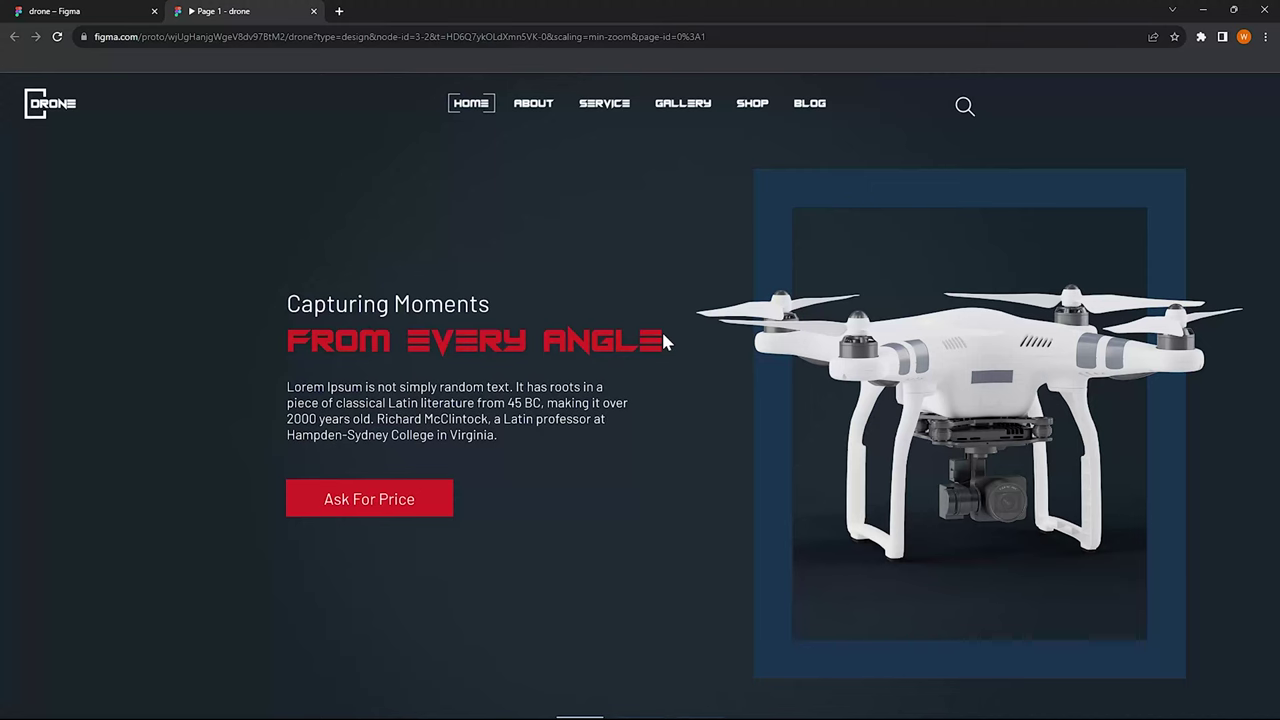
# Draw a small rectangle at the frame's top-left with a black outline and no fill
pyautogui.scroll(-5, 726, 380)
pyautogui.scroll(-3, 709, 380)
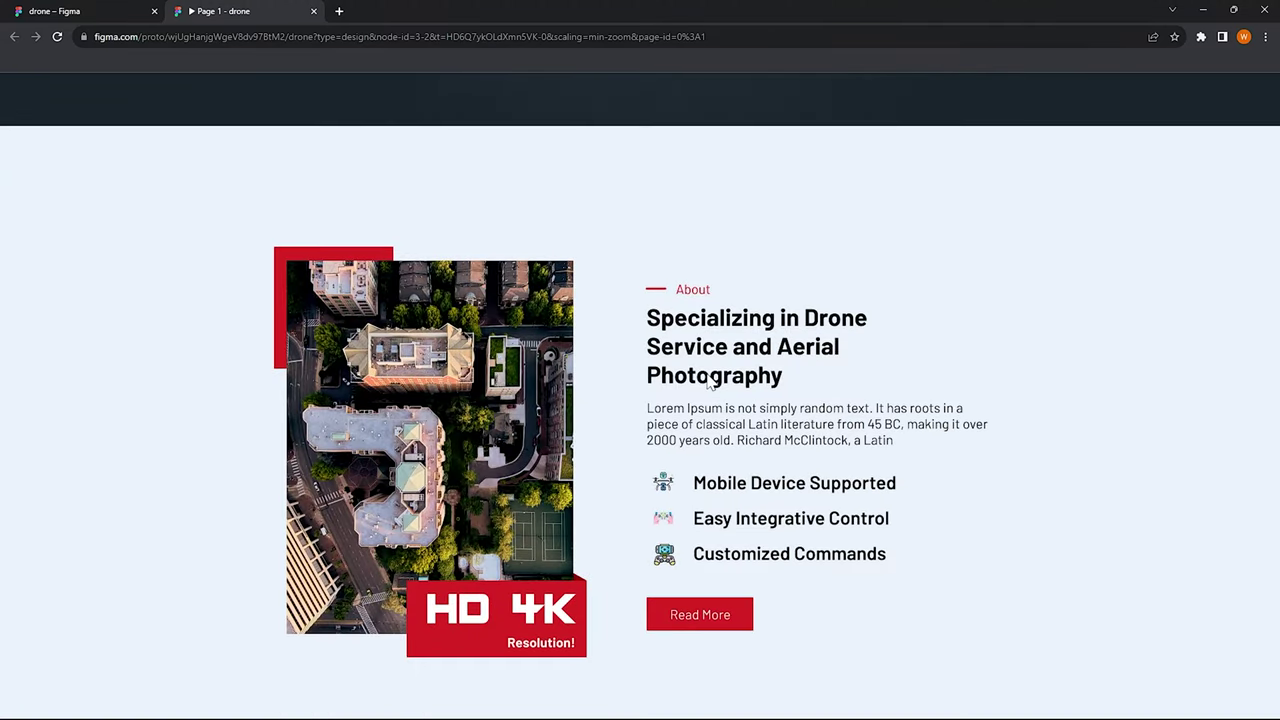
pyautogui.scroll(-4, 709, 381)
pyautogui.scroll(-3, 709, 378)
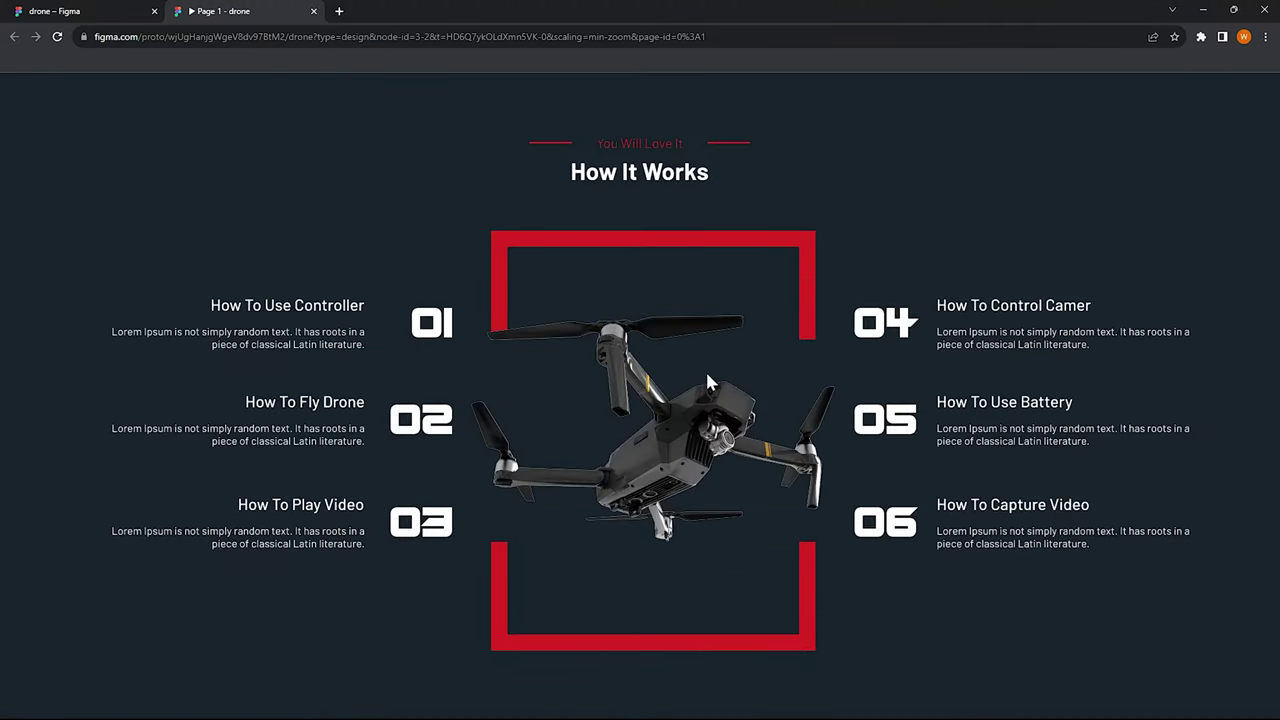
pyautogui.scroll(-3, 706, 380)
pyautogui.scroll(-4, 706, 380)
pyautogui.scroll(-2, 706, 380)
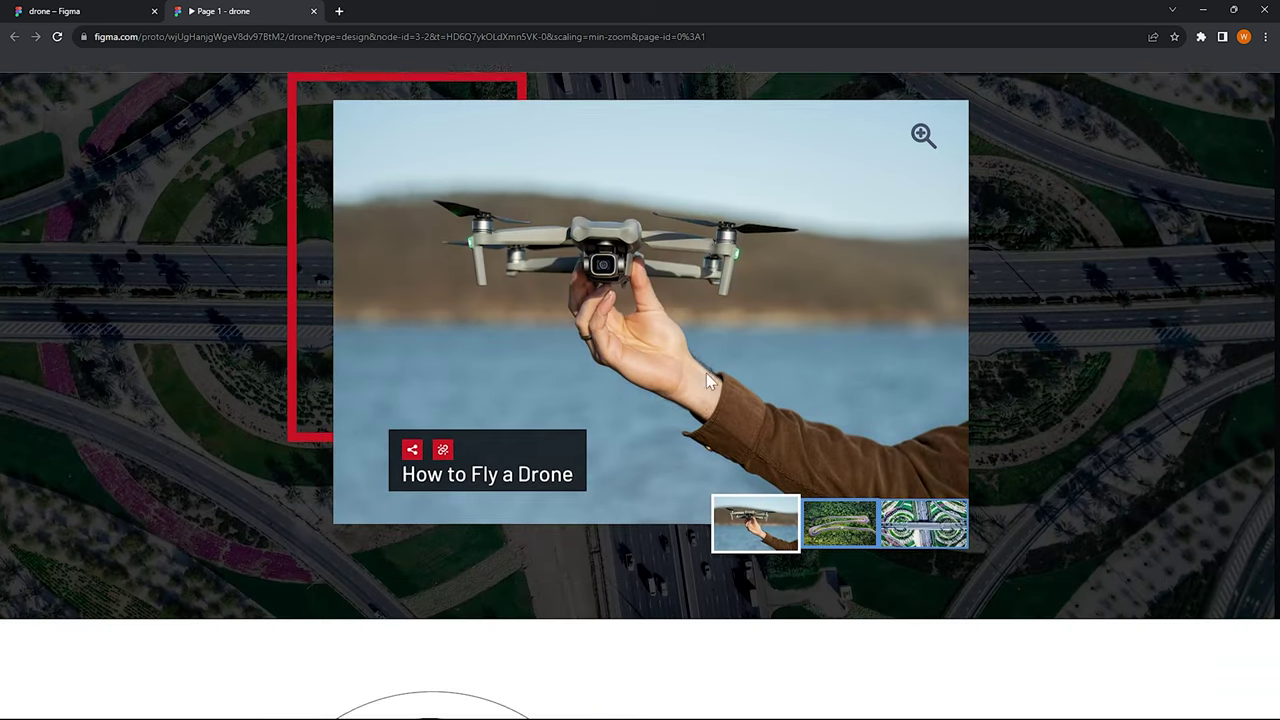
pyautogui.scroll(-3, 706, 380)
pyautogui.scroll(-1, 706, 380)
pyautogui.scroll(-1, 707, 378)
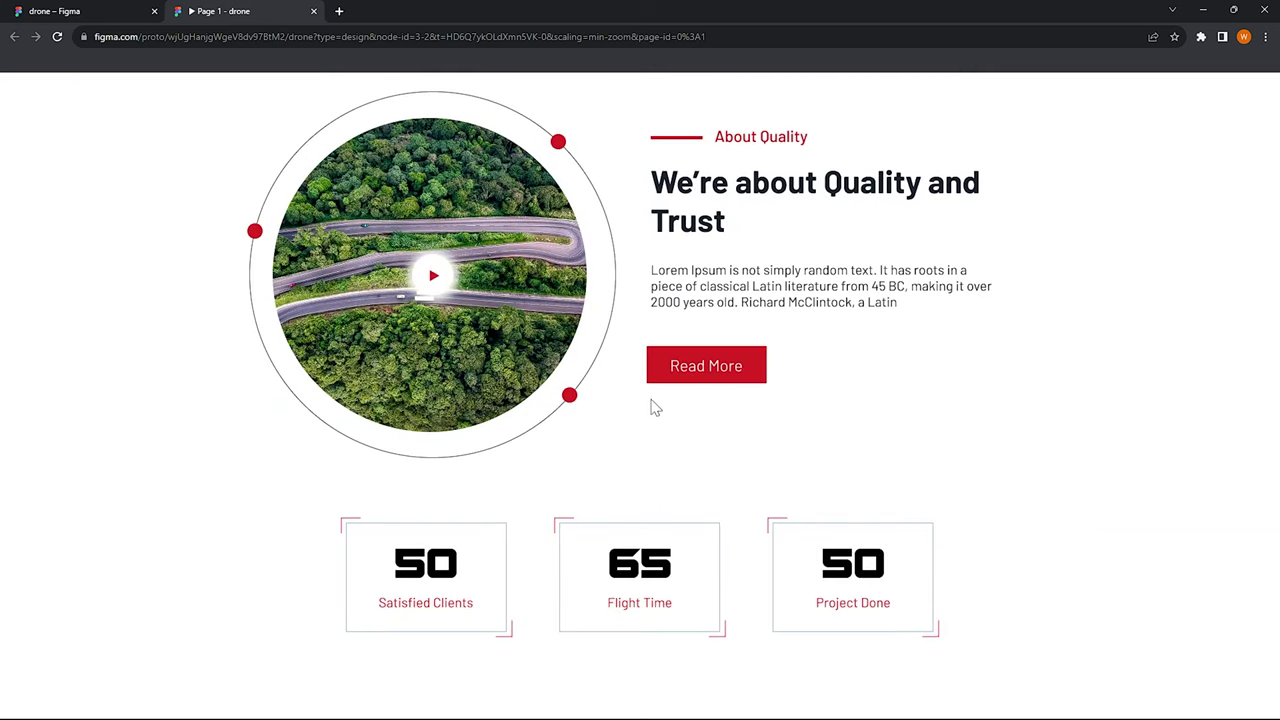
pyautogui.scroll(-2, 655, 408)
pyautogui.scroll(-4, 655, 408)
pyautogui.scroll(-2, 619, 405)
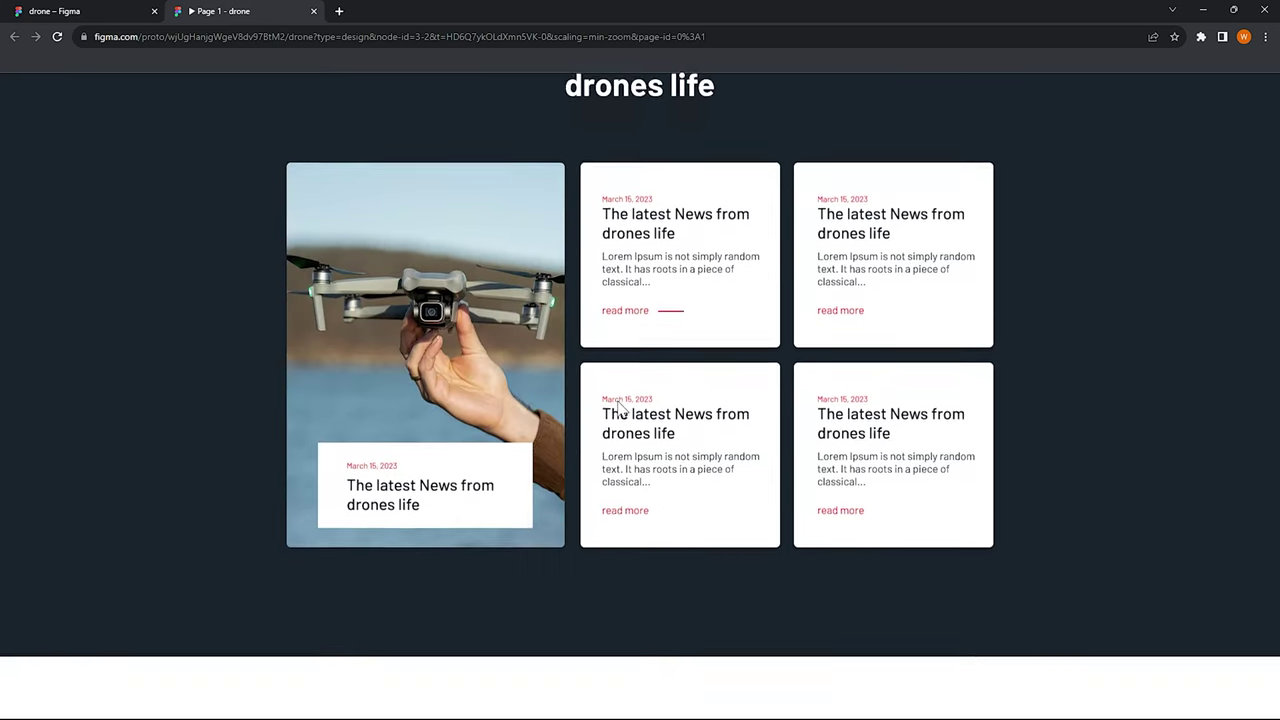
pyautogui.scroll(-3, 619, 405)
pyautogui.scroll(-3, 619, 405)
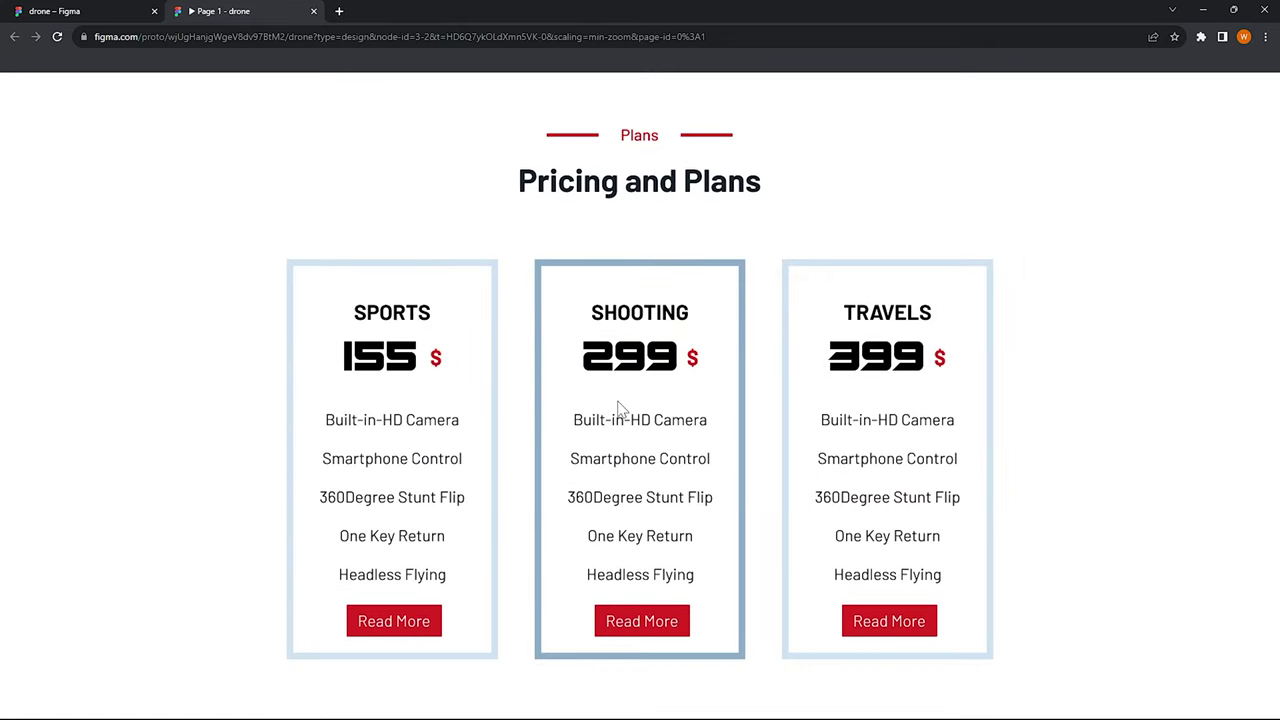
pyautogui.scroll(-2, 619, 408)
pyautogui.scroll(-4, 619, 408)
pyautogui.scroll(-1, 619, 408)
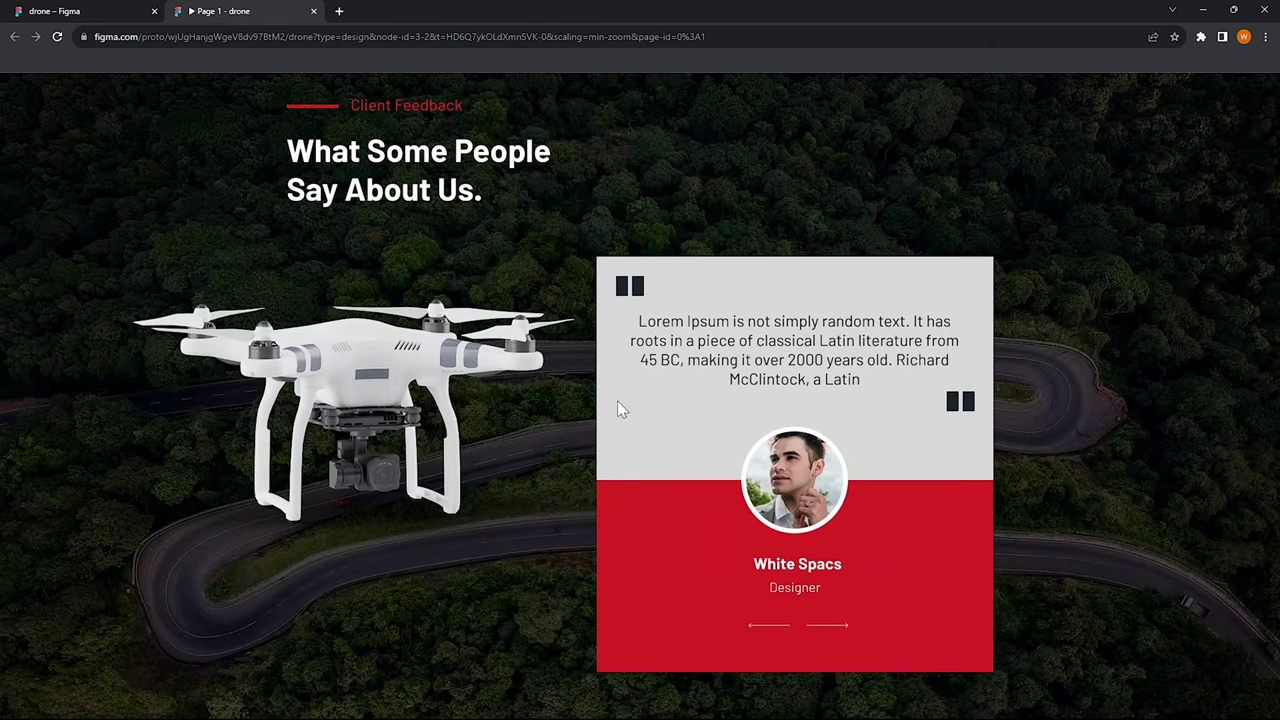
pyautogui.scroll(-1, 617, 403)
pyautogui.scroll(-3, 617, 403)
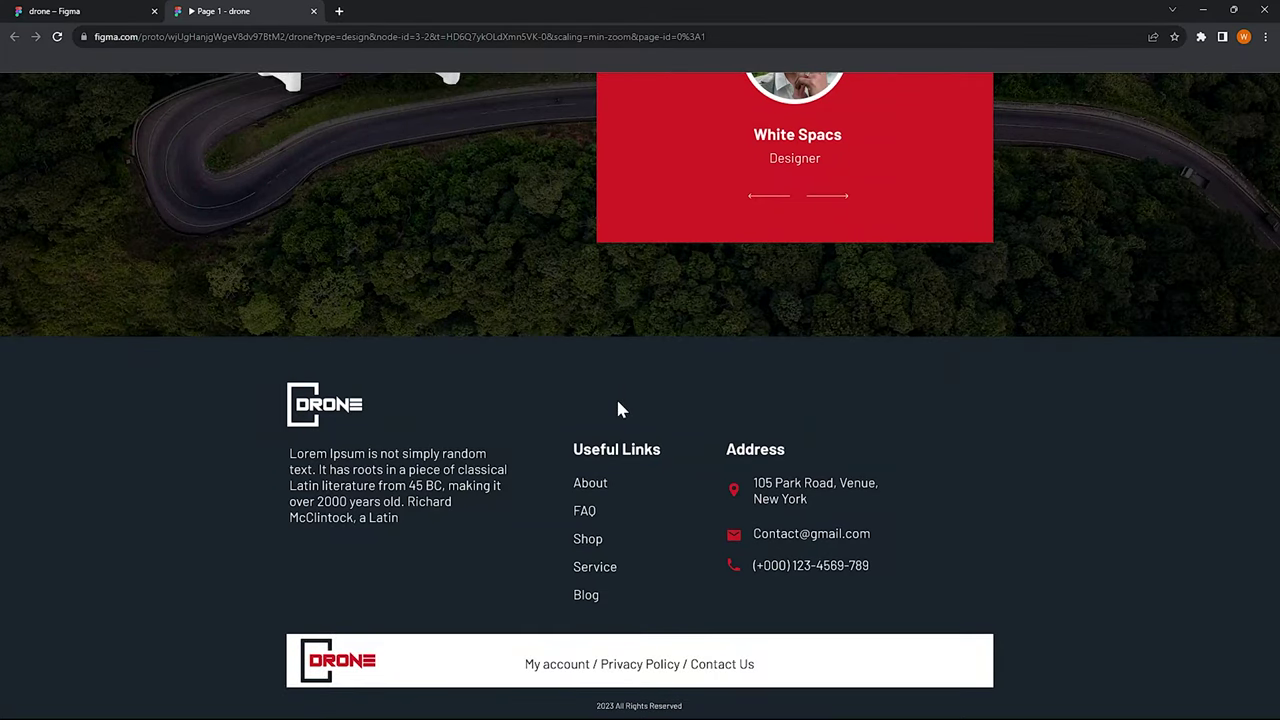
pyautogui.scroll(5, 615, 396)
pyautogui.scroll(5, 617, 408)
pyautogui.scroll(5, 617, 408)
pyautogui.scroll(4, 617, 408)
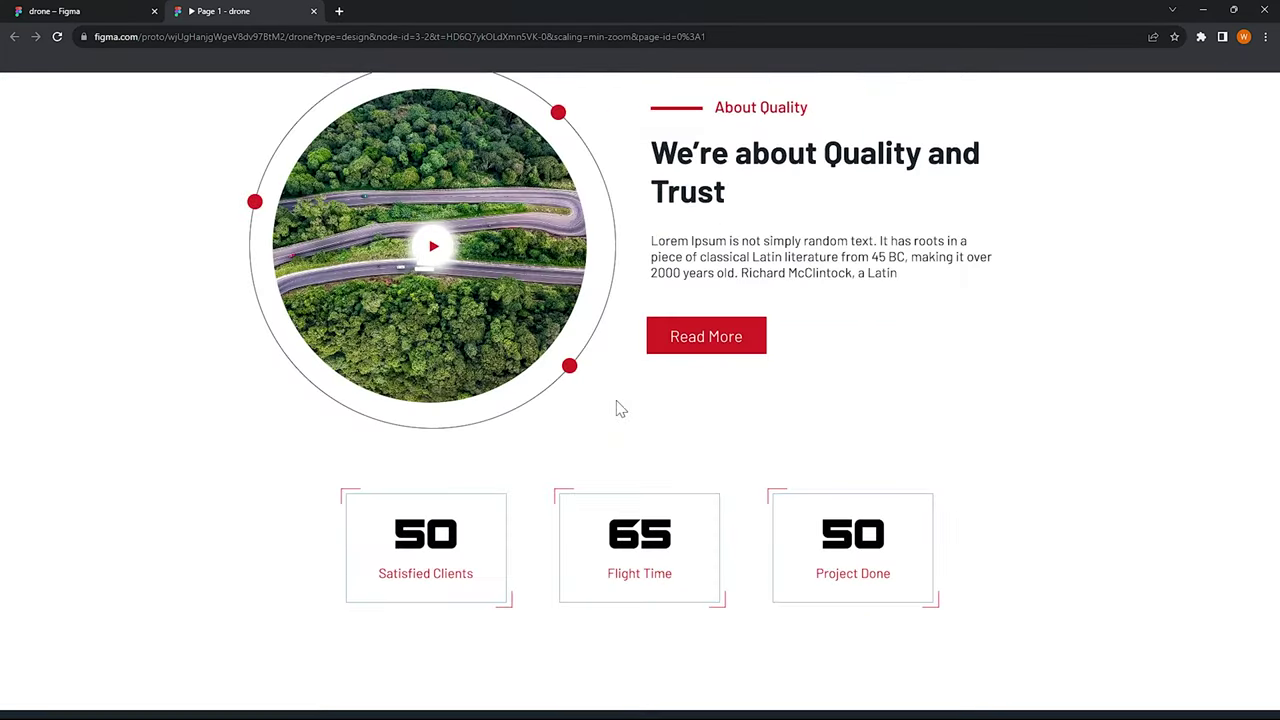
pyautogui.scroll(3, 617, 408)
pyautogui.scroll(3, 617, 408)
pyautogui.scroll(5, 617, 408)
pyautogui.scroll(5, 617, 408)
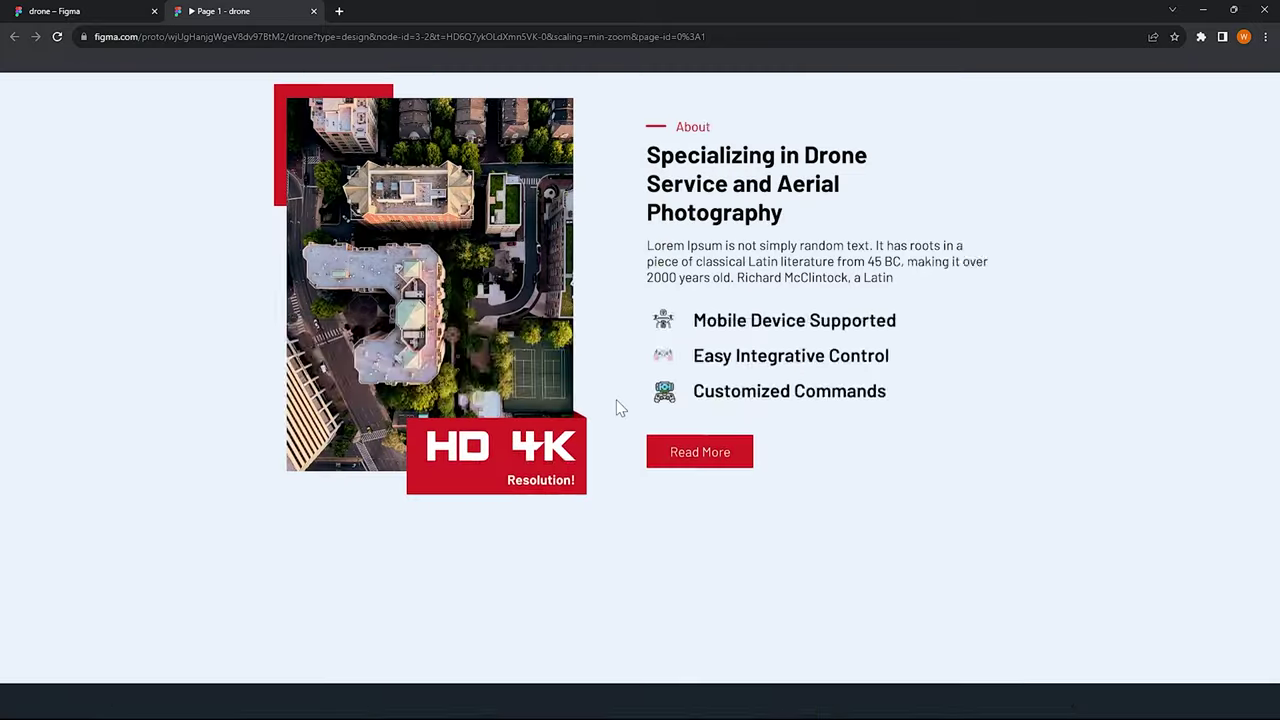
pyautogui.scroll(5, 617, 408)
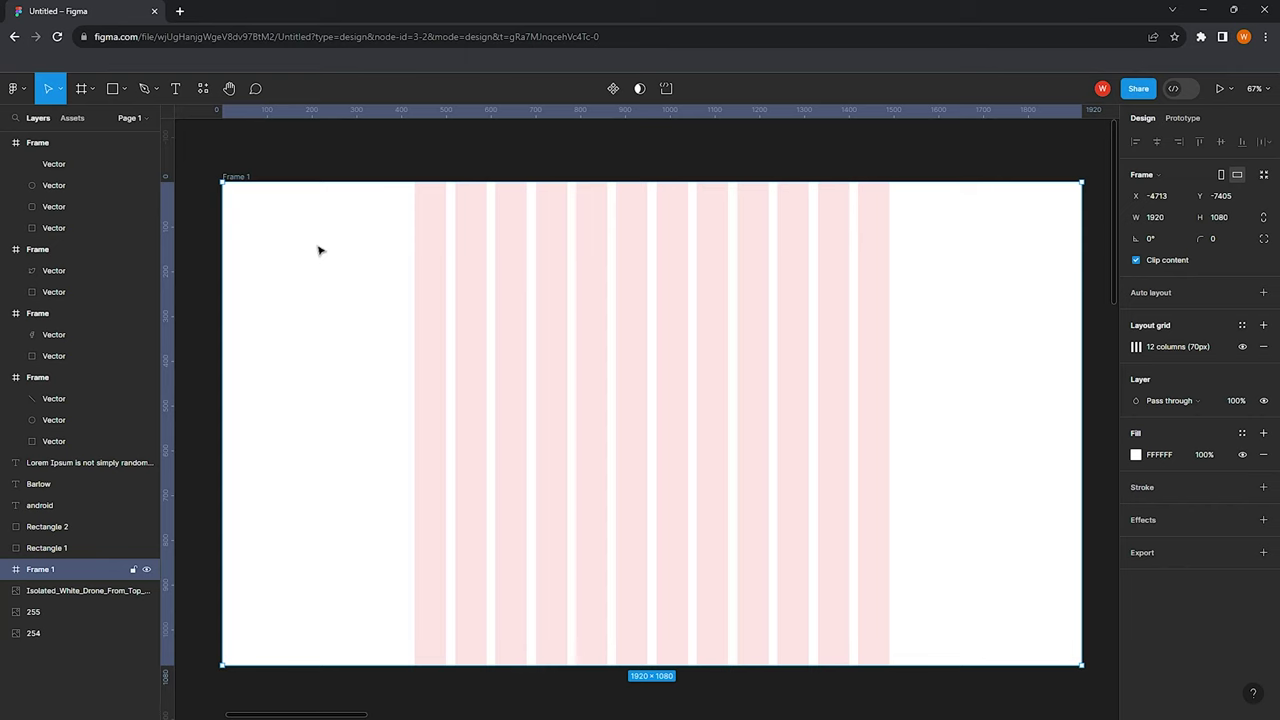
pyautogui.moveTo(235, 191); pyautogui.dragTo(254, 219)
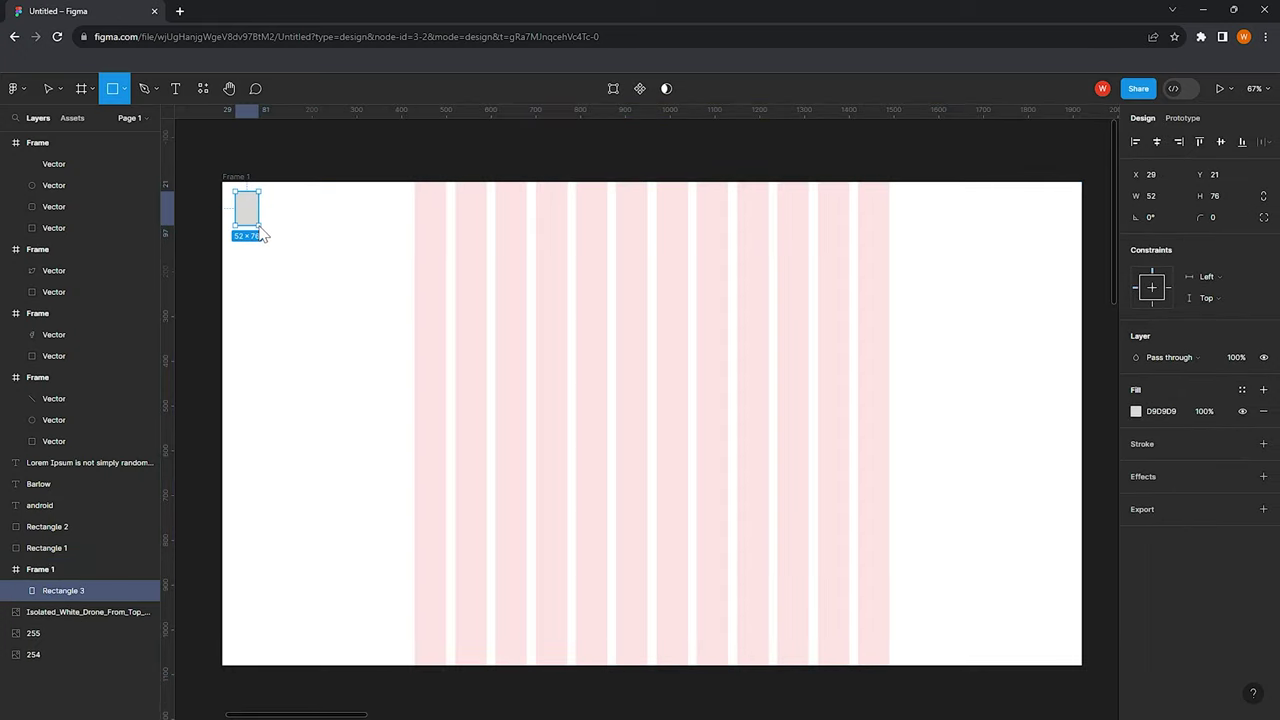
pyautogui.click(1263, 443)
pyautogui.click(1263, 411)
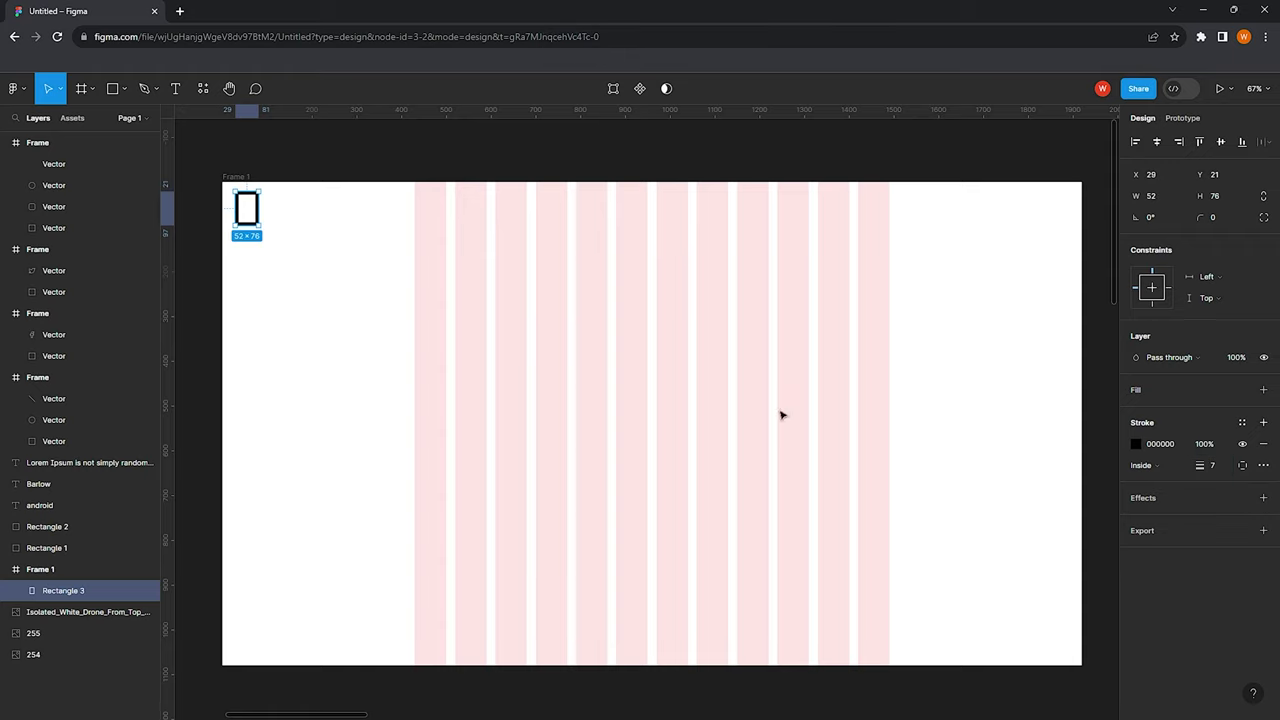
# Delete the rectangle's right-edge midpoint in vector edit, making a bracket open on the right
pyautogui.scroll(3, 271, 223)
pyautogui.scroll(2, 265, 193)
pyautogui.scroll(2, 265, 193)
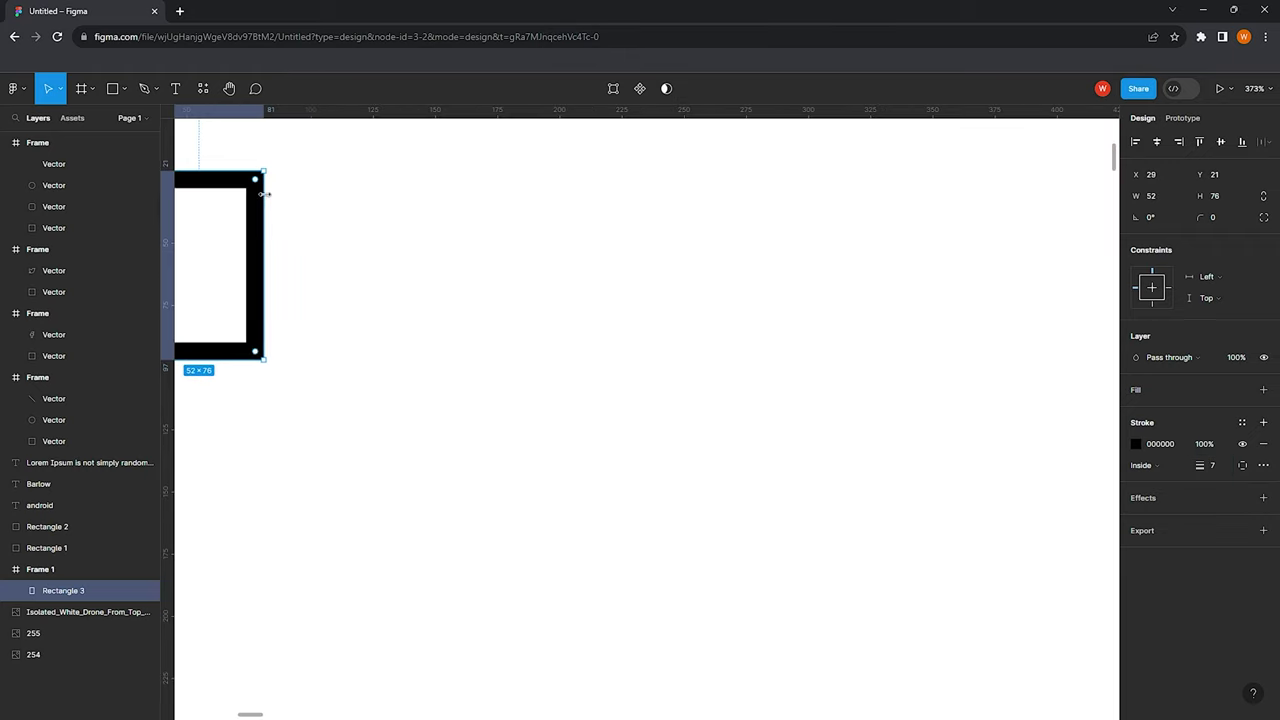
pyautogui.hscroll(-1, 272, 232)
pyautogui.doubleClick(280, 253)
pyautogui.click(286, 265)
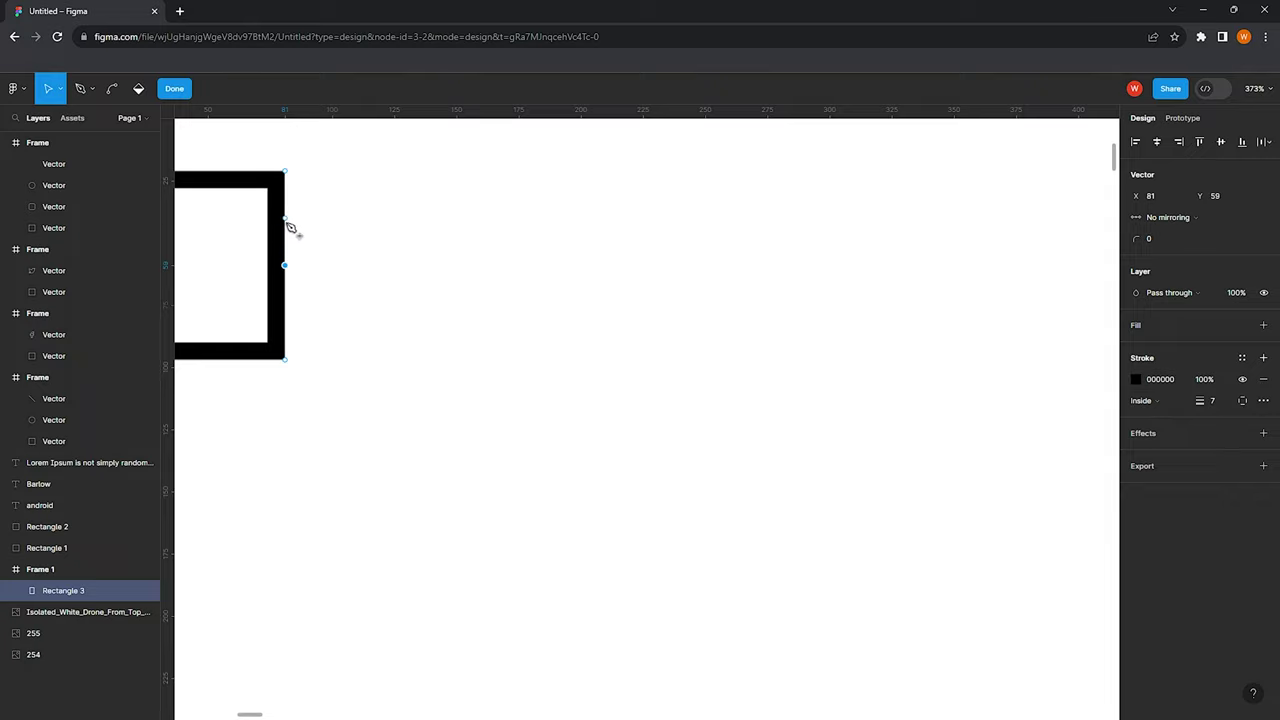
pyautogui.press('Delete')
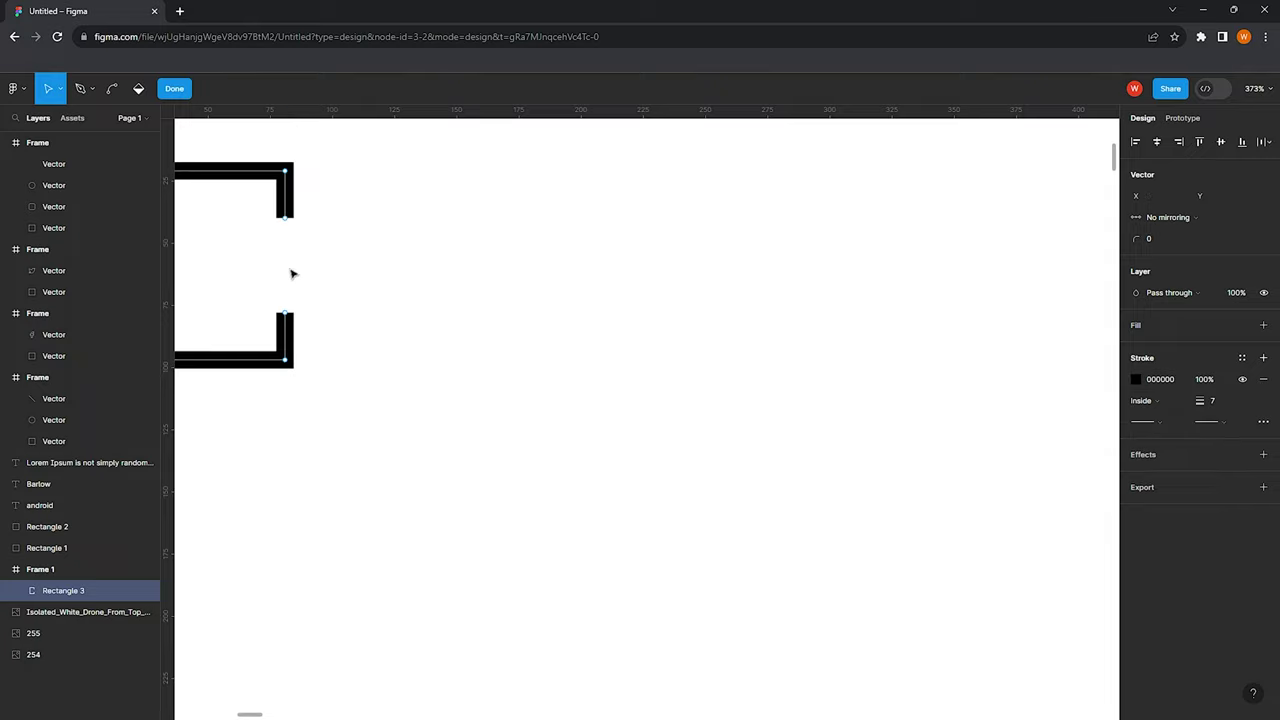
pyautogui.scroll(-1, 300, 270)
pyautogui.scroll(-4, 320, 265)
pyautogui.scroll(4, 330, 260)
pyautogui.scroll(-1, 327, 255)
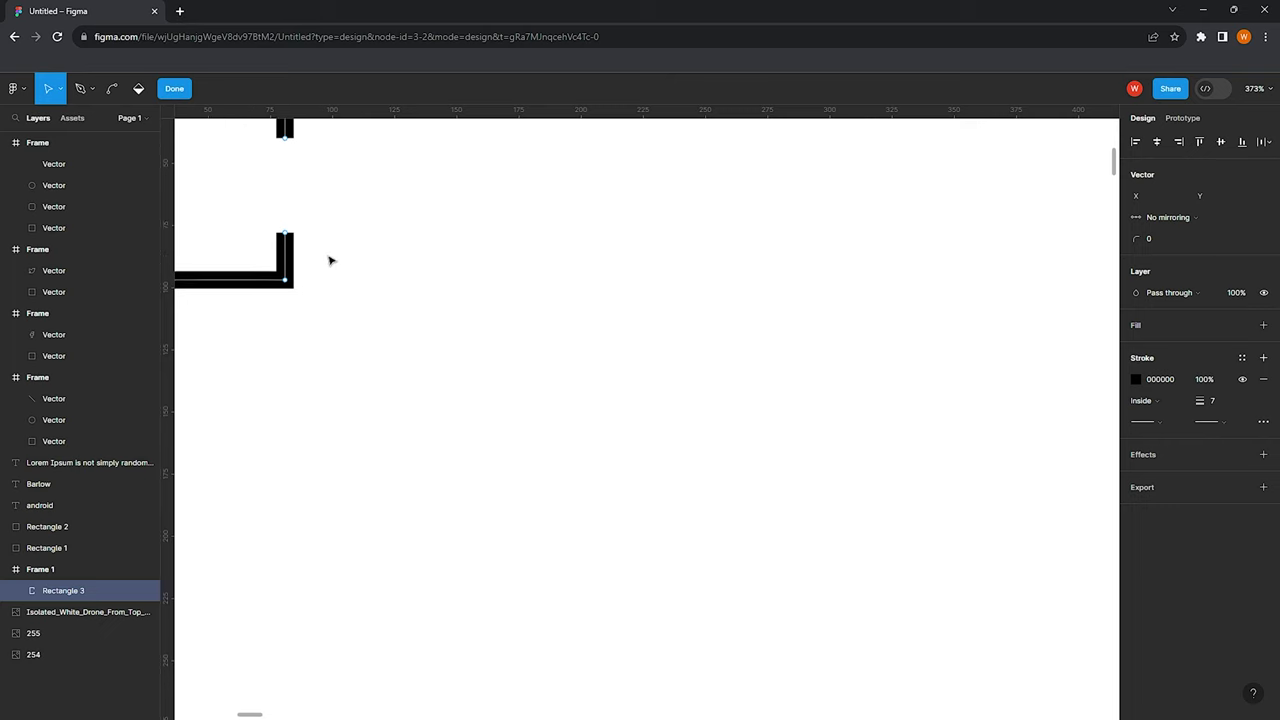
pyautogui.scroll(-3, 329, 258)
pyautogui.press('Escape')
pyautogui.press('Escape')
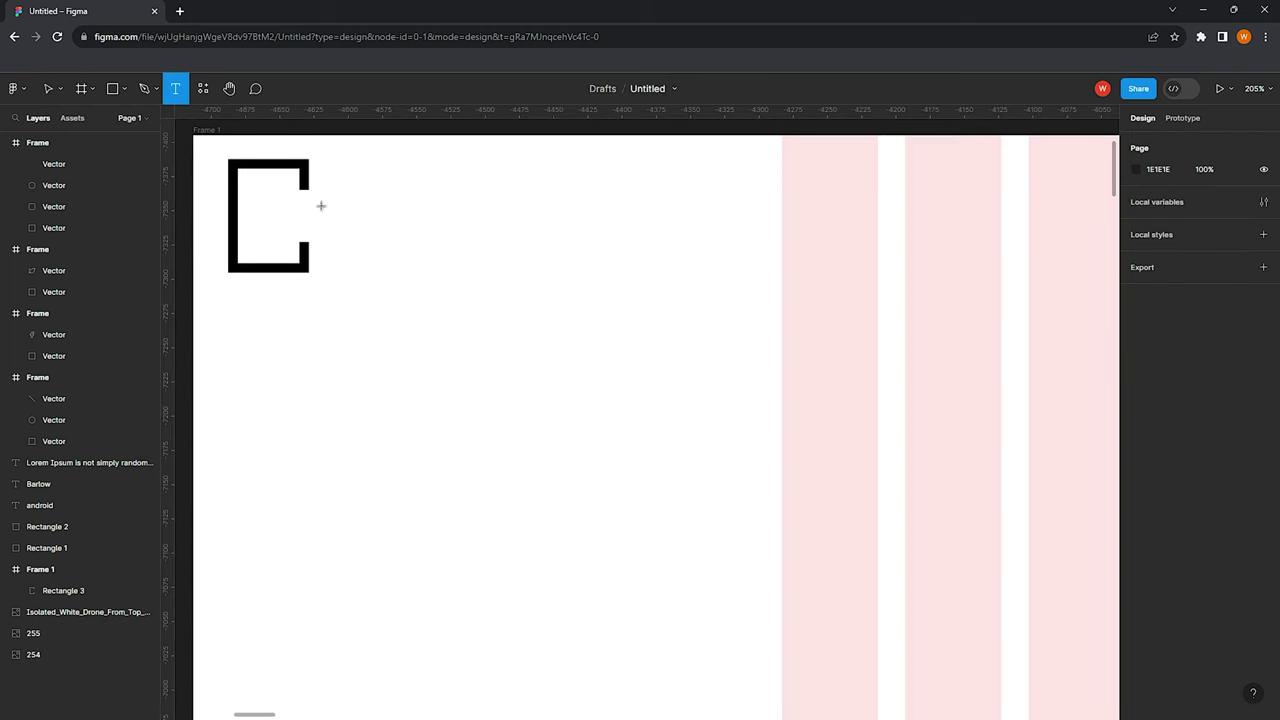
# Add the DRONE text in Android Assassin 32 and place it inside the bracket
pyautogui.click(296, 206)
pyautogui.write('DRONE')
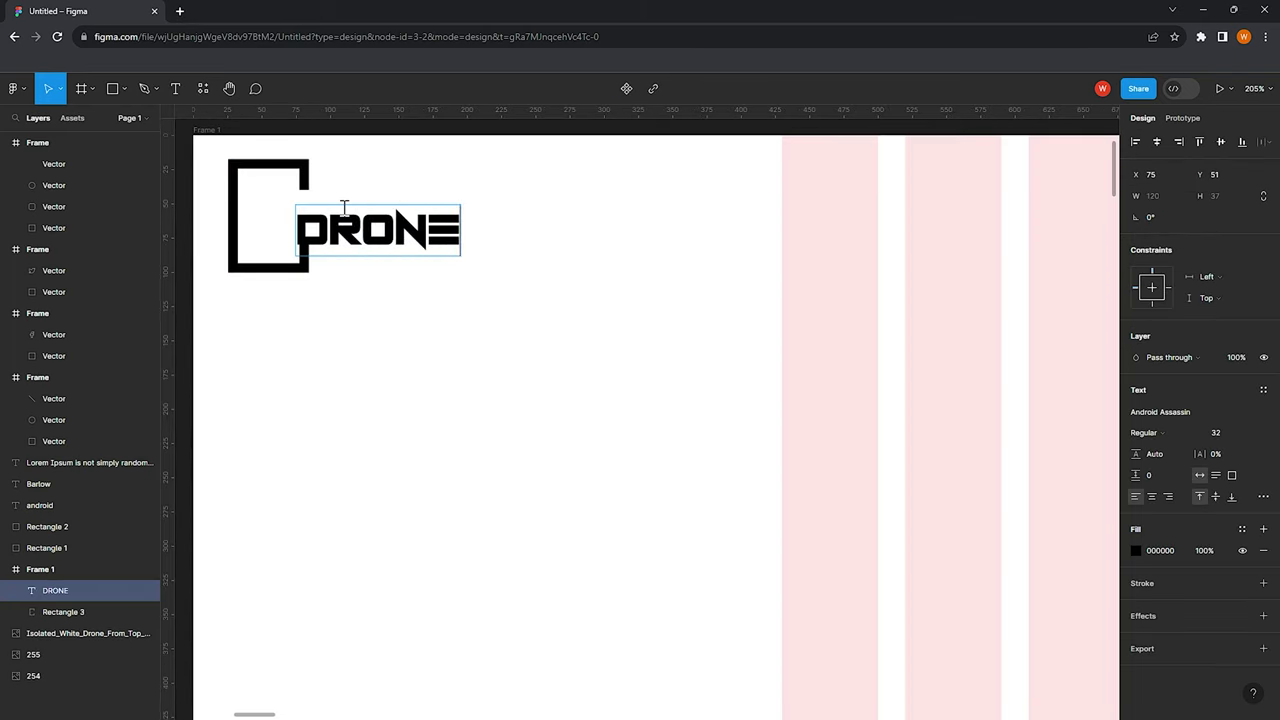
pyautogui.press('Escape')
pyautogui.moveTo(388, 232); pyautogui.dragTo(368, 216)
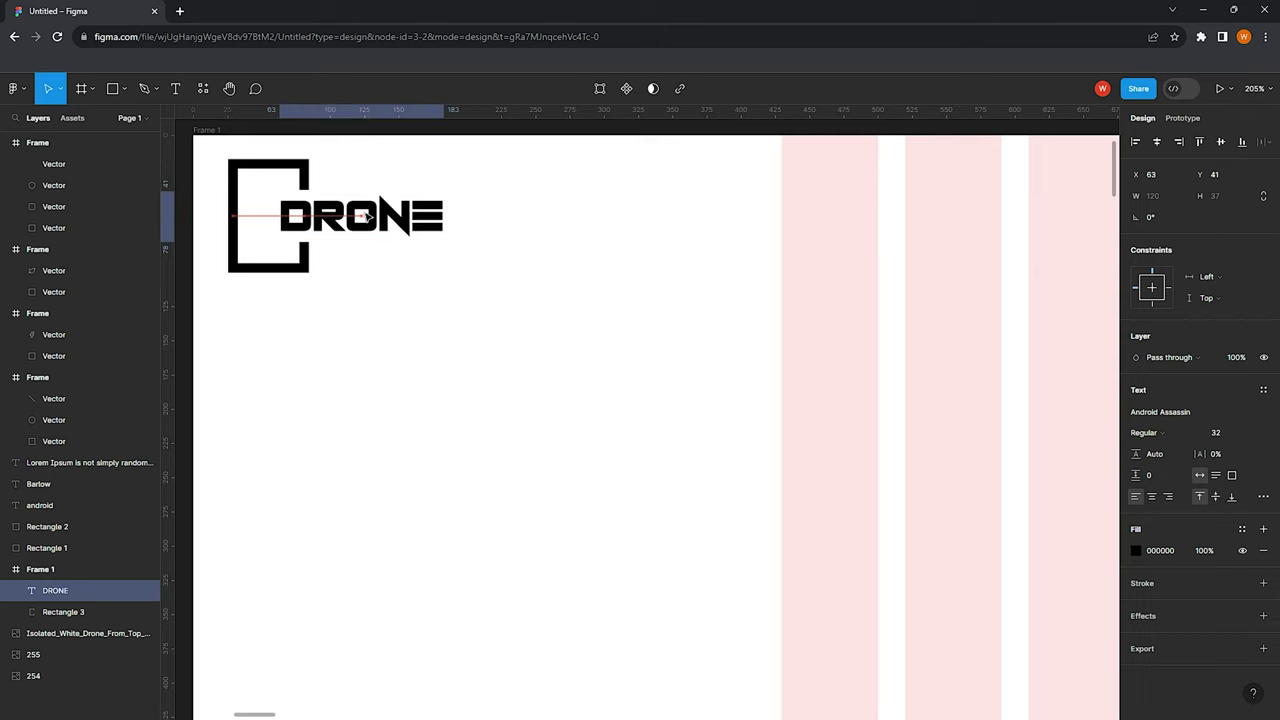
pyautogui.press('Escape')
pyautogui.scroll(-2, 380, 243)
pyautogui.scroll(2, 250, 270)
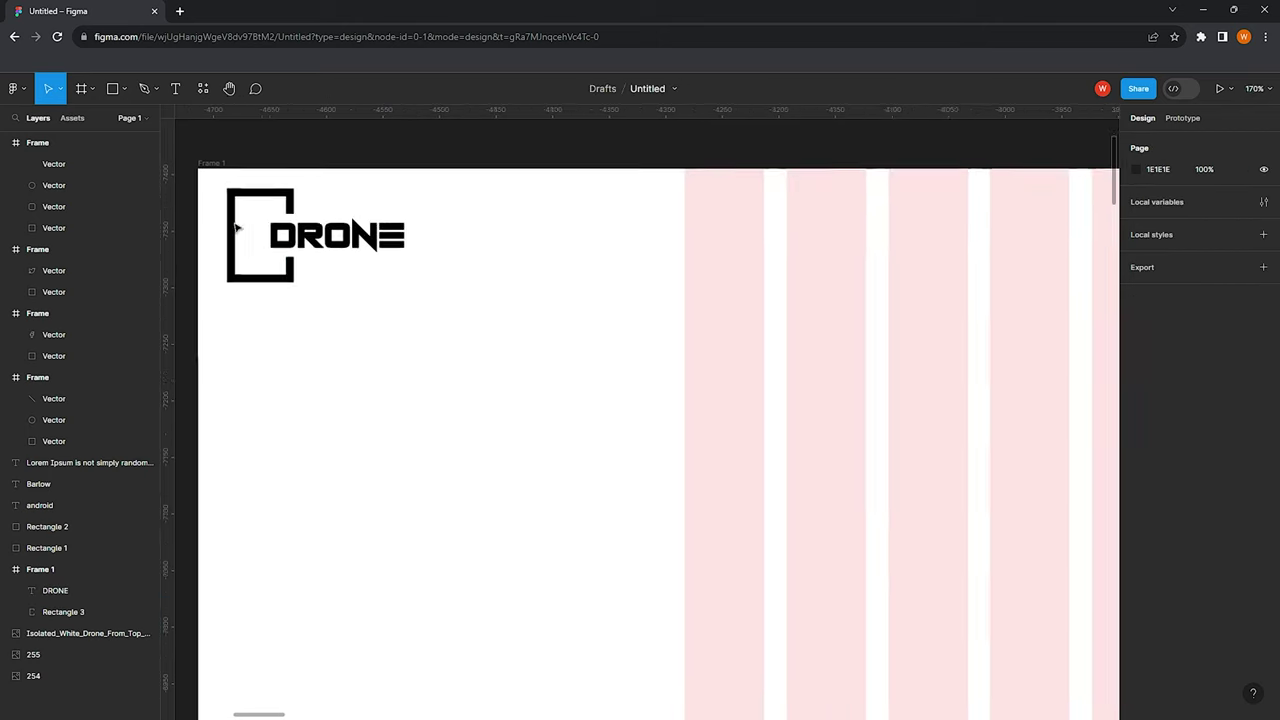
# Resize the bracket to 49×72 and nudge DRONE closer to it
pyautogui.click(244, 284)
pyautogui.moveTo(229, 289); pyautogui.dragTo(233, 283)
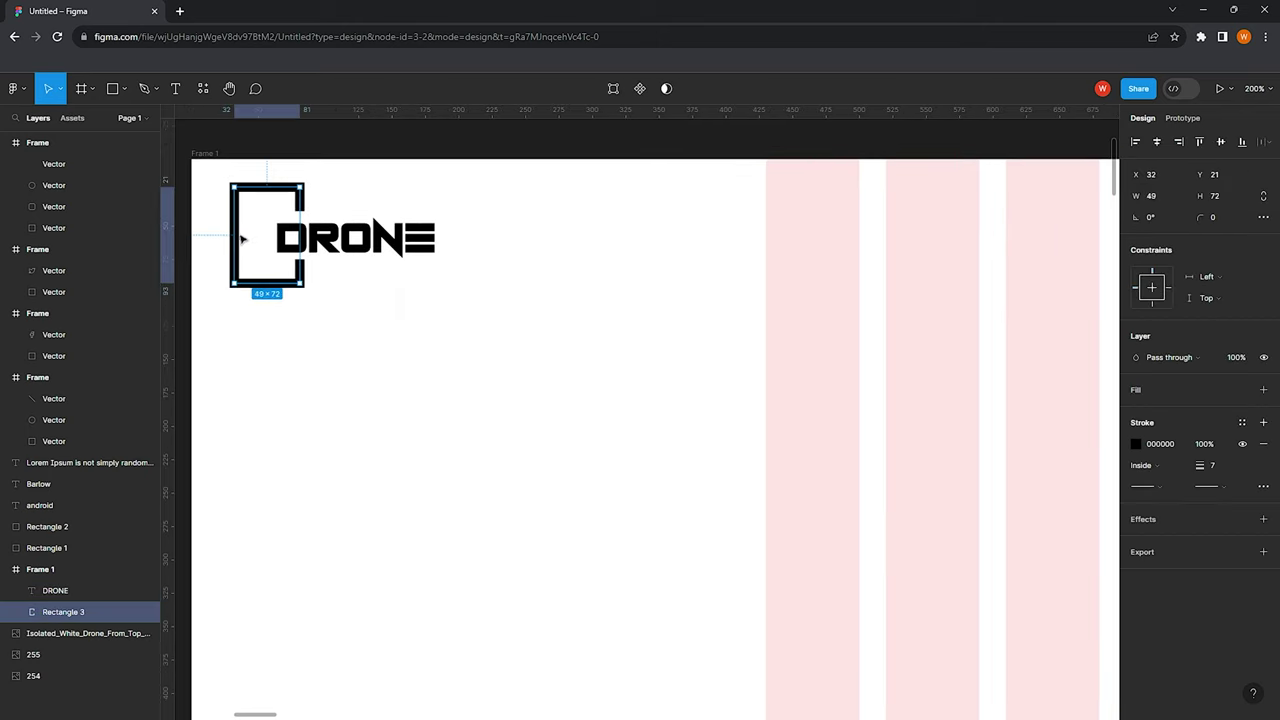
pyautogui.click(400, 288)
pyautogui.moveTo(391, 243); pyautogui.dragTo(365, 240)
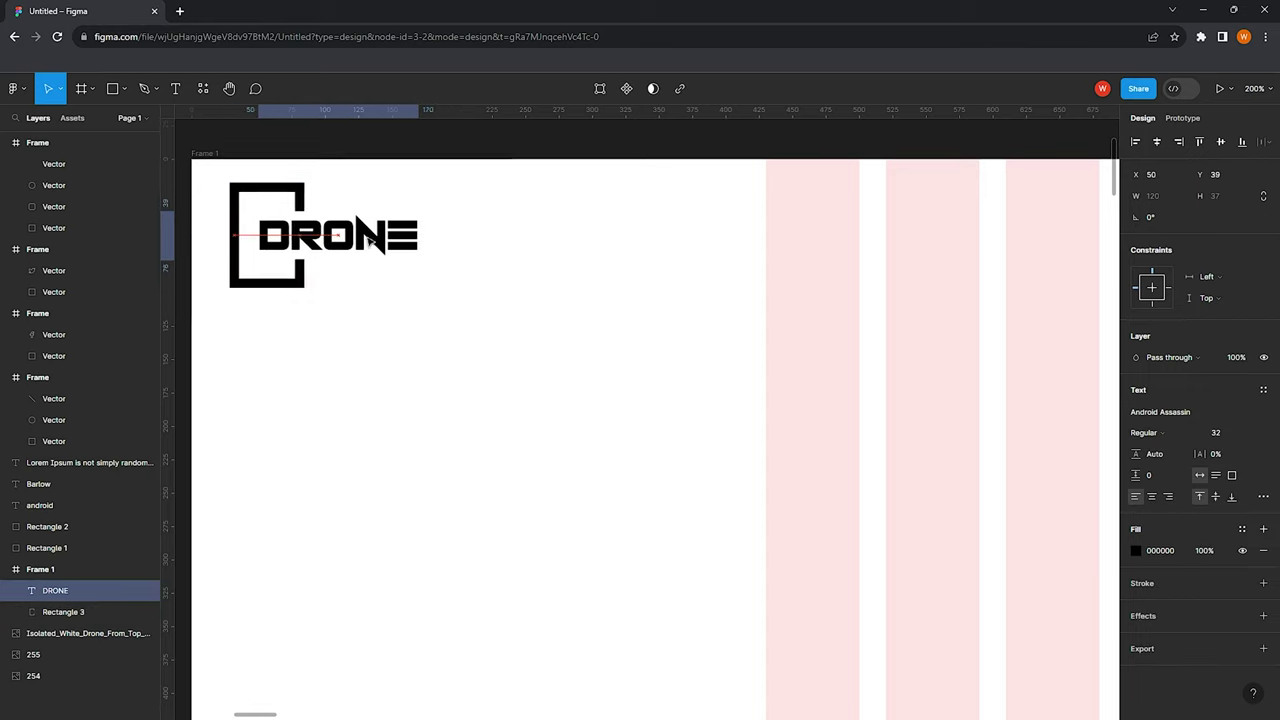
pyautogui.click(352, 298)
pyautogui.scroll(-2, 378, 248)
pyautogui.scroll(-2, 374, 246)
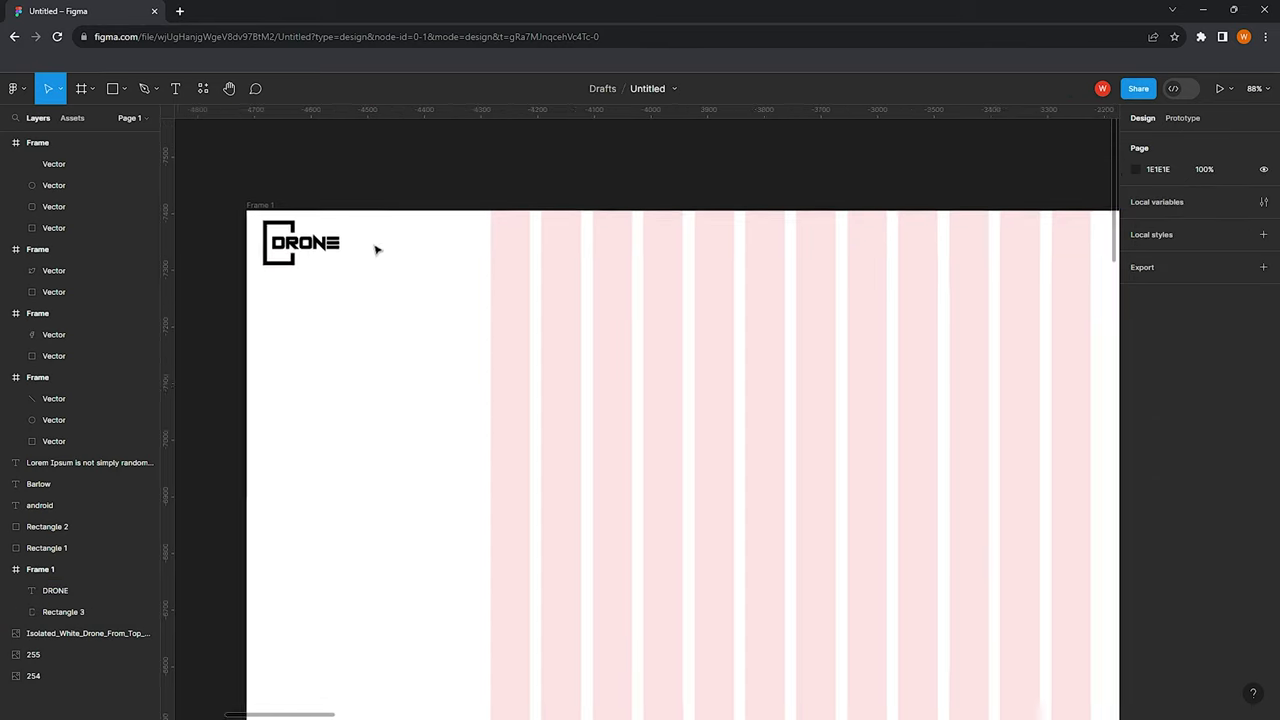
pyautogui.scroll(-3, 369, 246)
pyautogui.scroll(-1, 375, 244)
pyautogui.scroll(2, 375, 244)
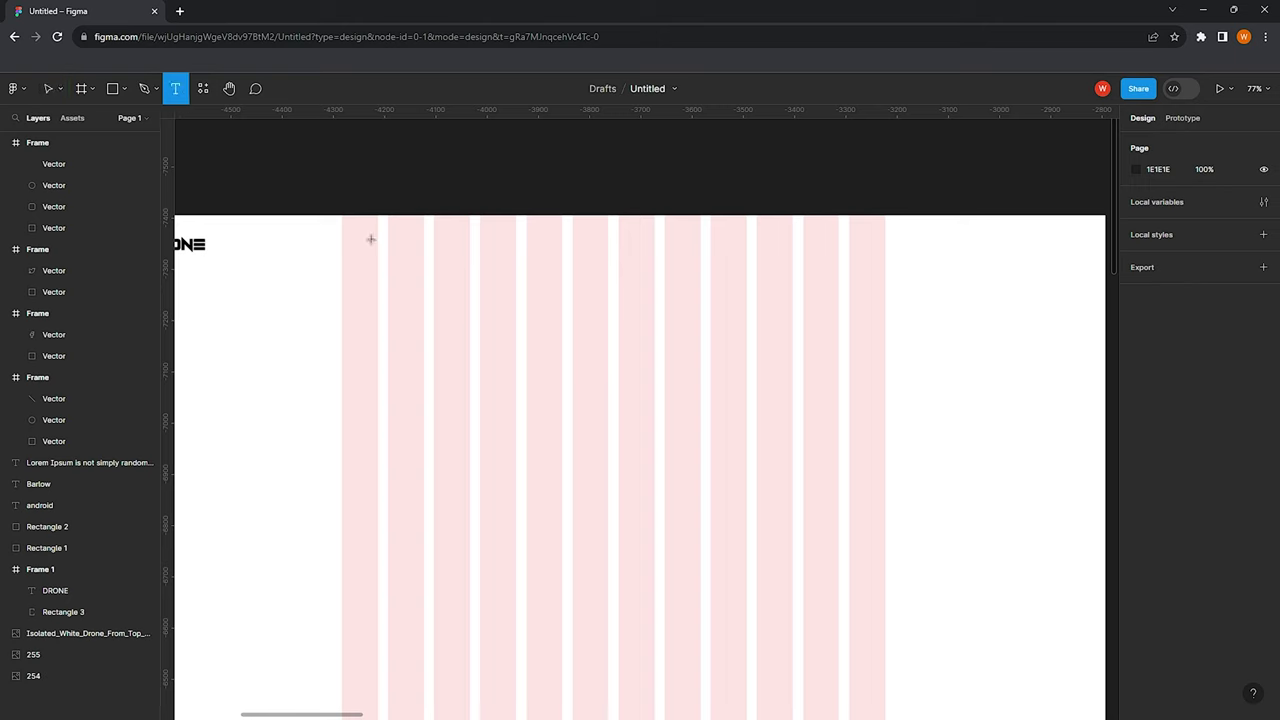
# Add a HOME menu label at font size 20
pyautogui.click(371, 240)
pyautogui.write('home')
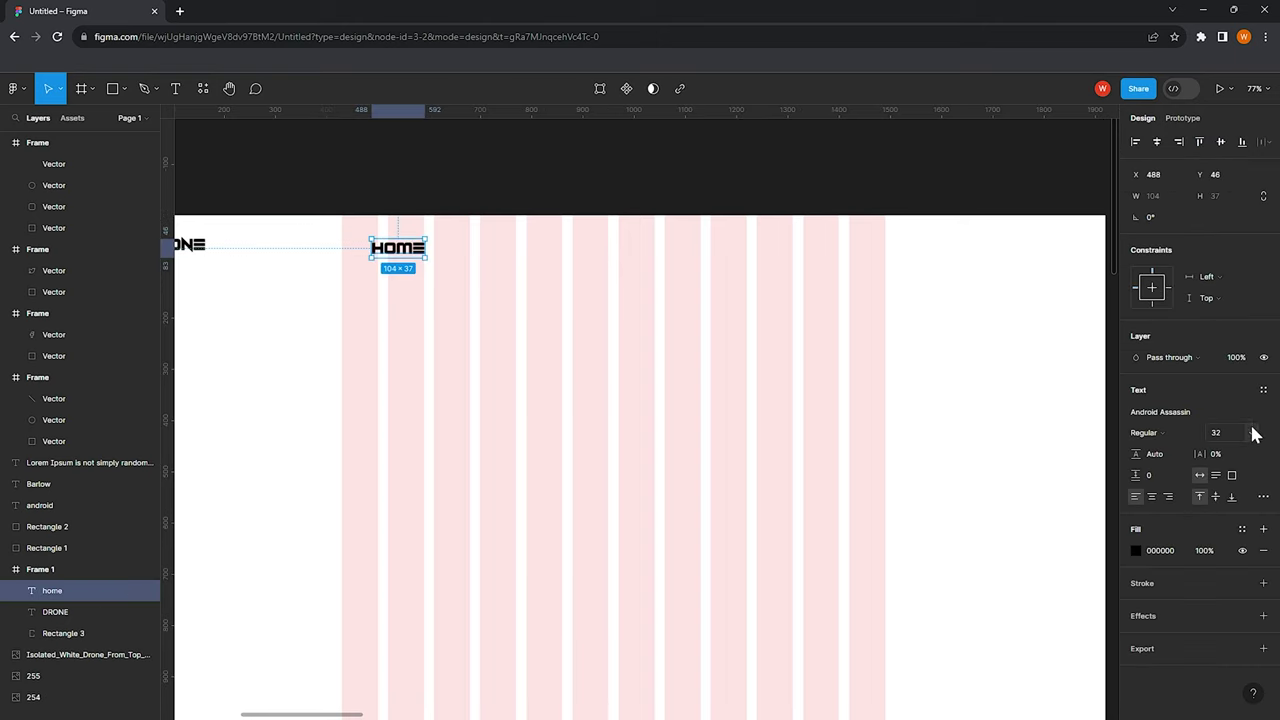
pyautogui.click(1254, 434)
pyautogui.click(1256, 406)
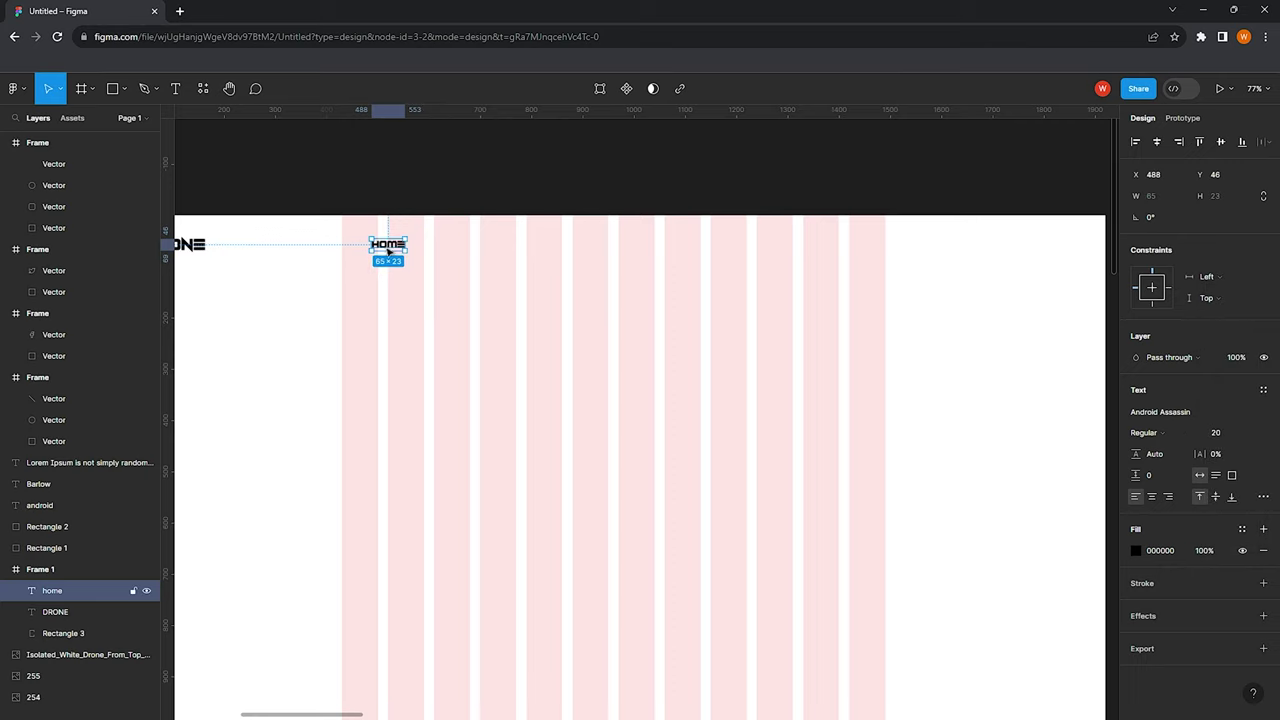
pyautogui.scroll(1, 390, 249)
# Duplicate HOME into ABOUT, SERVICE, GALLERY, SHOP and BLOG labels along the header
pyautogui.moveTo(390, 249); pyautogui.dragTo(803, 250)
pyautogui.write('vice')
pyautogui.rightClick(594, 245)
pyautogui.press('Escape')
pyautogui.write('ERY')
pyautogui.press('Escape')
pyautogui.doubleClick(742, 240)
pyautogui.doubleClick(803, 249)
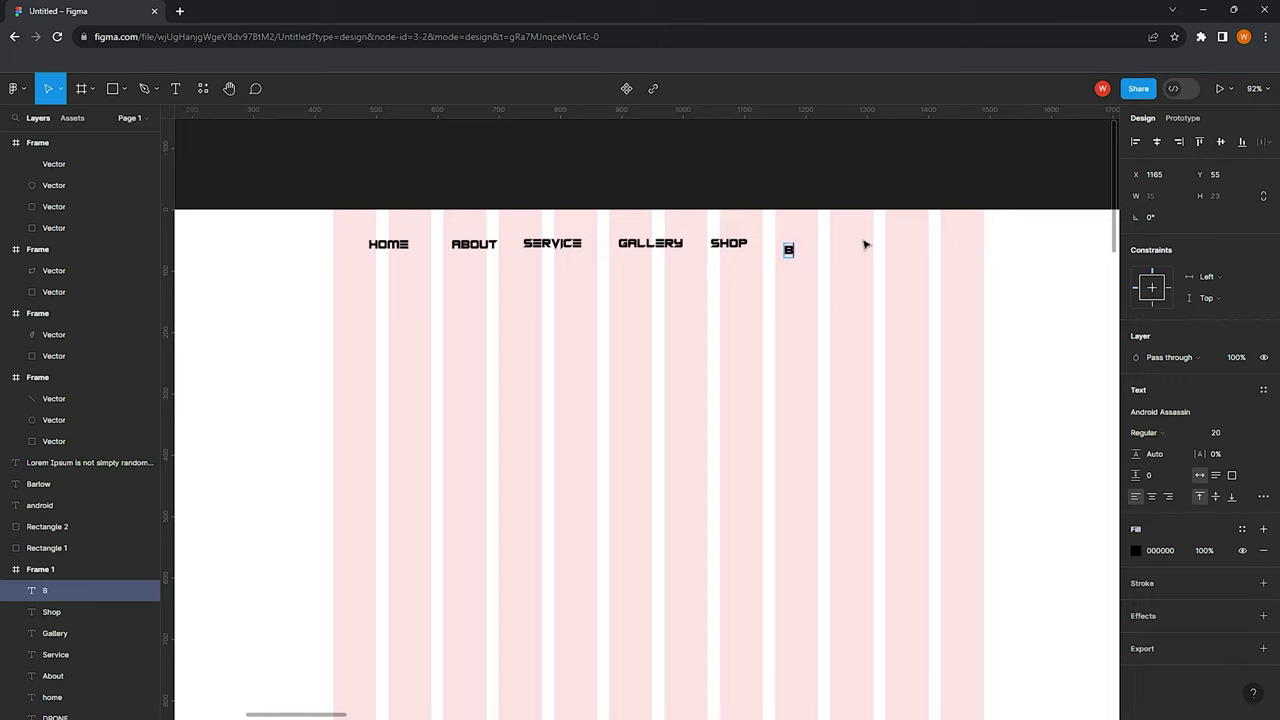
pyautogui.press('Escape')
pyautogui.hotkey('shift', 'Up')
# Space the six menu labels evenly 30 px apart and move the row right, opposite the logo
pyautogui.moveTo(891, 286); pyautogui.dragTo(305, 240)
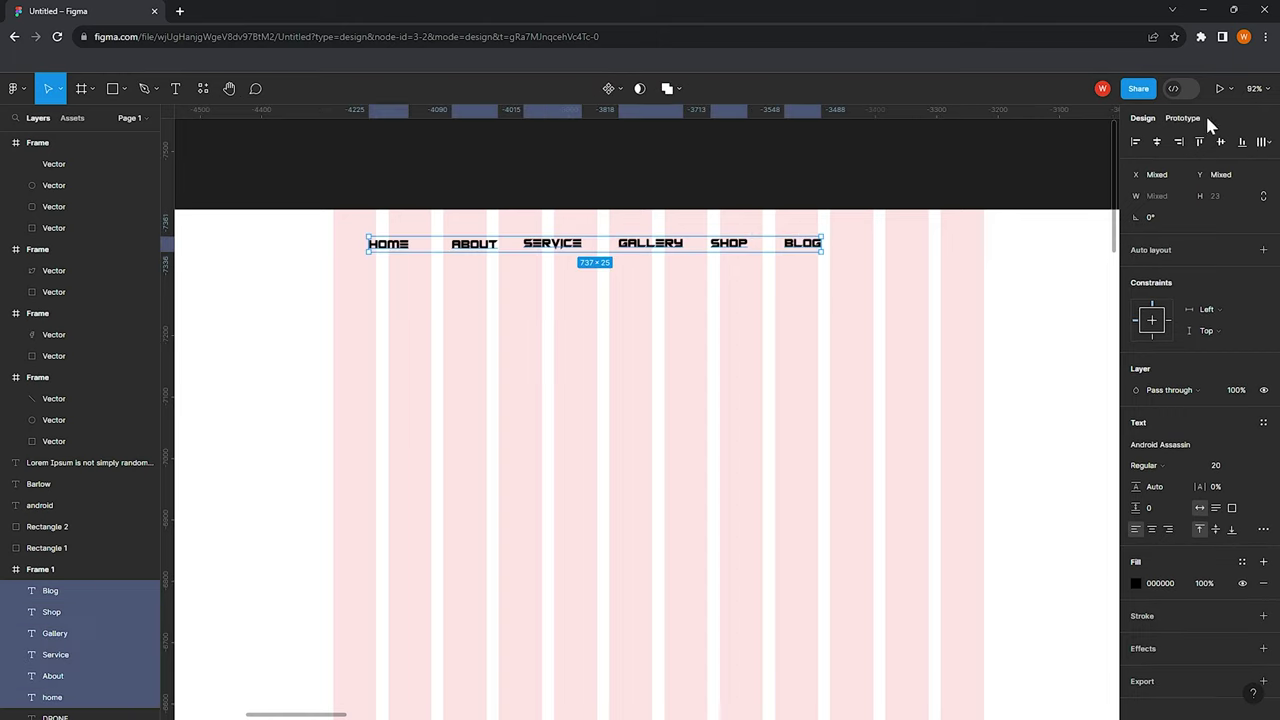
pyautogui.click(1263, 142)
pyautogui.moveTo(658, 249); pyautogui.dragTo(709, 215)
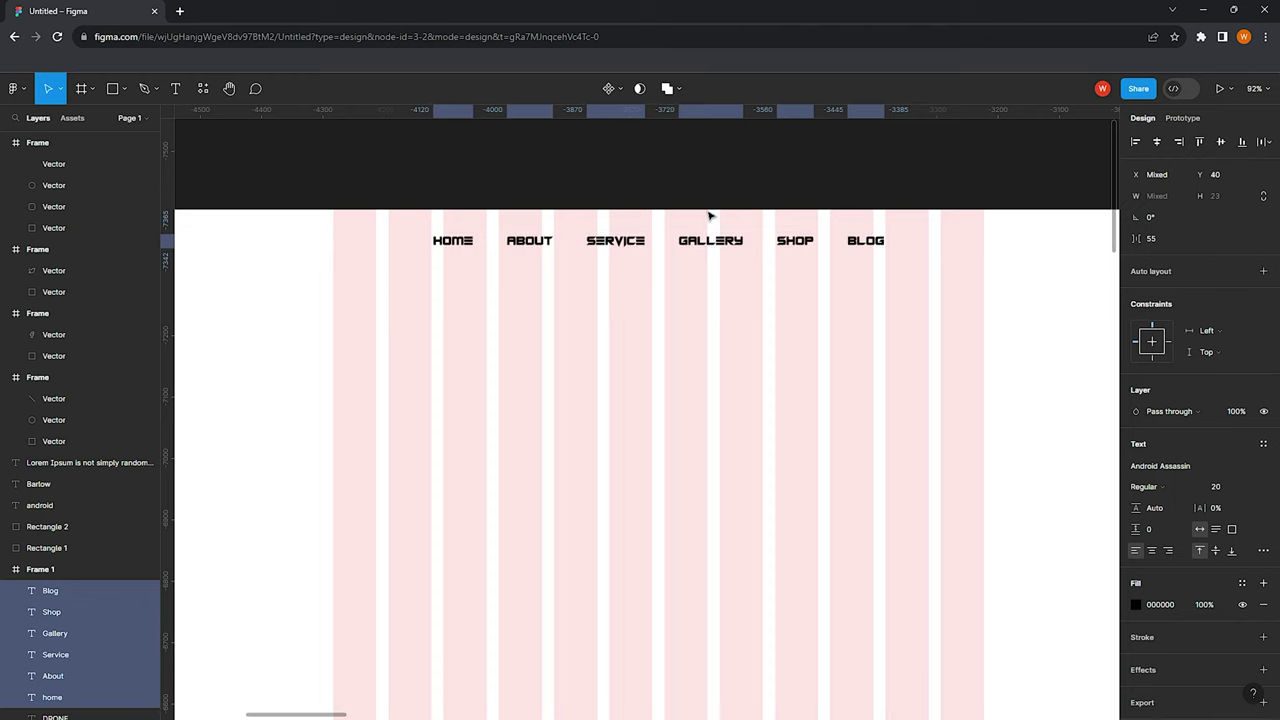
pyautogui.scroll(-2, 711, 214)
pyautogui.hscroll(3, 523, 286)
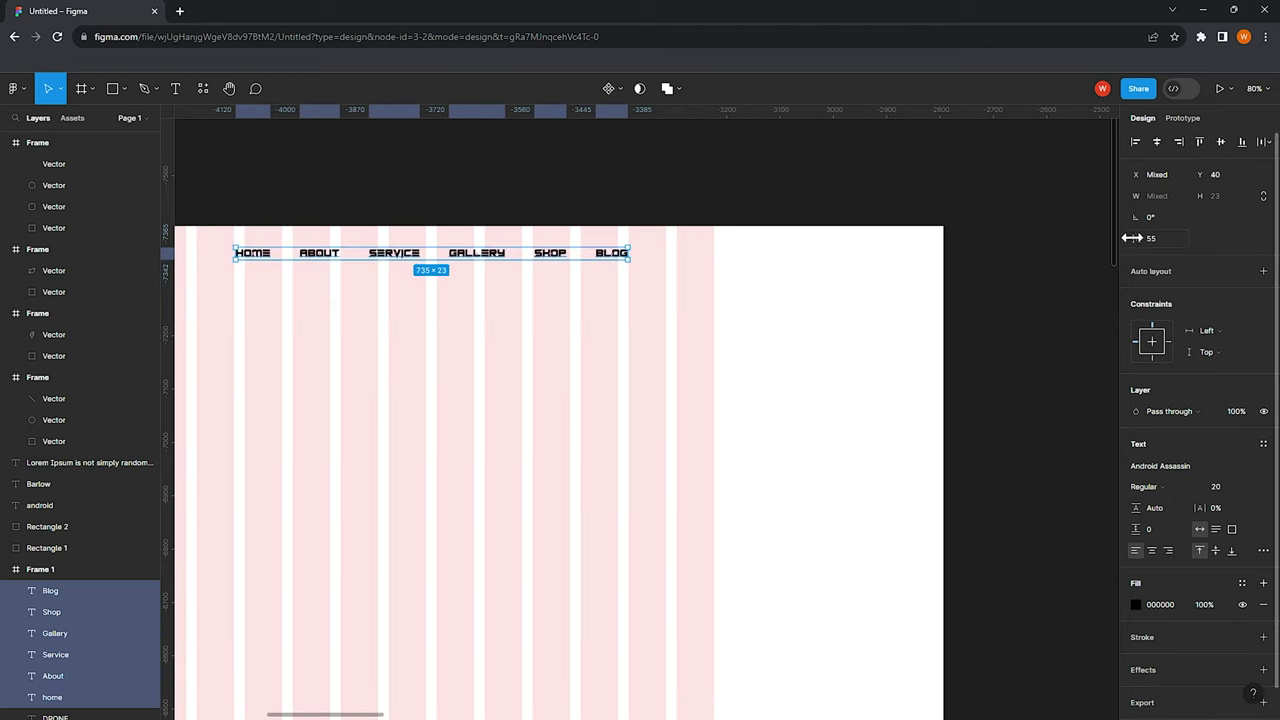
pyautogui.moveTo(1136, 238); pyautogui.dragTo(1100, 263)
pyautogui.hscroll(-3, 566, 256)
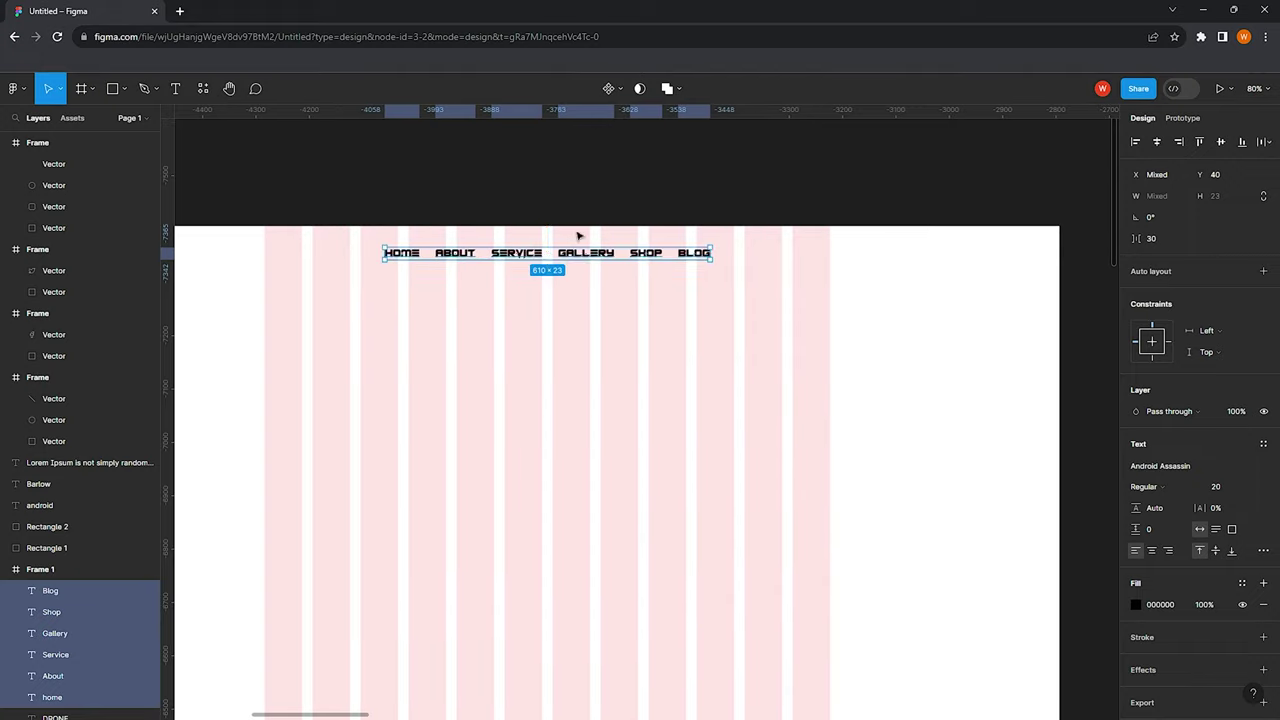
pyautogui.hscroll(-3, 570, 258)
pyautogui.hscroll(4, 573, 265)
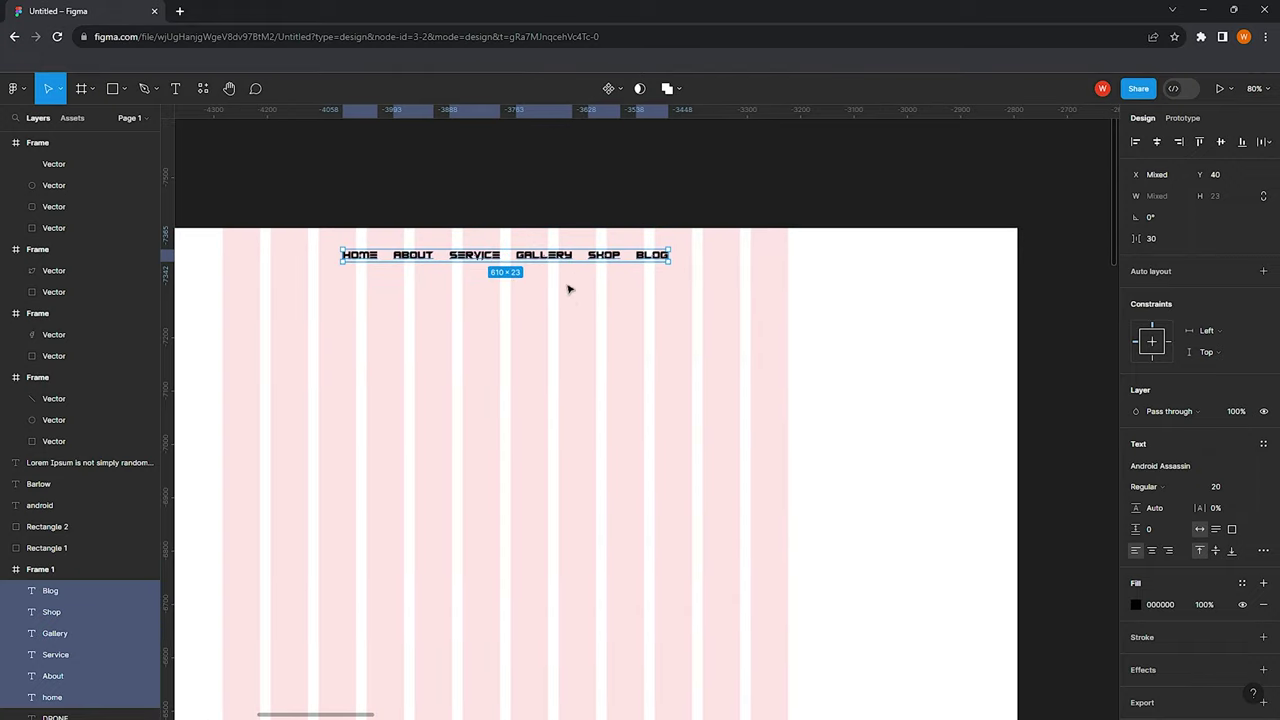
pyautogui.click(571, 304)
pyautogui.hscroll(-3, 614, 258)
pyautogui.hscroll(-3, 450, 310)
# Place the search icon at the nav's right end and size it to 36×36
pyautogui.scroll(-1, 195, 527)
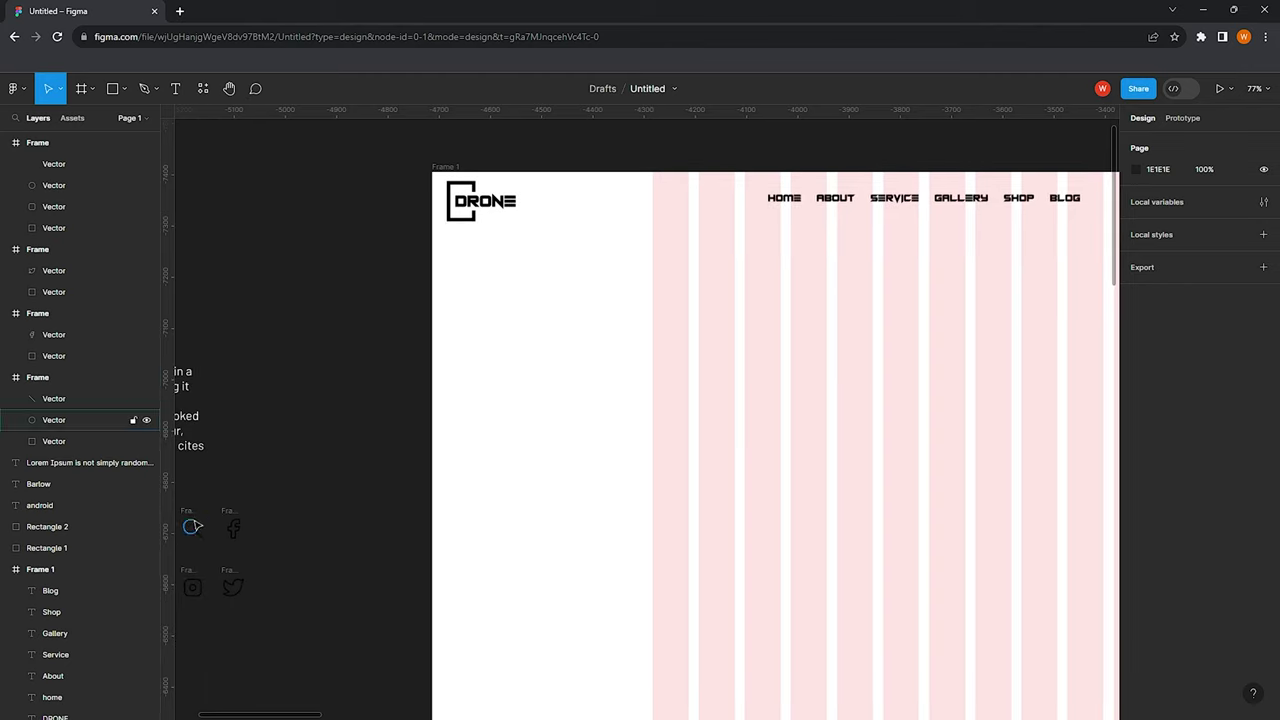
pyautogui.moveTo(186, 514); pyautogui.dragTo(1000, 228)
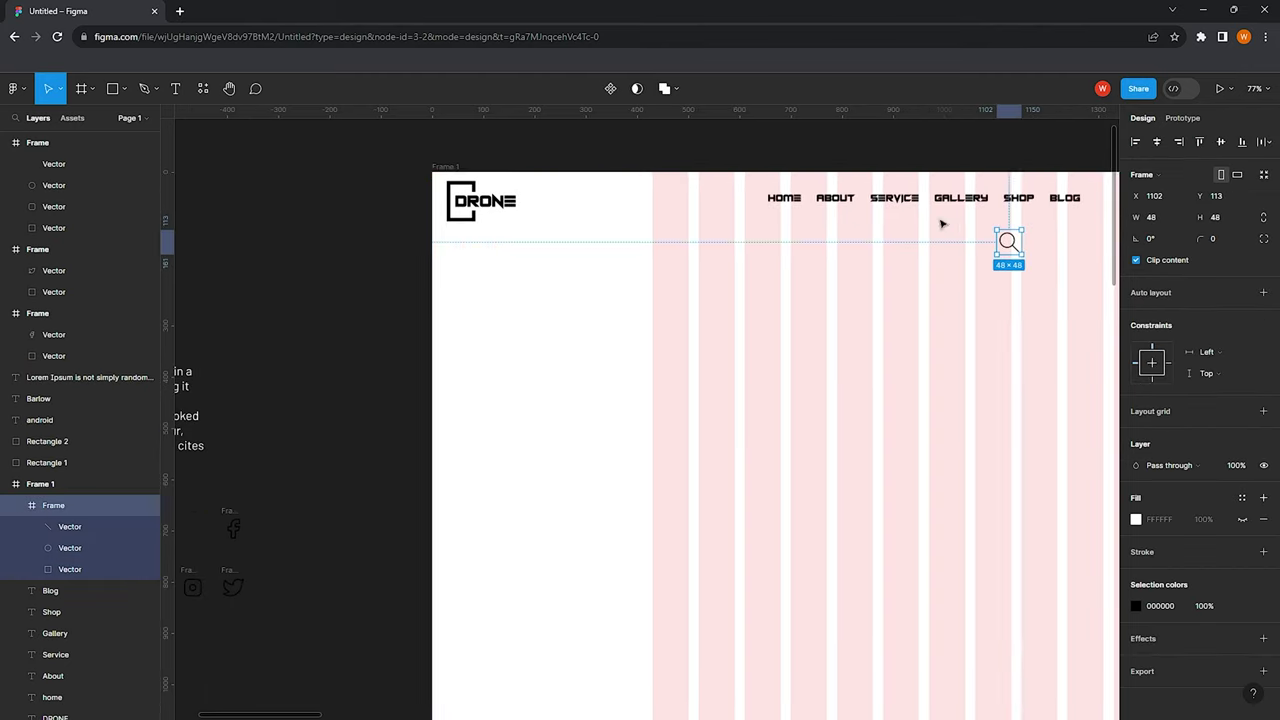
pyautogui.hscroll(5, 625, 203)
pyautogui.keyDown('ctrl'); pyautogui.scroll(5, 625, 203); pyautogui.keyUp('ctrl')
pyautogui.moveTo(556, 270); pyautogui.dragTo(778, 204)
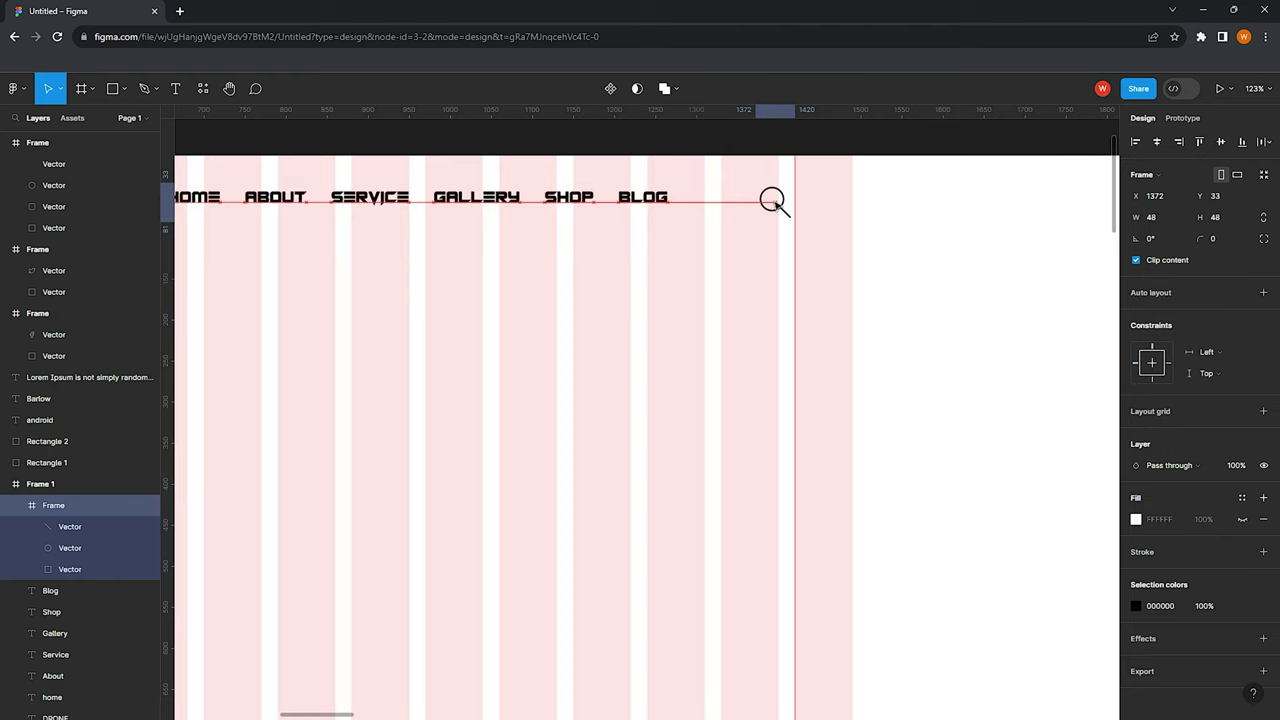
pyautogui.keyDown('ctrl'); pyautogui.scroll(-3, 715, 255); pyautogui.keyUp('ctrl')
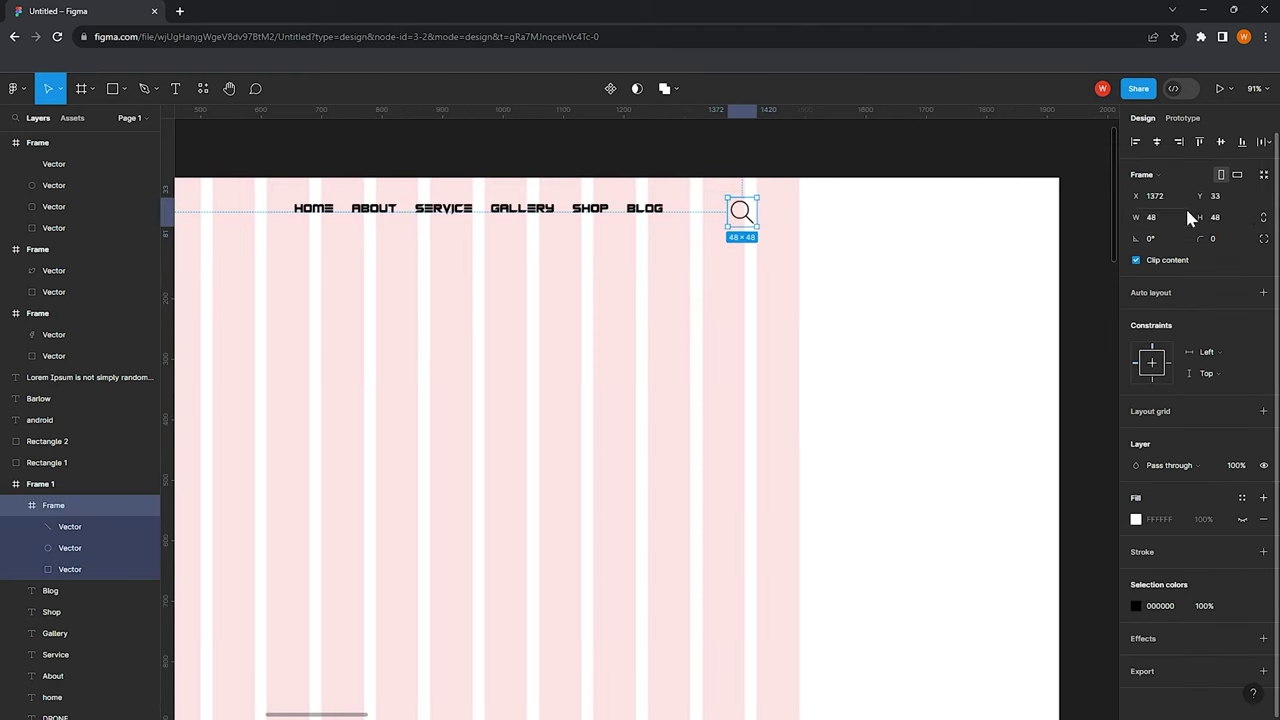
pyautogui.write('36')
pyautogui.press('Return')
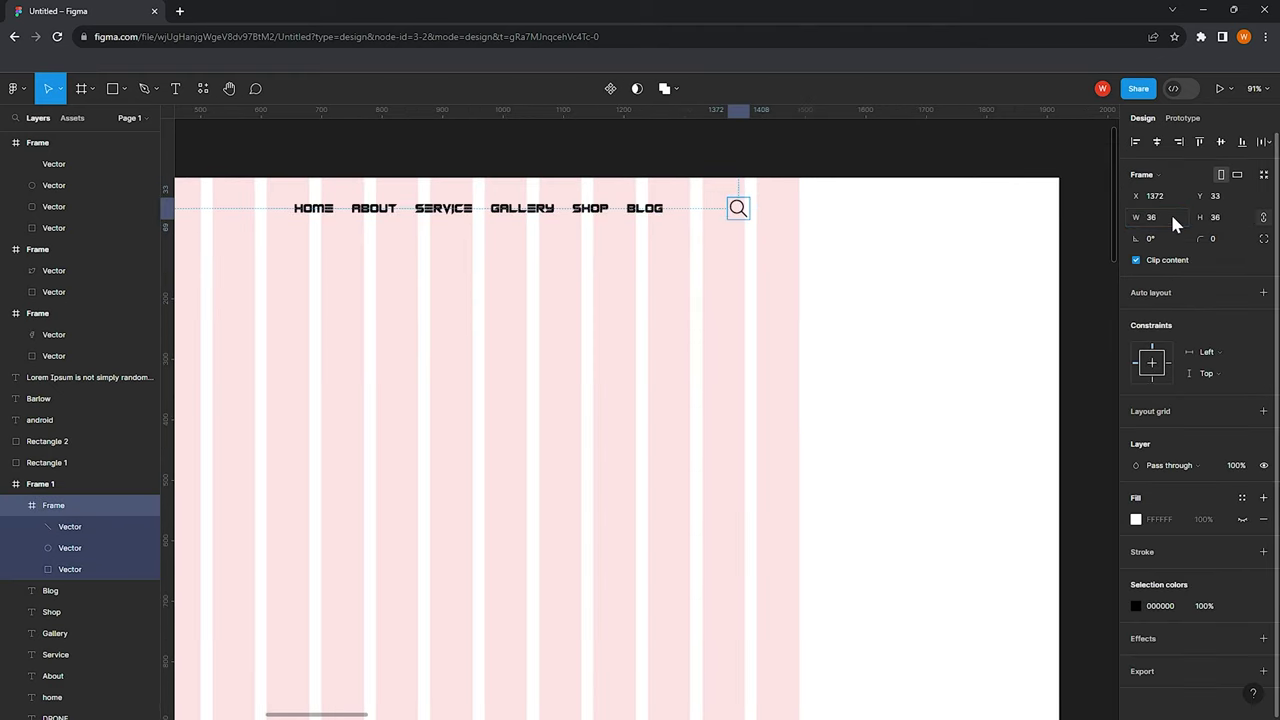
pyautogui.keyDown('ctrl'); pyautogui.scroll(3, 891, 271); pyautogui.keyUp('ctrl')
pyautogui.moveTo(679, 203); pyautogui.dragTo(724, 203)
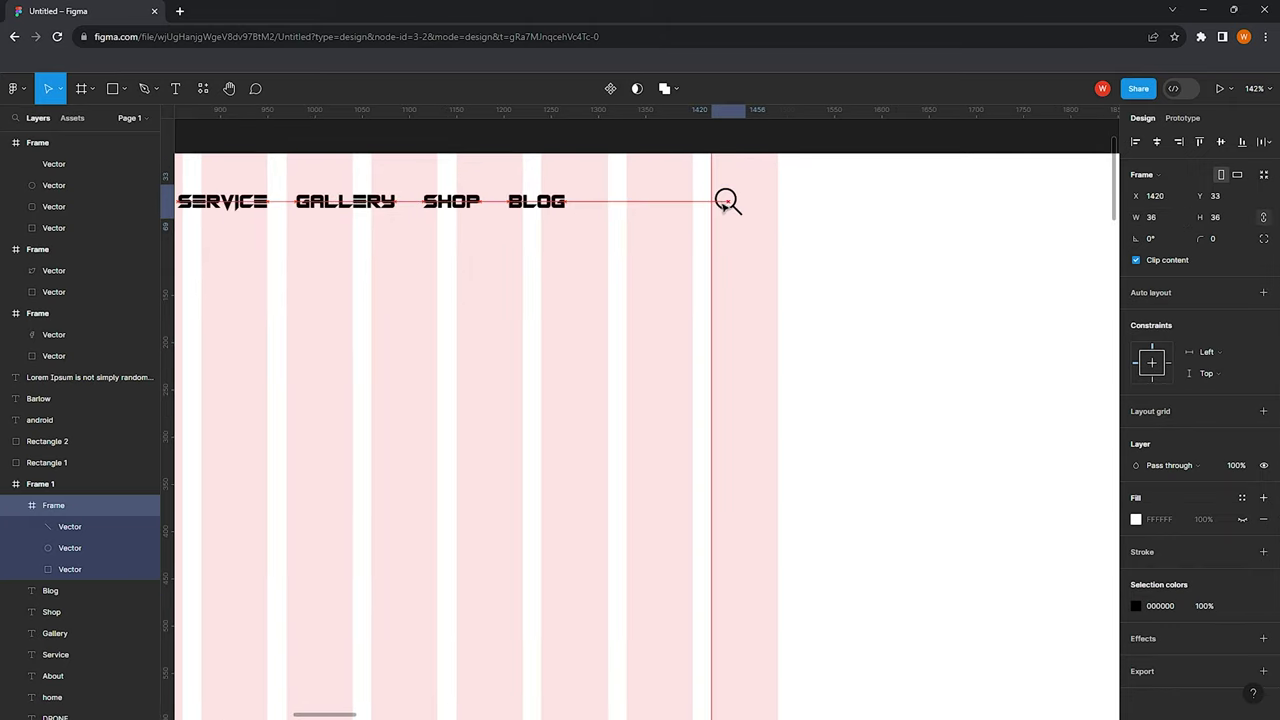
pyautogui.click(689, 237)
# Reduce the nav link font size to 16
pyautogui.keyDown('ctrl'); pyautogui.scroll(-5, 589, 243); pyautogui.keyUp('ctrl')
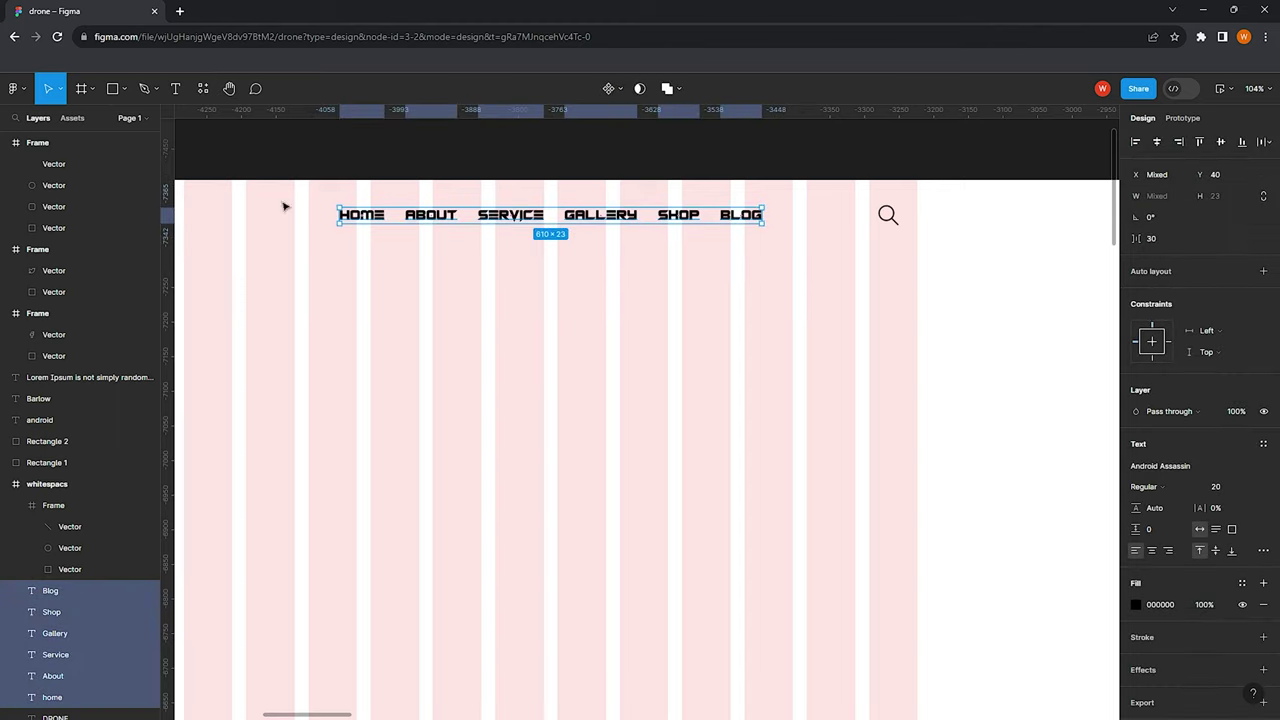
pyautogui.click(1215, 486)
pyautogui.write('16')
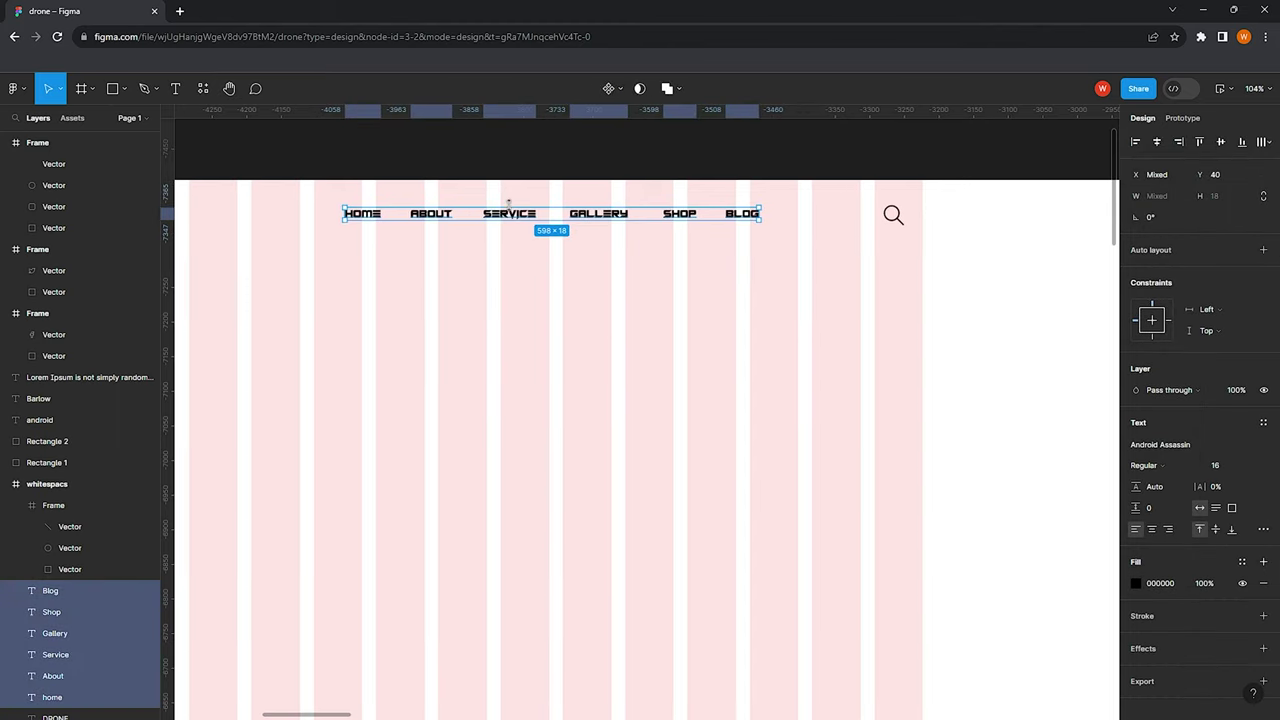
pyautogui.scroll(1, 643, 266)
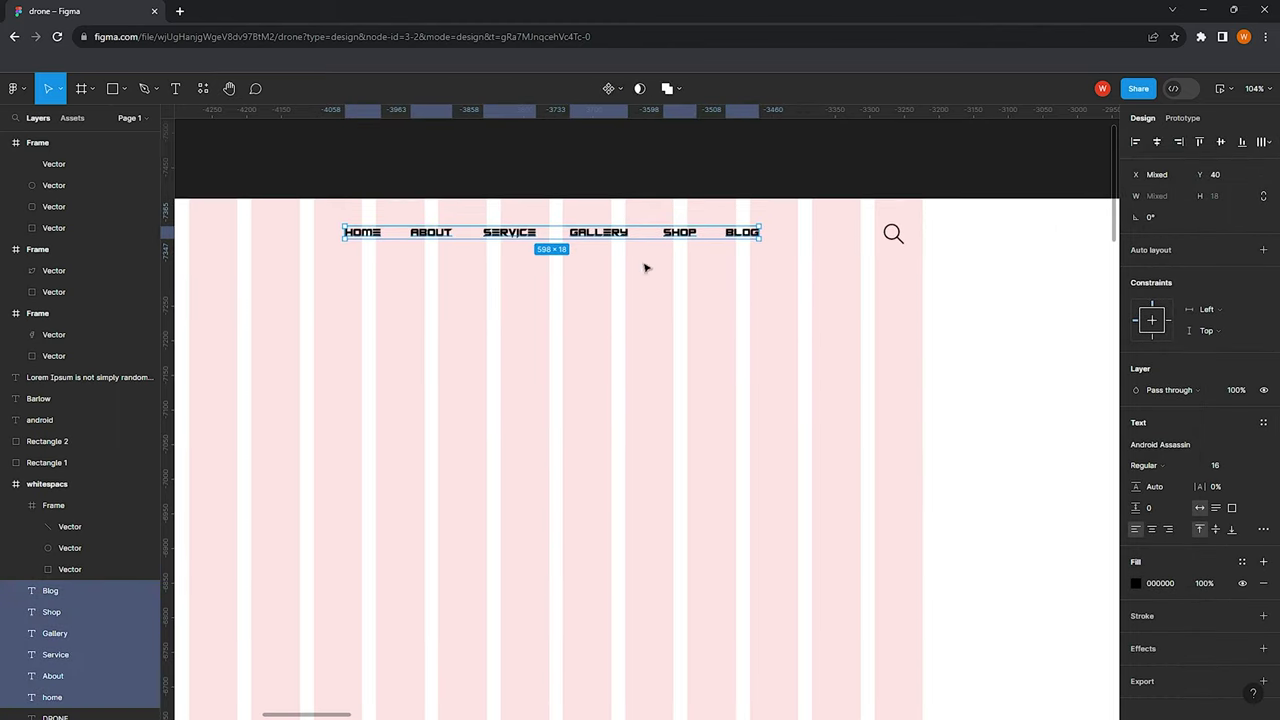
pyautogui.click(628, 276)
# Distribute the nav links 38 px apart and shift them toward the search icon
pyautogui.moveTo(770, 298); pyautogui.dragTo(360, 236)
pyautogui.click(1263, 141)
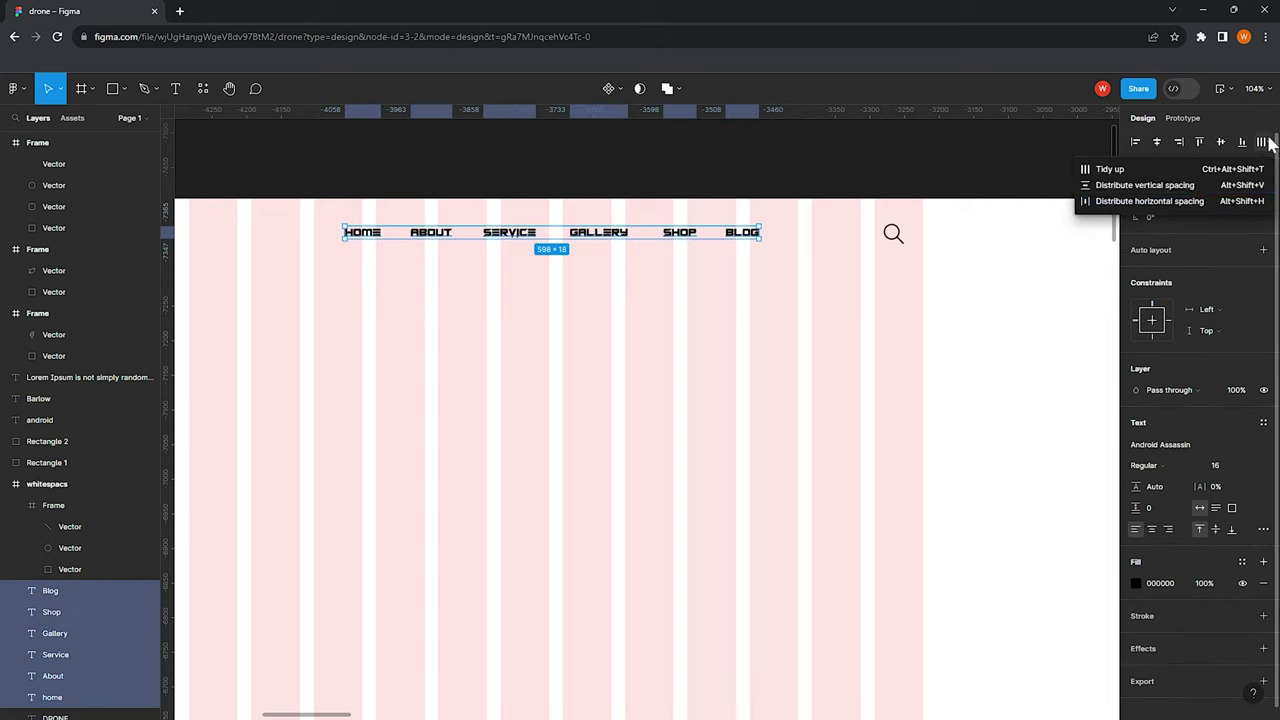
pyautogui.click(1160, 201)
pyautogui.moveTo(1137, 238); pyautogui.dragTo(1129, 238)
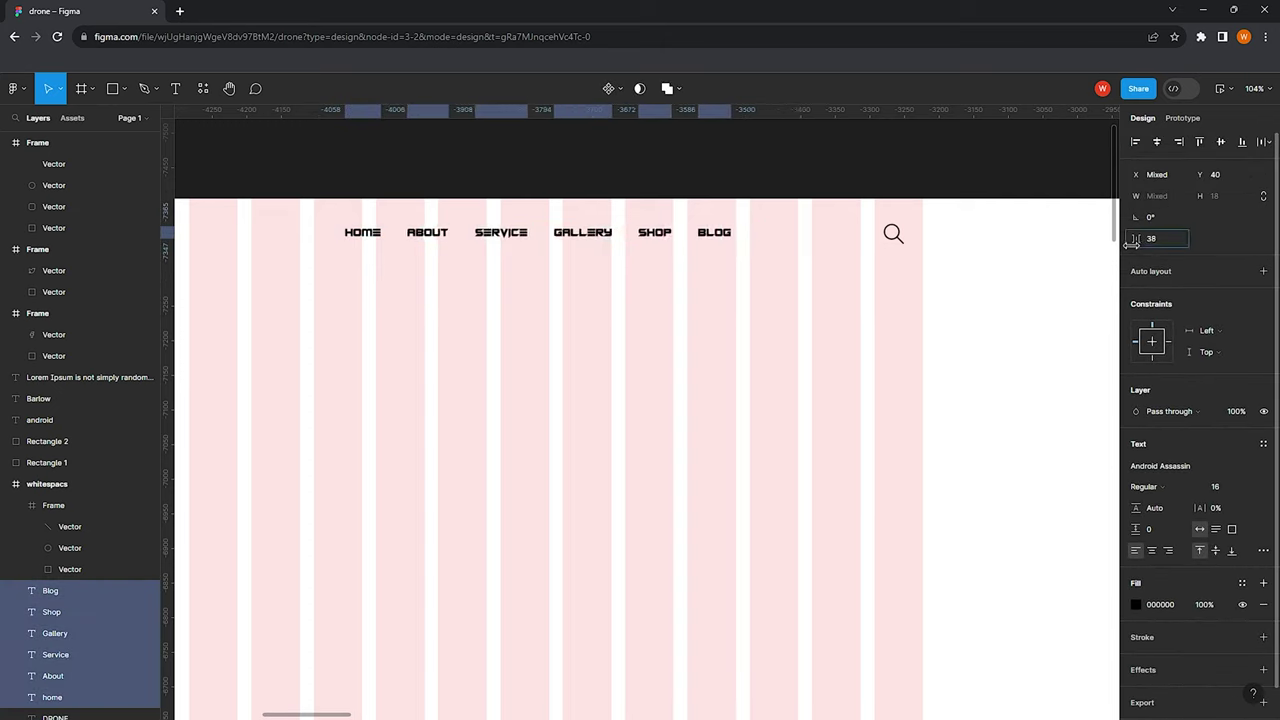
pyautogui.moveTo(575, 236); pyautogui.dragTo(594, 235)
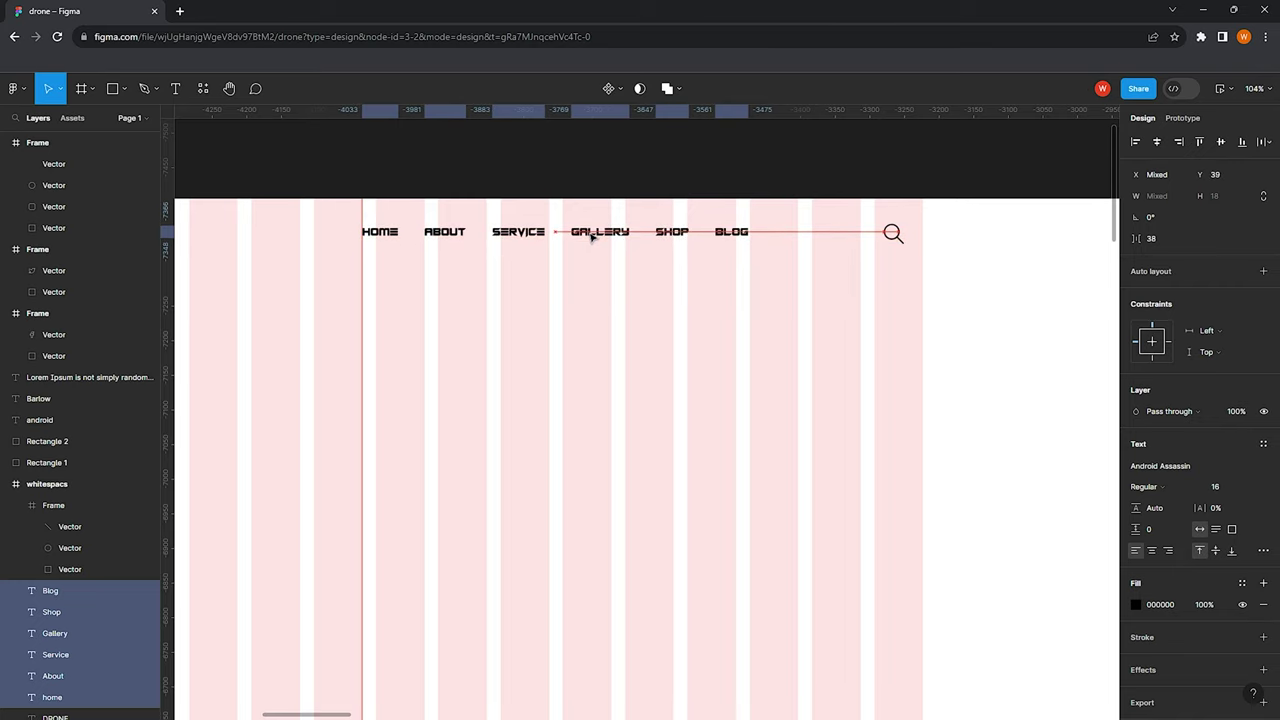
# Scale the bracket and DRONE text together to 75.83×41 with the K scale tool
pyautogui.click(588, 251)
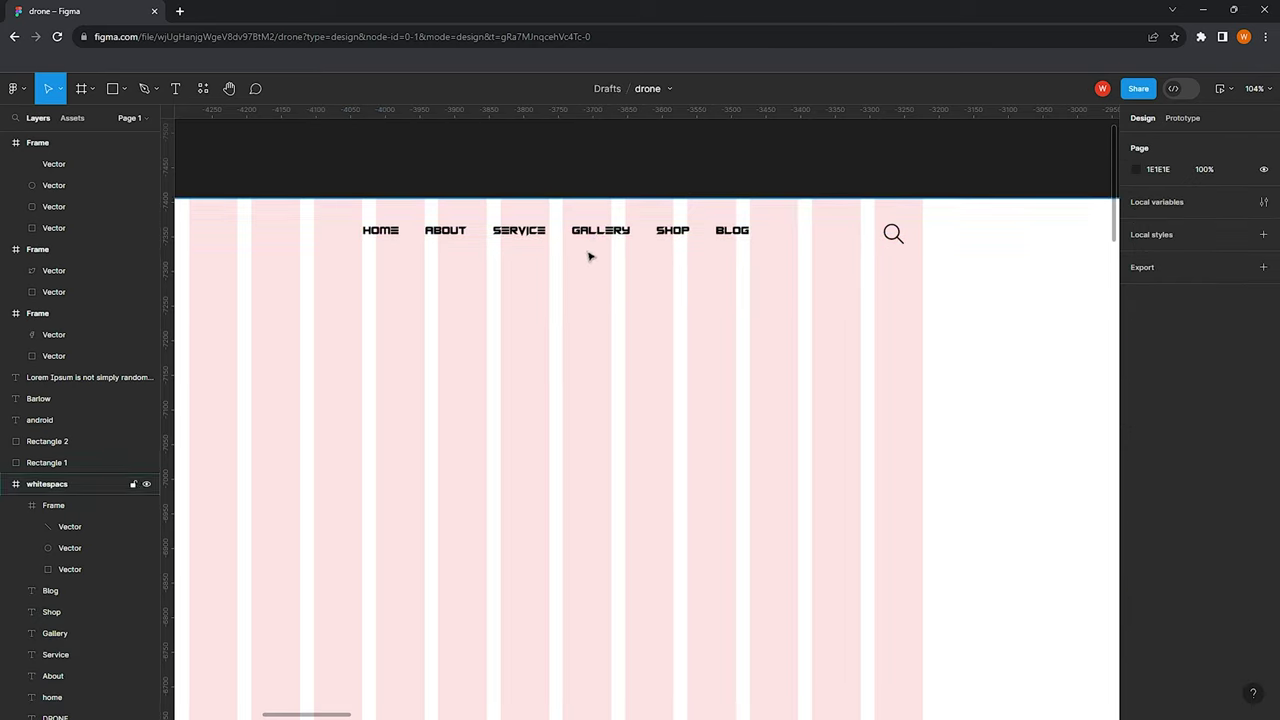
pyautogui.hscroll(-5, 588, 251)
pyautogui.scroll(3, 444, 259)
pyautogui.moveTo(557, 307)
pyautogui.mouseDown()
pyautogui.moveTo(395, 254)
pyautogui.moveTo(333, 186)
pyautogui.mouseUp()
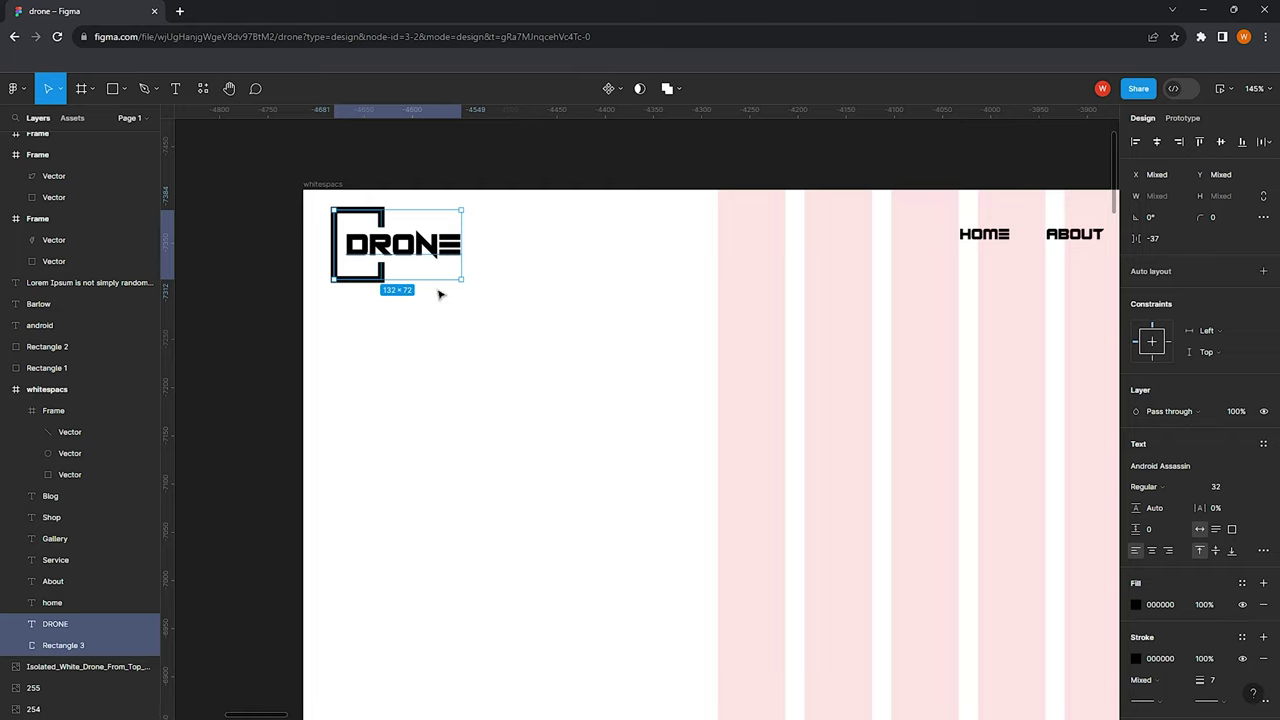
pyautogui.press('k')
pyautogui.moveTo(461, 279); pyautogui.dragTo(408, 253)
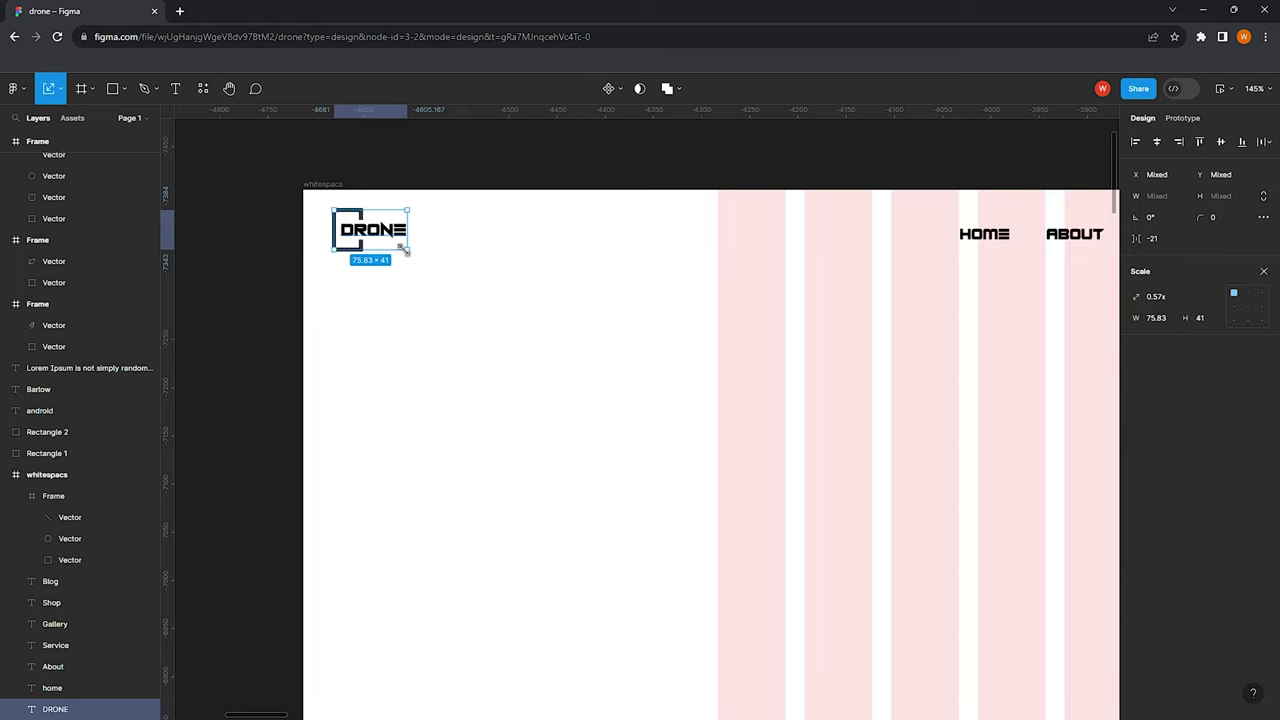
pyautogui.moveTo(390, 234); pyautogui.dragTo(392, 234)
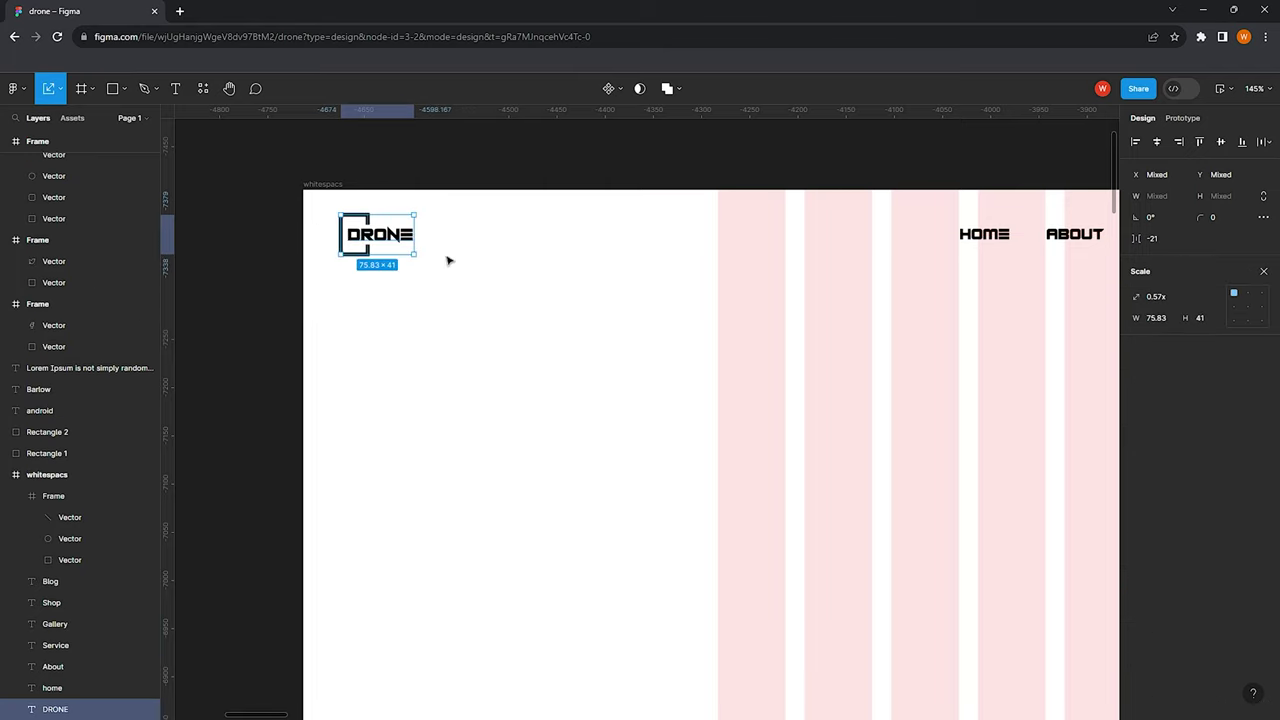
pyautogui.click(803, 286)
# Select the SERVICE and HOME nav links to check the header layout
pyautogui.scroll(-5, 779, 241)
pyautogui.hscroll(5, 779, 241)
pyautogui.click(565, 237)
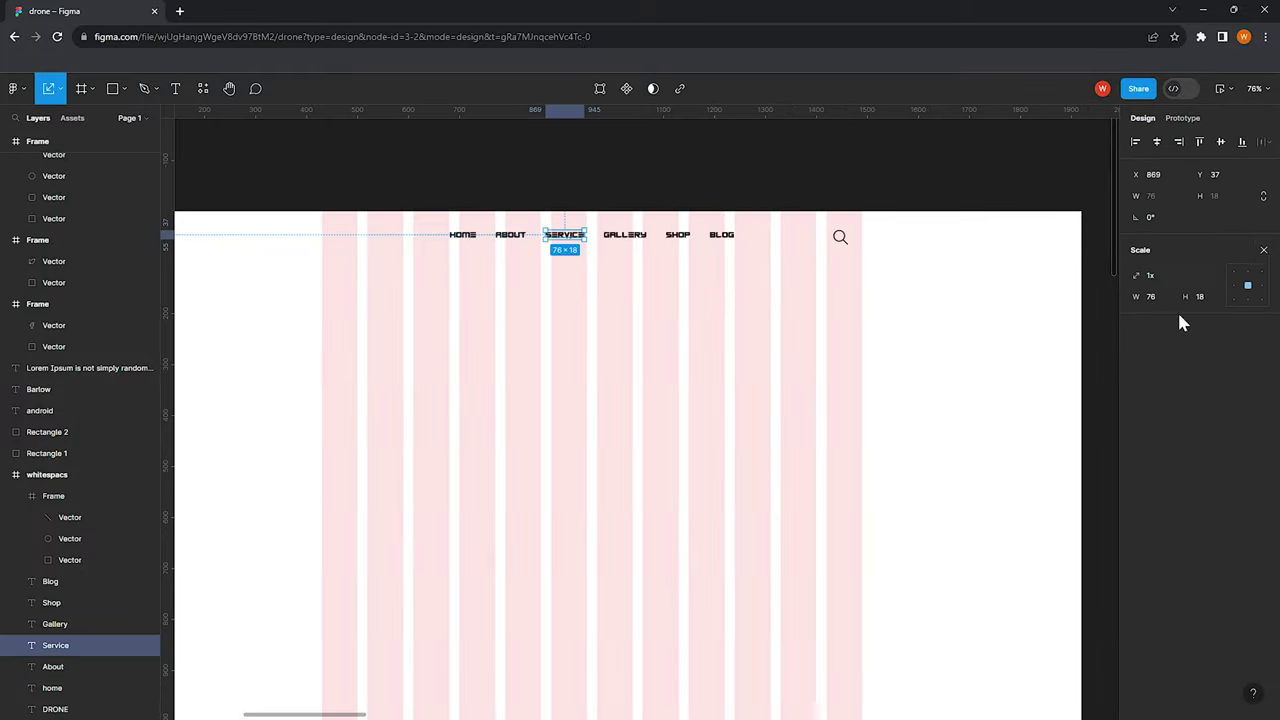
pyautogui.click(585, 267)
pyautogui.hscroll(1, 585, 267)
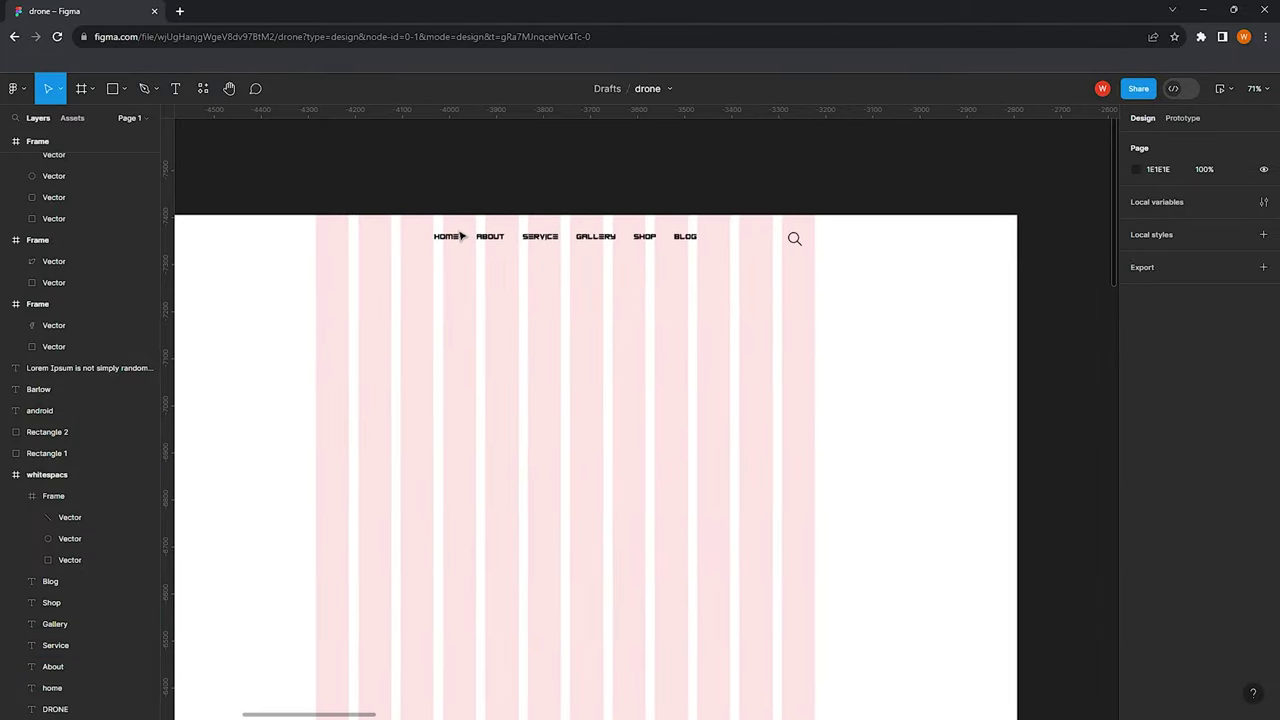
pyautogui.scroll(4, 463, 236)
pyautogui.scroll(2, 463, 236)
pyautogui.click(405, 248)
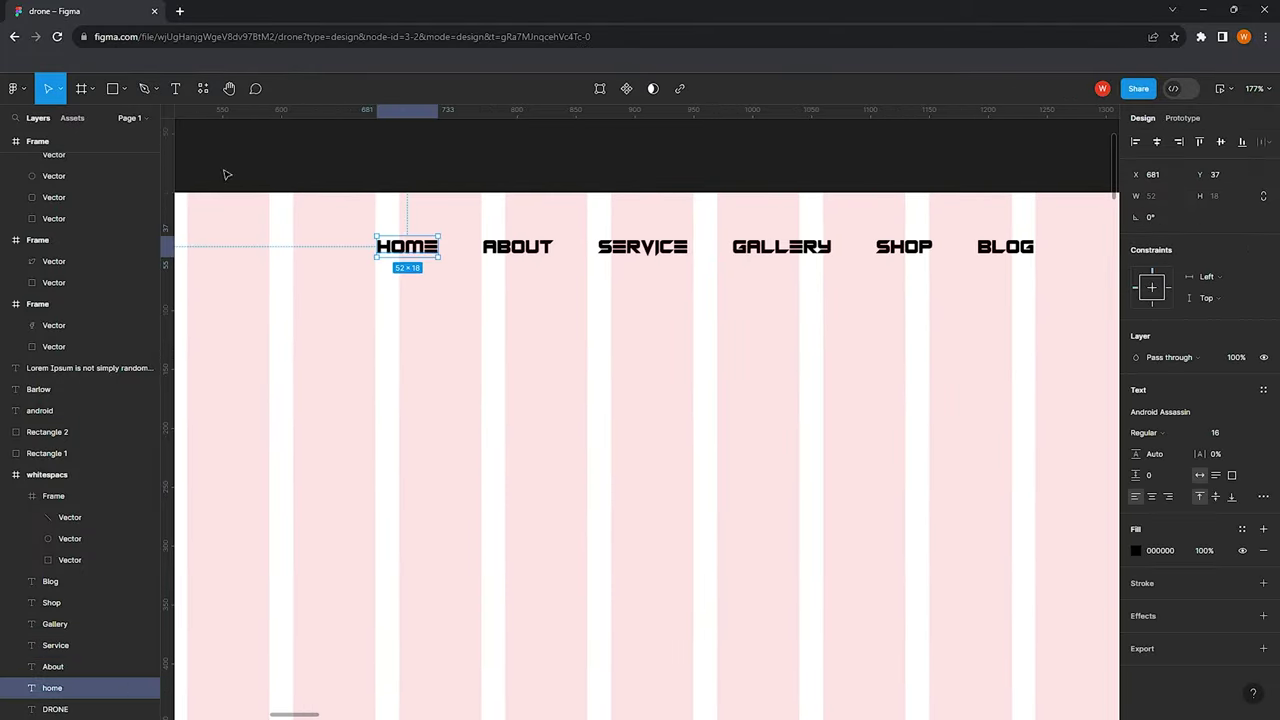
pyautogui.hscroll(3, 354, 223)
pyautogui.scroll(-3, 432, 204)
pyautogui.scroll(-2, 432, 204)
# Fill the parent page frame with the dark #19232C background colour
pyautogui.scroll(-3, 432, 204)
pyautogui.press('Escape')
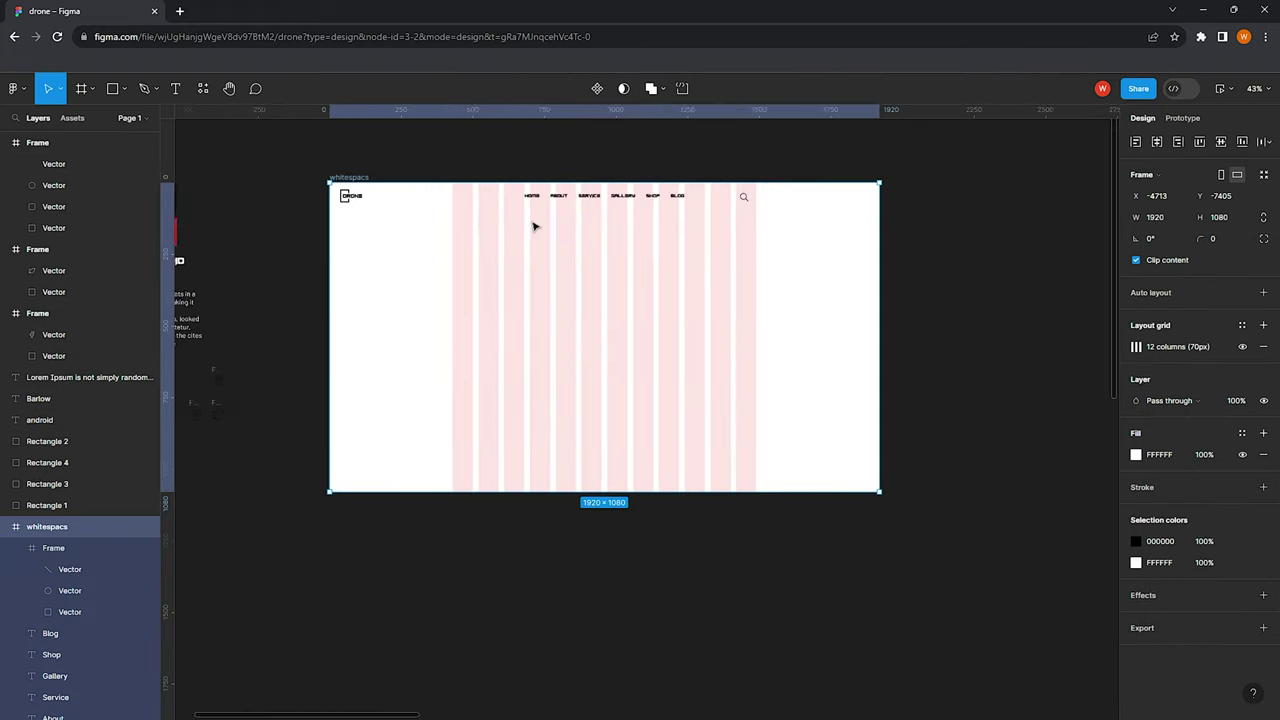
pyautogui.hscroll(-2, 531, 223)
pyautogui.click(1136, 455)
pyautogui.click(978, 560)
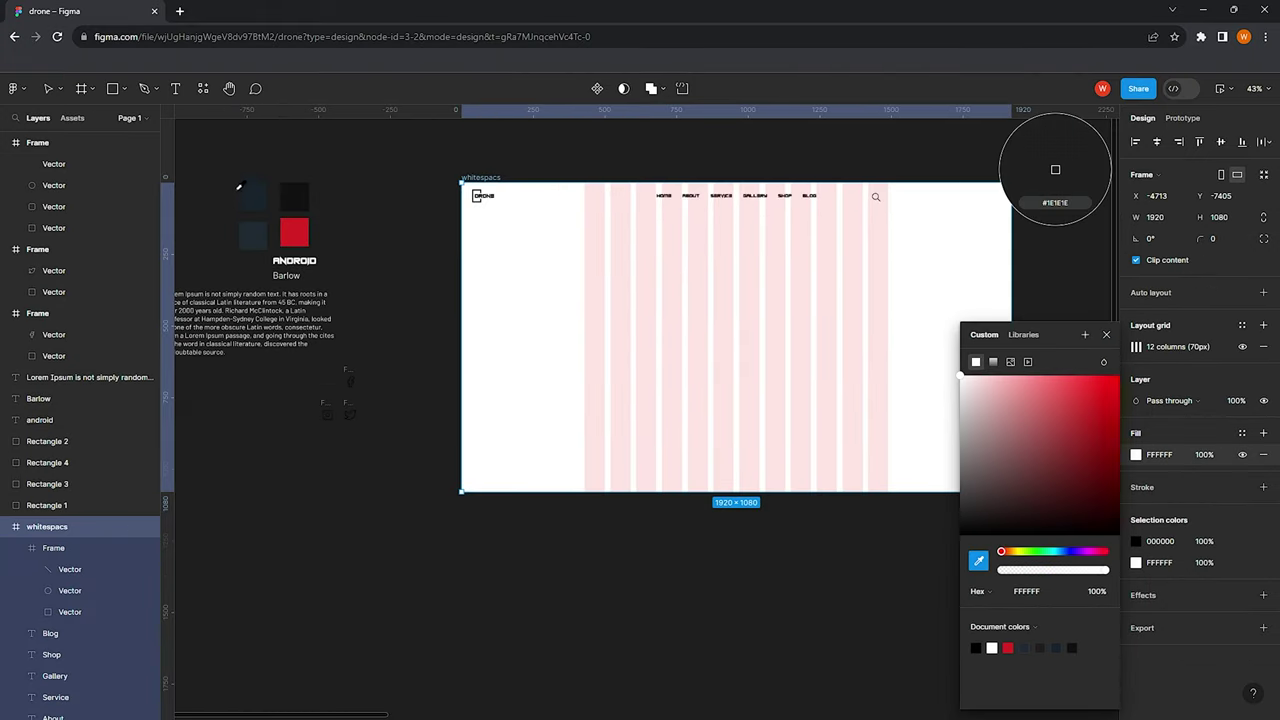
pyautogui.click(1055, 170)
pyautogui.hscroll(2, 620, 211)
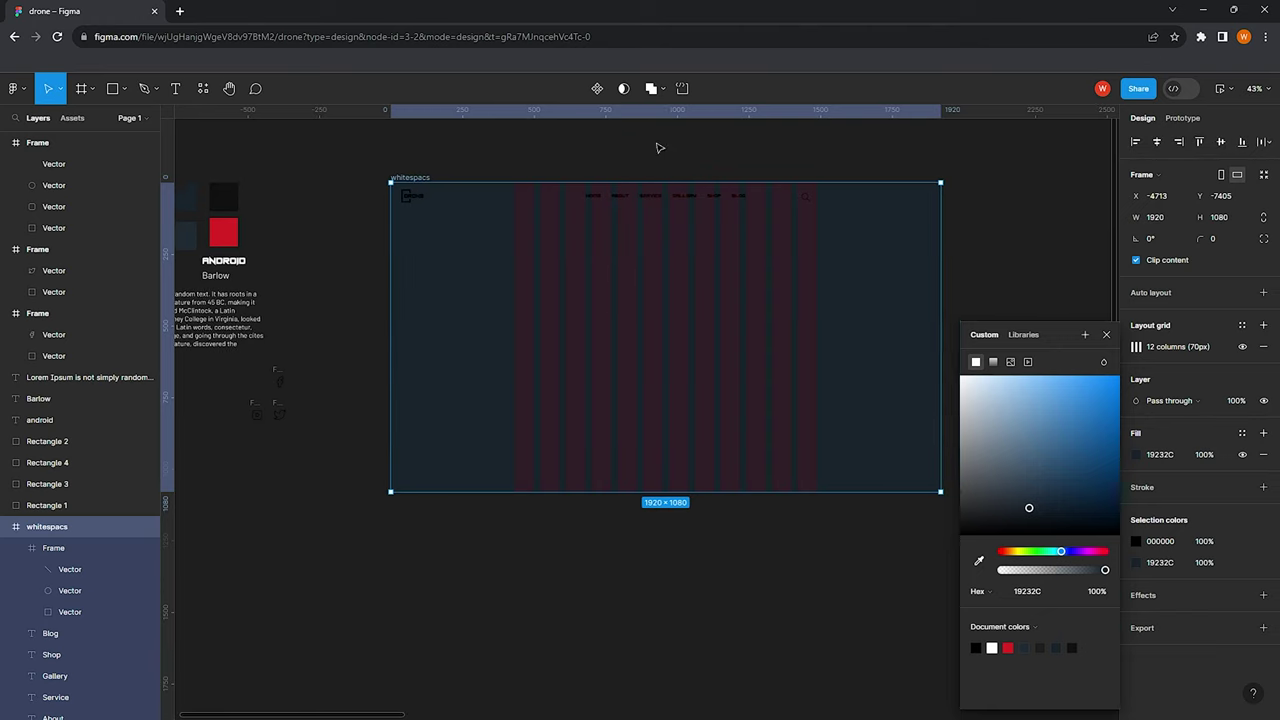
pyautogui.press('Escape')
# Turn the header's logo, nav links and search icon white
pyautogui.moveTo(905, 276); pyautogui.dragTo(449, 159)
pyautogui.click(1136, 658)
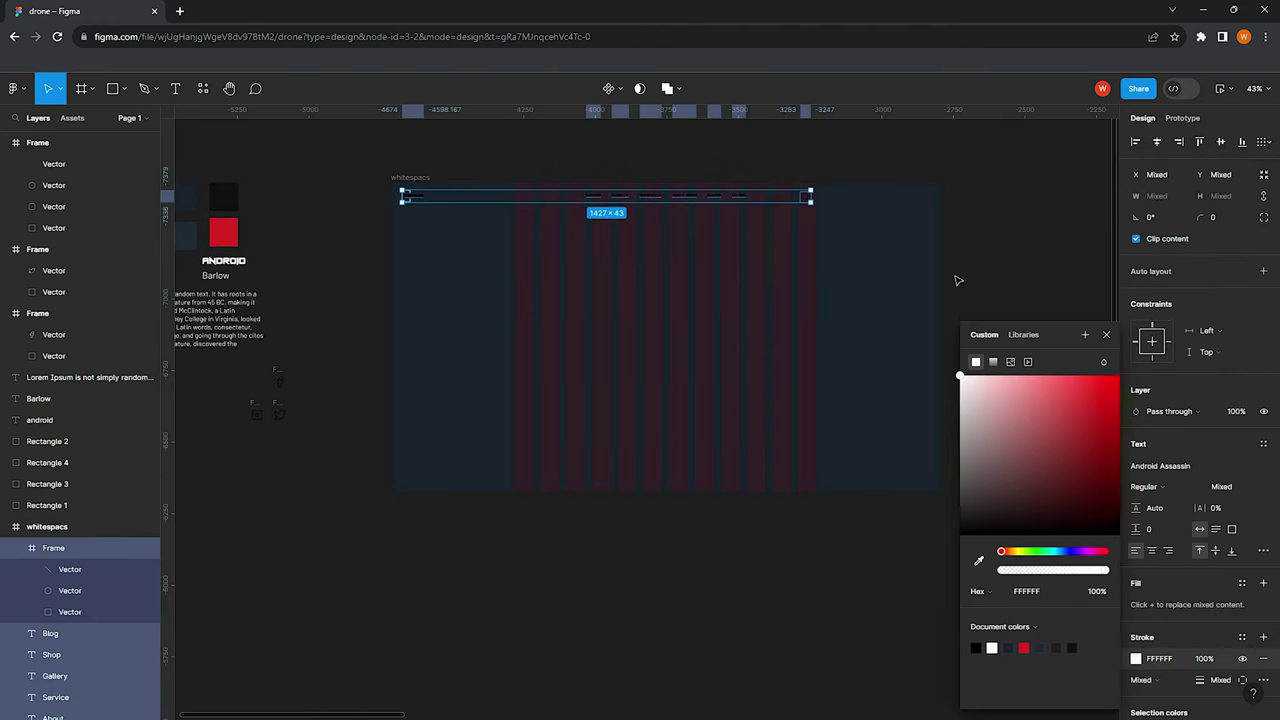
pyautogui.scroll(-3, 1185, 610)
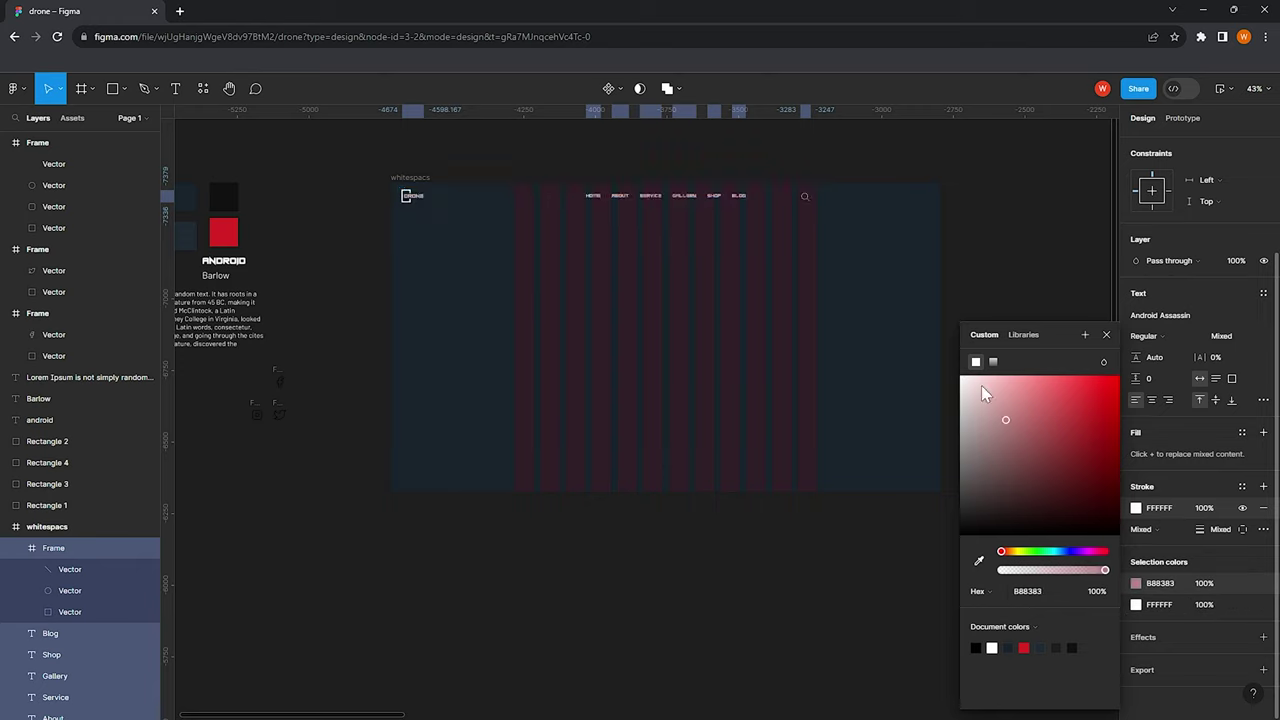
pyautogui.click(714, 180)
pyautogui.scroll(5, 714, 180)
pyautogui.scroll(-2, 648, 197)
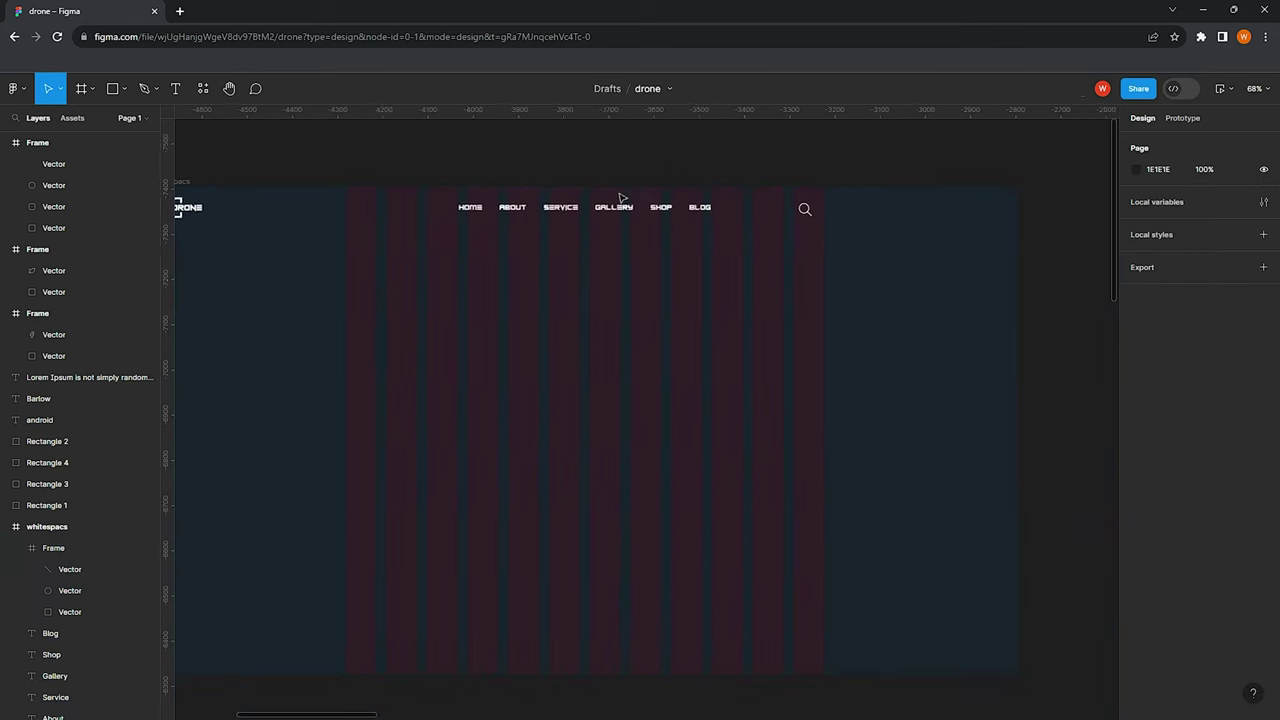
pyautogui.scroll(4, 517, 188)
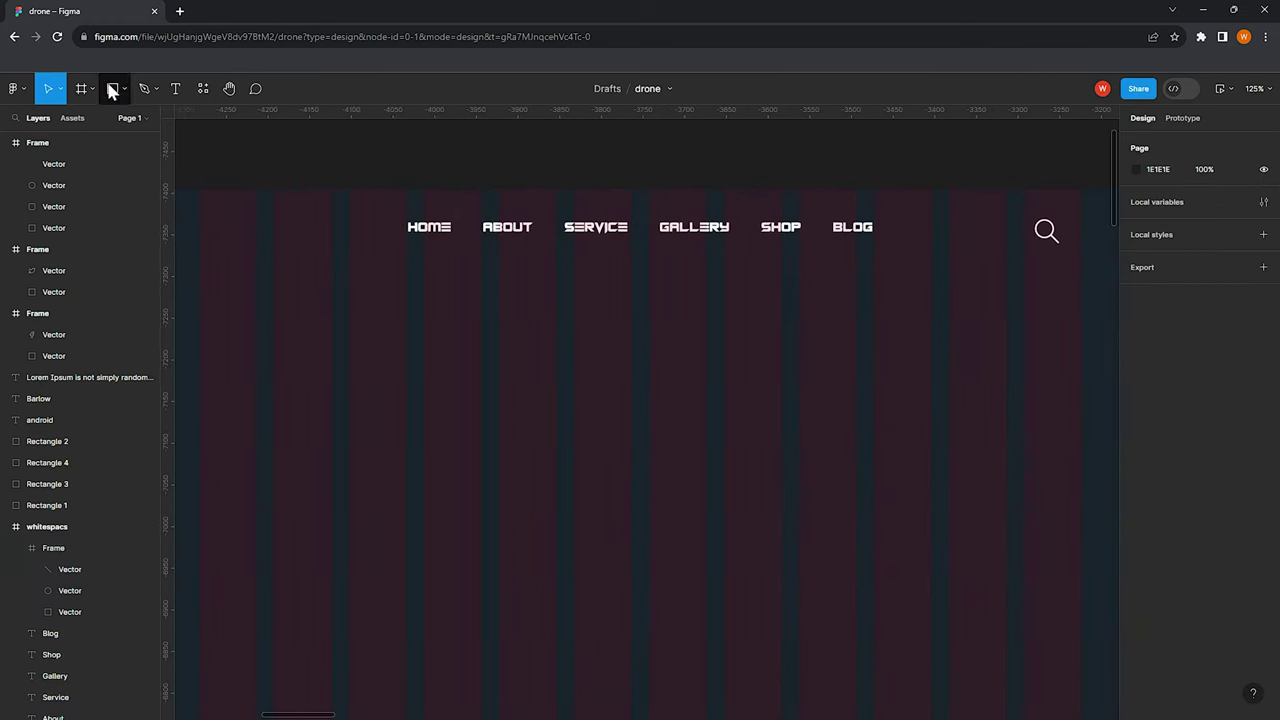
# Draw a rectangle over the HOME link with no fill and a white outline
pyautogui.moveTo(404, 217); pyautogui.dragTo(463, 238)
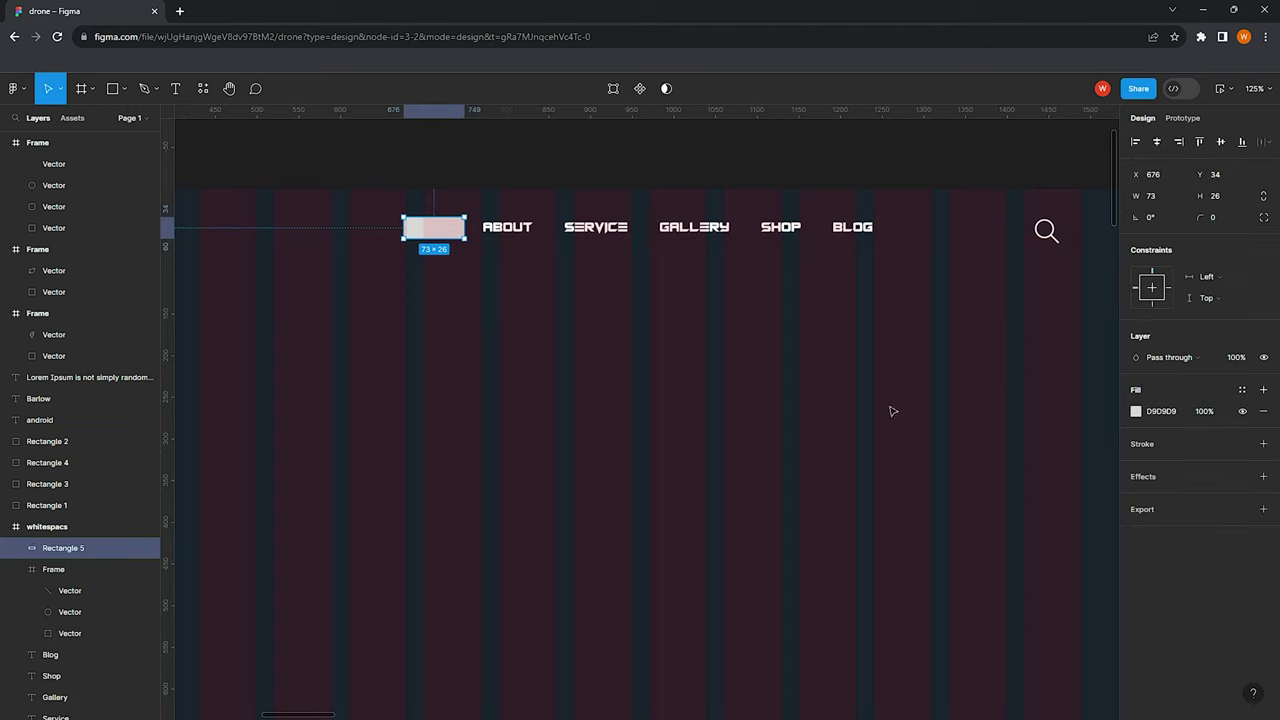
pyautogui.click(1263, 411)
pyautogui.scroll(3, 455, 268)
pyautogui.scroll(2, 463, 278)
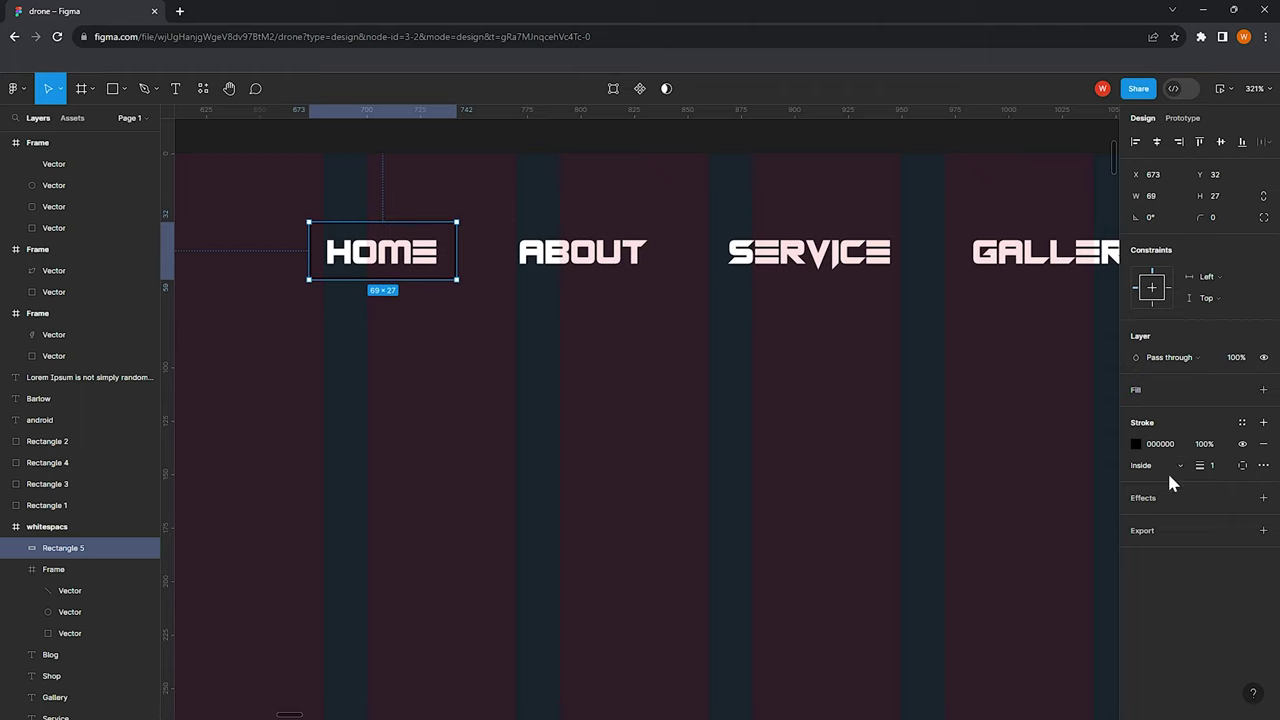
pyautogui.click(1136, 443)
pyautogui.click(976, 648)
pyautogui.scroll(5, 480, 270)
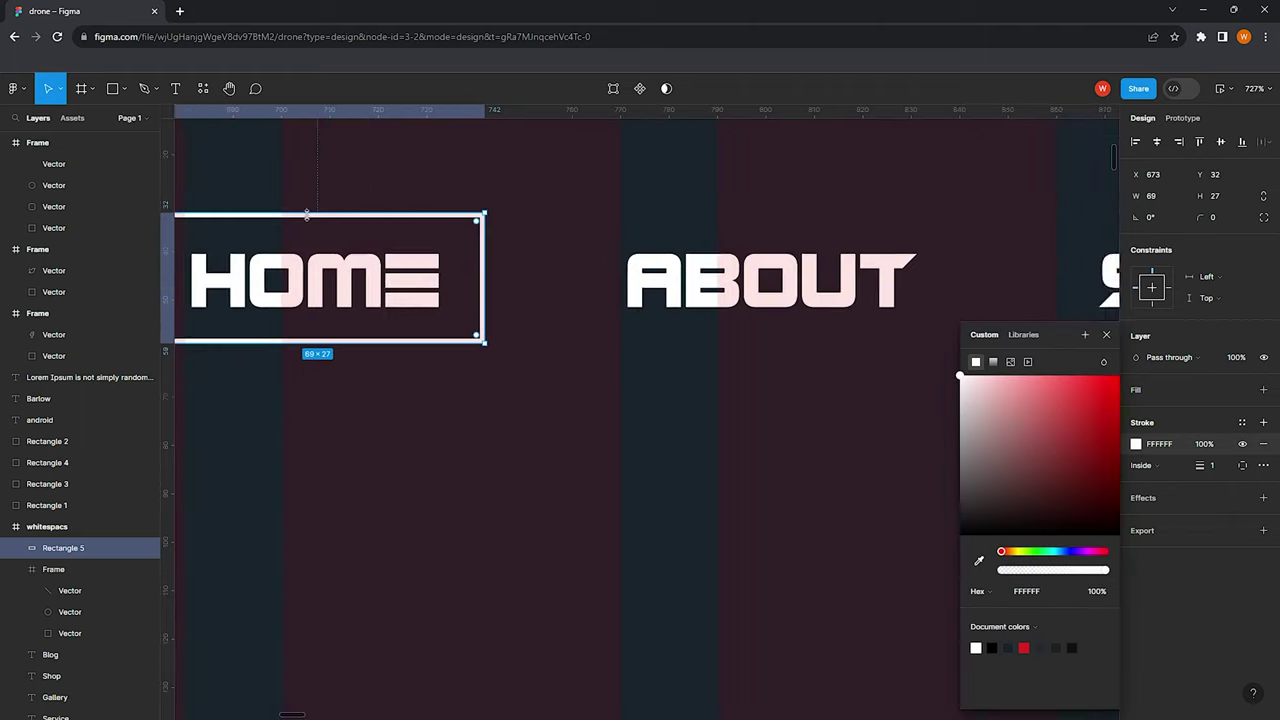
pyautogui.hscroll(-2, 307, 213)
pyautogui.click(350, 214)
# Add extra vector points along the outline box's top and bottom edges
pyautogui.doubleClick(365, 214)
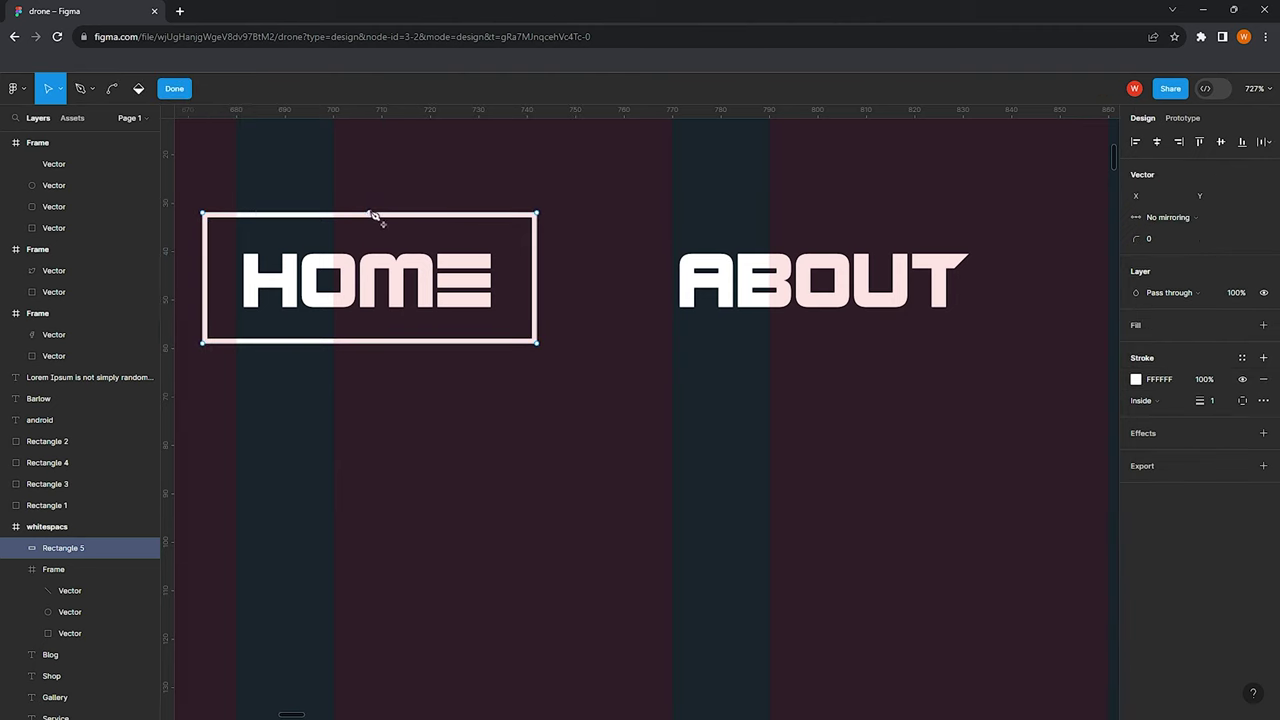
pyautogui.click(370, 213)
pyautogui.click(370, 343)
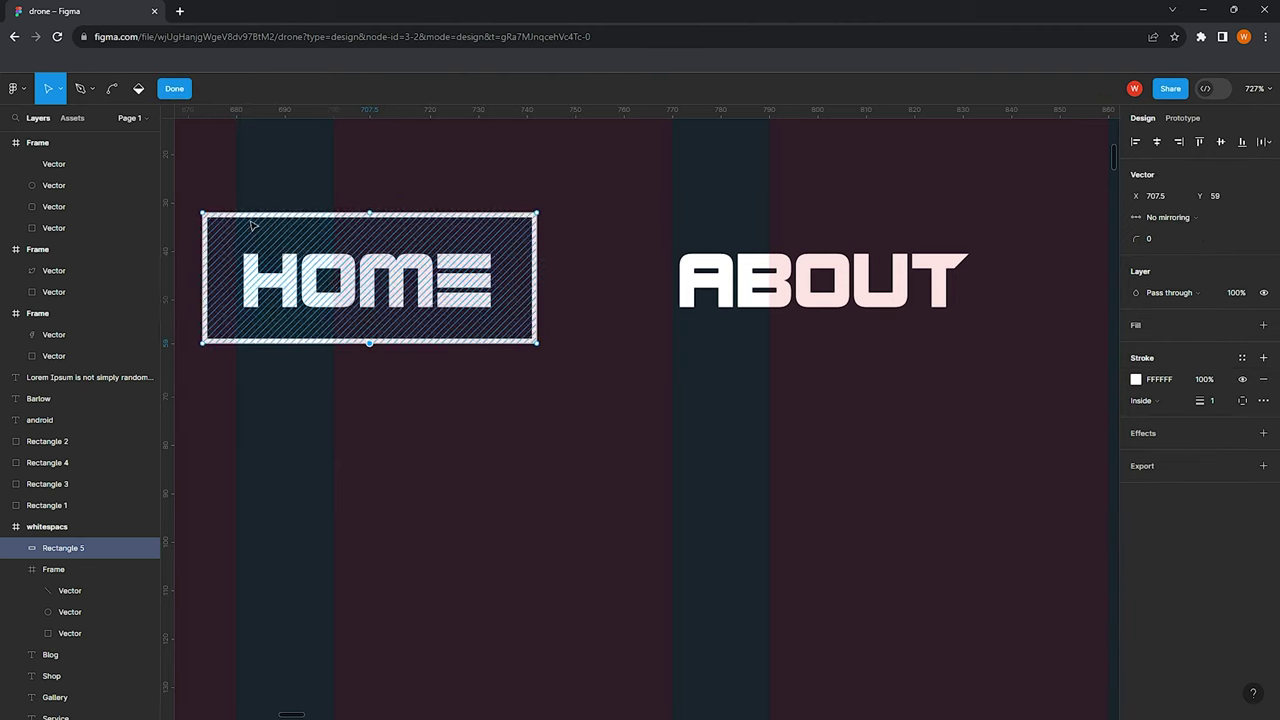
pyautogui.click(285, 213)
pyautogui.click(285, 343)
pyautogui.click(453, 213)
pyautogui.click(453, 343)
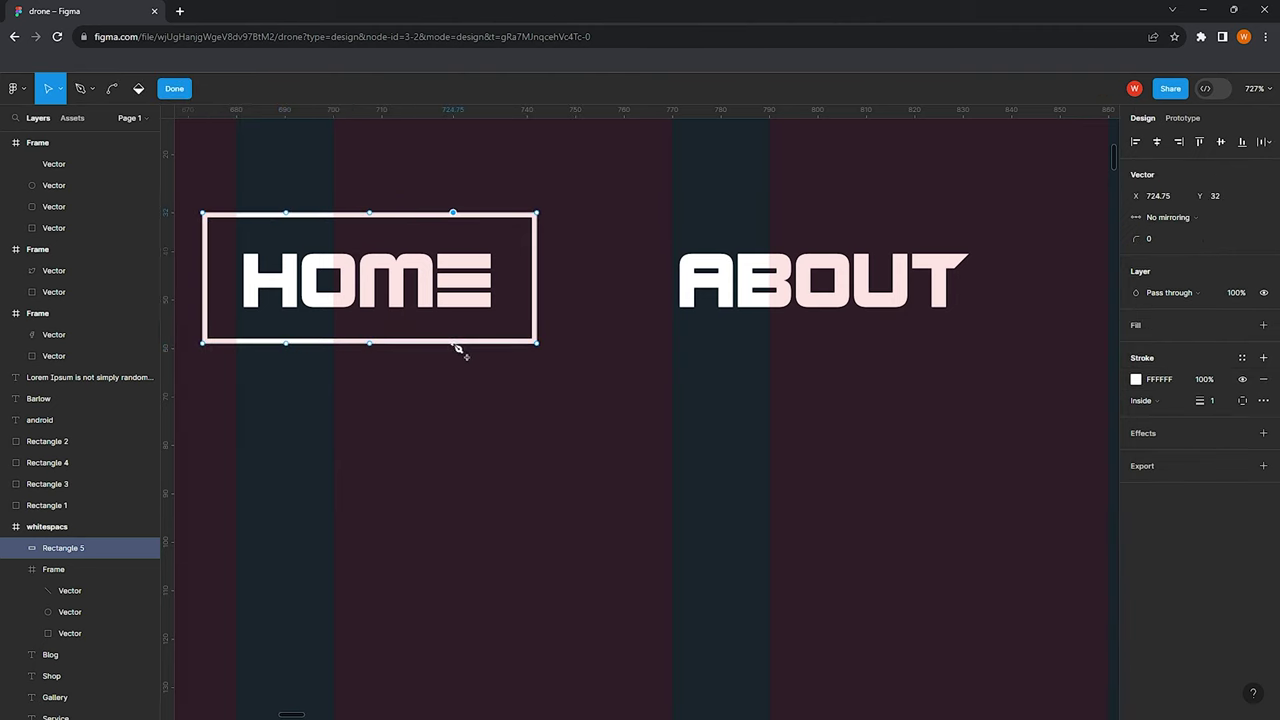
# Delete the top-middle point so the box's top edge has a gap
pyautogui.click(370, 213)
pyautogui.press('Delete')
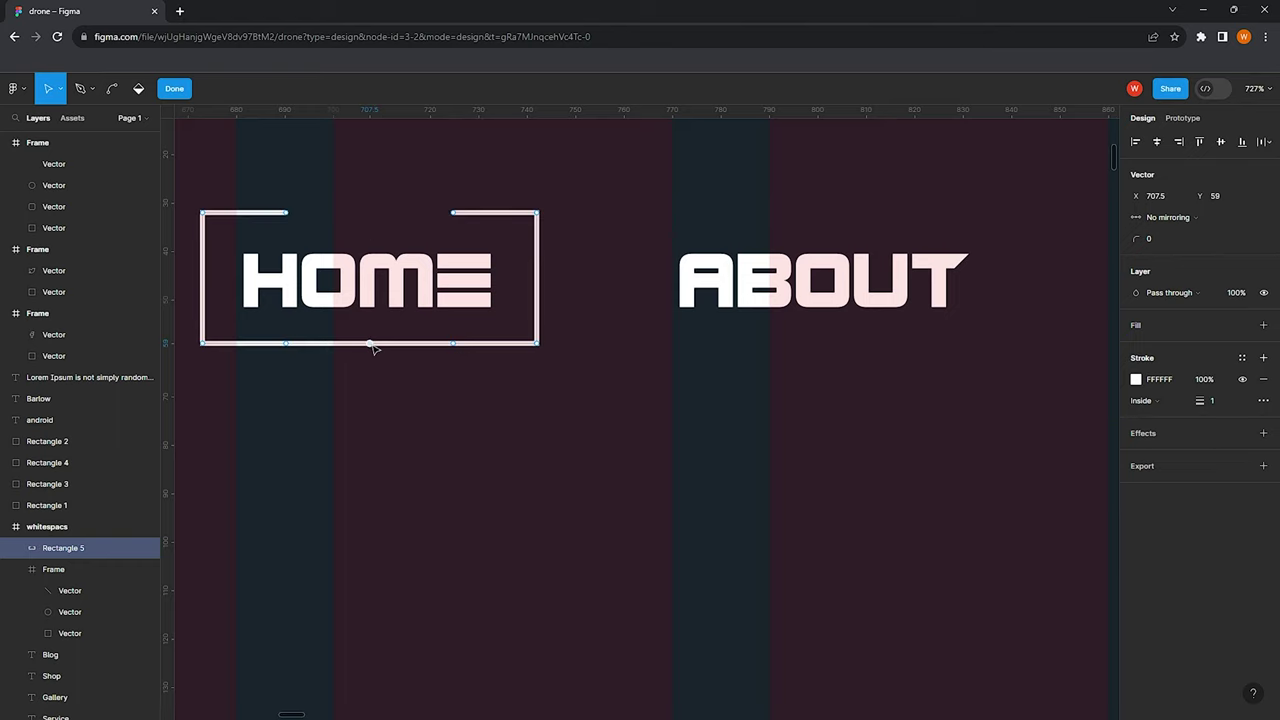
pyautogui.scroll(-5, 463, 155)
pyautogui.press('Escape')
pyautogui.press('Escape')
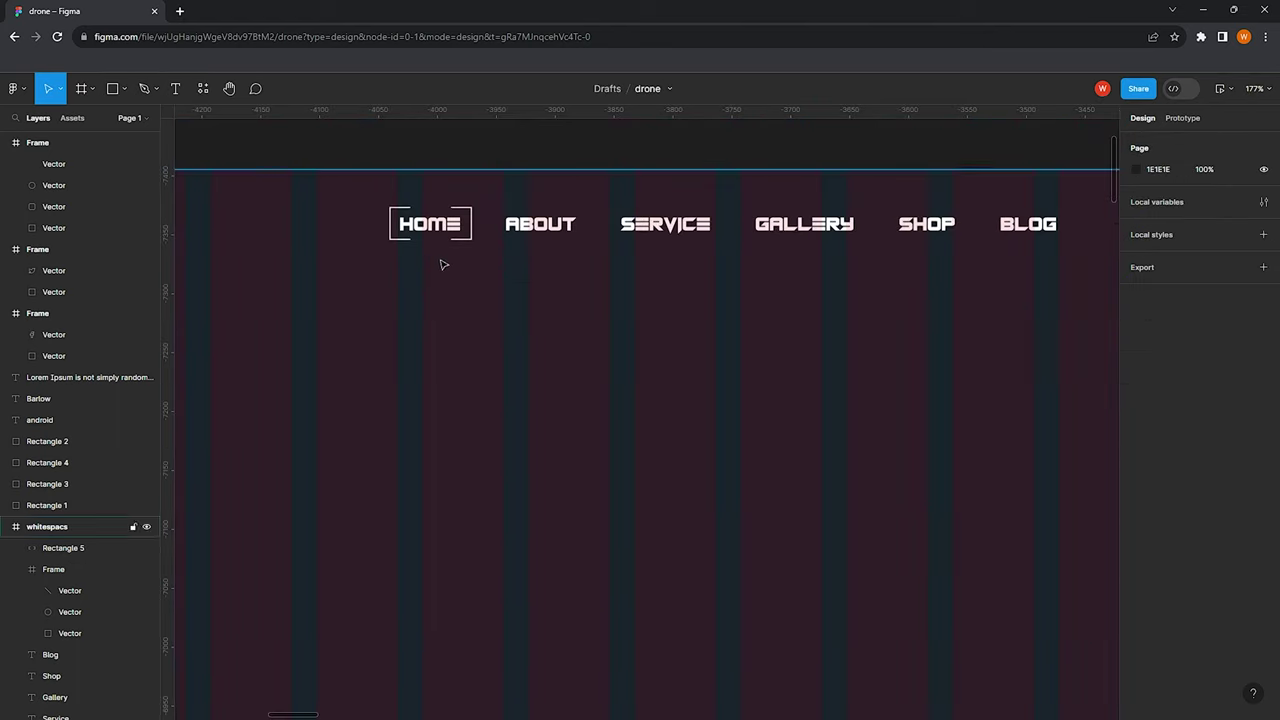
pyautogui.scroll(-3, 440, 250)
pyautogui.scroll(1, 425, 224)
pyautogui.scroll(-3, 390, 250)
# Add a 'Capturing Moments' text layer on the left of the hero frame
pyautogui.scroll(-1, 395, 279)
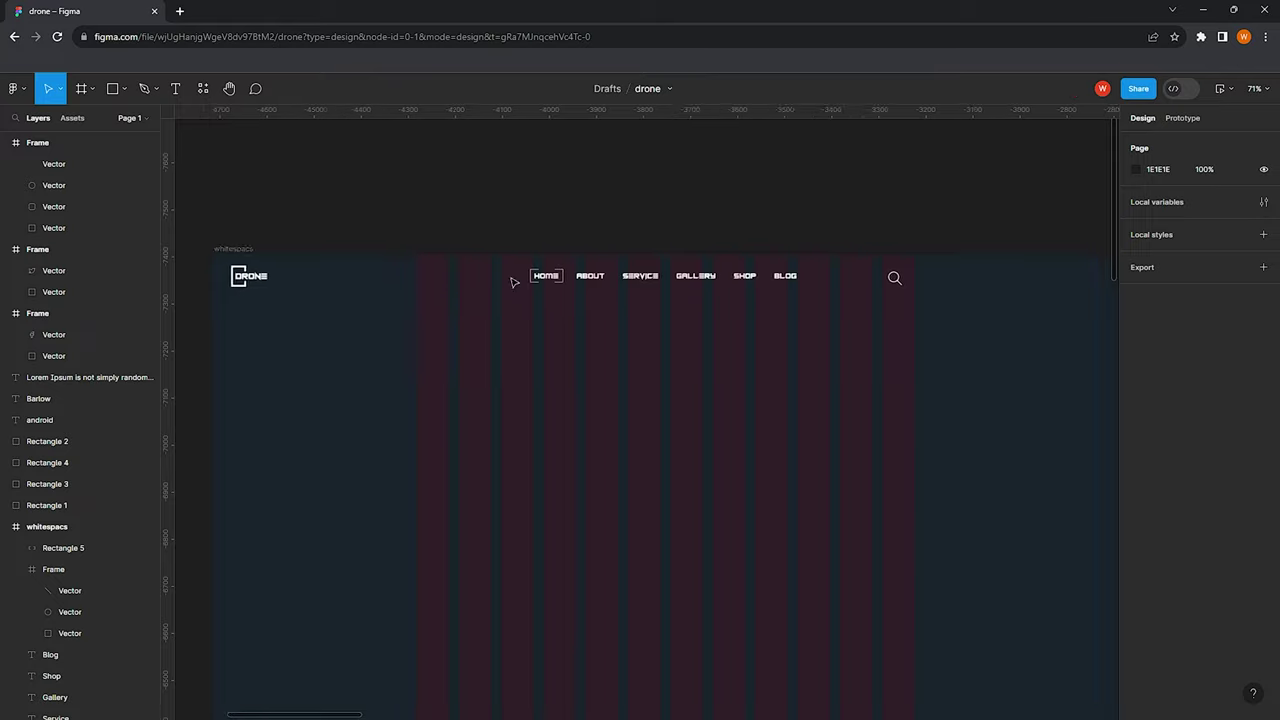
pyautogui.hscroll(2, 410, 276)
pyautogui.scroll(-1, 426, 276)
pyautogui.hscroll(-2, 440, 275)
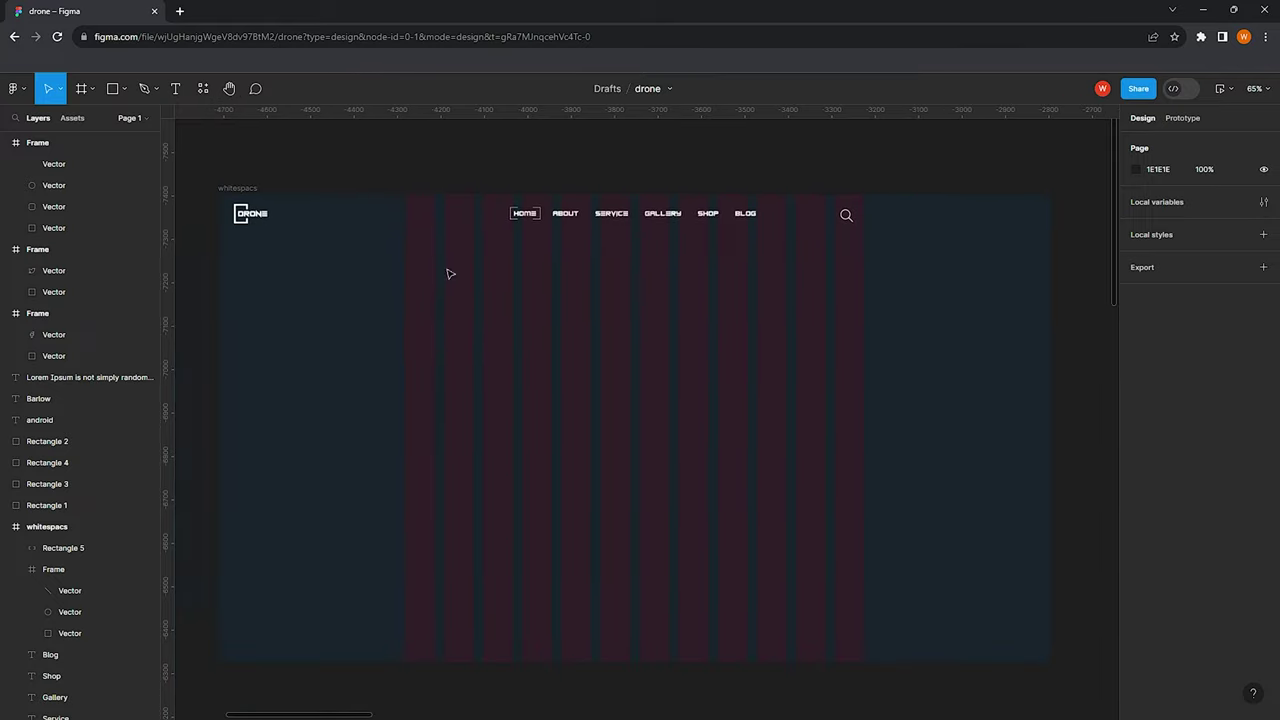
pyautogui.scroll(1, 505, 305)
pyautogui.scroll(-1, 519, 321)
pyautogui.hscroll(-1, 515, 323)
pyautogui.scroll(-3, 397, 331)
pyautogui.press('t')
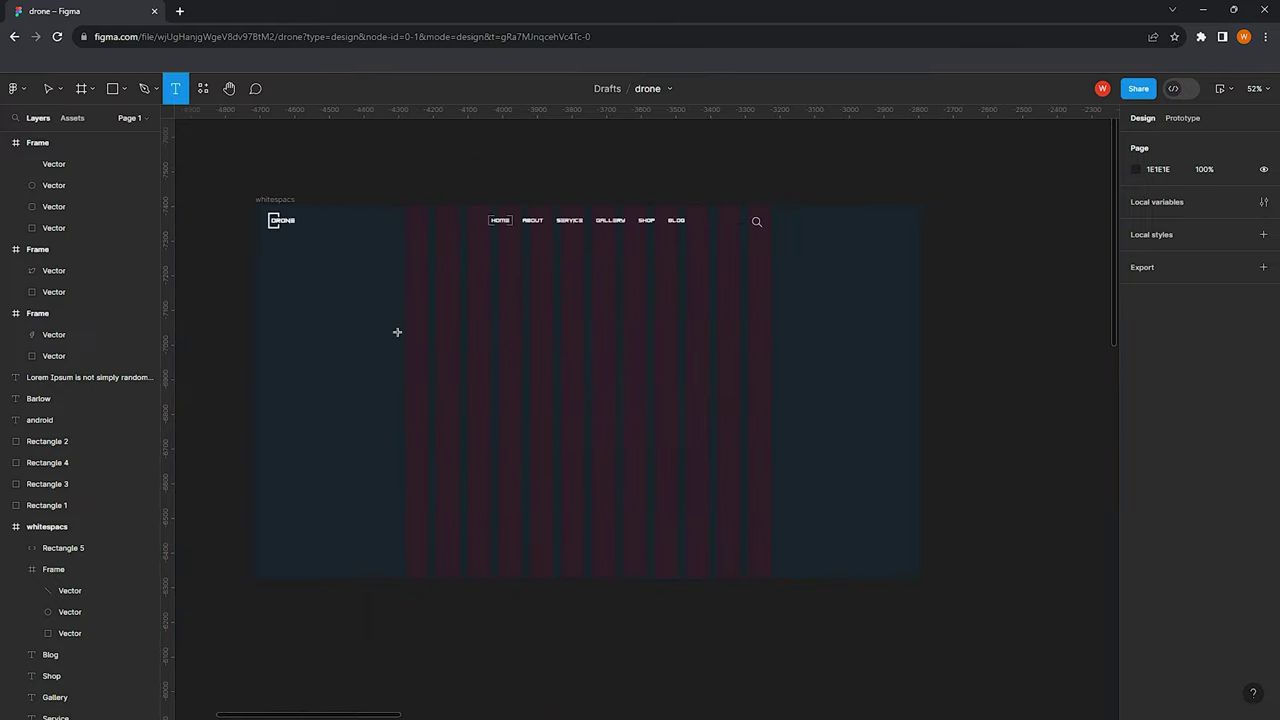
pyautogui.click(399, 333)
pyautogui.write('Capturing Moments')
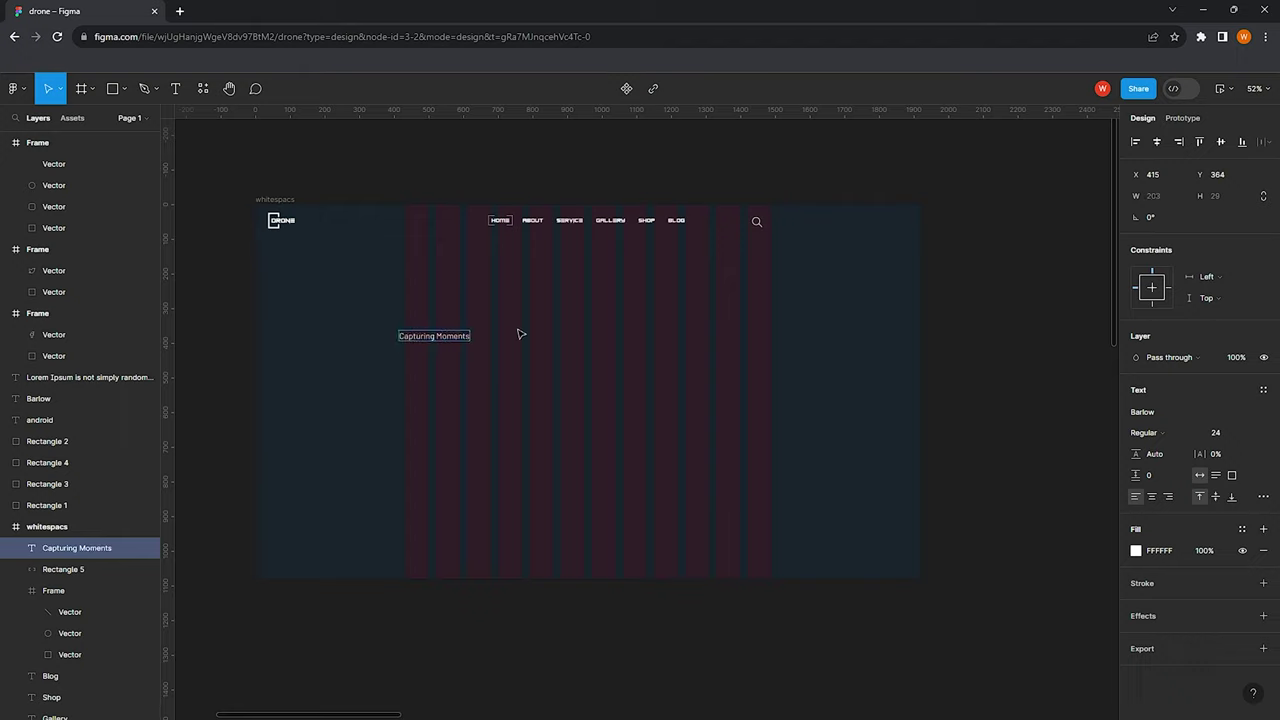
pyautogui.hotkey('shift', '0')
pyautogui.press('Escape')
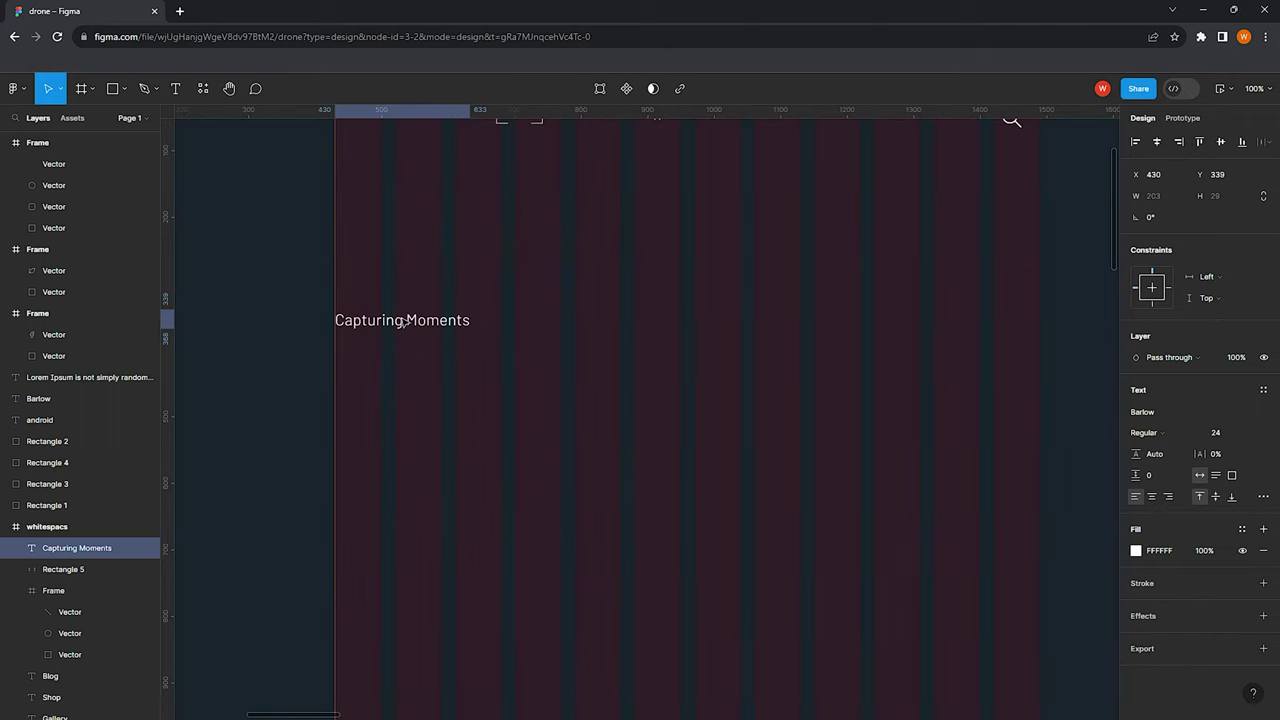
# Add a 'FROM EVERY ANGLE' heading in Android Assassin directly under Capturing Moments
pyautogui.hscroll(2, 355, 367)
pyautogui.hotkey('shift', '1')
pyautogui.click(212, 297)
pyautogui.hotkey('shift', '0')
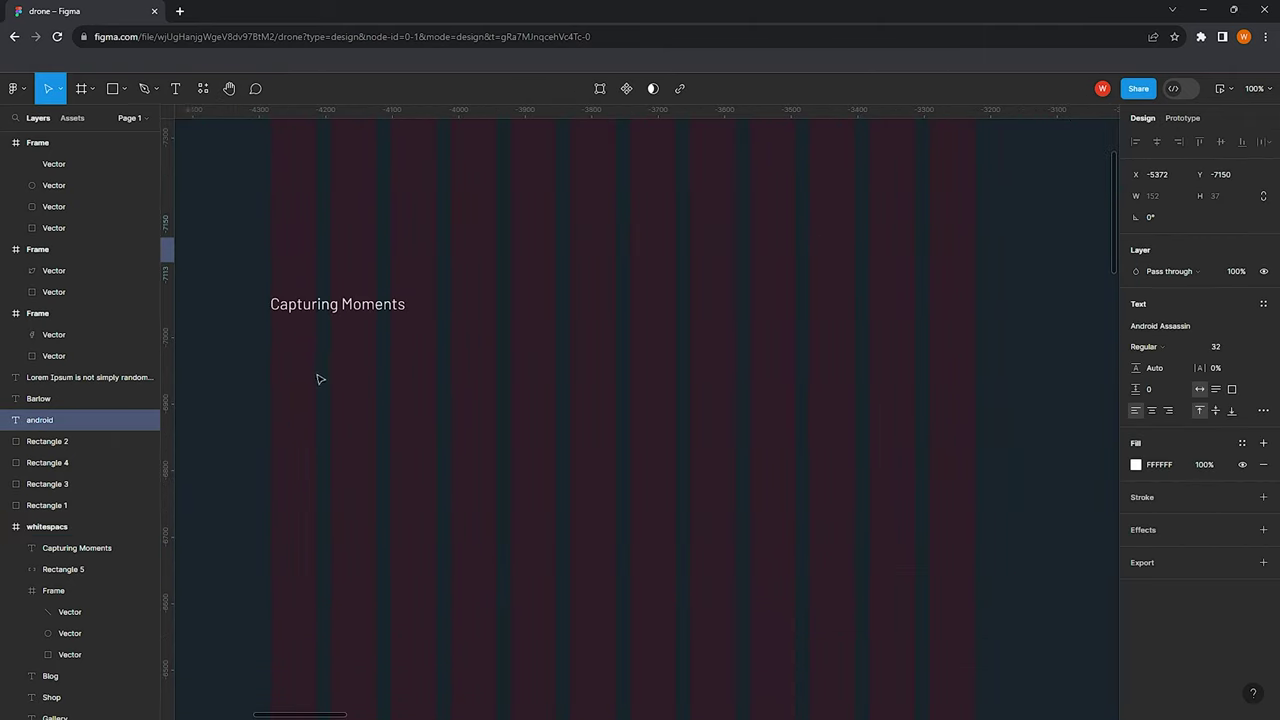
pyautogui.click(288, 347)
pyautogui.write('from every angle')
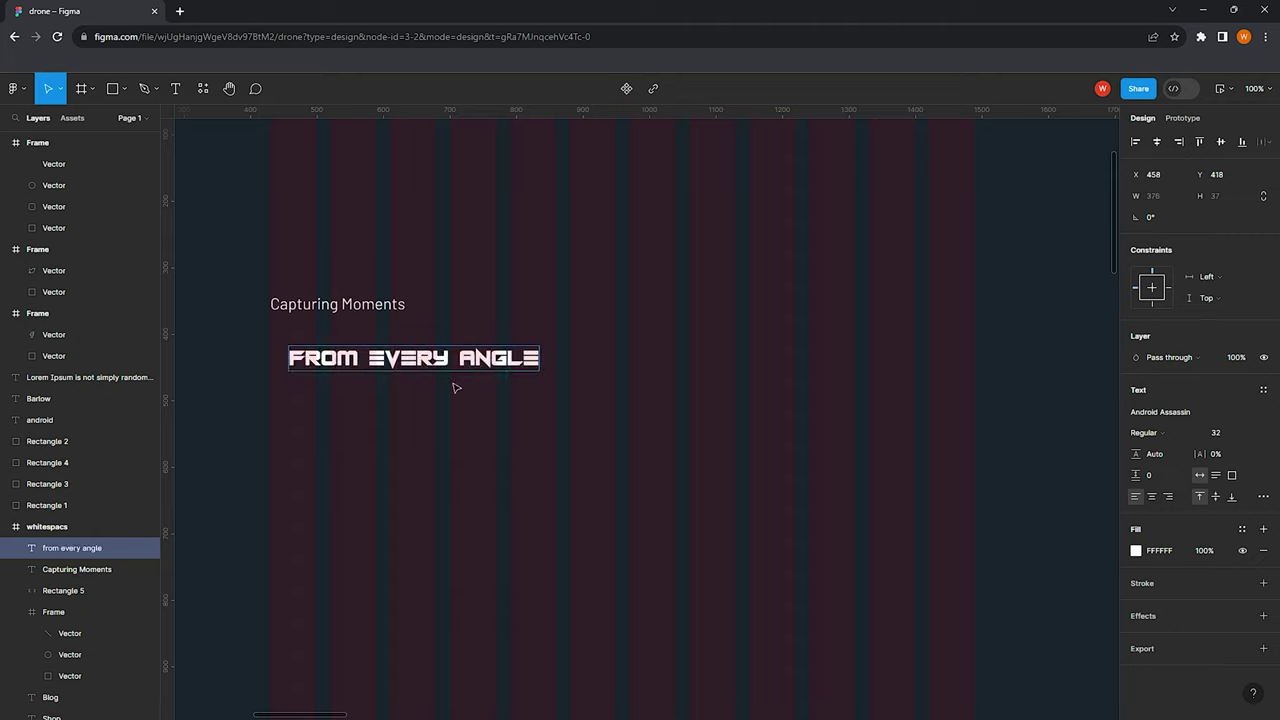
pyautogui.moveTo(451, 363); pyautogui.dragTo(432, 336)
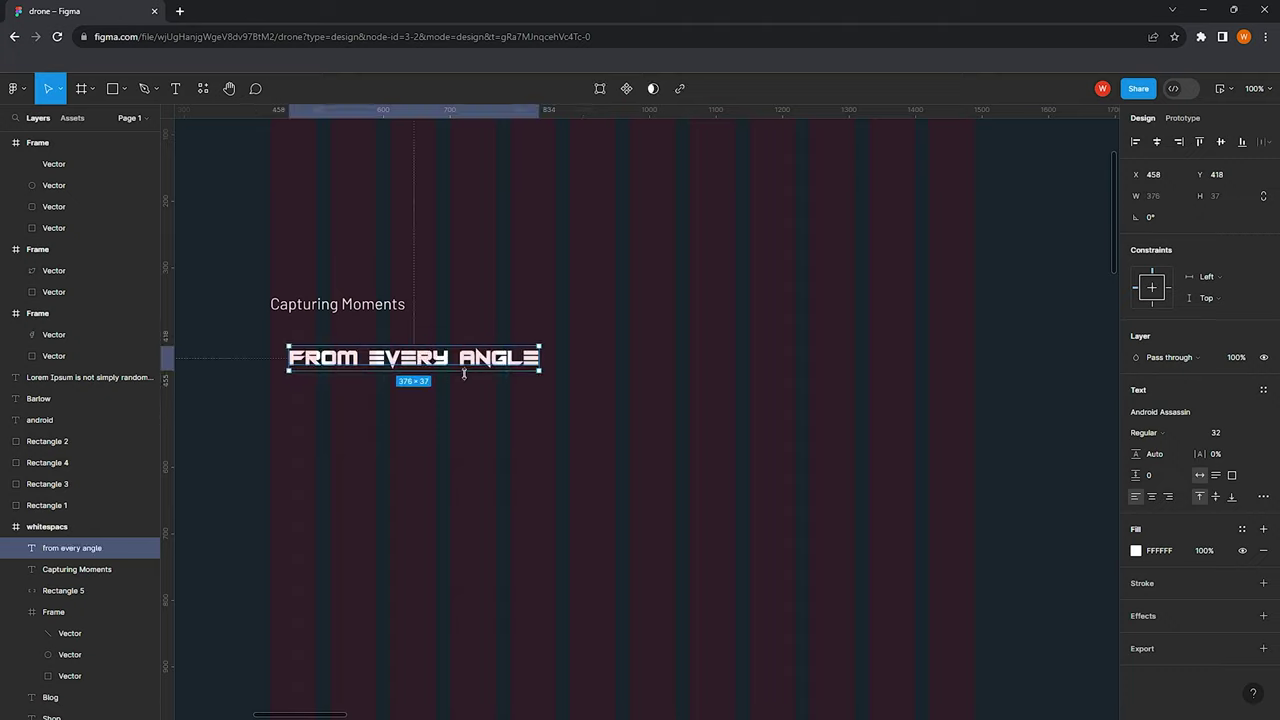
# Move the Lorem Ipsum paragraph under the FROM EVERY ANGLE heading
pyautogui.keyDown('ctrl'); pyautogui.scroll(-3, 432, 336); pyautogui.keyUp('ctrl')
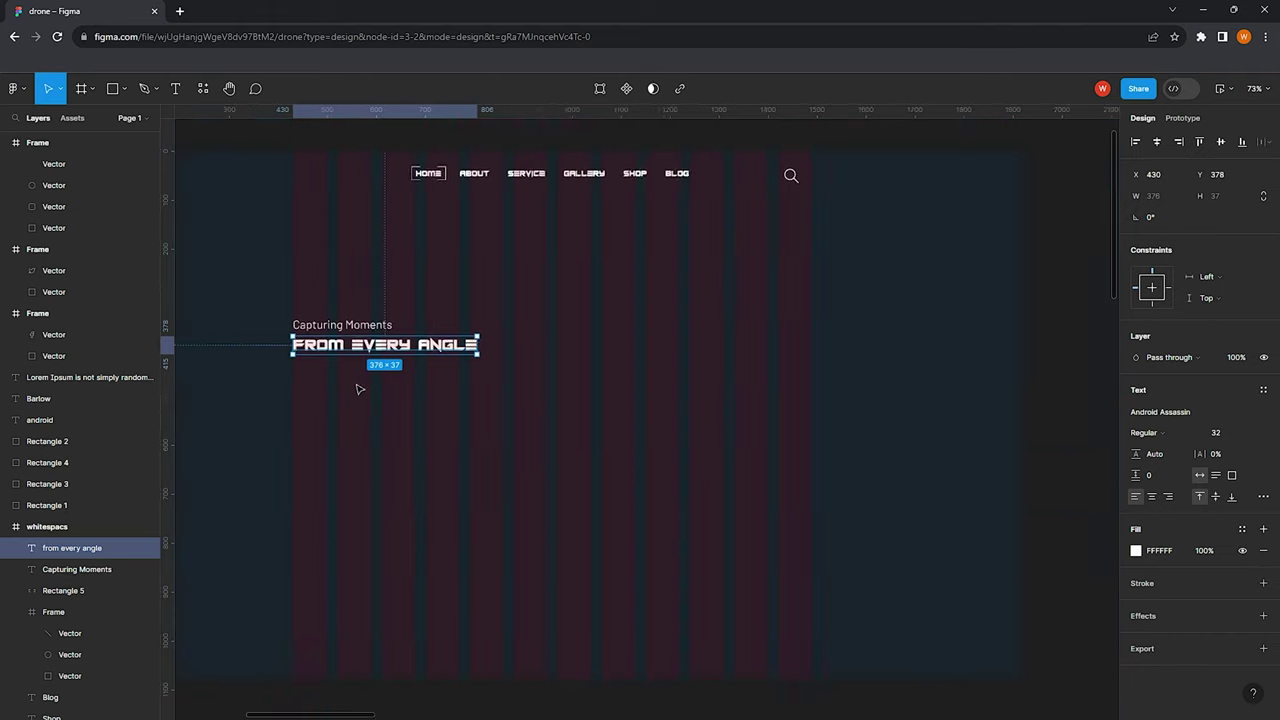
pyautogui.keyDown('ctrl'); pyautogui.scroll(-2, 286, 337); pyautogui.keyUp('ctrl')
pyautogui.click(234, 370)
pyautogui.moveTo(610, 394); pyautogui.dragTo(841, 404)
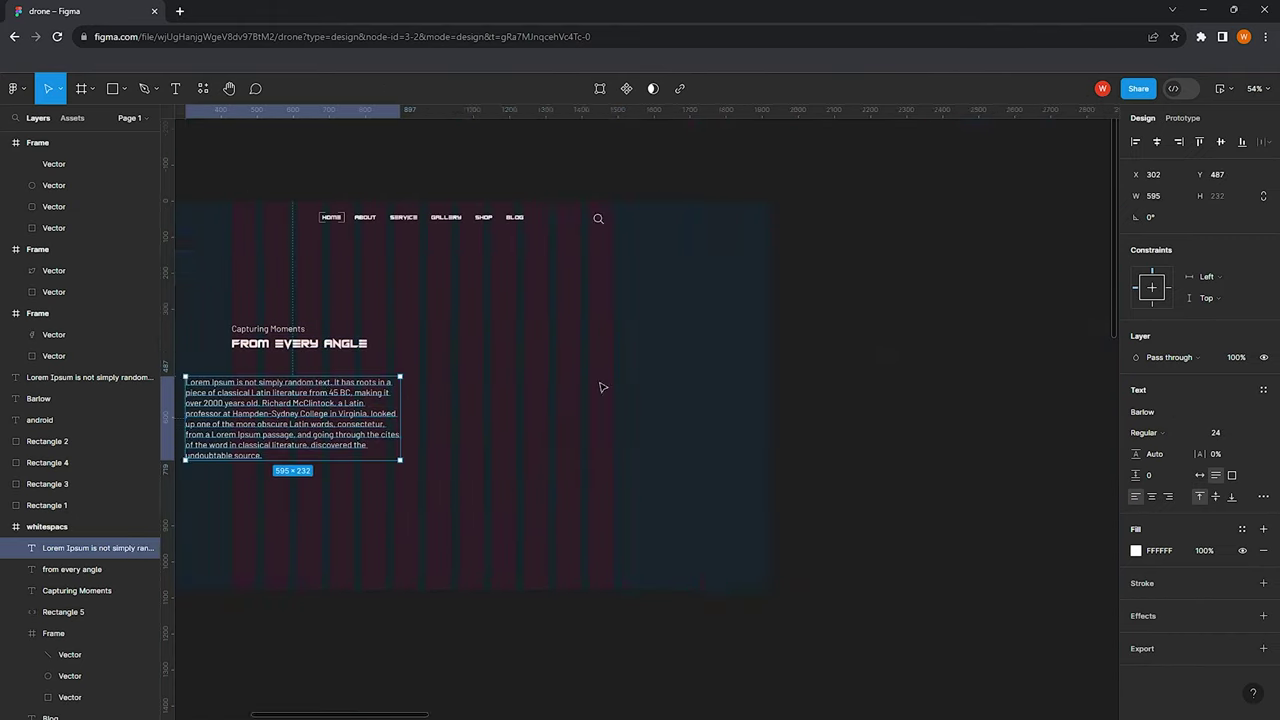
pyautogui.scroll(5, 316, 393)
pyautogui.scroll(-3, 316, 393)
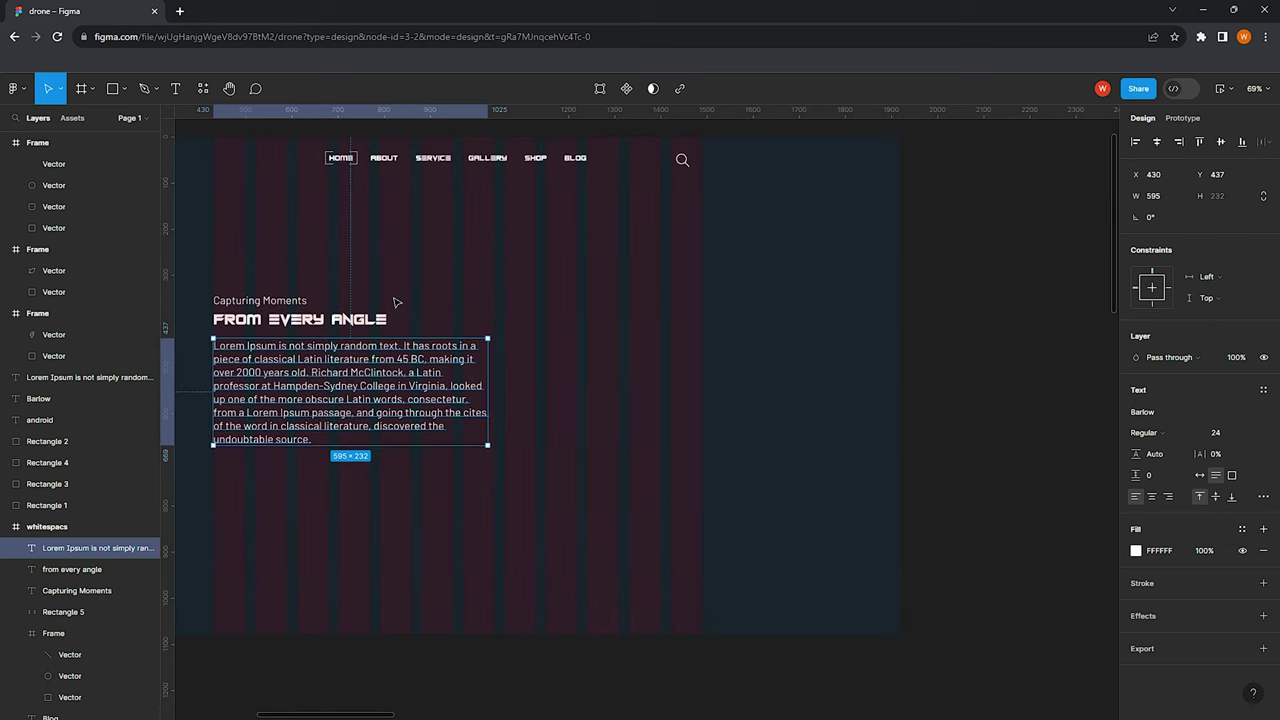
pyautogui.hscroll(-5, 395, 301)
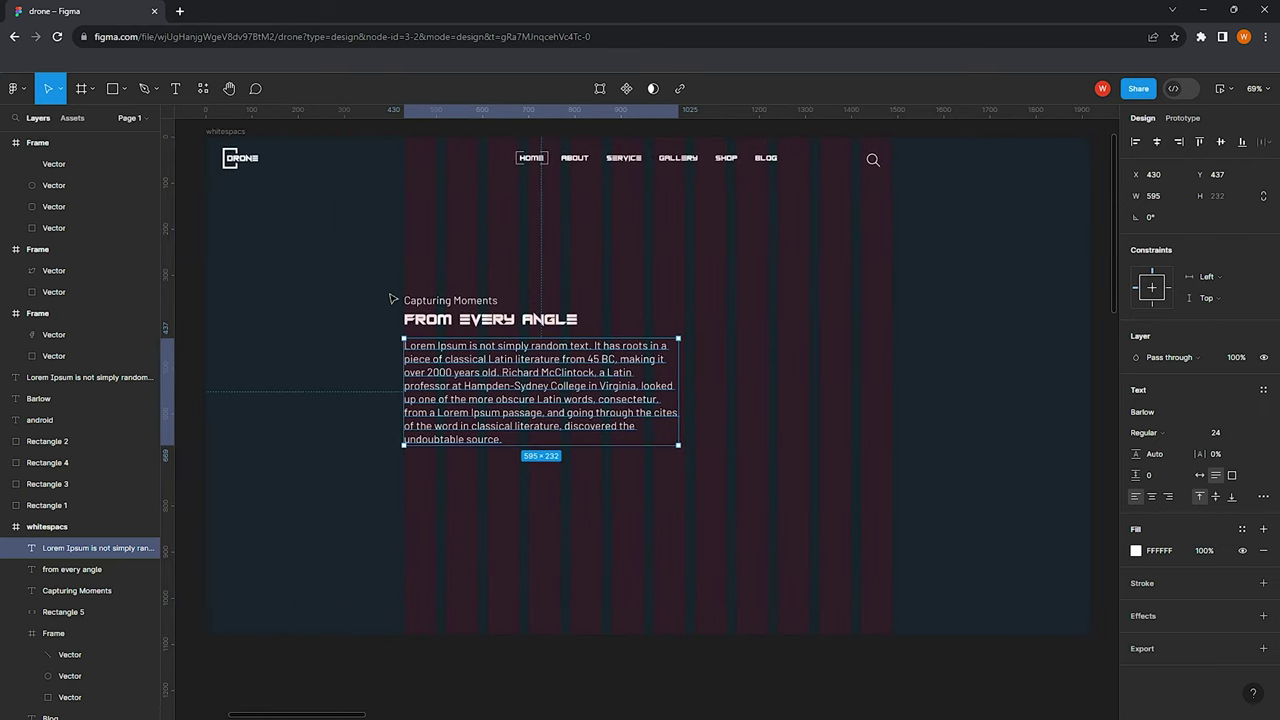
pyautogui.scroll(2, 391, 299)
# Set the FROM EVERY ANGLE heading to size 48 and nudge it and the paragraph down
pyautogui.press('Tab')
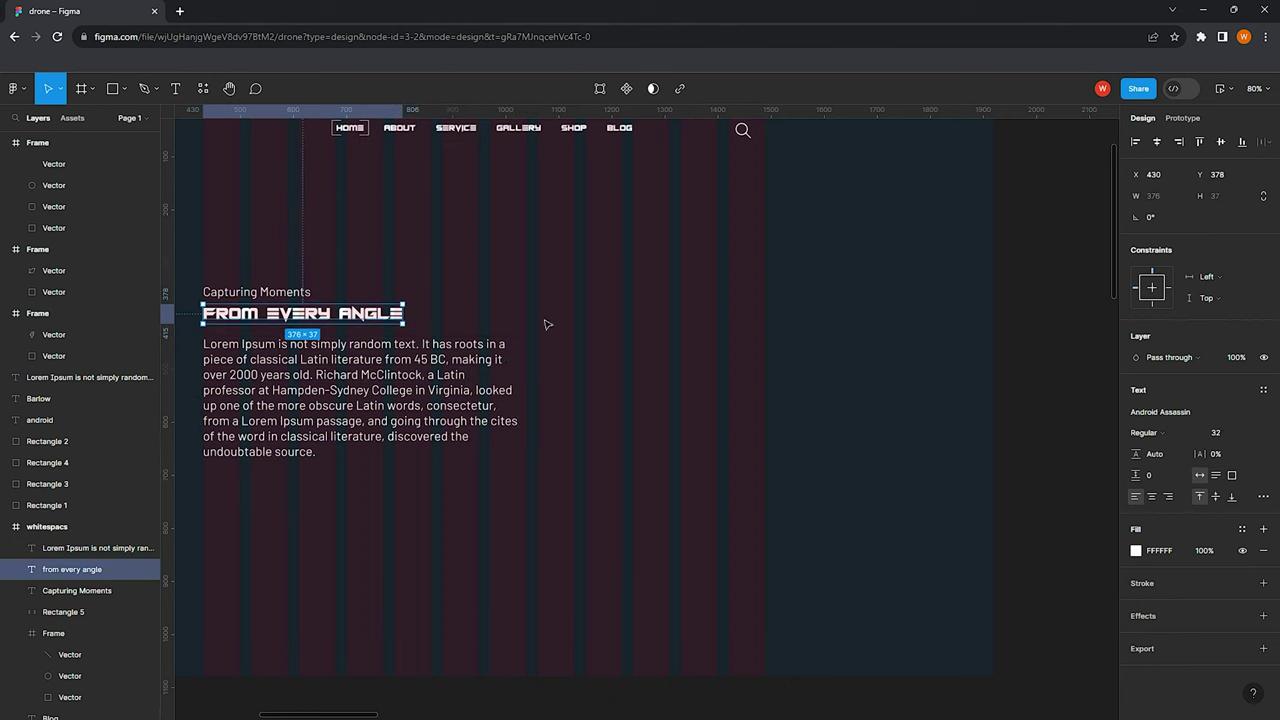
pyautogui.click(1257, 432)
pyautogui.click(1228, 530)
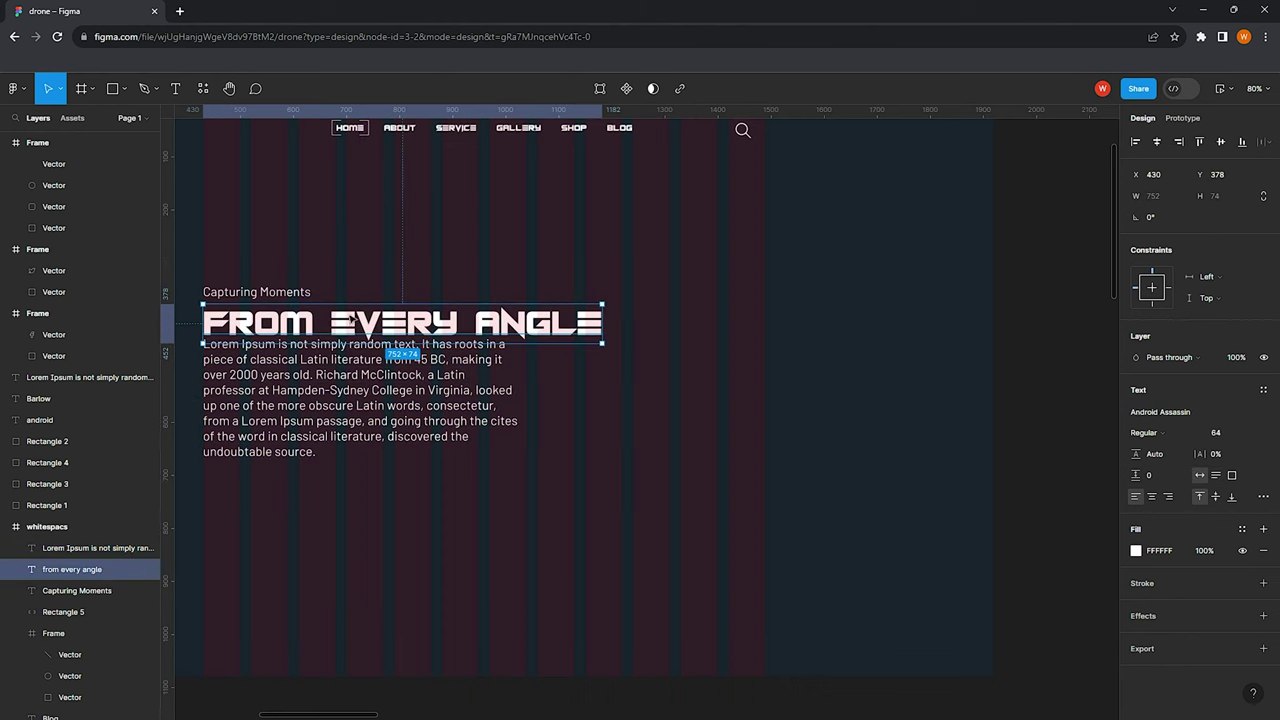
pyautogui.moveTo(274, 376); pyautogui.dragTo(273, 389)
pyautogui.click(292, 318)
pyautogui.moveTo(292, 318); pyautogui.dragTo(292, 324)
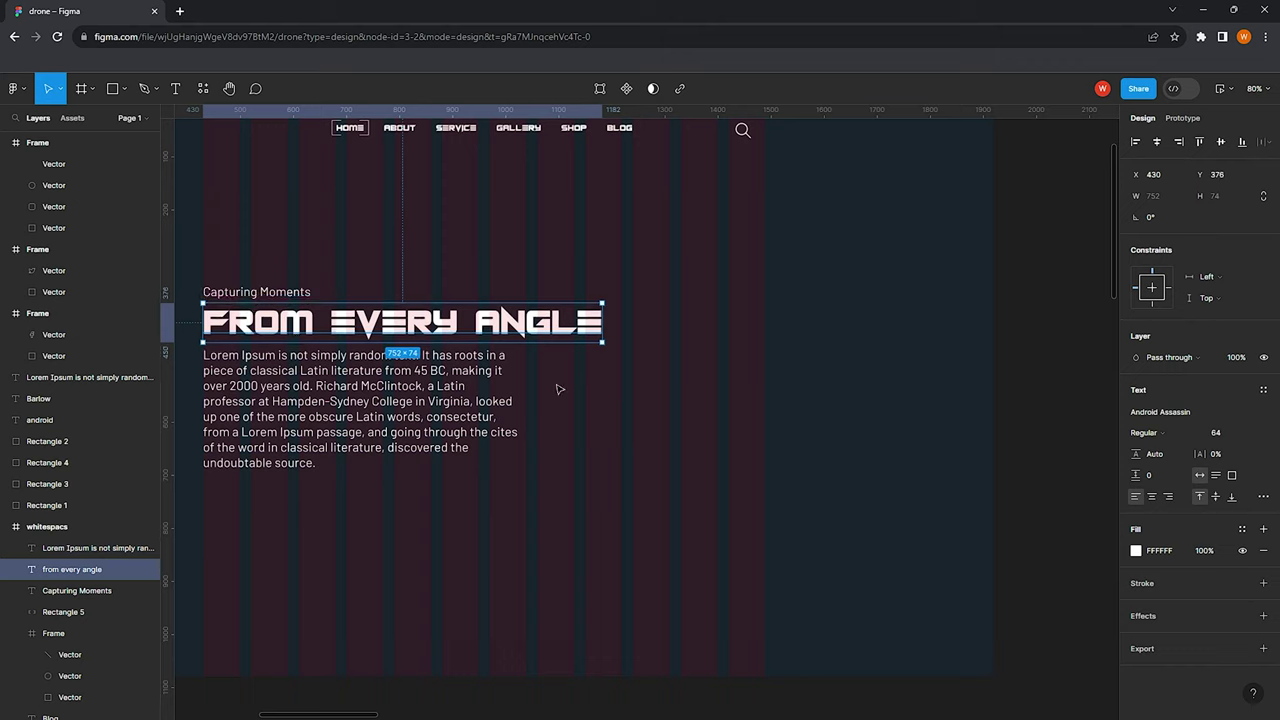
pyautogui.click(1257, 432)
pyautogui.click(1228, 412)
pyautogui.click(355, 383)
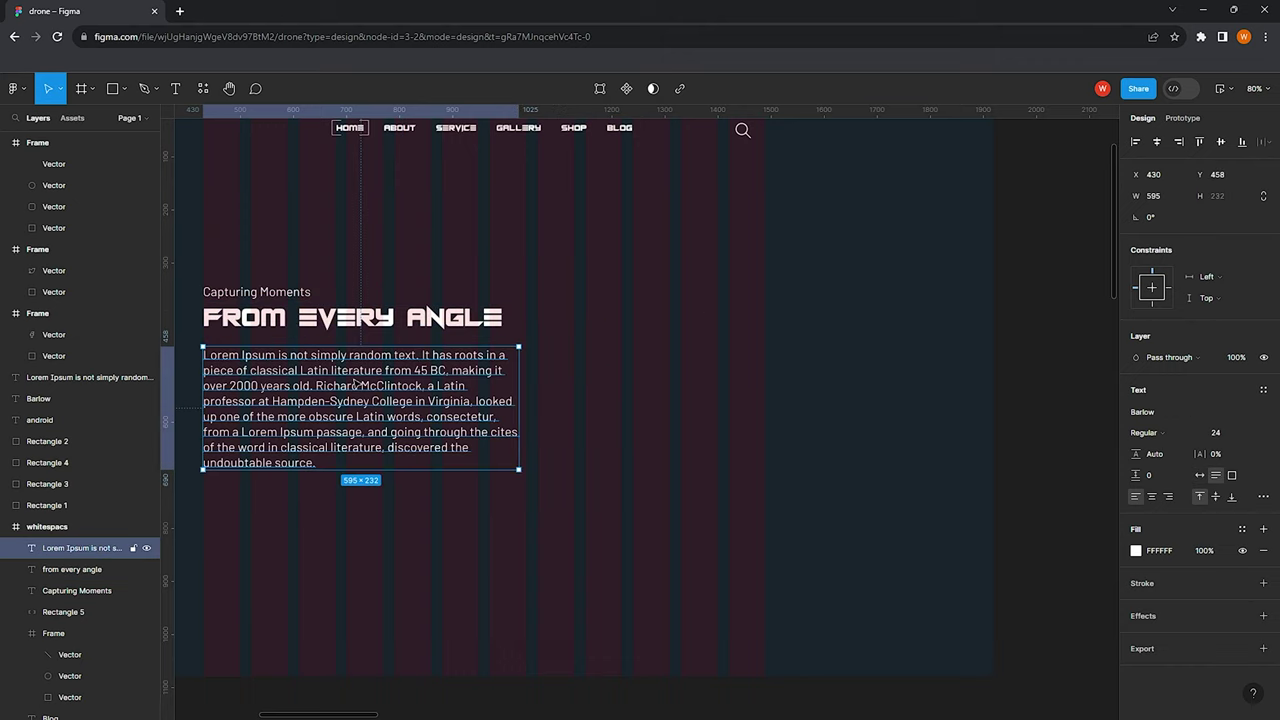
pyautogui.click(318, 327)
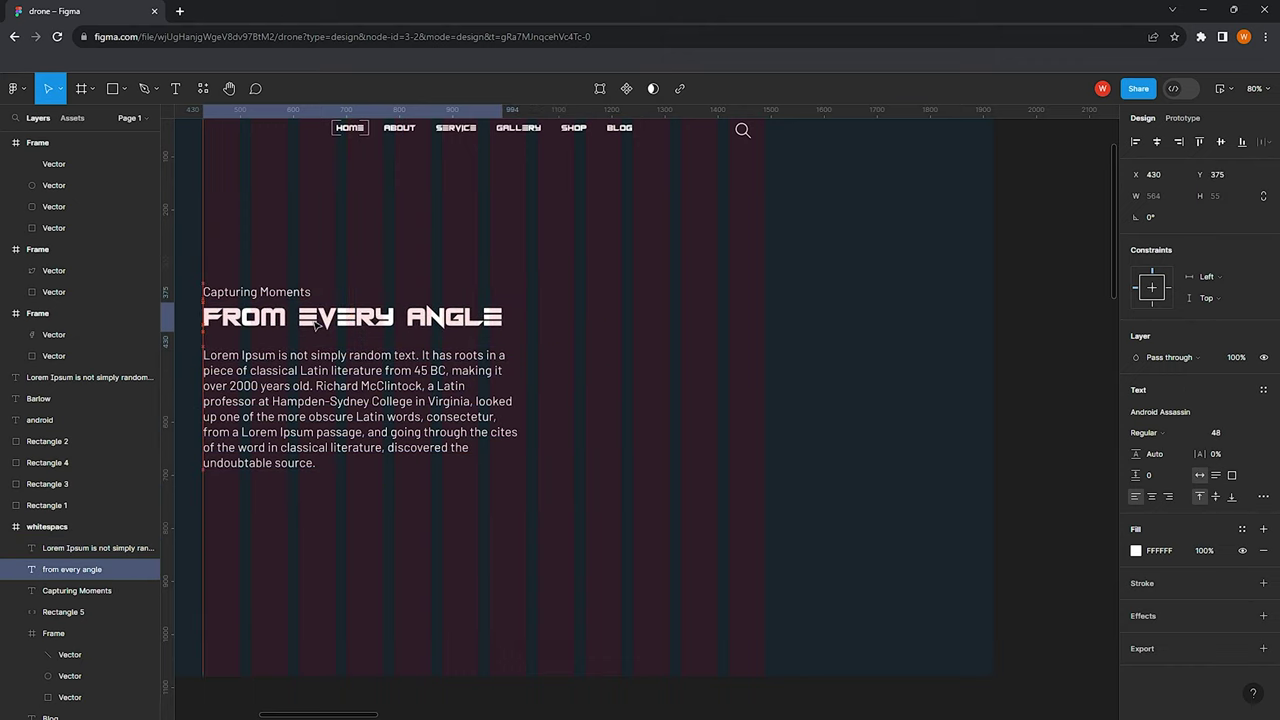
# Set Capturing Moments to size 36, shifted up slightly, and the paragraph to size 20
pyautogui.click(260, 292)
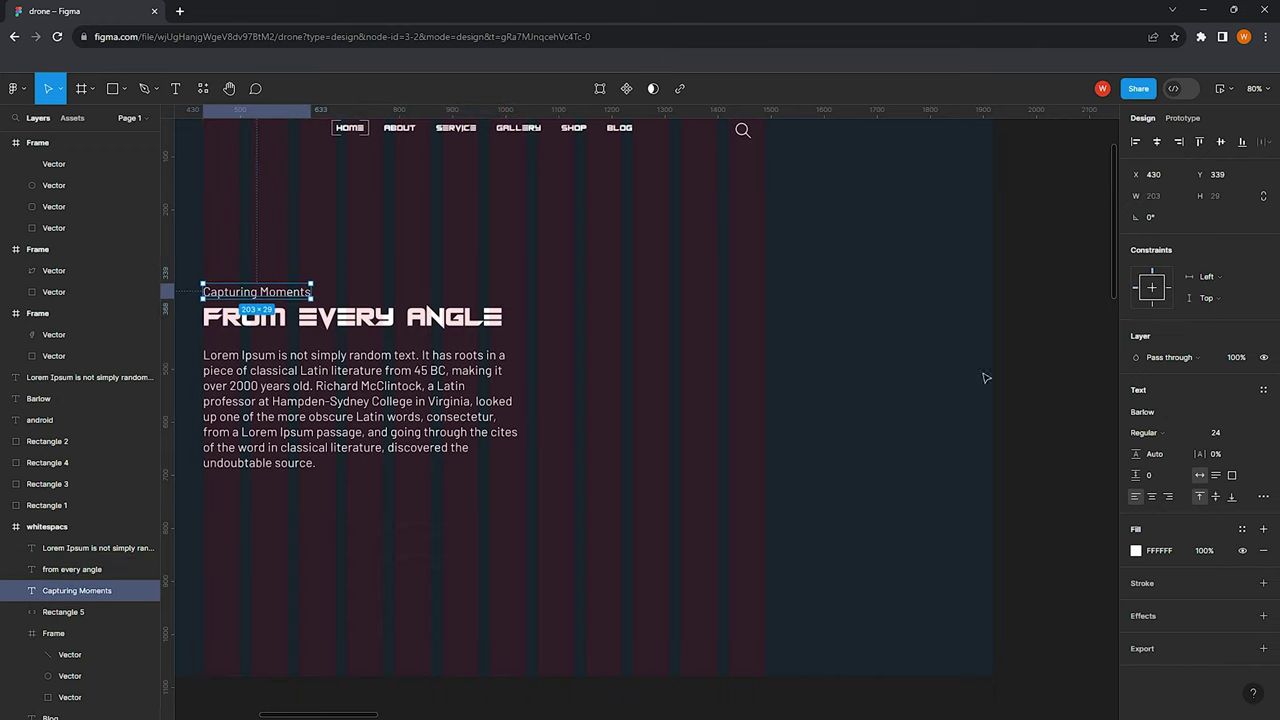
pyautogui.click(1254, 441)
pyautogui.click(1228, 466)
pyautogui.moveTo(285, 303); pyautogui.dragTo(287, 293)
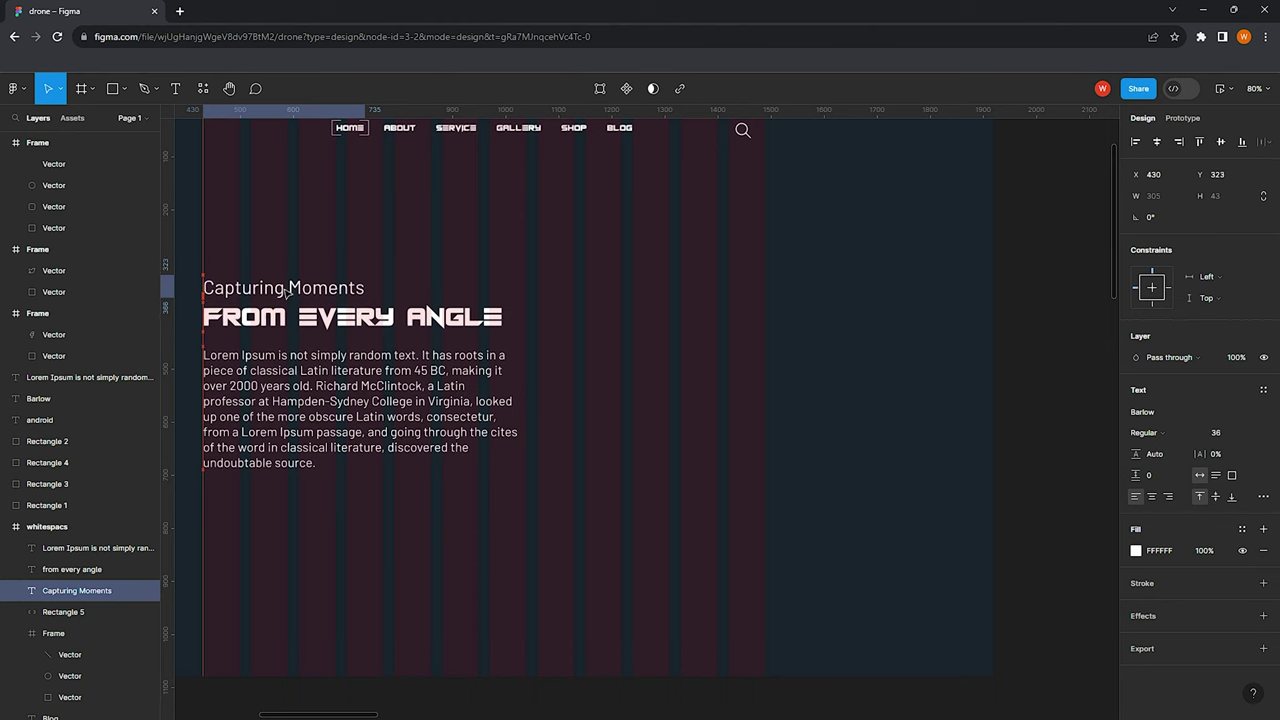
pyautogui.click(330, 400)
pyautogui.click(1252, 436)
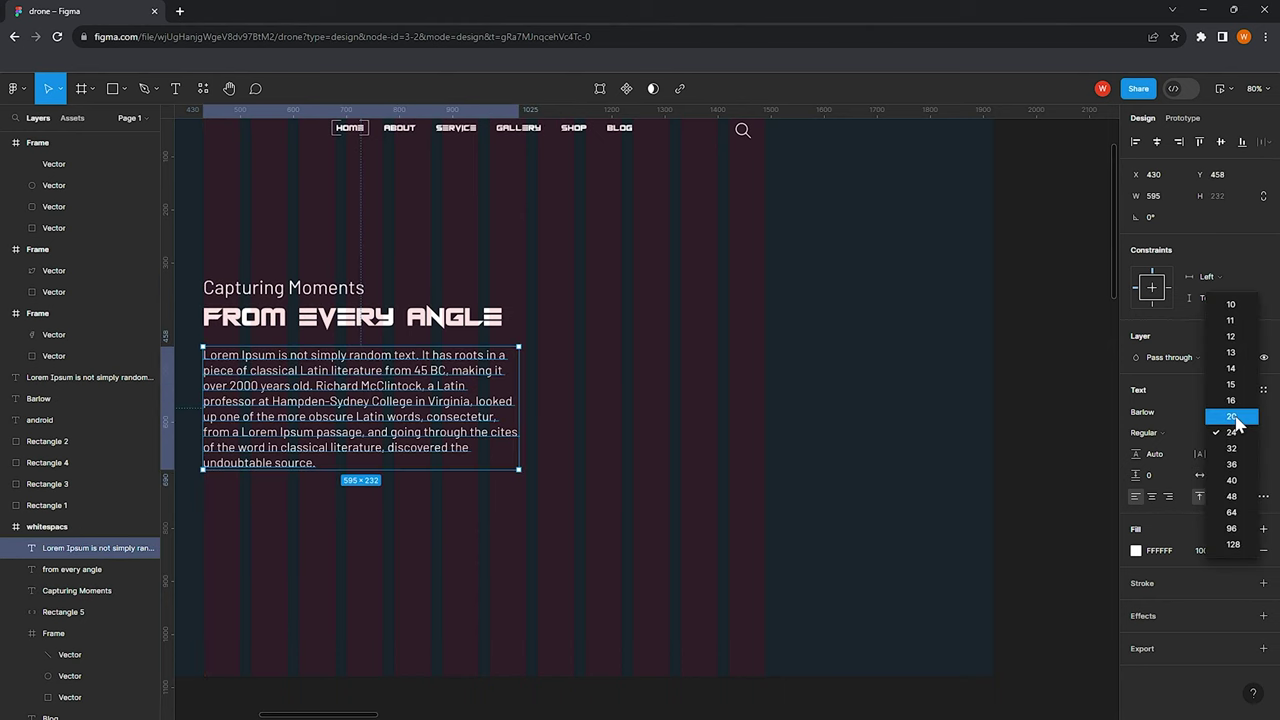
pyautogui.click(1236, 424)
# Trim the paragraph to end at 'Virginia.' and narrow it to wrap onto four lines
pyautogui.doubleClick(417, 372)
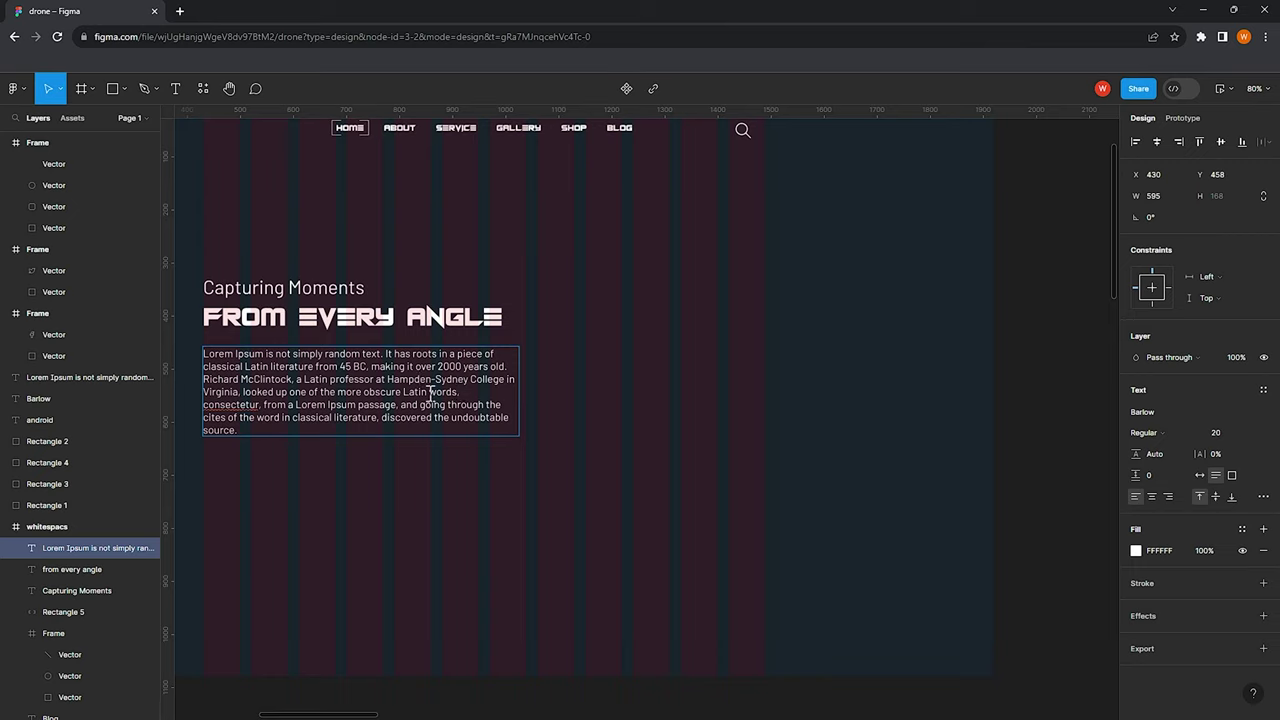
pyautogui.moveTo(241, 392); pyautogui.dragTo(288, 425)
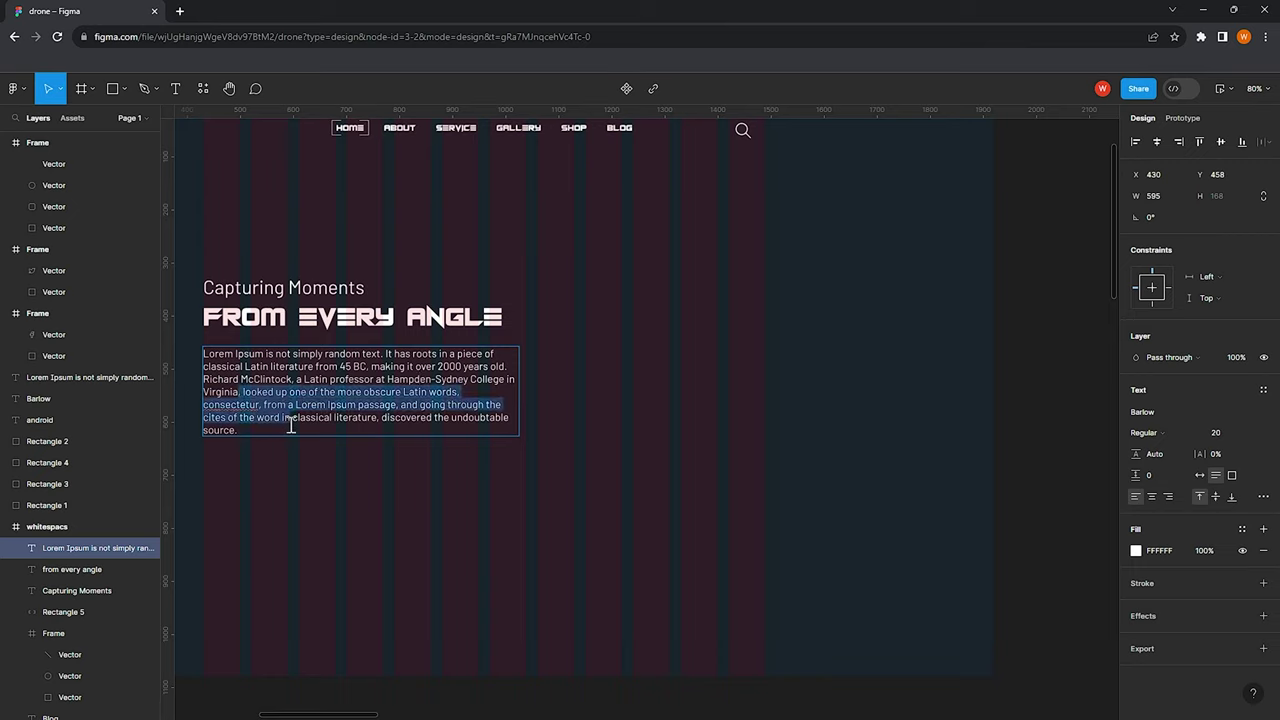
pyautogui.press('BackSpace')
pyautogui.write('.')
pyautogui.press('Escape')
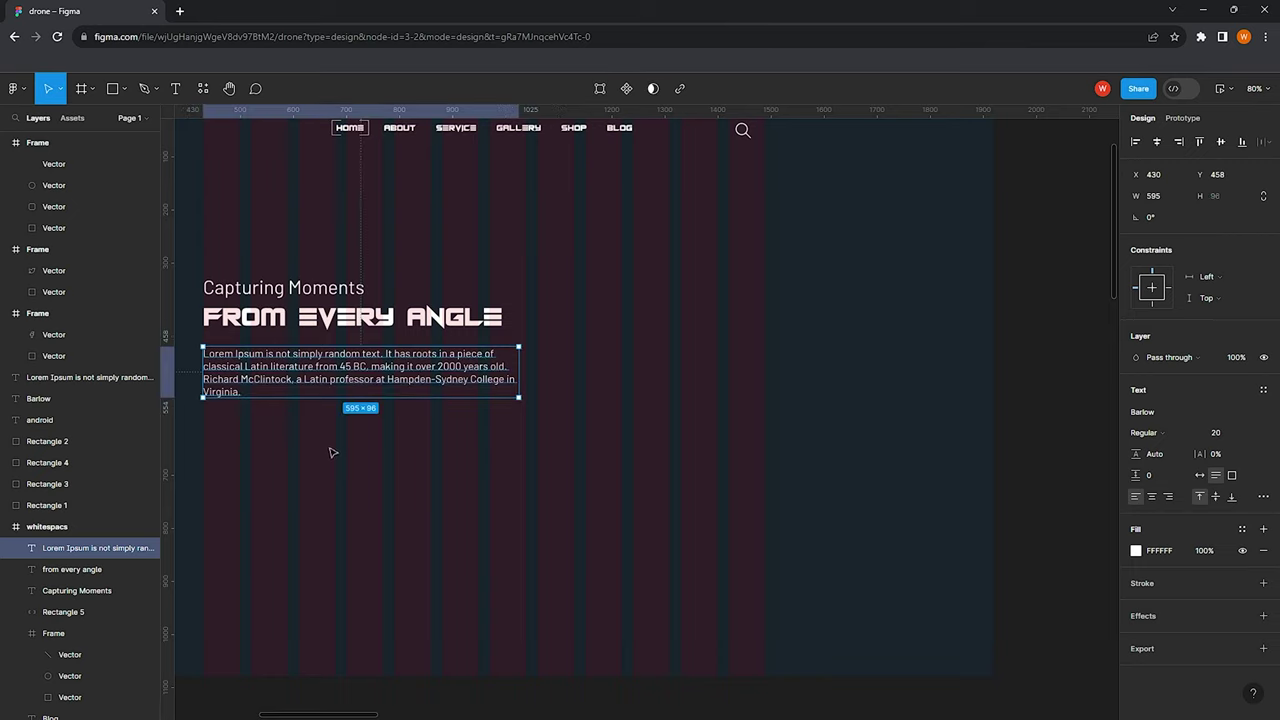
pyautogui.moveTo(519, 371); pyautogui.dragTo(488, 371)
pyautogui.press('Escape')
# Draw a 251×66 button rectangle below the paragraph
pyautogui.keyDown('ctrl'); pyautogui.scroll(-3, 425, 310); pyautogui.keyUp('ctrl')
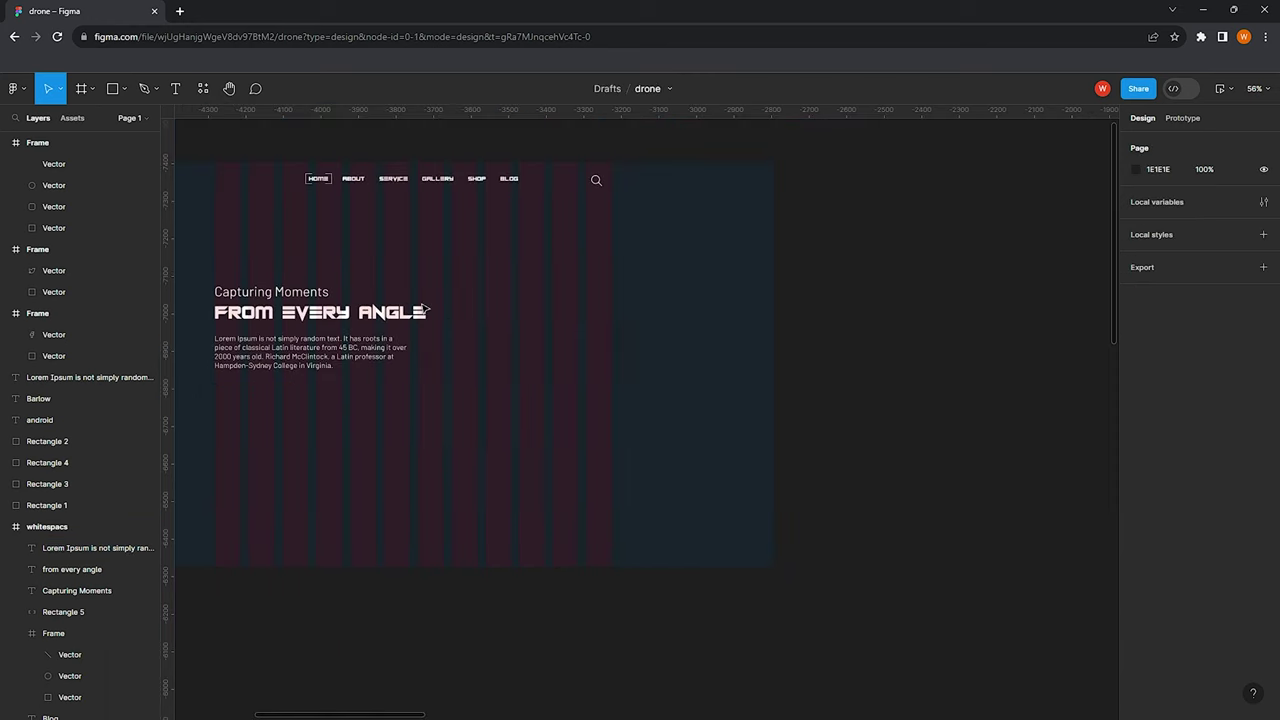
pyautogui.keyDown('ctrl'); pyautogui.scroll(1, 100, 450); pyautogui.keyUp('ctrl')
pyautogui.keyDown('ctrl'); pyautogui.scroll(1, 90, 570); pyautogui.keyUp('ctrl')
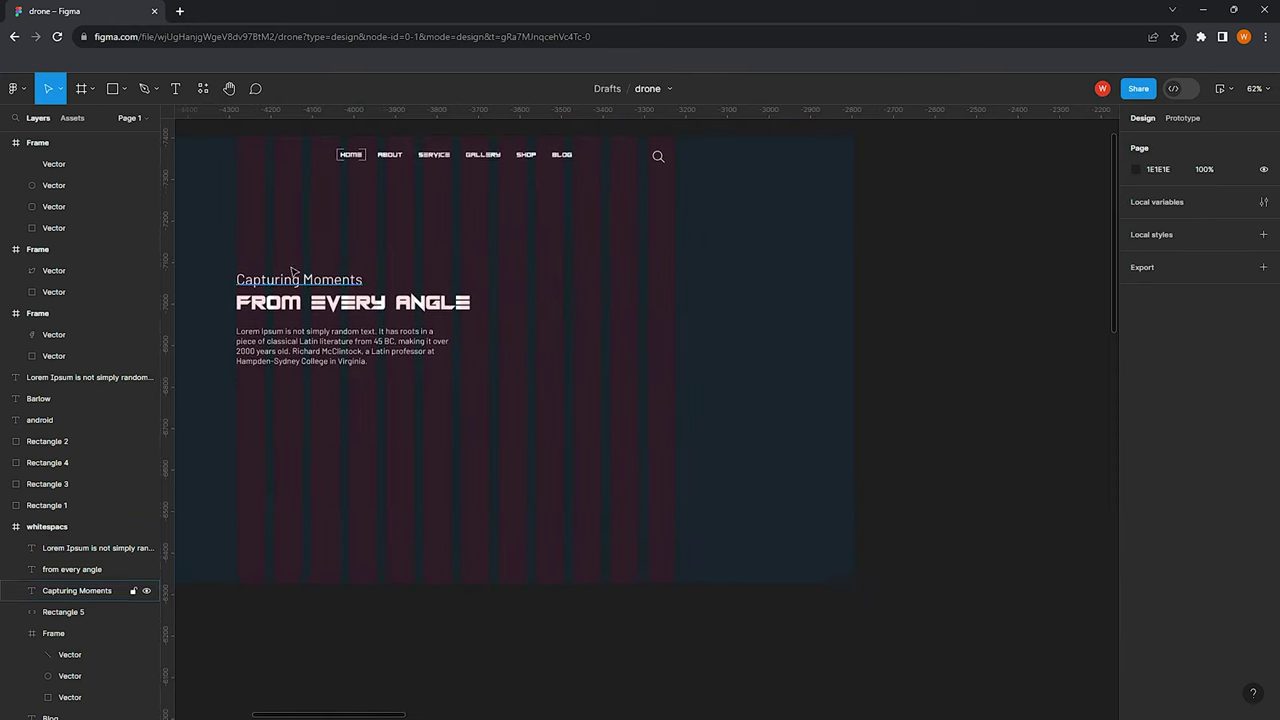
pyautogui.keyDown('ctrl'); pyautogui.scroll(1, 356, 411); pyautogui.keyUp('ctrl')
pyautogui.moveTo(220, 385); pyautogui.dragTo(340, 417)
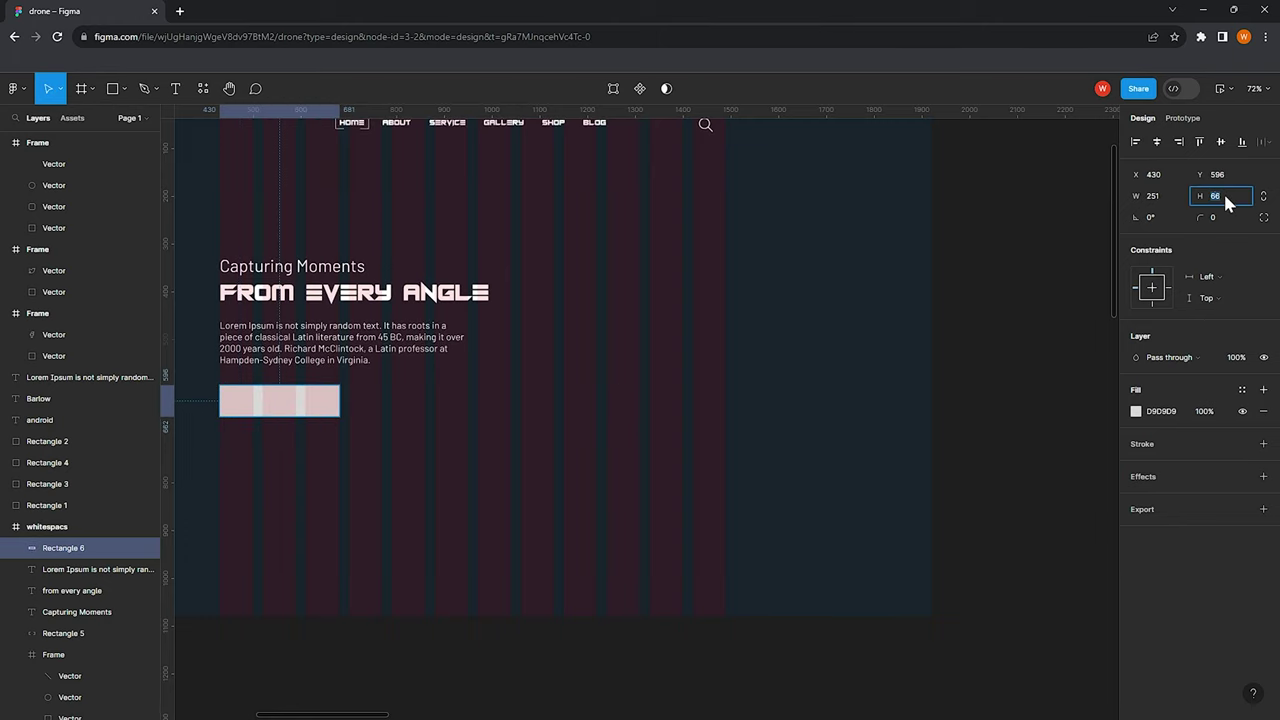
# Add an 'Ask For Price' text layer below the hero paragraph
pyautogui.keyDown('ctrl'); pyautogui.scroll(1, 357, 437); pyautogui.keyUp('ctrl')
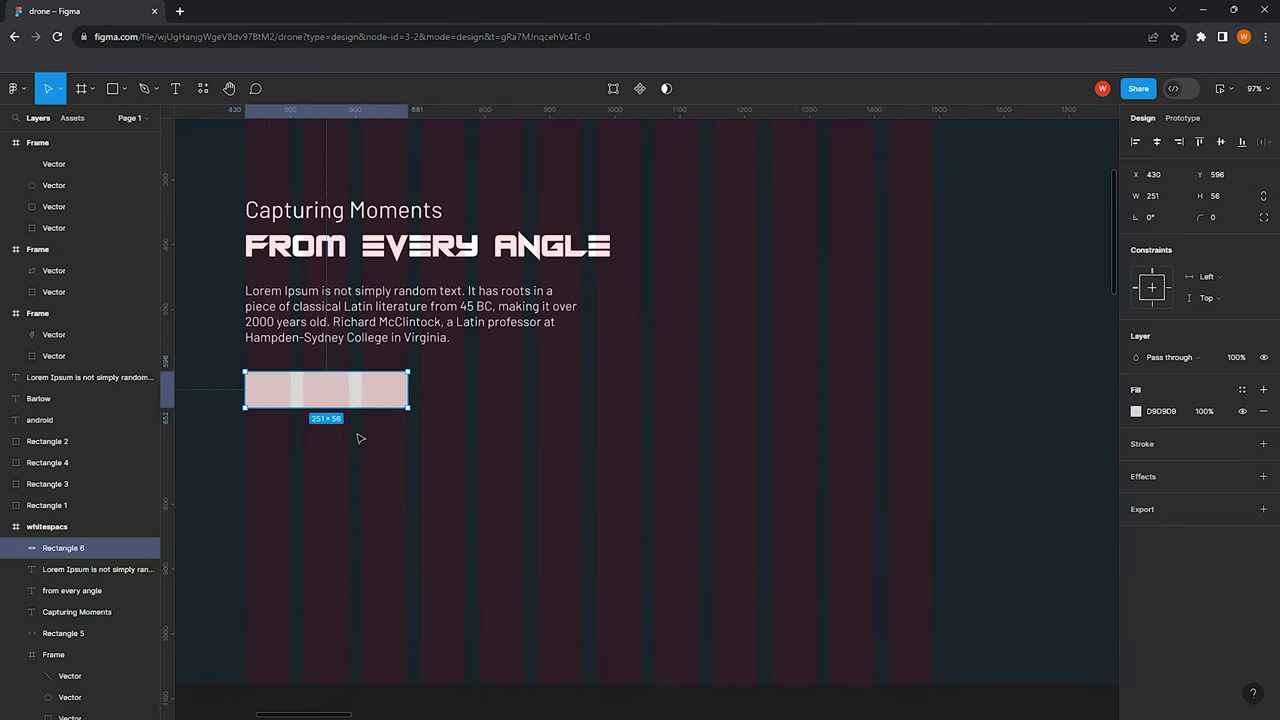
pyautogui.keyDown('ctrl'); pyautogui.scroll(1, 362, 425); pyautogui.keyUp('ctrl')
pyautogui.keyDown('ctrl'); pyautogui.scroll(1, 369, 405); pyautogui.keyUp('ctrl')
pyautogui.click(366, 428)
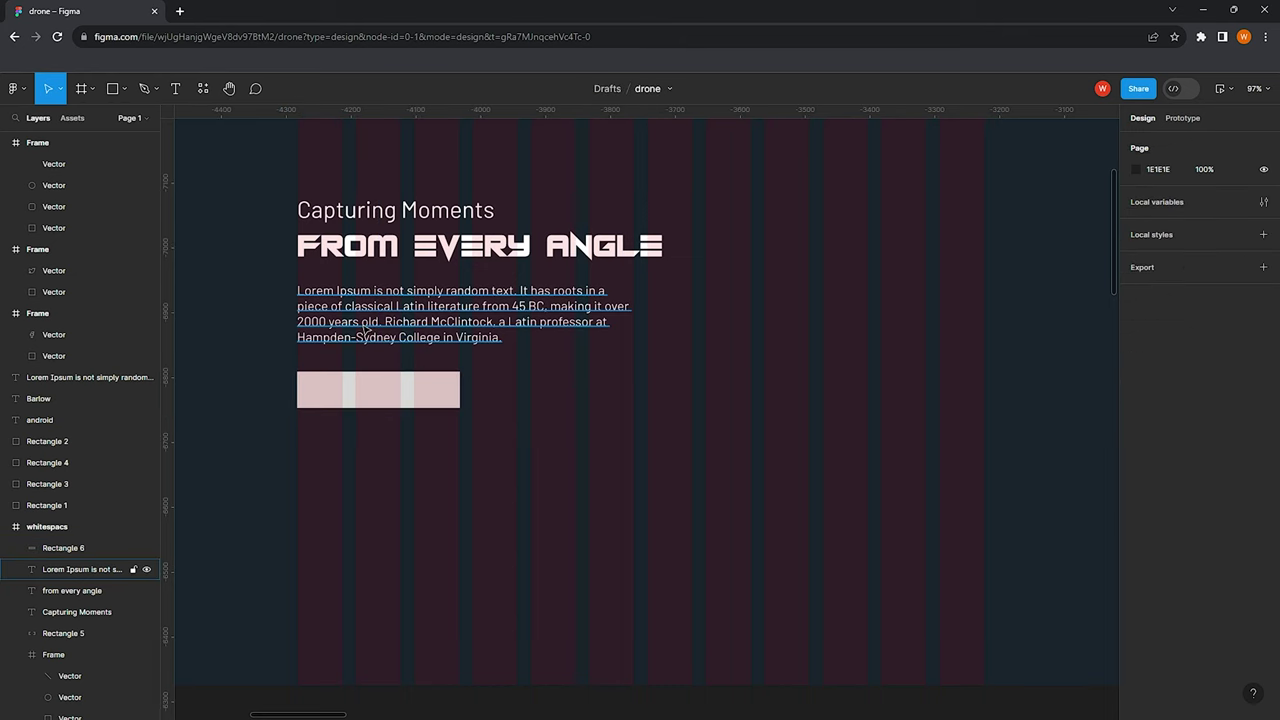
pyautogui.press('t')
pyautogui.click(345, 459)
pyautogui.write('Ask For Price')
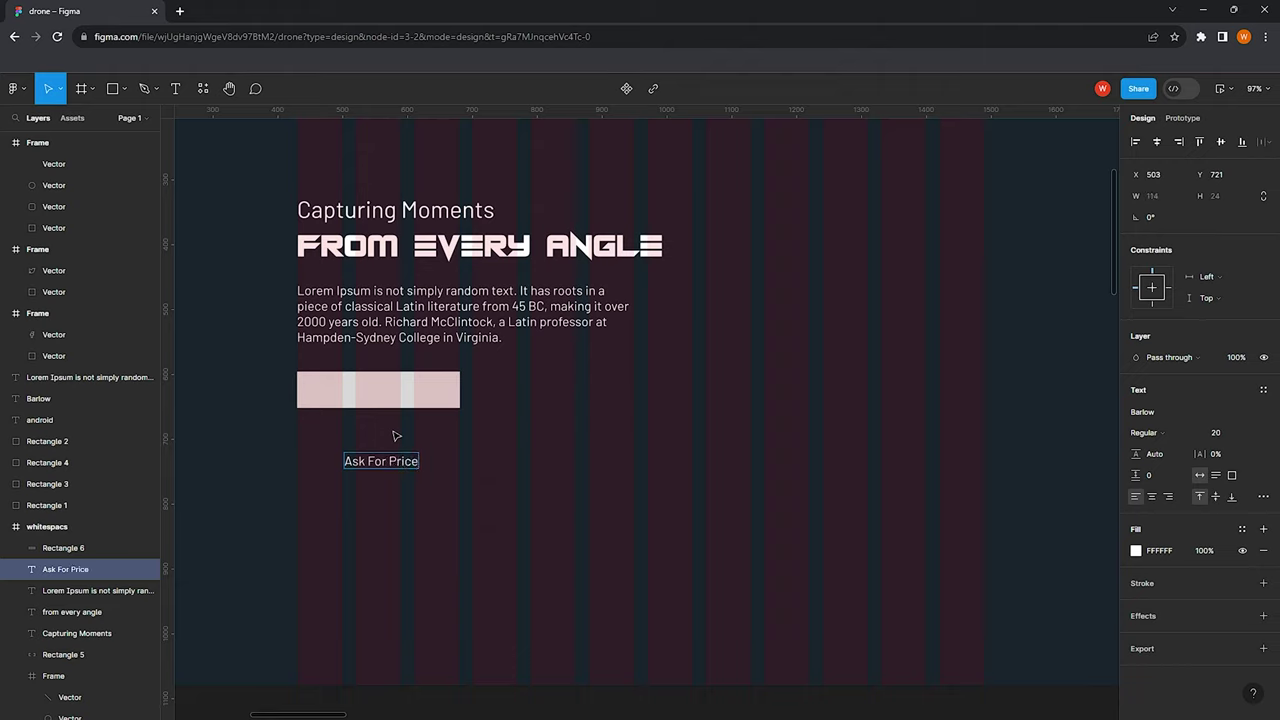
pyautogui.press('Escape')
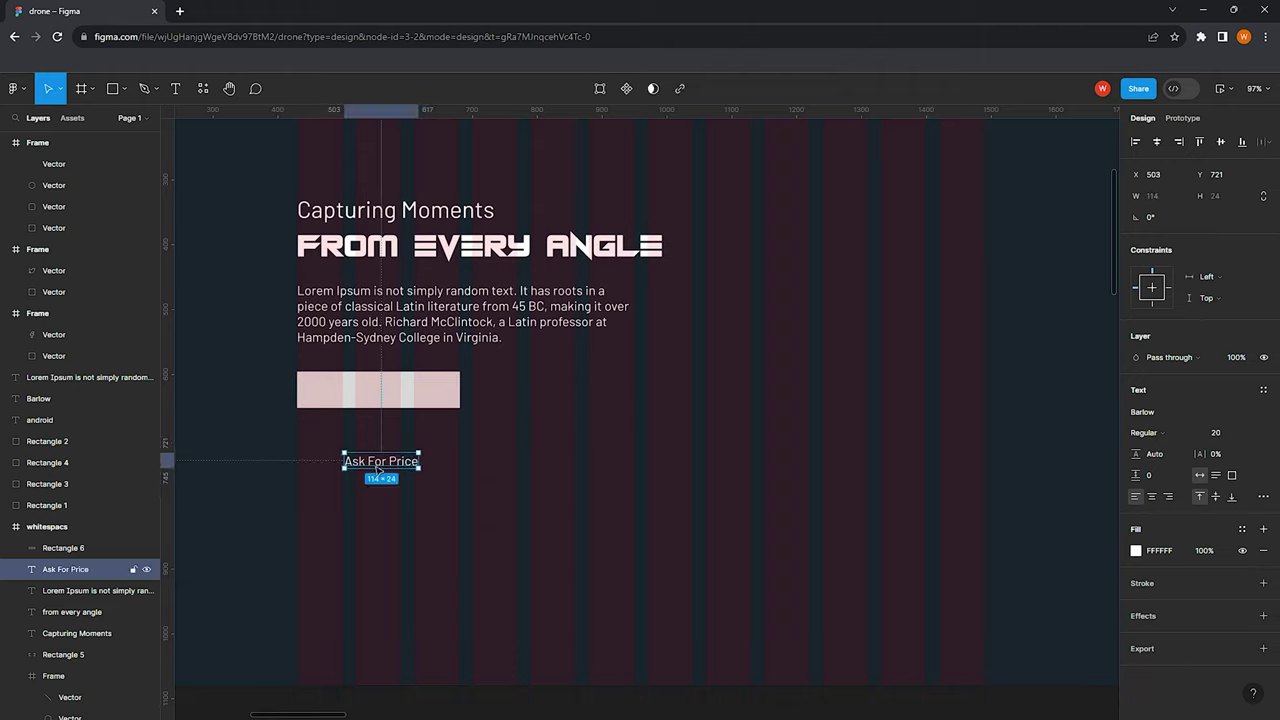
# Move the Ask For Price label onto the rectangle and set it to size 24
pyautogui.moveTo(380, 470); pyautogui.dragTo(377, 392)
pyautogui.click(1210, 433)
pyautogui.scroll(1, 377, 392)
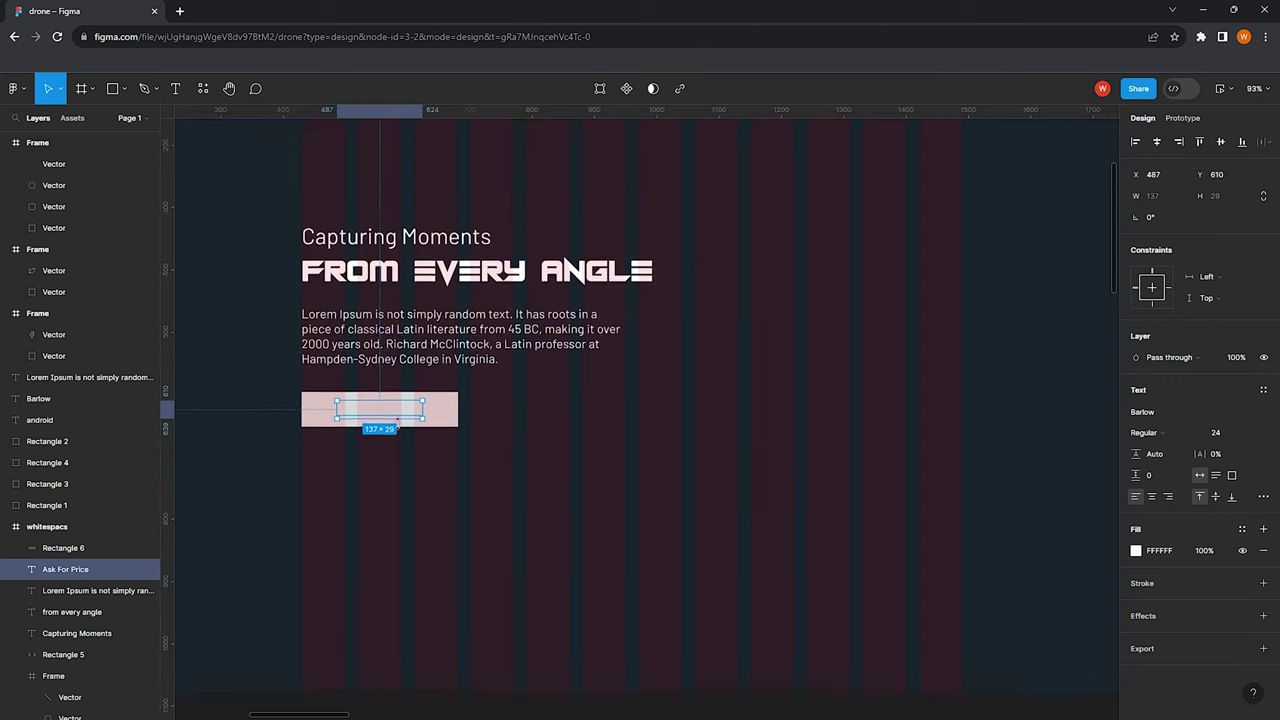
pyautogui.scroll(2, 377, 392)
pyautogui.scroll(-2, 470, 370)
pyautogui.scroll(-3, 563, 351)
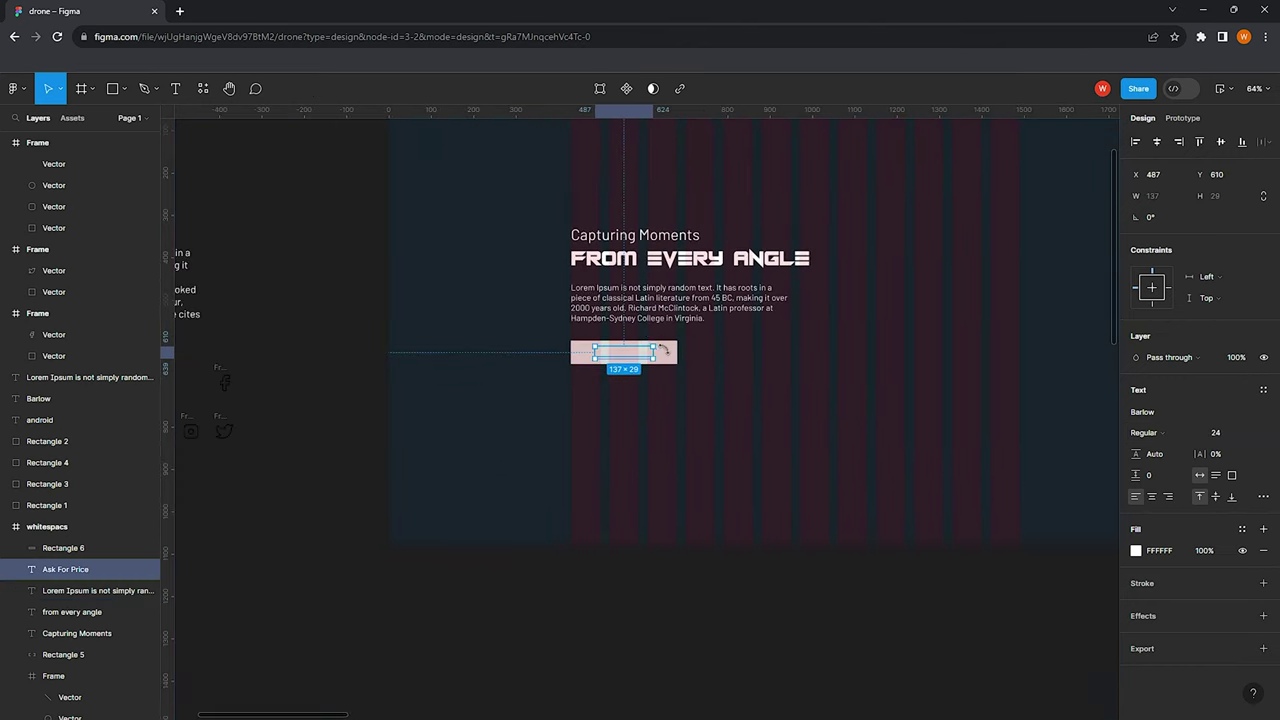
# Fill the button rectangle with red #D72323 and layer the label above it
pyautogui.click(662, 350)
pyautogui.hscroll(-4, 406, 360)
pyautogui.hotkey('ctrl', 'alt', 'v')
pyautogui.hscroll(5, 420, 370)
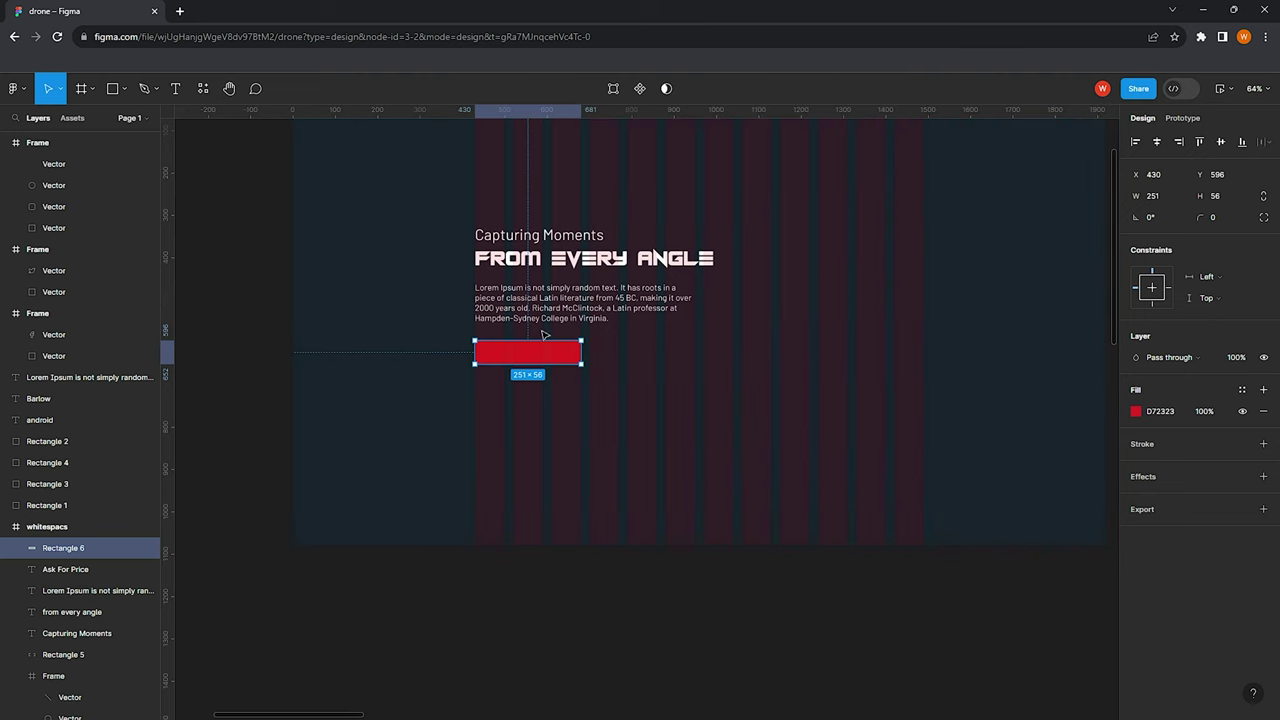
pyautogui.scroll(3, 490, 390)
pyautogui.hscroll(-1, 465, 358)
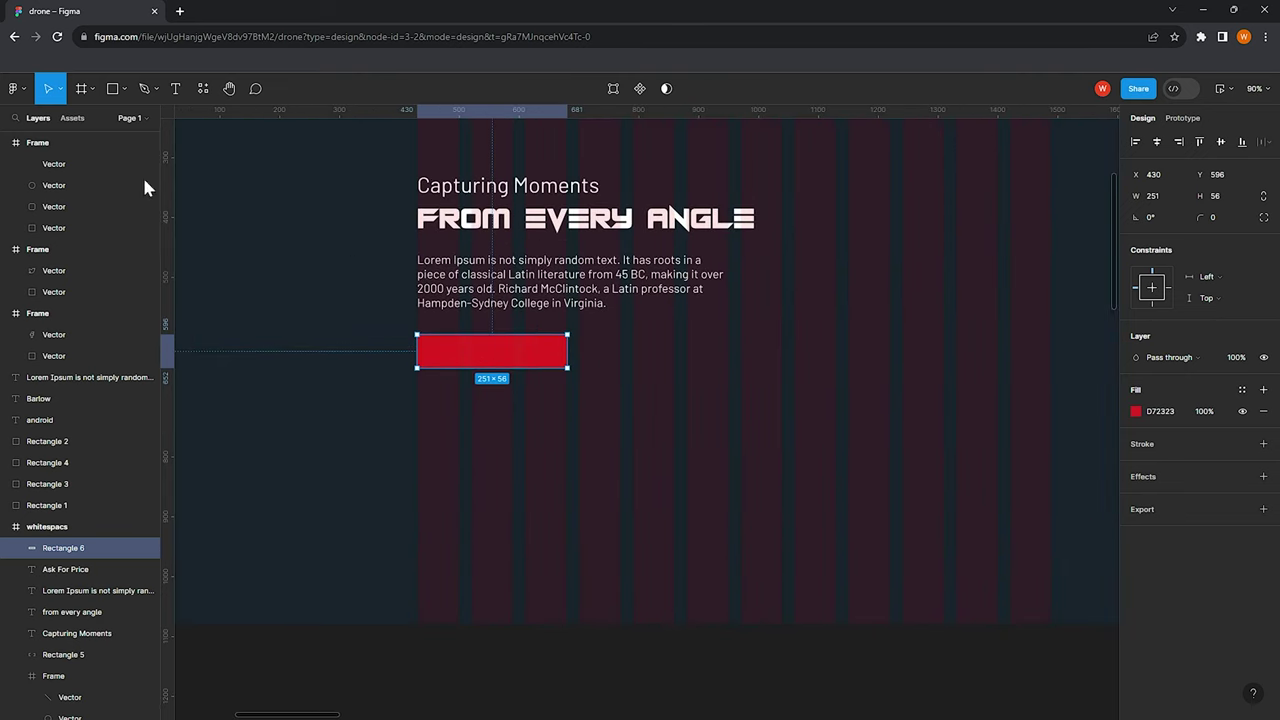
pyautogui.moveTo(65, 569); pyautogui.dragTo(65, 540)
# Select the label and button together to check the finished button, then deselect
pyautogui.click(551, 420)
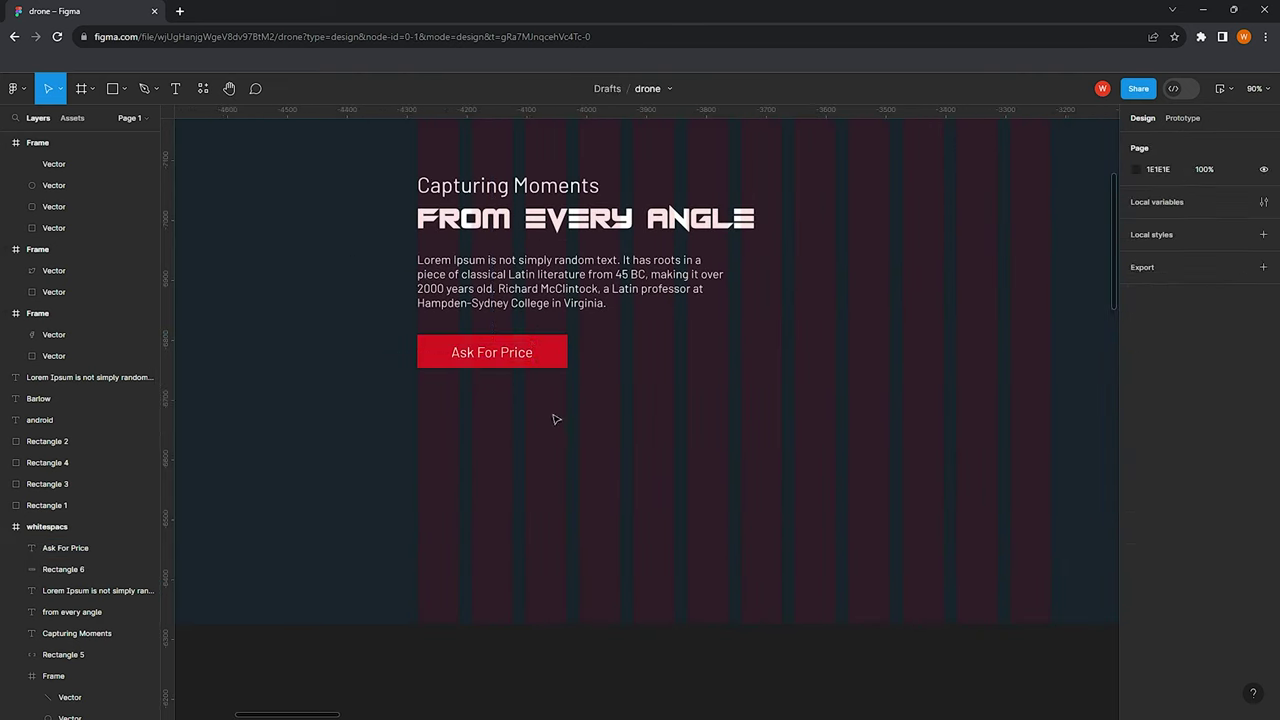
pyautogui.scroll(-3, 353, 330)
pyautogui.scroll(3, 340, 320)
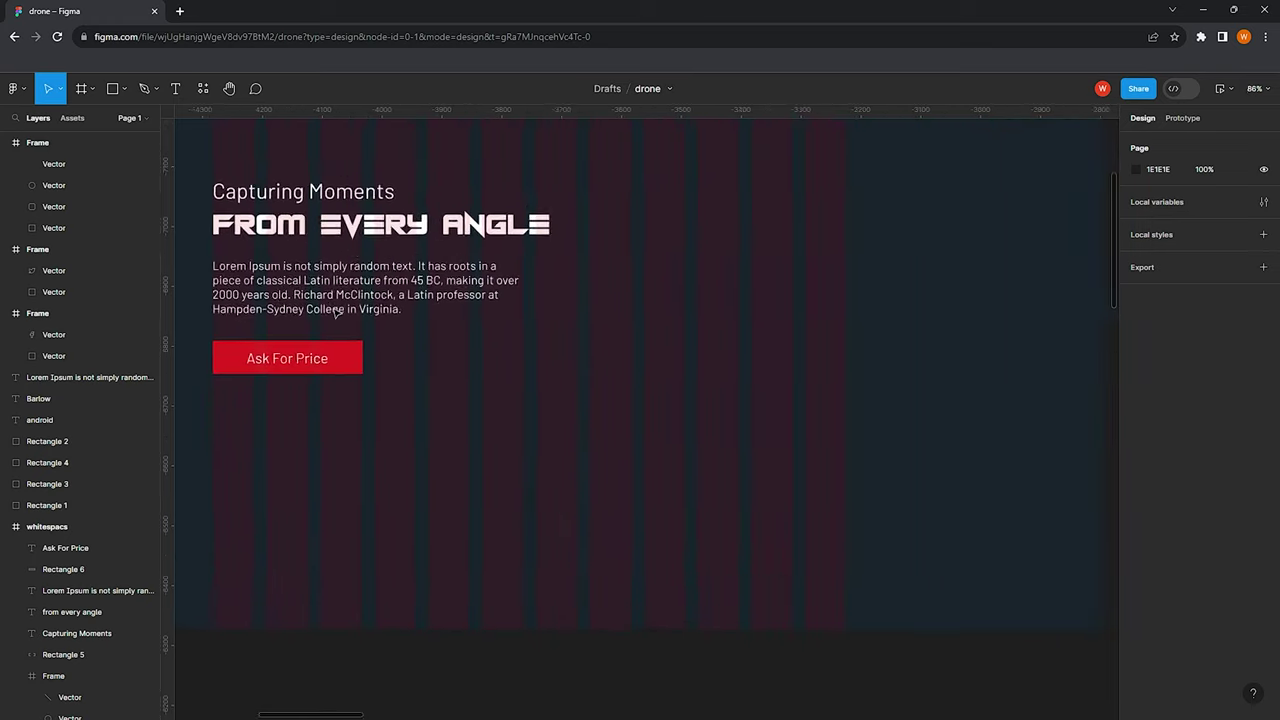
pyautogui.scroll(-2, 340, 318)
pyautogui.moveTo(440, 395); pyautogui.dragTo(255, 330)
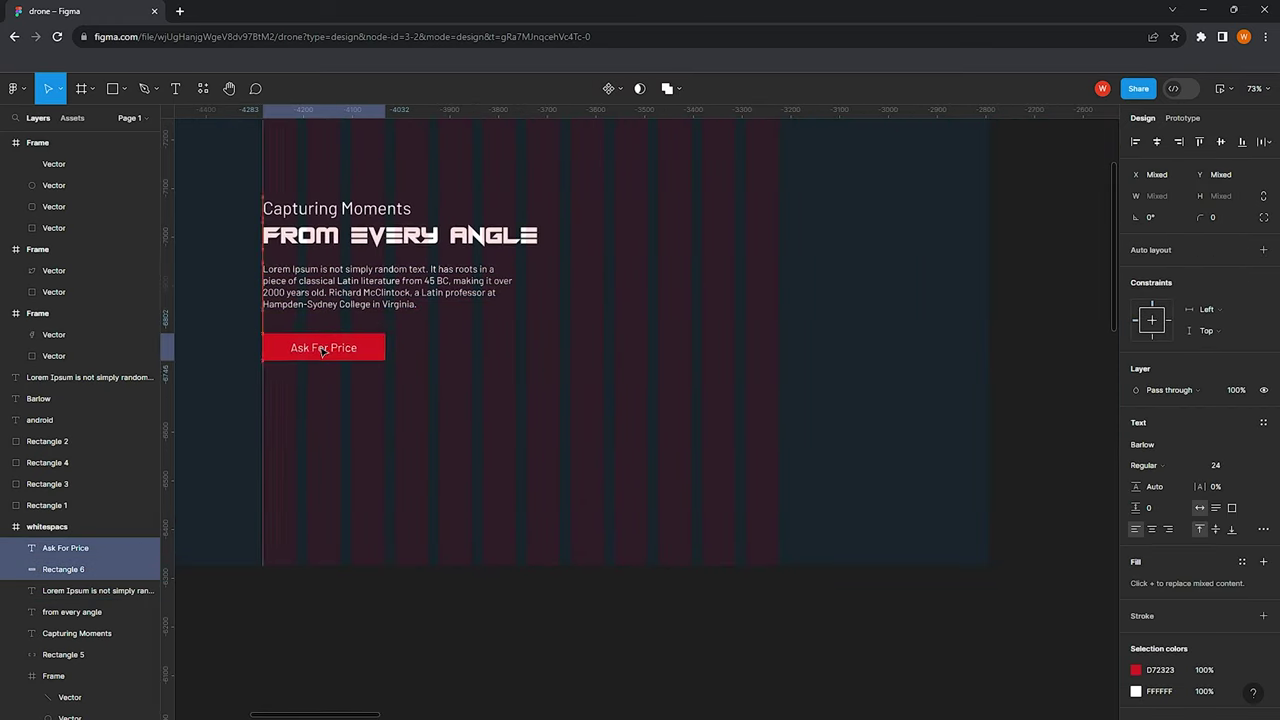
pyautogui.click(480, 306)
pyautogui.scroll(-2, 434, 306)
# Move the white drone image into the whitespacs hero frame
pyautogui.scroll(1, 451, 306)
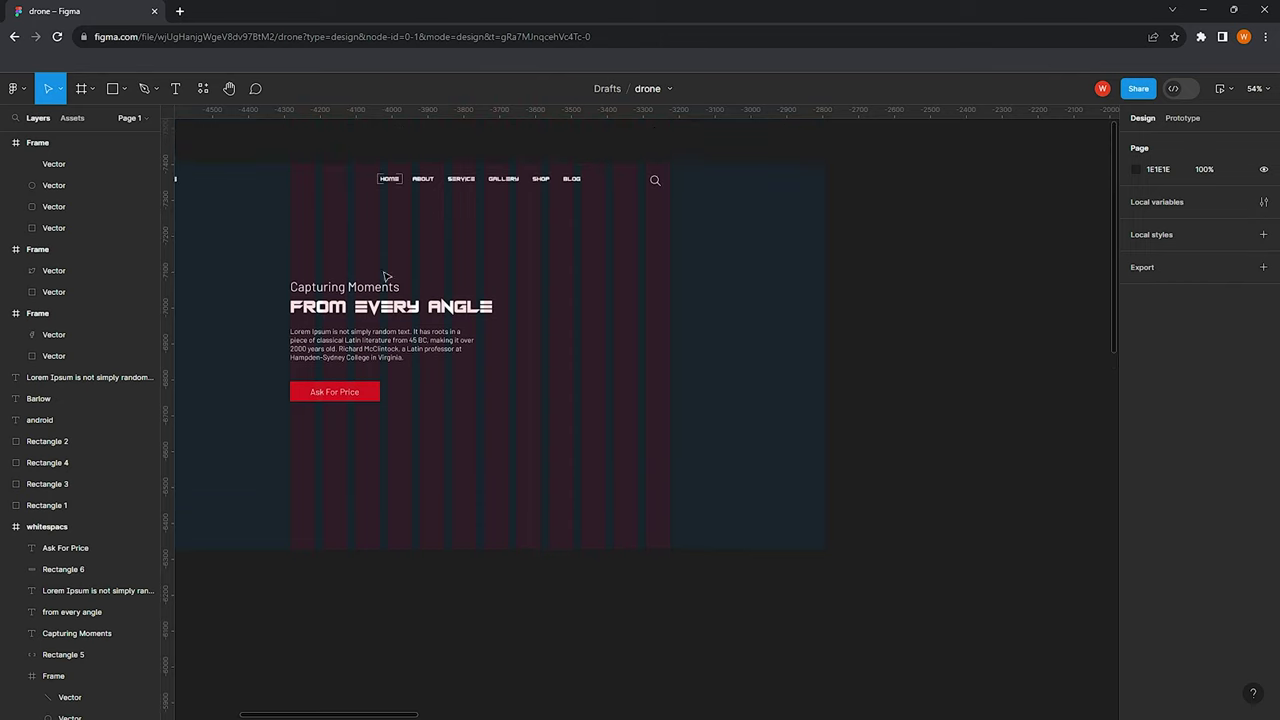
pyautogui.hscroll(3, 468, 279)
pyautogui.hscroll(-3, 468, 279)
pyautogui.hscroll(-1, 490, 280)
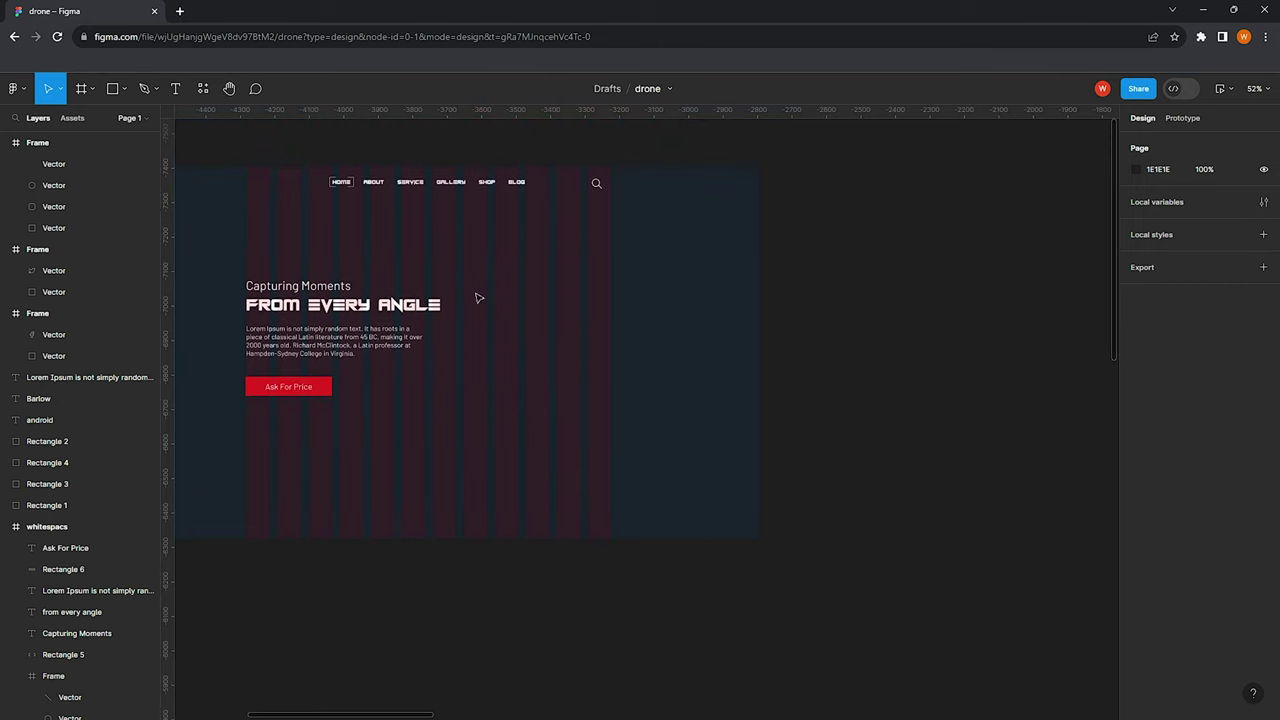
pyautogui.scroll(-3, 545, 316)
pyautogui.hscroll(5, 545, 316)
pyautogui.hscroll(3, 545, 316)
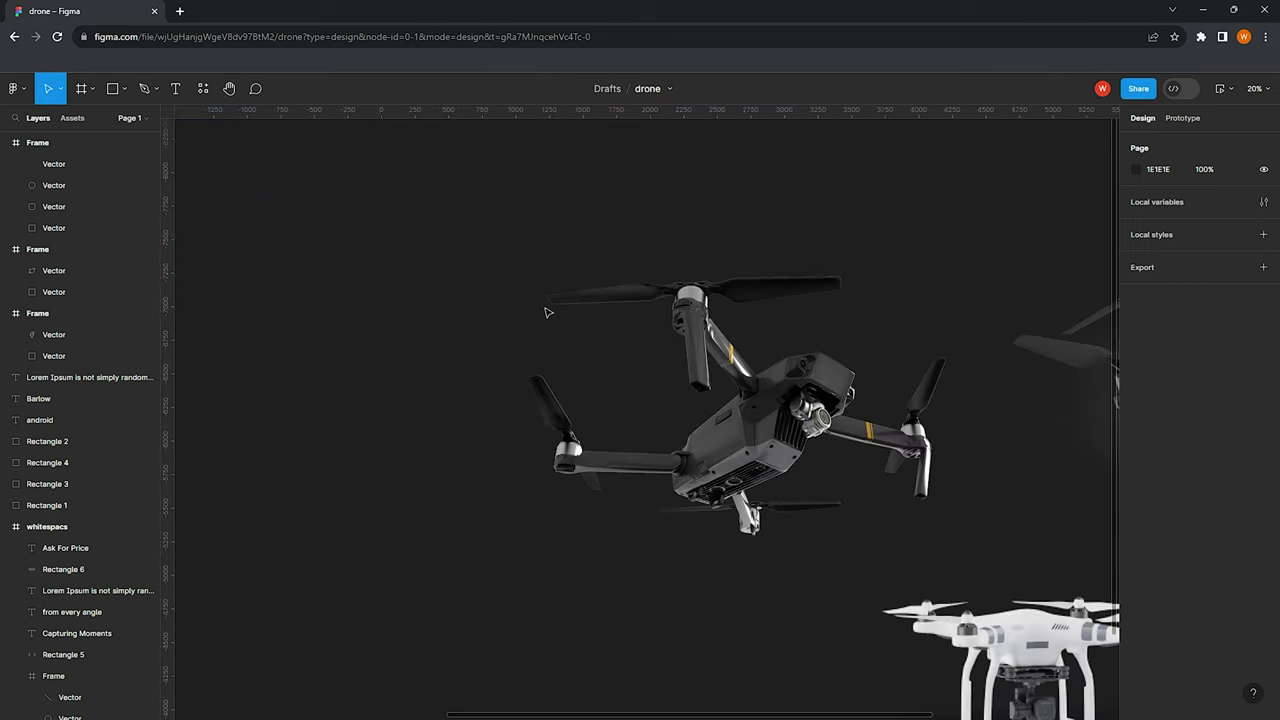
pyautogui.scroll(-1, 548, 313)
pyautogui.hscroll(-2, 590, 330)
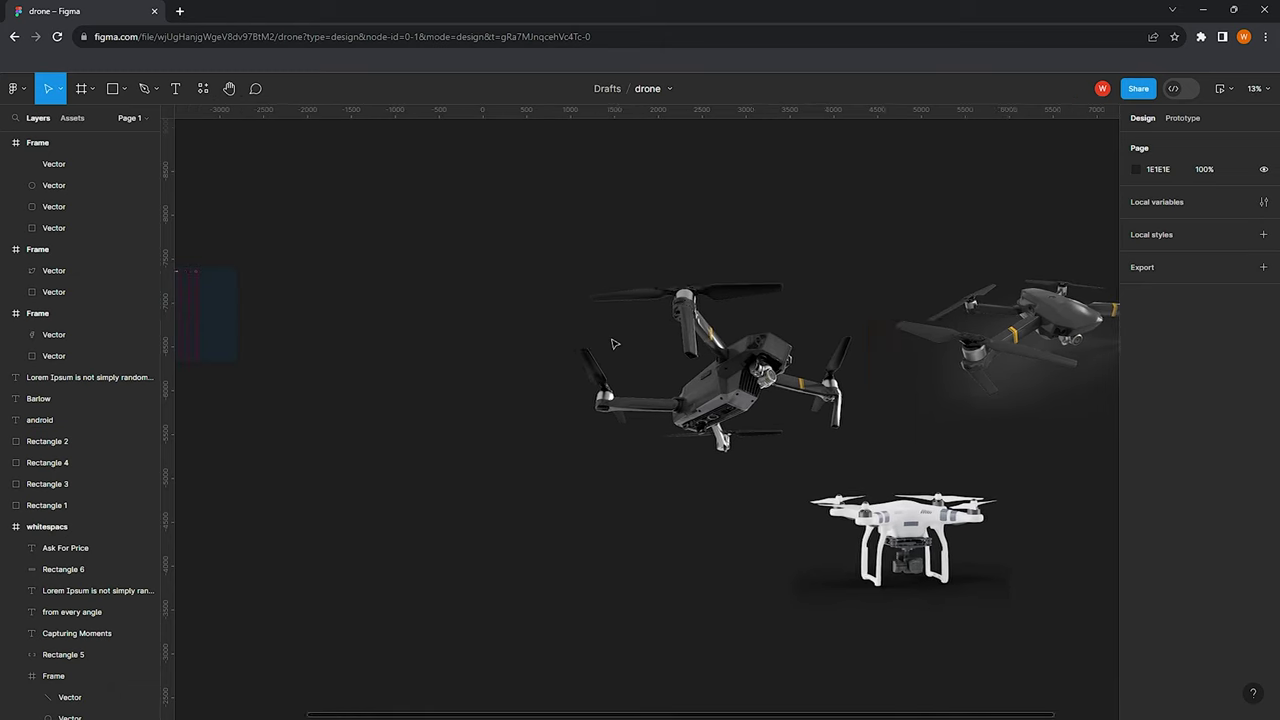
pyautogui.scroll(-1, 640, 348)
pyautogui.click(914, 446)
pyautogui.moveTo(1000, 510); pyautogui.dragTo(415, 330)
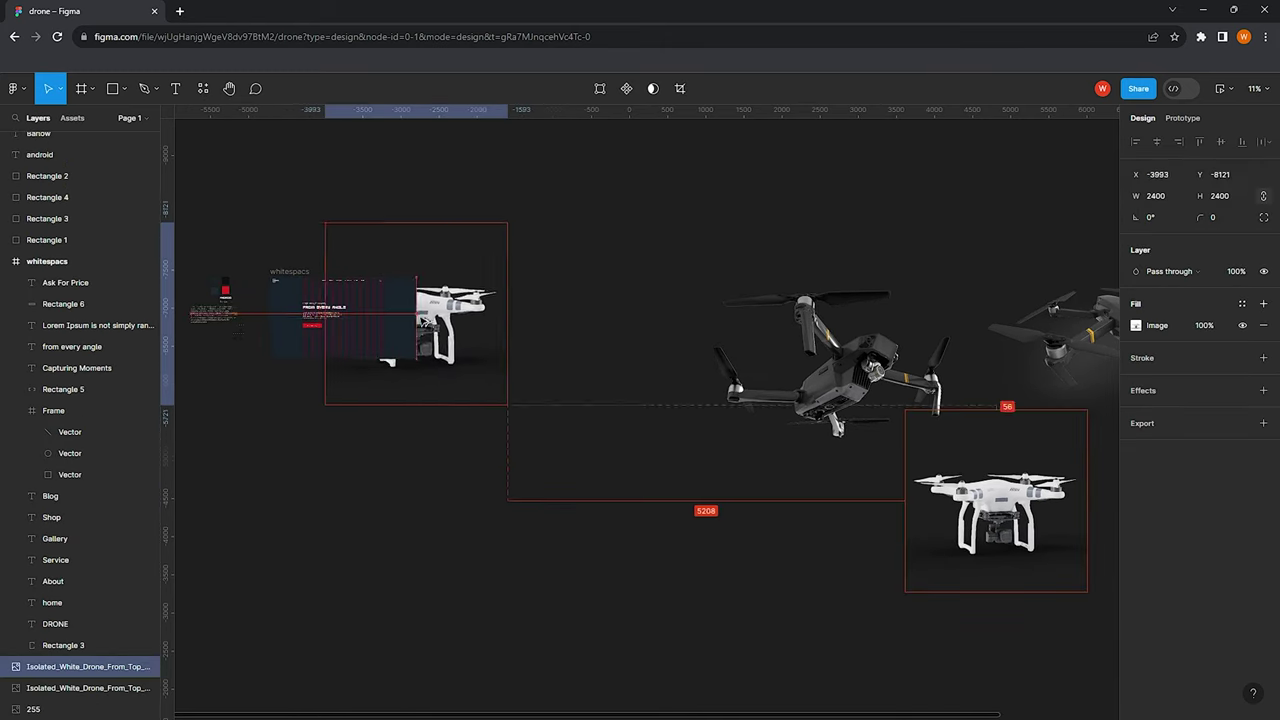
pyautogui.scroll(3, 395, 330)
# Scale the drone image down by its corner to 923×923
pyautogui.moveTo(563, 468); pyautogui.dragTo(503, 405)
pyautogui.scroll(2, 503, 405)
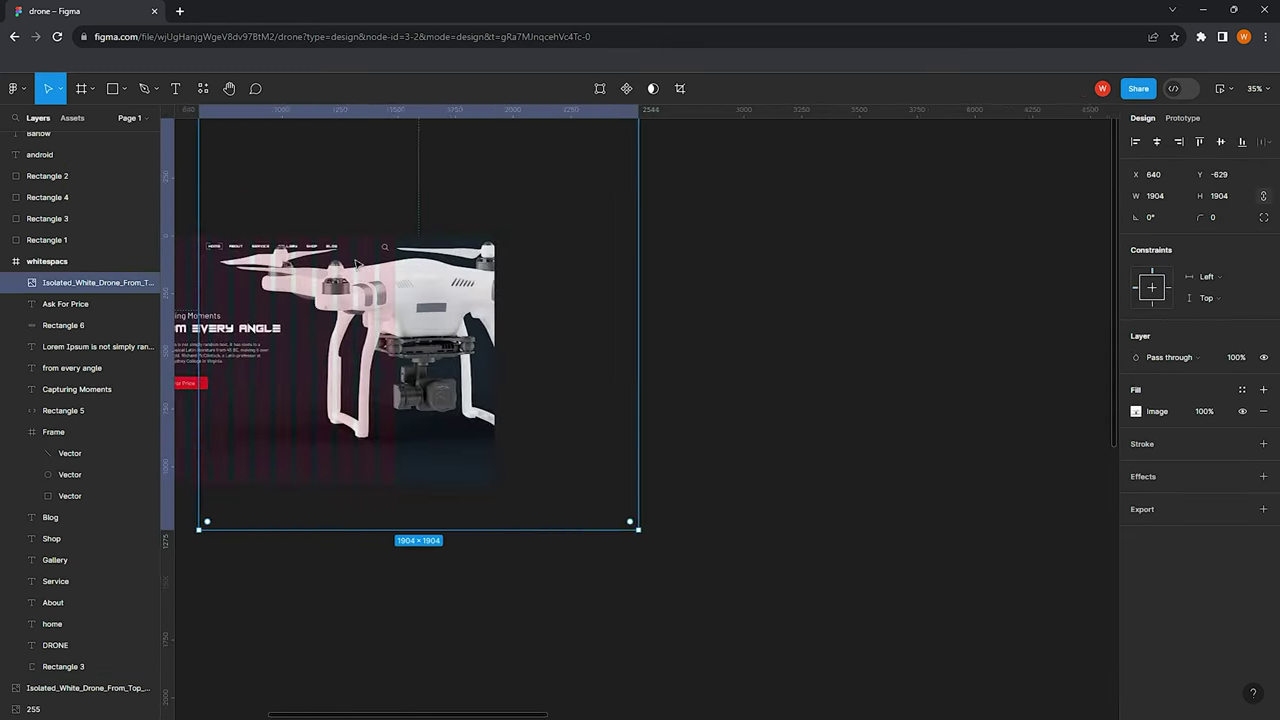
pyautogui.scroll(1, 503, 405)
pyautogui.moveTo(770, 527); pyautogui.dragTo(551, 351)
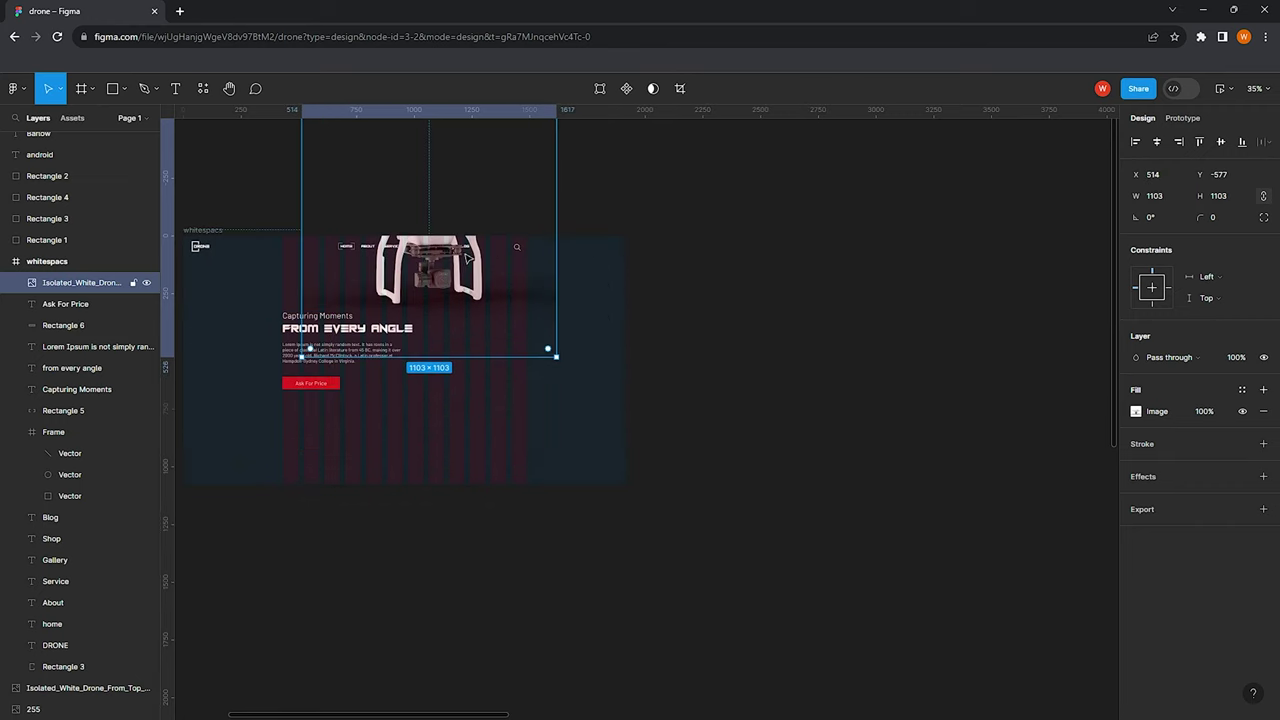
pyautogui.scroll(2, 560, 345)
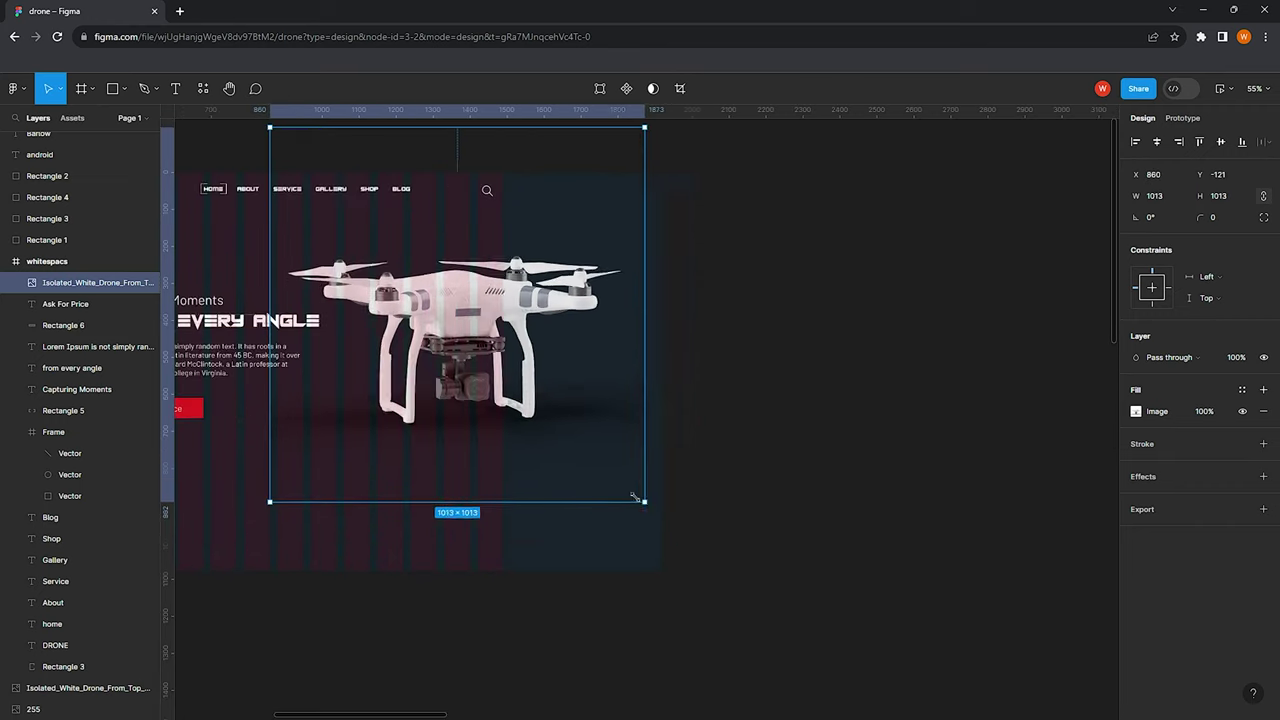
pyautogui.moveTo(680, 538); pyautogui.dragTo(611, 468)
# Position the drone image beside the headline at X 1000
pyautogui.moveTo(483, 325); pyautogui.dragTo(520, 364)
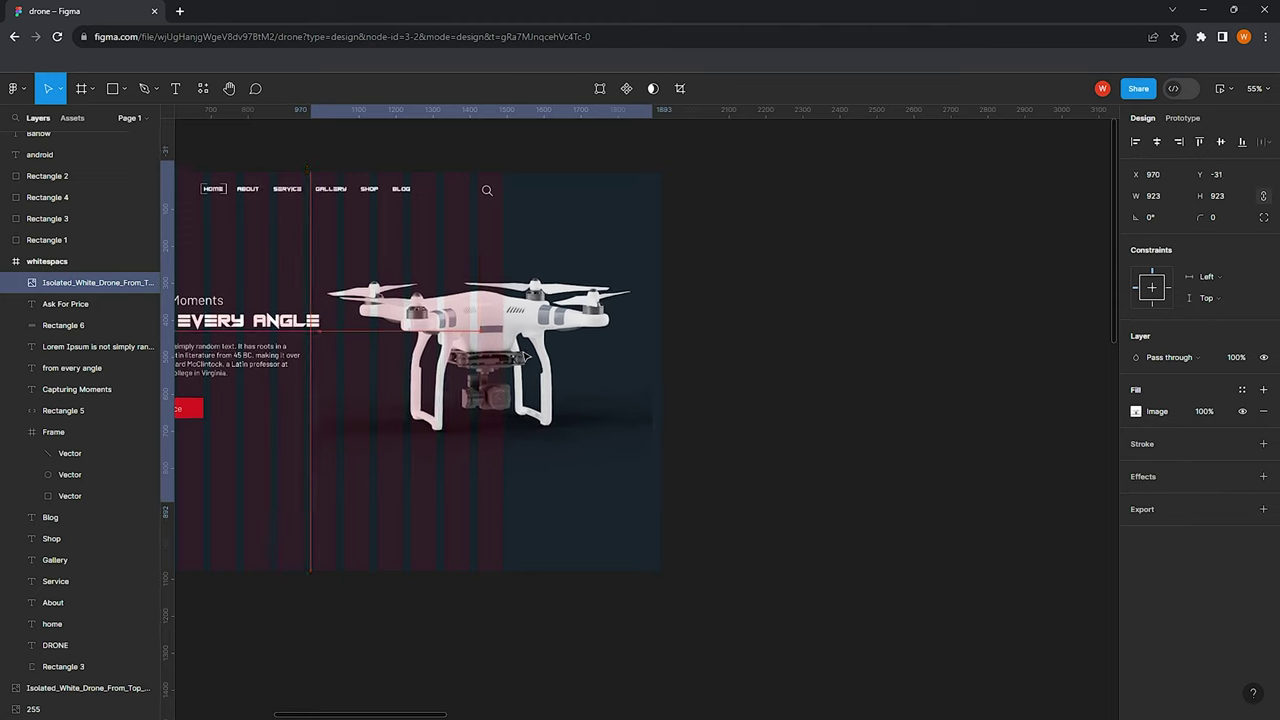
pyautogui.scroll(-2, 571, 305)
pyautogui.click(766, 314)
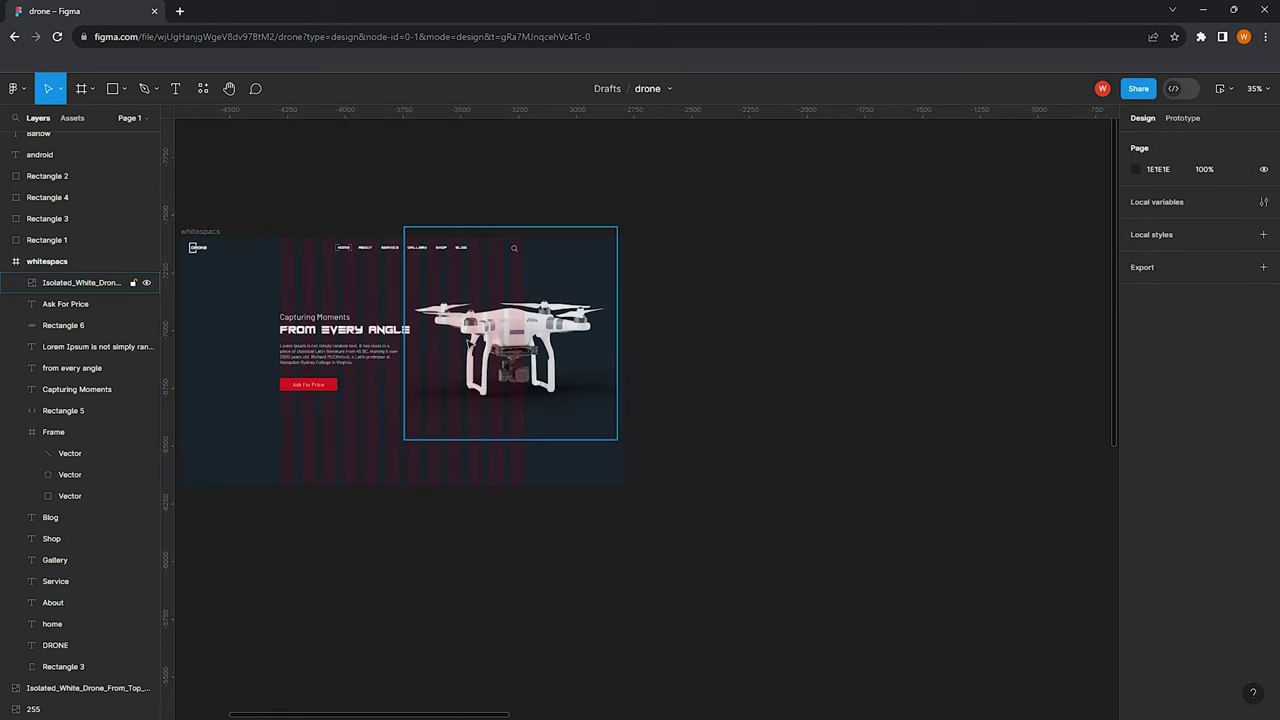
pyautogui.scroll(1, 558, 300)
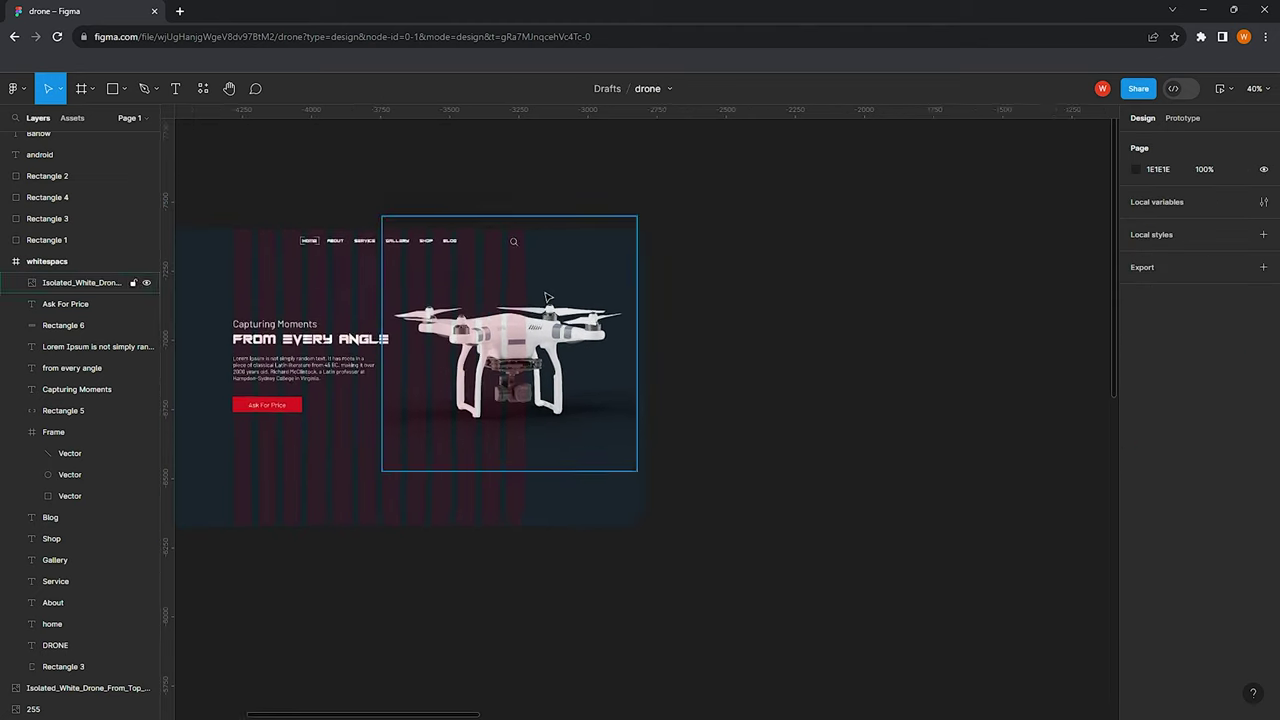
pyautogui.scroll(1, 583, 306)
pyautogui.scroll(1, 585, 320)
pyautogui.scroll(1, 588, 340)
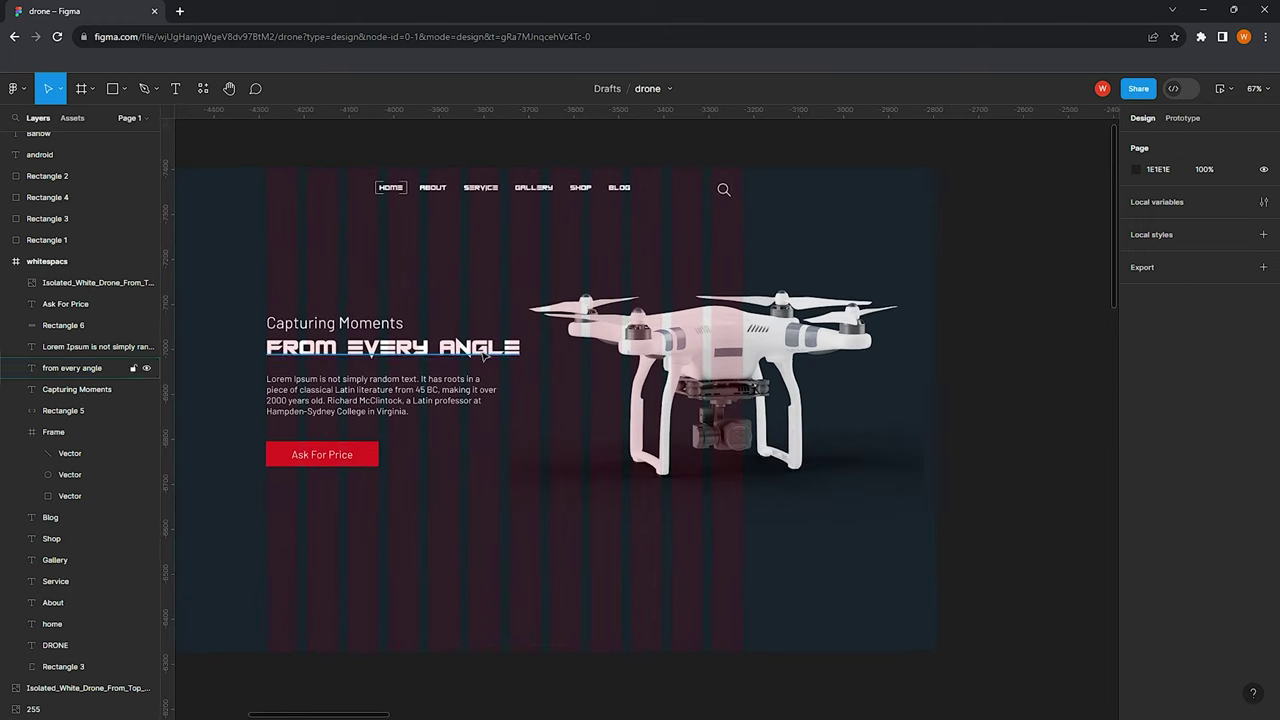
pyautogui.scroll(1, 590, 365)
pyautogui.scroll(1, 595, 393)
pyautogui.moveTo(850, 395); pyautogui.dragTo(850, 395)
pyautogui.scroll(-1, 623, 443)
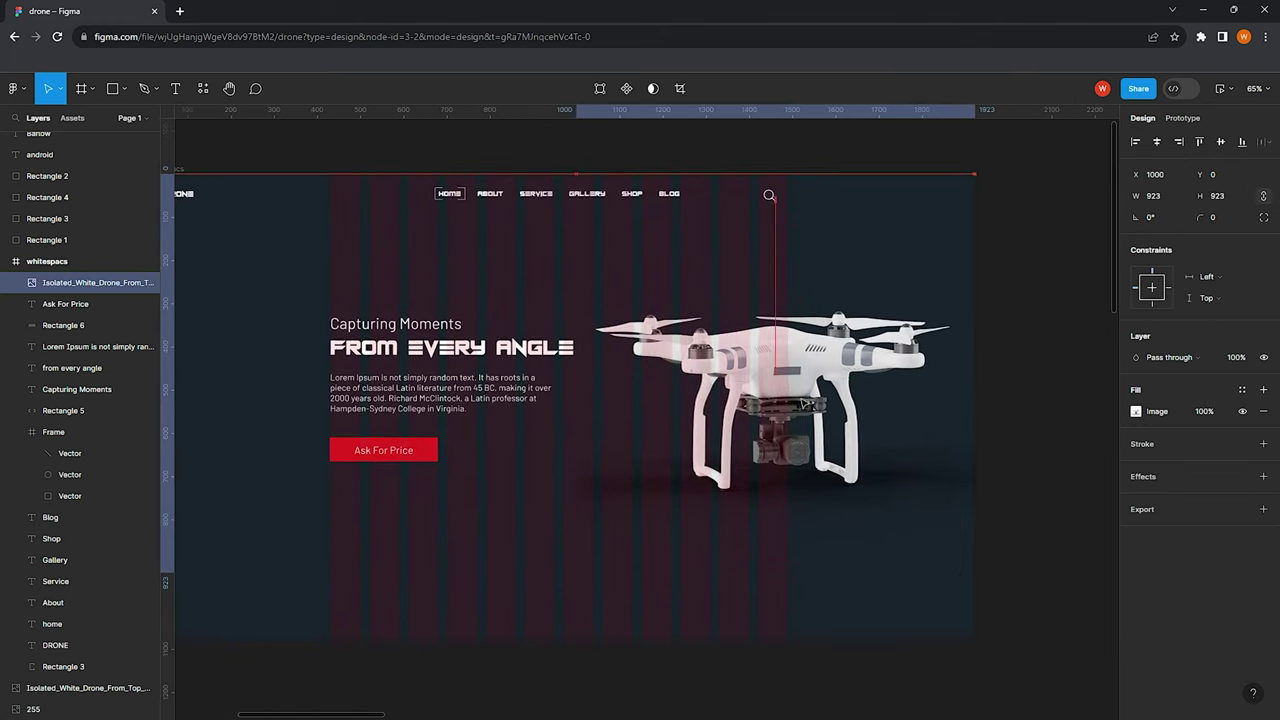
pyautogui.press('Escape')
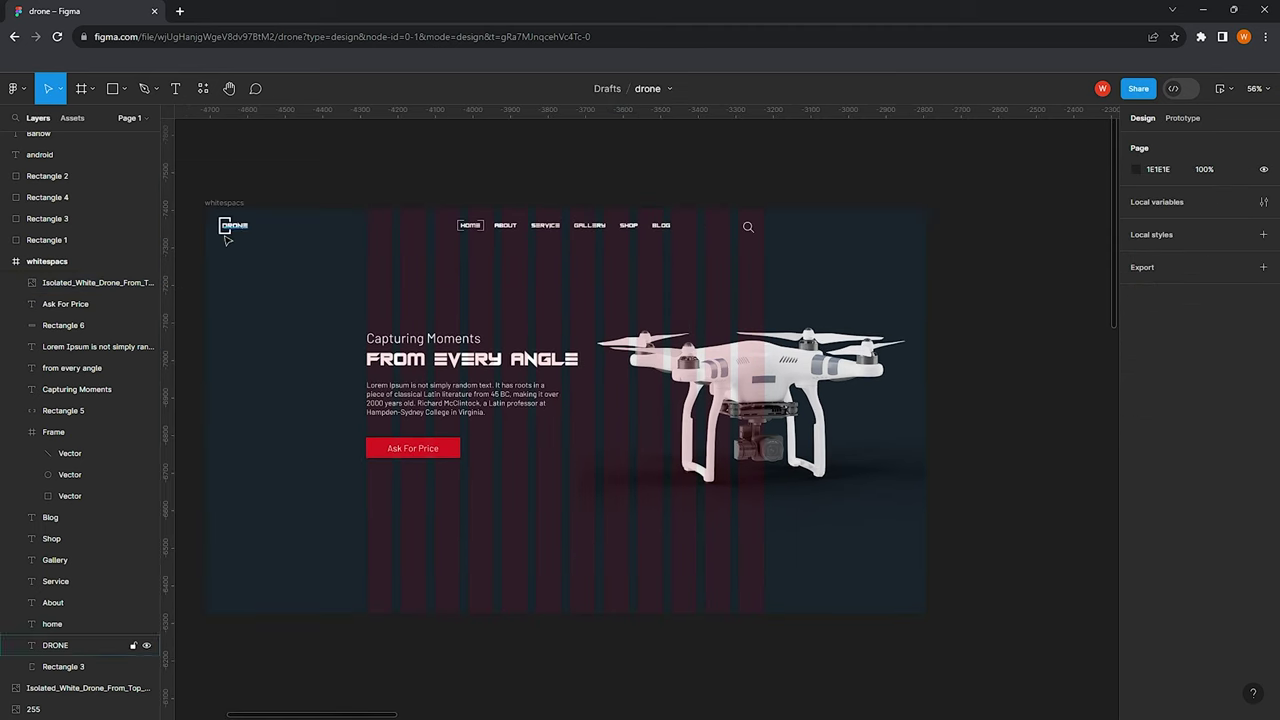
pyautogui.scroll(-1, 722, 317)
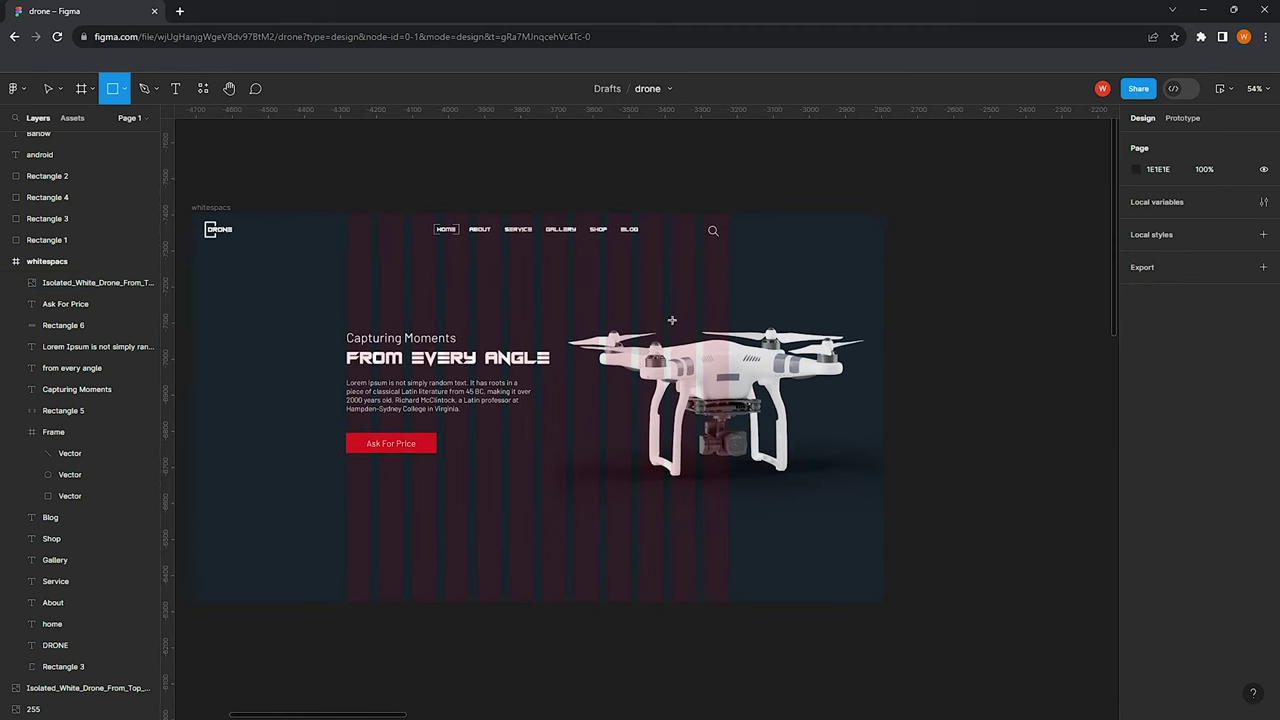
# Draw a 739×765 rectangle over the drone with no fill and a thick black stroke
pyautogui.moveTo(561, 282); pyautogui.dragTo(834, 527)
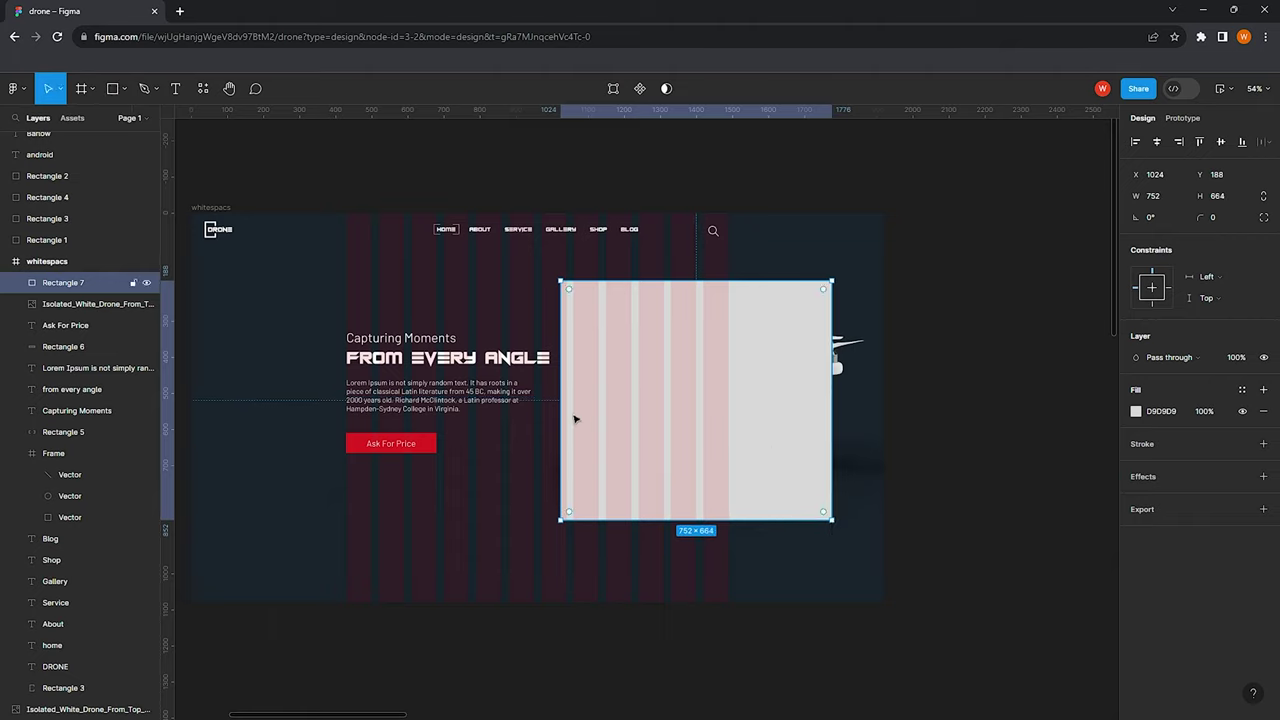
pyautogui.moveTo(560, 420); pyautogui.dragTo(558, 428)
pyautogui.moveTo(832, 404); pyautogui.dragTo(827, 417)
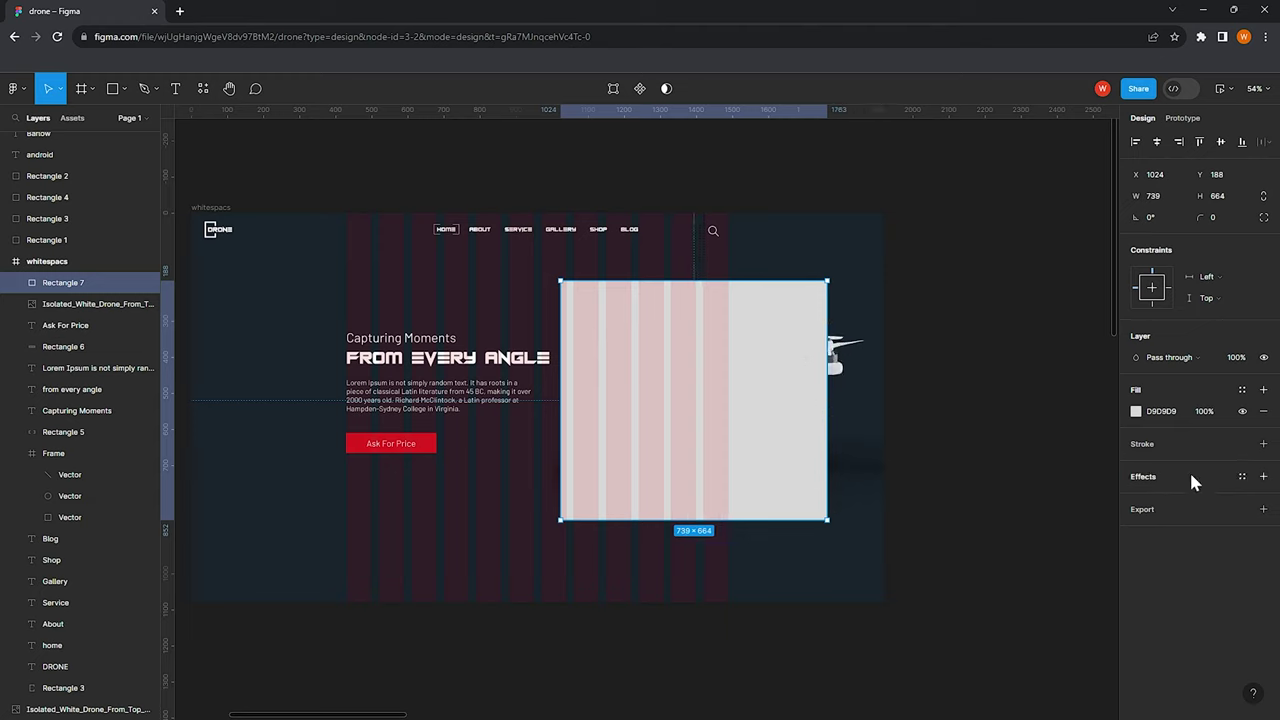
pyautogui.click(1263, 443)
pyautogui.click(1263, 411)
pyautogui.moveTo(1200, 465); pyautogui.dragTo(1274, 461)
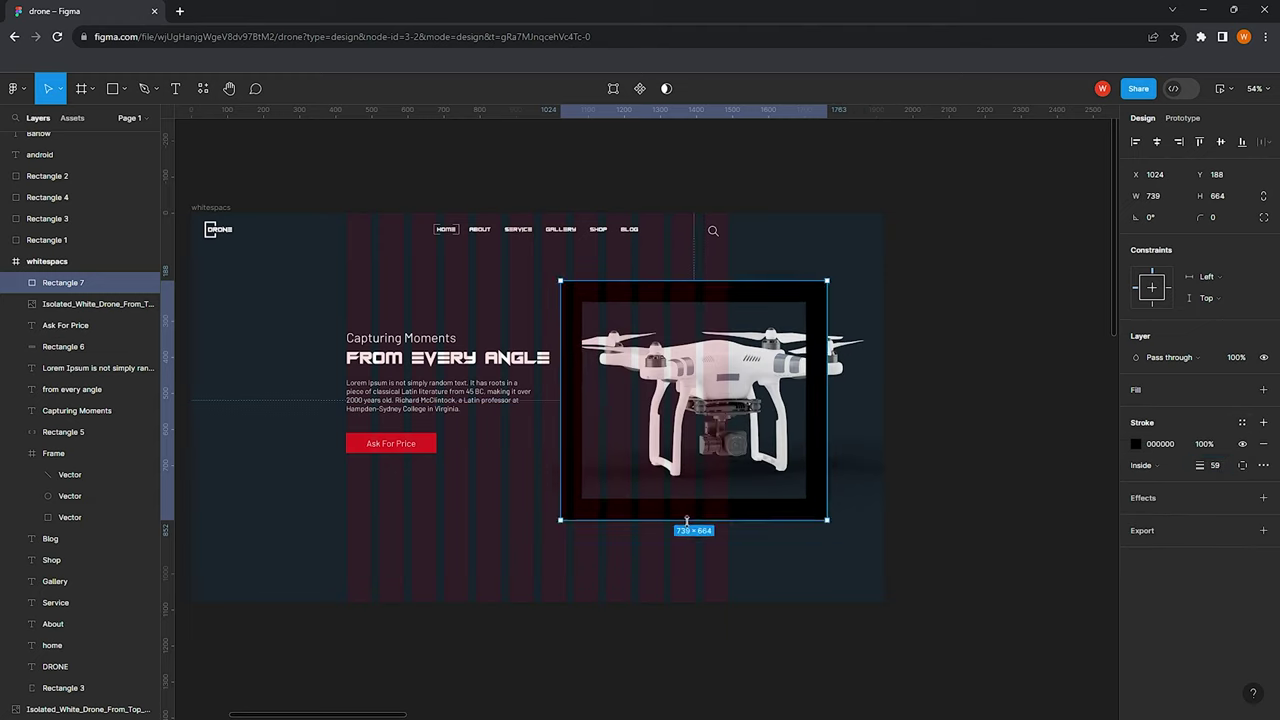
pyautogui.moveTo(686, 519); pyautogui.dragTo(686, 555)
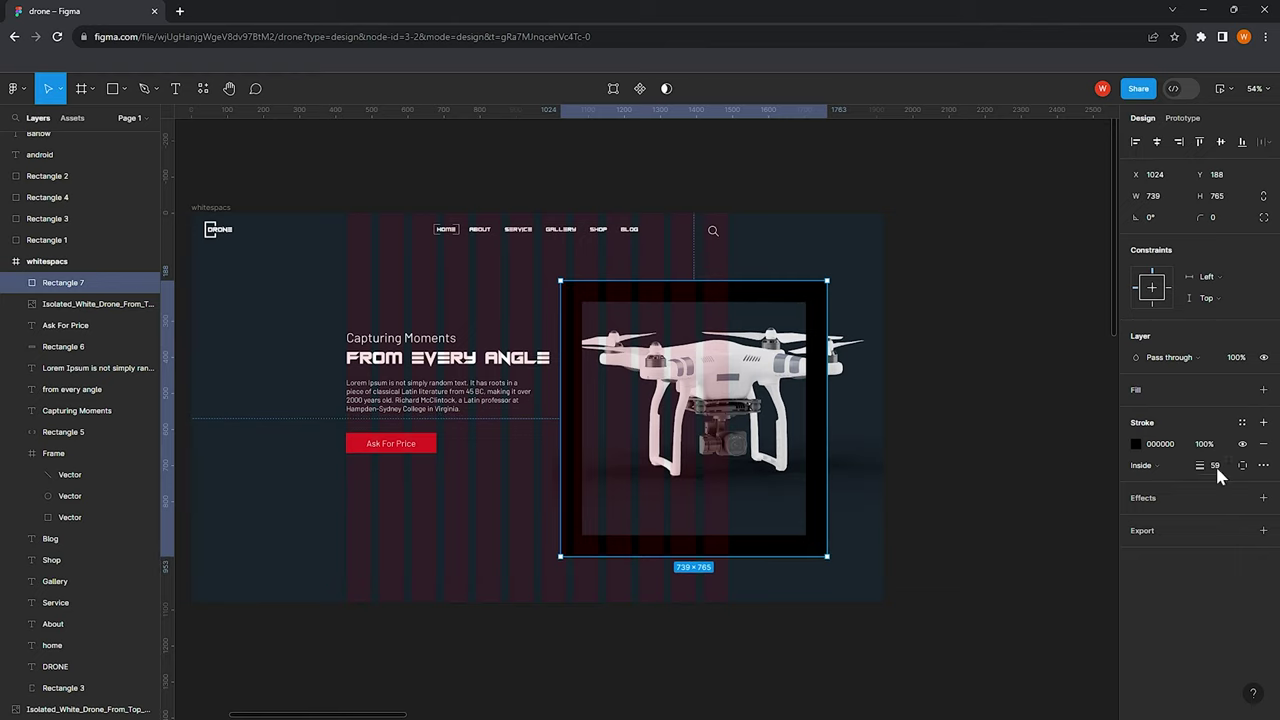
pyautogui.moveTo(1206, 472); pyautogui.dragTo(1210, 466)
# Shift the black border up, send it behind the drone, and narrow its left edge
pyautogui.moveTo(633, 296); pyautogui.dragTo(640, 280)
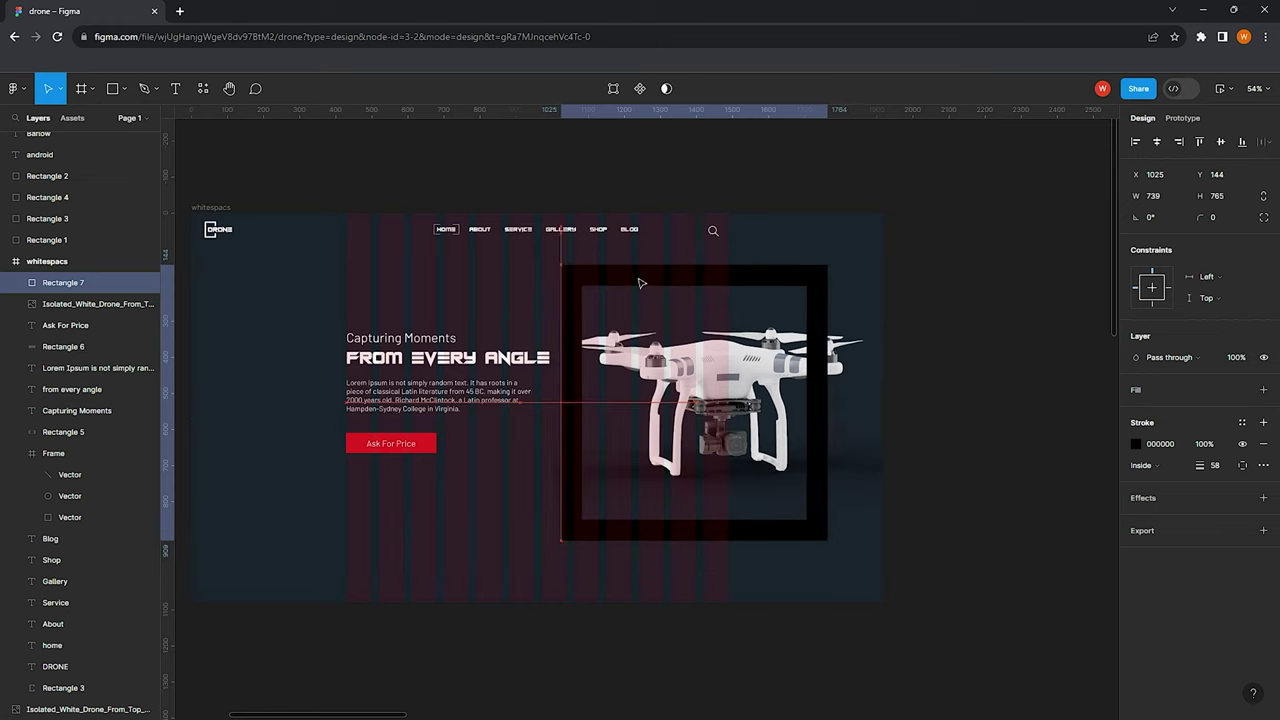
pyautogui.hotkey('ctrl', 'shift', '[')
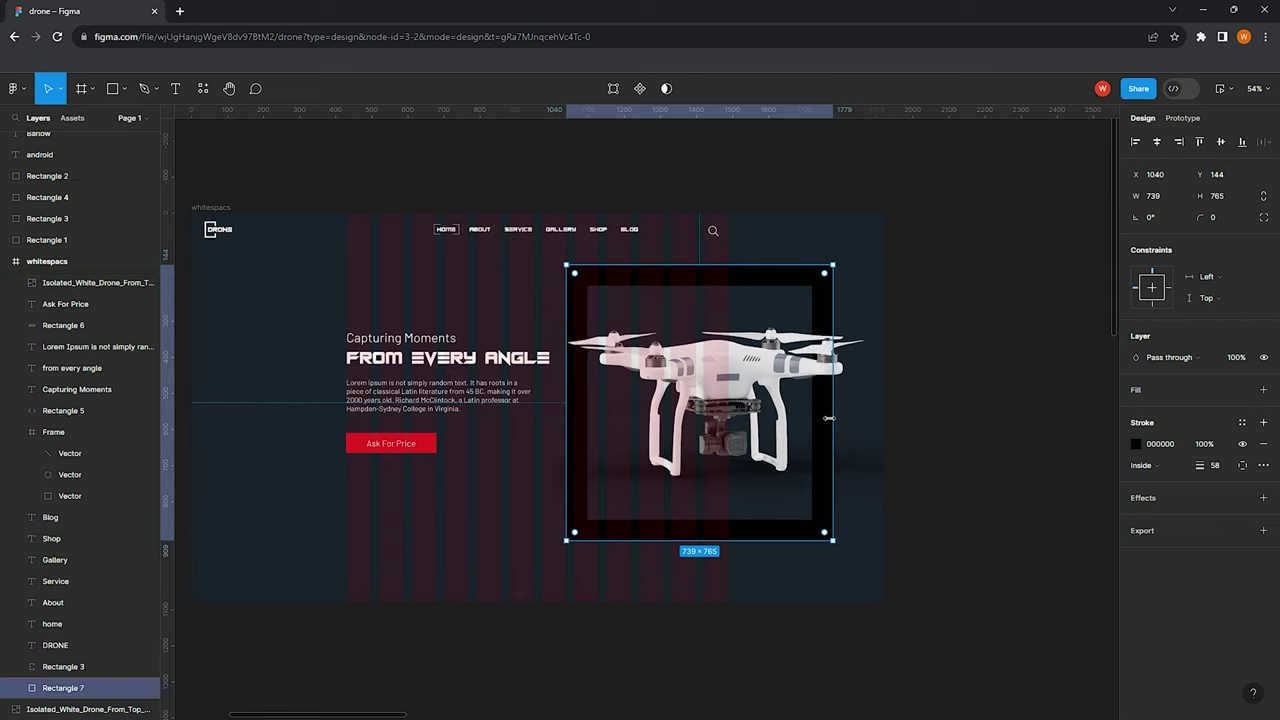
pyautogui.moveTo(569, 425); pyautogui.dragTo(597, 422)
pyautogui.click(990, 324)
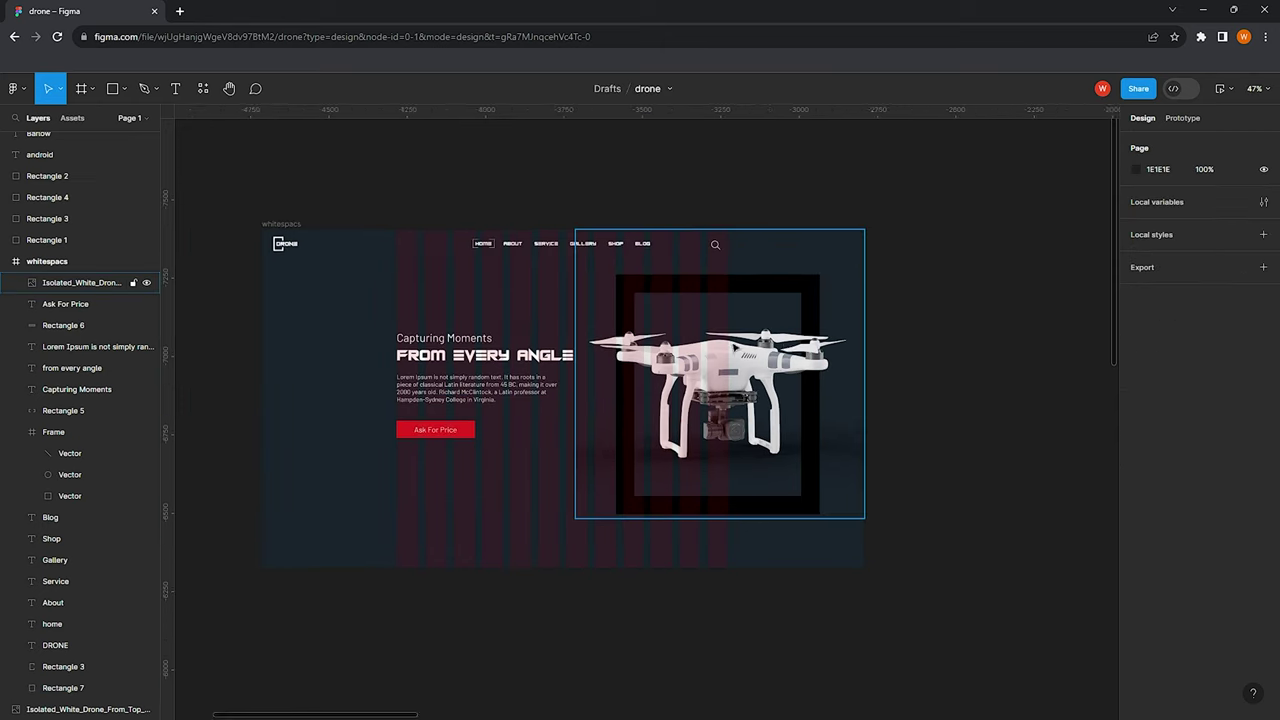
pyautogui.hscroll(2, 766, 449)
pyautogui.click(742, 539)
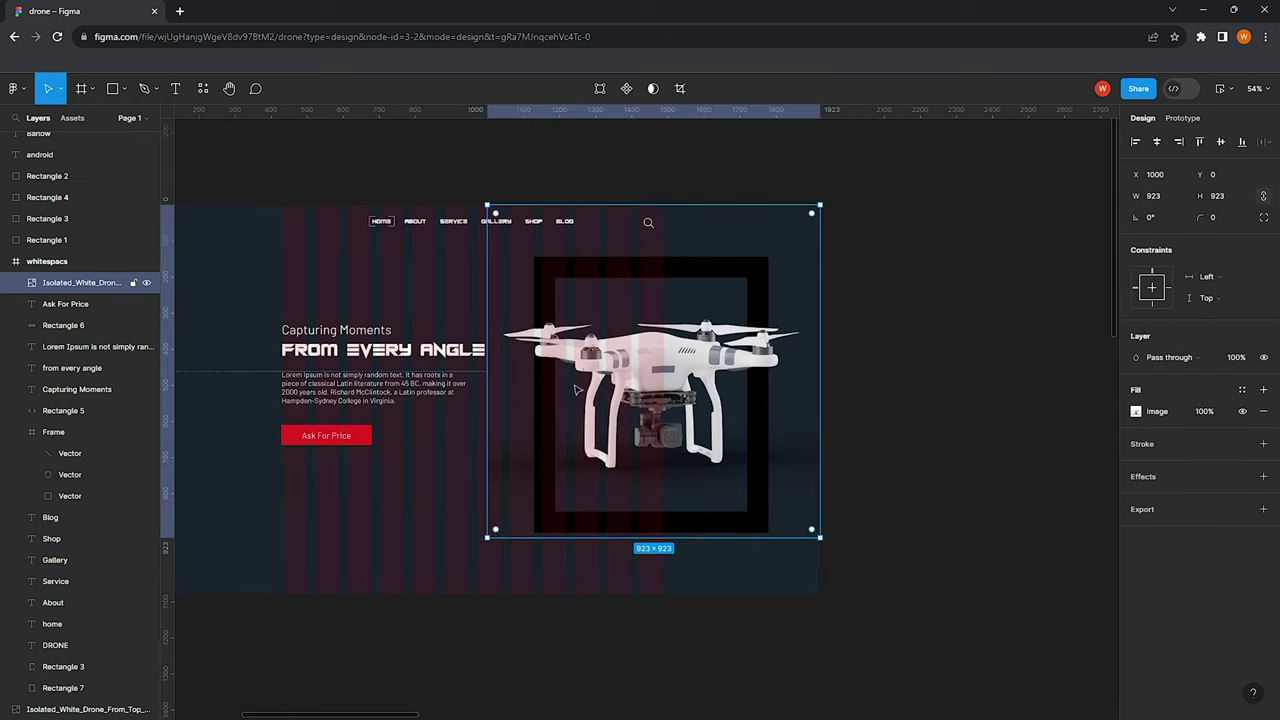
# Lock the drone layer and eyedrop the dark background colour into the rectangle's stroke
pyautogui.click(151, 282)
pyautogui.click(540, 525)
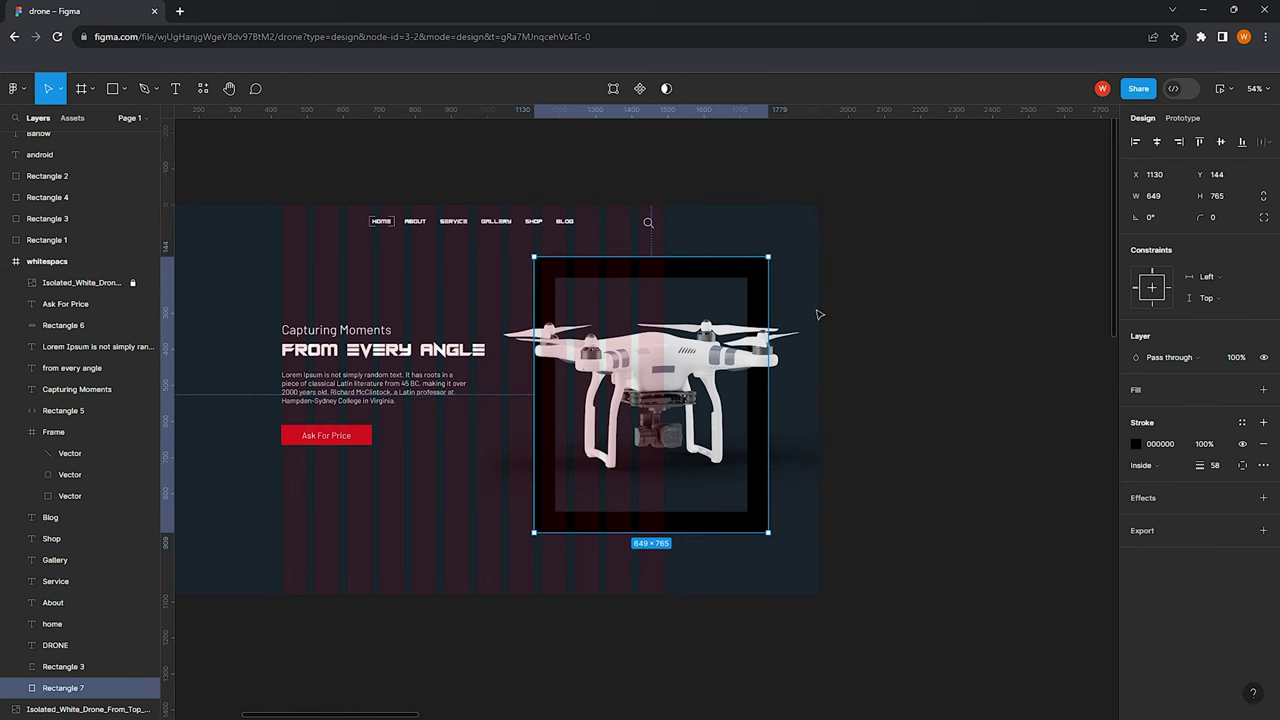
pyautogui.hscroll(-10, 817, 315)
pyautogui.hscroll(1, 736, 376)
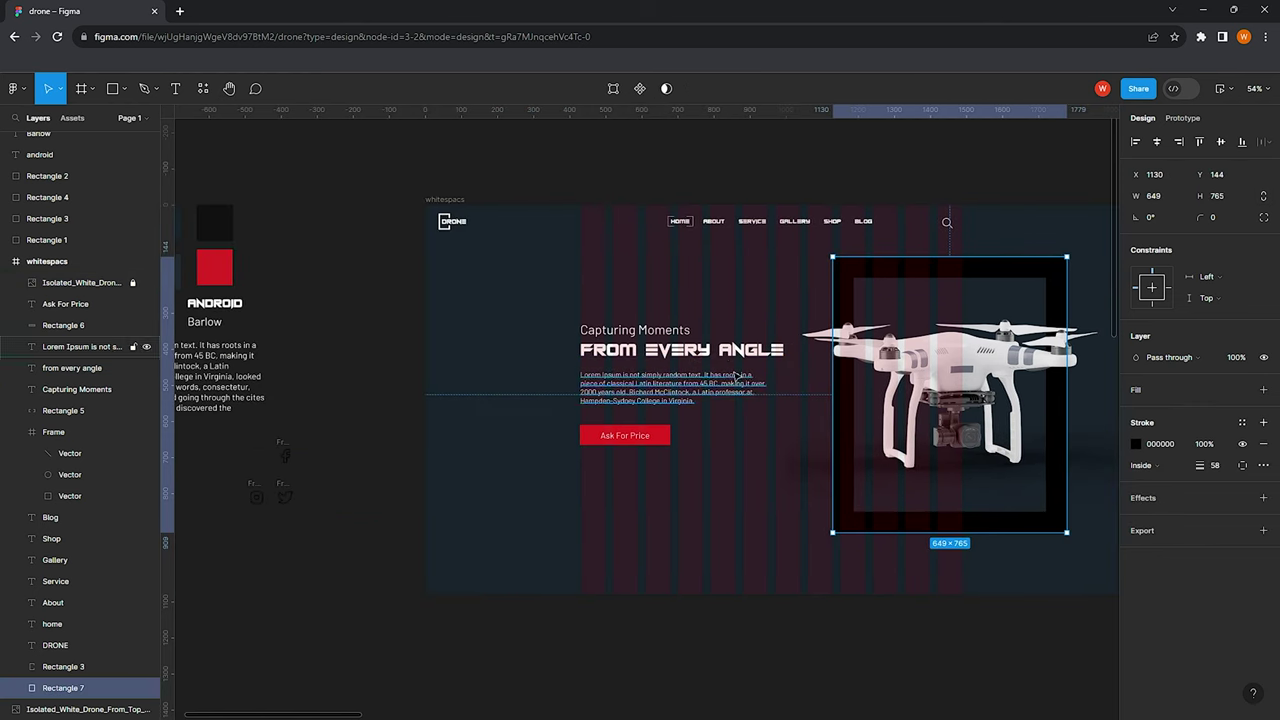
pyautogui.click(1136, 445)
pyautogui.click(979, 560)
pyautogui.click(1051, 171)
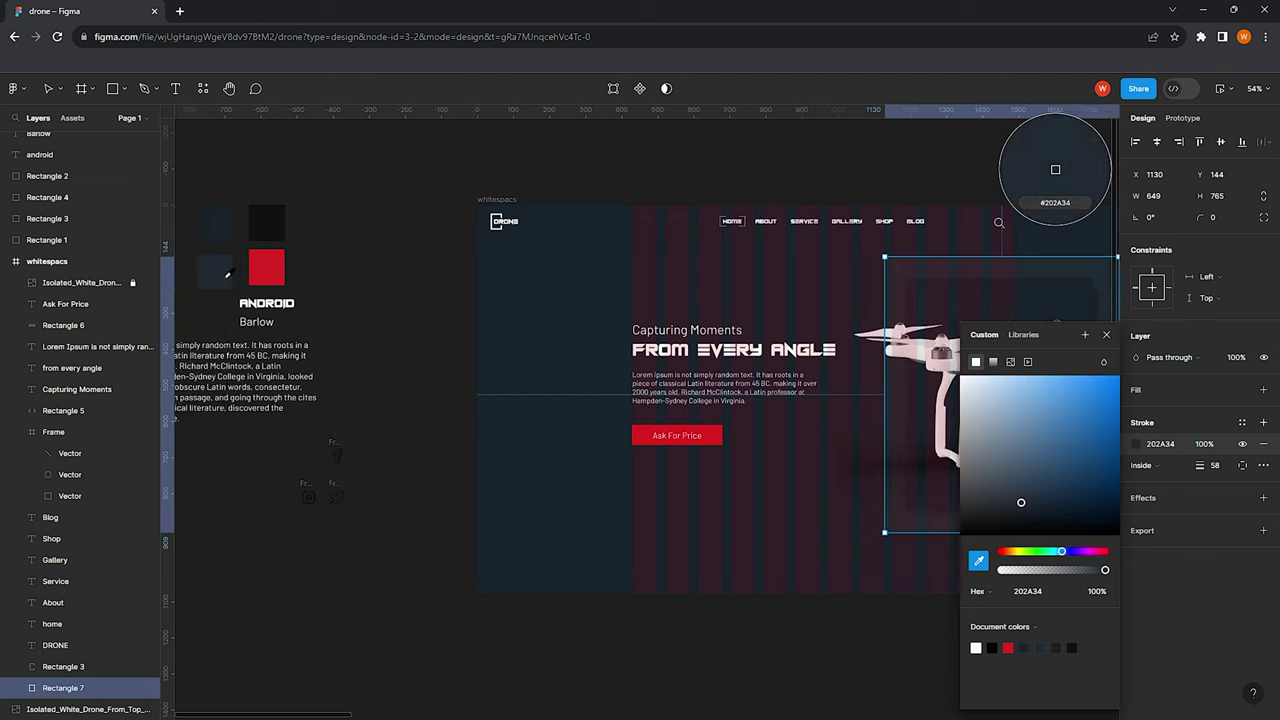
pyautogui.hscroll(5, 756, 173)
pyautogui.click(756, 173)
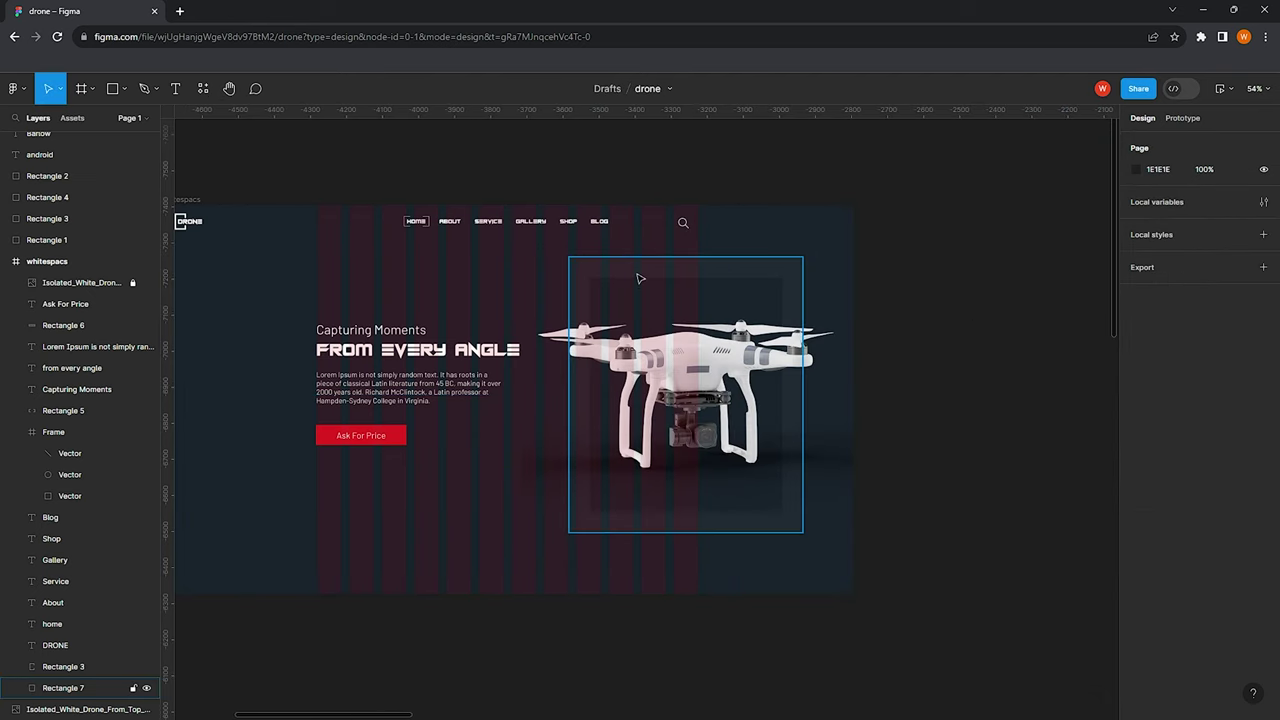
# Deepen the rectangle's outline to dark blue 18354F
pyautogui.hscroll(-10, 640, 278)
pyautogui.hscroll(2, 634, 274)
pyautogui.hscroll(10, 634, 274)
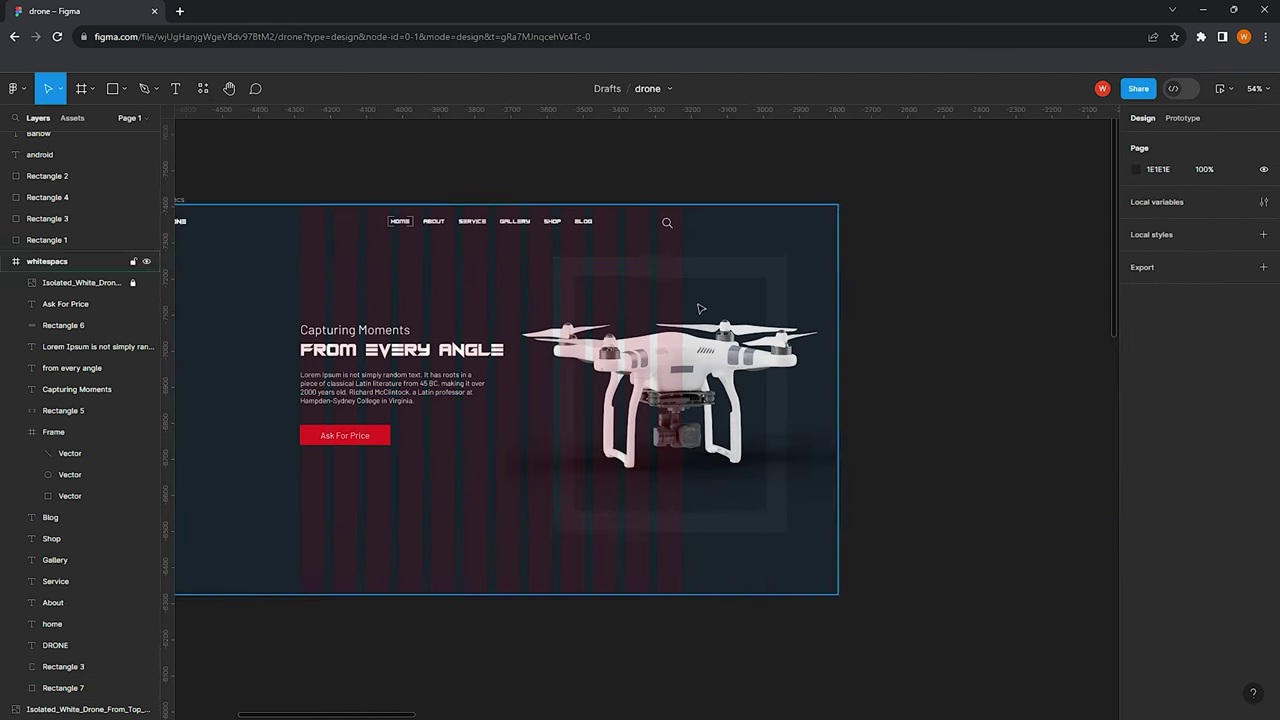
pyautogui.hscroll(2, 690, 272)
pyautogui.click(696, 272)
pyautogui.click(1136, 444)
pyautogui.click(1021, 497)
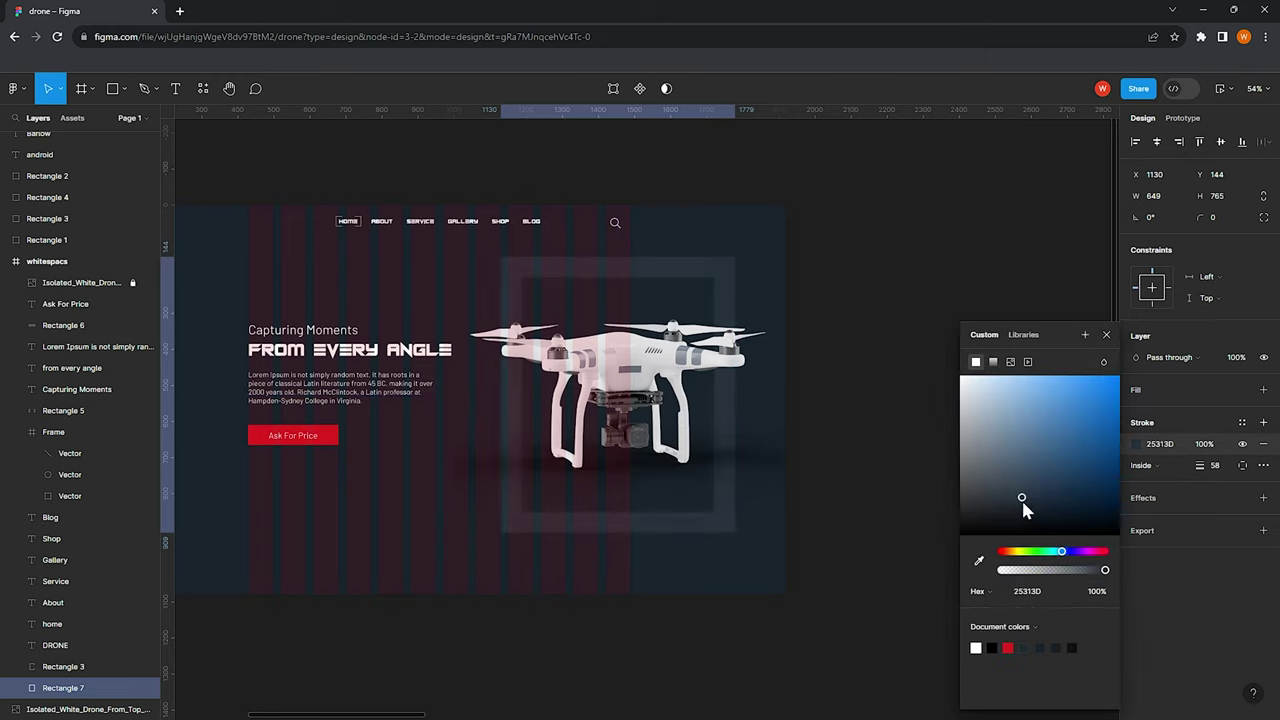
pyautogui.moveTo(1031, 507); pyautogui.dragTo(1052, 495)
pyautogui.press('Escape')
pyautogui.hotkey('shift', '2')
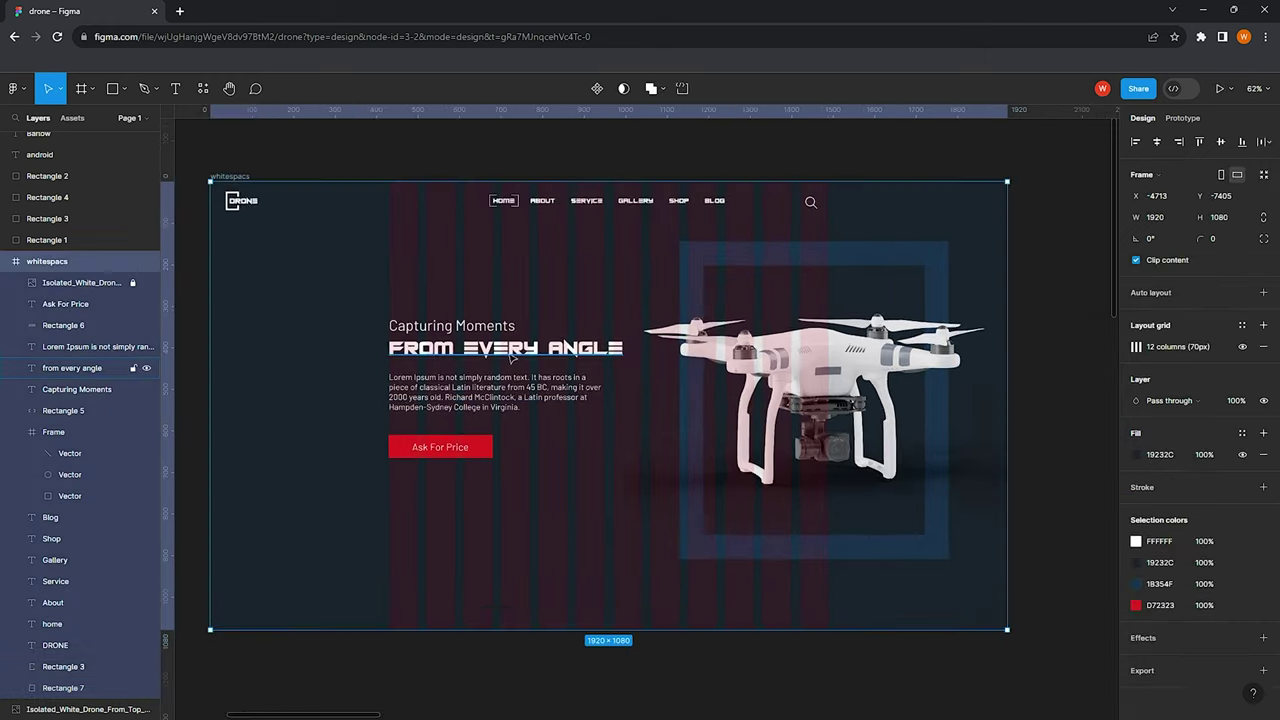
# Make the FROM EVERY ANGLE heading text red
pyautogui.click(500, 350)
pyautogui.press('i')
pyautogui.click(384, 448)
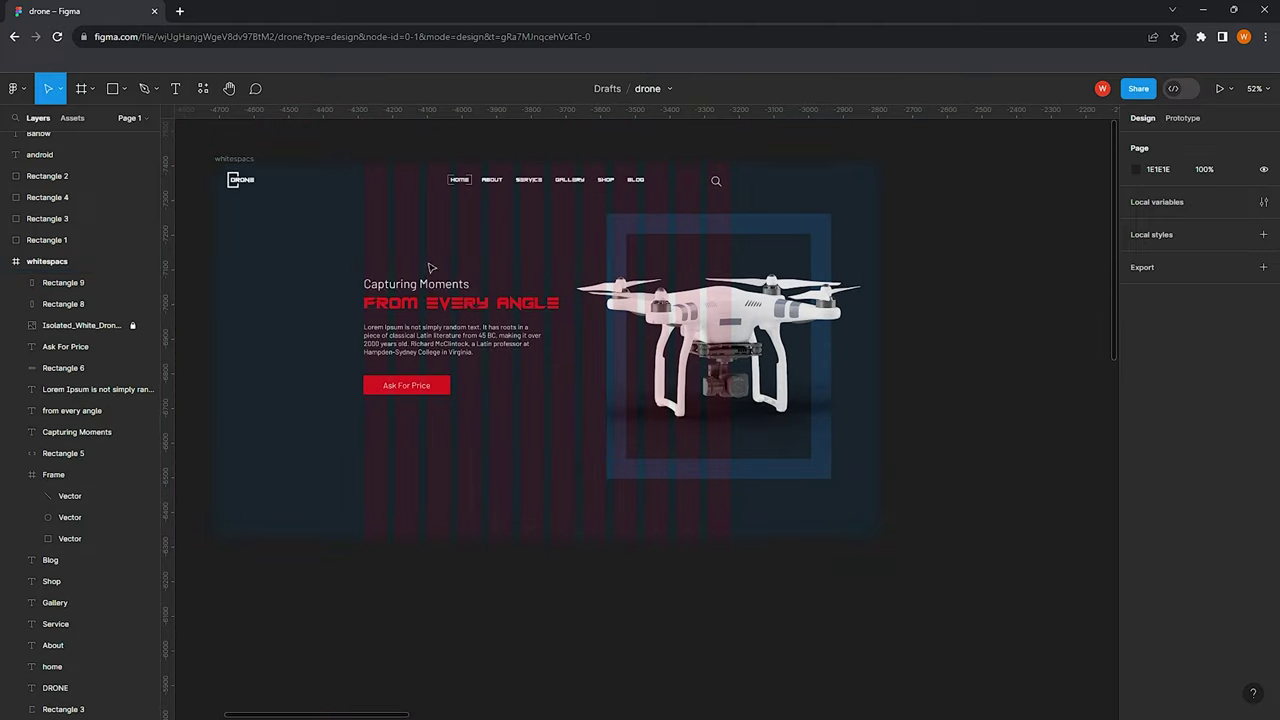
pyautogui.keyDown('ctrl'); pyautogui.scroll(3, 558, 368); pyautogui.keyUp('ctrl')
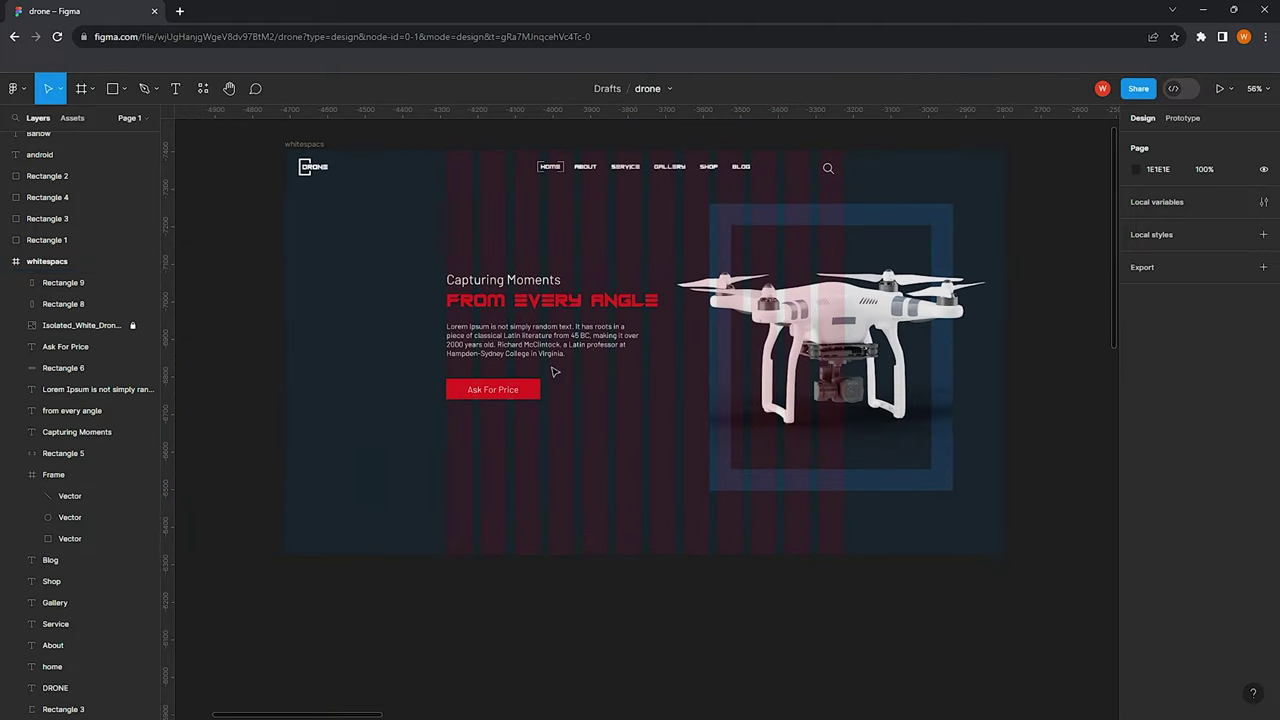
pyautogui.scroll(-2, 545, 368)
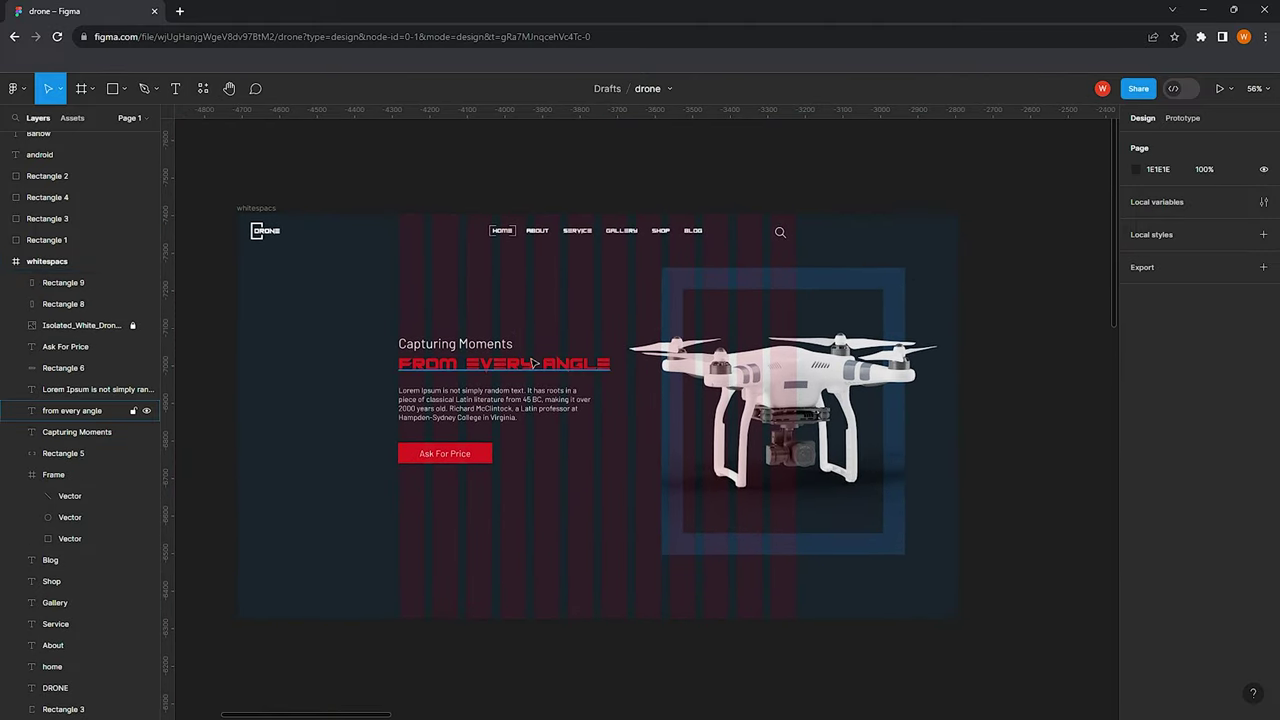
pyautogui.keyDown('ctrl'); pyautogui.scroll(-1, 620, 353); pyautogui.keyUp('ctrl')
pyautogui.scroll(-2, 600, 330)
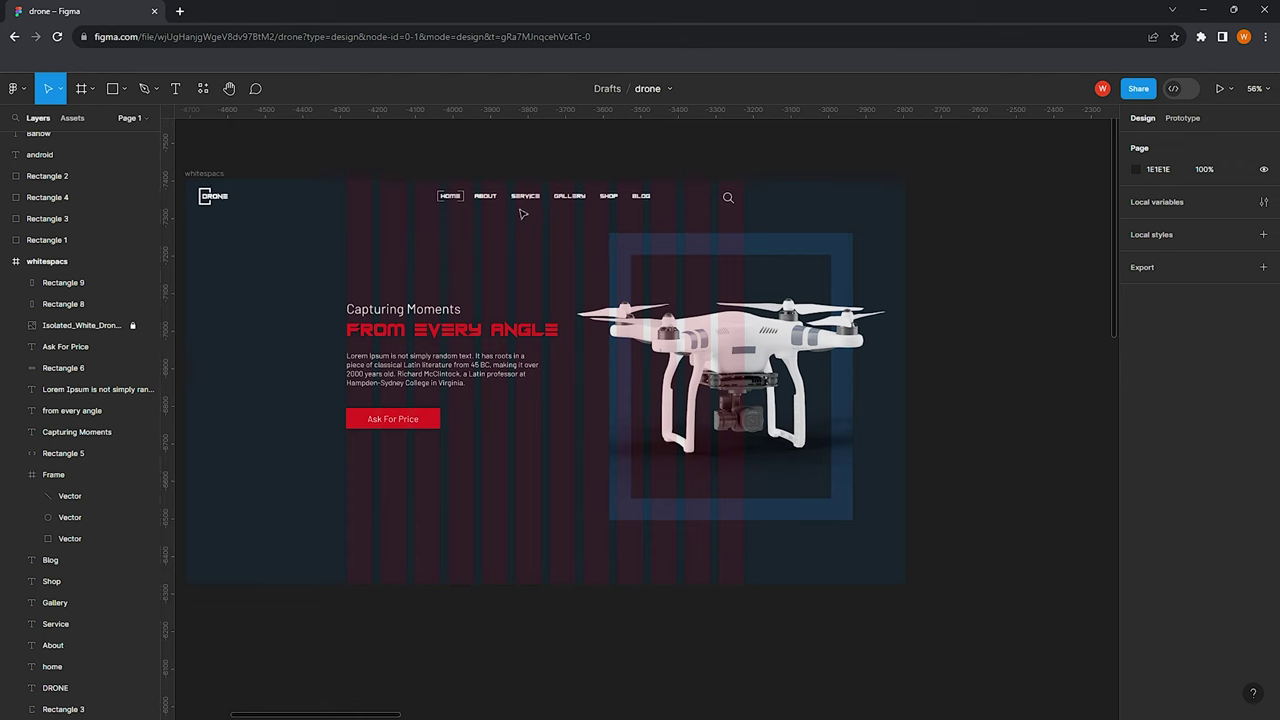
pyautogui.click(120, 88)
# Draw a large circle over the hero centre filled with dark 202A34
pyautogui.click(70, 166)
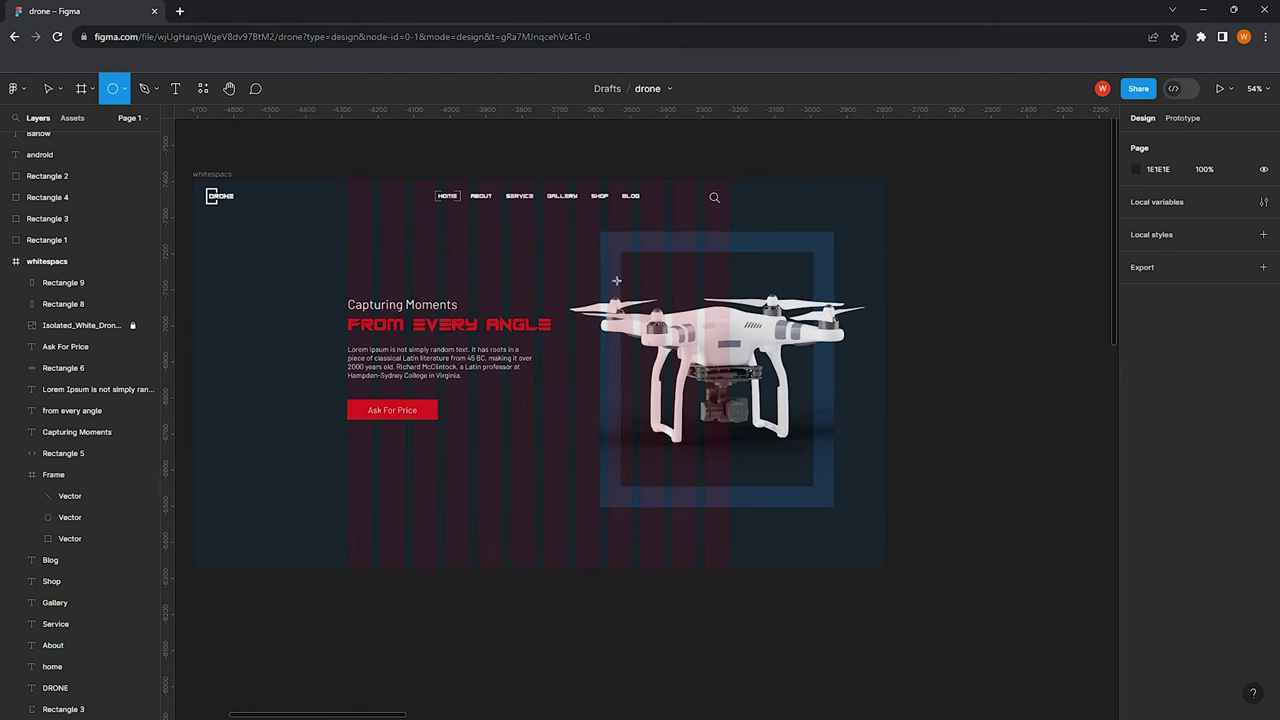
pyautogui.moveTo(438, 243); pyautogui.dragTo(688, 495)
pyautogui.moveTo(589, 407); pyautogui.dragTo(589, 411)
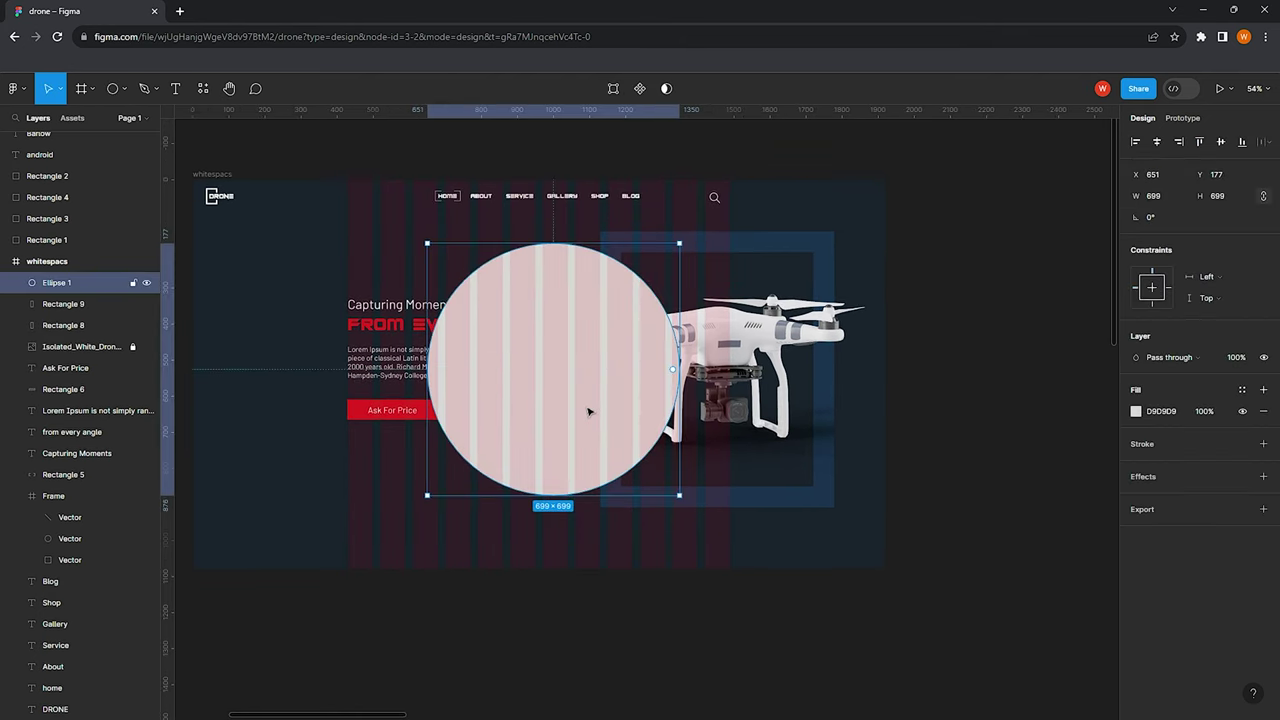
pyautogui.keyDown('ctrl'); pyautogui.scroll(-3, 620, 390); pyautogui.keyUp('ctrl')
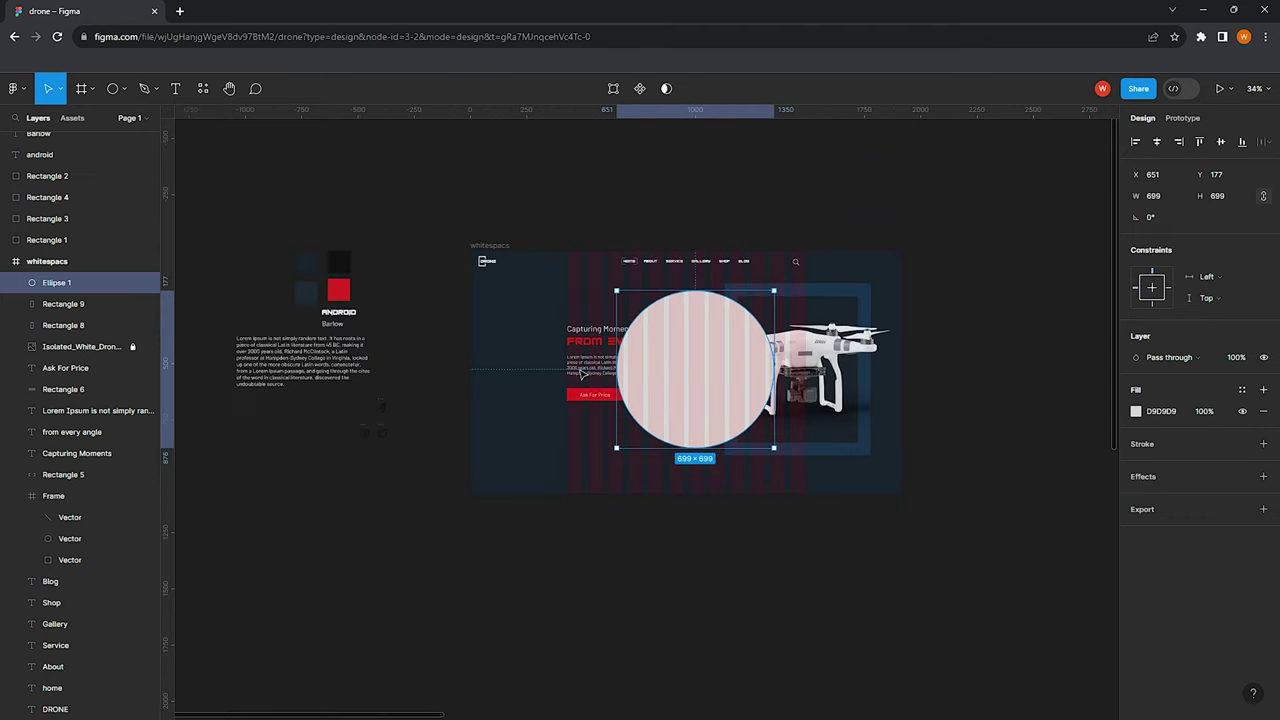
pyautogui.press('i')
pyautogui.click(715, 382)
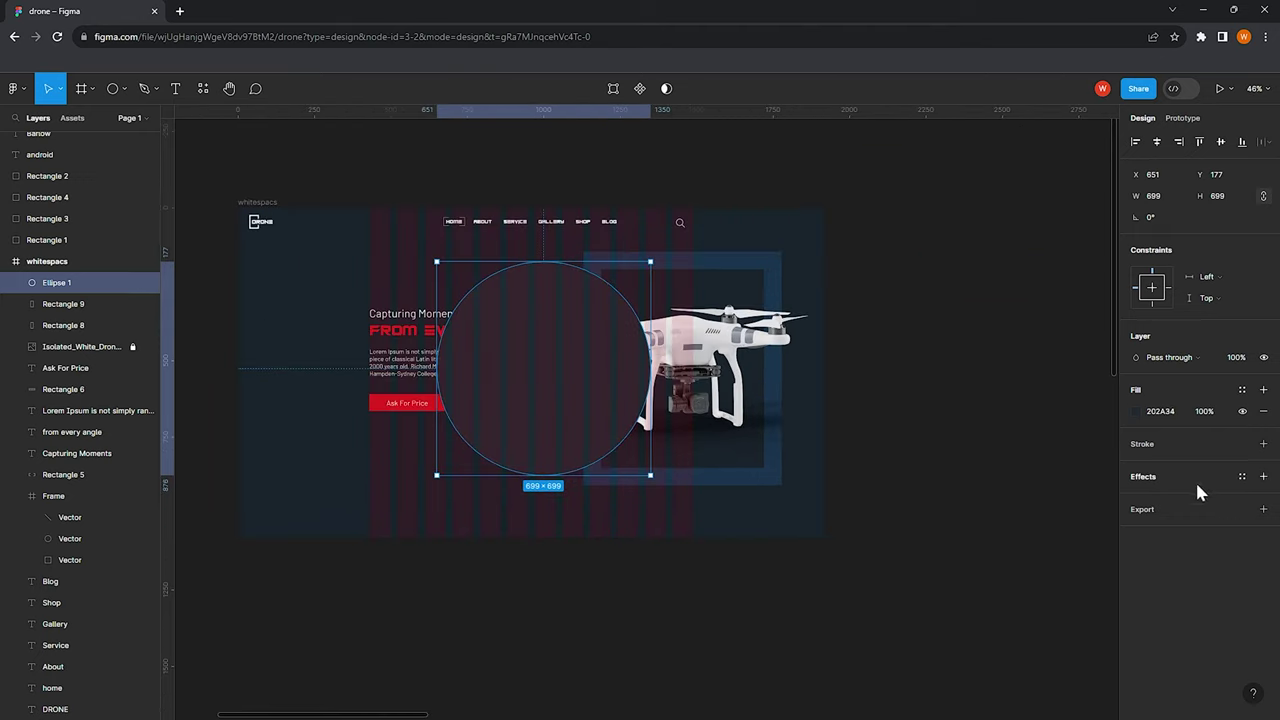
# Give the circle a layer blur raised to about 261
pyautogui.click(1263, 476)
pyautogui.click(1205, 498)
pyautogui.click(1213, 520)
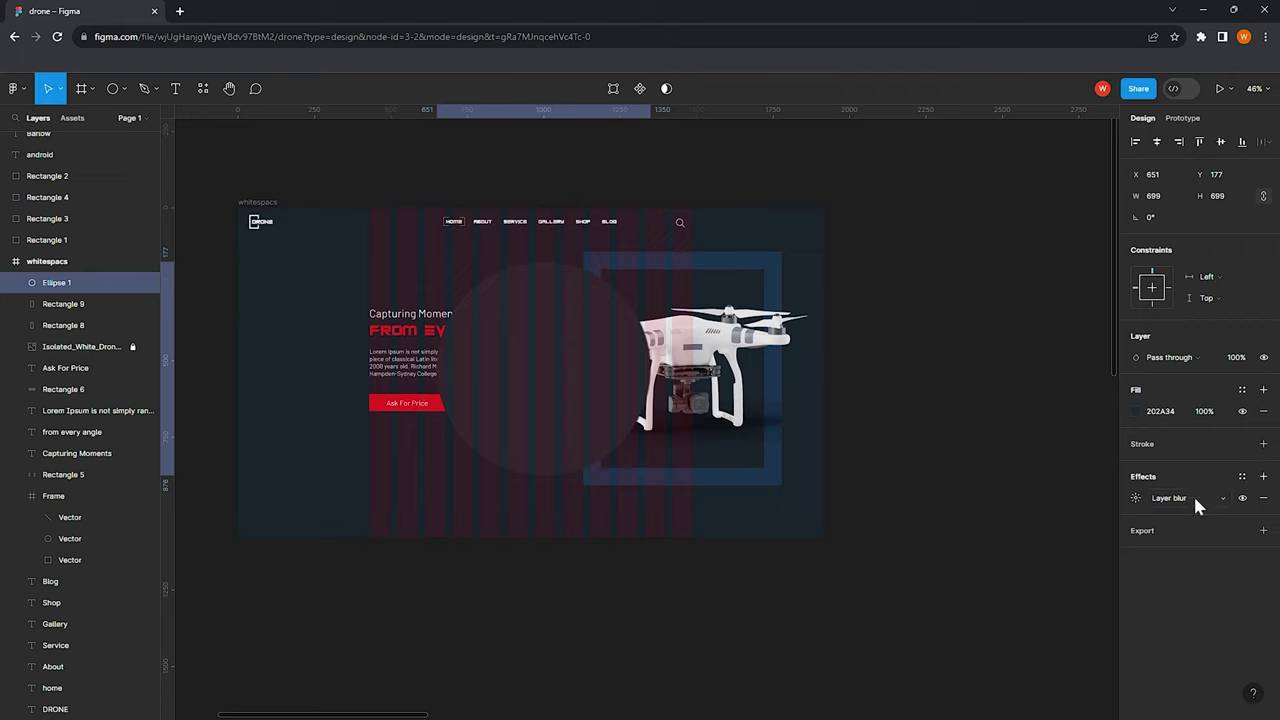
pyautogui.click(1135, 498)
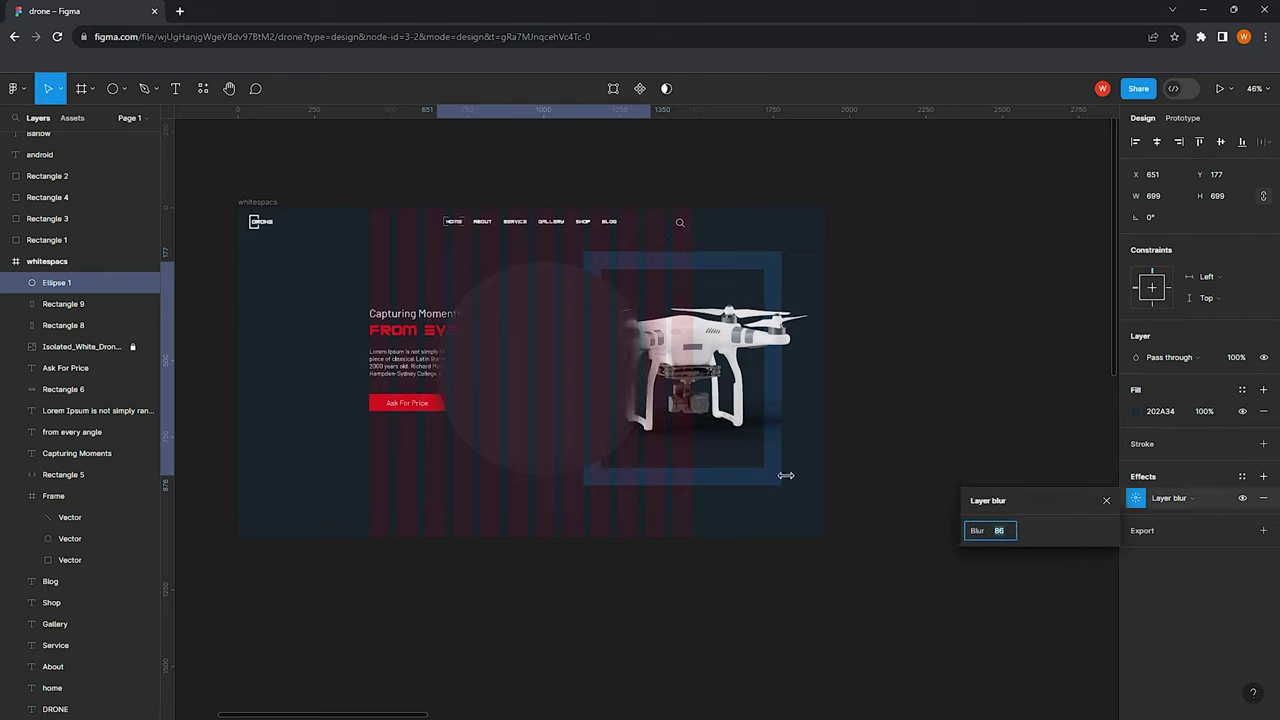
pyautogui.moveTo(786, 475); pyautogui.dragTo(700, 475)
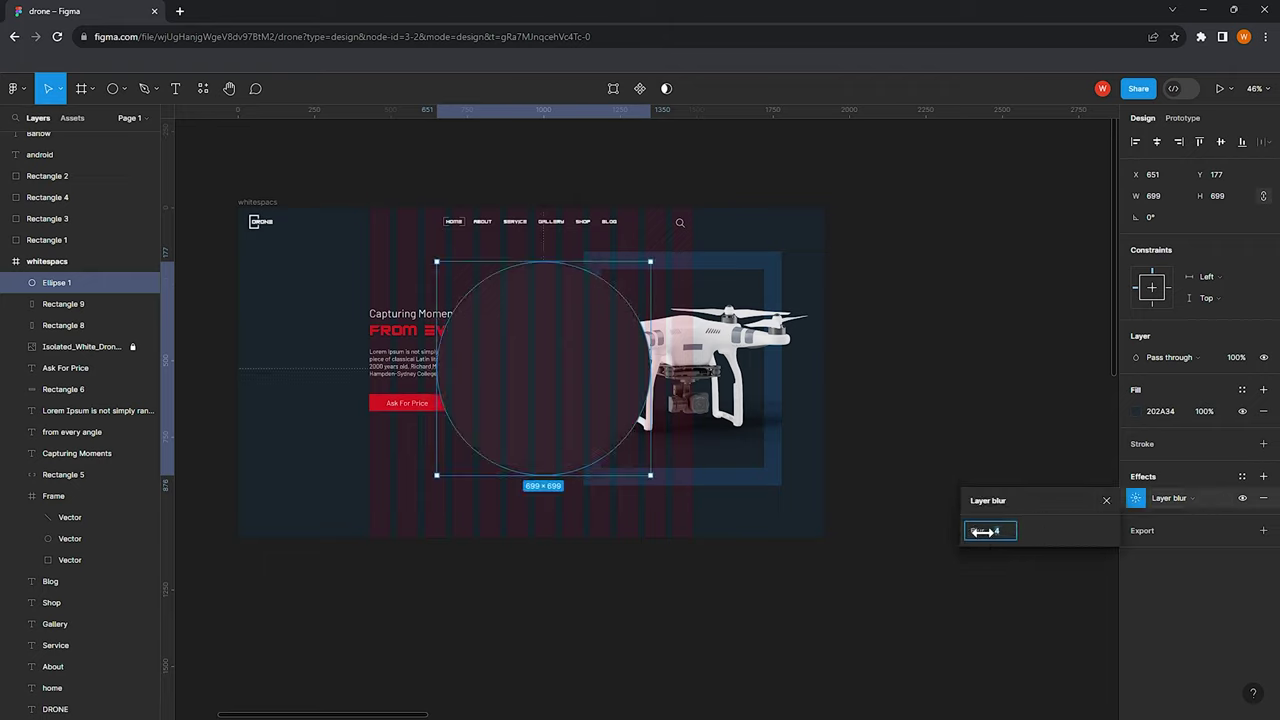
pyautogui.moveTo(983, 532); pyautogui.dragTo(630, 408)
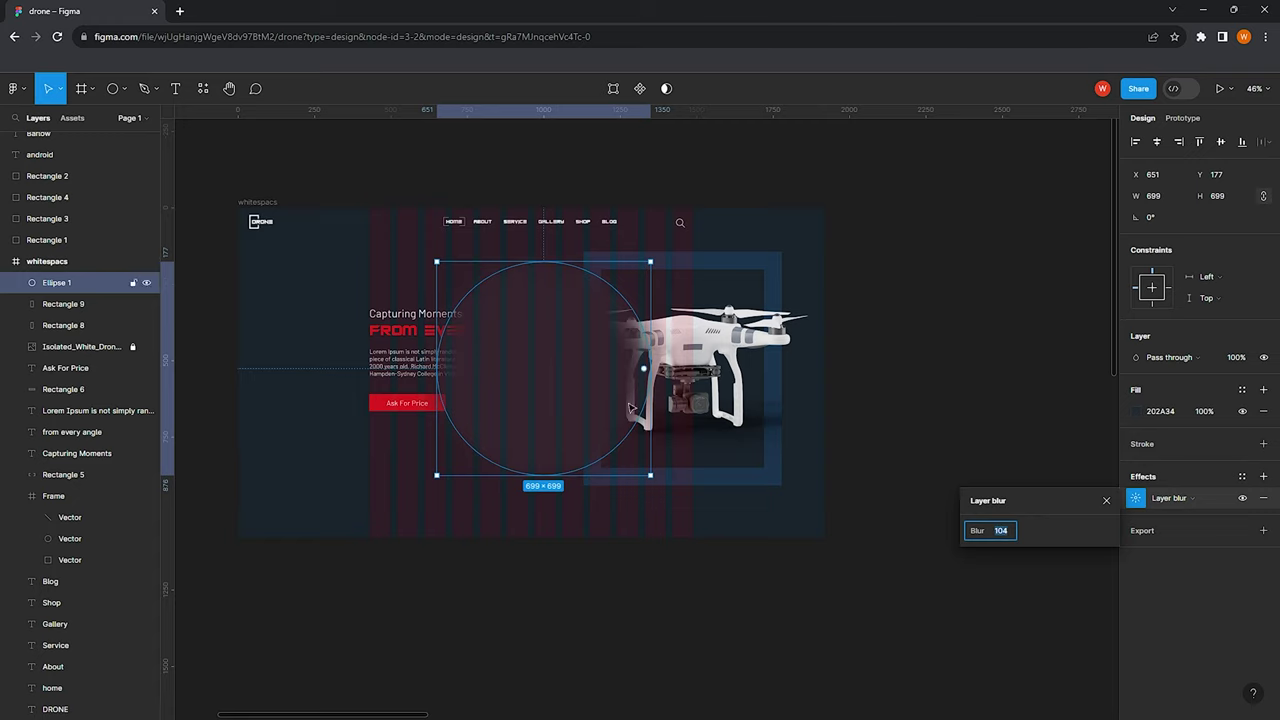
pyautogui.moveTo(977, 531); pyautogui.dragTo(225, 522)
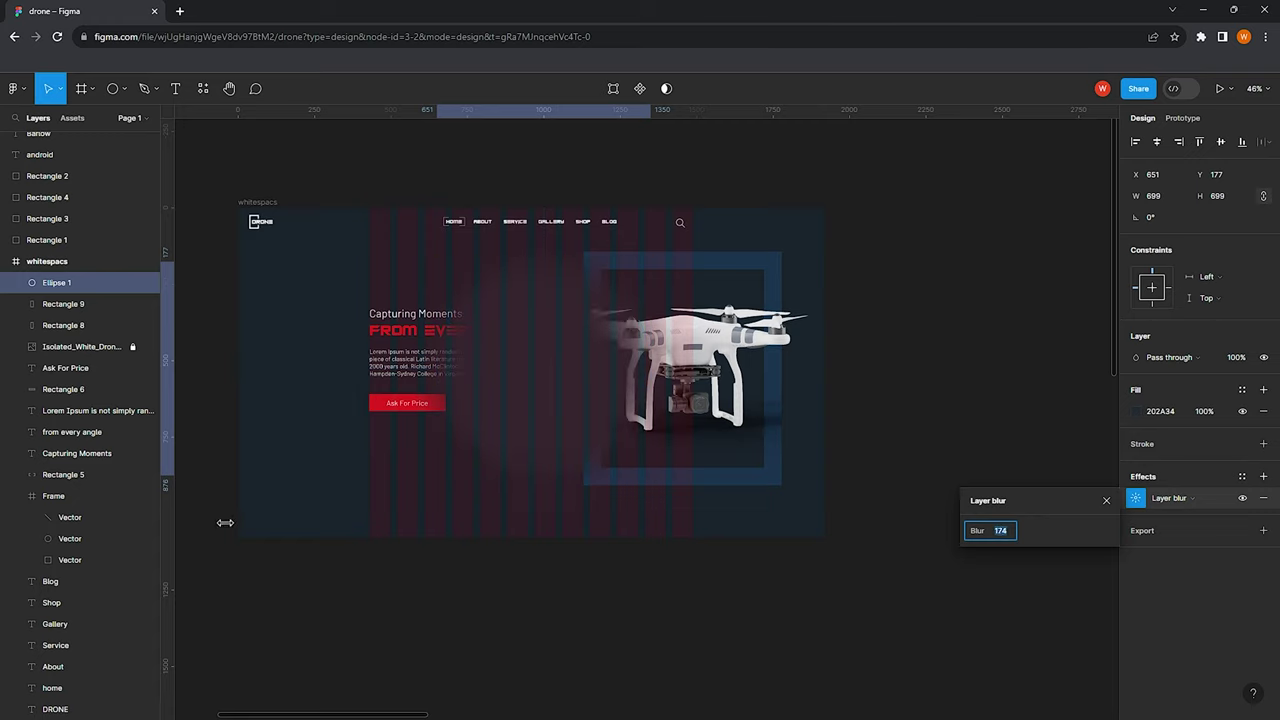
pyautogui.moveTo(977, 531); pyautogui.dragTo(31, 512)
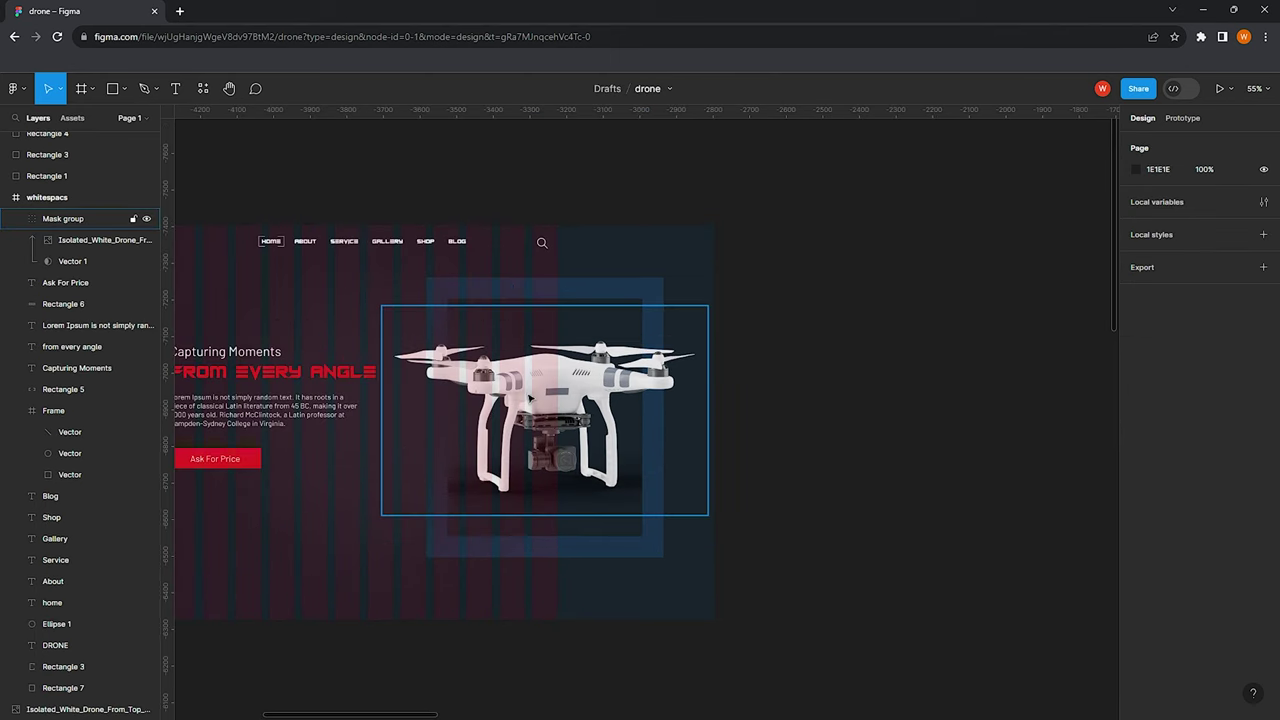
# Send the blurred circle behind the hero layers and enlarge it to 1078×1078
pyautogui.click(115, 228)
pyautogui.click(340, 483)
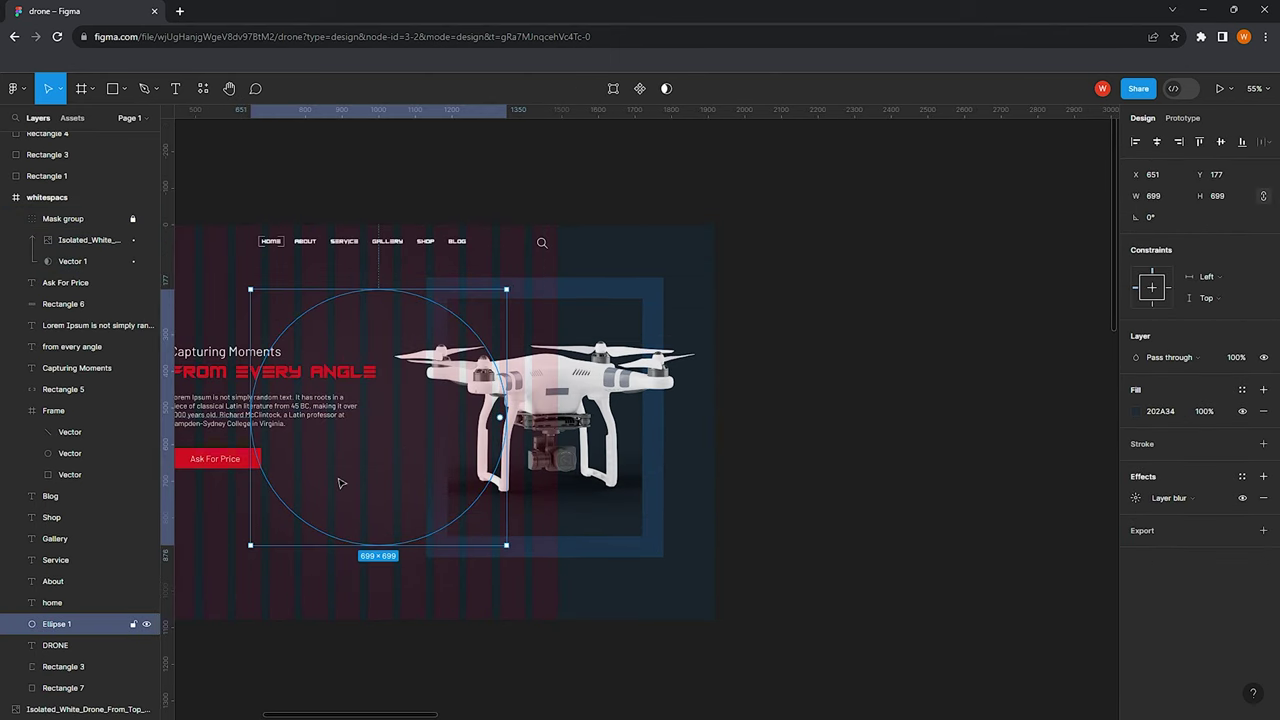
pyautogui.hotkey('ctrl', 'shift', '[')
pyautogui.scroll(-3, 340, 483)
pyautogui.hscroll(-2, 360, 445)
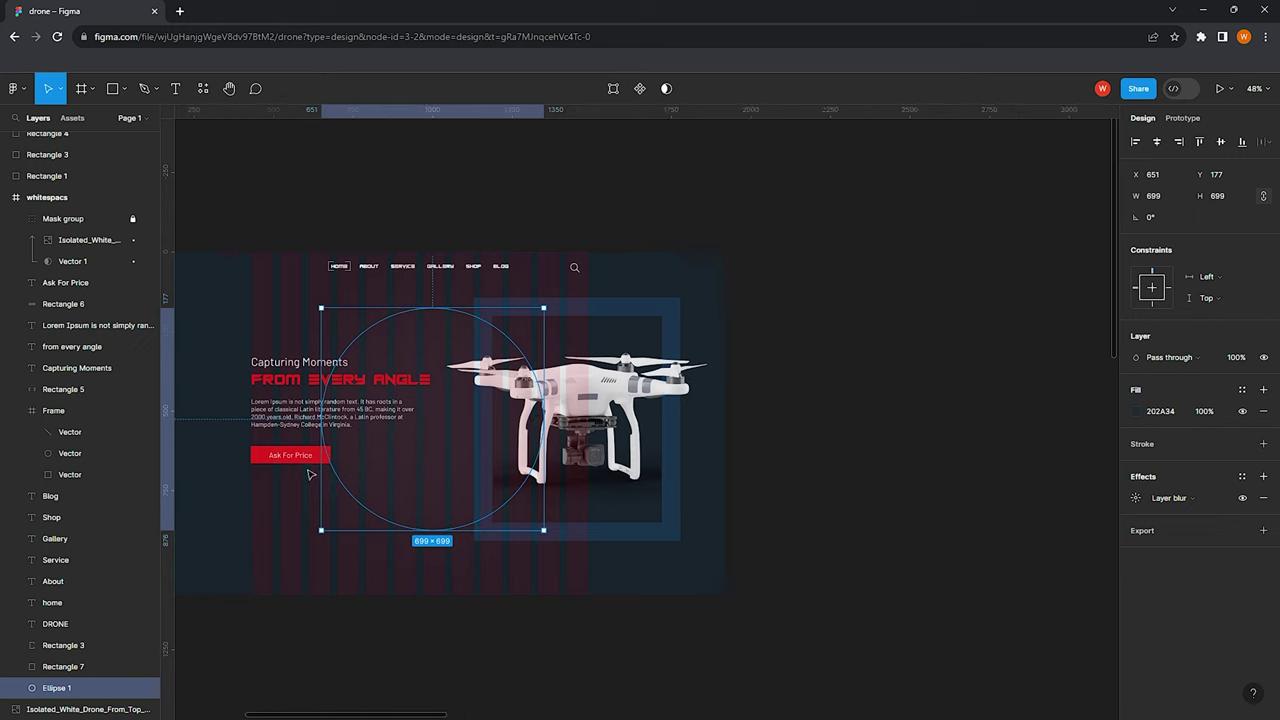
pyautogui.moveTo(323, 525); pyautogui.dragTo(265, 505)
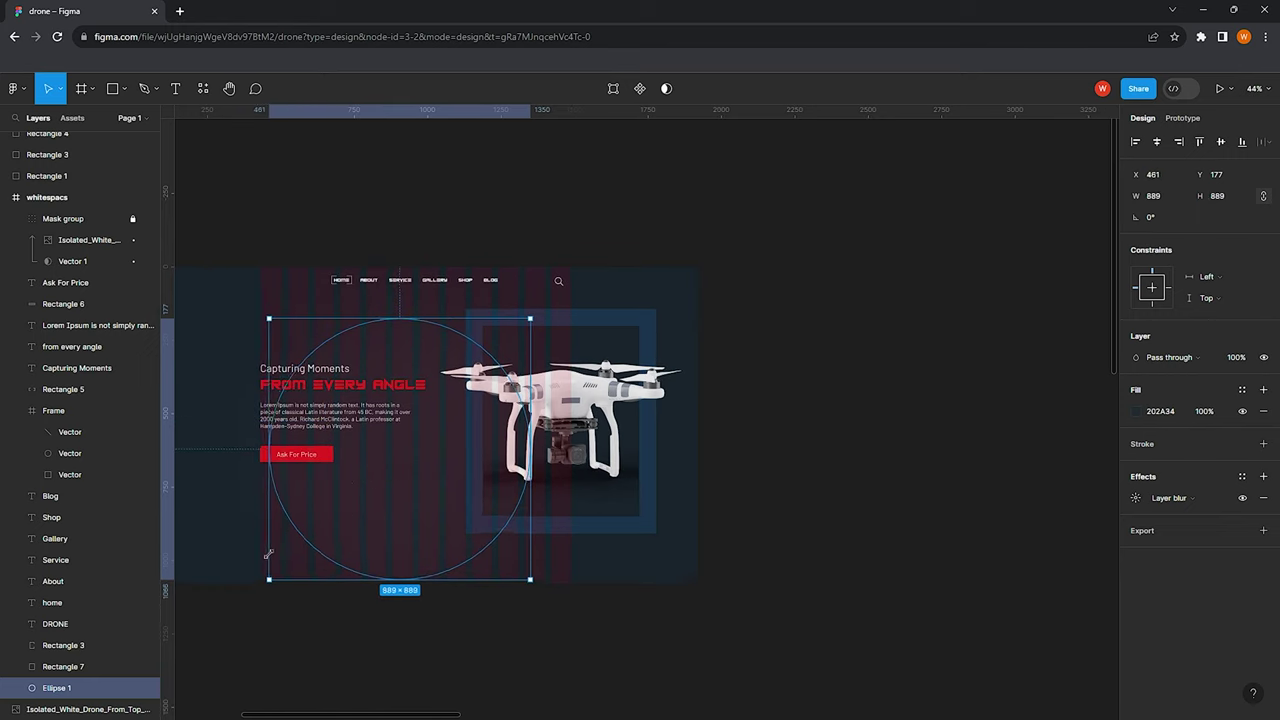
pyautogui.moveTo(530, 318); pyautogui.dragTo(582, 270)
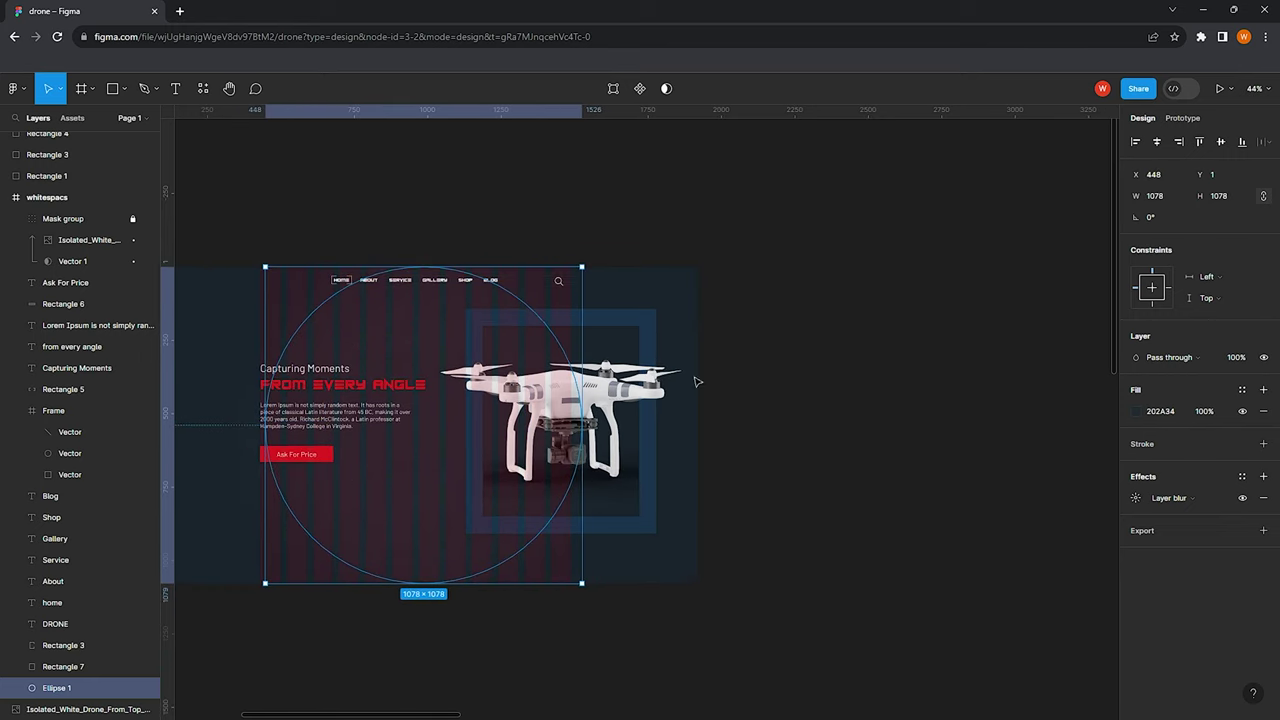
# Lower the circle's layer blur to about 180
pyautogui.hscroll(-2, 770, 382)
pyautogui.scroll(3, 780, 395)
pyautogui.scroll(-3, 795, 410)
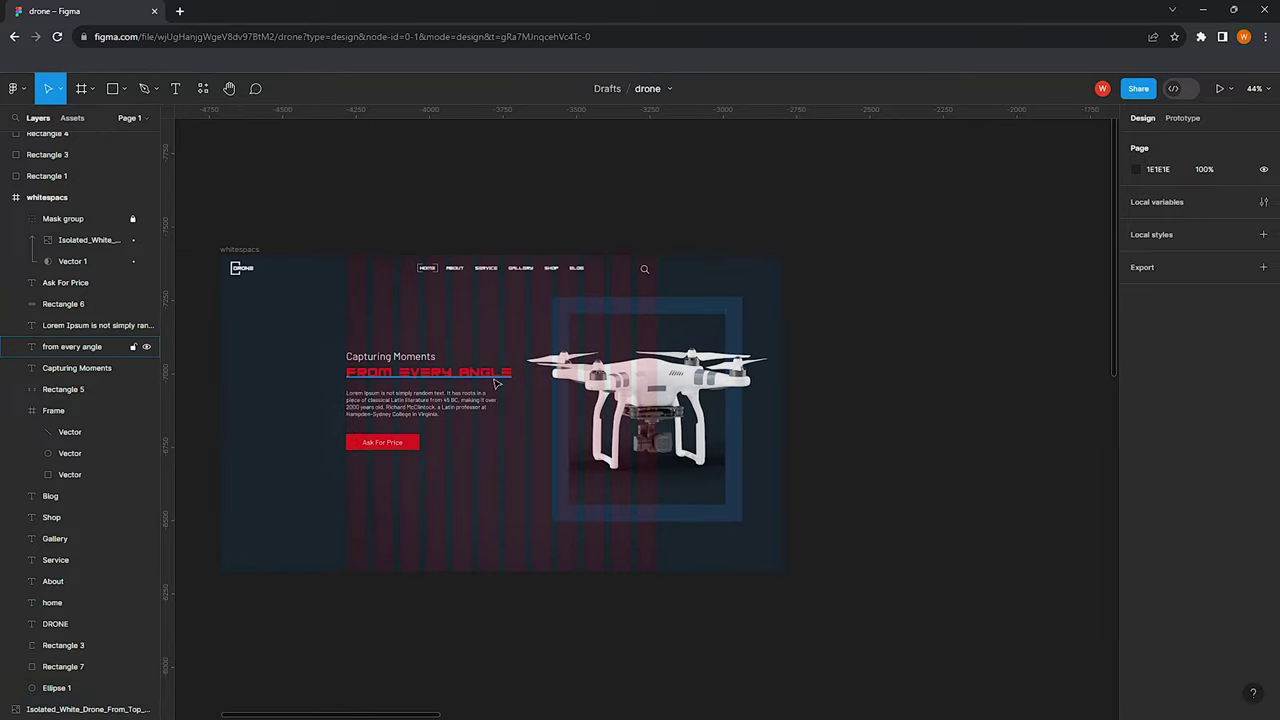
pyautogui.click(1136, 498)
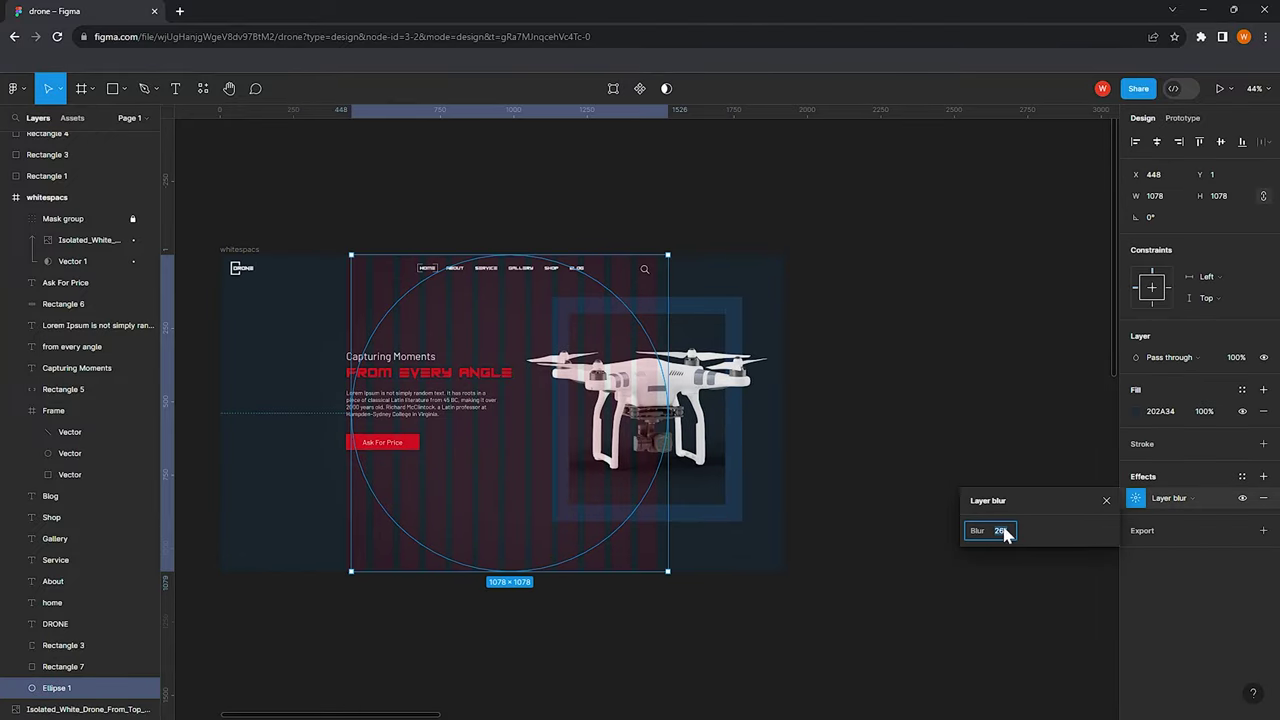
pyautogui.moveTo(980, 532); pyautogui.dragTo(821, 561)
pyautogui.moveTo(993, 543); pyautogui.dragTo(696, 587)
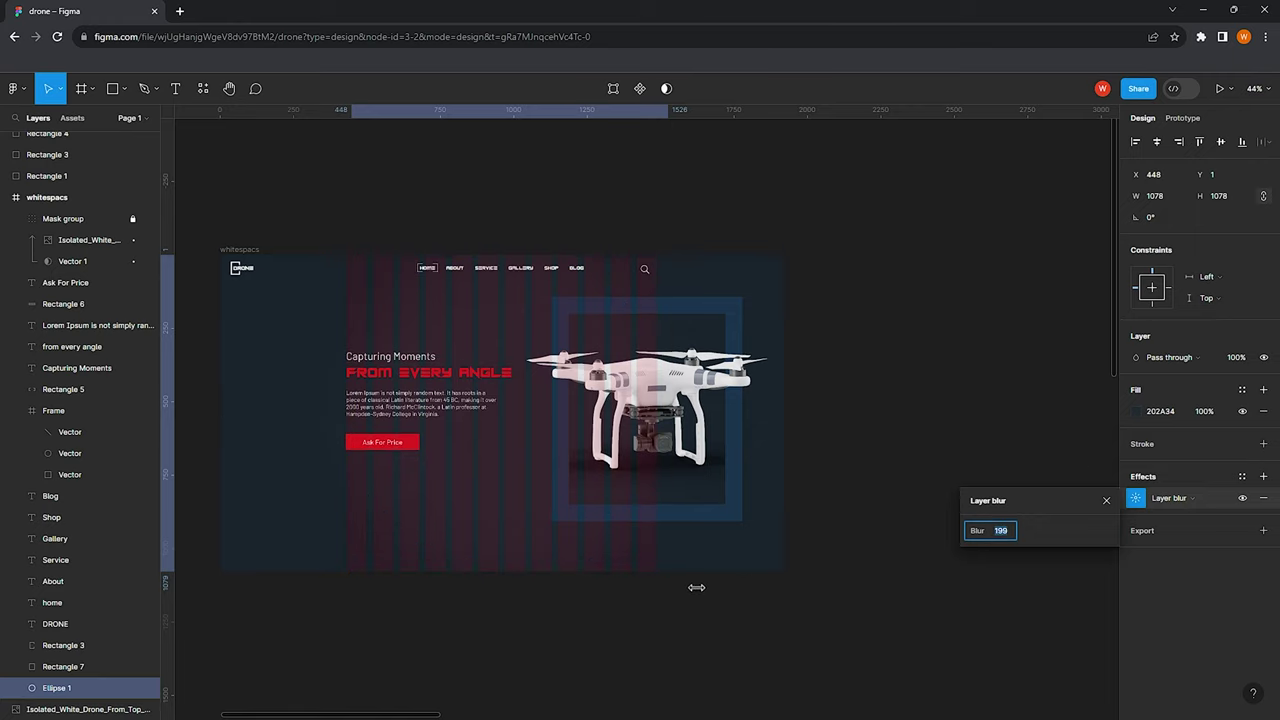
pyautogui.moveTo(595, 608); pyautogui.dragTo(595, 608)
pyautogui.moveTo(978, 528); pyautogui.dragTo(890, 545)
pyautogui.moveTo(816, 562); pyautogui.dragTo(804, 475)
# Set the whitespacs hero frame height to 1080
pyautogui.scroll(3, 560, 407)
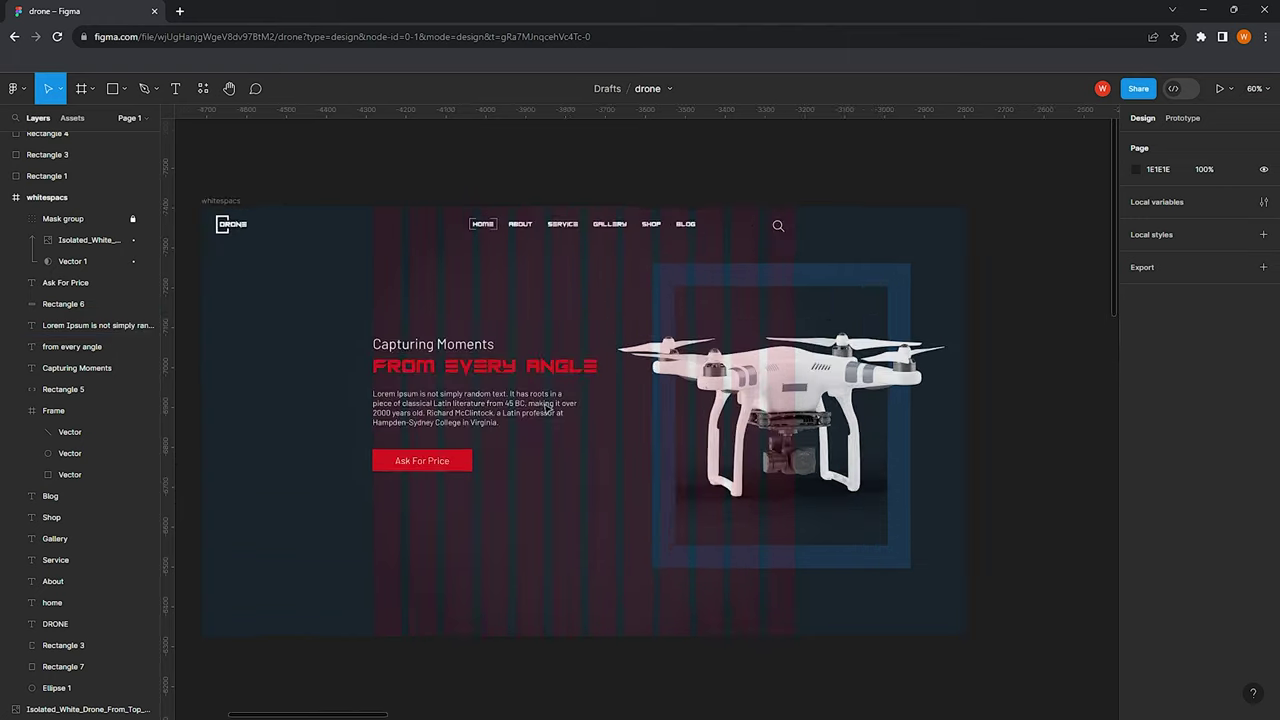
pyautogui.click(47, 197)
pyautogui.scroll(-3, 577, 271)
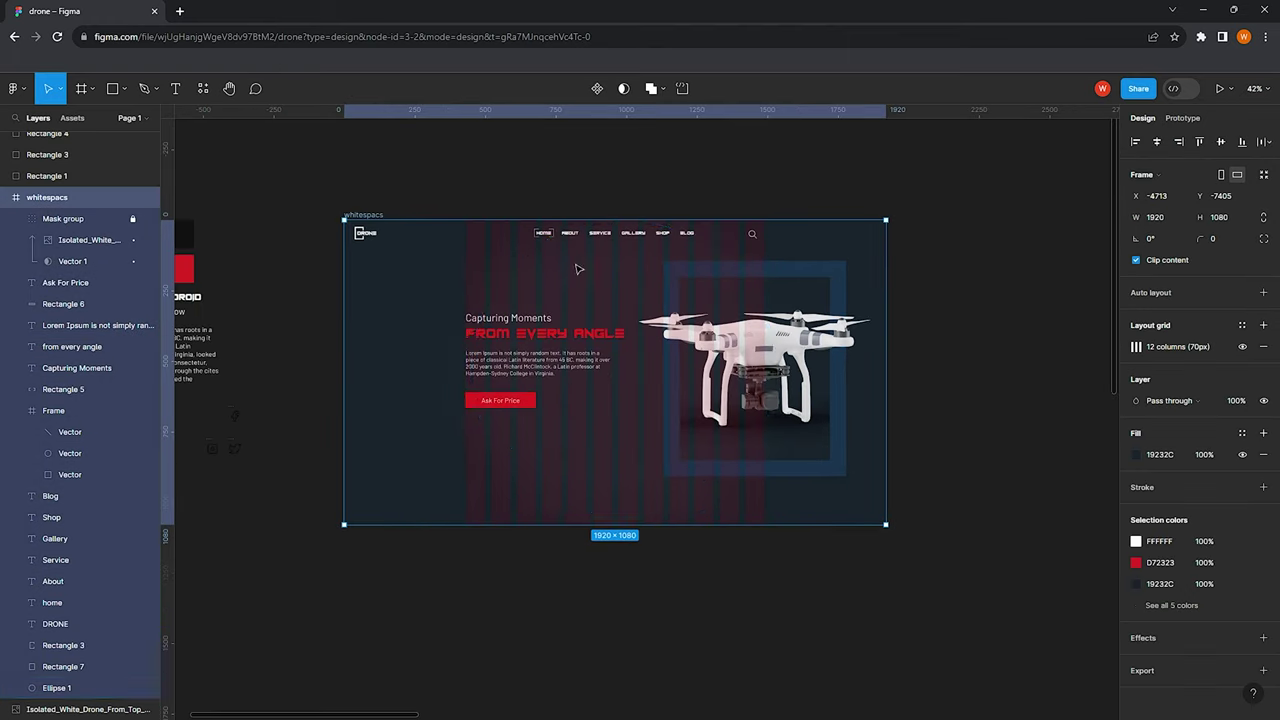
pyautogui.scroll(-1, 560, 335)
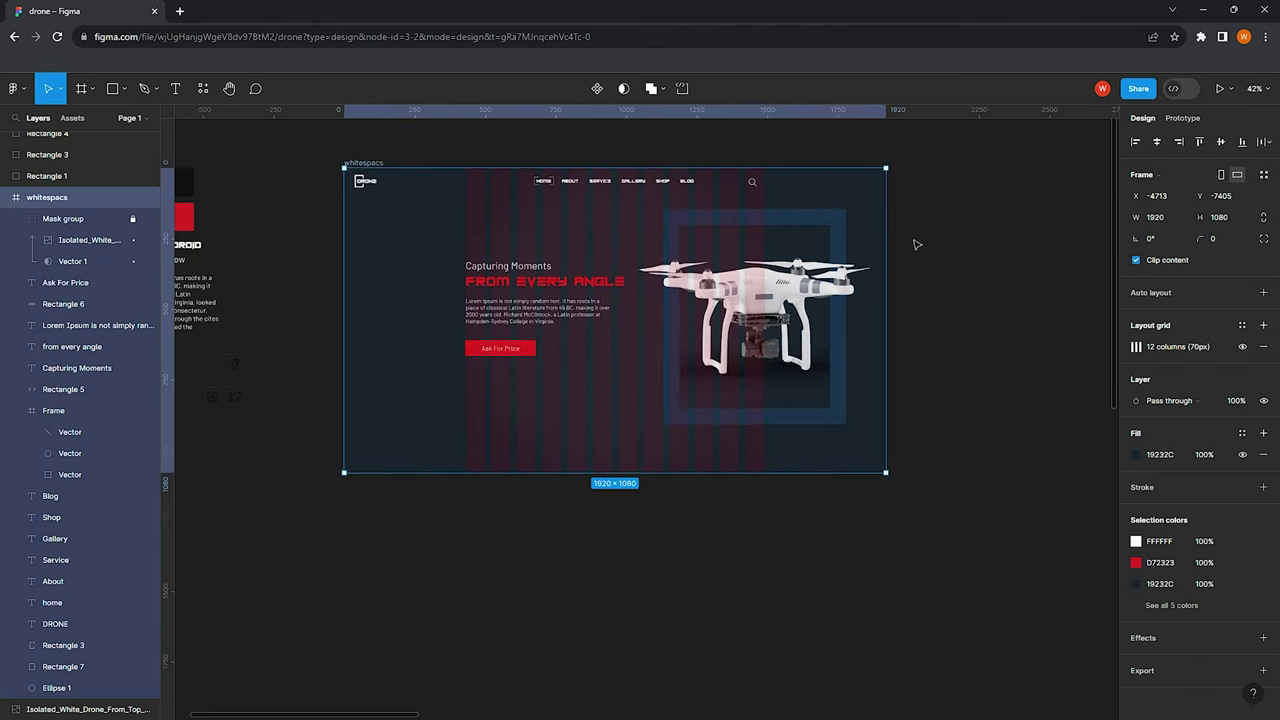
pyautogui.click(1238, 221)
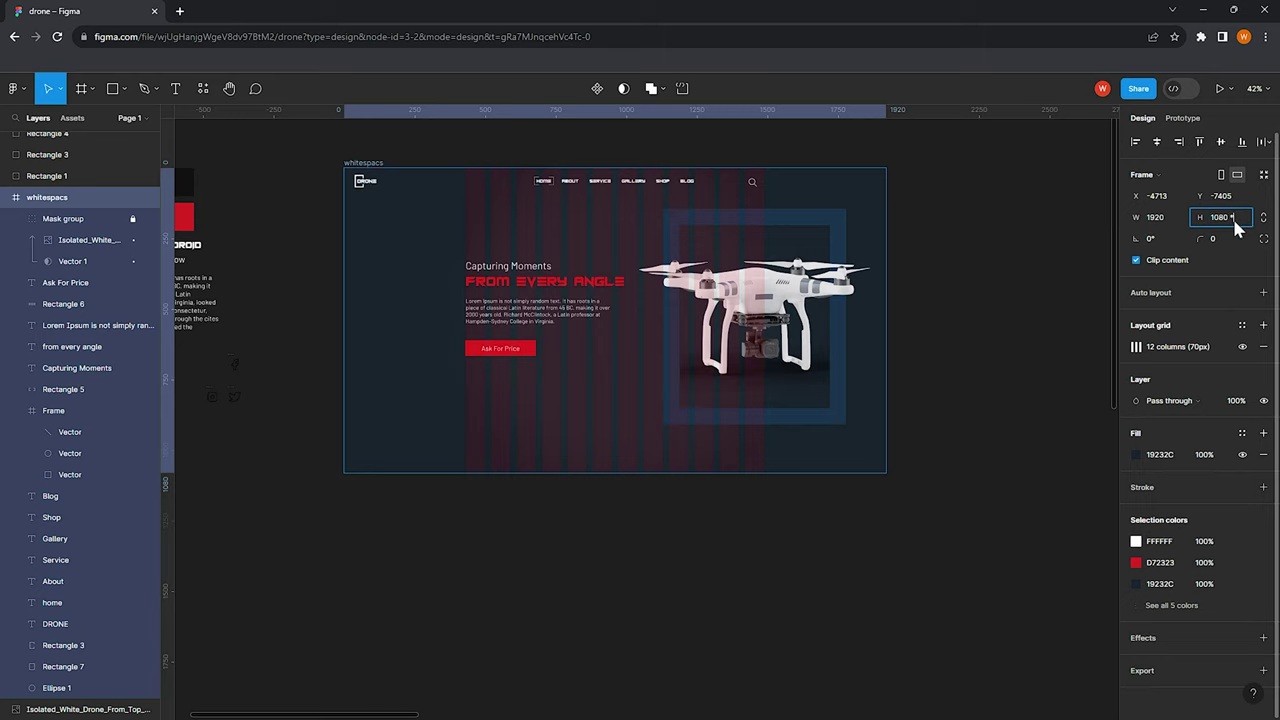
pyautogui.press('Return')
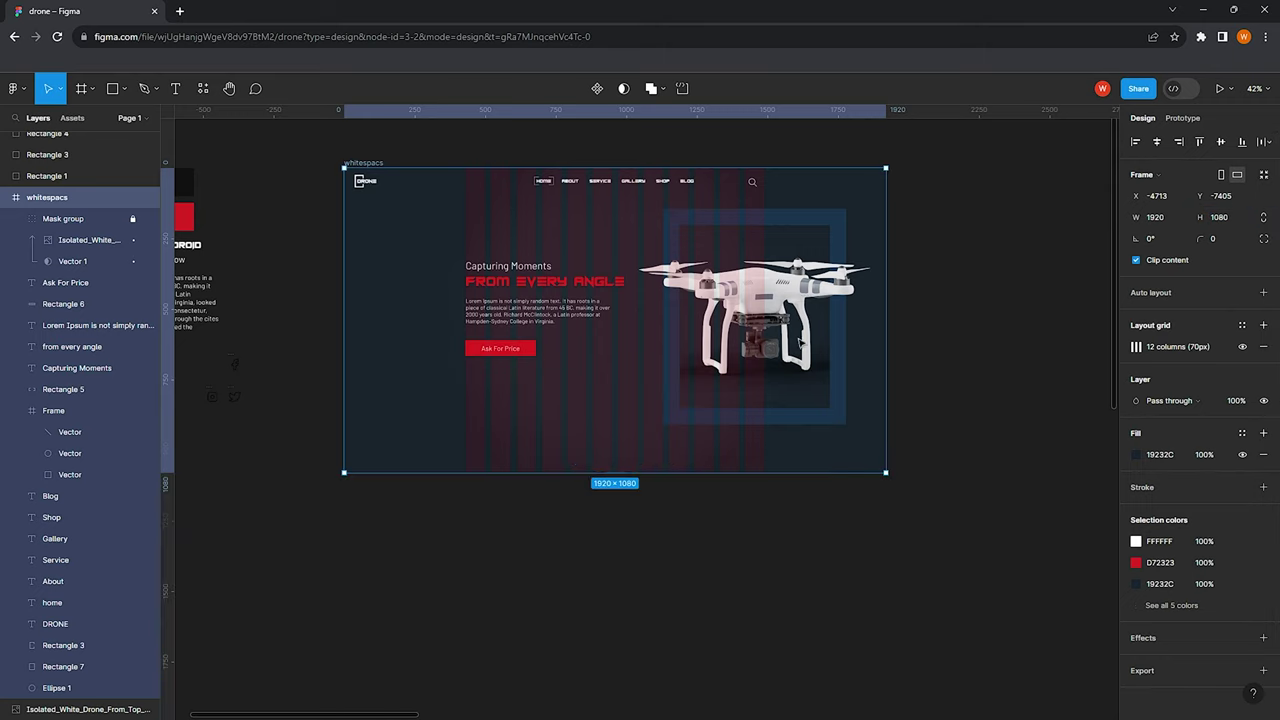
pyautogui.click(470, 540)
# Draw a 70×2 bar below the hero and duplicate it into three bars spaced 20 apart
pyautogui.scroll(5, 600, 430)
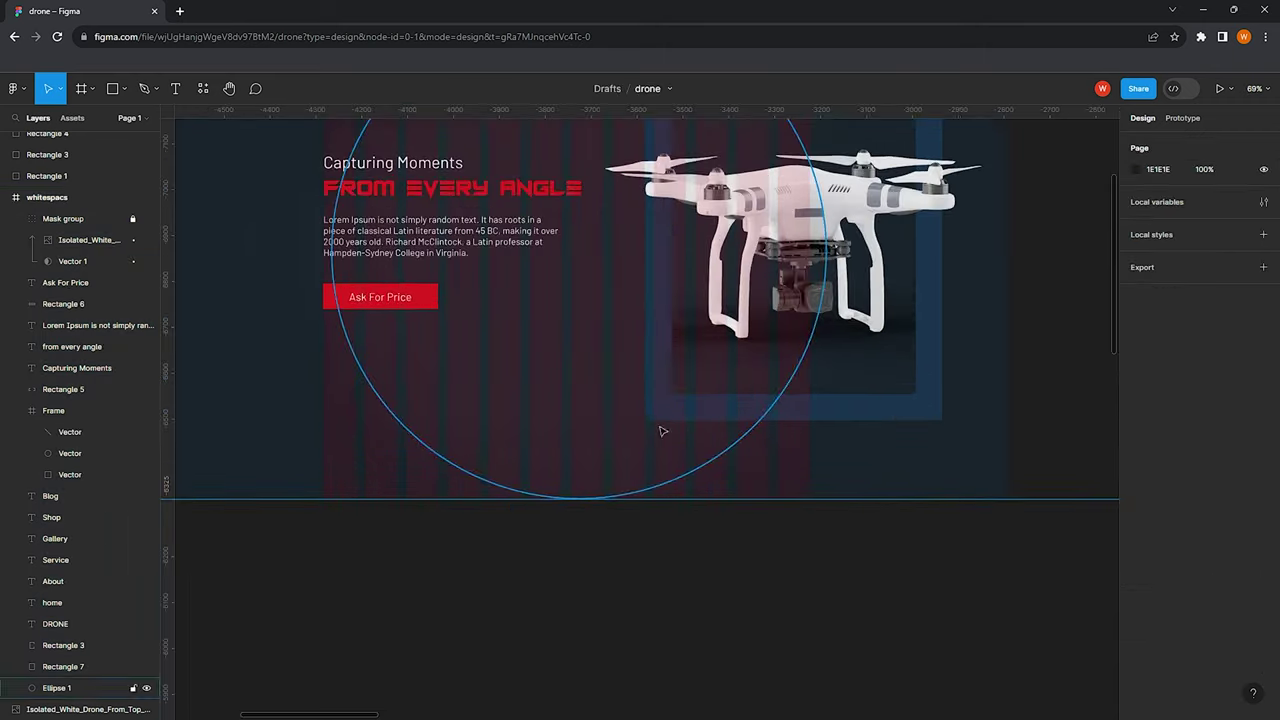
pyautogui.click(123, 88)
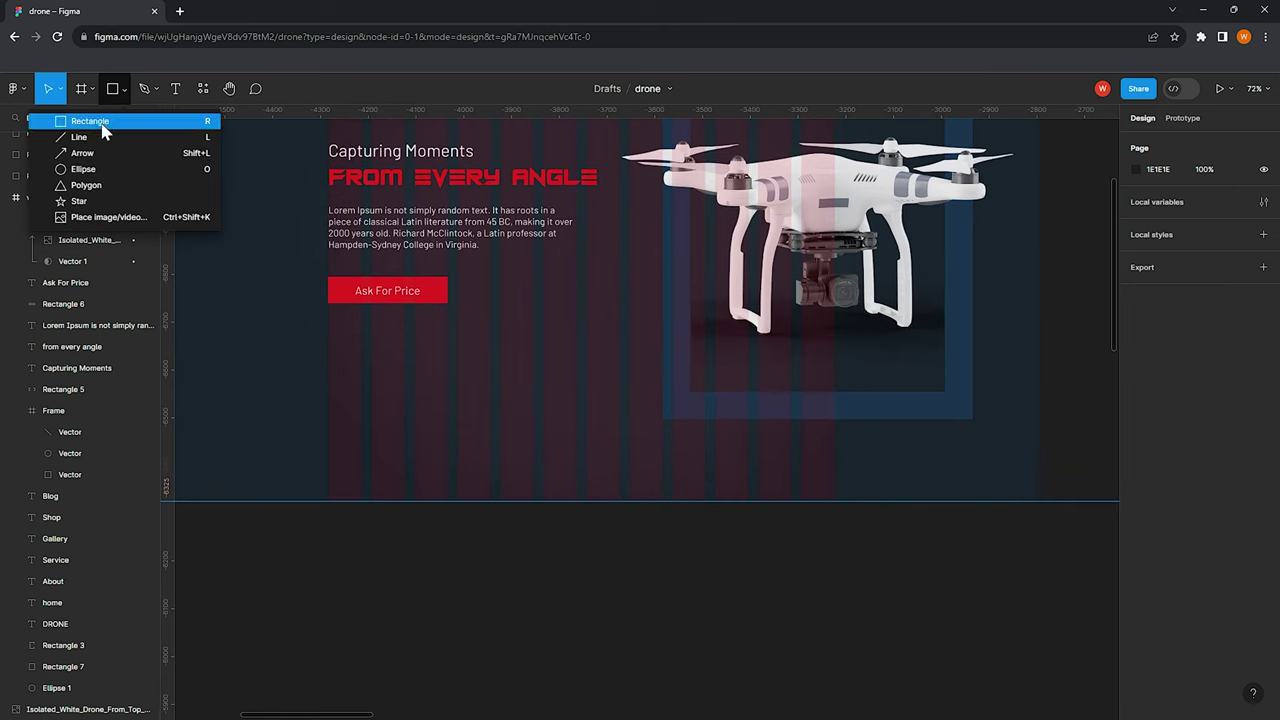
pyautogui.click(70, 120)
pyautogui.scroll(1, 430, 452)
pyautogui.scroll(2, 430, 452)
pyautogui.scroll(2, 443, 449)
pyautogui.moveTo(438, 442)
pyautogui.mouseDown()
pyautogui.moveTo(736, 437)
pyautogui.moveTo(723, 443)
pyautogui.mouseUp()
pyautogui.scroll(5, 482, 445)
pyautogui.scroll(-2, 597, 437)
pyautogui.click(628, 448)
pyautogui.scroll(-2, 640, 443)
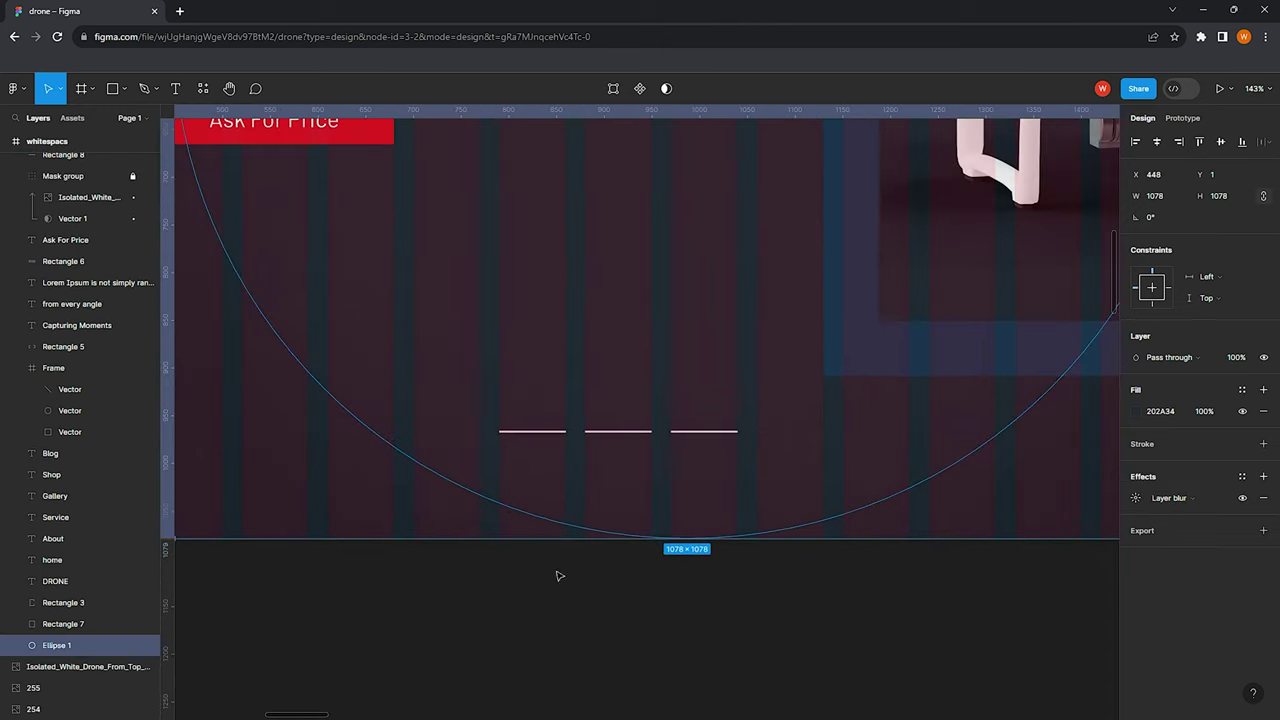
pyautogui.scroll(3, 620, 445)
# Fill all three bars with a colour sampled from the dark canvas background
pyautogui.click(500, 418)
pyautogui.keyDown('shift'); pyautogui.click(610, 418); pyautogui.keyUp('shift')
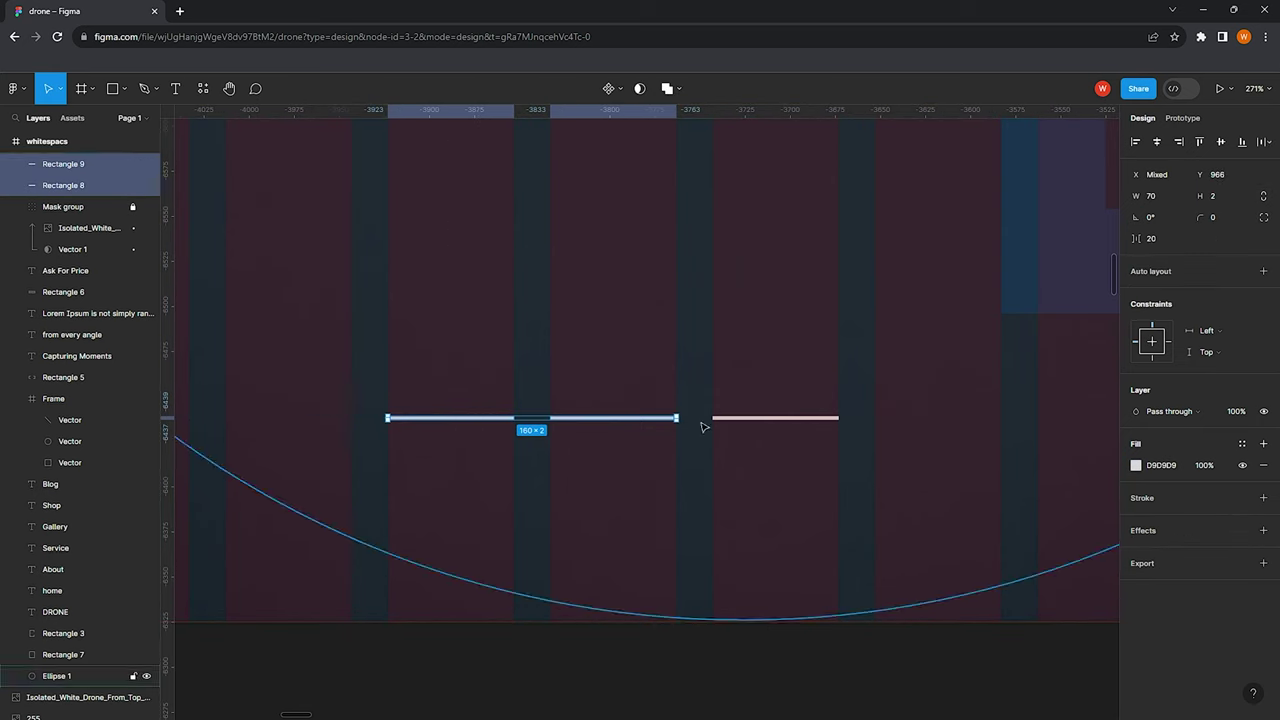
pyautogui.keyDown('shift'); pyautogui.click(726, 418); pyautogui.keyUp('shift')
pyautogui.scroll(-3, 740, 380)
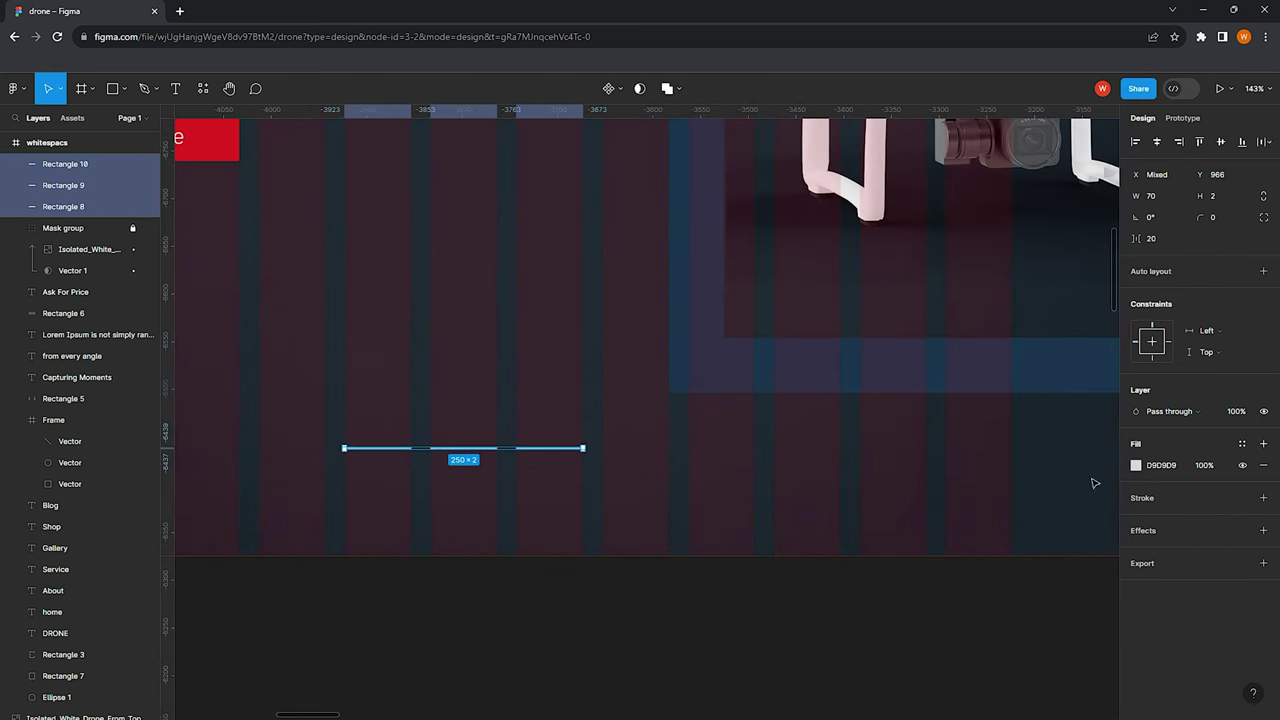
pyautogui.click(1135, 465)
pyautogui.click(981, 565)
pyautogui.click(543, 549)
pyautogui.press('Escape')
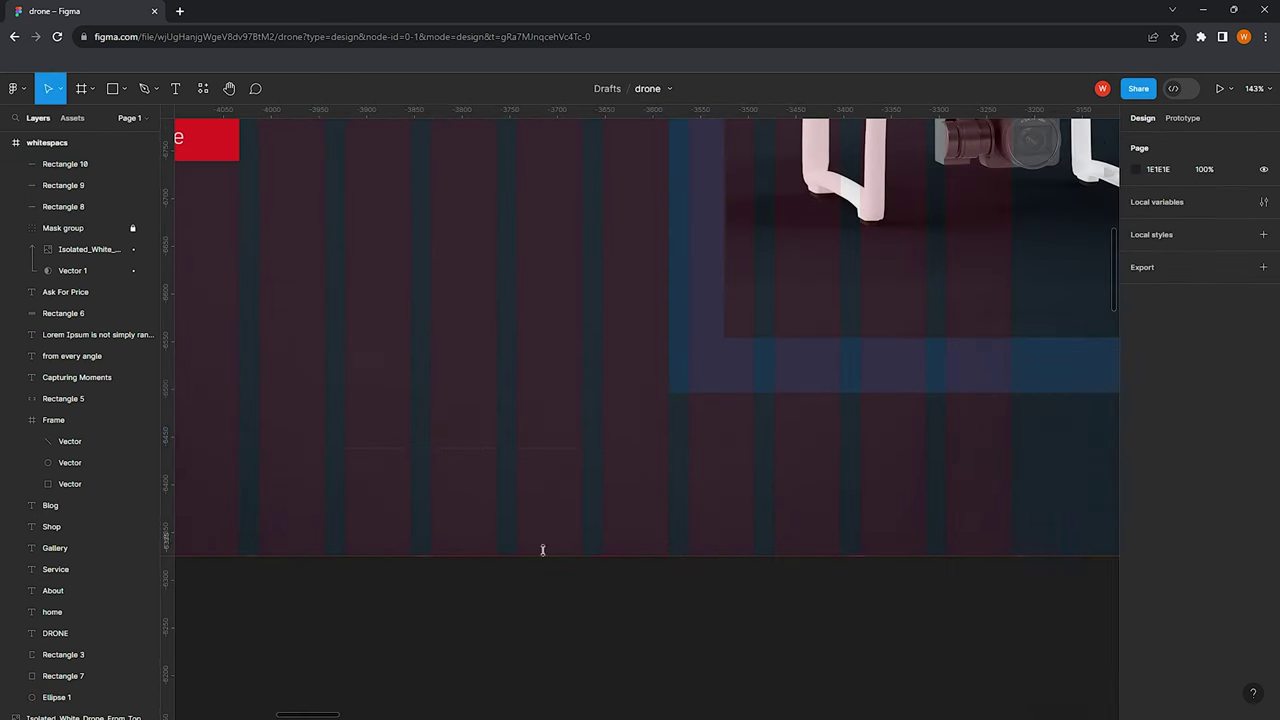
# Round the three bars to corner radius 12 and lighten their fill to pale blue 9EC9F4
pyautogui.scroll(3, 580, 500)
pyautogui.scroll(5, 510, 470)
pyautogui.click(496, 468)
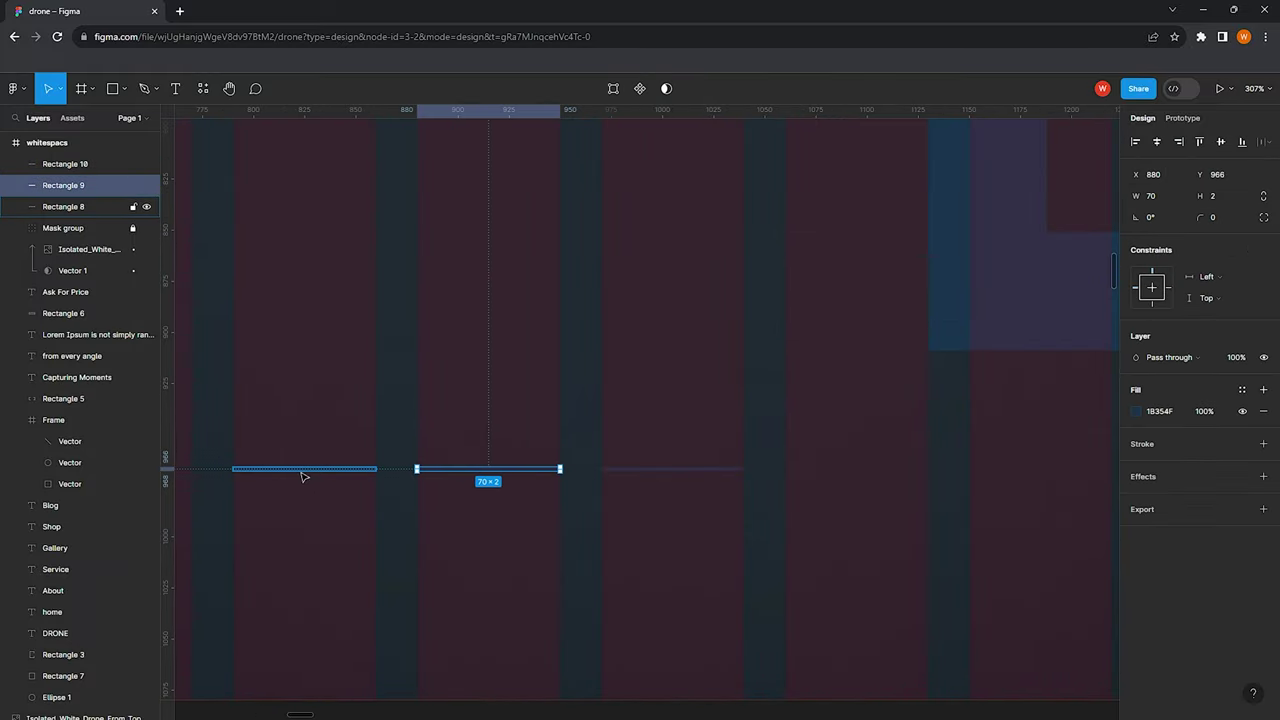
pyautogui.keyDown('shift'); pyautogui.click(303, 472); pyautogui.keyUp('shift')
pyautogui.keyDown('shift'); pyautogui.click(651, 470); pyautogui.keyUp('shift')
pyautogui.moveTo(1203, 217); pyautogui.dragTo(75, 200)
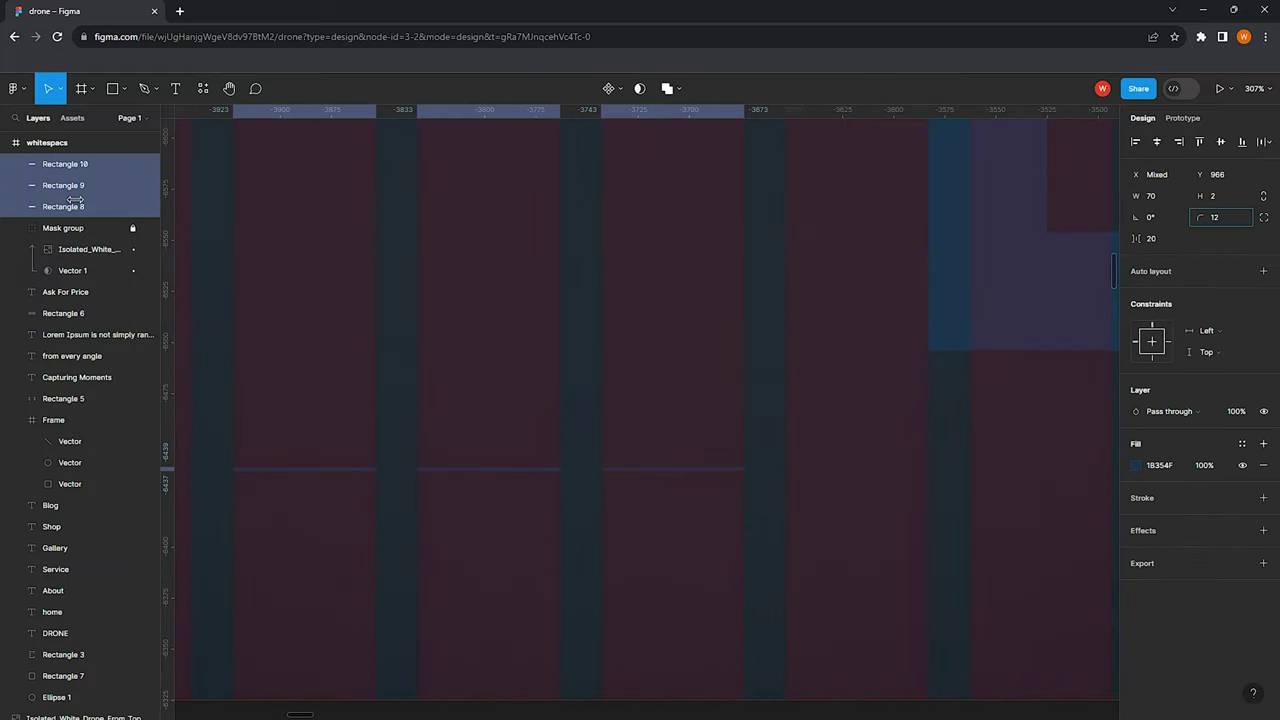
pyautogui.click(1136, 465)
pyautogui.moveTo(983, 384); pyautogui.dragTo(1006, 397)
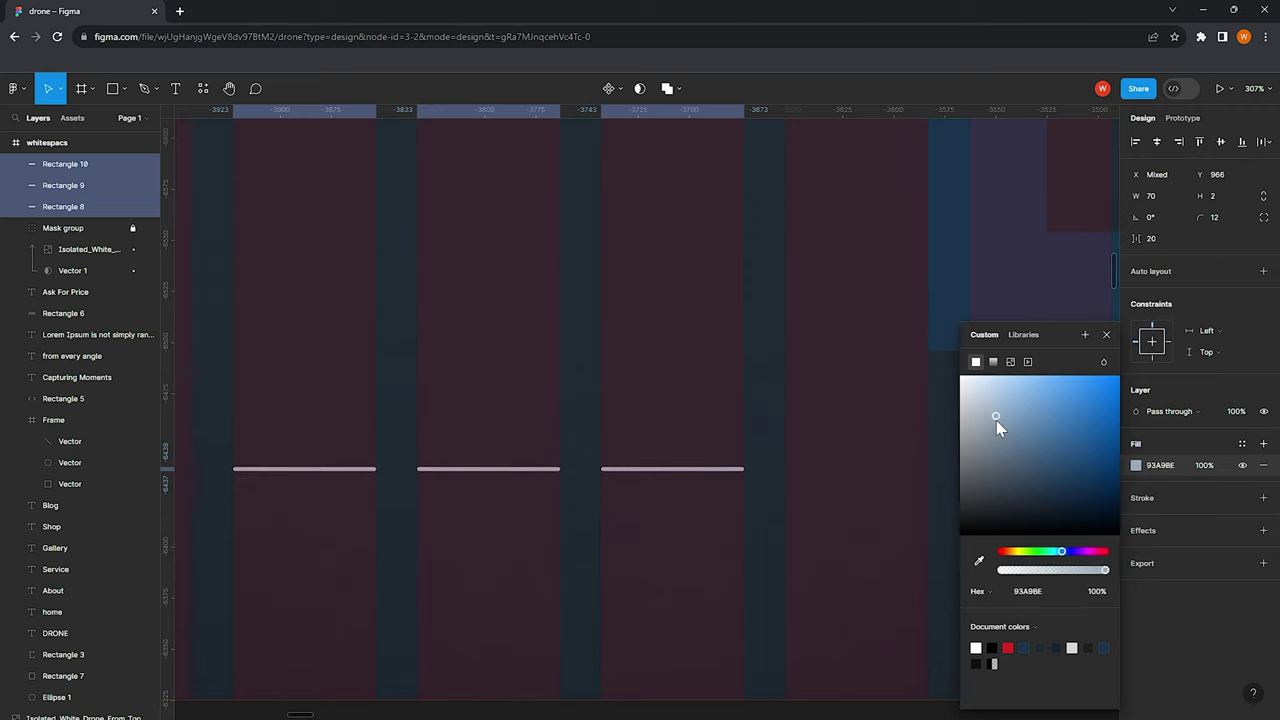
pyautogui.scroll(-10, 549, 362)
pyautogui.press('Escape')
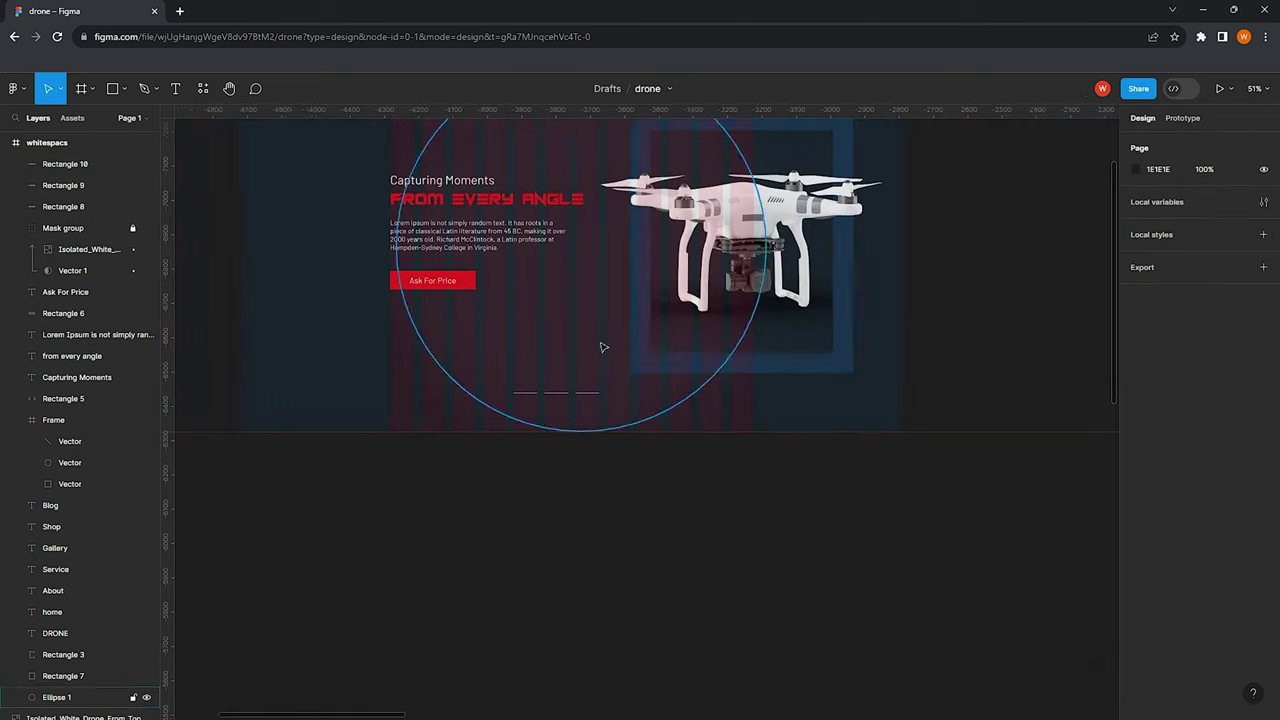
# Group the three dash bars into Group 1
pyautogui.scroll(5, 549, 400)
pyautogui.click(320, 467)
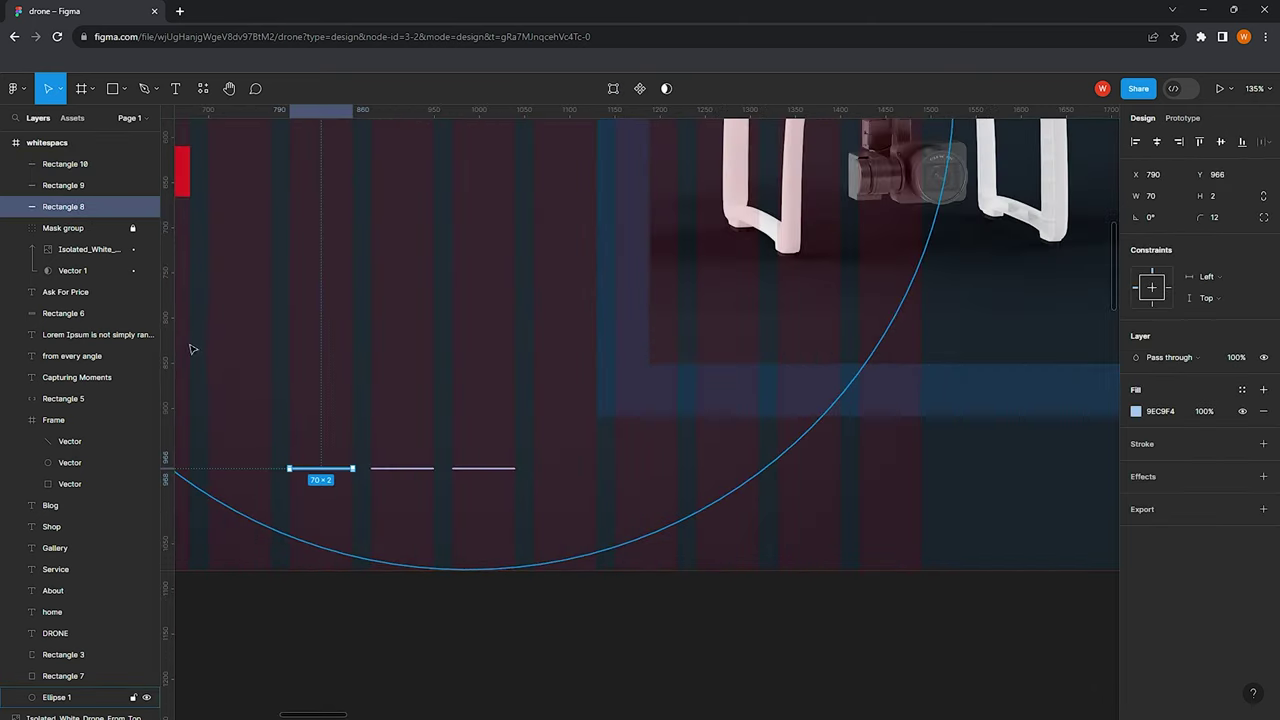
pyautogui.press('Escape')
pyautogui.click(64, 164)
pyautogui.keyDown('shift'); pyautogui.click(63, 206); pyautogui.keyUp('shift')
pyautogui.hotkey('ctrl', 'g')
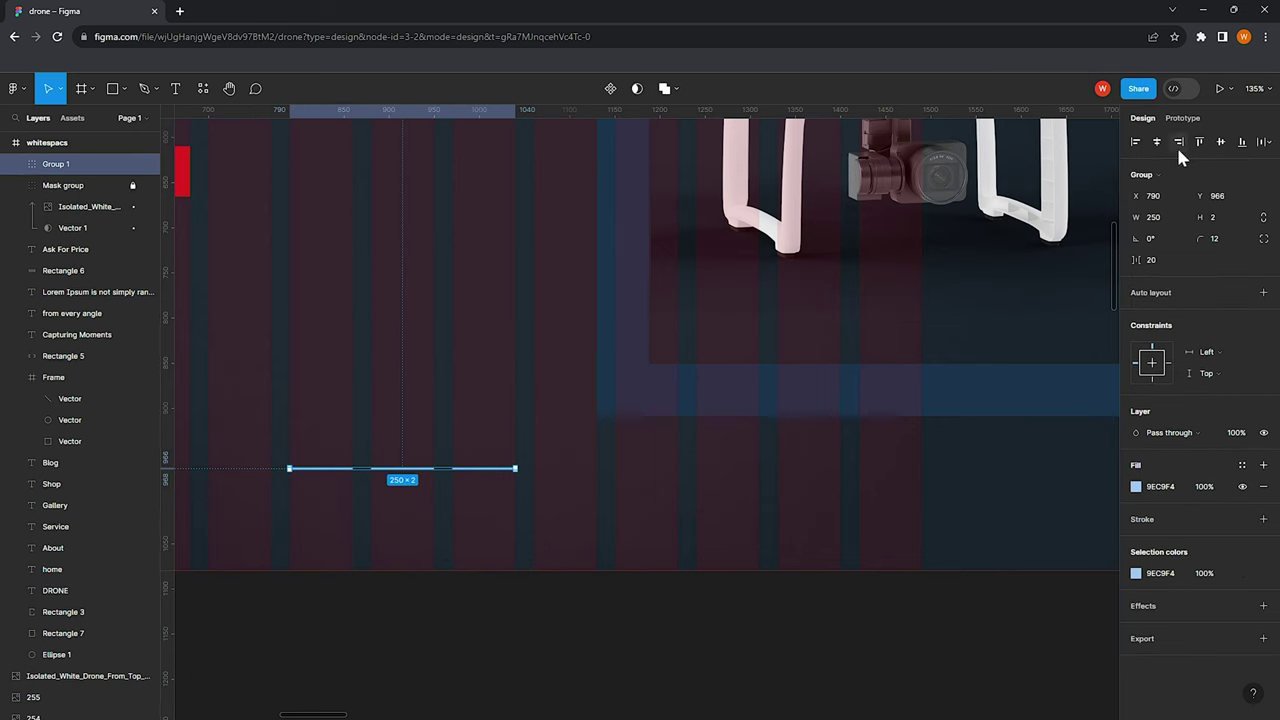
# Lock the Ellipse 1 circle layer
pyautogui.scroll(-5, 425, 387)
pyautogui.click(329, 349)
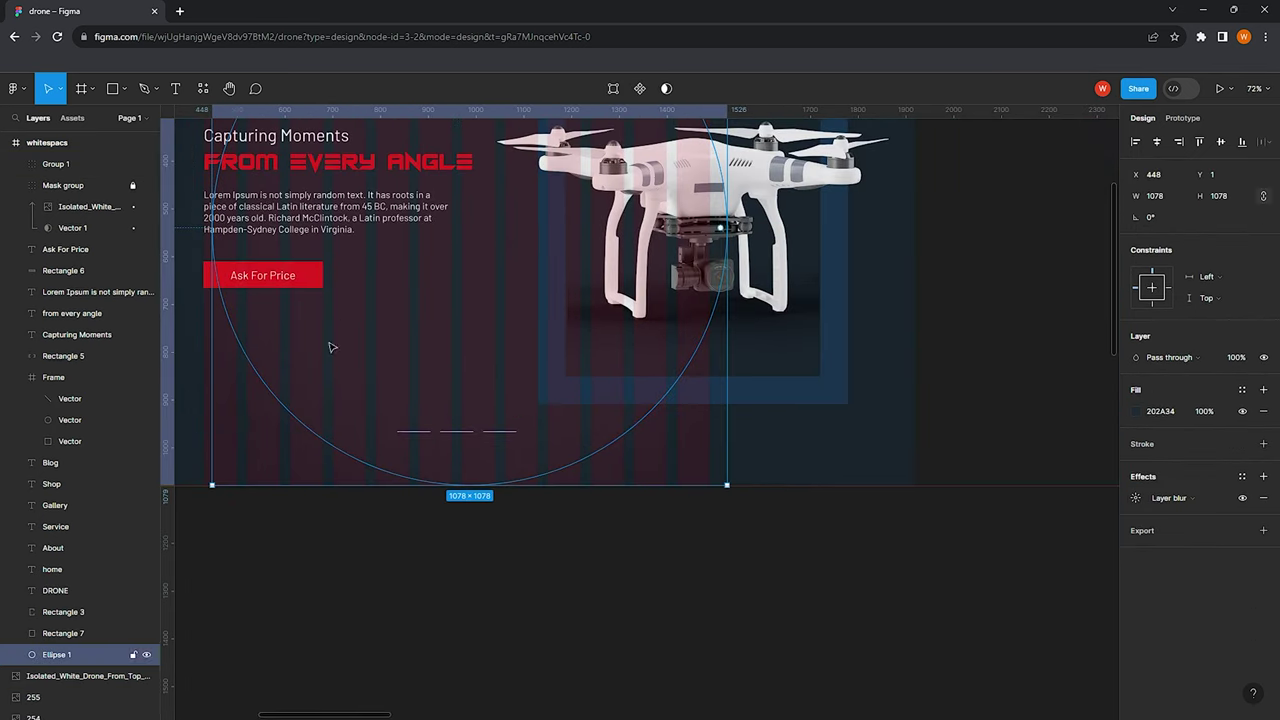
pyautogui.click(133, 654)
pyautogui.scroll(-3, 450, 425)
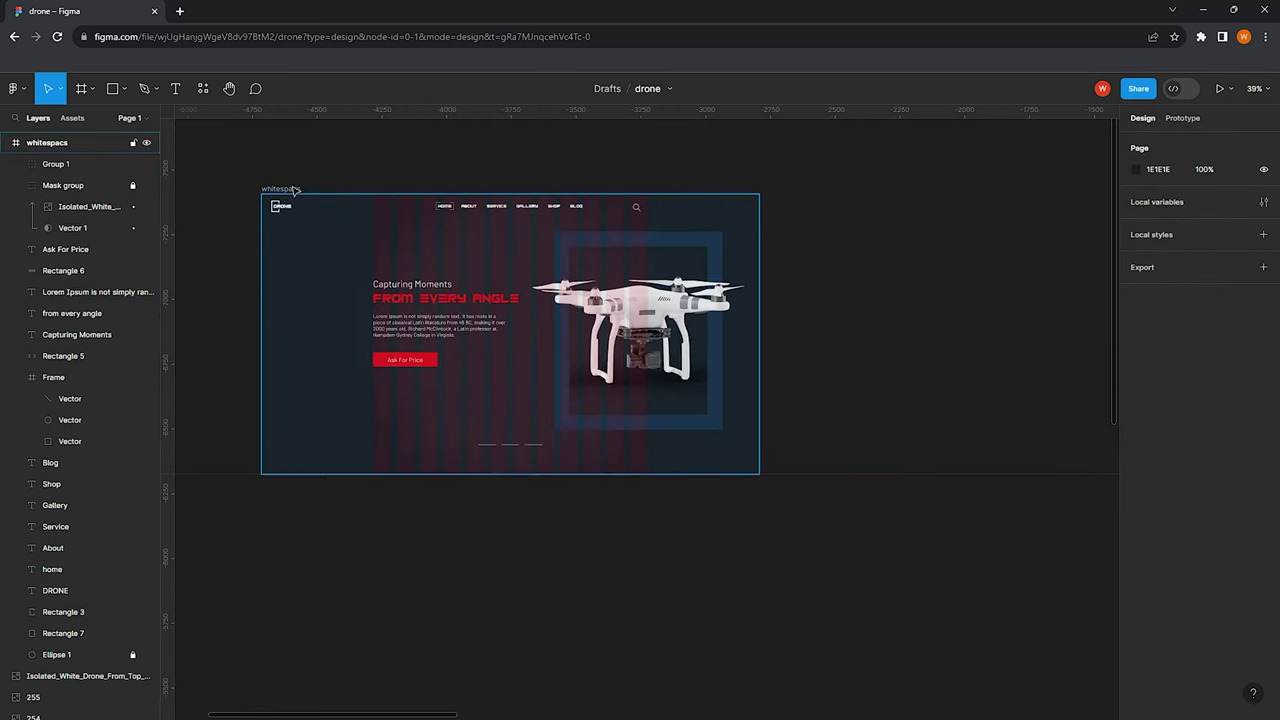
# Double the whitespacs frame height to 2160 with 1080*2
pyautogui.click(47, 142)
pyautogui.click(1239, 222)
pyautogui.write('*2')
pyautogui.press('Return')
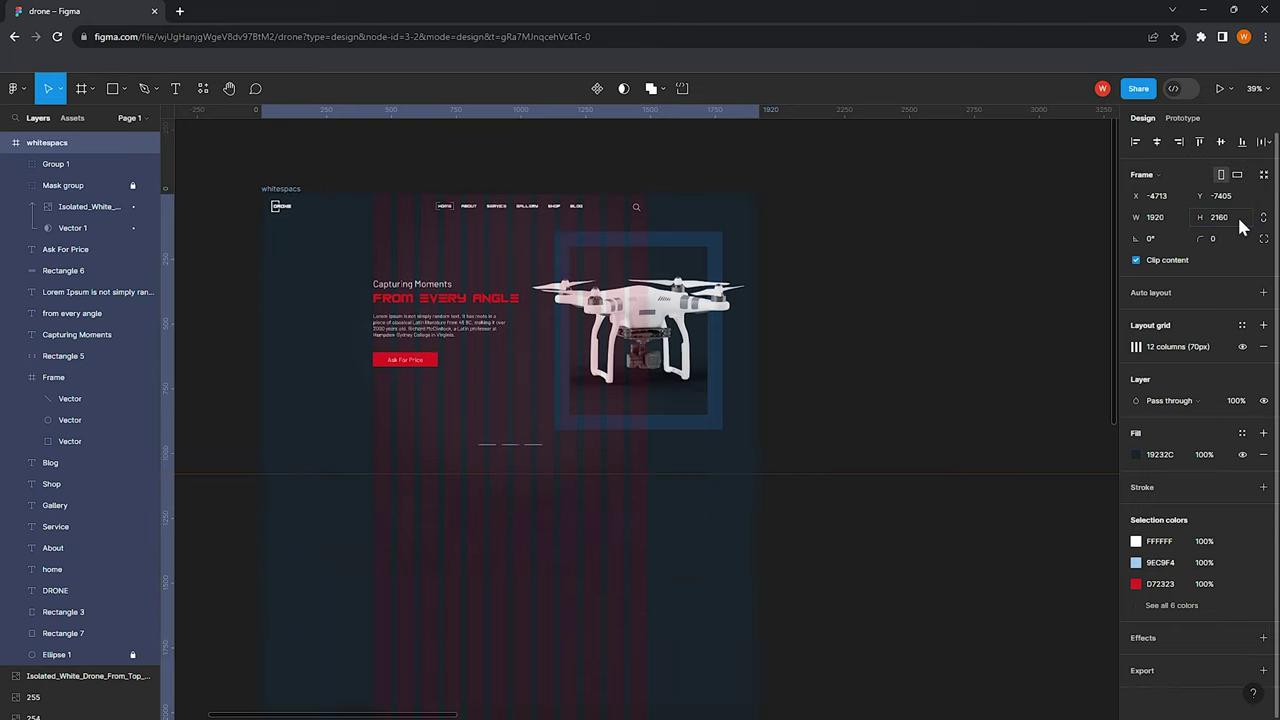
# Recolour the second and third dashes, Rectangles 9 and 10, to dark blue 18354F
pyautogui.scroll(5, 494, 372)
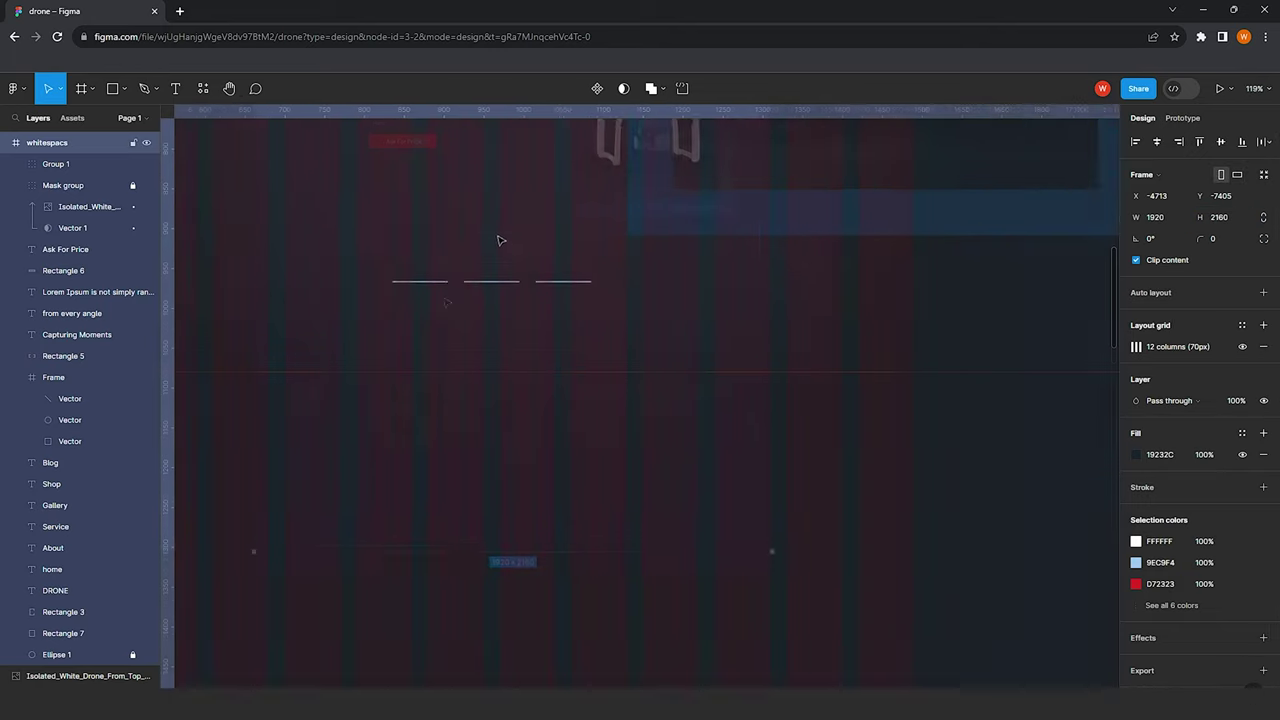
pyautogui.scroll(1, 474, 249)
pyautogui.click(476, 290)
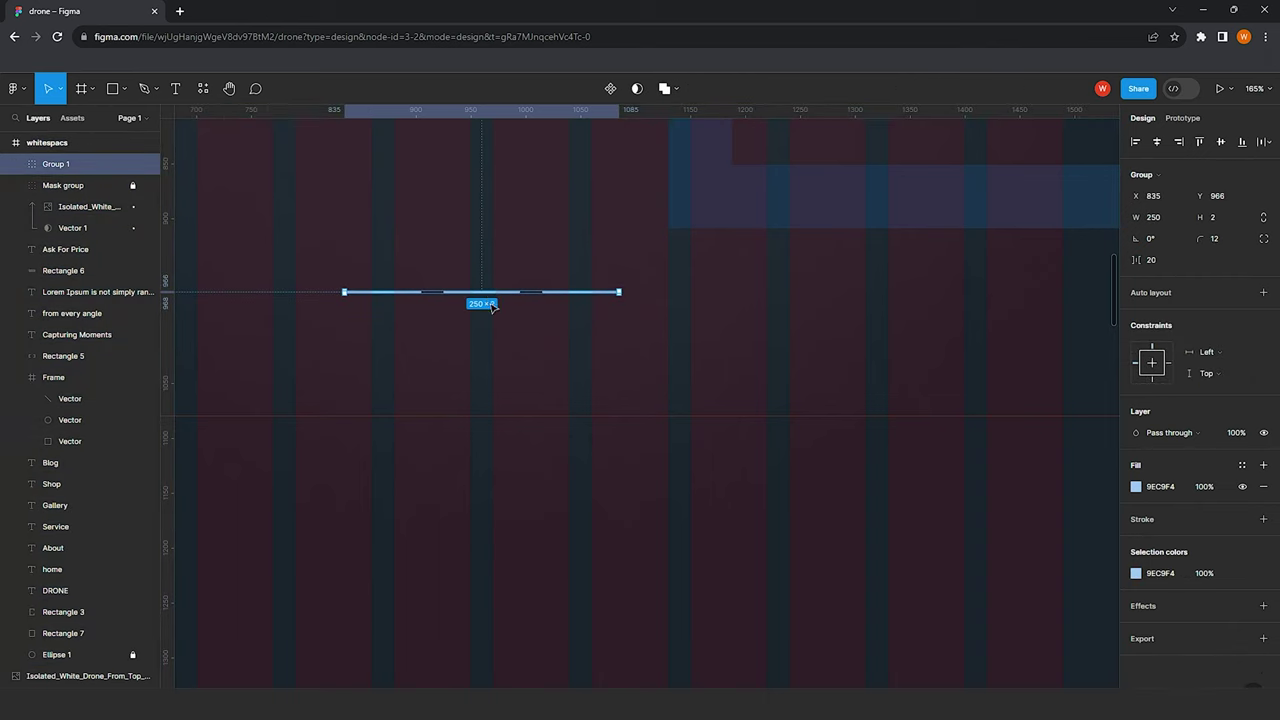
pyautogui.click(499, 311)
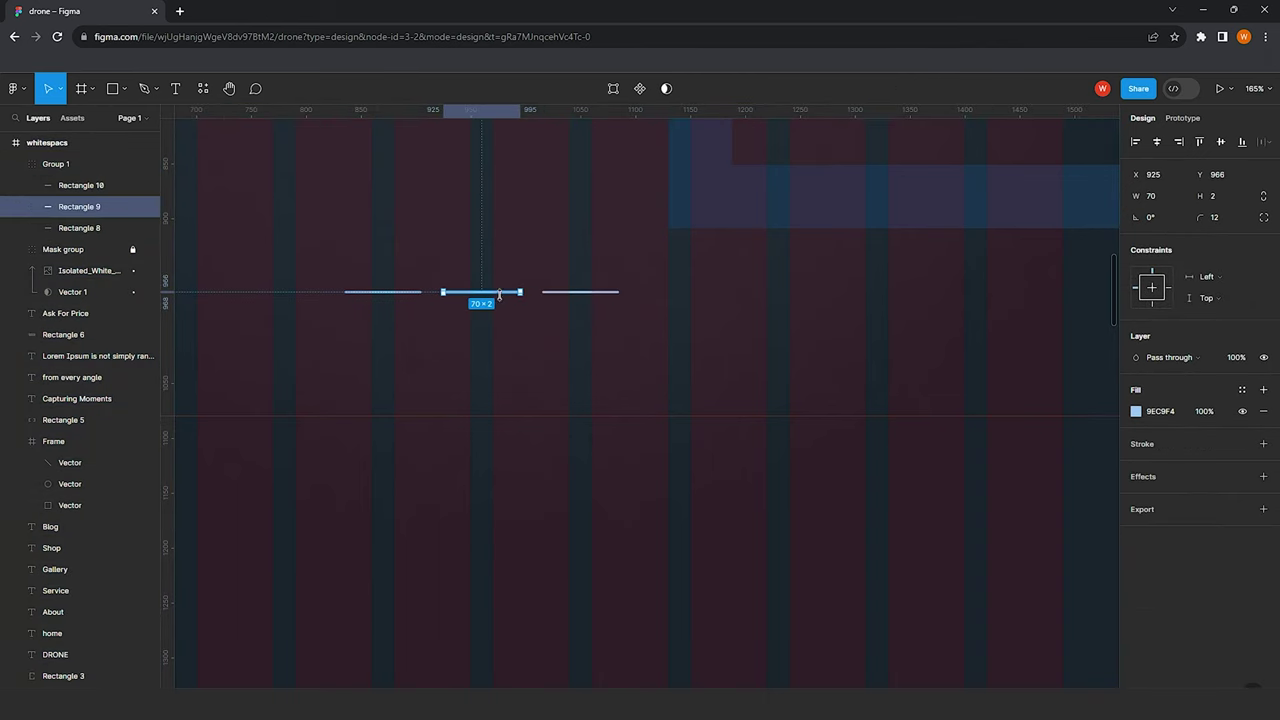
pyautogui.keyDown('shift'); pyautogui.click(580, 291); pyautogui.keyUp('shift')
pyautogui.click(1137, 467)
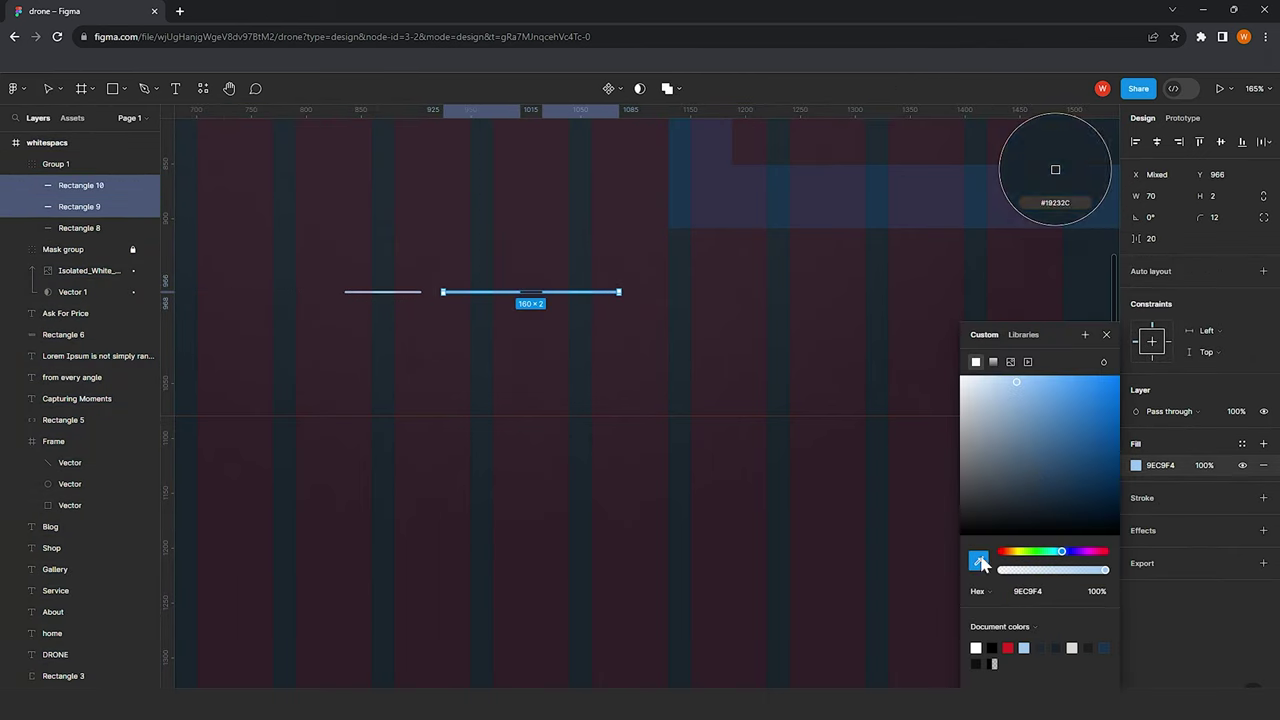
pyautogui.click(683, 343)
pyautogui.scroll(-3, 700, 303)
pyautogui.scroll(-5, 630, 297)
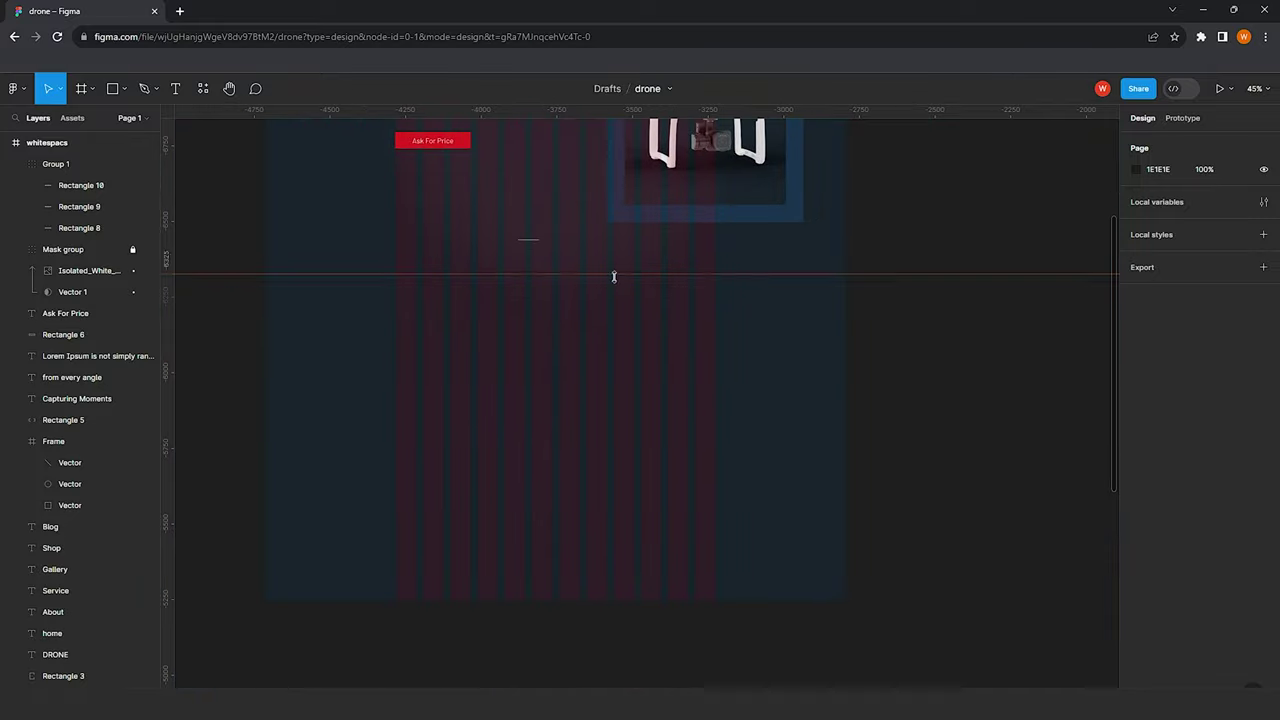
# Draw a 1920×1080 Rectangle 11 at Y 1080 over the frame's lower half and lock it
pyautogui.click(113, 89)
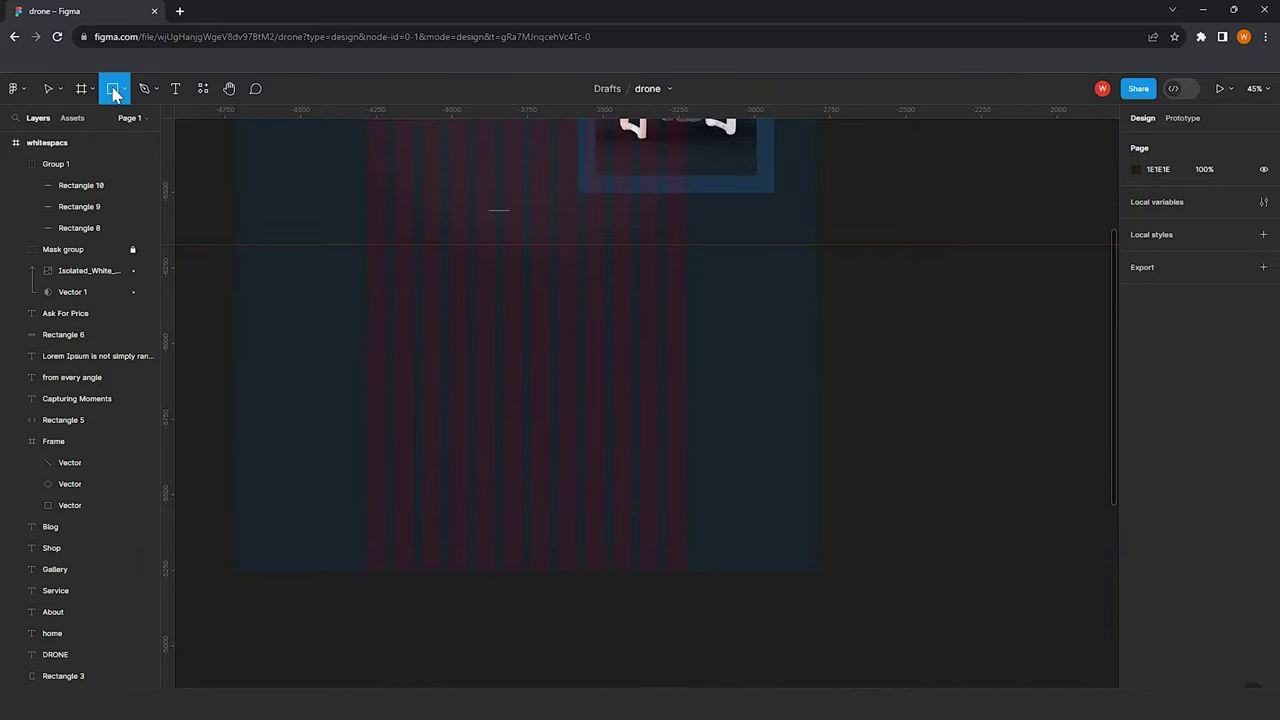
pyautogui.moveTo(236, 244); pyautogui.dragTo(818, 567)
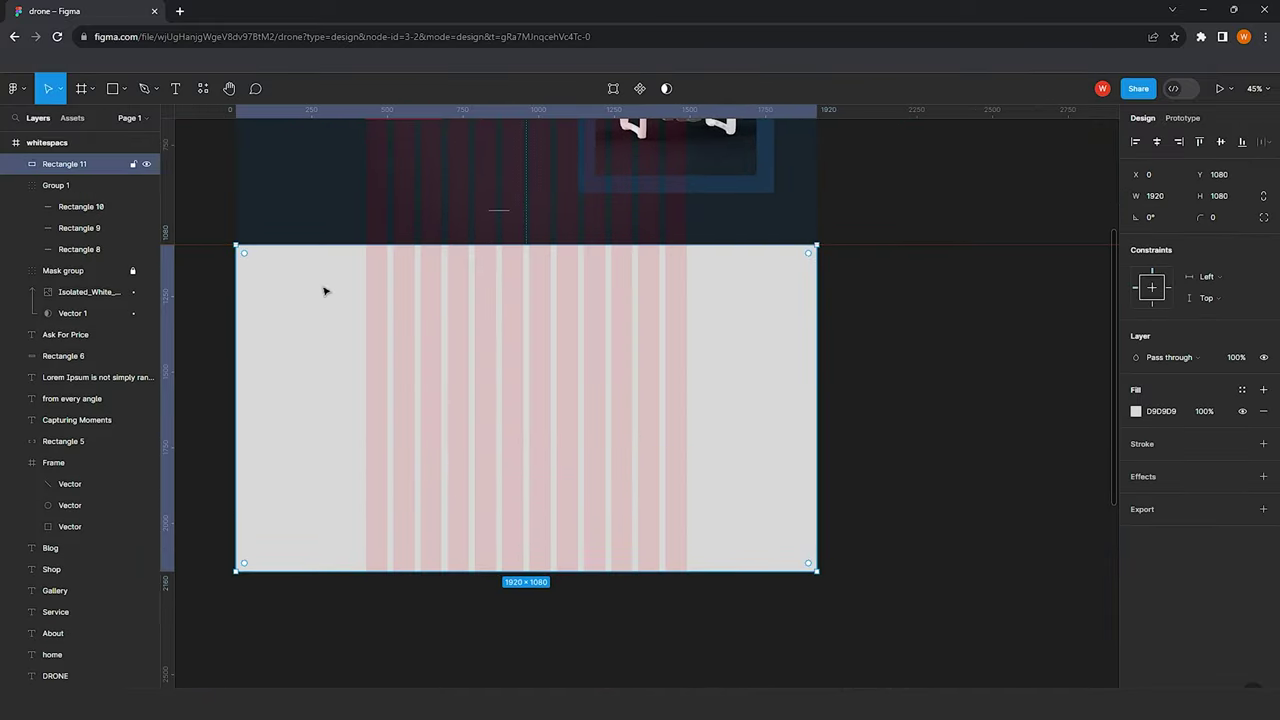
pyautogui.click(133, 164)
pyautogui.click(234, 360)
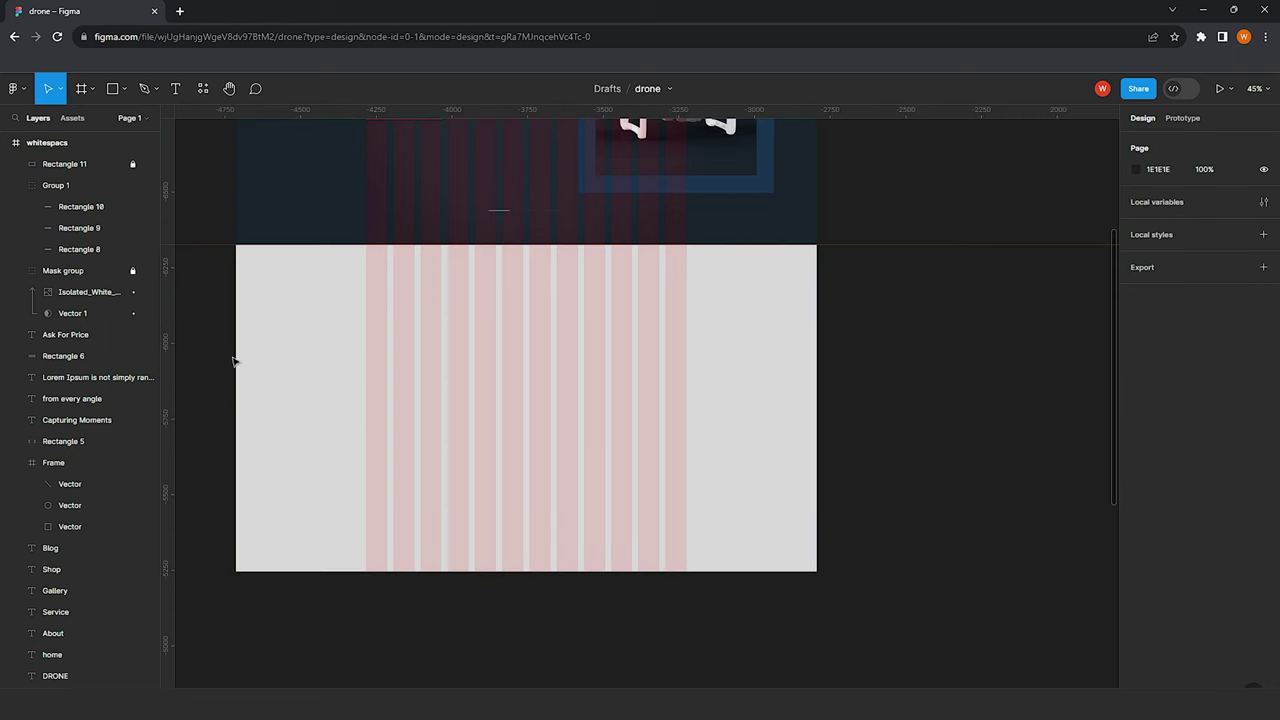
pyautogui.scroll(2, 591, 320)
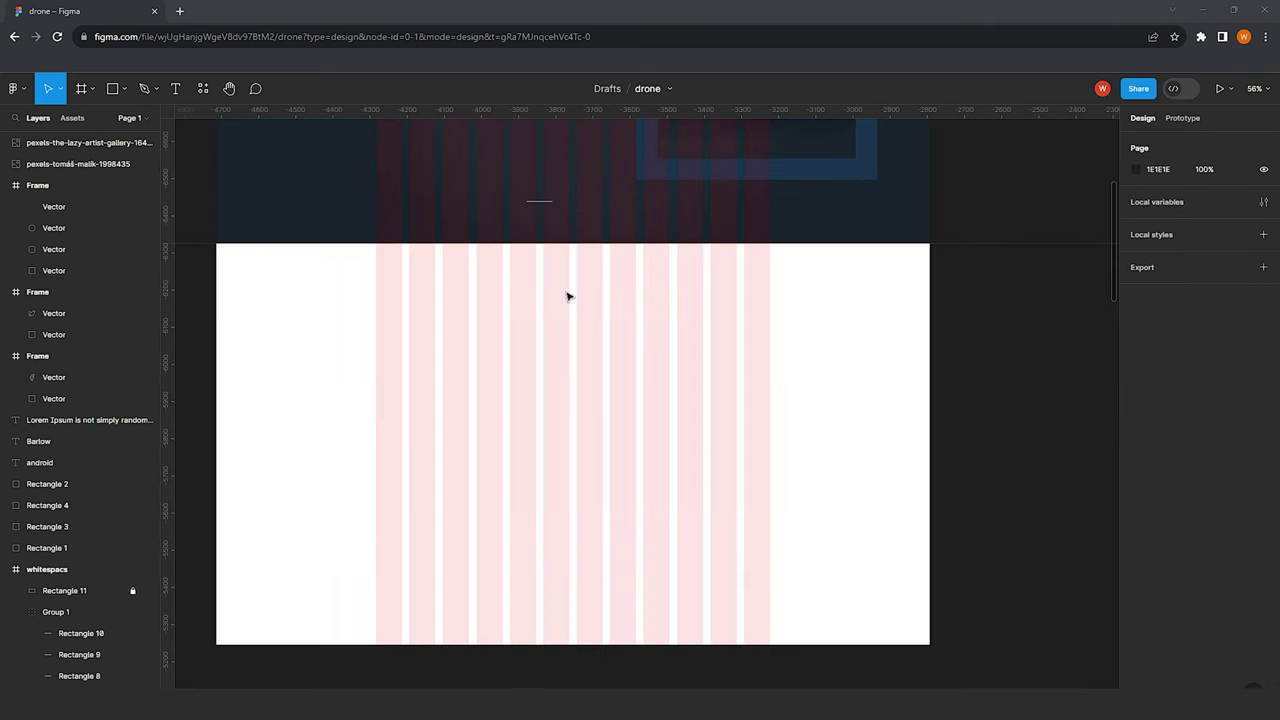
pyautogui.scroll(2, 545, 317)
pyautogui.scroll(4, 545, 317)
# Copy the Capturing Moments text onto the white section, colour it 101010, and bring it front
pyautogui.click(440, 286)
pyautogui.scroll(-1, 440, 286)
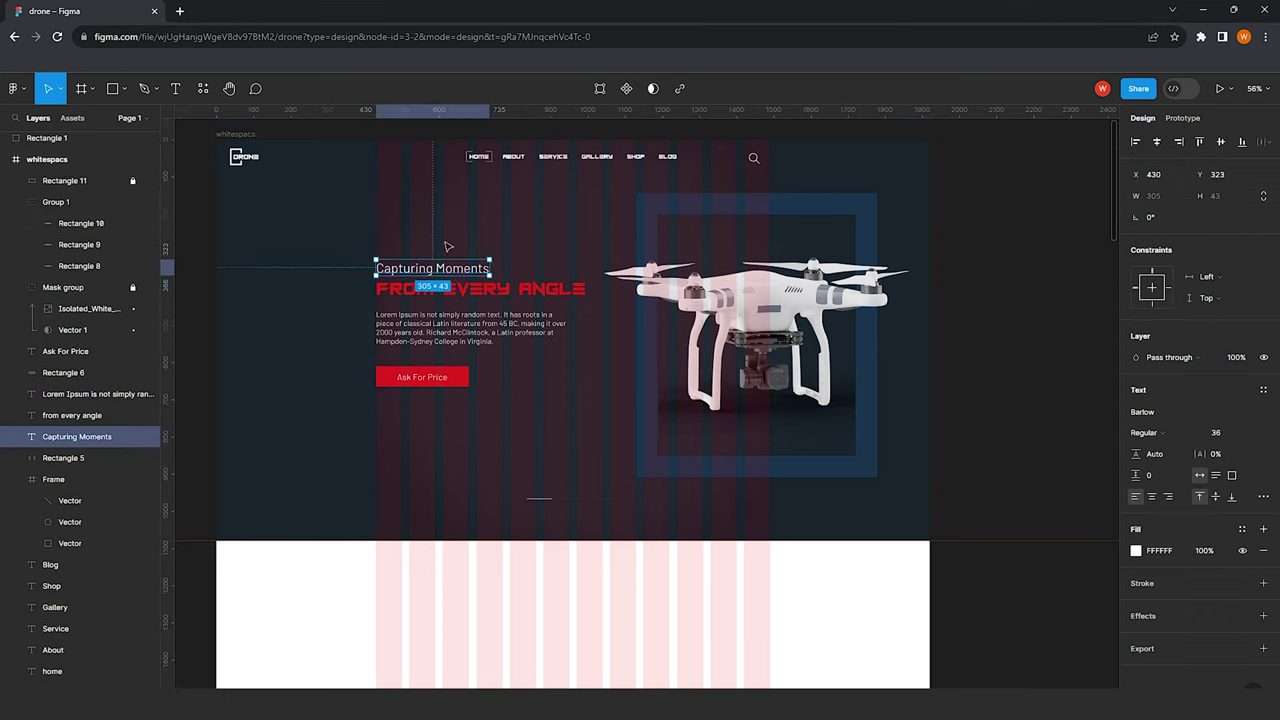
pyautogui.scroll(-1, 457, 240)
pyautogui.moveTo(455, 216); pyautogui.dragTo(621, 564)
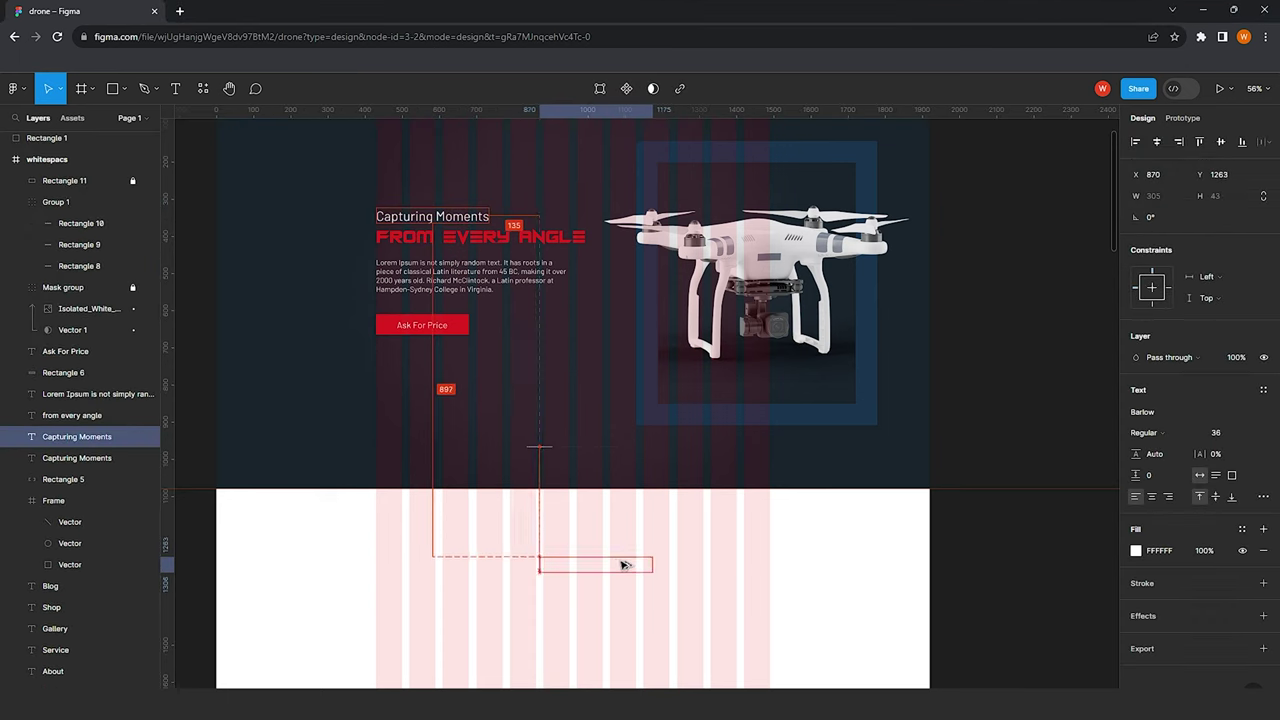
pyautogui.click(1136, 550)
pyautogui.click(979, 560)
pyautogui.hscroll(-3, 386, 394)
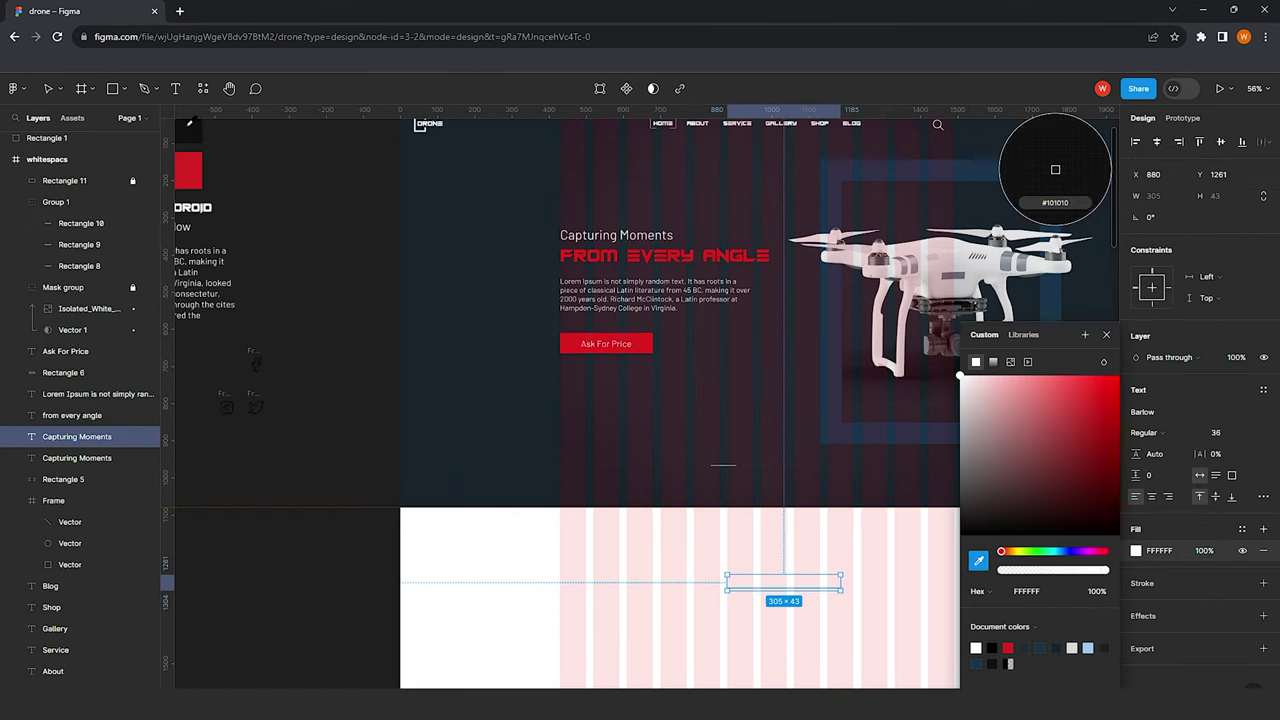
pyautogui.click(576, 489)
pyautogui.keyDown('ctrl'); pyautogui.scroll(-2, 576, 489); pyautogui.keyUp('ctrl')
pyautogui.keyDown('ctrl'); pyautogui.scroll(-1, 714, 549); pyautogui.keyUp('ctrl')
pyautogui.click(686, 557)
pyautogui.moveTo(85, 437)
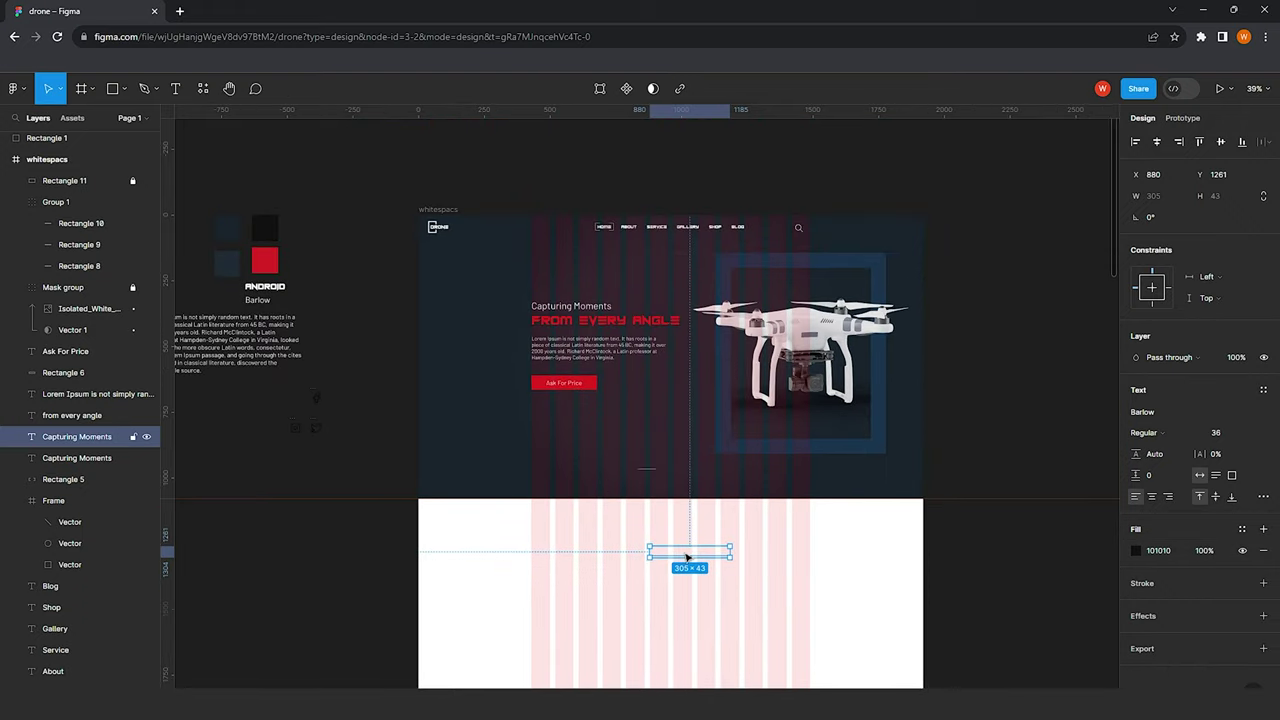
pyautogui.hotkey('ctrl', 'shift', ']')
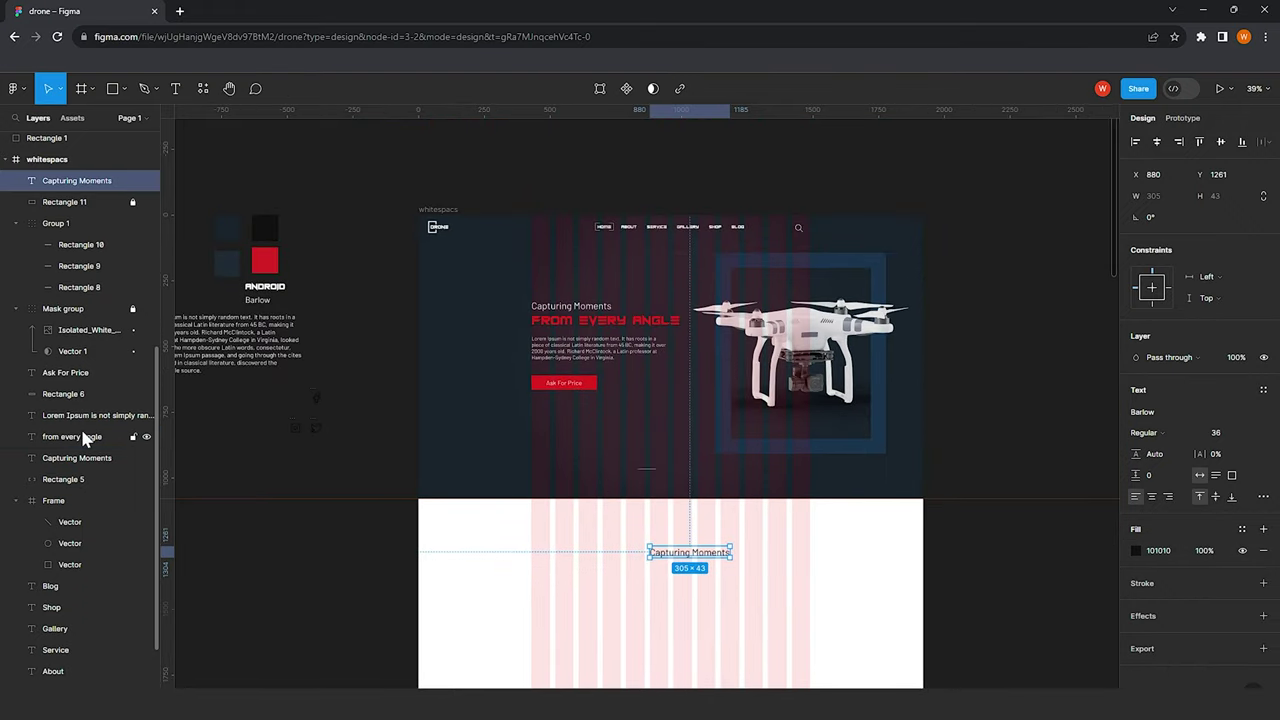
# Rewrite the copy as three lines: 'Specializing in Drone Service and Aerial Photography'
pyautogui.keyDown('ctrl'); pyautogui.scroll(3, 634, 503); pyautogui.keyUp('ctrl')
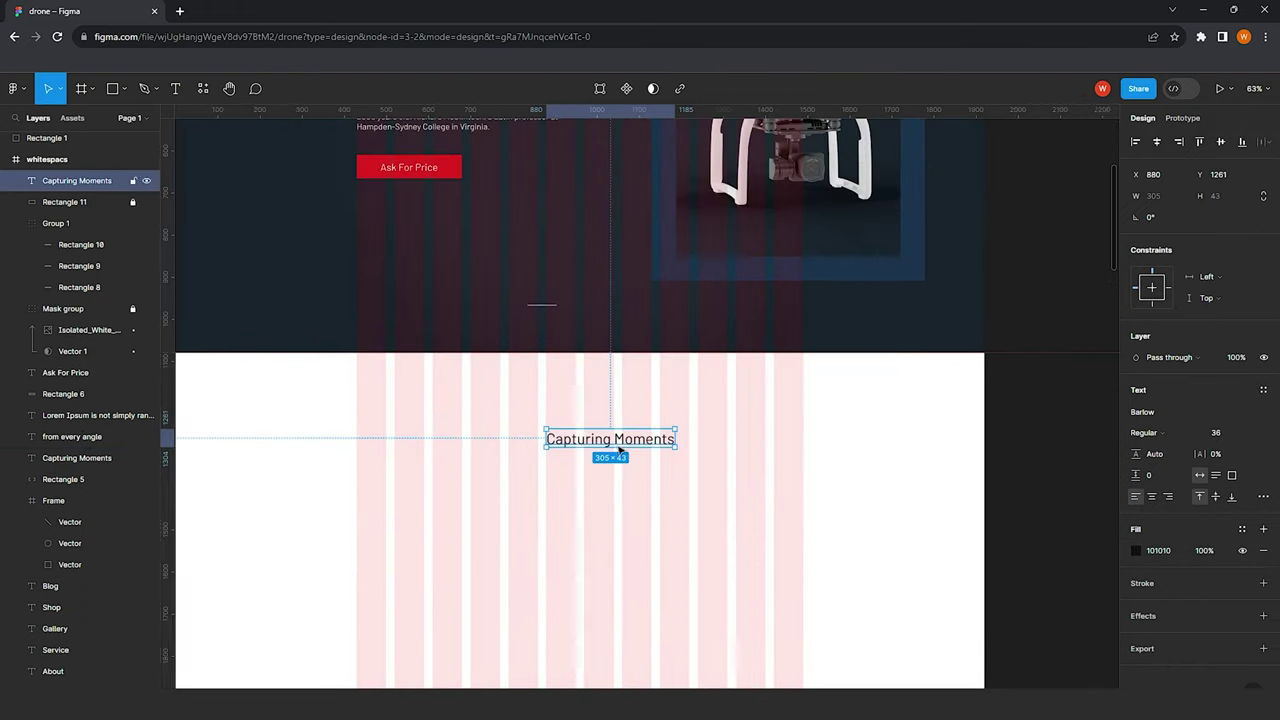
pyautogui.keyDown('ctrl'); pyautogui.scroll(1, 613, 443); pyautogui.keyUp('ctrl')
pyautogui.doubleClick(613, 440)
pyautogui.write('Specializing')
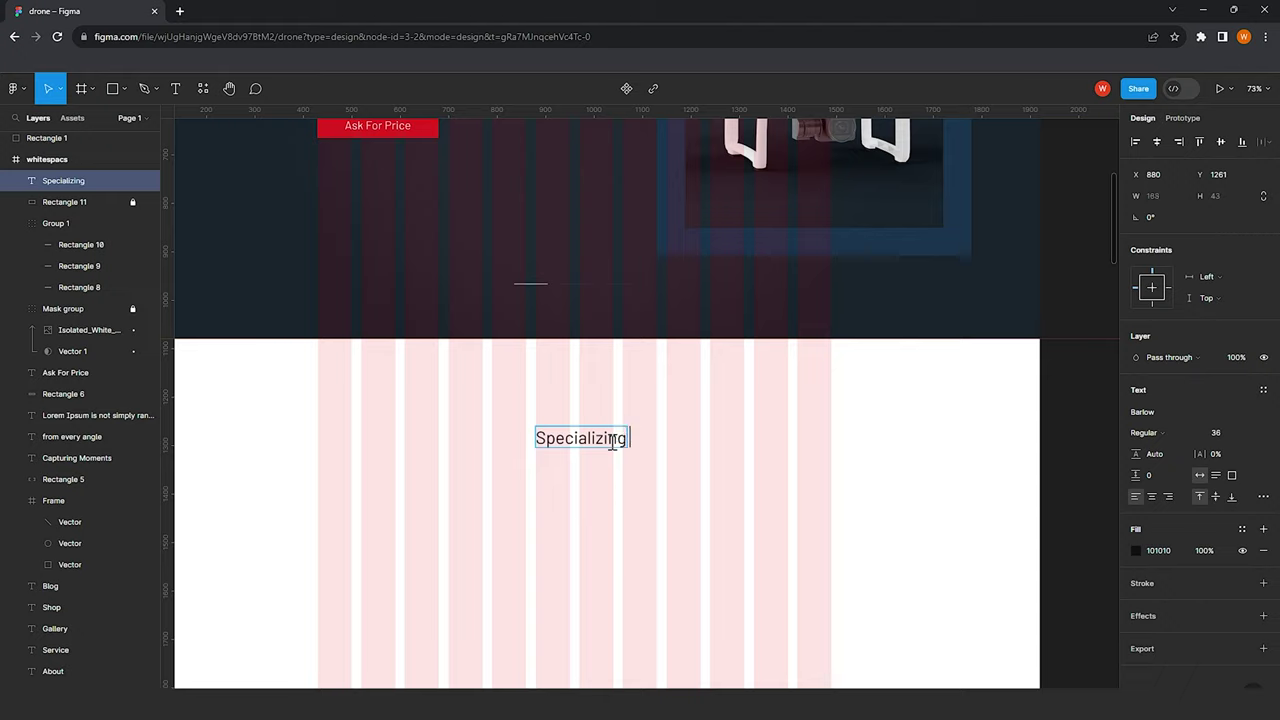
pyautogui.write(' Drone')
pyautogui.press('Return')
pyautogui.write('Service and Aerial')
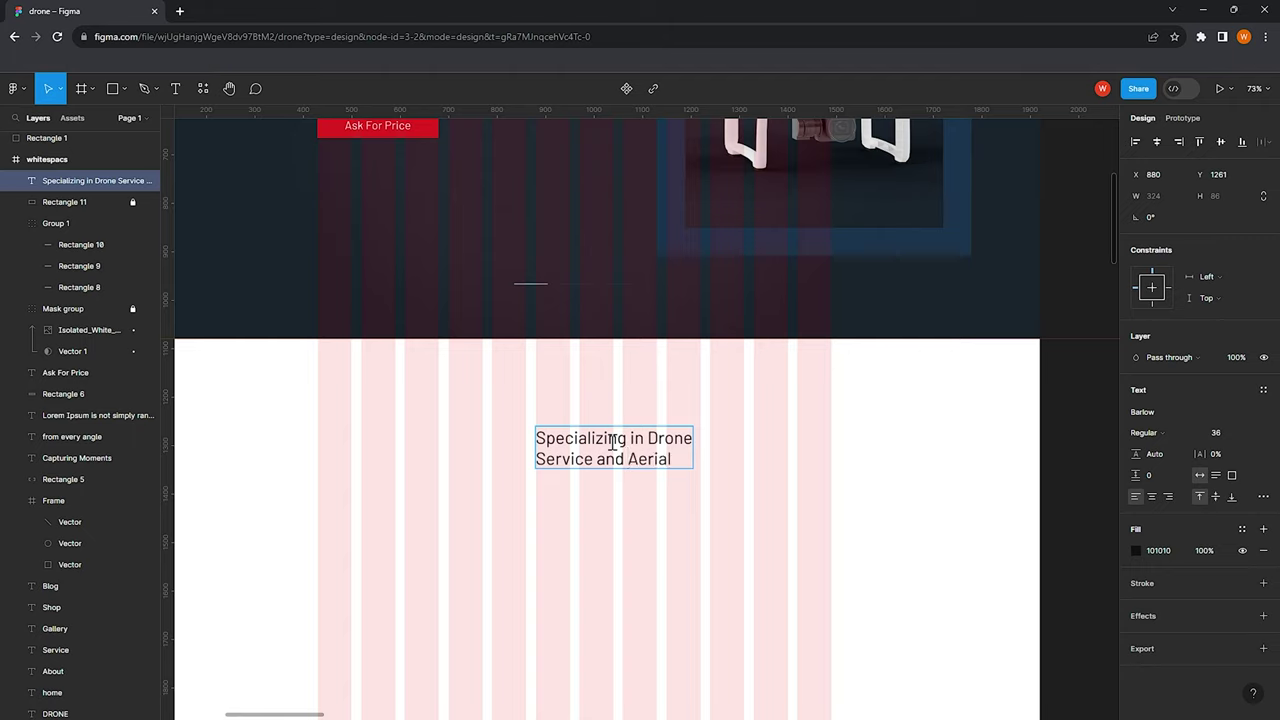
pyautogui.press('Return')
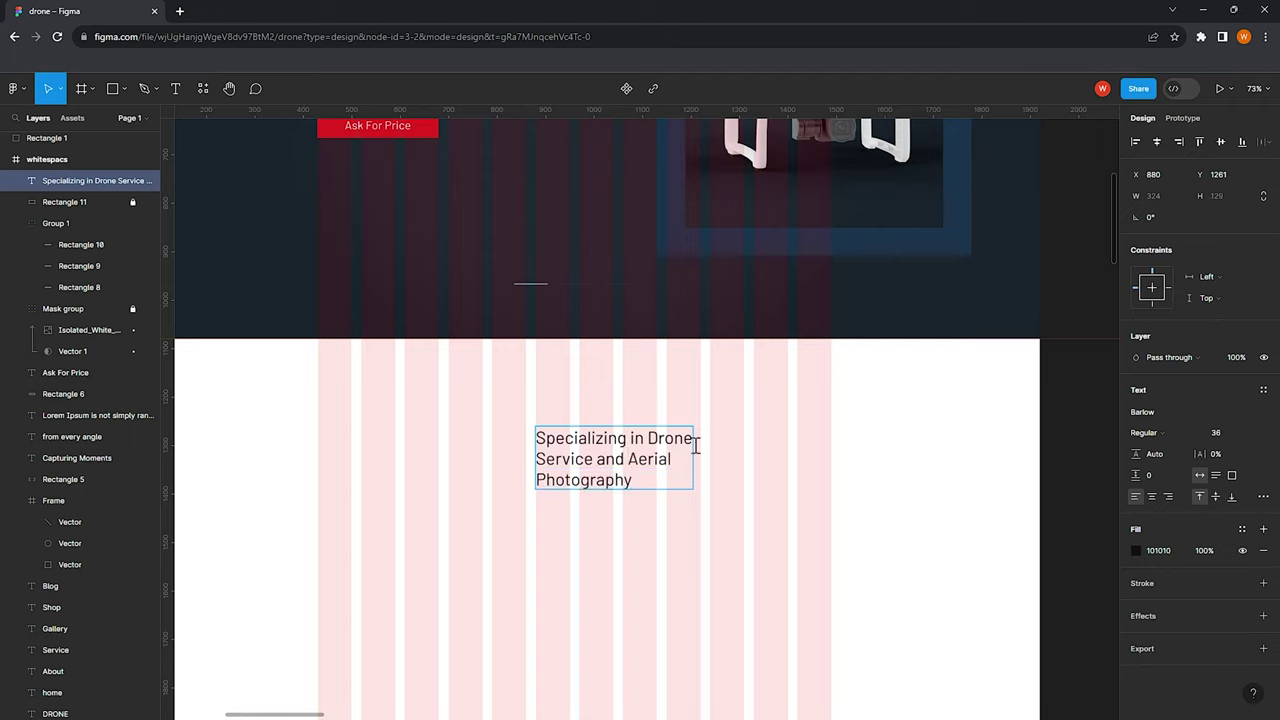
pyautogui.press('Escape')
# Set the heading's Barlow font weight to Bold
pyautogui.scroll(-3, 620, 400)
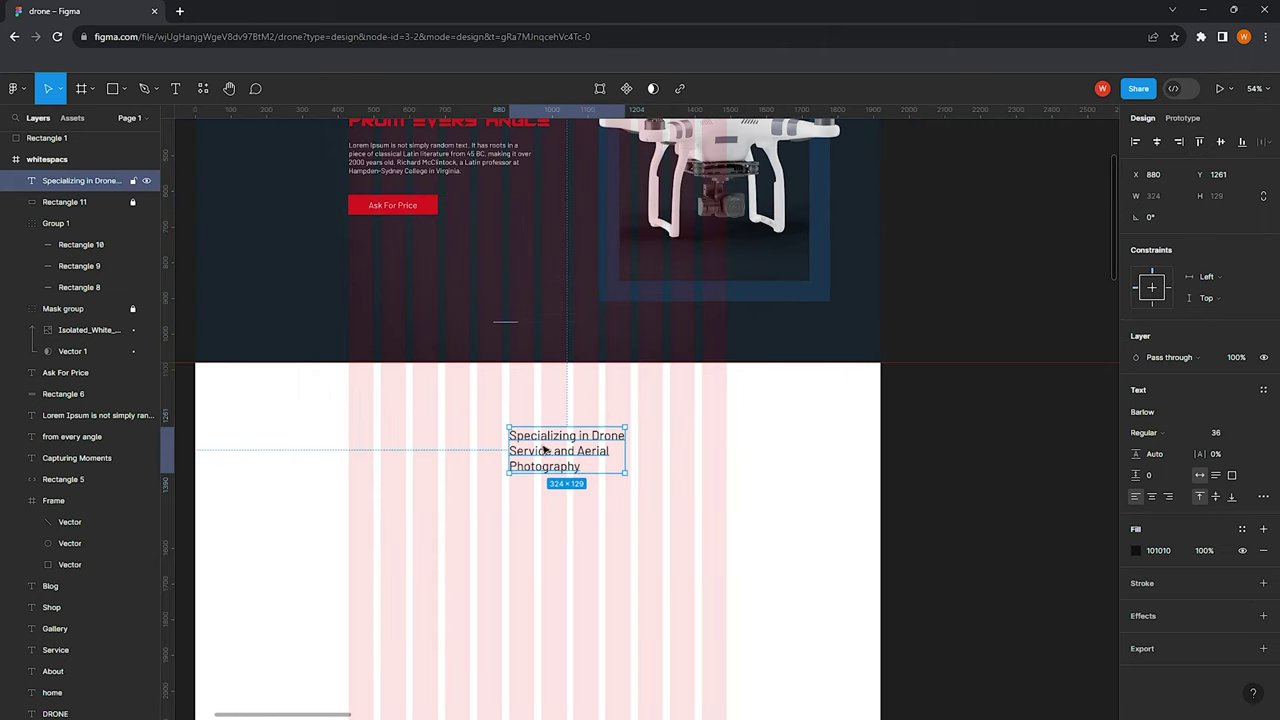
pyautogui.scroll(2, 545, 451)
pyautogui.click(1143, 432)
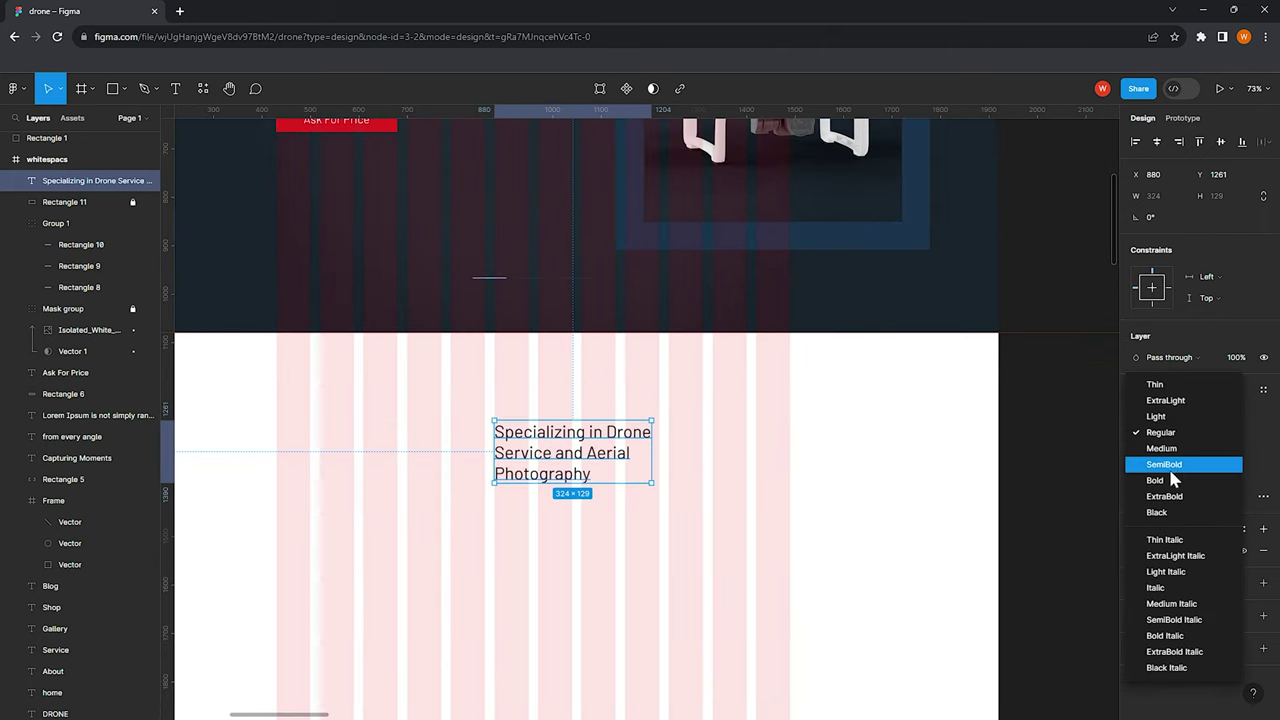
pyautogui.click(1091, 480)
pyautogui.scroll(1, 399, 206)
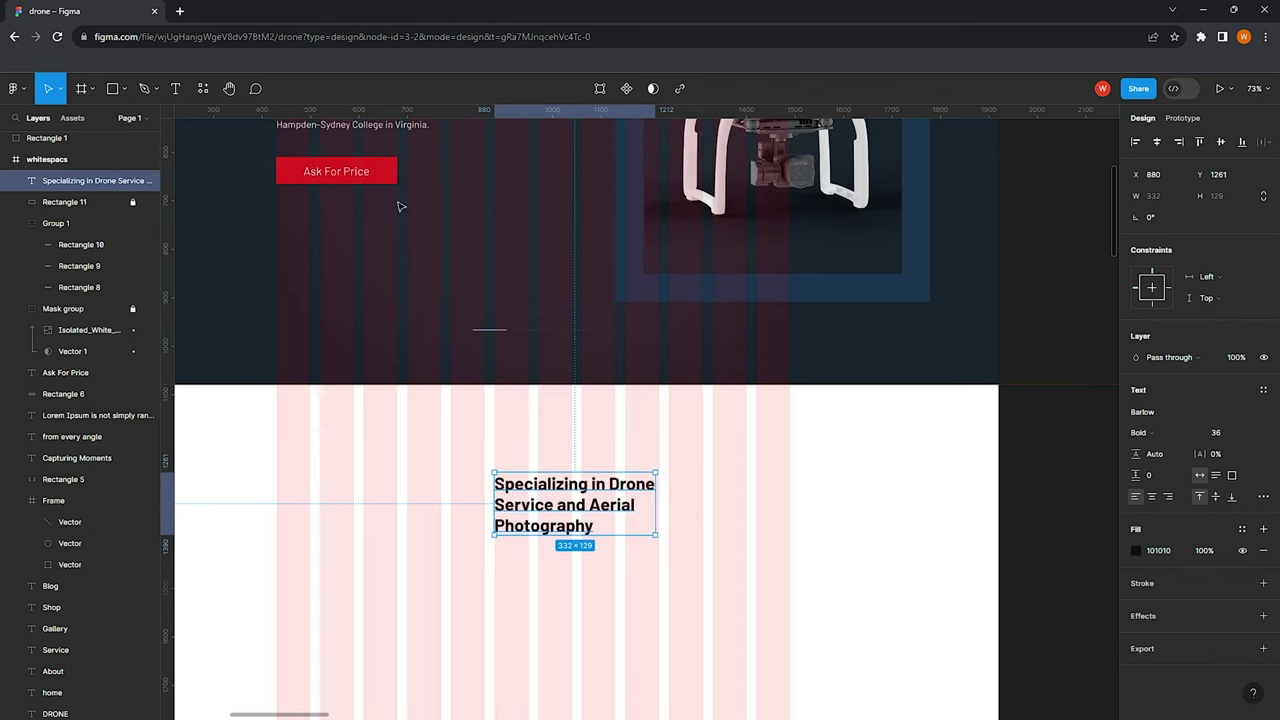
pyautogui.scroll(-1, 423, 257)
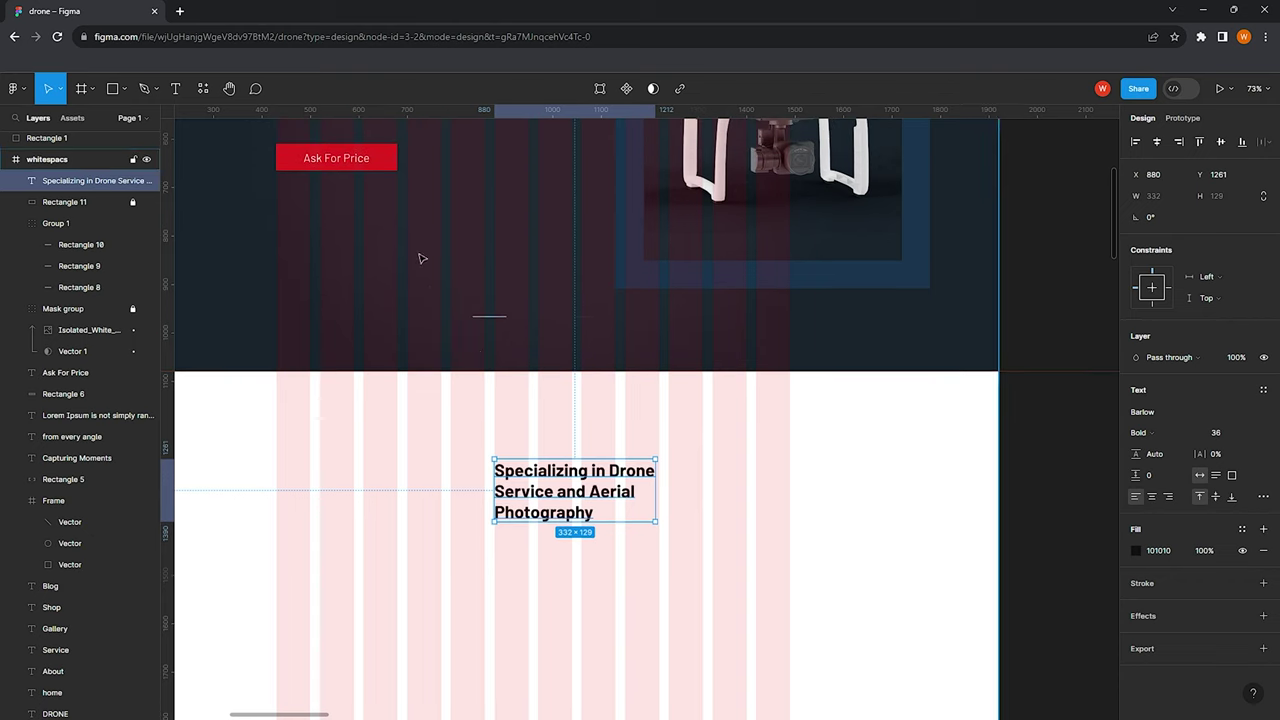
pyautogui.scroll(-2, 408, 243)
pyautogui.scroll(-2, 365, 202)
# Place a copy of the Lorem Ipsum paragraph below the heading, bring it front, fill 333333
pyautogui.moveTo(350, 161); pyautogui.dragTo(514, 506)
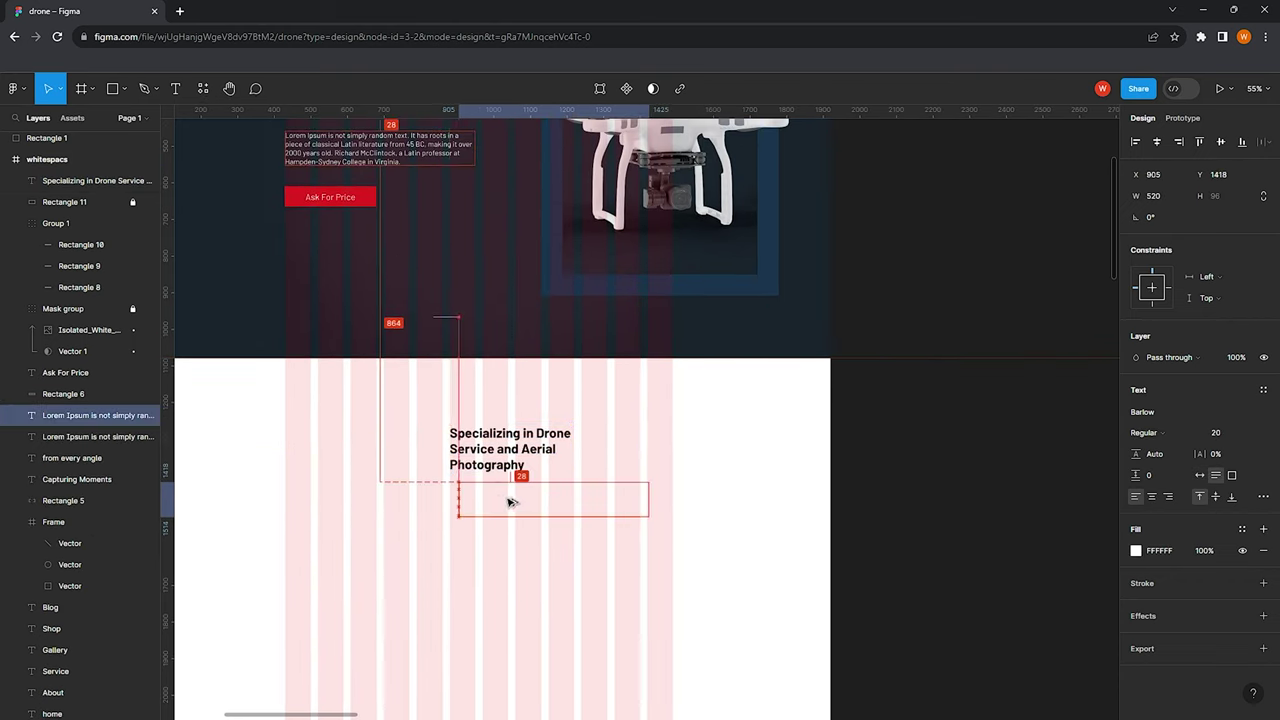
pyautogui.scroll(3, 535, 505)
pyautogui.scroll(-3, 556, 498)
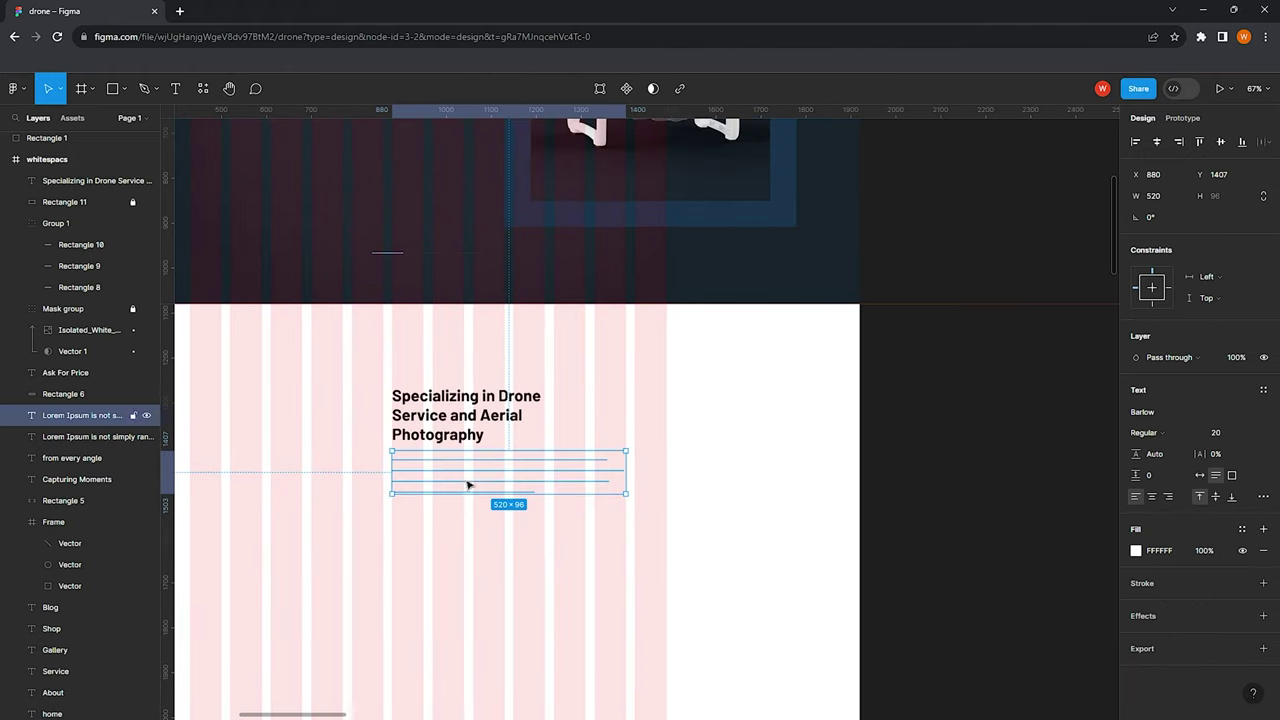
pyautogui.moveTo(90, 415)
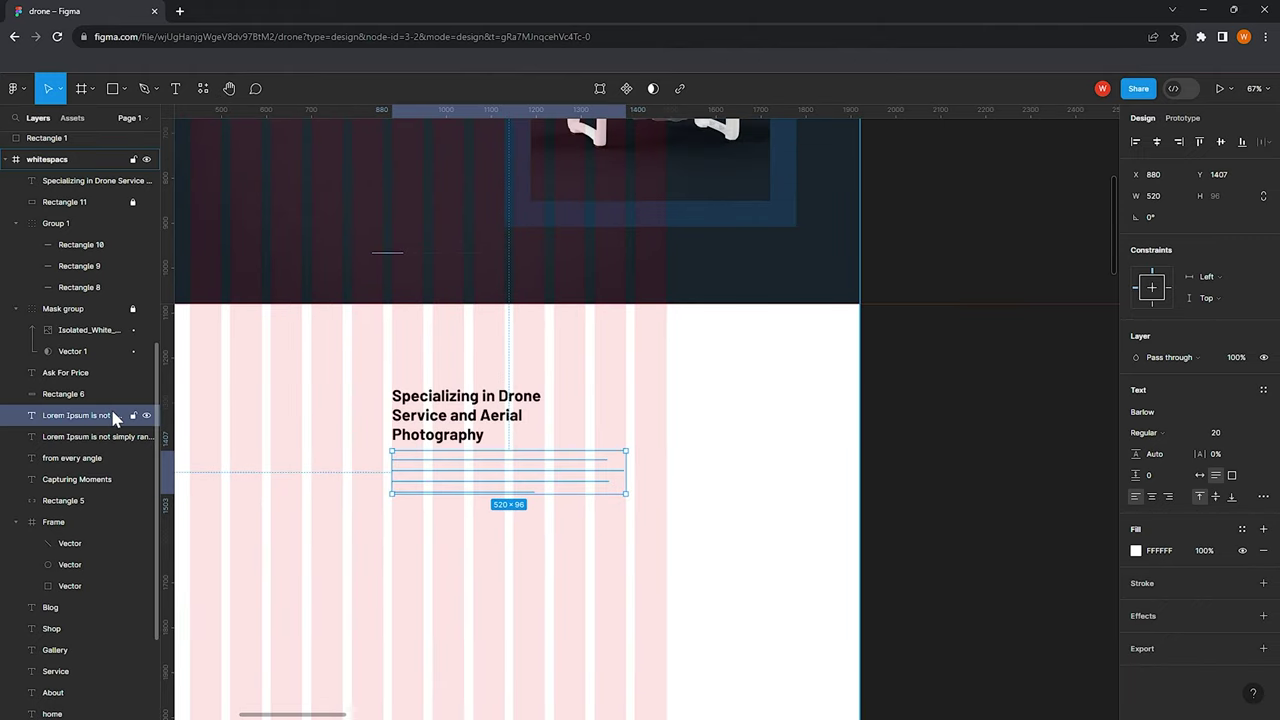
pyautogui.hotkey('ctrl', 'shift', ']')
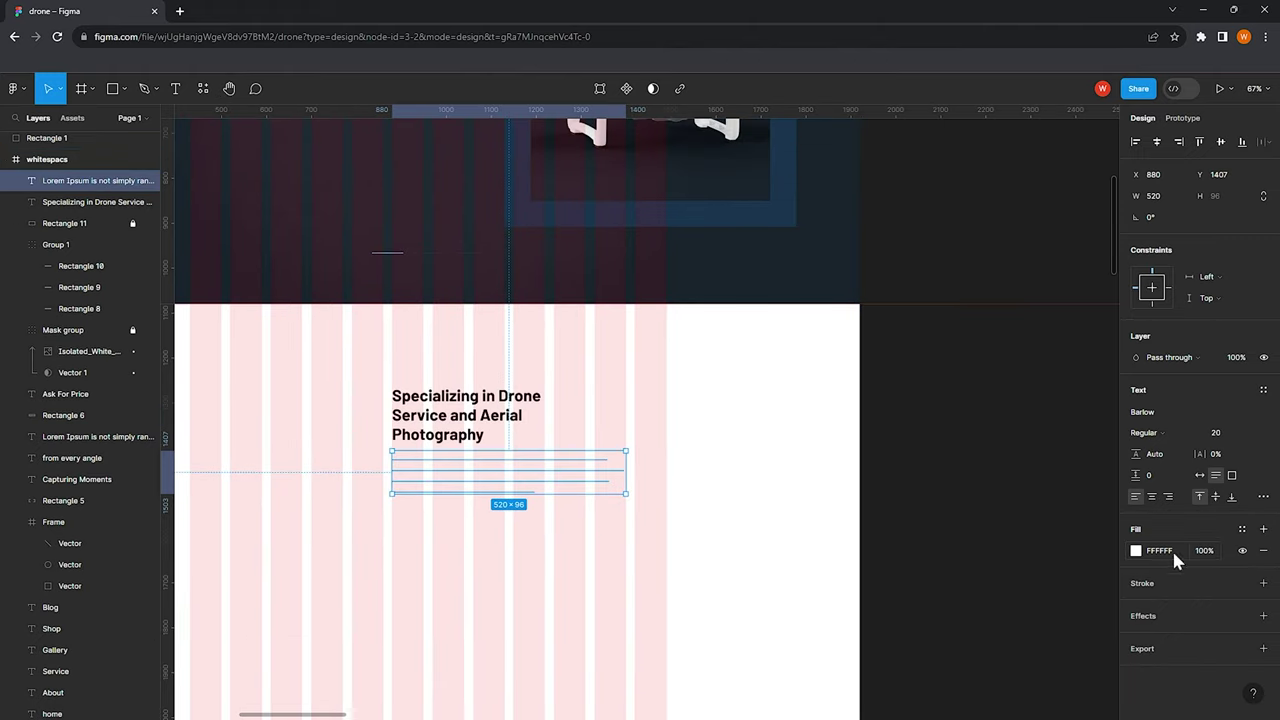
pyautogui.click(1136, 550)
pyautogui.write('333333')
pyautogui.press('Return')
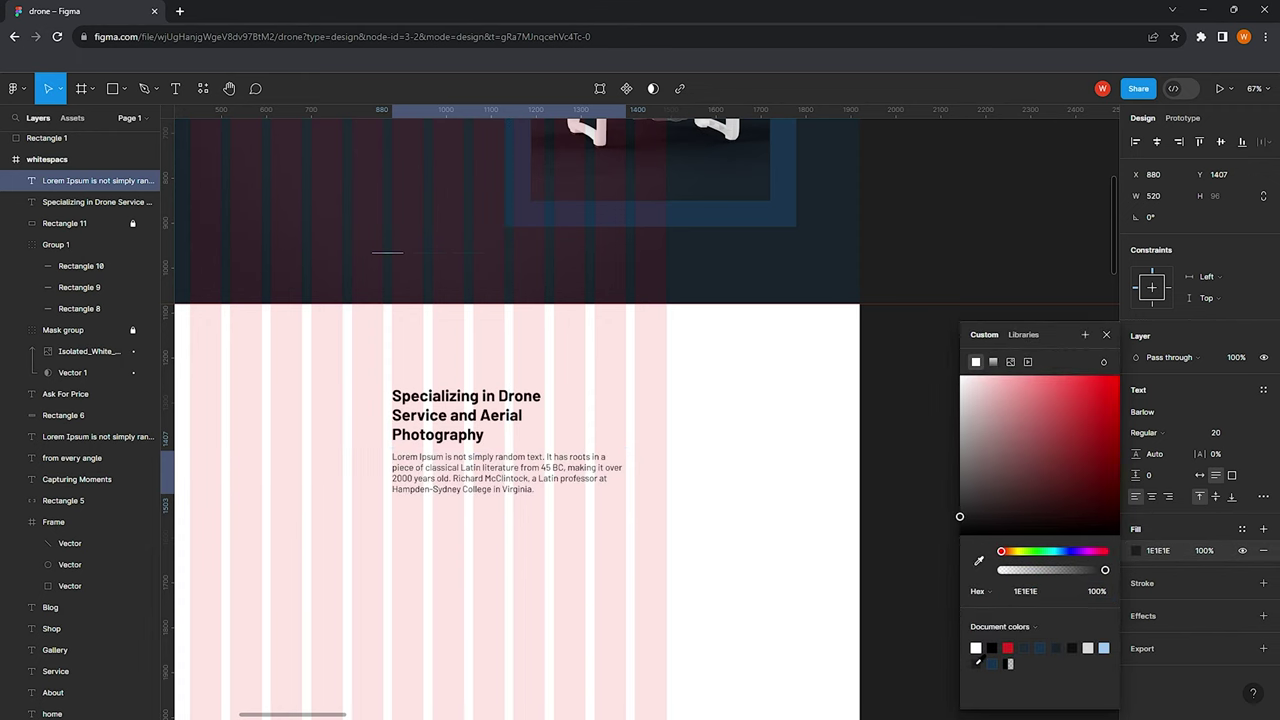
pyautogui.click(491, 529)
# Match the paragraph's colour to the heading's near-black 101010
pyautogui.scroll(3, 476, 423)
pyautogui.click(476, 423)
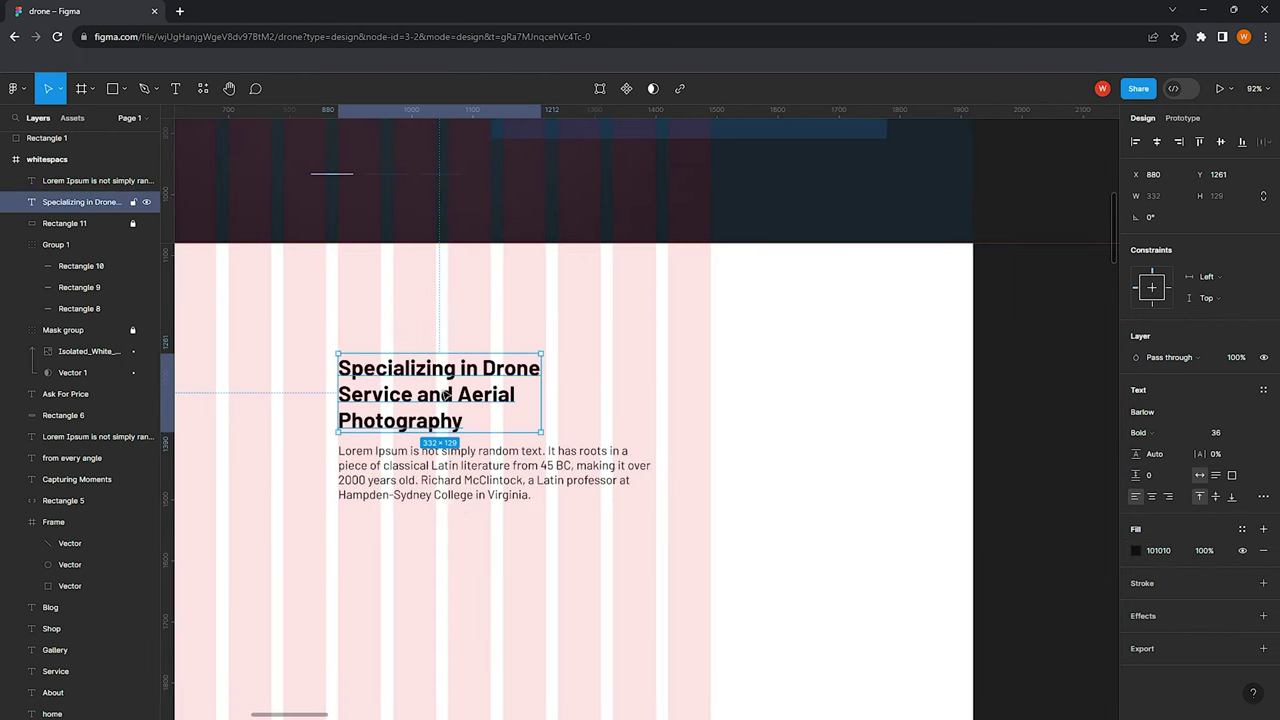
pyautogui.click(466, 490)
pyautogui.click(448, 418)
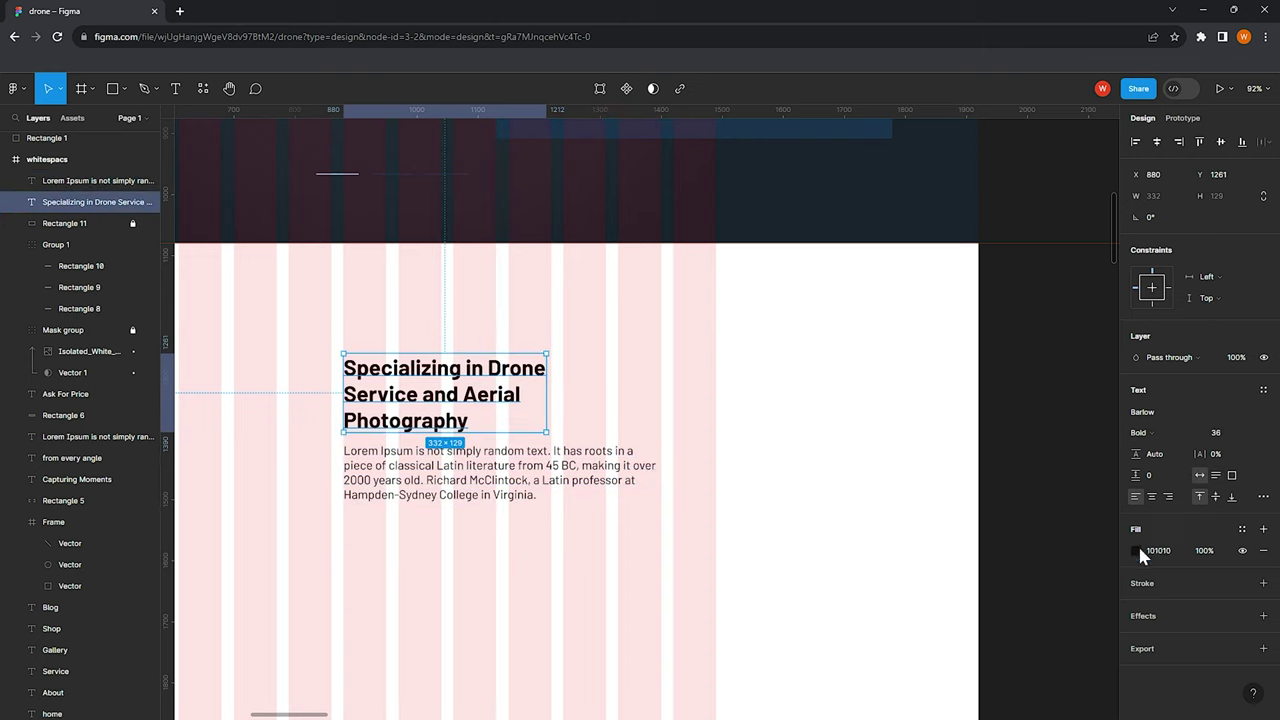
pyautogui.click(1164, 551)
pyautogui.press('Escape')
pyautogui.hotkey('shift', 'Tab')
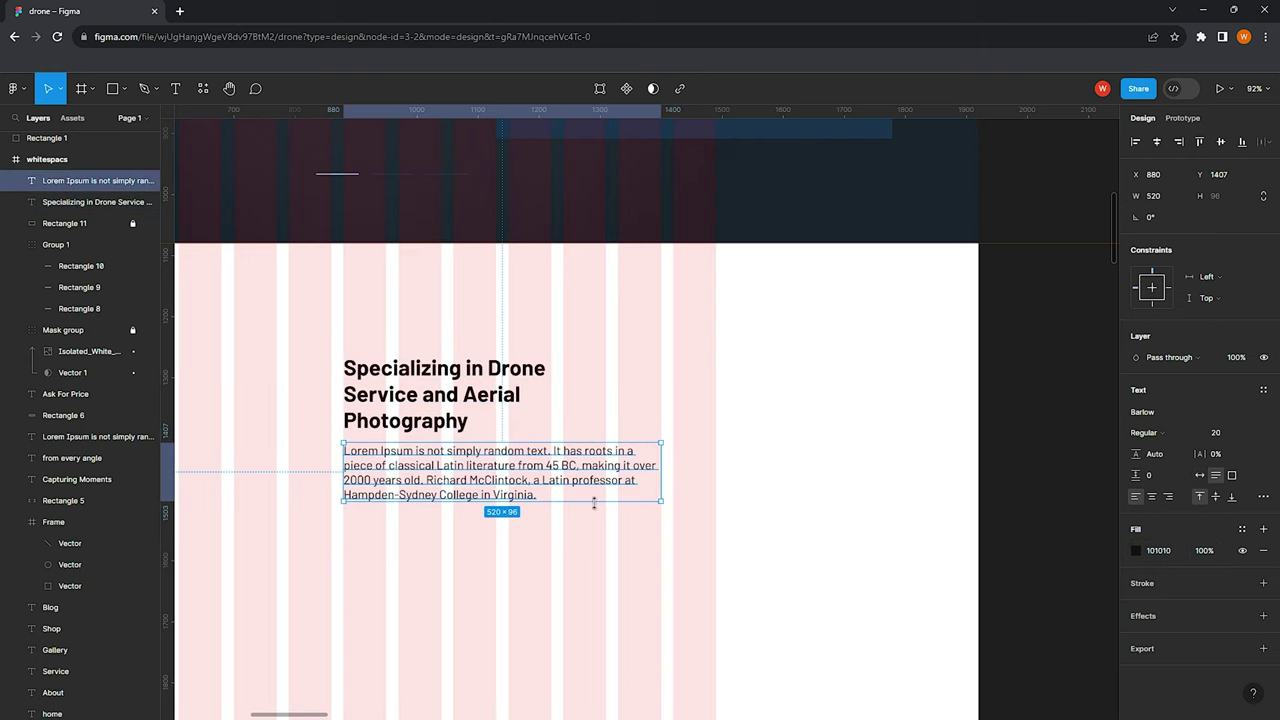
pyautogui.scroll(-2, 594, 504)
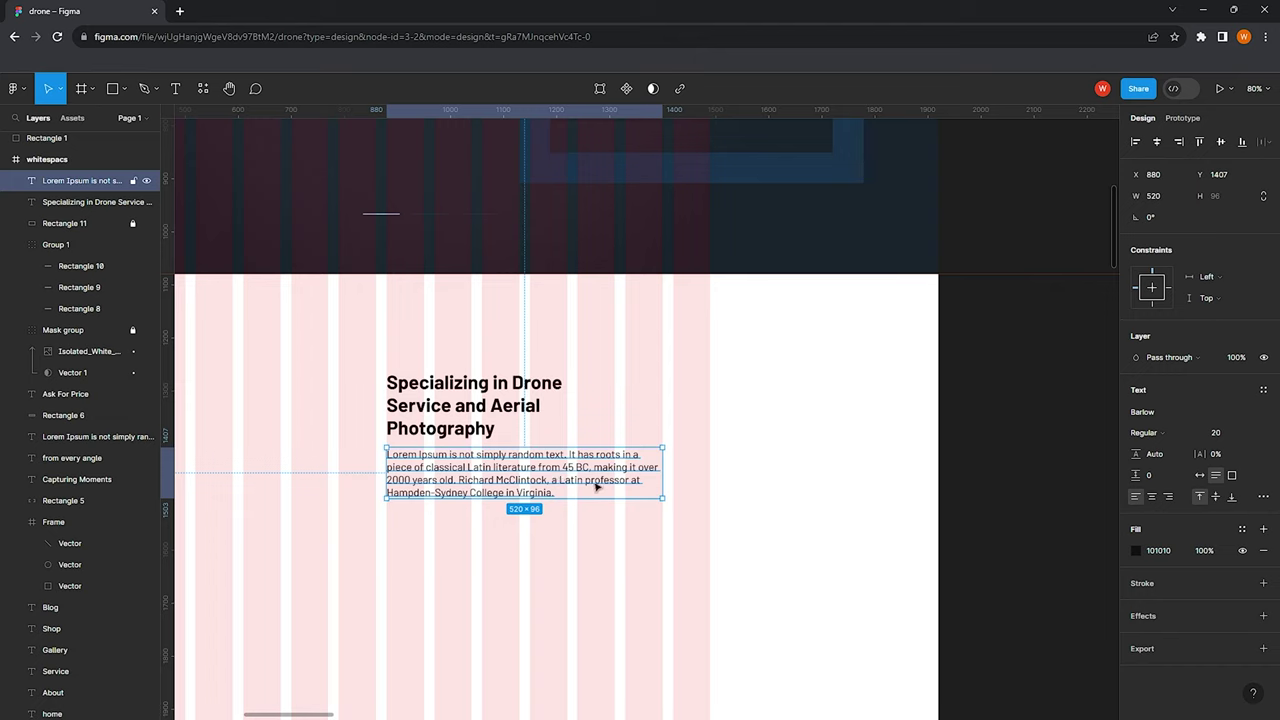
# Delete the paragraph's final clause, trimming it to three lines
pyautogui.doubleClick(597, 487)
pyautogui.moveTo(597, 487); pyautogui.dragTo(608, 506)
pyautogui.press('BackSpace')
pyautogui.press('Escape')
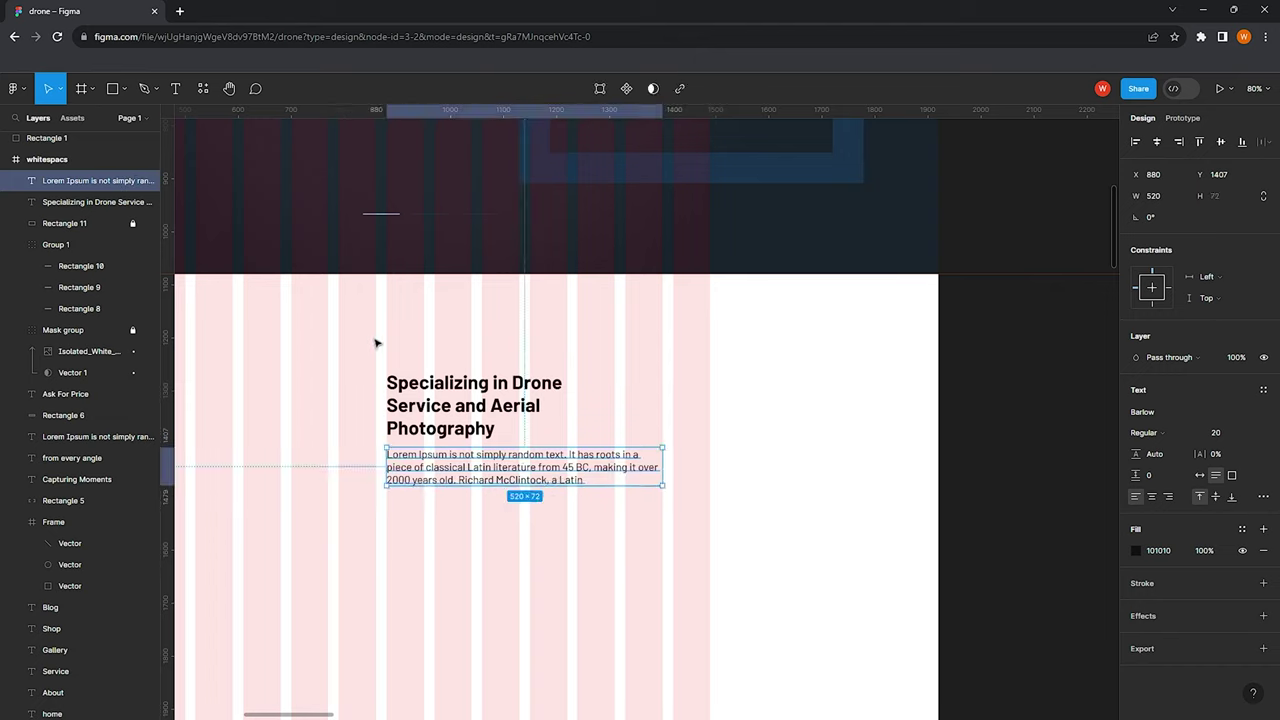
# Shift heading and paragraph right to X 970 and start a text label above the heading
pyautogui.keyDown('shift'); pyautogui.click(439, 428); pyautogui.keyUp('shift')
pyautogui.moveTo(439, 428); pyautogui.dragTo(487, 432)
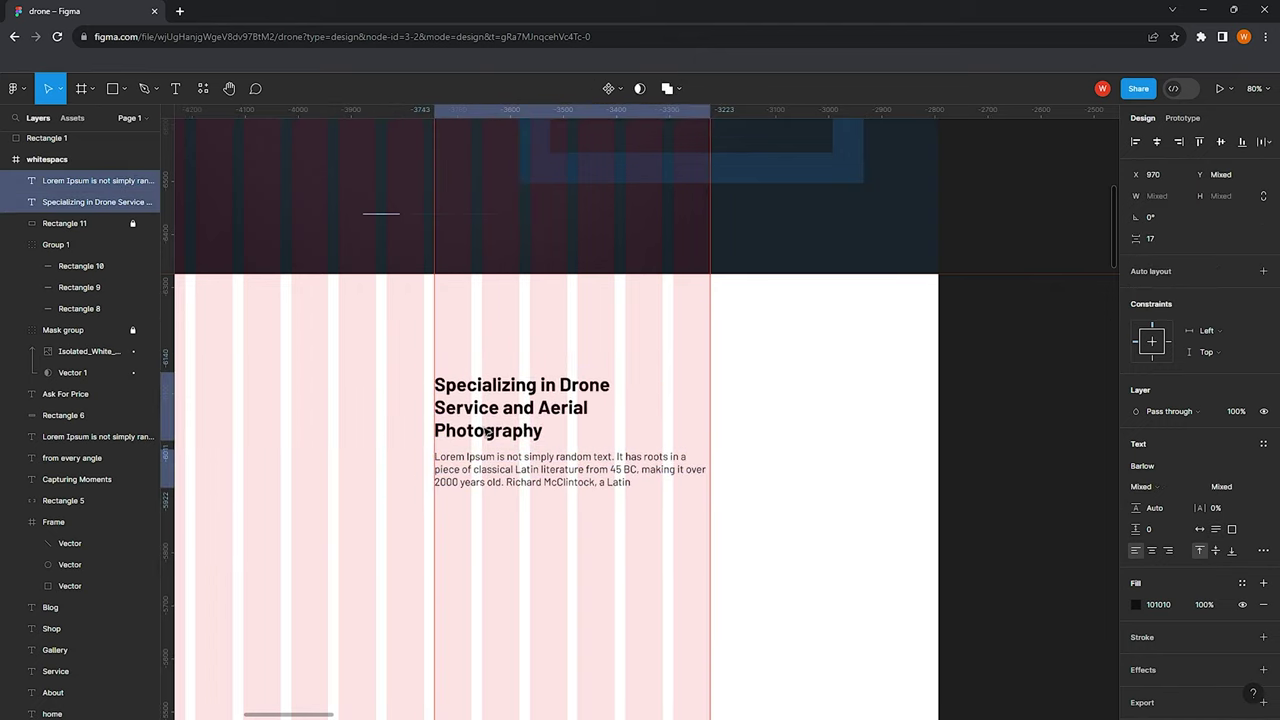
pyautogui.click(457, 531)
pyautogui.click(478, 469)
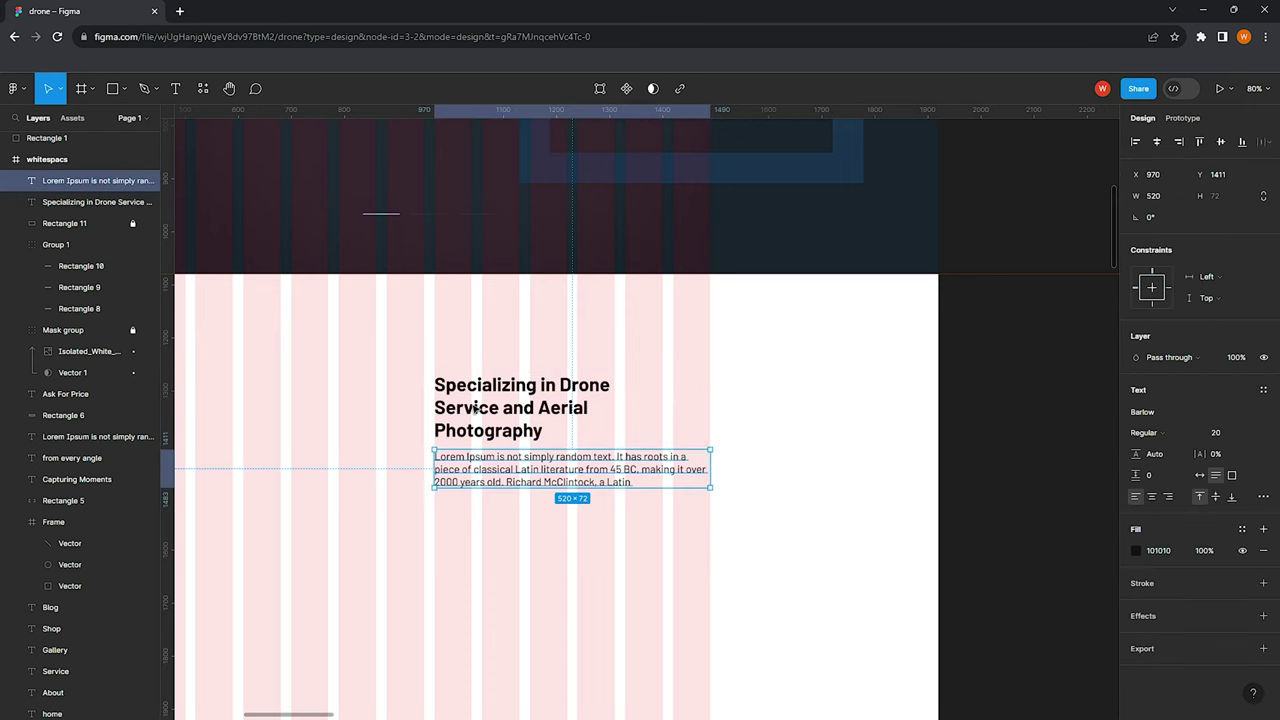
pyautogui.press('t')
pyautogui.click(487, 333)
pyautogui.write('About')
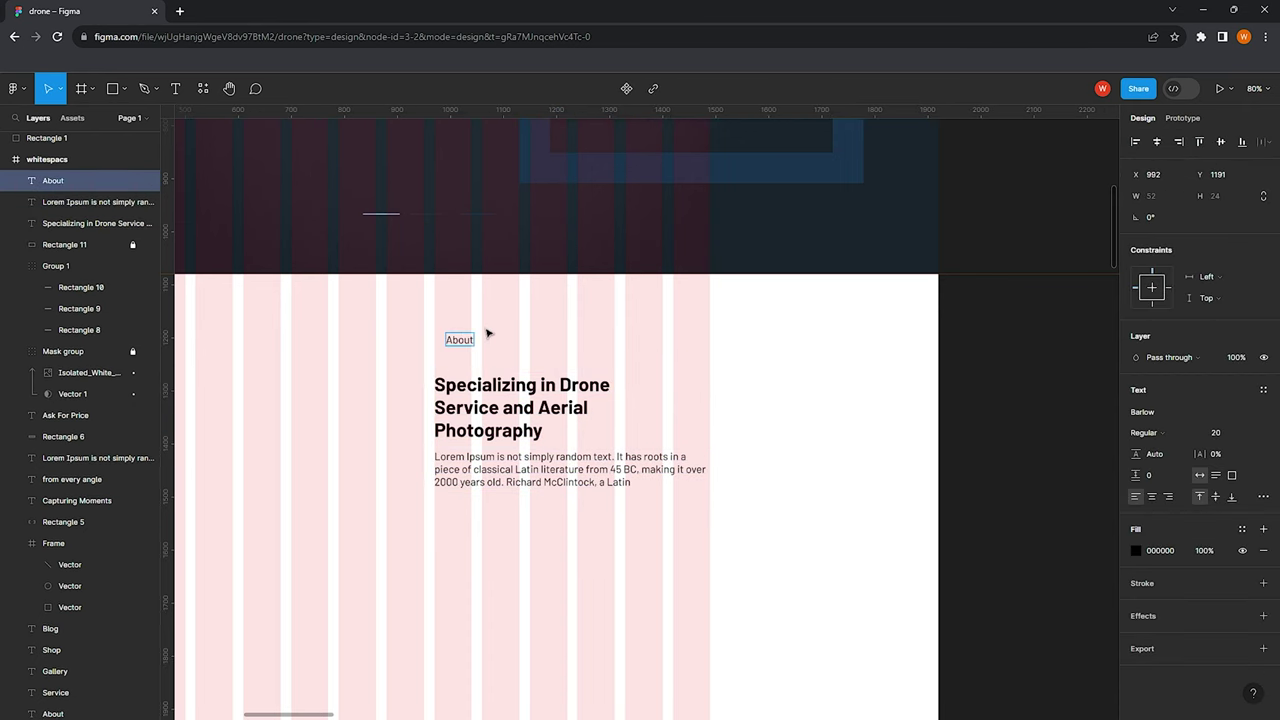
# Finish the About label and position it just above the heading
pyautogui.press('Escape')
pyautogui.scroll(5, 470, 345)
pyautogui.moveTo(457, 366); pyautogui.dragTo(455, 385)
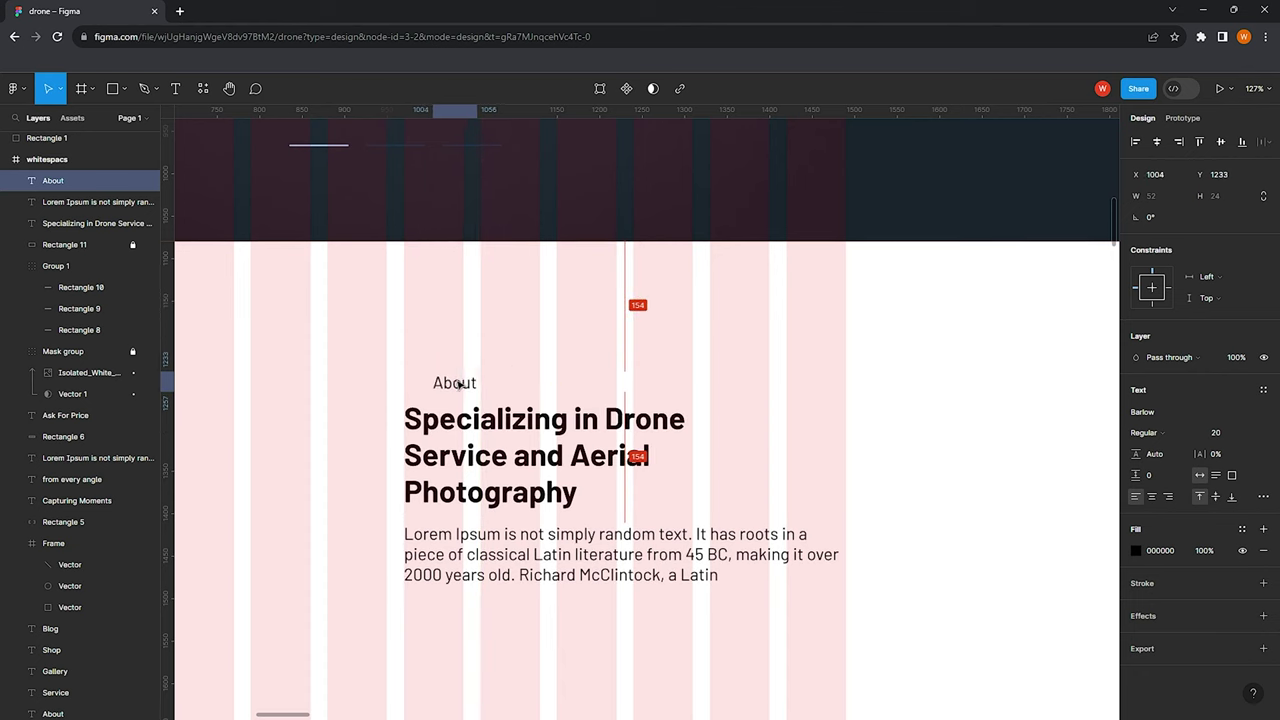
pyautogui.click(391, 334)
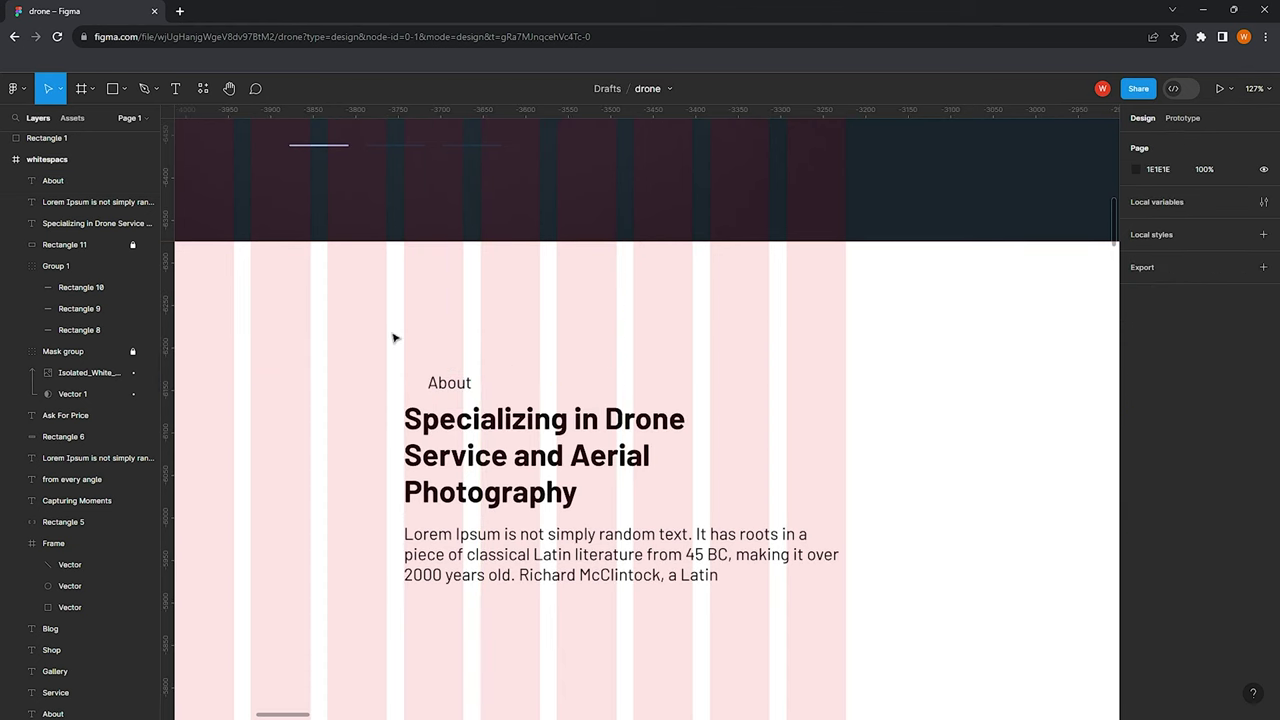
# Draw a short horizontal line to the left of the About label
pyautogui.click(116, 92)
pyautogui.click(79, 137)
pyautogui.scroll(3, 430, 380)
pyautogui.moveTo(397, 380); pyautogui.dragTo(470, 380)
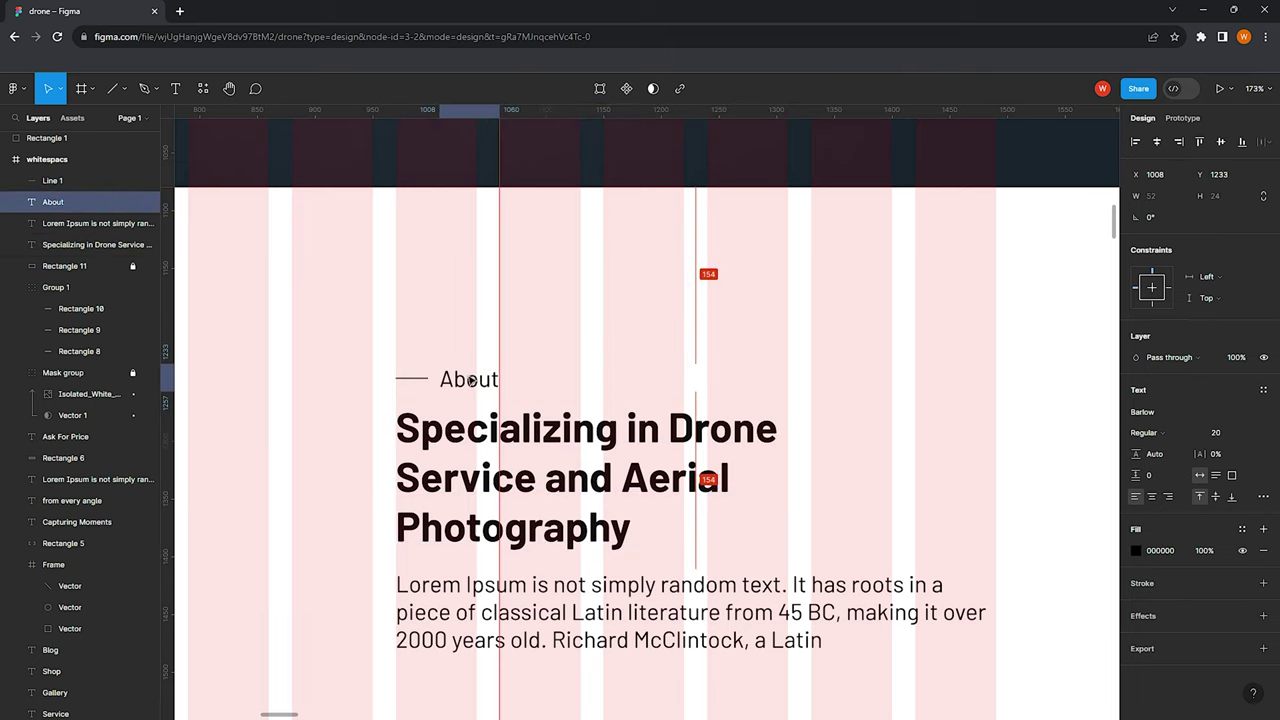
# Give the line a stroke weight of 3 with round caps on both ends
pyautogui.click(415, 379)
pyautogui.moveTo(1207, 465); pyautogui.dragTo(1216, 465)
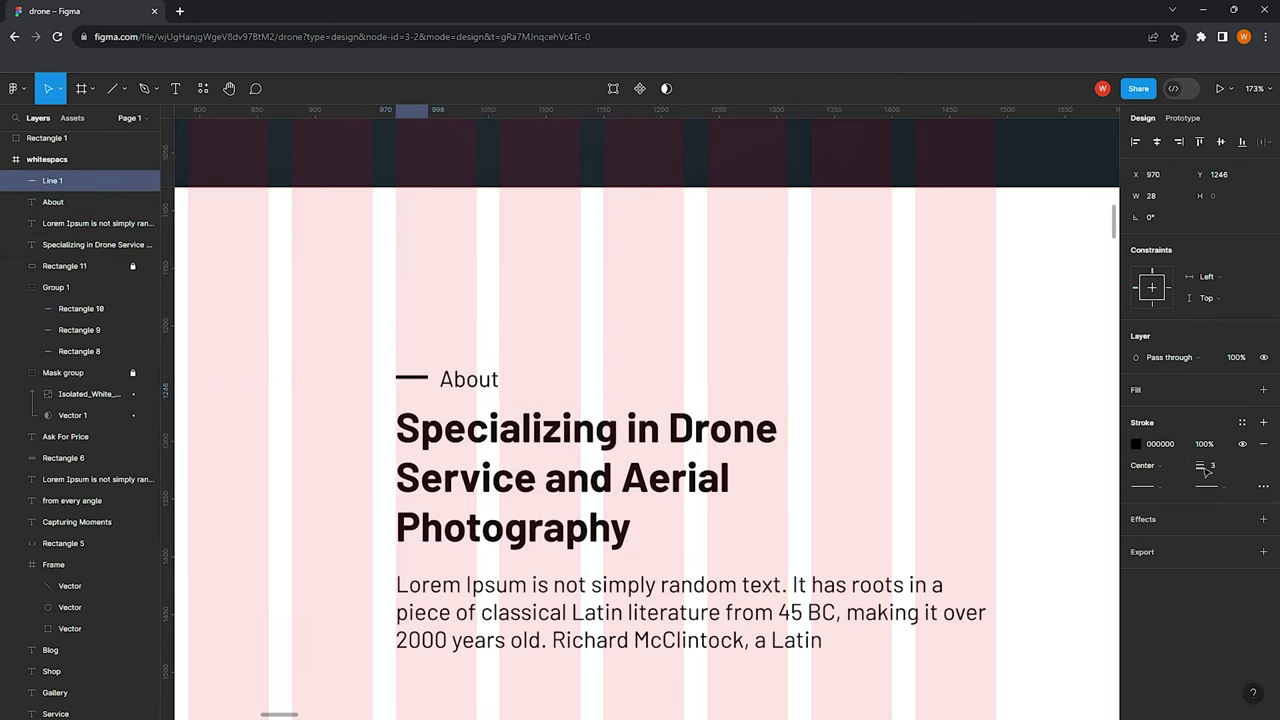
pyautogui.click(1145, 486)
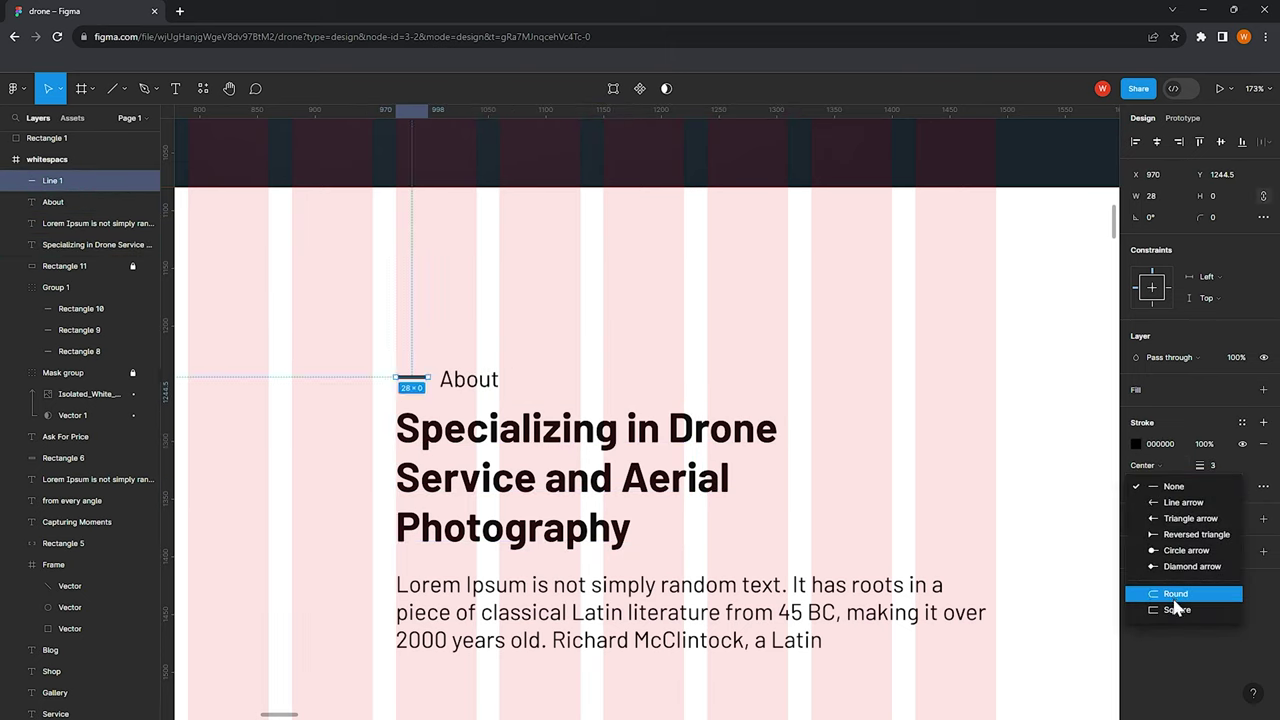
pyautogui.click(1174, 595)
pyautogui.click(1219, 484)
pyautogui.click(1160, 595)
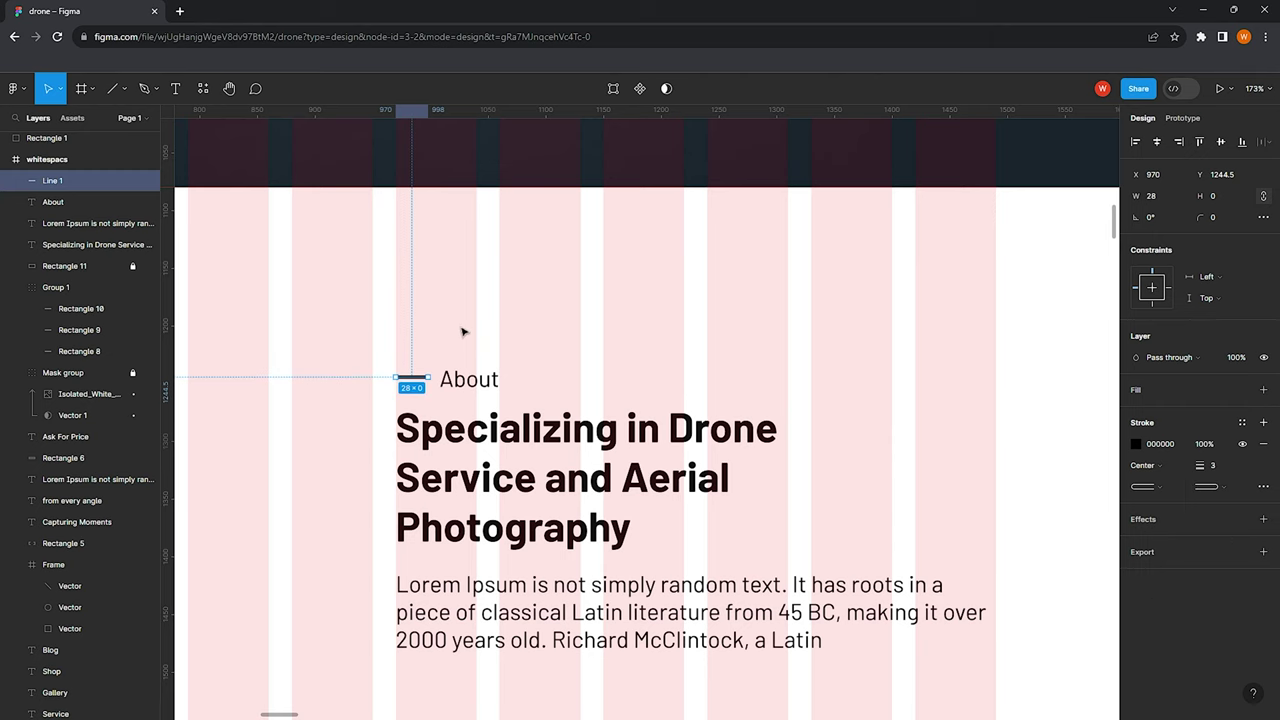
# Colour both the line and the About label red D72323
pyautogui.moveTo(393, 327); pyautogui.dragTo(545, 400)
pyautogui.click(1135, 604)
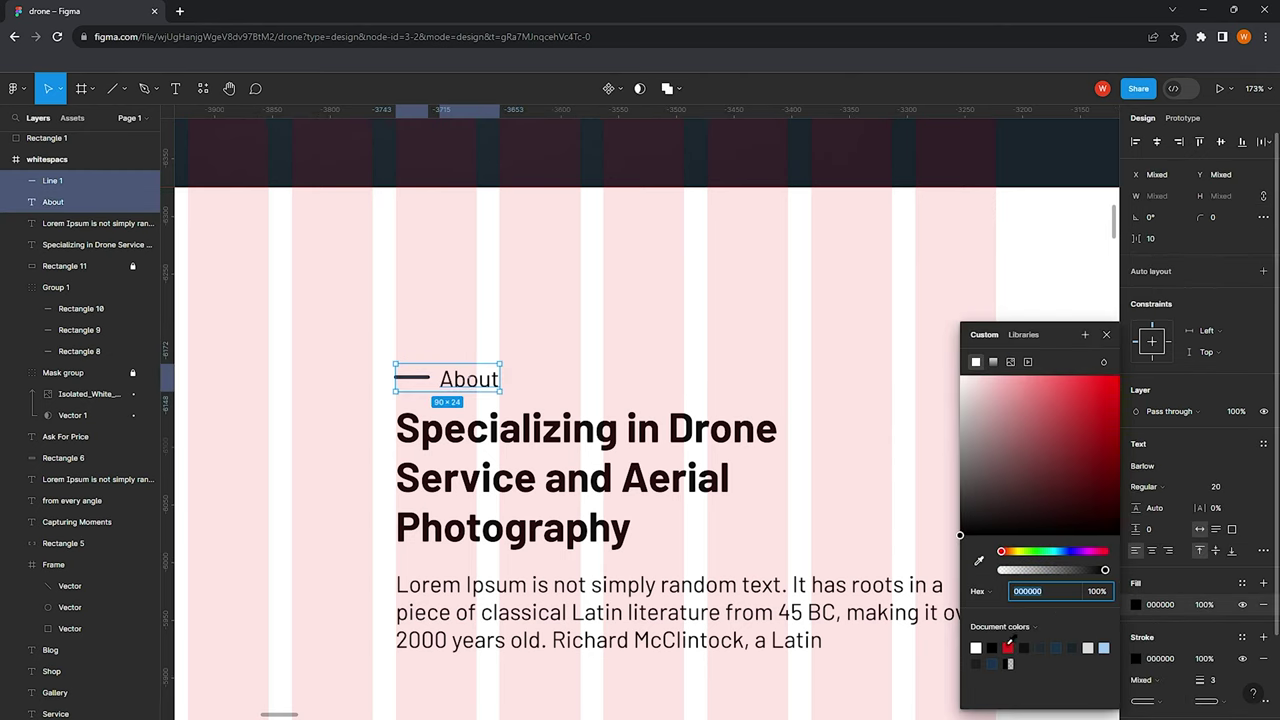
pyautogui.click(1008, 648)
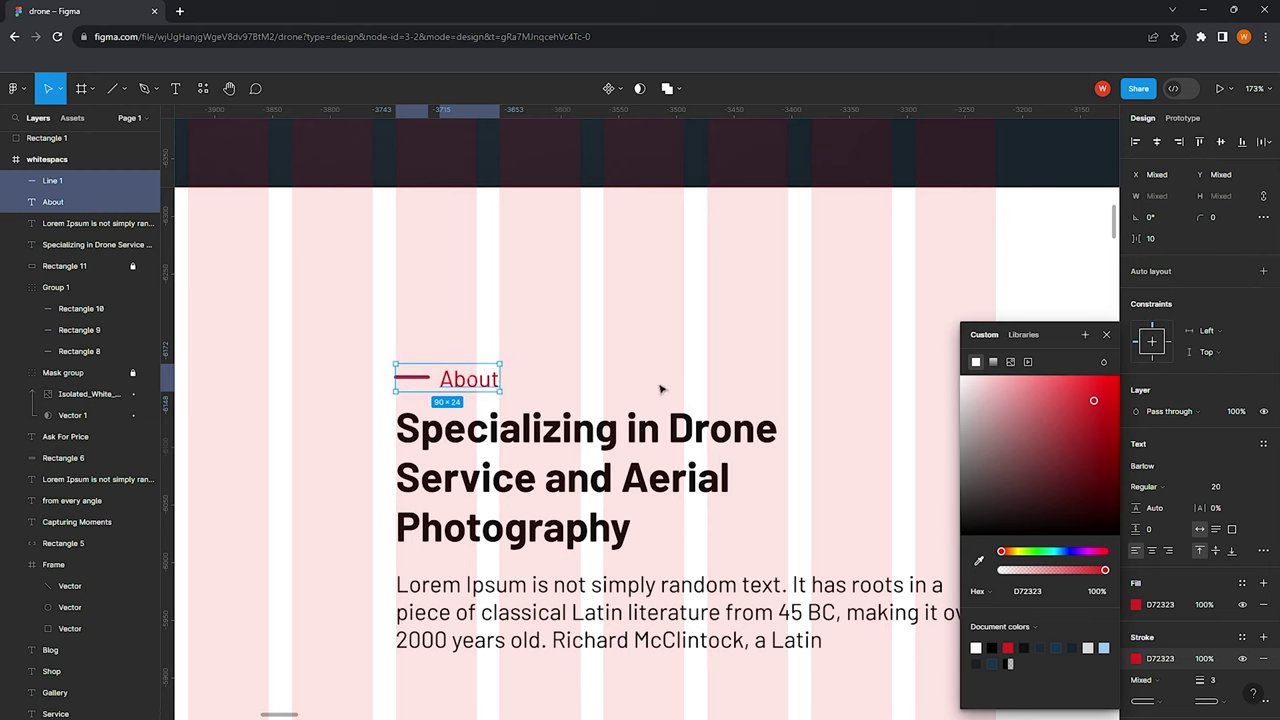
pyautogui.press('Escape')
pyautogui.press('Escape')
# Start a new Mobile Device text box below the paragraph
pyautogui.scroll(-5, 545, 327)
pyautogui.click(497, 359)
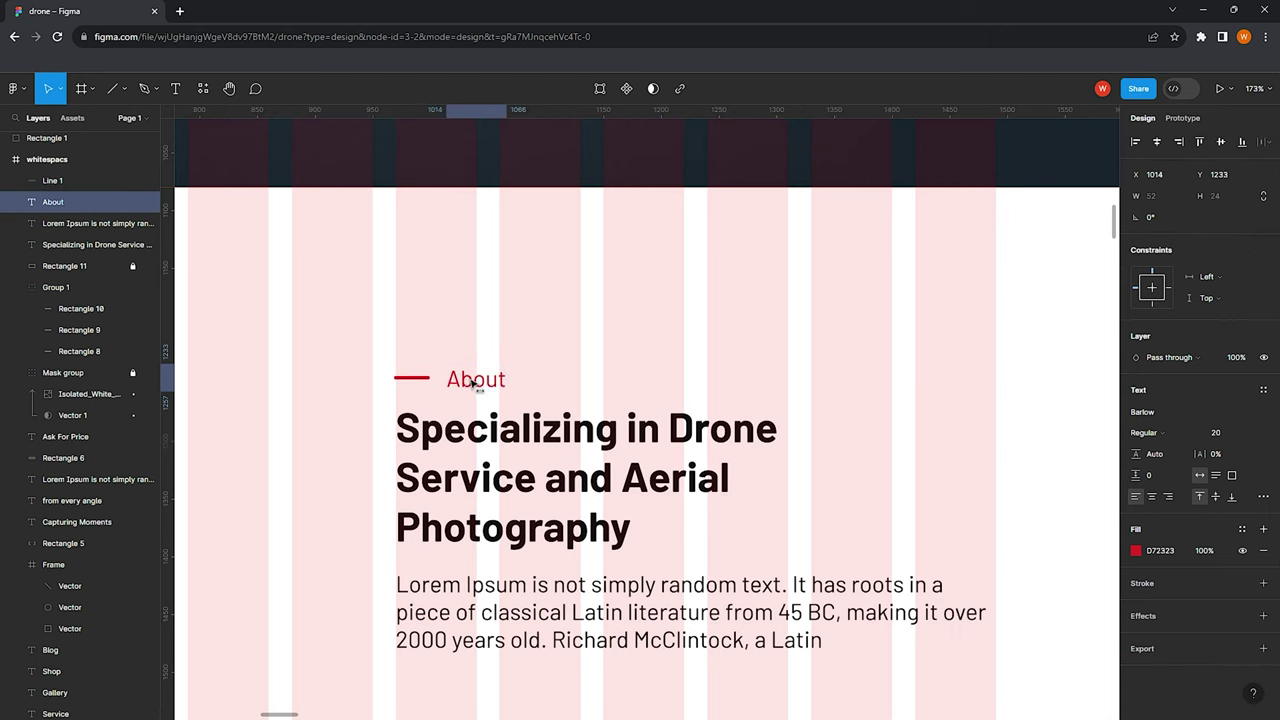
pyautogui.click(505, 318)
pyautogui.scroll(-3, 495, 325)
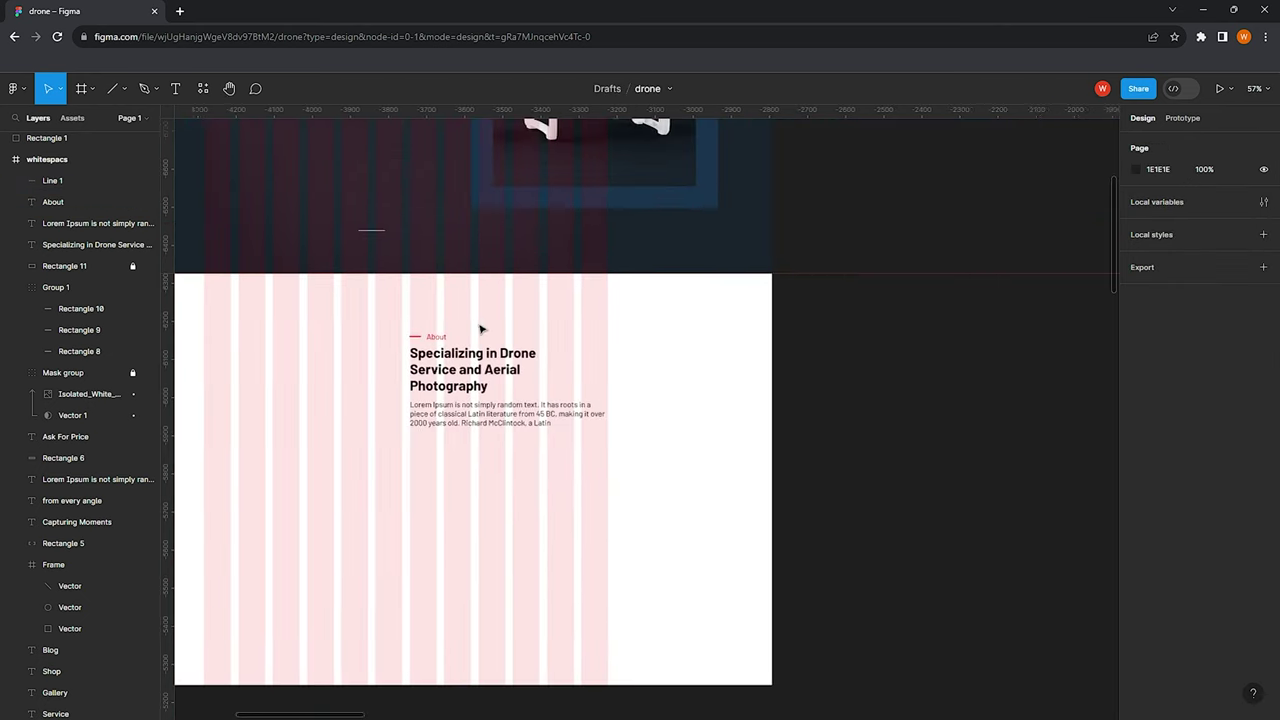
pyautogui.scroll(2, 460, 335)
pyautogui.scroll(-3, 430, 347)
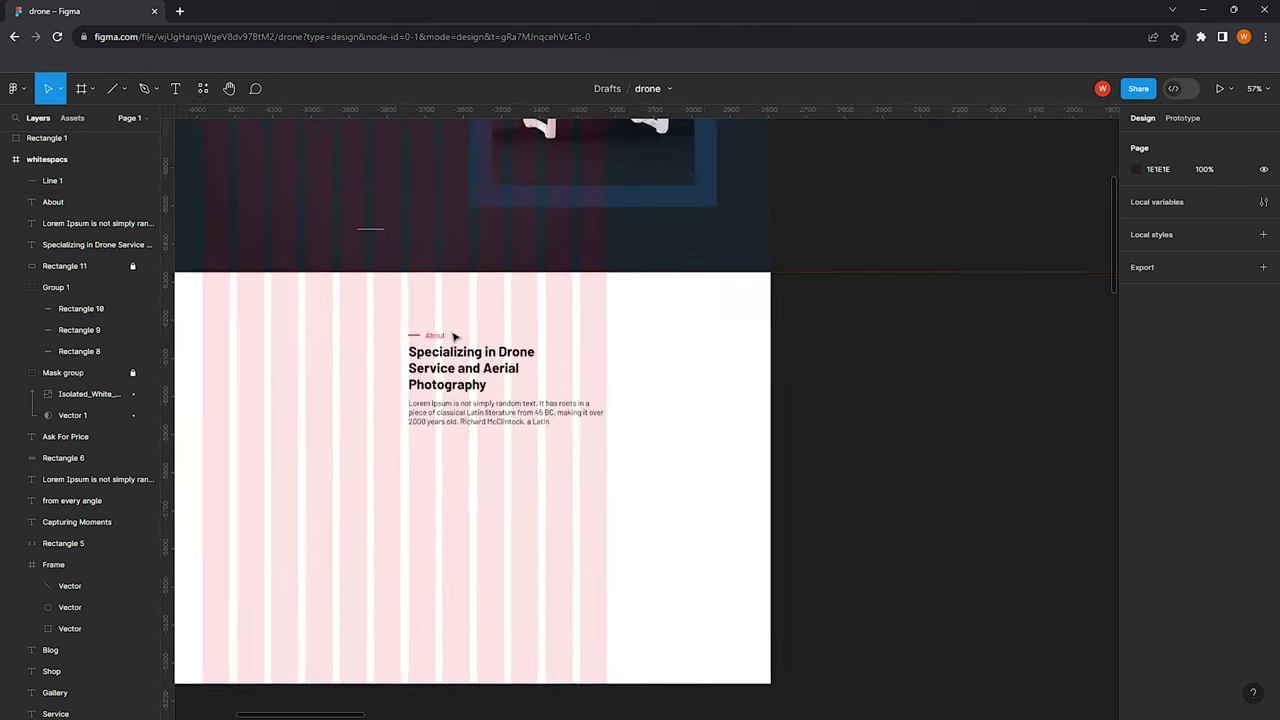
pyautogui.scroll(-2, 451, 334)
pyautogui.scroll(2, 470, 440)
pyautogui.scroll(1, 455, 422)
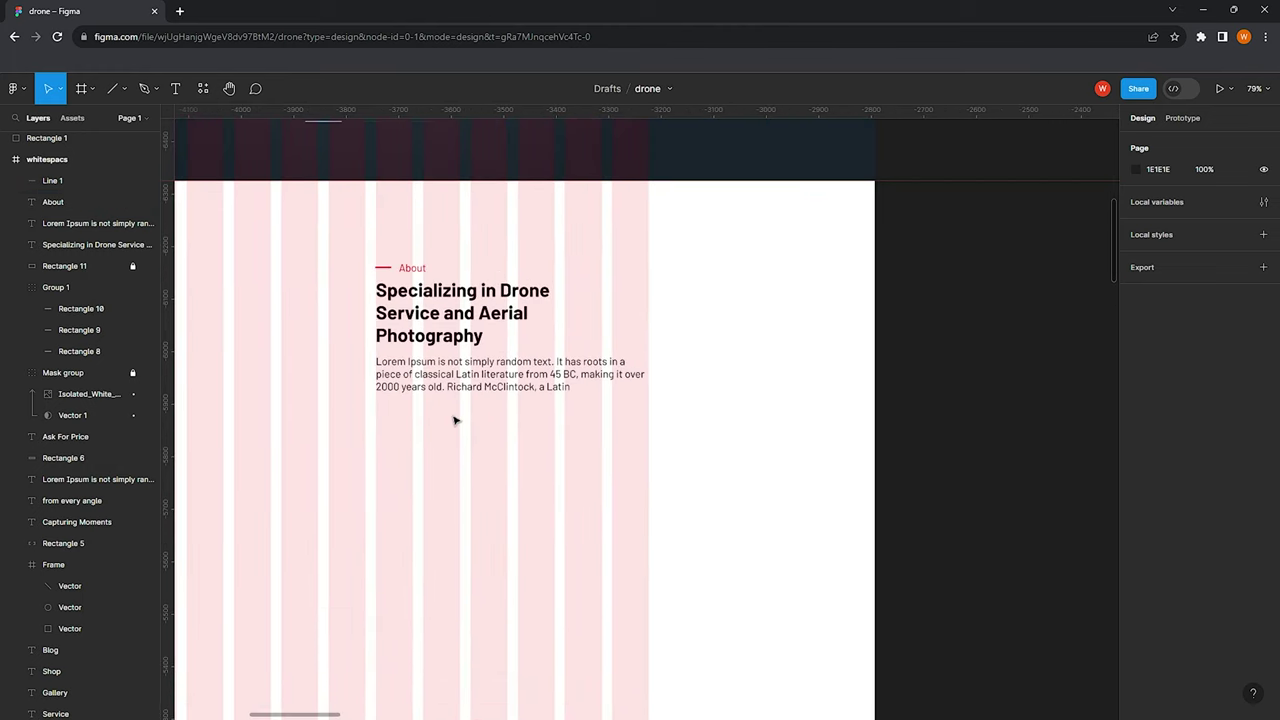
pyautogui.press('t')
pyautogui.click(421, 418)
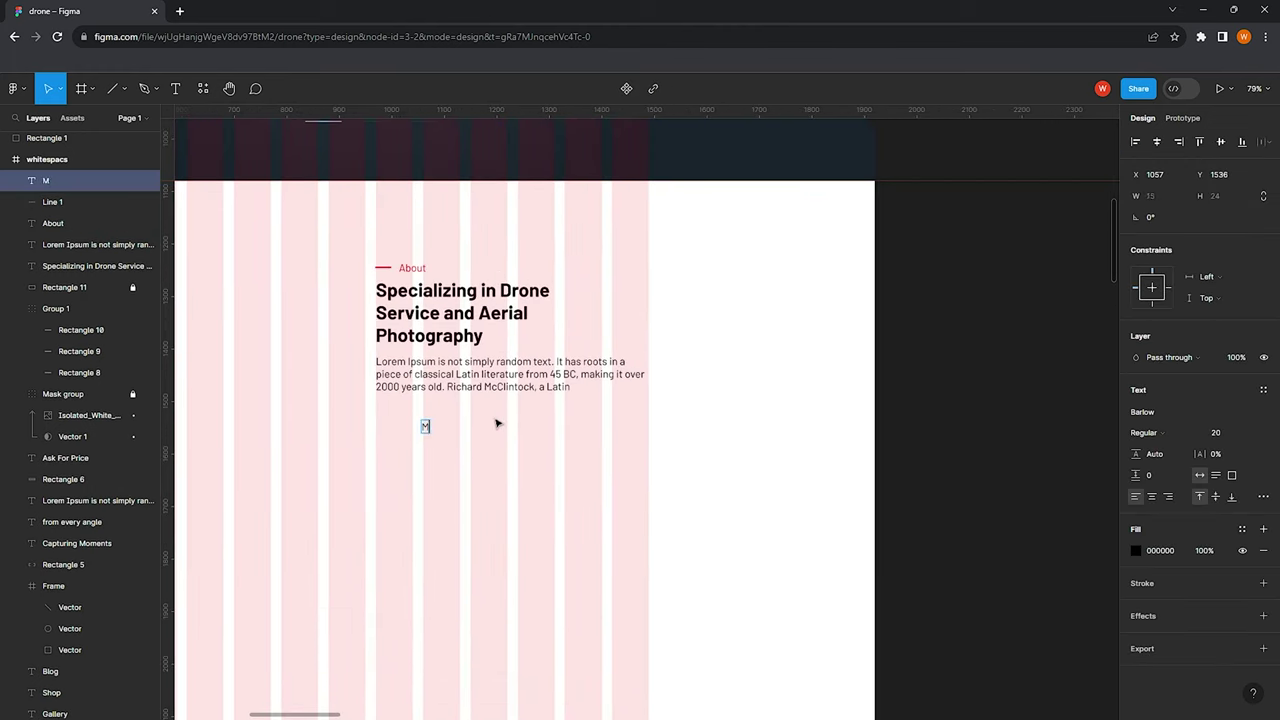
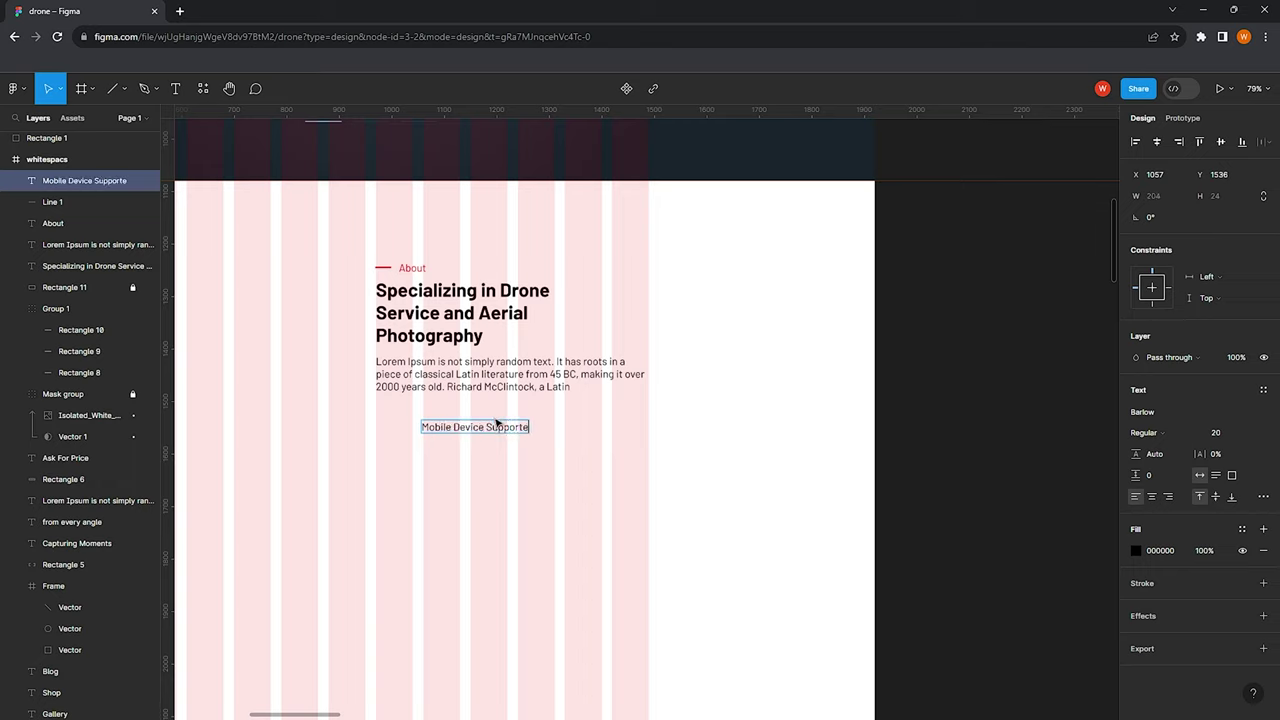
# Type three feature lines: Mobile Device Supported, Easy Integrative Control and Customized Commands
pyautogui.write('d')
pyautogui.press('Return')
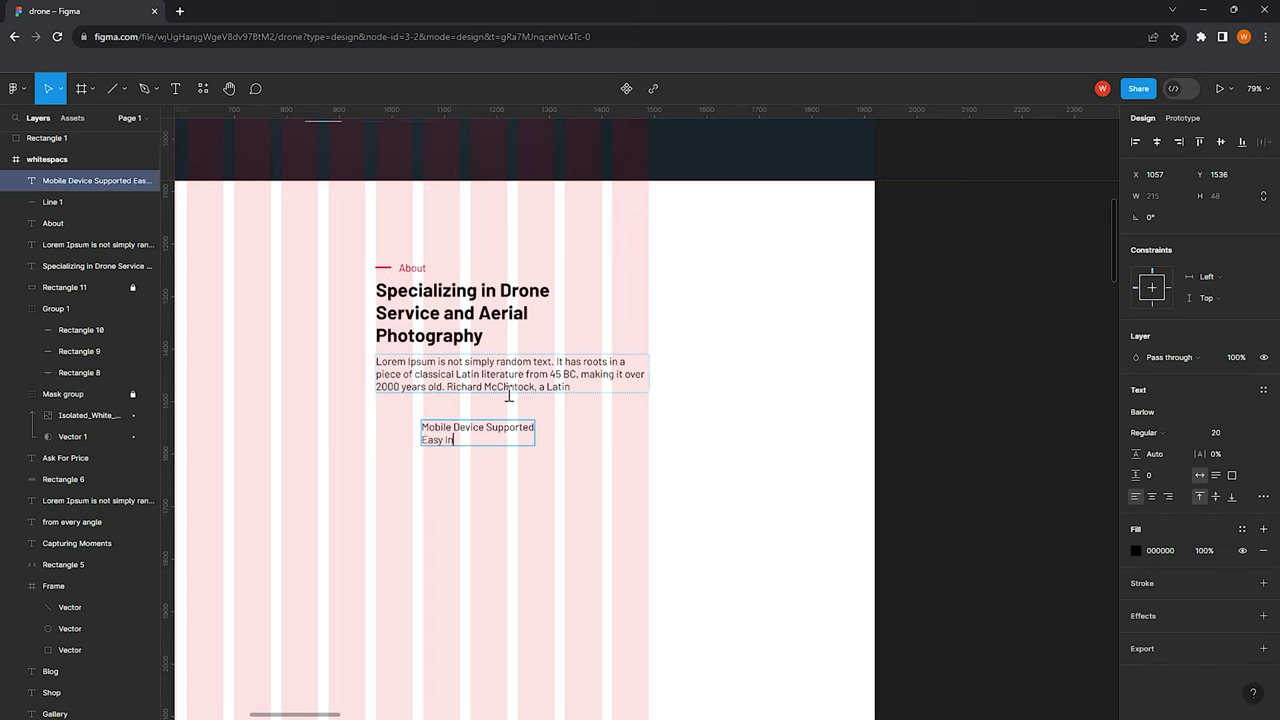
pyautogui.write('grative Control')
pyautogui.press('Return')
pyautogui.write('Customized Commands')
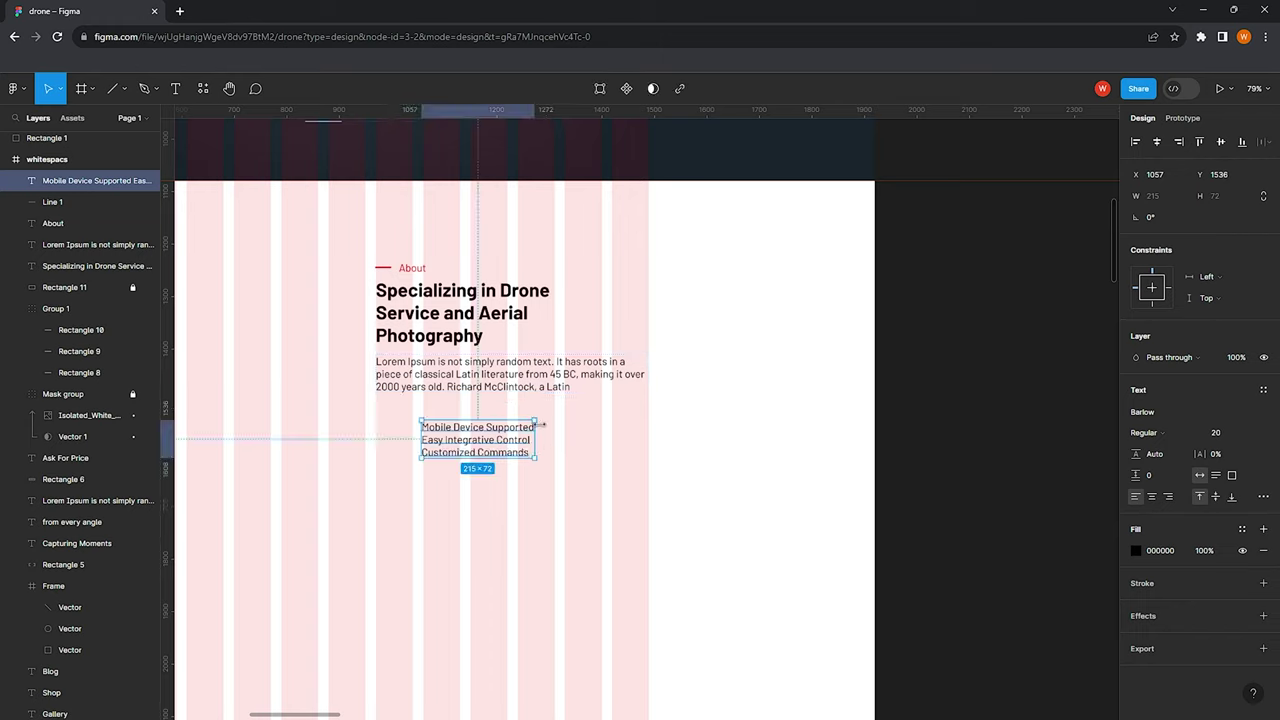
# Position the feature list and give it line height 15, font size 24 and SemiBold weight
pyautogui.moveTo(469, 446); pyautogui.dragTo(460, 448)
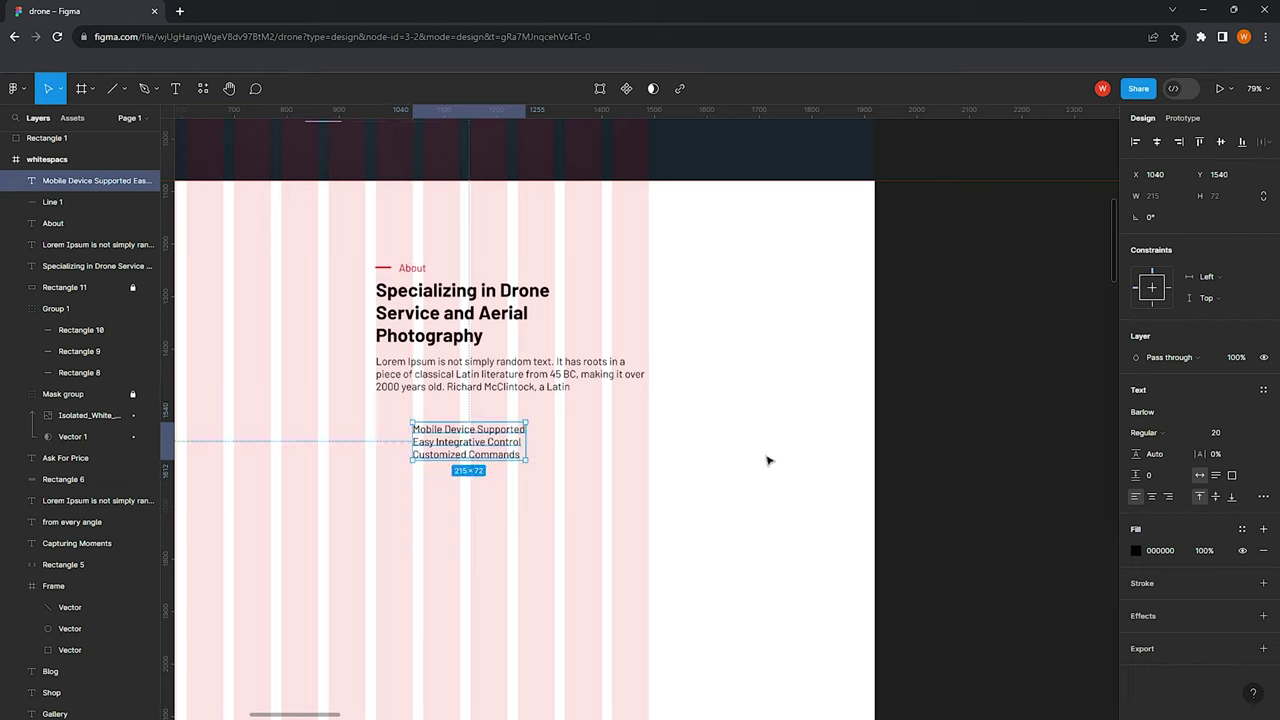
pyautogui.moveTo(1197, 455); pyautogui.dragTo(1160, 475)
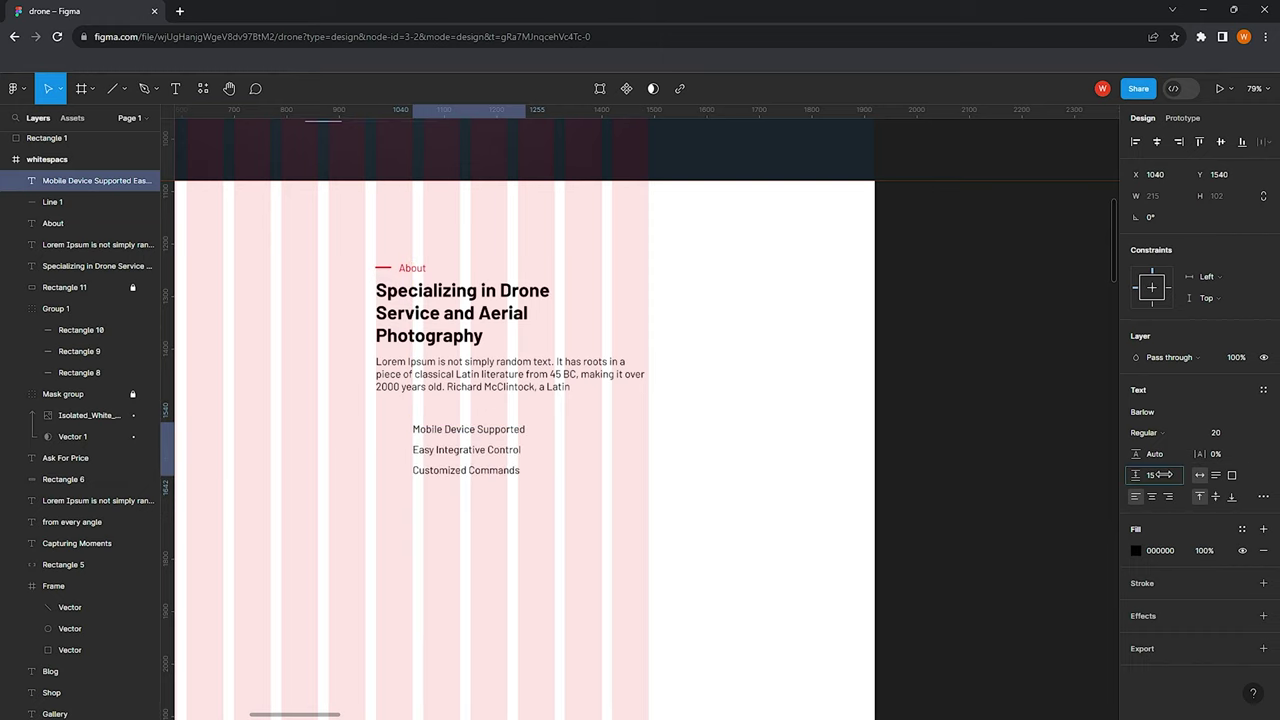
pyautogui.click(1246, 437)
pyautogui.click(1165, 433)
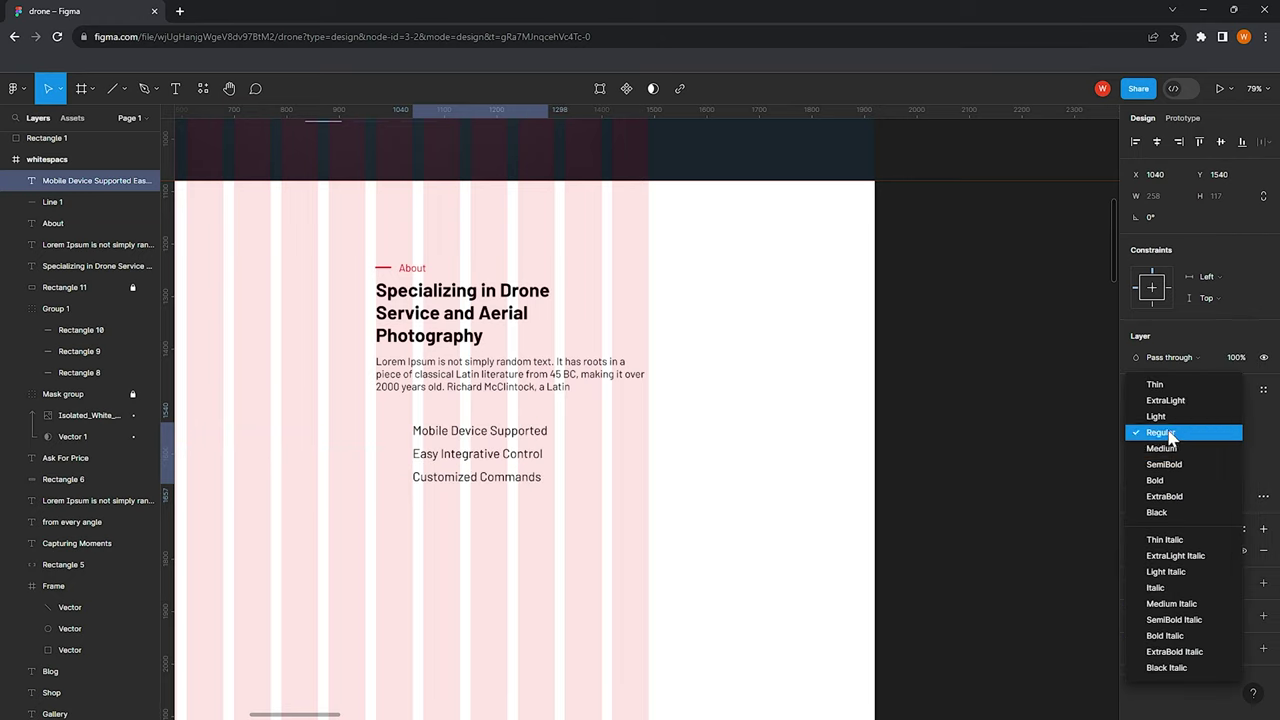
pyautogui.click(1168, 463)
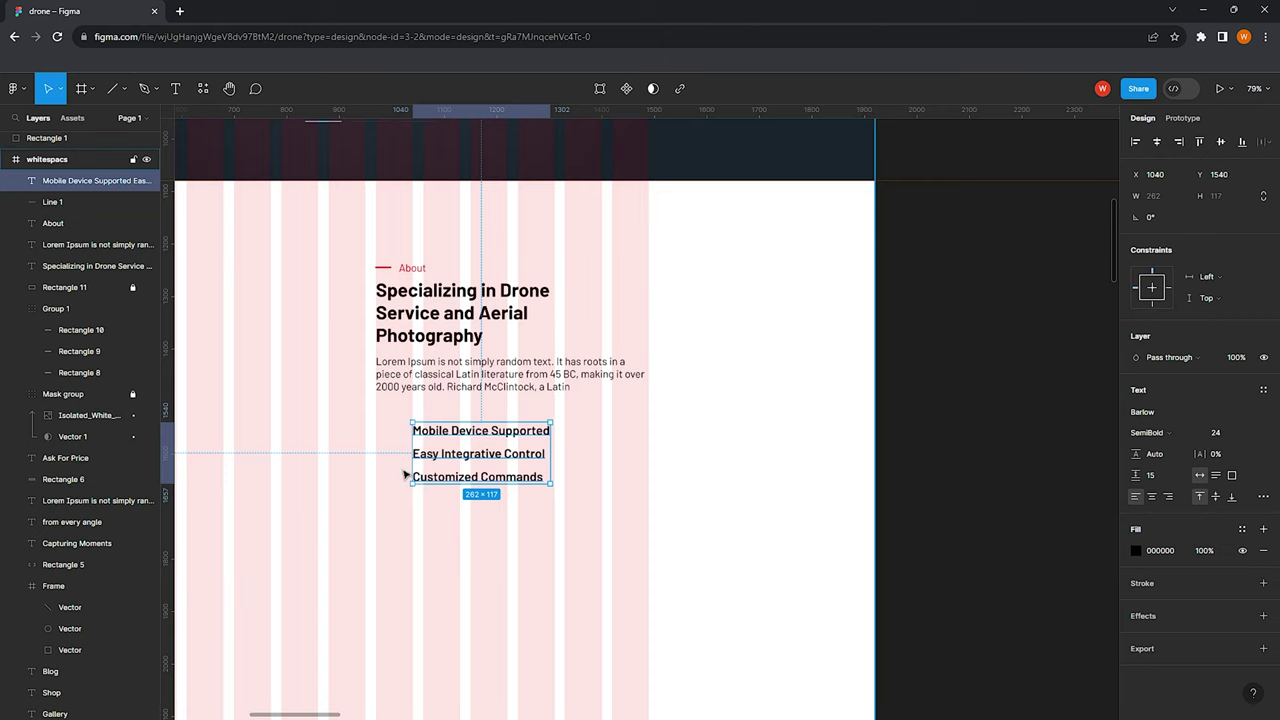
pyautogui.click(390, 500)
pyautogui.scroll(-3, 371, 523)
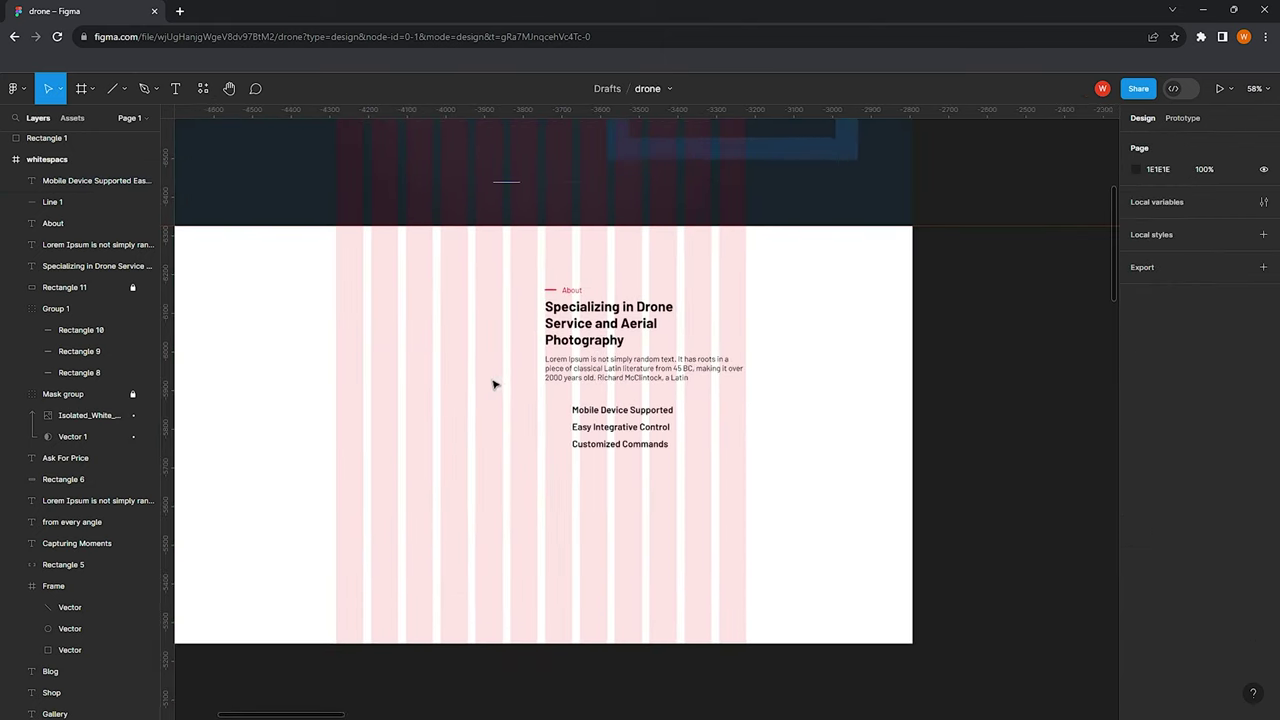
# Move the drone, controller and gamepad icons from beside the page into the frame
pyautogui.hscroll(-5, 363, 334)
pyautogui.click(302, 395)
pyautogui.moveTo(240, 360); pyautogui.dragTo(363, 569)
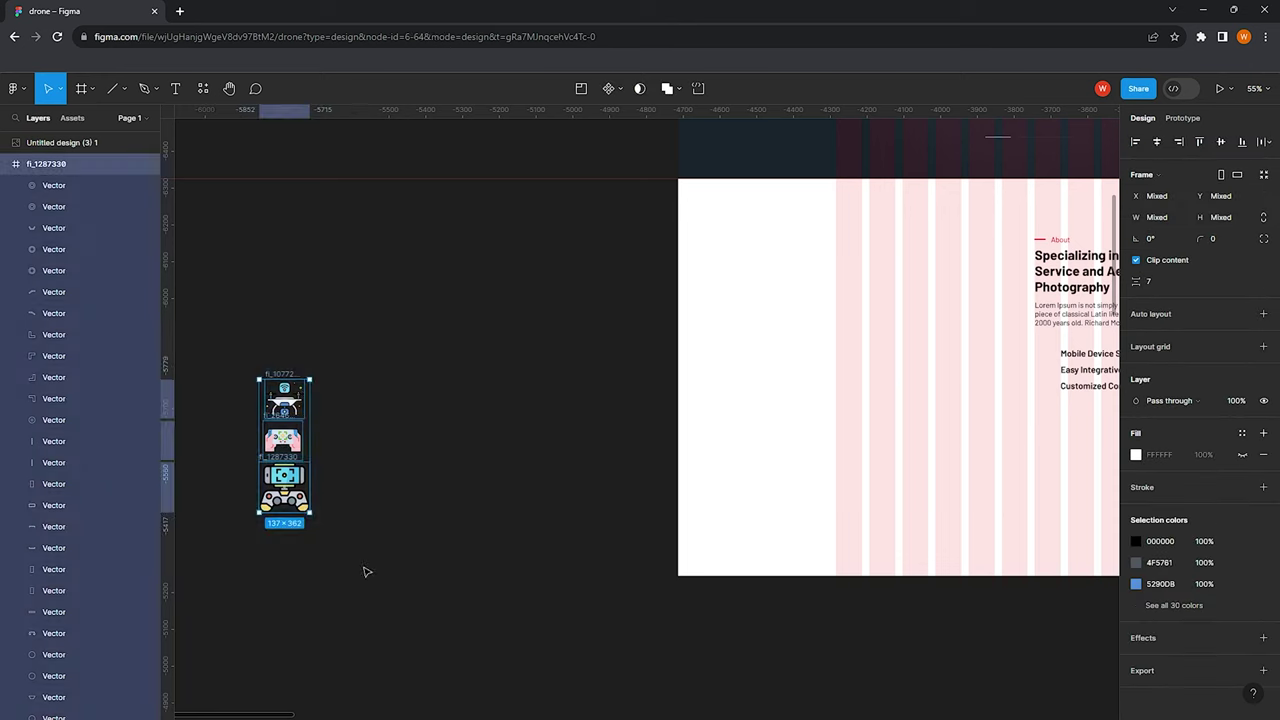
pyautogui.moveTo(285, 450); pyautogui.dragTo(934, 443)
pyautogui.scroll(3, 620, 443)
pyautogui.scroll(2, 651, 440)
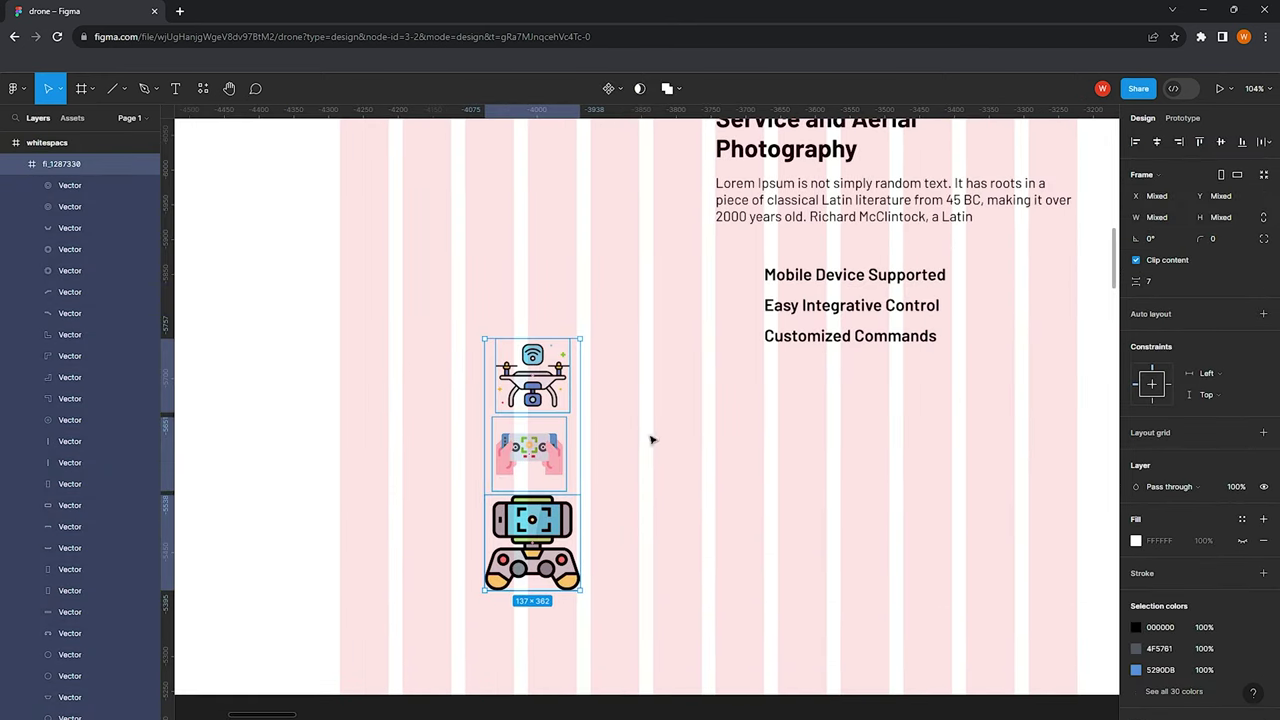
pyautogui.click(704, 416)
# Resize the controller, gamepad and drone icons to width 32
pyautogui.click(515, 452)
pyautogui.moveTo(1271, 229)
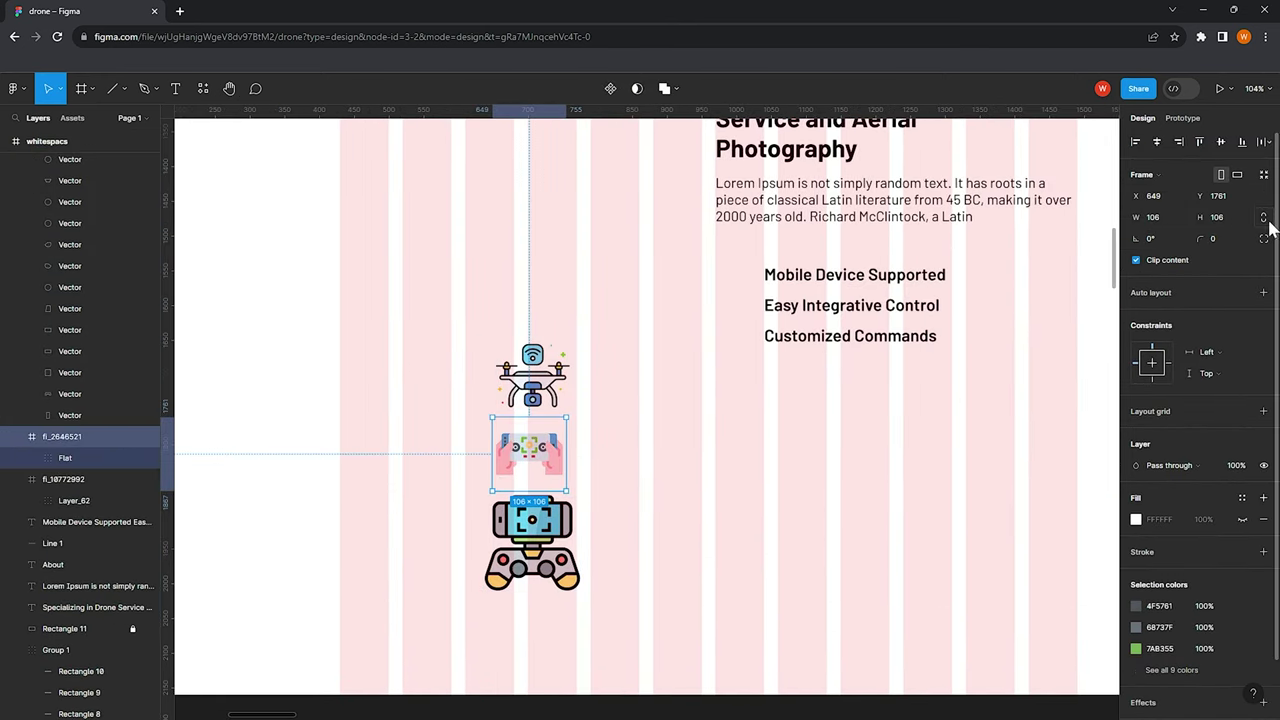
pyautogui.write('32')
pyautogui.press('Return')
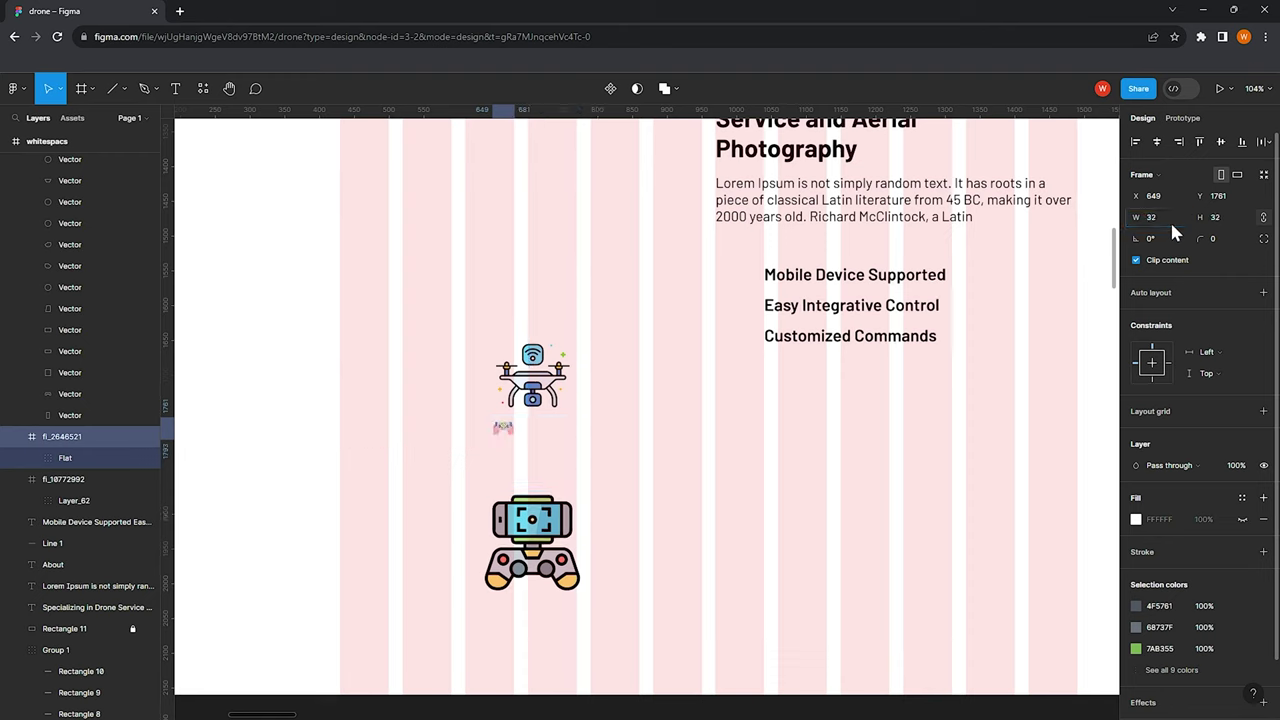
pyautogui.click(570, 520)
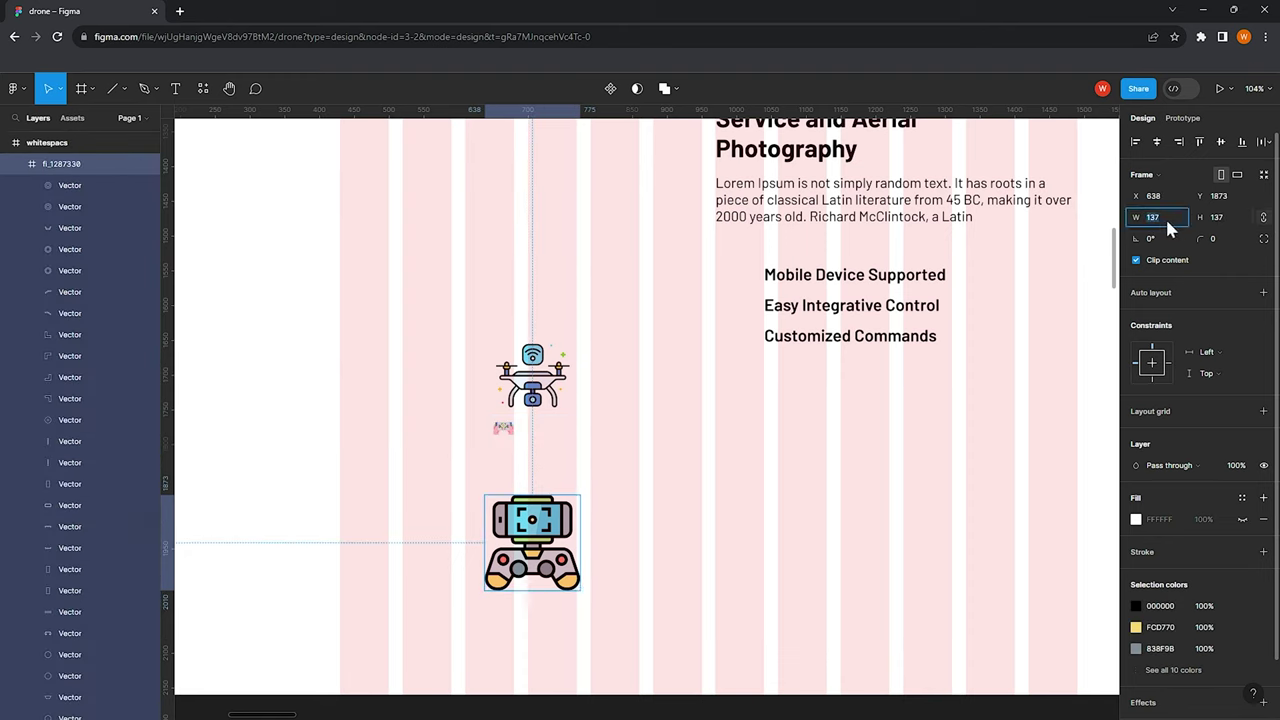
pyautogui.write('2')
pyautogui.press('Return')
pyautogui.click(532, 375)
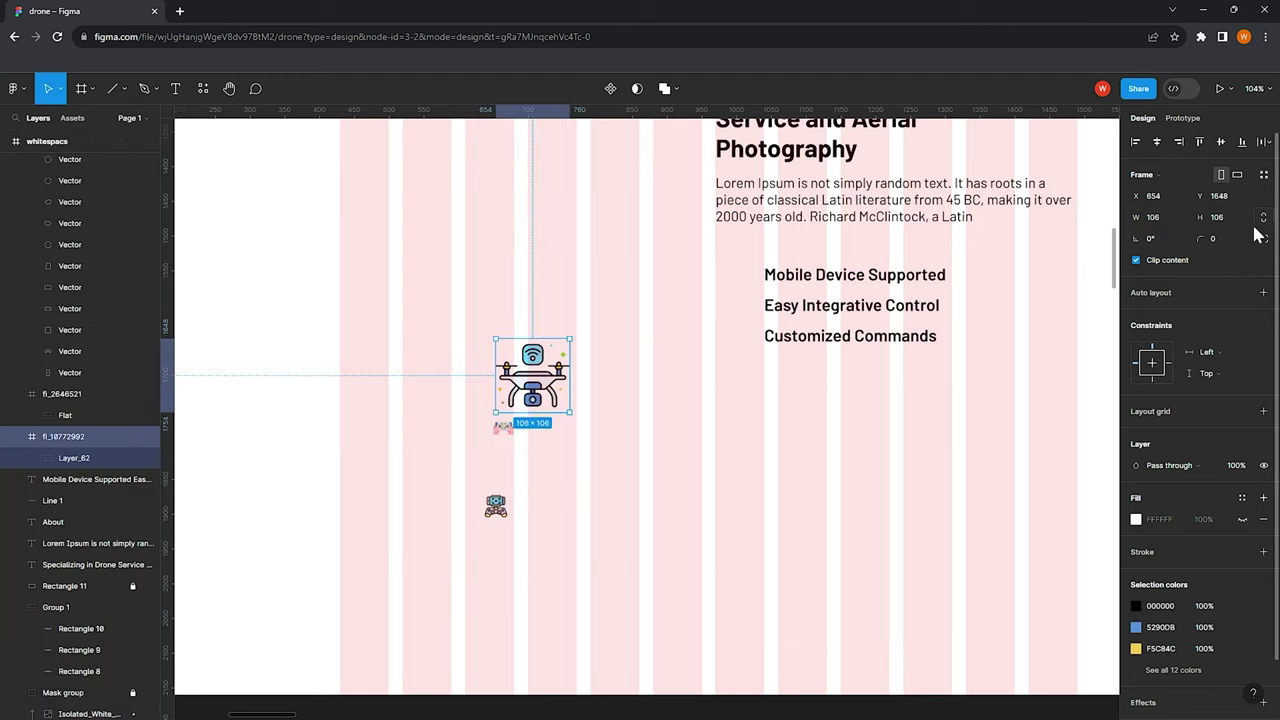
pyautogui.write('2')
pyautogui.press('Return')
pyautogui.moveTo(437, 263); pyautogui.dragTo(574, 574)
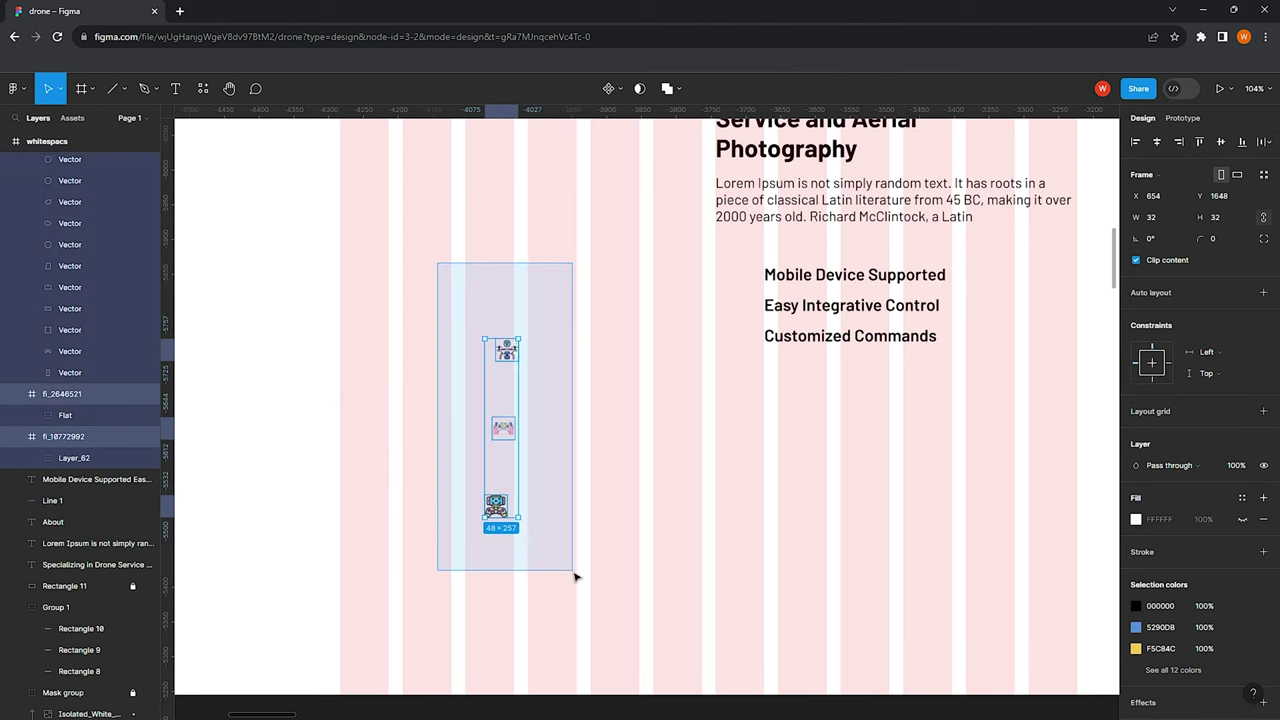
pyautogui.click(484, 364)
# Place the drone, controller and gamepad icons beside their matching feature lines
pyautogui.moveTo(500, 362); pyautogui.dragTo(750, 286)
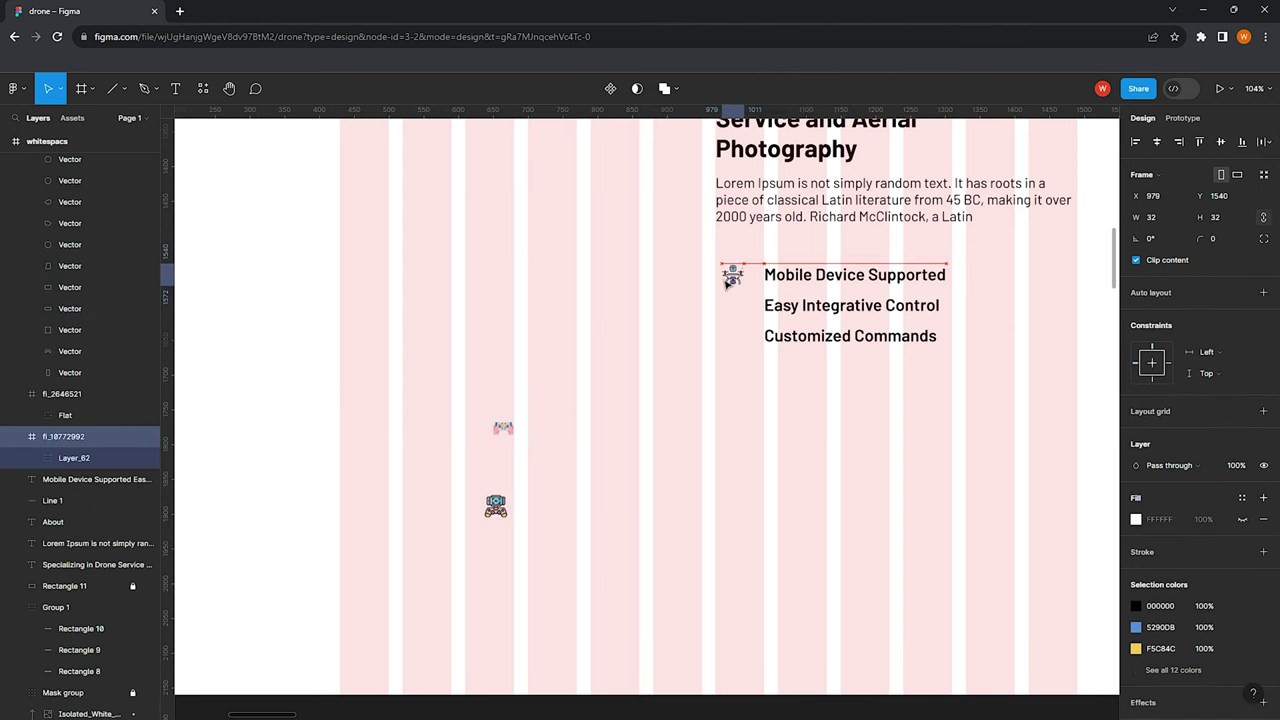
pyautogui.moveTo(503, 427); pyautogui.dragTo(733, 305)
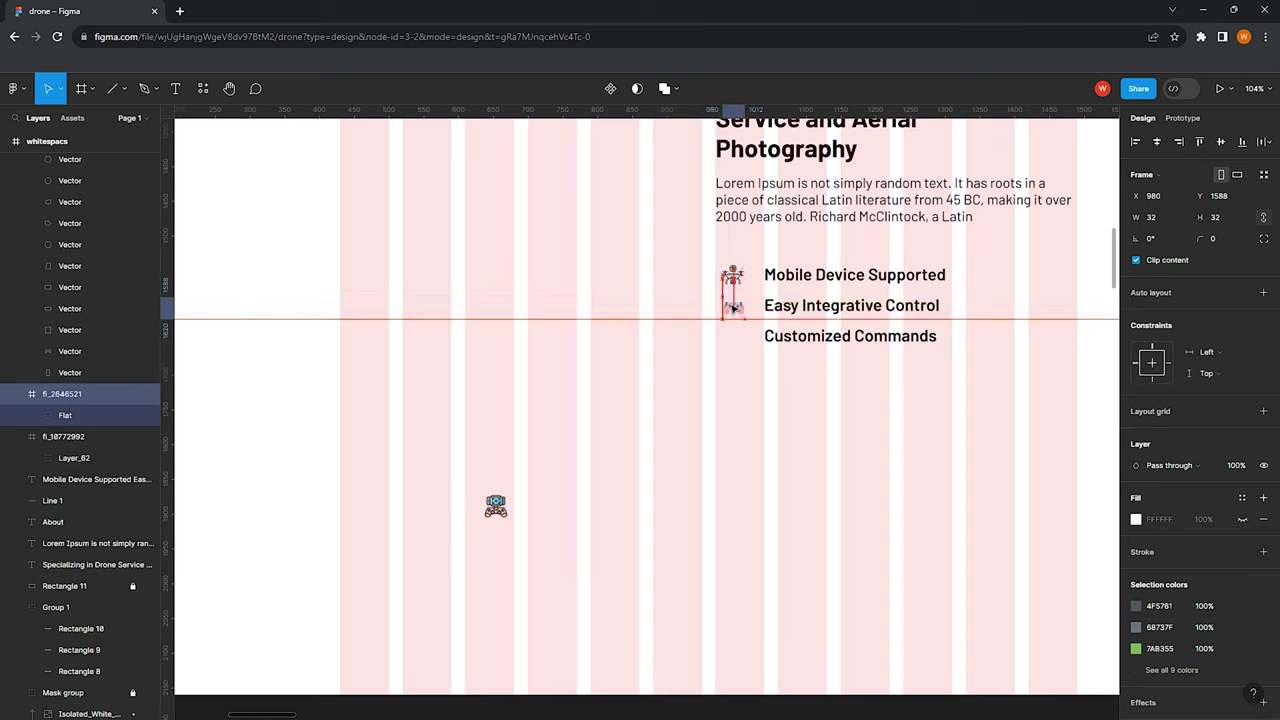
pyautogui.moveTo(496, 505); pyautogui.dragTo(737, 338)
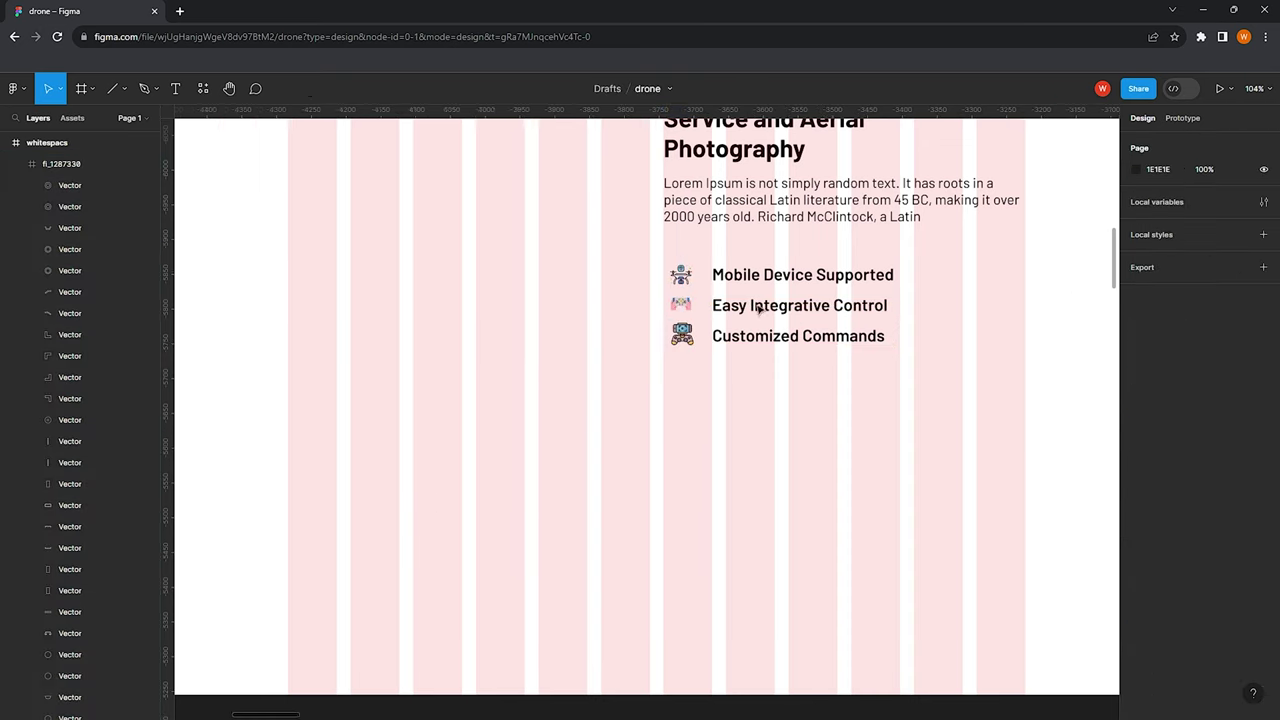
pyautogui.scroll(3, 600, 300)
pyautogui.scroll(-3, 580, 340)
pyautogui.scroll(-2, 576, 371)
pyautogui.hscroll(2, 434, 229)
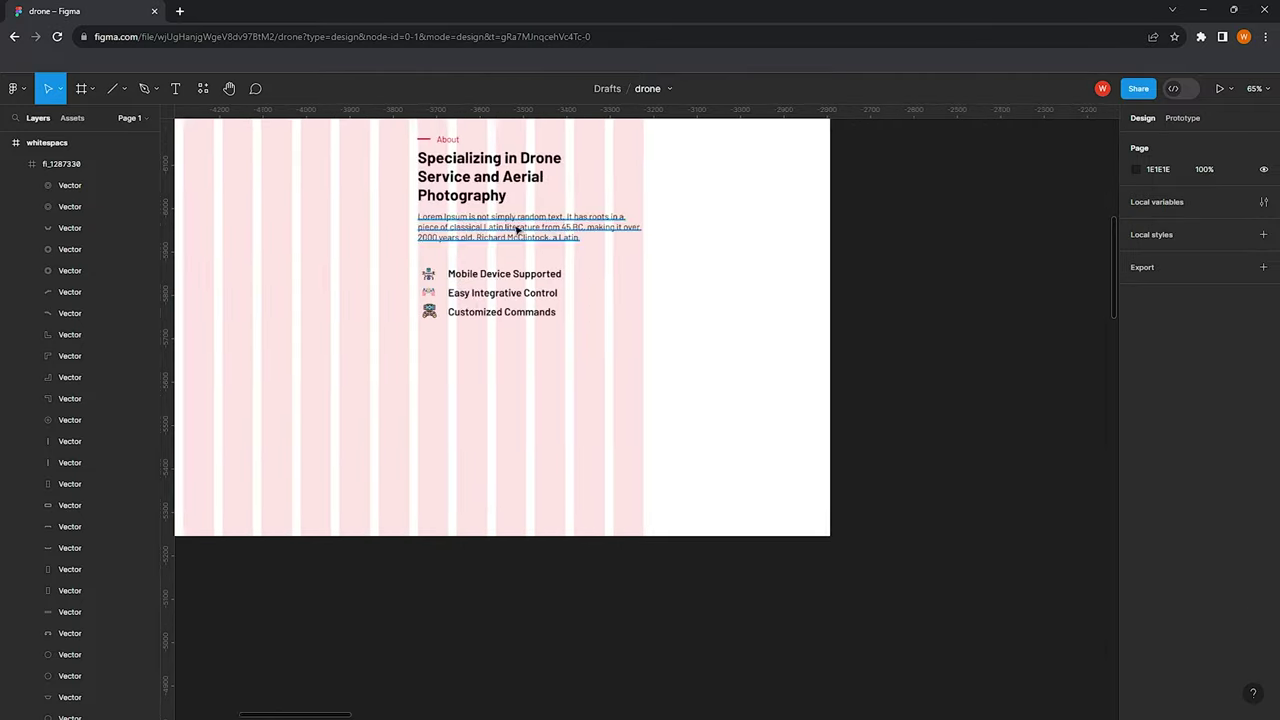
pyautogui.scroll(2, 543, 266)
pyautogui.scroll(2, 558, 308)
pyautogui.scroll(-2, 558, 308)
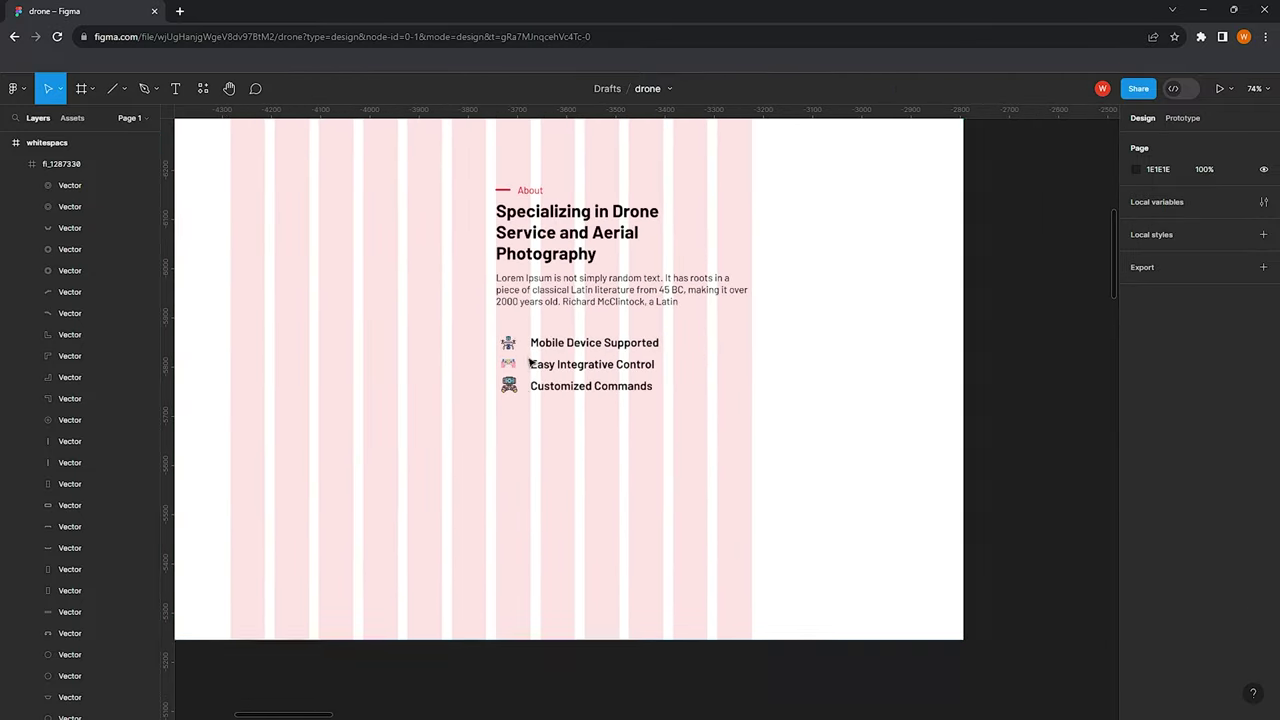
pyautogui.scroll(3, 480, 250)
pyautogui.click(123, 88)
pyautogui.click(80, 120)
pyautogui.scroll(1, 493, 419)
# Draw a red-filled button rectangle below the feature list
pyautogui.moveTo(478, 403)
pyautogui.mouseDown()
pyautogui.moveTo(540, 437)
pyautogui.moveTo(601, 438)
pyautogui.moveTo(569, 443)
pyautogui.moveTo(588, 448)
pyautogui.mouseUp()
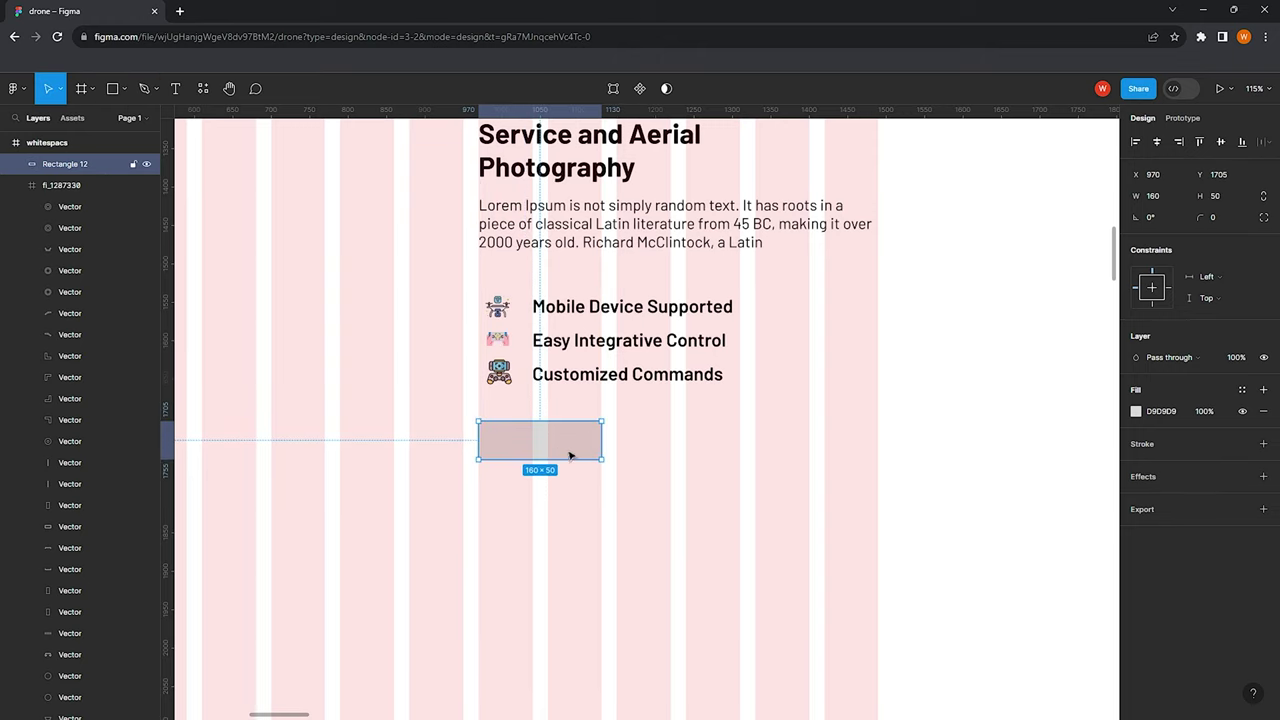
pyautogui.click(1136, 410)
pyautogui.click(975, 655)
pyautogui.click(563, 480)
pyautogui.scroll(1, 540, 460)
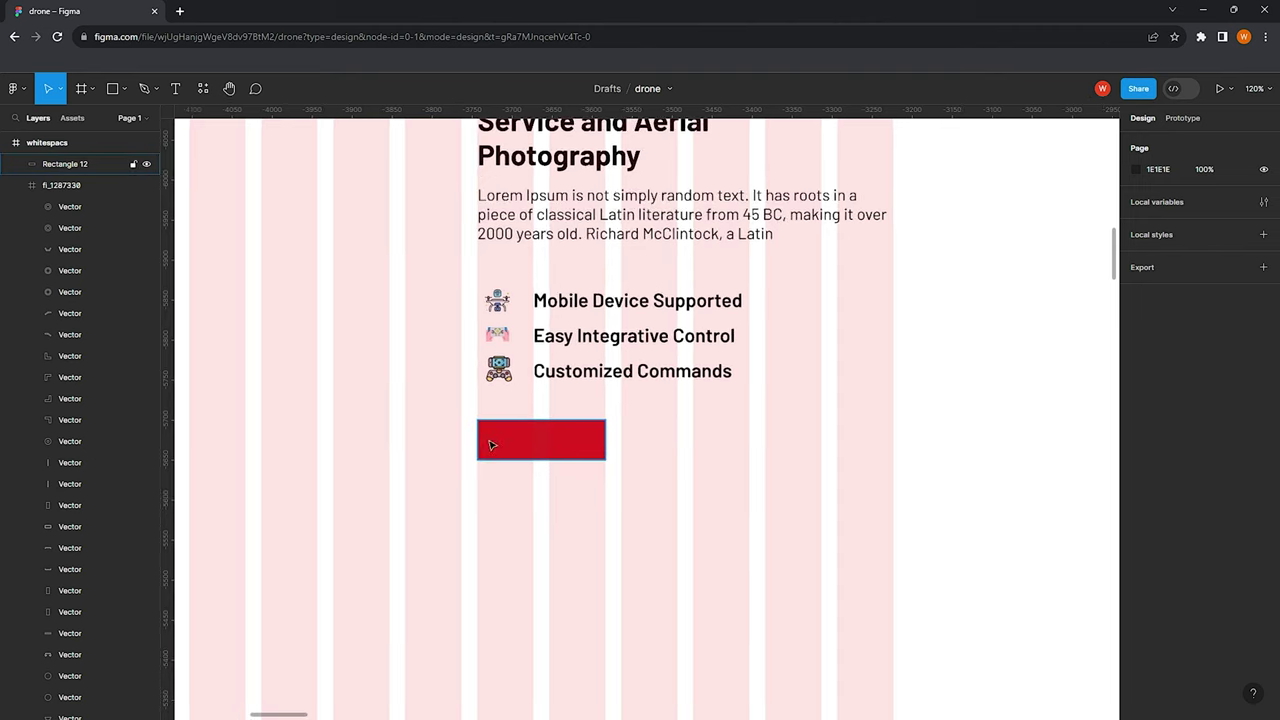
# Add a Read More label in Regular weight, size 20, centred on the red button
pyautogui.press('t')
pyautogui.click(503, 443)
pyautogui.write('Read More')
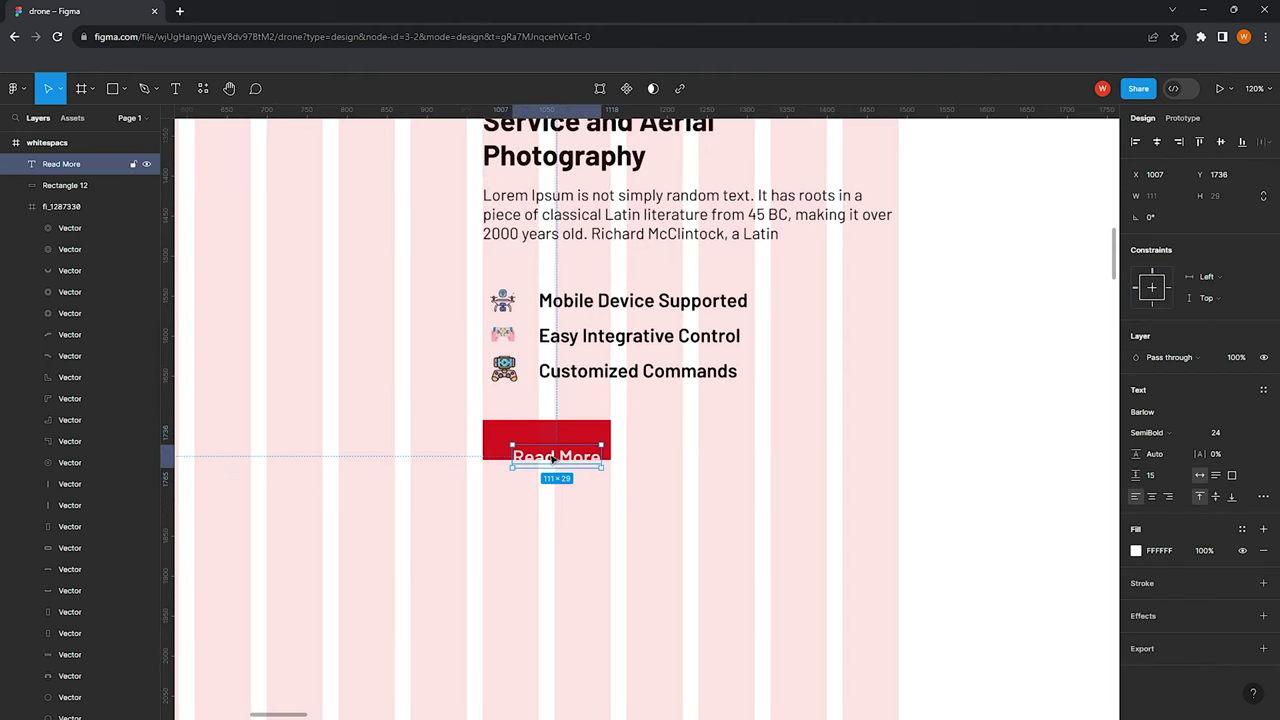
pyautogui.moveTo(556, 460); pyautogui.dragTo(546, 442)
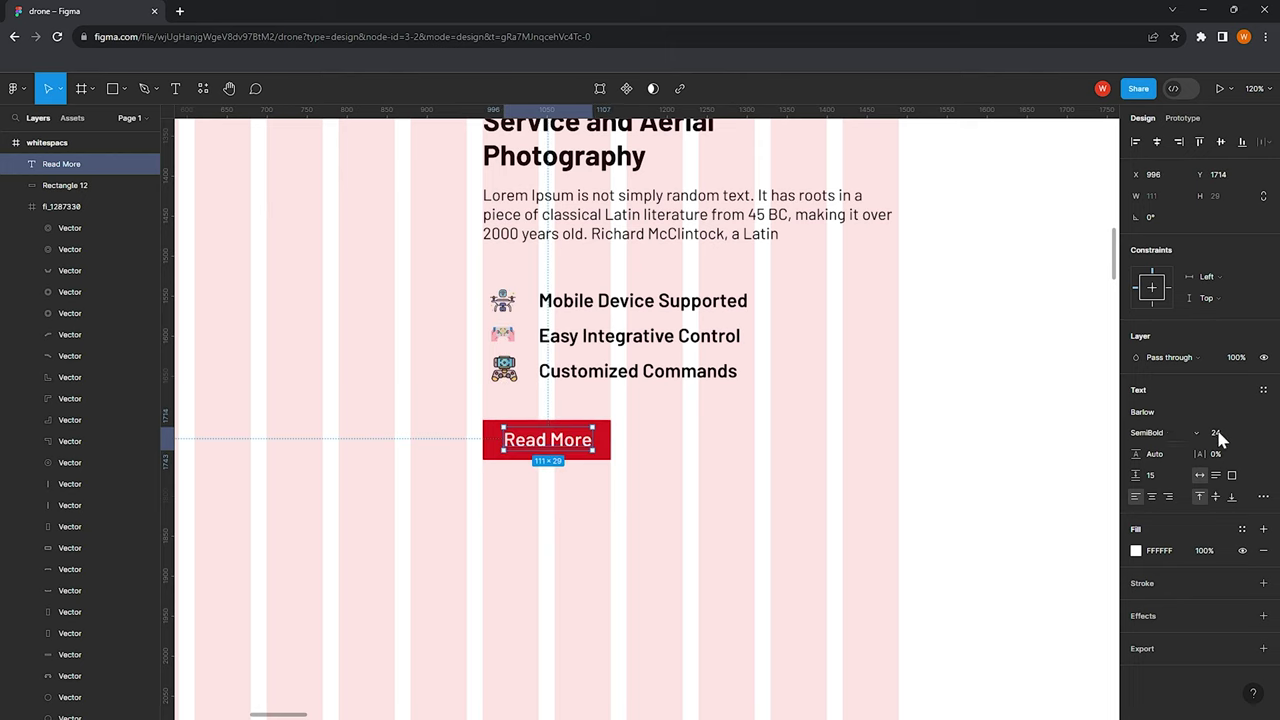
pyautogui.click(1255, 434)
pyautogui.click(1150, 432)
pyautogui.click(1178, 402)
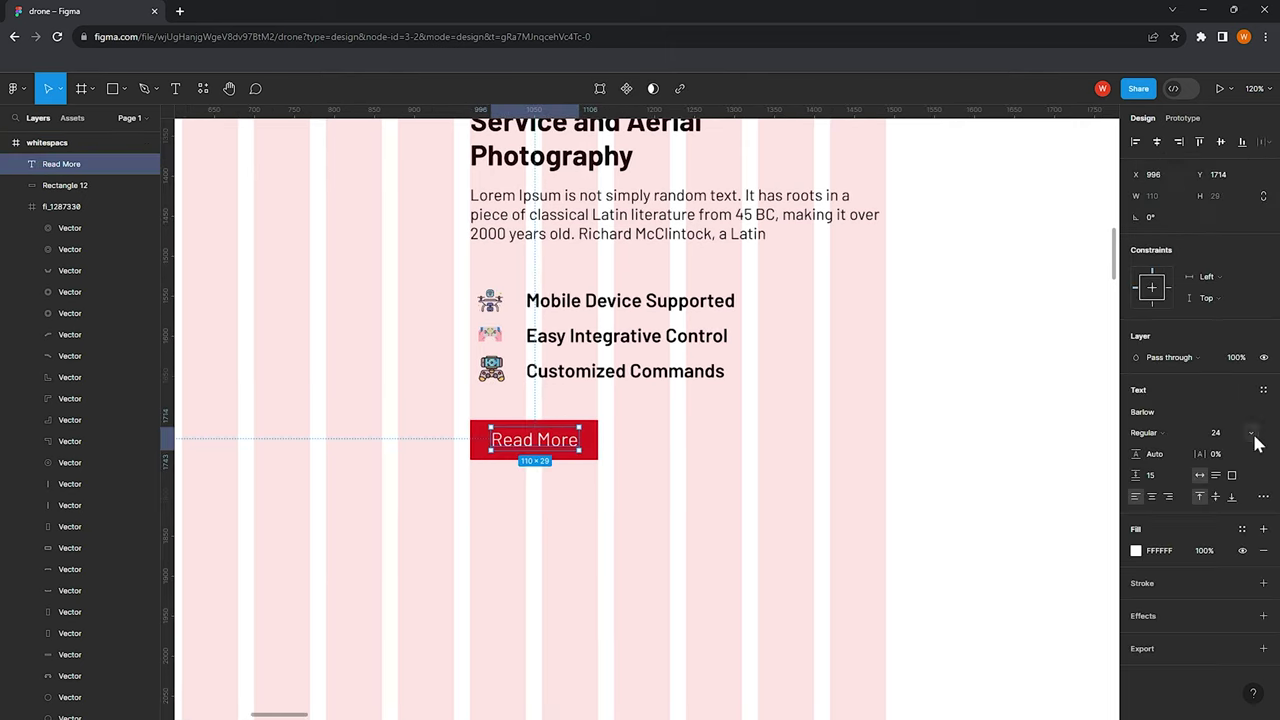
pyautogui.click(1257, 443)
pyautogui.click(1230, 410)
pyautogui.moveTo(518, 444); pyautogui.dragTo(531, 446)
pyautogui.click(563, 517)
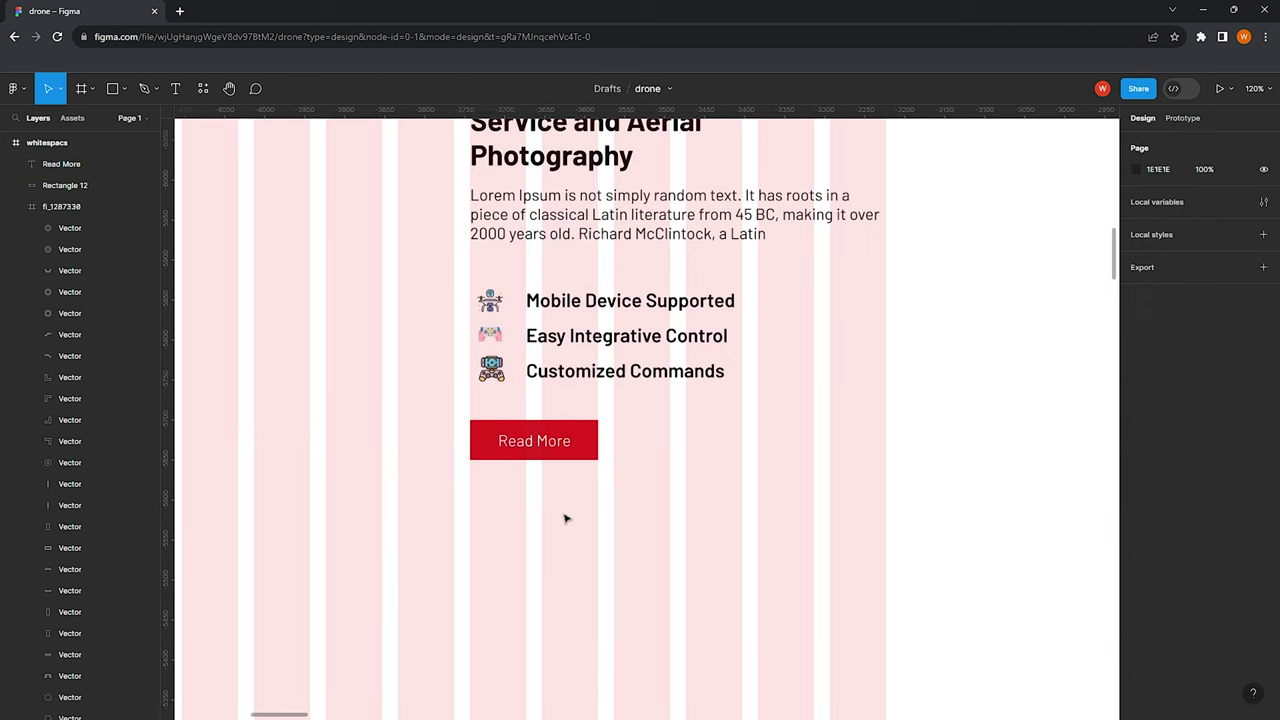
pyautogui.scroll(-5, 643, 423)
pyautogui.scroll(1, 466, 326)
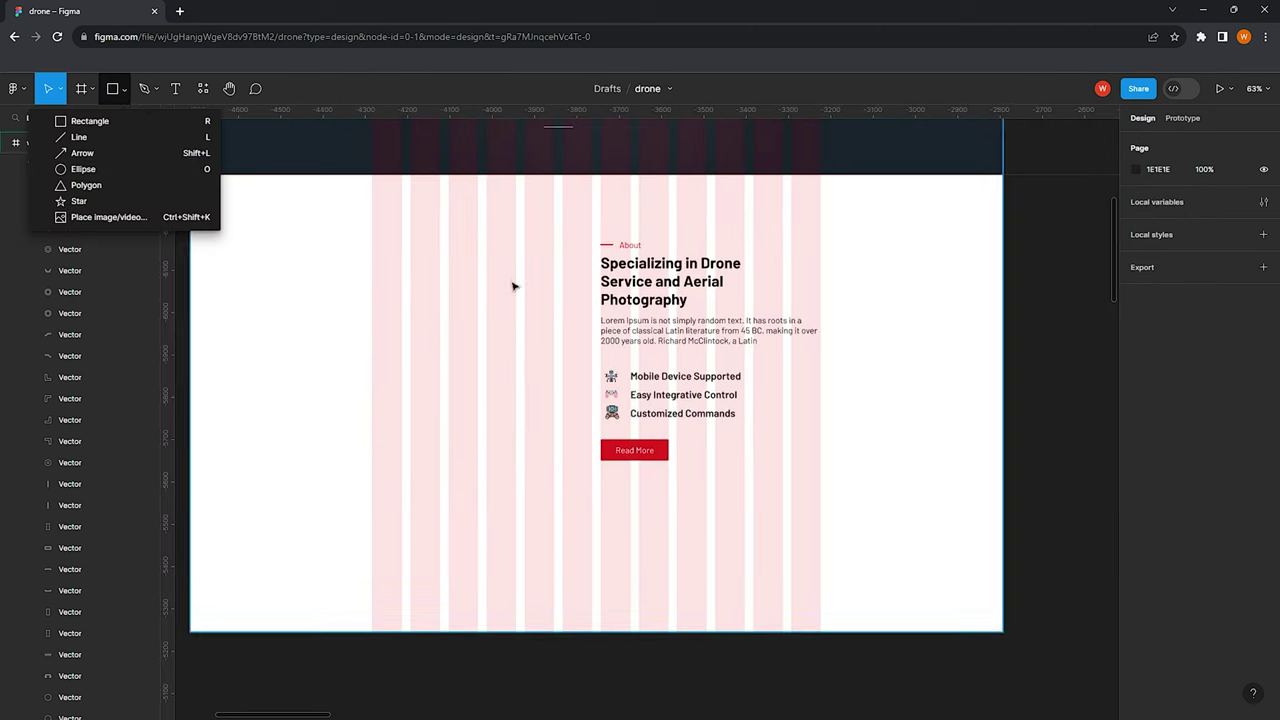
# Draw a tall placeholder rectangle, 430 wide, left of the About text
pyautogui.press('r')
pyautogui.scroll(3, 469, 343)
pyautogui.moveTo(333, 198)
pyautogui.mouseDown()
pyautogui.moveTo(588, 503)
pyautogui.moveTo(588, 528)
pyautogui.mouseUp()
pyautogui.scroll(-1, 477, 277)
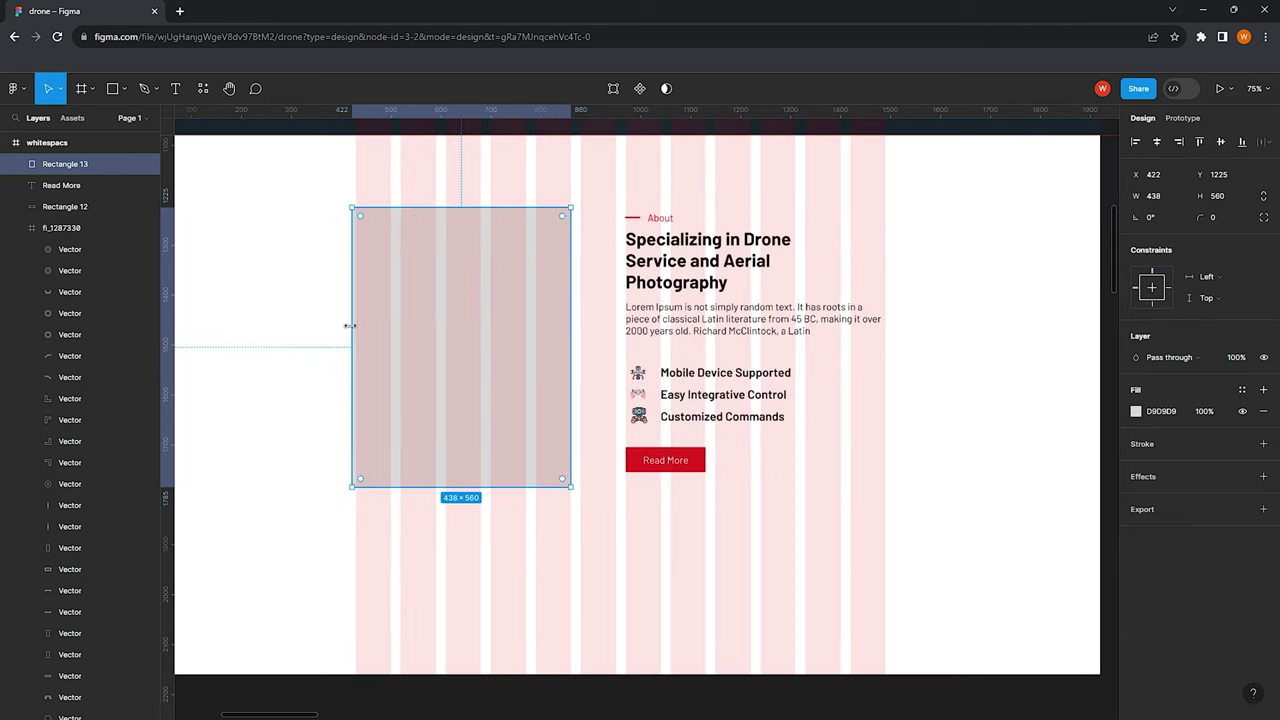
pyautogui.moveTo(352, 320); pyautogui.dragTo(358, 320)
pyautogui.scroll(-1, 456, 276)
pyautogui.scroll(-1, 474, 326)
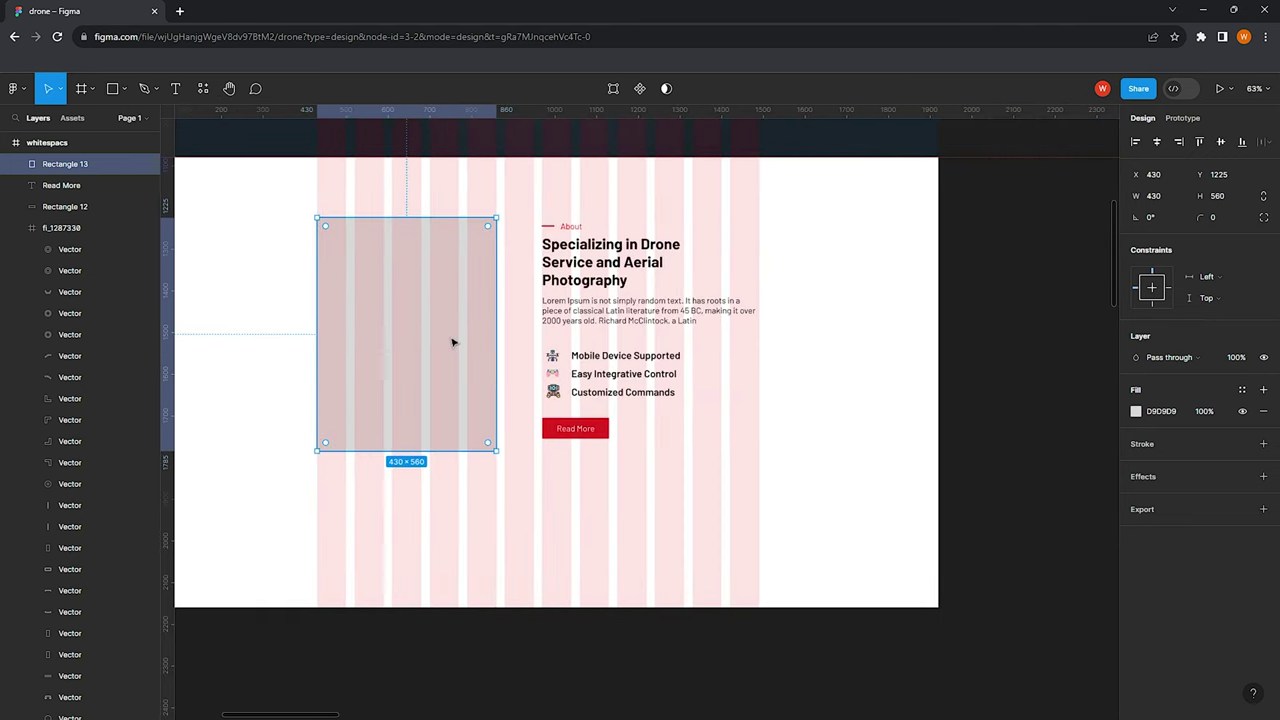
pyautogui.scroll(-1, 451, 340)
pyautogui.click(450, 470)
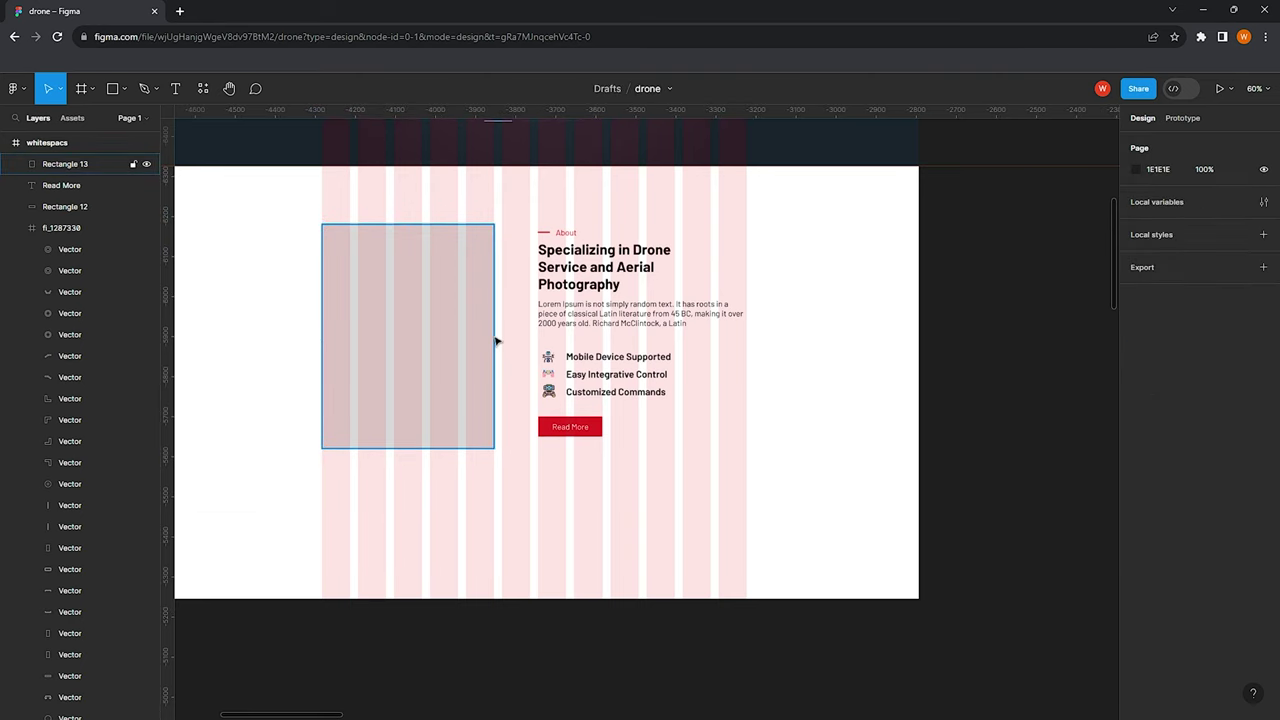
pyautogui.scroll(-3, 560, 378)
pyautogui.scroll(-3, 610, 385)
pyautogui.scroll(-2, 700, 375)
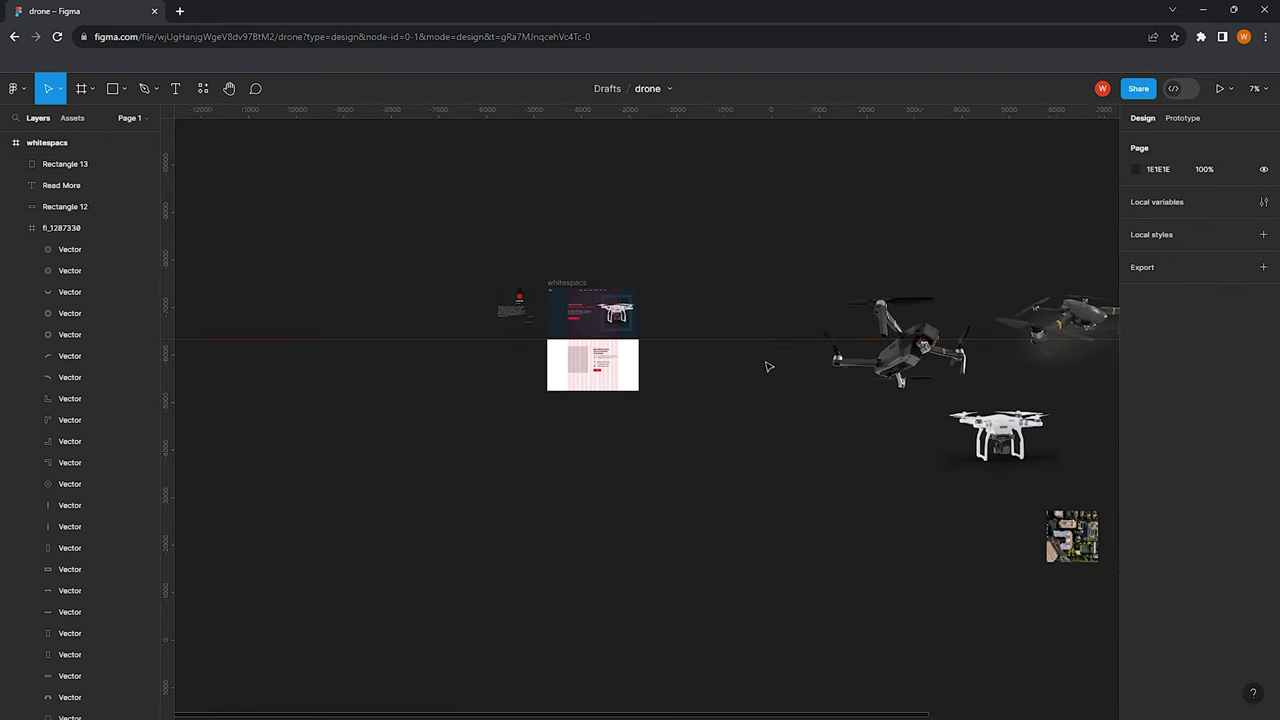
# Bring the aerial image into the frame, shrink it, and place it left of the text
pyautogui.moveTo(1072, 536); pyautogui.dragTo(524, 361)
pyautogui.scroll(6, 592, 355)
pyautogui.scroll(1, 556, 452)
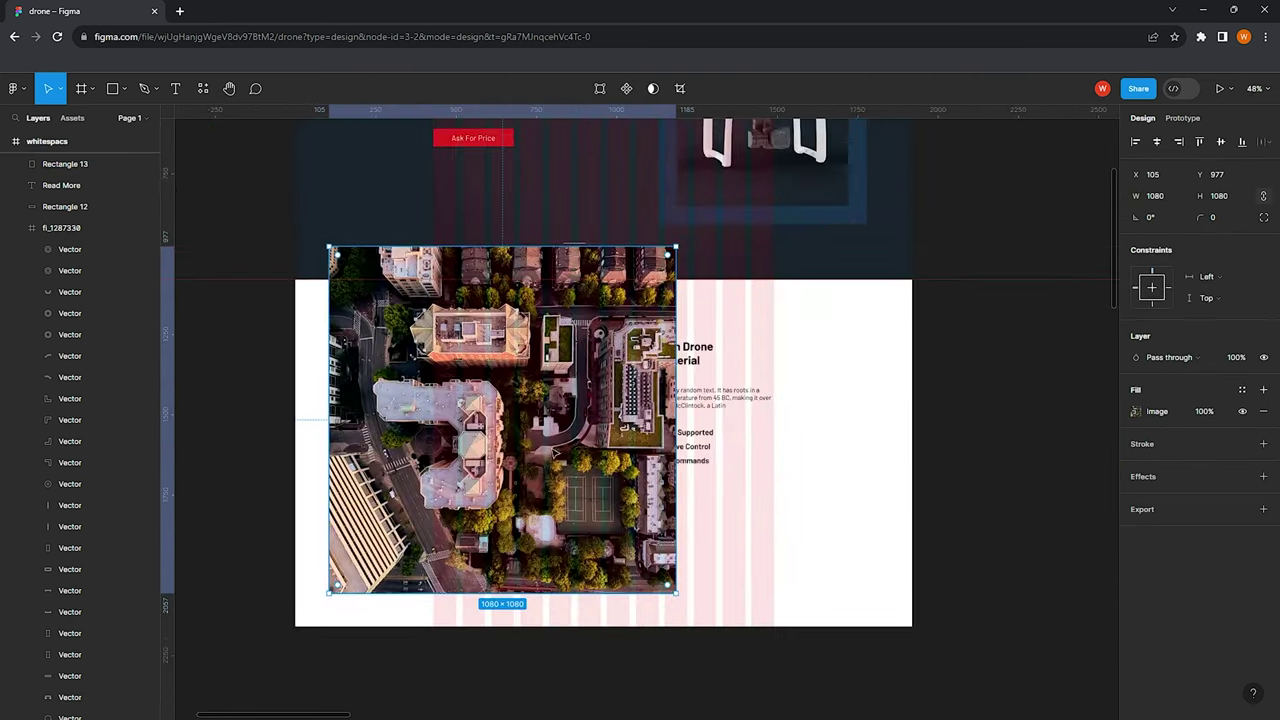
pyautogui.moveTo(675, 594); pyautogui.dragTo(474, 400)
pyautogui.moveTo(405, 325); pyautogui.dragTo(494, 399)
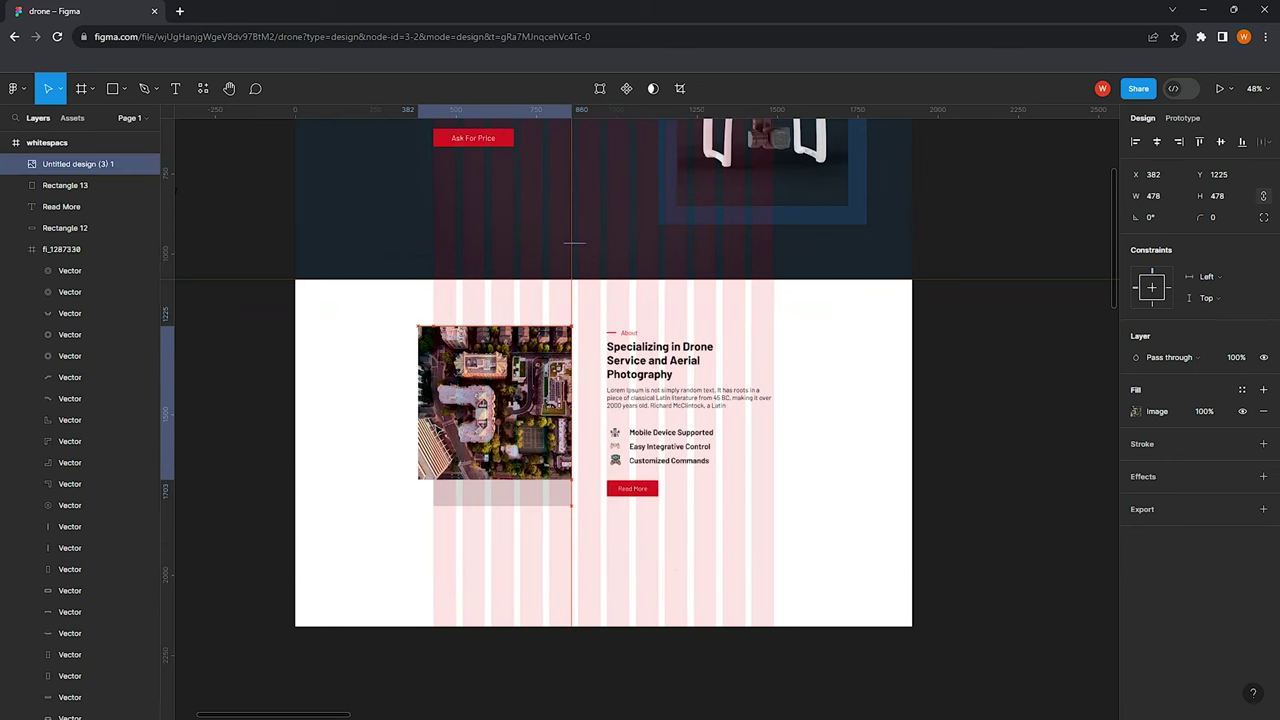
pyautogui.moveTo(566, 471); pyautogui.dragTo(572, 480)
# Mask the aerial image with Rectangle 13 using Use as Mask
pyautogui.moveTo(534, 537); pyautogui.dragTo(490, 470)
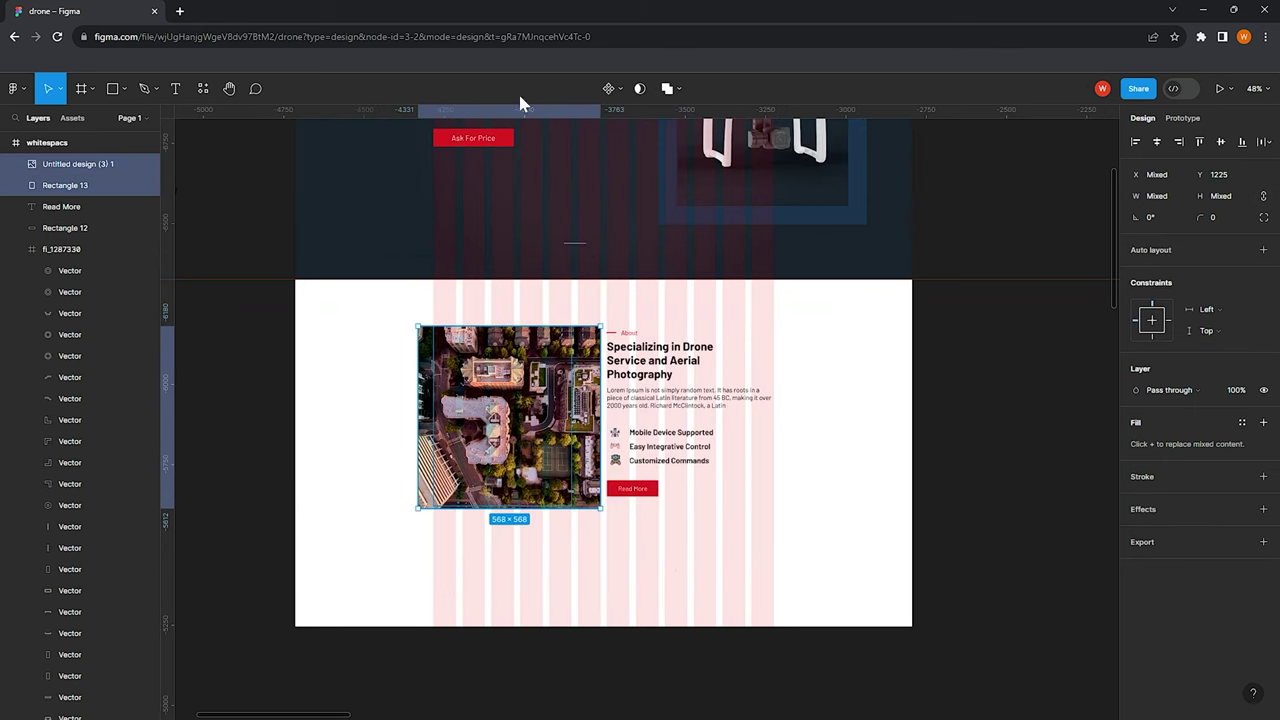
pyautogui.click(613, 88)
pyautogui.scroll(1, 508, 563)
pyautogui.click(508, 563)
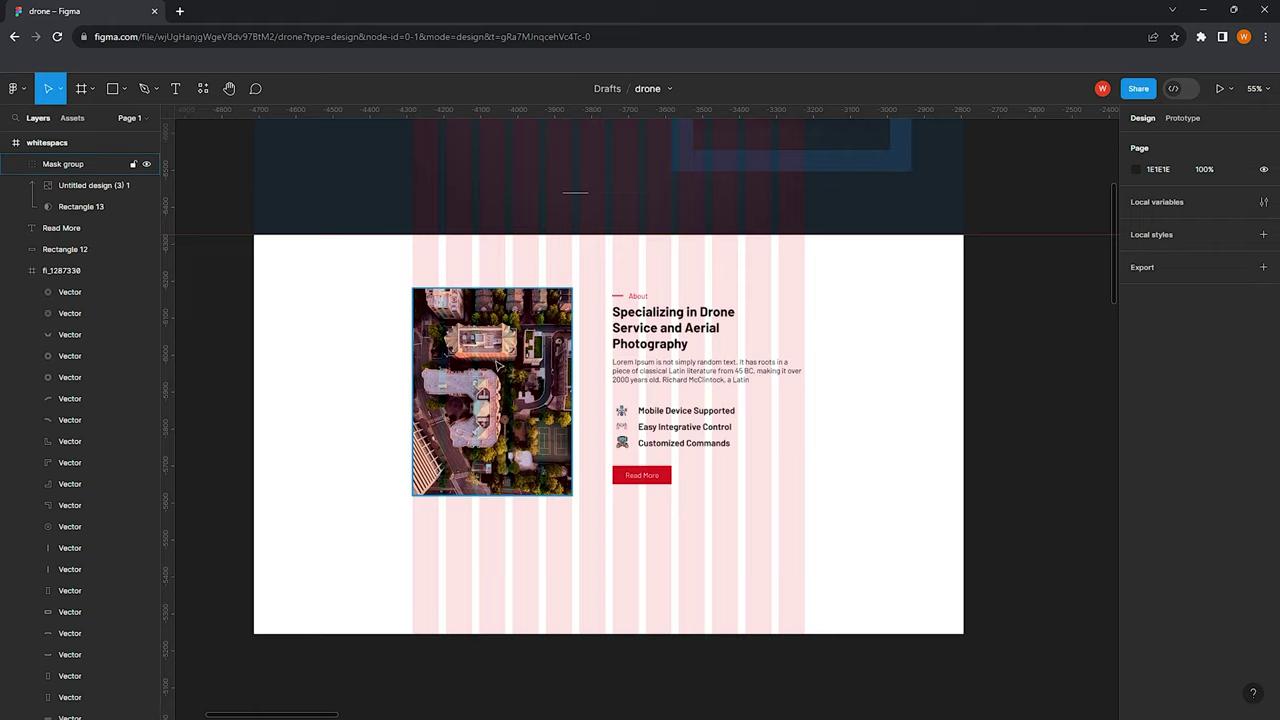
pyautogui.hscroll(1, 520, 383)
pyautogui.scroll(1, 460, 340)
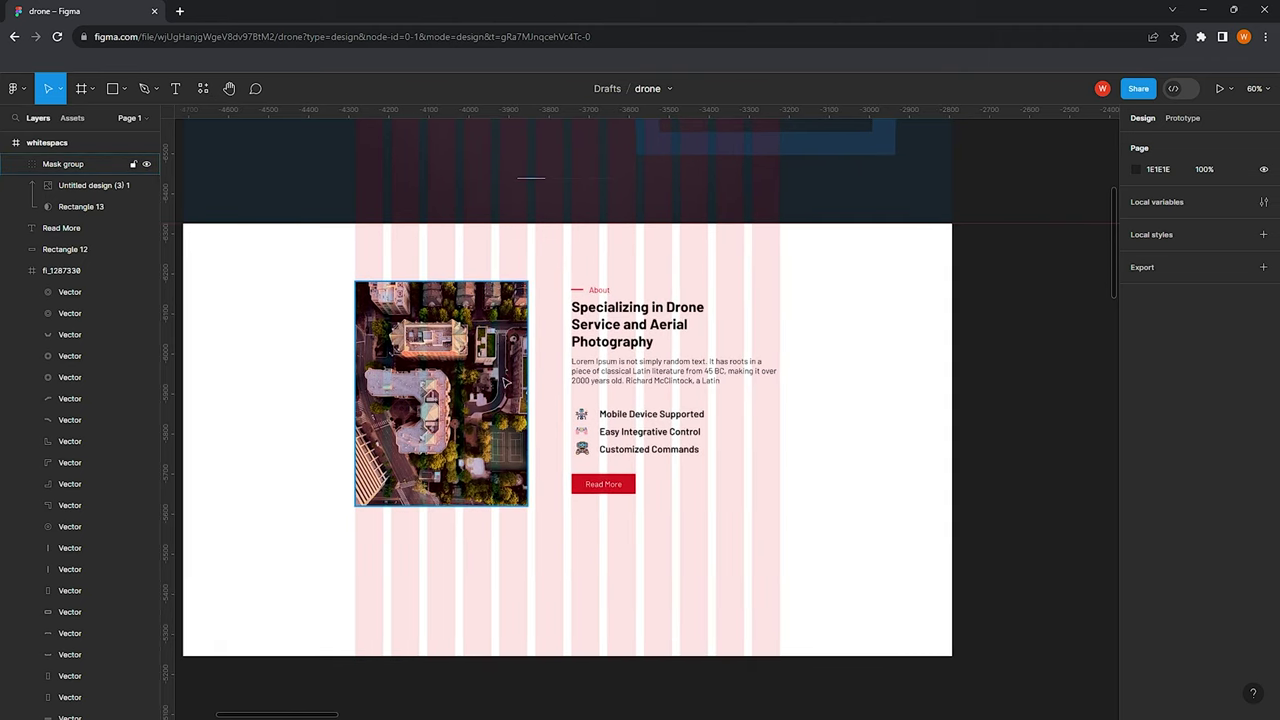
# Draw a 179×183 square in the Read More red, layered behind the photo's top-left corner
pyautogui.press('r')
pyautogui.scroll(1, 410, 292)
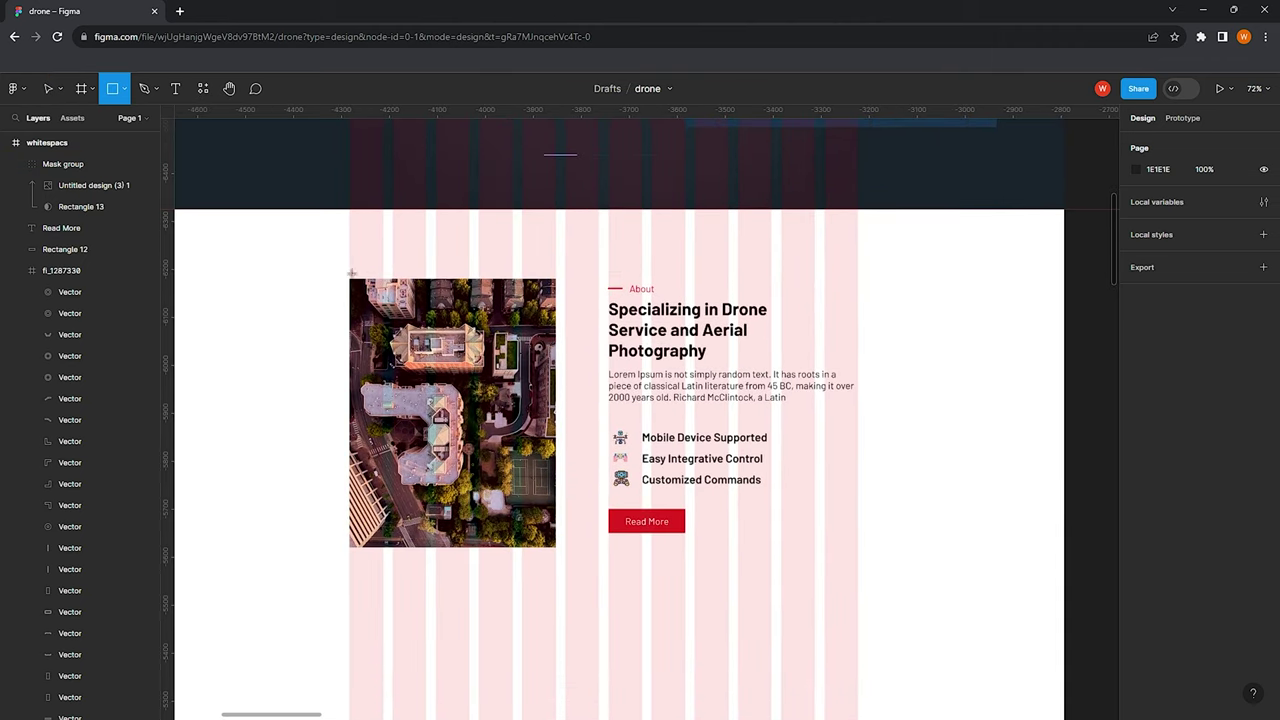
pyautogui.moveTo(345, 271); pyautogui.dragTo(428, 356)
pyautogui.press('i')
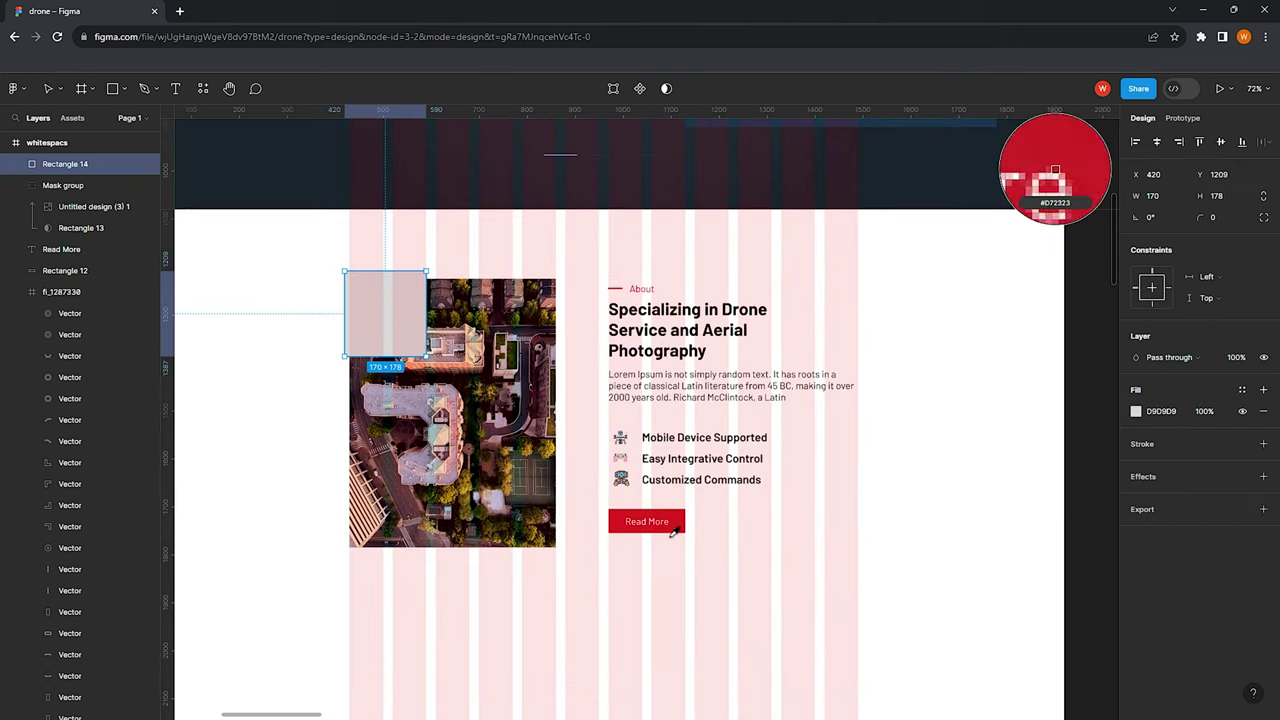
pyautogui.click(617, 523)
pyautogui.moveTo(82, 258); pyautogui.dragTo(82, 258)
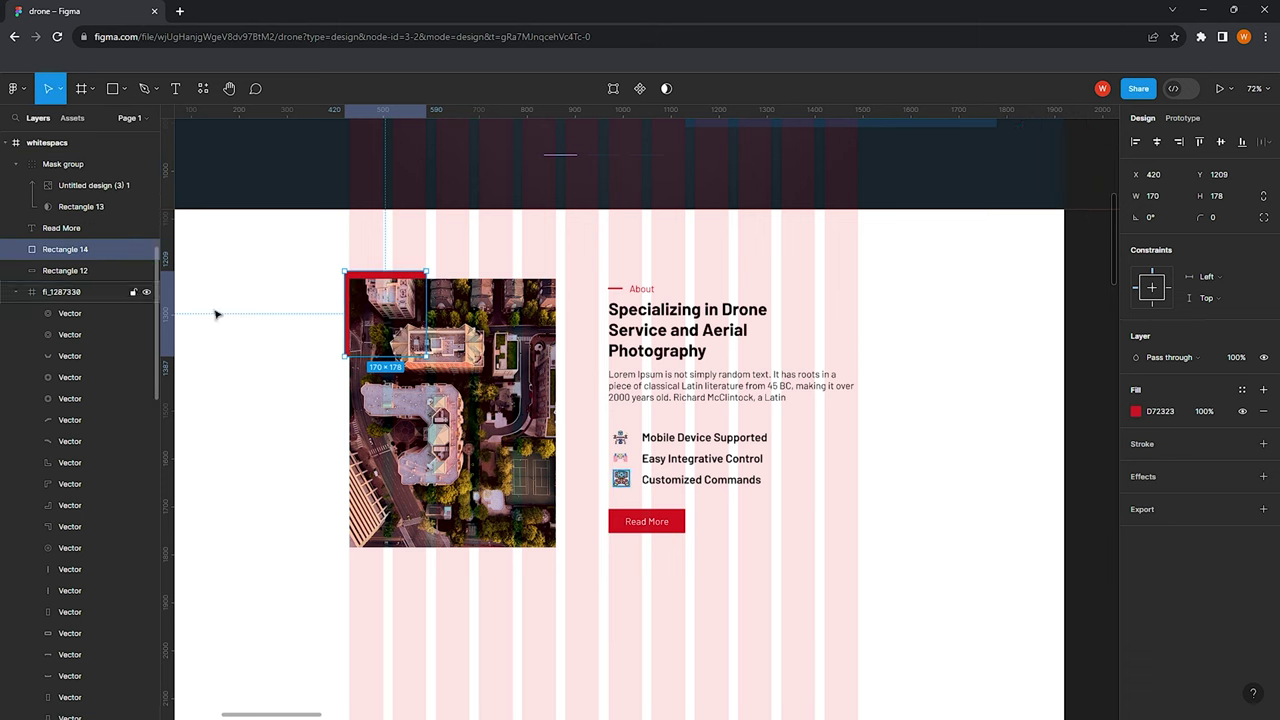
pyautogui.scroll(5, 381, 289)
pyautogui.moveTo(325, 338); pyautogui.dragTo(316, 338)
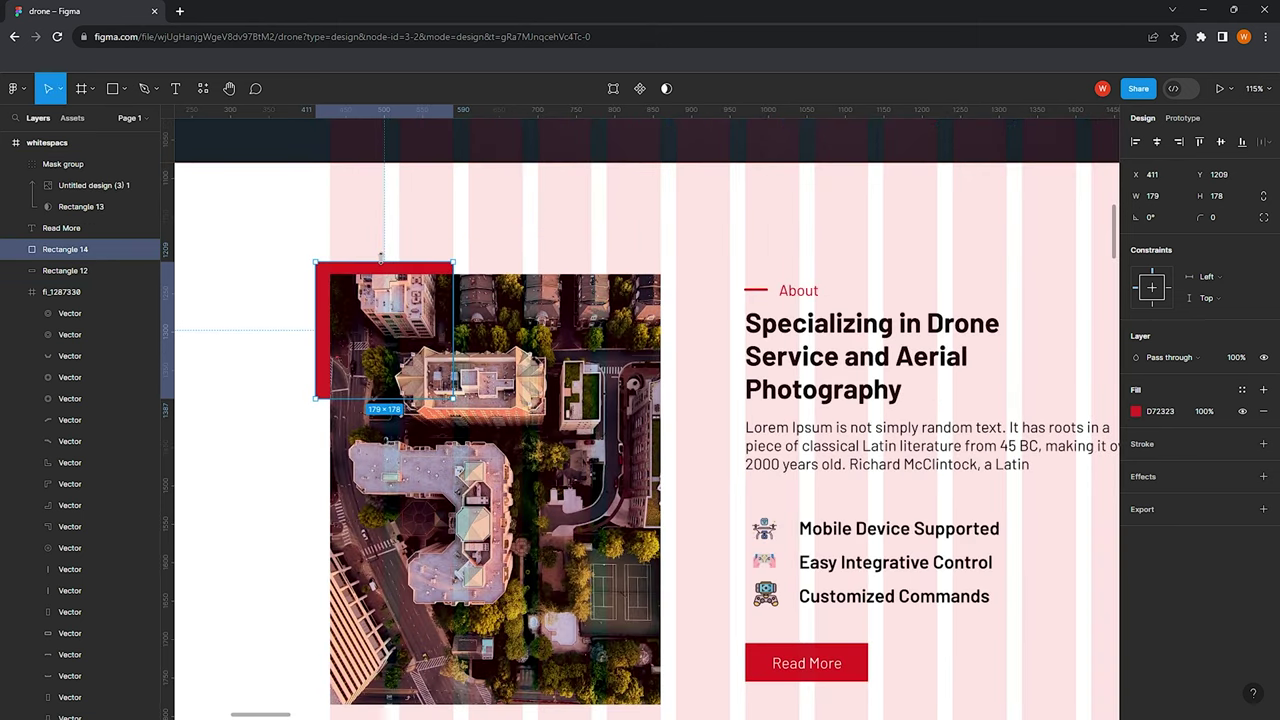
pyautogui.scroll(-5, 316, 241)
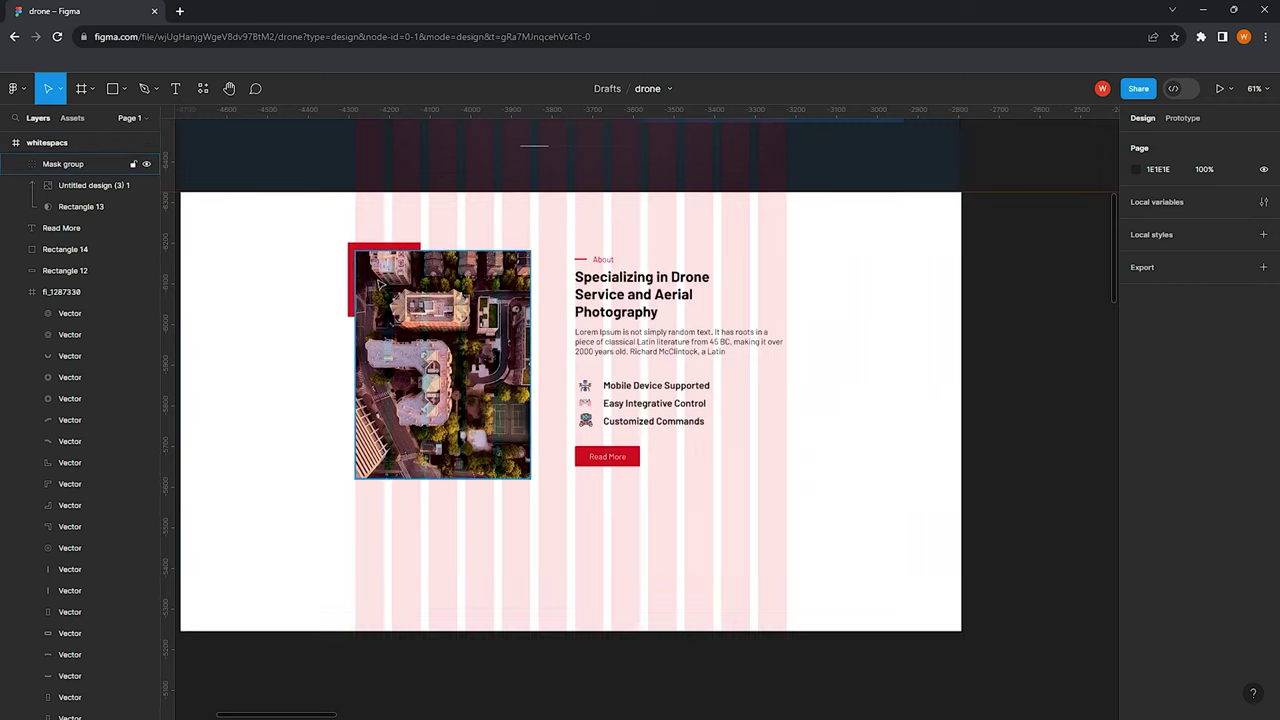
pyautogui.scroll(3, 360, 235)
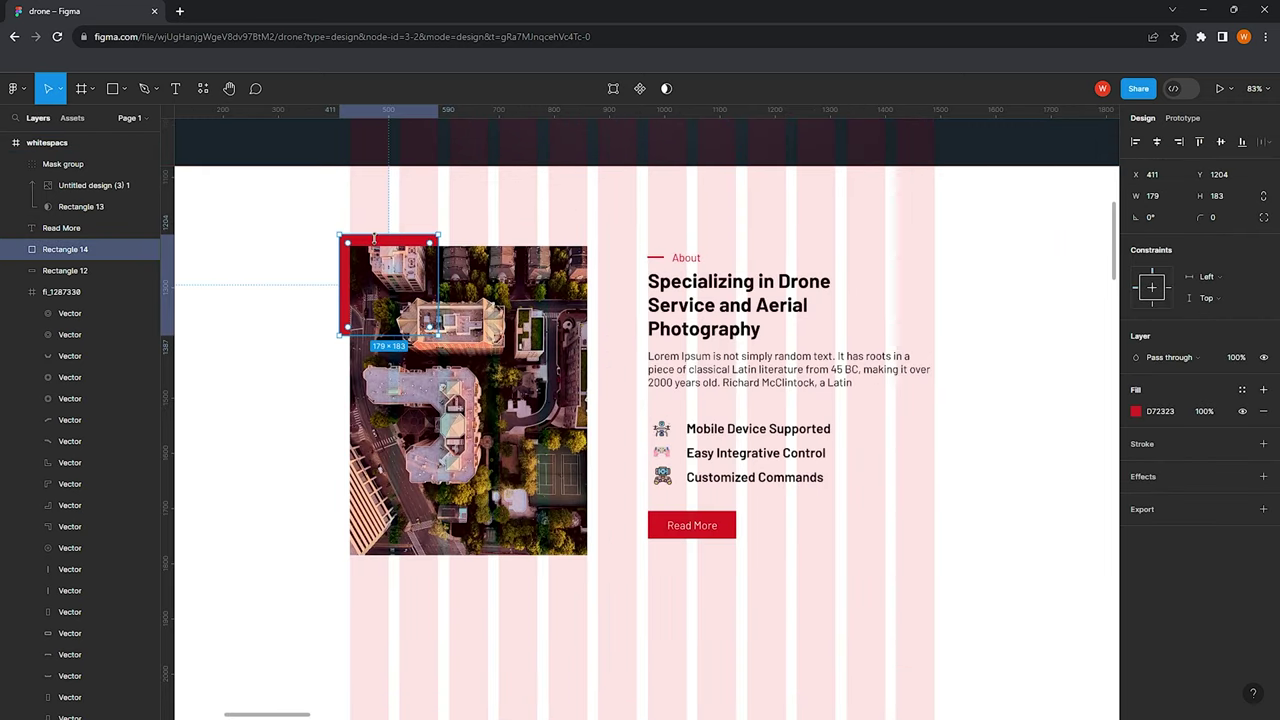
# Duplicate the red square to the photo's bottom-right and resize it to 270×115
pyautogui.moveTo(389, 285)
pyautogui.keyDown('alt'); pyautogui.mouseDown()
pyautogui.moveTo(558, 558)
pyautogui.moveTo(577, 530)
pyautogui.mouseUp(); pyautogui.keyUp('alt')
pyautogui.scroll(3, 555, 525)
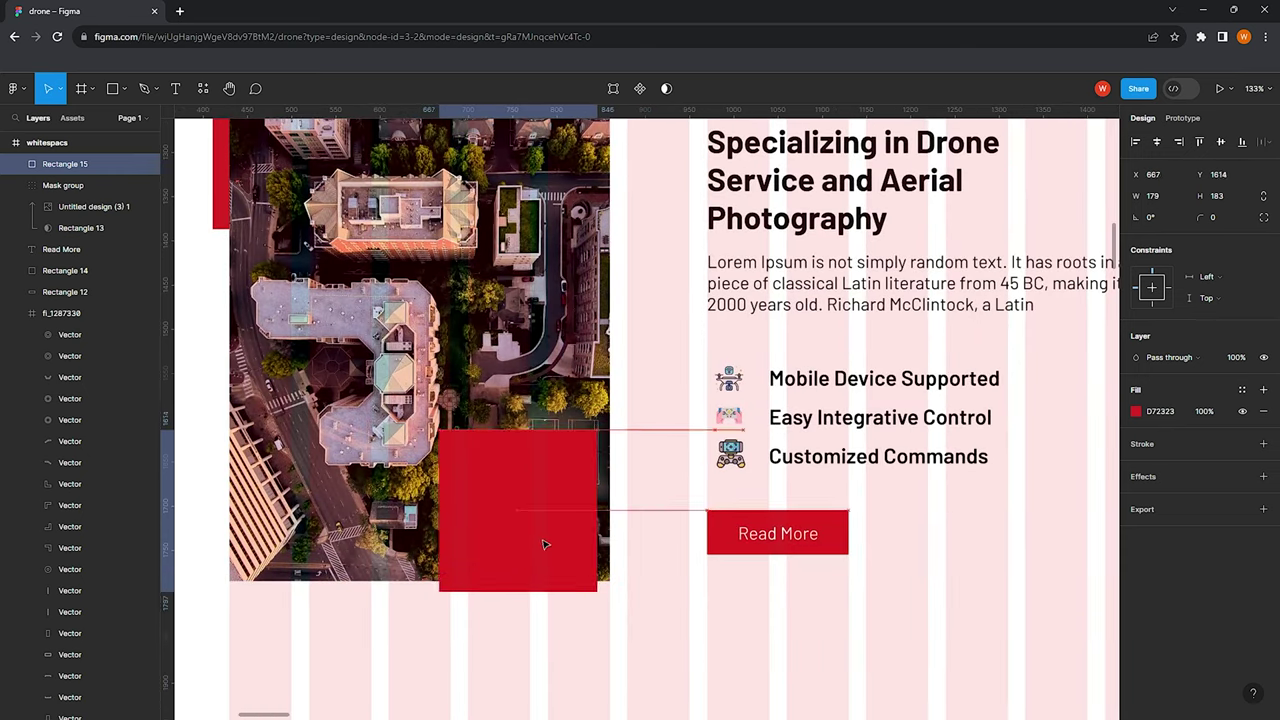
pyautogui.moveTo(456, 558); pyautogui.dragTo(389, 558)
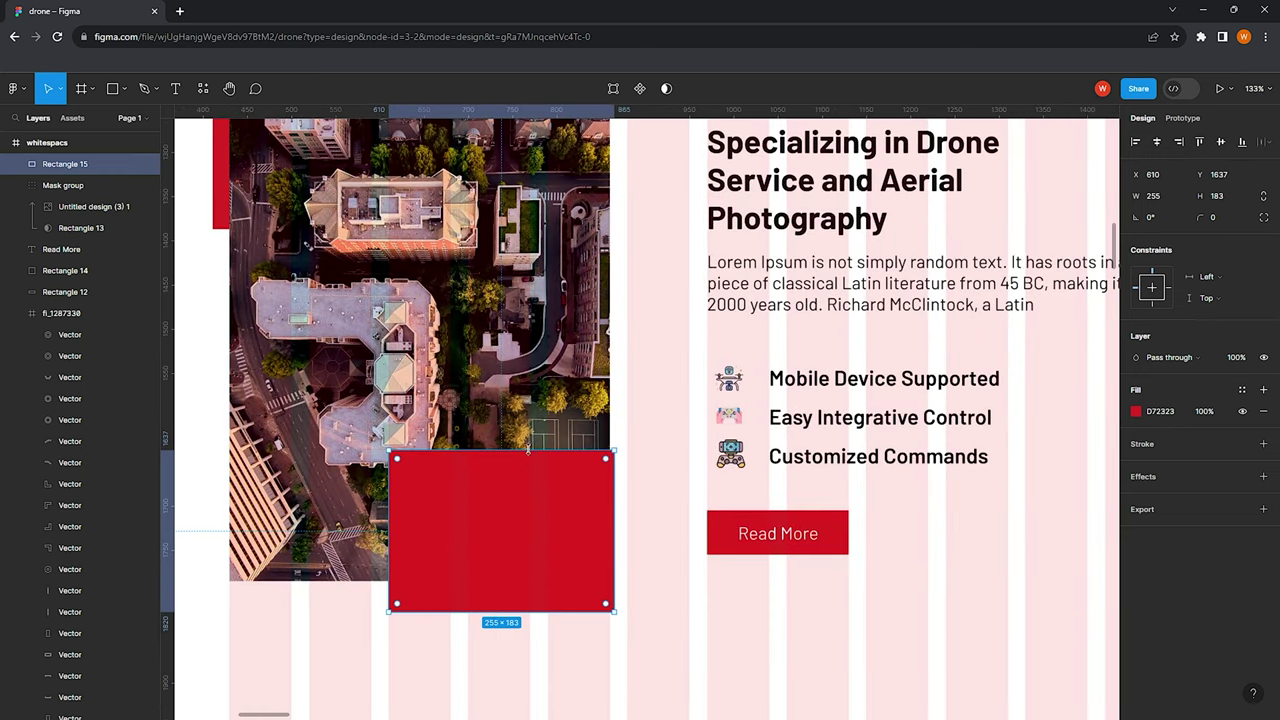
pyautogui.moveTo(519, 451); pyautogui.dragTo(519, 510)
pyautogui.moveTo(613, 564); pyautogui.dragTo(629, 565)
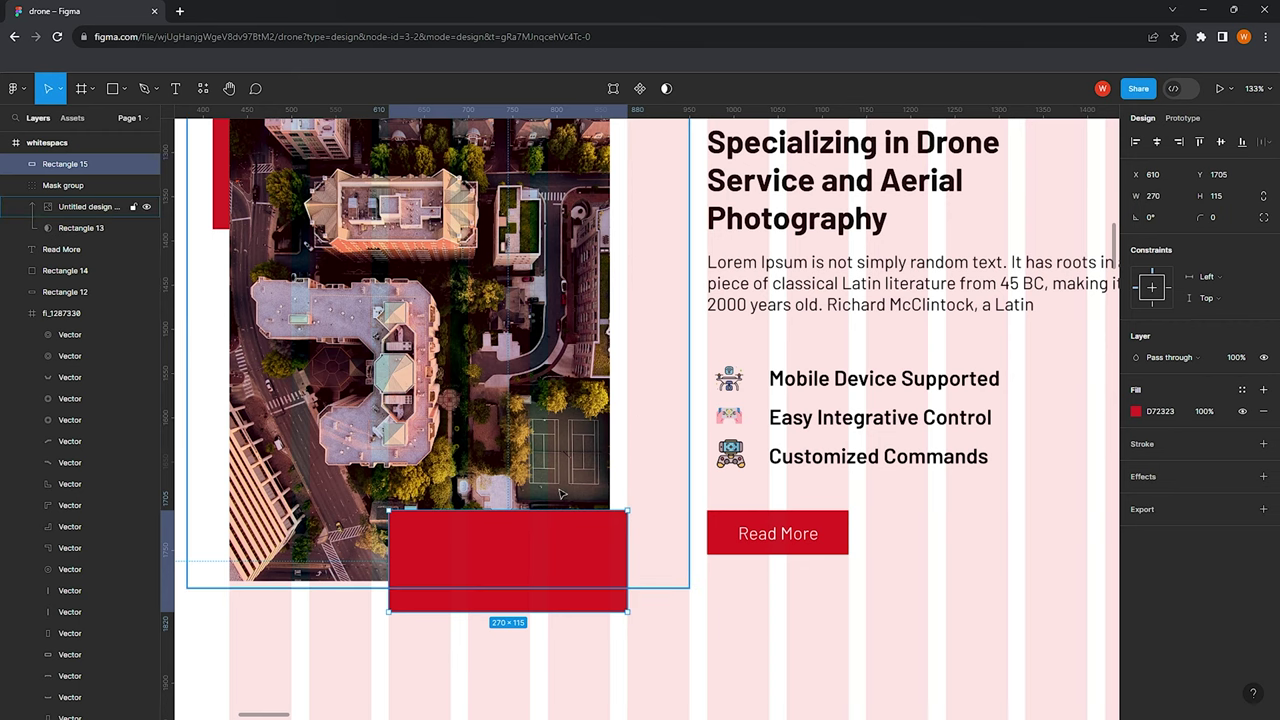
pyautogui.scroll(-2, 434, 640)
# Add an HD 4K text layer centred in the red block
pyautogui.press('Escape')
pyautogui.press('t')
pyautogui.click(433, 525)
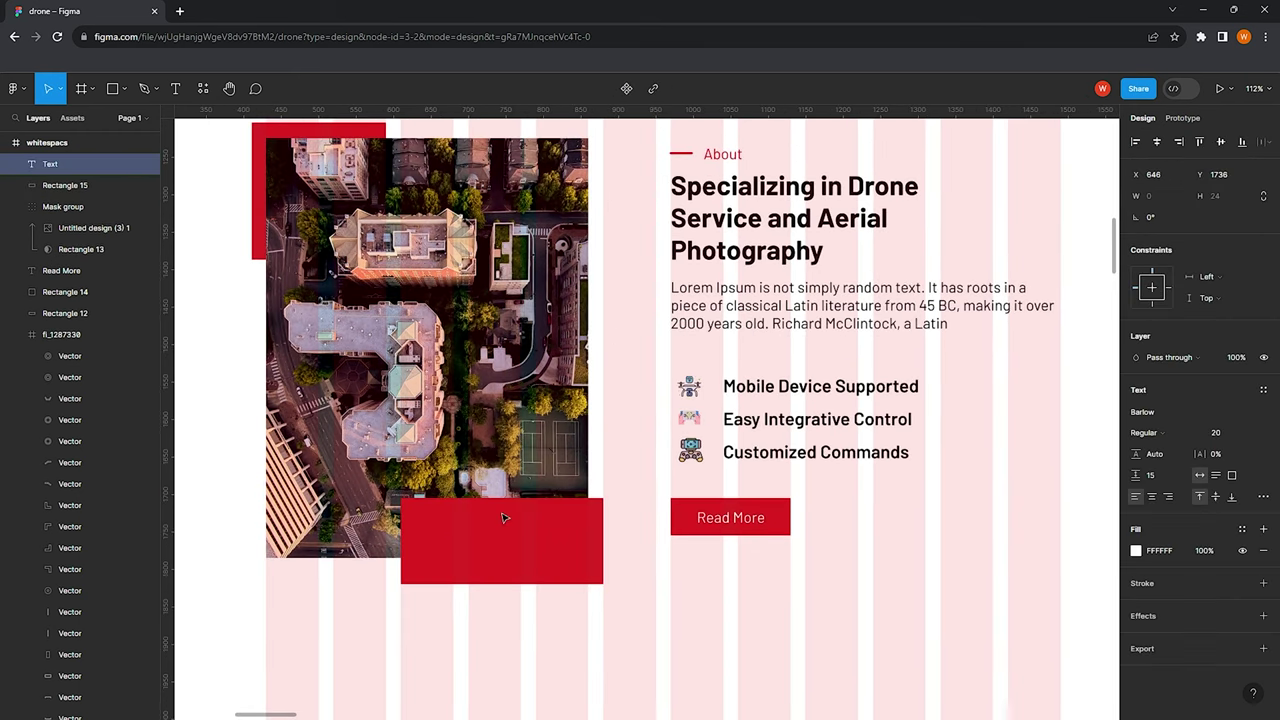
pyautogui.hscroll(-2, 501, 518)
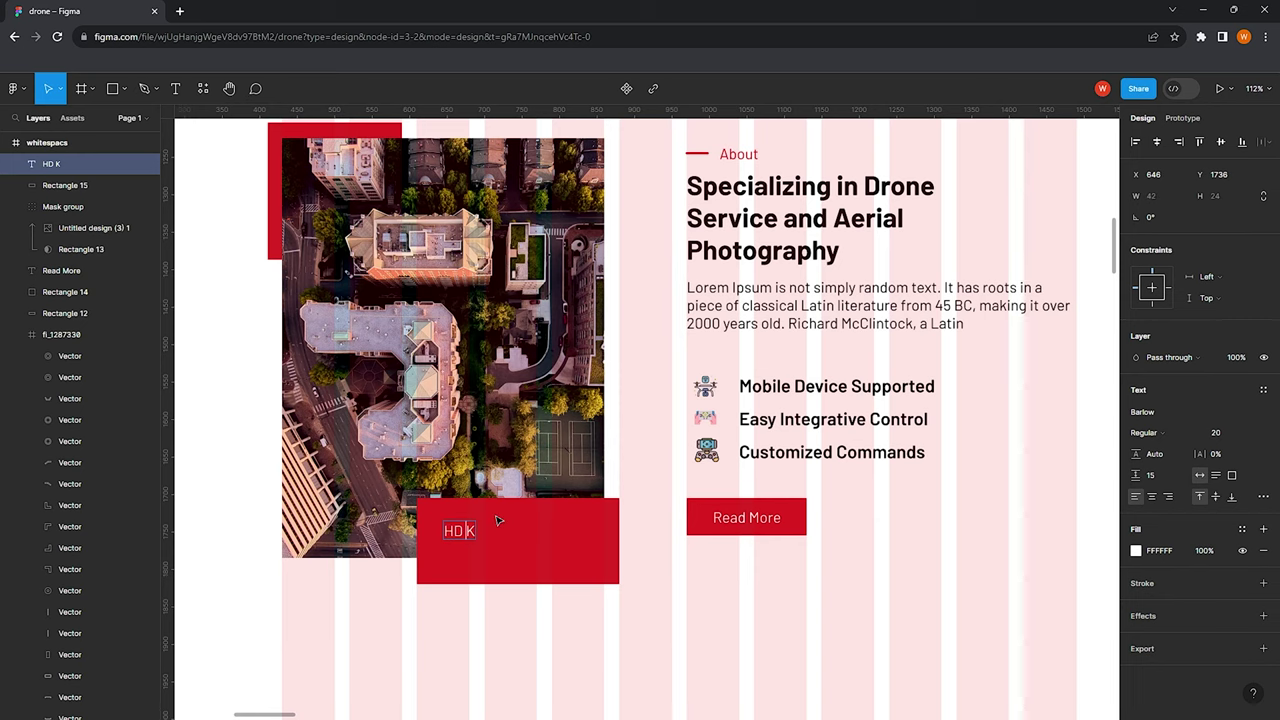
pyautogui.moveTo(463, 532); pyautogui.dragTo(517, 532)
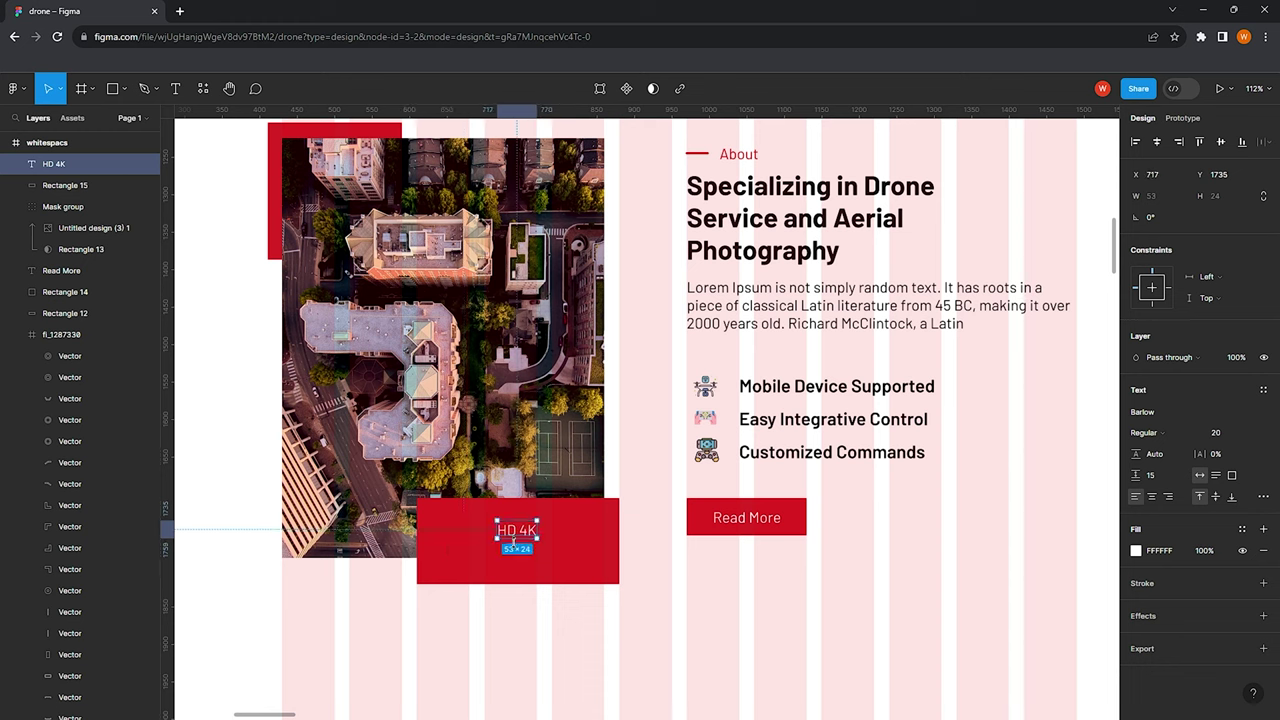
# Add a bold 'Resolution!' text line toward the block's right side
pyautogui.click(498, 567)
pyautogui.press('t')
pyautogui.write('Resolution')
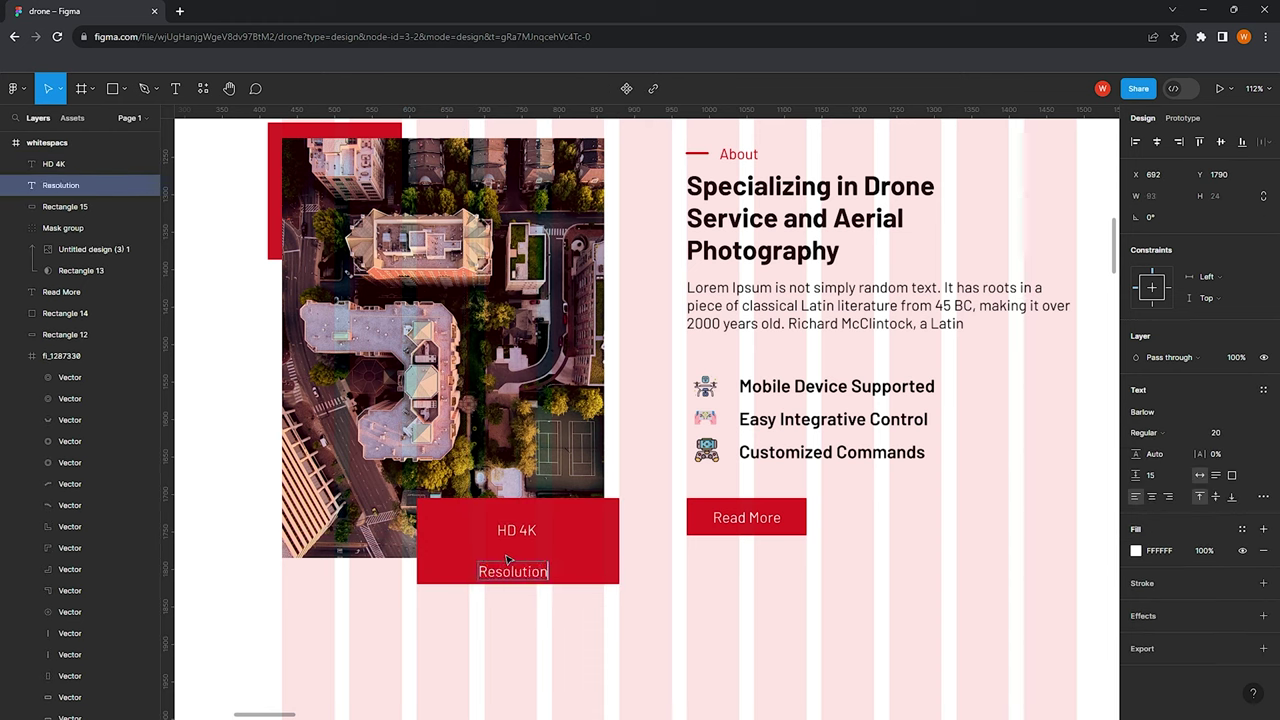
pyautogui.press('Escape')
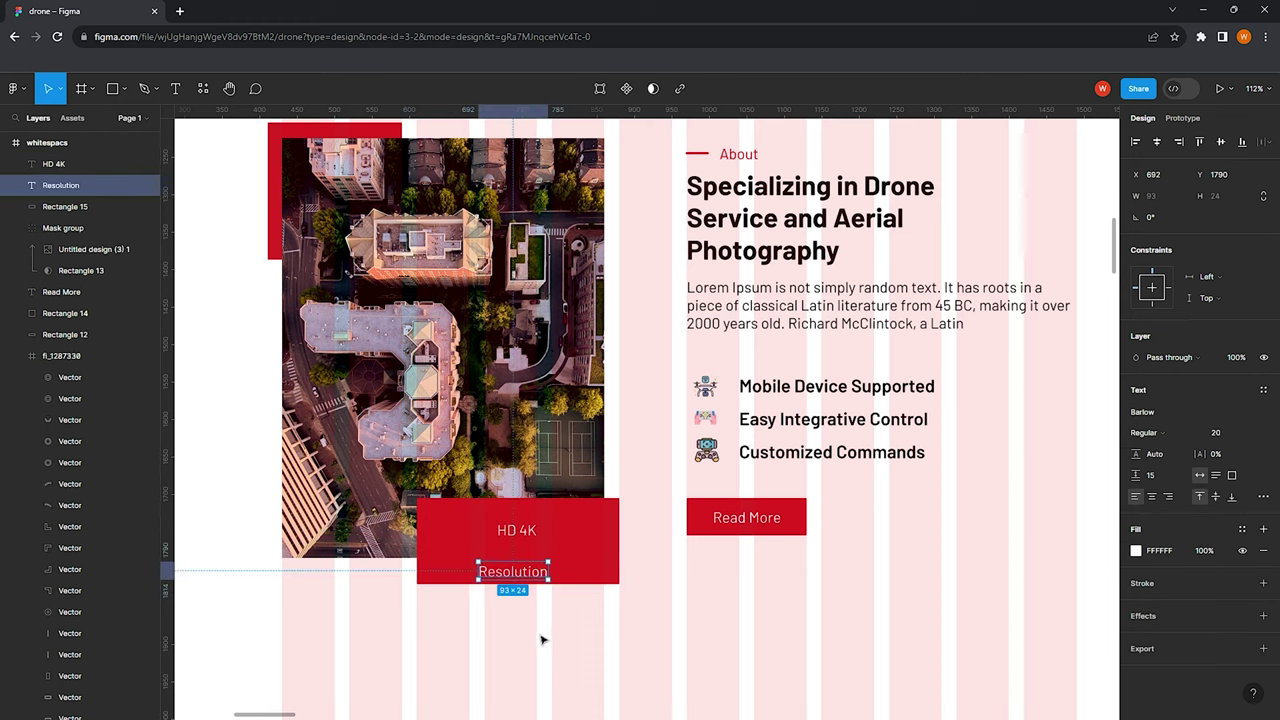
pyautogui.moveTo(513, 575); pyautogui.dragTo(554, 568)
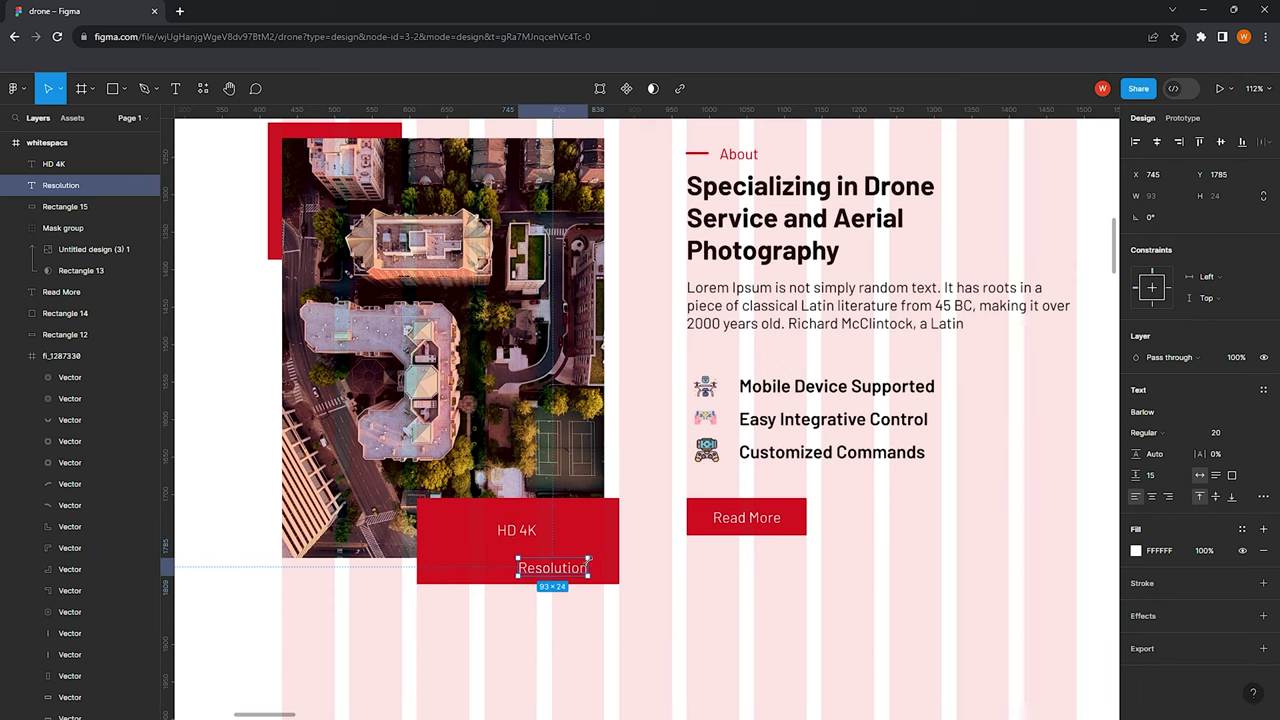
pyautogui.doubleClick(589, 568)
pyautogui.write('!')
pyautogui.keyDown('ctrl'); pyautogui.scroll(2, 585, 565); pyautogui.keyUp('ctrl')
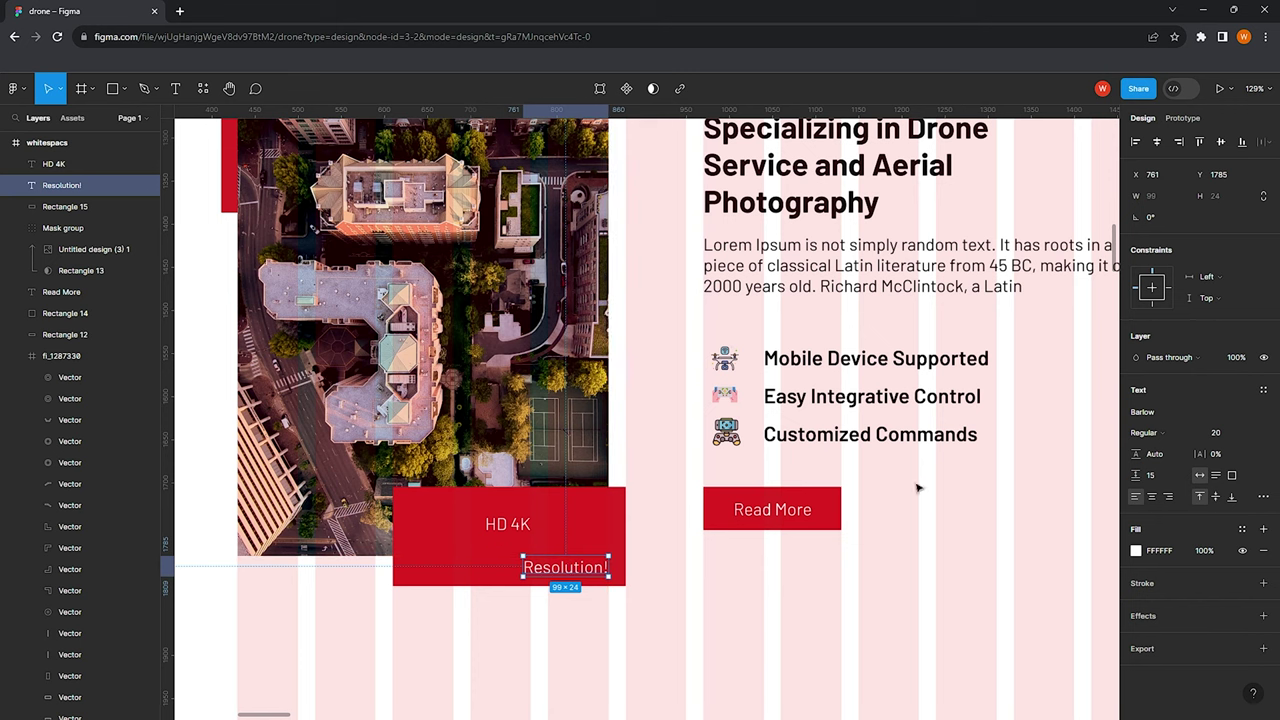
pyautogui.click(1148, 433)
pyautogui.click(1160, 484)
# Set the HD 4K text to Android Assassin at size 64
pyautogui.click(490, 527)
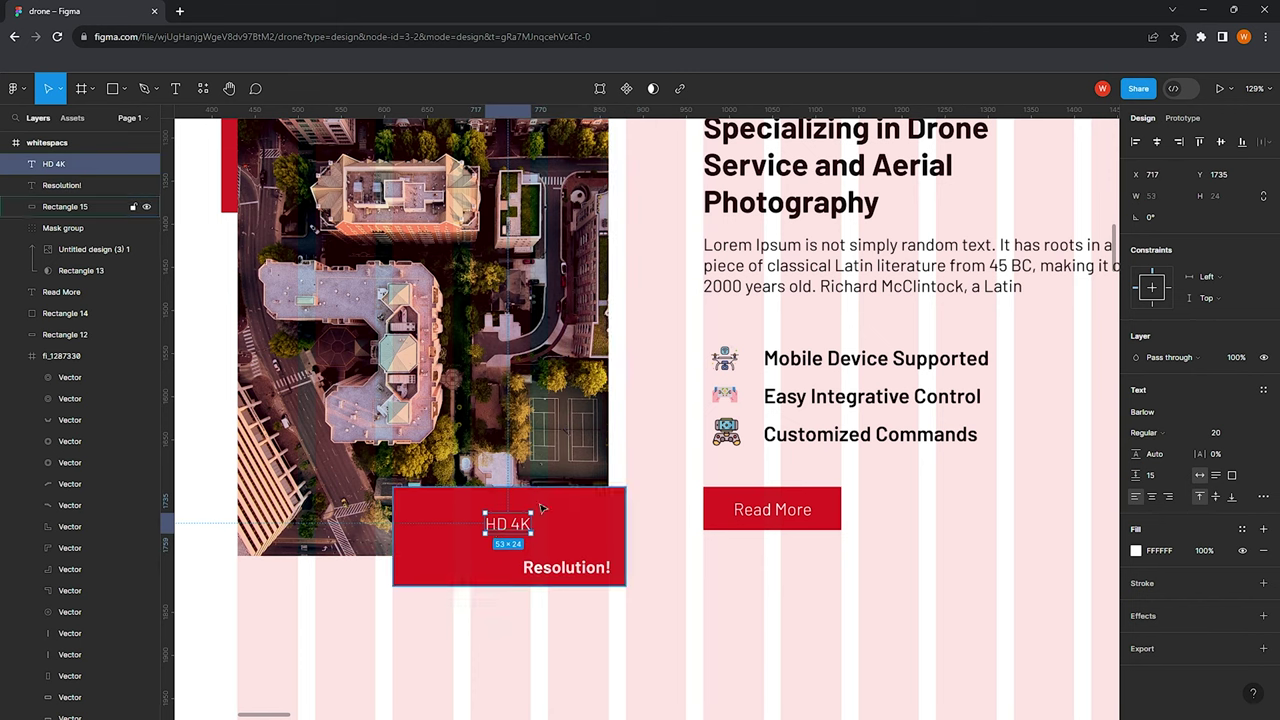
pyautogui.keyDown('ctrl'); pyautogui.scroll(-5, 403, 366); pyautogui.keyUp('ctrl')
pyautogui.hscroll(2, 403, 366)
pyautogui.click(1157, 417)
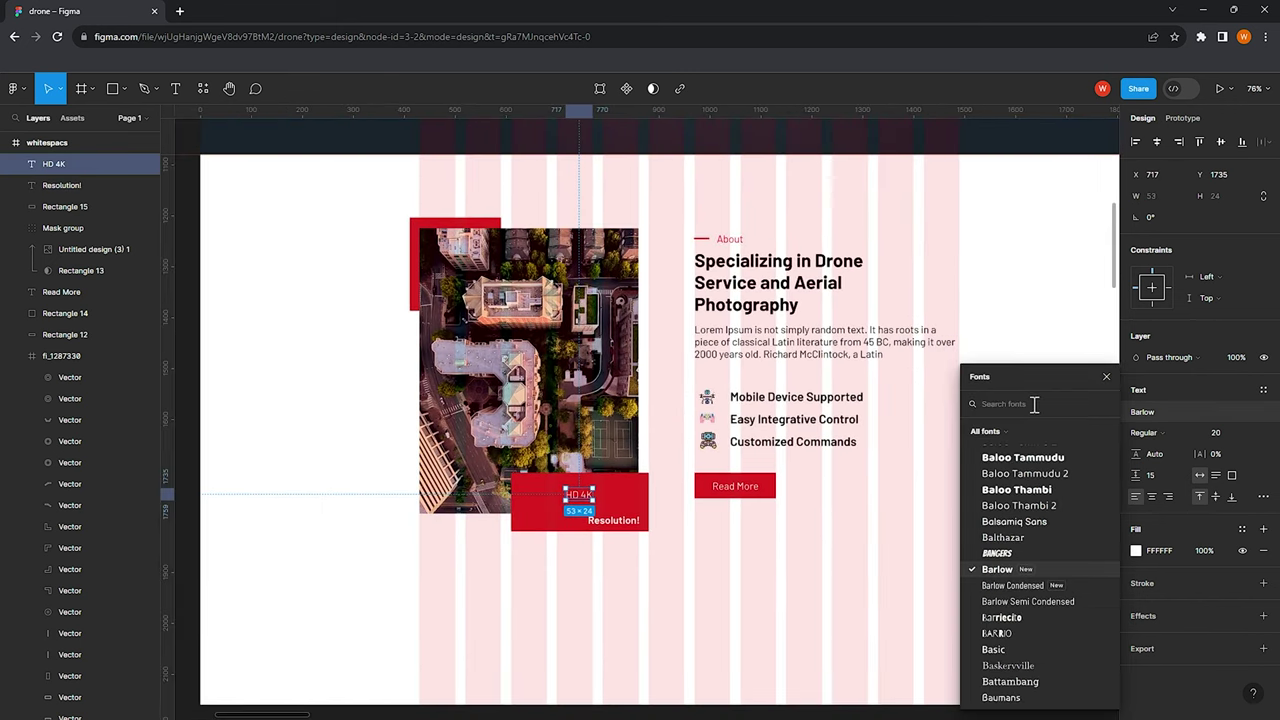
pyautogui.write('androi')
pyautogui.click(1036, 427)
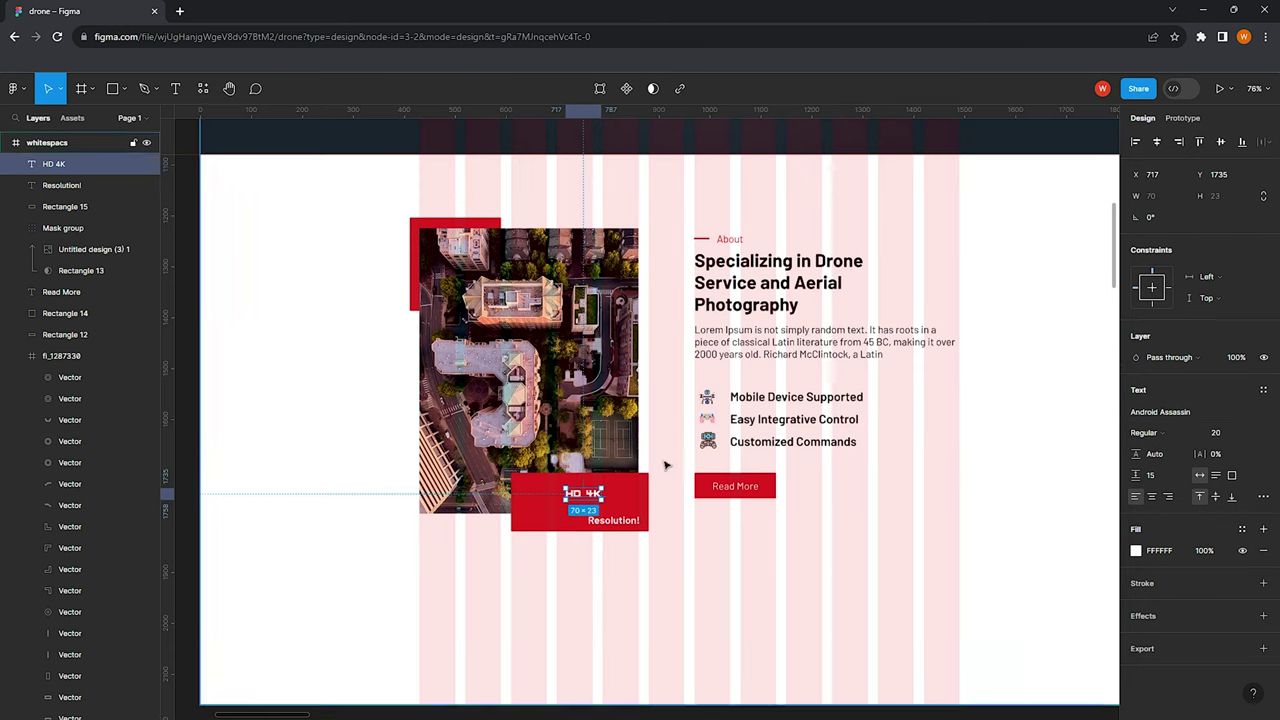
pyautogui.keyDown('ctrl'); pyautogui.scroll(5, 666, 463); pyautogui.keyUp('ctrl')
pyautogui.click(1250, 433)
pyautogui.click(1241, 478)
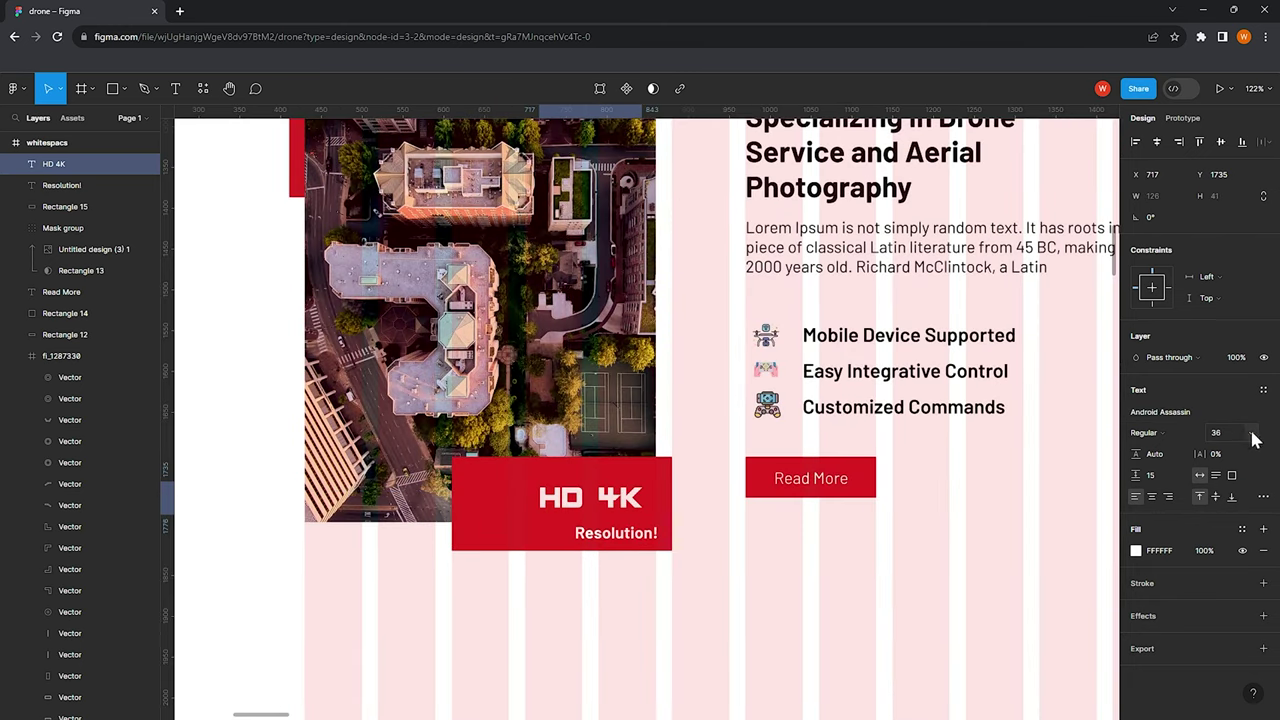
pyautogui.click(1250, 433)
pyautogui.click(1245, 490)
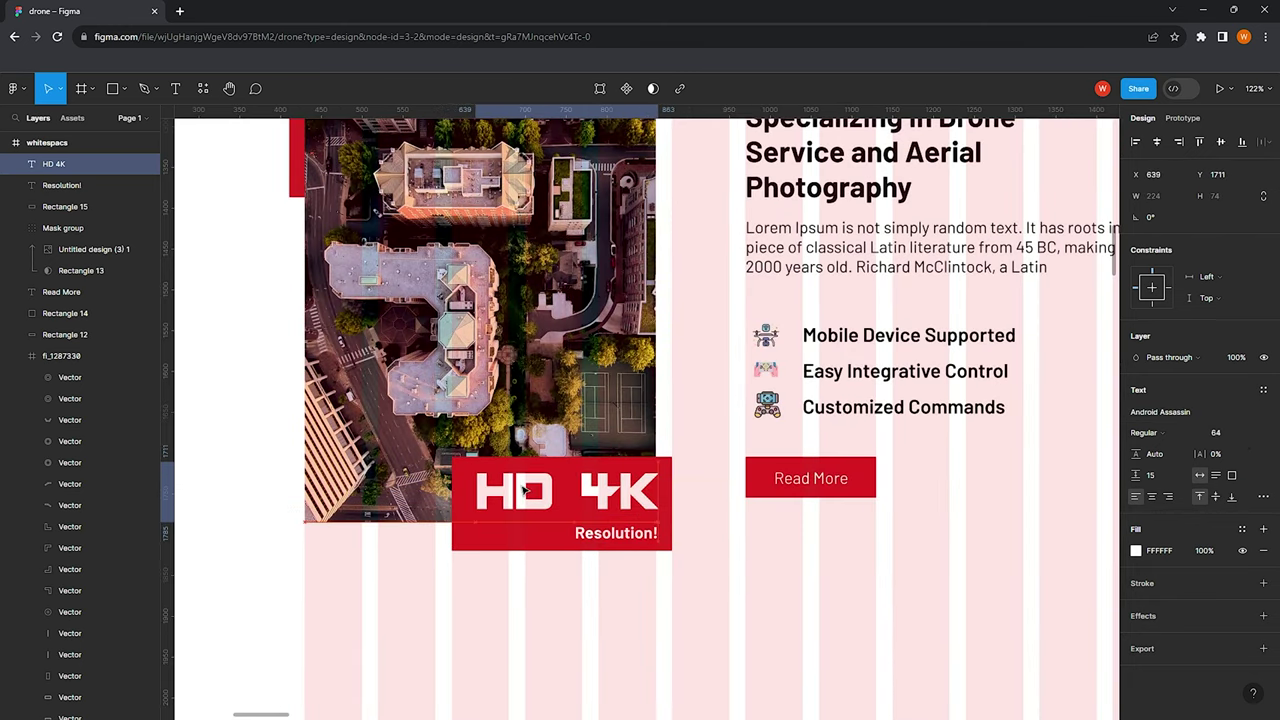
pyautogui.press('Escape')
pyautogui.keyDown('ctrl'); pyautogui.scroll(-3, 515, 485); pyautogui.keyUp('ctrl')
# Draw a small polygon triangle at the red banner's corner and rotate it to point right
pyautogui.keyDown('ctrl'); pyautogui.scroll(3, 508, 478); pyautogui.keyUp('ctrl')
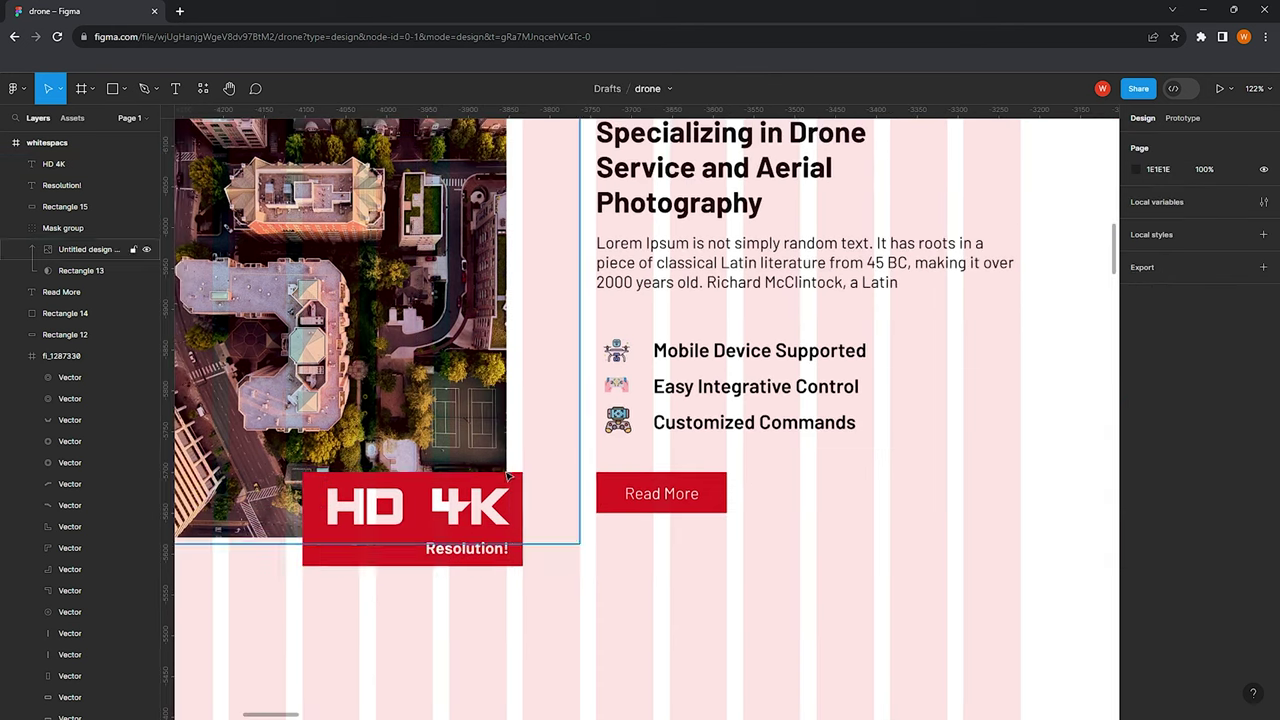
pyautogui.keyDown('ctrl'); pyautogui.scroll(3, 508, 478); pyautogui.keyUp('ctrl')
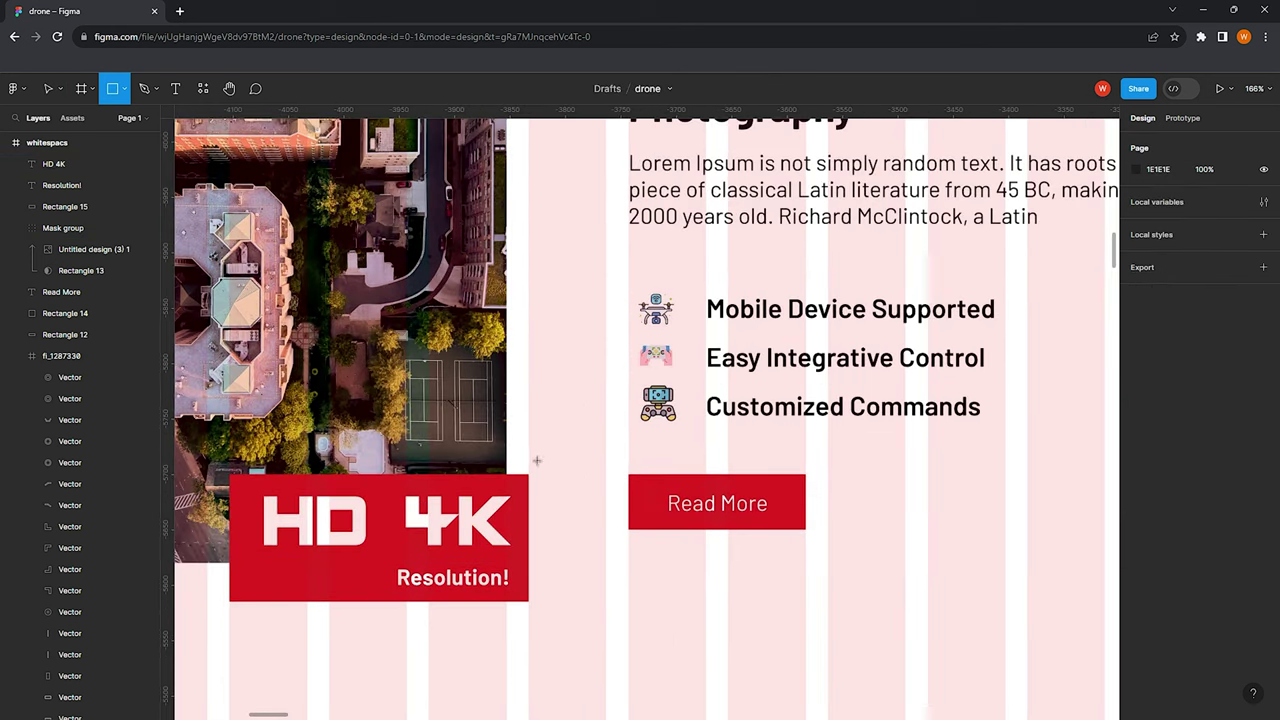
pyautogui.keyDown('ctrl'); pyautogui.scroll(3, 537, 460); pyautogui.keyUp('ctrl')
pyautogui.click(126, 92)
pyautogui.click(70, 190)
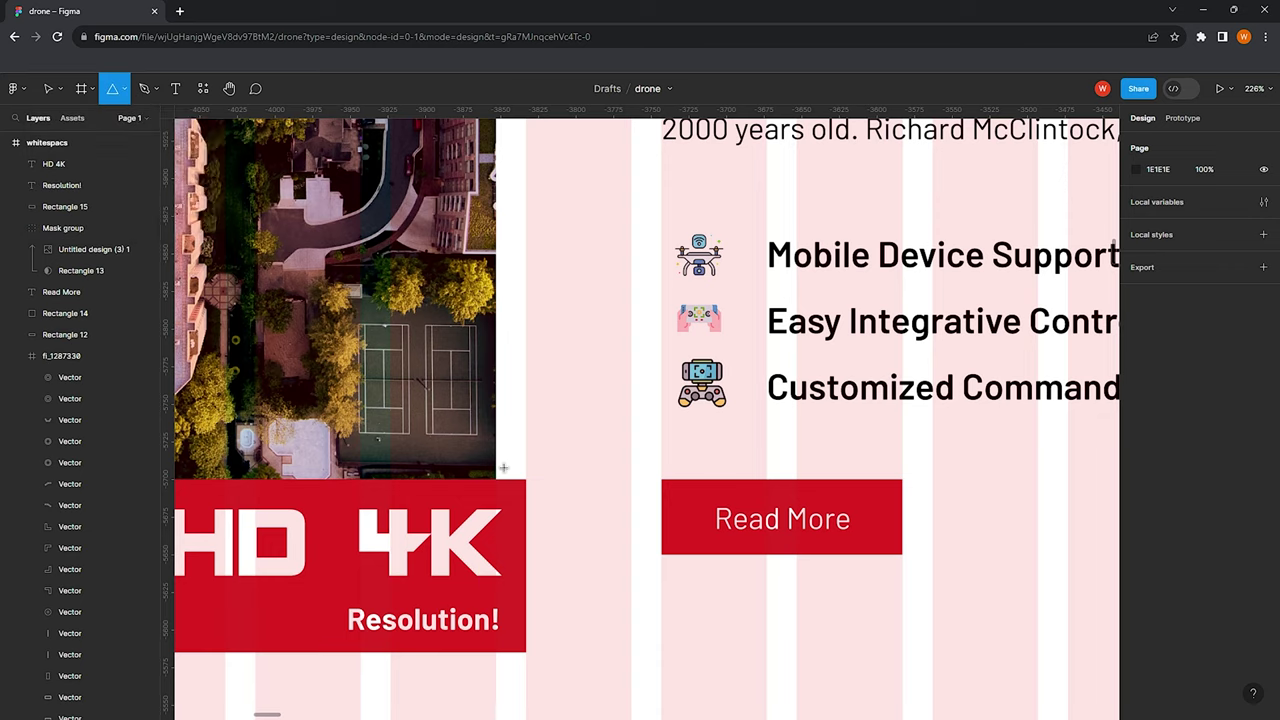
pyautogui.keyDown('ctrl'); pyautogui.scroll(1, 500, 460); pyautogui.keyUp('ctrl')
pyautogui.moveTo(480, 438)
pyautogui.mouseDown()
pyautogui.moveTo(522, 487)
pyautogui.moveTo(544, 483)
pyautogui.moveTo(509, 457)
pyautogui.moveTo(503, 478)
pyautogui.moveTo(521, 440)
pyautogui.mouseUp()
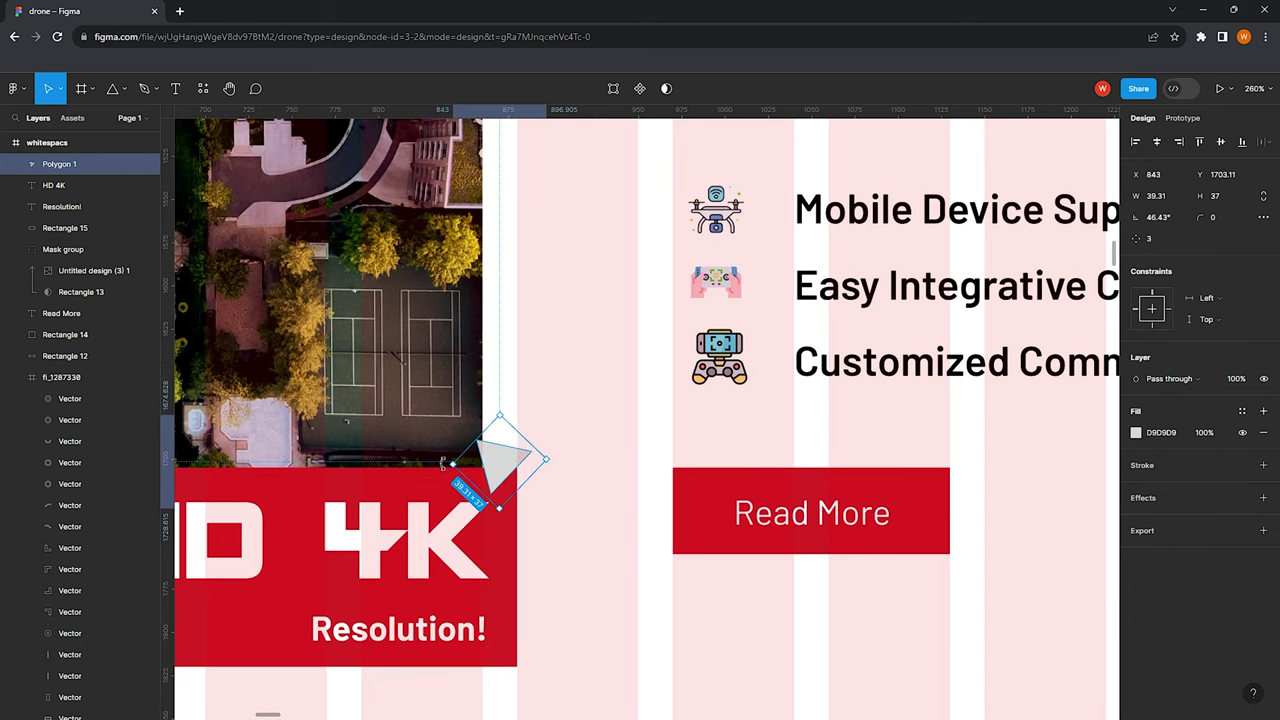
pyautogui.moveTo(443, 463)
pyautogui.mouseDown()
pyautogui.moveTo(445, 448)
pyautogui.moveTo(487, 468)
pyautogui.mouseUp()
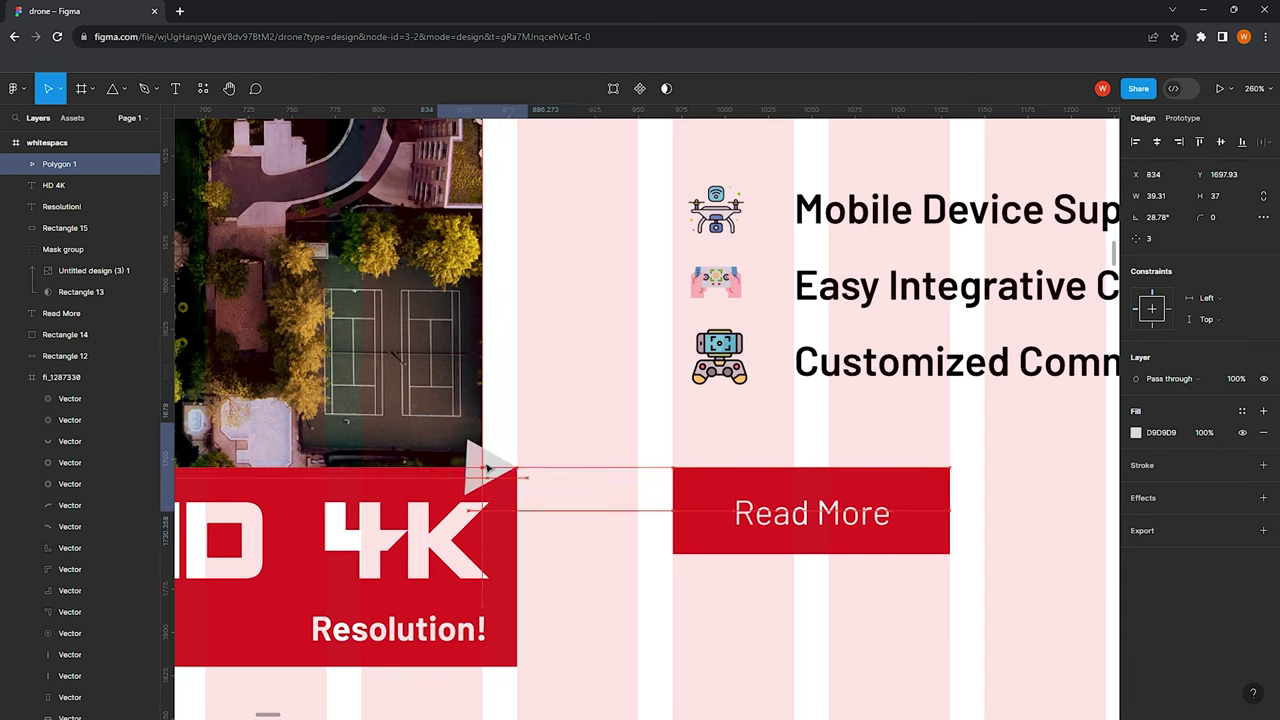
# Fill the triangle red, send it behind the HD 4K banner, and darken it to 8C0606
pyautogui.press('i')
pyautogui.click(683, 528)
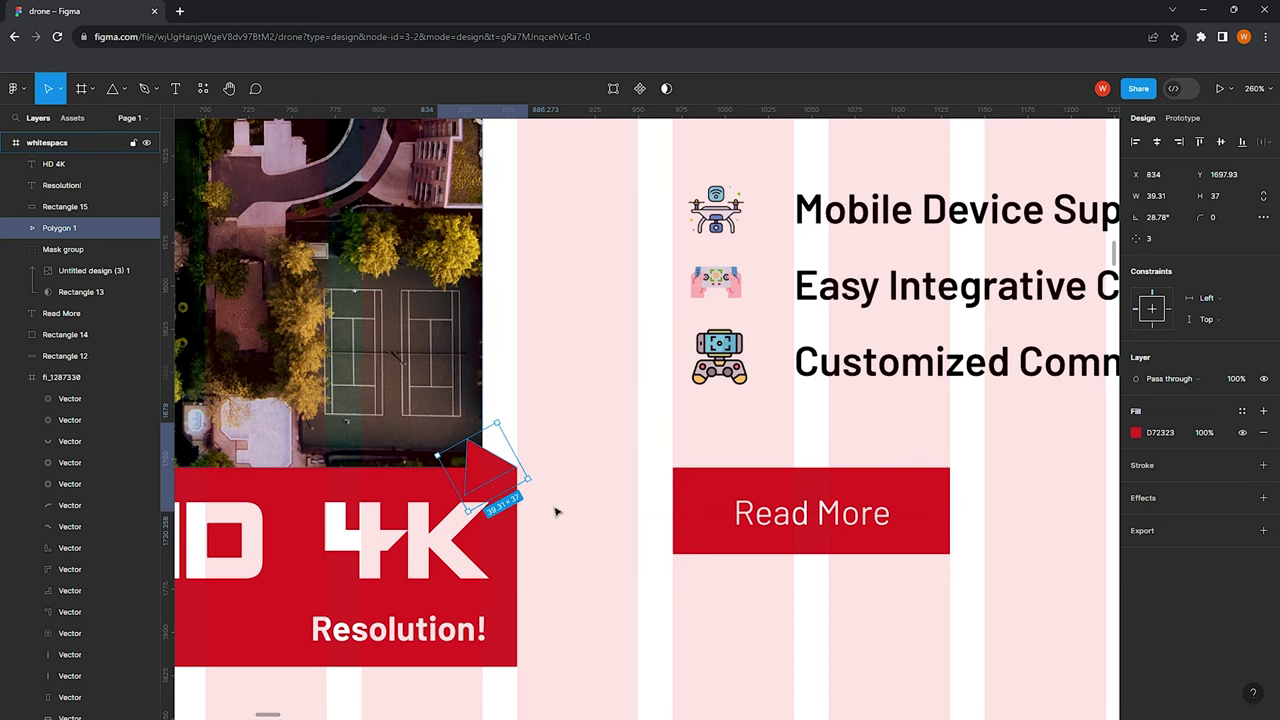
pyautogui.hotkey('ctrl', '[')
pyautogui.hotkey('ctrl', '[')
pyautogui.click(1136, 432)
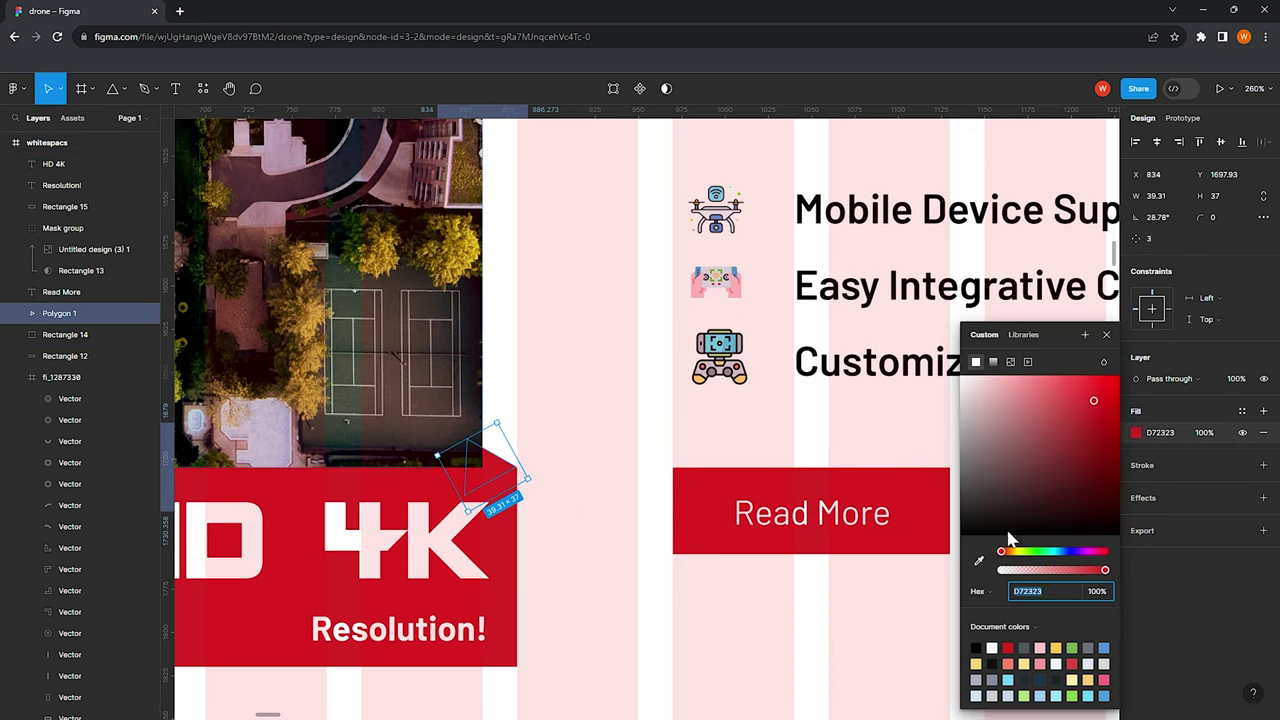
pyautogui.moveTo(1093, 440); pyautogui.dragTo(1101, 438)
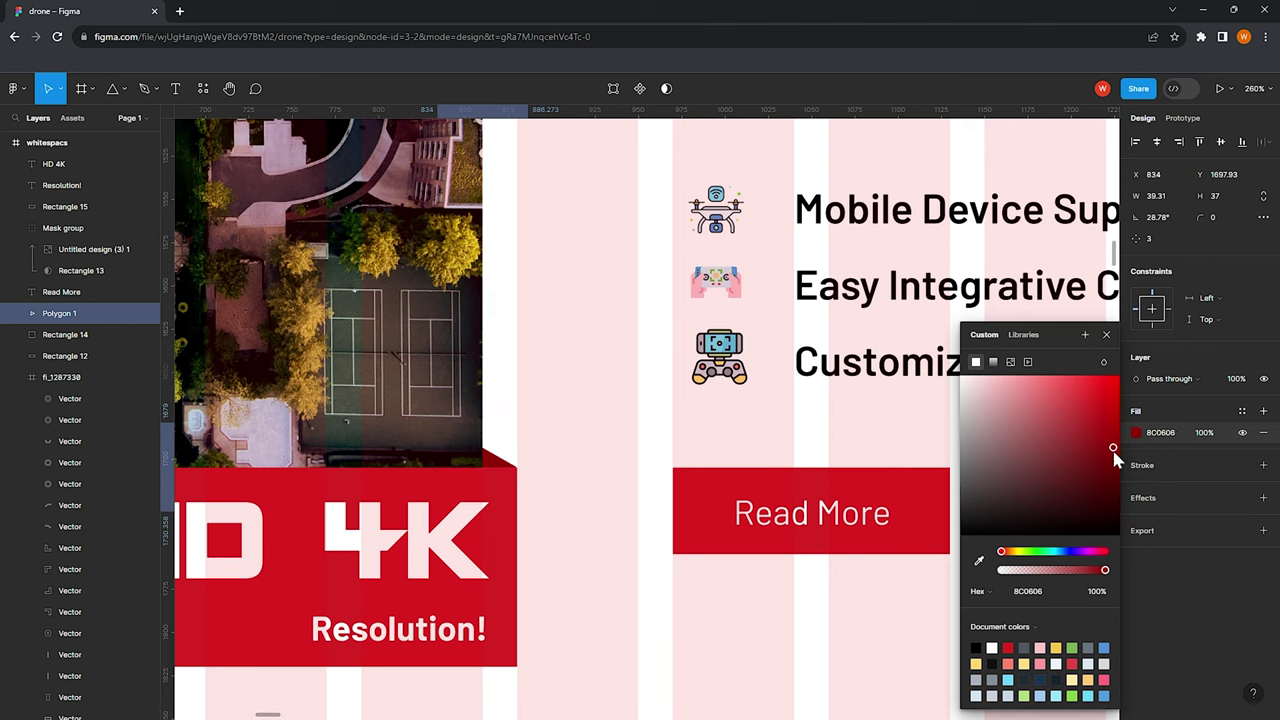
pyautogui.click(577, 507)
pyautogui.scroll(-10, 577, 480)
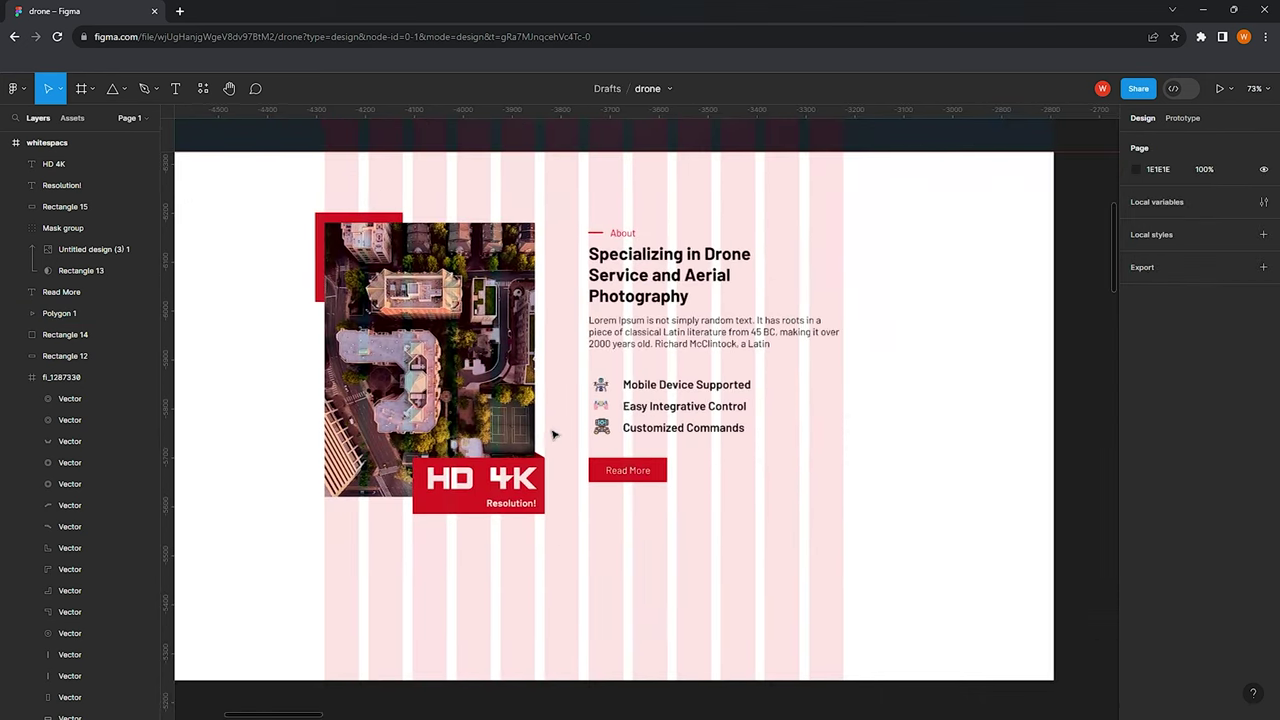
# Move the Read More button further down and nudge it slightly right
pyautogui.scroll(-1, 522, 394)
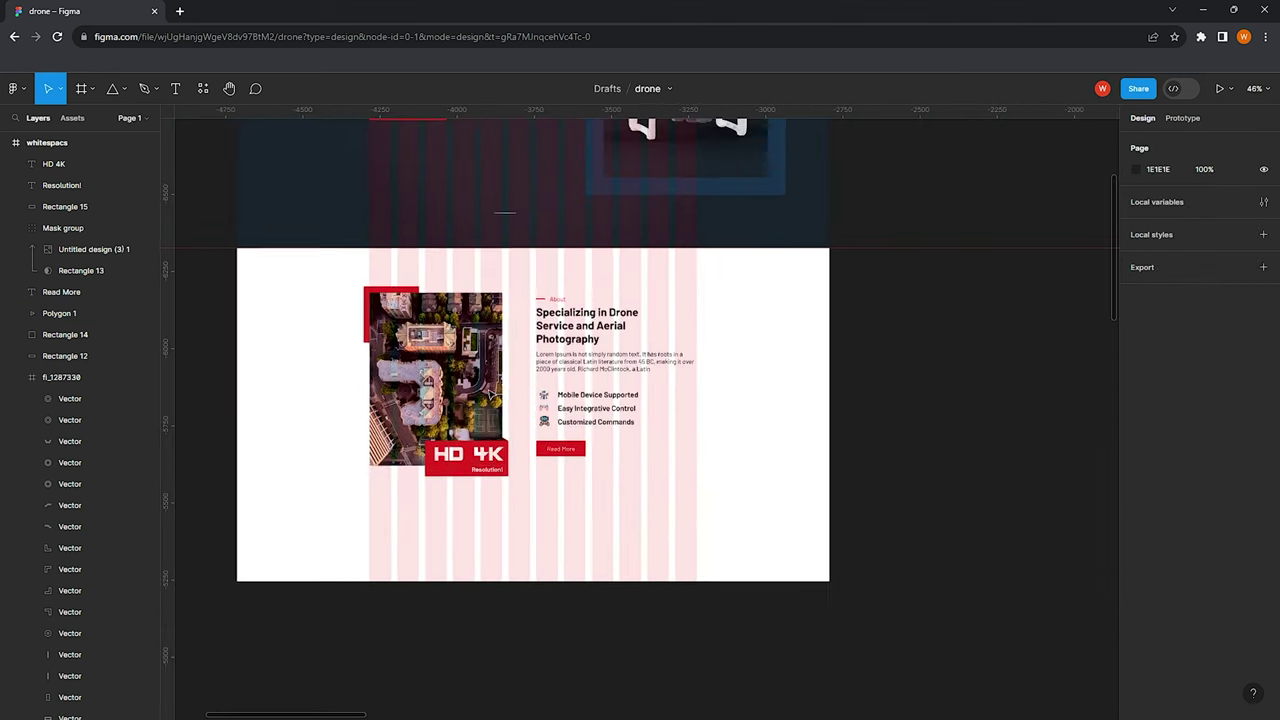
pyautogui.moveTo(313, 283); pyautogui.dragTo(568, 342)
pyautogui.scroll(3, 568, 342)
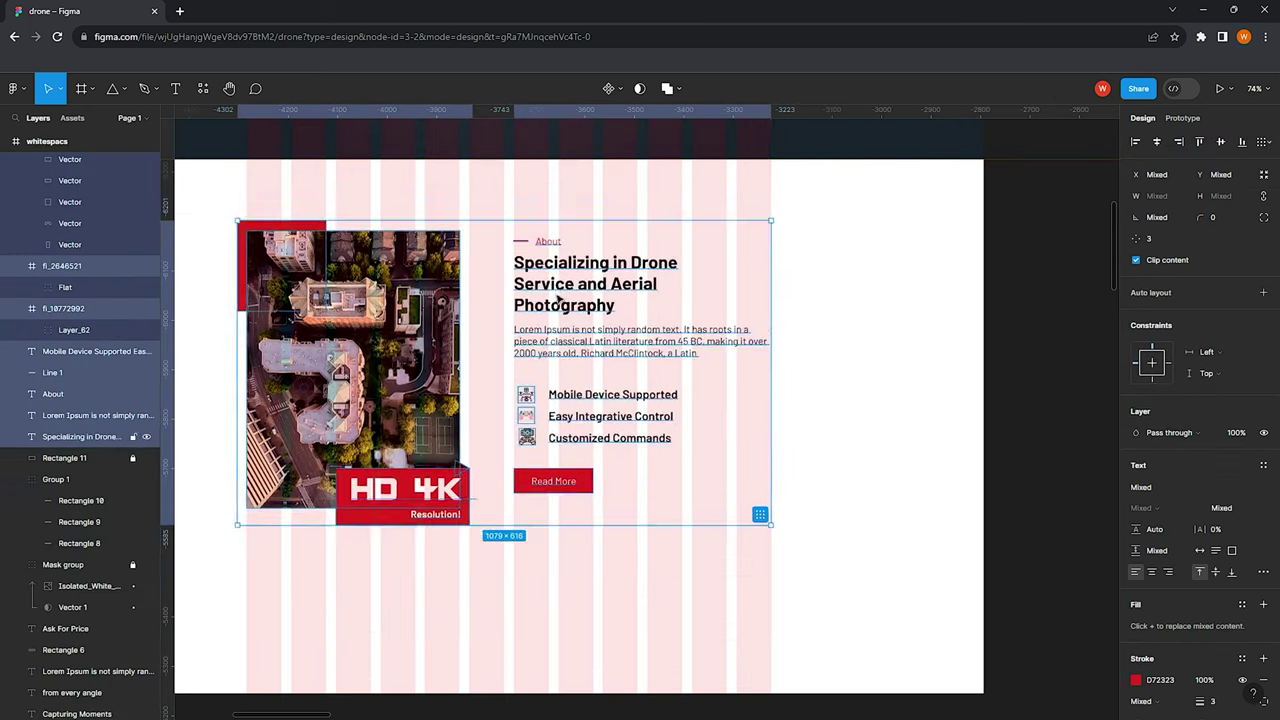
pyautogui.click(766, 303)
pyautogui.scroll(-3, 766, 303)
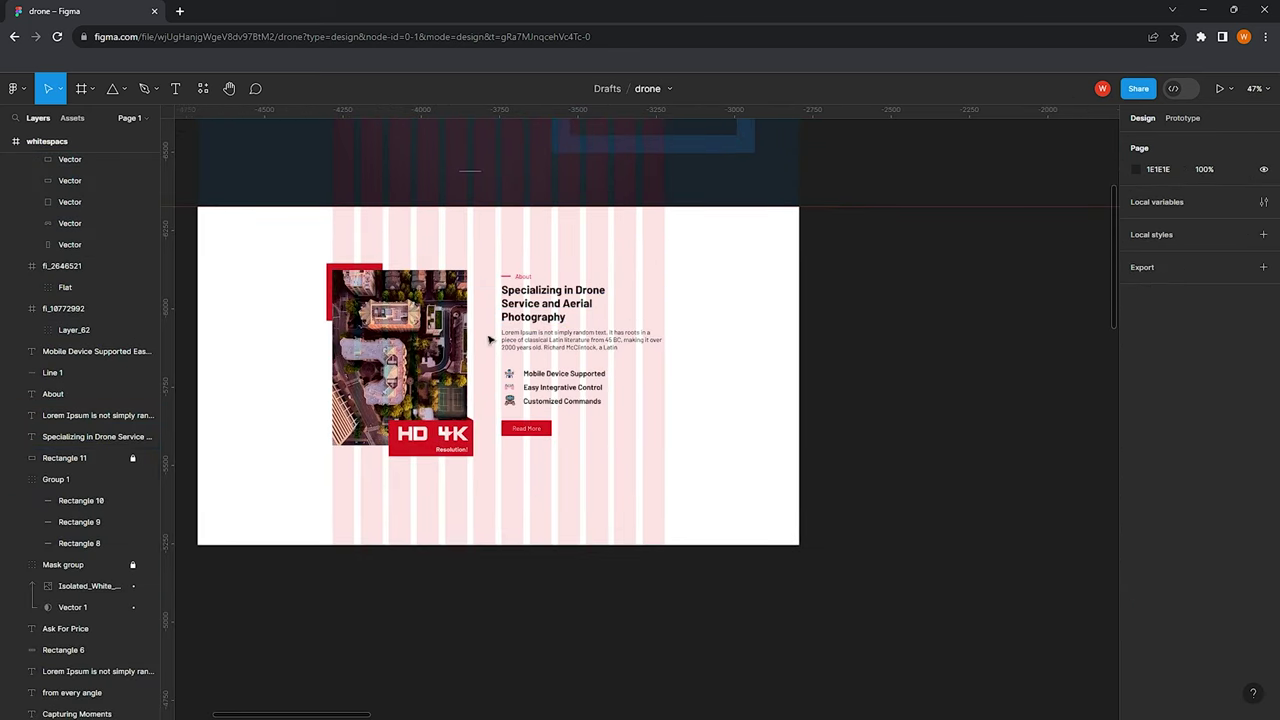
pyautogui.scroll(3, 571, 337)
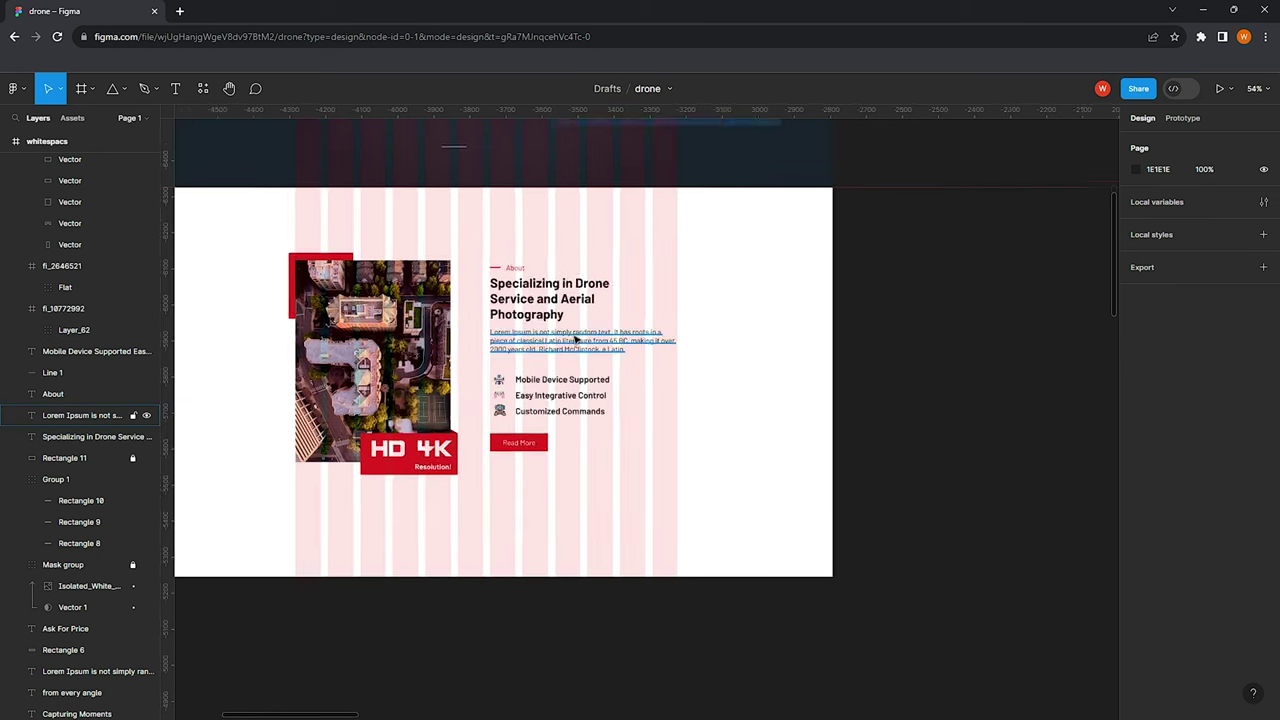
pyautogui.moveTo(566, 475)
pyautogui.mouseDown()
pyautogui.moveTo(480, 440)
pyautogui.moveTo(500, 480)
pyautogui.mouseUp()
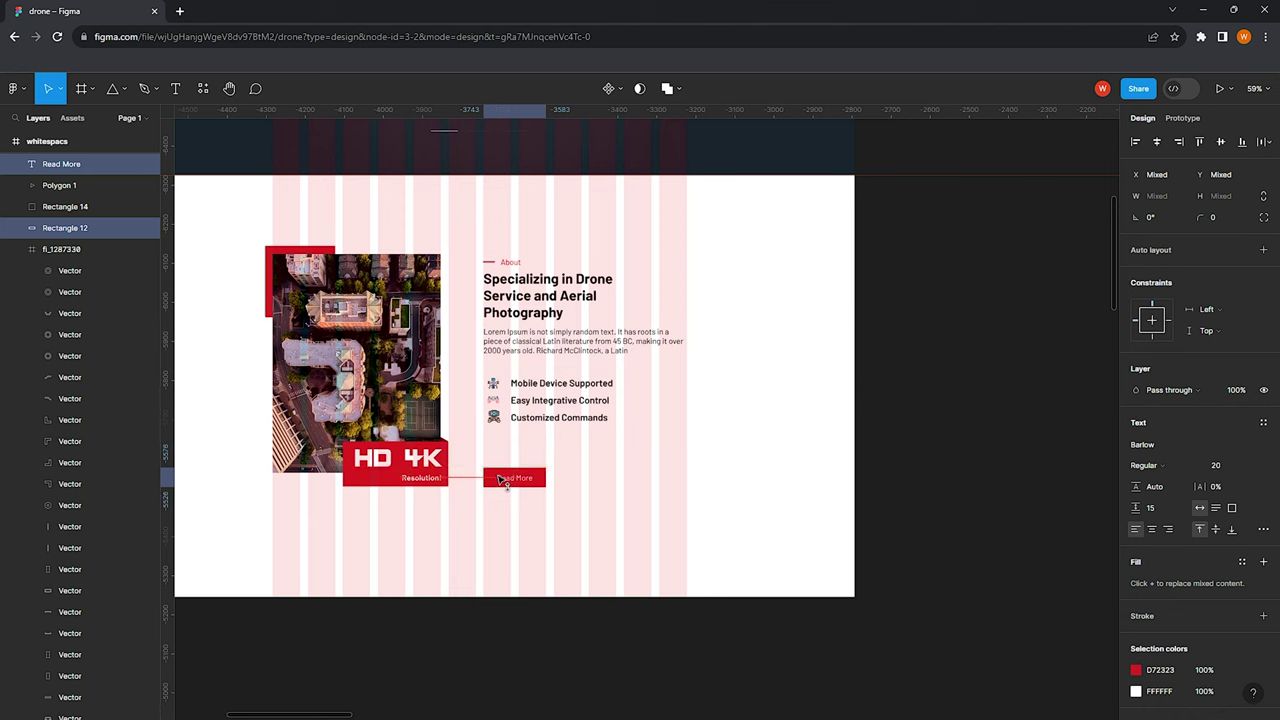
pyautogui.scroll(5, 581, 463)
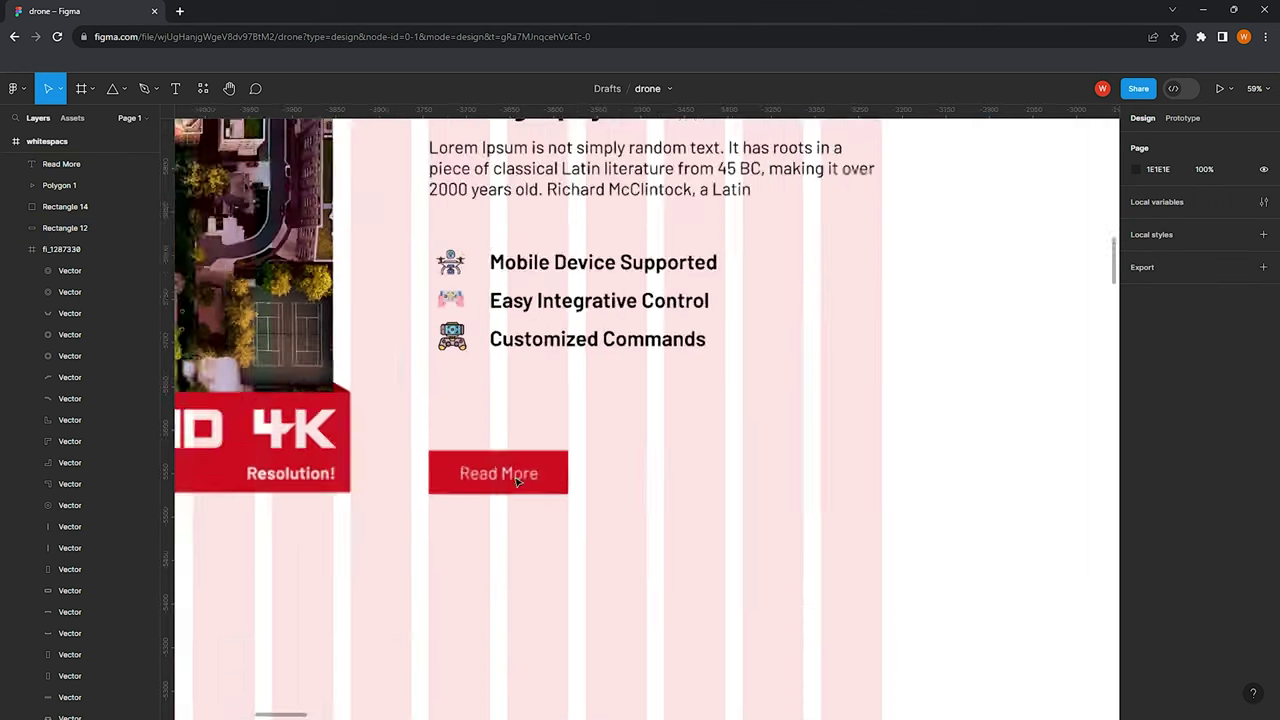
pyautogui.scroll(1, 500, 470)
pyautogui.moveTo(428, 483); pyautogui.dragTo(452, 474)
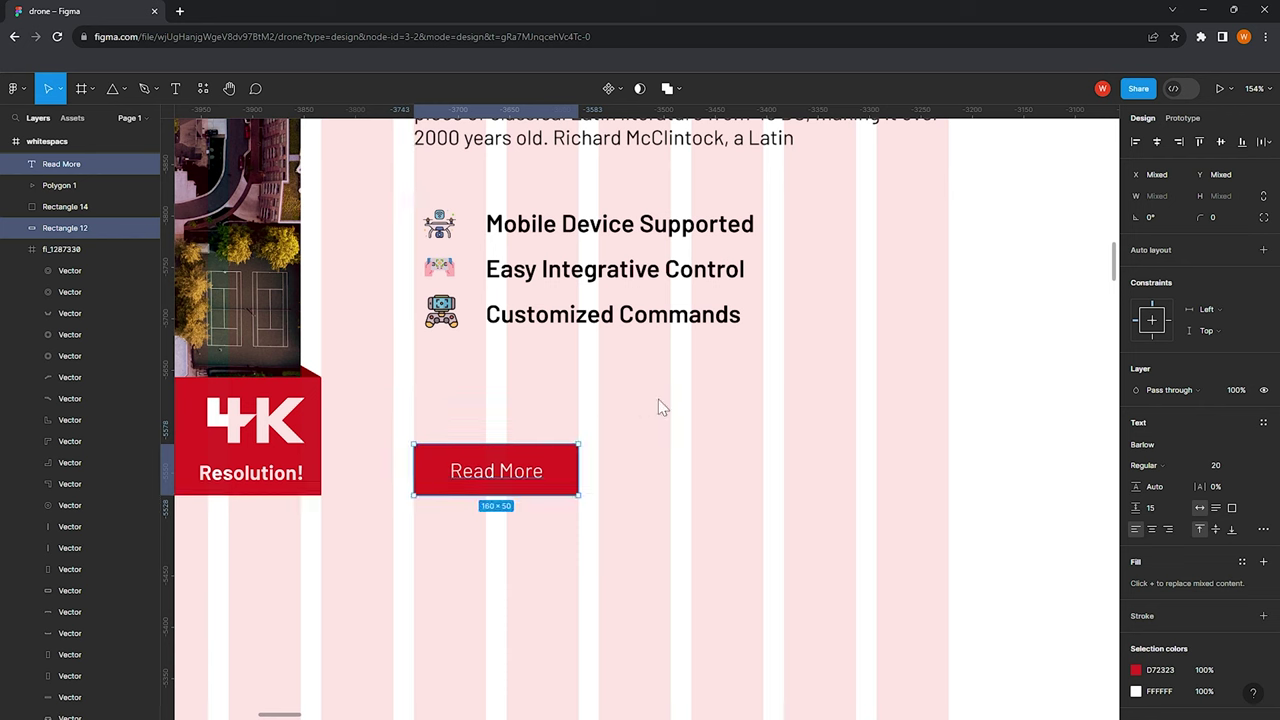
pyautogui.press('Escape')
pyautogui.scroll(-5, 541, 316)
pyautogui.scroll(1, 541, 316)
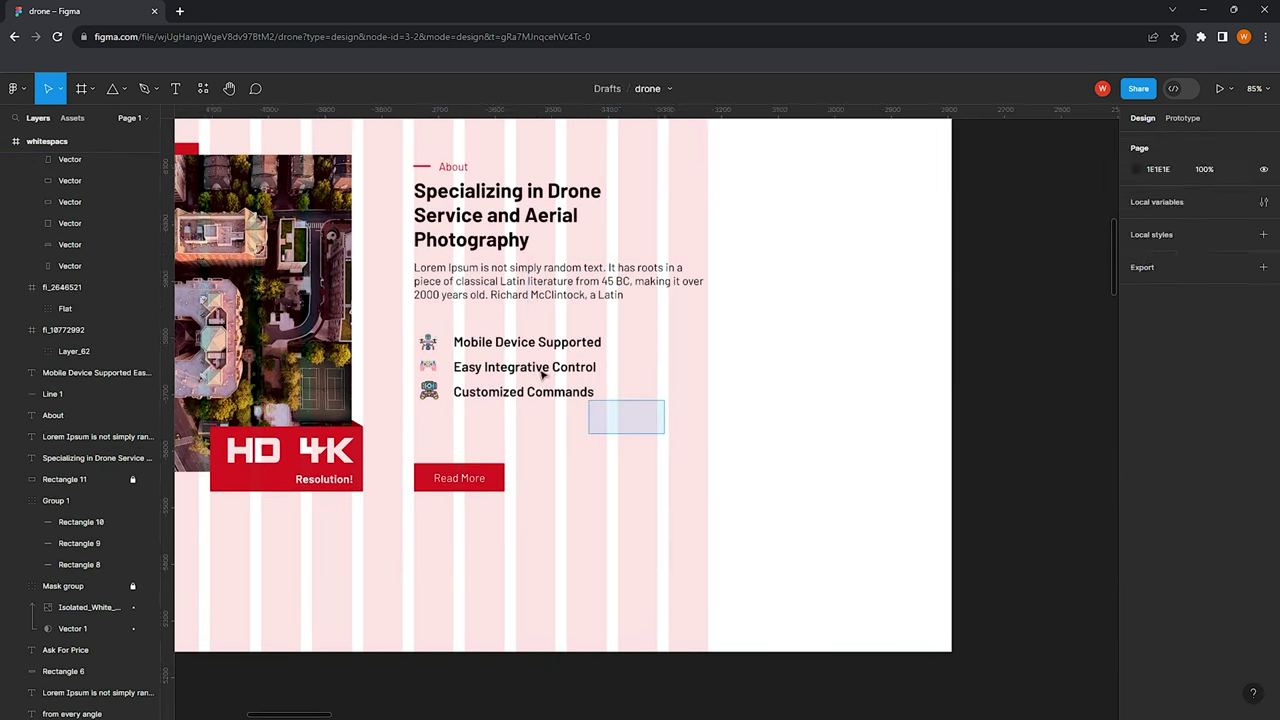
# Set the feature-list text to size 28 with paragraph spacing 19
pyautogui.moveTo(666, 434); pyautogui.dragTo(560, 380)
pyautogui.click(1252, 433)
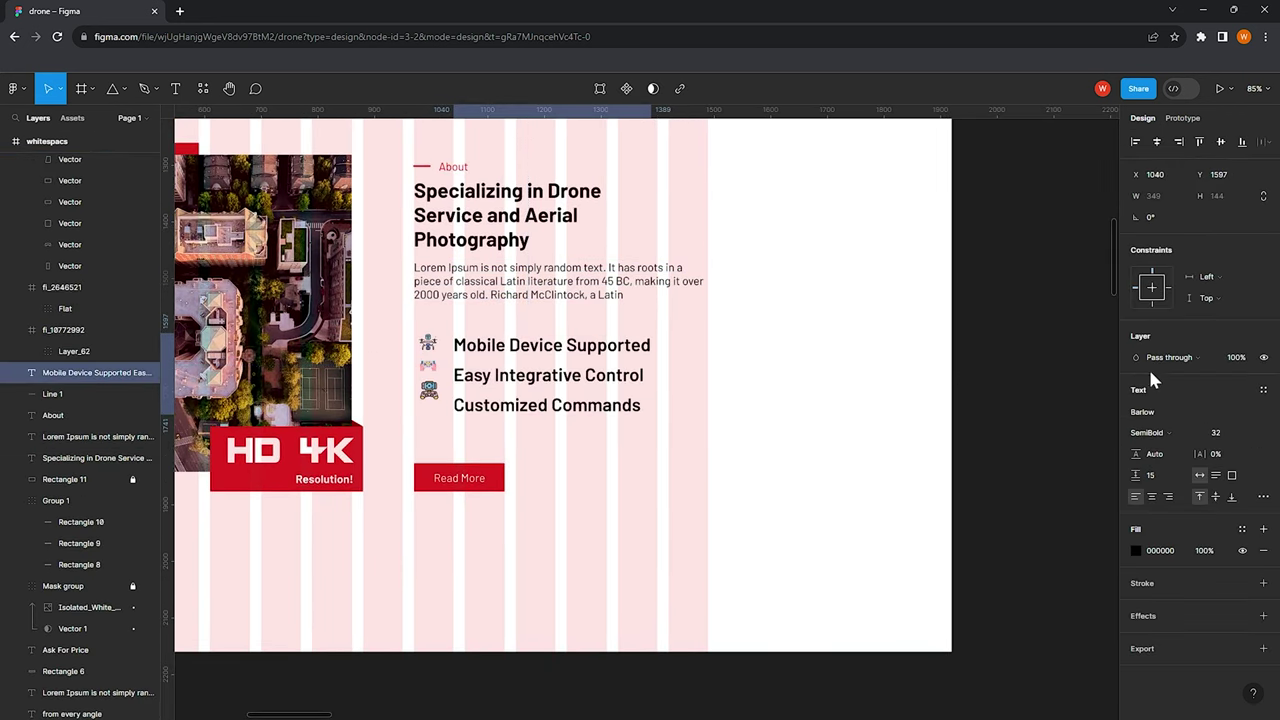
pyautogui.click(1251, 433)
pyautogui.write('24')
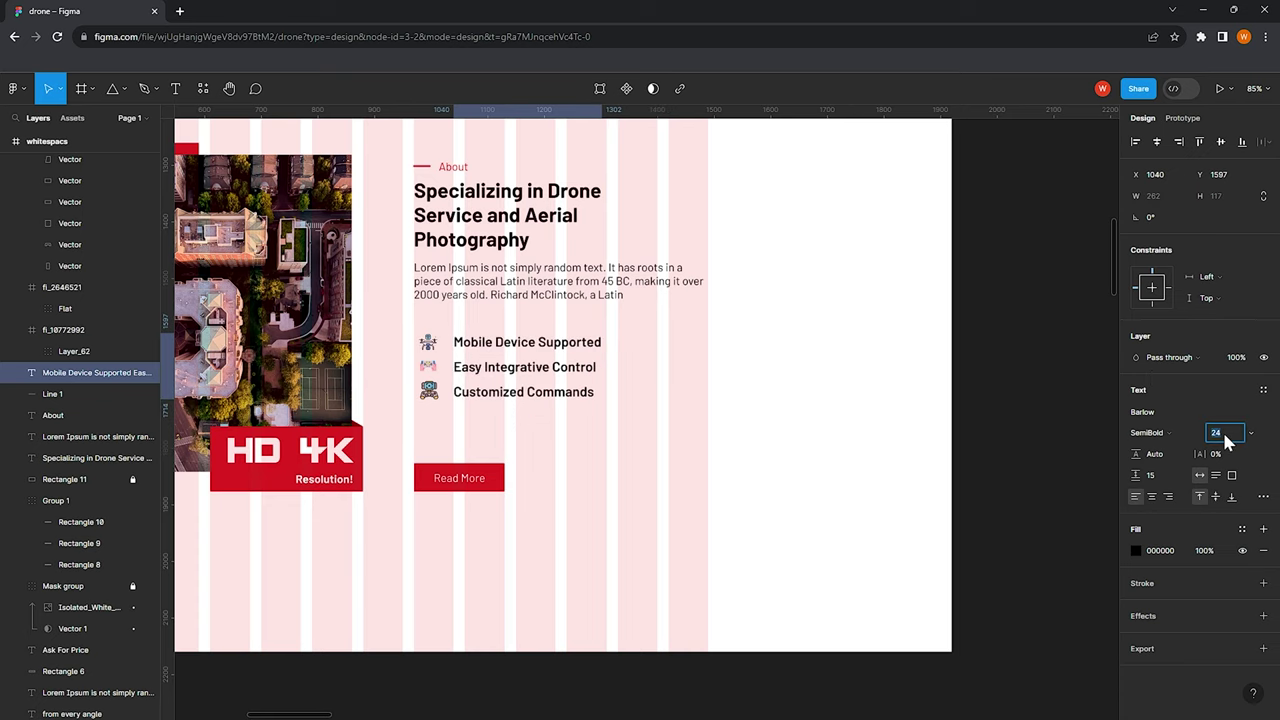
pyautogui.write('28')
pyautogui.press('Return')
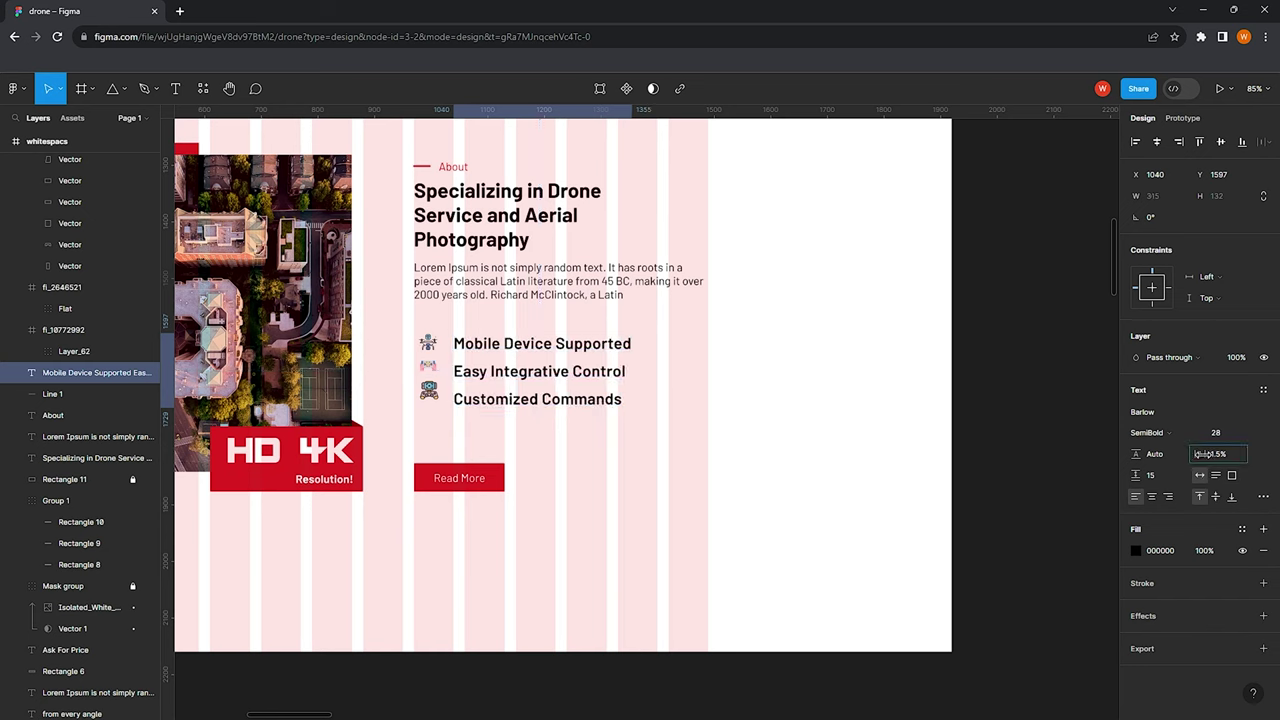
pyautogui.moveTo(1137, 475); pyautogui.dragTo(1143, 475)
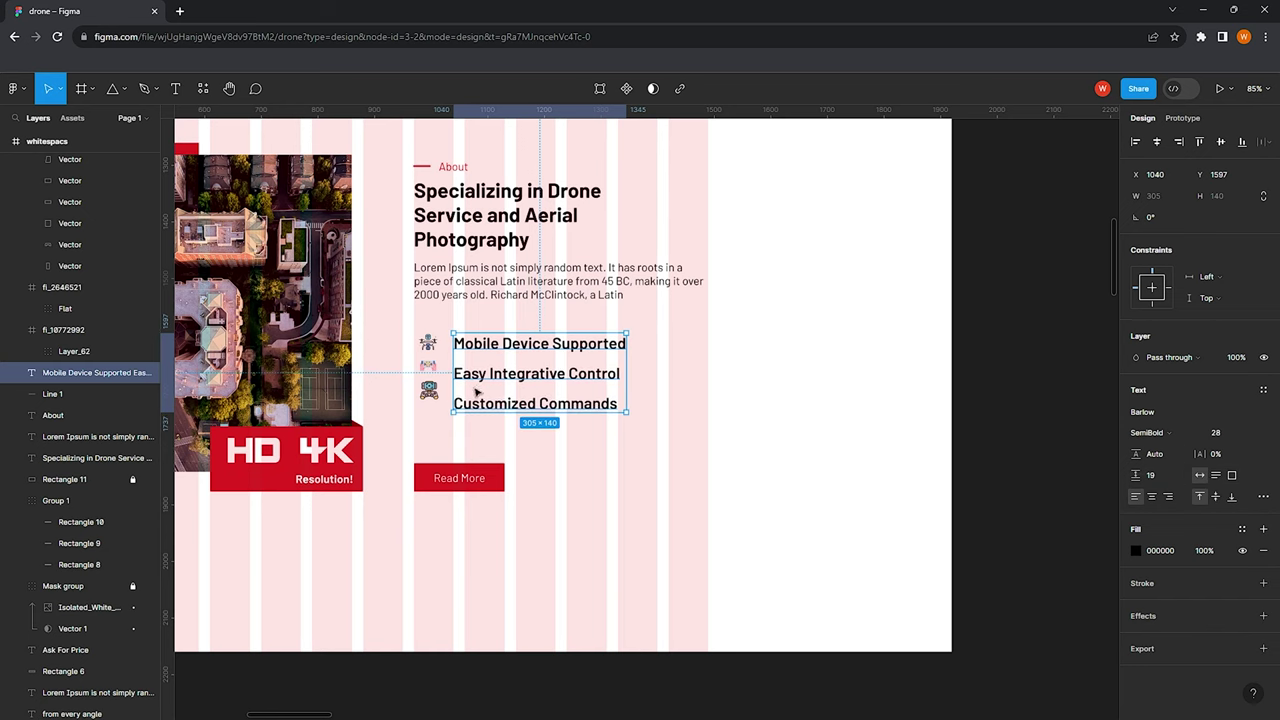
# Raise the feature icon column's gap to 22 to spread the icons apart
pyautogui.click(428, 366)
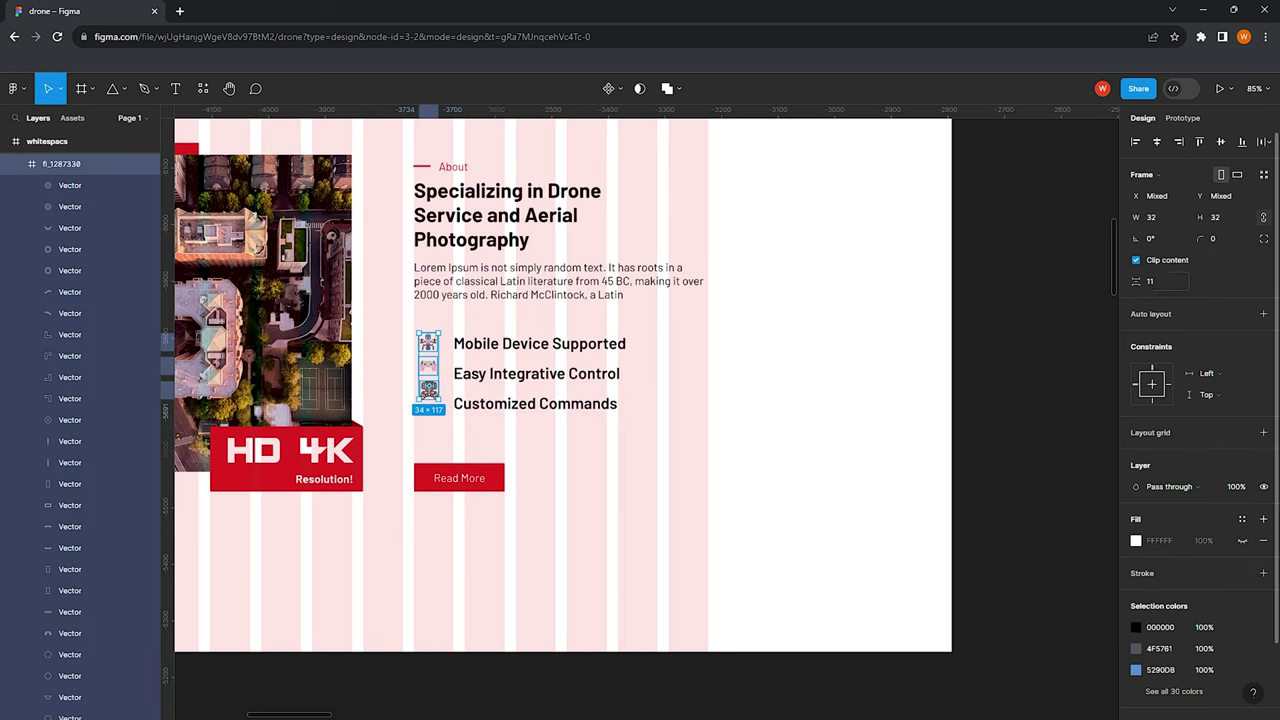
pyautogui.moveTo(1137, 282); pyautogui.dragTo(1155, 286)
pyautogui.click(806, 354)
# Check the About heading block and the Read More button by selecting each
pyautogui.scroll(1, 523, 294)
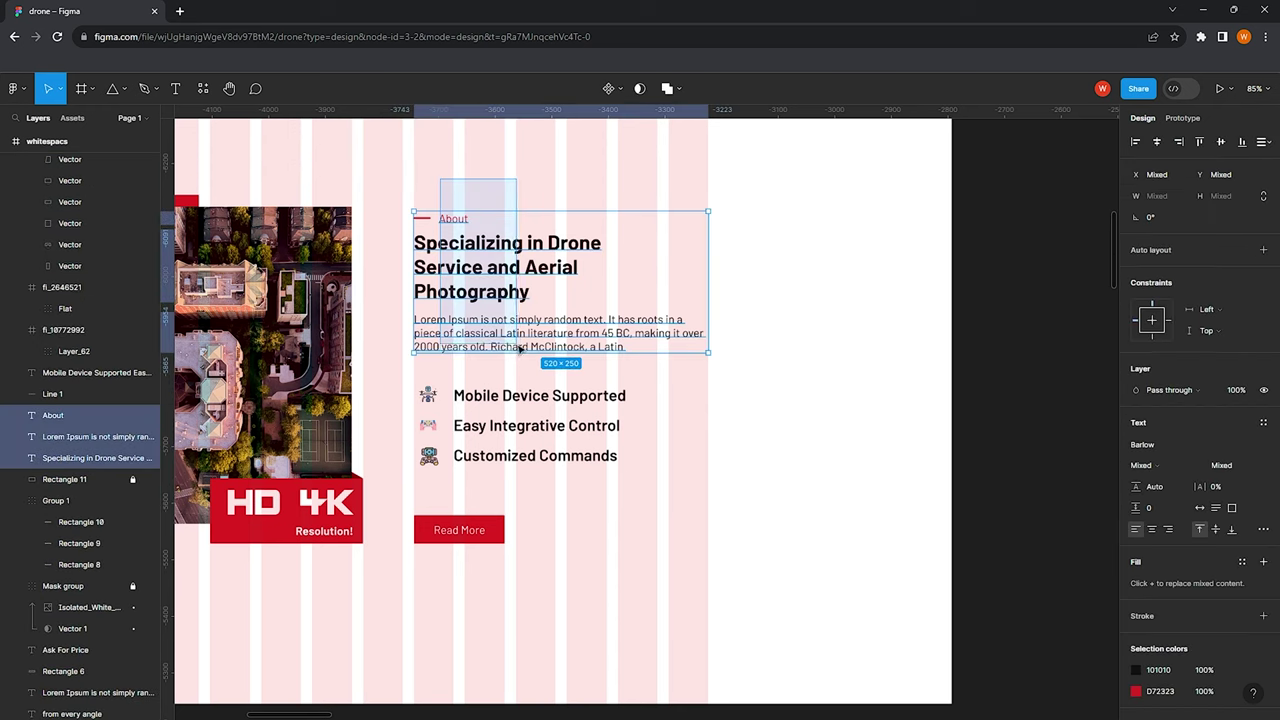
pyautogui.moveTo(463, 177); pyautogui.dragTo(502, 318)
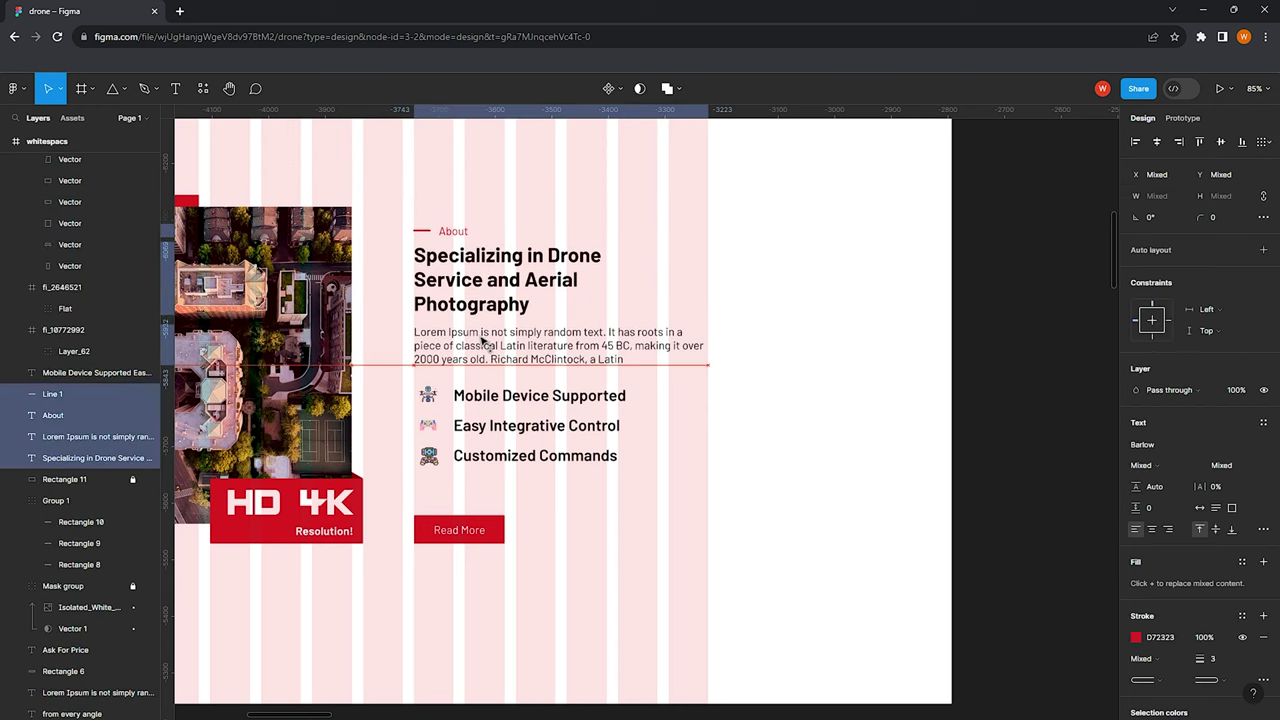
pyautogui.press('Escape')
pyautogui.scroll(-5, 629, 253)
pyautogui.scroll(5, 629, 253)
pyautogui.scroll(1, 540, 480)
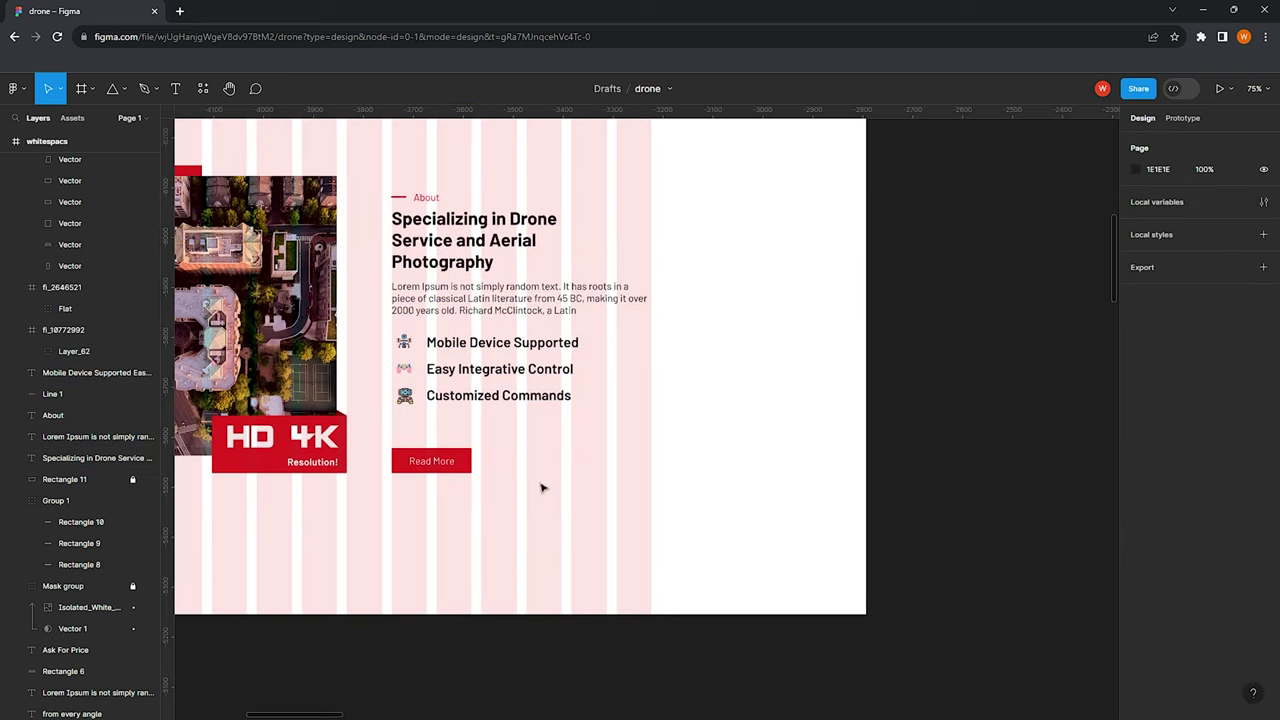
pyautogui.moveTo(532, 498); pyautogui.dragTo(392, 420)
pyautogui.press('Escape')
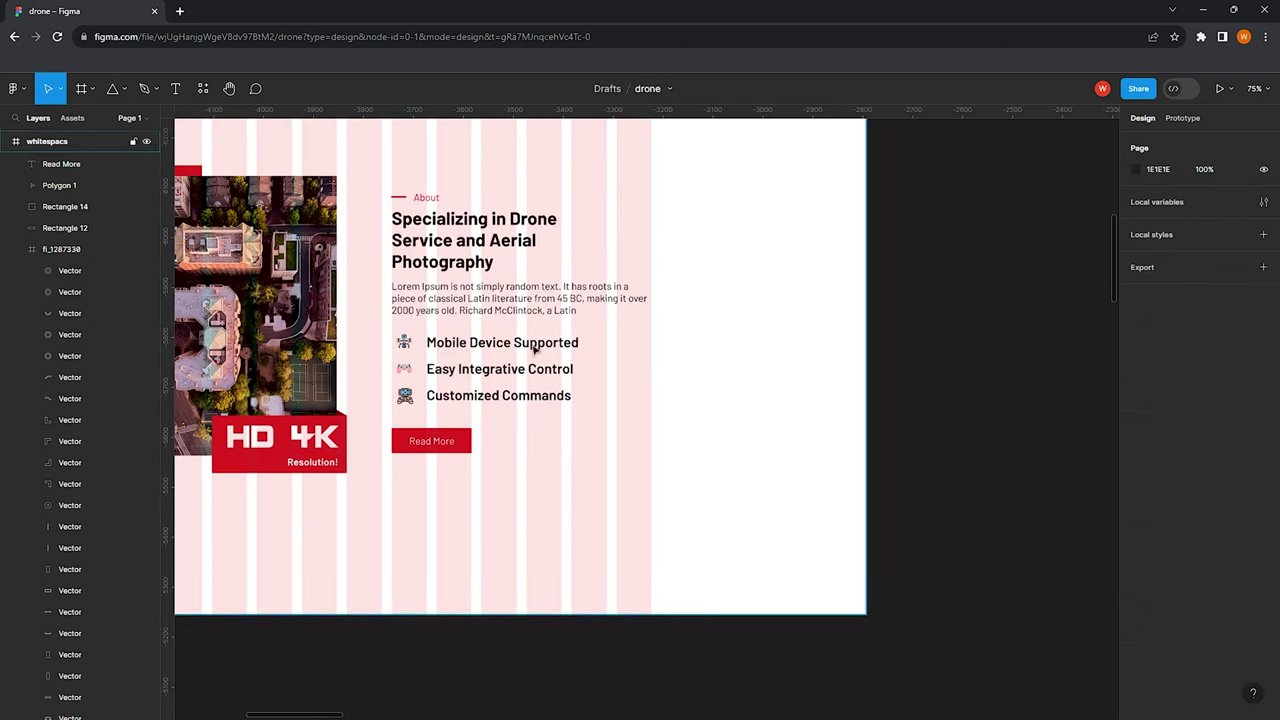
# Select Rectangle 14, then Rectangle 11, the section's white background
pyautogui.scroll(-4, 546, 337)
pyautogui.scroll(2, 592, 317)
pyautogui.scroll(-3, 590, 290)
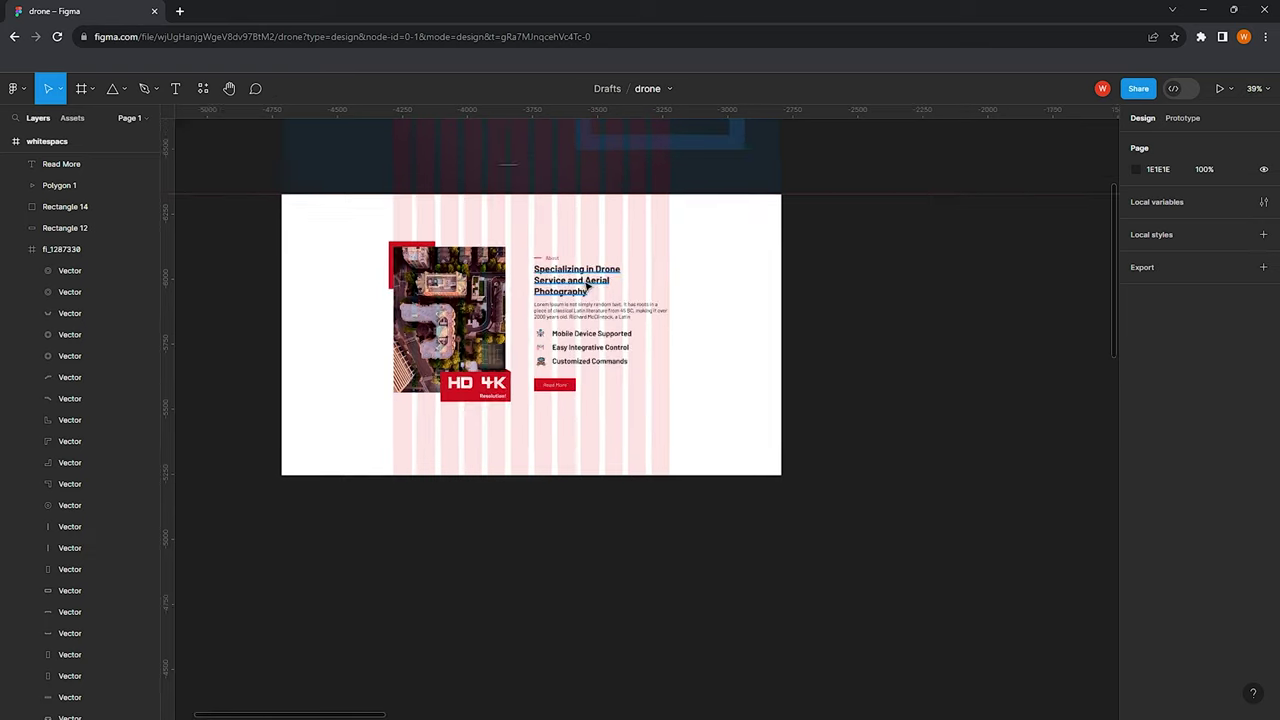
pyautogui.scroll(1, 598, 272)
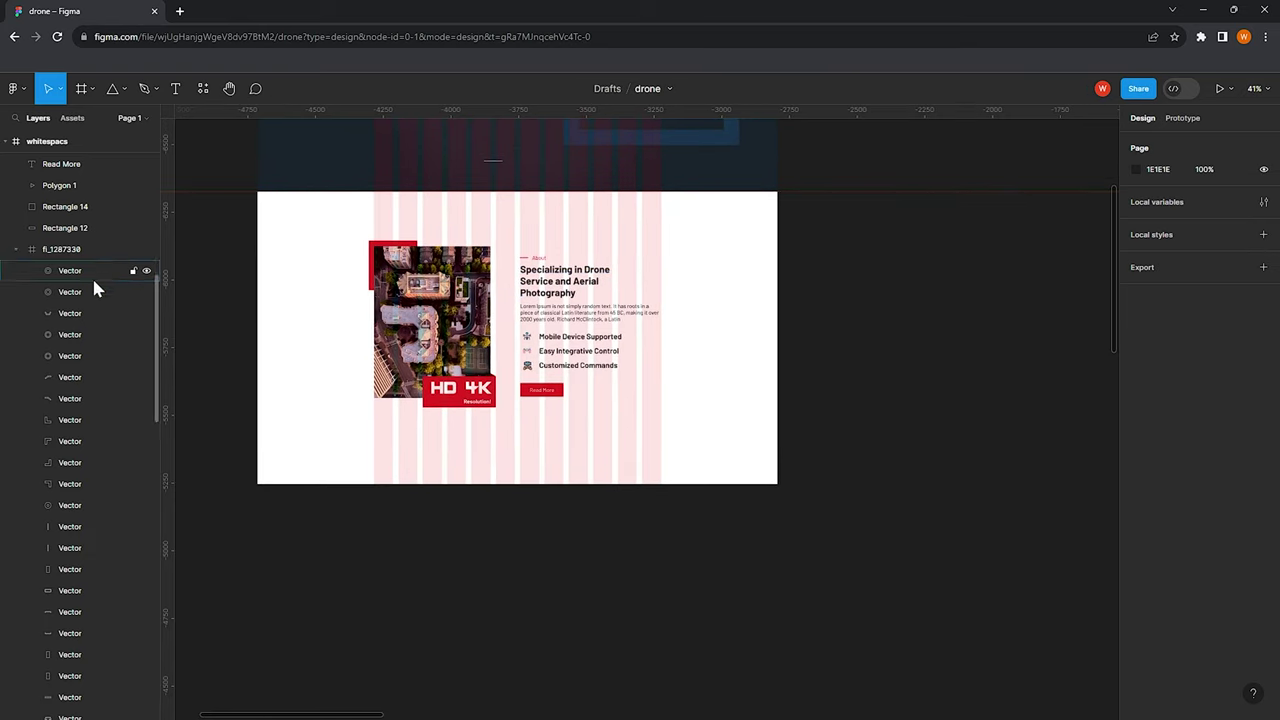
pyautogui.scroll(5, 96, 275)
pyautogui.scroll(-2, 75, 455)
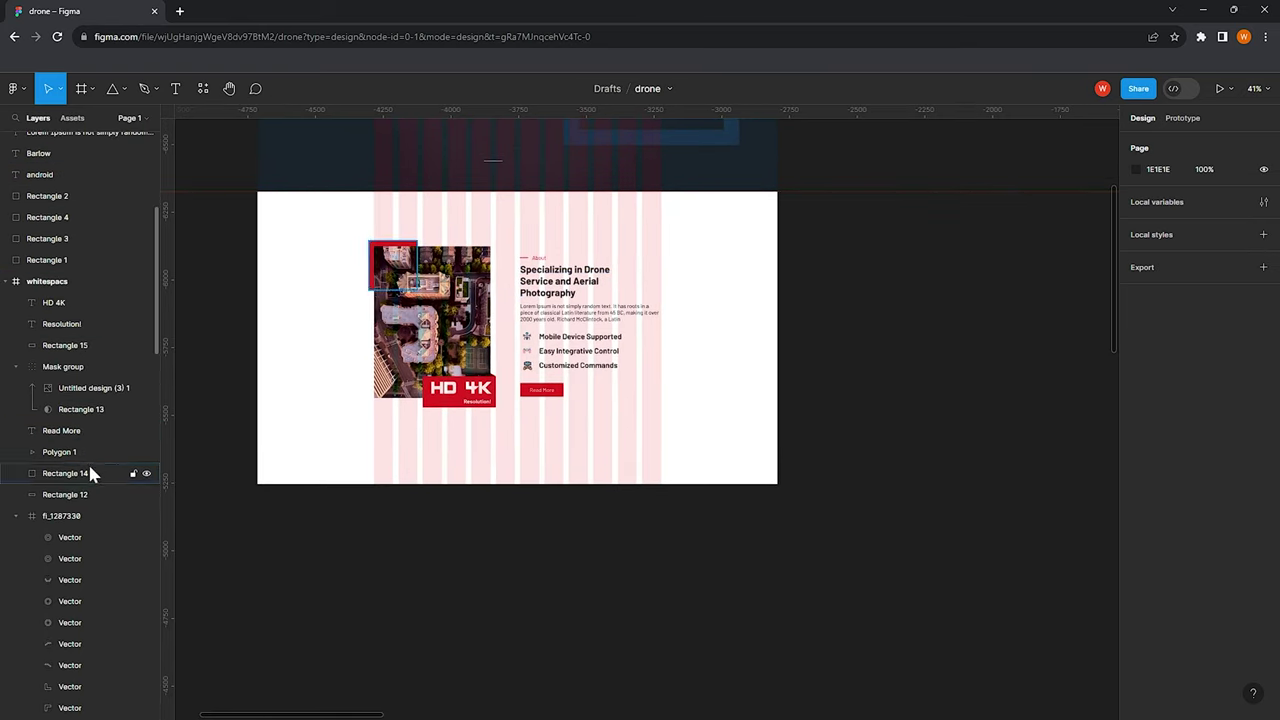
pyautogui.click(91, 474)
pyautogui.scroll(-4, 60, 400)
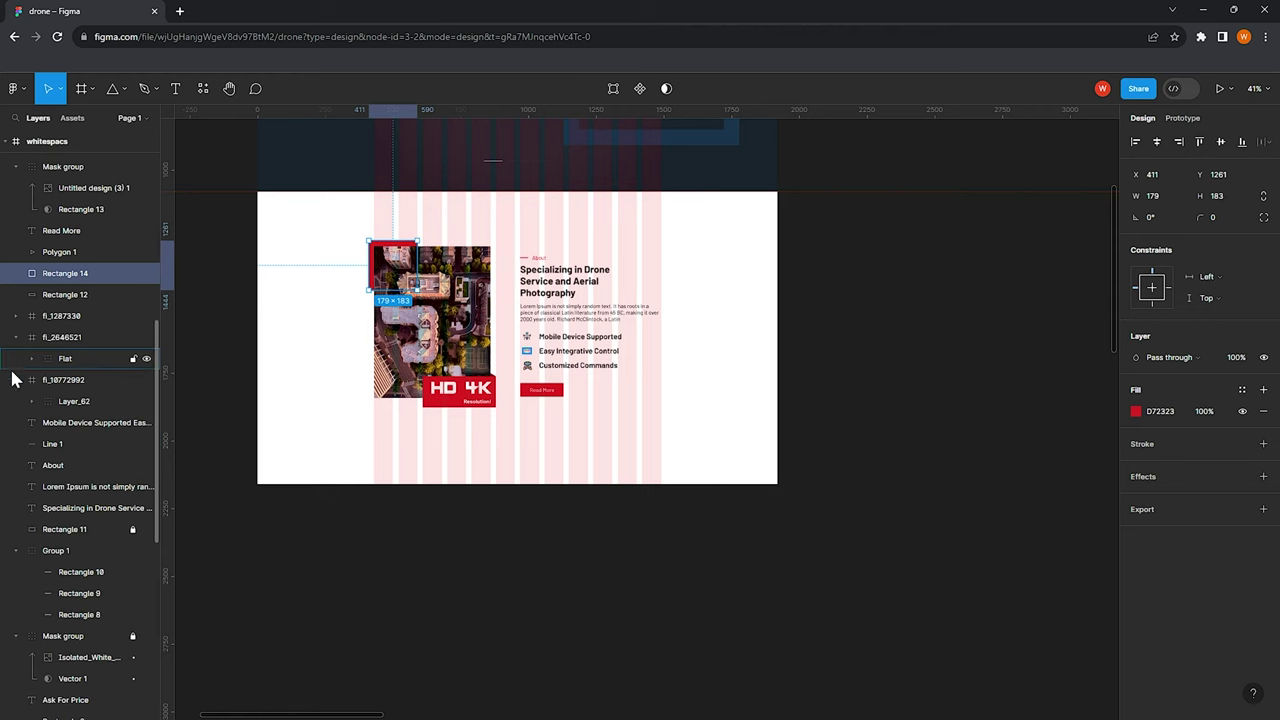
pyautogui.scroll(-3, 50, 420)
pyautogui.click(110, 397)
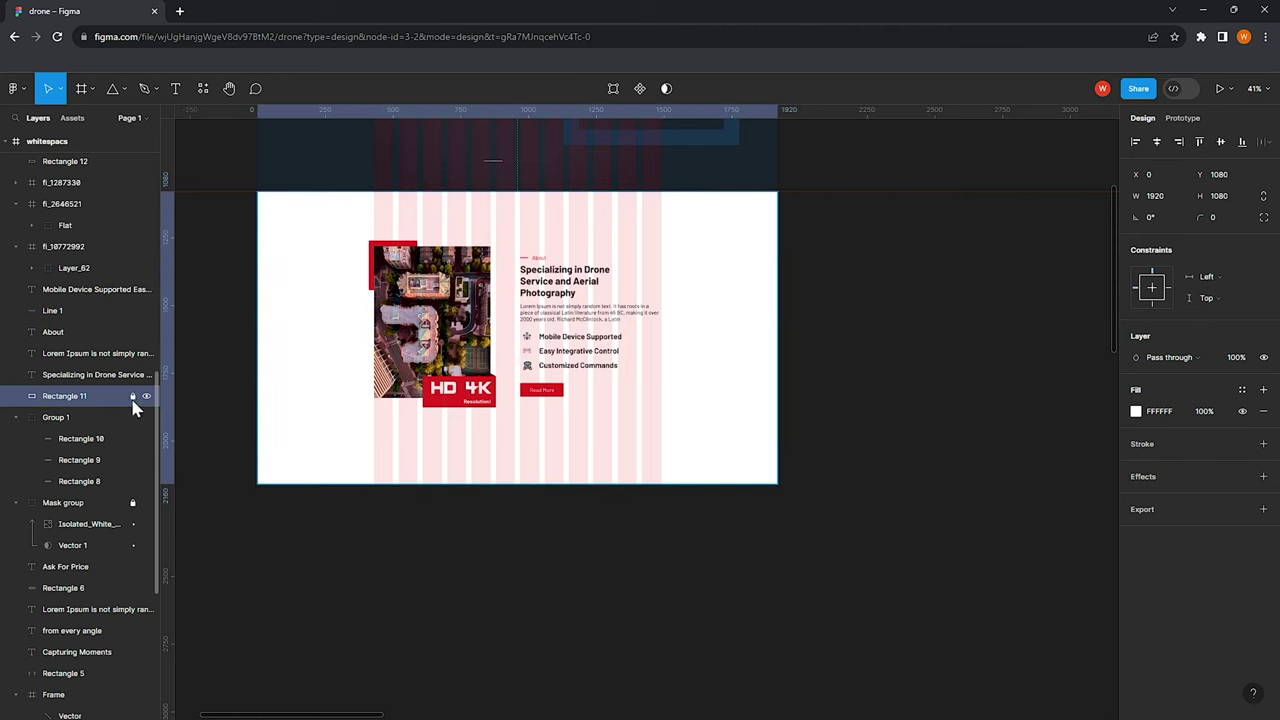
# Recolour the background fill by sampling a canvas colour and adjusting it to pale blue
pyautogui.click(1137, 411)
pyautogui.click(979, 563)
pyautogui.click(658, 170)
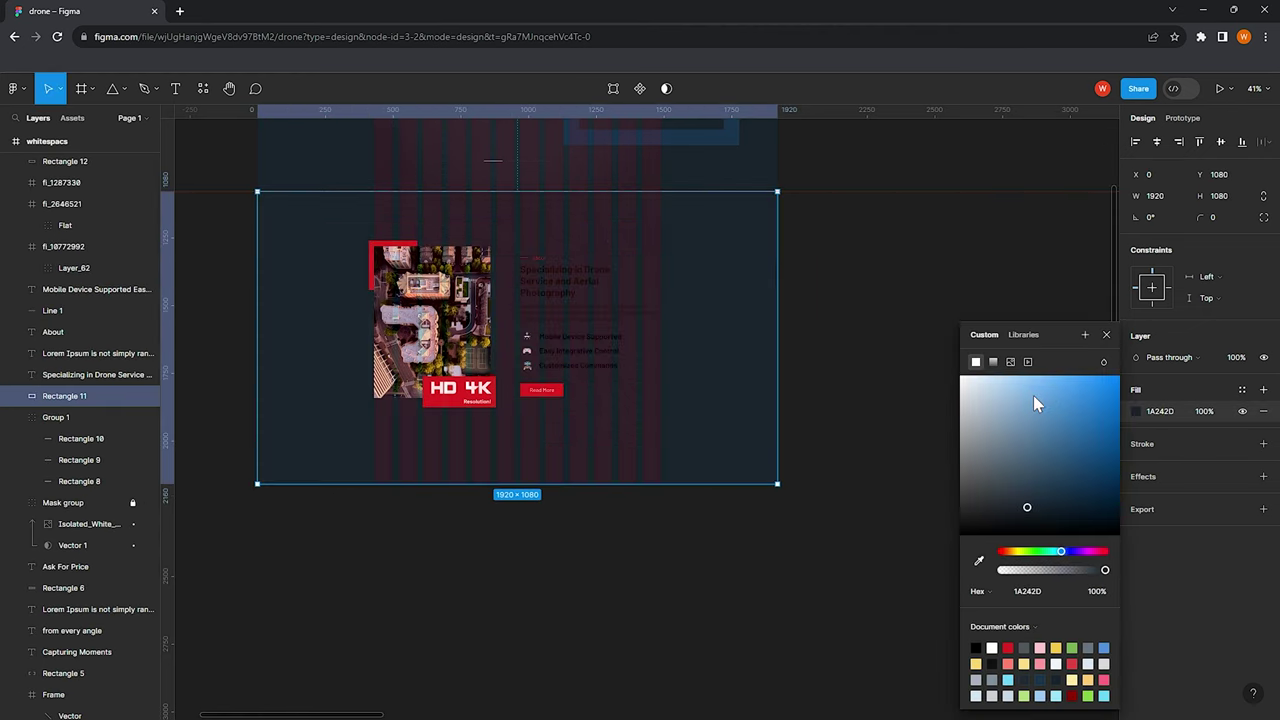
pyautogui.moveTo(1033, 395); pyautogui.dragTo(973, 383)
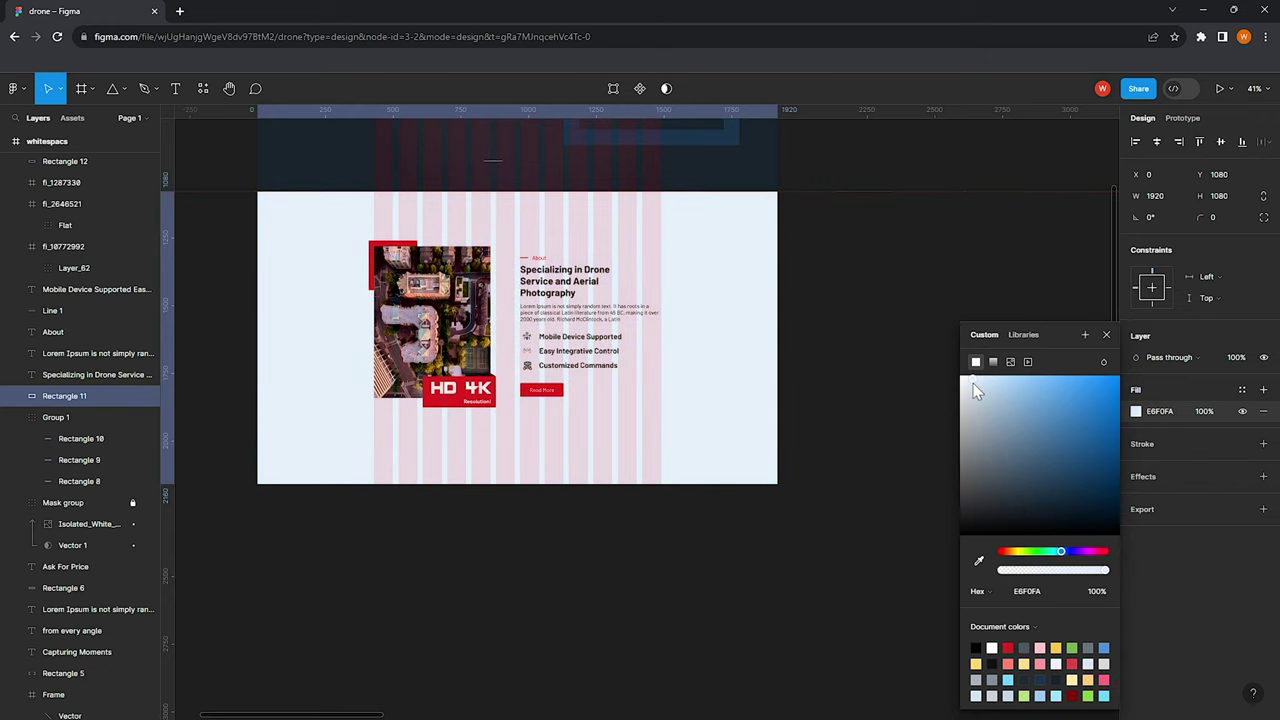
pyautogui.click(812, 357)
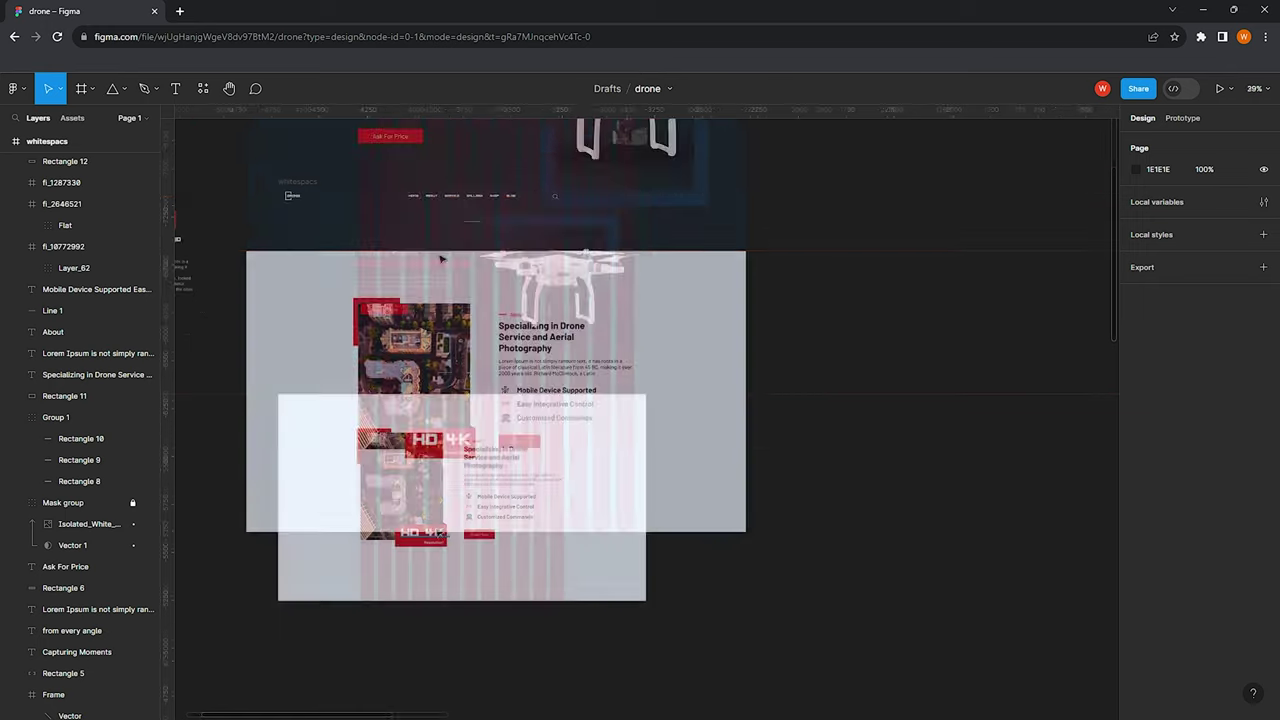
# Reposition the section frame lower on the canvas
pyautogui.scroll(-3, 430, 525)
pyautogui.moveTo(450, 535); pyautogui.dragTo(383, 511)
pyautogui.scroll(3, 383, 511)
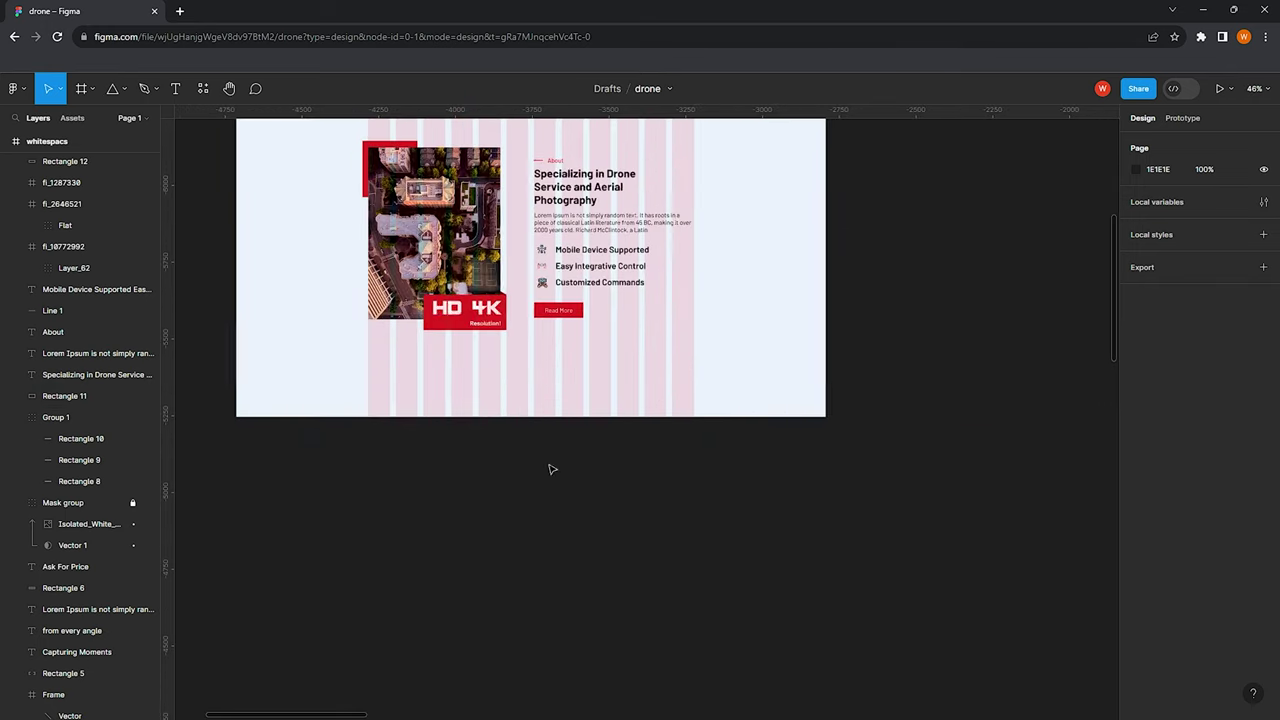
pyautogui.hscroll(-2, 477, 314)
pyautogui.scroll(2, 477, 314)
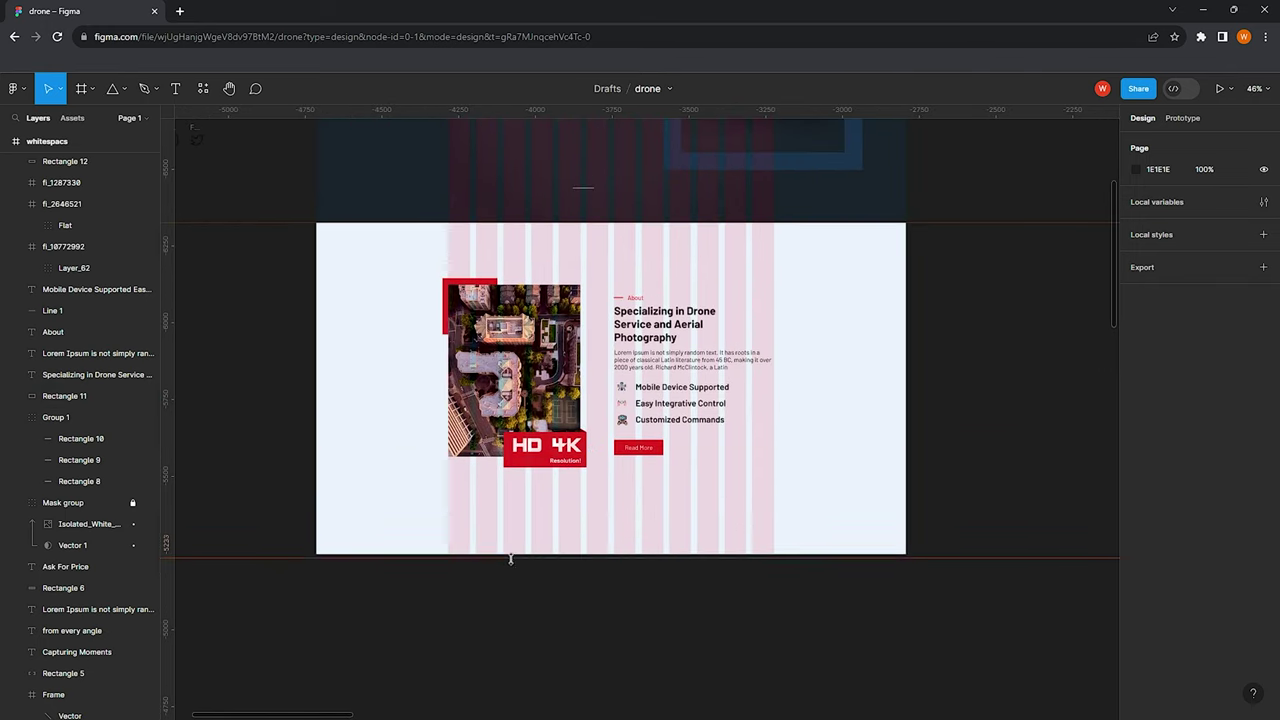
pyautogui.hscroll(3, 494, 323)
pyautogui.scroll(1, 494, 323)
pyautogui.hscroll(-1, 494, 323)
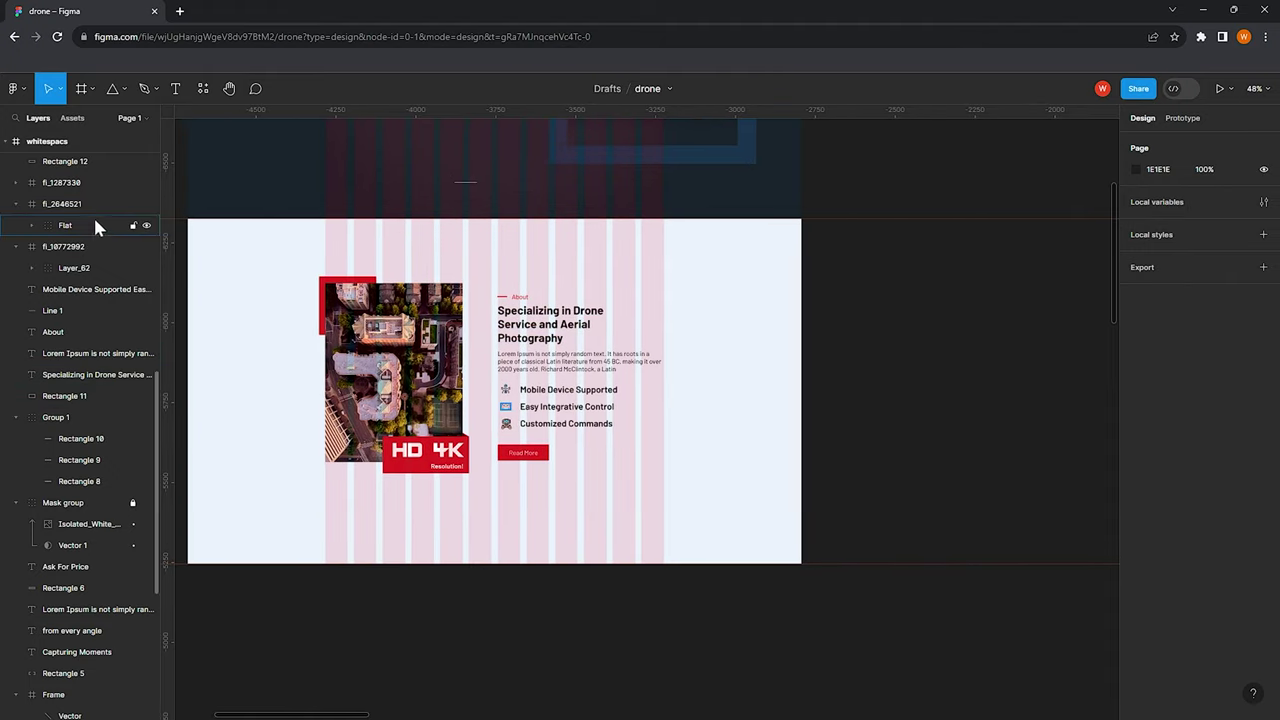
# Set the whitespacs frame height to 3240 (2160+1080)
pyautogui.click(104, 142)
pyautogui.click(1228, 218)
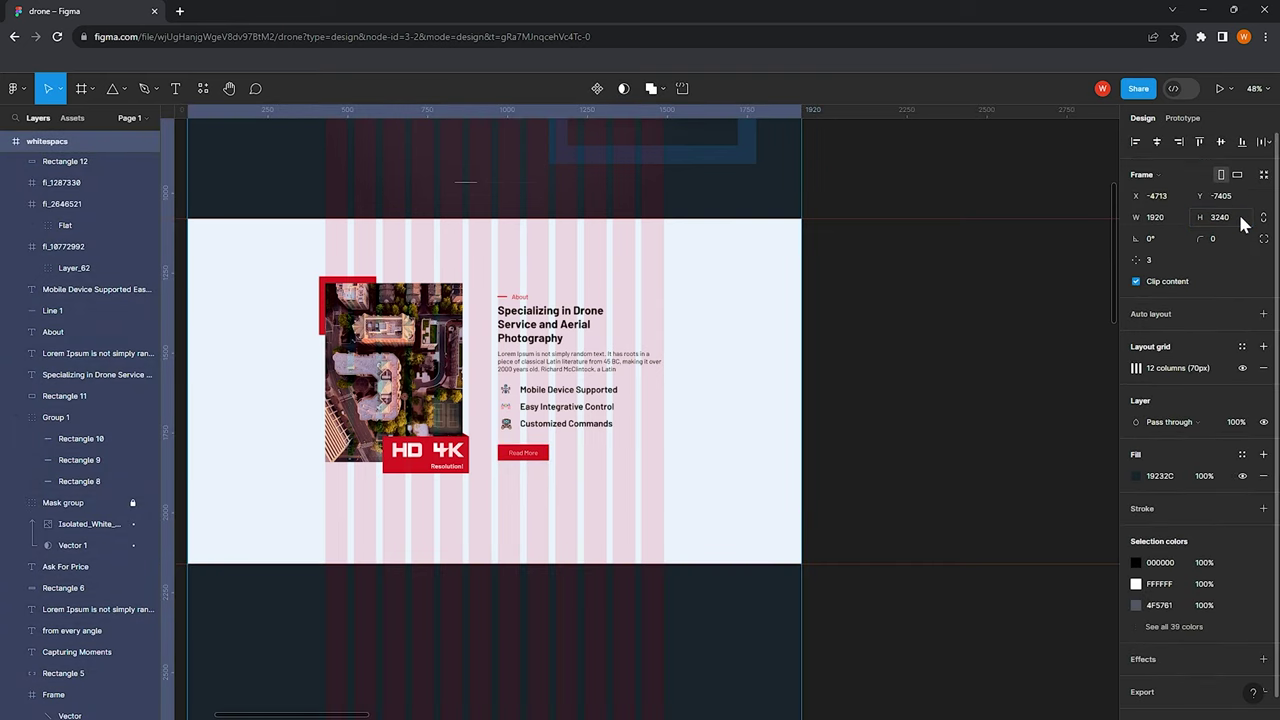
pyautogui.press('Return')
pyautogui.scroll(-5, 620, 380)
pyautogui.scroll(-2, 557, 350)
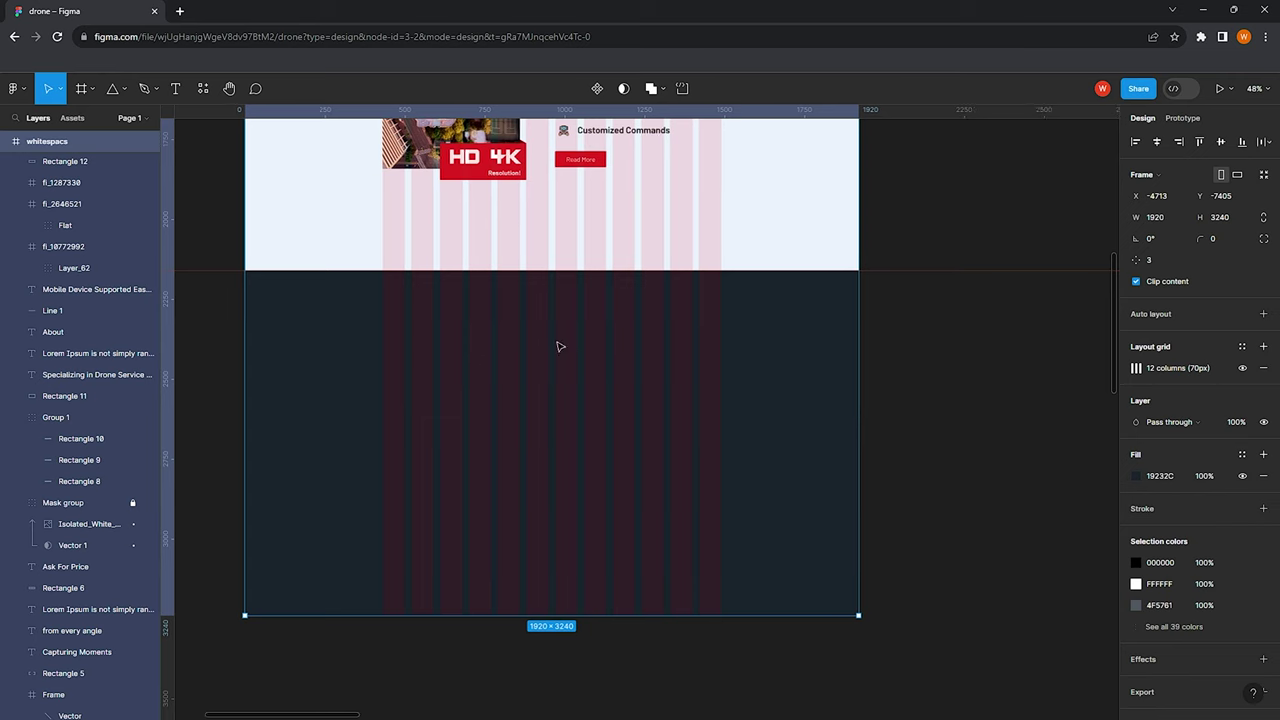
pyautogui.hscroll(2, 557, 350)
pyautogui.keyDown('ctrl'); pyautogui.scroll(2, 506, 371); pyautogui.keyUp('ctrl')
pyautogui.keyDown('ctrl'); pyautogui.scroll(1, 506, 375); pyautogui.keyUp('ctrl')
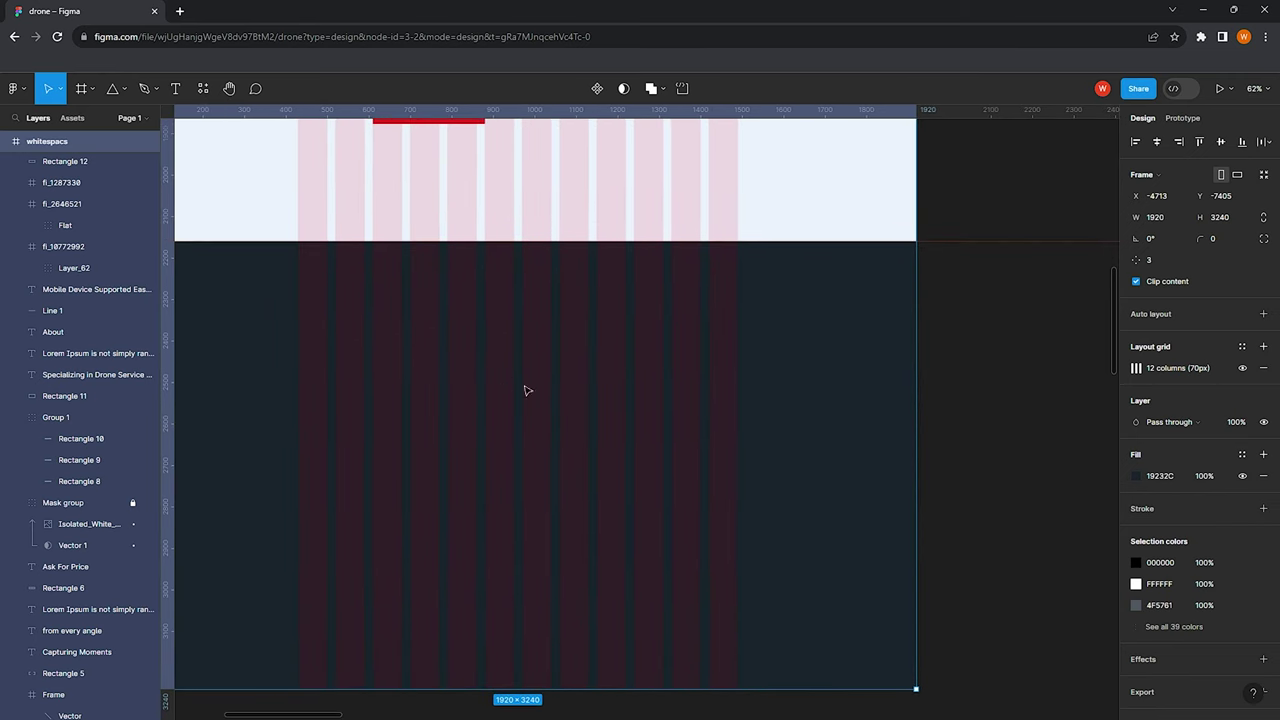
pyautogui.scroll(5, 465, 315)
# Copy the About label, red line and heading down into the dark area
pyautogui.click(530, 210)
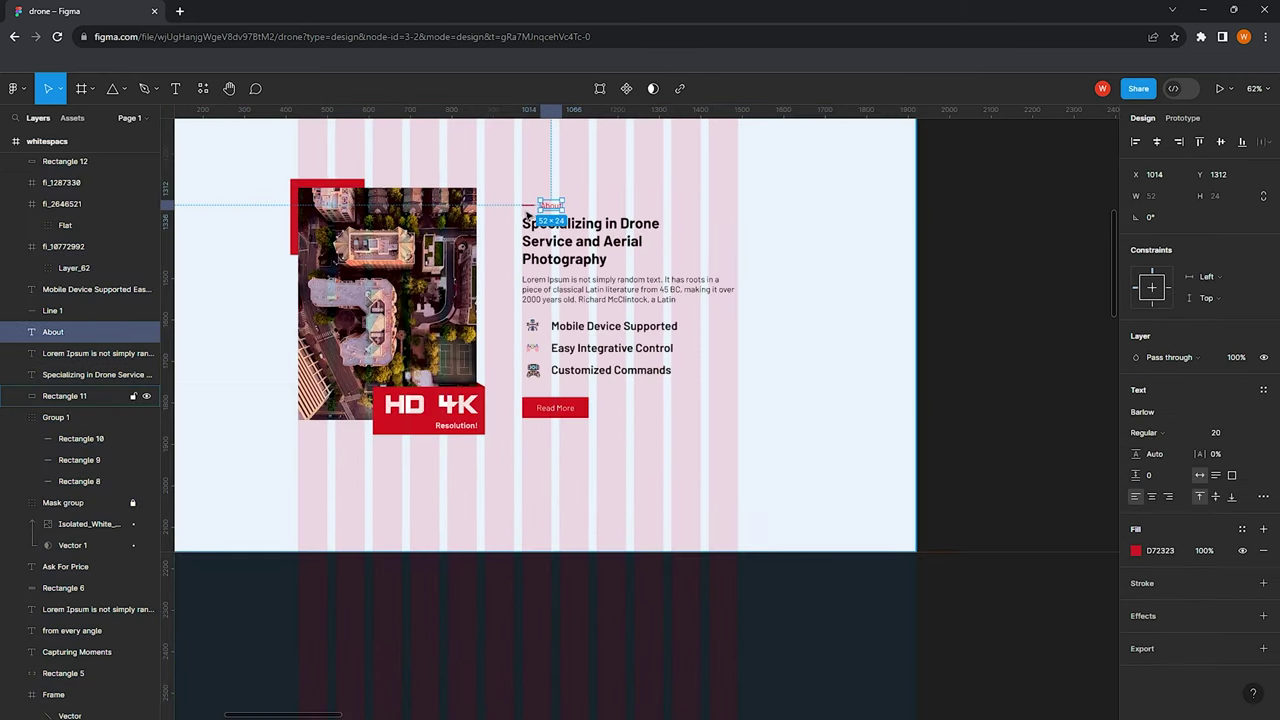
pyautogui.keyDown('shift'); pyautogui.click(524, 208); pyautogui.keyUp('shift')
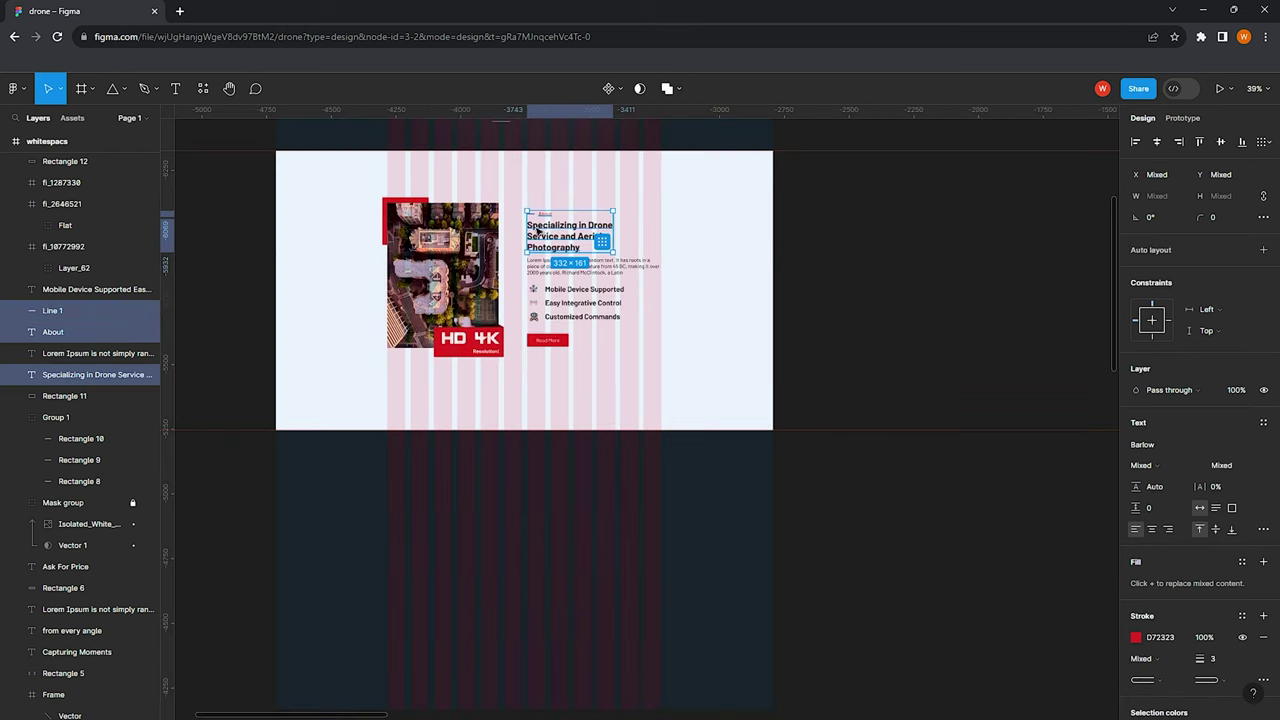
pyautogui.keyDown('ctrl'); pyautogui.scroll(-3, 545, 232); pyautogui.keyUp('ctrl')
pyautogui.keyDown('alt'); pyautogui.moveTo(545, 232); pyautogui.dragTo(509, 494); pyautogui.keyUp('alt')
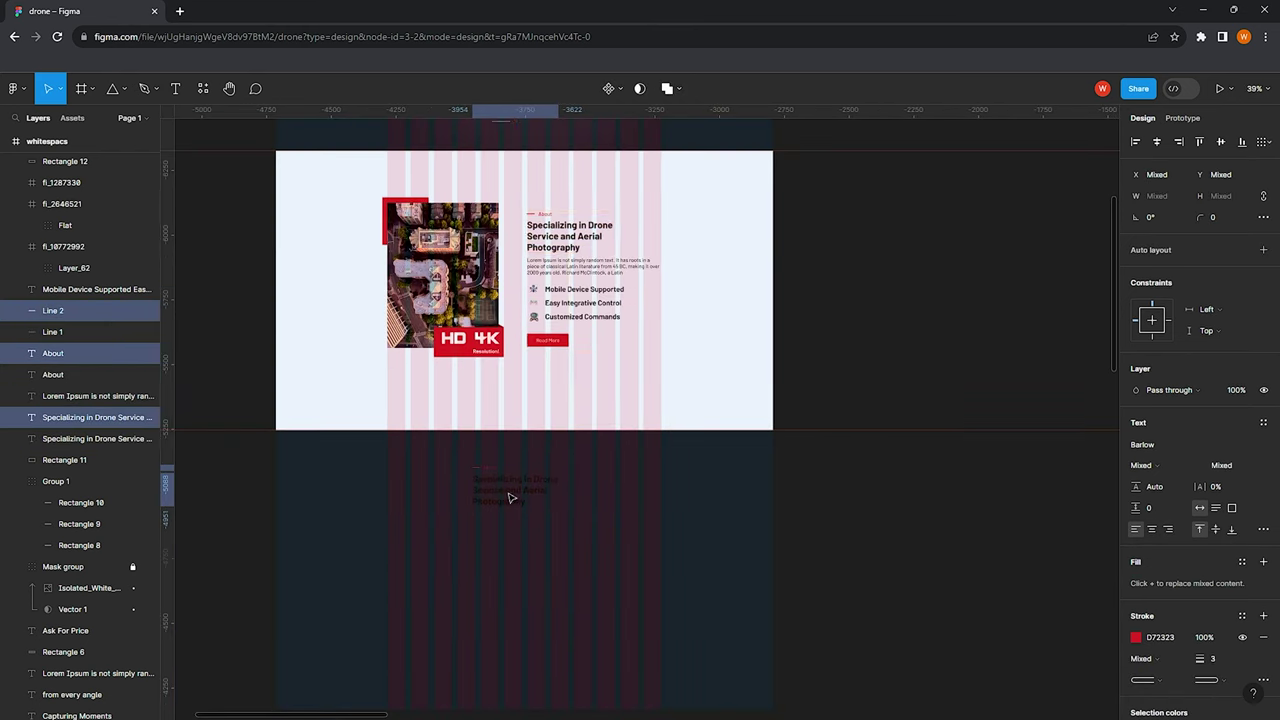
pyautogui.keyDown('ctrl'); pyautogui.scroll(5, 509, 494); pyautogui.keyUp('ctrl')
# Retype the copied label as 'You Will Love It' and centre it horizontally
pyautogui.click(430, 426)
pyautogui.doubleClick(440, 427)
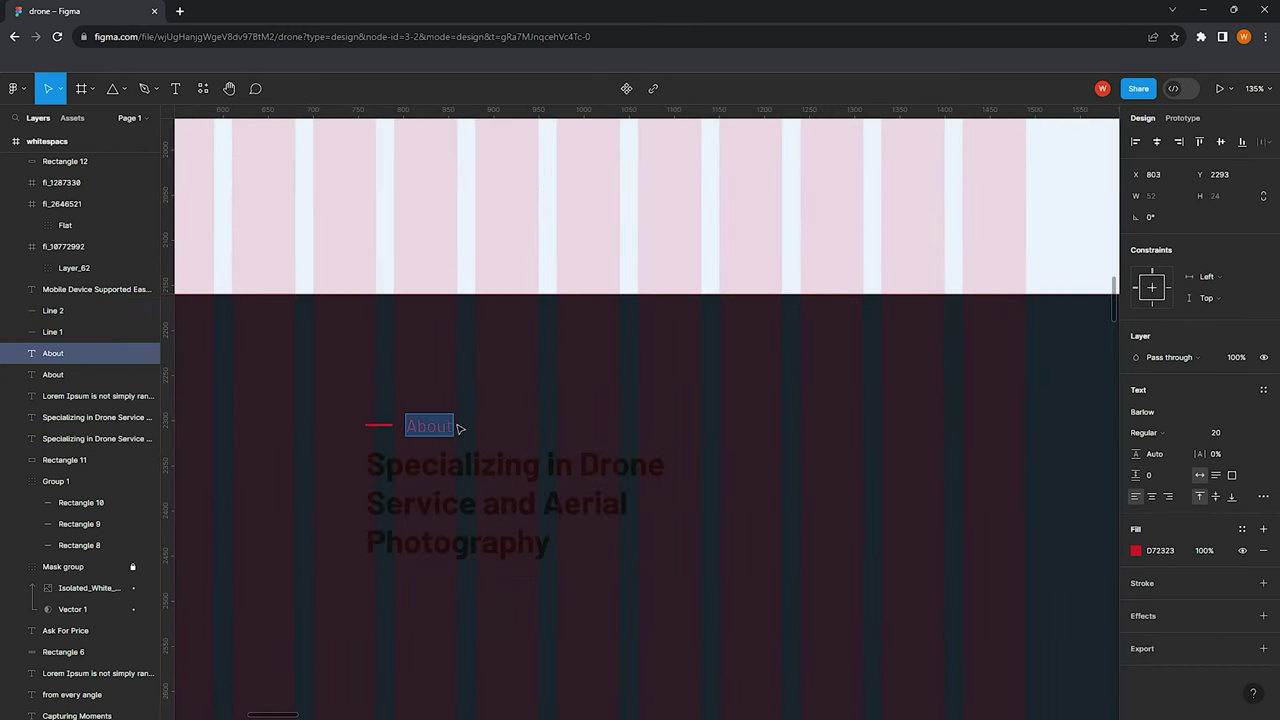
pyautogui.write('You Will Love I')
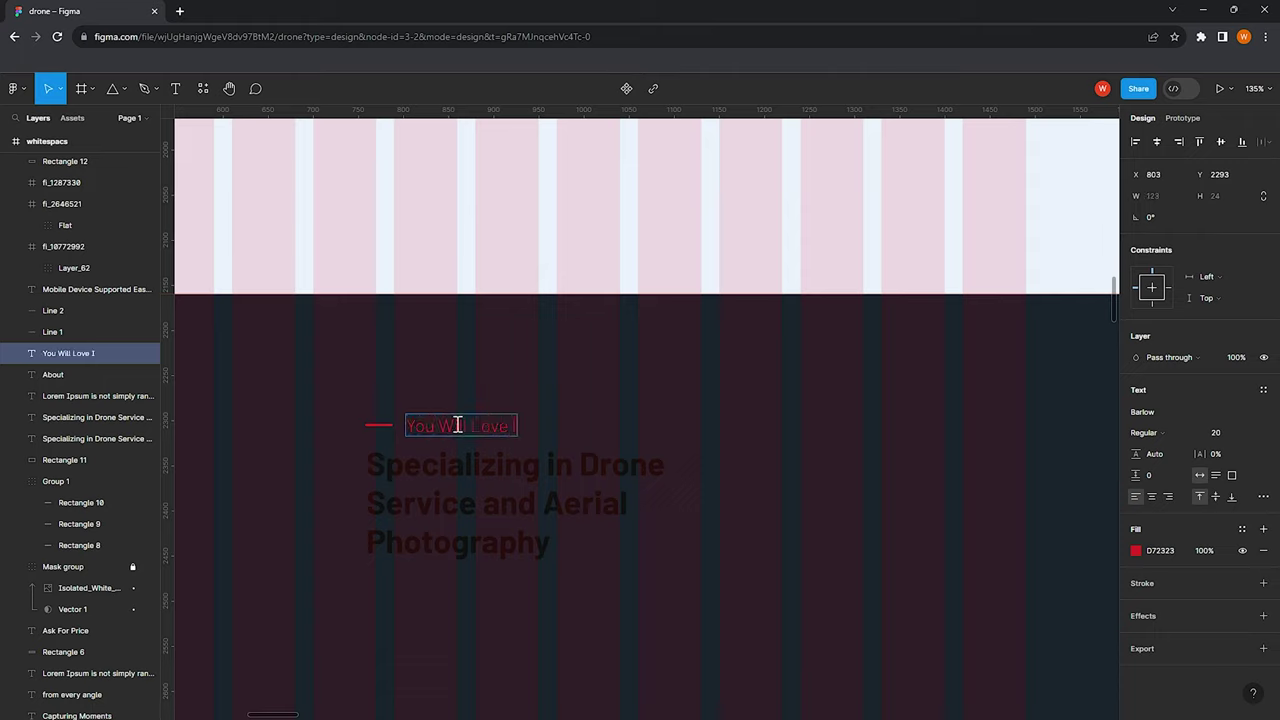
pyautogui.press('Escape')
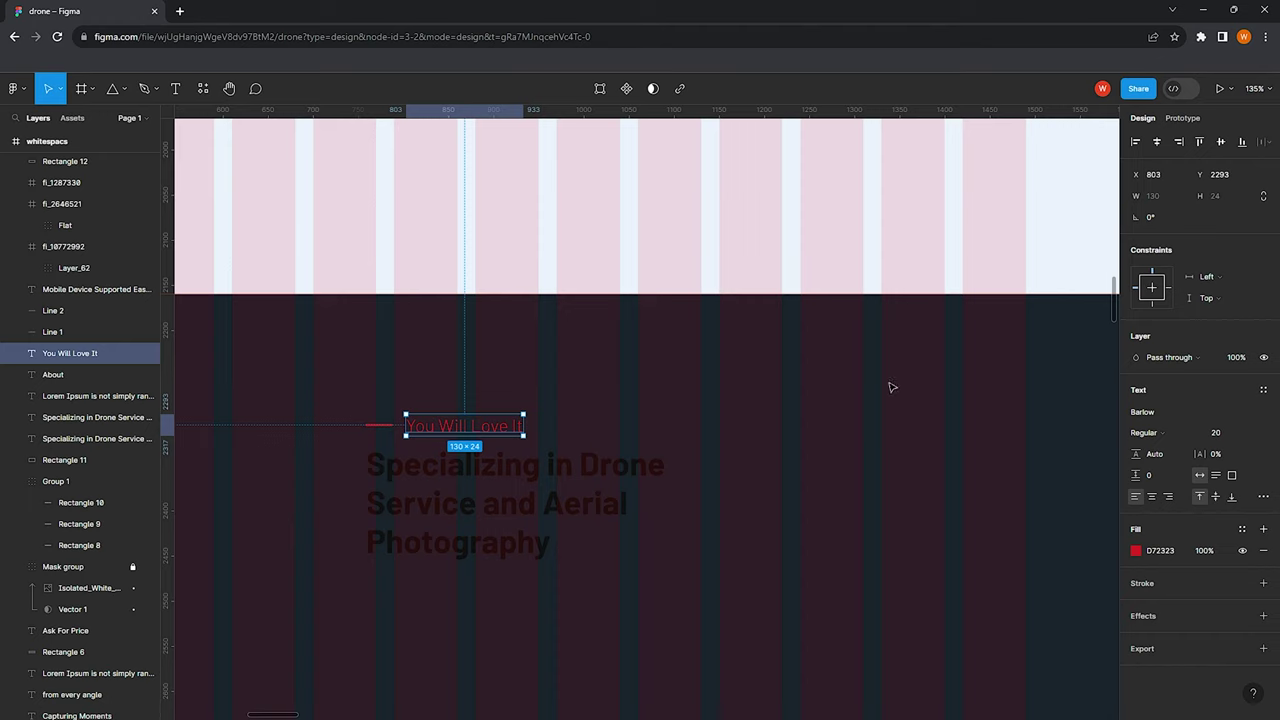
pyautogui.click(1157, 141)
# Flank the label with two red lines, one on each side, and group them
pyautogui.click(388, 425)
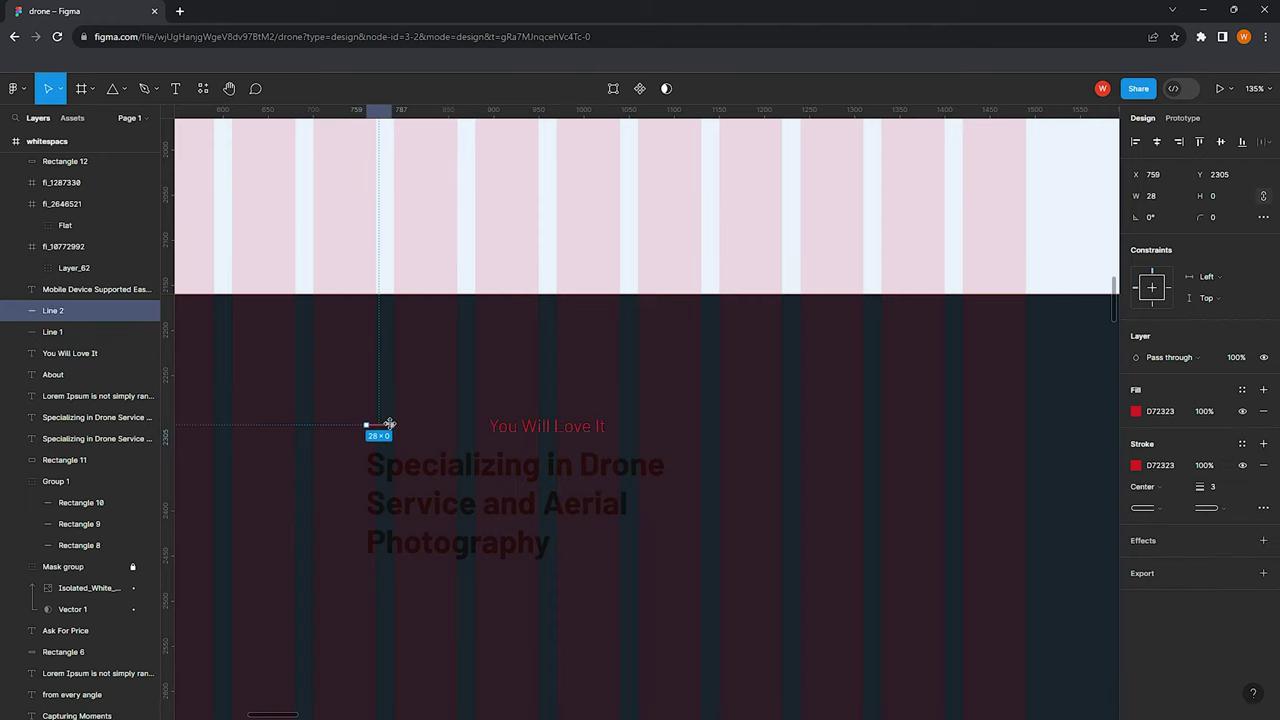
pyautogui.moveTo(390, 425); pyautogui.dragTo(686, 432)
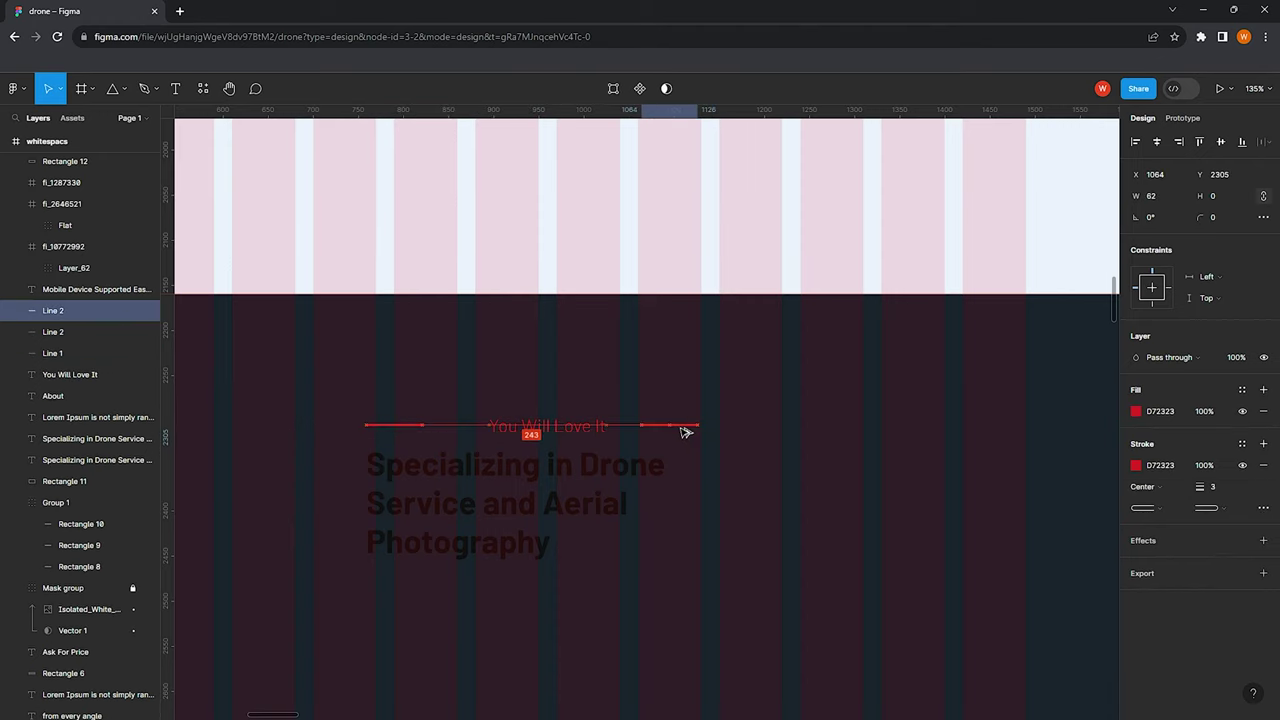
pyautogui.moveTo(407, 431); pyautogui.dragTo(441, 431)
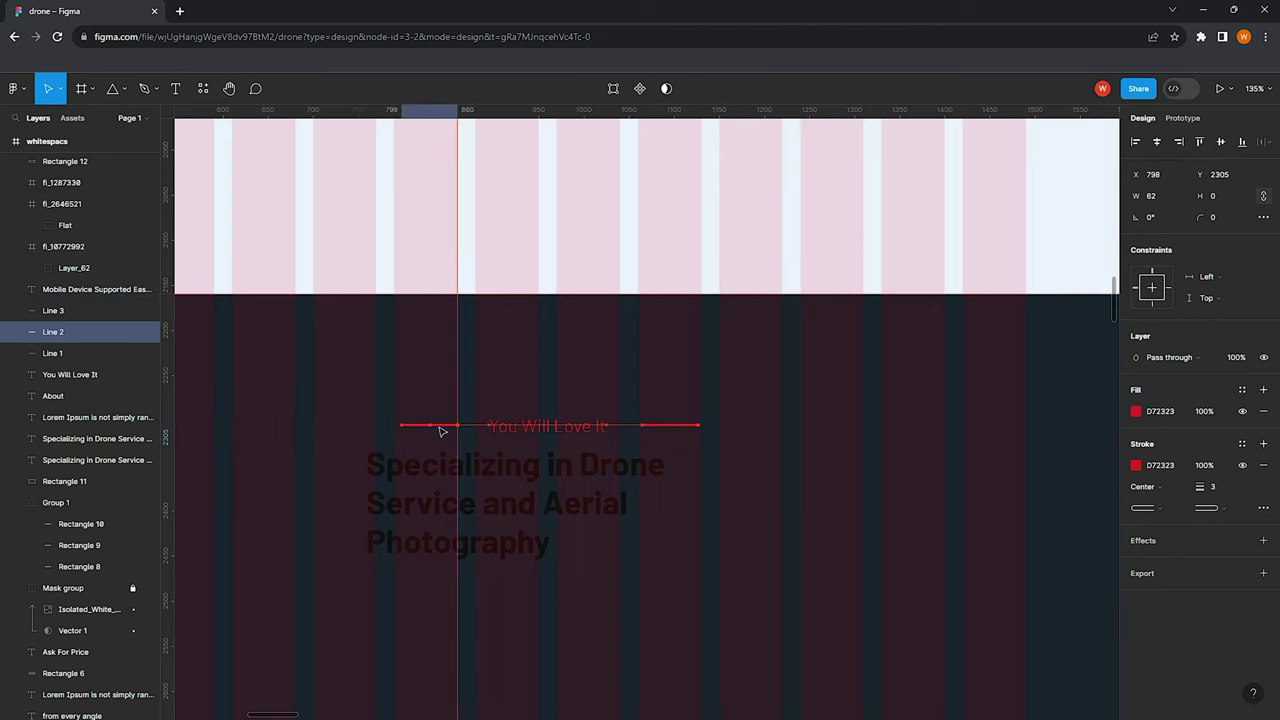
pyautogui.click(757, 371)
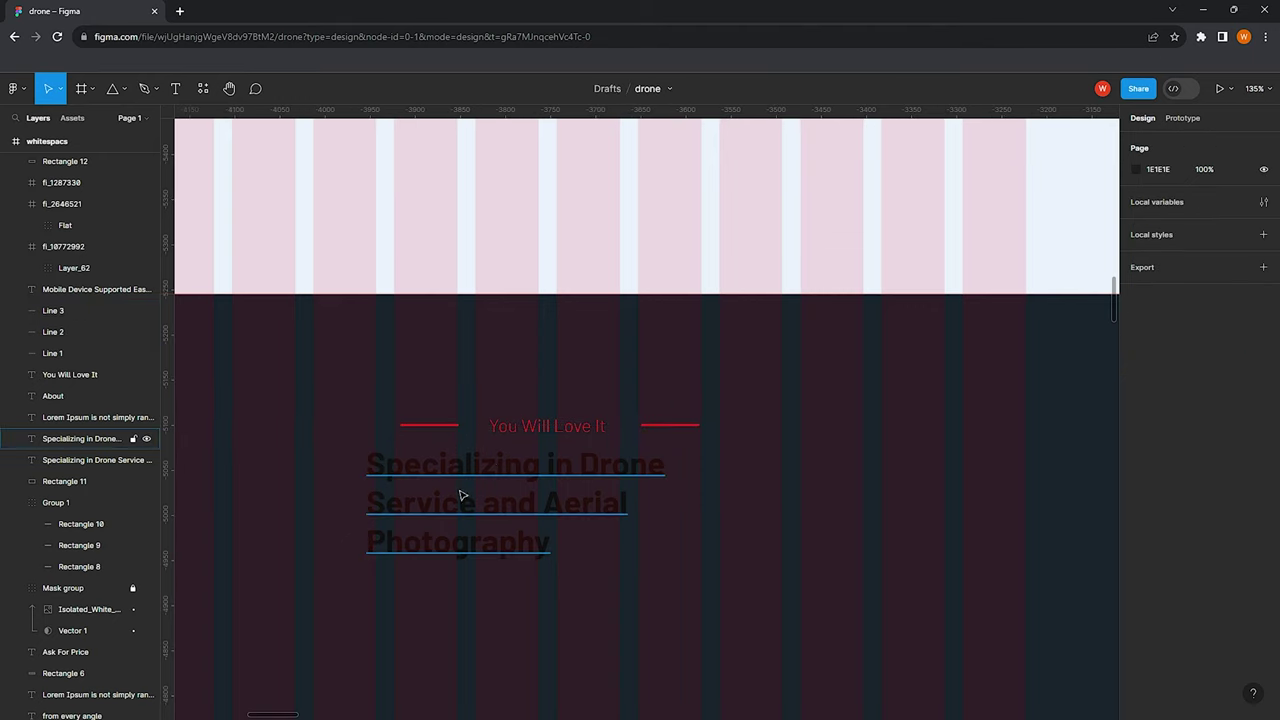
pyautogui.click(450, 426)
pyautogui.keyDown('shift'); pyautogui.click(672, 424); pyautogui.keyUp('shift')
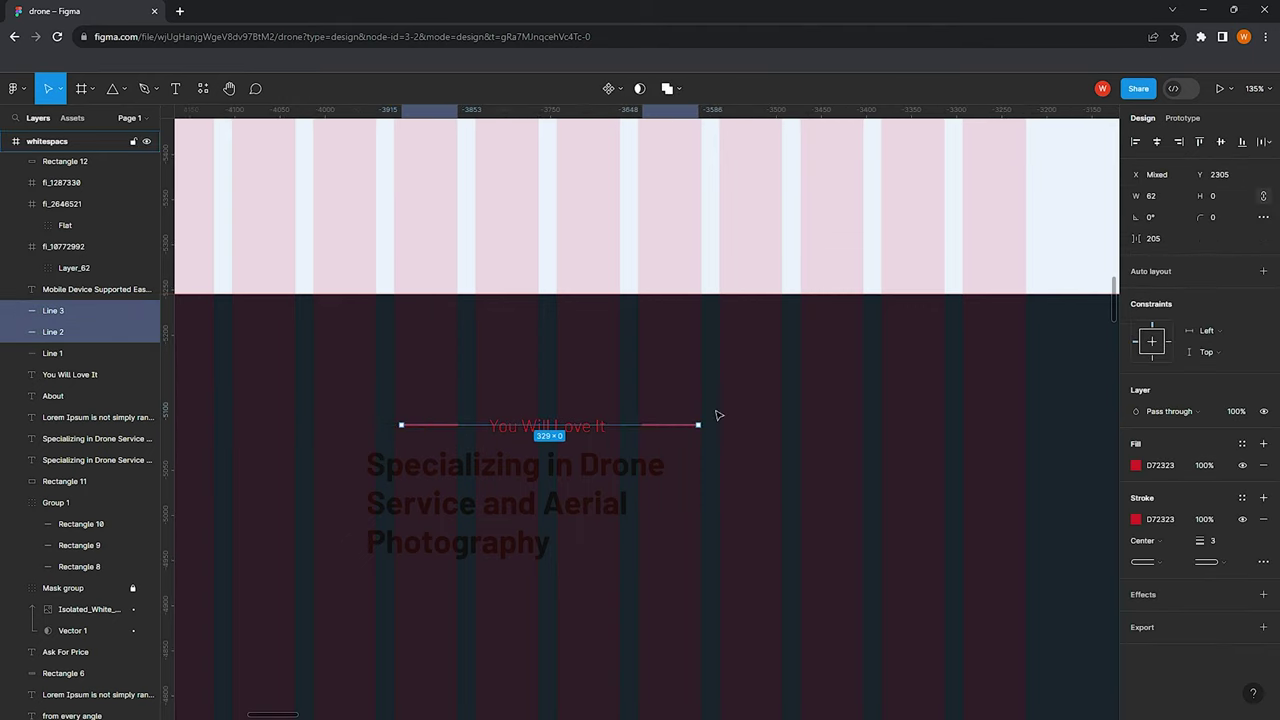
pyautogui.hotkey('ctrl', 'g')
pyautogui.click(1060, 200)
# Retype the copied heading as 'How It Works', make it white FFFFFF, and centre it
pyautogui.click(574, 494)
pyautogui.doubleClick(558, 498)
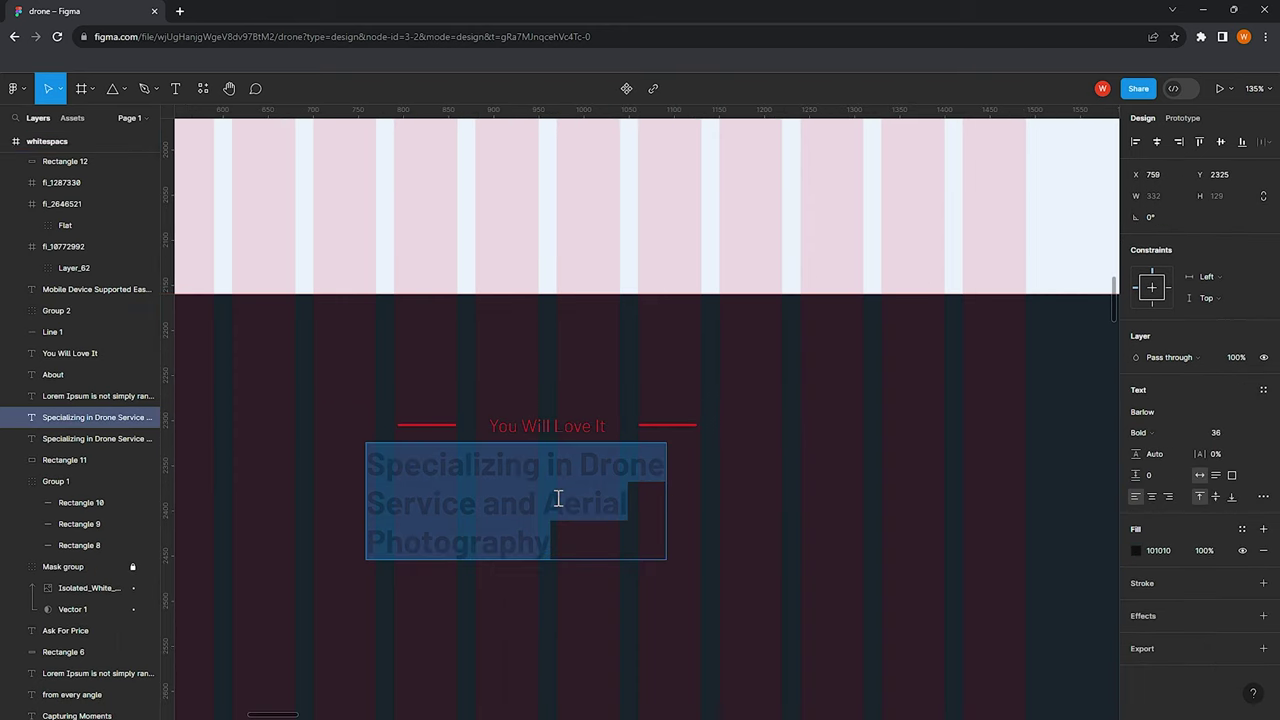
pyautogui.write('How I')
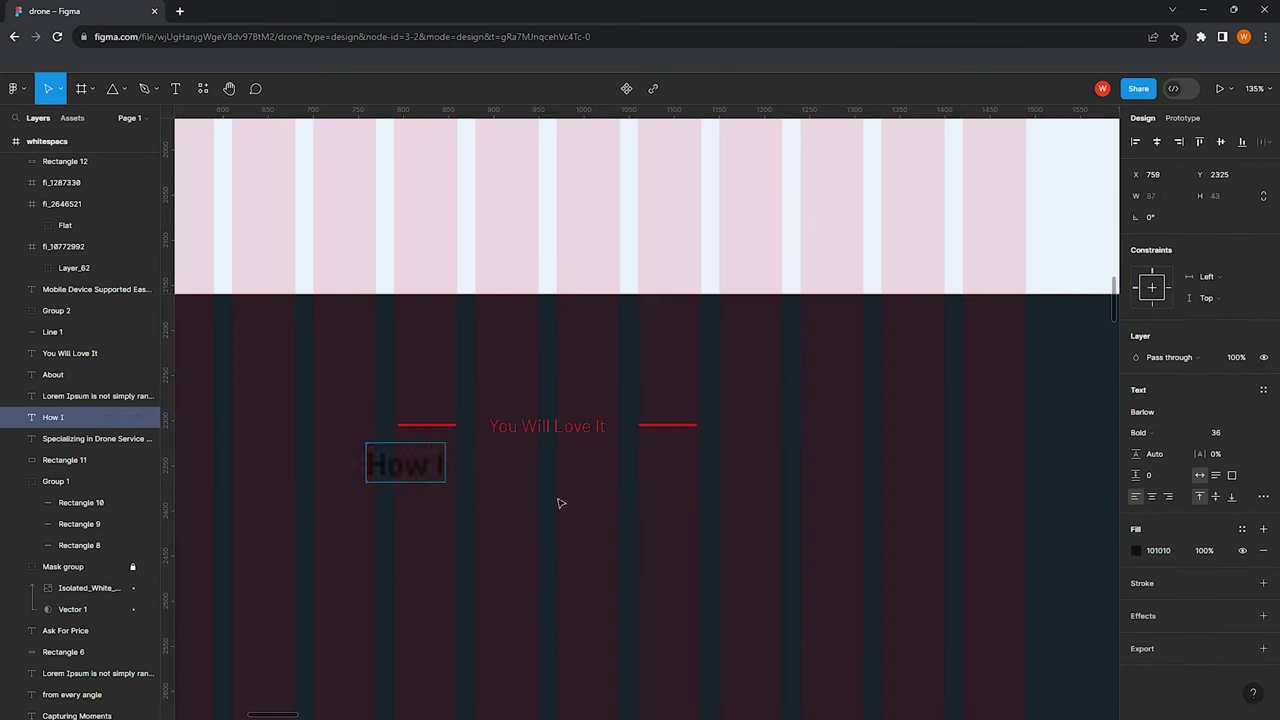
pyautogui.write('t Works')
pyautogui.press('Escape')
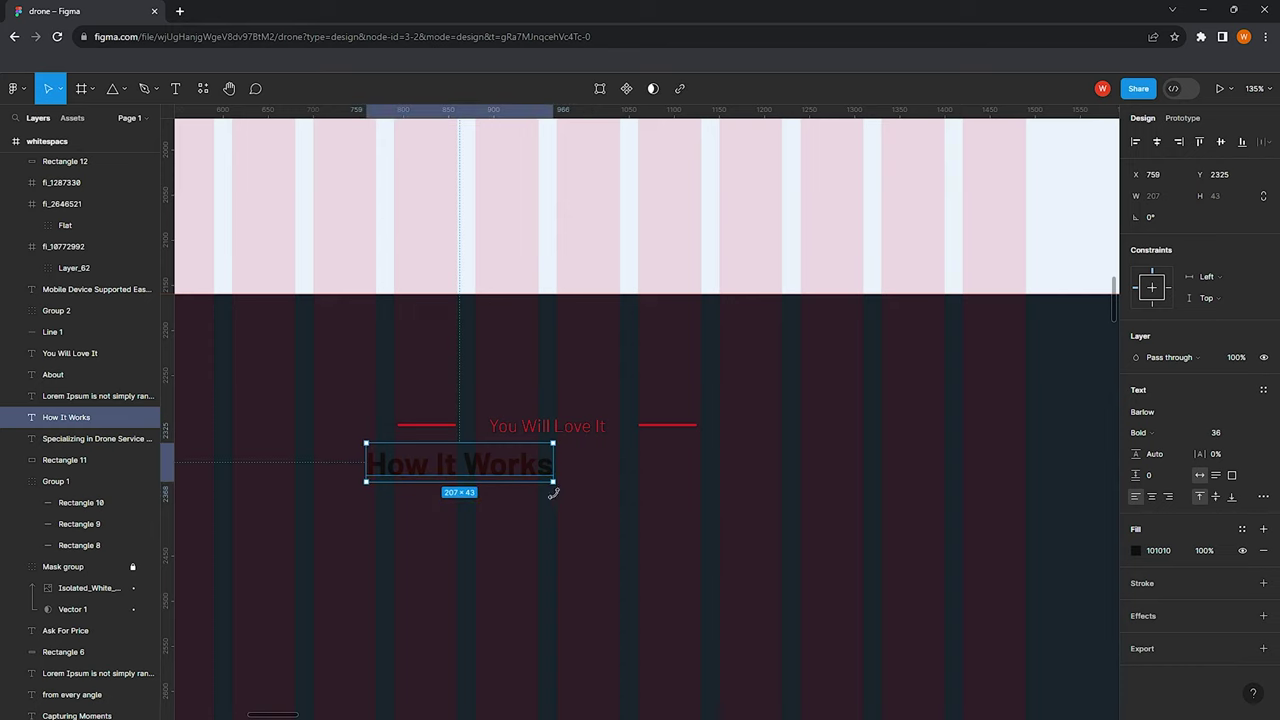
pyautogui.click(1136, 550)
pyautogui.moveTo(1040, 476); pyautogui.dragTo(958, 372)
pyautogui.hscroll(-2, 834, 337)
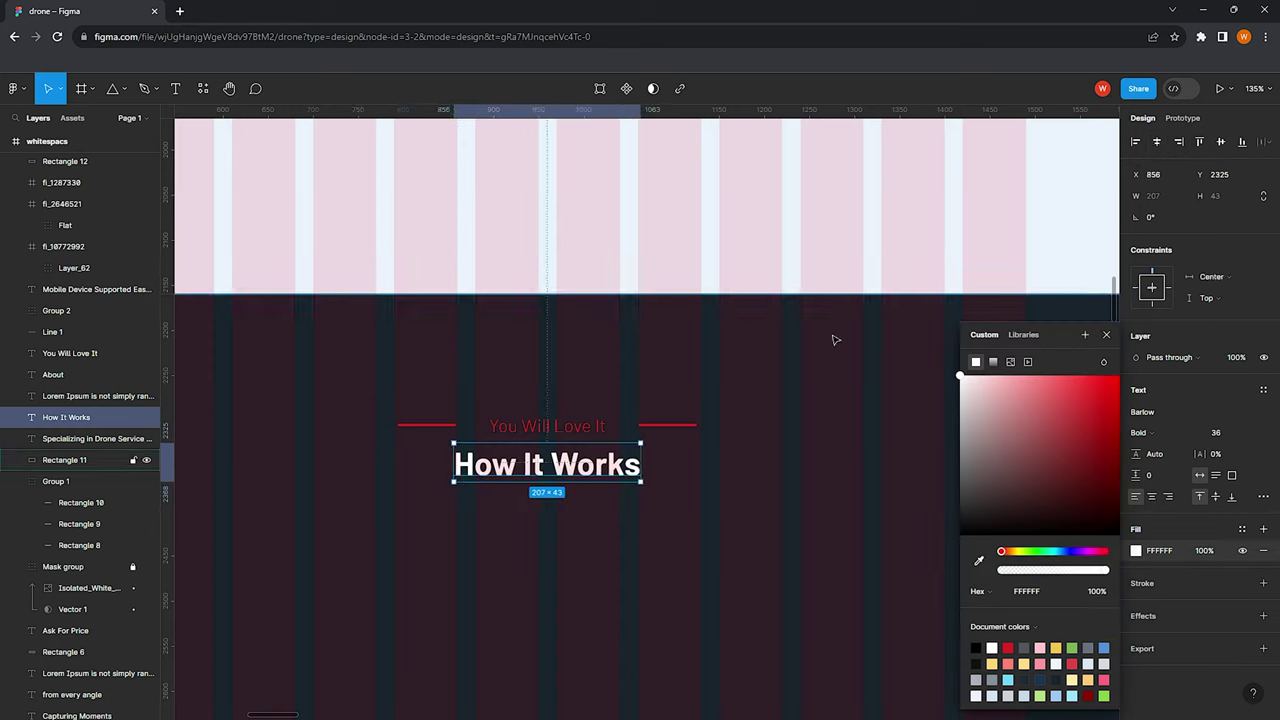
pyautogui.press('Escape')
pyautogui.keyDown('ctrl'); pyautogui.scroll(-3, 610, 430); pyautogui.keyUp('ctrl')
pyautogui.keyDown('ctrl'); pyautogui.scroll(-3, 469, 380); pyautogui.keyUp('ctrl')
# Add a 'How To Use Controlle' text subheading in the dark section
pyautogui.keyDown('ctrl'); pyautogui.scroll(-2, 437, 349); pyautogui.keyUp('ctrl')
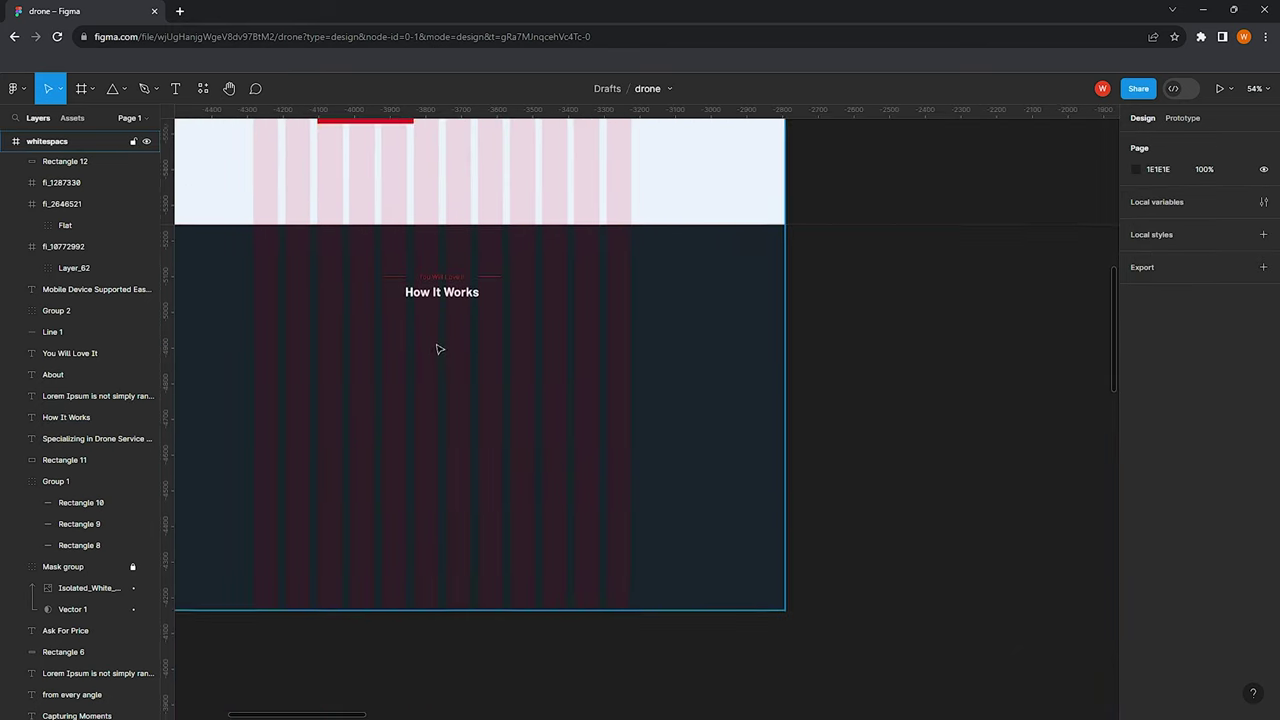
pyautogui.keyDown('ctrl'); pyautogui.scroll(1, 322, 371); pyautogui.keyUp('ctrl')
pyautogui.press('r')
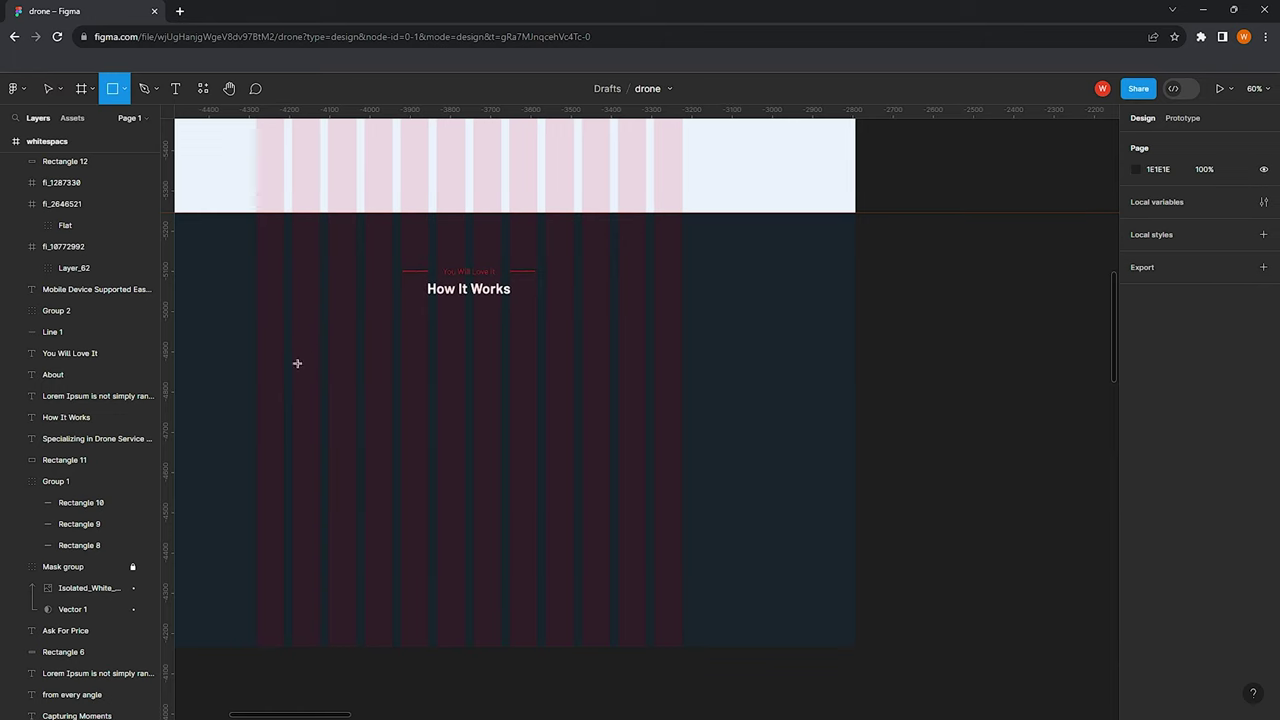
pyautogui.click(289, 367)
pyautogui.press('Delete')
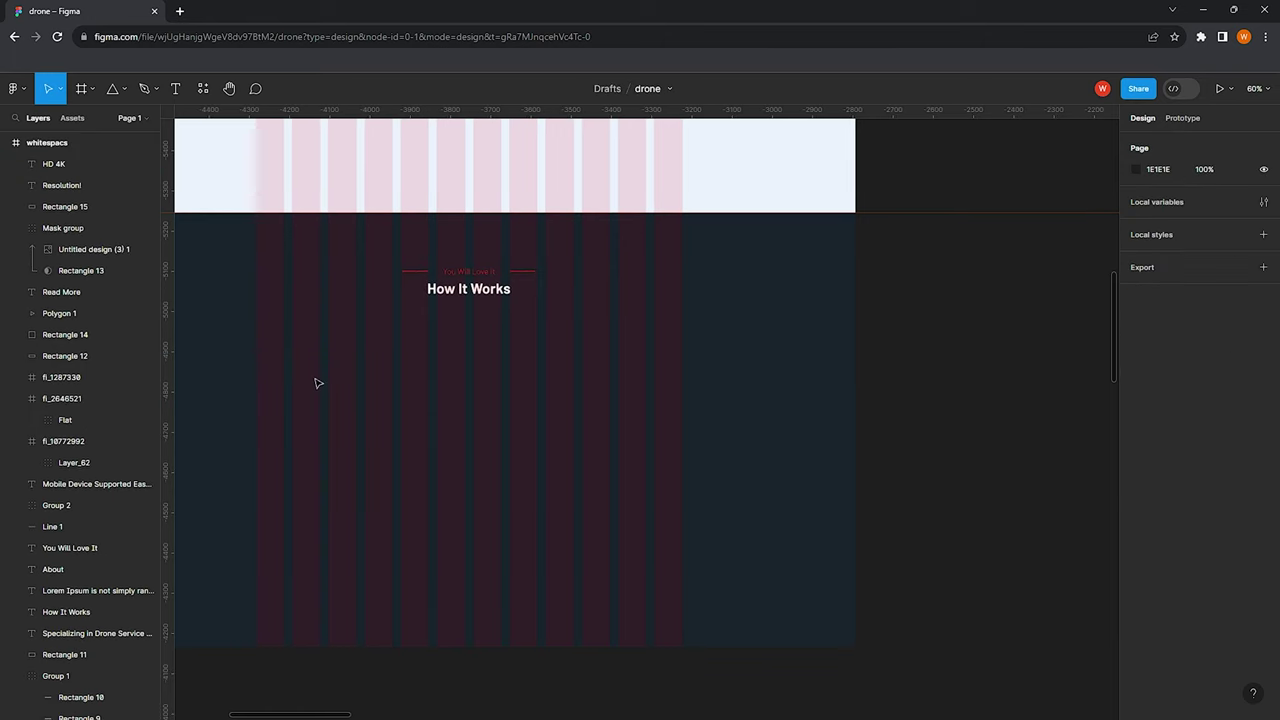
pyautogui.press('t')
pyautogui.click(300, 370)
pyautogui.write('How')
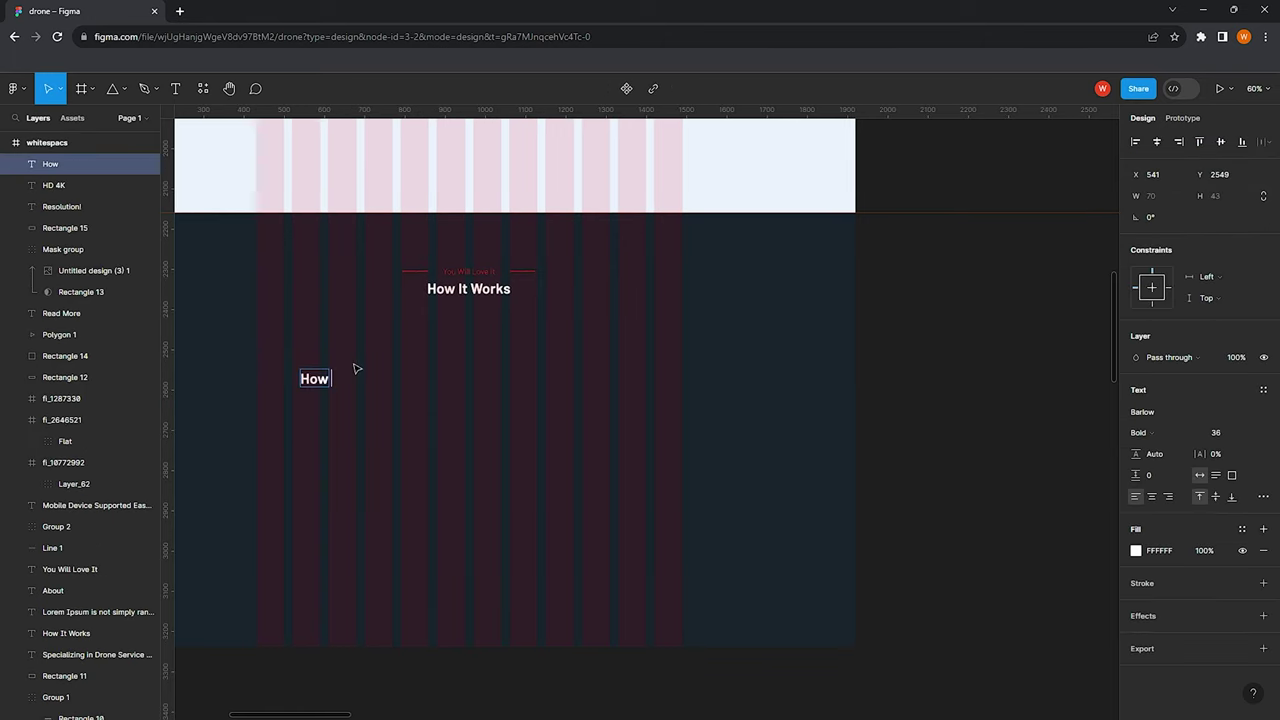
pyautogui.write(' To Use C')
pyautogui.write('ontroller')
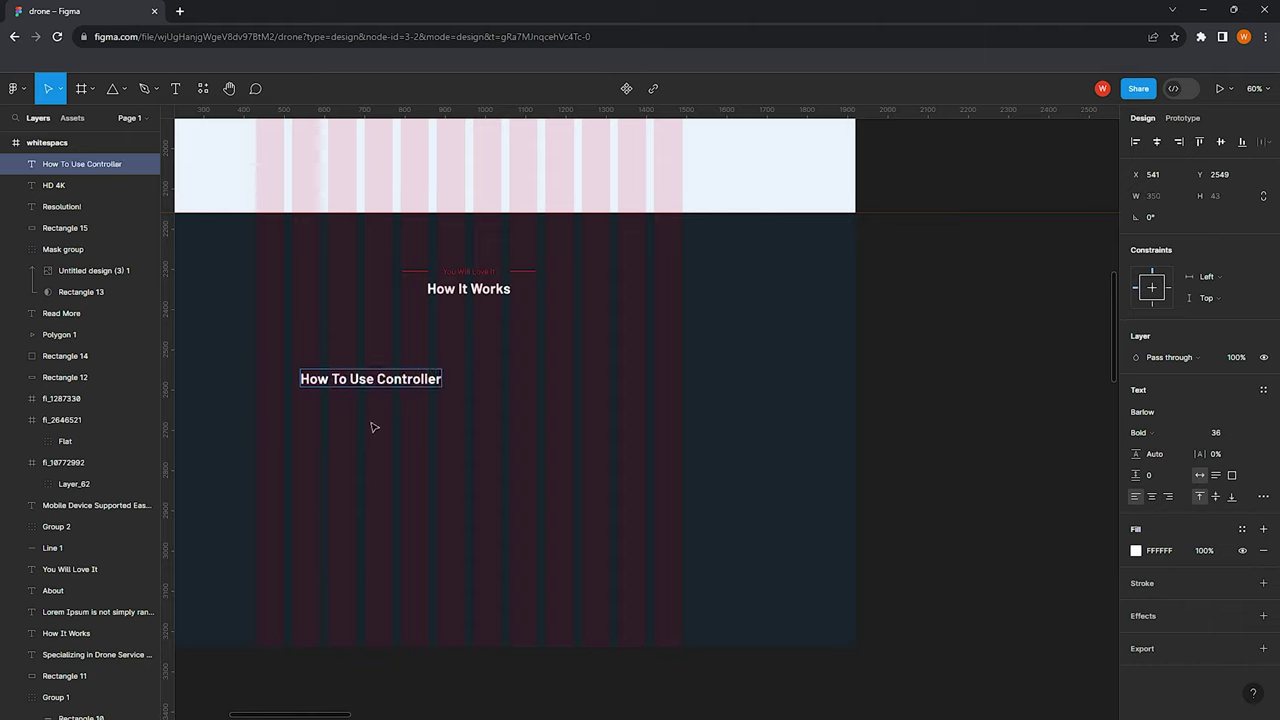
pyautogui.press('Escape')
# Style the subheading Medium weight at 24 px and align it near the left grid edge
pyautogui.click(1250, 432)
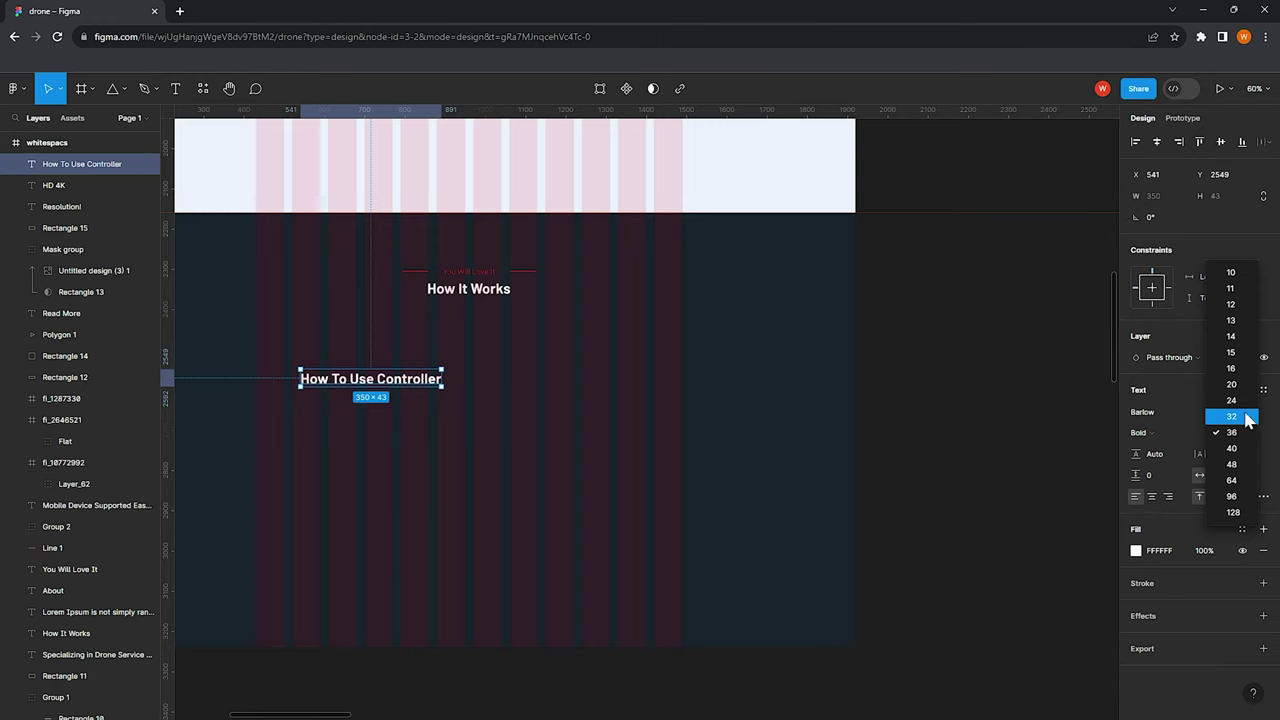
pyautogui.click(1247, 420)
pyautogui.scroll(3, 414, 337)
pyautogui.moveTo(361, 398); pyautogui.dragTo(303, 358)
pyautogui.click(1150, 432)
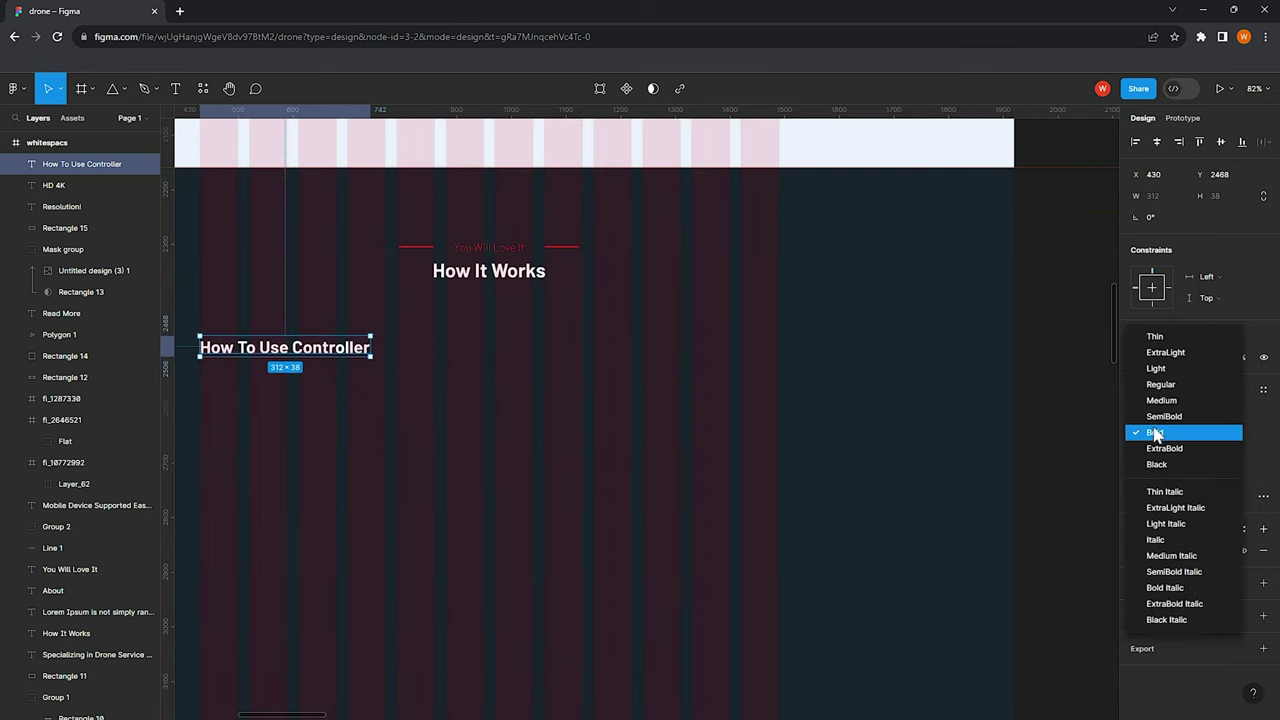
pyautogui.click(1170, 400)
pyautogui.click(1250, 432)
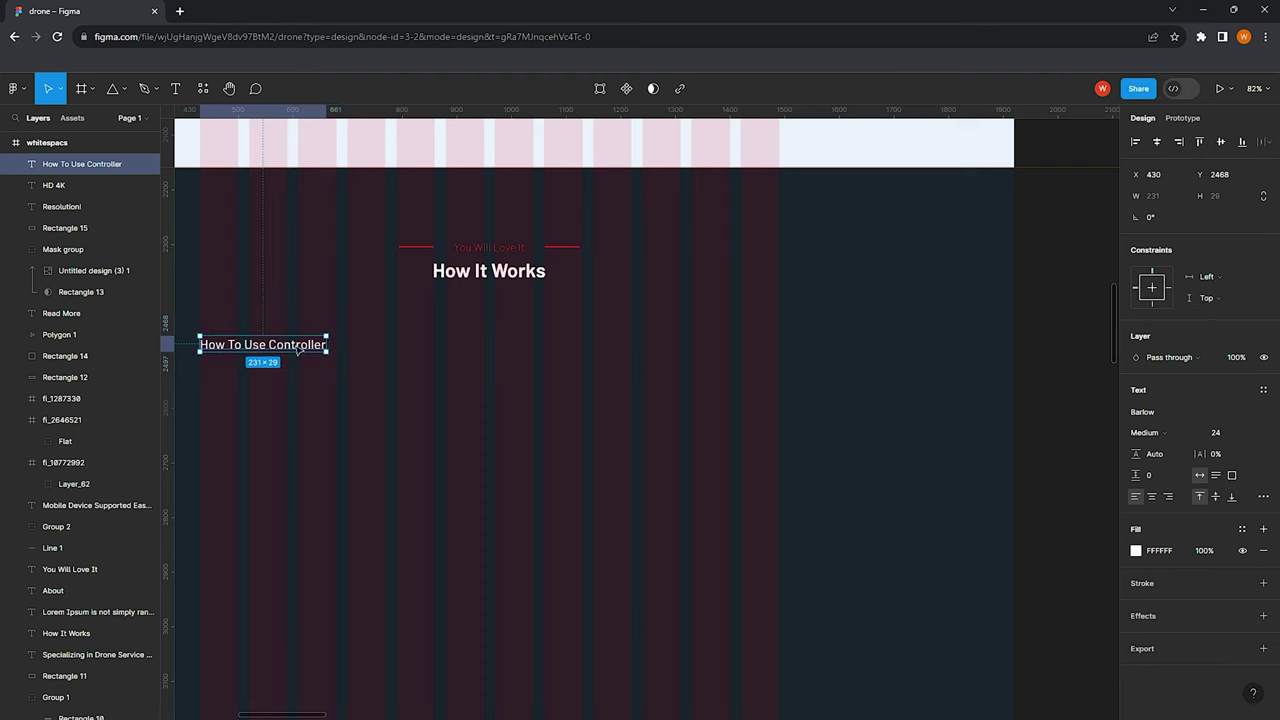
pyautogui.moveTo(298, 350); pyautogui.dragTo(355, 344)
# Copy the Lorem Ipsum paragraph below the subheading, trimmed to end at 'Latin literature.'
pyautogui.scroll(-5, 390, 417)
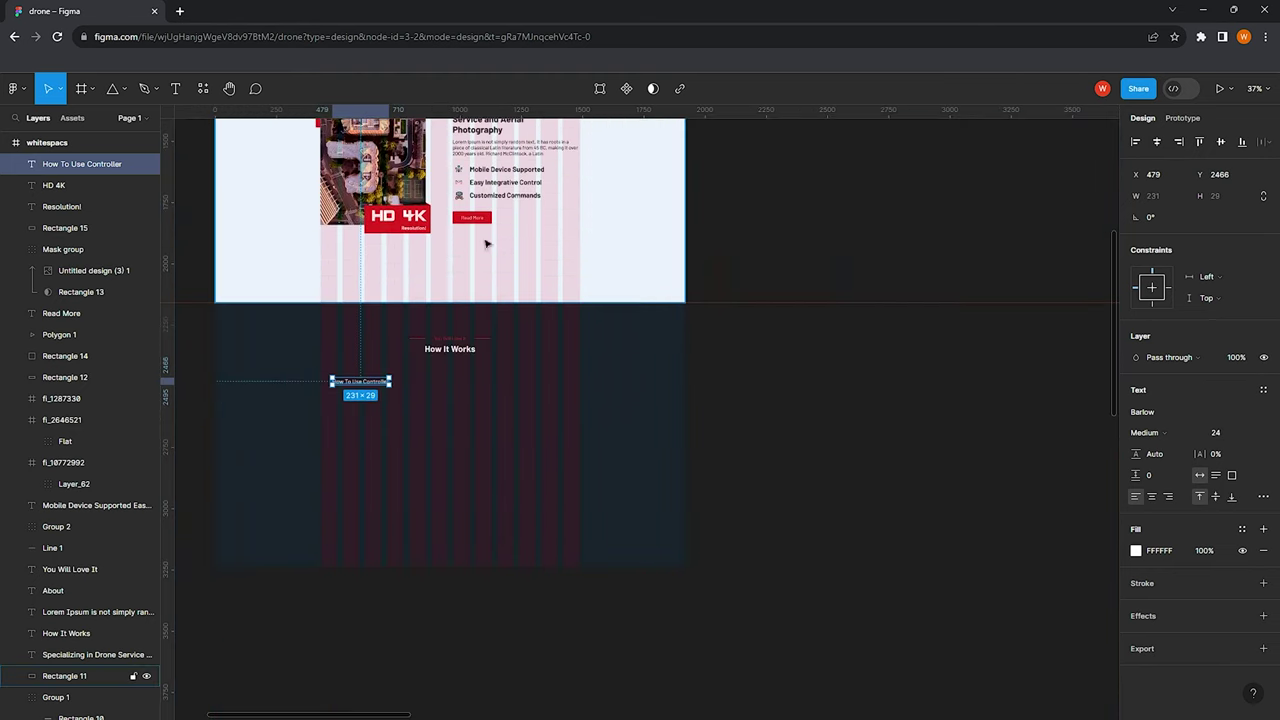
pyautogui.moveTo(500, 148); pyautogui.dragTo(350, 410)
pyautogui.scroll(3, 358, 418)
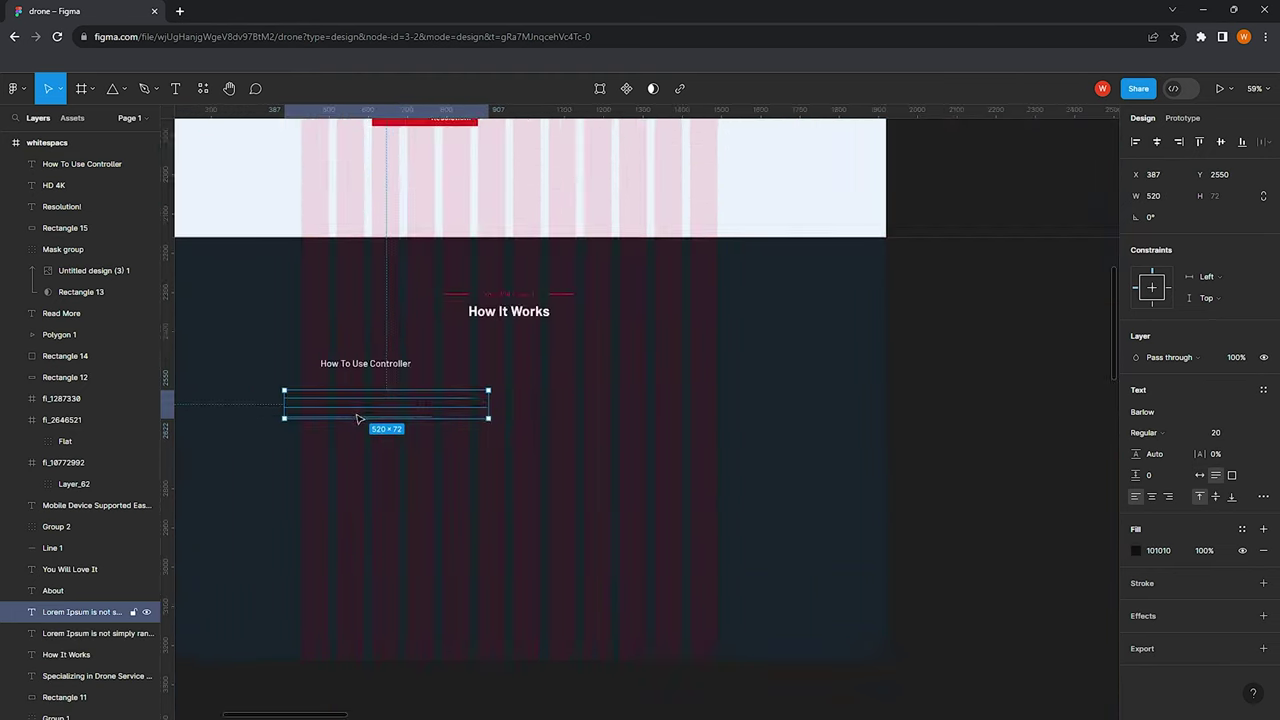
pyautogui.scroll(4, 358, 418)
pyautogui.doubleClick(530, 372)
pyautogui.moveTo(537, 370); pyautogui.dragTo(568, 399)
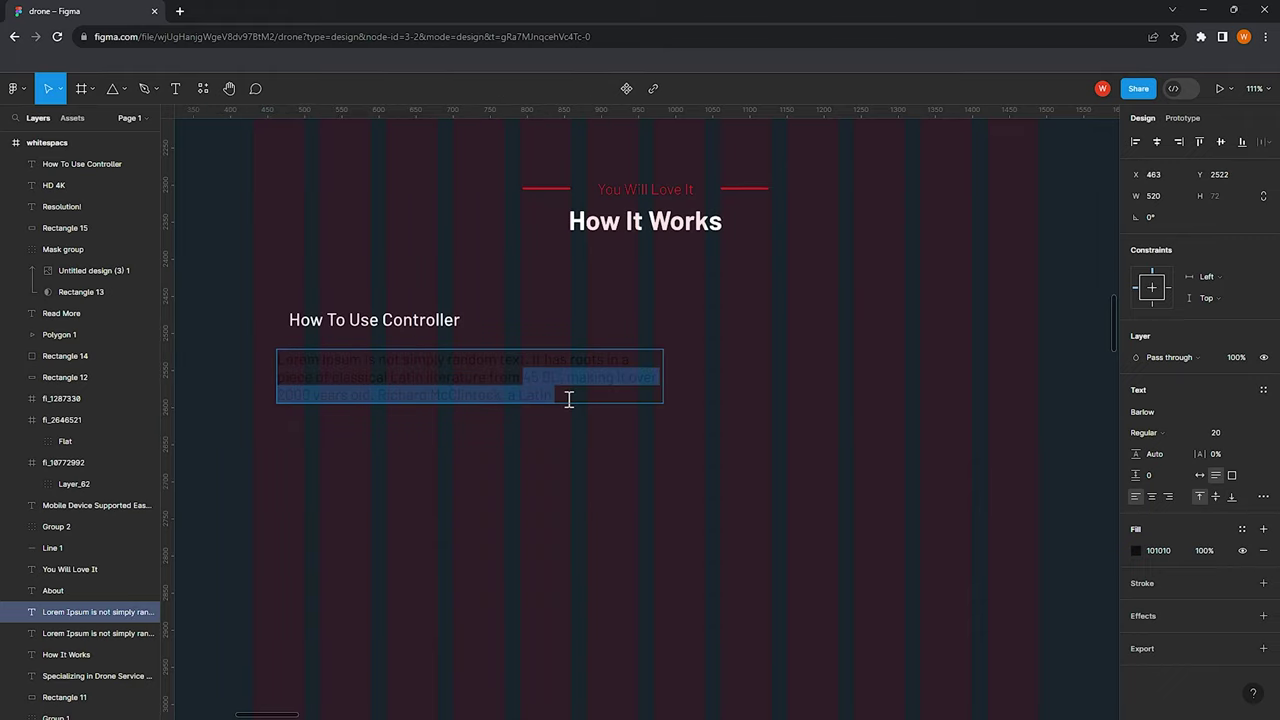
pyautogui.press('BackSpace')
pyautogui.press('BackSpace')
pyautogui.press('BackSpace')
pyautogui.write('.')
pyautogui.press('Escape')
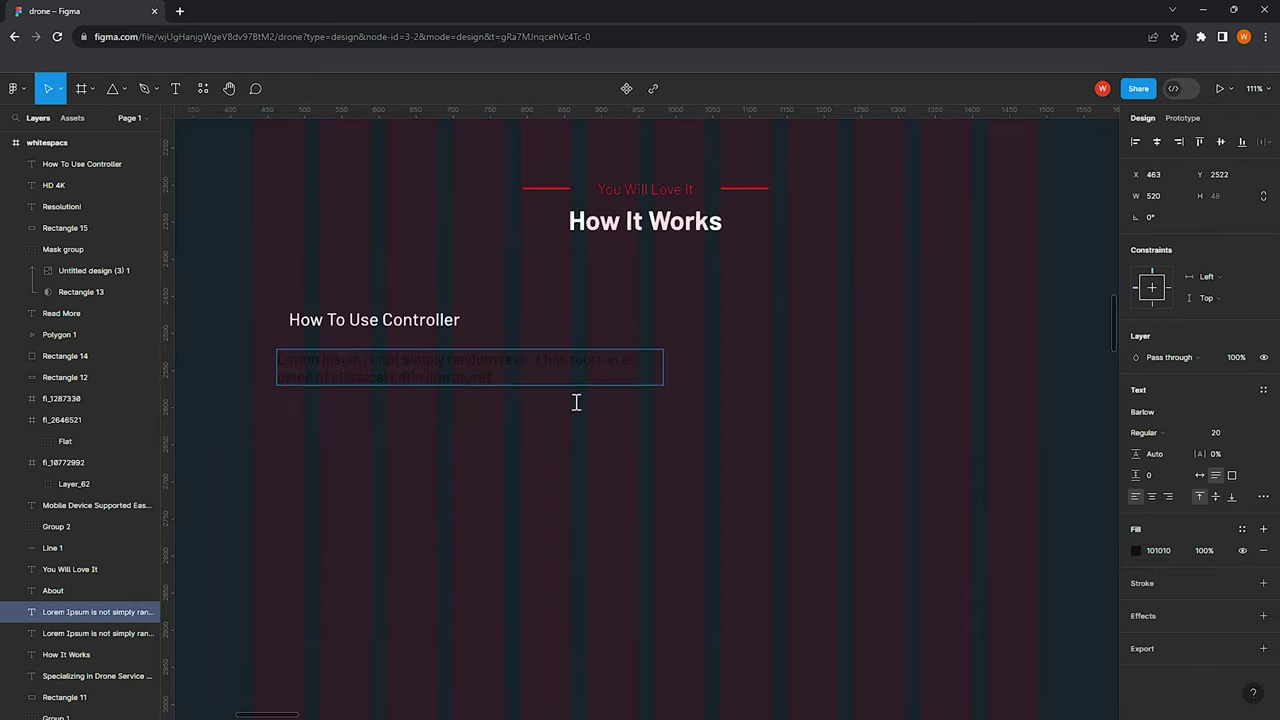
# Make the description text white and narrow its box to 422 px
pyautogui.click(1135, 550)
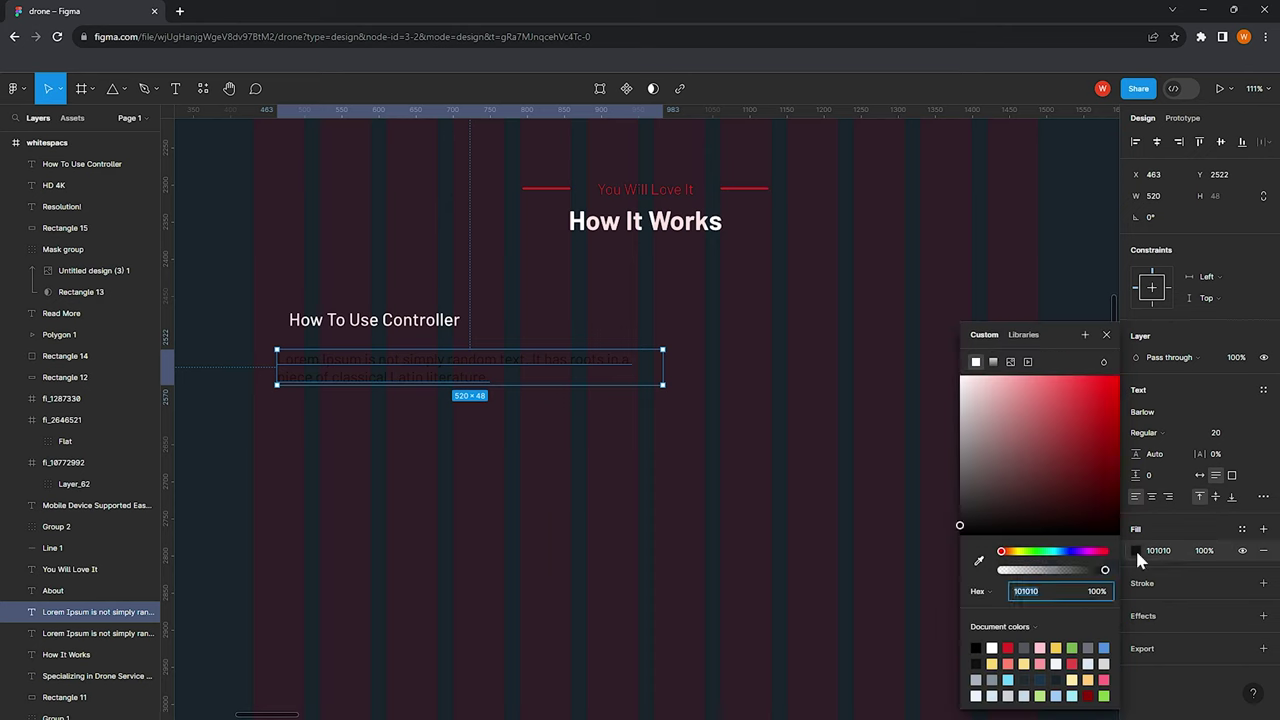
pyautogui.click(972, 648)
pyautogui.press('Escape')
pyautogui.click(489, 377)
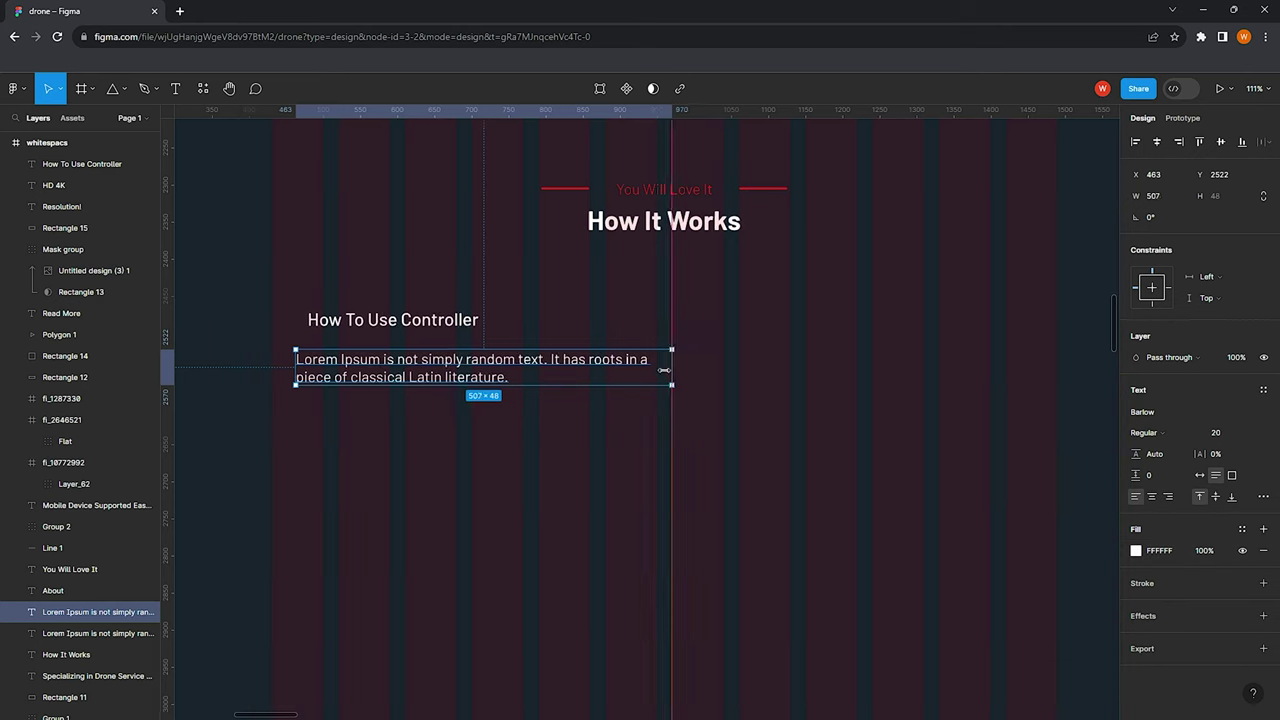
pyautogui.moveTo(680, 372); pyautogui.dragTo(608, 371)
# Set the description to 16 px and narrow its box to 383 px
pyautogui.scroll(-3, 577, 344)
pyautogui.click(637, 306)
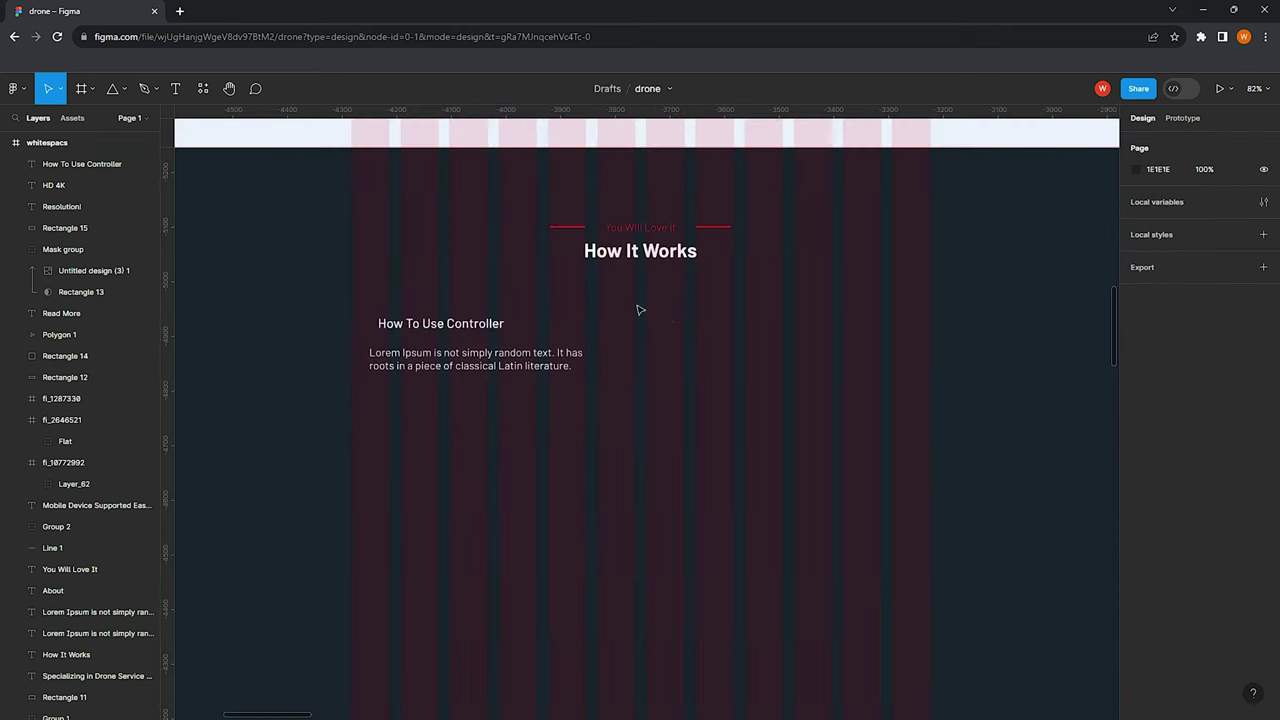
pyautogui.click(477, 366)
pyautogui.click(1250, 432)
pyautogui.click(1225, 410)
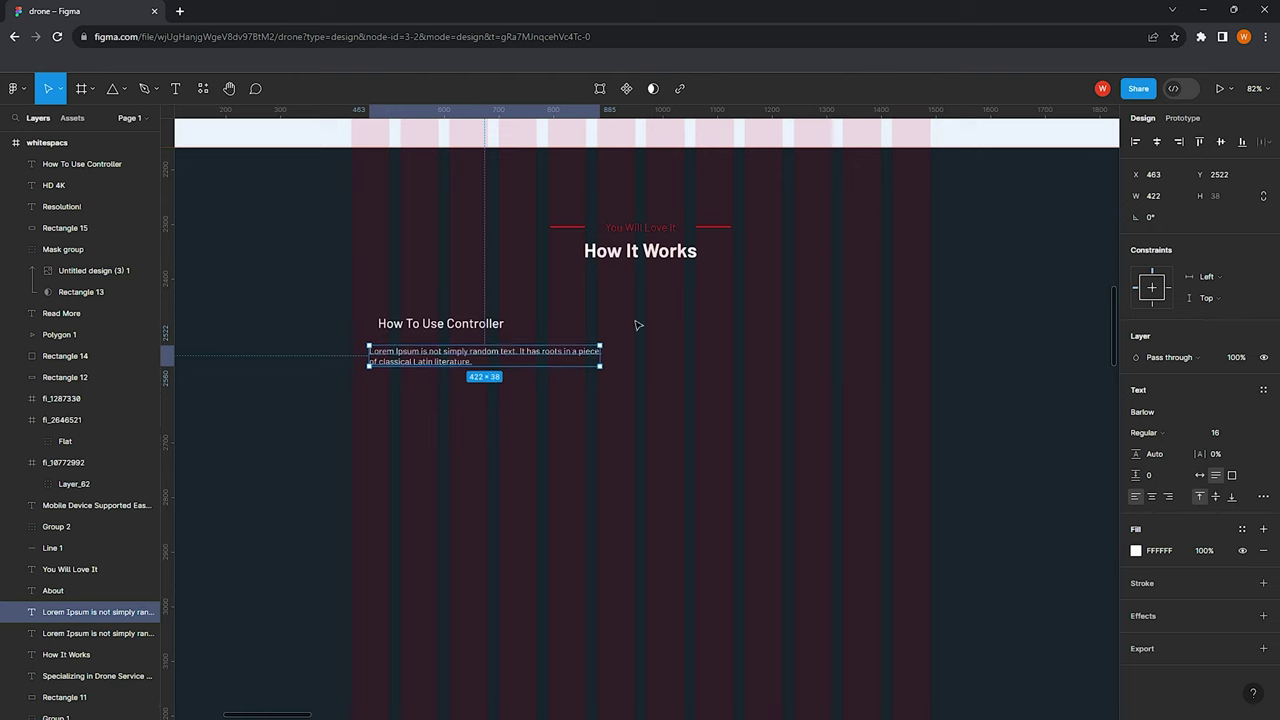
pyautogui.scroll(3, 637, 330)
pyautogui.moveTo(634, 362); pyautogui.dragTo(606, 362)
pyautogui.click(505, 428)
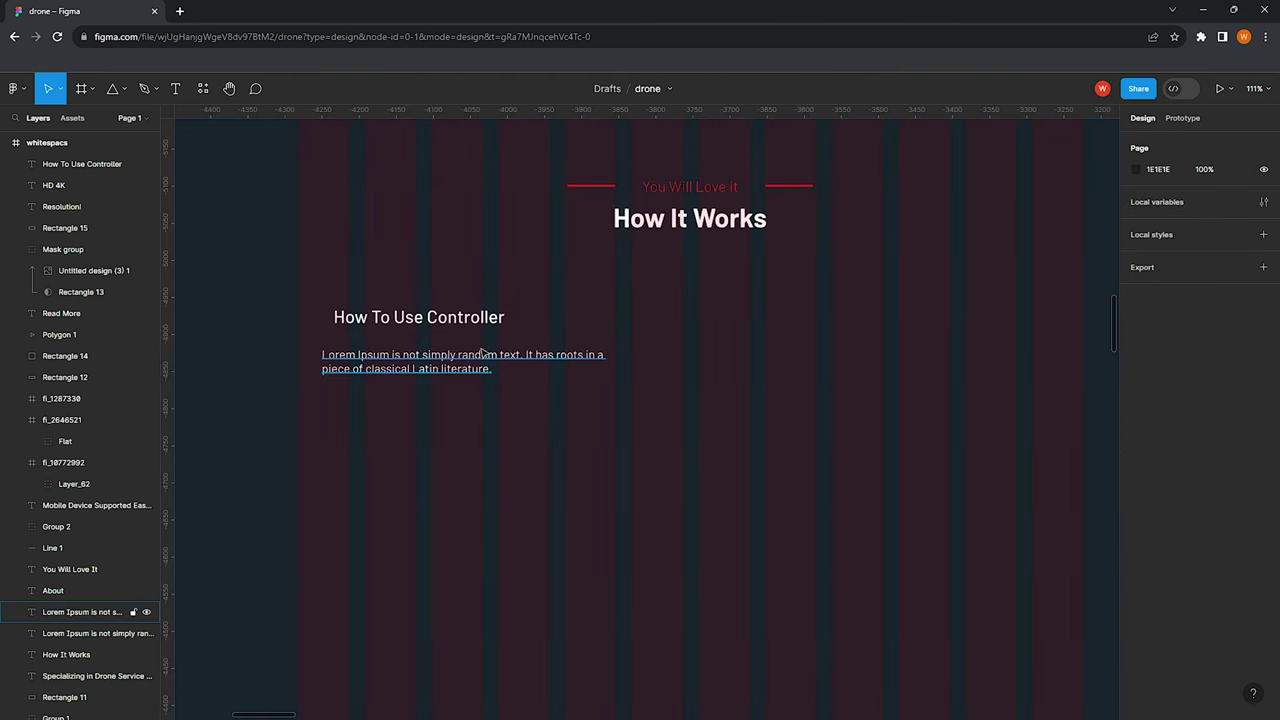
pyautogui.click(486, 368)
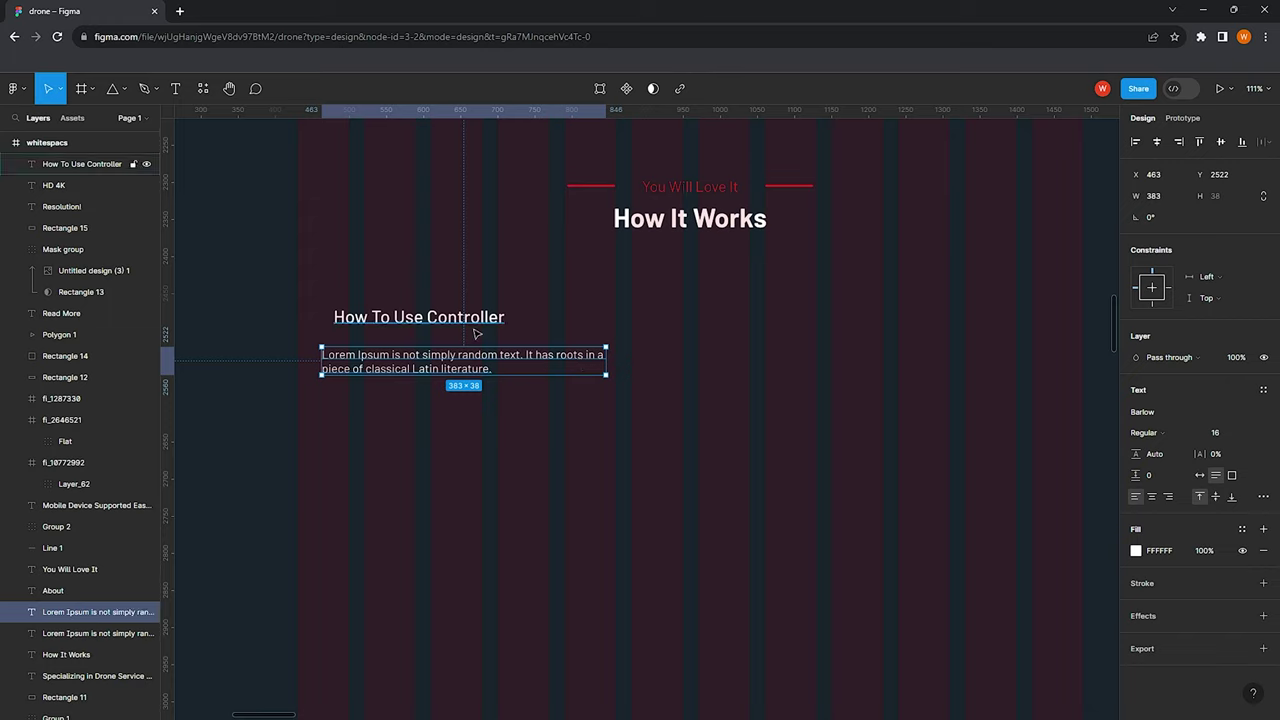
# Shift the How To Use Controller heading left and place the description directly beneath it
pyautogui.scroll(2, 430, 330)
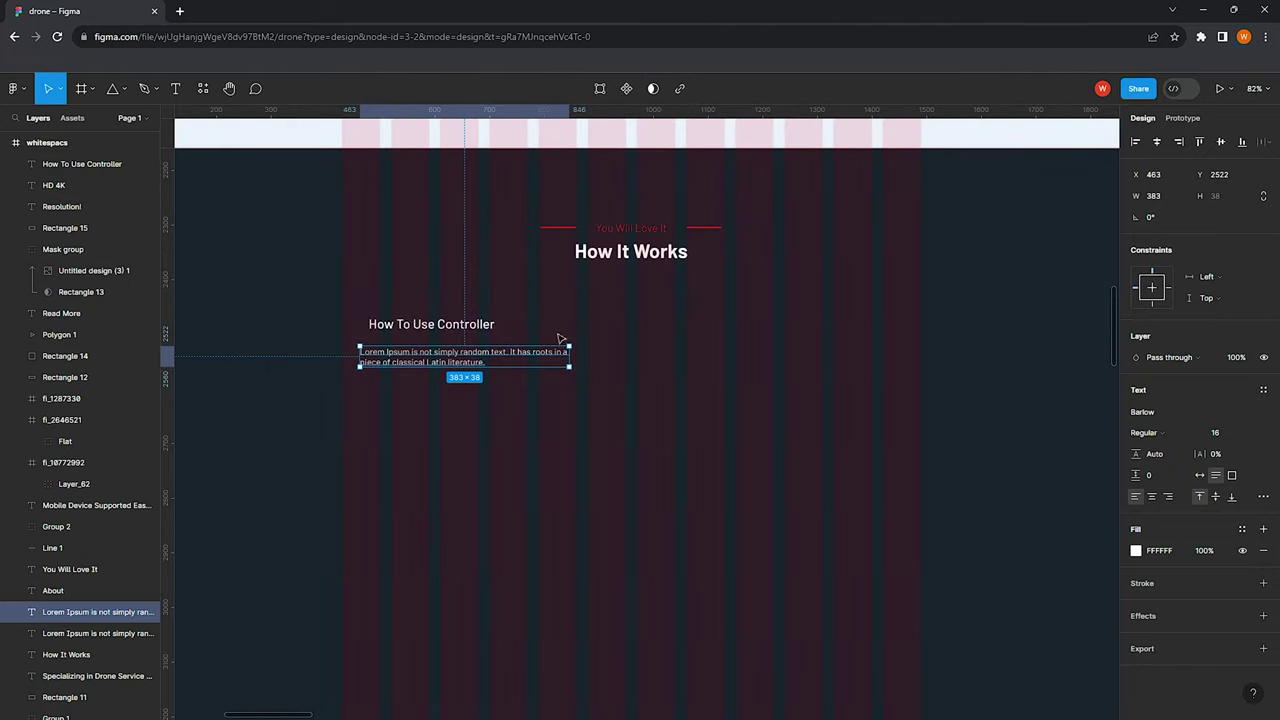
pyautogui.moveTo(390, 324); pyautogui.dragTo(348, 322)
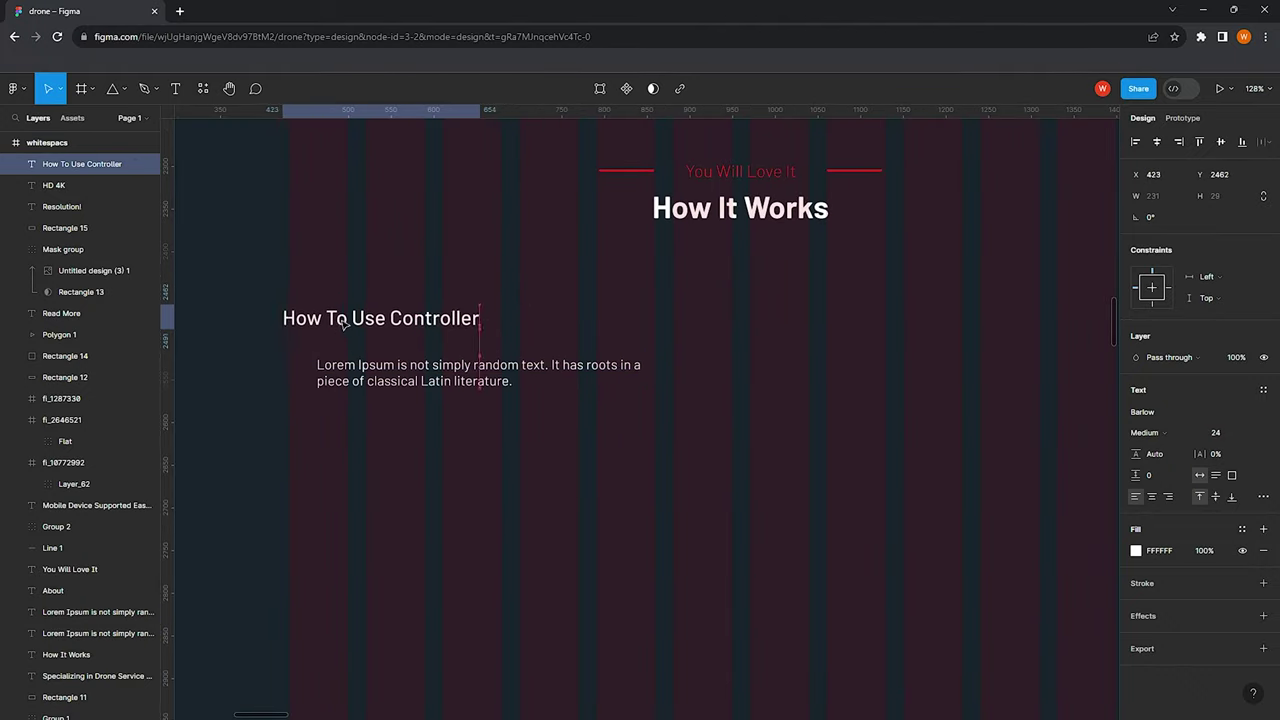
pyautogui.click(372, 380)
pyautogui.moveTo(372, 380); pyautogui.dragTo(344, 369)
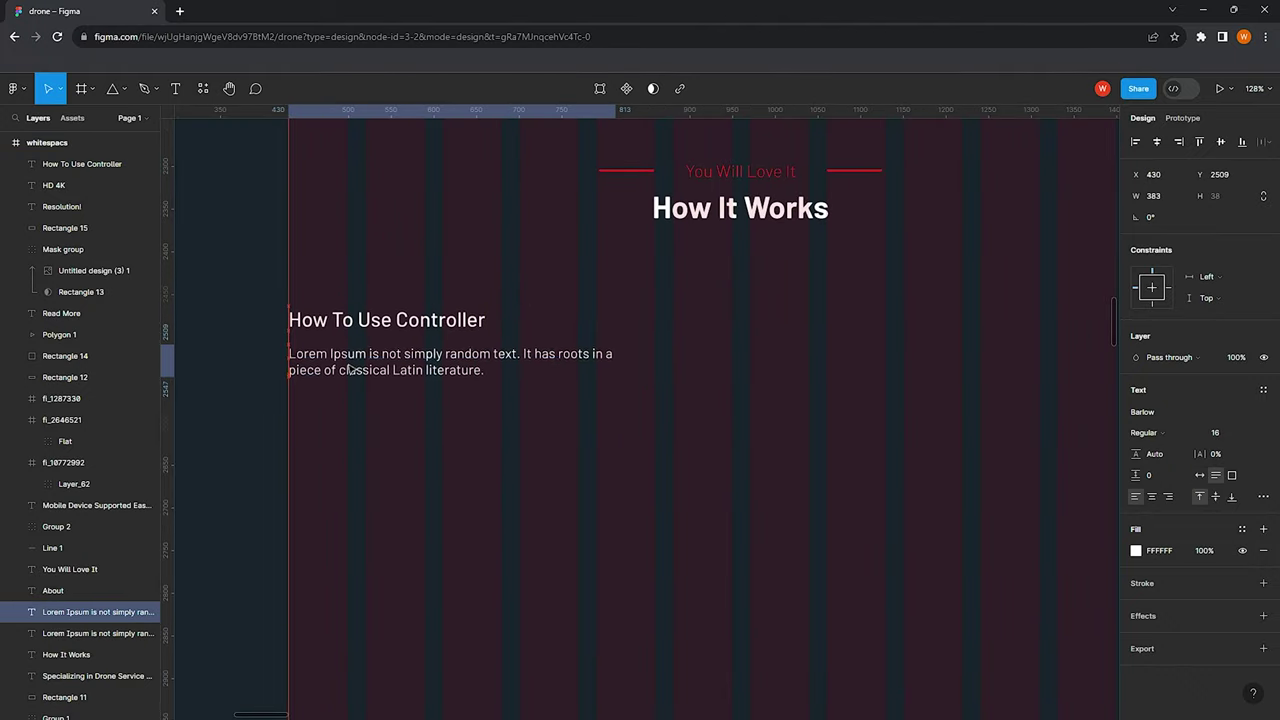
pyautogui.click(380, 420)
pyautogui.scroll(-5, 400, 340)
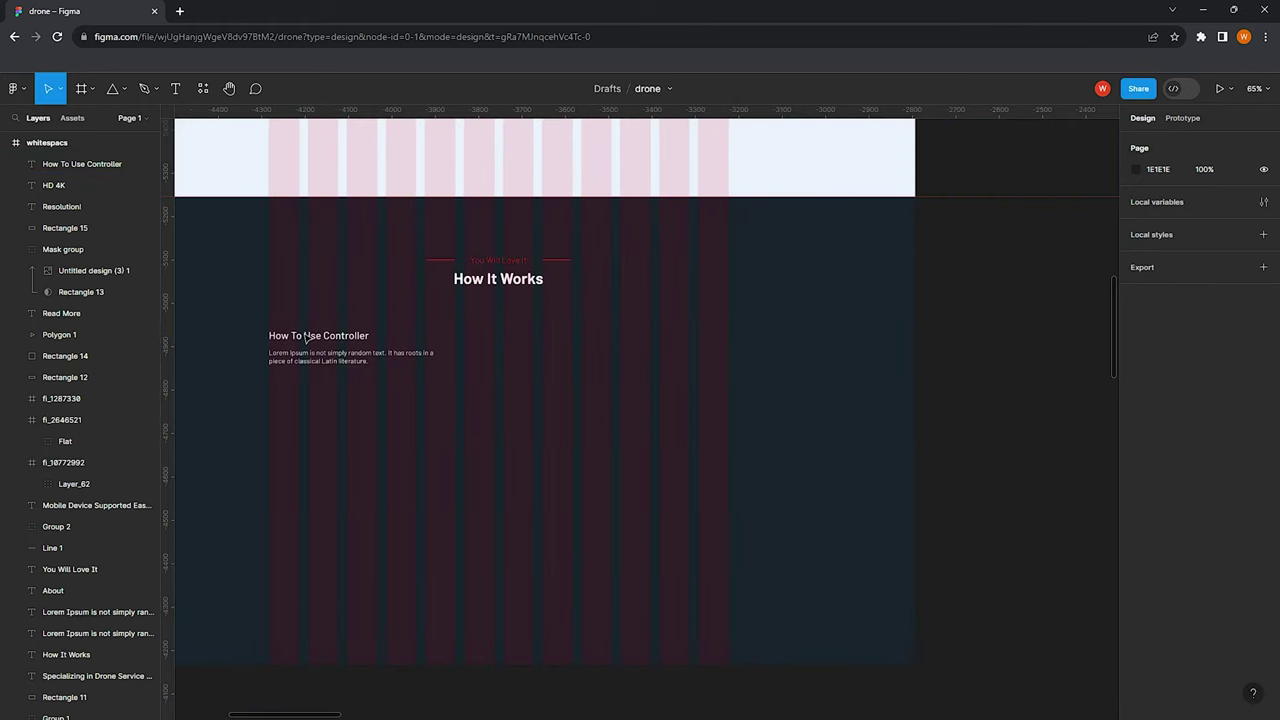
pyautogui.scroll(3, 306, 338)
# Add a '01' step number to the left of the How To Use Controller heading
pyautogui.click(403, 289)
pyautogui.scroll(-3, 403, 289)
pyautogui.scroll(1, 371, 411)
pyautogui.press('t')
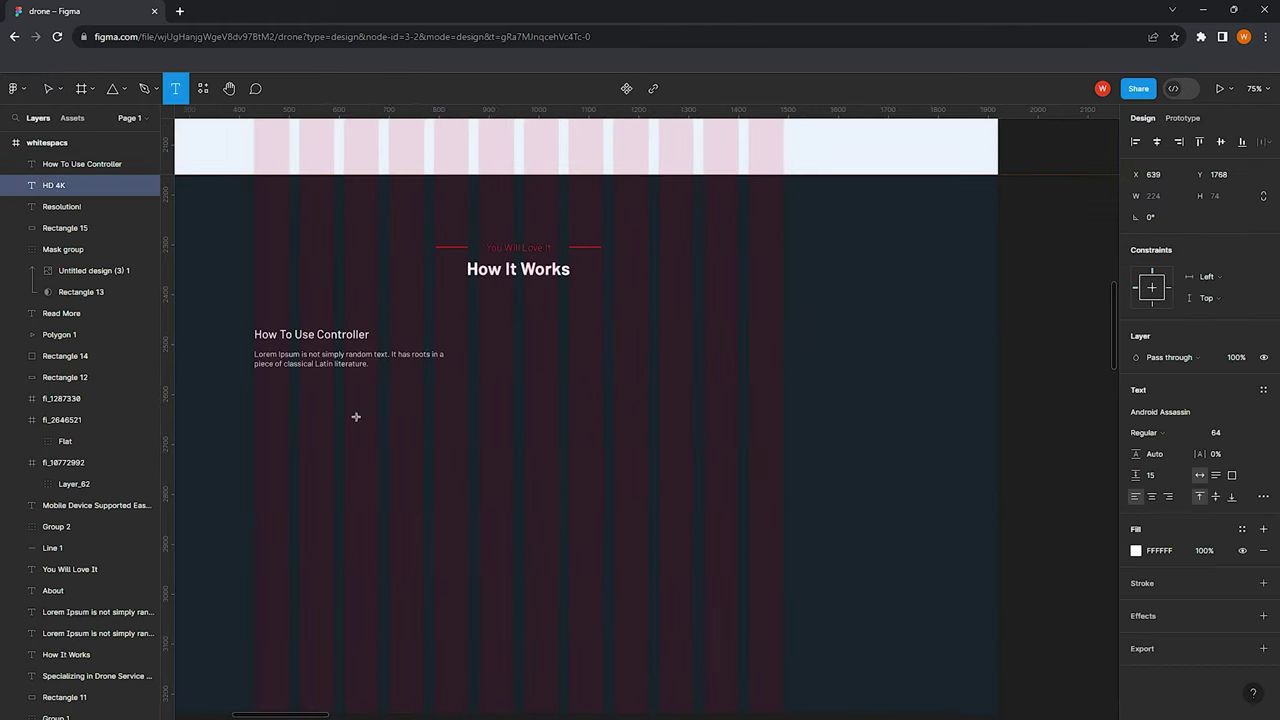
pyautogui.click(356, 416)
pyautogui.write('01')
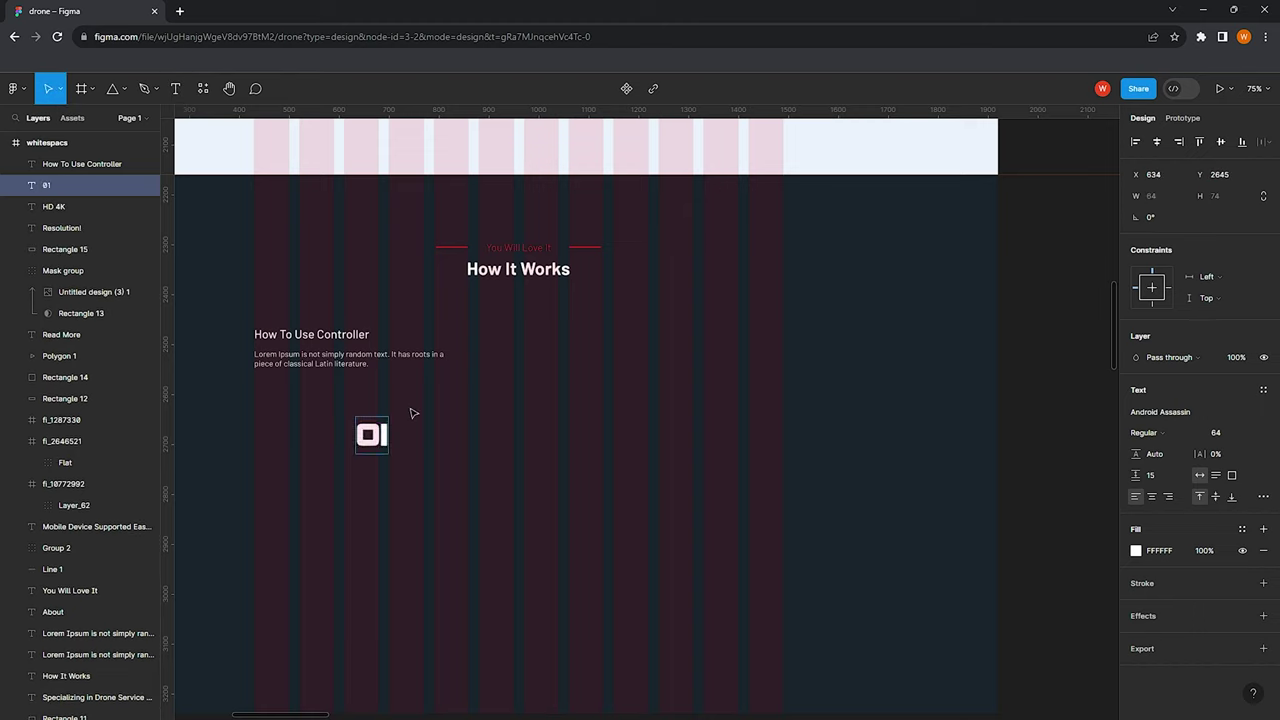
pyautogui.write('2')
pyautogui.press('BackSpace')
pyautogui.press('Escape')
pyautogui.moveTo(380, 435); pyautogui.dragTo(235, 355)
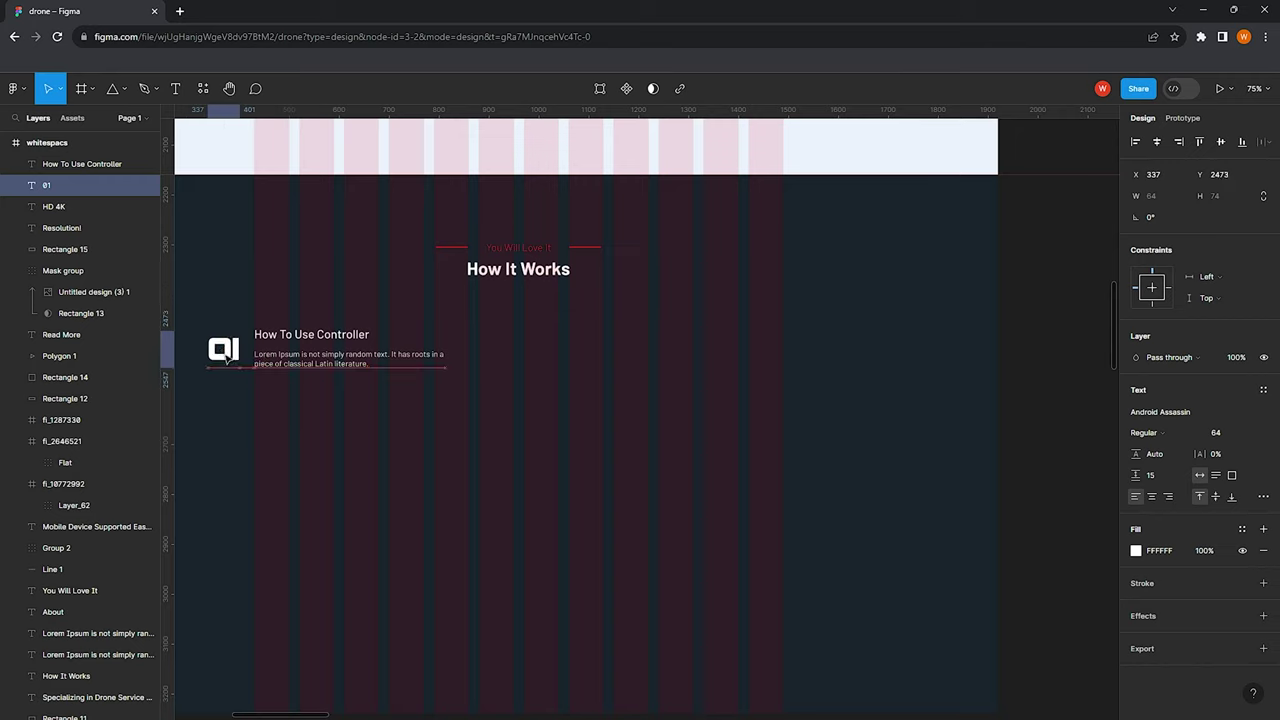
pyautogui.scroll(4, 231, 358)
pyautogui.hscroll(-2, 231, 358)
pyautogui.click(459, 450)
# Duplicate the first step 80 px lower and retitle the copy 'How To Fly Drone'
pyautogui.scroll(-4, 459, 450)
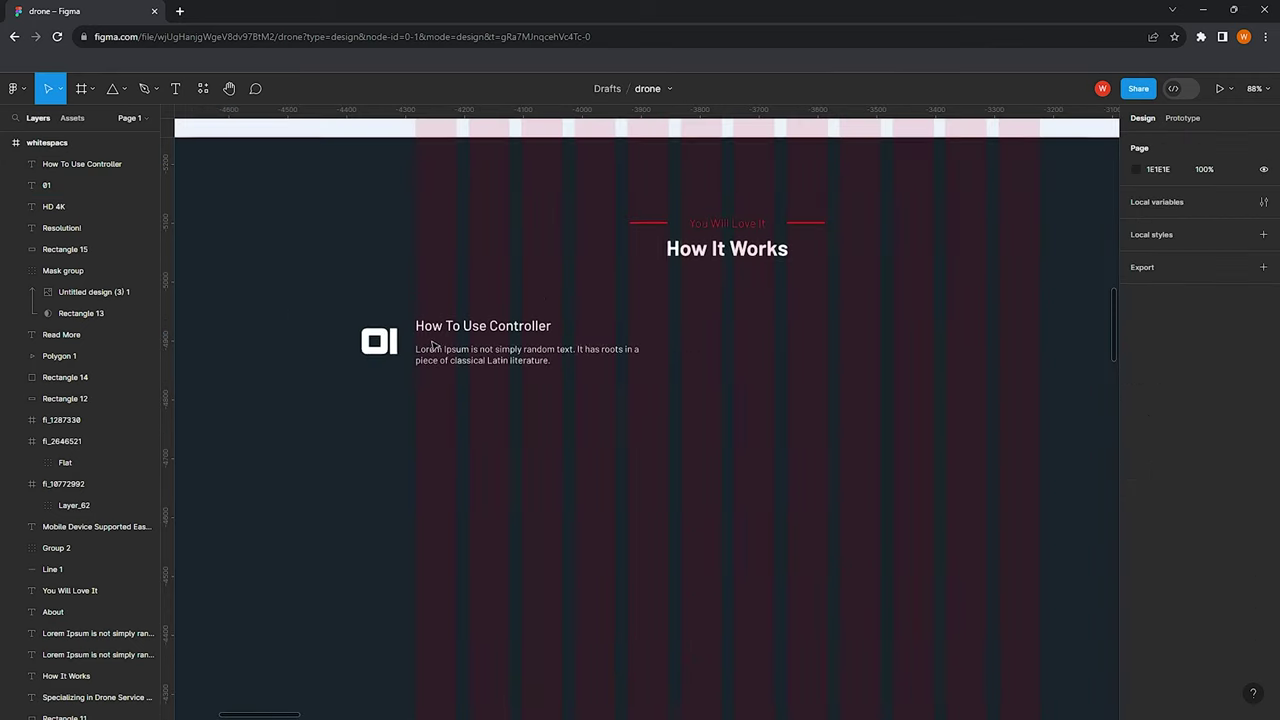
pyautogui.scroll(2, 433, 345)
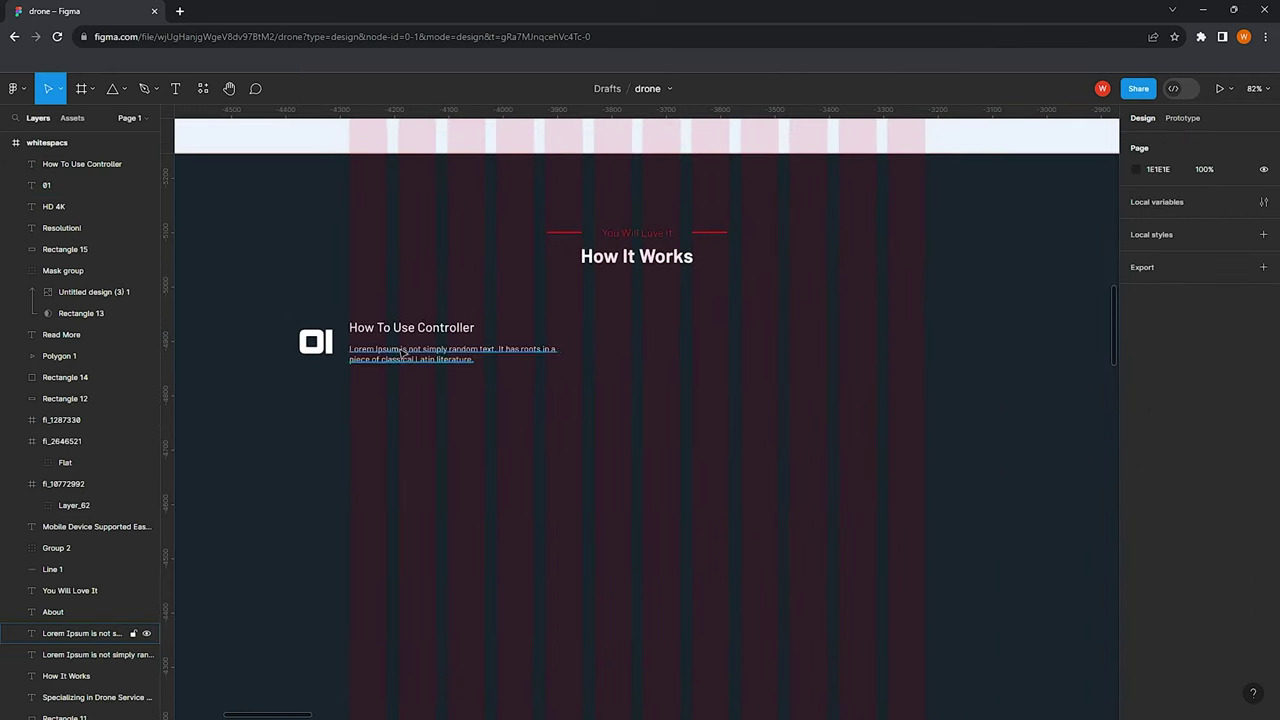
pyautogui.scroll(-2, 413, 340)
pyautogui.scroll(2, 347, 341)
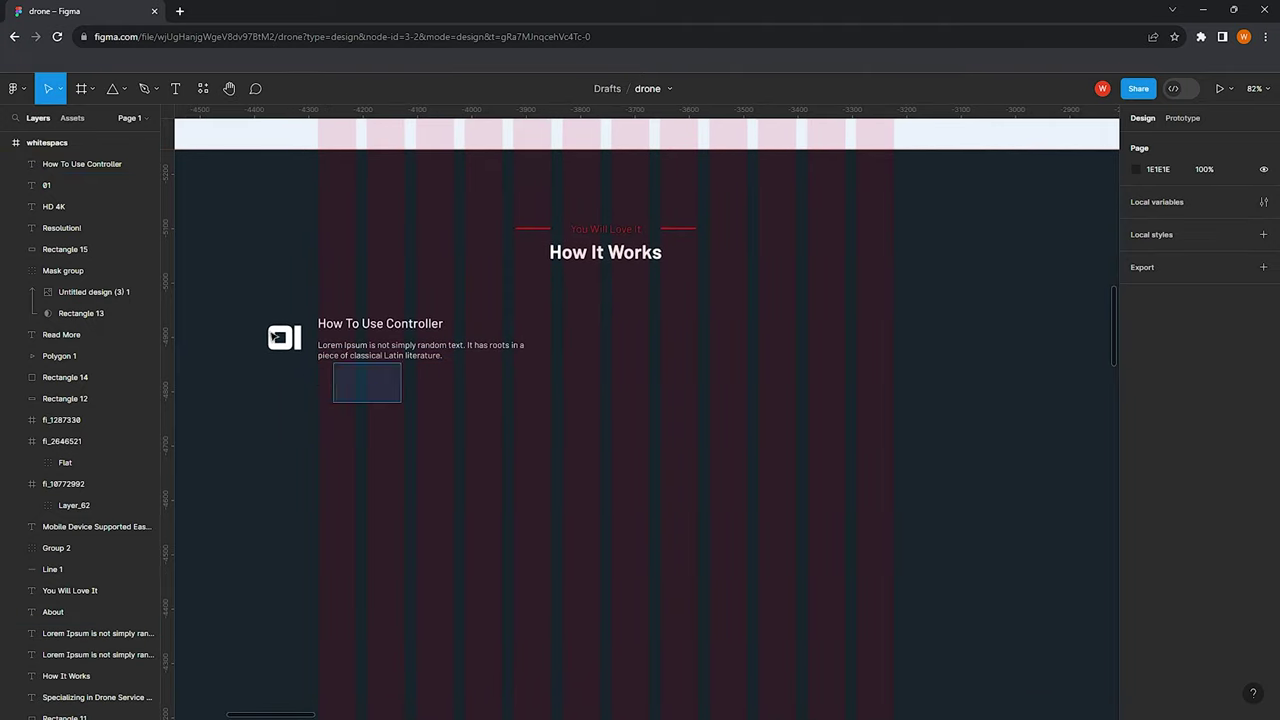
pyautogui.moveTo(400, 402); pyautogui.dragTo(250, 300)
pyautogui.moveTo(352, 350); pyautogui.dragTo(352, 430)
pyautogui.doubleClick(376, 402)
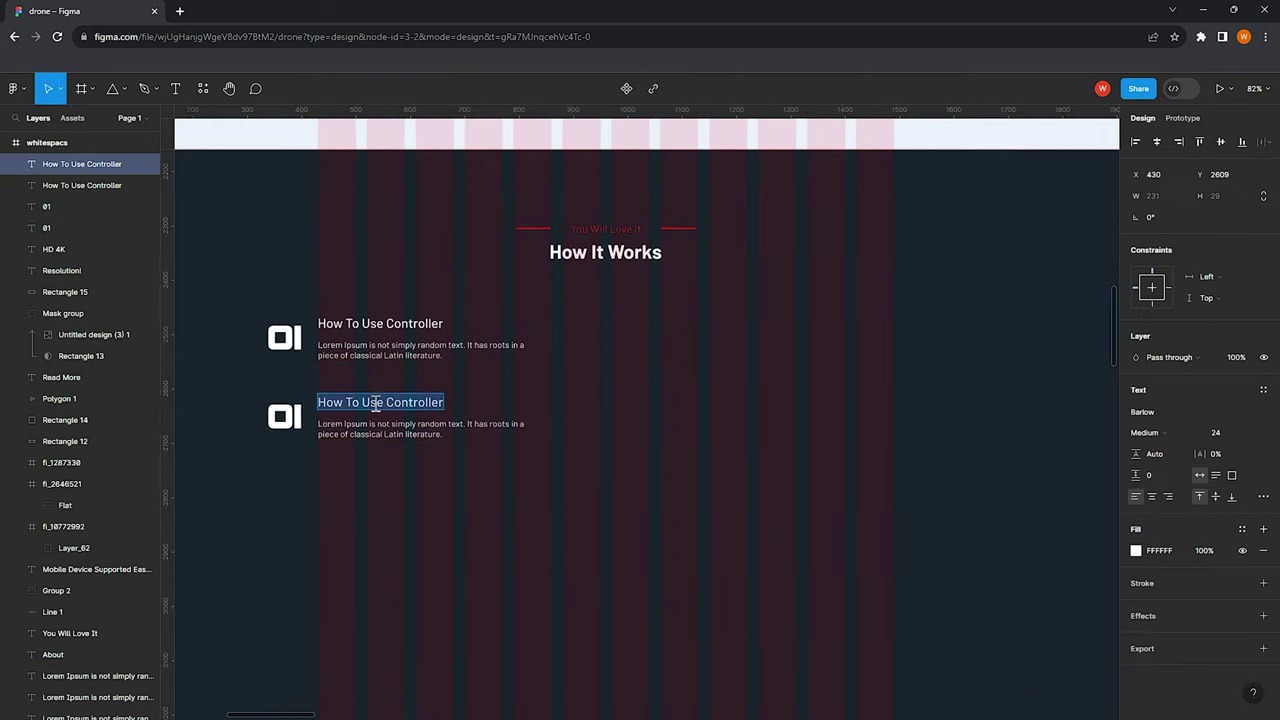
pyautogui.moveTo(366, 406); pyautogui.dragTo(460, 404)
pyautogui.write('Fly D')
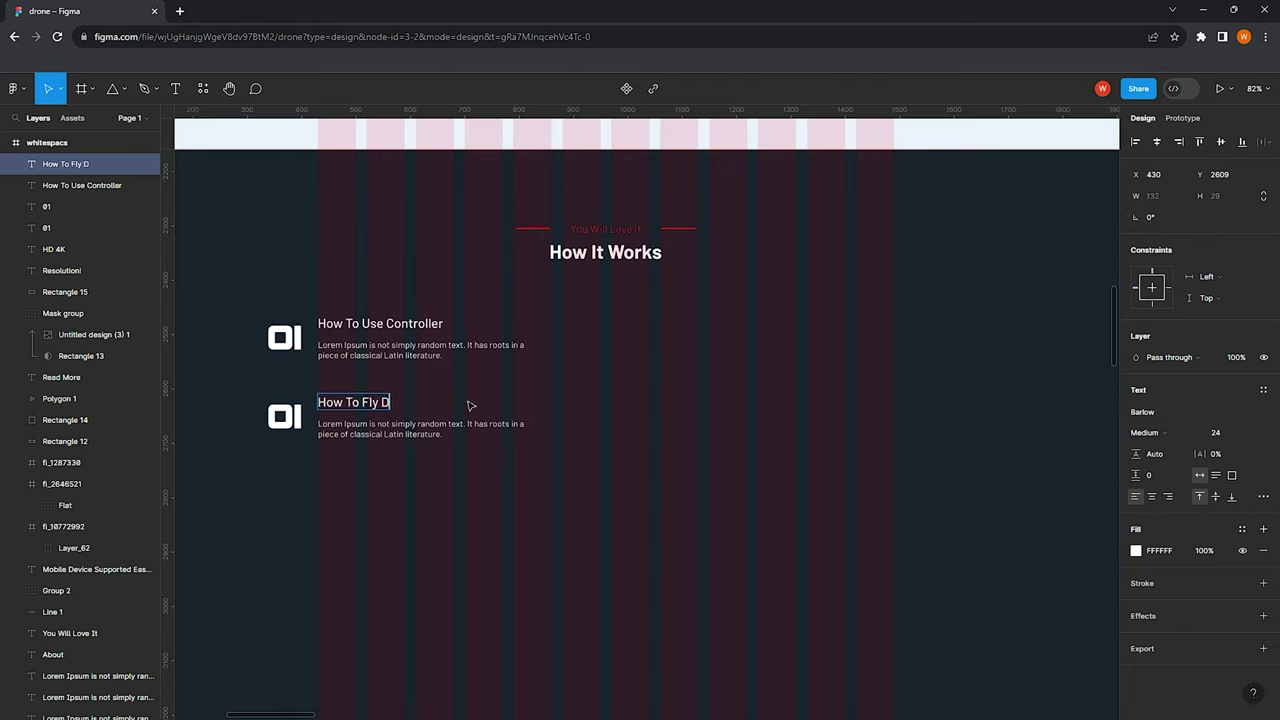
pyautogui.write('rone')
# Change the copied number to '02' and align it under 01
pyautogui.click(284, 416)
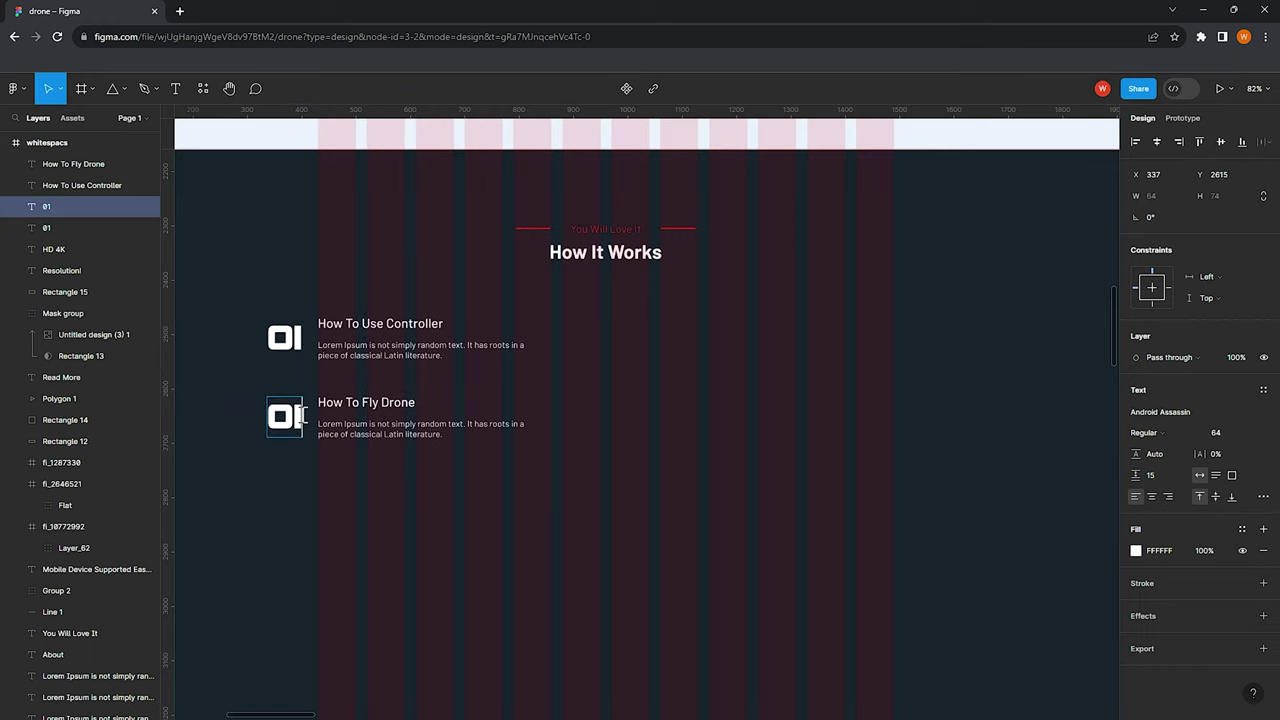
pyautogui.doubleClick(300, 416)
pyautogui.press('BackSpace')
pyautogui.write('2')
pyautogui.press('Escape')
pyautogui.click(480, 480)
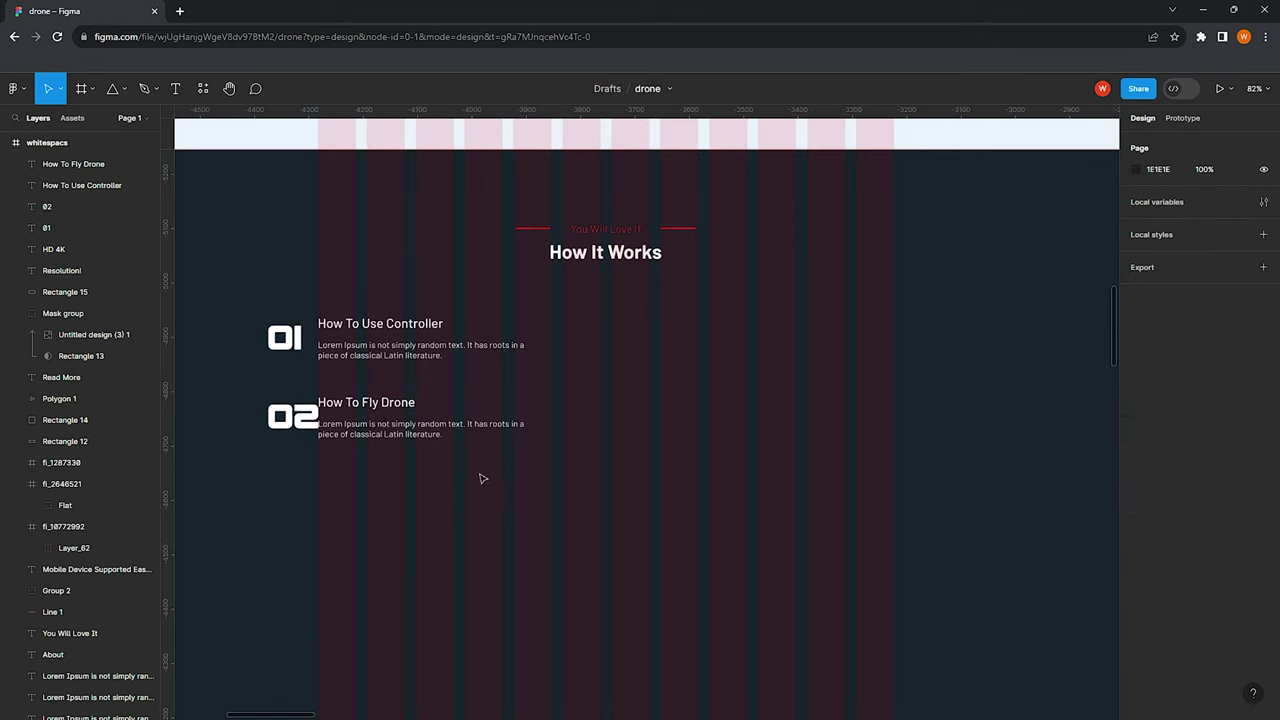
pyautogui.click(510, 428)
pyautogui.moveTo(301, 418); pyautogui.dragTo(281, 416)
pyautogui.click(360, 450)
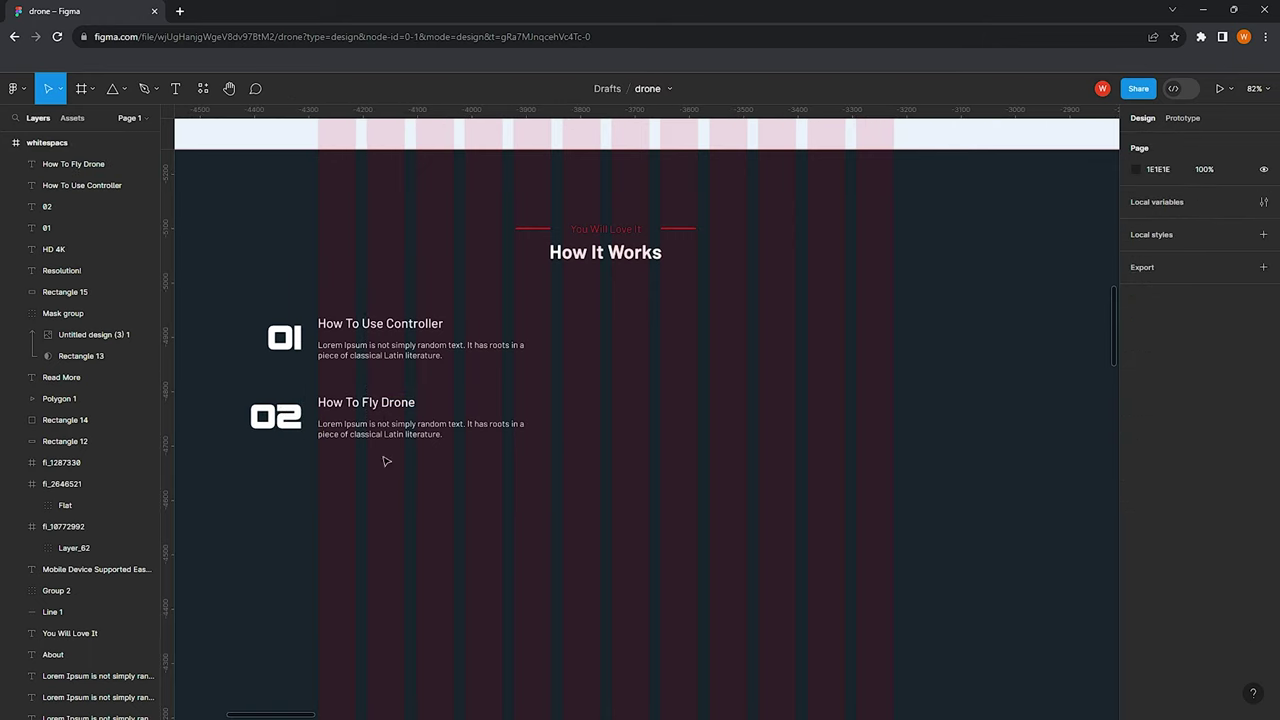
# Edit the 01 number text to put a space between its digits
pyautogui.click(284, 338)
pyautogui.doubleClick(286, 338)
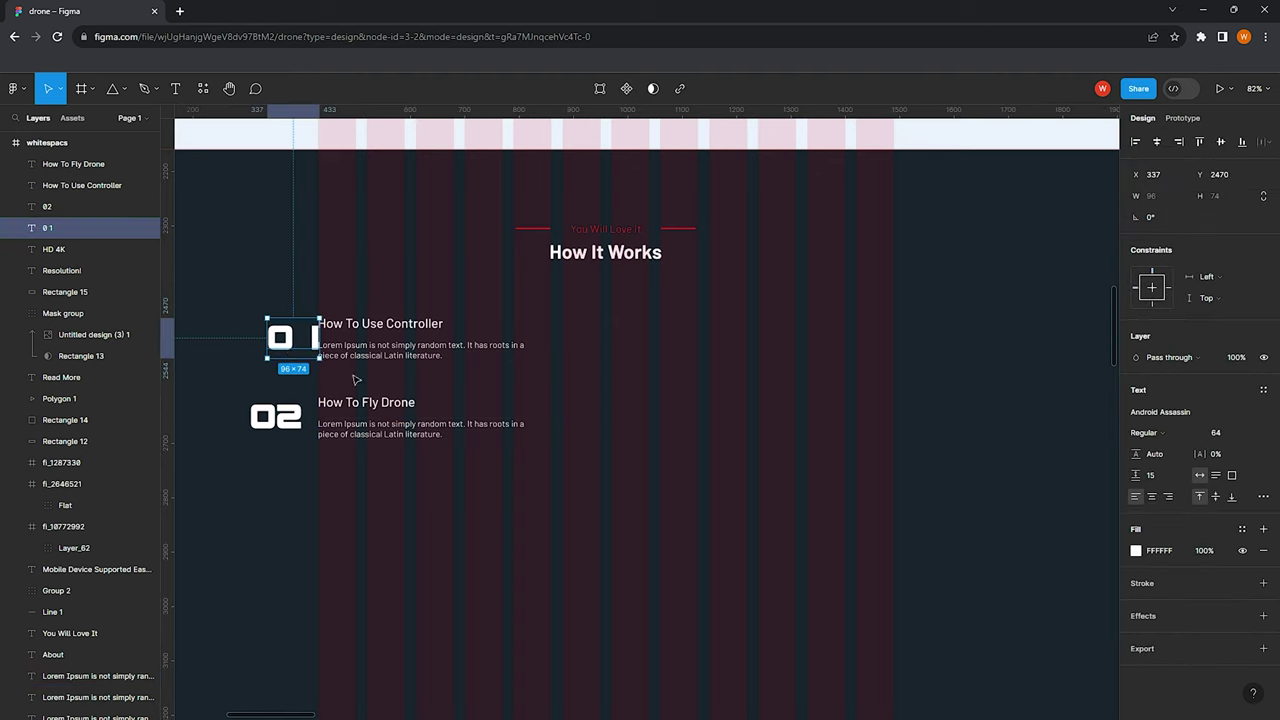
pyautogui.press('Escape')
pyautogui.click(404, 388)
pyautogui.scroll(-2, 404, 388)
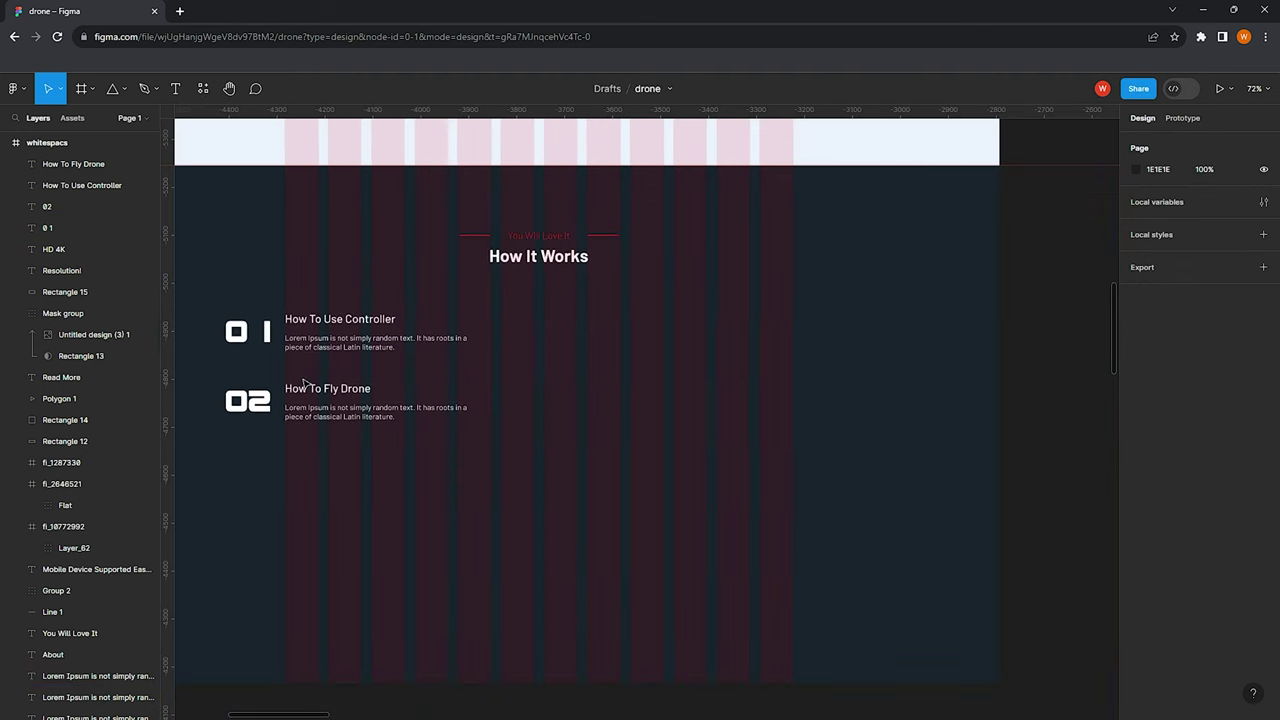
# Duplicate step 02 as '03 How To Play Video' and undo to restore the first number to 01
pyautogui.moveTo(390, 450); pyautogui.dragTo(220, 385)
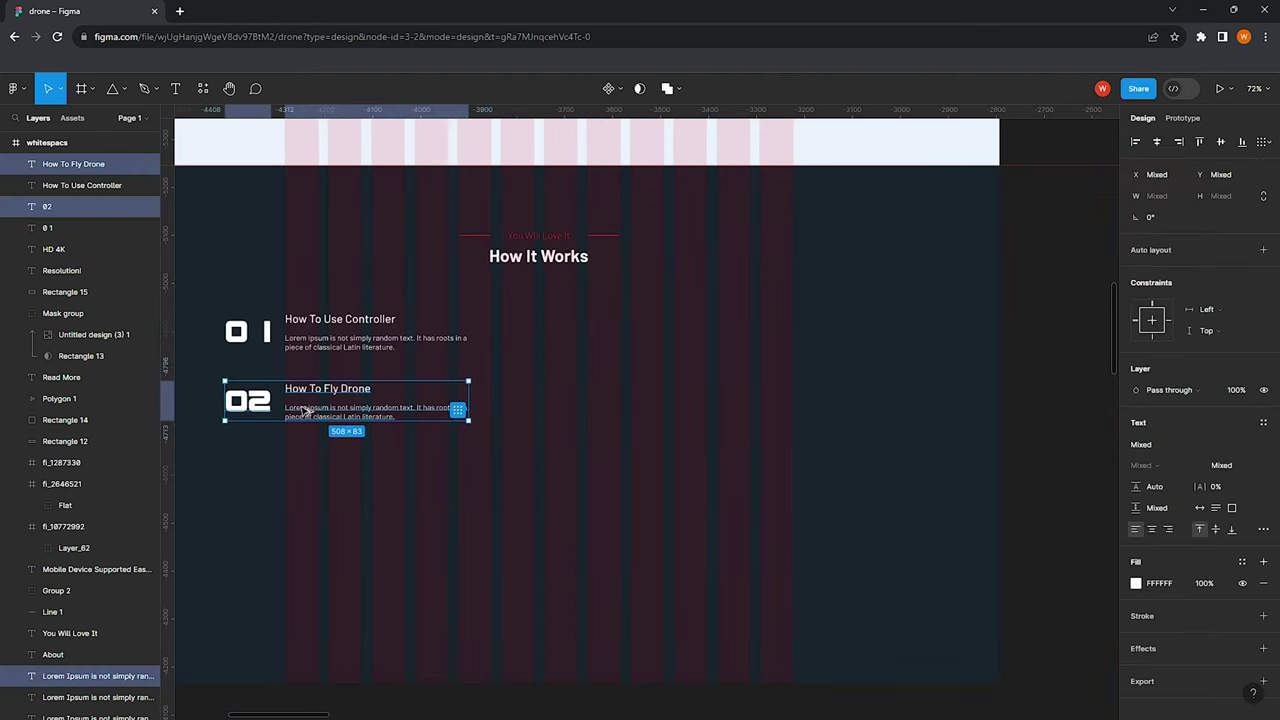
pyautogui.moveTo(305, 411)
pyautogui.mouseDown()
pyautogui.moveTo(305, 485)
pyautogui.moveTo(372, 462)
pyautogui.mouseUp()
pyautogui.doubleClick(330, 462)
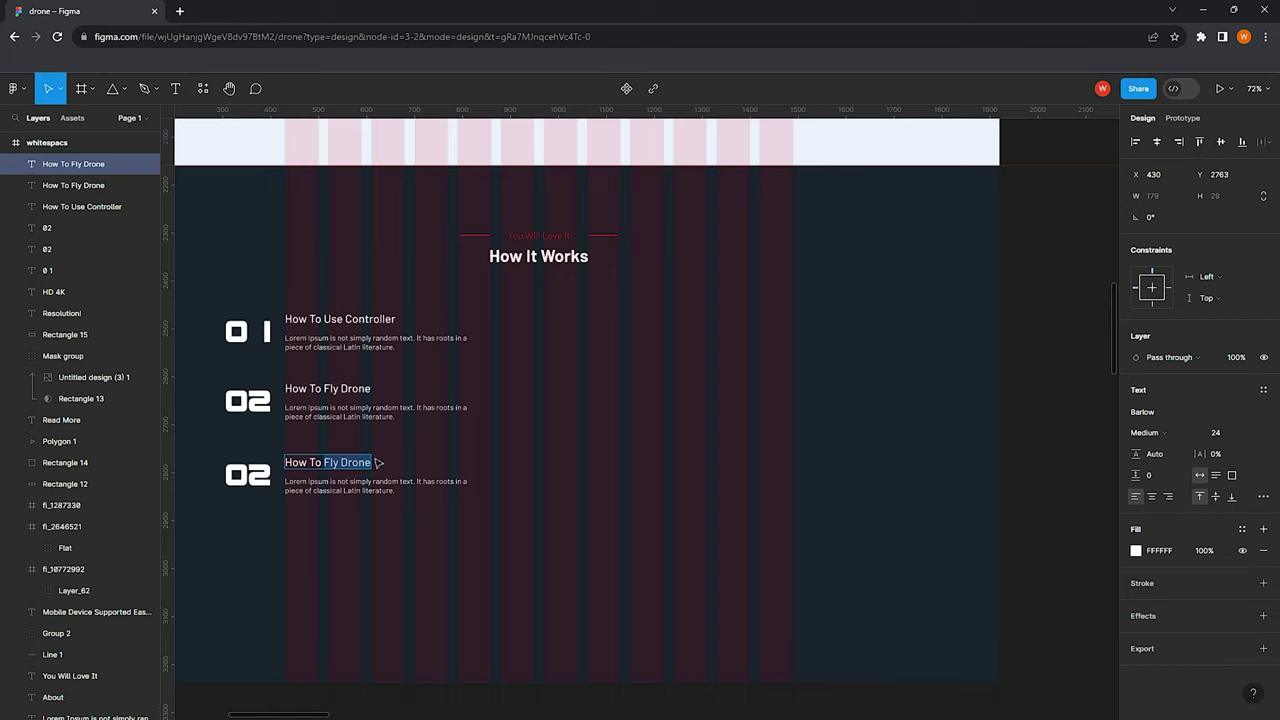
pyautogui.write('Pla')
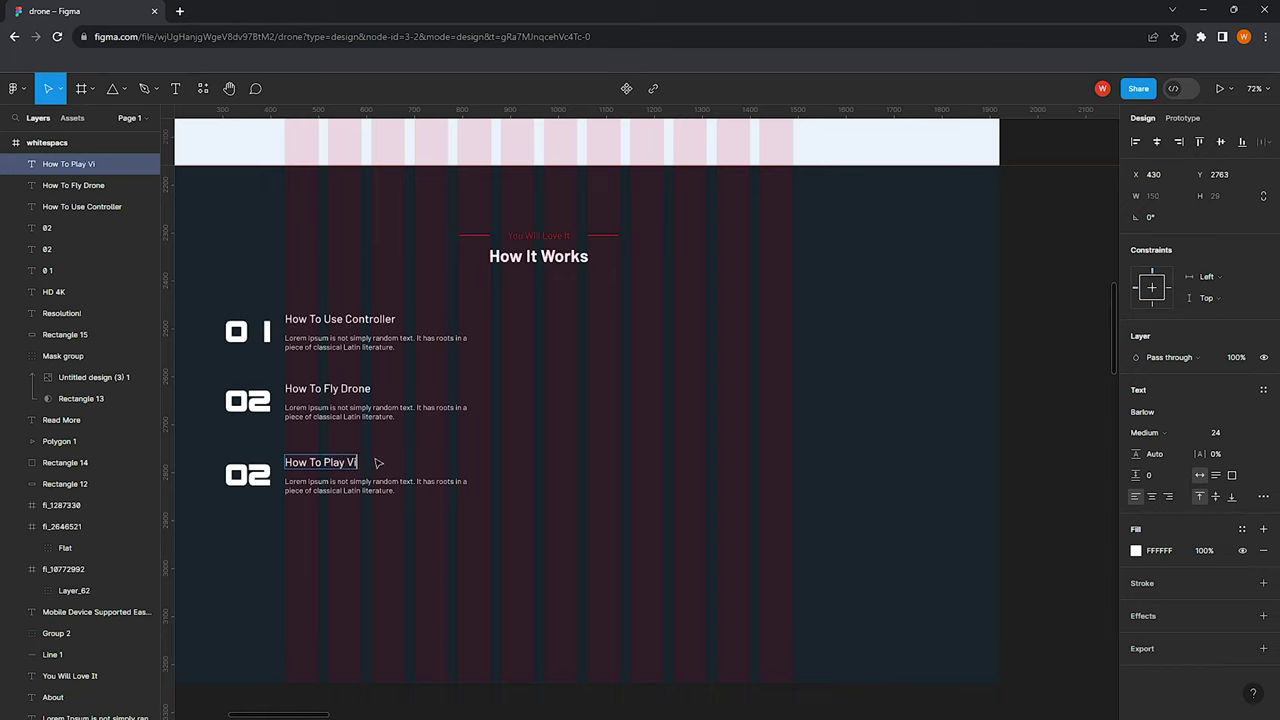
pyautogui.click(258, 476)
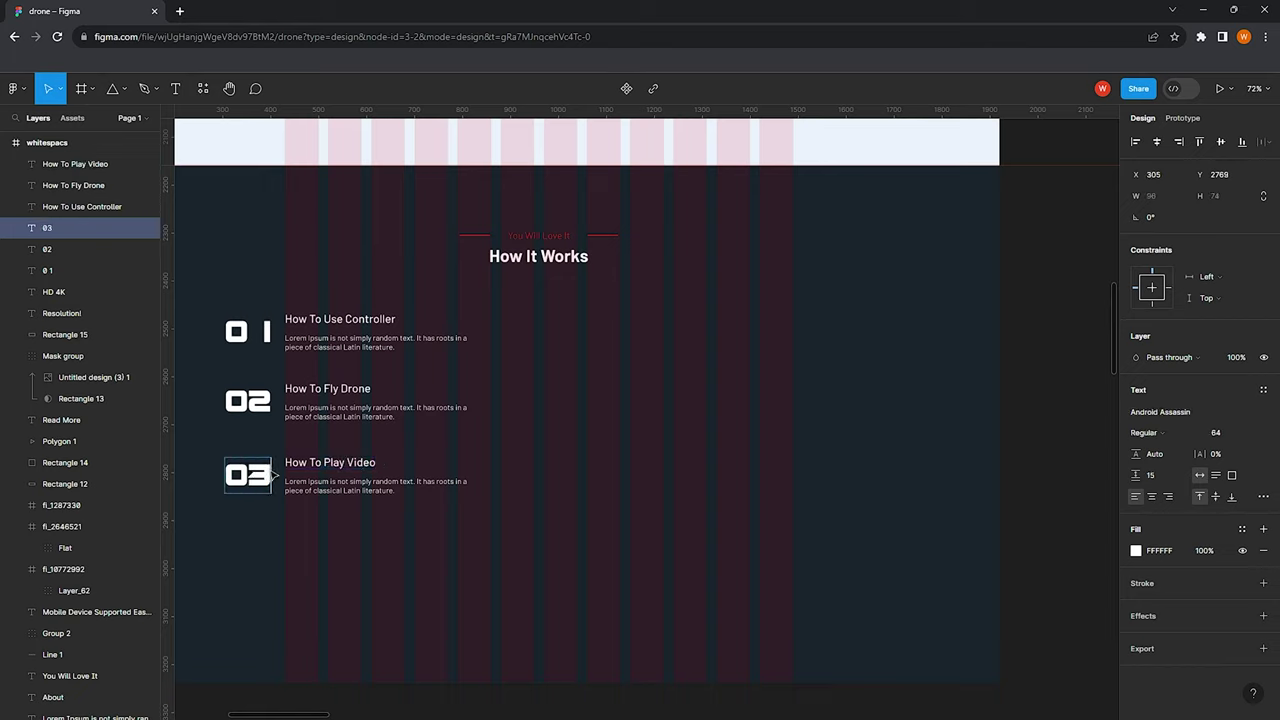
pyautogui.press('Escape')
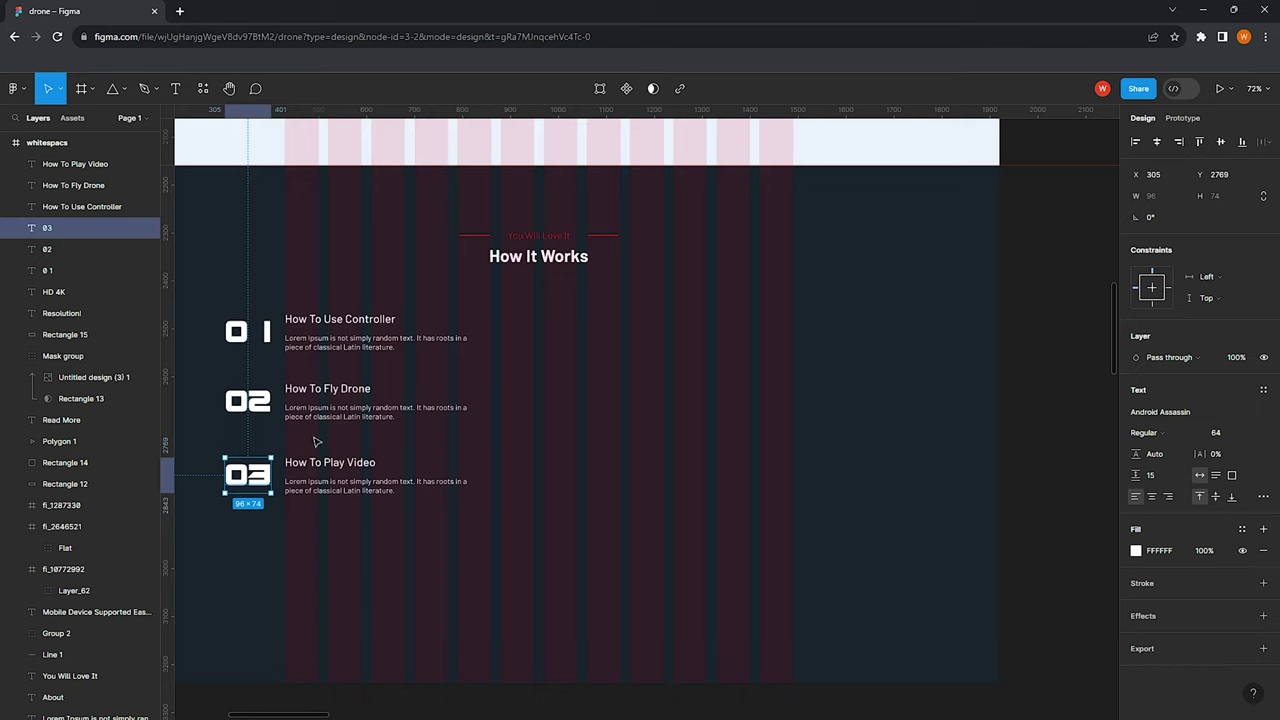
pyautogui.hotkey('ctrl', 'z')
pyautogui.hotkey('ctrl', 'z')
pyautogui.hotkey('ctrl', 'z')
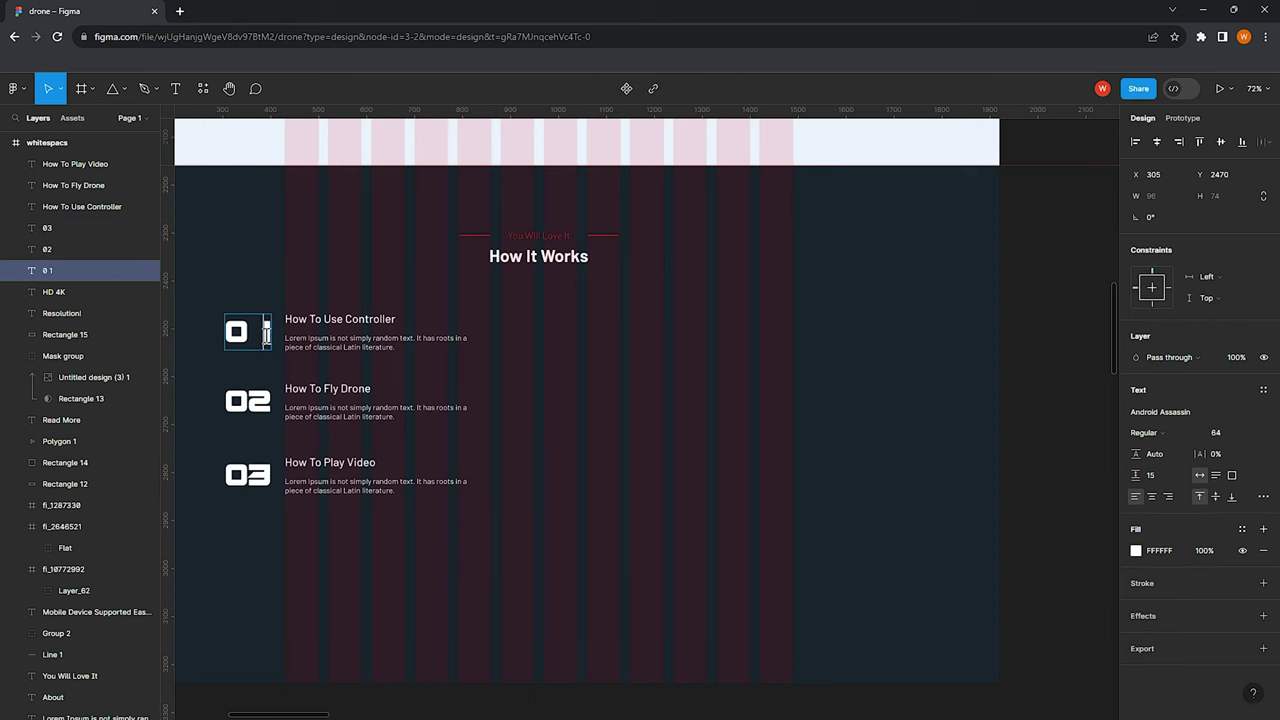
pyautogui.hotkey('ctrl', 'z')
pyautogui.hotkey('ctrl', 'z')
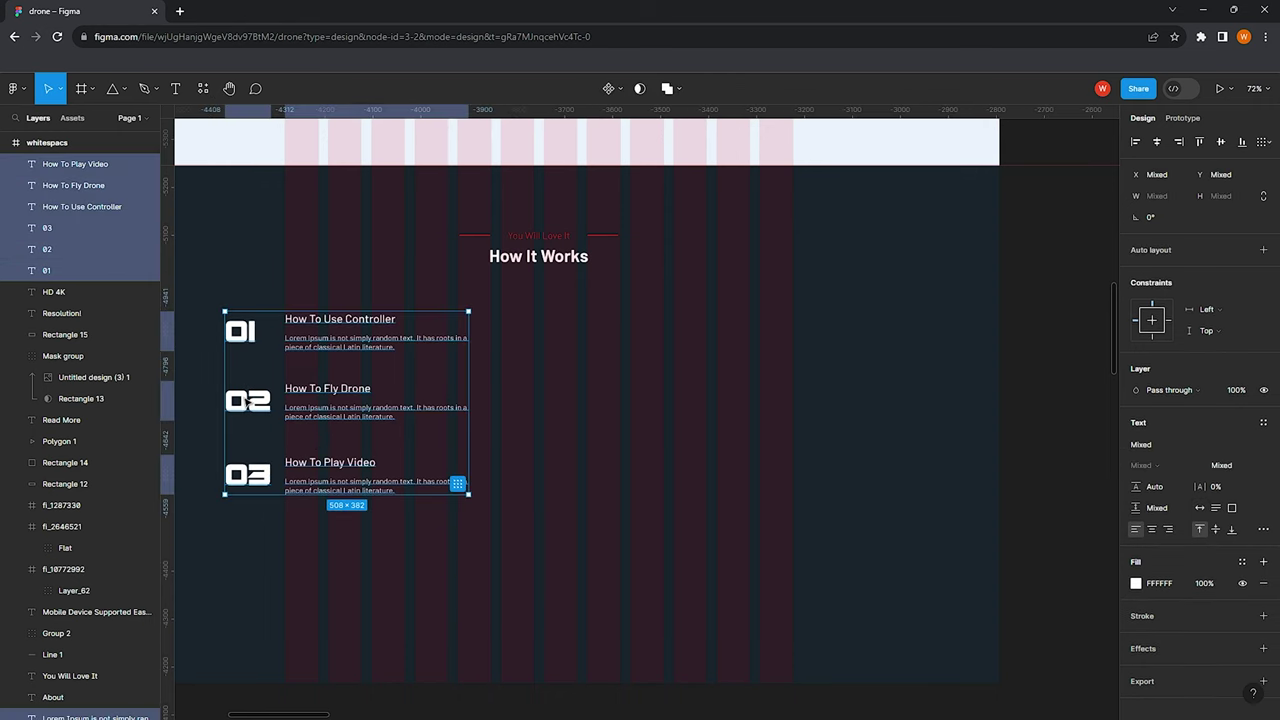
# Duplicate the three steps to the right column, renumbering the first 04 and retitling it 'How To Control Camer'
pyautogui.keyDown('alt'); pyautogui.moveTo(247, 400); pyautogui.dragTo(572, 400); pyautogui.keyUp('alt')
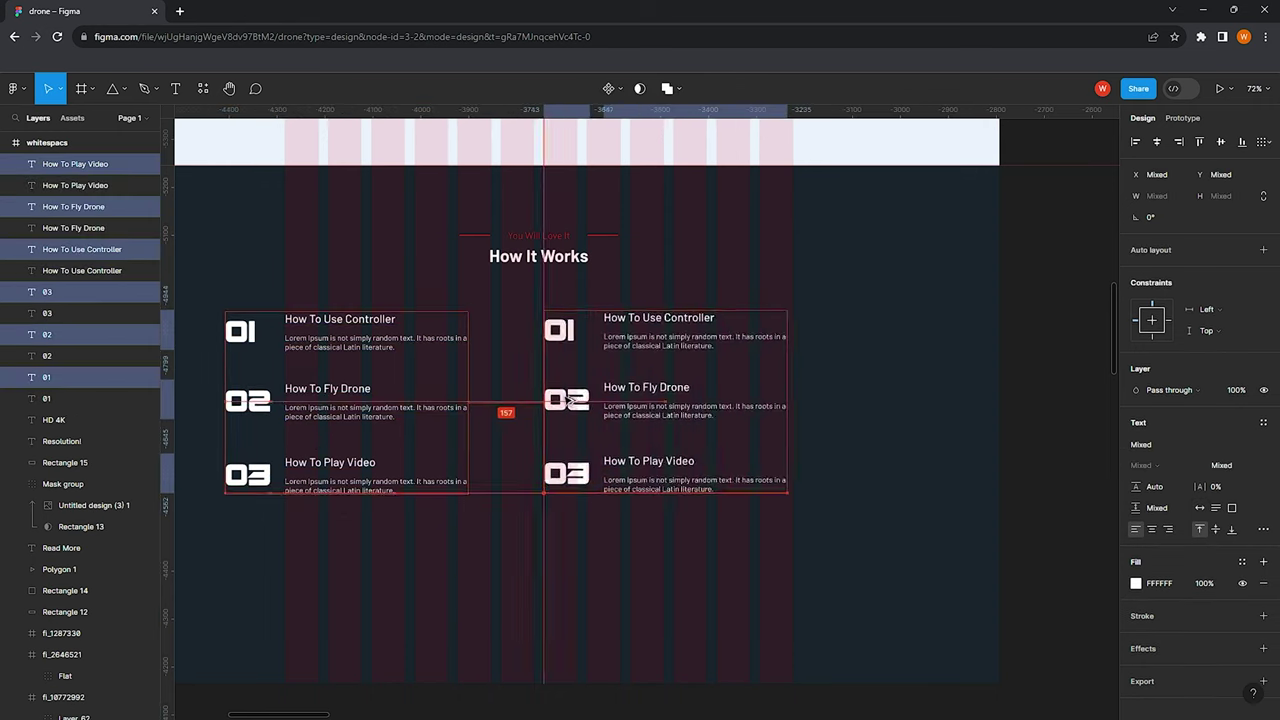
pyautogui.click(572, 334)
pyautogui.press('BackSpace')
pyautogui.write('4')
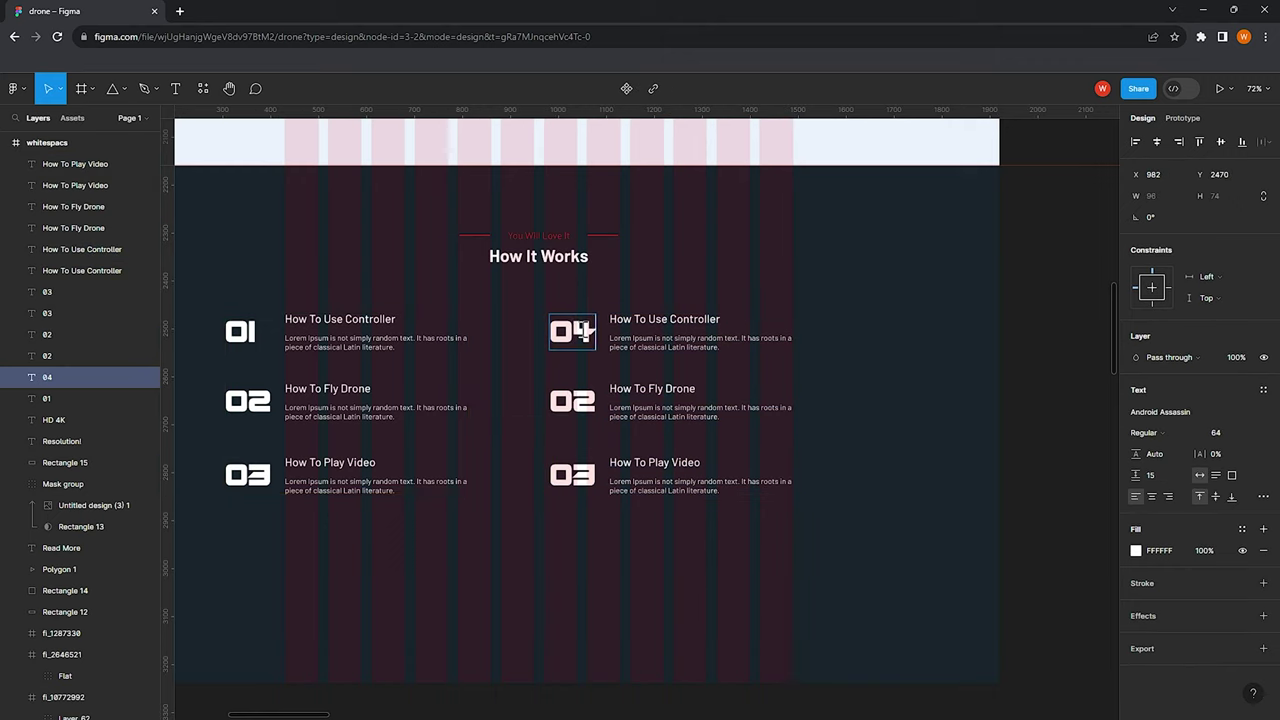
pyautogui.click(658, 319)
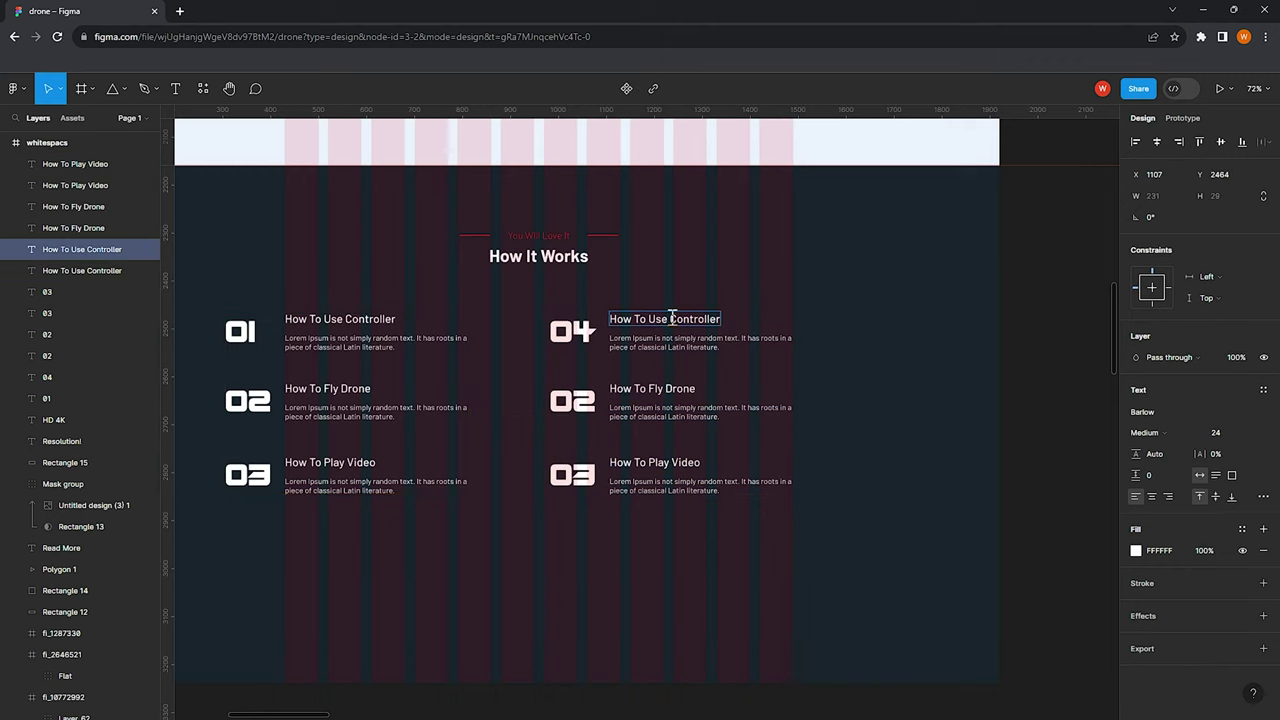
pyautogui.moveTo(650, 319); pyautogui.dragTo(724, 318)
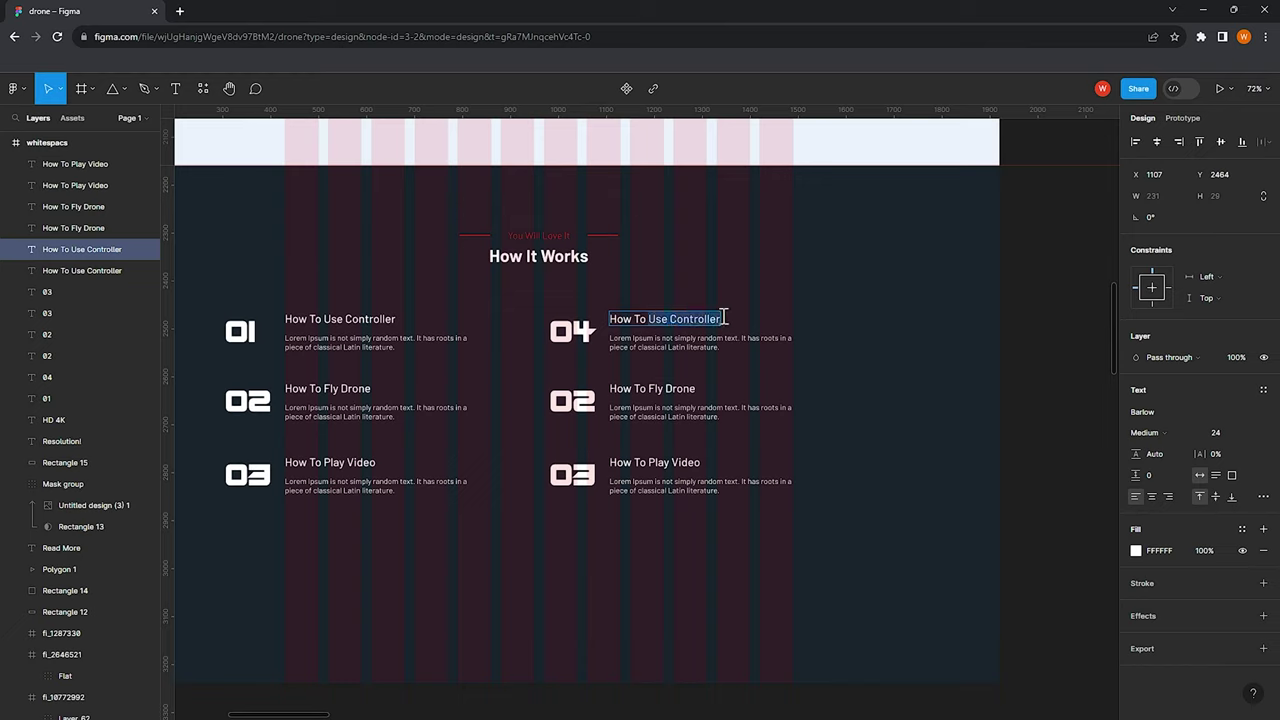
pyautogui.write('Cont')
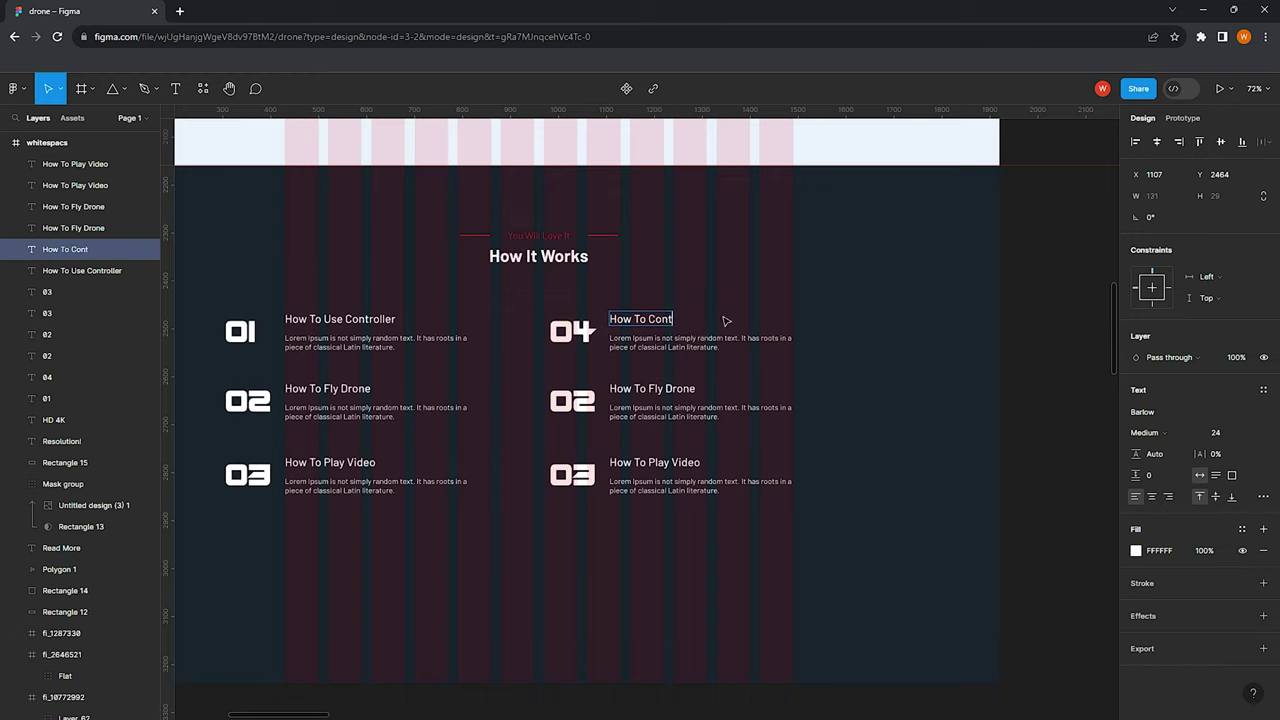
pyautogui.write('rol Camer')
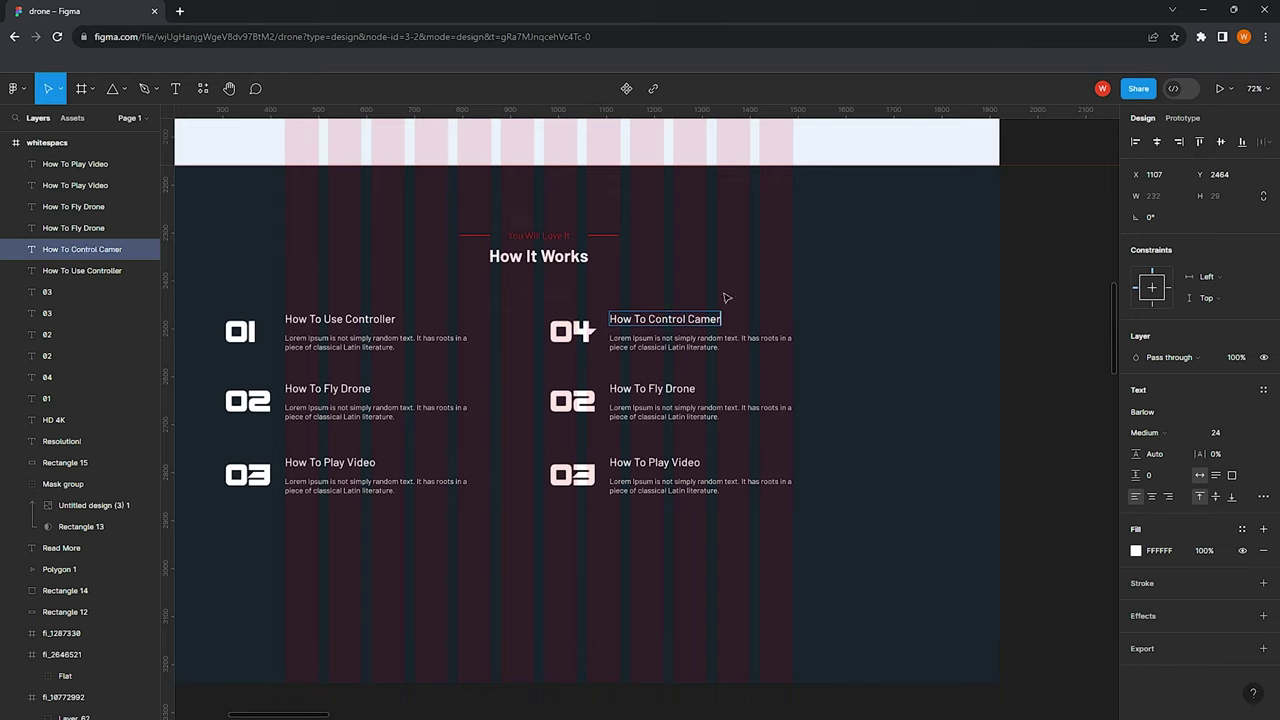
# Retitle the second right step 'How To Use Battery' and renumber the right steps 05 and 06
pyautogui.click(656, 390)
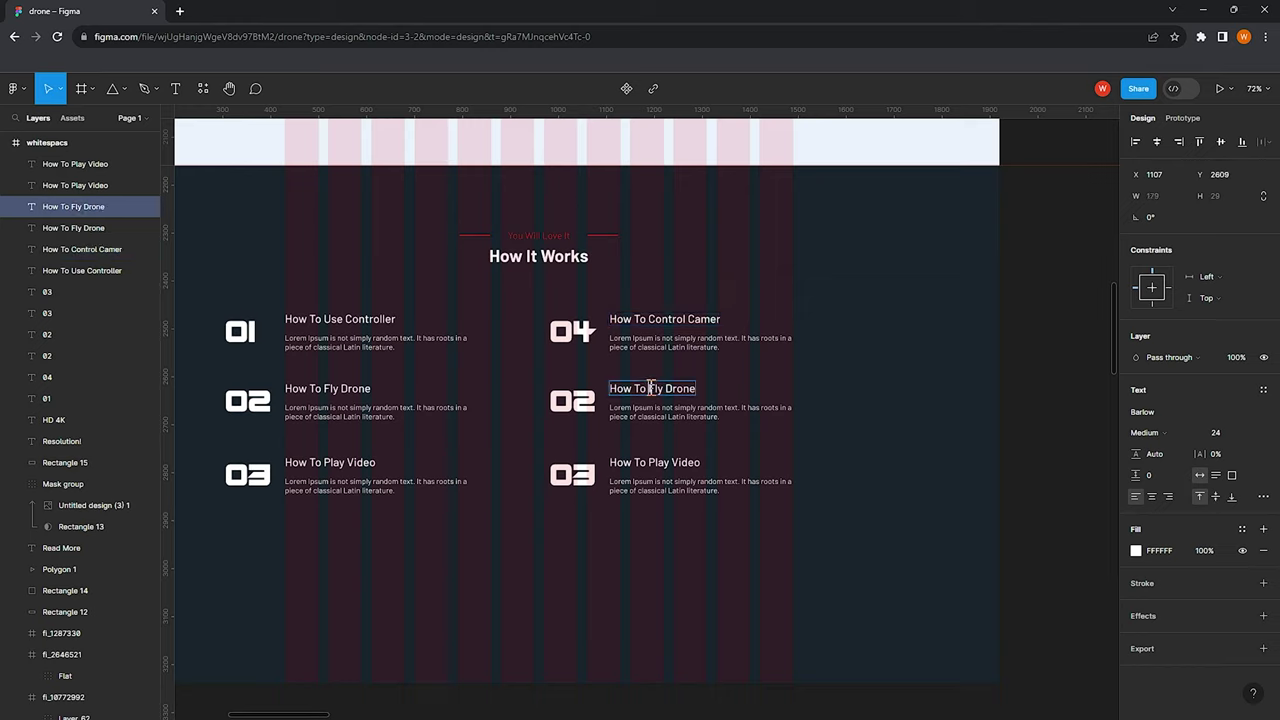
pyautogui.moveTo(648, 388); pyautogui.dragTo(704, 383)
pyautogui.write('Use Batter')
pyautogui.doubleClick(590, 402)
pyautogui.write('05')
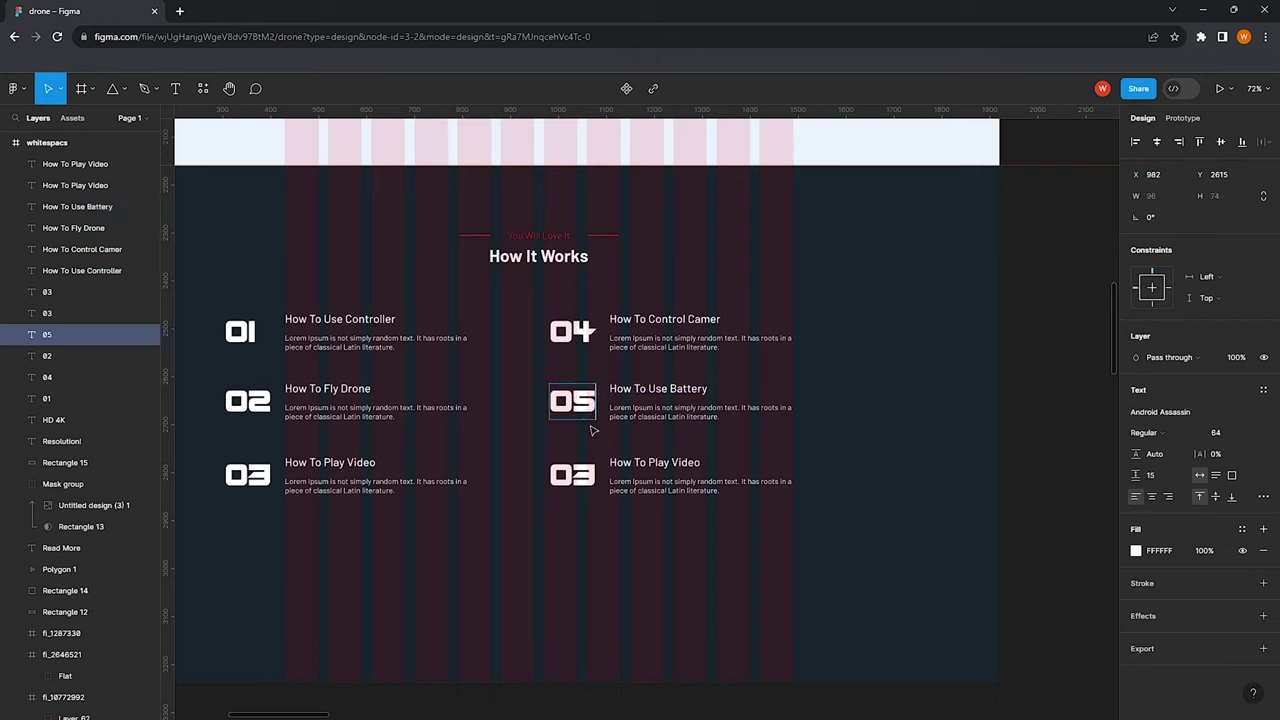
pyautogui.doubleClick(590, 475)
pyautogui.click(597, 475)
pyautogui.write('06')
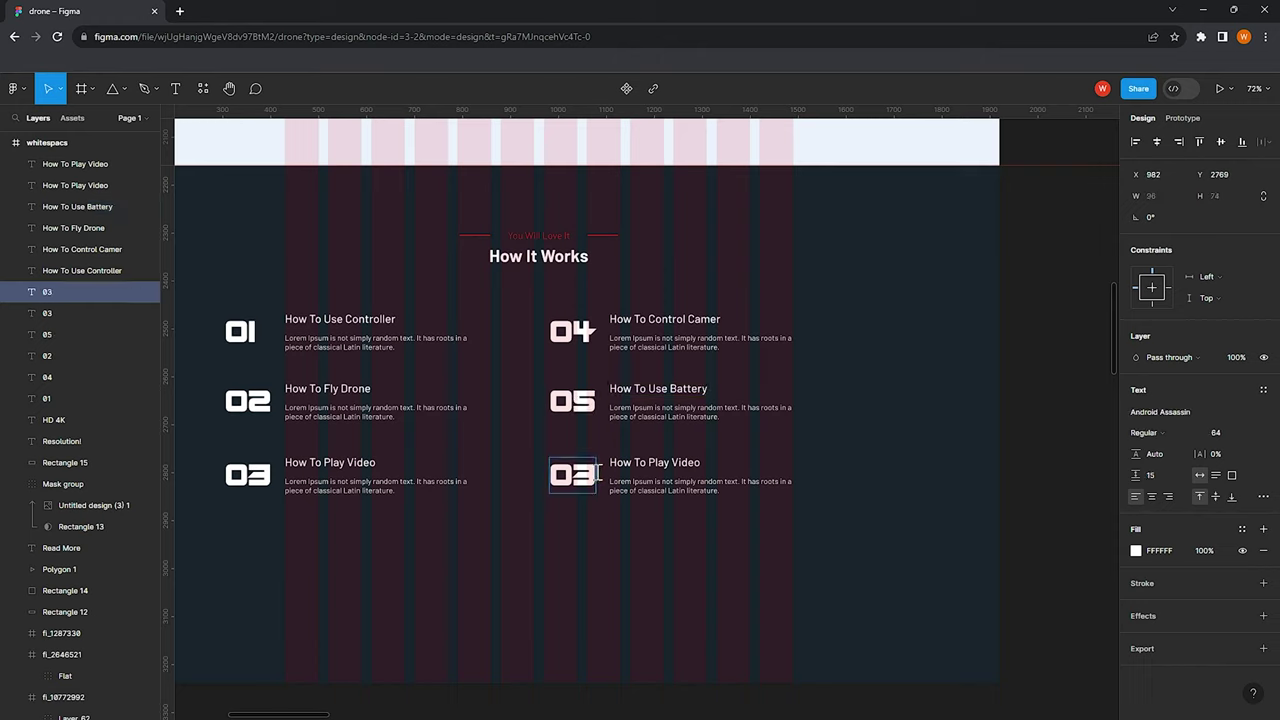
pyautogui.click(658, 463)
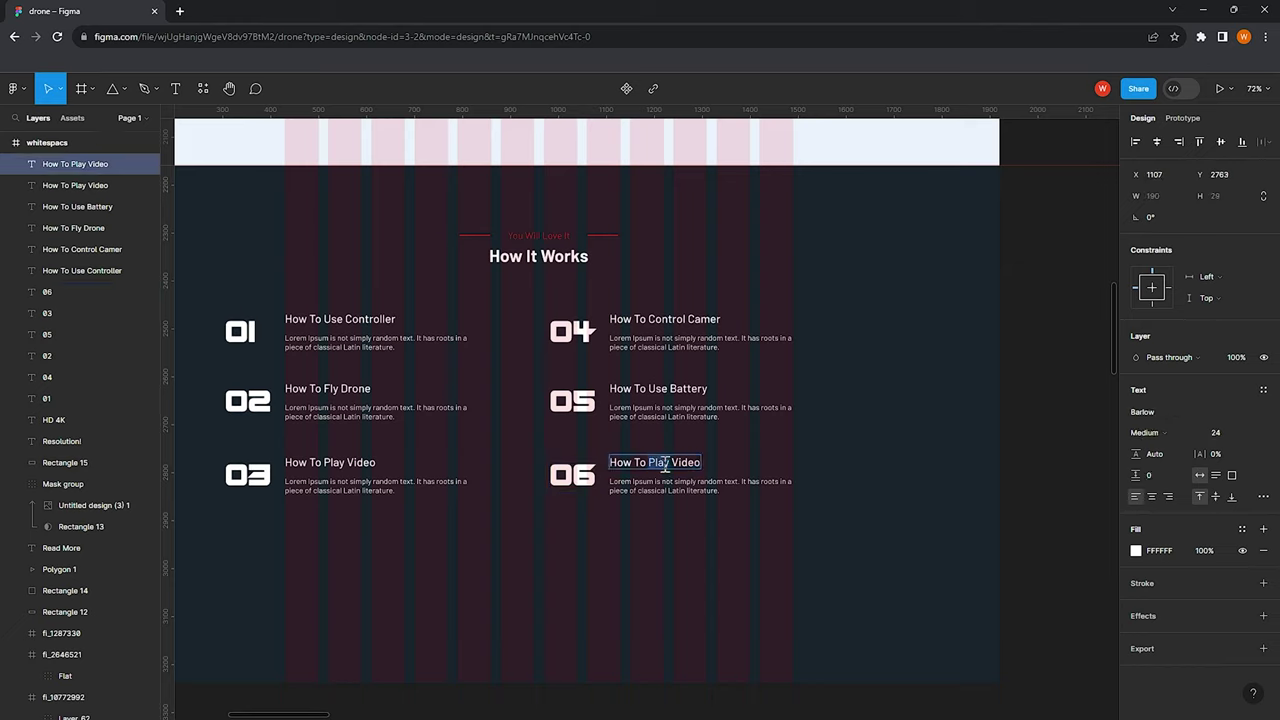
# Retitle step 06 'How To Capture Video'
pyautogui.write('Capture')
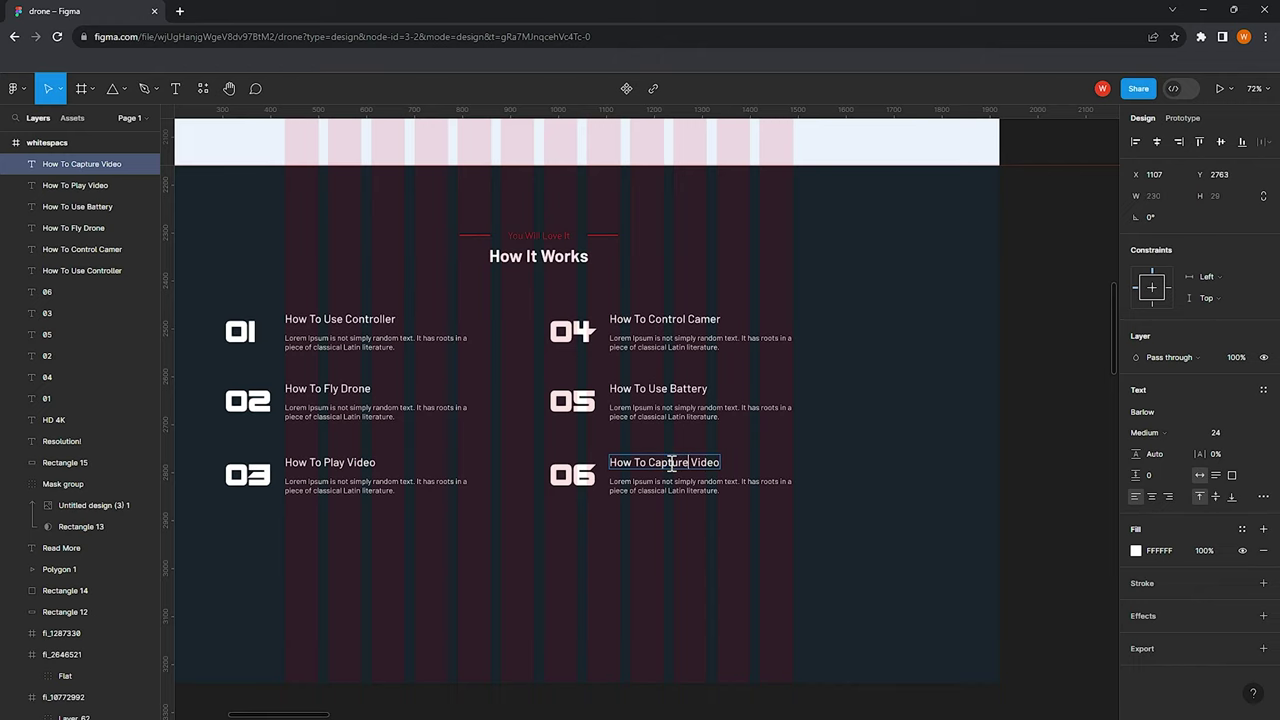
pyautogui.press('Escape')
pyautogui.press('Escape')
pyautogui.scroll(-3, 515, 468)
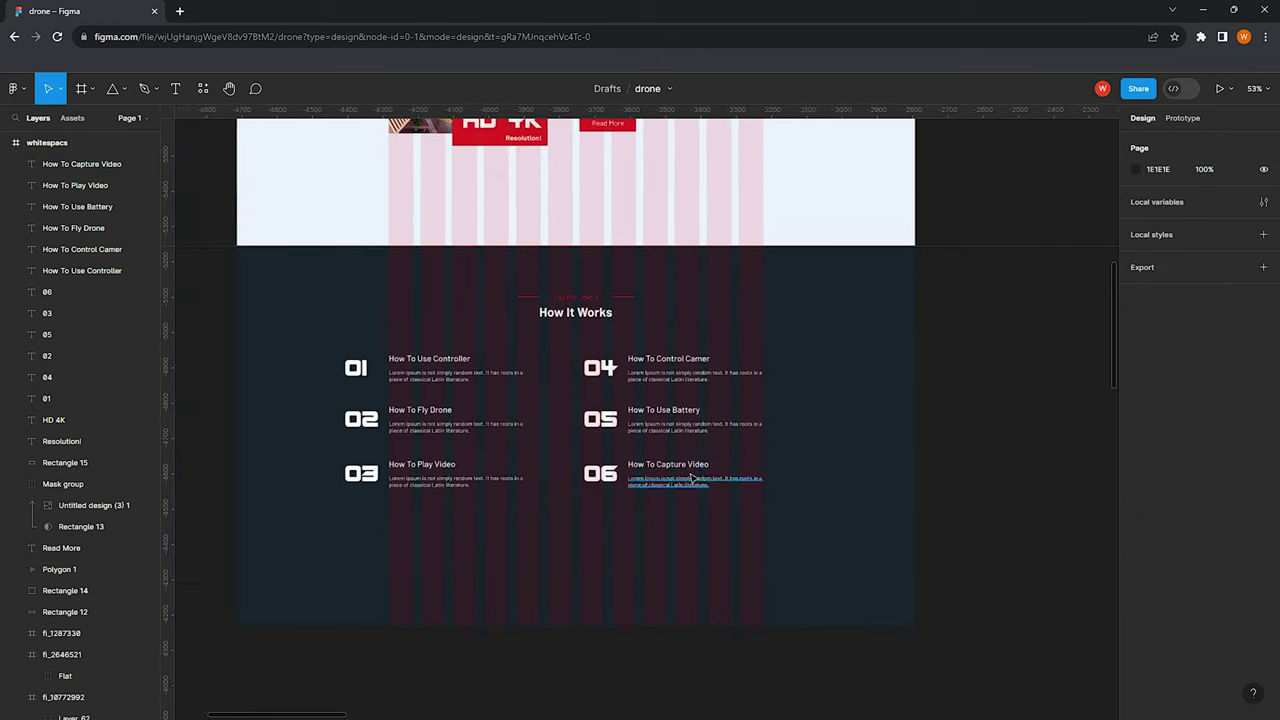
# Spread the columns apart, shifting steps 04–06 right and steps 01–03 left
pyautogui.moveTo(782, 530); pyautogui.dragTo(538, 335)
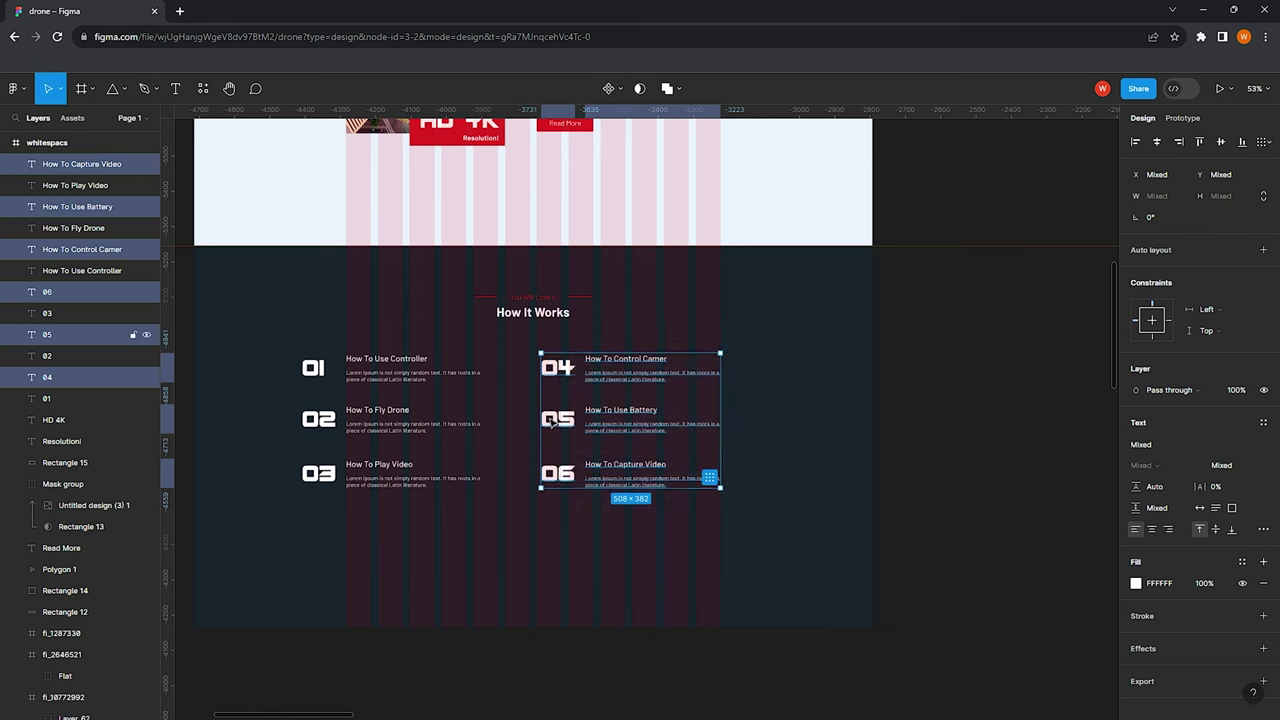
pyautogui.moveTo(554, 424); pyautogui.dragTo(606, 420)
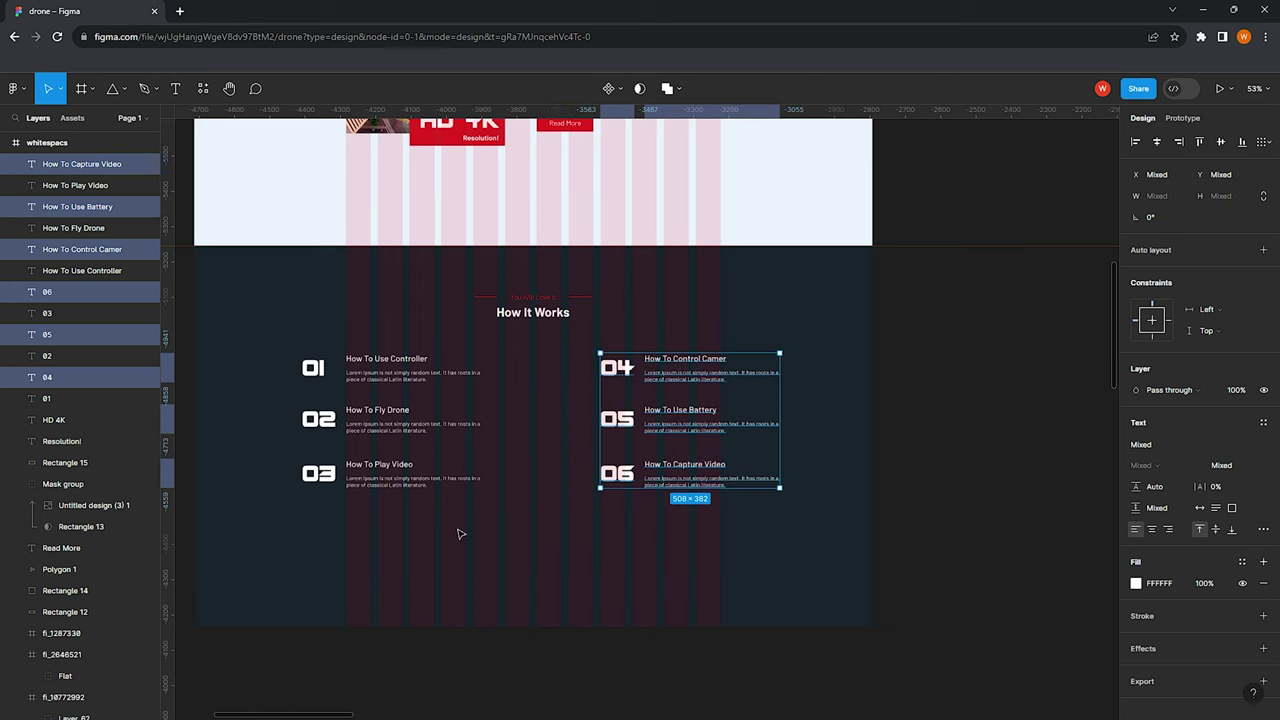
pyautogui.moveTo(457, 529); pyautogui.dragTo(290, 345)
pyautogui.moveTo(325, 428); pyautogui.dragTo(293, 425)
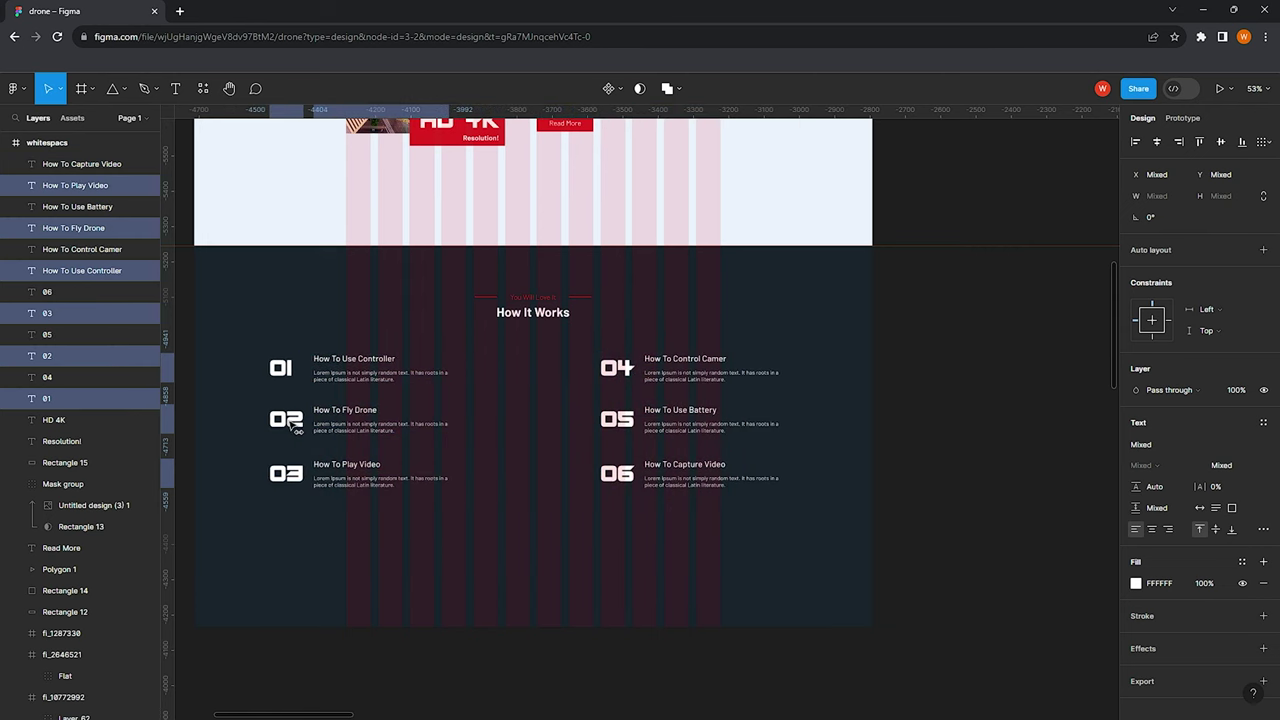
pyautogui.click(526, 478)
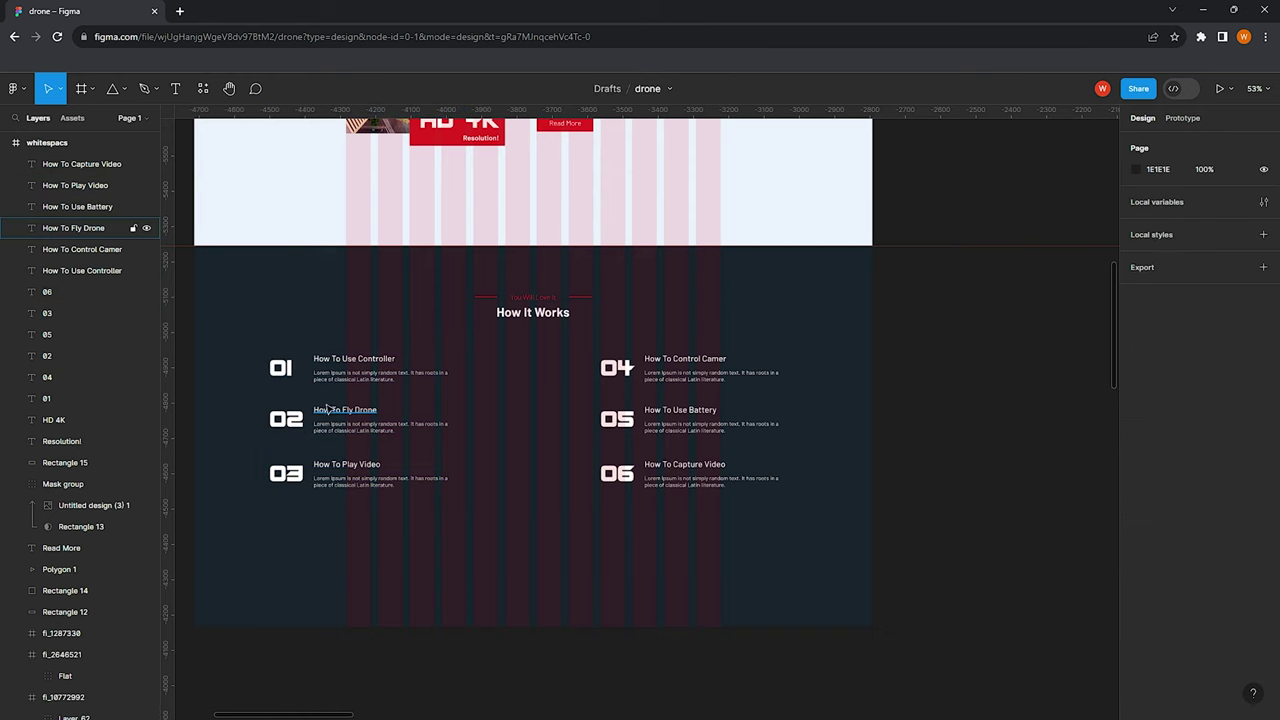
# Mirror the left column so numbers 01–03 sit just right of their text blocks
pyautogui.moveTo(305, 500); pyautogui.dragTo(262, 345)
pyautogui.moveTo(287, 420); pyautogui.dragTo(346, 421)
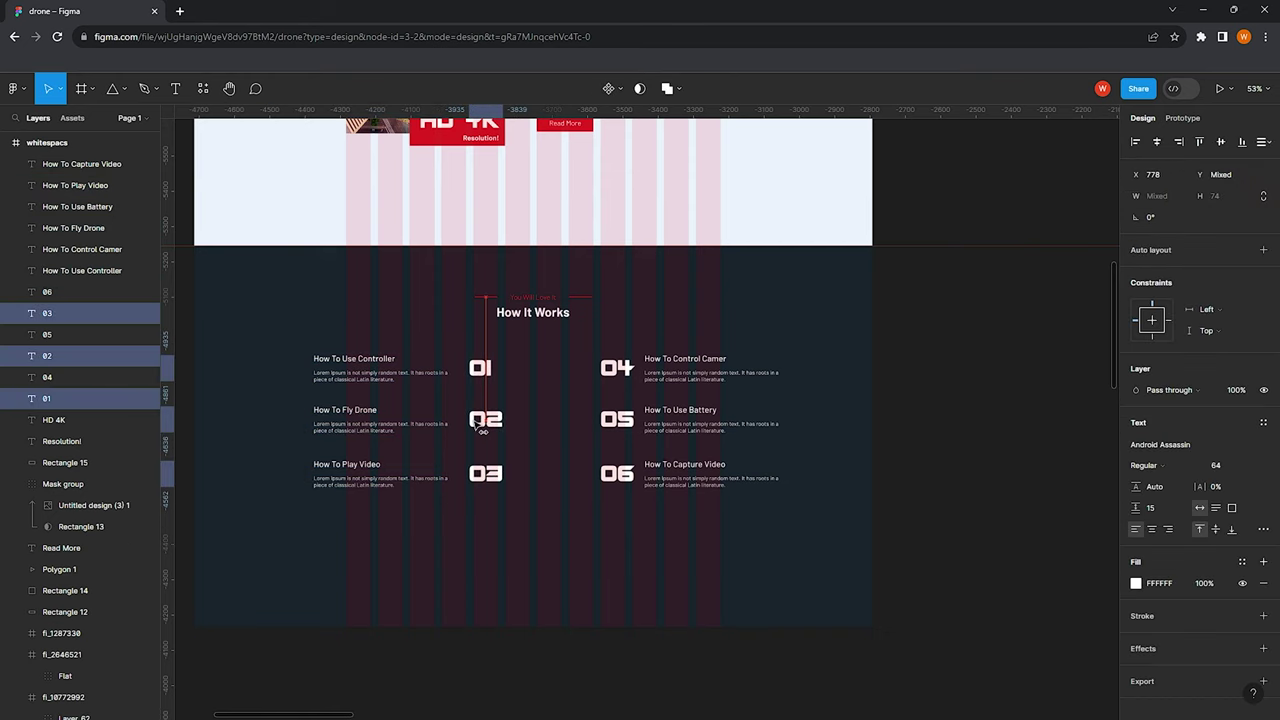
pyautogui.click(354, 358)
pyautogui.moveTo(263, 314); pyautogui.dragTo(366, 543)
pyautogui.moveTo(365, 420); pyautogui.dragTo(321, 420)
pyautogui.moveTo(536, 514)
pyautogui.mouseDown()
pyautogui.moveTo(480, 486)
pyautogui.moveTo(442, 332)
pyautogui.mouseUp()
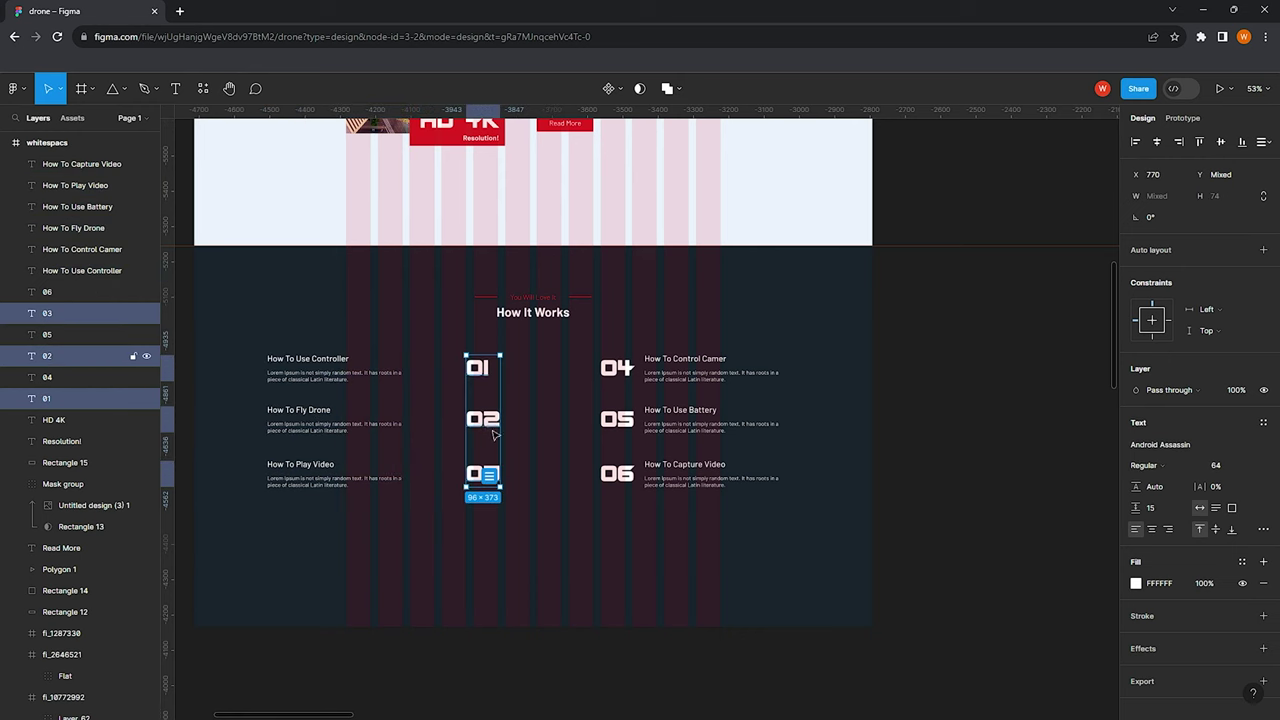
pyautogui.moveTo(487, 425); pyautogui.dragTo(437, 425)
# Push the right column further right and lower both columns slightly
pyautogui.moveTo(700, 530); pyautogui.dragTo(598, 345)
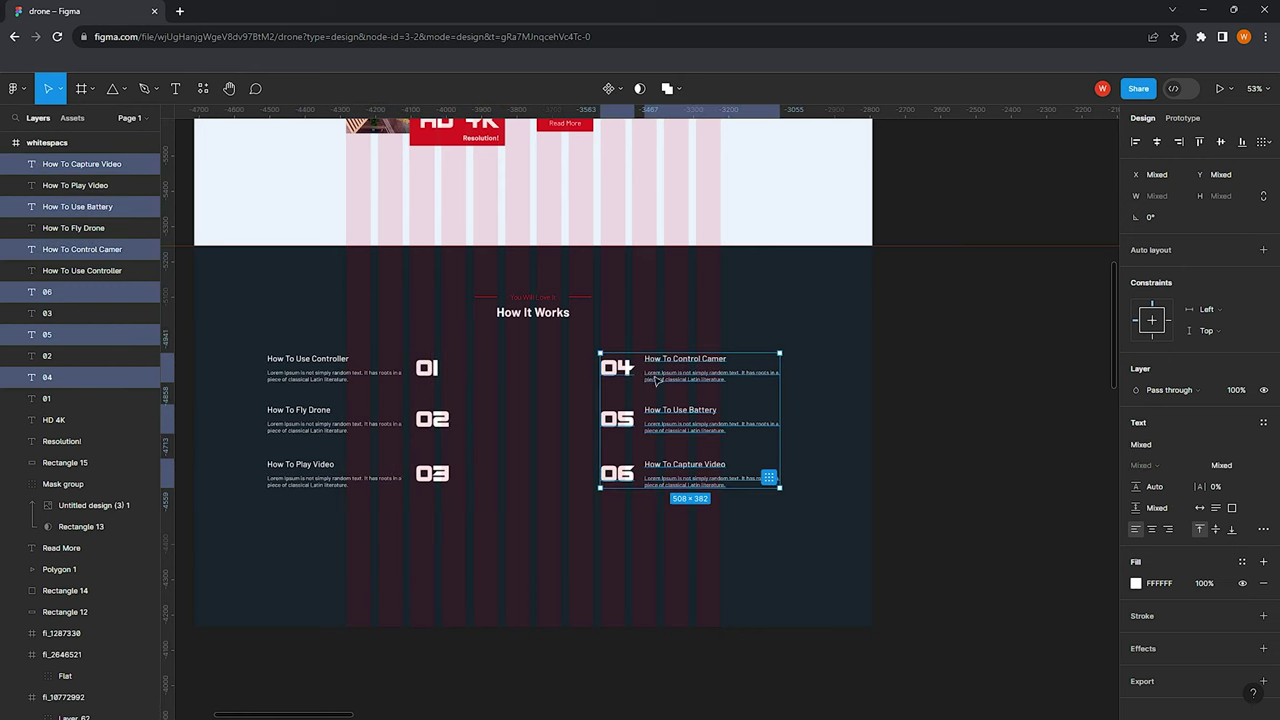
pyautogui.moveTo(617, 420); pyautogui.dragTo(649, 420)
pyautogui.moveTo(754, 560); pyautogui.dragTo(292, 340)
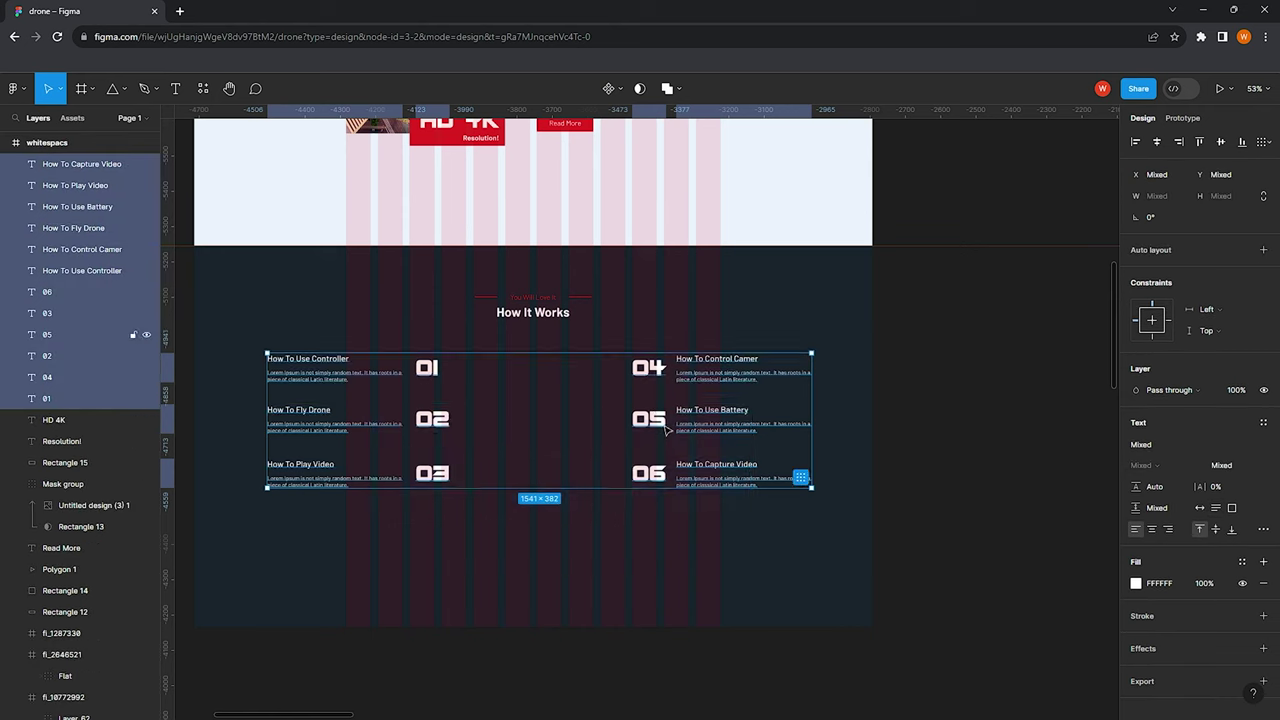
pyautogui.moveTo(540, 430); pyautogui.dragTo(540, 455)
pyautogui.click(498, 542)
pyautogui.scroll(-2, 498, 542)
pyautogui.scroll(3, 470, 450)
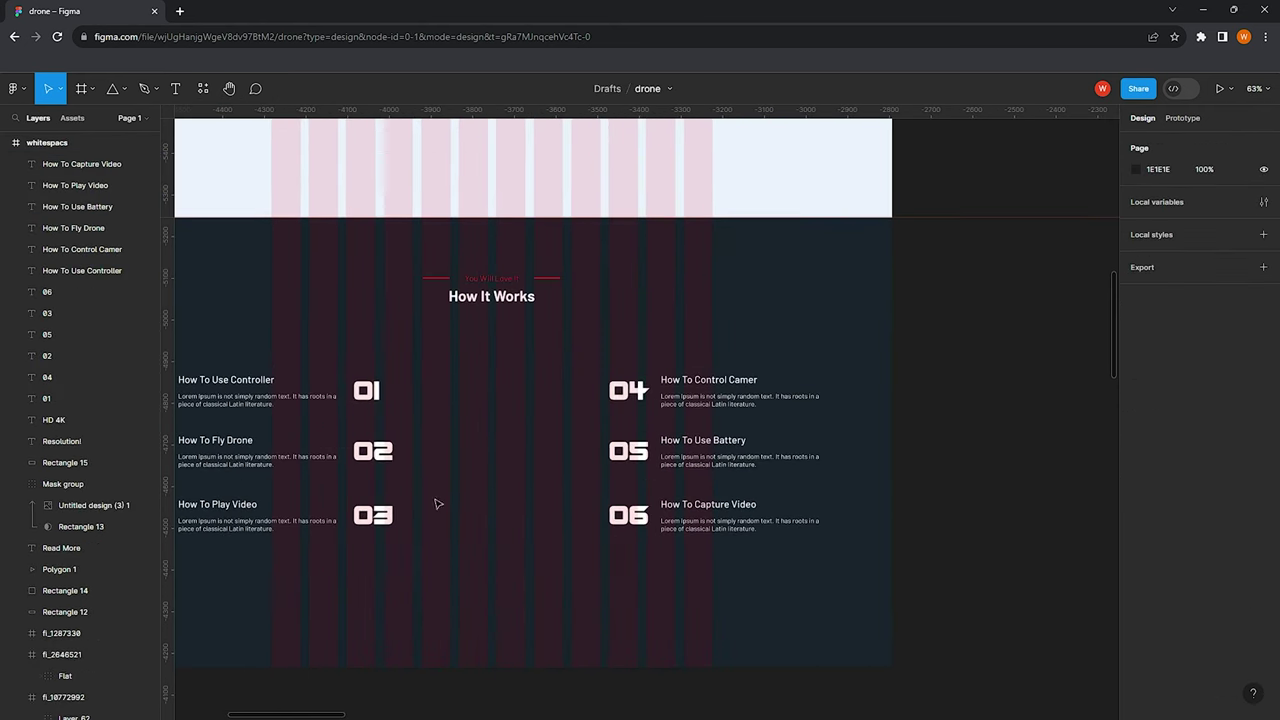
pyautogui.moveTo(434, 566); pyautogui.dragTo(348, 333)
# Draw a 462×606 rectangle with a black border and no fill between the step columns
pyautogui.click(1177, 143)
pyautogui.click(489, 429)
pyautogui.hscroll(3, 466, 424)
pyautogui.hscroll(2, 443, 420)
pyautogui.click(119, 88)
pyautogui.click(88, 121)
pyautogui.scroll(-2, 334, 309)
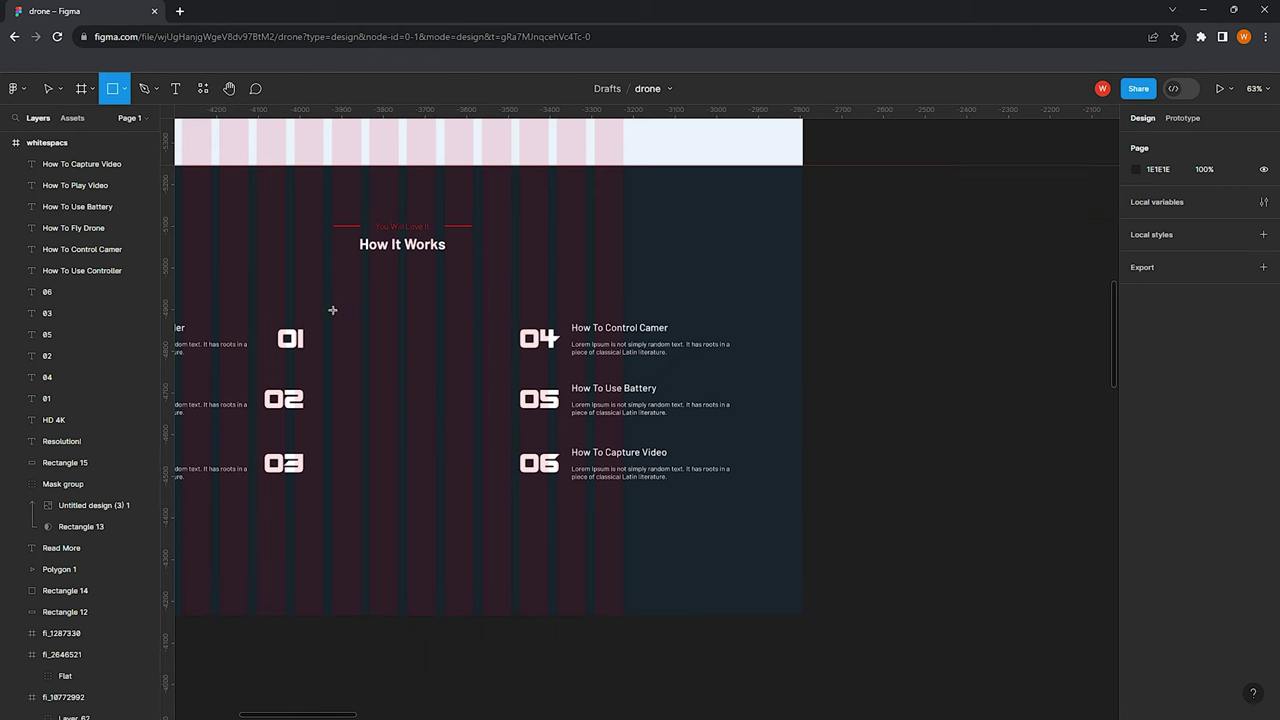
pyautogui.hscroll(2, 277, 280)
pyautogui.moveTo(272, 278); pyautogui.dragTo(454, 518)
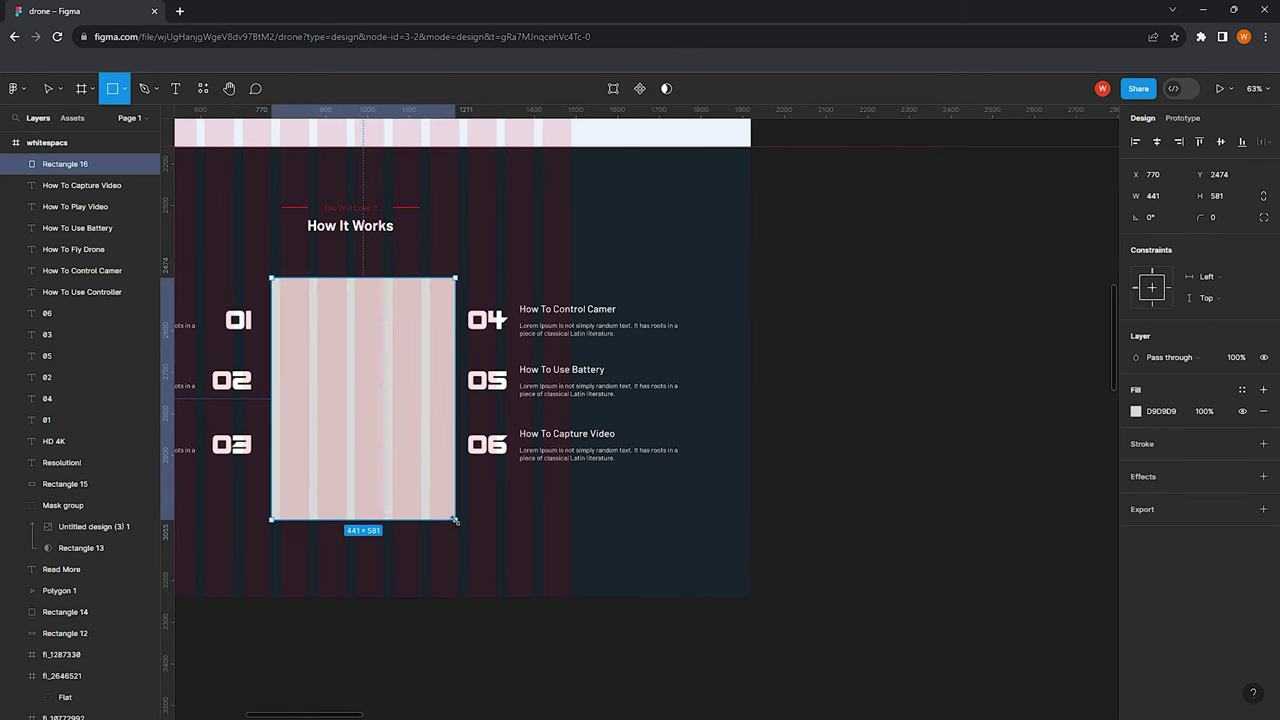
pyautogui.moveTo(268, 384); pyautogui.dragTo(259, 389)
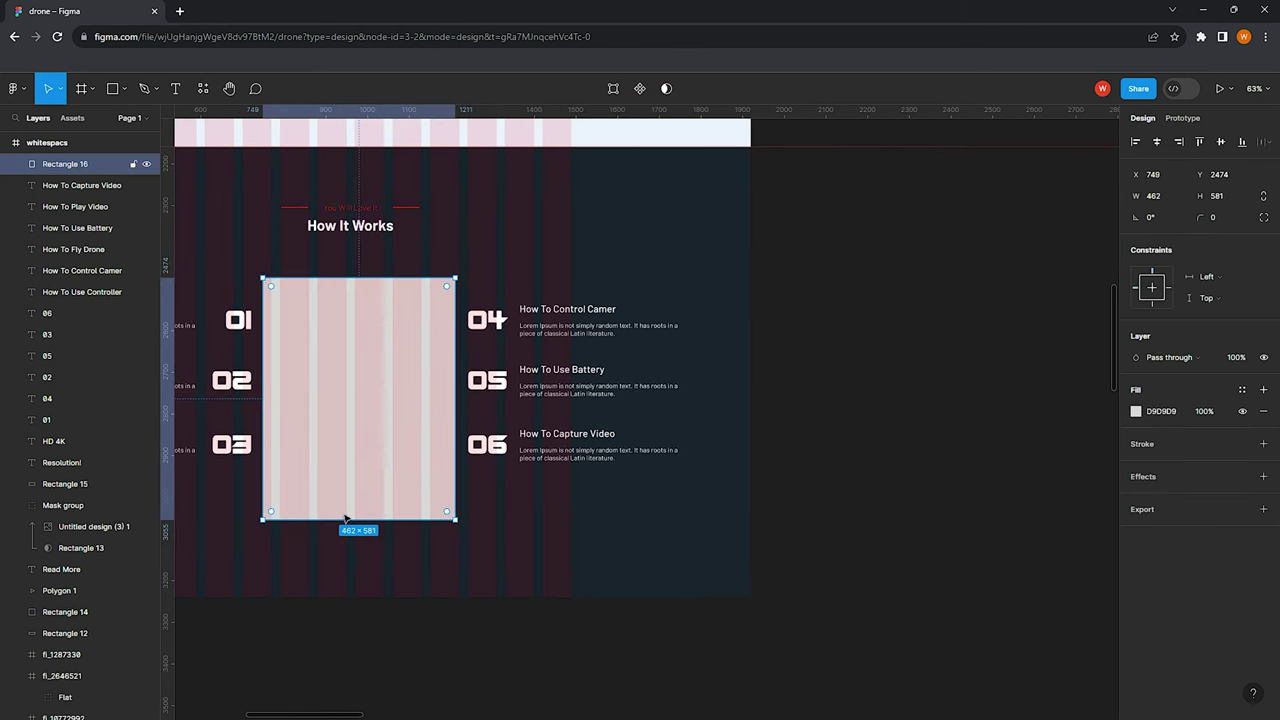
pyautogui.moveTo(346, 274); pyautogui.dragTo(345, 266)
pyautogui.click(1263, 443)
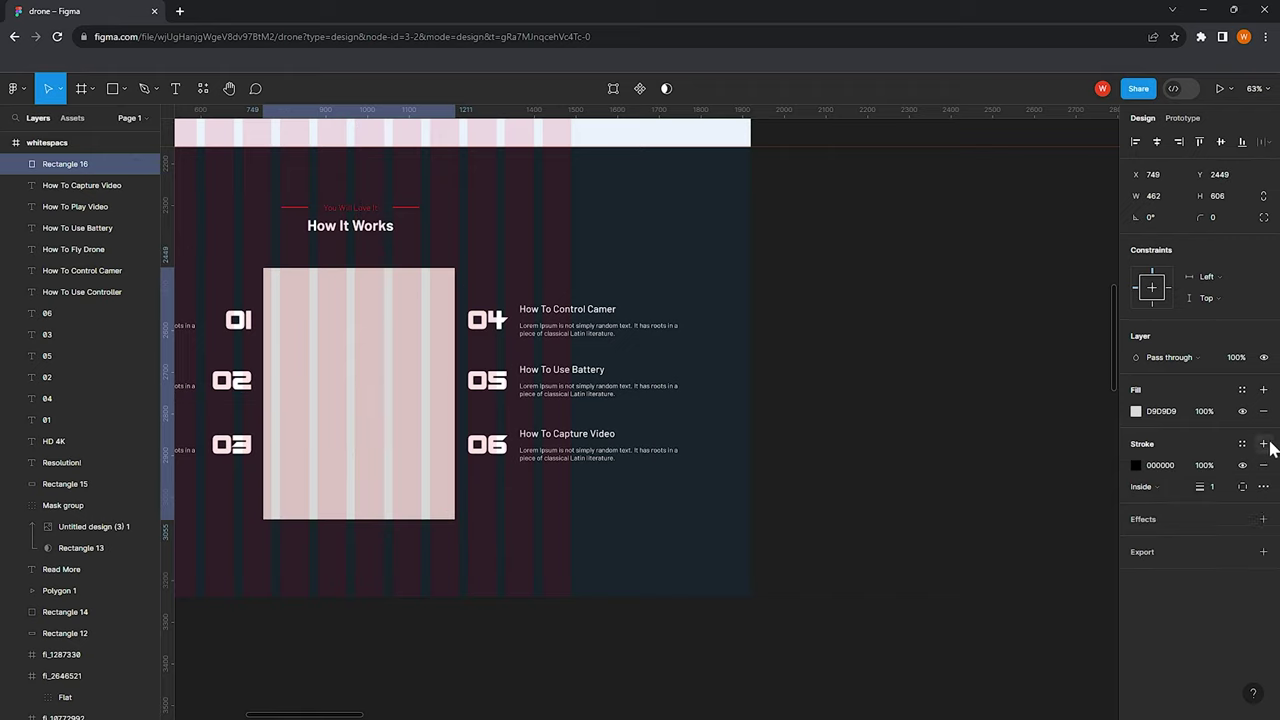
pyautogui.click(1263, 411)
pyautogui.moveTo(1200, 465); pyautogui.dragTo(1242, 465)
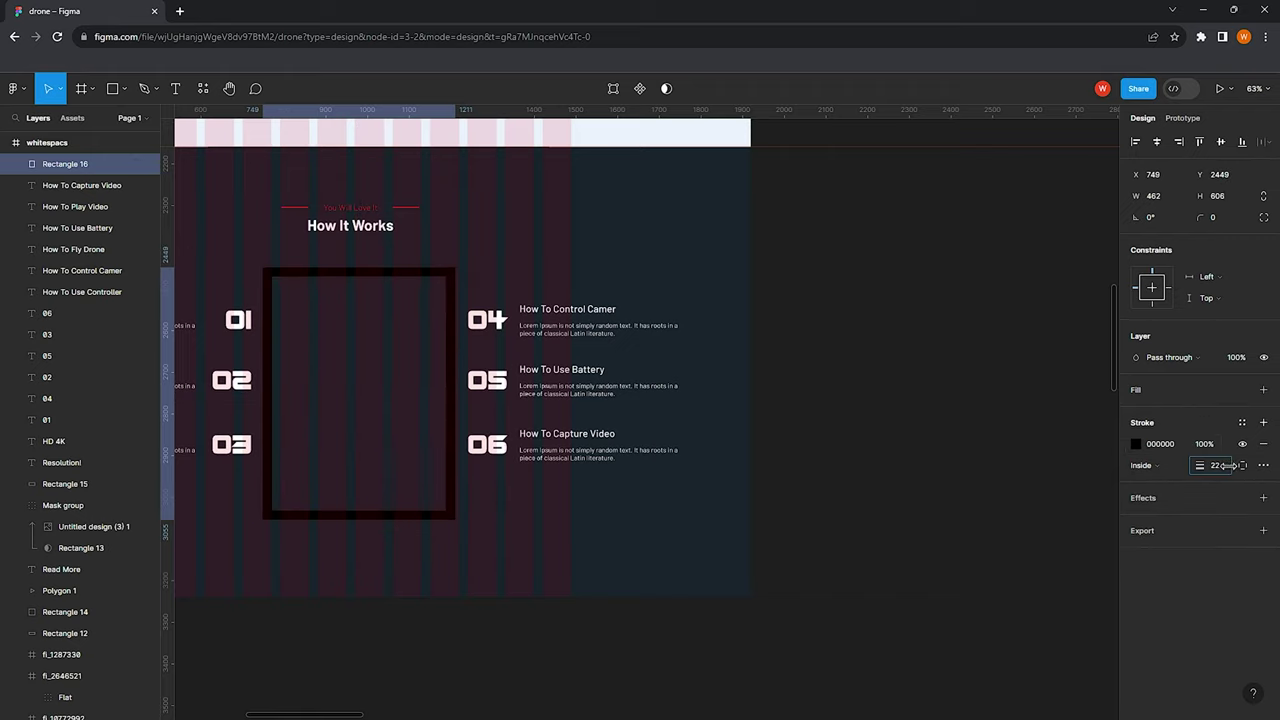
pyautogui.scroll(3, 465, 390)
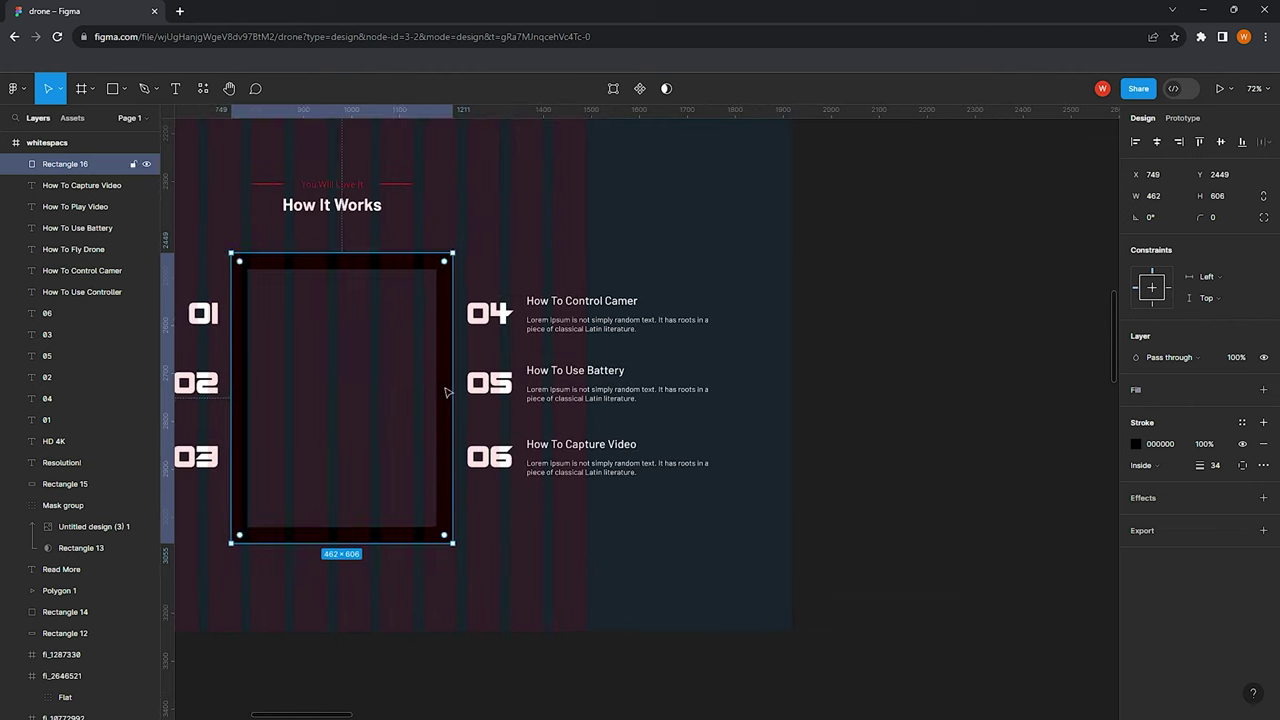
# Delete the middle of both side edges to turn the rectangle into an open-sided bracket
pyautogui.doubleClick(453, 399)
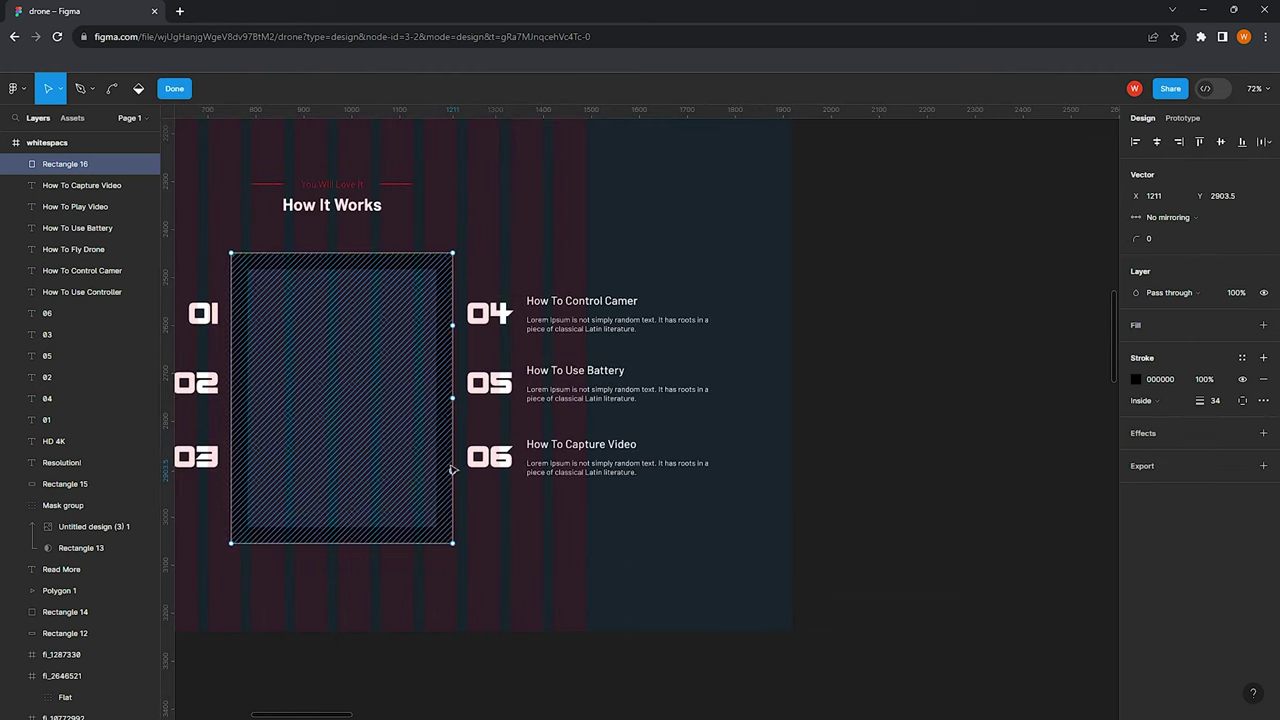
pyautogui.click(231, 398)
pyautogui.click(231, 470)
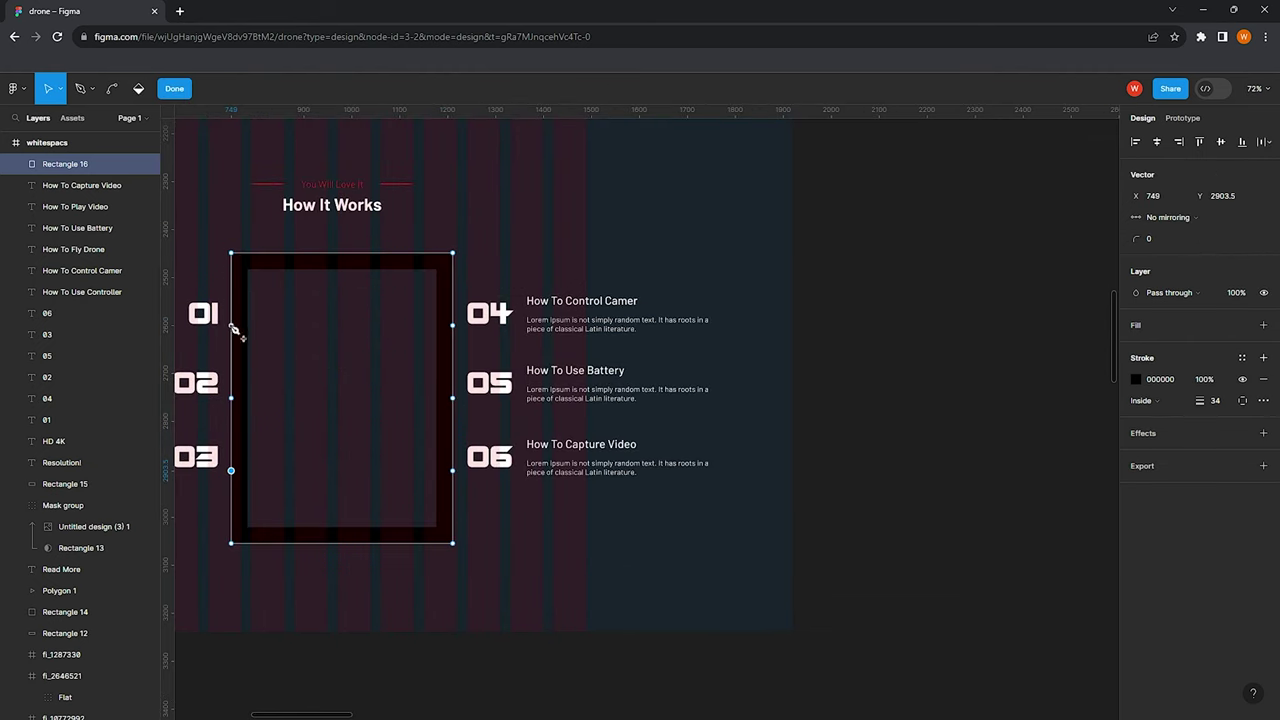
pyautogui.click(231, 400)
pyautogui.press('Delete')
pyautogui.click(453, 405)
pyautogui.press('Delete')
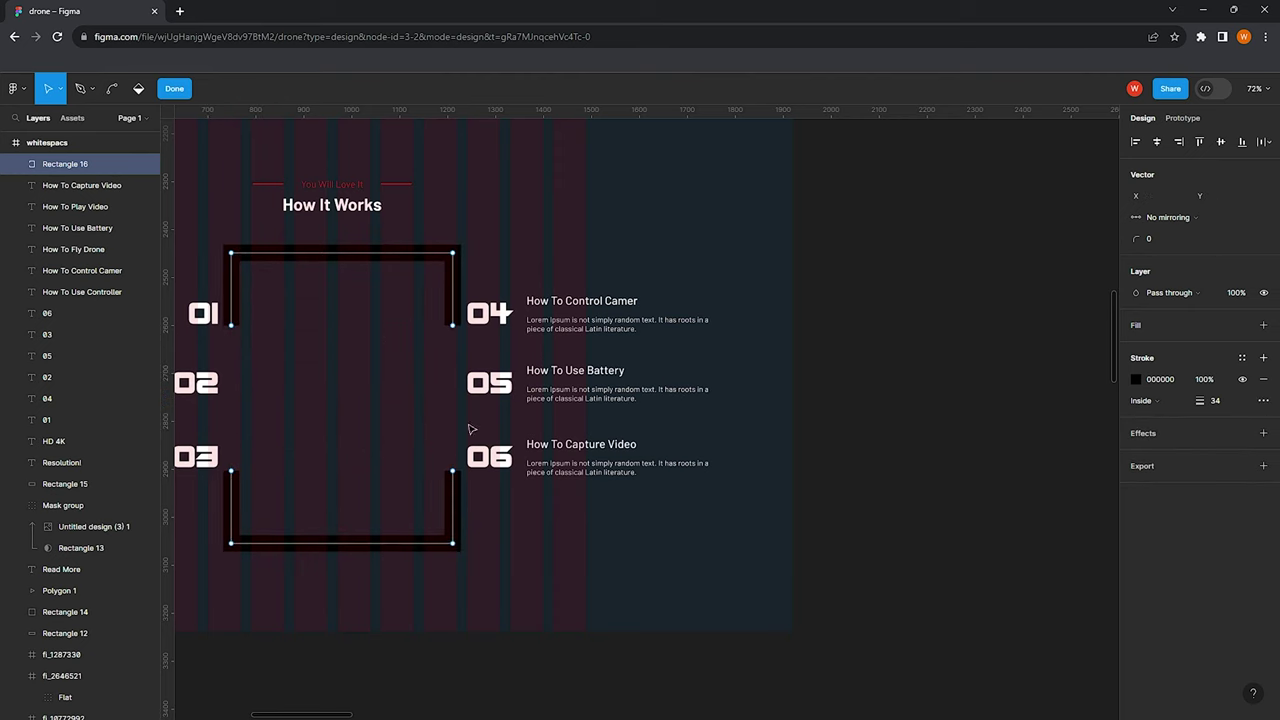
pyautogui.press('Escape')
# Thicken the bracket outline to about 27 and colour it red
pyautogui.scroll(-2, 346, 316)
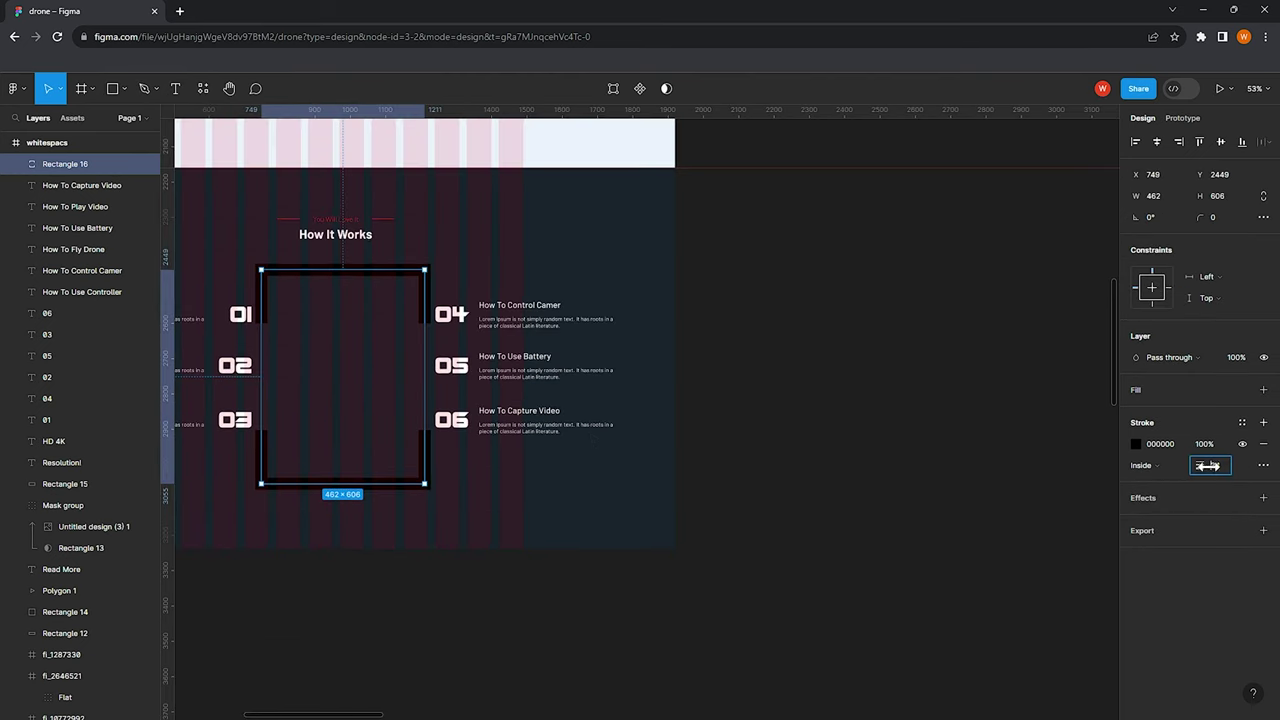
pyautogui.moveTo(1208, 465); pyautogui.dragTo(1197, 470)
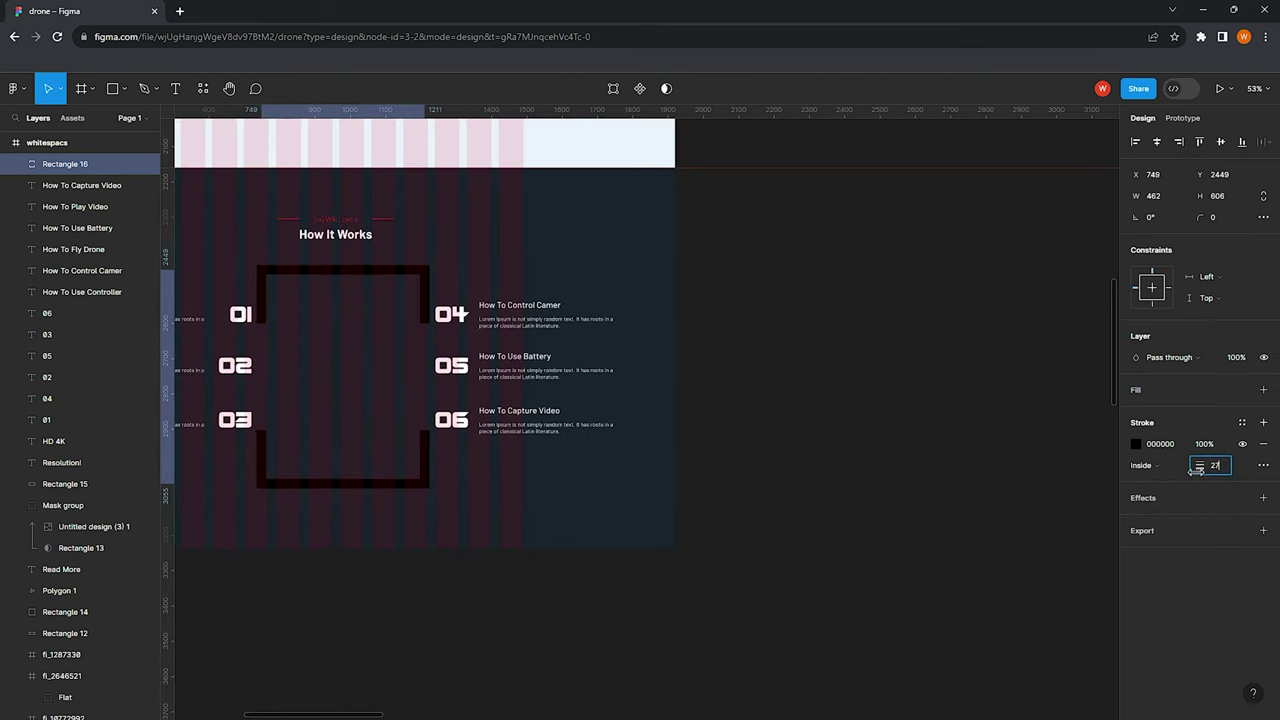
pyautogui.click(1135, 443)
pyautogui.click(1009, 647)
pyautogui.click(414, 517)
# Nudge the 01–03 step column slightly left and the 04–06 column slightly right
pyautogui.scroll(-1, 428, 400)
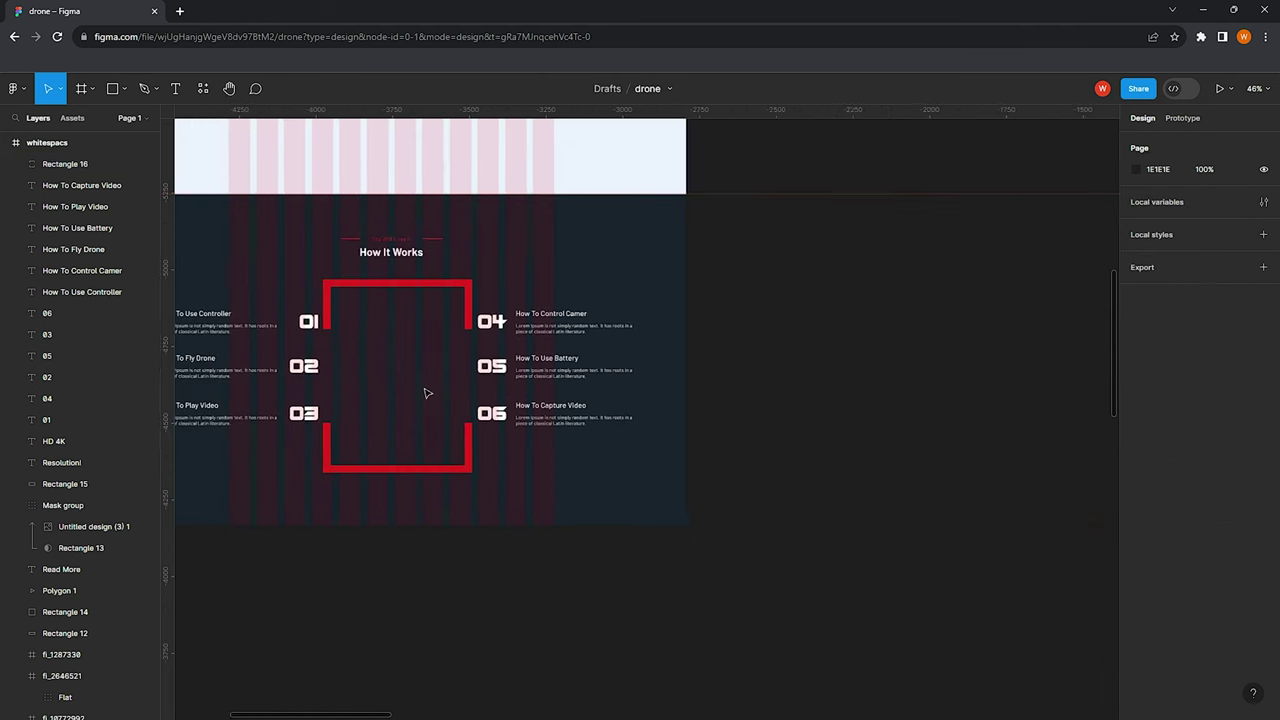
pyautogui.hscroll(-2, 428, 400)
pyautogui.moveTo(257, 259); pyautogui.dragTo(440, 478)
pyautogui.moveTo(440, 366); pyautogui.dragTo(427, 366)
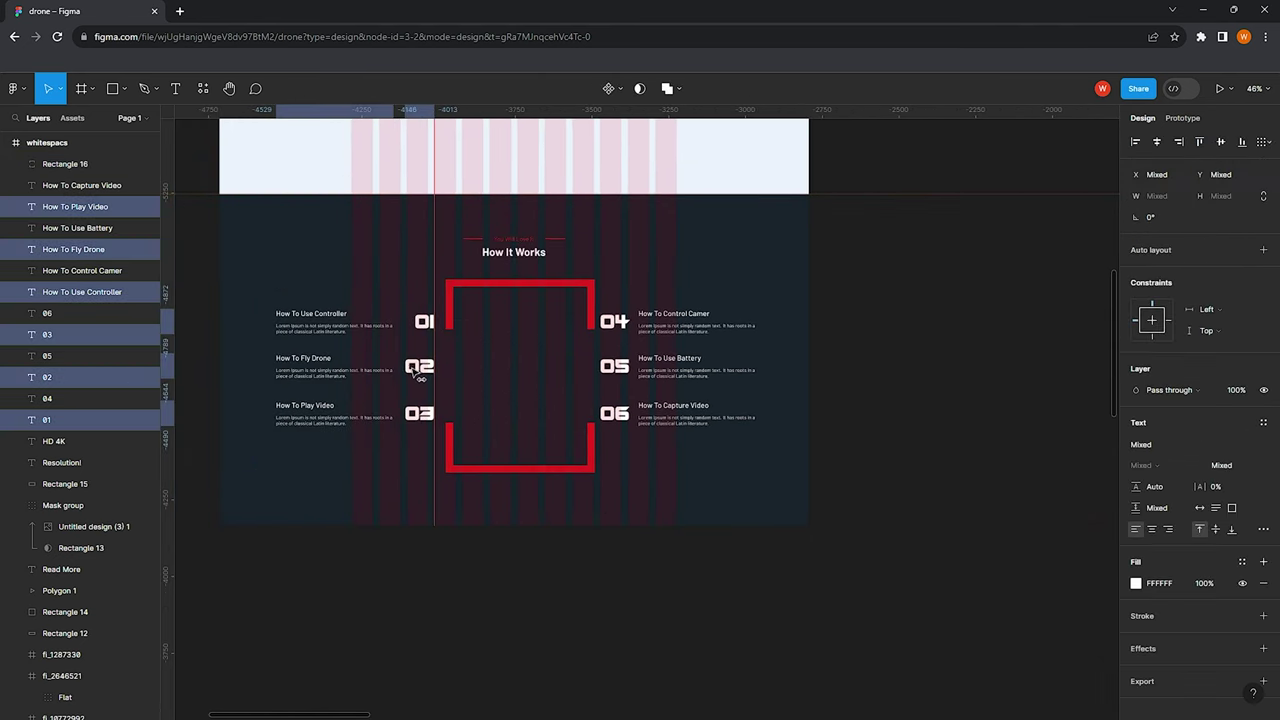
pyautogui.moveTo(752, 478); pyautogui.dragTo(614, 275)
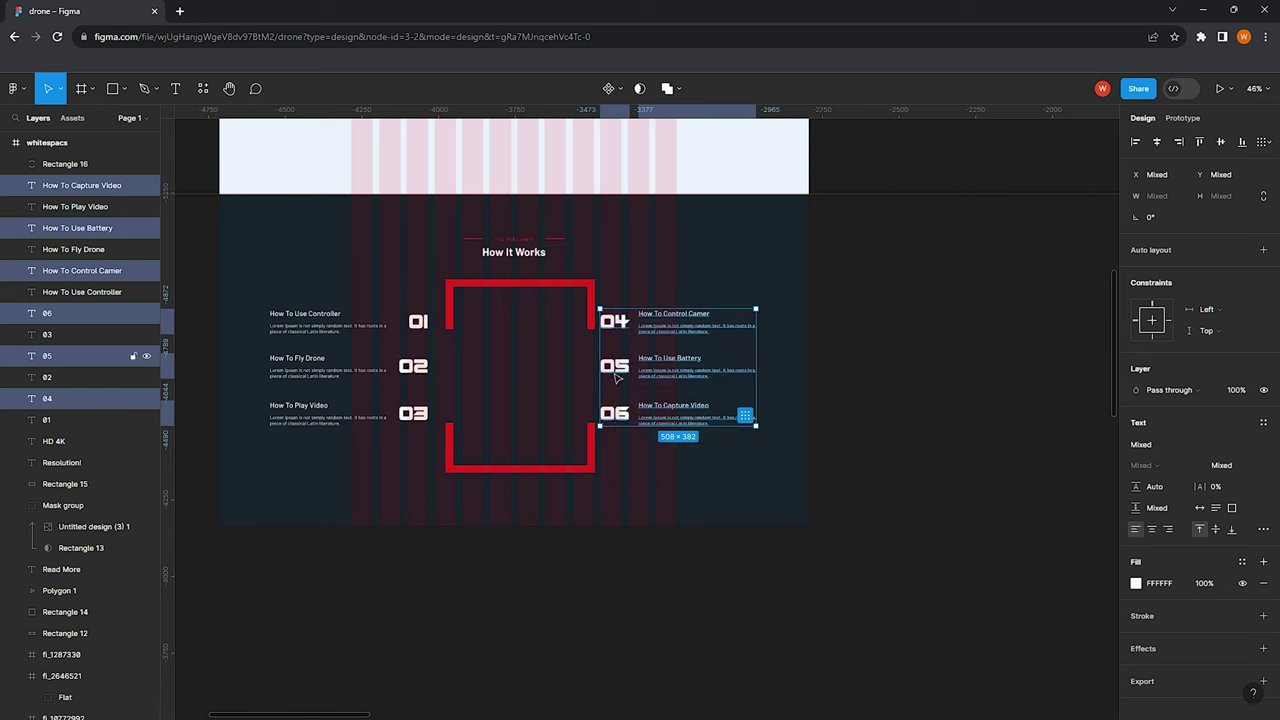
pyautogui.moveTo(614, 320); pyautogui.dragTo(627, 320)
pyautogui.click(551, 329)
pyautogui.scroll(-3, 537, 307)
# Duplicate the dark drone photo and move a shrunken copy into How It Works
pyautogui.scroll(-3, 537, 307)
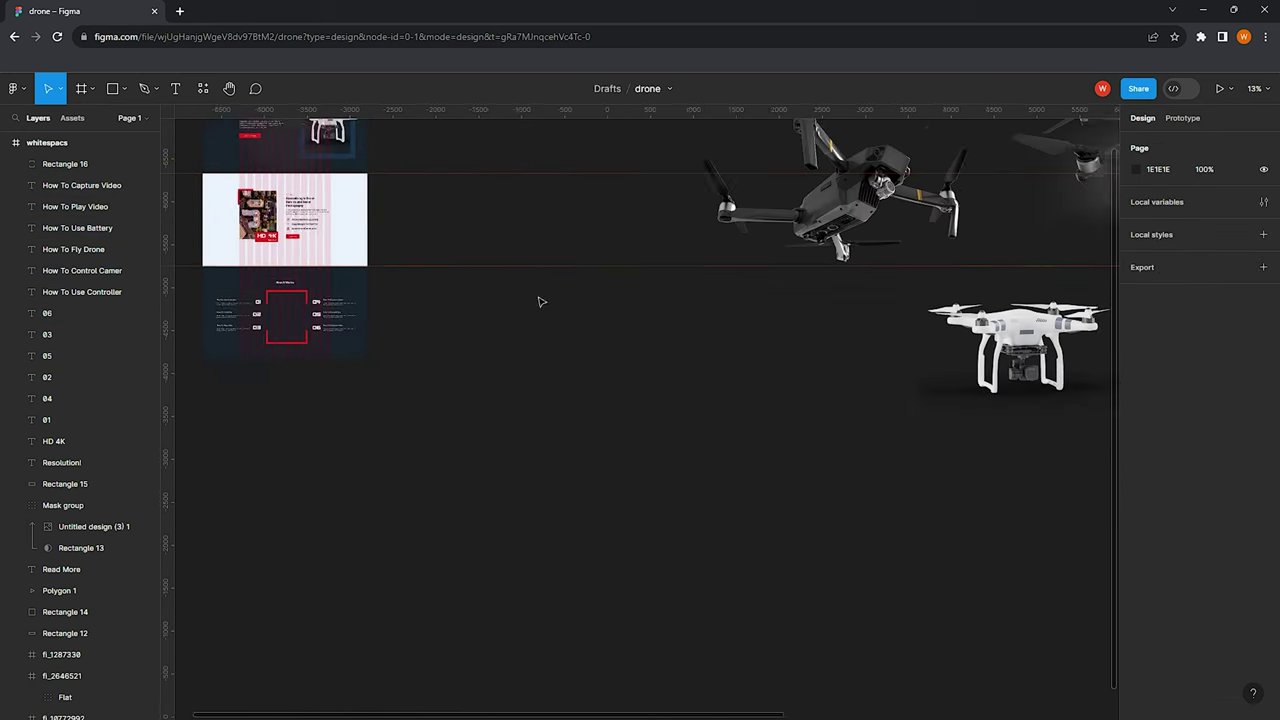
pyautogui.hscroll(3, 700, 290)
pyautogui.click(790, 290)
pyautogui.click(935, 280)
pyautogui.hscroll(-5, 935, 280)
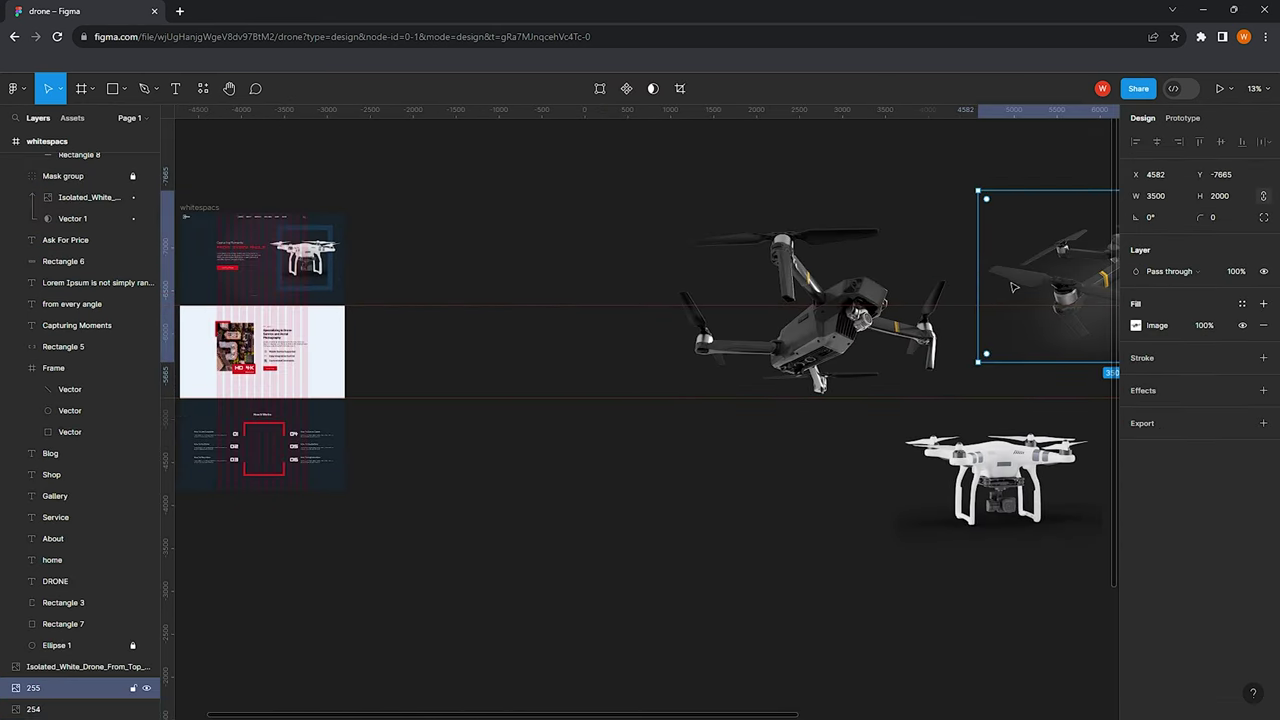
pyautogui.moveTo(1085, 381)
pyautogui.keyDown('alt'); pyautogui.mouseDown()
pyautogui.moveTo(740, 473)
pyautogui.moveTo(586, 357)
pyautogui.mouseUp(); pyautogui.keyUp('alt')
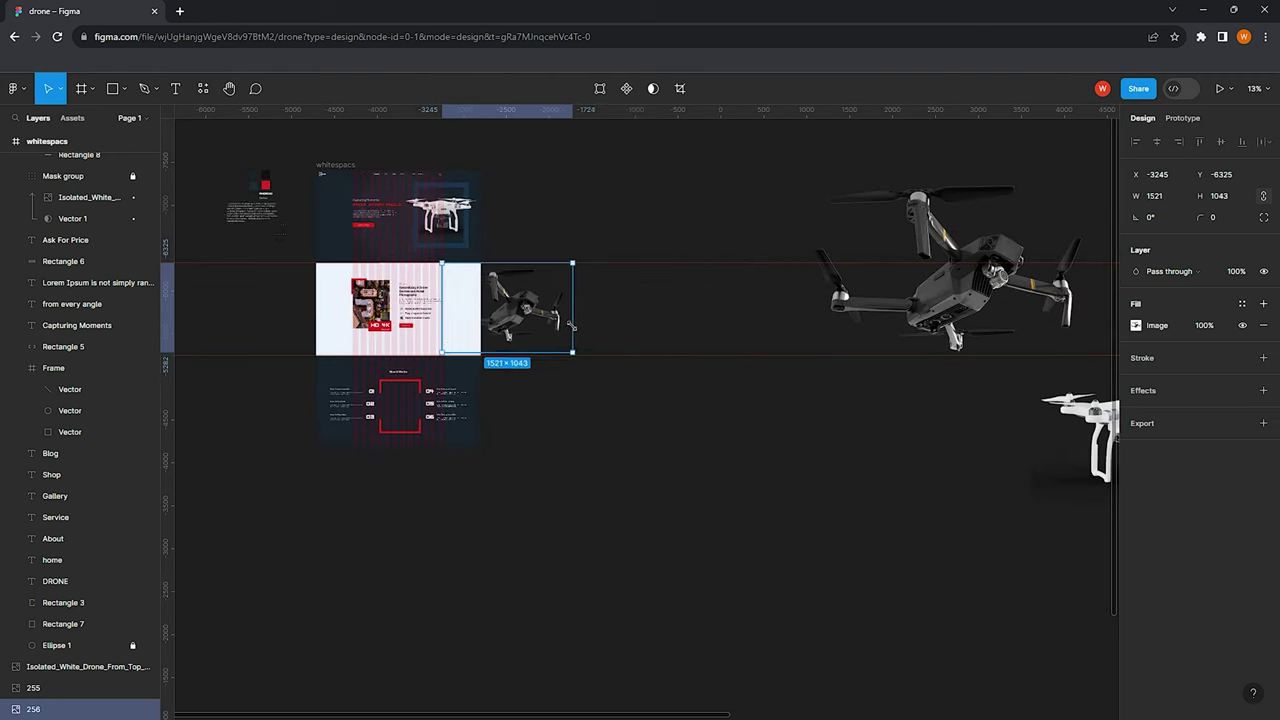
pyautogui.scroll(2, 586, 357)
pyautogui.moveTo(514, 303); pyautogui.dragTo(292, 458)
# Shrink the drone copy to about 588×403 and centre it inside the red bracket
pyautogui.scroll(3, 348, 460)
pyautogui.scroll(-1, 348, 460)
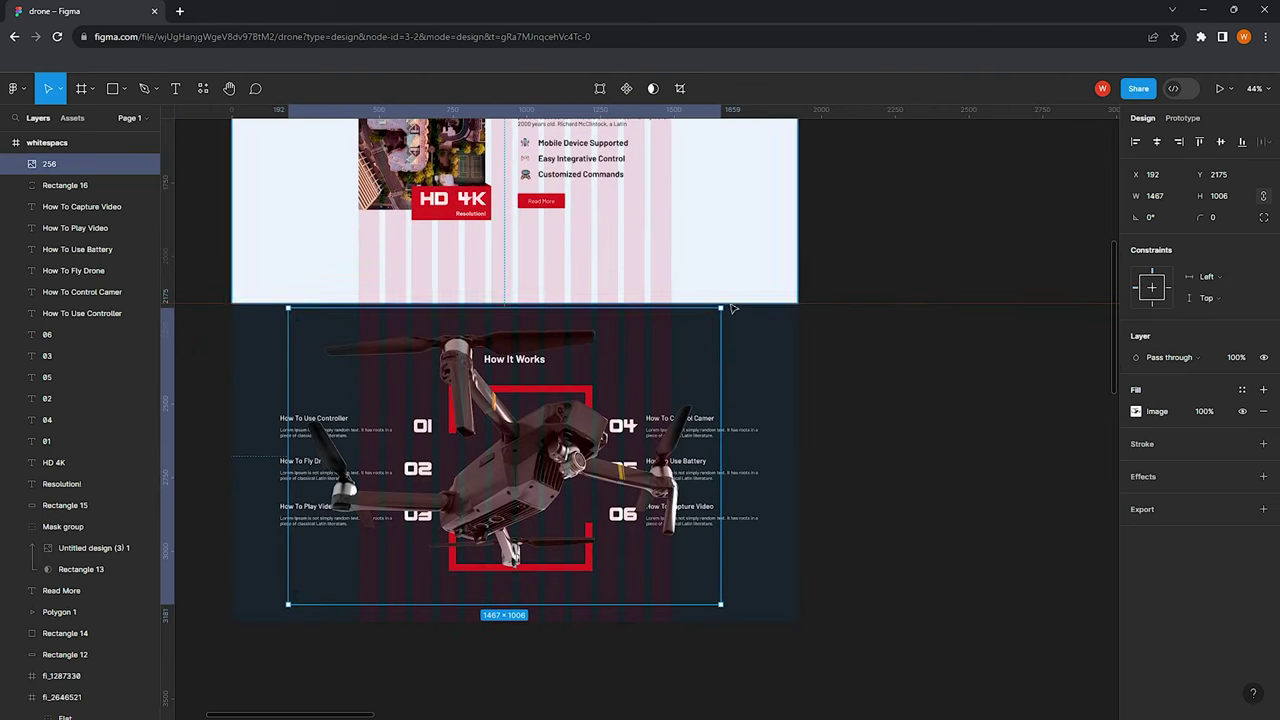
pyautogui.moveTo(700, 319); pyautogui.dragTo(529, 433)
pyautogui.moveTo(318, 529); pyautogui.dragTo(408, 466)
pyautogui.moveTo(529, 478); pyautogui.dragTo(540, 477)
pyautogui.scroll(2, 650, 497)
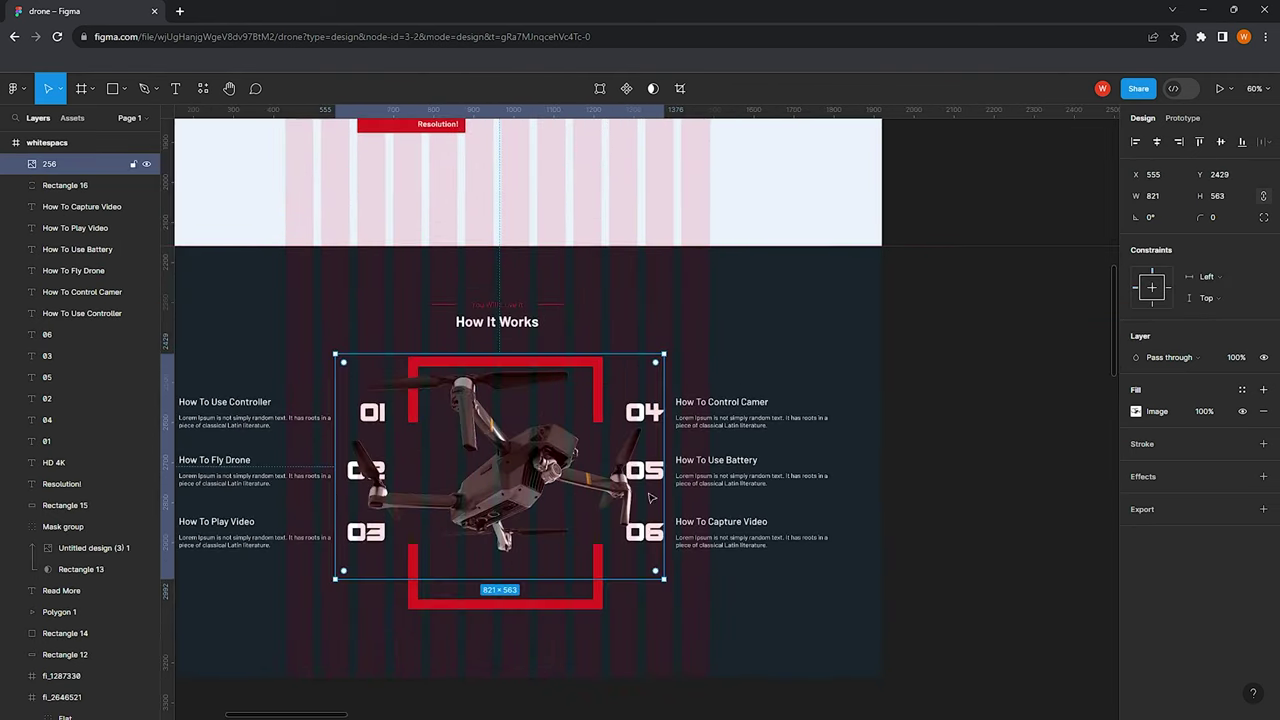
pyautogui.moveTo(663, 580); pyautogui.dragTo(570, 515)
pyautogui.moveTo(483, 456); pyautogui.dragTo(535, 493)
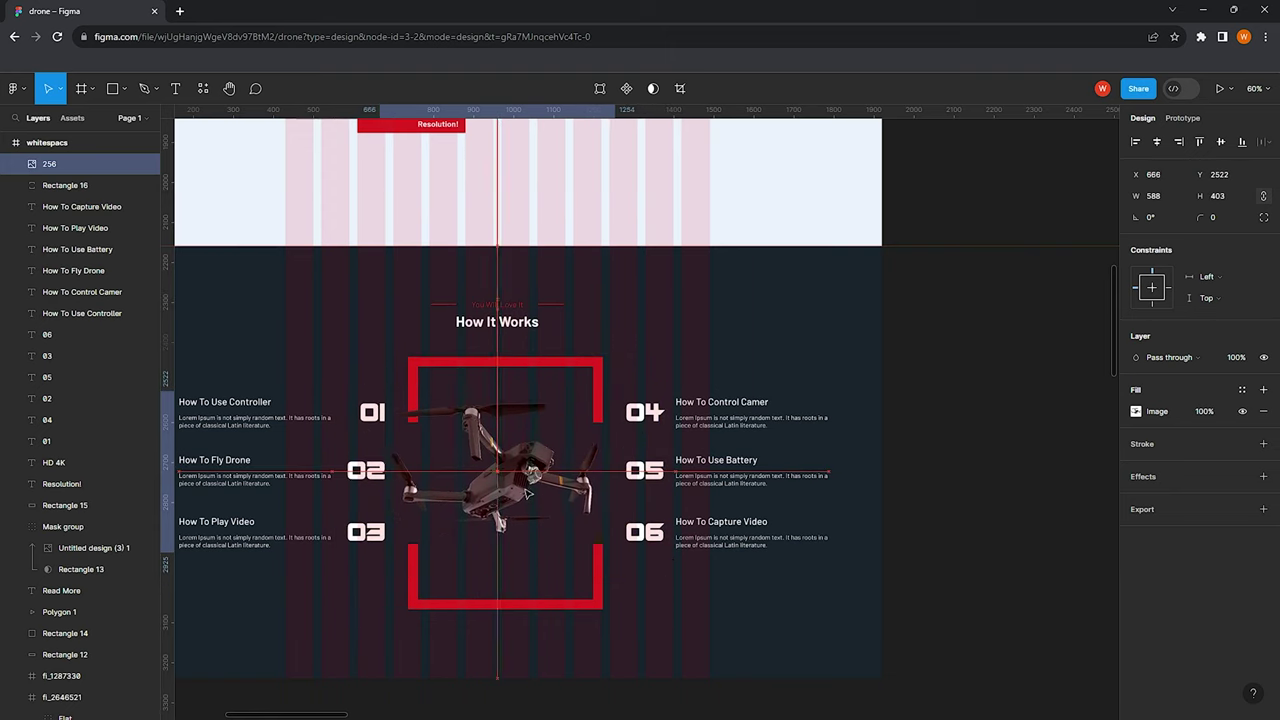
# Enlarge the drone image slightly and fine-tune its position within the red bracket
pyautogui.scroll(-2, 535, 493)
pyautogui.hscroll(1, 837, 331)
pyautogui.click(837, 331)
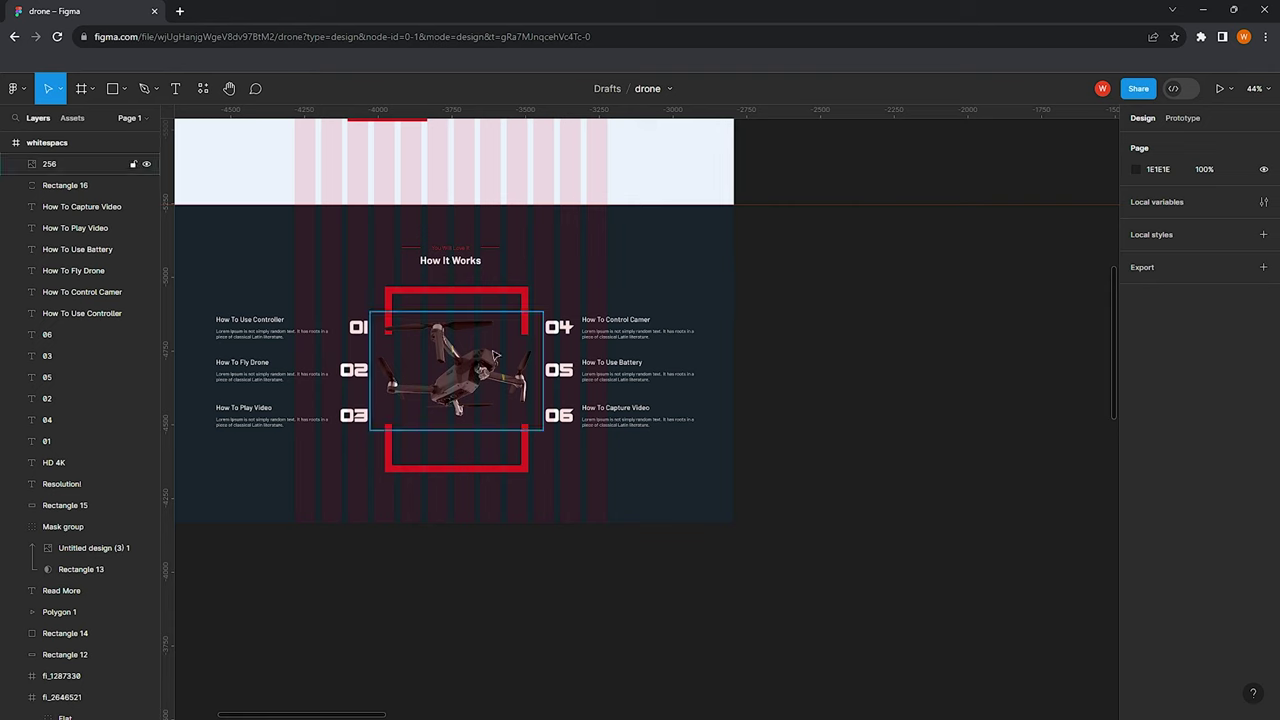
pyautogui.scroll(3, 493, 355)
pyautogui.click(457, 371)
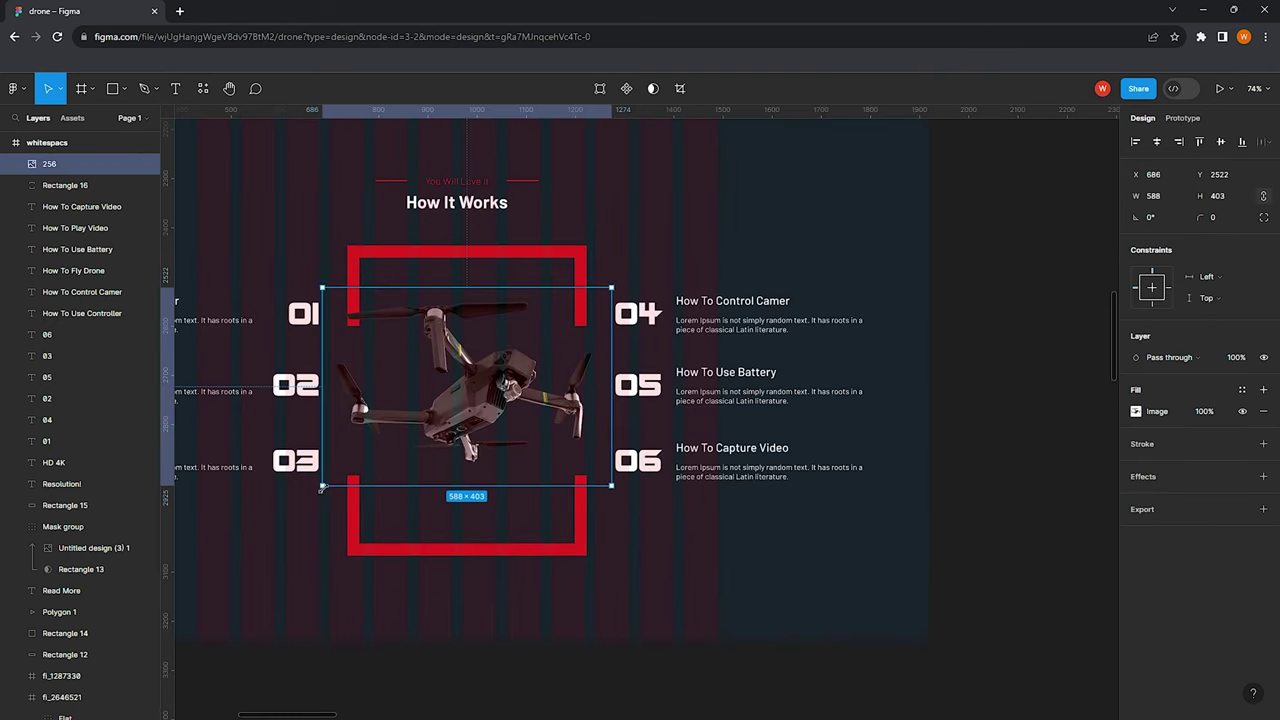
pyautogui.moveTo(322, 488); pyautogui.dragTo(309, 497)
pyautogui.moveTo(446, 408); pyautogui.dragTo(455, 413)
pyautogui.scroll(-3, 455, 413)
pyautogui.click(886, 217)
# Right-align the three left-hand step titles
pyautogui.scroll(3, 282, 310)
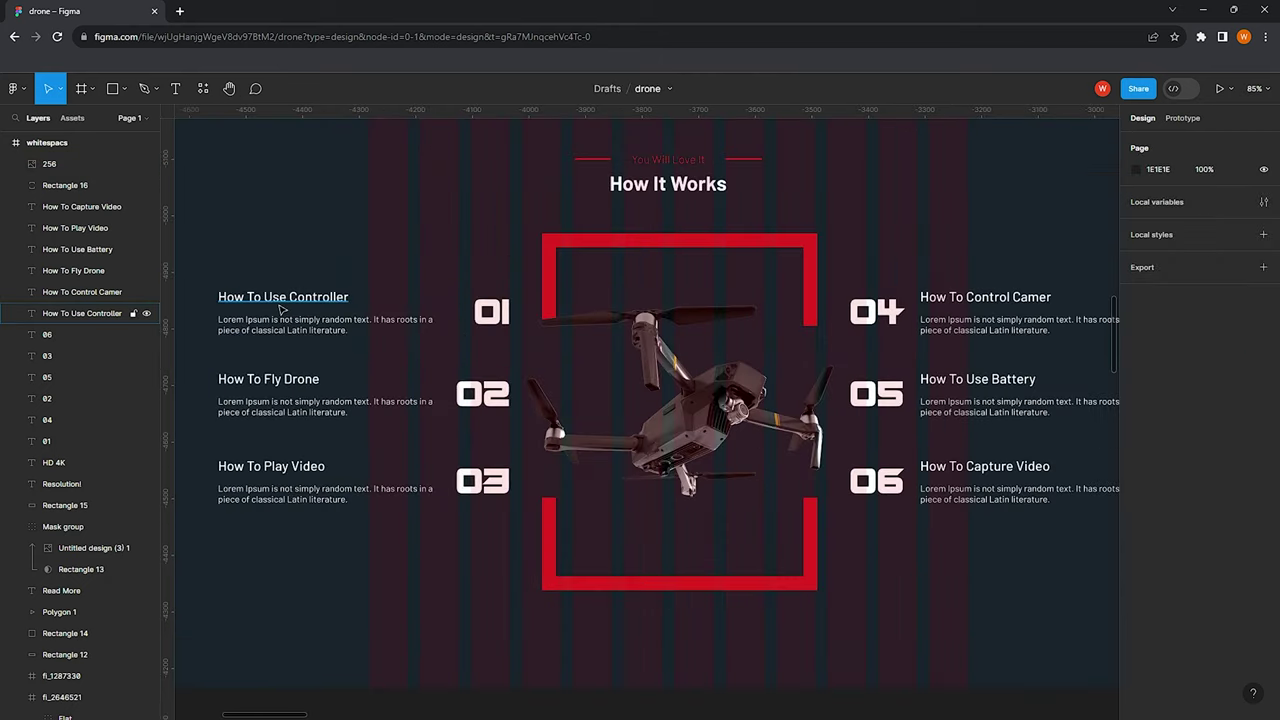
pyautogui.moveTo(226, 239); pyautogui.dragTo(438, 525)
pyautogui.click(1178, 141)
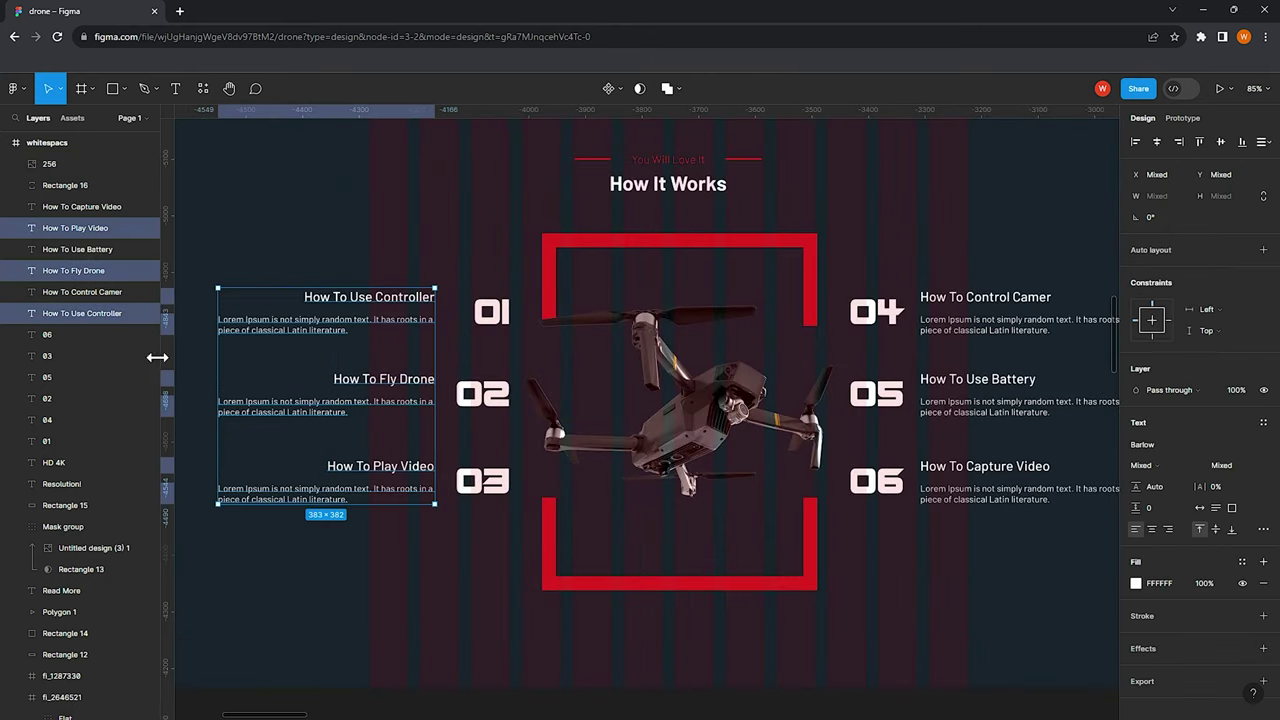
pyautogui.scroll(-3, 254, 369)
pyautogui.click(260, 520)
# Right-align the three left-hand Lorem description texts
pyautogui.click(270, 400)
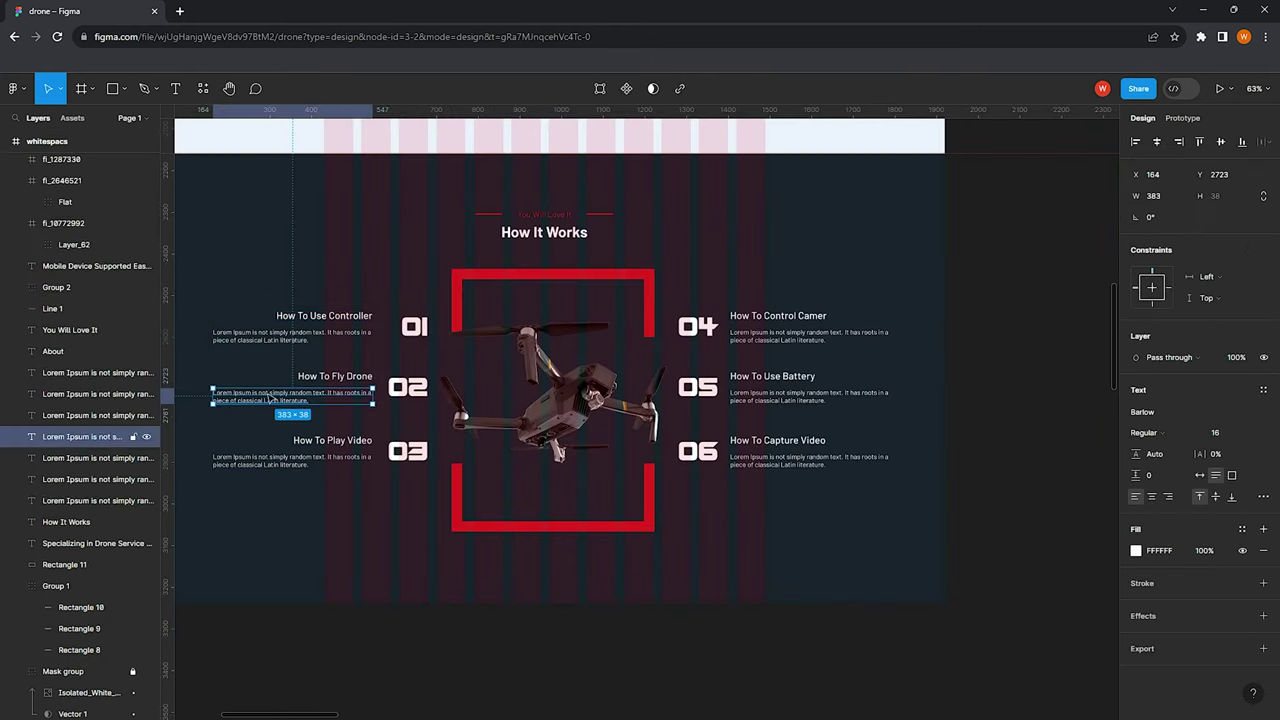
pyautogui.keyDown('shift'); pyautogui.click(240, 338); pyautogui.keyUp('shift')
pyautogui.keyDown('shift'); pyautogui.click(280, 460); pyautogui.keyUp('shift')
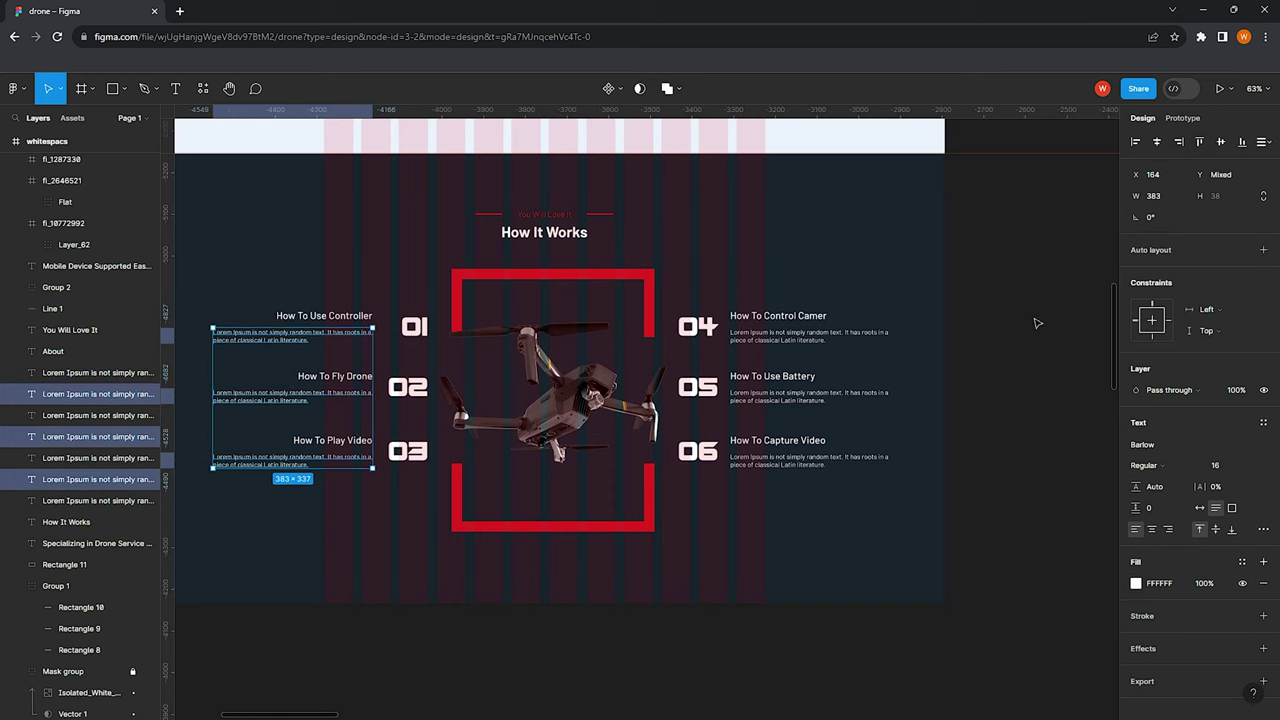
pyautogui.click(1168, 527)
pyautogui.click(386, 528)
# Select the How It Works heading, then the whole page frame
pyautogui.scroll(-1, 372, 318)
pyautogui.scroll(-1, 380, 316)
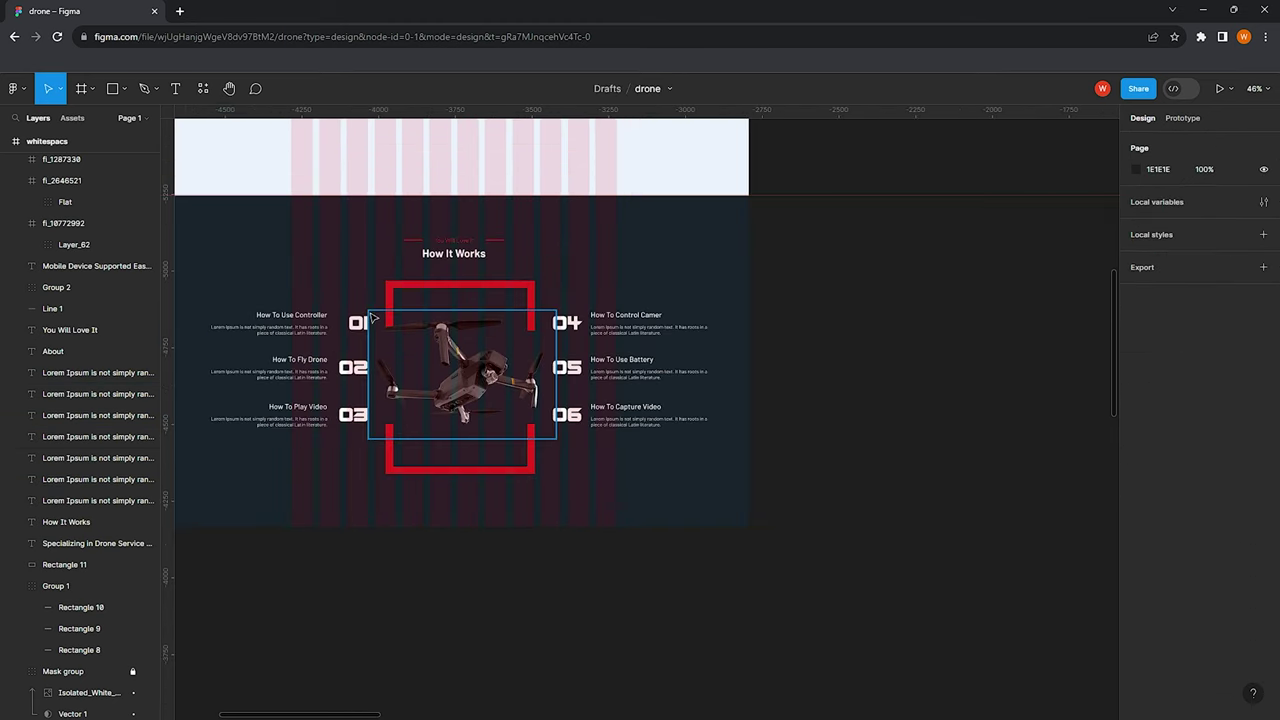
pyautogui.scroll(-1, 398, 312)
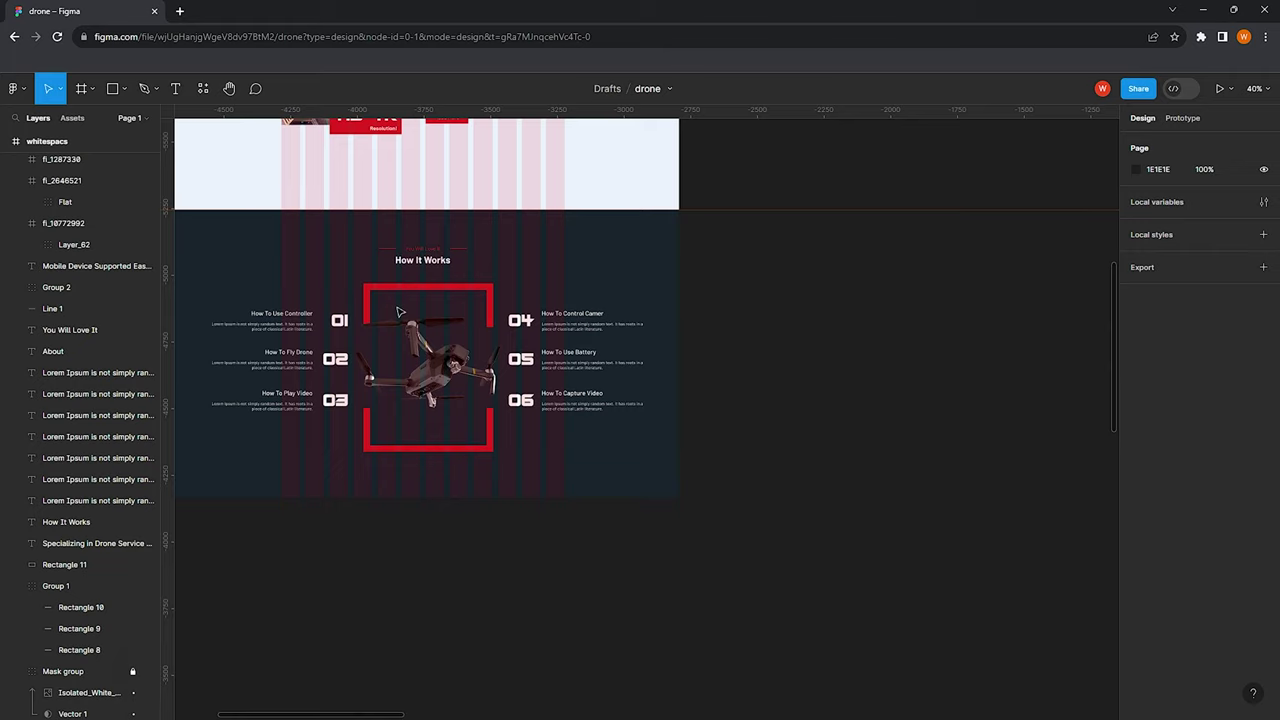
pyautogui.click(420, 262)
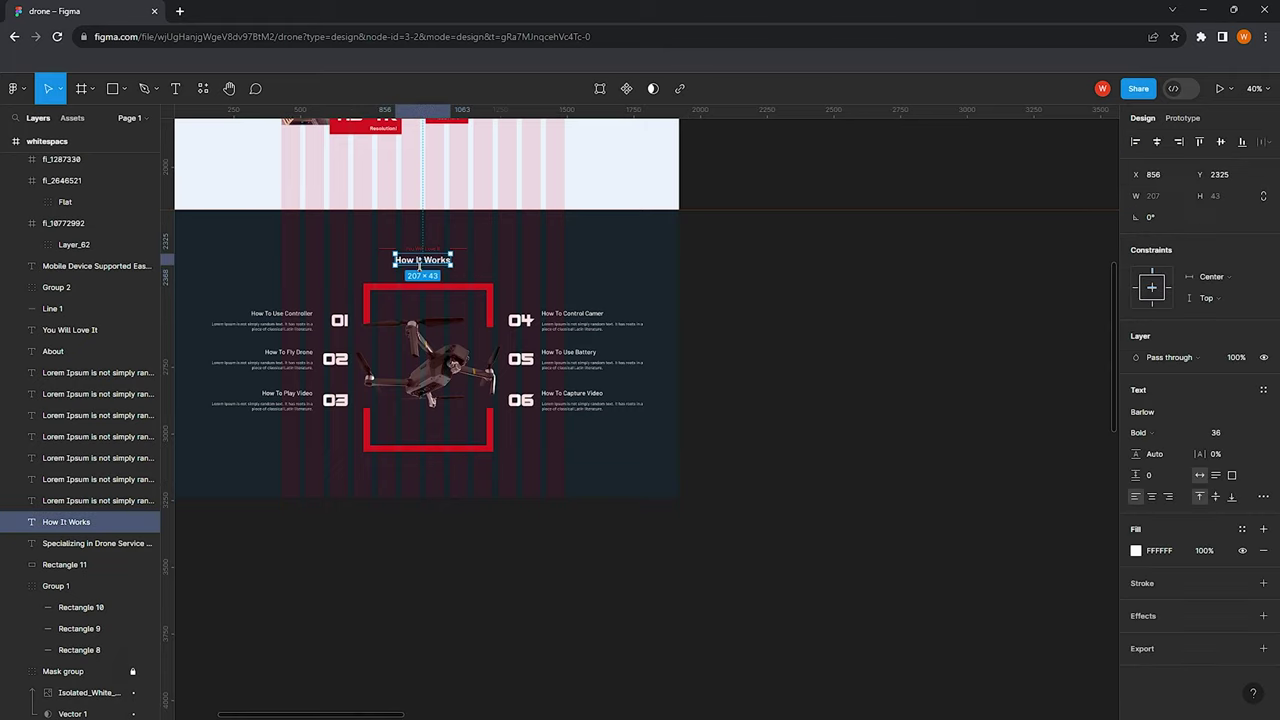
pyautogui.click(470, 481)
pyautogui.scroll(2, 451, 283)
# Set the whitespacs frame height to 3240+1080, making it 1920×4320
pyautogui.scroll(2, 553, 377)
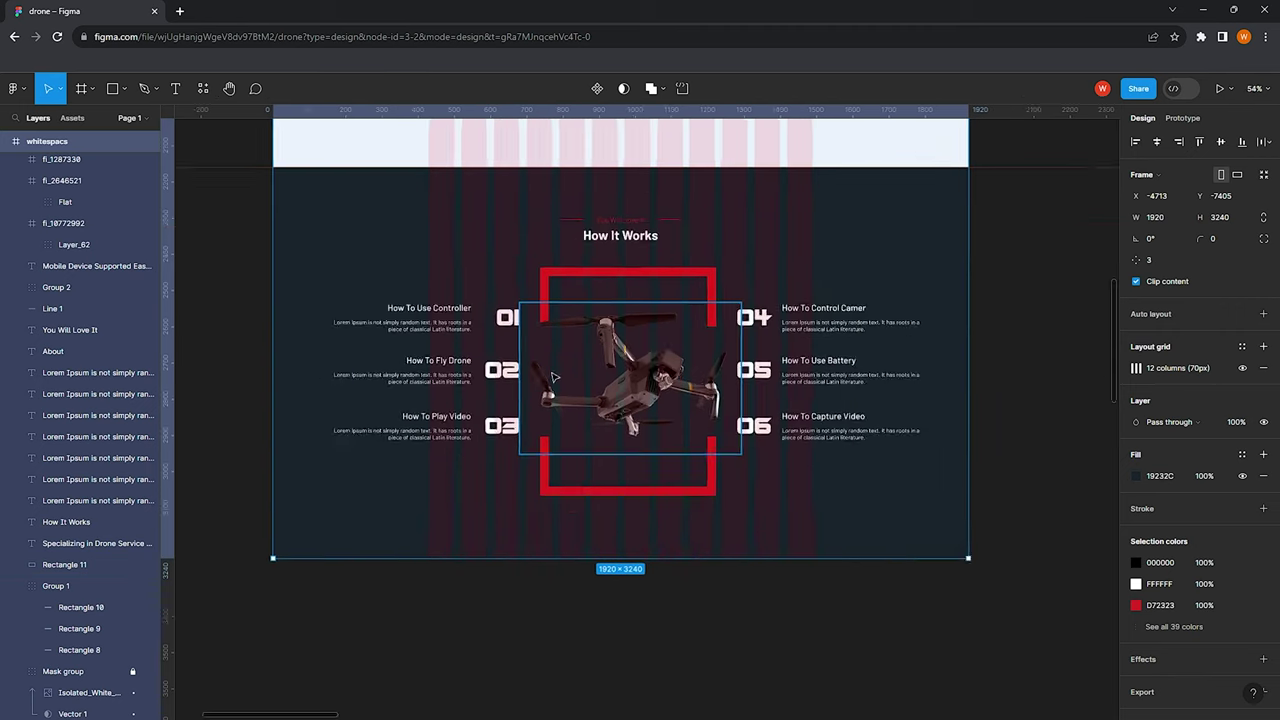
pyautogui.scroll(2, 553, 377)
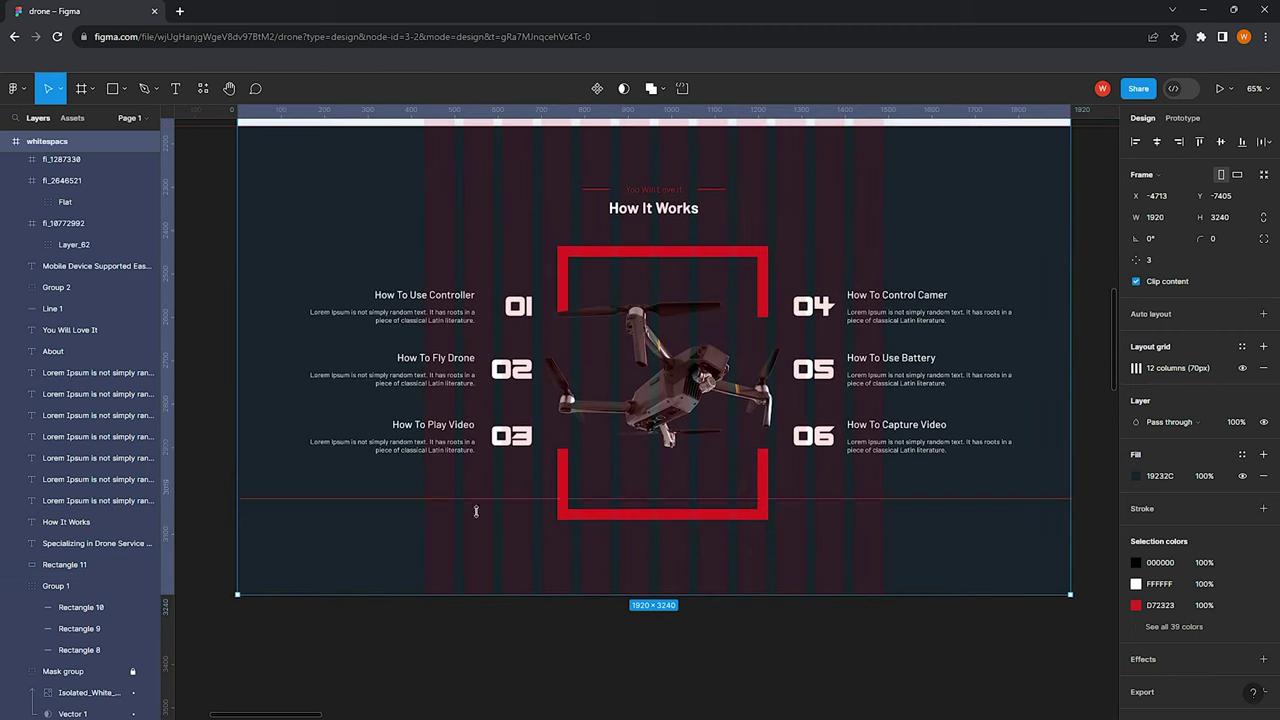
pyautogui.scroll(-1, 481, 597)
pyautogui.press('Escape')
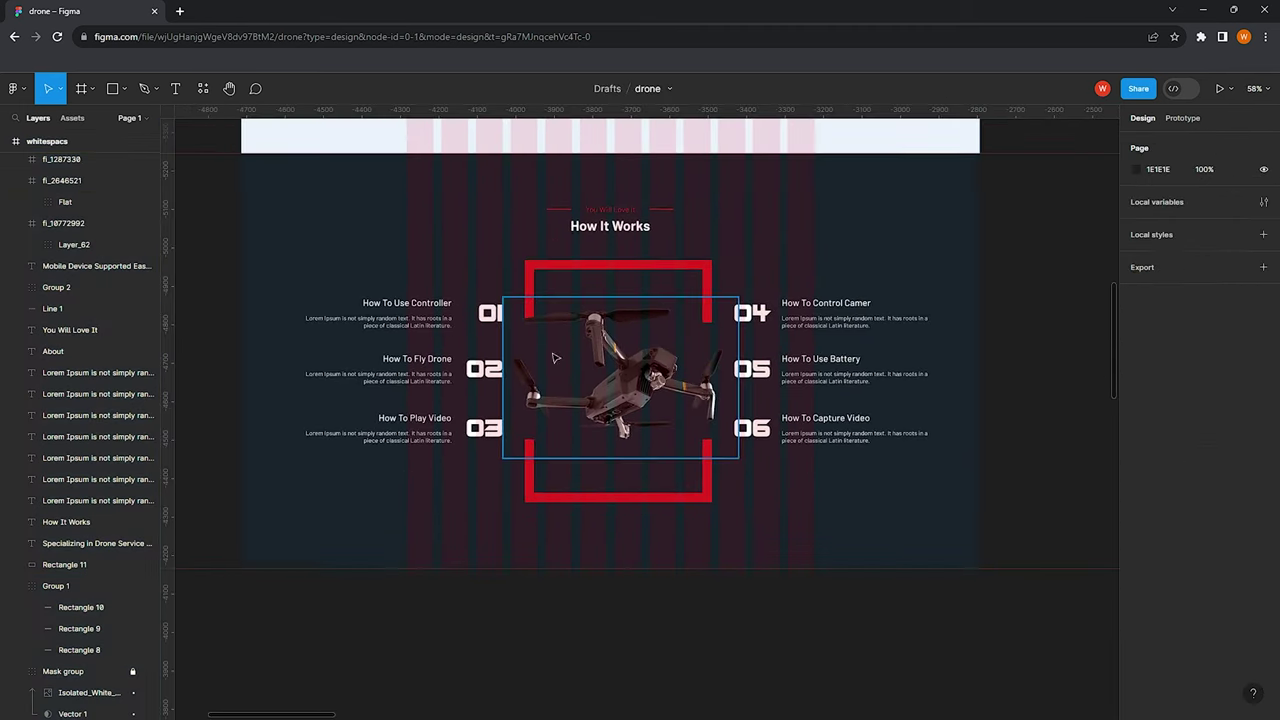
pyautogui.hscroll(-1, 459, 359)
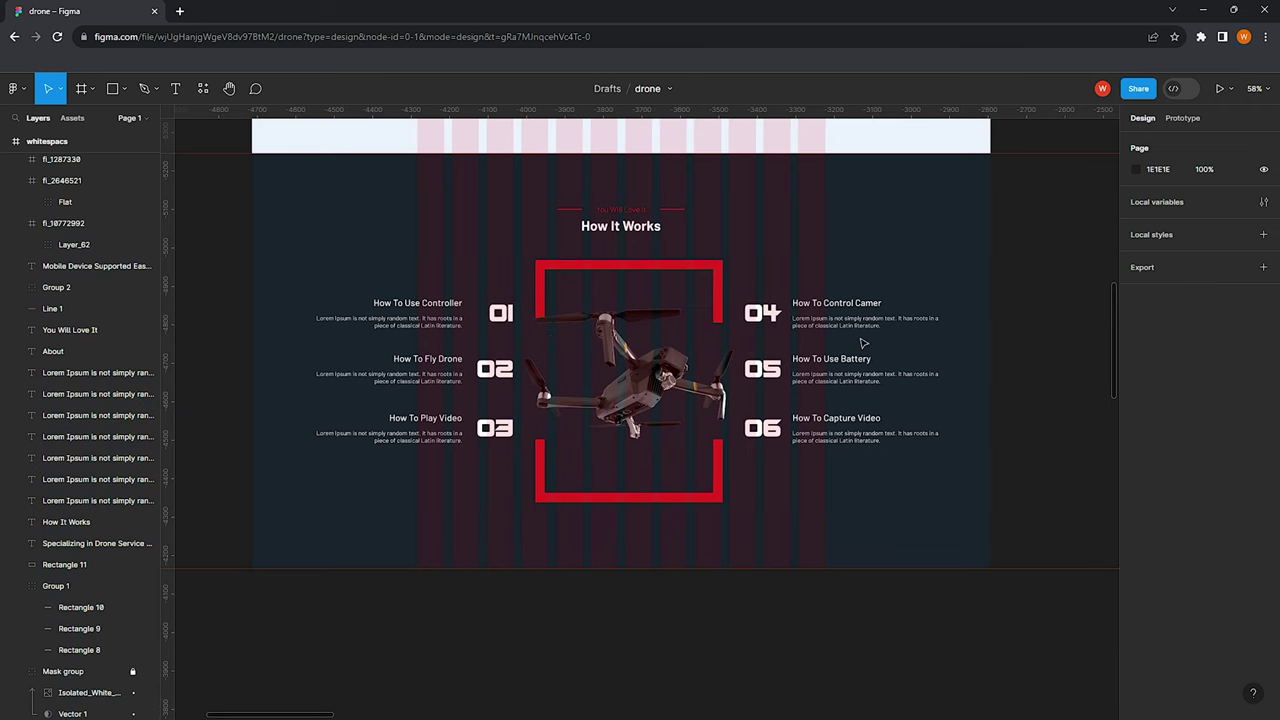
pyautogui.click(48, 141)
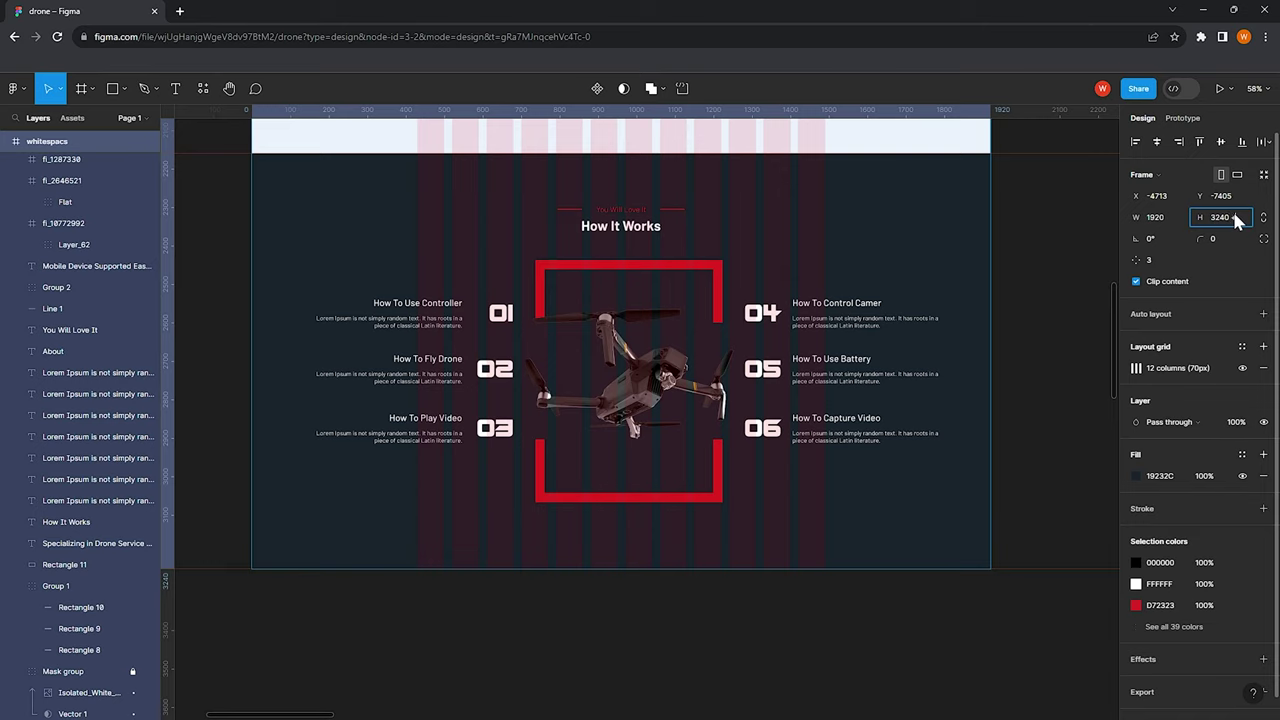
pyautogui.write('4320')
pyautogui.press('Return')
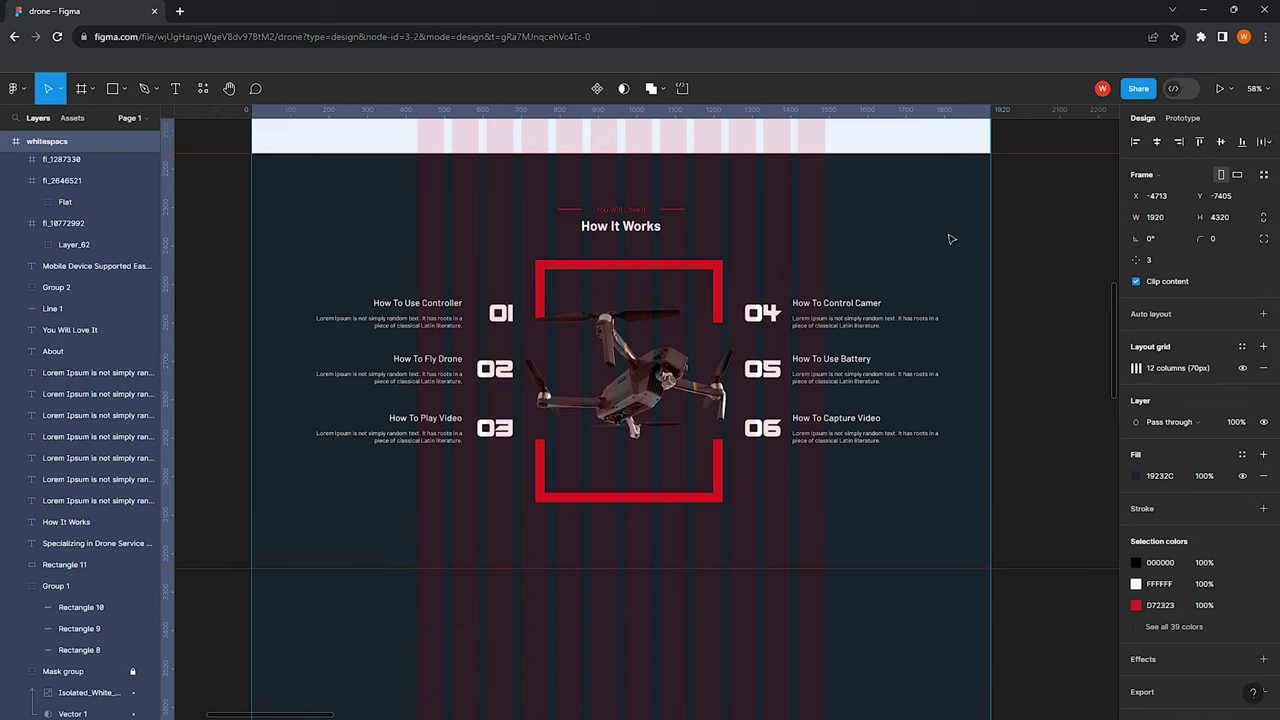
pyautogui.scroll(-3, 549, 360)
pyautogui.scroll(-3, 549, 360)
pyautogui.keyDown('ctrl'); pyautogui.scroll(-1, 551, 360); pyautogui.keyUp('ctrl')
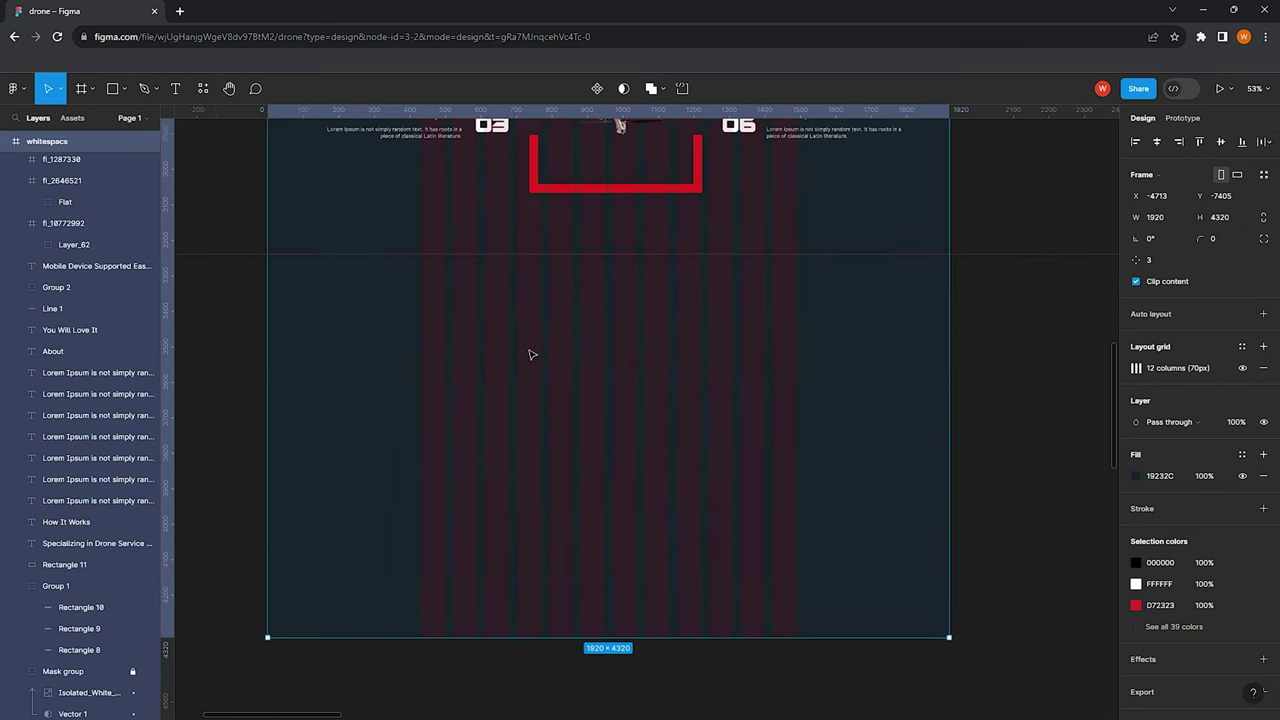
pyautogui.keyDown('ctrl'); pyautogui.scroll(-2, 529, 354); pyautogui.keyUp('ctrl')
pyautogui.keyDown('ctrl'); pyautogui.scroll(-2, 532, 354); pyautogui.keyUp('ctrl')
pyautogui.hscroll(10, 532, 354)
# Duplicate the aerial highway photo and move a shrunken copy below How It Works
pyautogui.keyDown('ctrl'); pyautogui.scroll(-3, 614, 357); pyautogui.keyUp('ctrl')
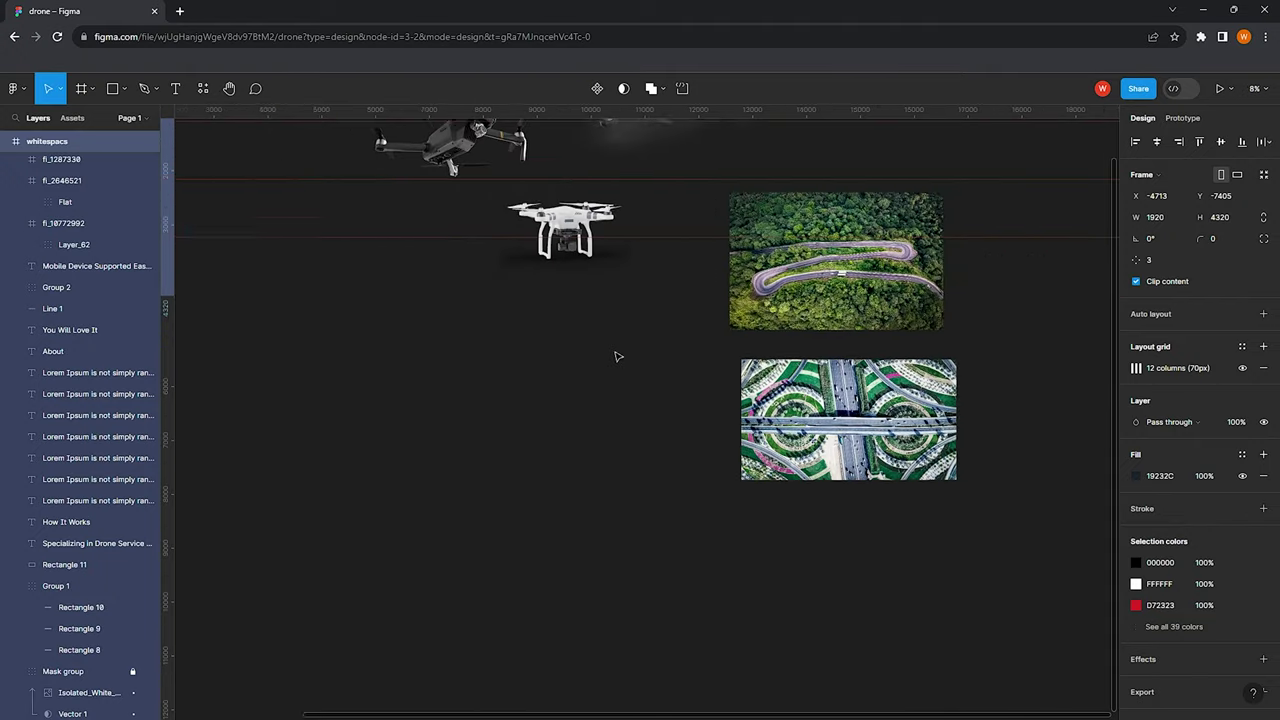
pyautogui.click(962, 423)
pyautogui.hscroll(-3, 962, 423)
pyautogui.moveTo(1045, 420); pyautogui.dragTo(382, 346)
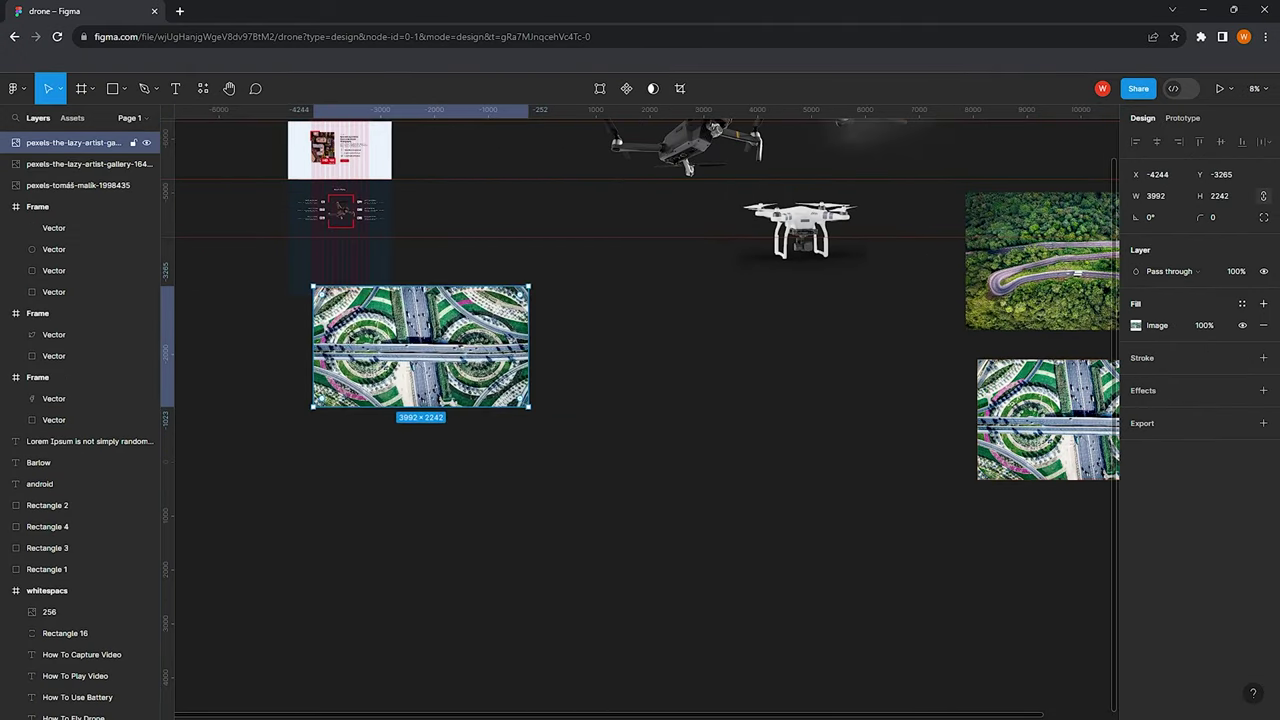
pyautogui.scroll(3, 534, 261)
pyautogui.moveTo(776, 541); pyautogui.dragTo(626, 458)
pyautogui.moveTo(452, 333); pyautogui.dragTo(379, 224)
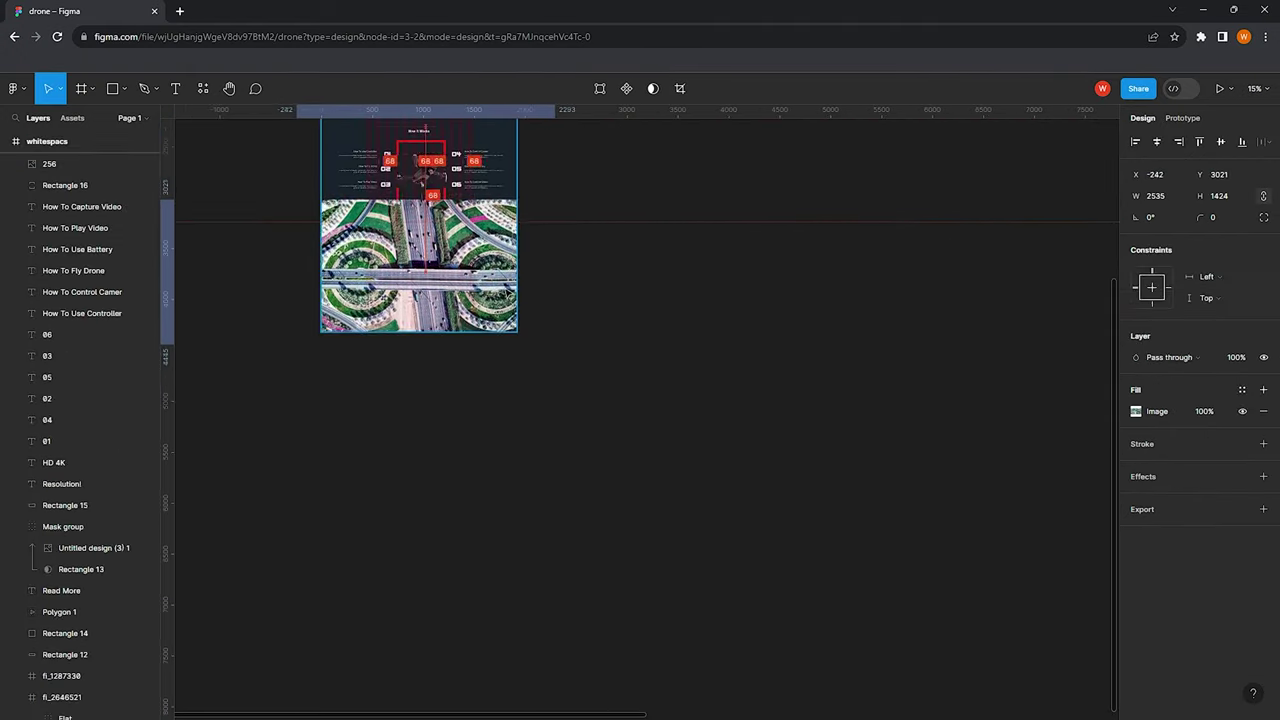
# Fit the highway photo to 1912×1074 at X 4, Y 3240, flush beneath the steps section
pyautogui.keyDown('ctrl'); pyautogui.scroll(2, 428, 316); pyautogui.keyUp('ctrl')
pyautogui.keyDown('ctrl'); pyautogui.scroll(1, 428, 316); pyautogui.keyUp('ctrl')
pyautogui.moveTo(261, 282); pyautogui.dragTo(317, 312)
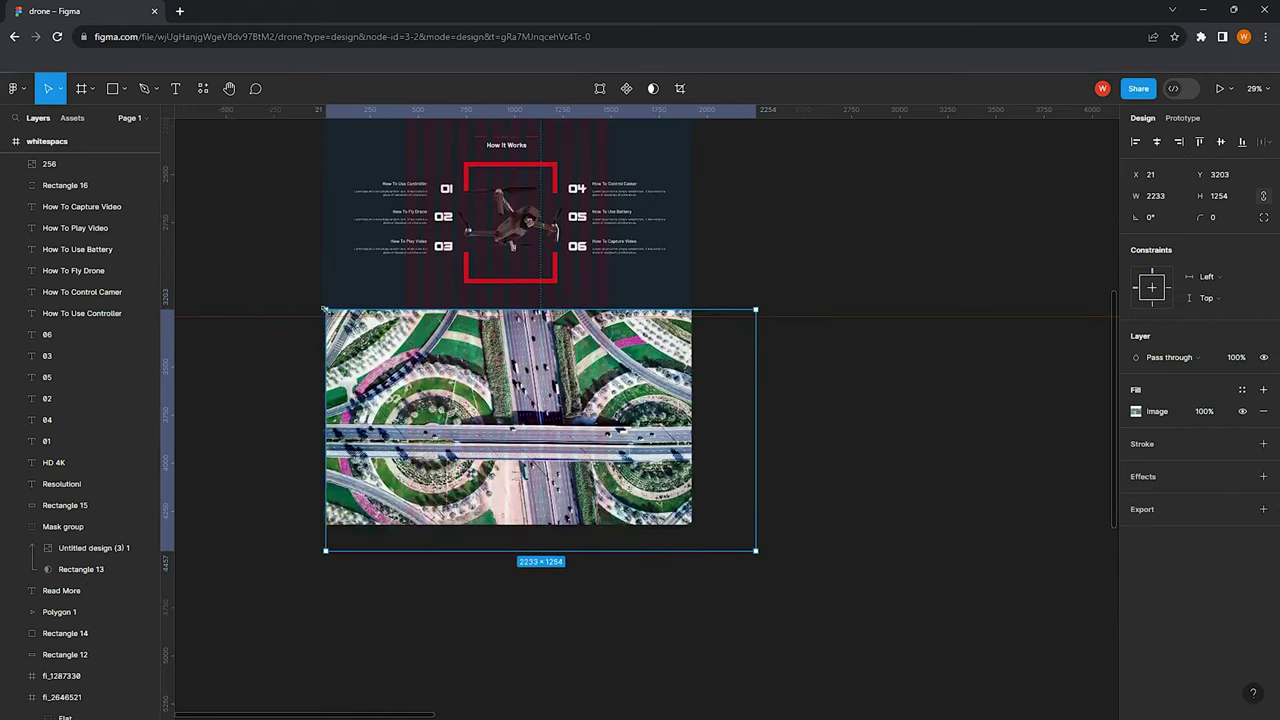
pyautogui.moveTo(755, 551); pyautogui.dragTo(690, 521)
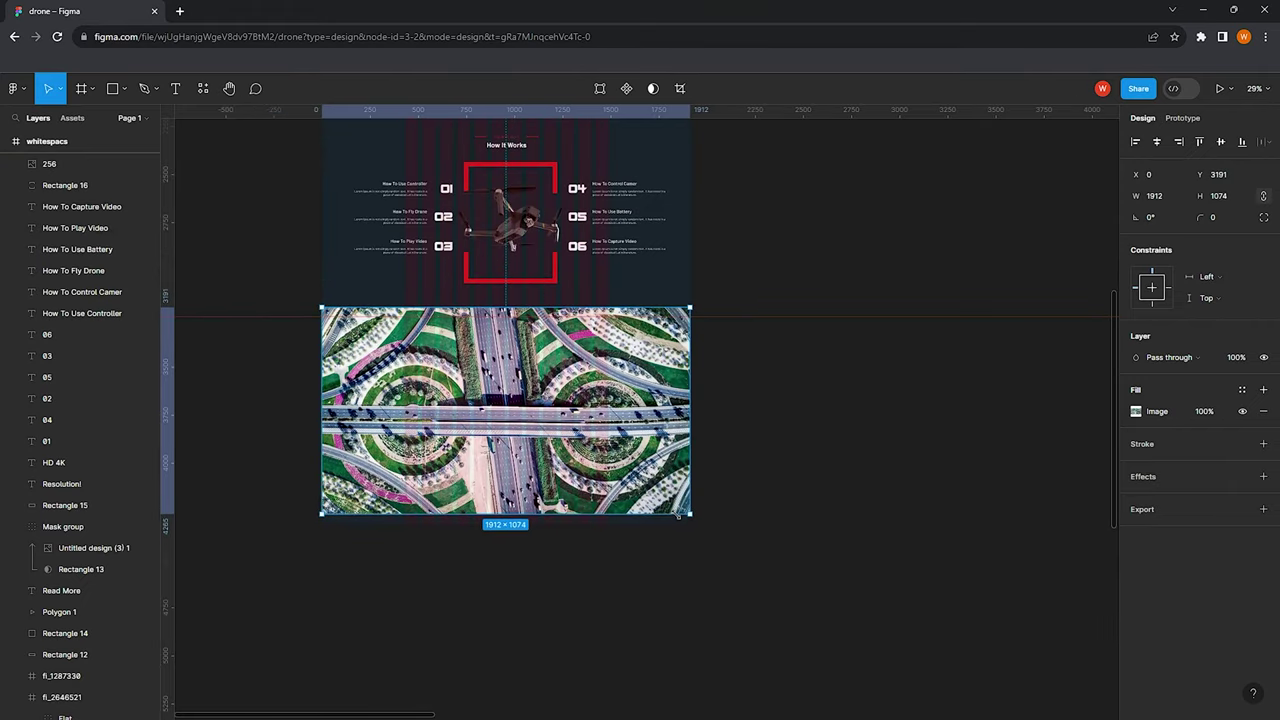
pyautogui.keyDown('ctrl'); pyautogui.scroll(2, 663, 434); pyautogui.keyUp('ctrl')
pyautogui.keyDown('ctrl'); pyautogui.scroll(1, 556, 400); pyautogui.keyUp('ctrl')
pyautogui.moveTo(556, 400); pyautogui.dragTo(557, 416)
pyautogui.keyDown('ctrl'); pyautogui.scroll(-1, 557, 416); pyautogui.keyUp('ctrl')
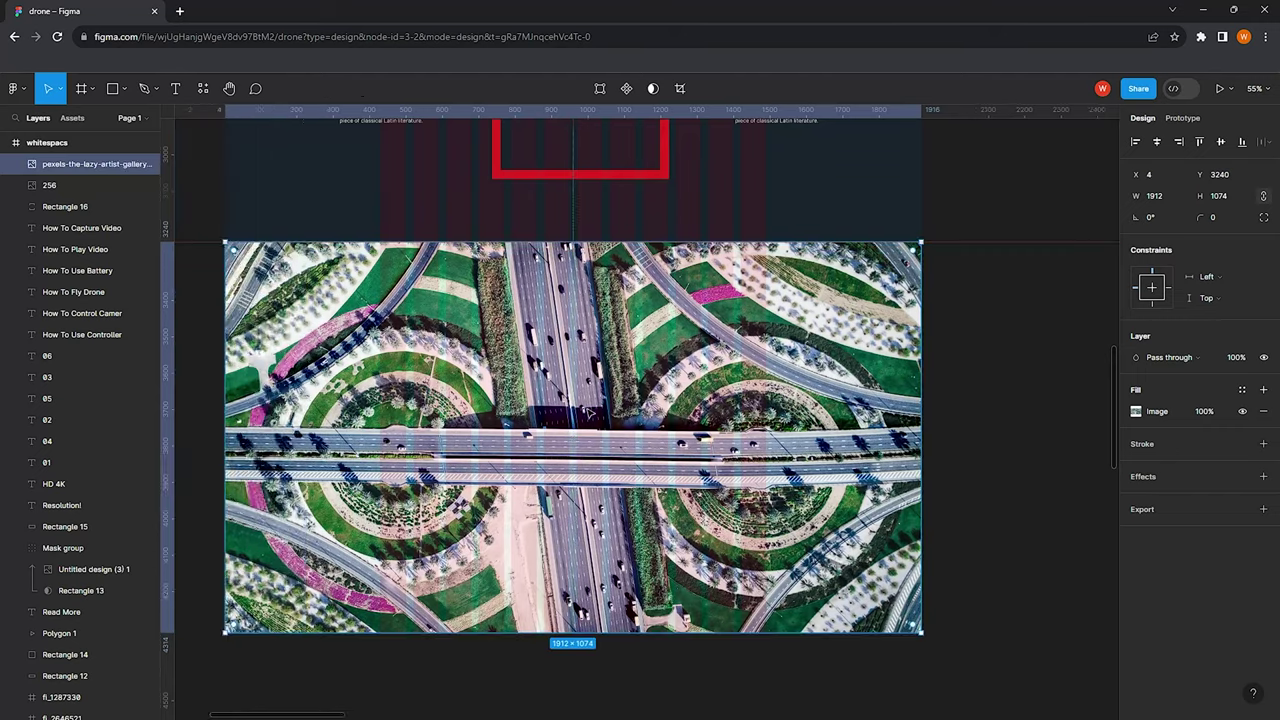
pyautogui.click(977, 299)
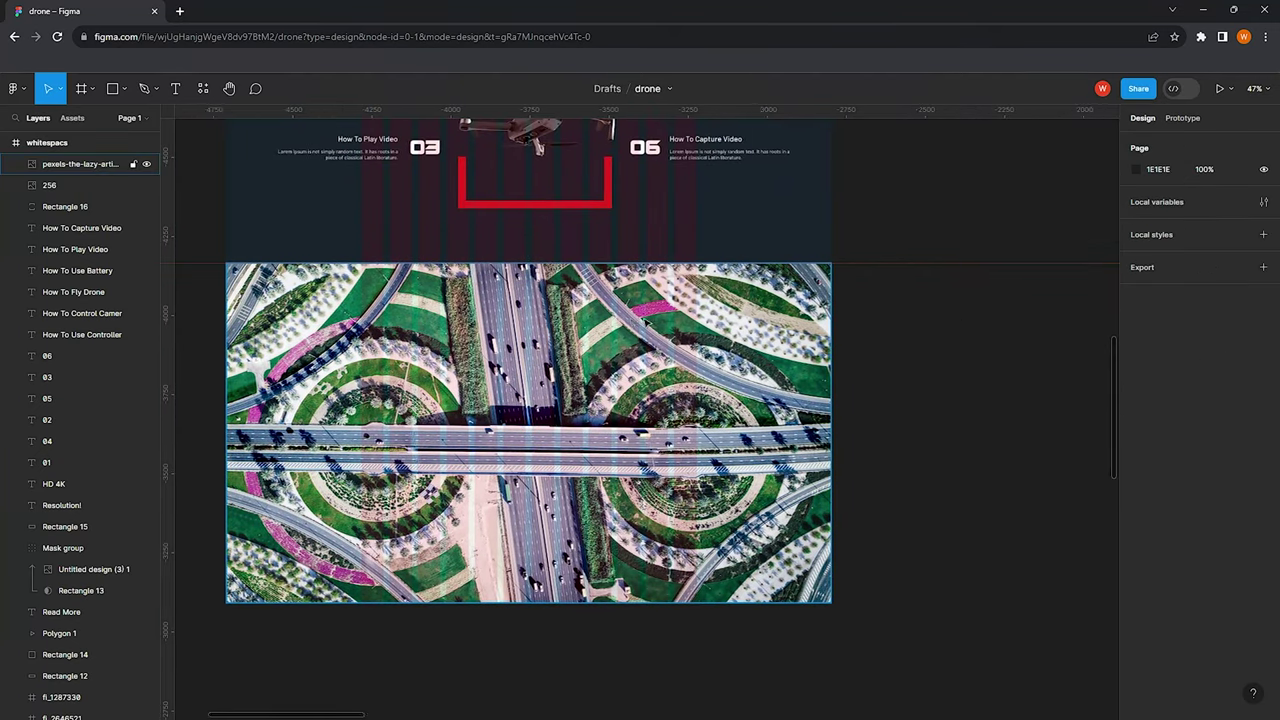
pyautogui.keyDown('ctrl'); pyautogui.scroll(-2, 540, 330); pyautogui.keyUp('ctrl')
pyautogui.scroll(-1, 507, 400)
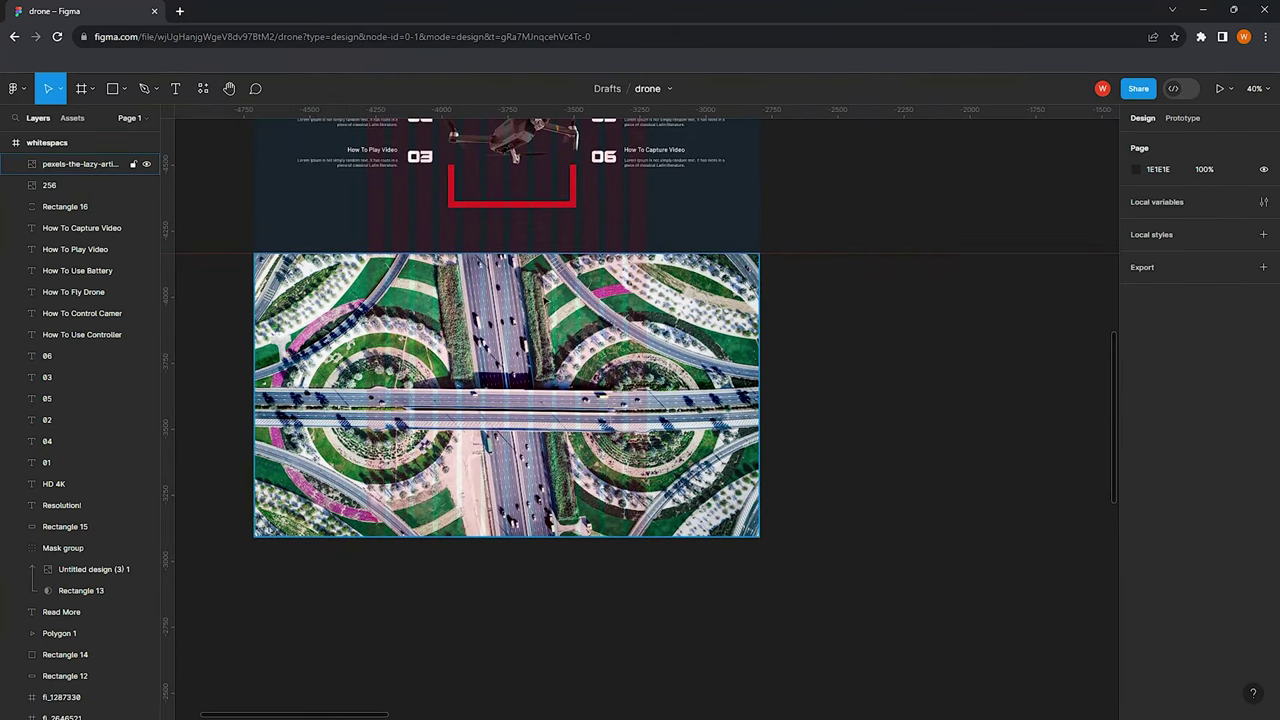
pyautogui.click(388, 262)
# Cover the aerial photo with a 1920×1079 black 000000 rectangle at about 75% opacity
pyautogui.click(104, 88)
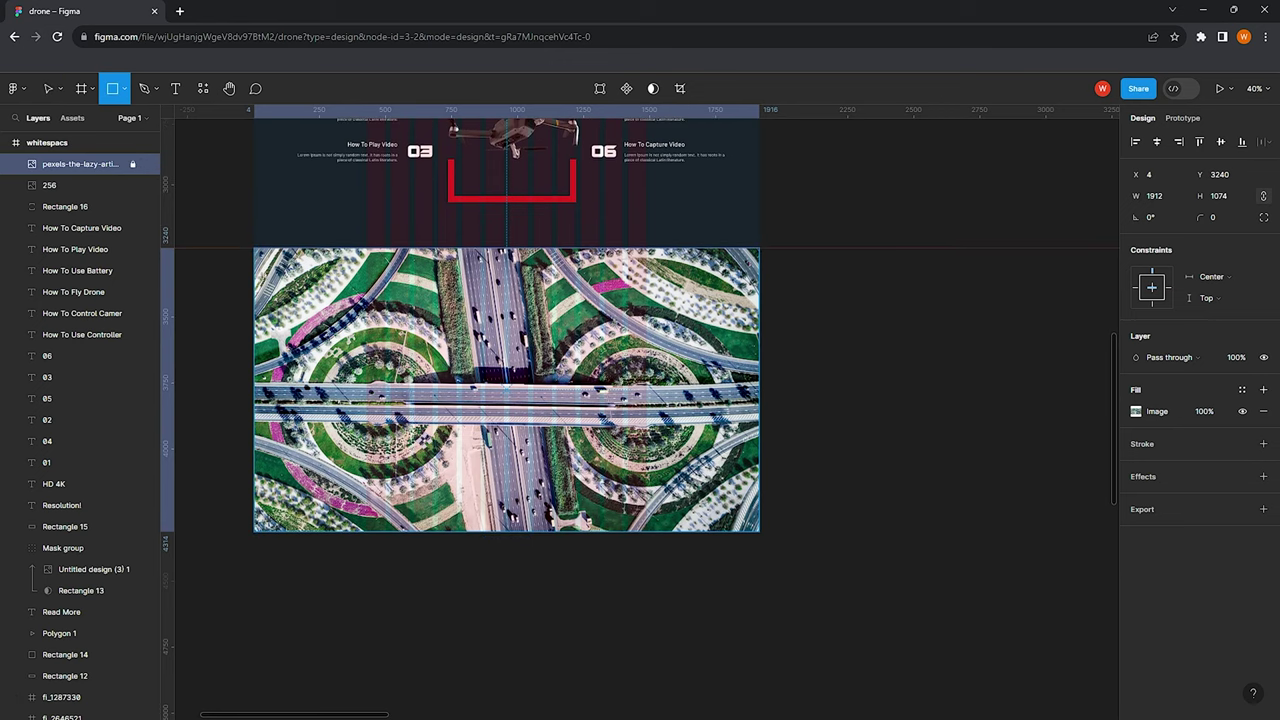
pyautogui.moveTo(254, 247); pyautogui.dragTo(759, 532)
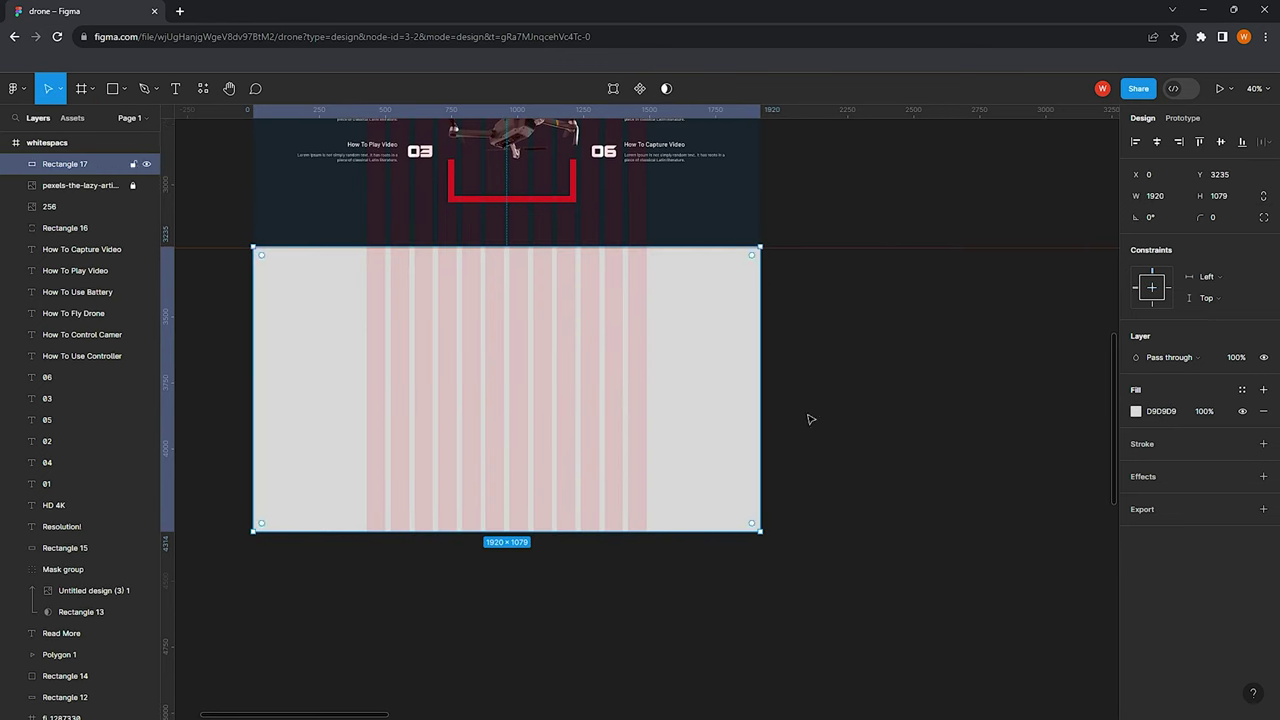
pyautogui.click(1136, 411)
pyautogui.moveTo(985, 393); pyautogui.dragTo(945, 563)
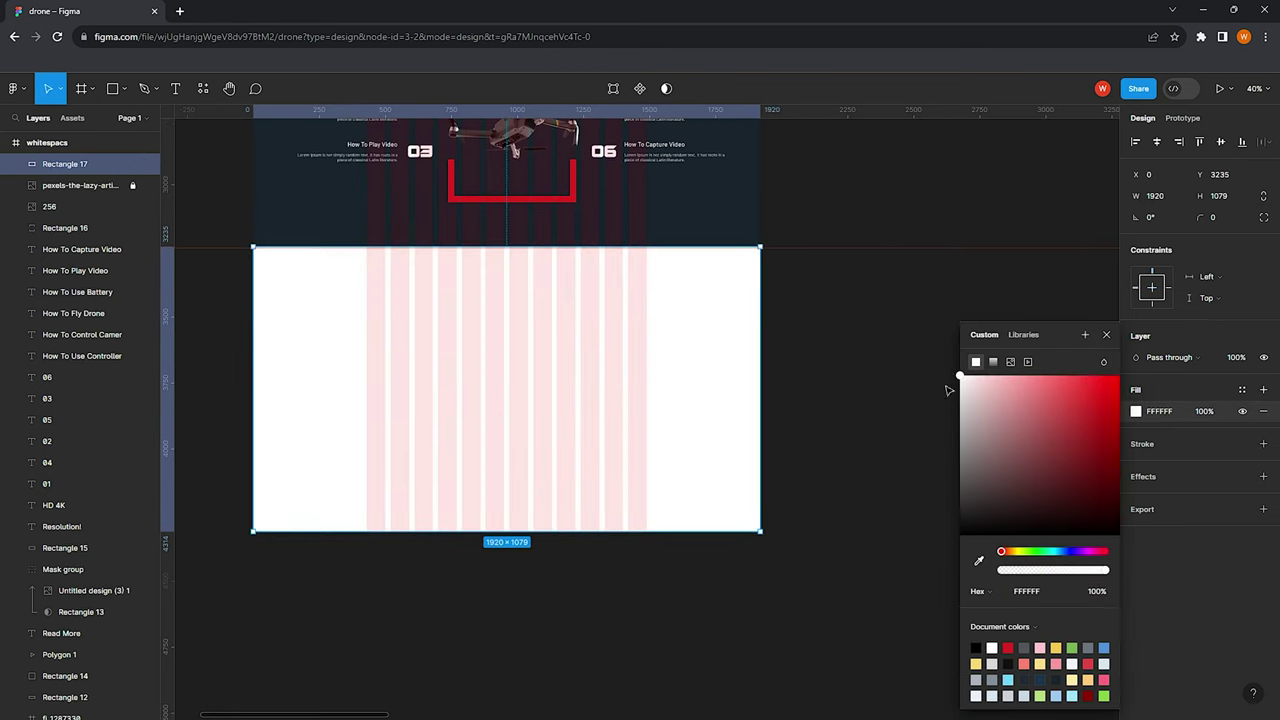
pyautogui.click(1070, 570)
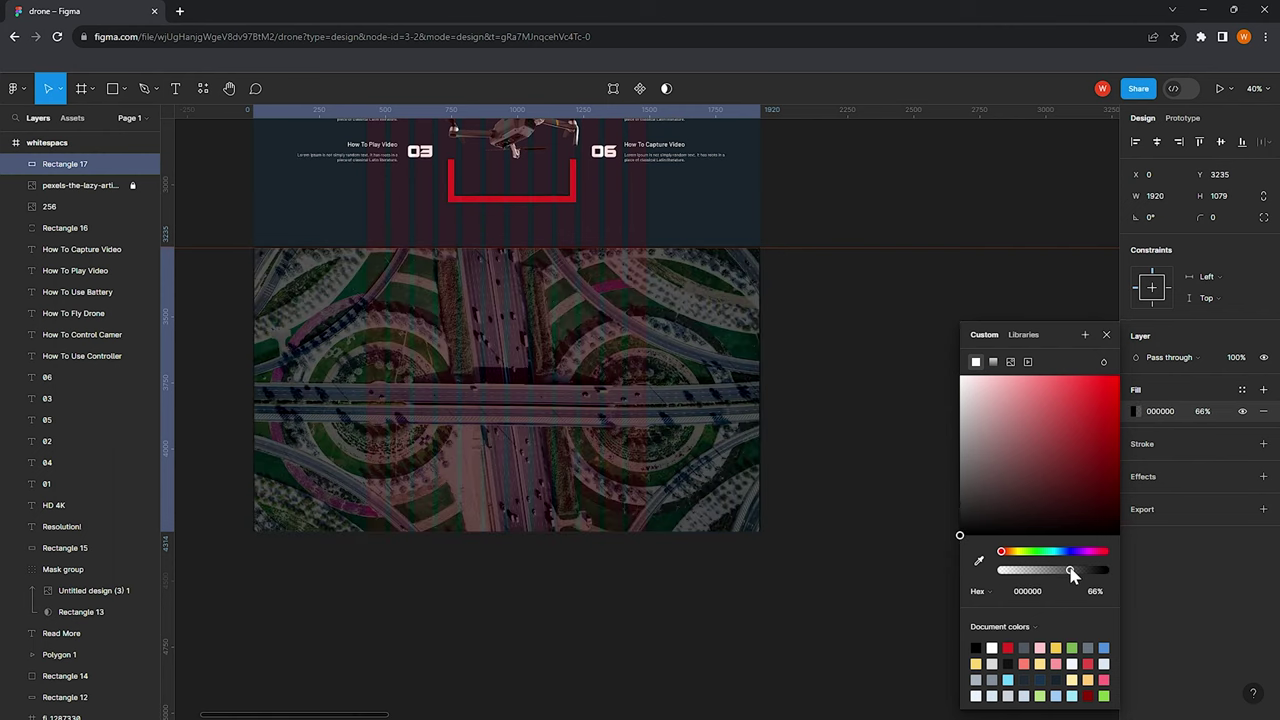
pyautogui.moveTo(1071, 571); pyautogui.dragTo(1078, 573)
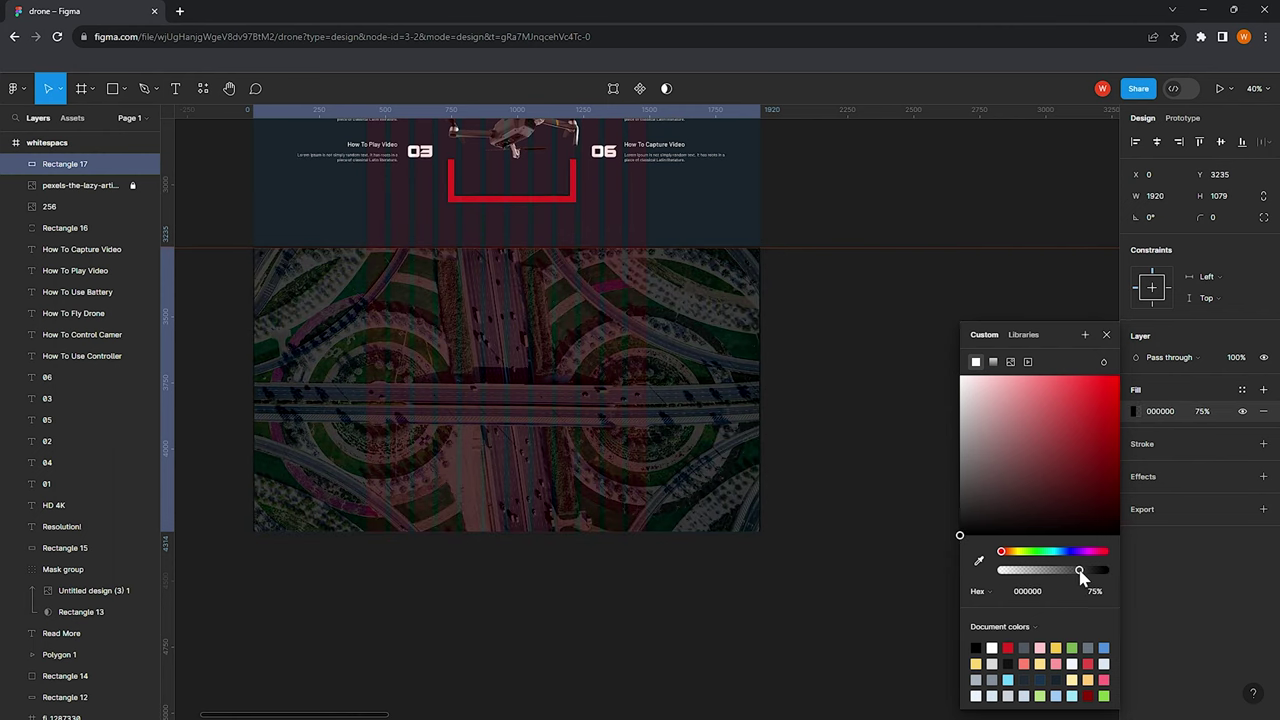
pyautogui.click(880, 483)
pyautogui.scroll(3, 700, 400)
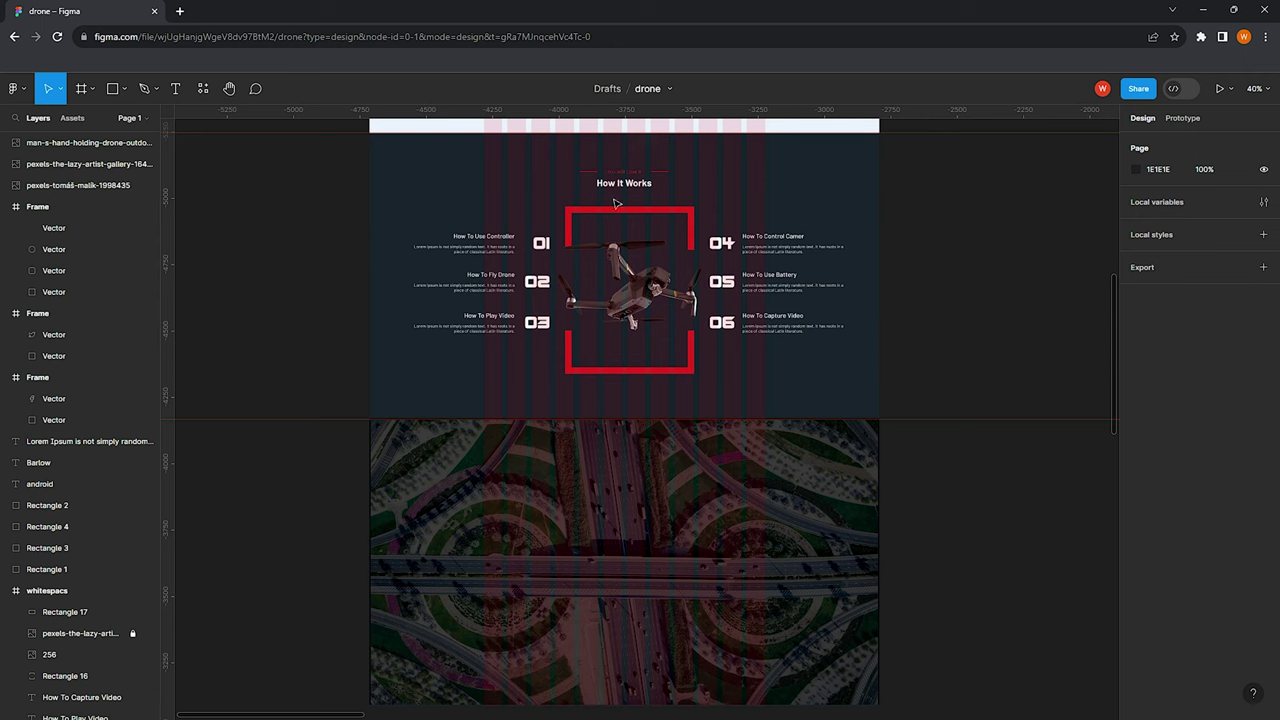
# Duplicate the How It Works heading onto the darkened aerial photo section
pyautogui.click(620, 185)
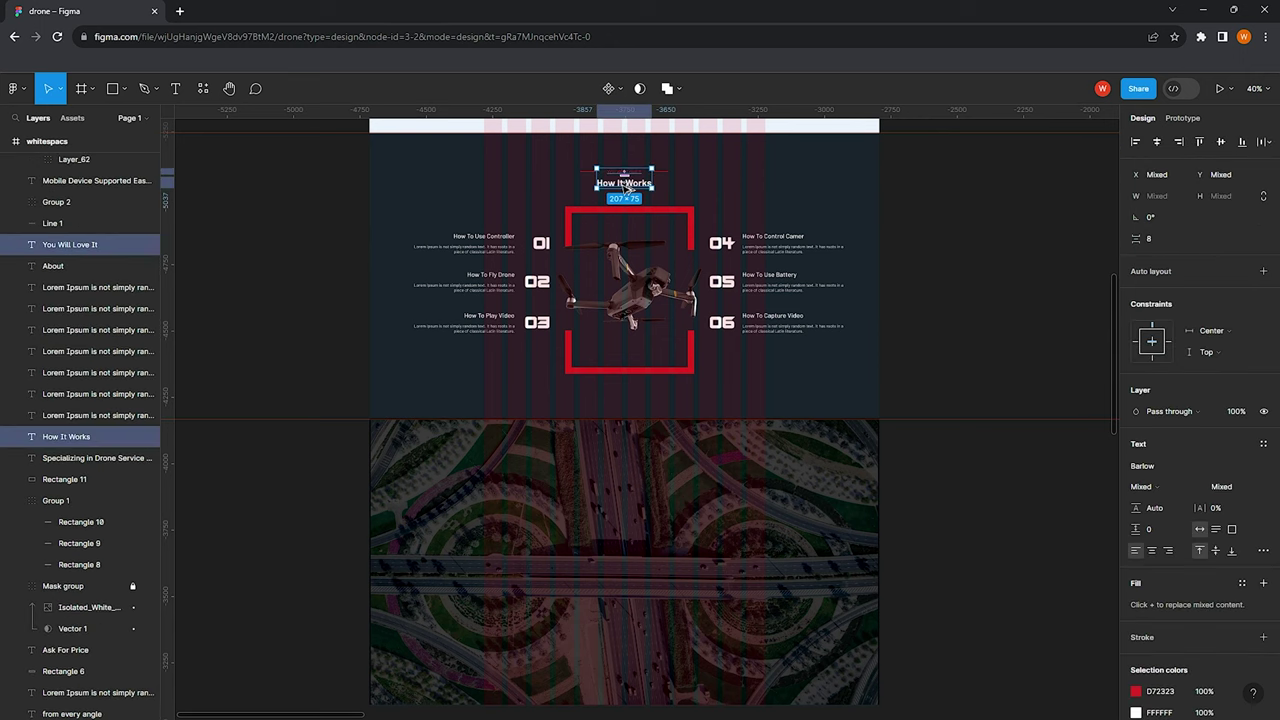
pyautogui.click(624, 186)
pyautogui.moveTo(624, 186); pyautogui.dragTo(481, 452)
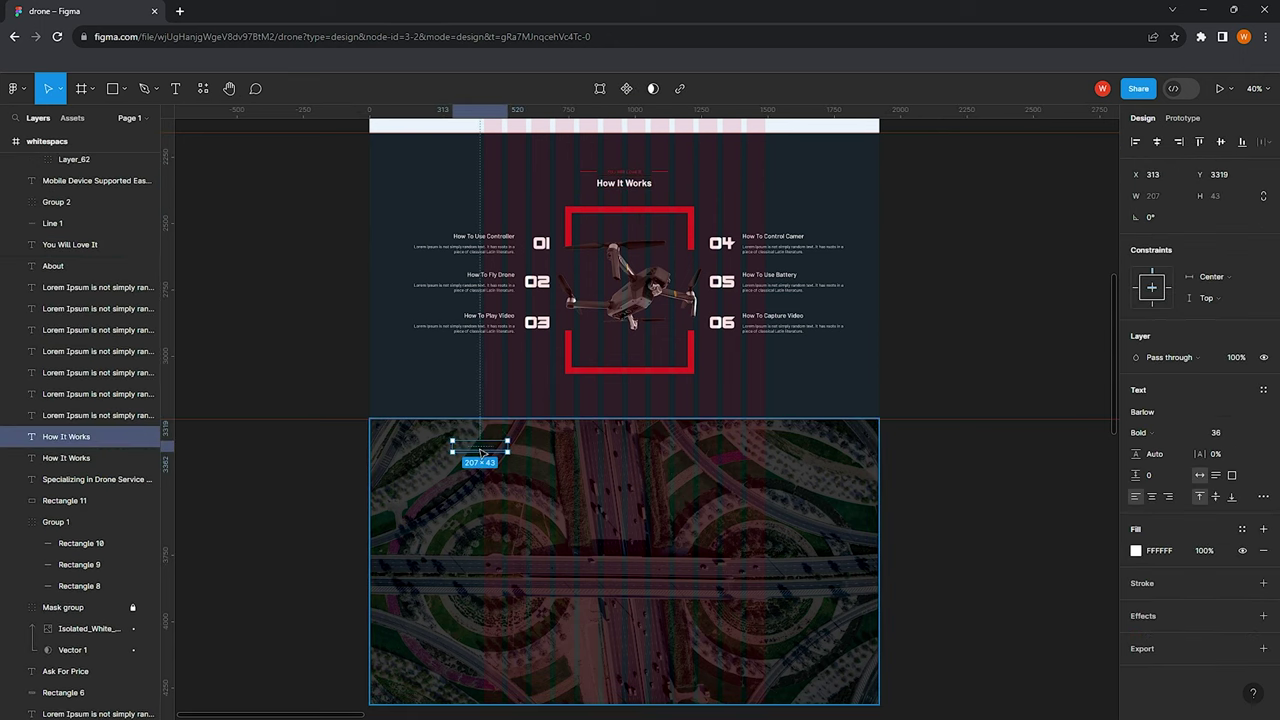
pyautogui.scroll(5, 481, 452)
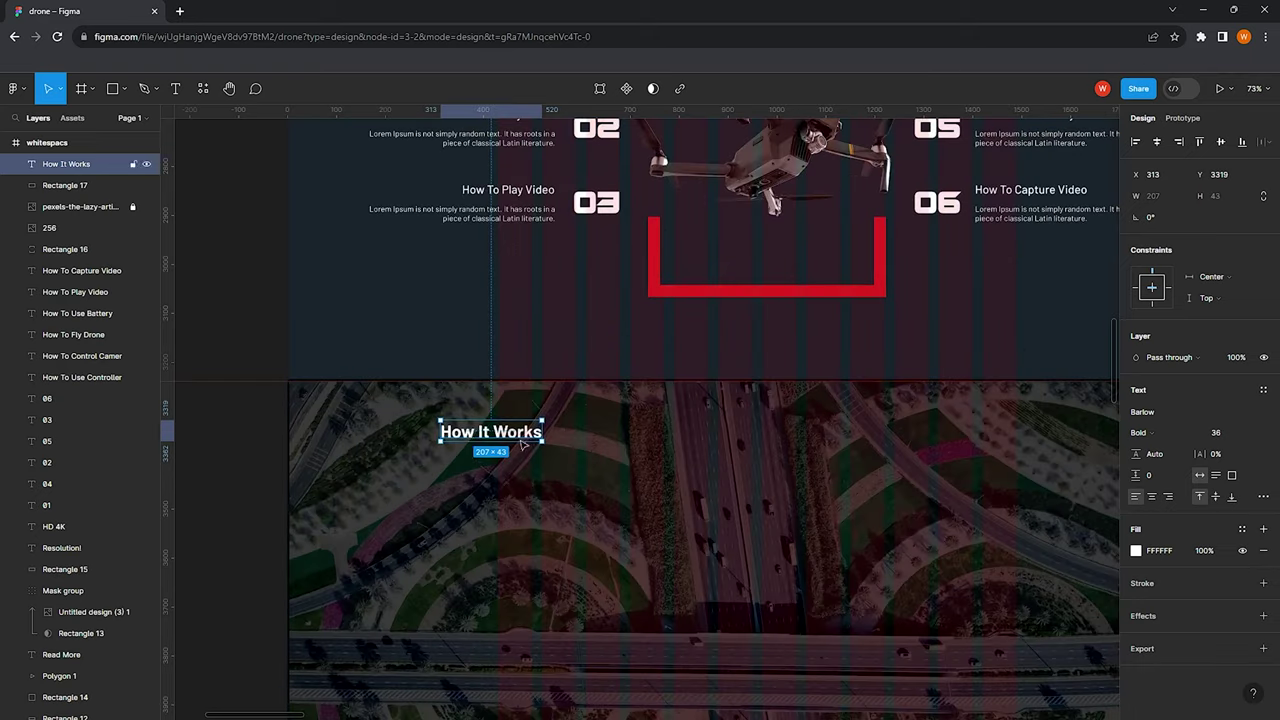
pyautogui.moveTo(481, 452); pyautogui.dragTo(563, 421)
# Retype the copy as 'video gallery' in Medium 32 and place it near the top-left
pyautogui.doubleClick(590, 433)
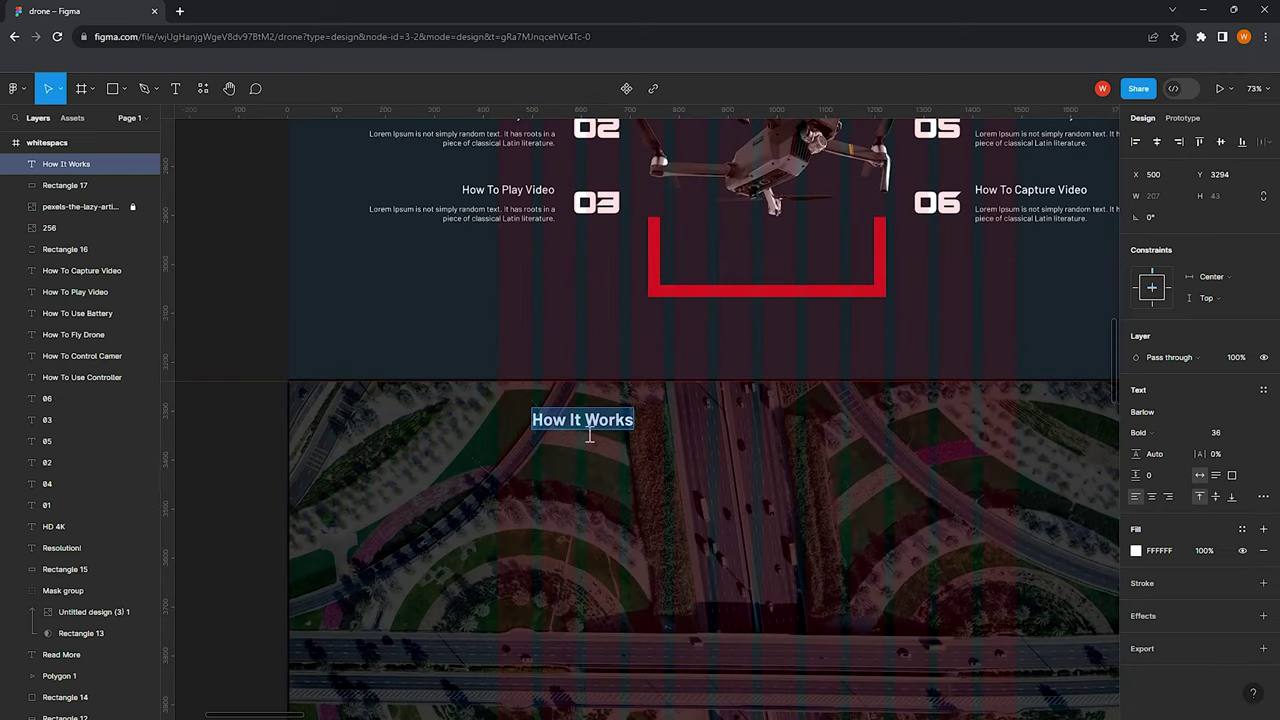
pyautogui.write('video gallery')
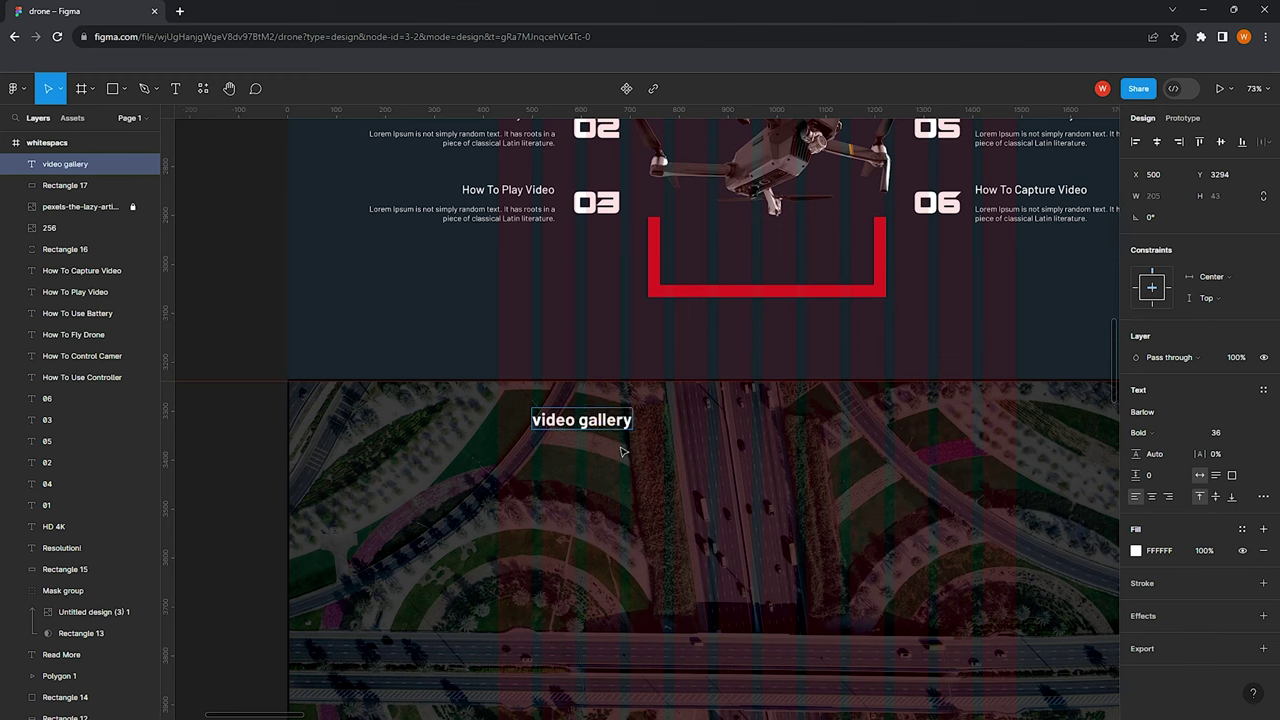
pyautogui.press('Escape')
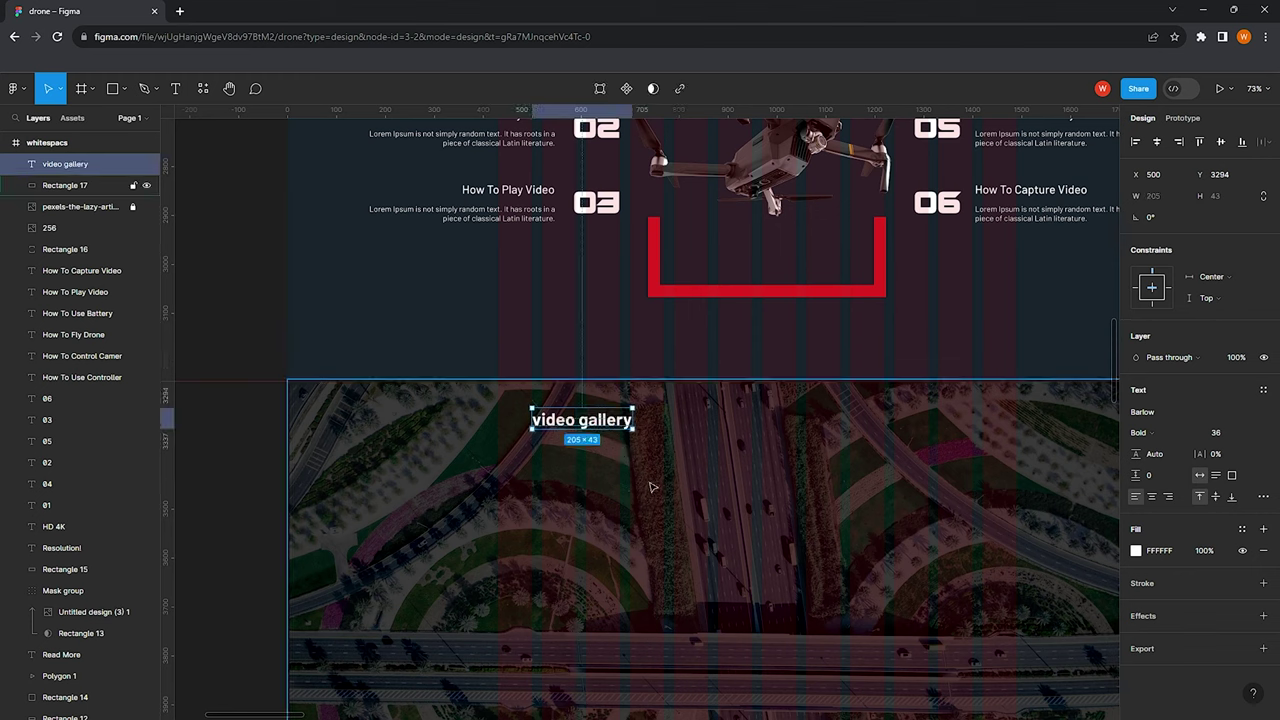
pyautogui.click(1145, 432)
pyautogui.click(1100, 401)
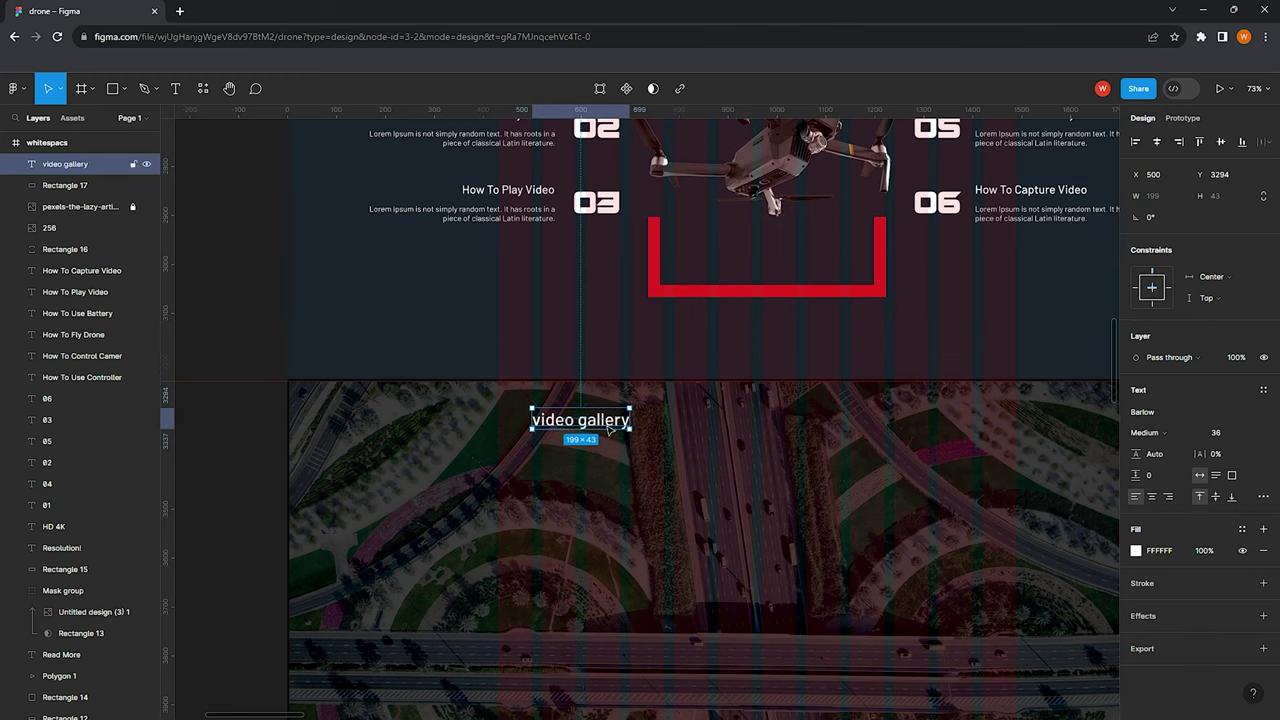
pyautogui.click(1251, 432)
pyautogui.moveTo(568, 427); pyautogui.dragTo(583, 424)
pyautogui.hscroll(2, 491, 290)
pyautogui.hscroll(1, 423, 363)
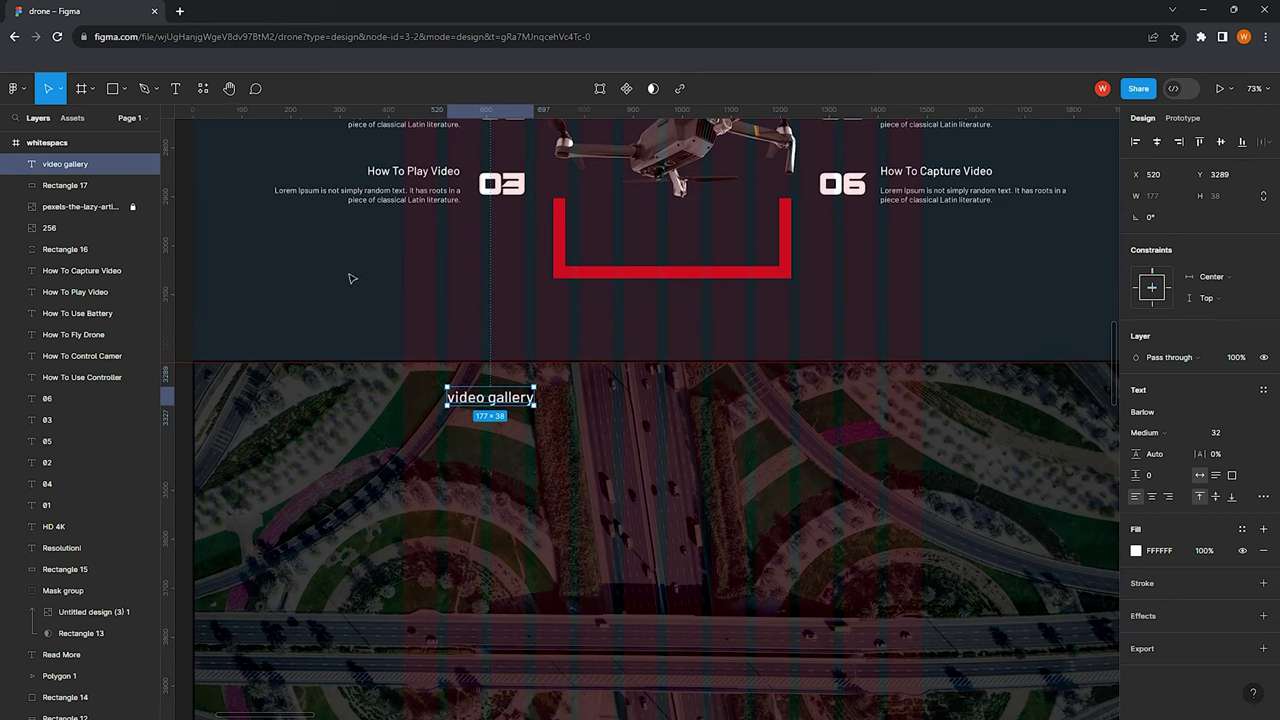
pyautogui.scroll(3, 351, 278)
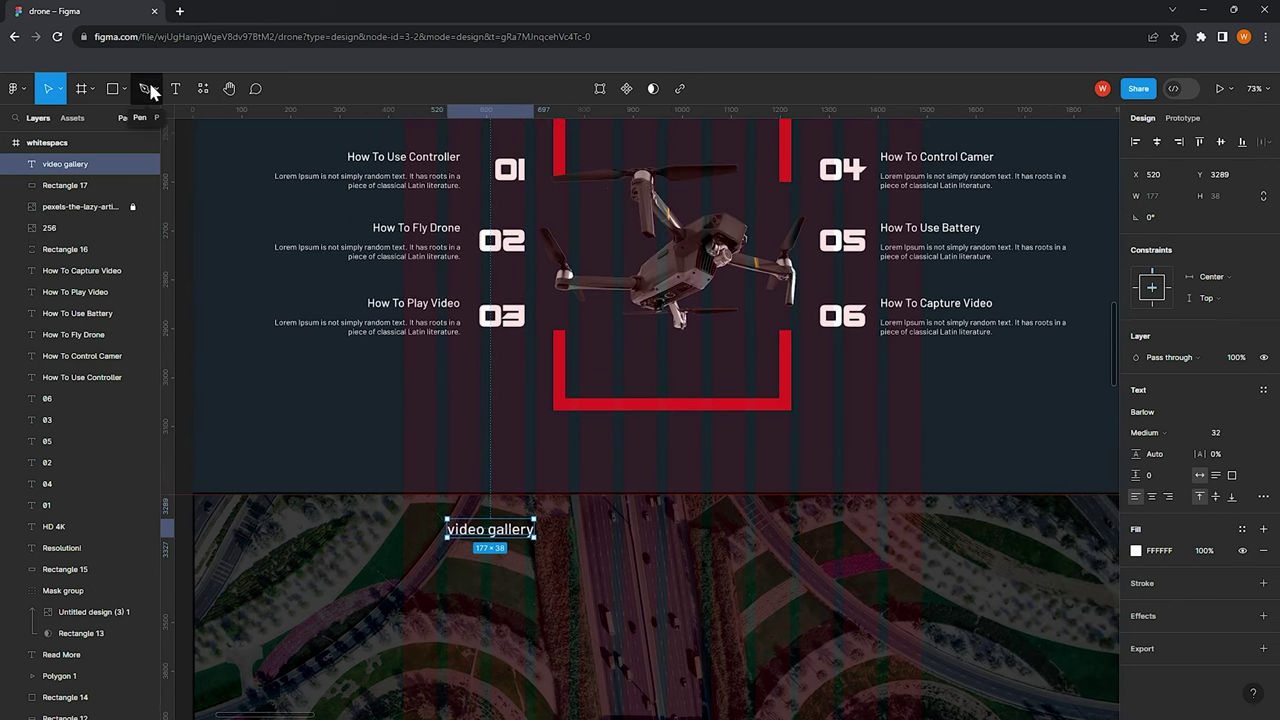
# Draw a short horizontal line to the left of the 'video gallery' heading
pyautogui.click(124, 88)
pyautogui.click(80, 137)
pyautogui.click(124, 88)
pyautogui.click(80, 137)
pyautogui.scroll(2, 448, 648)
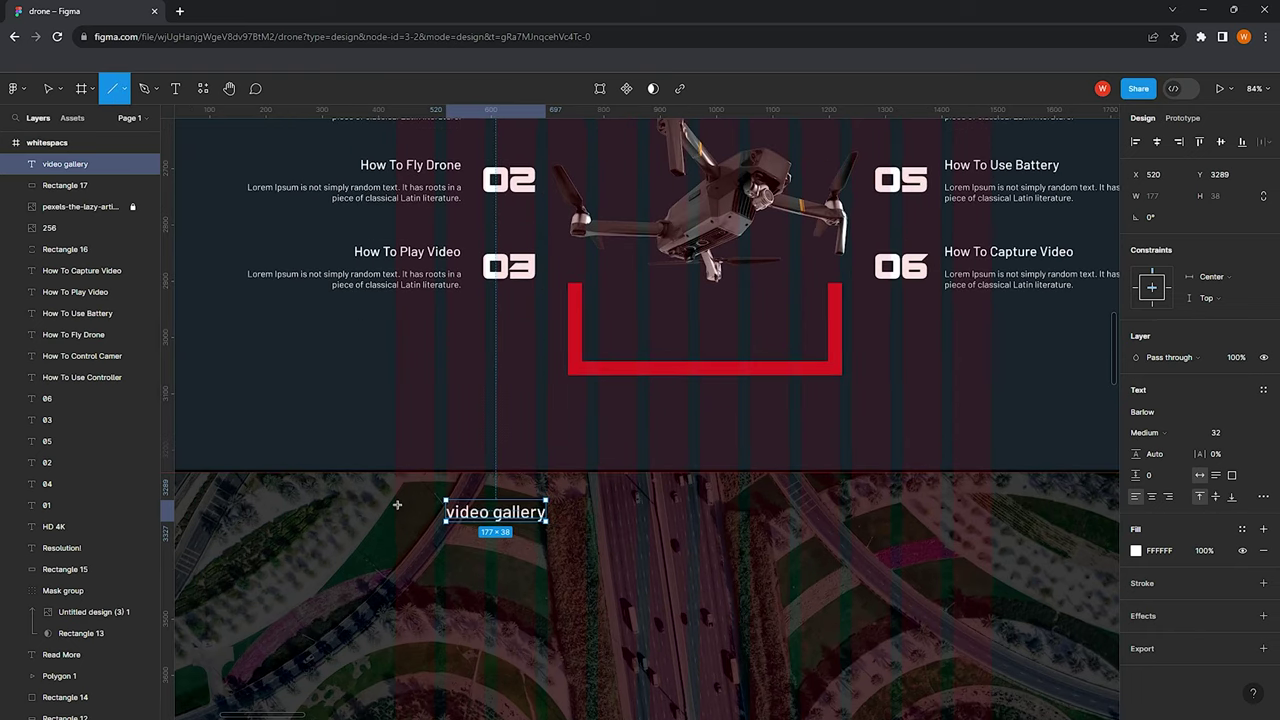
pyautogui.moveTo(396, 512); pyautogui.dragTo(440, 512)
# Give the line a white FFFFFF stroke with weight 5
pyautogui.click(1136, 443)
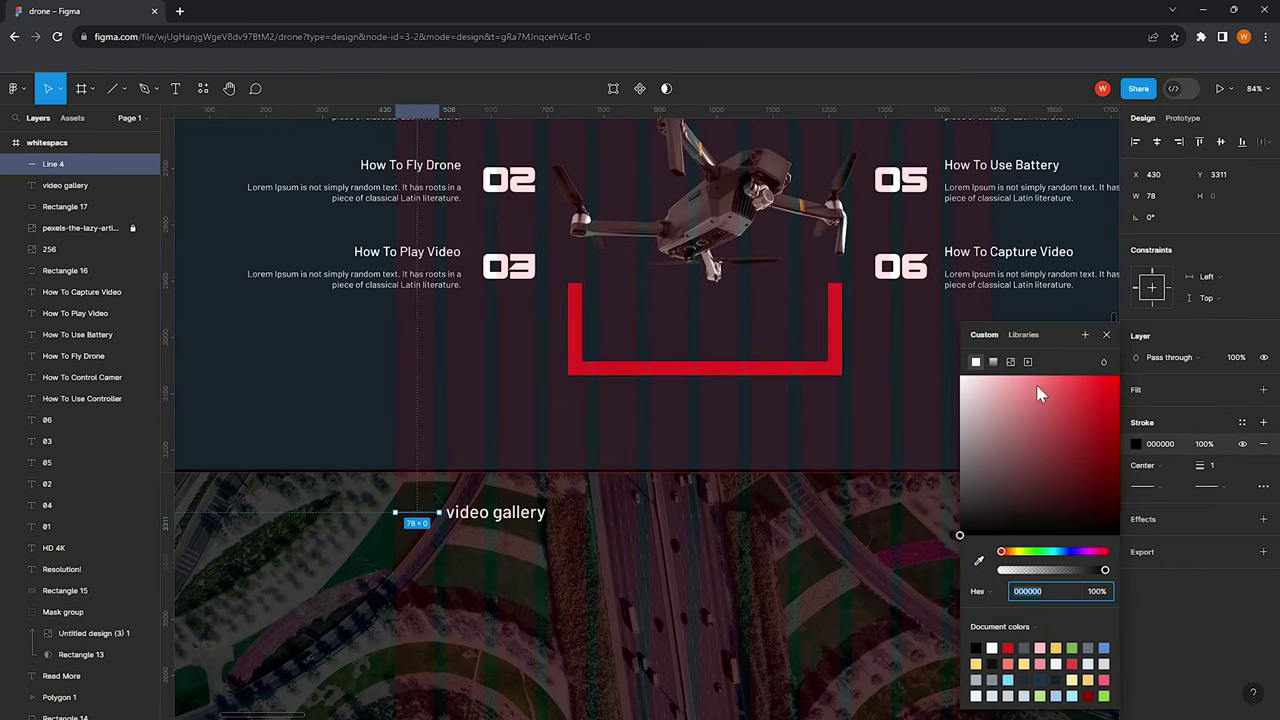
pyautogui.write('ffffff')
pyautogui.press('Return')
pyautogui.write('5')
pyautogui.scroll(5, 414, 525)
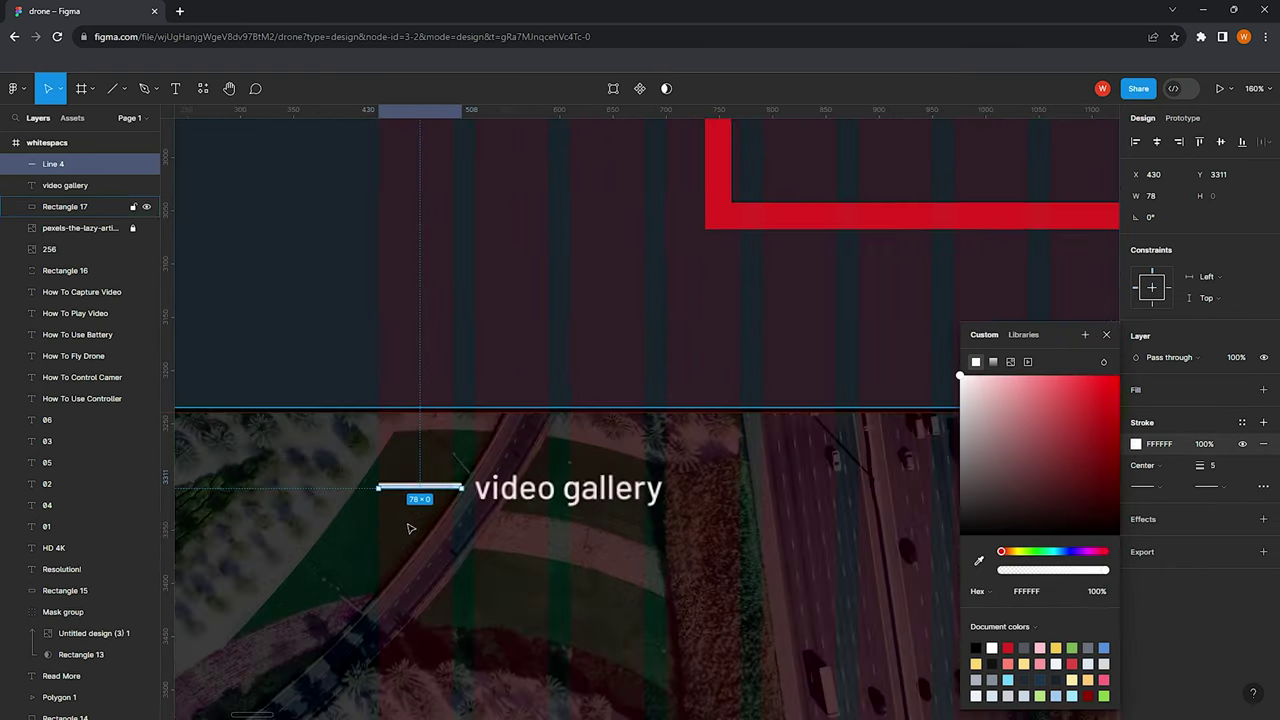
pyautogui.scroll(-5, 412, 497)
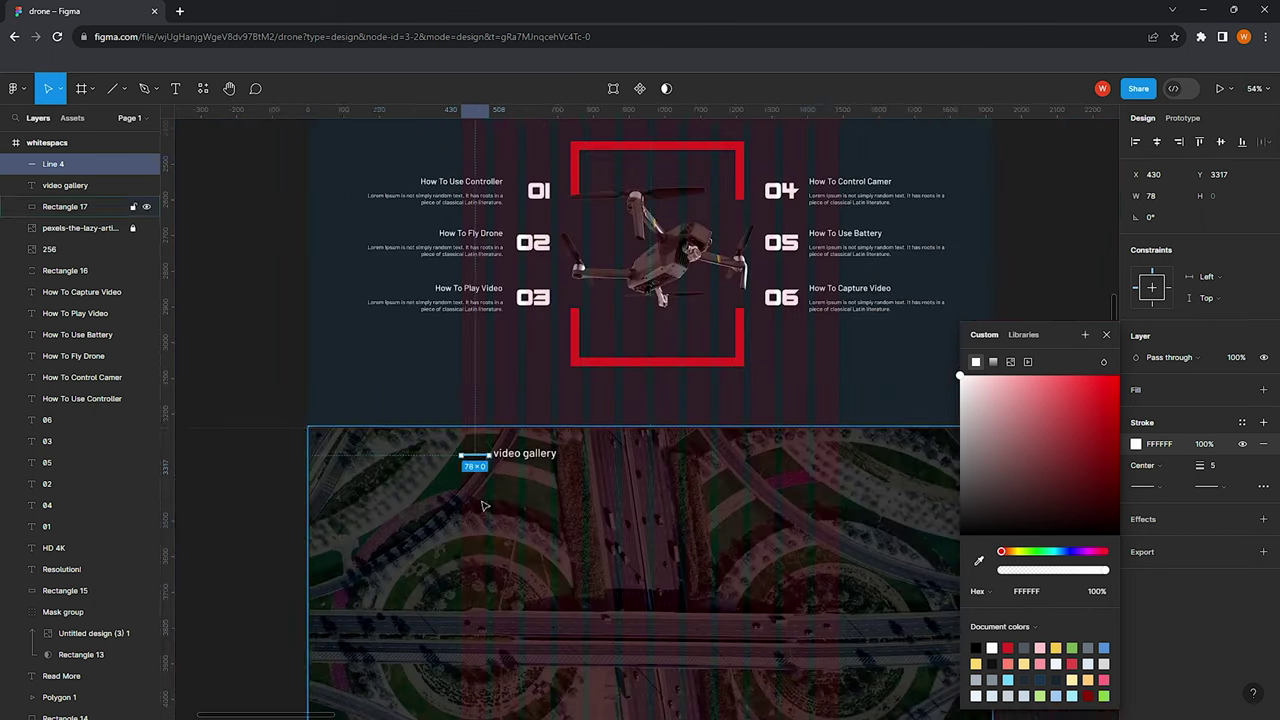
pyautogui.click(480, 508)
# Reduce the 'video gallery' heading to font size 24 and nudge it slightly right
pyautogui.scroll(5, 471, 466)
pyautogui.hscroll(2, 431, 364)
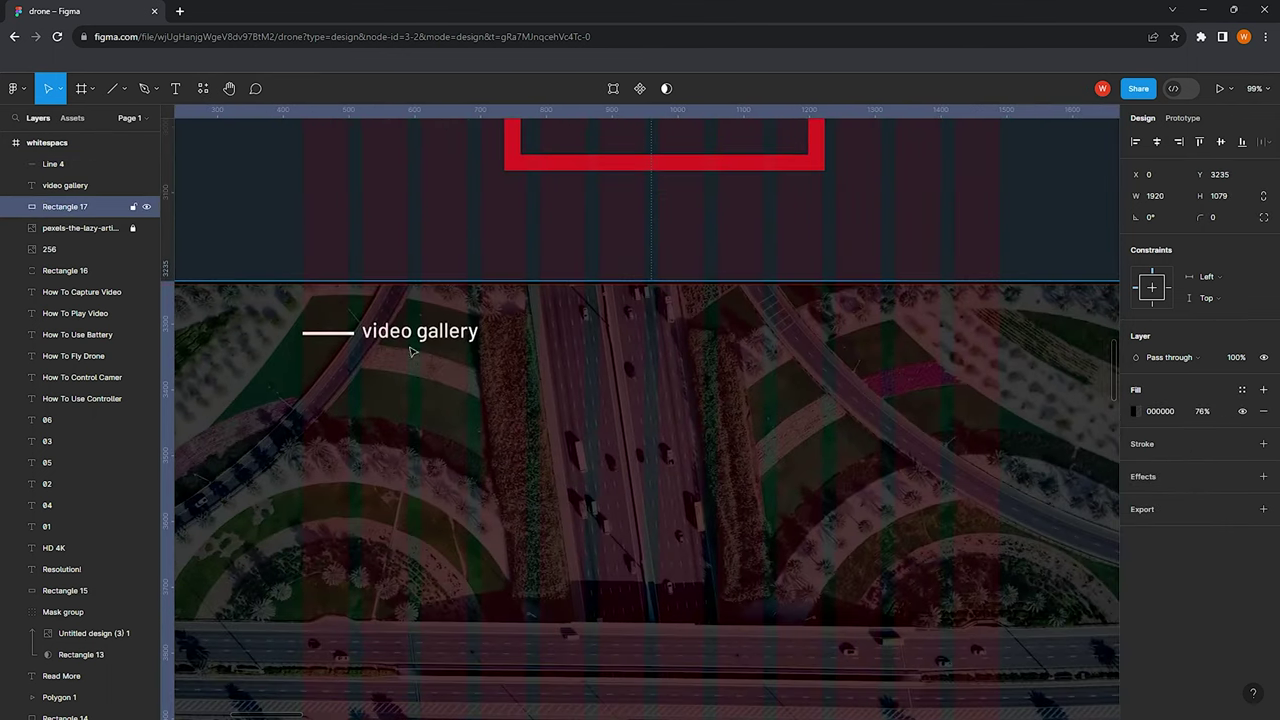
pyautogui.scroll(1, 440, 340)
pyautogui.click(410, 335)
pyautogui.click(1245, 432)
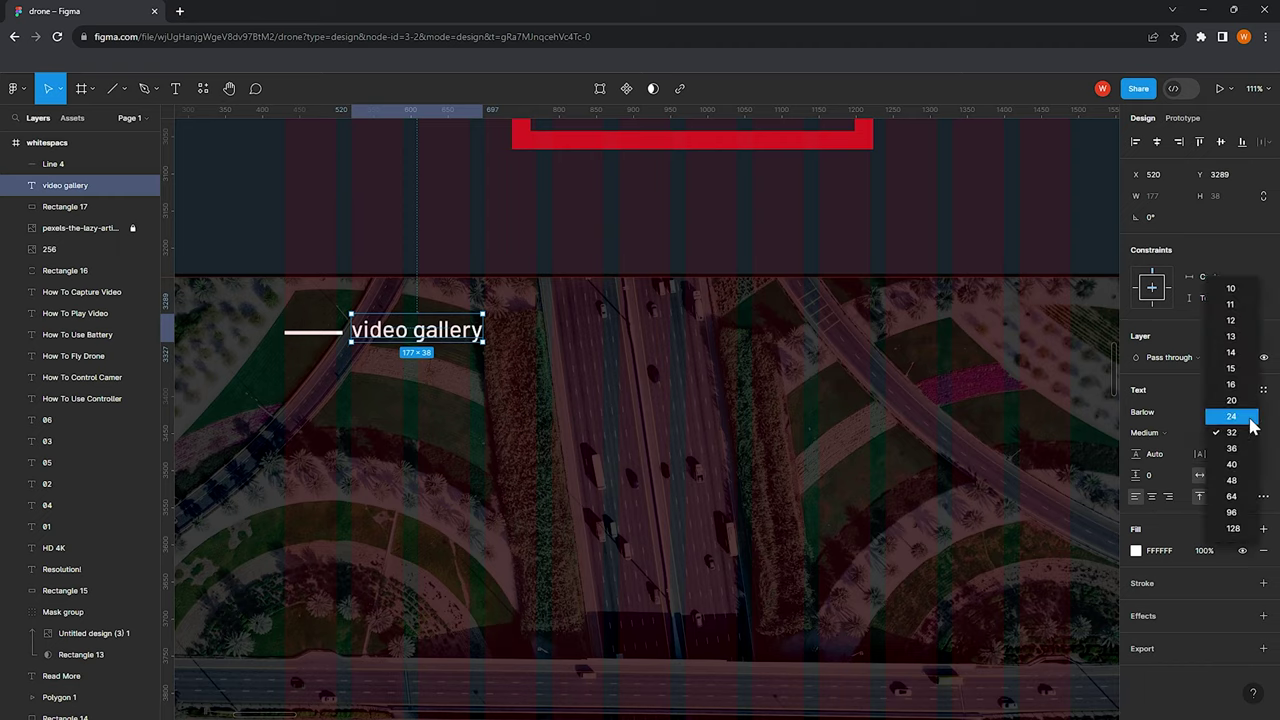
pyautogui.click(1225, 412)
pyautogui.scroll(5, 392, 344)
pyautogui.moveTo(392, 344); pyautogui.dragTo(395, 345)
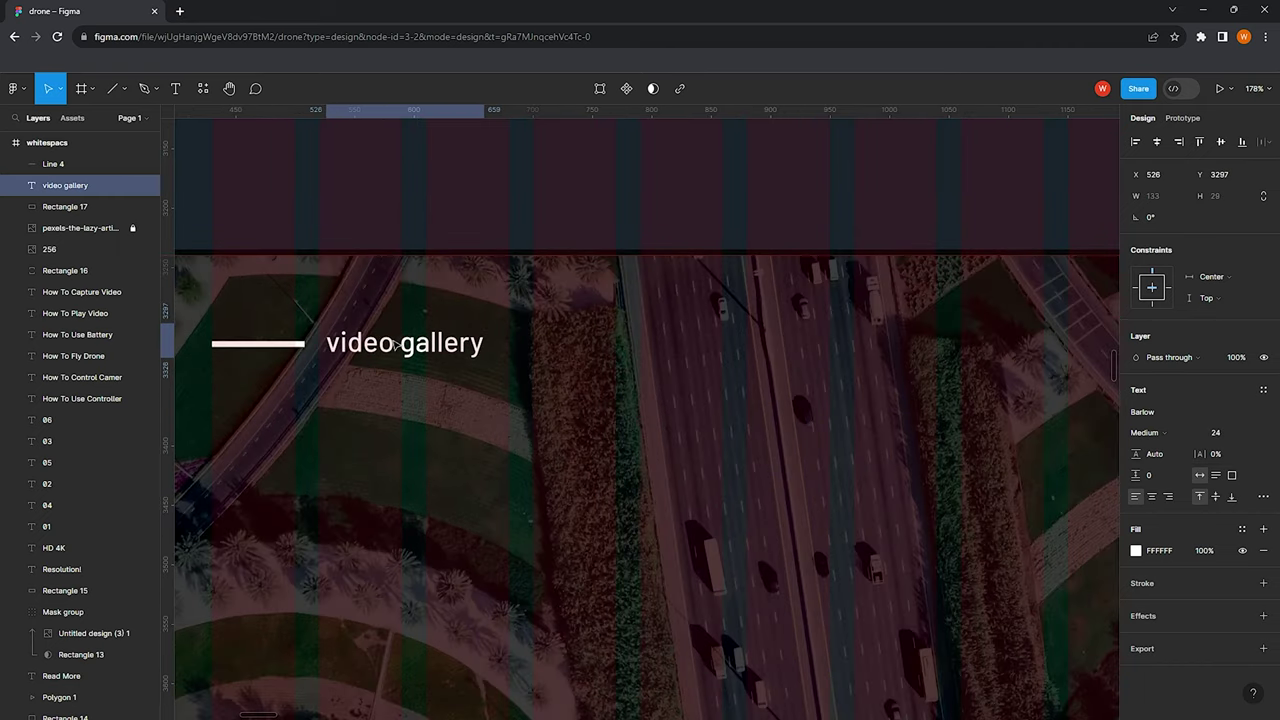
# Start a new text layer just below the heading
pyautogui.click(380, 356)
pyautogui.scroll(-5, 367, 360)
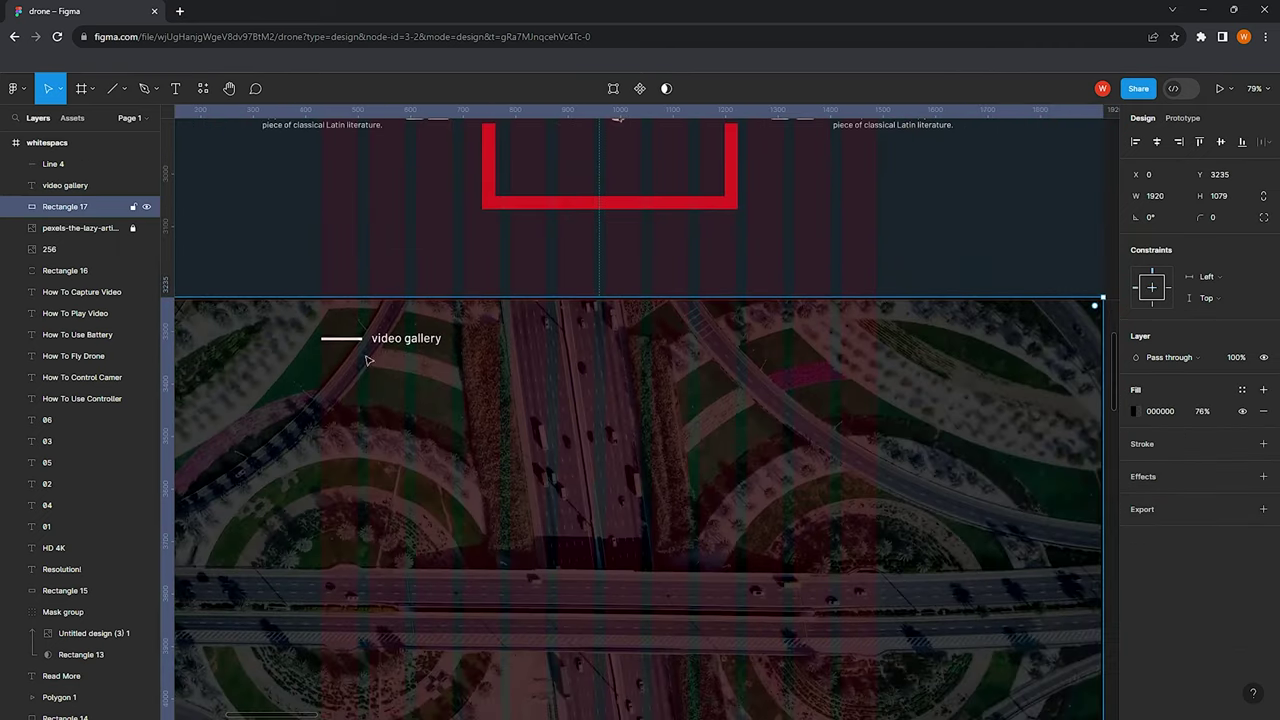
pyautogui.press('t')
pyautogui.click(328, 368)
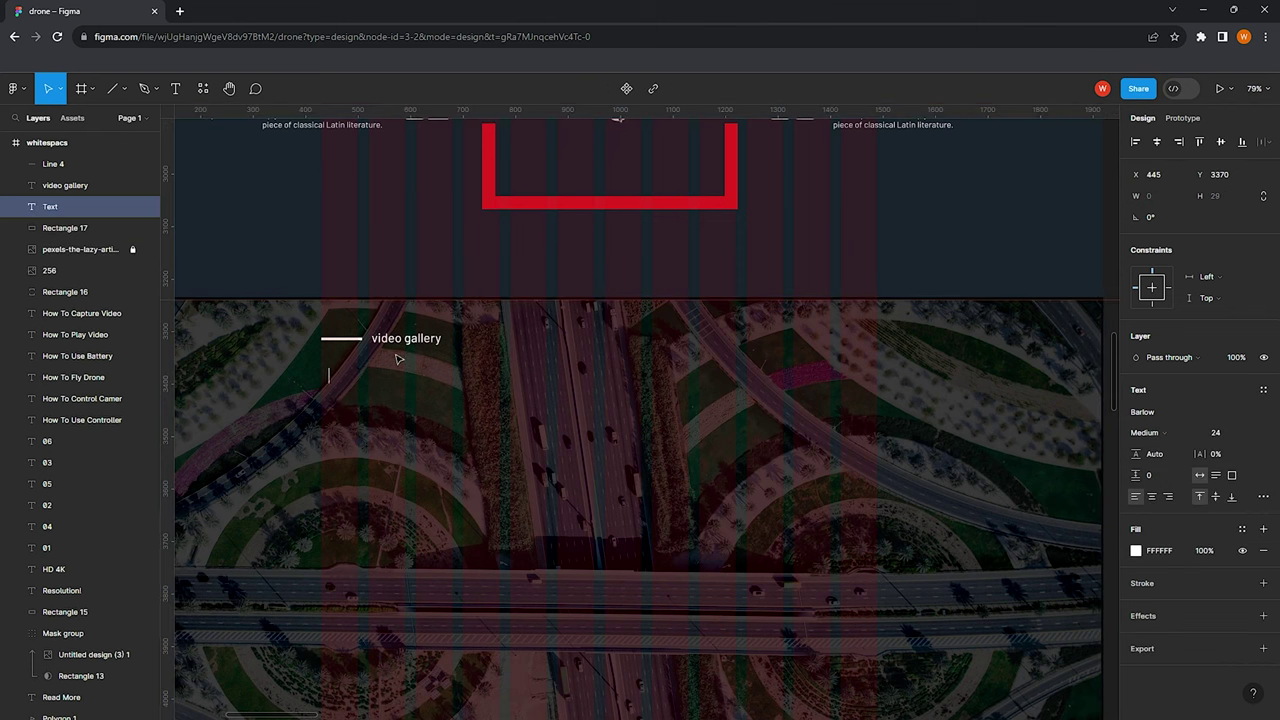
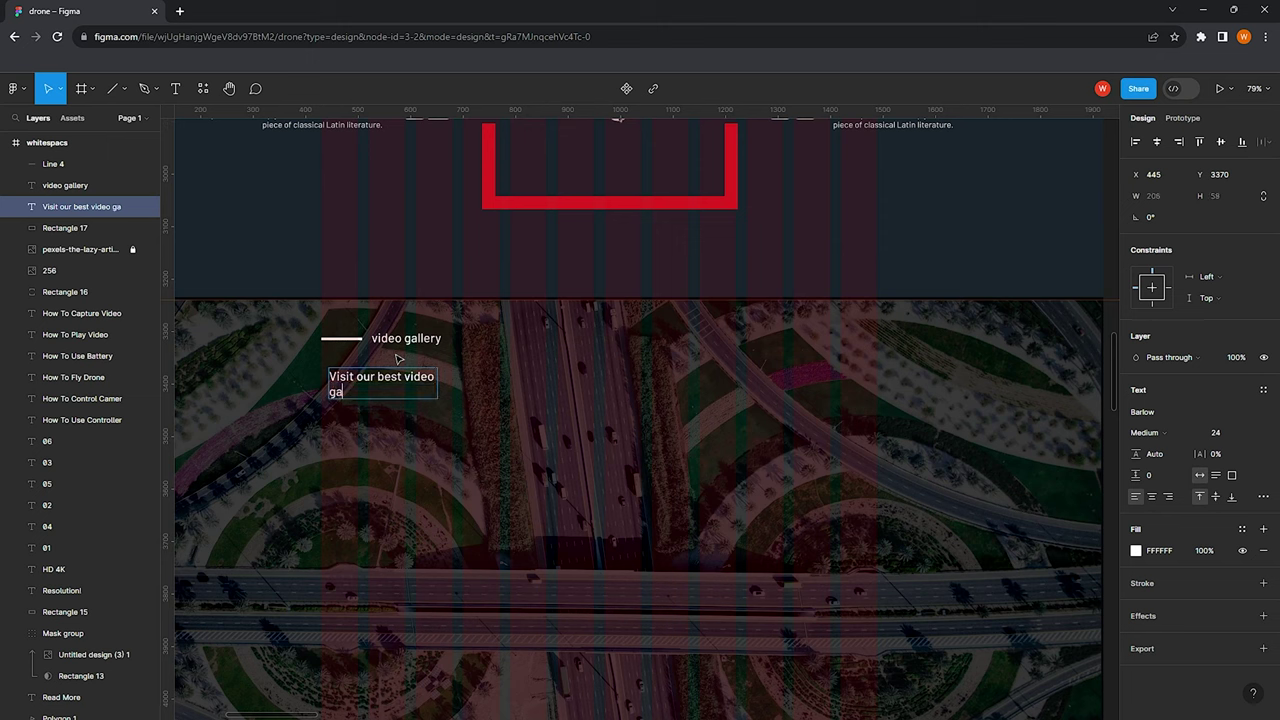
# Make the 'Visit our best video gallery' heading 48 Bold, snapped to the left guide
pyautogui.press('Escape')
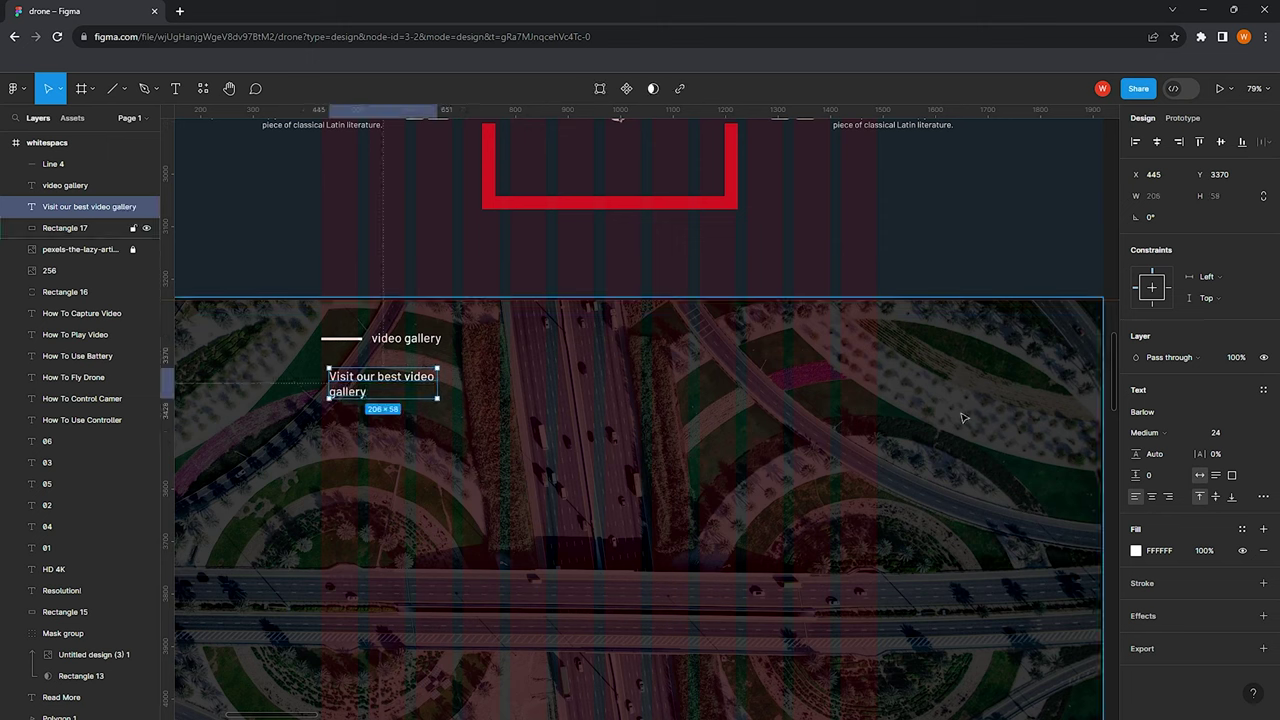
pyautogui.click(1243, 432)
pyautogui.click(1231, 496)
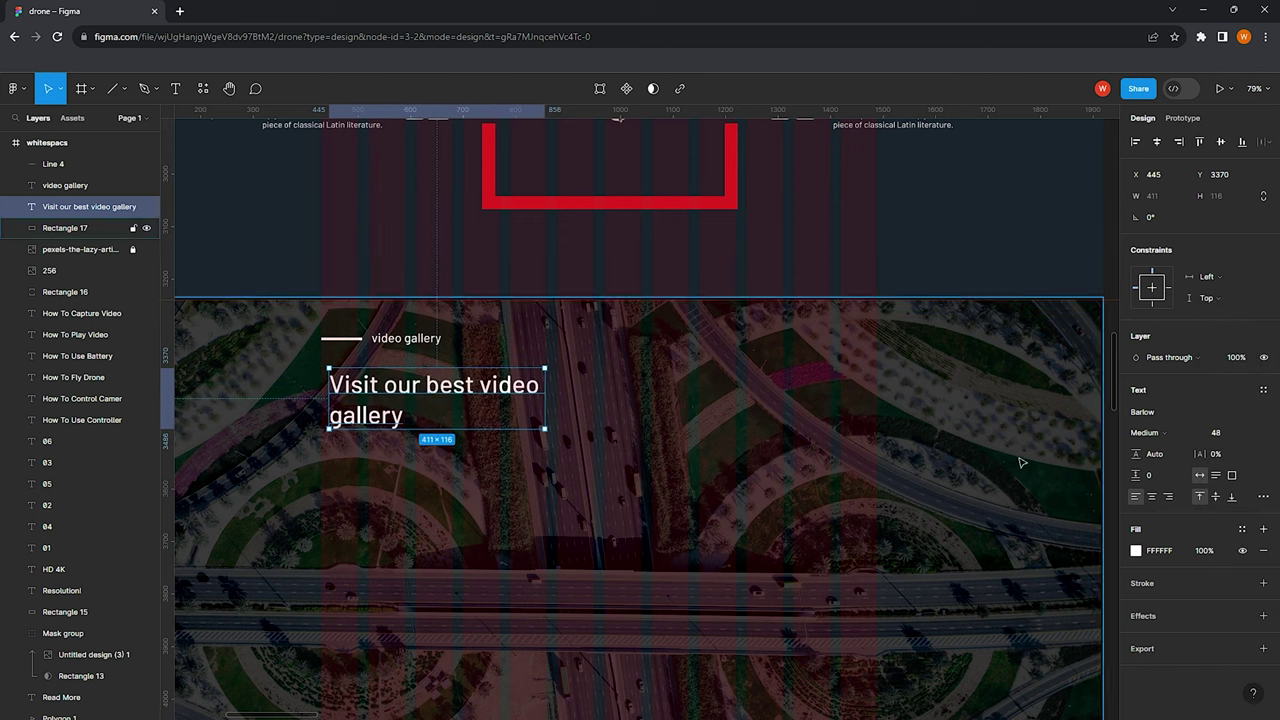
pyautogui.moveTo(440, 400); pyautogui.dragTo(432, 396)
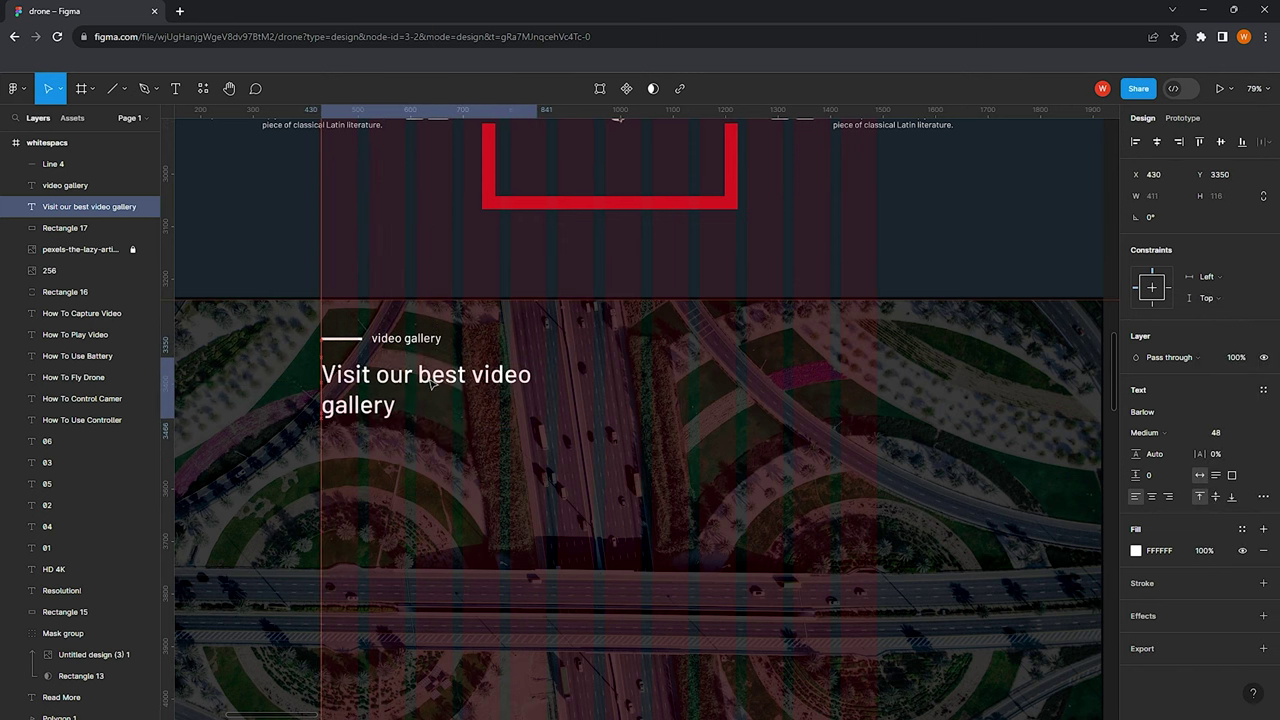
pyautogui.click(1145, 432)
pyautogui.click(492, 477)
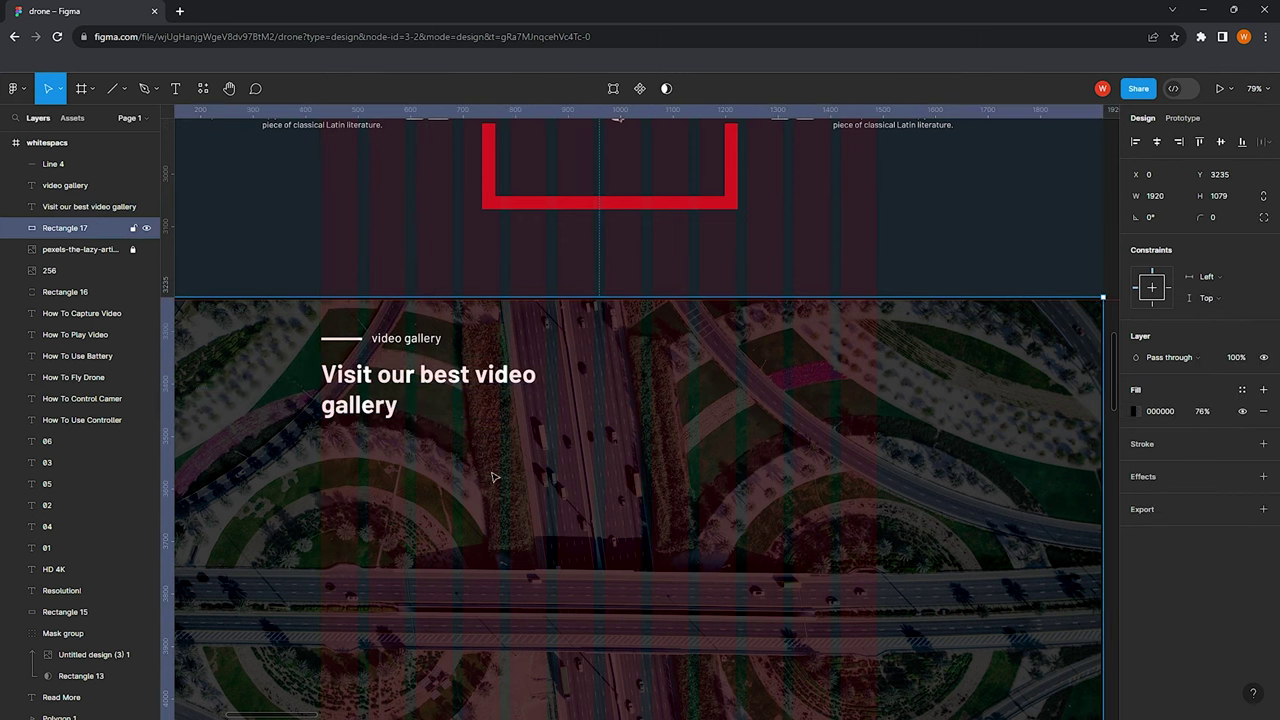
pyautogui.keyDown('ctrl'); pyautogui.scroll(-5, 492, 477); pyautogui.keyUp('ctrl')
pyautogui.press('Escape')
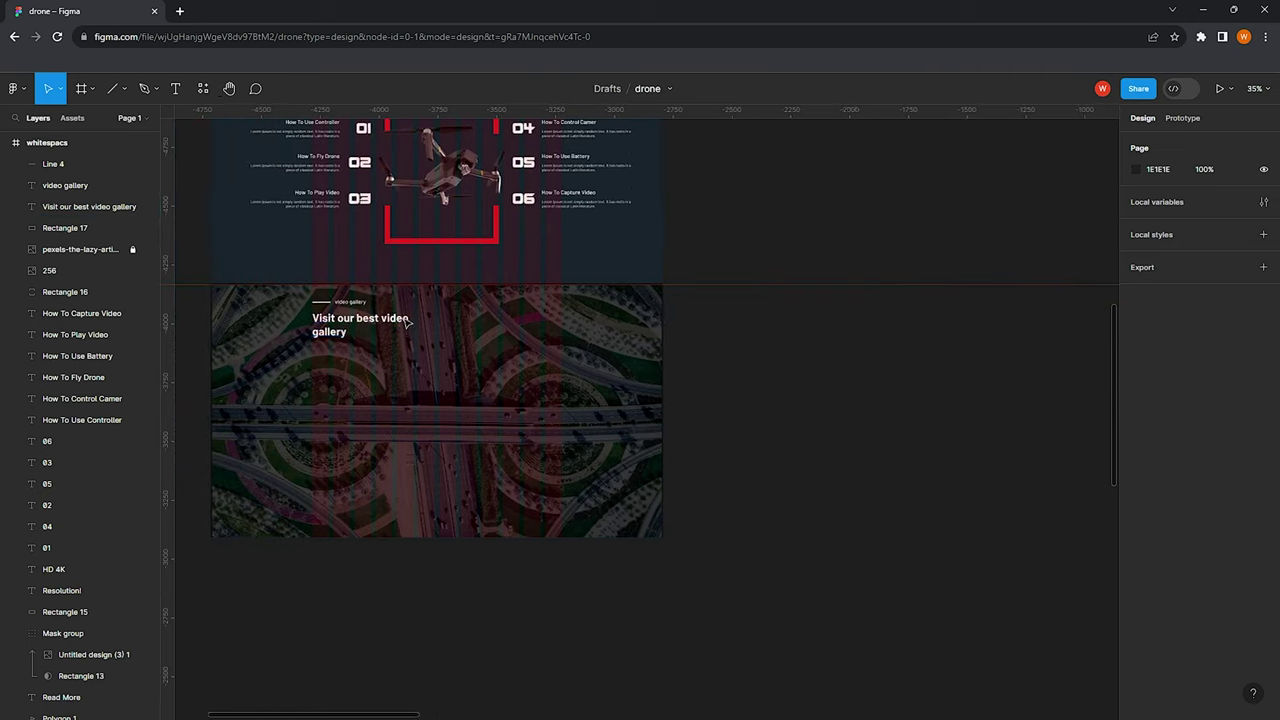
# Copy the hand-holding-drone photo into the landing page below the video gallery heading
pyautogui.keyDown('ctrl'); pyautogui.scroll(-5, 271, 291); pyautogui.keyUp('ctrl')
pyautogui.click(718, 461)
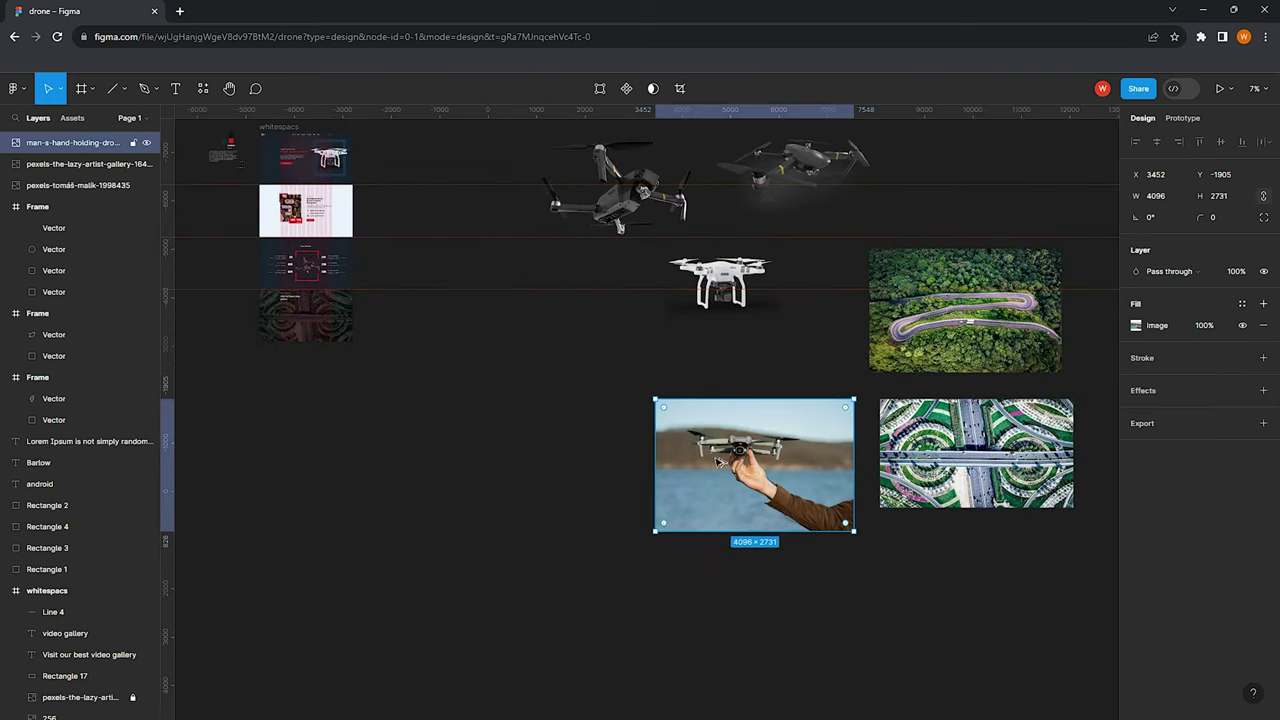
pyautogui.moveTo(718, 461); pyautogui.dragTo(330, 332)
pyautogui.scroll(3, 351, 312)
pyautogui.moveTo(586, 486)
pyautogui.mouseDown()
pyautogui.moveTo(306, 329)
pyautogui.moveTo(316, 309)
pyautogui.mouseUp()
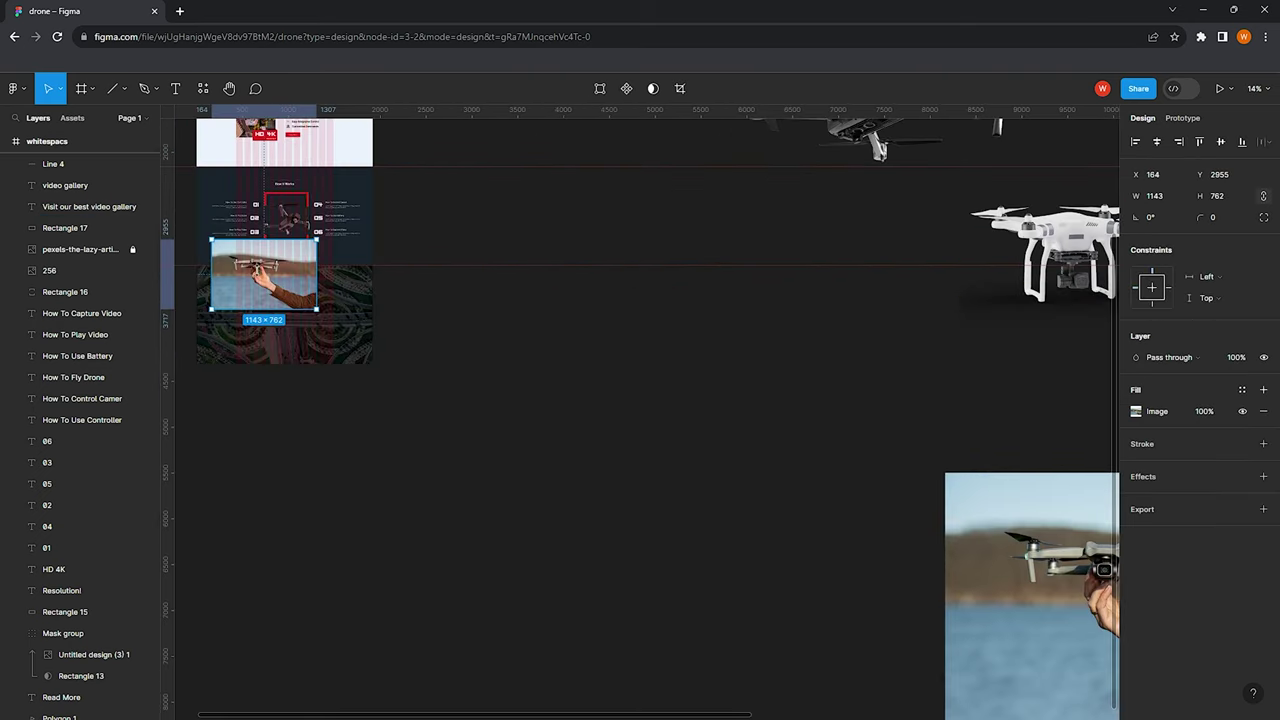
pyautogui.keyDown('ctrl'); pyautogui.scroll(3, 263, 274); pyautogui.keyUp('ctrl')
pyautogui.moveTo(409, 281); pyautogui.dragTo(465, 386)
# Resize the drone photo copy to 847×565 and centre it
pyautogui.keyDown('ctrl'); pyautogui.scroll(2, 473, 390); pyautogui.keyUp('ctrl')
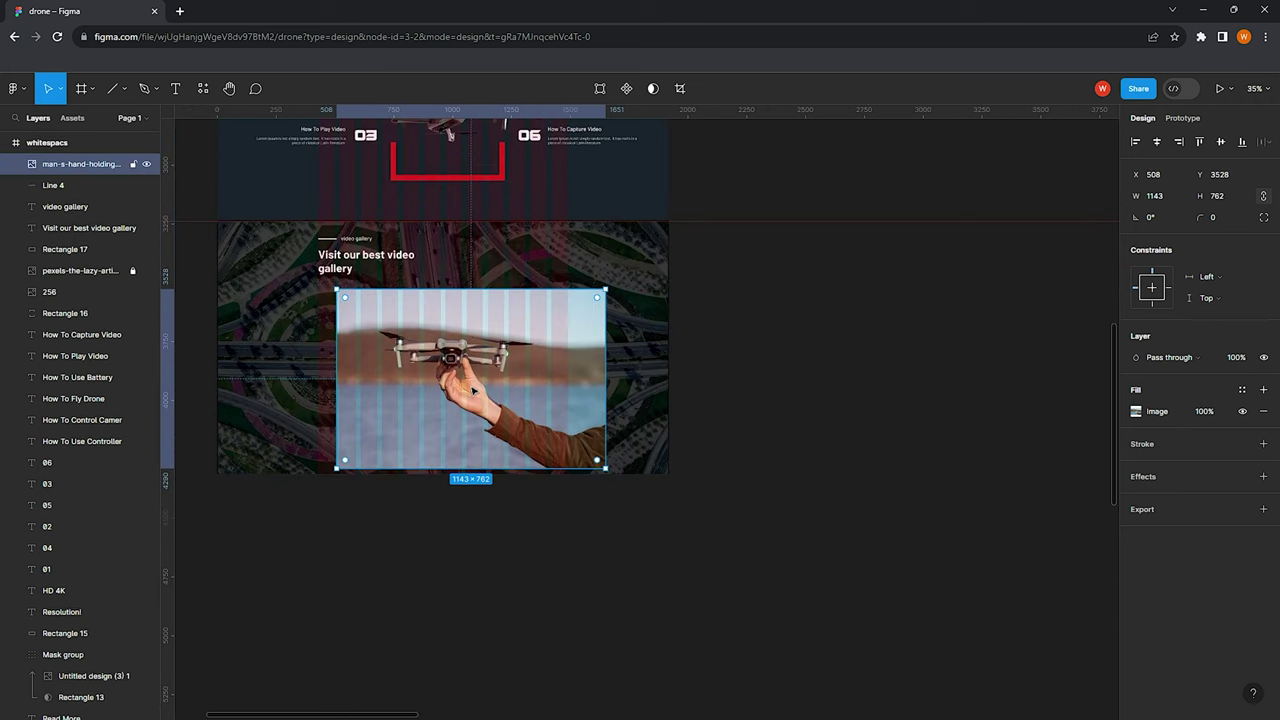
pyautogui.hscroll(2, 493, 362)
pyautogui.moveTo(586, 466); pyautogui.dragTo(549, 444)
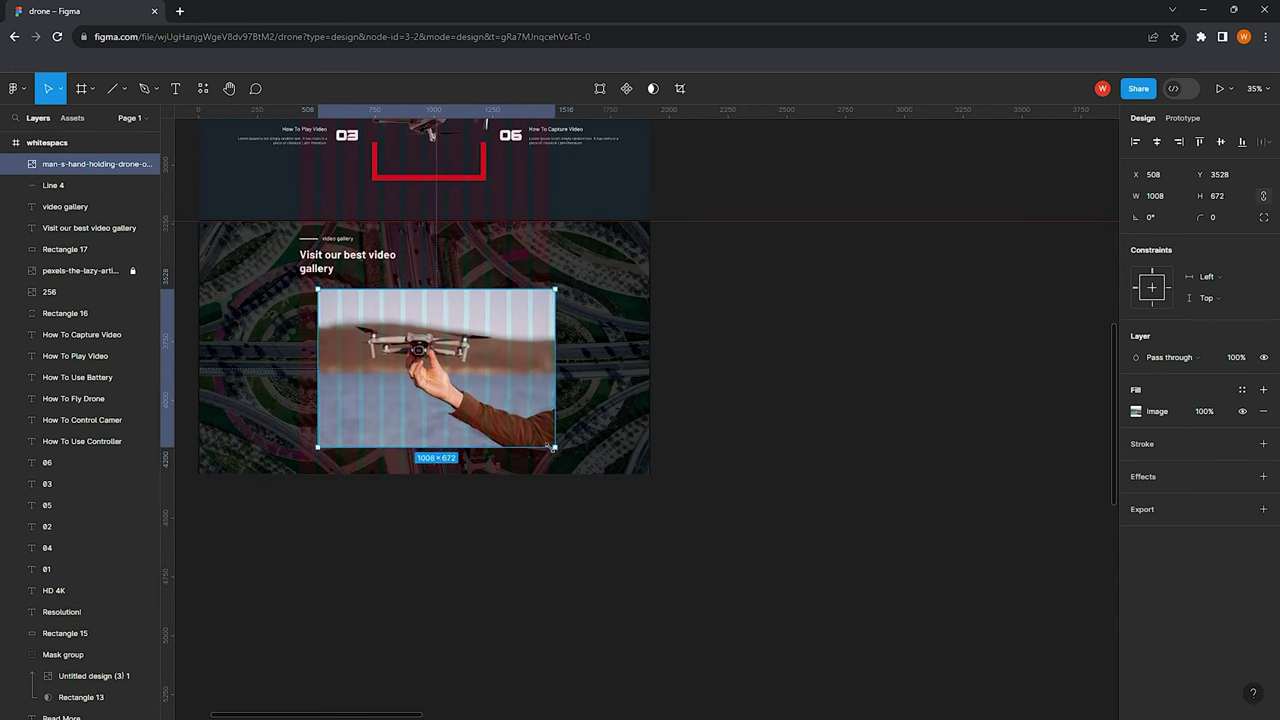
pyautogui.keyDown('ctrl'); pyautogui.scroll(1, 540, 430); pyautogui.keyUp('ctrl')
pyautogui.keyDown('ctrl'); pyautogui.scroll(1, 545, 426); pyautogui.keyUp('ctrl')
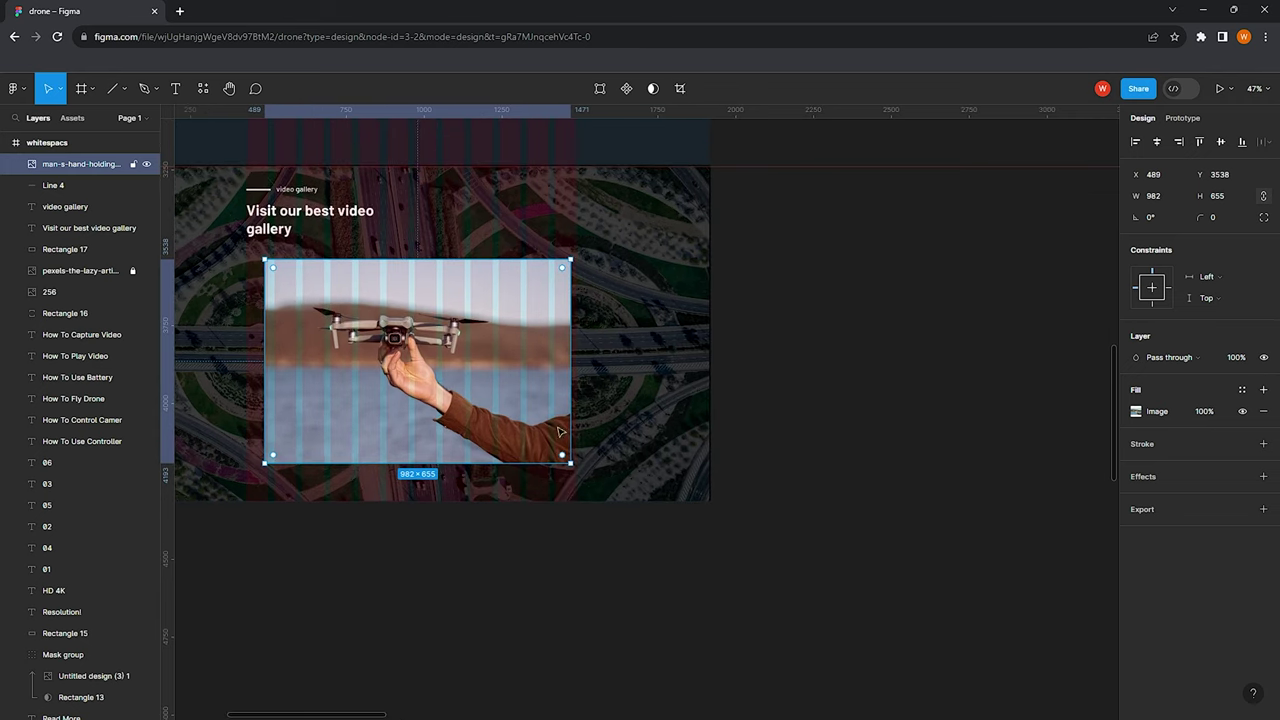
pyautogui.moveTo(556, 426); pyautogui.dragTo(481, 378)
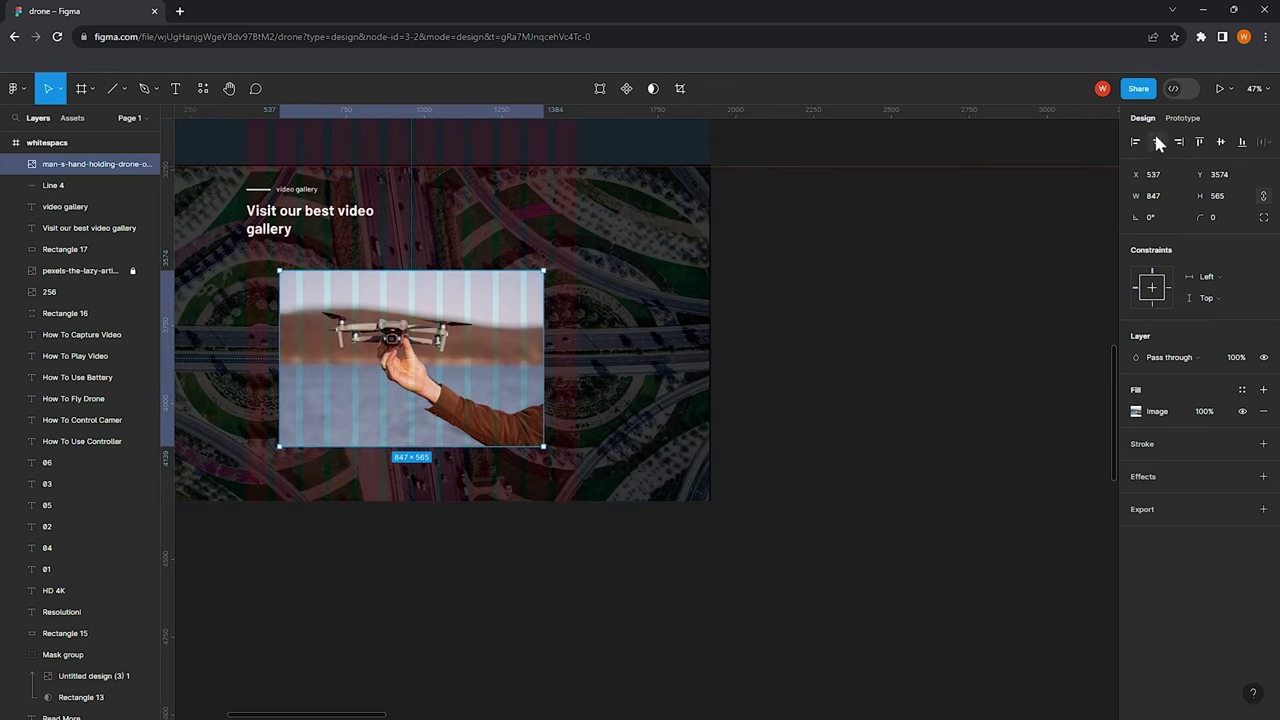
pyautogui.click(760, 304)
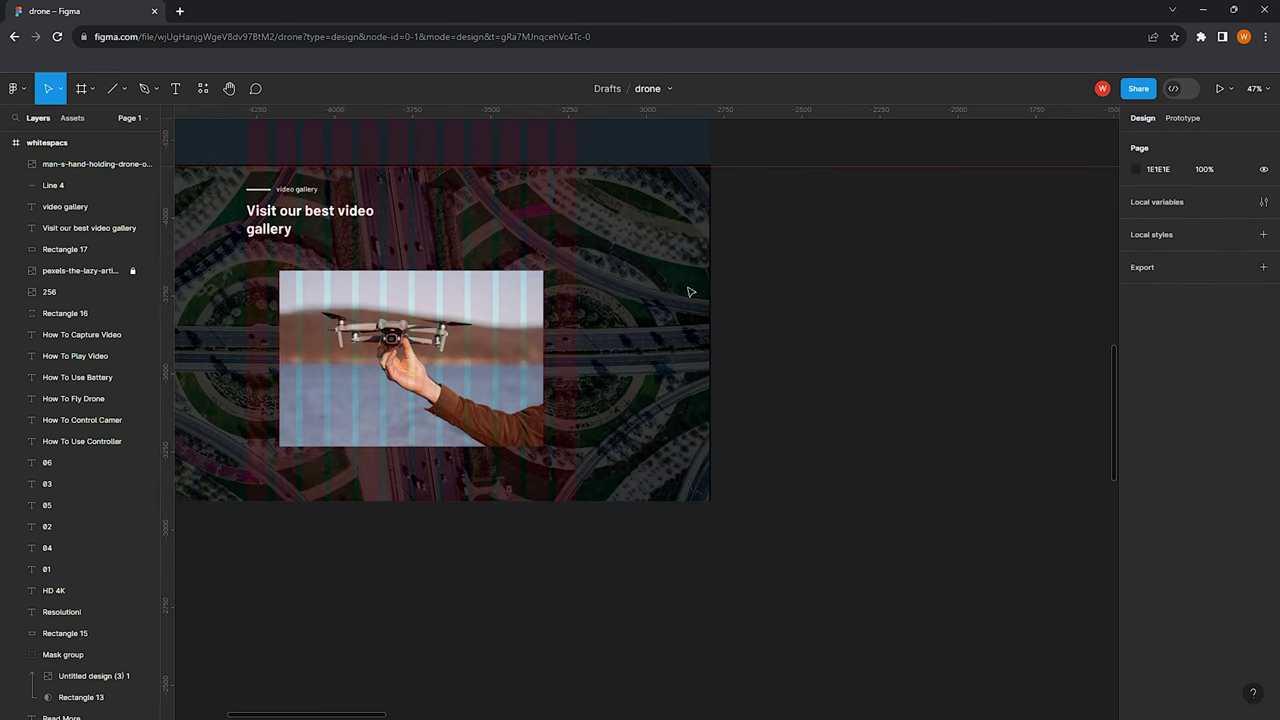
# Draw a no-fill rectangle over the photo's left side with a 14-thick D72323 stroke
pyautogui.click(122, 88)
pyautogui.click(86, 117)
pyautogui.keyDown('ctrl'); pyautogui.scroll(1, 330, 318); pyautogui.keyUp('ctrl')
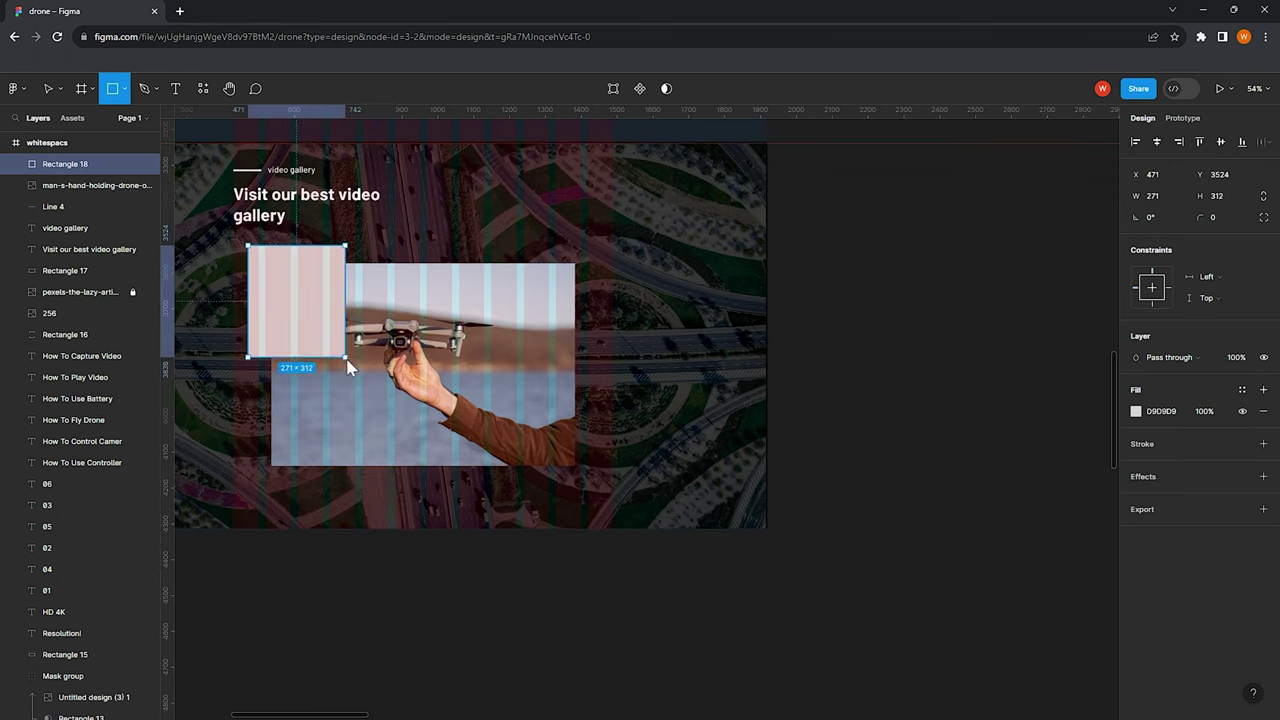
pyautogui.moveTo(248, 245); pyautogui.dragTo(366, 390)
pyautogui.moveTo(330, 343); pyautogui.dragTo(317, 332)
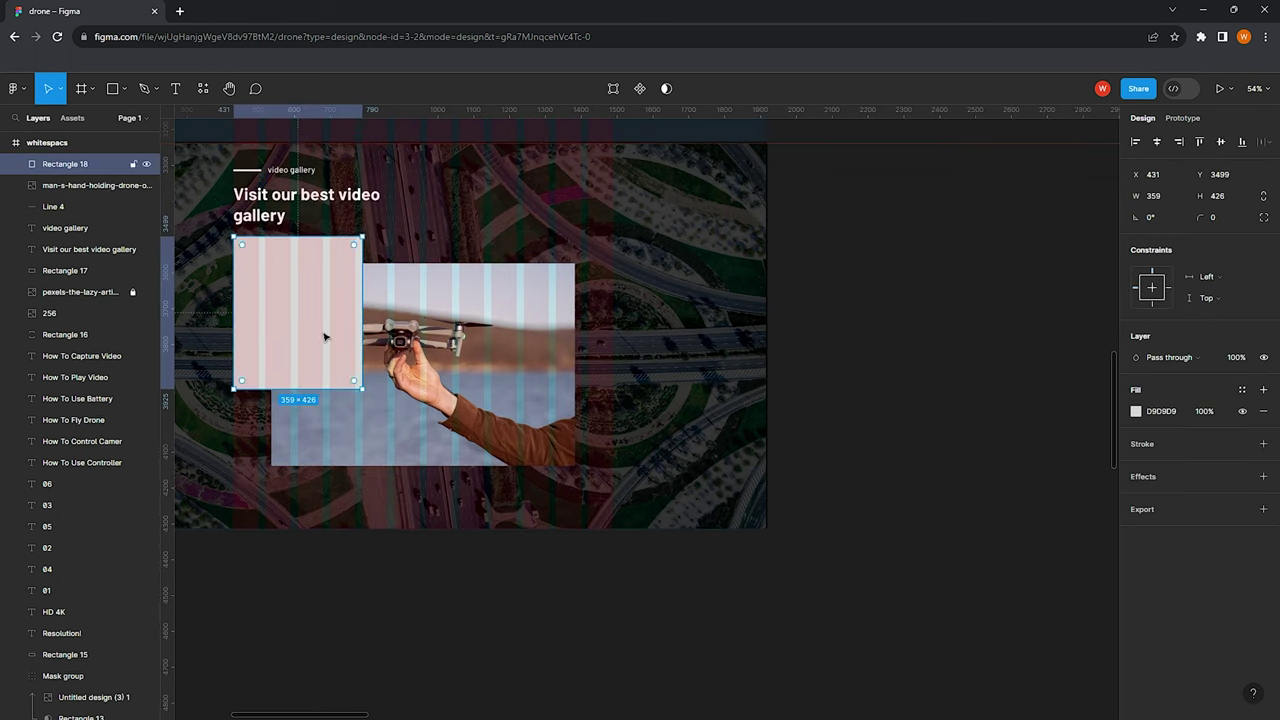
pyautogui.click(1263, 443)
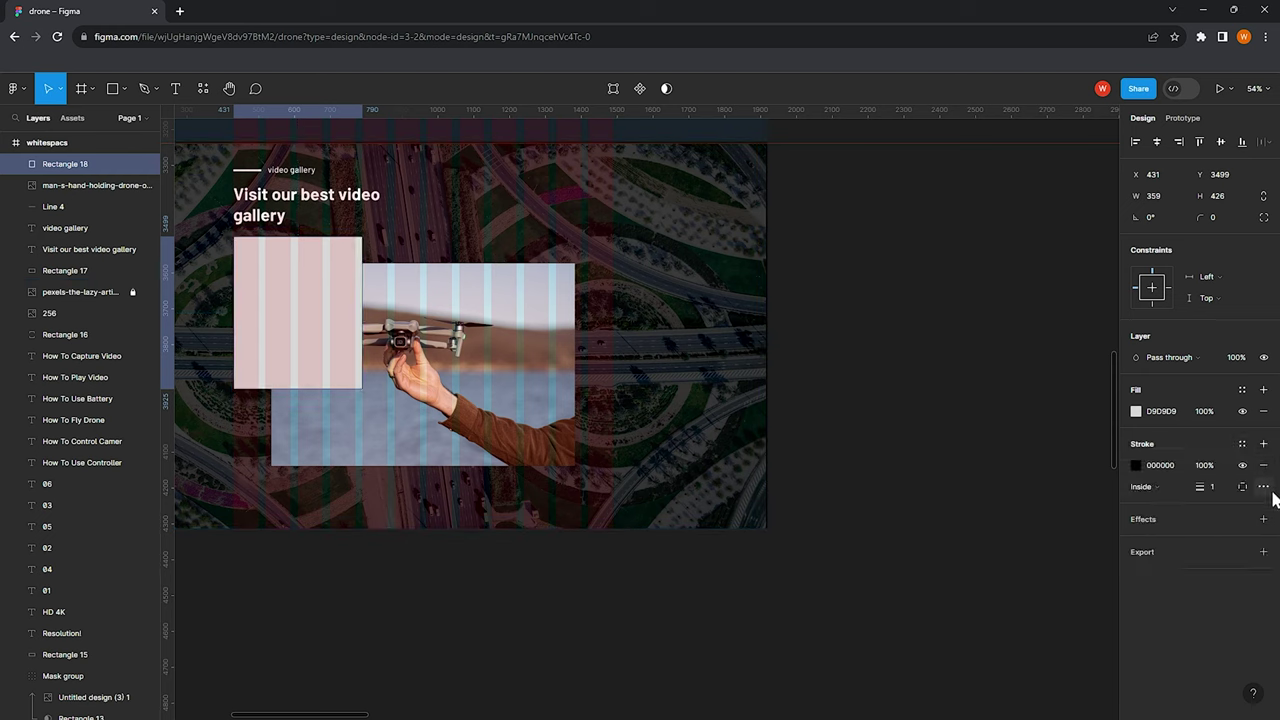
pyautogui.click(1263, 411)
pyautogui.click(1136, 444)
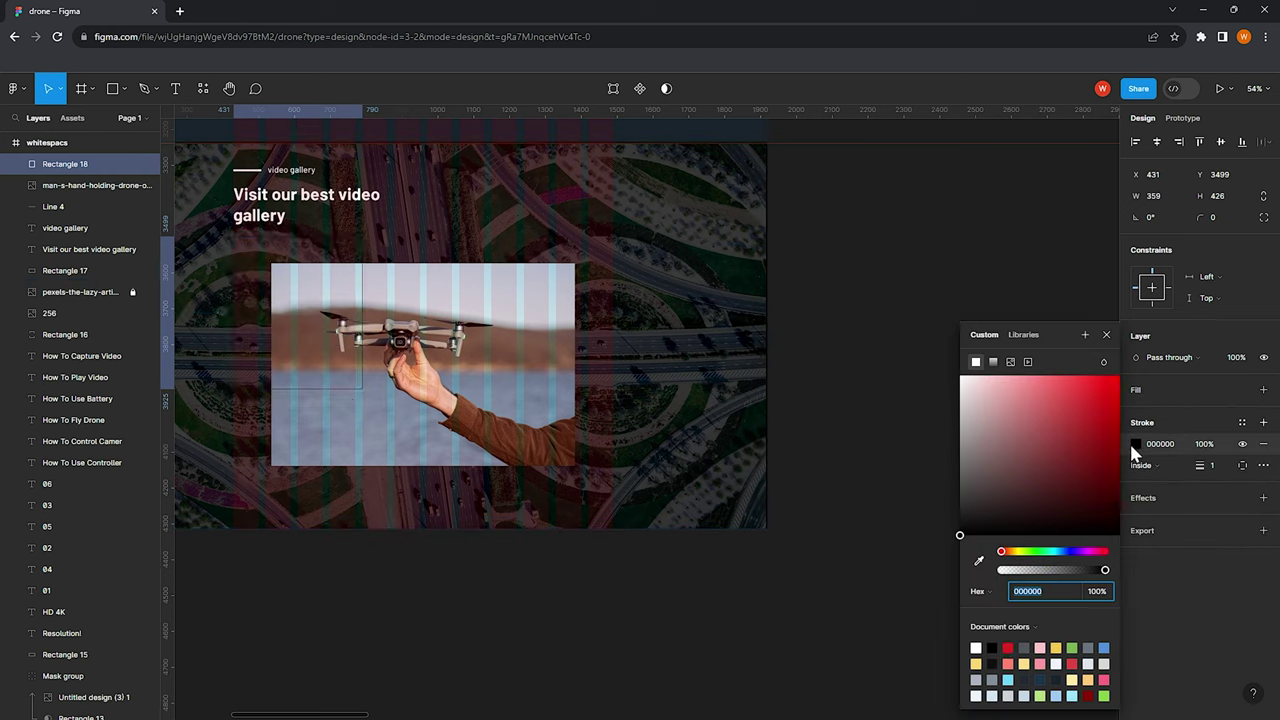
pyautogui.click(1010, 647)
pyautogui.moveTo(1200, 464); pyautogui.dragTo(1218, 464)
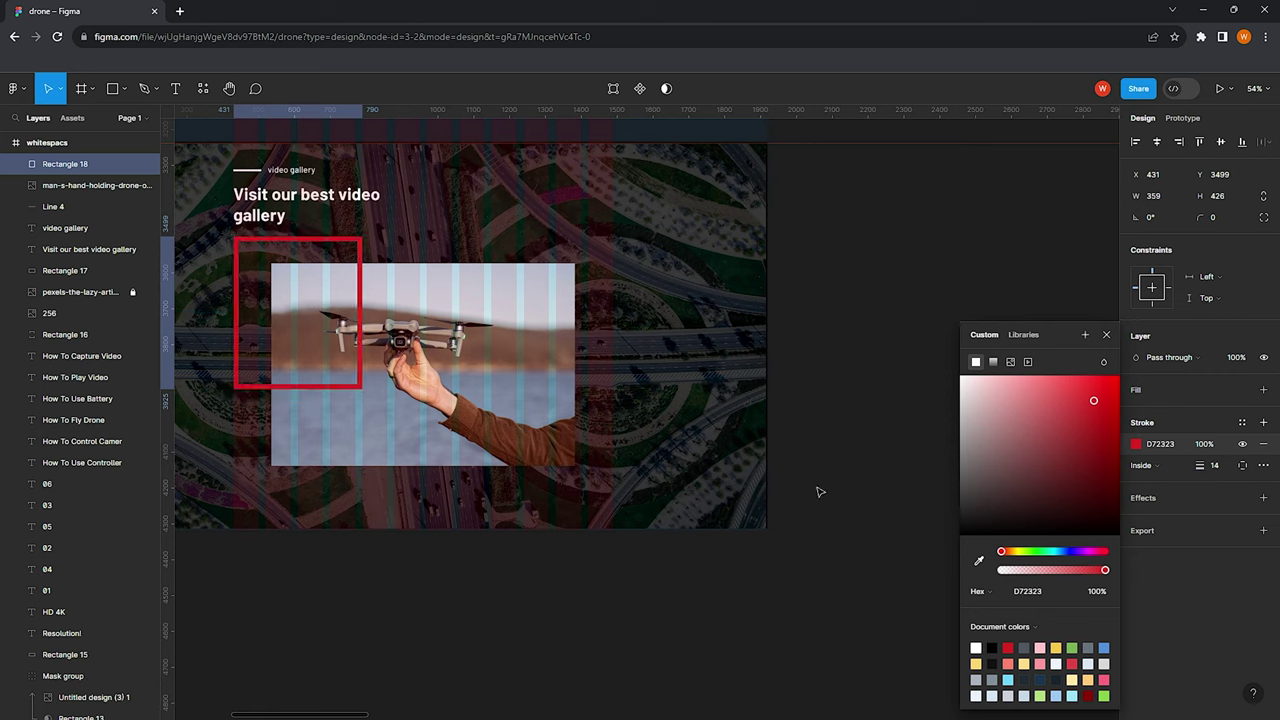
# Make the red frame 555 tall, send it behind the photo, and enlarge the photo to 953×636
pyautogui.moveTo(287, 390); pyautogui.dragTo(289, 434)
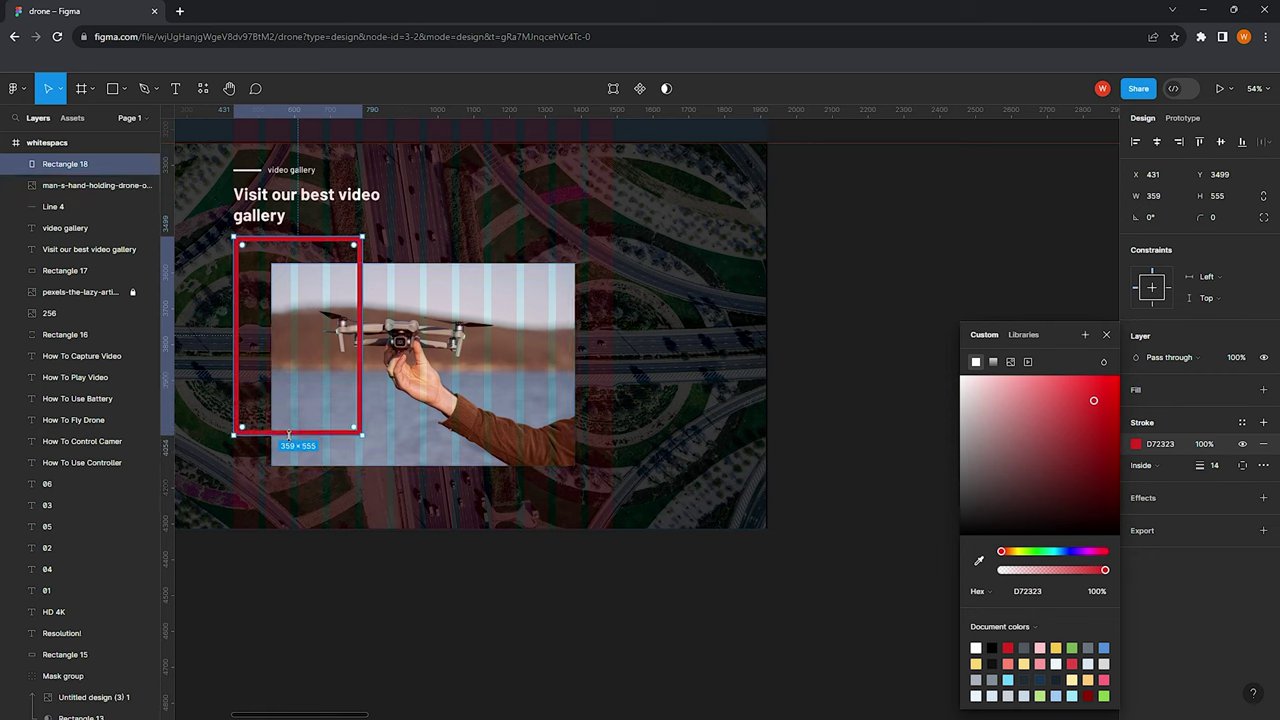
pyautogui.hotkey('ctrl', '[')
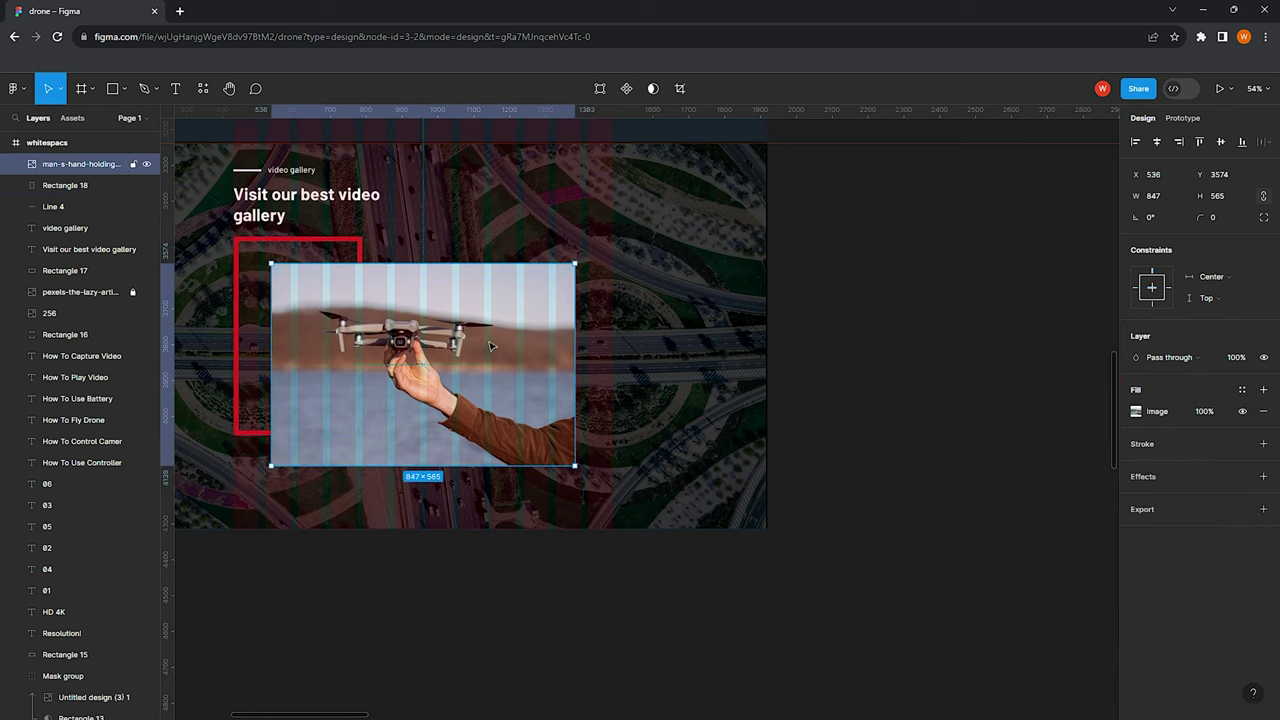
pyautogui.moveTo(500, 350); pyautogui.dragTo(487, 338)
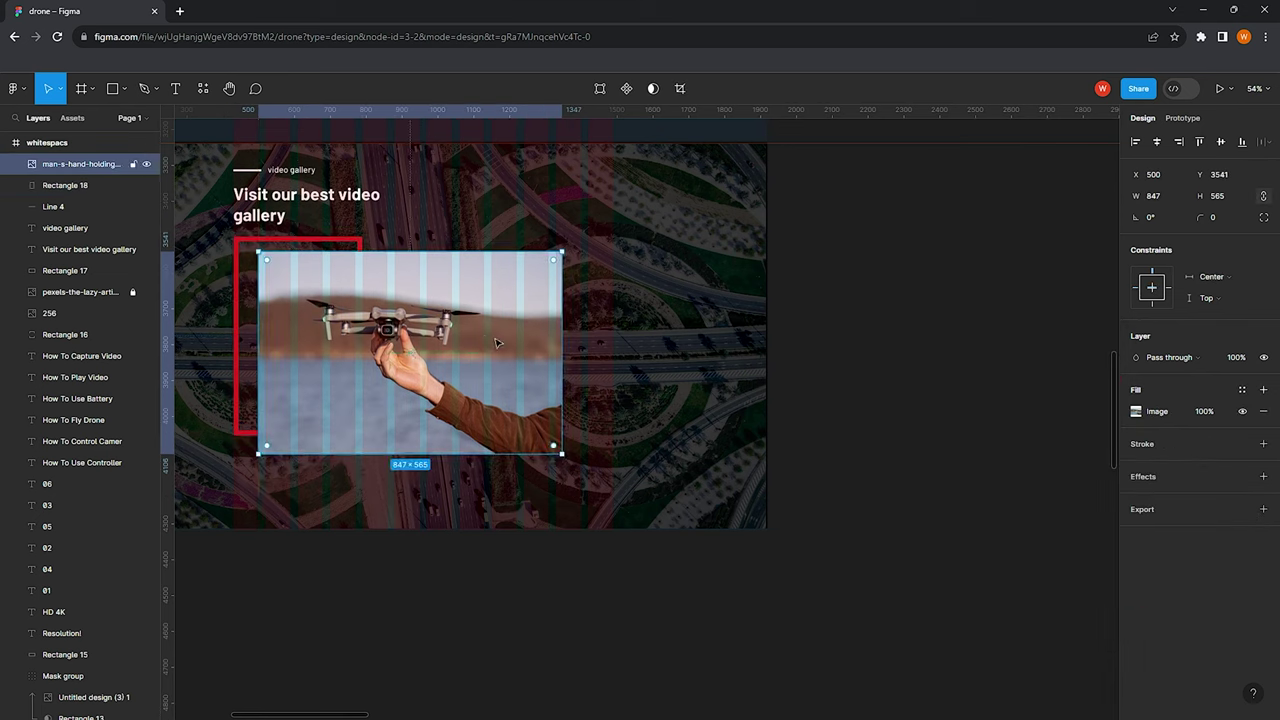
pyautogui.moveTo(561, 453); pyautogui.dragTo(600, 478)
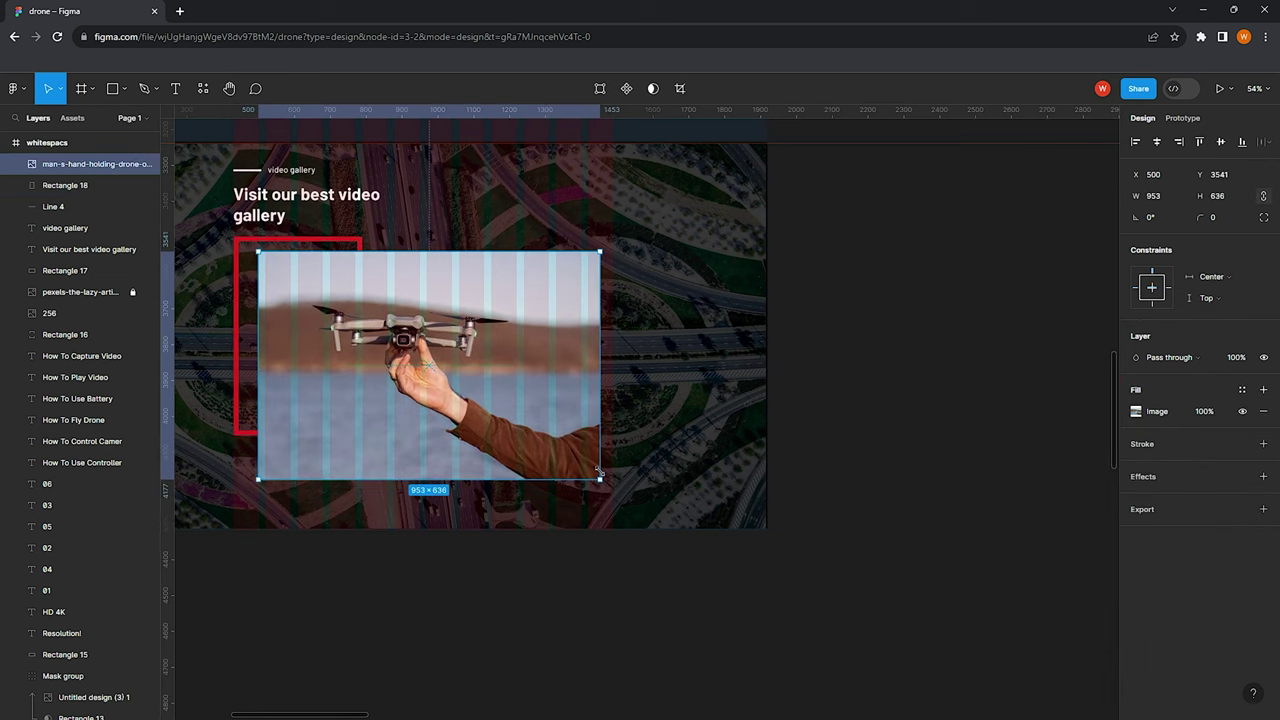
pyautogui.click(880, 316)
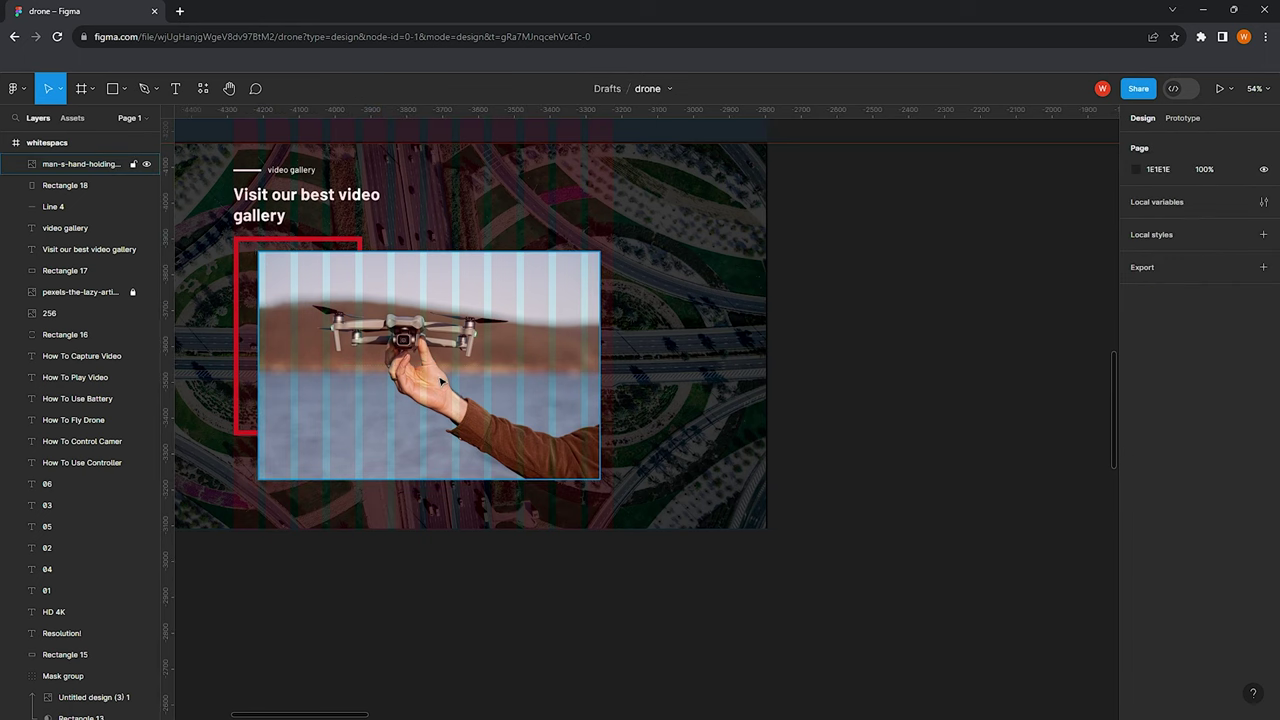
# Draw a small black bar on the drone photo's lower left
pyautogui.scroll(2, 323, 400)
pyautogui.scroll(1, 415, 384)
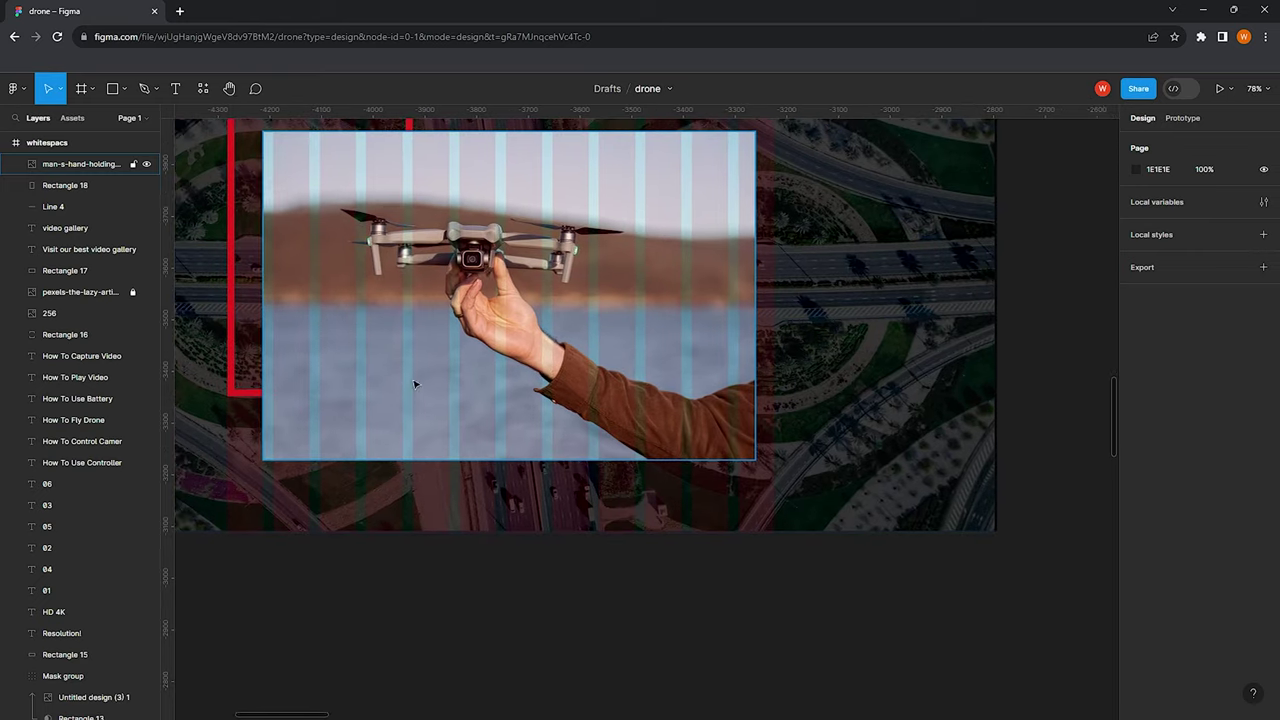
pyautogui.hscroll(1, 415, 384)
pyautogui.click(113, 88)
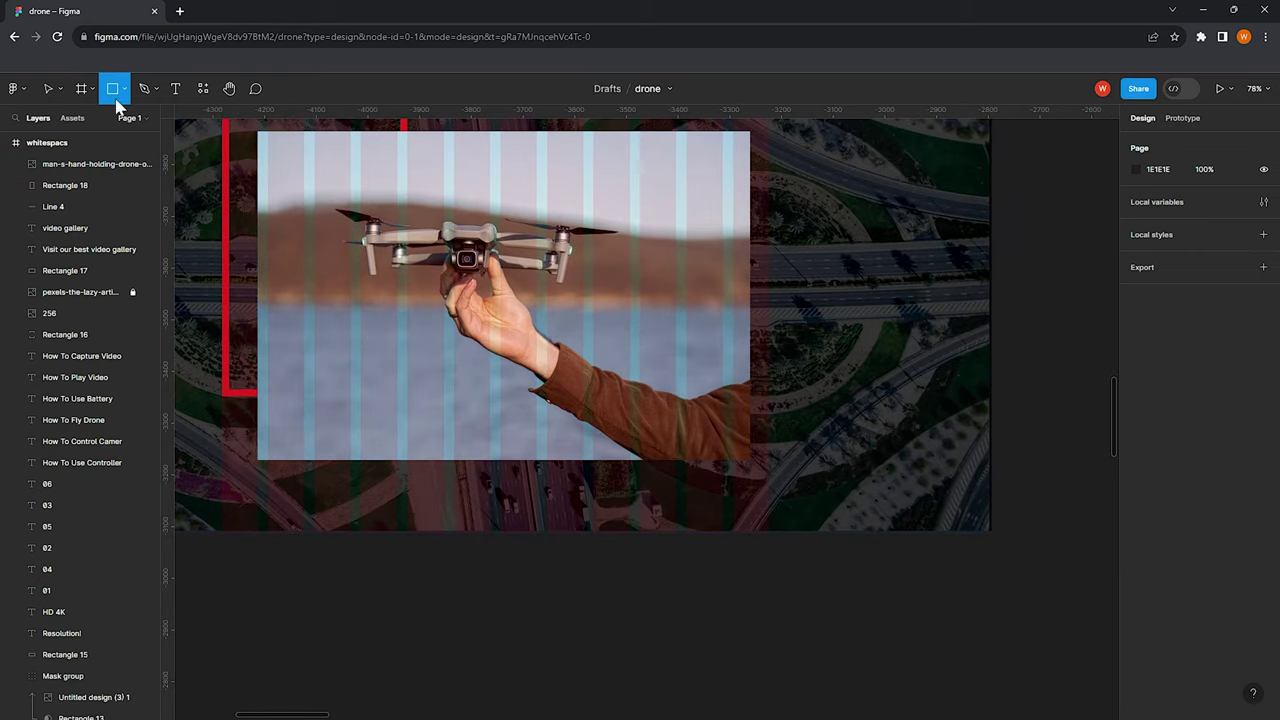
pyautogui.scroll(1, 357, 432)
pyautogui.moveTo(293, 380); pyautogui.dragTo(472, 445)
pyautogui.click(1136, 411)
pyautogui.moveTo(1000, 500); pyautogui.dragTo(937, 554)
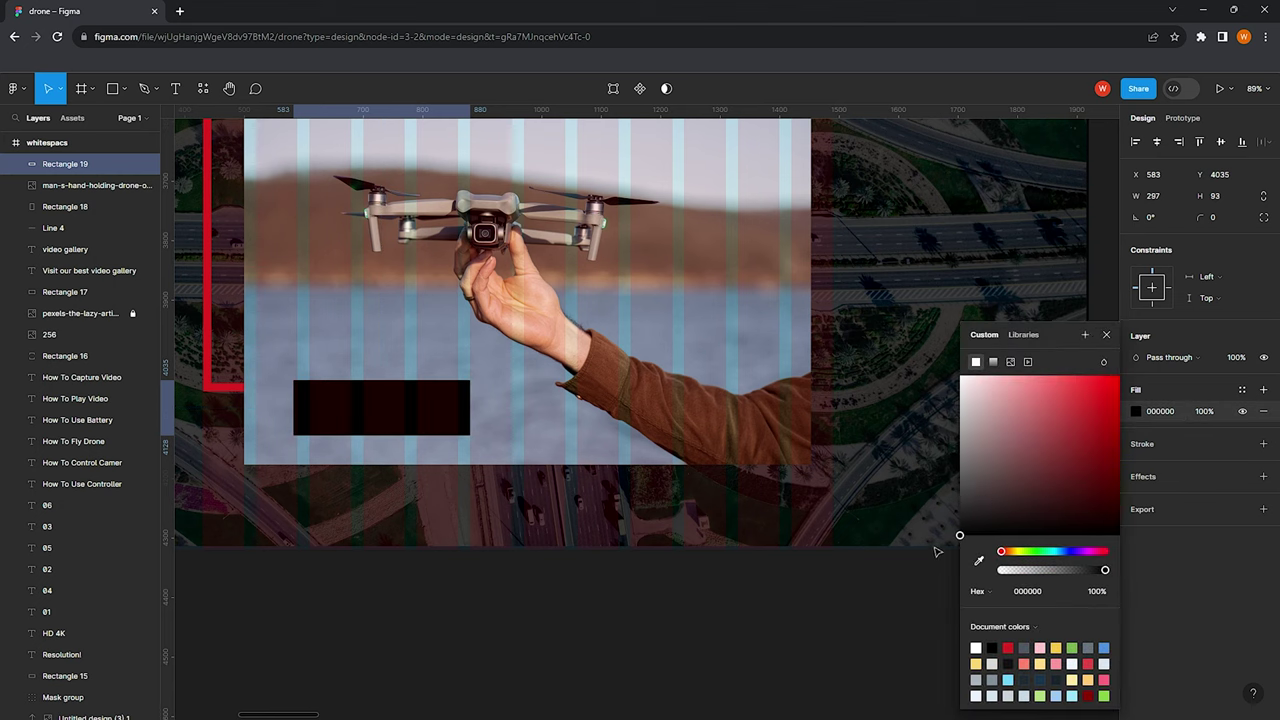
pyautogui.press('Escape')
pyautogui.press('Escape')
pyautogui.keyDown('ctrl'); pyautogui.scroll(2, 348, 421); pyautogui.keyUp('ctrl')
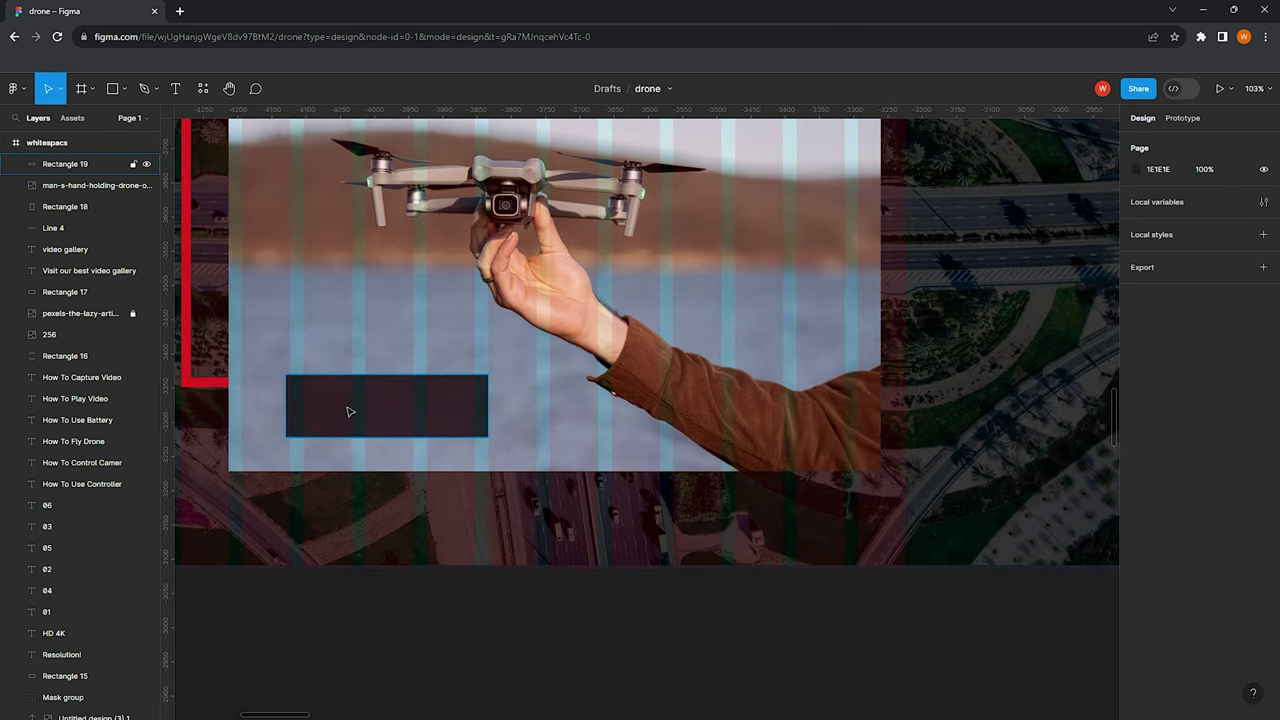
# Add the caption 'How to Fly a Drone' on the black bar, correcting a typo
pyautogui.press('t')
pyautogui.click(329, 410)
pyautogui.write('How ro Fly a Drone')
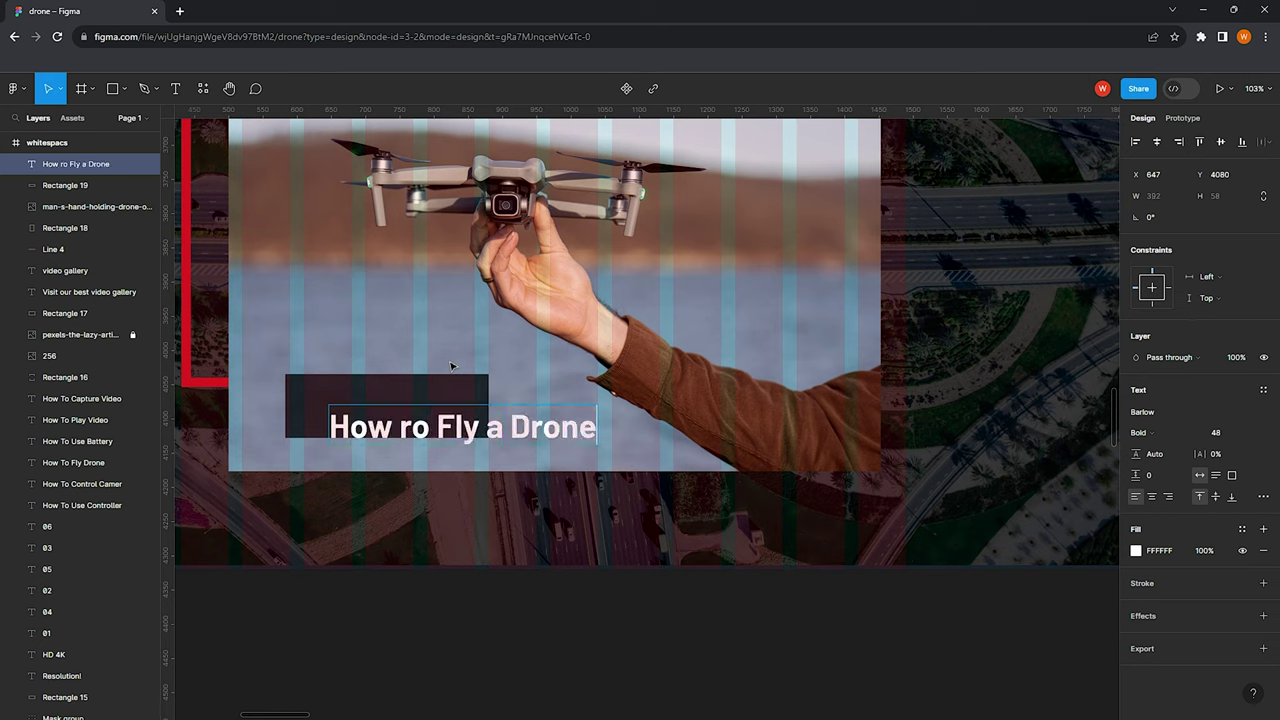
pyautogui.press('Escape')
pyautogui.doubleClick(413, 428)
pyautogui.write('t')
pyautogui.press('Escape')
# Set the caption to Medium weight, size 32, and shift it left into the box
pyautogui.click(1142, 432)
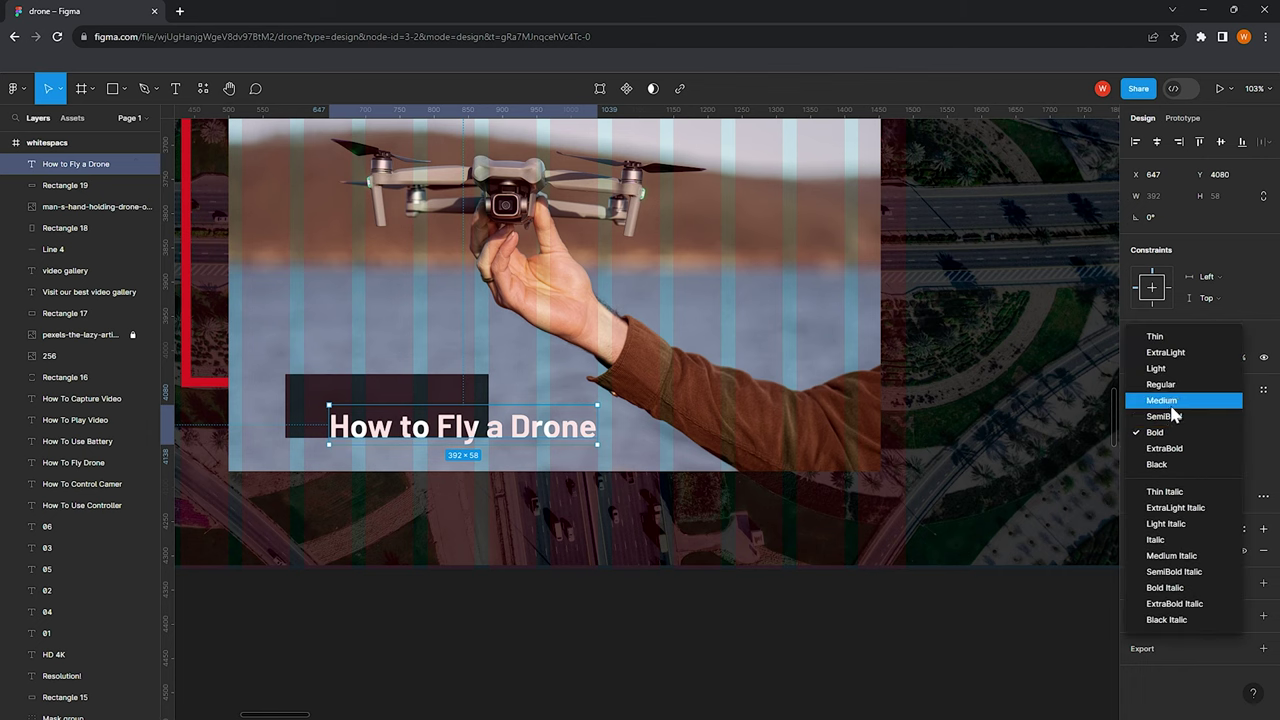
pyautogui.click(1162, 402)
pyautogui.click(1215, 432)
pyautogui.click(1230, 402)
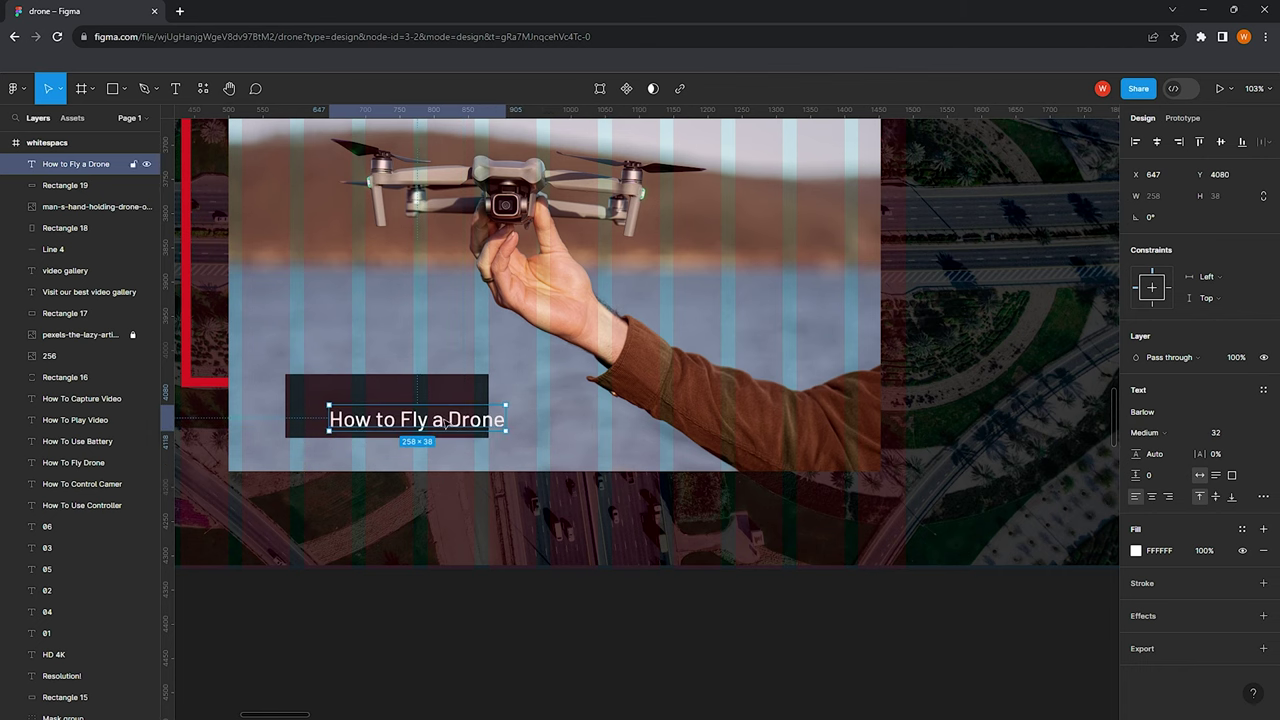
pyautogui.moveTo(445, 422); pyautogui.dragTo(414, 423)
# Duplicate the hand-holding-drone photo and shrink the copy to a 134×89 thumbnail
pyautogui.scroll(-5, 415, 423)
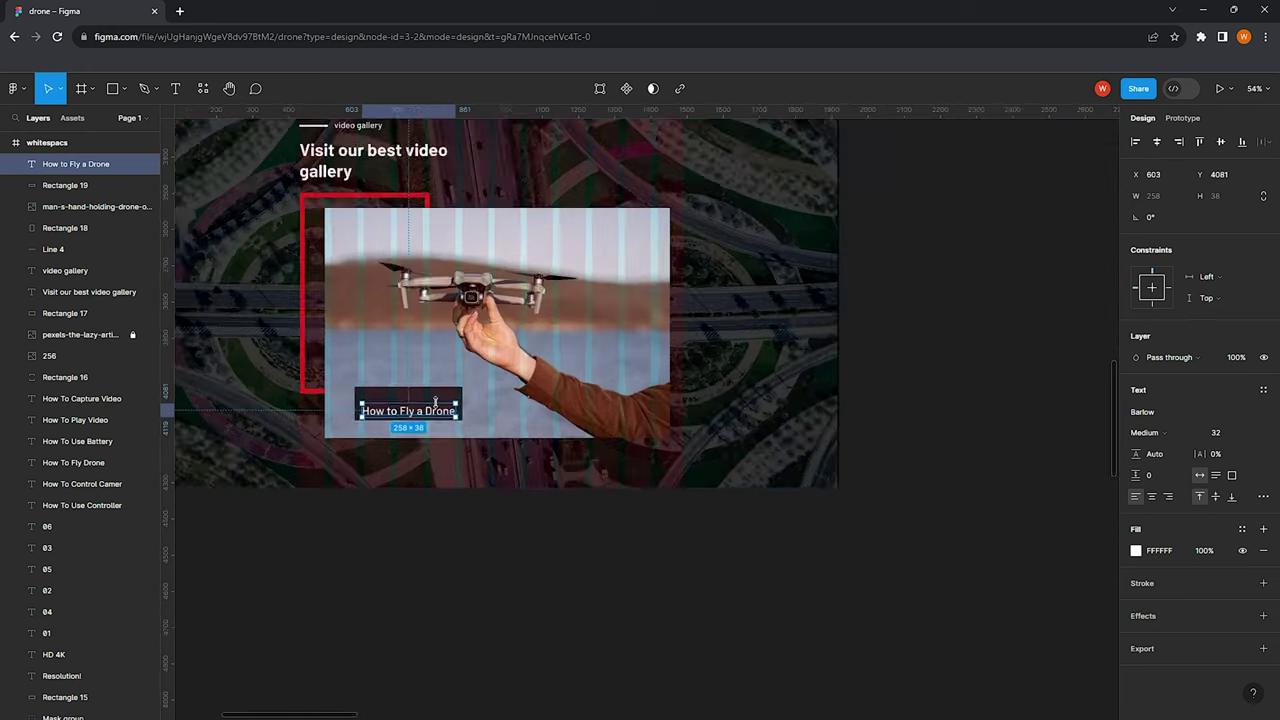
pyautogui.press('Escape')
pyautogui.hscroll(1, 400, 390)
pyautogui.scroll(2, 390, 388)
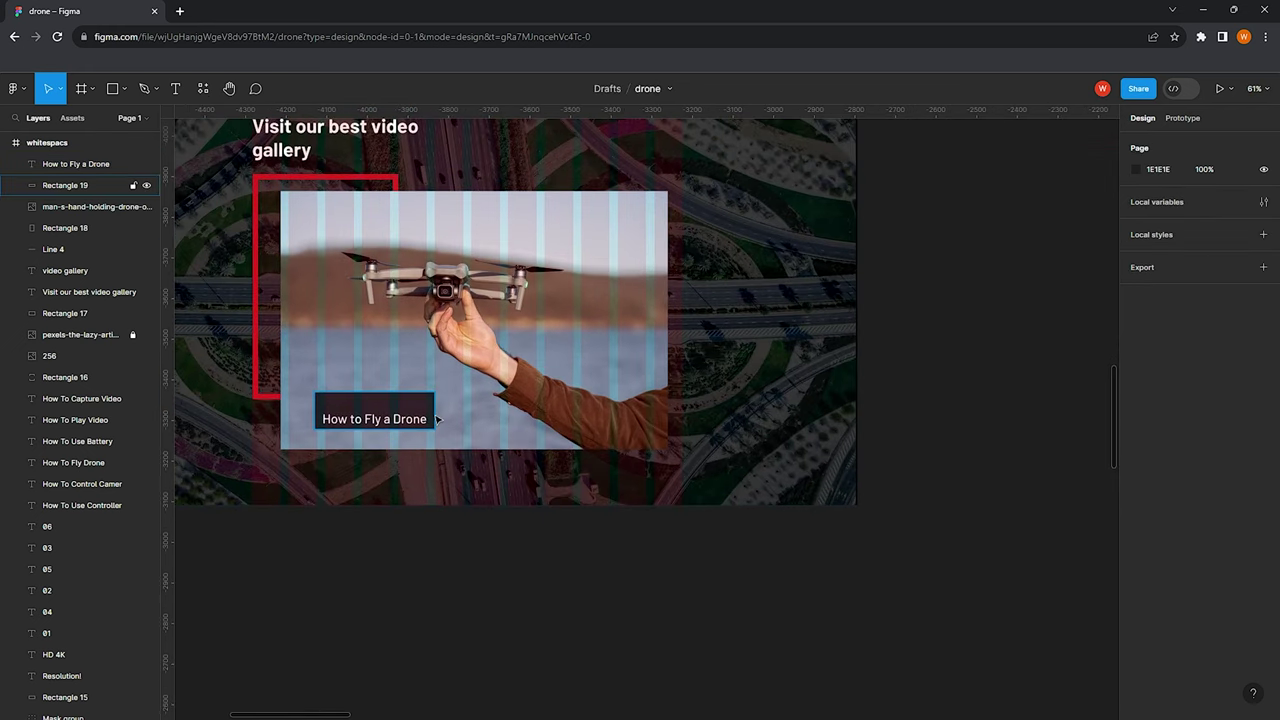
pyautogui.scroll(2, 340, 410)
pyautogui.scroll(2, 330, 413)
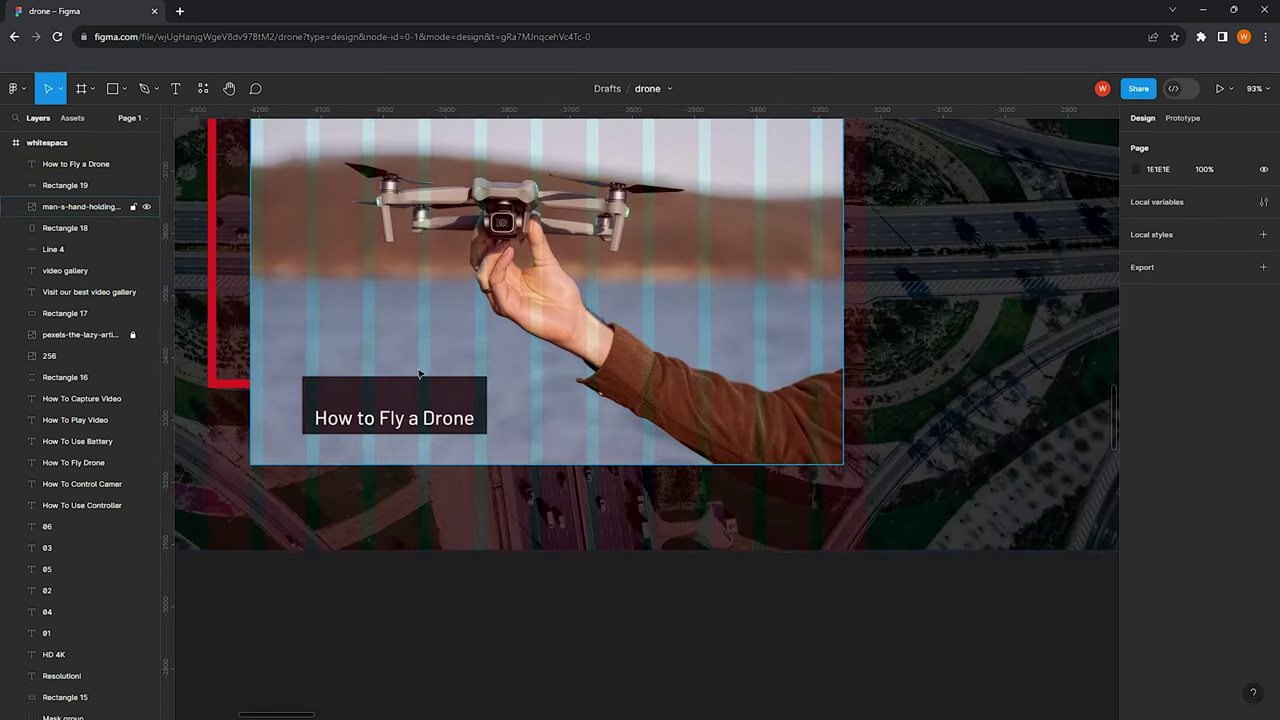
pyautogui.scroll(-3, 423, 371)
pyautogui.click(278, 323)
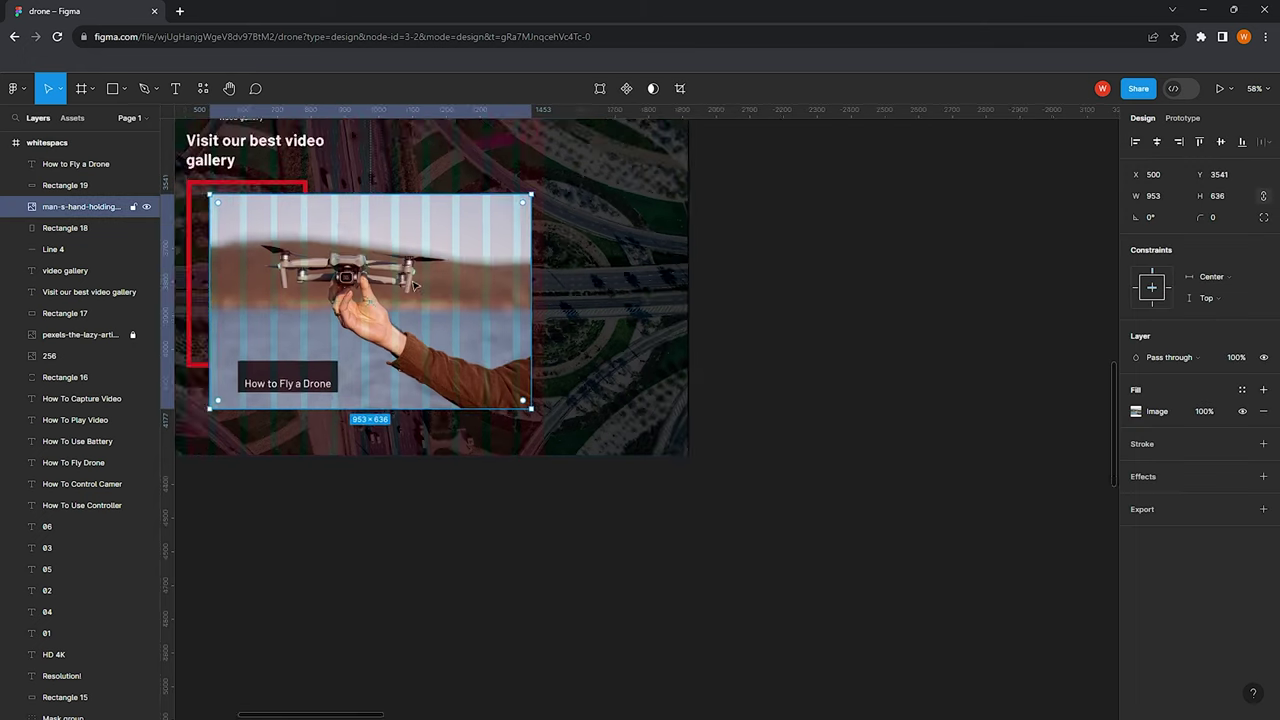
pyautogui.scroll(-3, 300, 320)
pyautogui.hotkey('ctrl', 'd')
pyautogui.moveTo(385, 293); pyautogui.dragTo(500, 303)
pyautogui.moveTo(600, 371)
pyautogui.mouseDown()
pyautogui.moveTo(446, 273)
pyautogui.moveTo(430, 428)
pyautogui.moveTo(454, 437)
pyautogui.moveTo(405, 421)
pyautogui.mouseUp()
# Move the thumbnail just under the main photo's bottom edge
pyautogui.scroll(3, 425, 262)
pyautogui.scroll(1, 438, 427)
pyautogui.scroll(3, 438, 427)
pyautogui.scroll(-3, 410, 421)
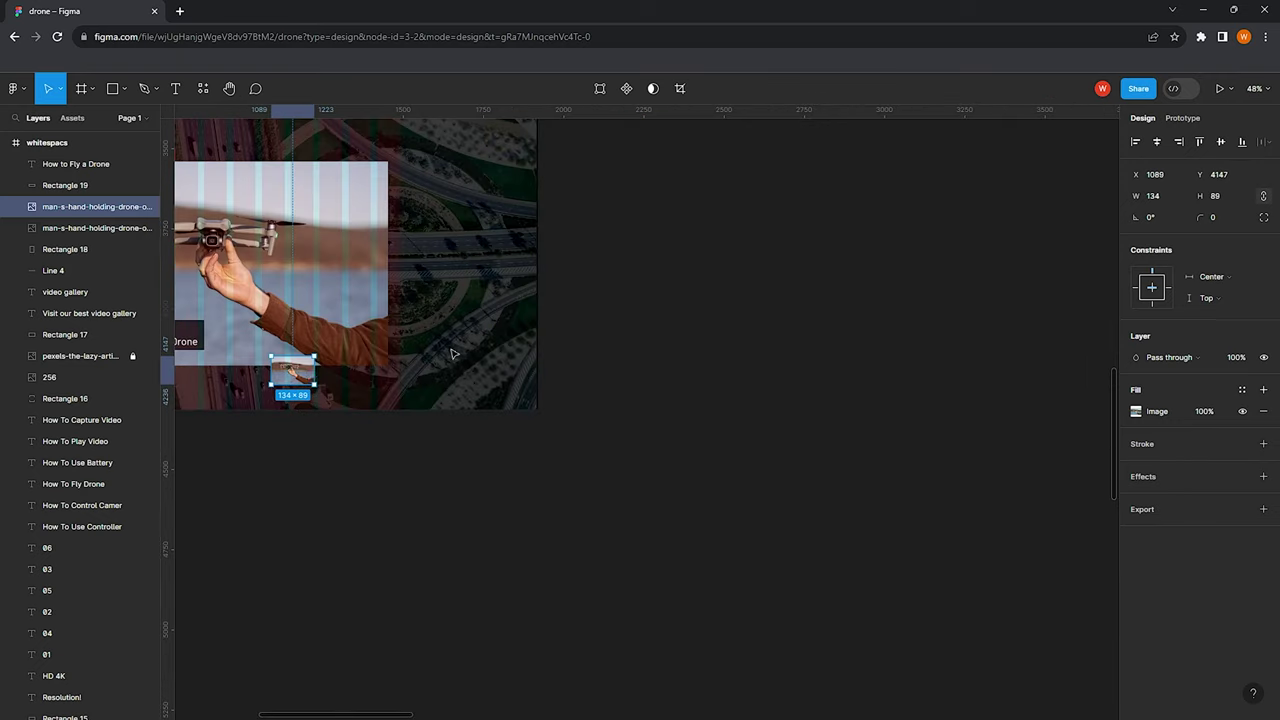
pyautogui.moveTo(296, 380); pyautogui.dragTo(287, 375)
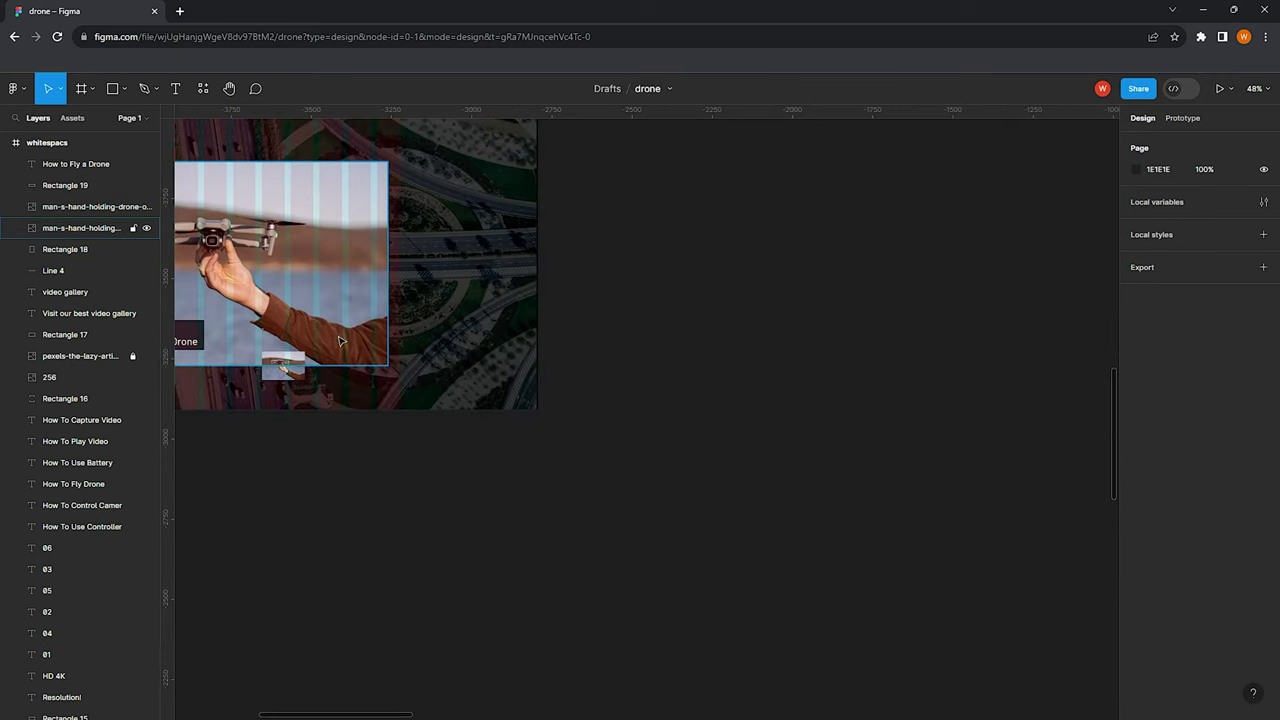
# Give the thumbnail a white 4 px border and a drop shadow
pyautogui.scroll(3, 340, 340)
pyautogui.moveTo(1200, 444)
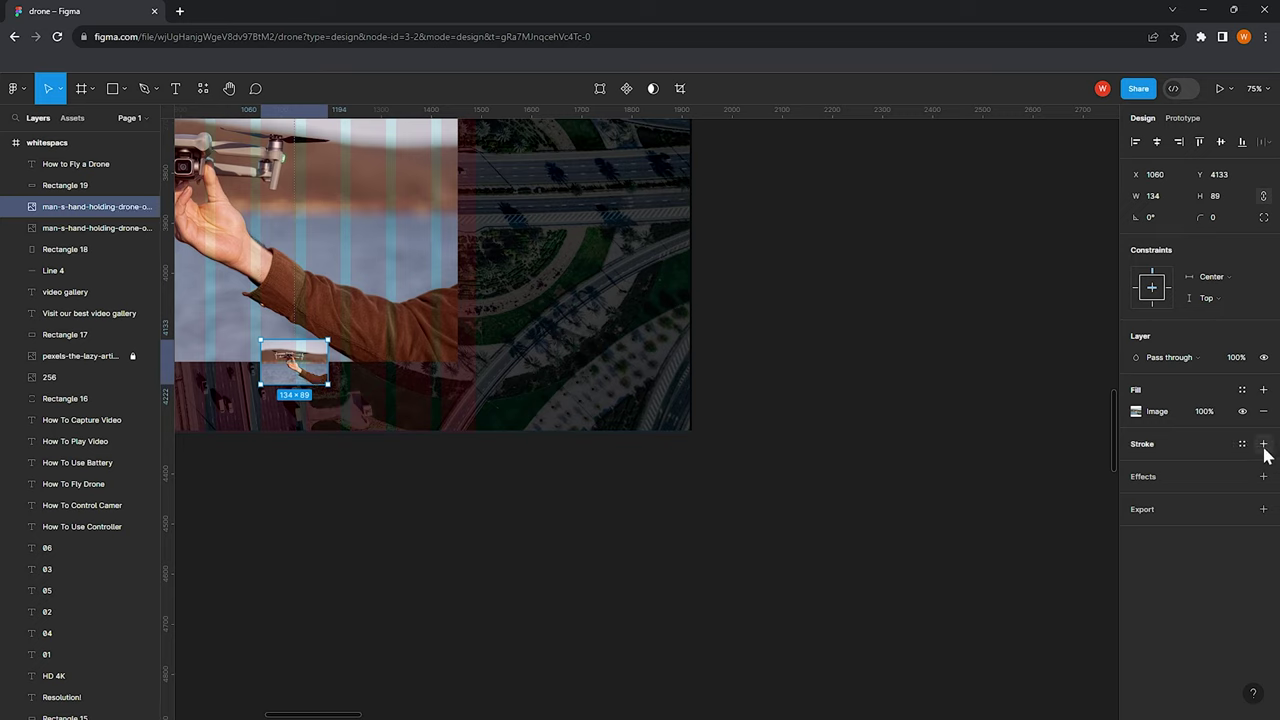
pyautogui.click(1136, 465)
pyautogui.moveTo(975, 392); pyautogui.dragTo(948, 355)
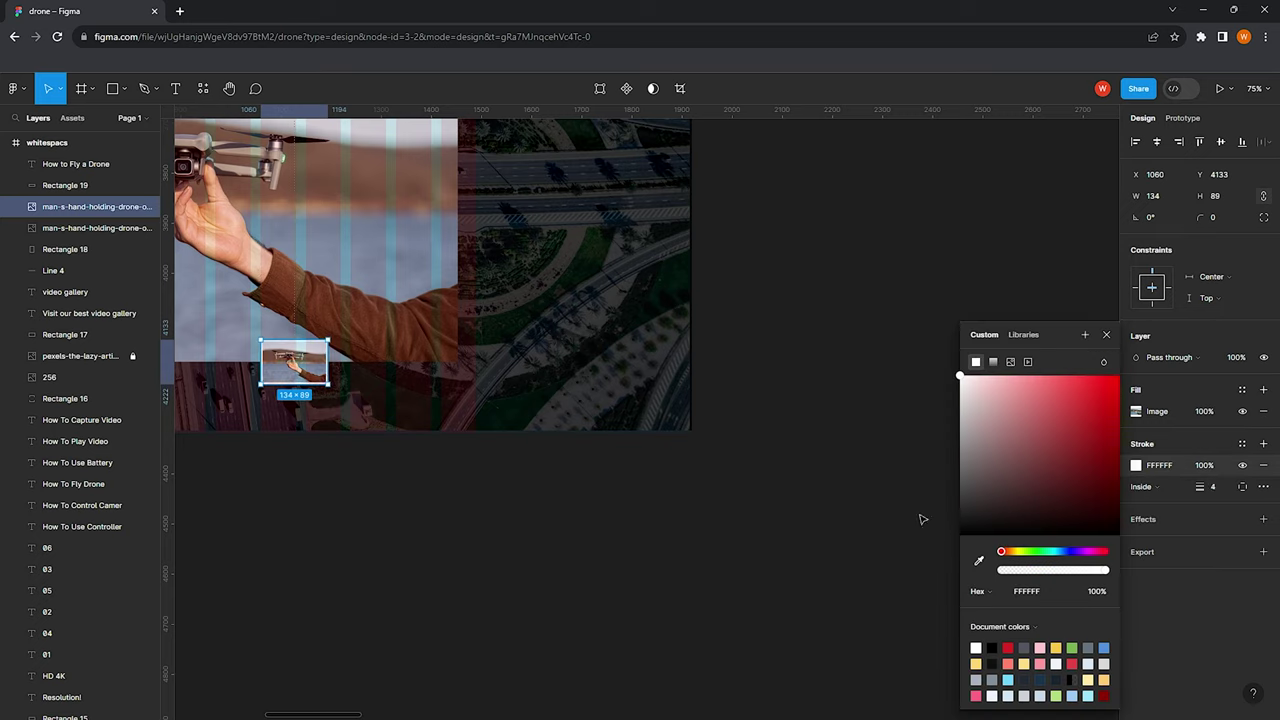
pyautogui.click(1107, 334)
pyautogui.click(1263, 519)
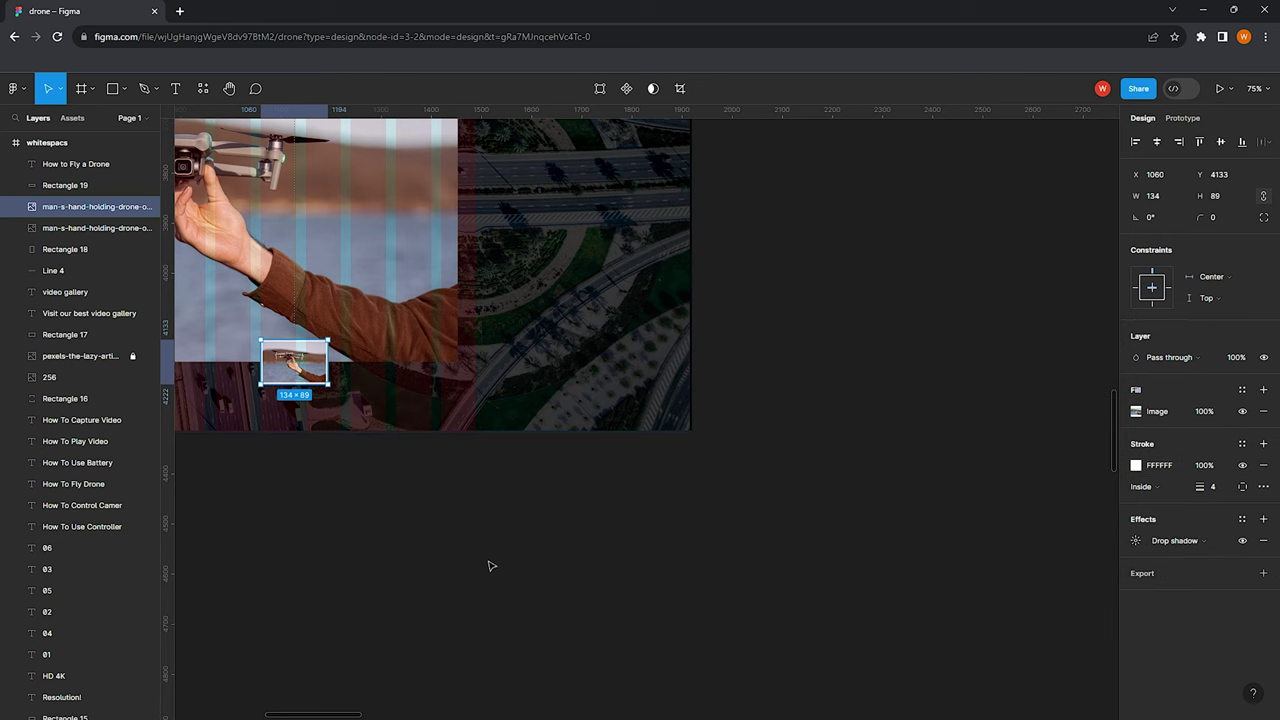
pyautogui.scroll(-2, 498, 409)
pyautogui.scroll(-2, 523, 369)
# Copy the forest-road and interchange photos and set both to 134 wide
pyautogui.scroll(-2, 538, 363)
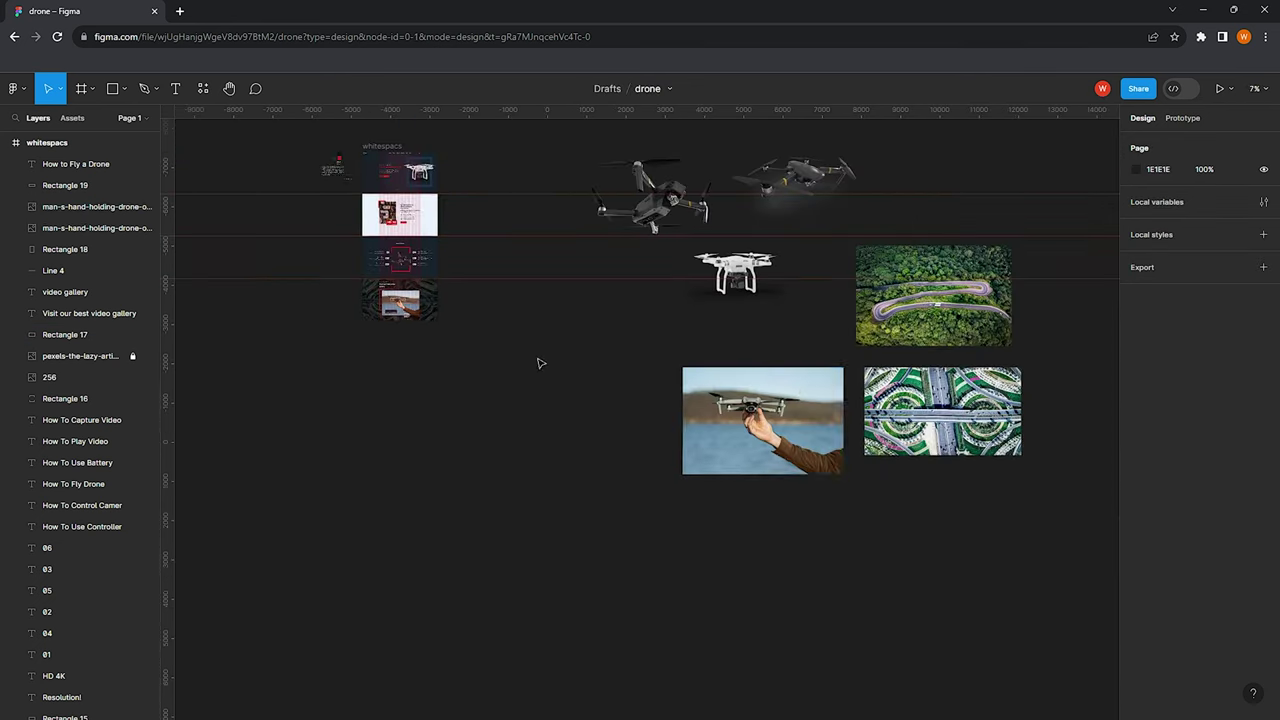
pyautogui.moveTo(942, 411); pyautogui.dragTo(500, 425)
pyautogui.moveTo(933, 295)
pyautogui.mouseDown()
pyautogui.moveTo(514, 358)
pyautogui.moveTo(497, 389)
pyautogui.mouseUp()
pyautogui.scroll(2, 400, 300)
pyautogui.scroll(5, 400, 300)
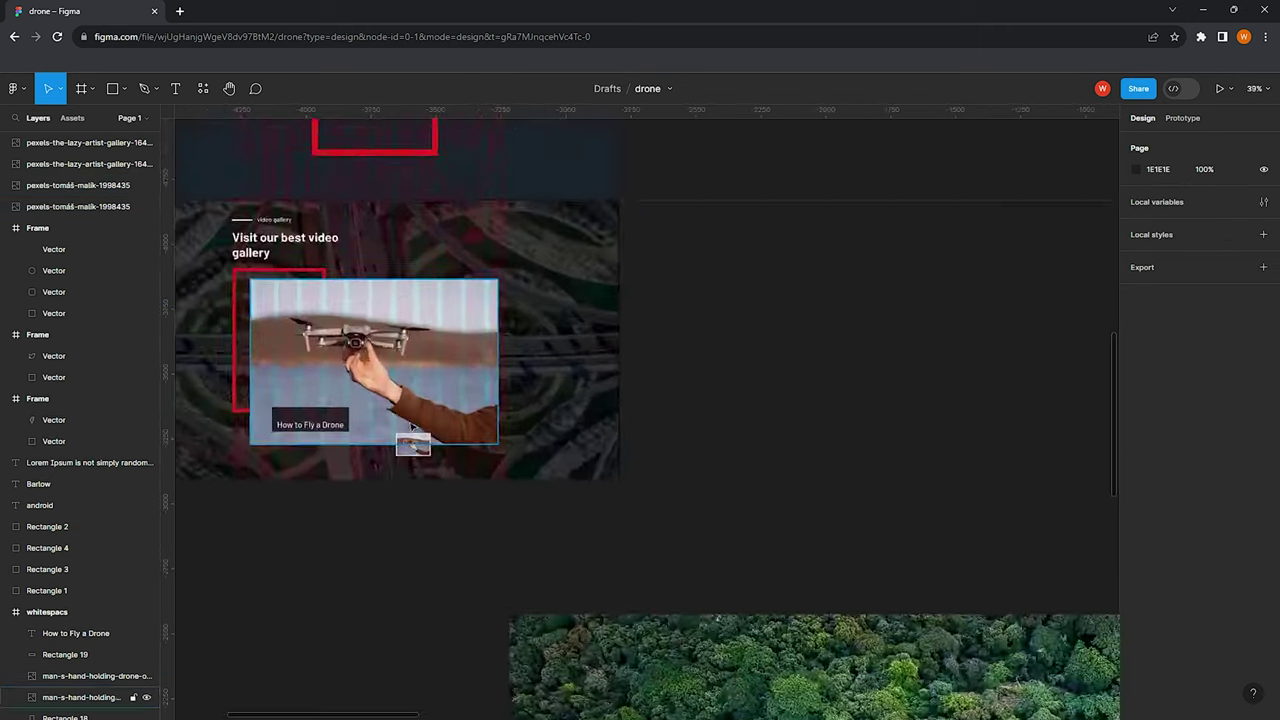
pyautogui.click(418, 478)
pyautogui.scroll(-5, 489, 423)
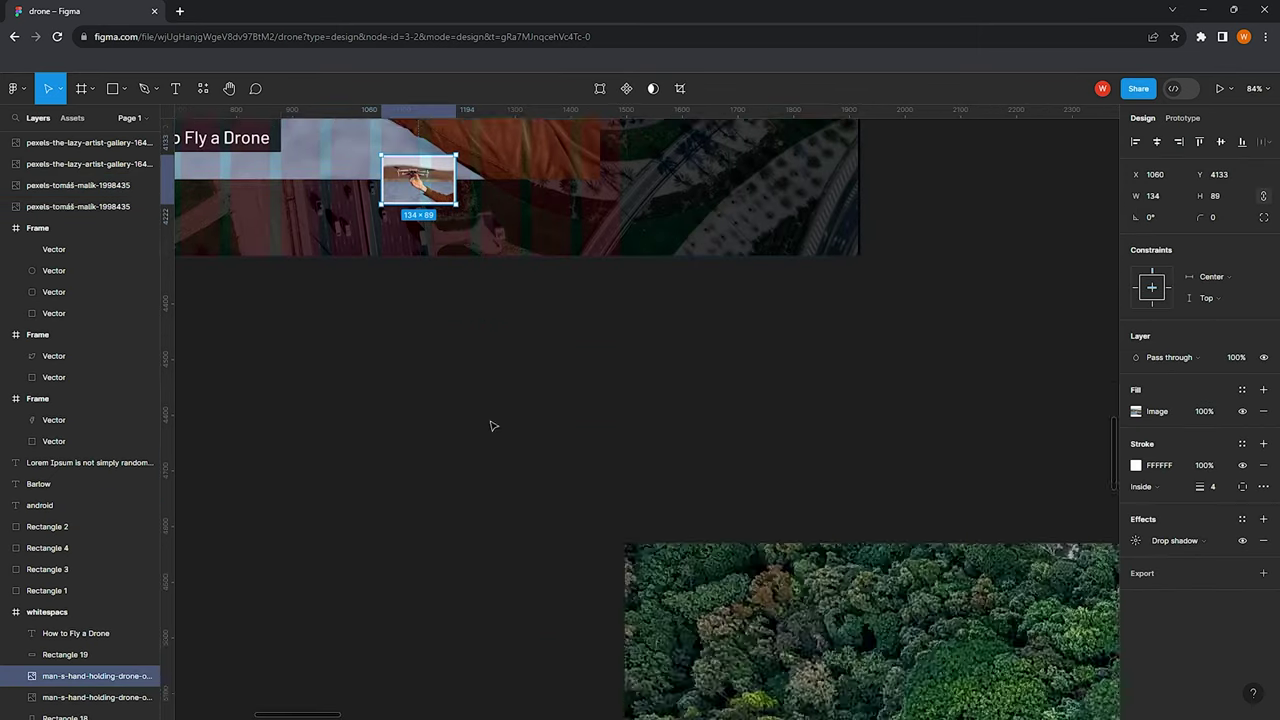
pyautogui.scroll(-3, 489, 423)
pyautogui.scroll(-3, 489, 423)
pyautogui.scroll(-2, 569, 382)
pyautogui.scroll(-2, 569, 382)
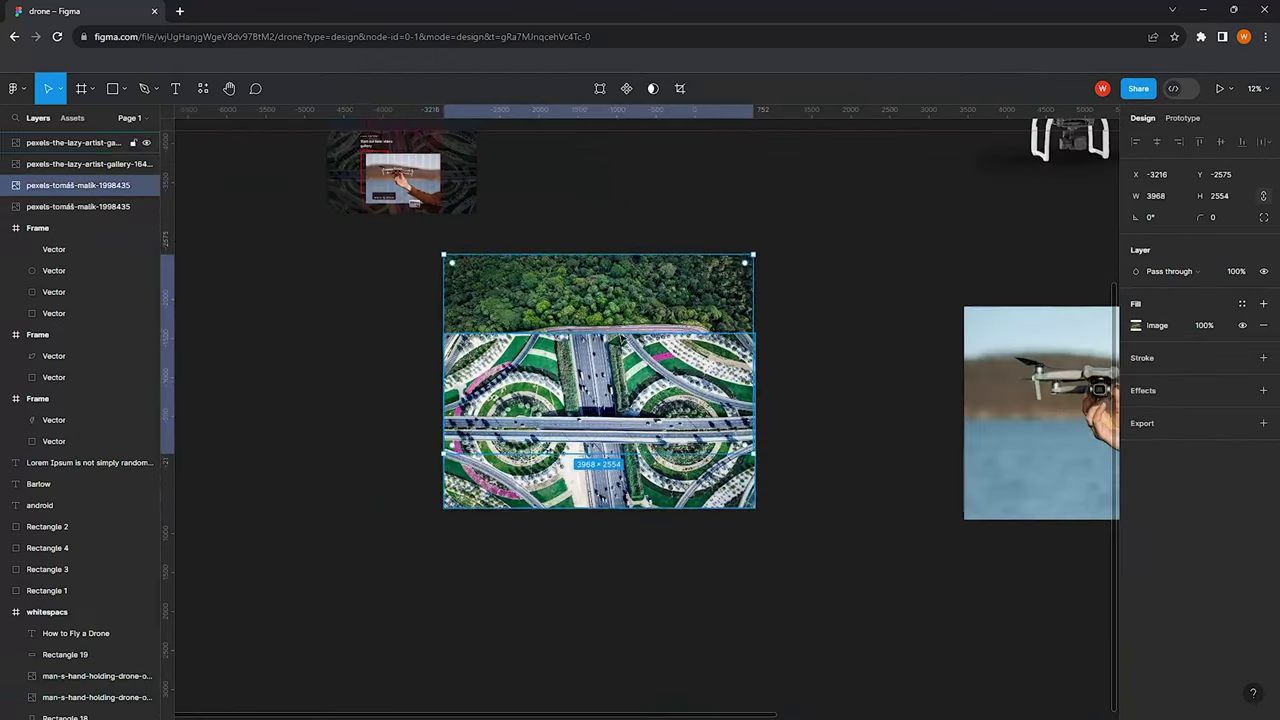
pyautogui.moveTo(820, 550); pyautogui.dragTo(592, 300)
pyautogui.write('1')
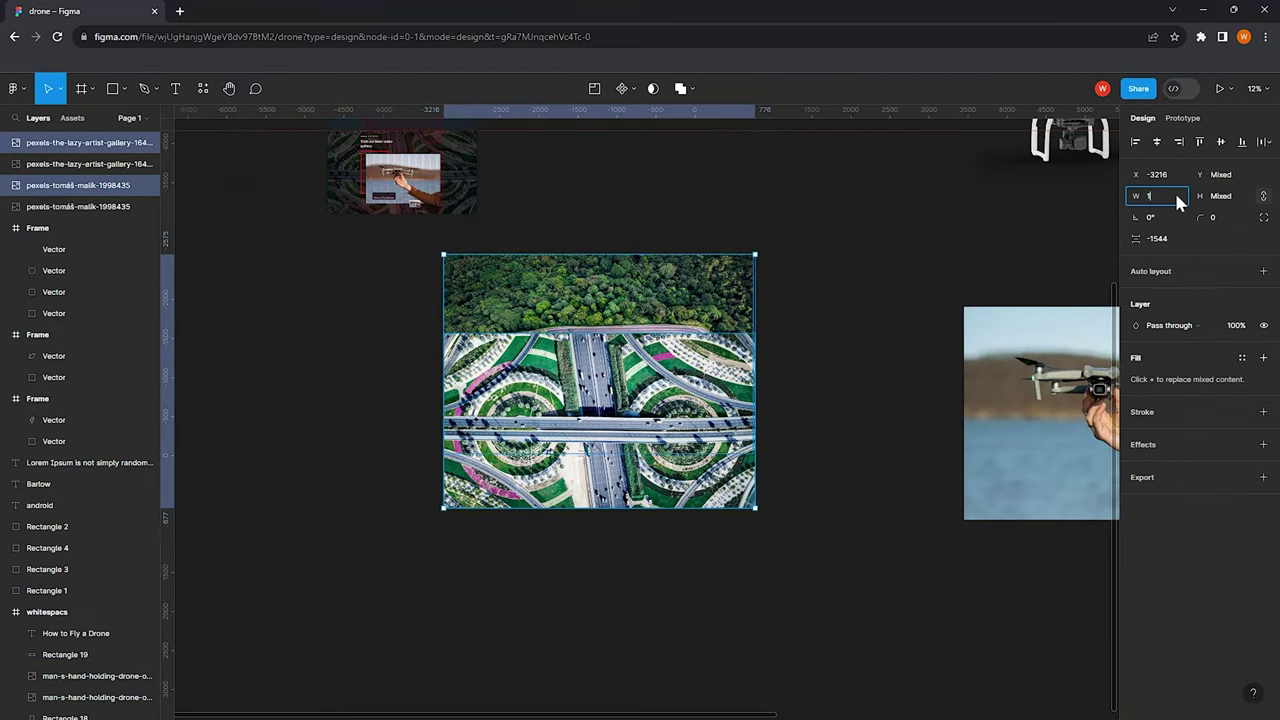
pyautogui.write('34')
pyautogui.press('Return')
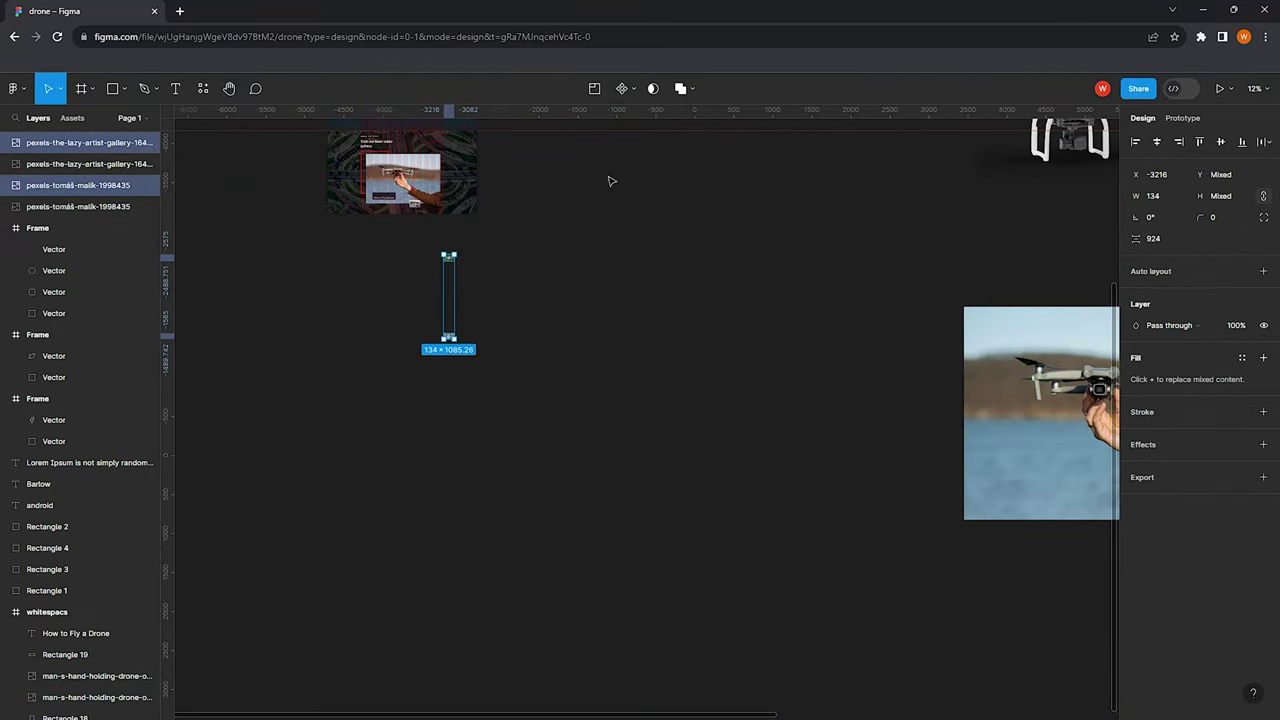
# Place the forest and interchange thumbnails beside the first thumbnail in the frame
pyautogui.scroll(5, 558, 359)
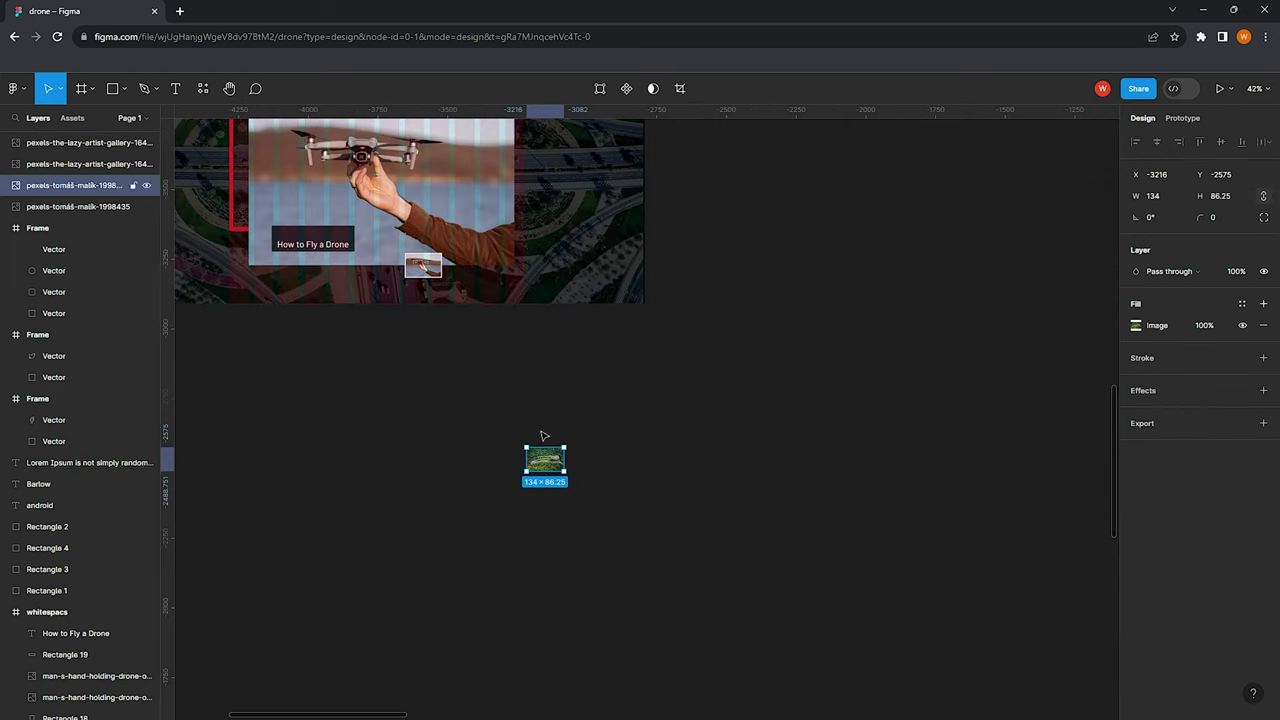
pyautogui.moveTo(544, 458); pyautogui.dragTo(460, 267)
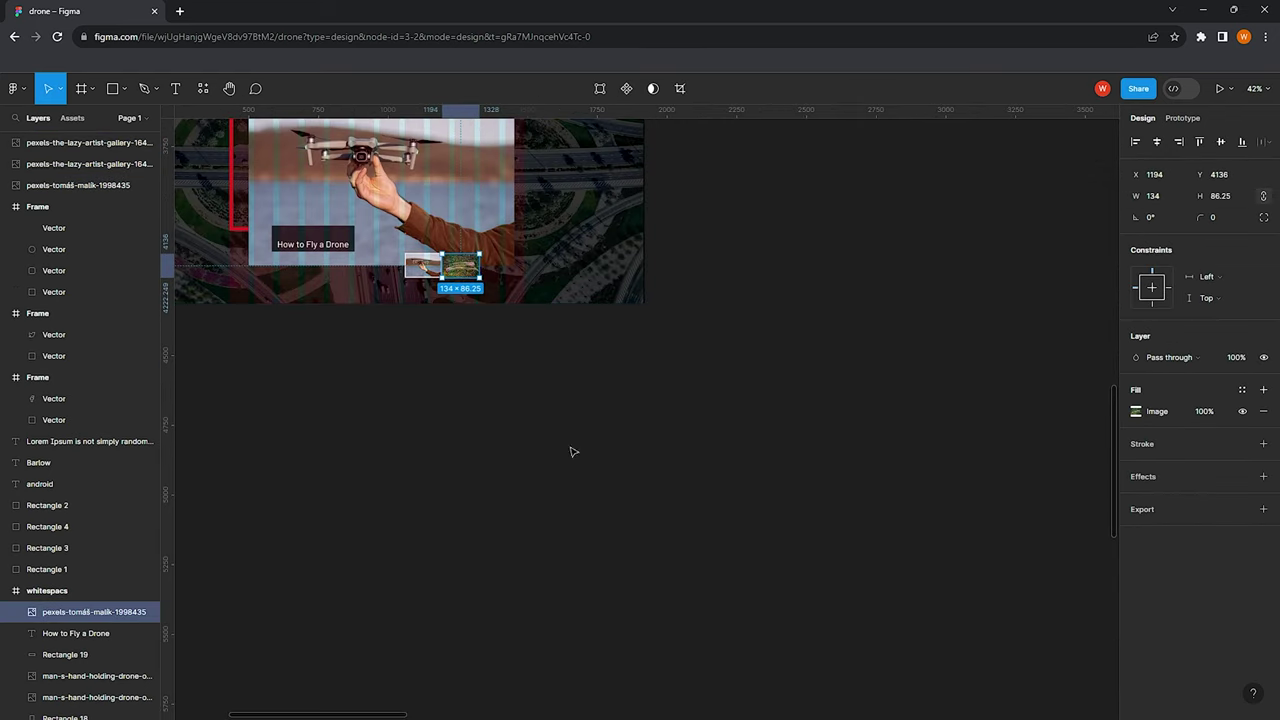
pyautogui.scroll(-3, 571, 452)
pyautogui.moveTo(543, 606); pyautogui.dragTo(480, 185)
pyautogui.scroll(4, 480, 185)
pyautogui.moveTo(491, 457); pyautogui.dragTo(514, 375)
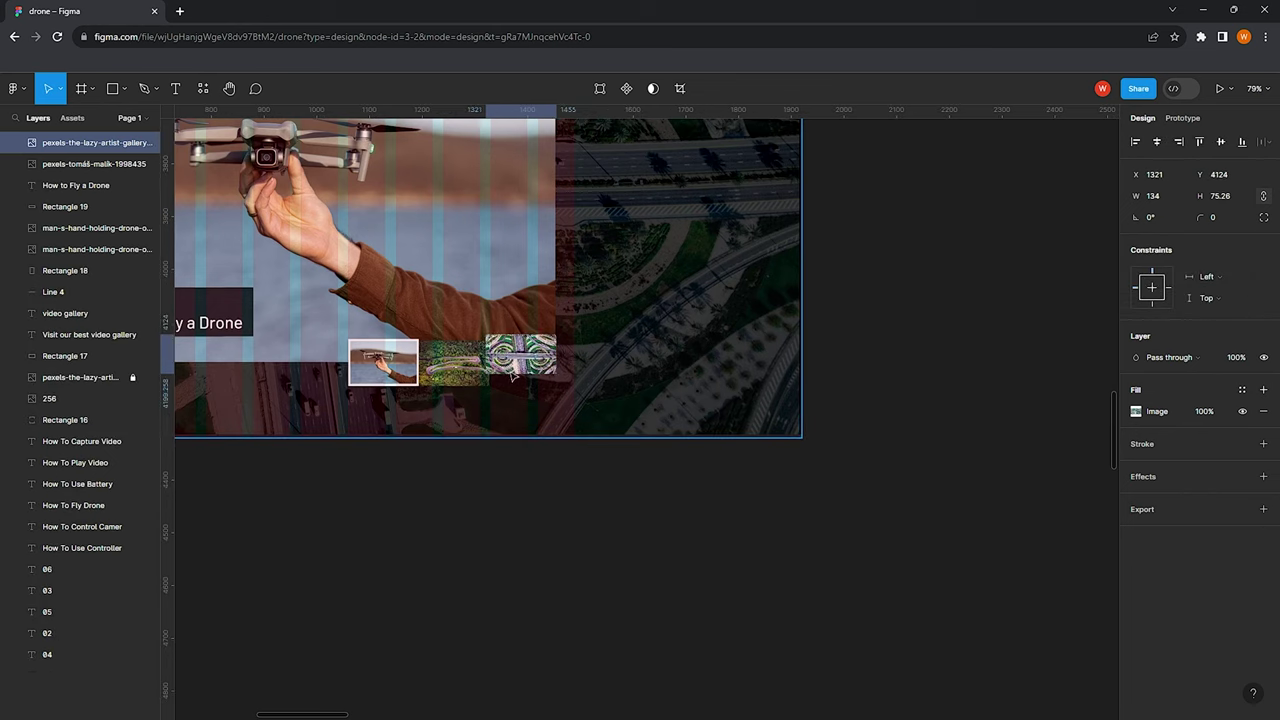
# Nudge the forest and interchange thumbnails left to close the gaps in the row
pyautogui.scroll(5, 500, 365)
pyautogui.click(266, 390)
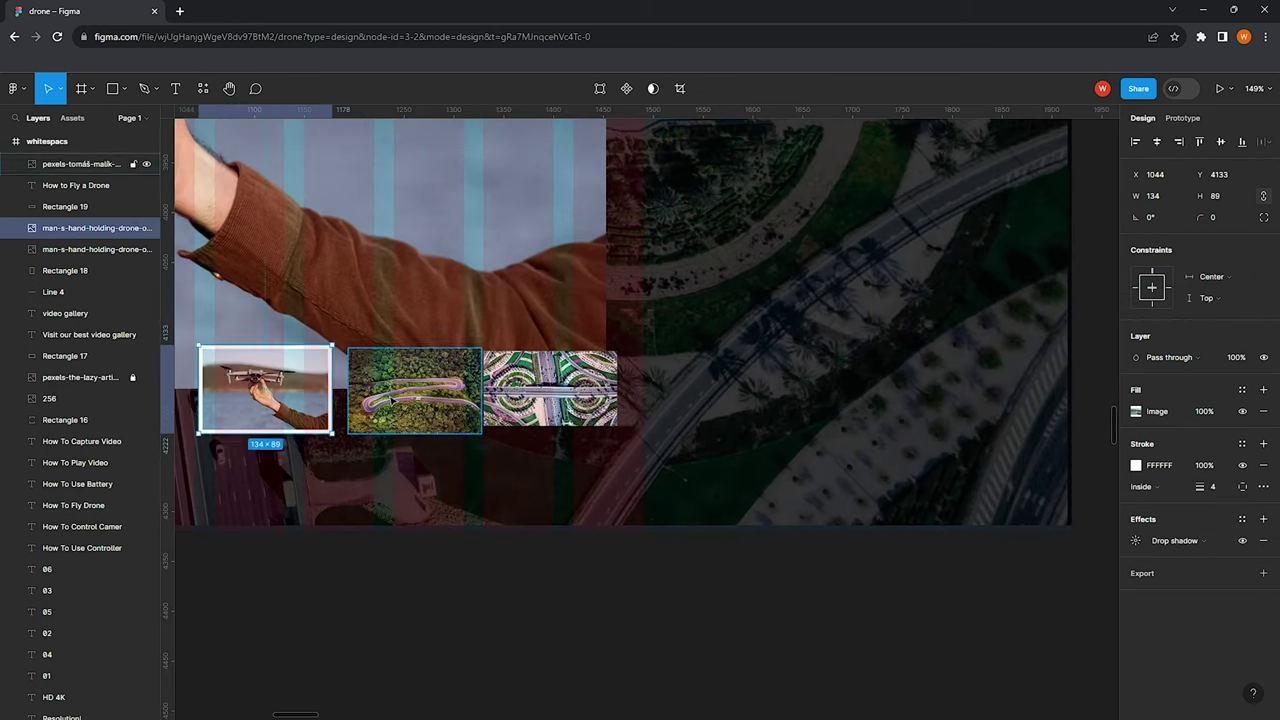
pyautogui.moveTo(392, 399); pyautogui.dragTo(377, 399)
pyautogui.moveTo(550, 390); pyautogui.dragTo(534, 390)
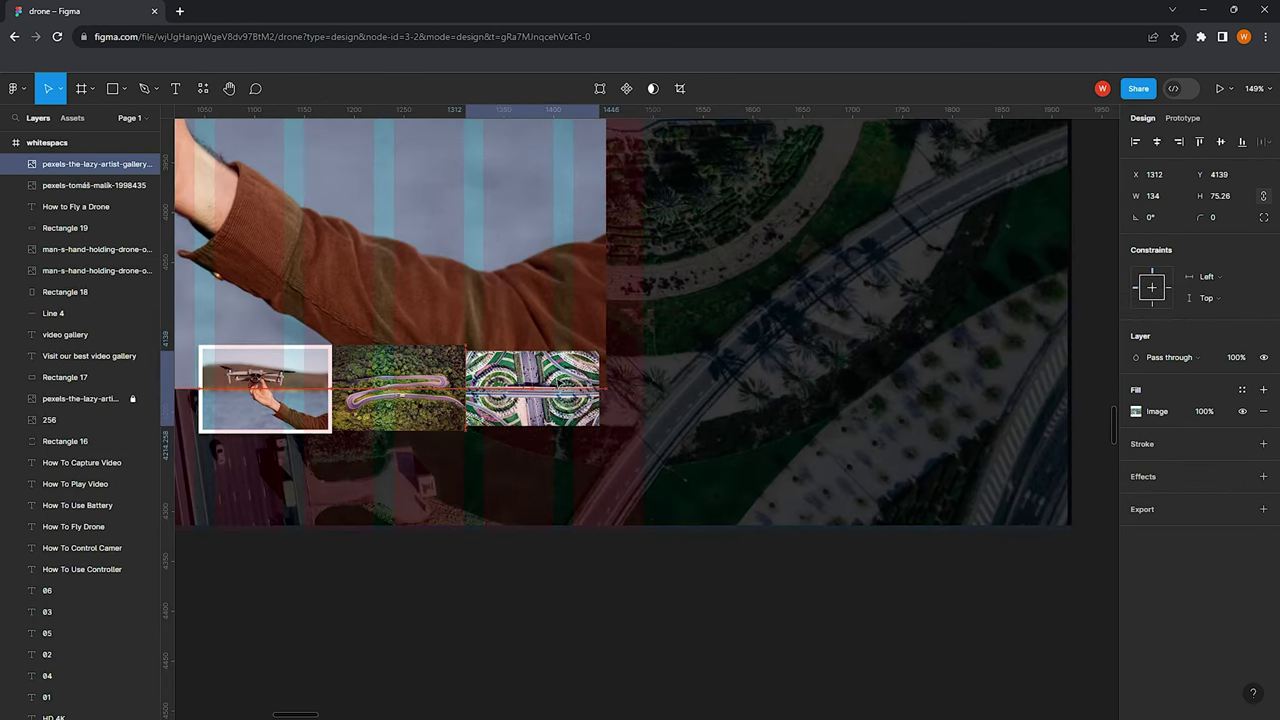
pyautogui.scroll(-5, 534, 390)
pyautogui.scroll(-3, 557, 408)
pyautogui.click(557, 408)
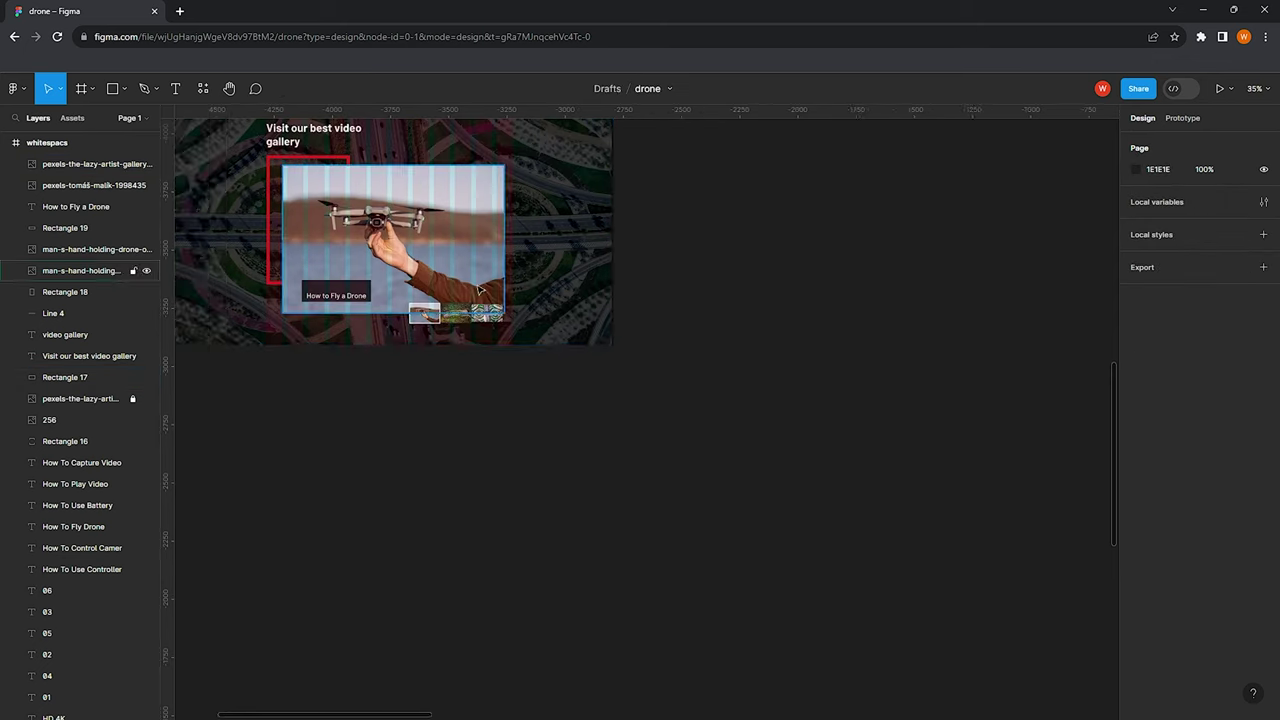
pyautogui.scroll(4, 480, 289)
# Give the forest and interchange thumbnails a 6 px blue 5290DB border
pyautogui.scroll(1, 487, 307)
pyautogui.click(487, 307)
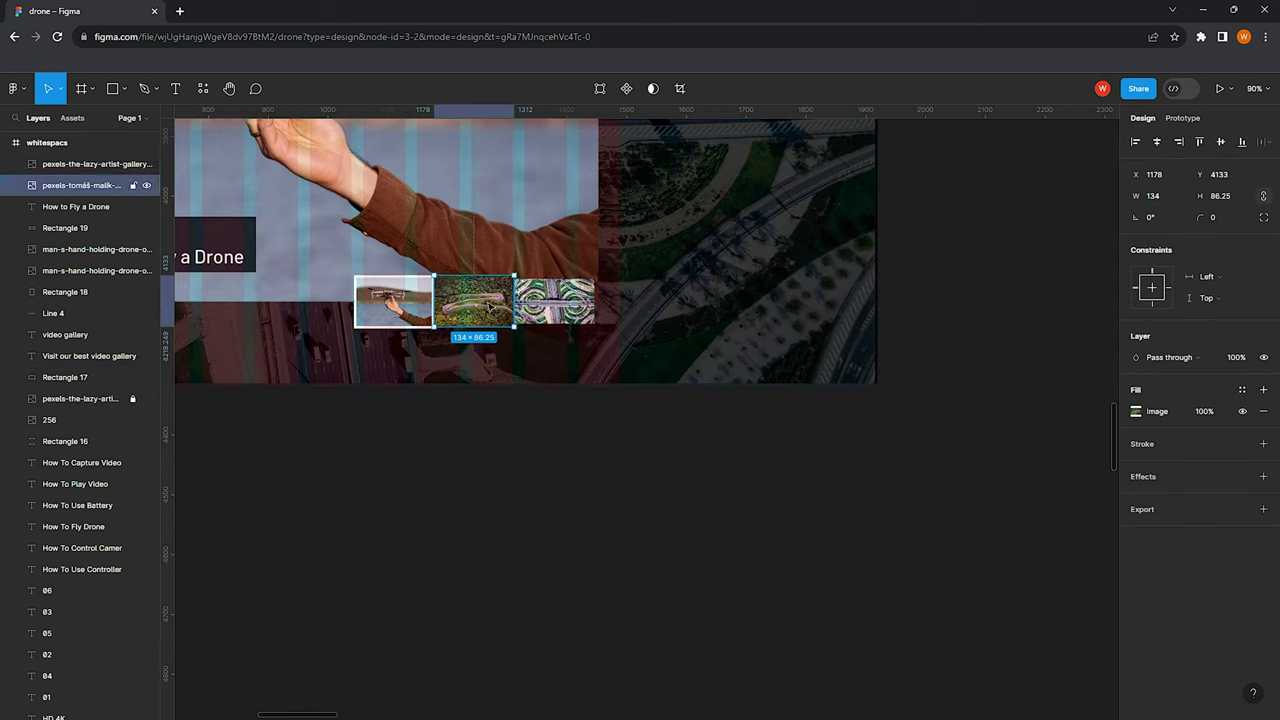
pyautogui.keyDown('shift'); pyautogui.click(554, 305); pyautogui.keyUp('shift')
pyautogui.click(1263, 498)
pyautogui.click(1136, 519)
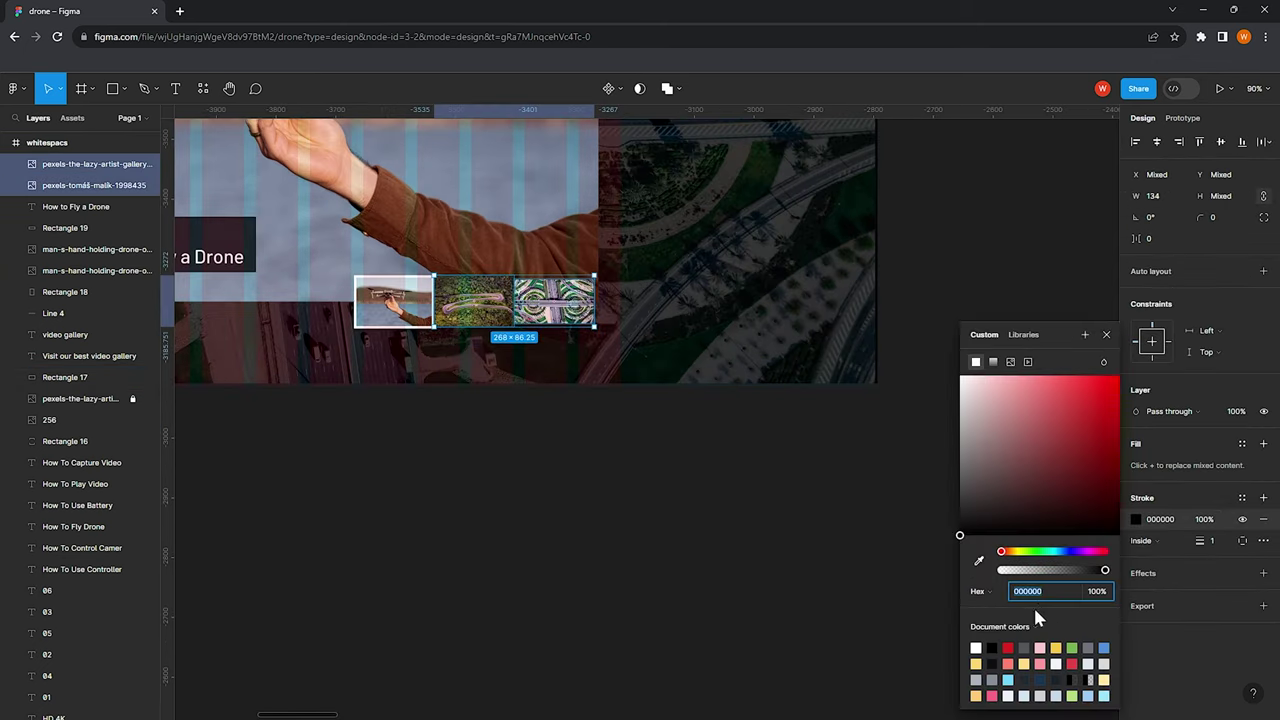
pyautogui.click(1105, 648)
pyautogui.moveTo(1200, 540); pyautogui.dragTo(1210, 546)
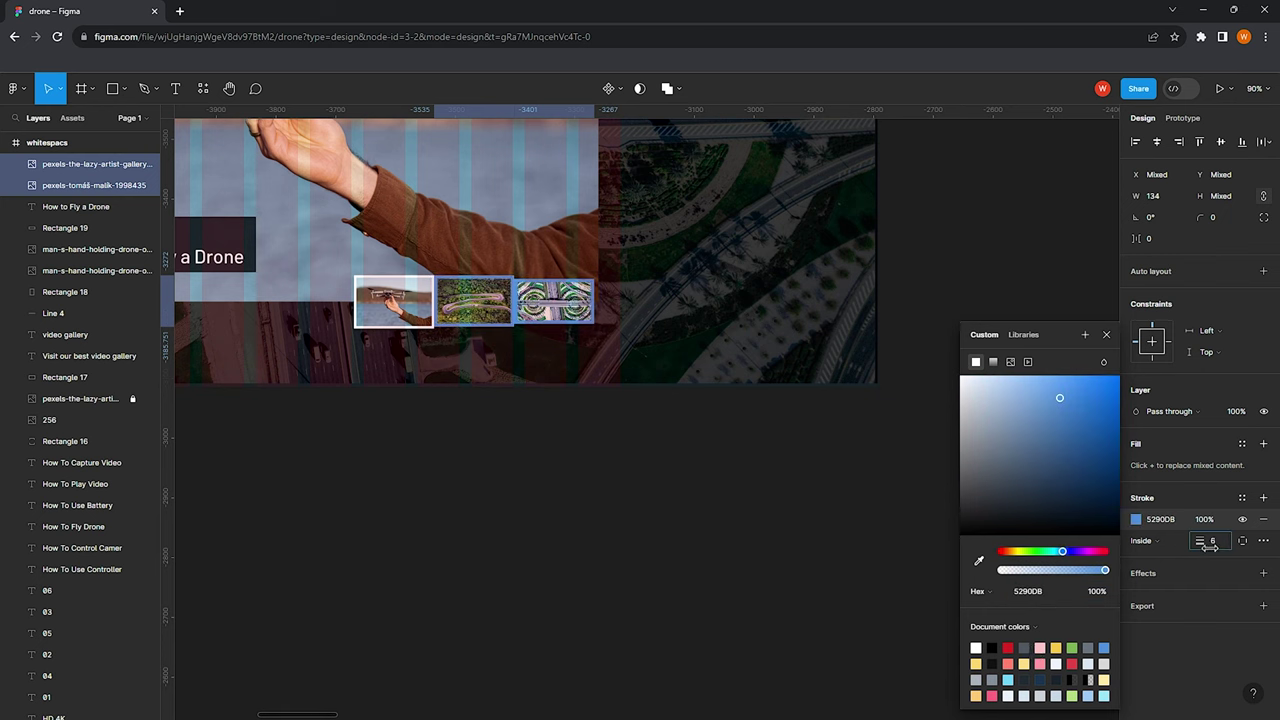
pyautogui.click(700, 460)
# Resize the forest thumbnail to 123×79 and nudge the left drone thumbnail right into line
pyautogui.scroll(5, 597, 353)
pyautogui.click(410, 280)
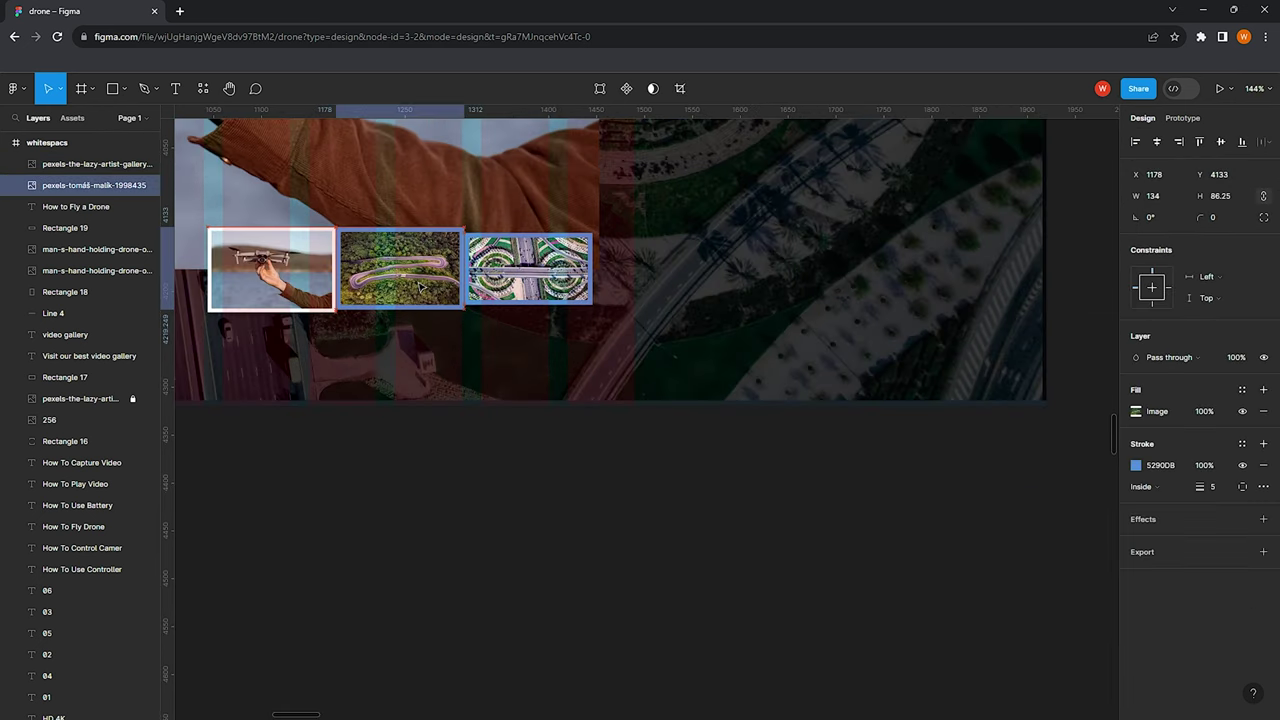
pyautogui.click(533, 276)
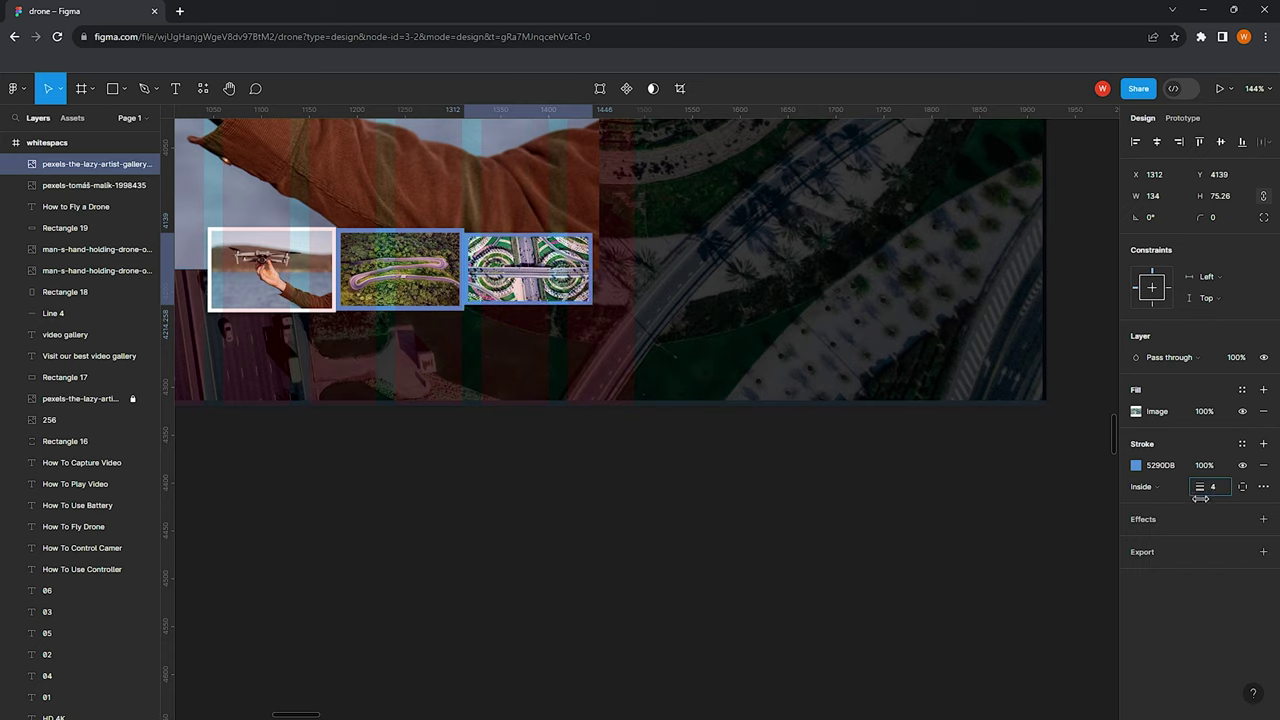
pyautogui.click(686, 537)
pyautogui.scroll(-5, 517, 494)
pyautogui.scroll(-5, 500, 430)
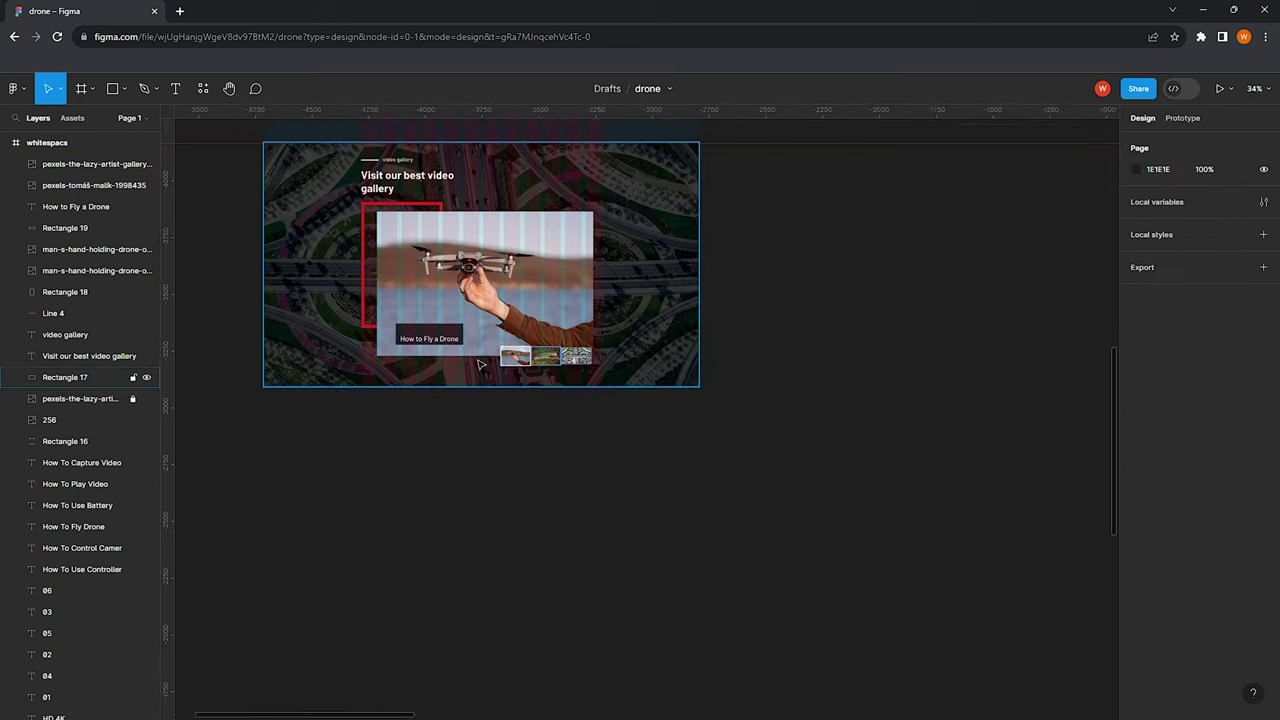
pyautogui.scroll(5, 700, 360)
pyautogui.scroll(5, 700, 360)
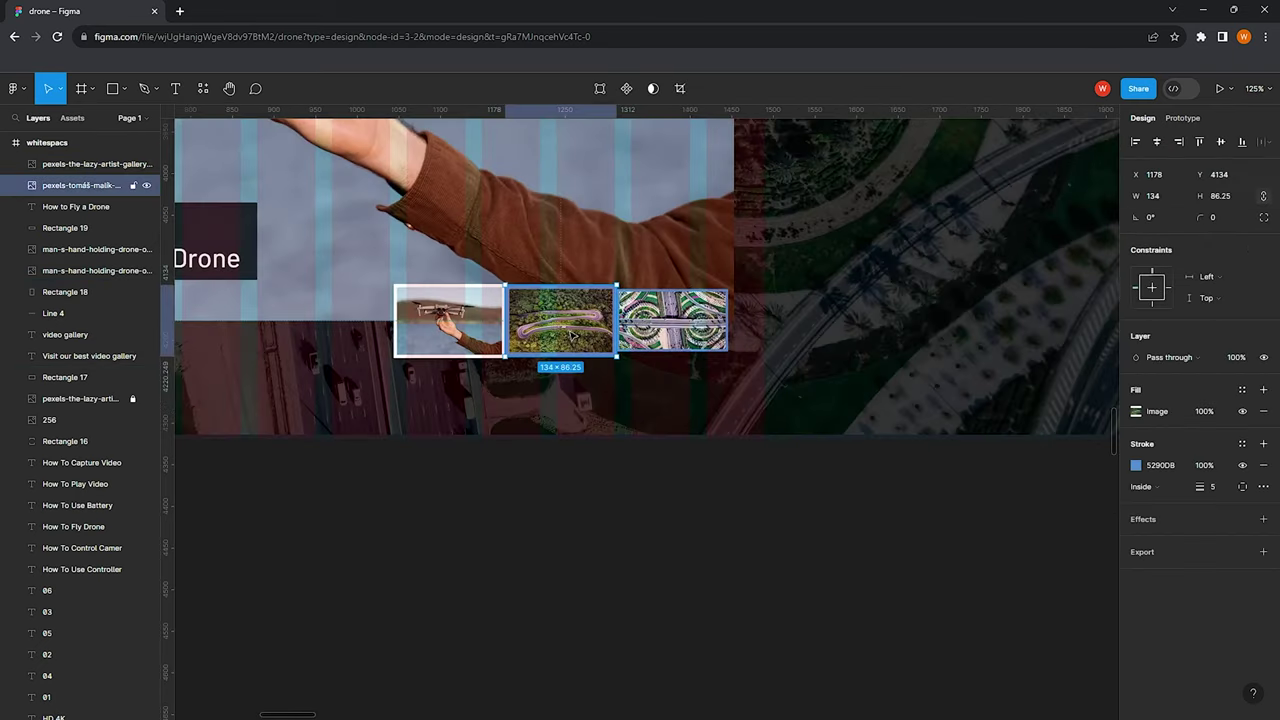
pyautogui.click(620, 290)
pyautogui.moveTo(645, 261); pyautogui.dragTo(628, 285)
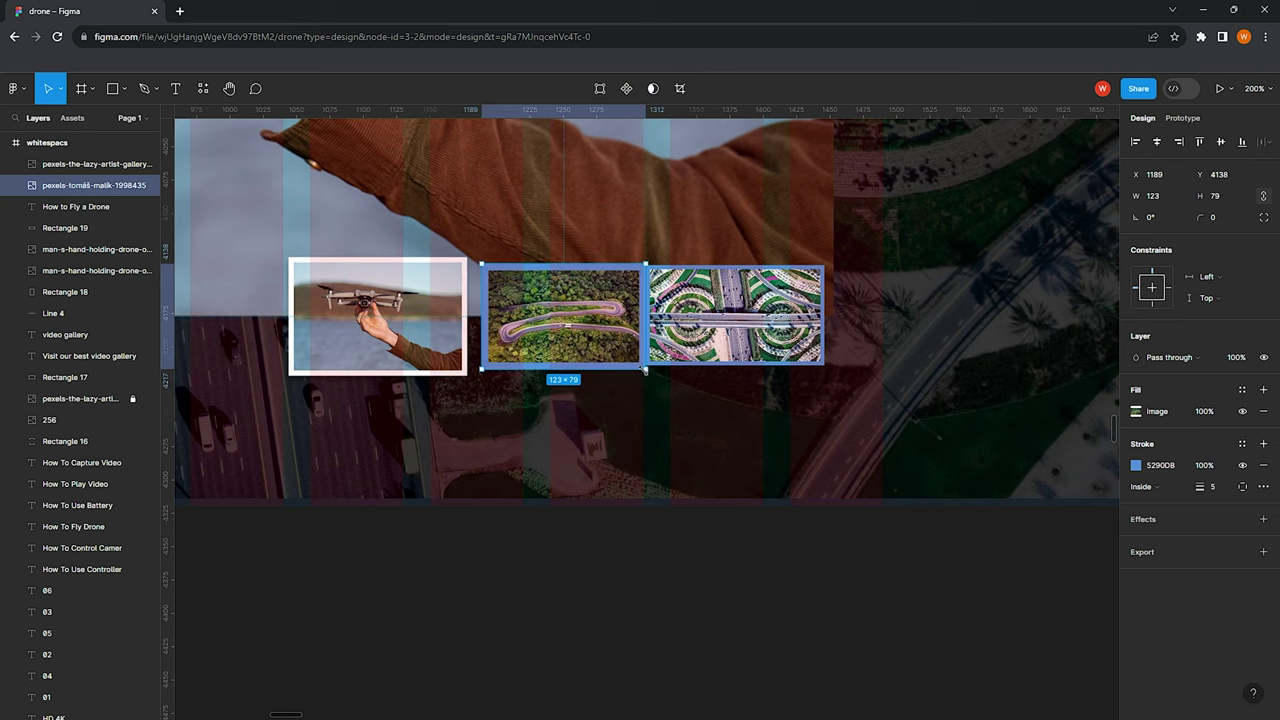
pyautogui.moveTo(403, 338); pyautogui.dragTo(425, 338)
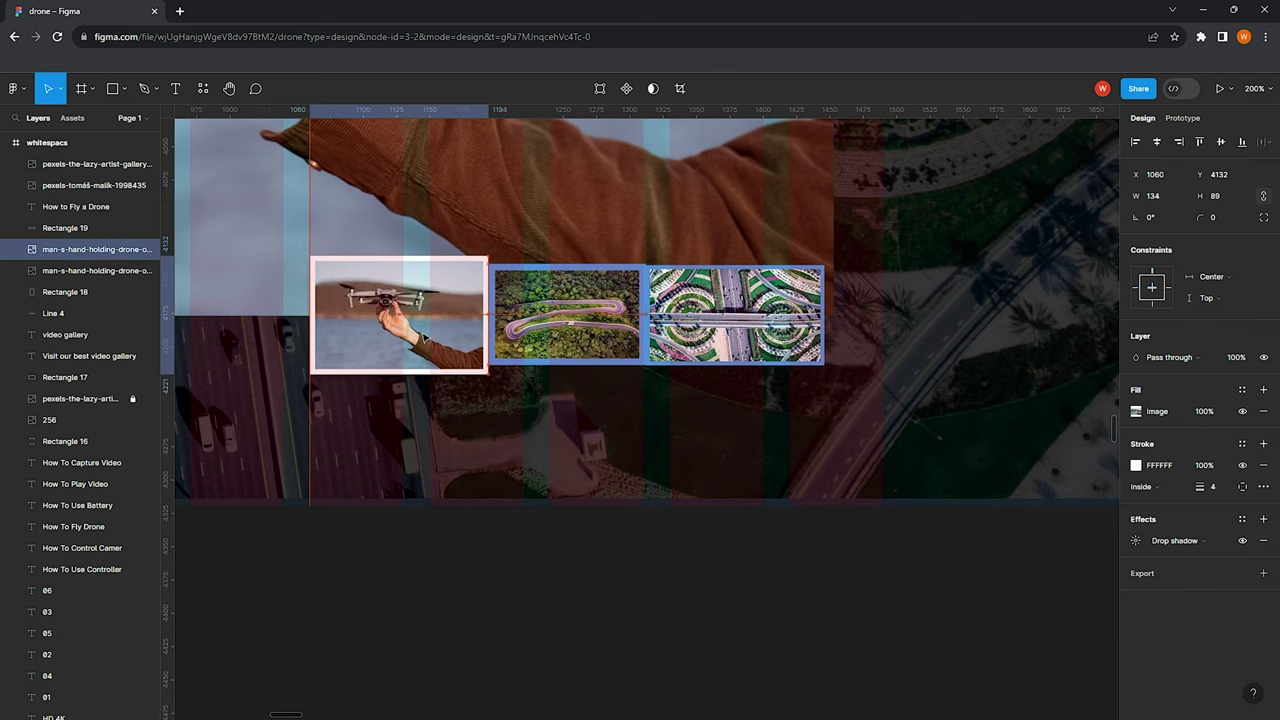
pyautogui.scroll(-3, 415, 300)
pyautogui.scroll(5, 415, 300)
# Select the middle and right thumbnails, then deselect and check the gallery row
pyautogui.click(620, 300)
pyautogui.keyDown('shift'); pyautogui.click(790, 306); pyautogui.keyUp('shift')
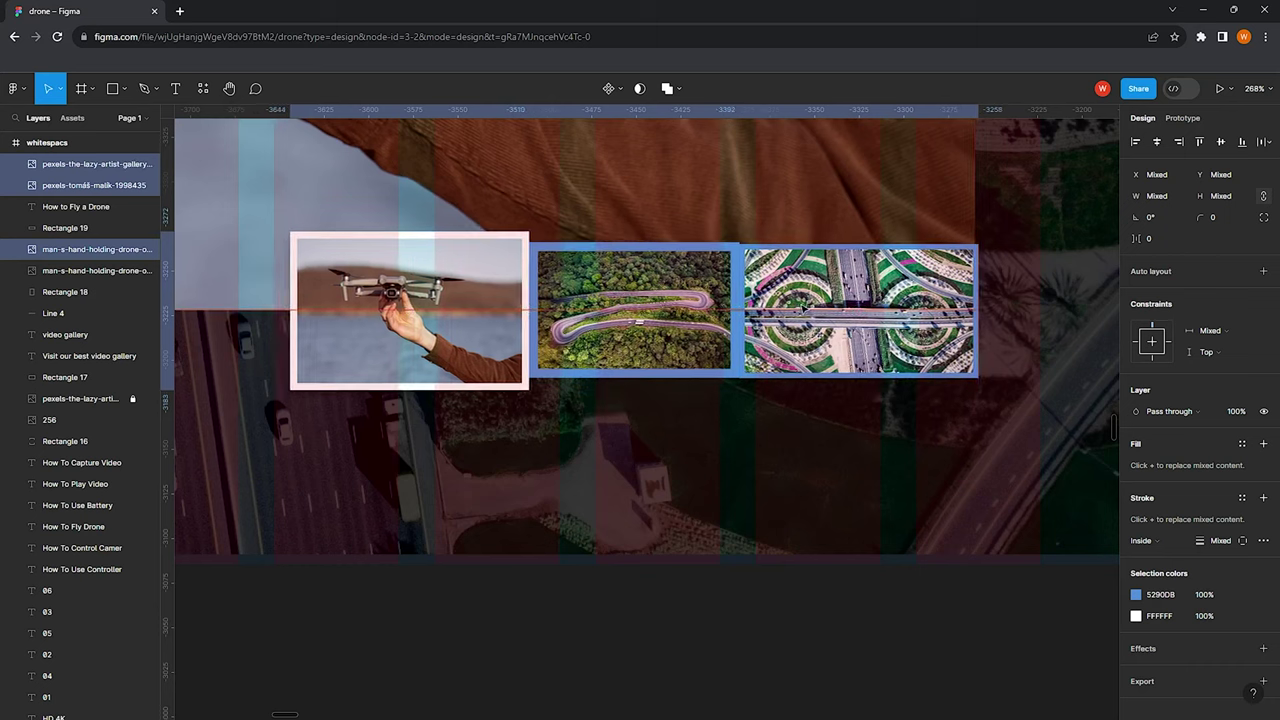
pyautogui.scroll(-5, 802, 310)
pyautogui.scroll(-3, 680, 489)
pyautogui.click(680, 489)
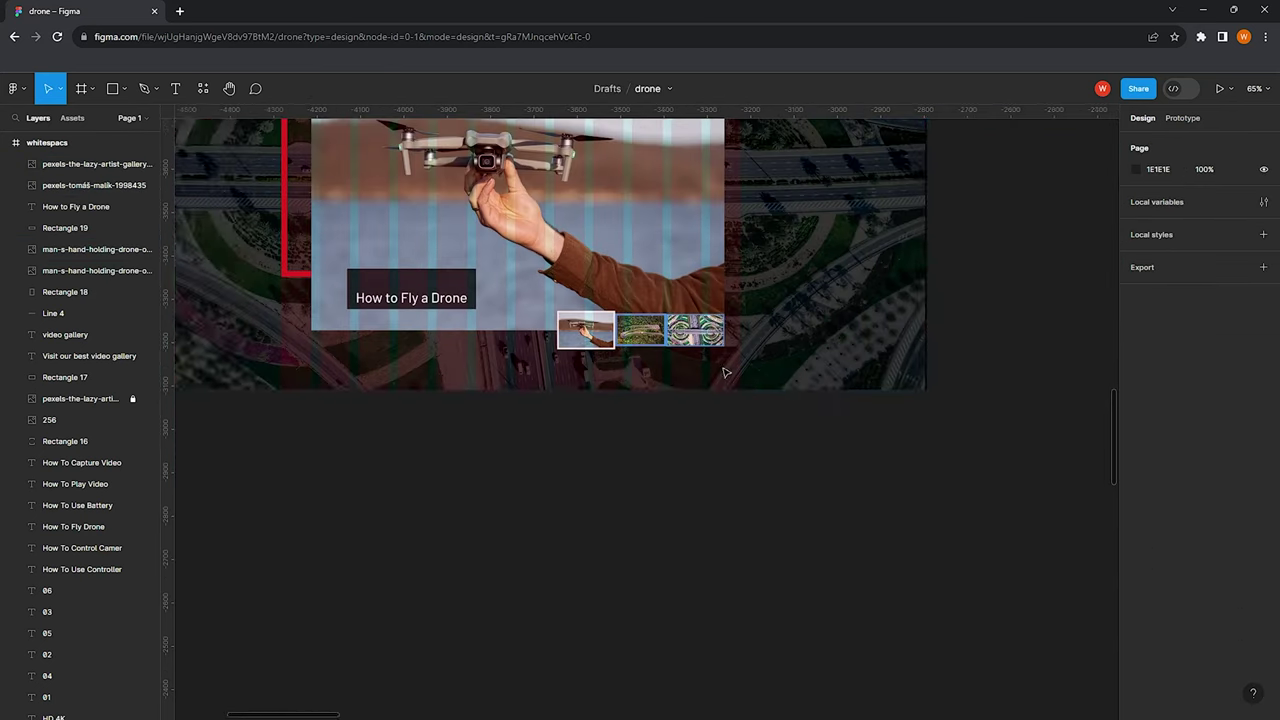
pyautogui.scroll(-2, 680, 410)
pyautogui.scroll(3, 614, 449)
pyautogui.scroll(2, 498, 408)
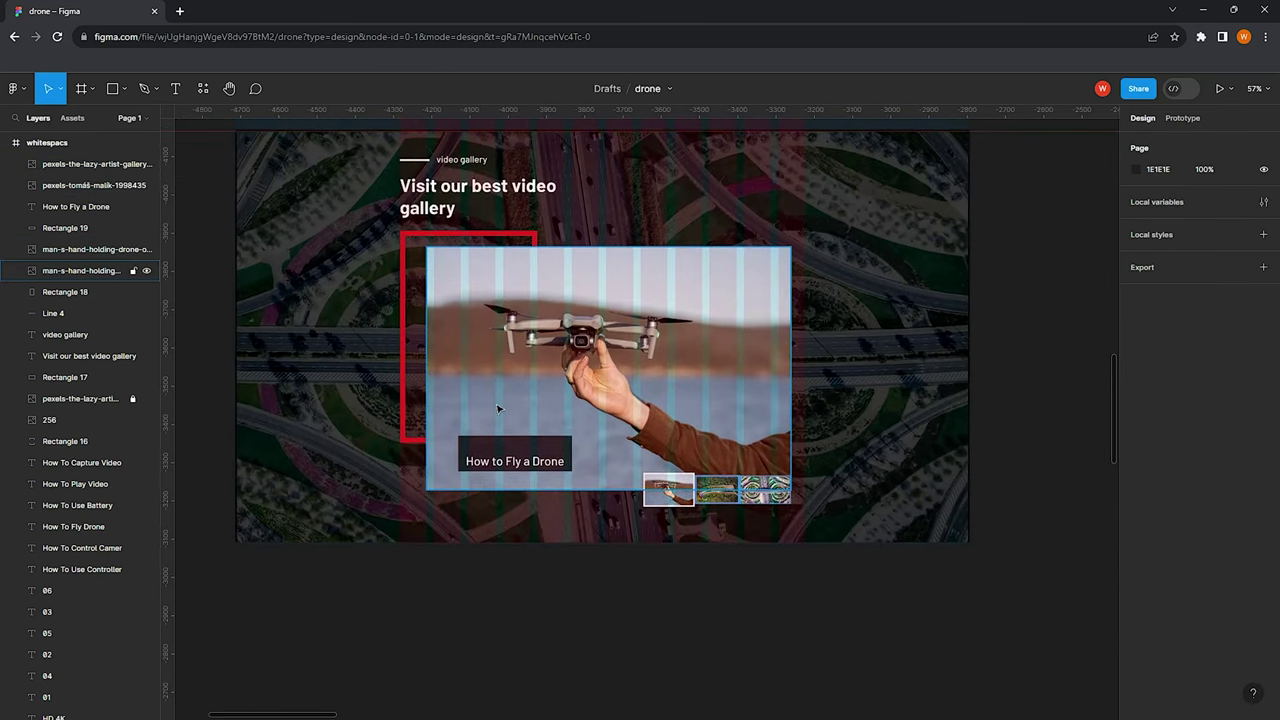
pyautogui.scroll(-1, 498, 408)
pyautogui.scroll(3, 497, 330)
pyautogui.scroll(2, 500, 327)
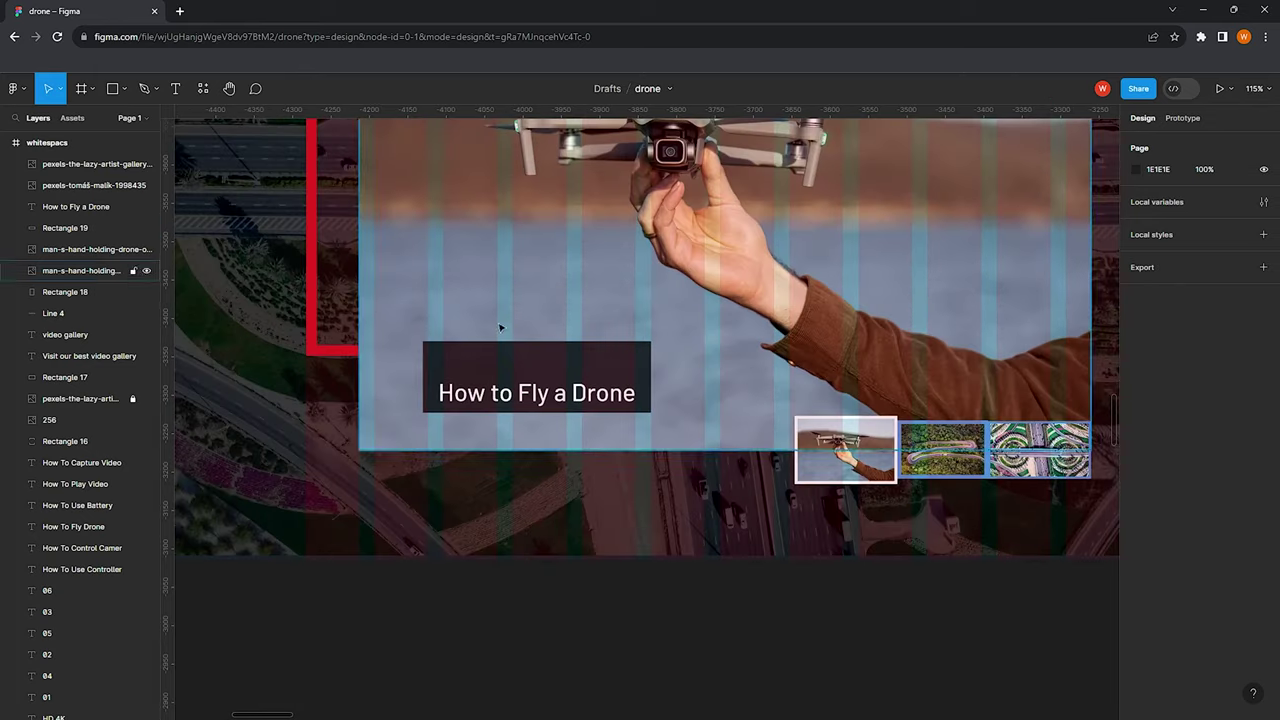
# Draw a small 31×31 square on the caption box
pyautogui.click(113, 88)
pyautogui.scroll(1, 443, 357)
pyautogui.moveTo(449, 358)
pyautogui.mouseDown()
pyautogui.moveTo(479, 388)
pyautogui.moveTo(509, 372)
pyautogui.mouseUp()
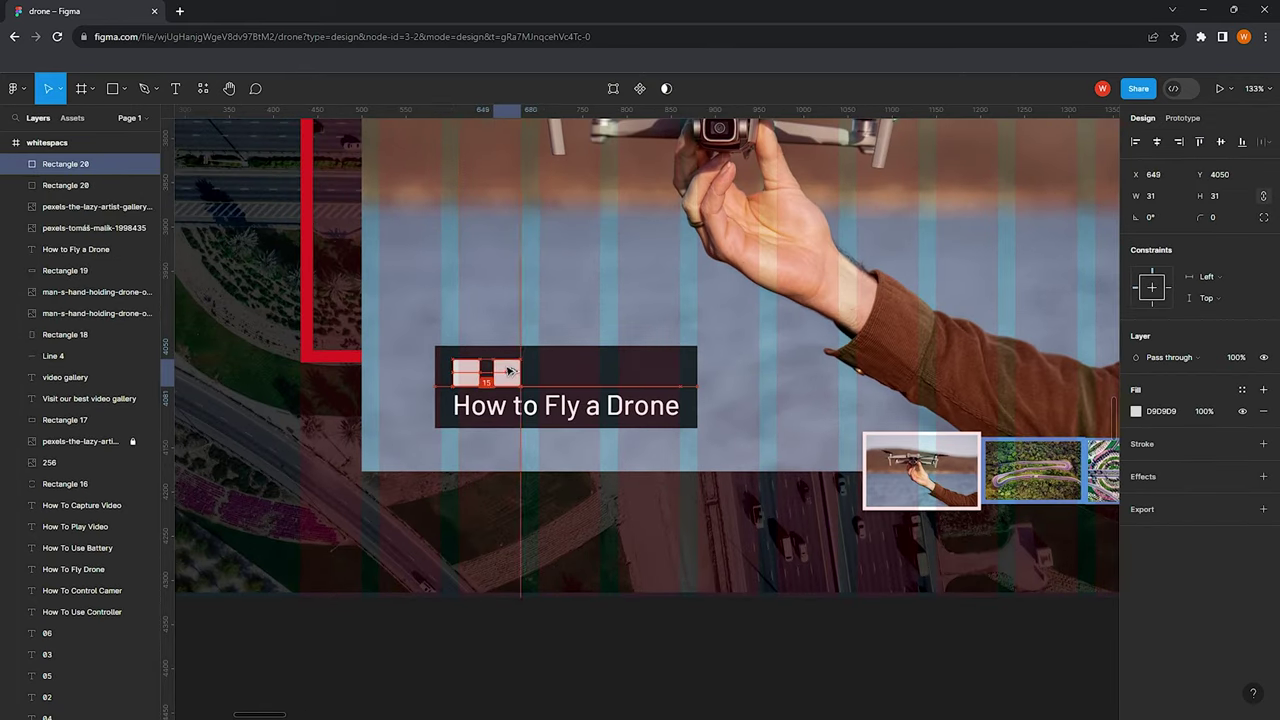
# Fill both 31×31 squares on the 'How to Fly a Drone' caption box red
pyautogui.keyDown('shift'); pyautogui.click(466, 372); pyautogui.keyUp('shift')
pyautogui.click(1135, 465)
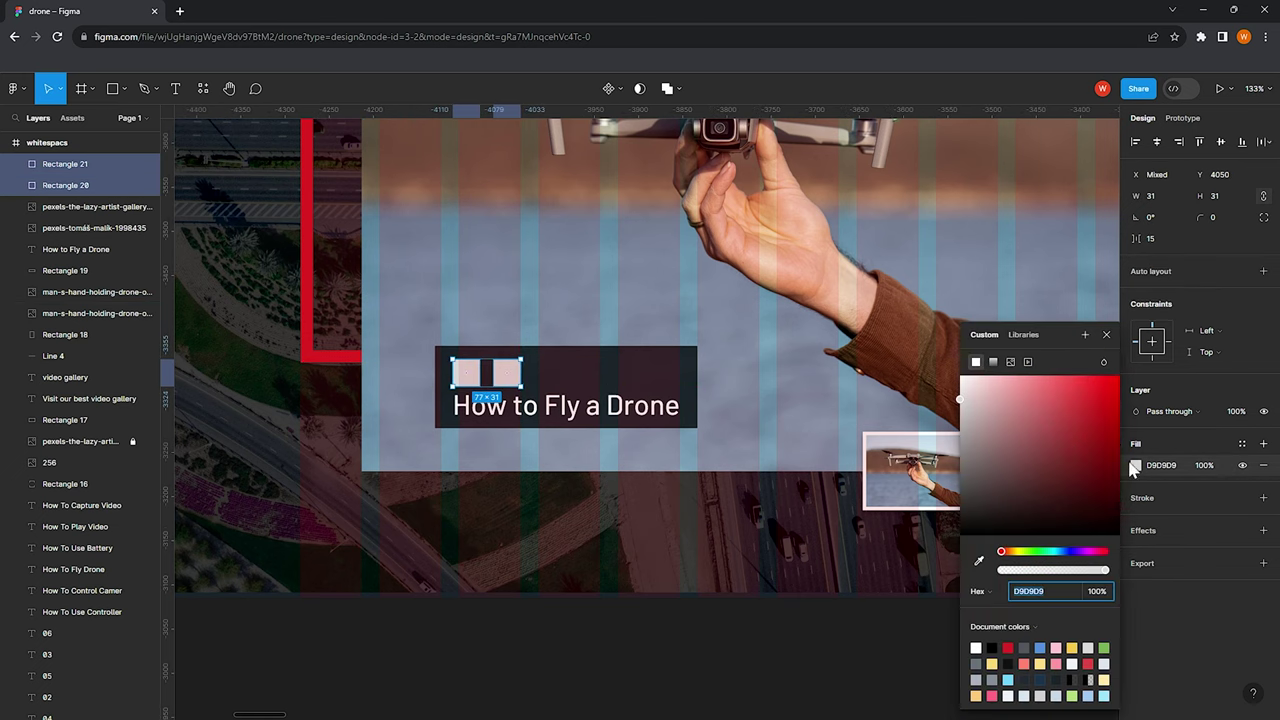
pyautogui.click(1008, 647)
pyautogui.click(451, 674)
pyautogui.scroll(-3, 617, 306)
pyautogui.scroll(-2, 600, 325)
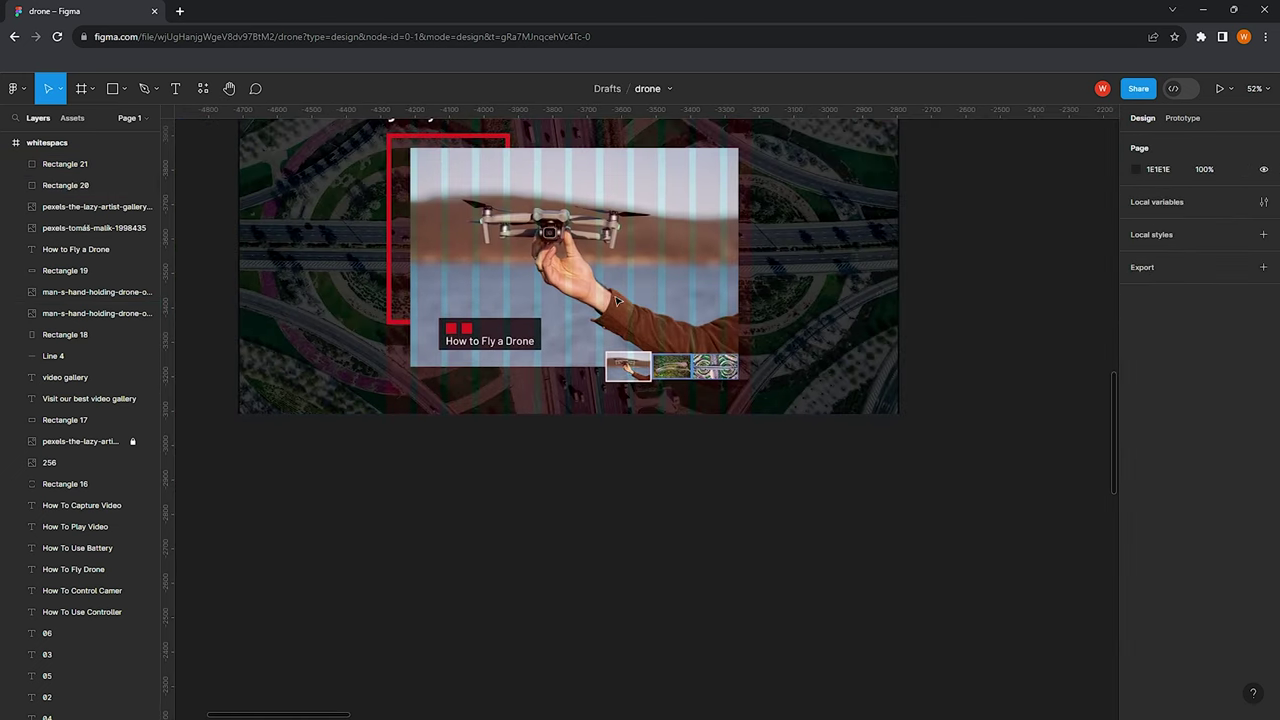
pyautogui.scroll(-1, 489, 298)
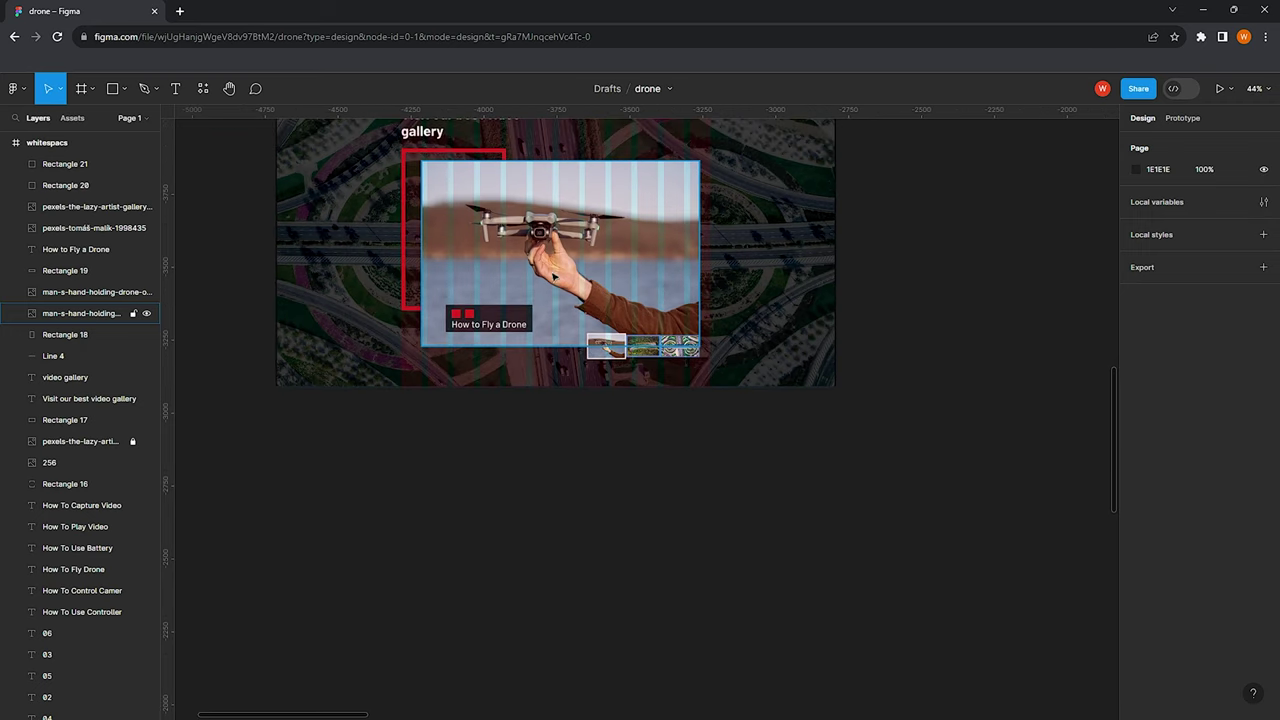
pyautogui.scroll(2, 554, 276)
pyautogui.scroll(-1, 586, 177)
pyautogui.scroll(-1, 531, 193)
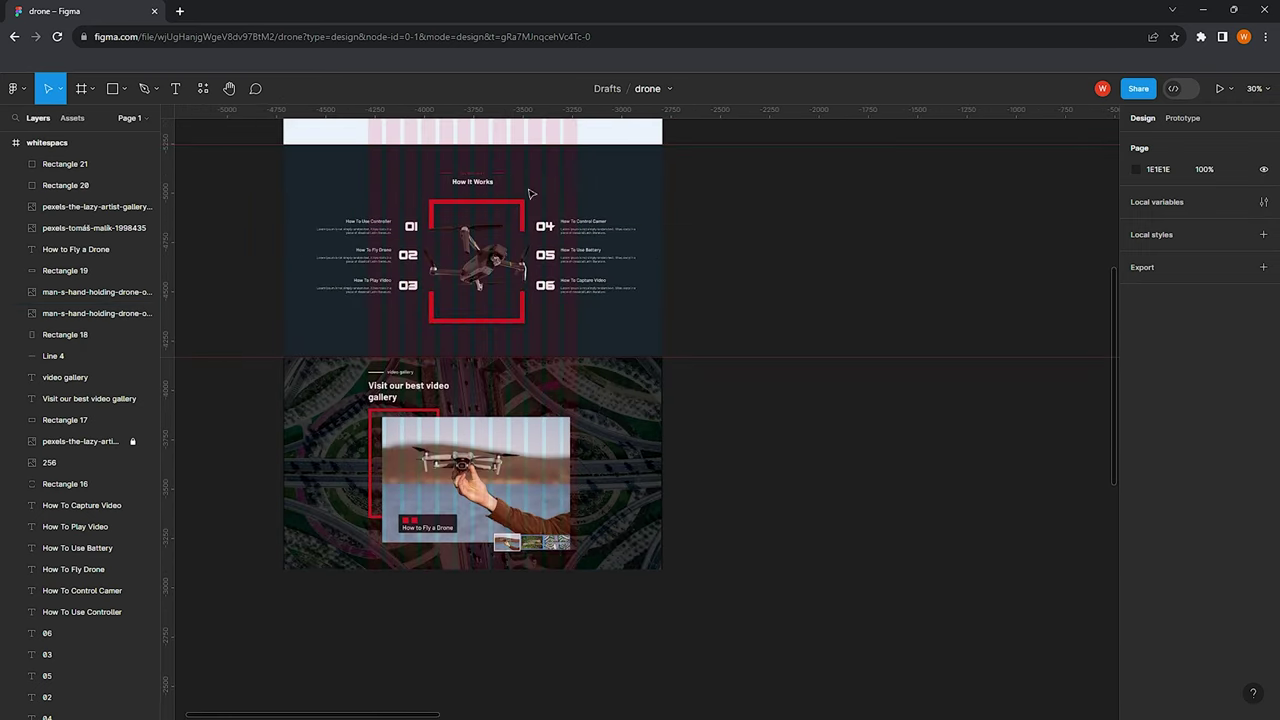
pyautogui.scroll(2, 531, 193)
# Move the Lorem Ipsum paragraph into the gallery section and make its text white FFFFFF
pyautogui.moveTo(505, 134); pyautogui.dragTo(517, 498)
pyautogui.scroll(5, 520, 500)
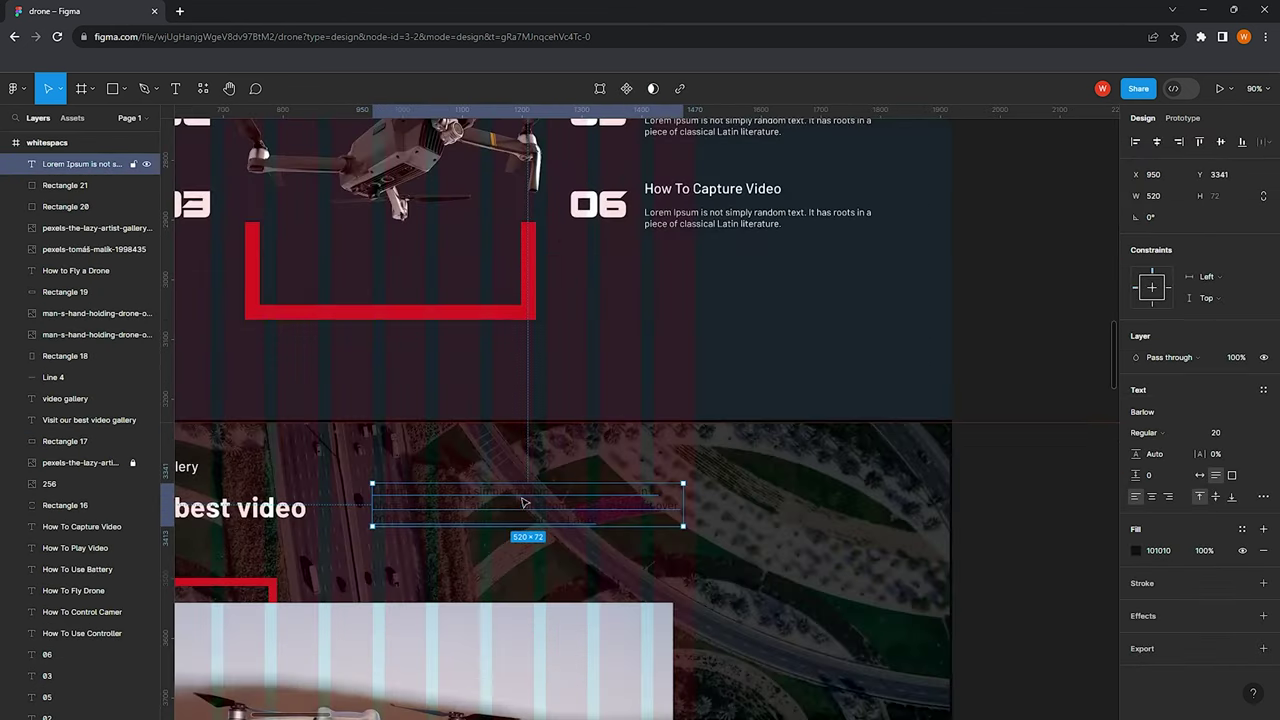
pyautogui.click(1135, 550)
pyautogui.click(976, 648)
pyautogui.scroll(-2, 588, 508)
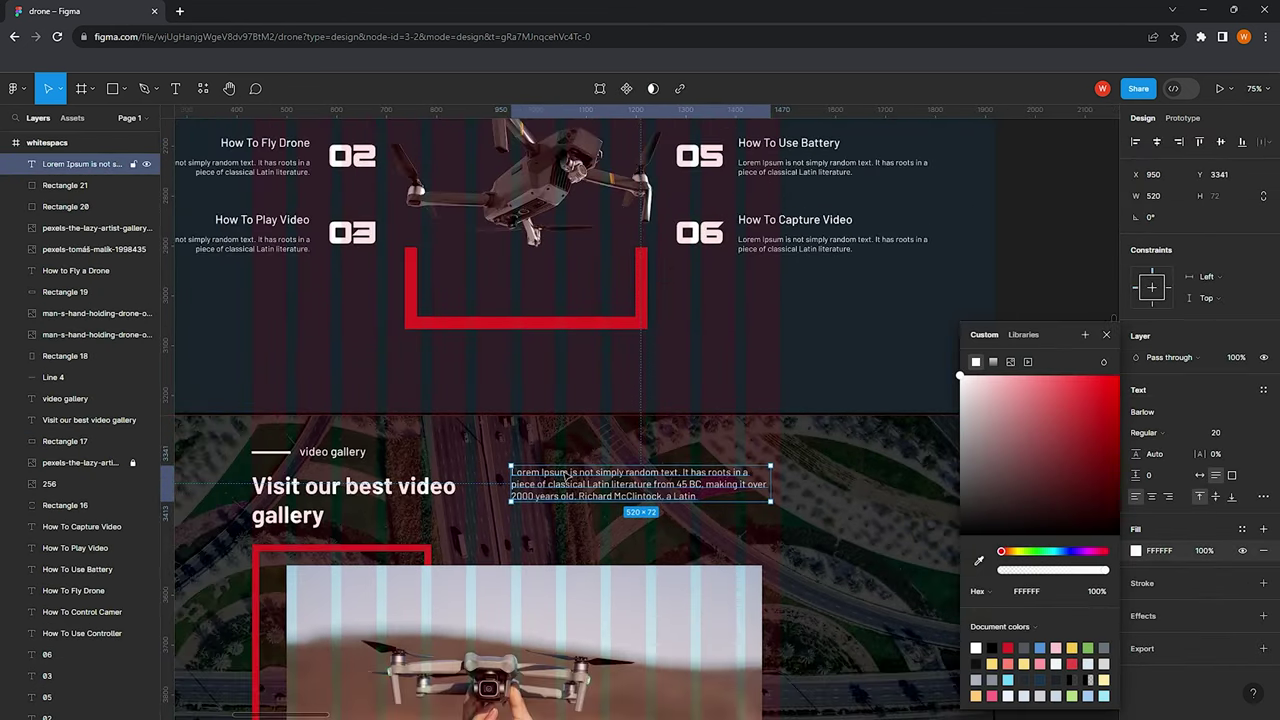
# Top-align the paragraph with the 'Visit our best video gallery' heading beside it
pyautogui.moveTo(588, 508); pyautogui.dragTo(578, 501)
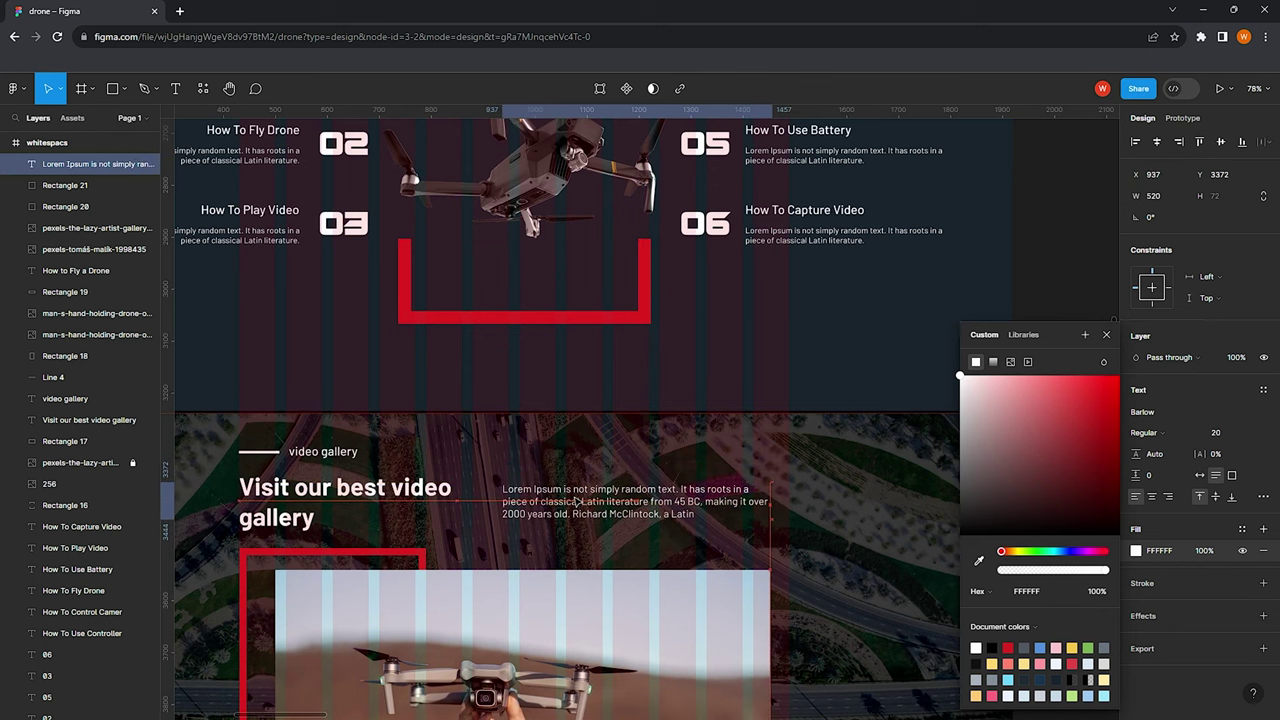
pyautogui.keyDown('shift'); pyautogui.click(345, 488); pyautogui.keyUp('shift')
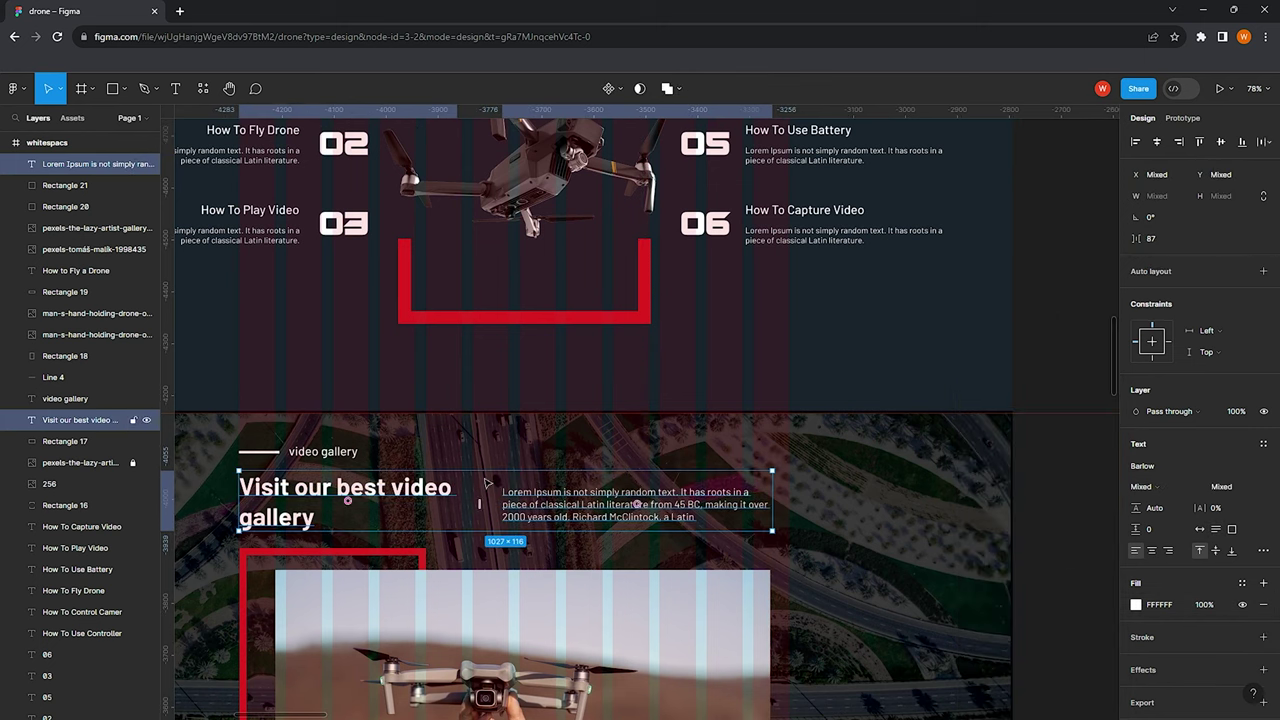
pyautogui.click(1198, 145)
pyautogui.keyDown('ctrl'); pyautogui.scroll(-3, 883, 374); pyautogui.keyUp('ctrl')
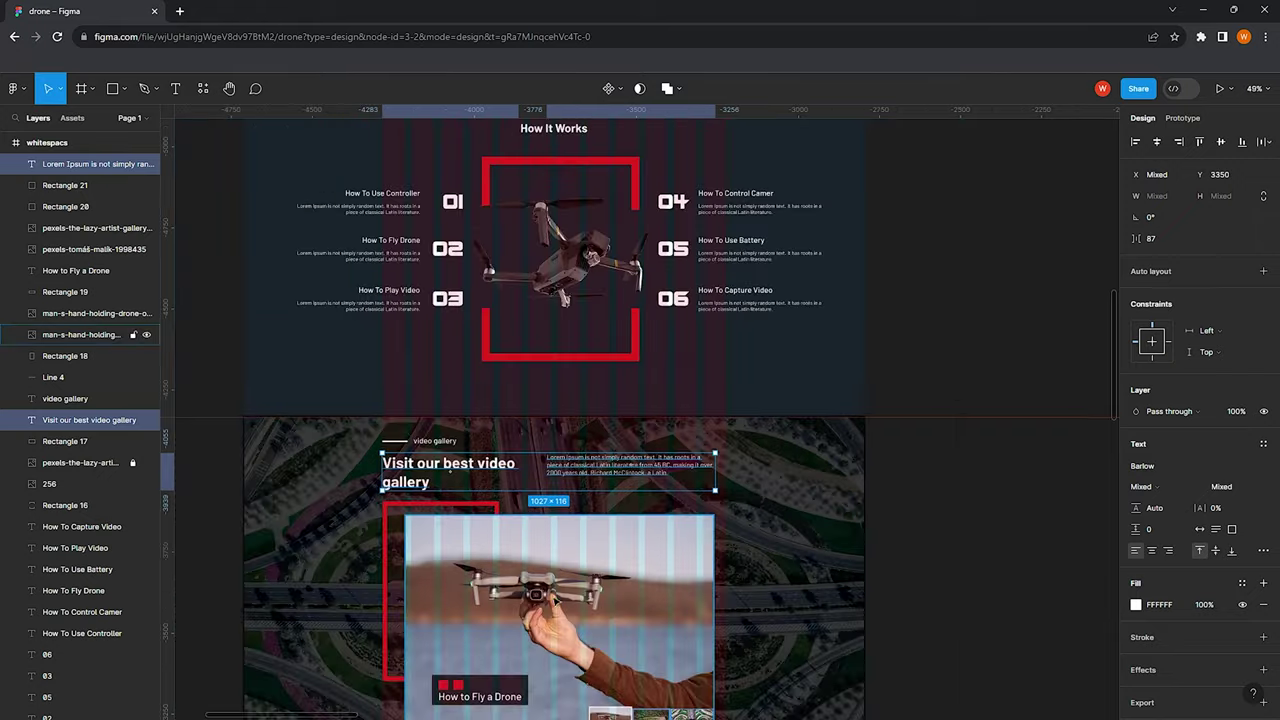
pyautogui.keyDown('ctrl'); pyautogui.scroll(-3, 883, 374); pyautogui.keyUp('ctrl')
pyautogui.click(810, 407)
pyautogui.scroll(-1, 810, 407)
# Fit the share icon onto the first red square and make it white
pyautogui.keyDown('ctrl'); pyautogui.scroll(2, 800, 450); pyautogui.keyUp('ctrl')
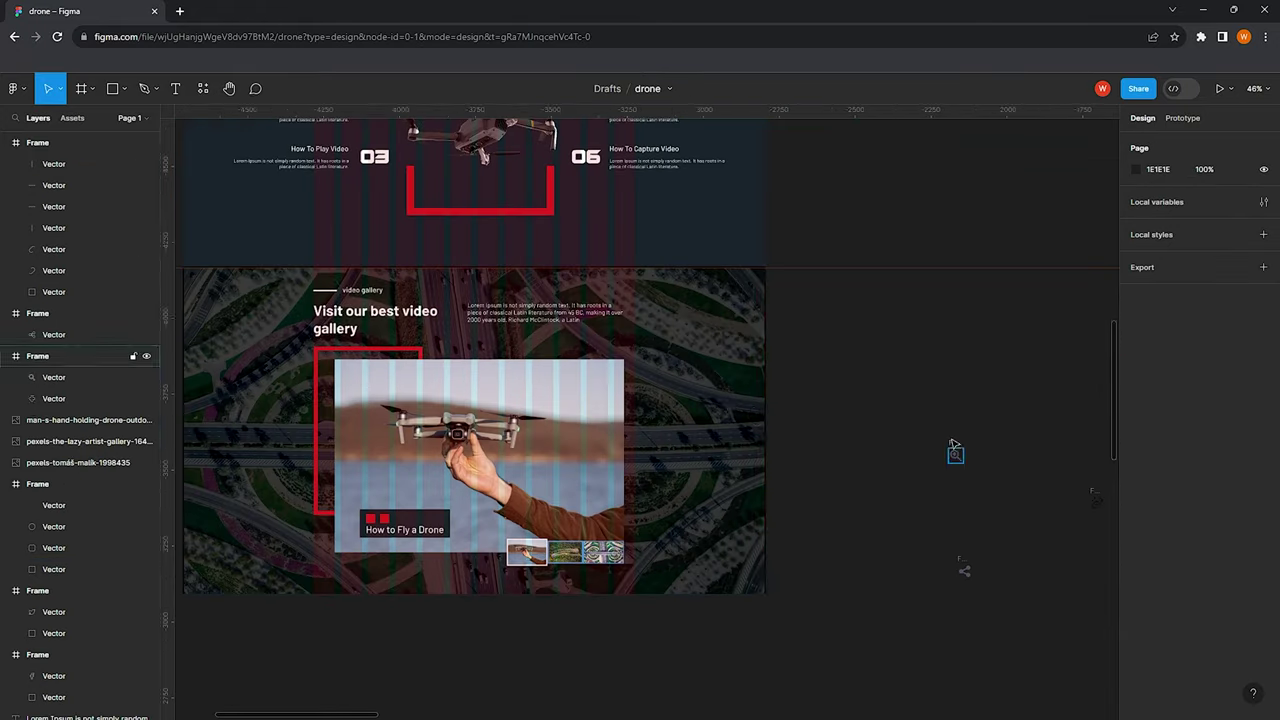
pyautogui.click(601, 370)
pyautogui.click(963, 566)
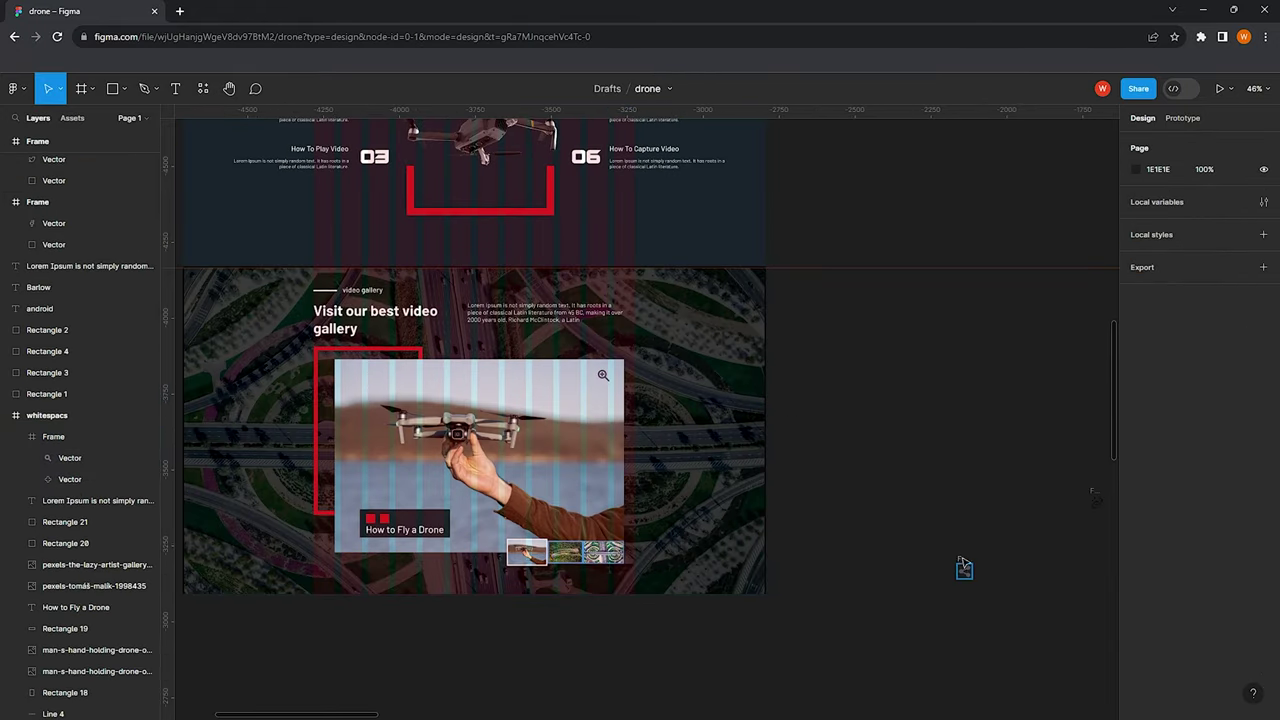
pyautogui.click(370, 516)
pyautogui.keyDown('ctrl'); pyautogui.scroll(5, 360, 503); pyautogui.keyUp('ctrl')
pyautogui.keyDown('ctrl'); pyautogui.scroll(3, 360, 510); pyautogui.keyUp('ctrl')
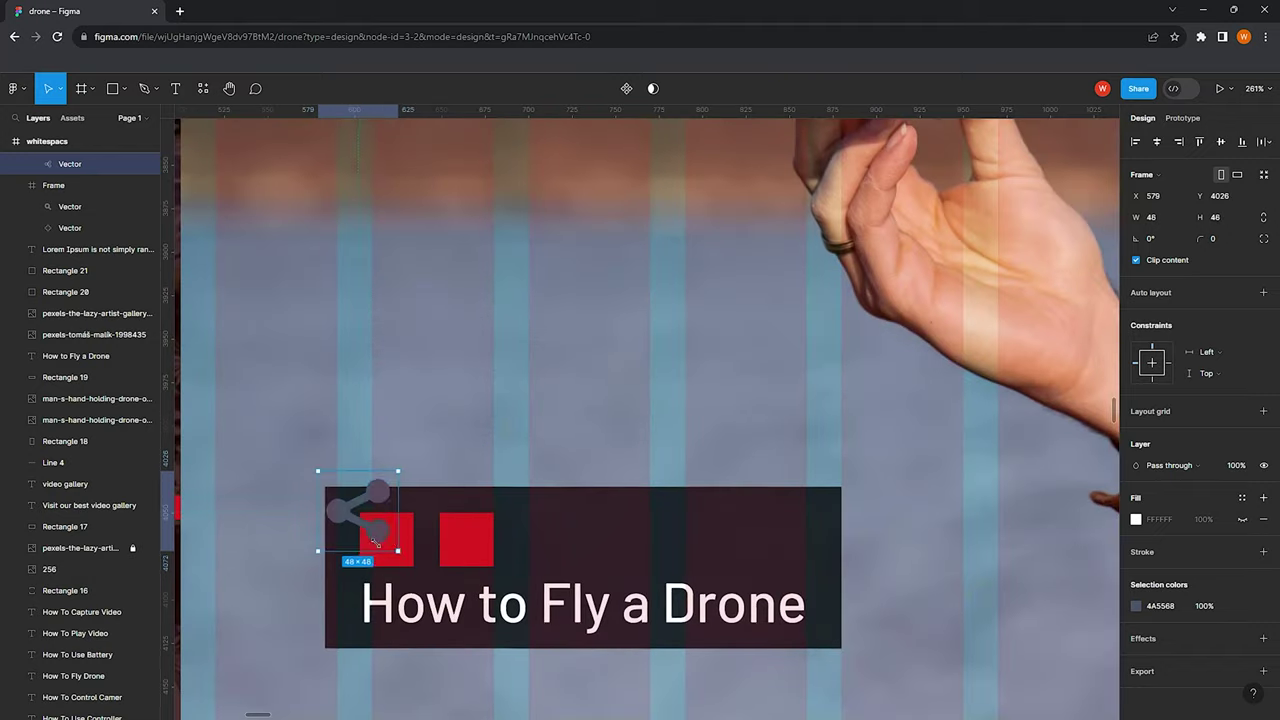
pyautogui.hotkey('ctrl', 'alt', 'g')
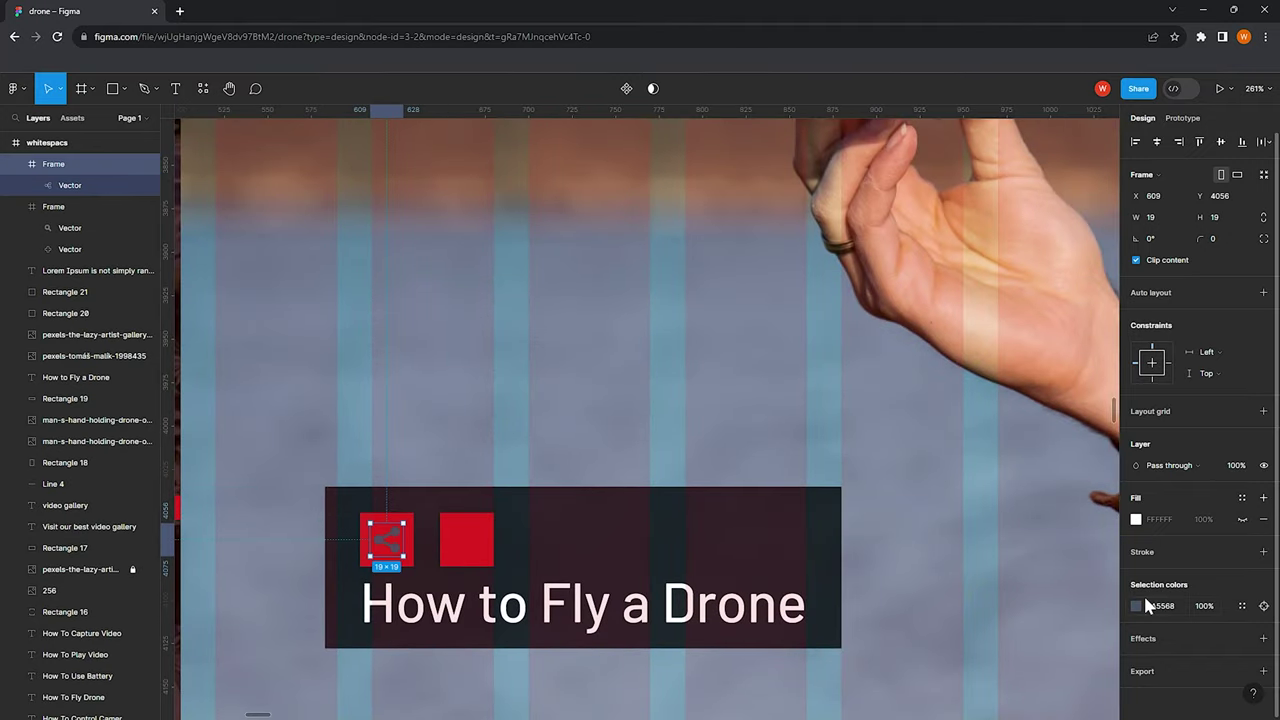
pyautogui.click(1136, 605)
pyautogui.click(976, 647)
pyautogui.keyDown('ctrl'); pyautogui.scroll(-5, 476, 483); pyautogui.keyUp('ctrl')
pyautogui.press('Escape')
pyautogui.keyDown('ctrl'); pyautogui.scroll(-3, 476, 483); pyautogui.keyUp('ctrl')
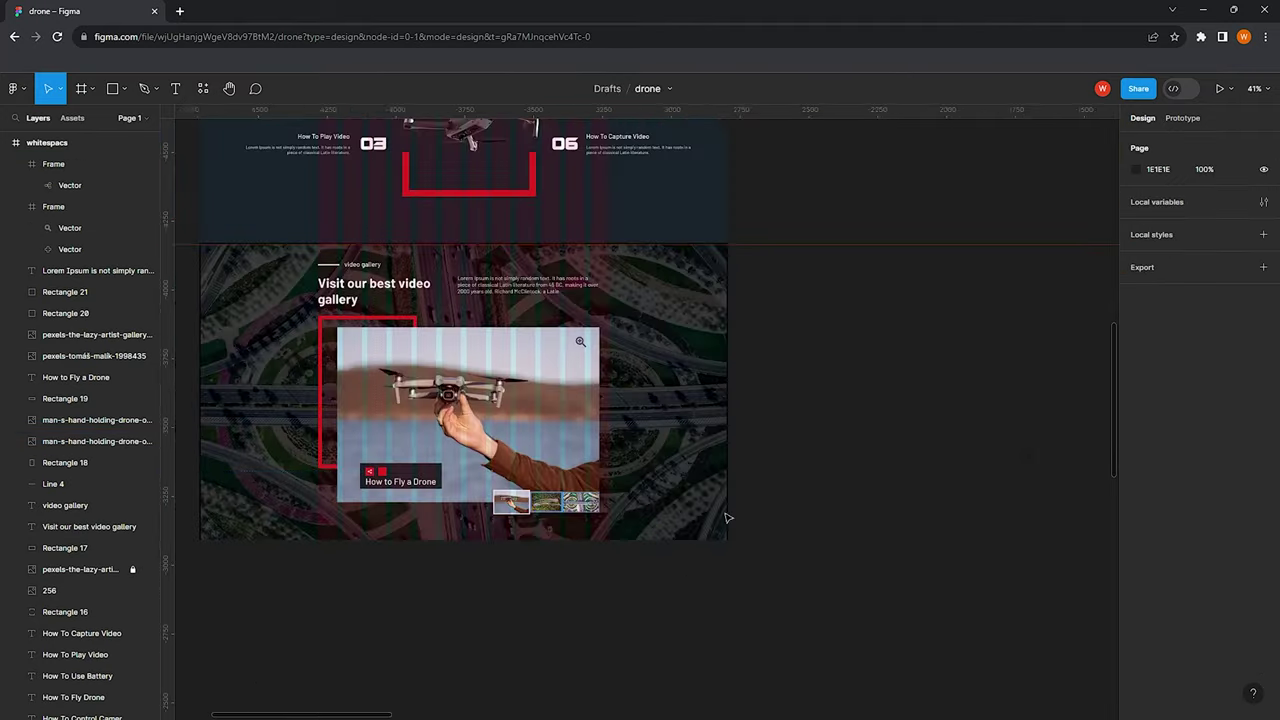
pyautogui.keyDown('ctrl'); pyautogui.scroll(-2, 897, 454); pyautogui.keyUp('ctrl')
# Resize the link icon to 19 px and make it white
pyautogui.click(240, 476)
pyautogui.keyDown('ctrl'); pyautogui.scroll(5, 244, 478); pyautogui.keyUp('ctrl')
pyautogui.keyDown('ctrl'); pyautogui.scroll(5, 245, 477); pyautogui.keyUp('ctrl')
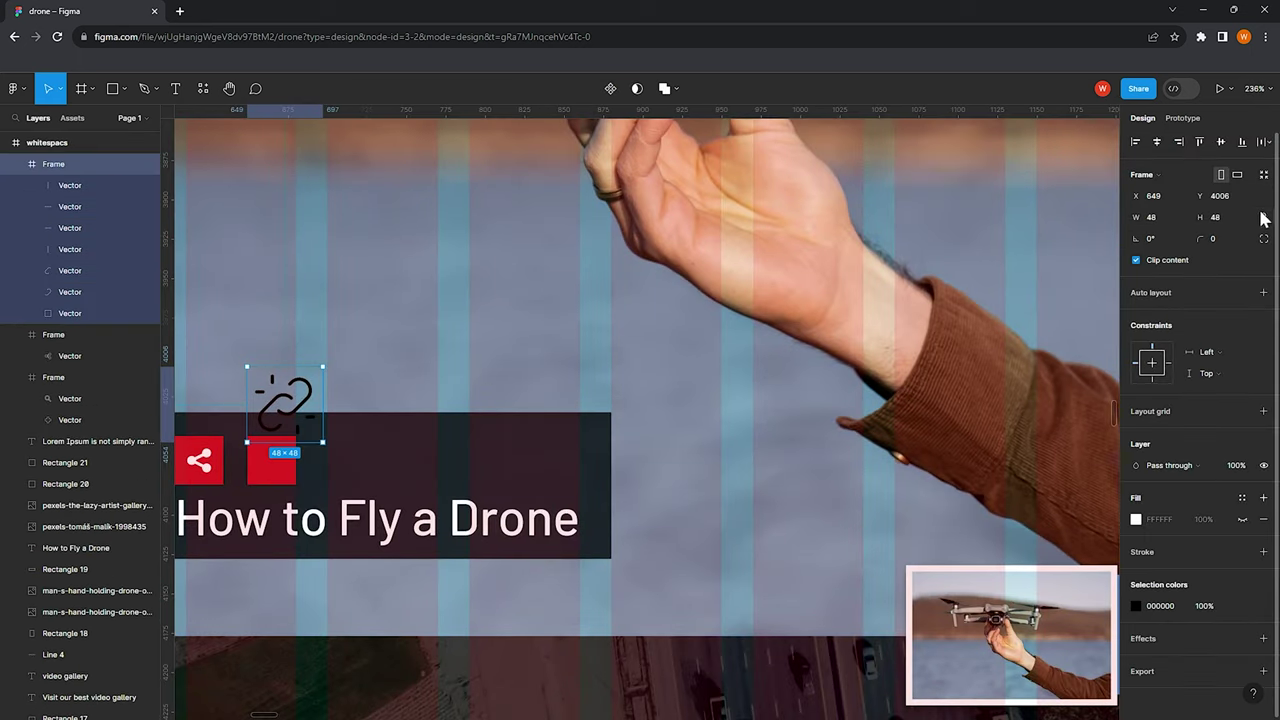
pyautogui.write('9')
pyautogui.press('Return')
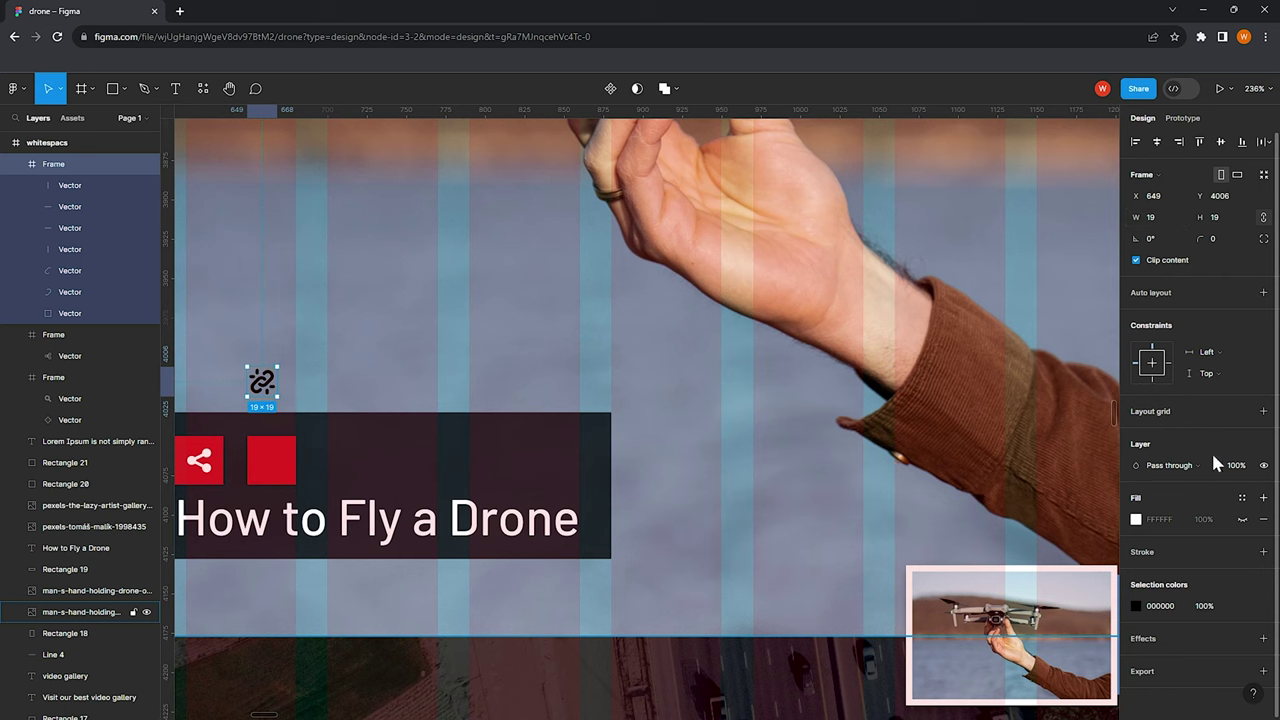
pyautogui.click(1136, 606)
pyautogui.moveTo(1037, 455); pyautogui.dragTo(960, 376)
pyautogui.keyDown('ctrl'); pyautogui.scroll(2, 420, 375); pyautogui.keyUp('ctrl')
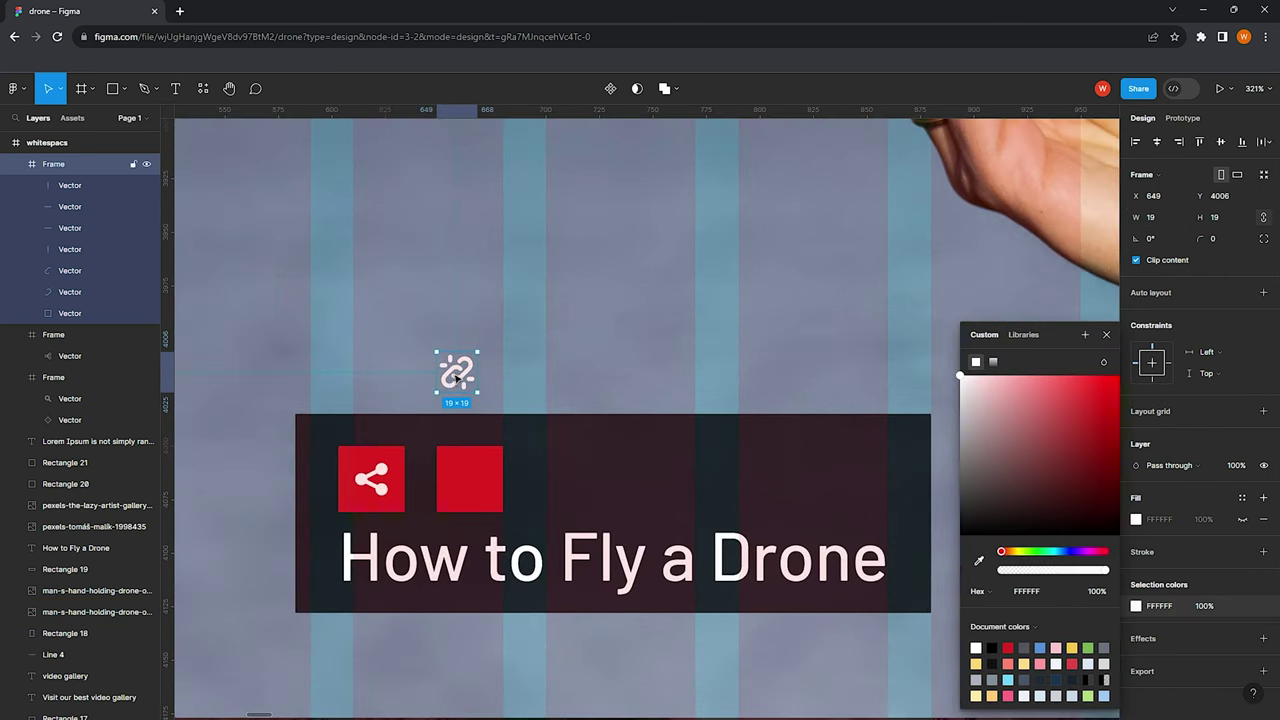
pyautogui.keyDown('ctrl'); pyautogui.scroll(-2, 460, 372); pyautogui.keyUp('ctrl')
pyautogui.keyDown('ctrl'); pyautogui.scroll(-3, 500, 360); pyautogui.keyUp('ctrl')
pyautogui.keyDown('ctrl'); pyautogui.scroll(-3, 560, 345); pyautogui.keyUp('ctrl')
pyautogui.keyDown('ctrl'); pyautogui.scroll(-2, 613, 333); pyautogui.keyUp('ctrl')
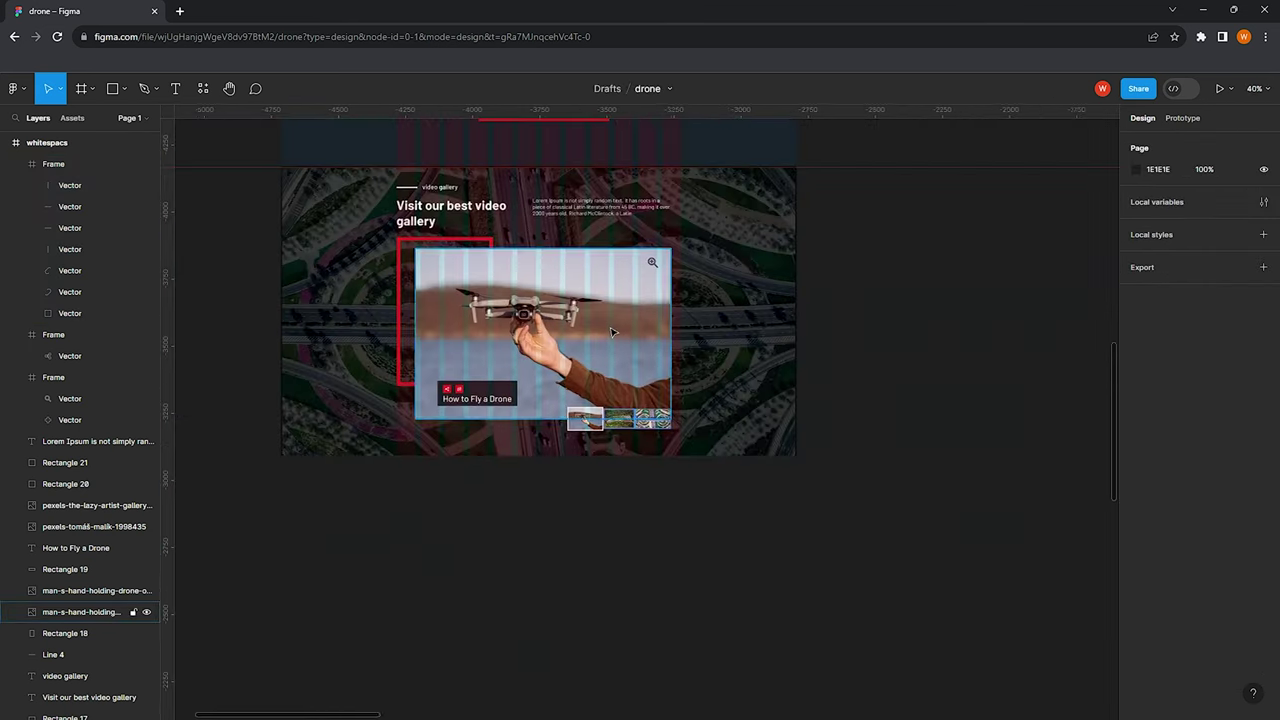
pyautogui.keyDown('ctrl'); pyautogui.scroll(-2, 613, 333); pyautogui.keyUp('ctrl')
pyautogui.keyDown('ctrl'); pyautogui.scroll(-2, 612, 332); pyautogui.keyUp('ctrl')
# Make the whitespacs page frame 1080 px taller to make room below the gallery
pyautogui.scroll(3, 610, 330)
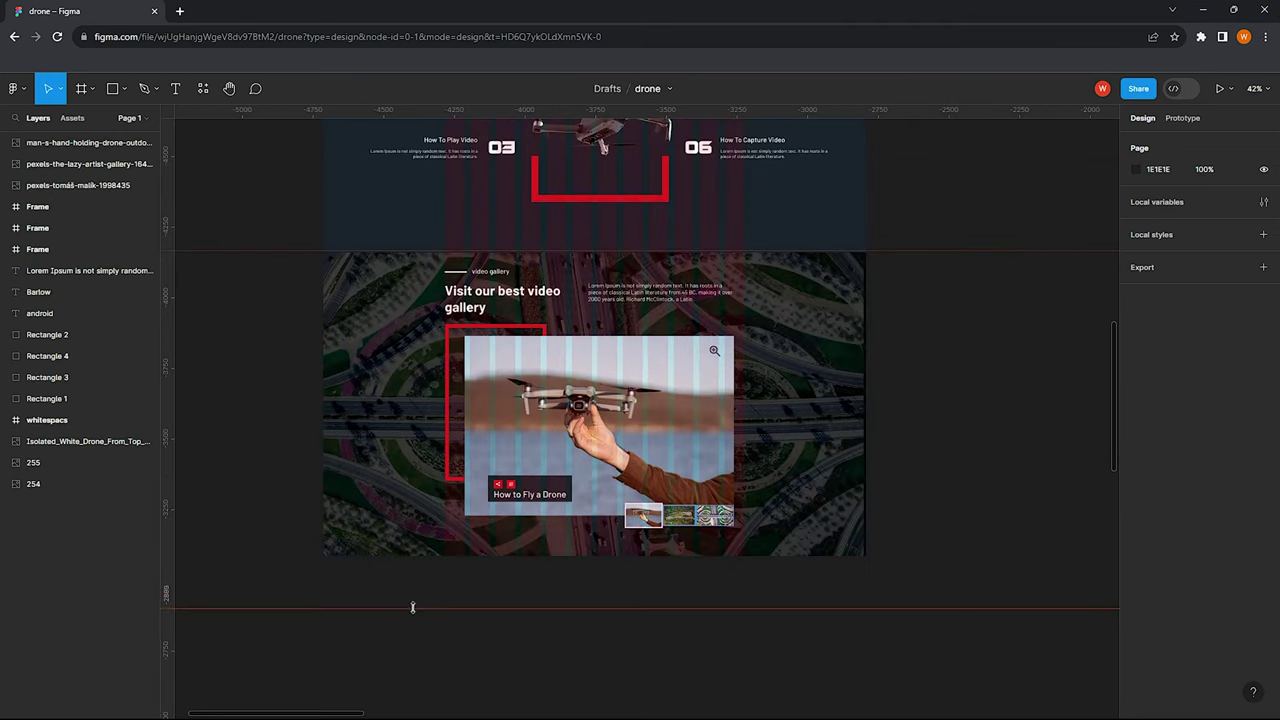
pyautogui.keyDown('ctrl'); pyautogui.scroll(-1, 408, 550); pyautogui.keyUp('ctrl')
pyautogui.hscroll(2, 410, 549)
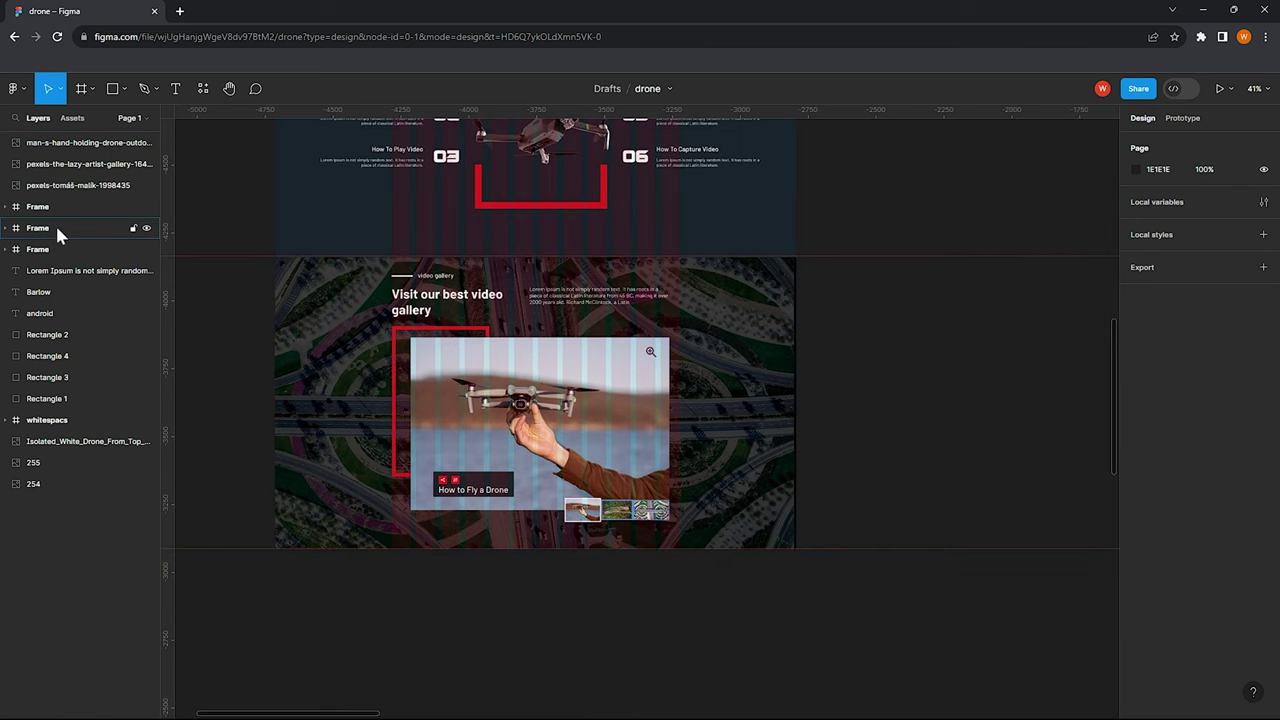
pyautogui.click(64, 422)
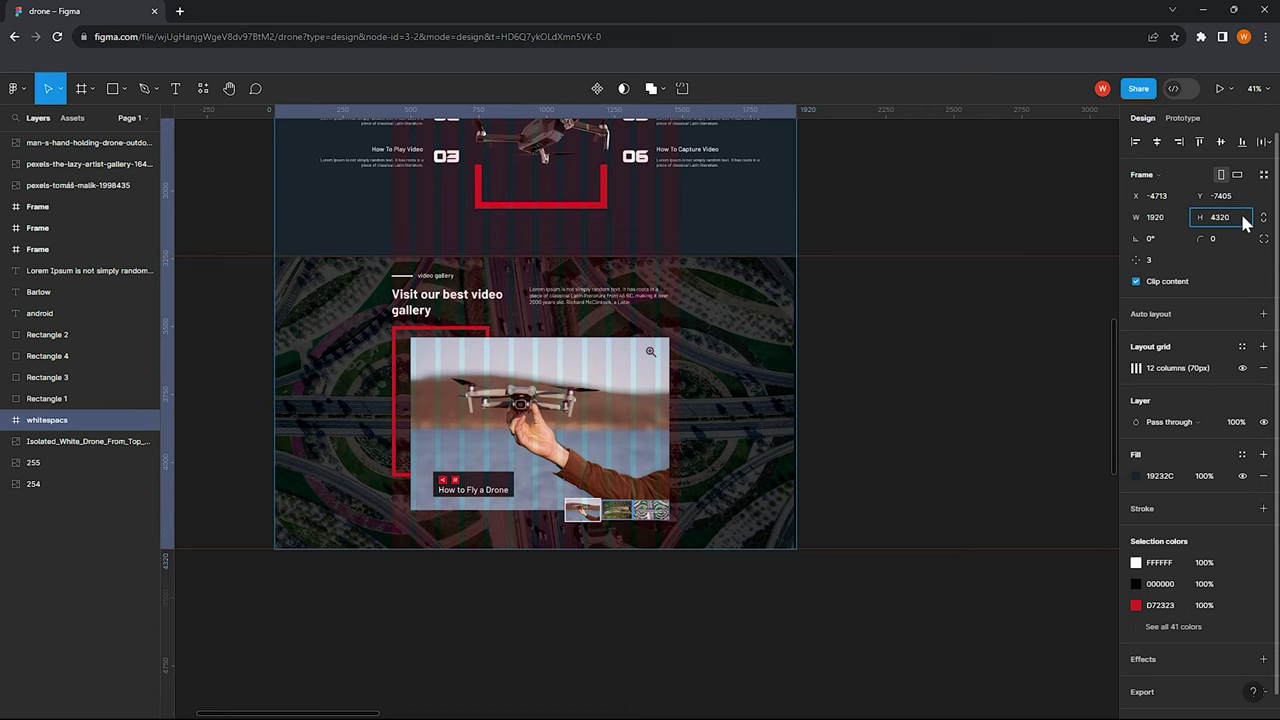
pyautogui.write('5400')
pyautogui.press('Return')
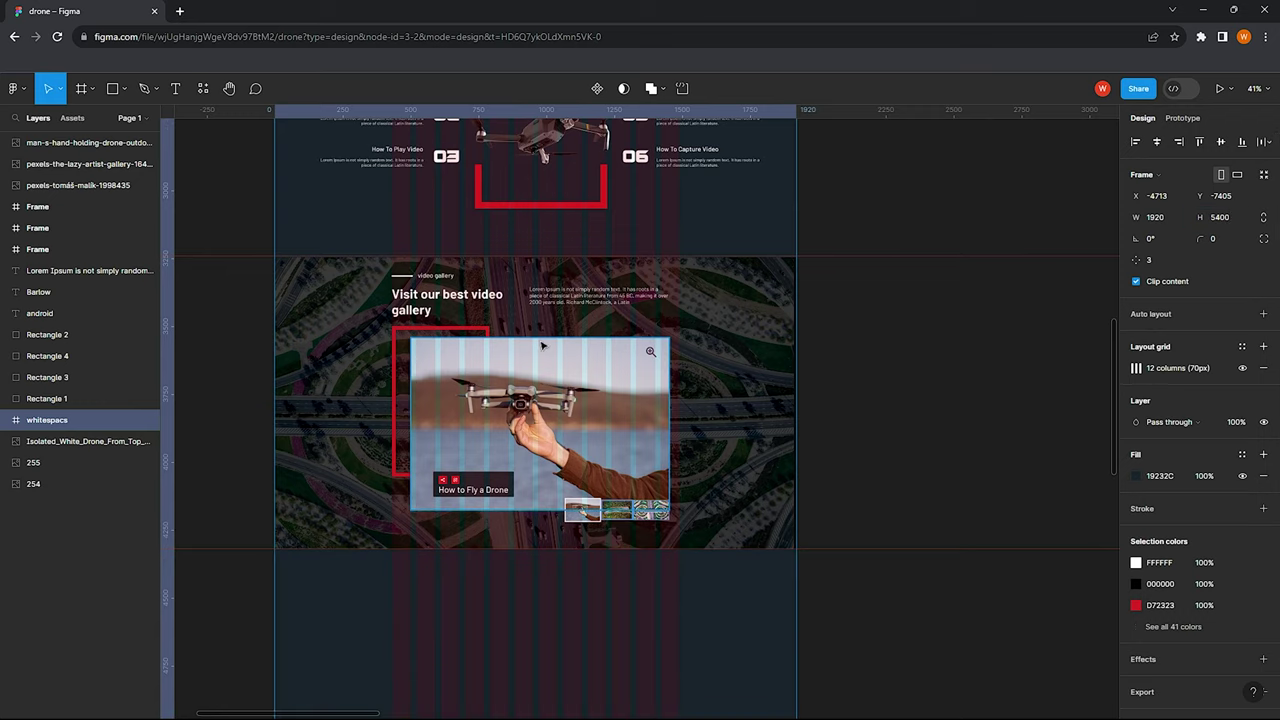
pyautogui.scroll(-5, 427, 390)
pyautogui.hscroll(1, 489, 345)
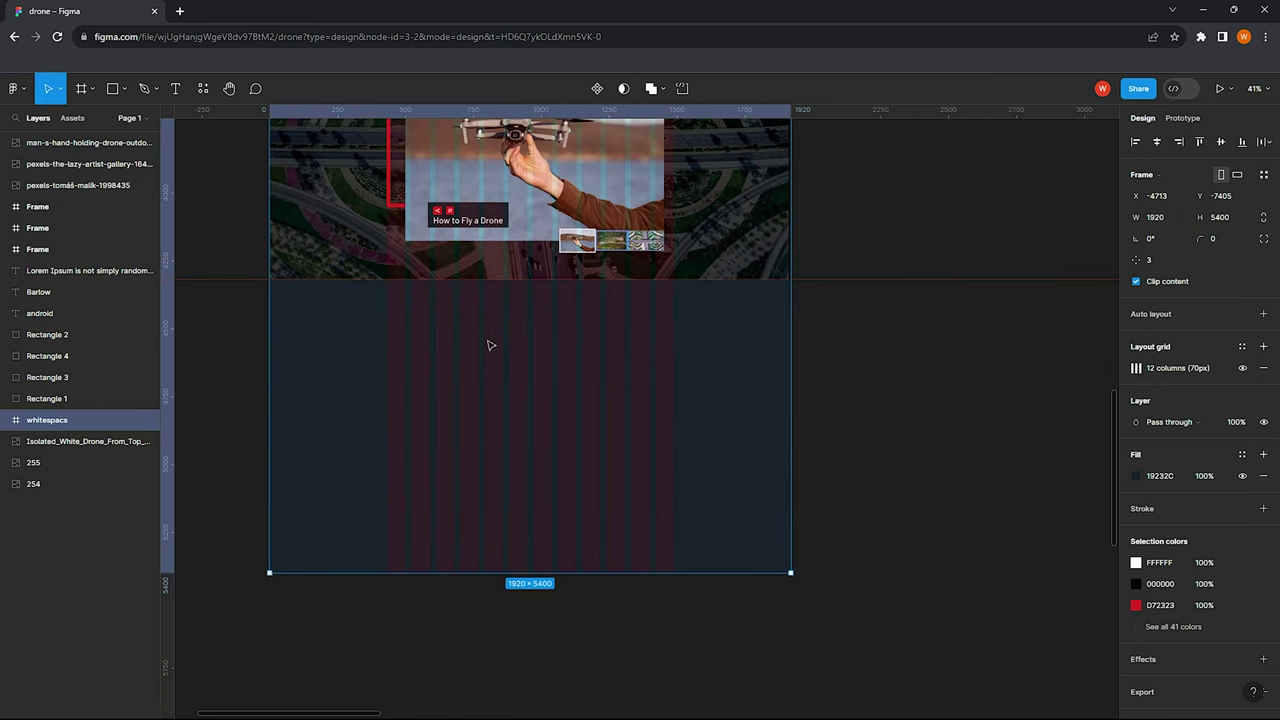
pyautogui.scroll(2, 500, 339)
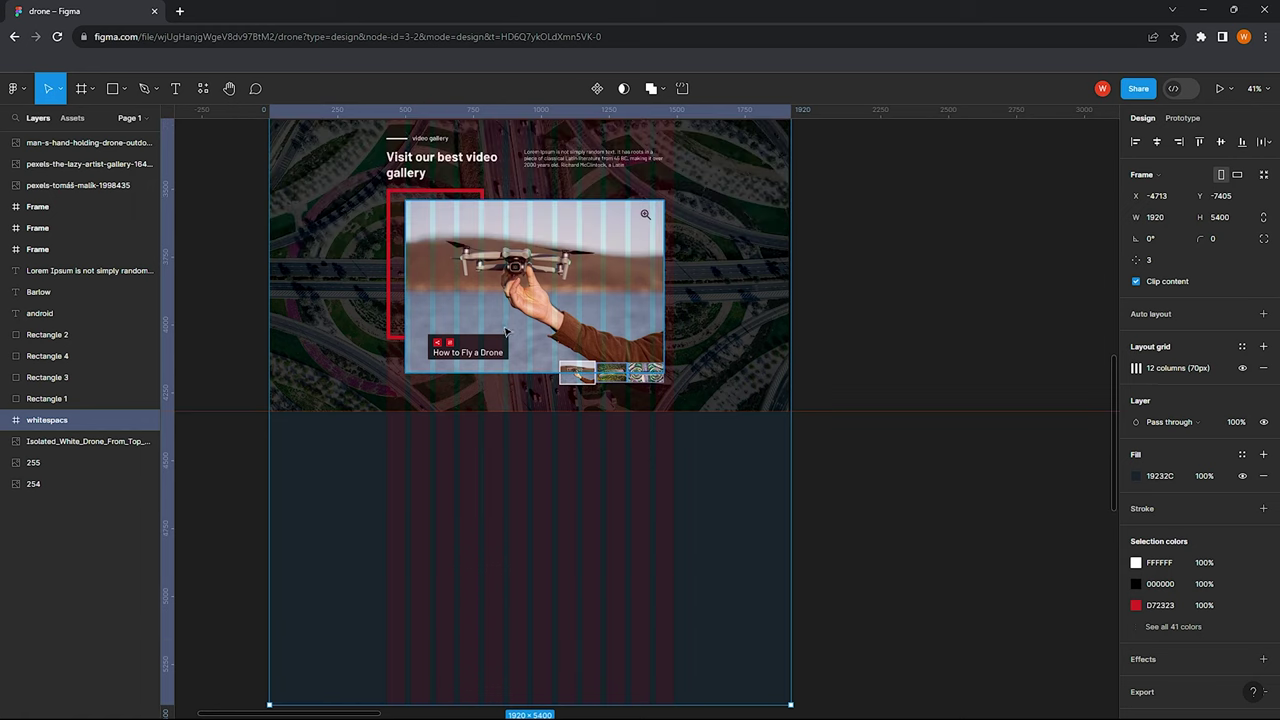
pyautogui.scroll(1, 498, 320)
# Duplicate the gallery label, line and heading into the dark section below
pyautogui.moveTo(426, 204)
pyautogui.mouseDown()
pyautogui.moveTo(400, 165)
pyautogui.moveTo(575, 512)
pyautogui.mouseUp()
pyautogui.keyDown('shift'); pyautogui.click(398, 162); pyautogui.keyUp('shift')
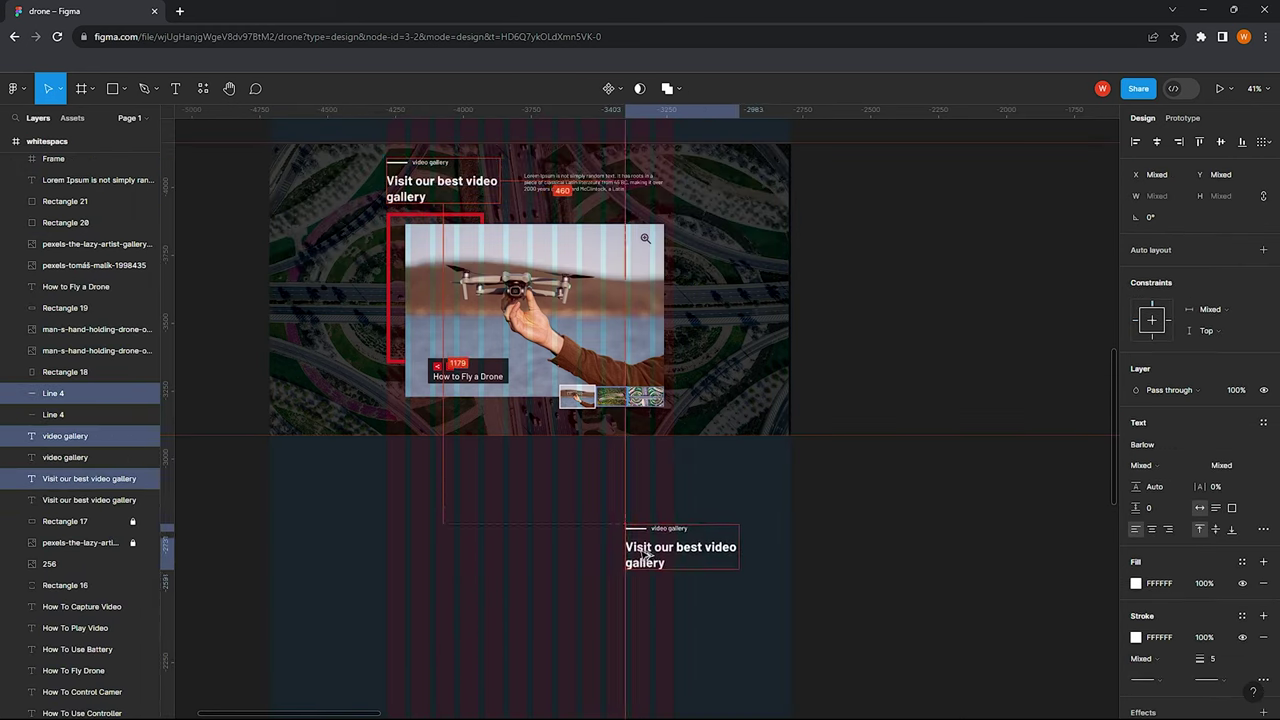
pyautogui.scroll(1, 583, 510)
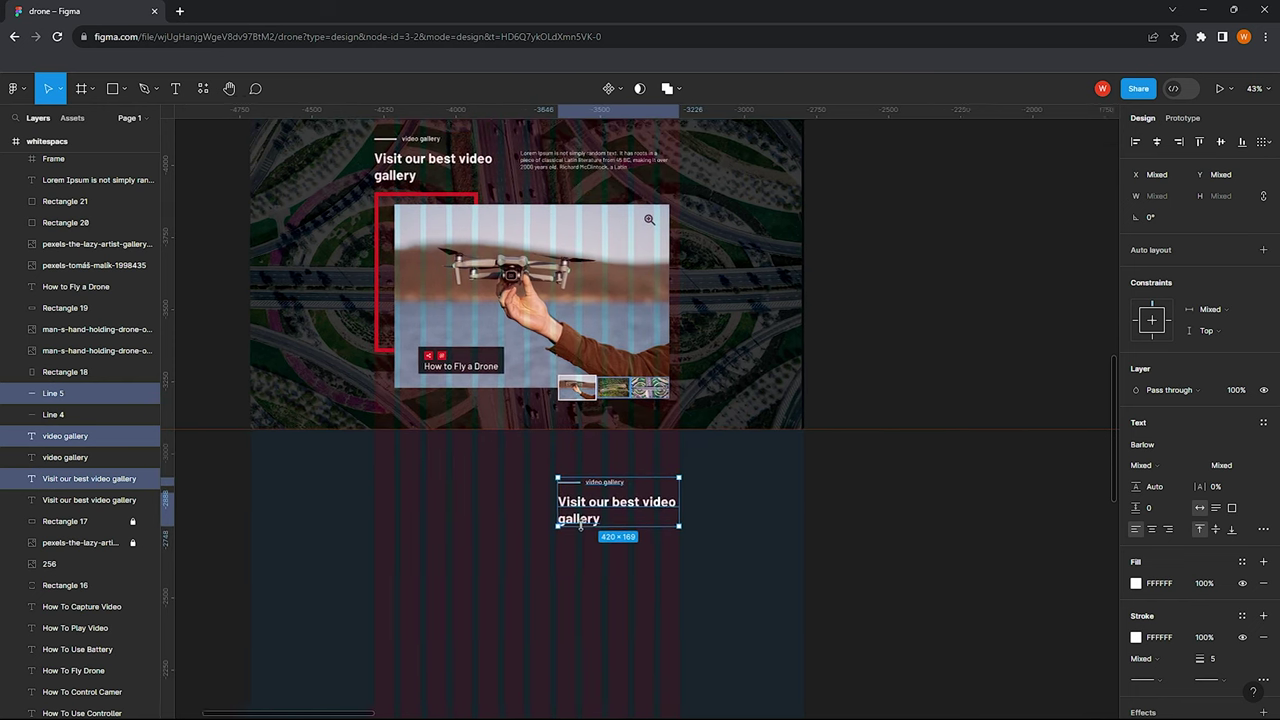
pyautogui.moveTo(583, 510); pyautogui.dragTo(547, 509)
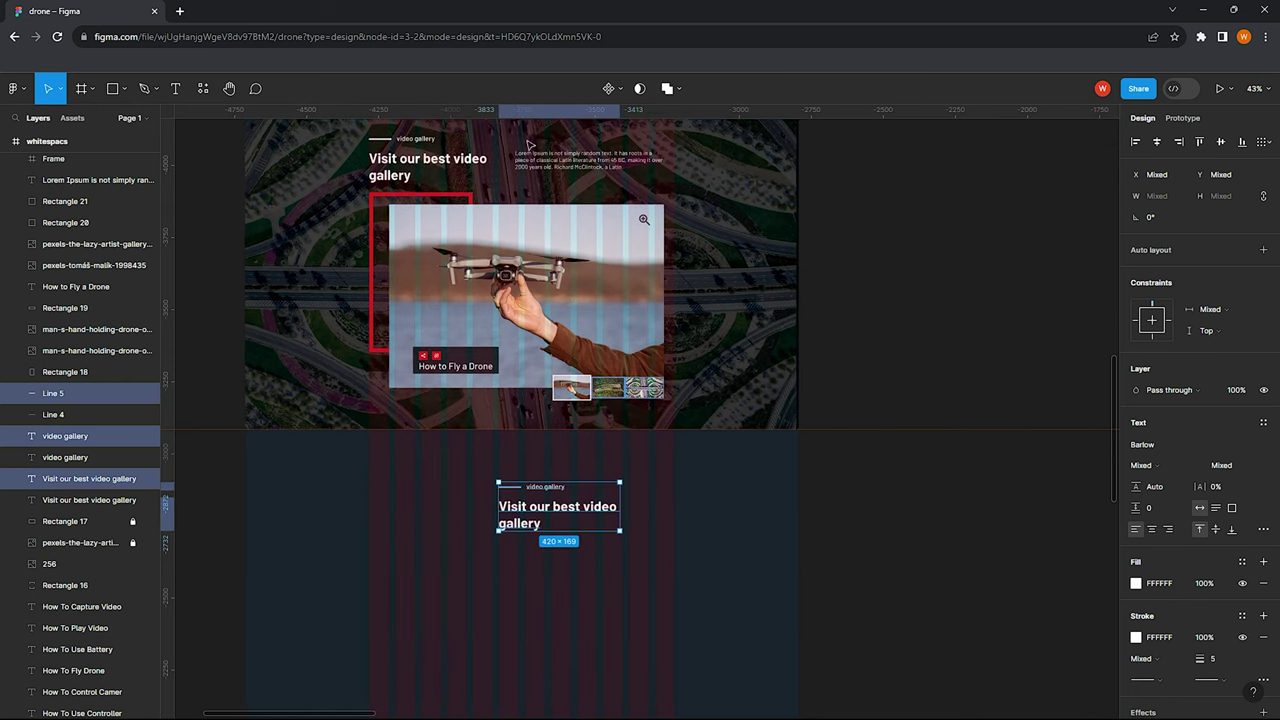
# Copy the Lorem Ipsum paragraph below the copied heading and align the copied block
pyautogui.moveTo(529, 145); pyautogui.dragTo(541, 530)
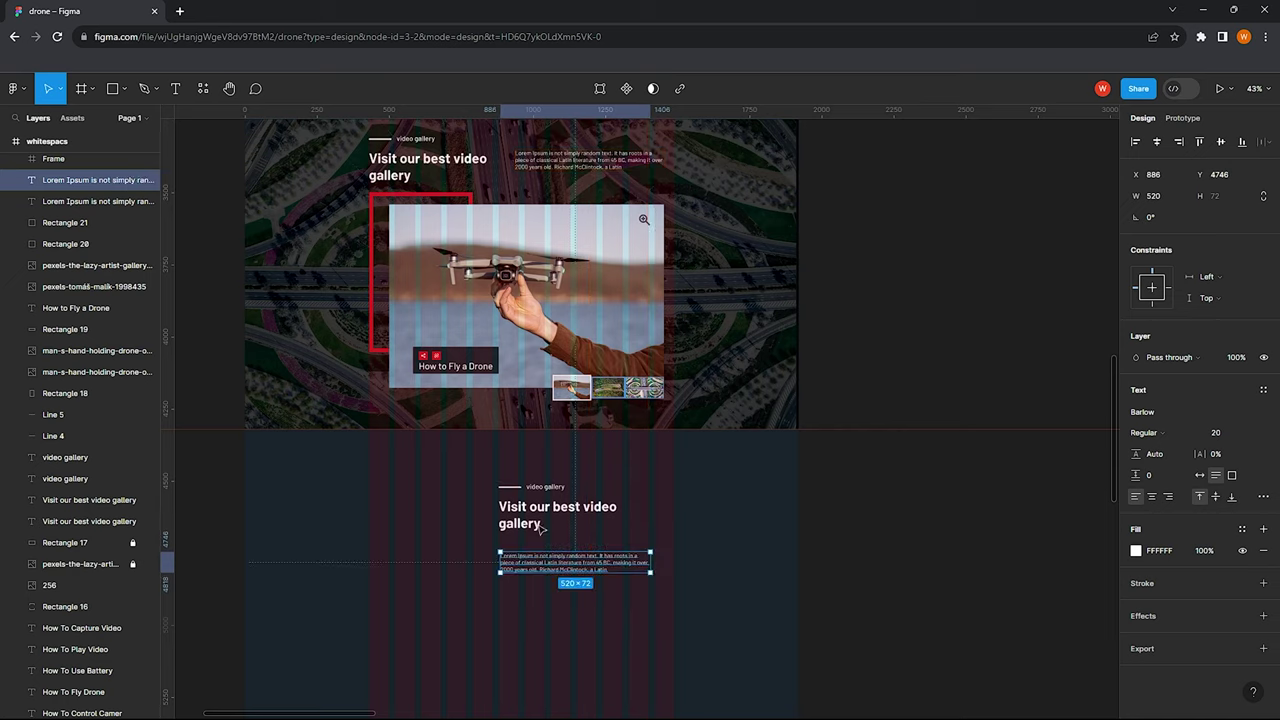
pyautogui.scroll(2, 540, 528)
pyautogui.scroll(1, 538, 527)
pyautogui.moveTo(535, 519); pyautogui.dragTo(568, 514)
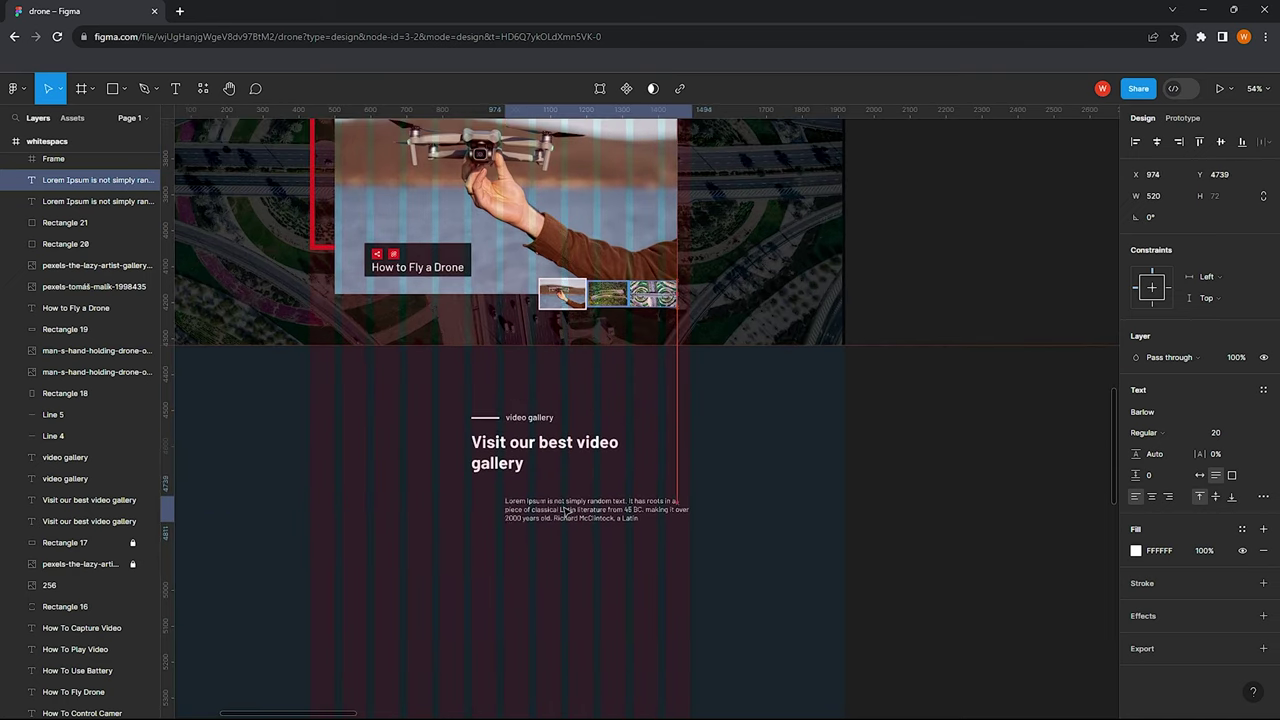
pyautogui.moveTo(443, 394); pyautogui.dragTo(626, 488)
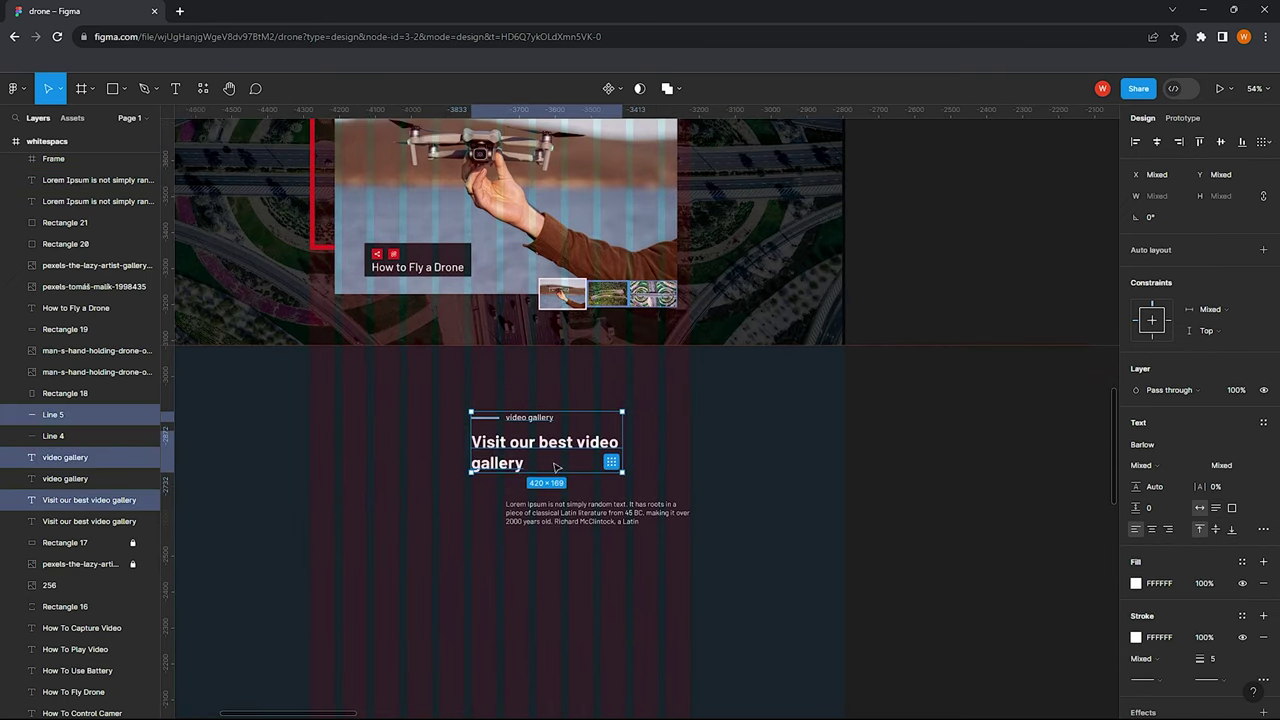
pyautogui.moveTo(490, 455); pyautogui.dragTo(522, 465)
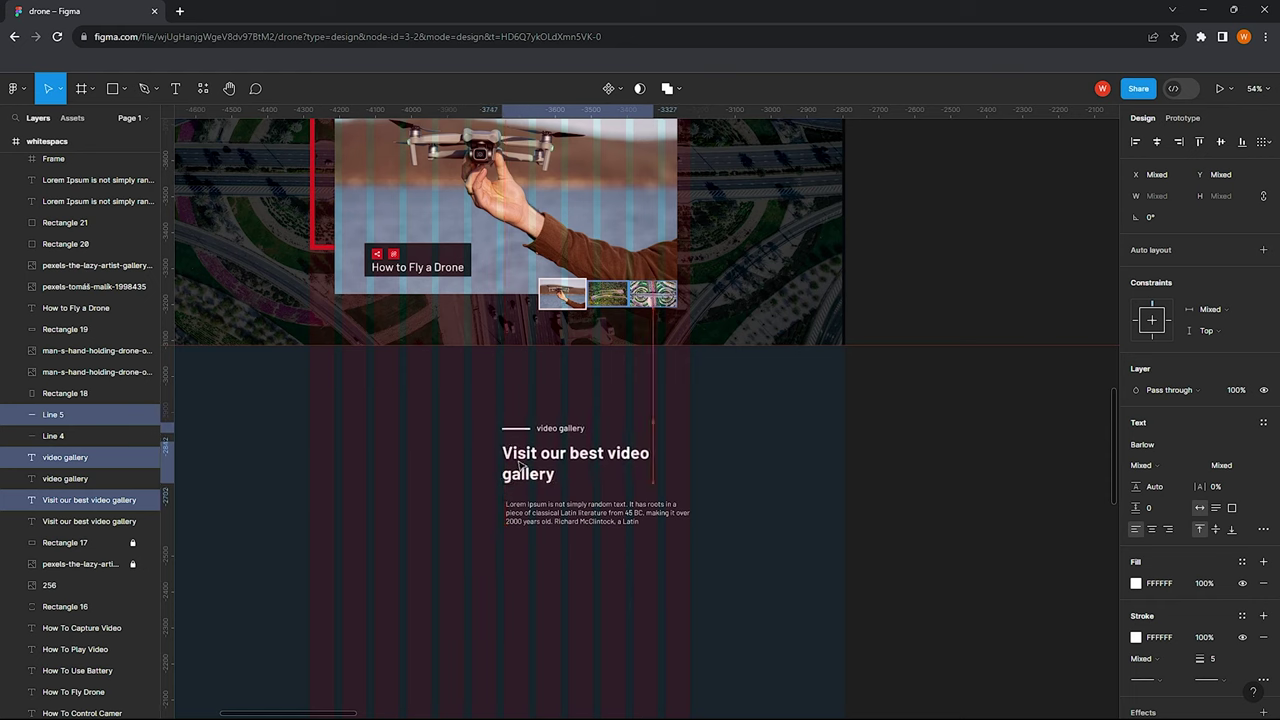
# Rename the copied label to 'About Quality' and the heading to 'We're about Quality and Trust'
pyautogui.keyDown('ctrl'); pyautogui.scroll(1, 577, 420); pyautogui.keyUp('ctrl')
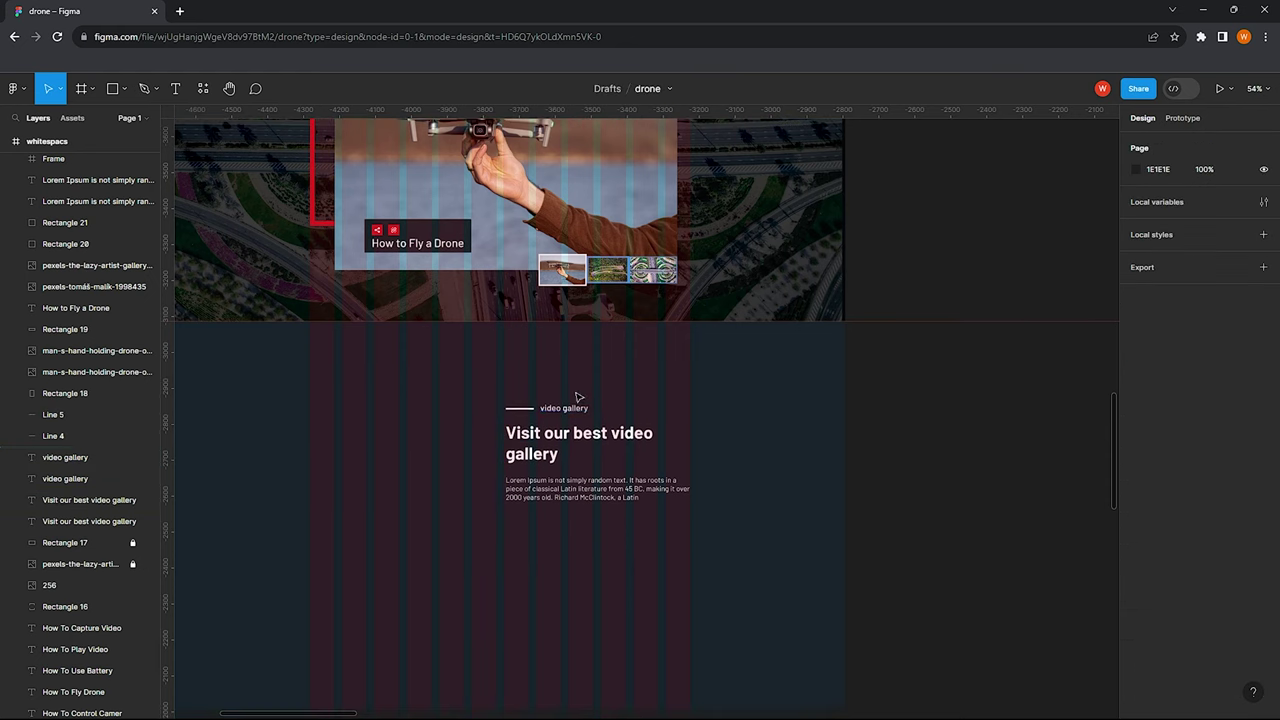
pyautogui.doubleClick(565, 408)
pyautogui.write('About Quality')
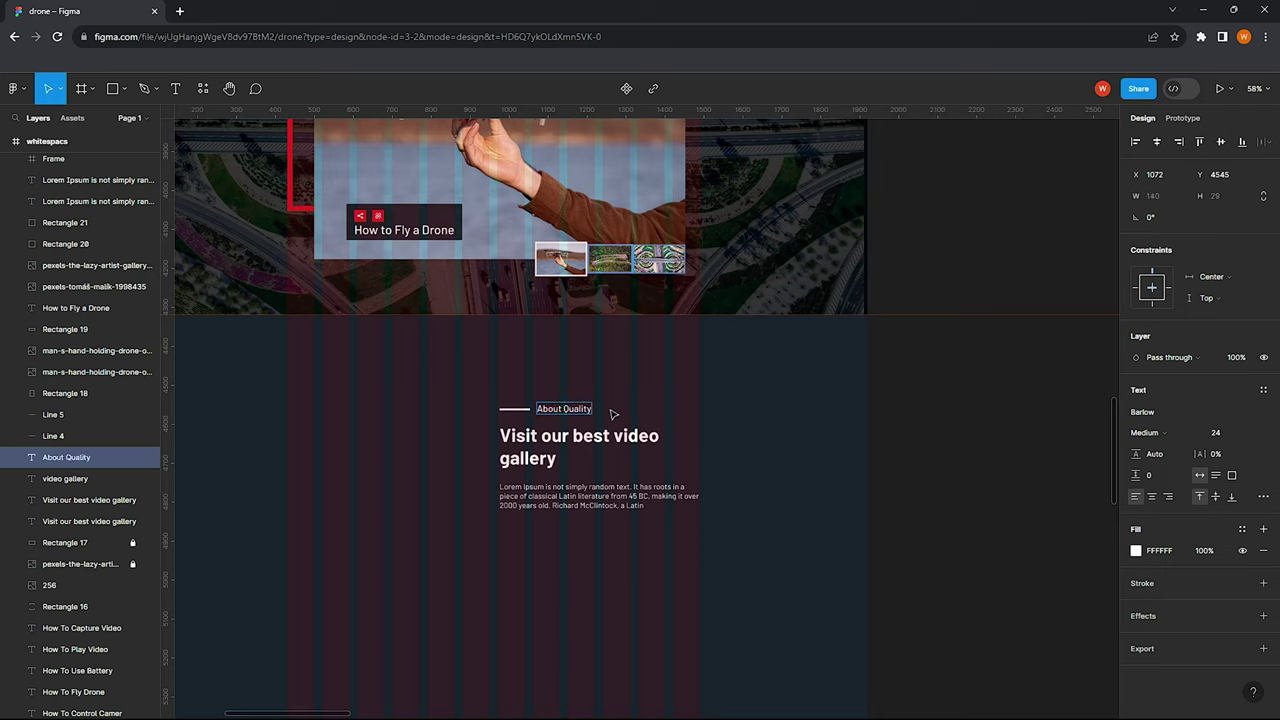
pyautogui.doubleClick(560, 435)
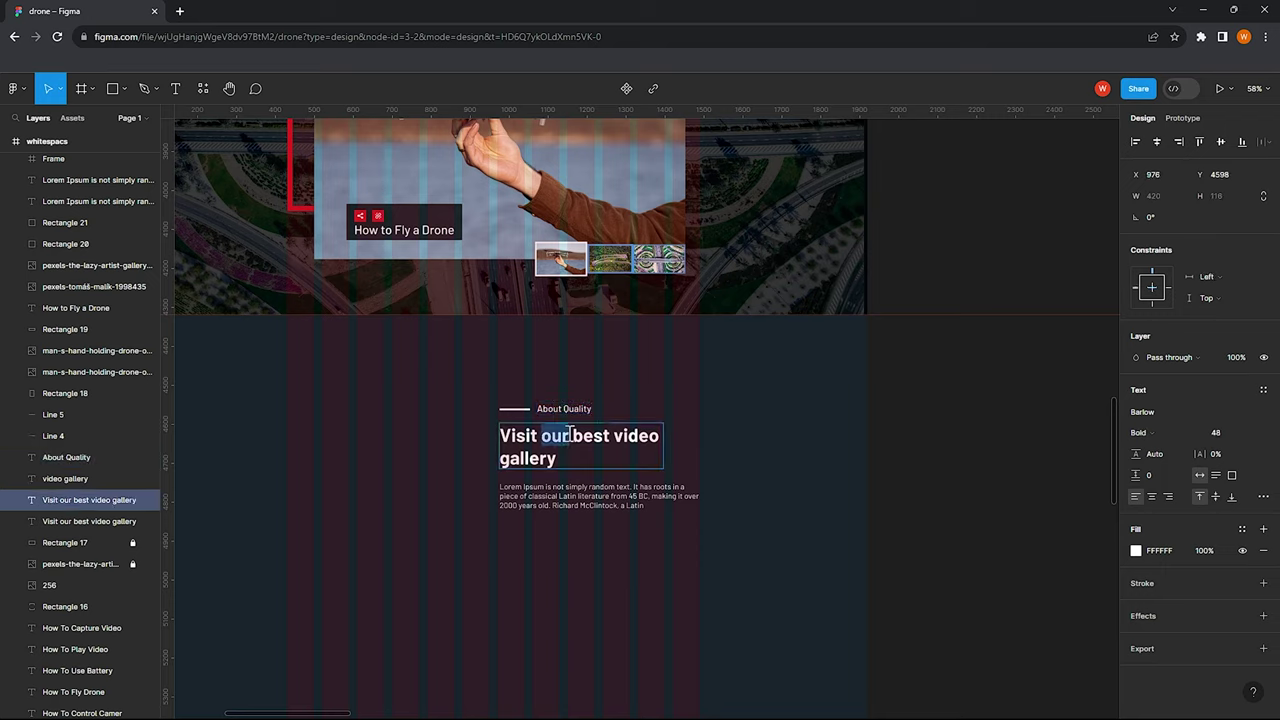
pyautogui.tripleClick(569, 432)
pyautogui.write("We're about Quality and Trust")
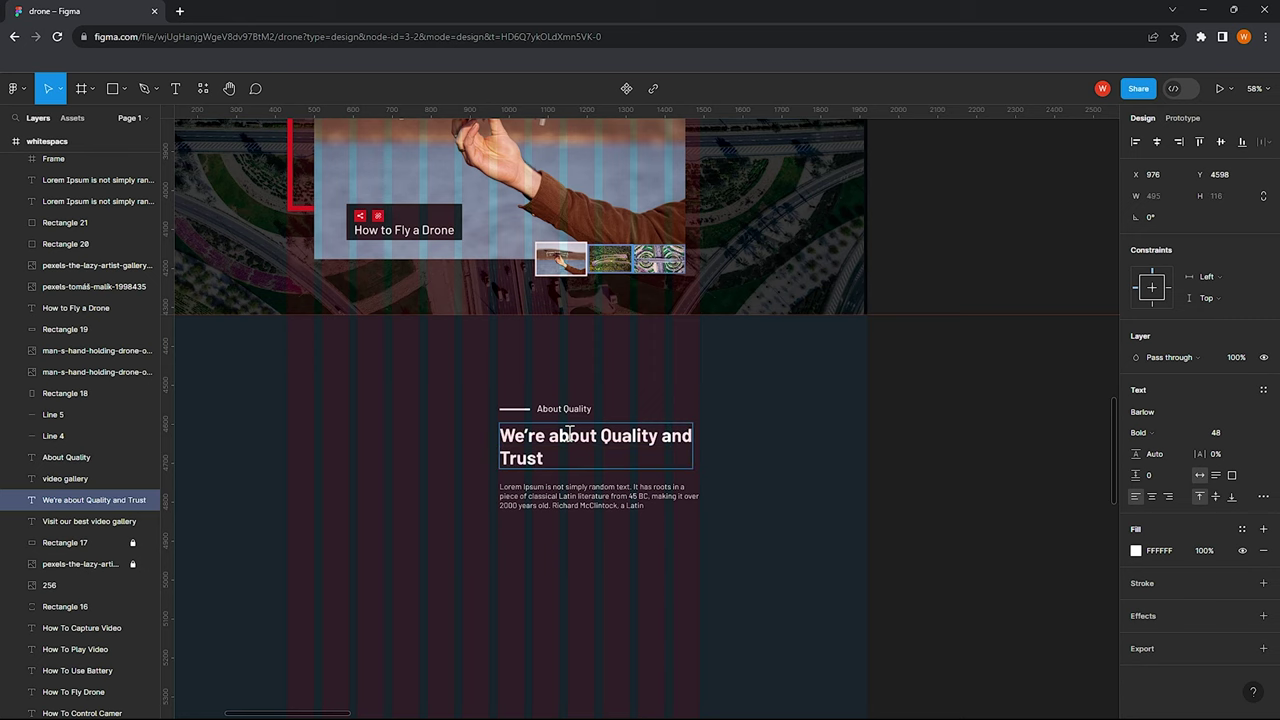
pyautogui.press('Escape')
pyautogui.keyDown('ctrl'); pyautogui.scroll(-2, 506, 377); pyautogui.keyUp('ctrl')
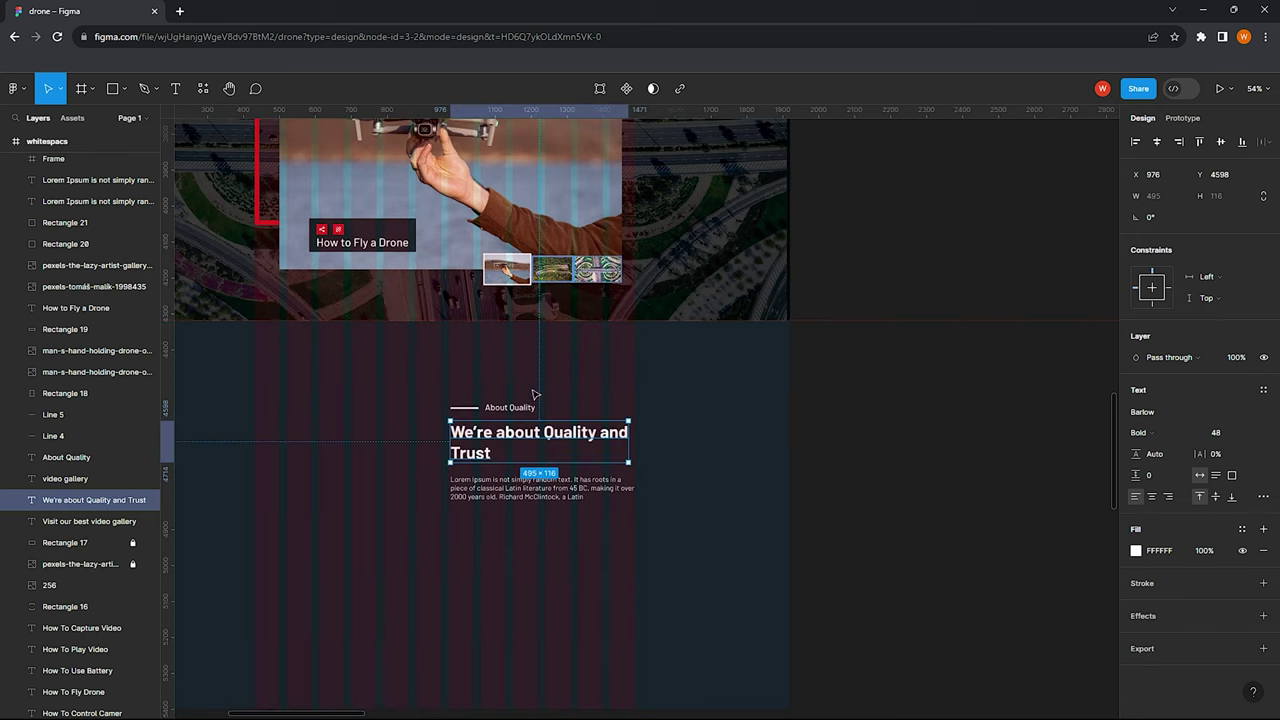
pyautogui.keyDown('ctrl'); pyautogui.scroll(-2, 500, 377); pyautogui.keyUp('ctrl')
pyautogui.scroll(5, 500, 377)
pyautogui.scroll(-5, 500, 377)
# Draw a 180×56 button rectangle below the About Quality paragraph
pyautogui.keyDown('ctrl'); pyautogui.scroll(2, 508, 405); pyautogui.keyUp('ctrl')
pyautogui.press('Escape')
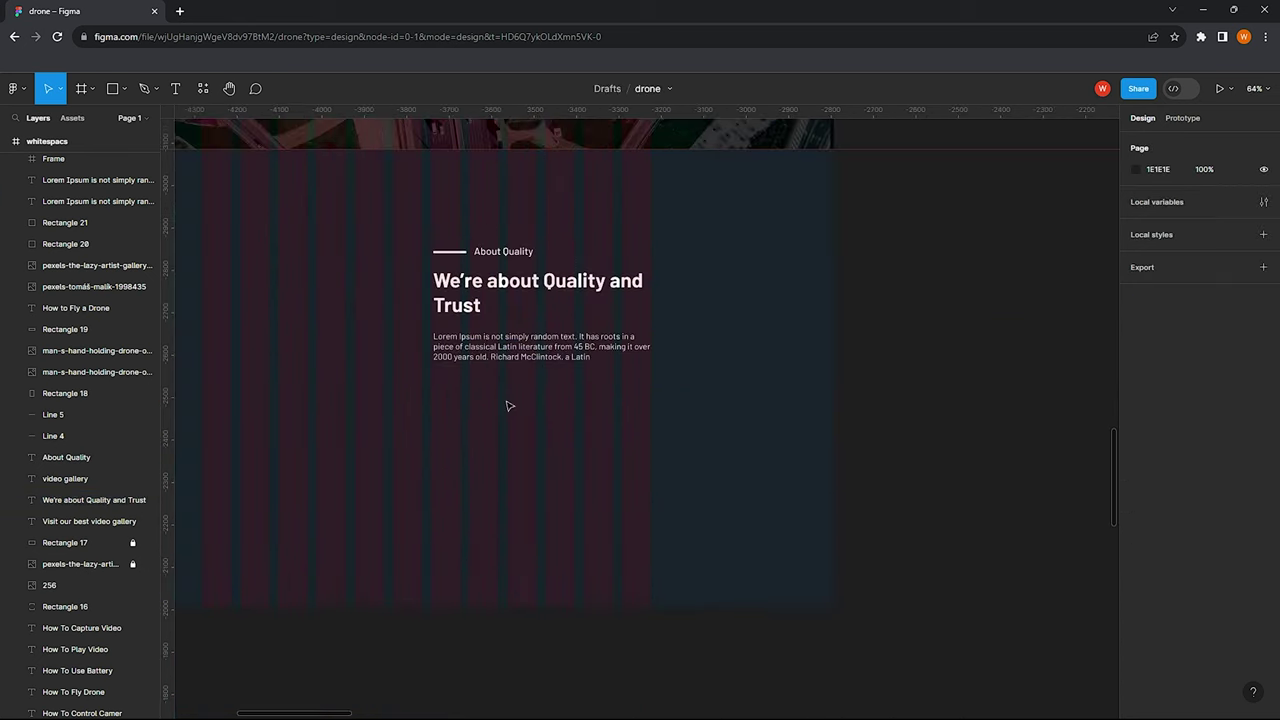
pyautogui.moveTo(431, 385); pyautogui.dragTo(563, 418)
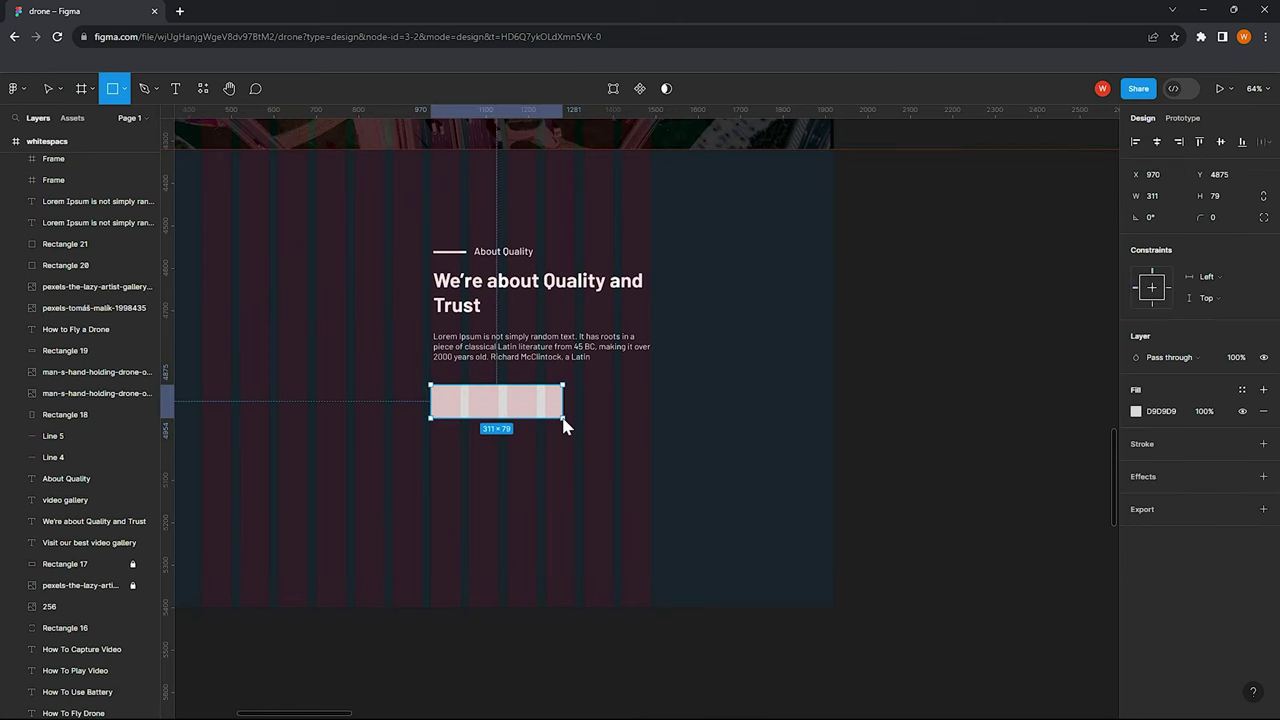
pyautogui.write('6')
pyautogui.press('Return')
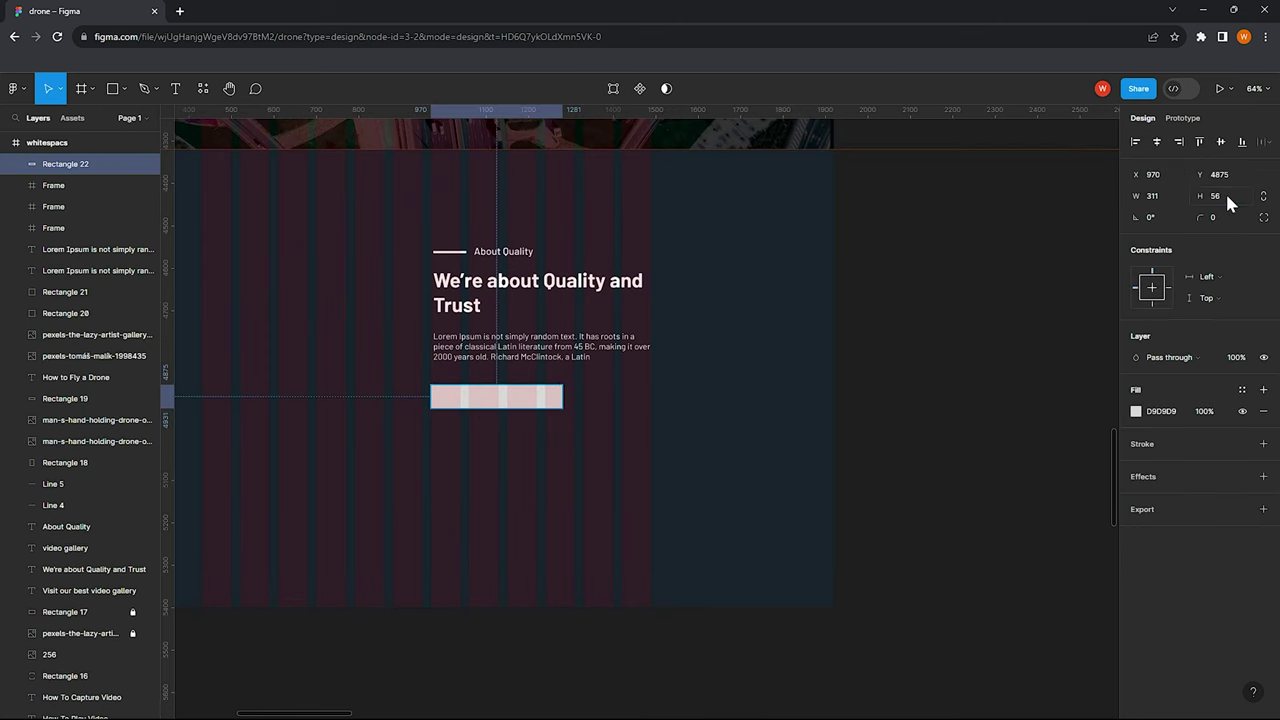
pyautogui.keyDown('ctrl'); pyautogui.scroll(1, 548, 428); pyautogui.keyUp('ctrl')
pyautogui.moveTo(561, 399); pyautogui.dragTo(526, 400)
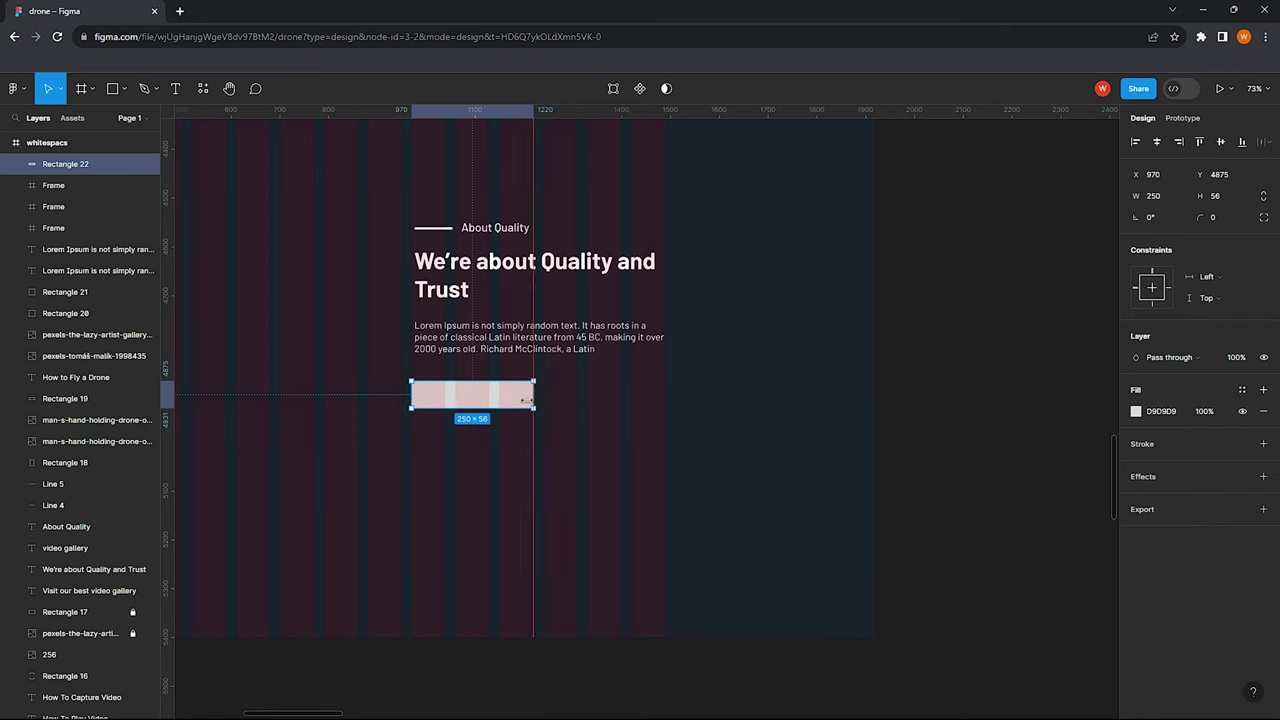
pyautogui.keyDown('ctrl'); pyautogui.scroll(1, 454, 440); pyautogui.keyUp('ctrl')
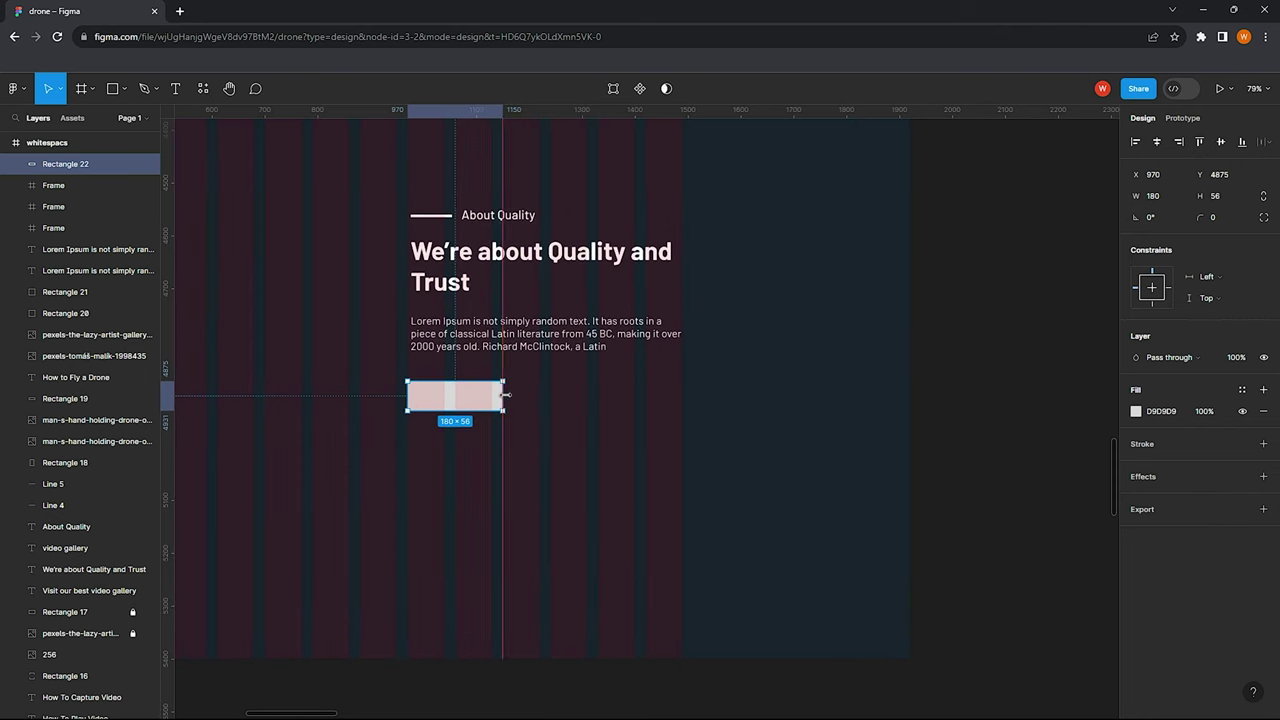
# Add a white Barlow Regular 24 'Read More' label on the button
pyautogui.press('t')
pyautogui.click(433, 399)
pyautogui.write('Read More')
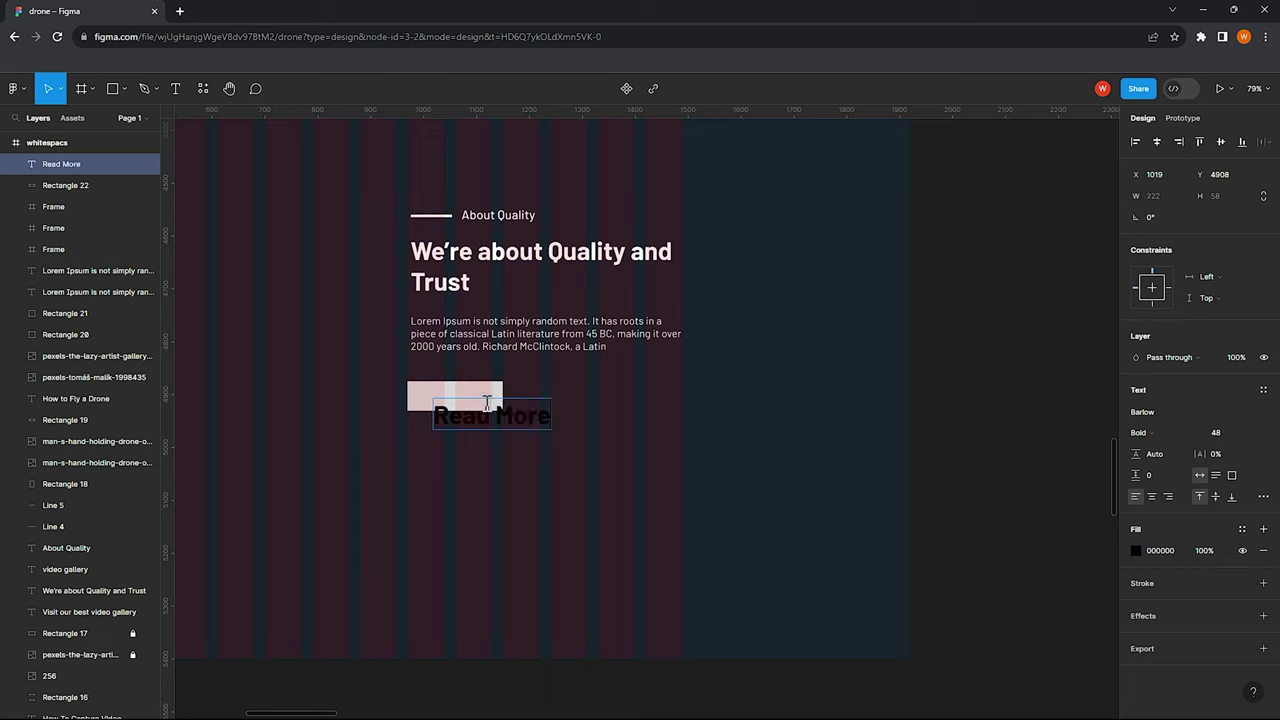
pyautogui.press('Escape')
pyautogui.click(1135, 550)
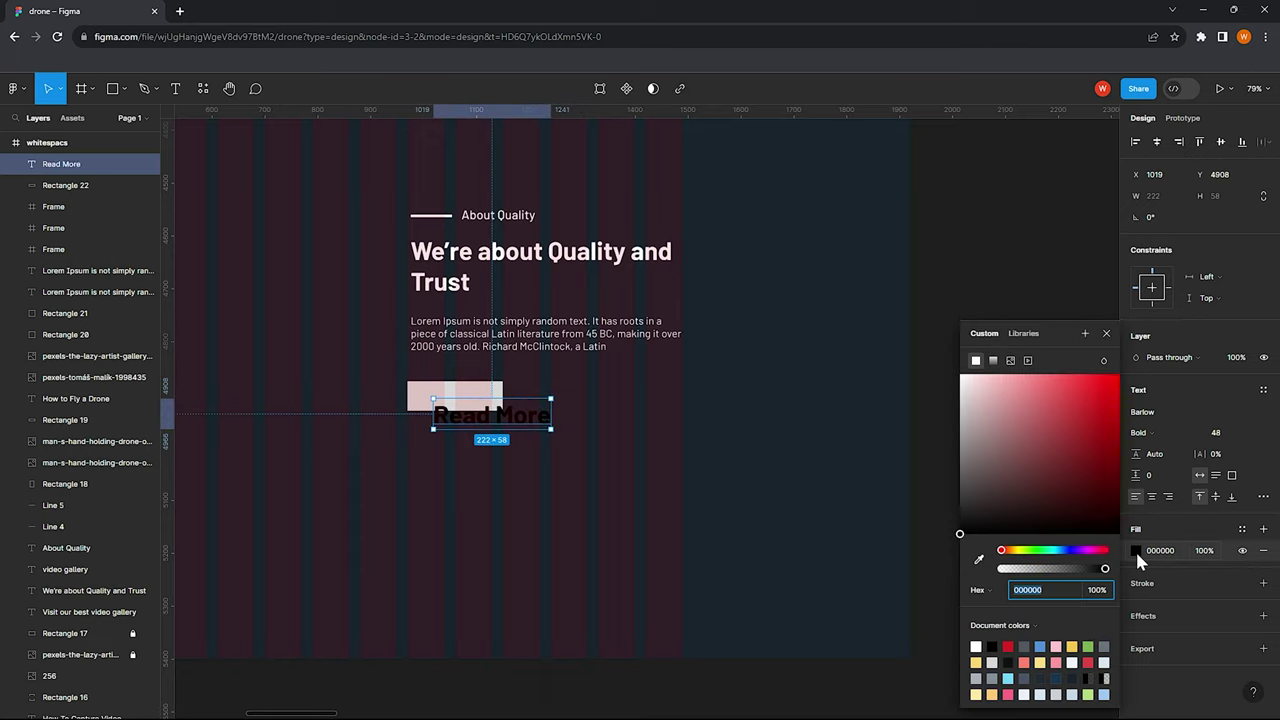
pyautogui.moveTo(1059, 515); pyautogui.dragTo(924, 315)
pyautogui.click(1160, 430)
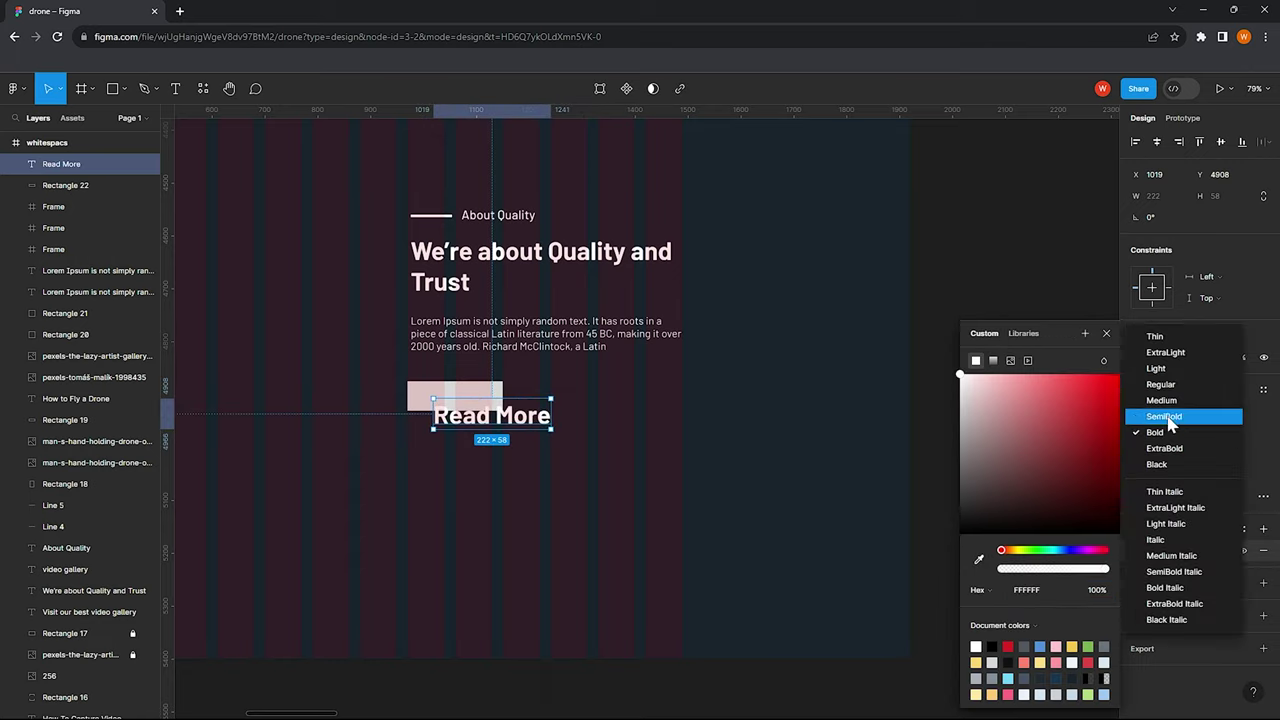
pyautogui.click(1179, 383)
pyautogui.click(1250, 432)
pyautogui.click(1233, 371)
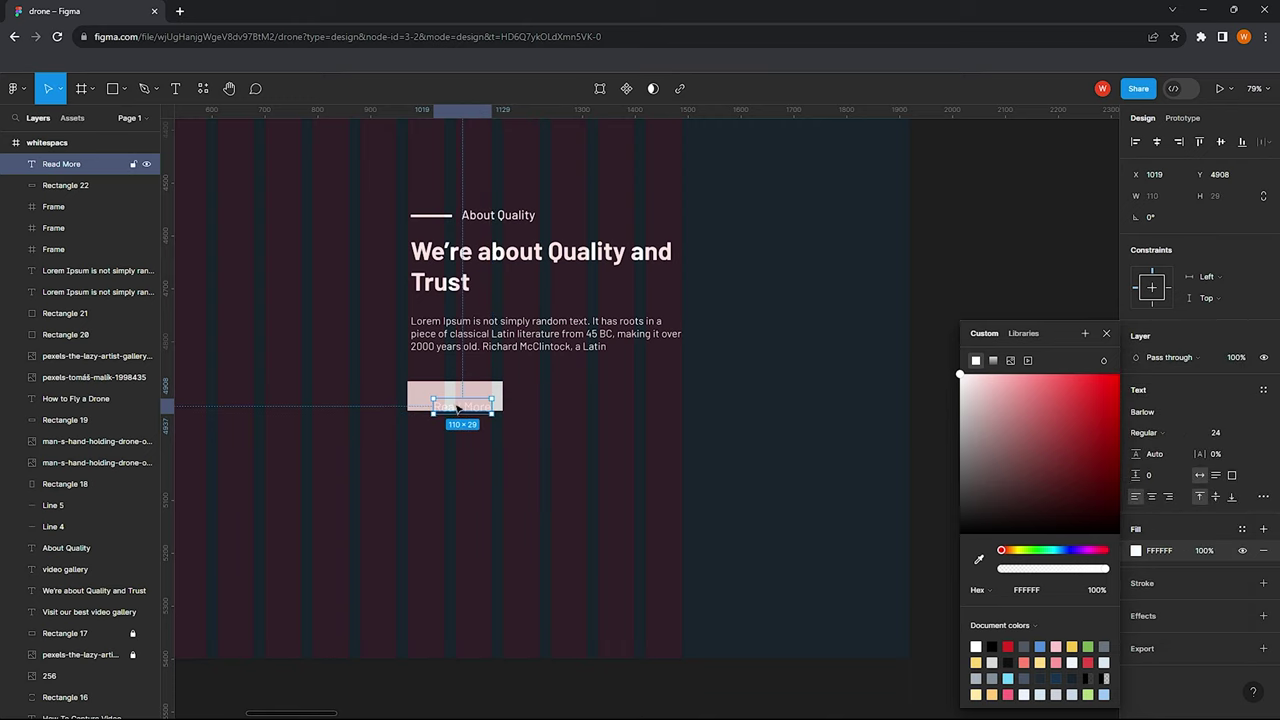
# Centre the Read More label on the button and fill the rectangle red
pyautogui.moveTo(457, 407); pyautogui.dragTo(453, 400)
pyautogui.click(497, 398)
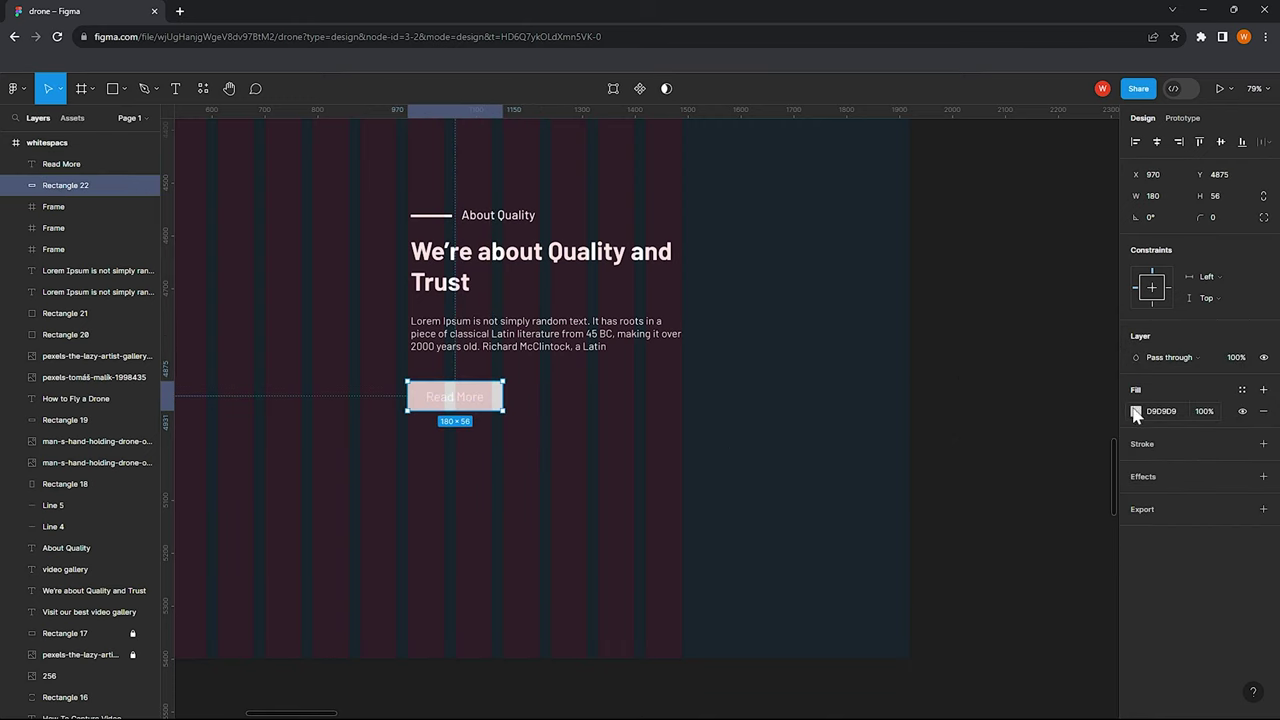
pyautogui.click(1136, 411)
pyautogui.click(1017, 660)
# Draw a large circle left of the About Quality text and align its top with the text block
pyautogui.press('Escape')
pyautogui.keyDown('ctrl'); pyautogui.scroll(-3, 597, 394); pyautogui.keyUp('ctrl')
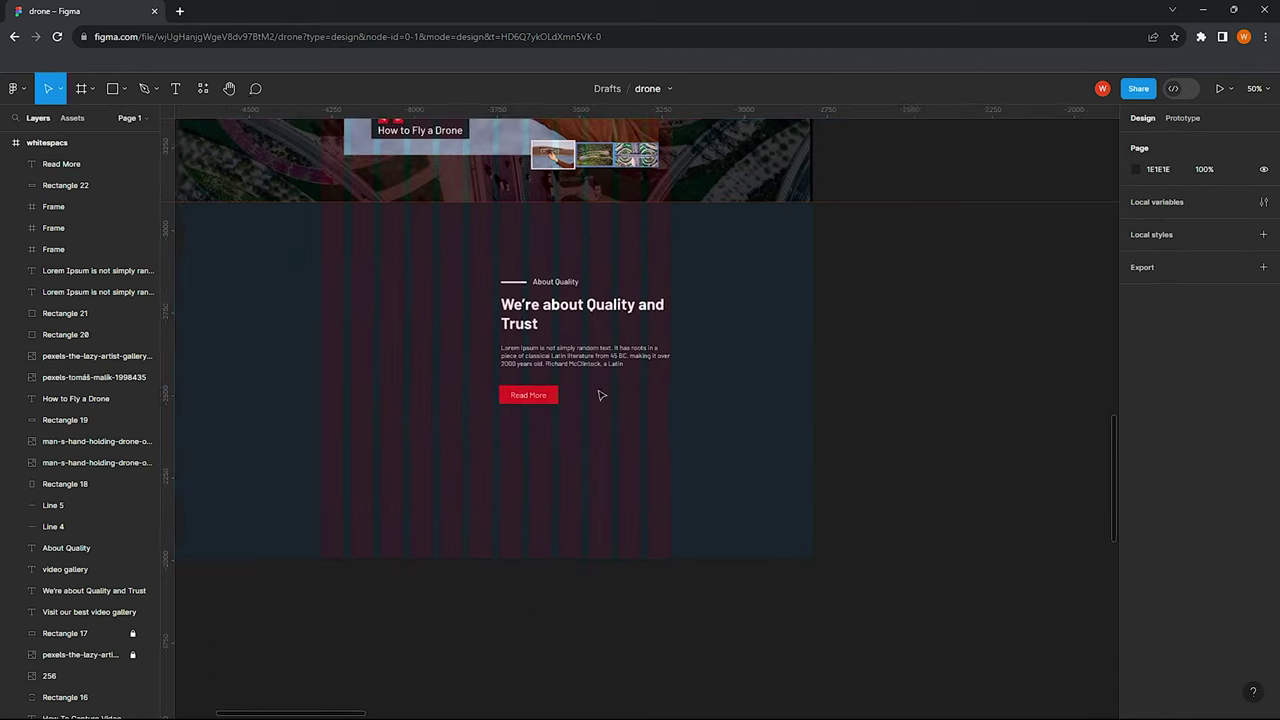
pyautogui.scroll(2, 540, 314)
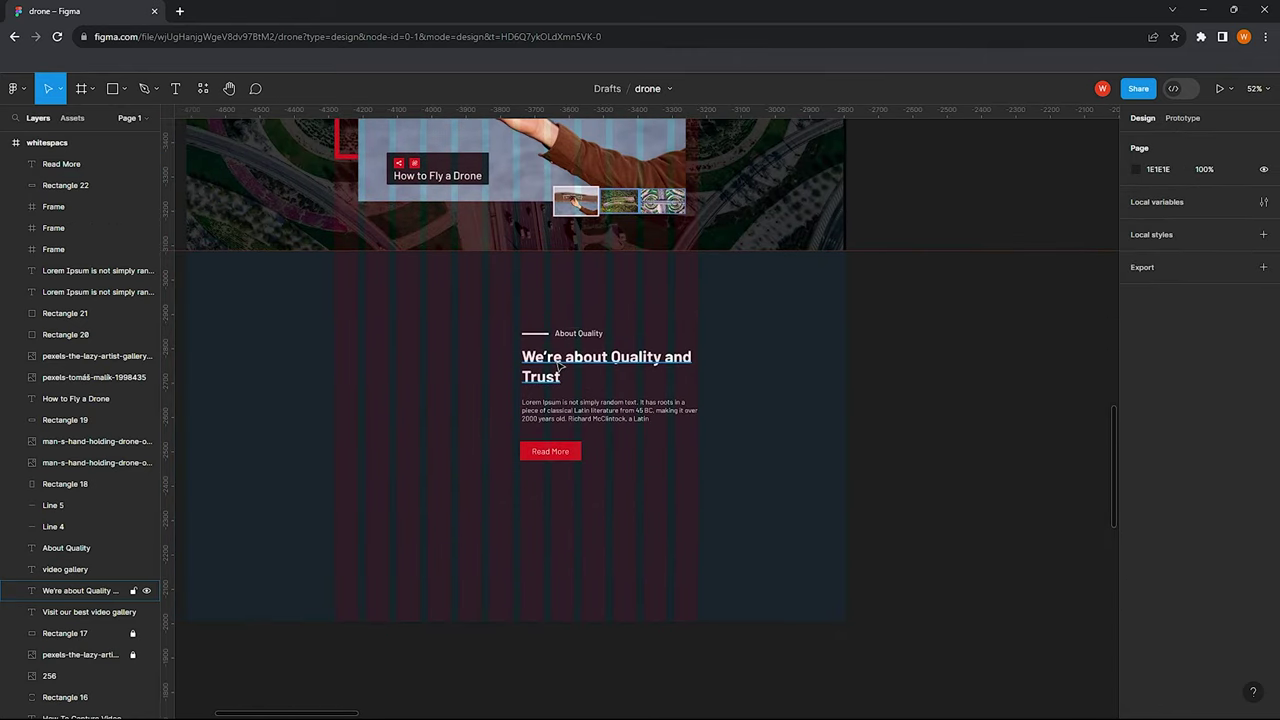
pyautogui.hscroll(-2, 540, 365)
pyautogui.click(116, 89)
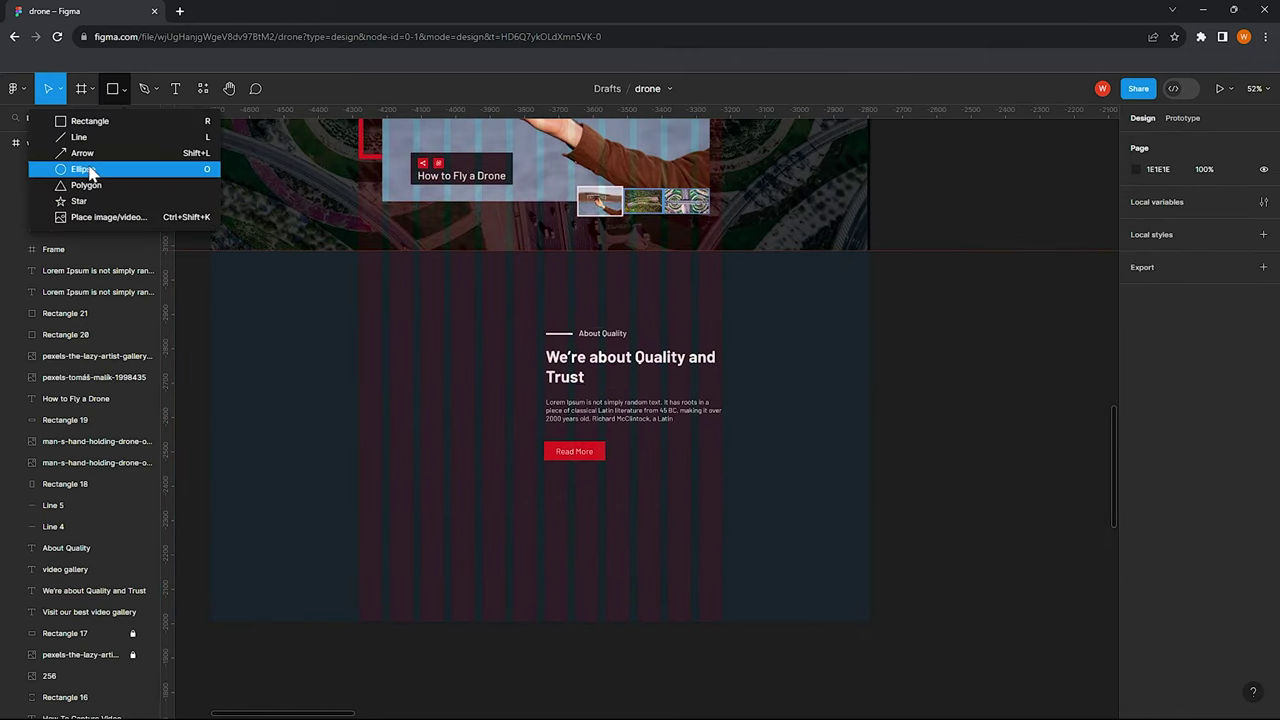
pyautogui.click(86, 169)
pyautogui.moveTo(292, 315); pyautogui.dragTo(449, 471)
pyautogui.moveTo(408, 400); pyautogui.dragTo(375, 397)
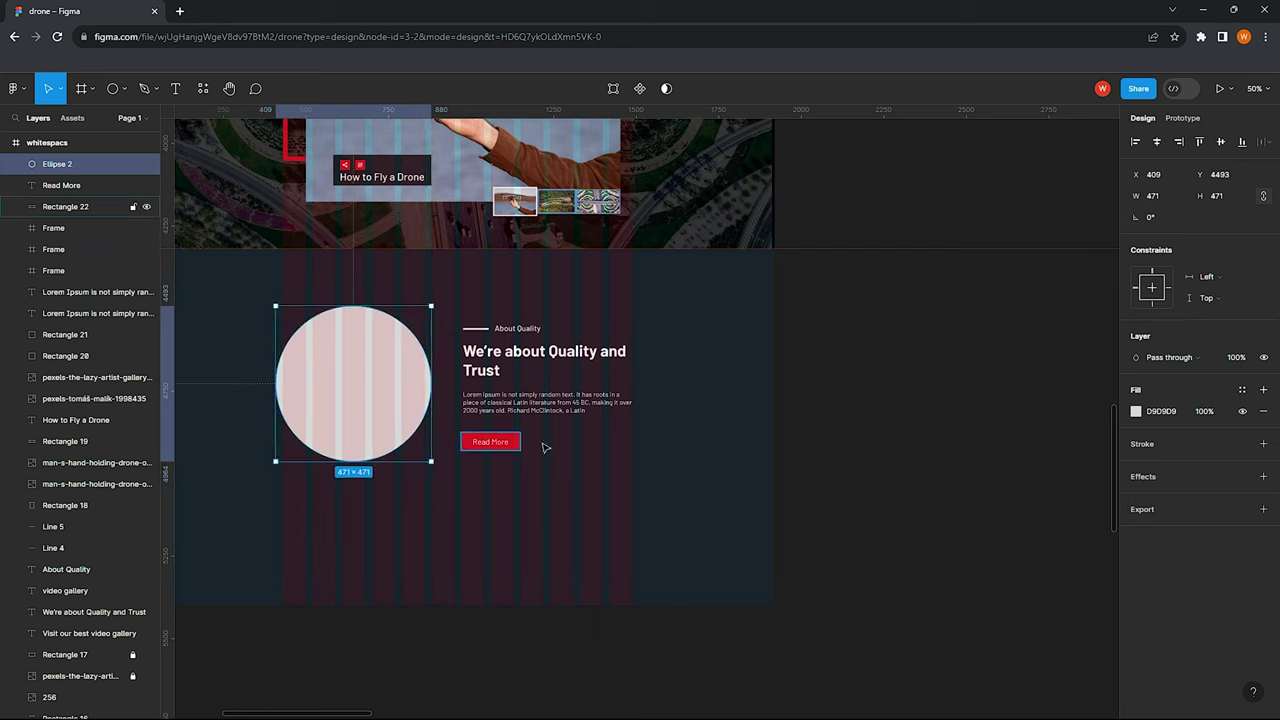
pyautogui.moveTo(545, 447); pyautogui.dragTo(455, 320)
pyautogui.moveTo(492, 389); pyautogui.dragTo(492, 368)
pyautogui.moveTo(367, 406); pyautogui.dragTo(336, 380)
# Duplicate the circle into a larger 526×526 ring with a white outline and no fill
pyautogui.moveTo(431, 453); pyautogui.dragTo(448, 469)
pyautogui.moveTo(397, 403); pyautogui.dragTo(386, 394)
pyautogui.click(1263, 443)
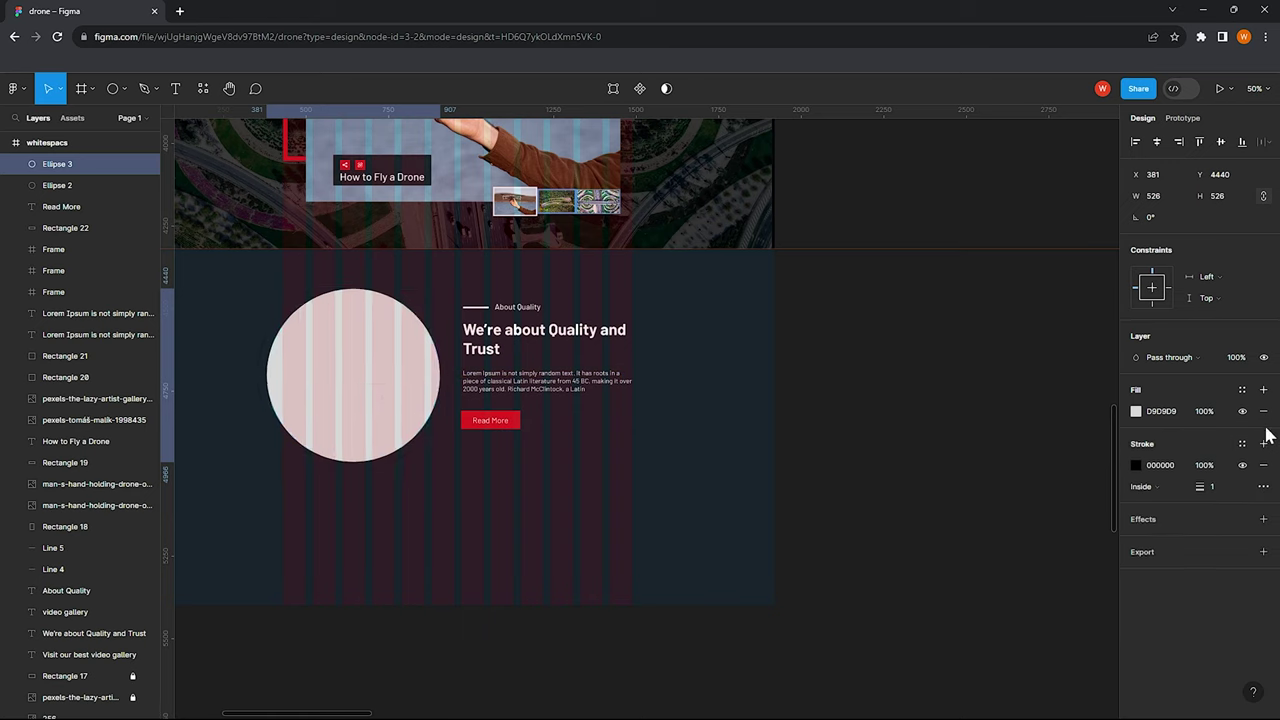
pyautogui.click(1263, 411)
pyautogui.click(1136, 443)
pyautogui.click(960, 375)
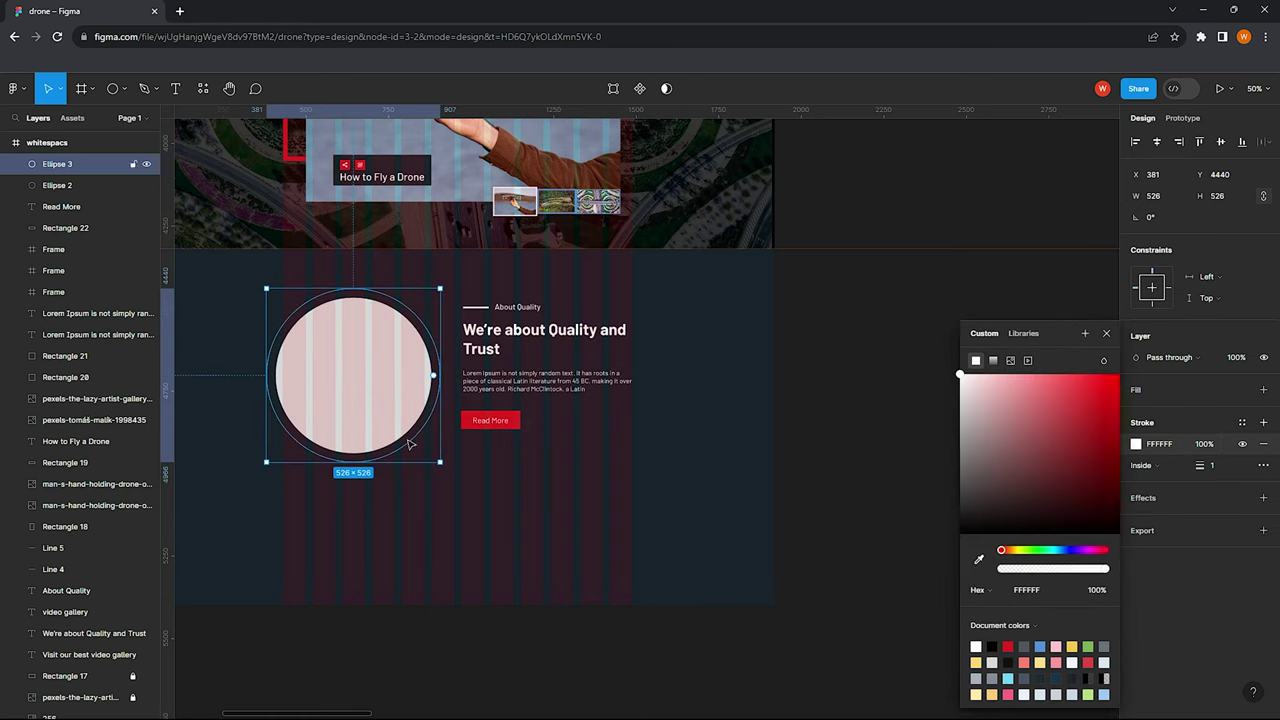
pyautogui.click(392, 502)
# Make the About Quality label, heading, body text and Line 5 dark
pyautogui.scroll(2, 515, 300)
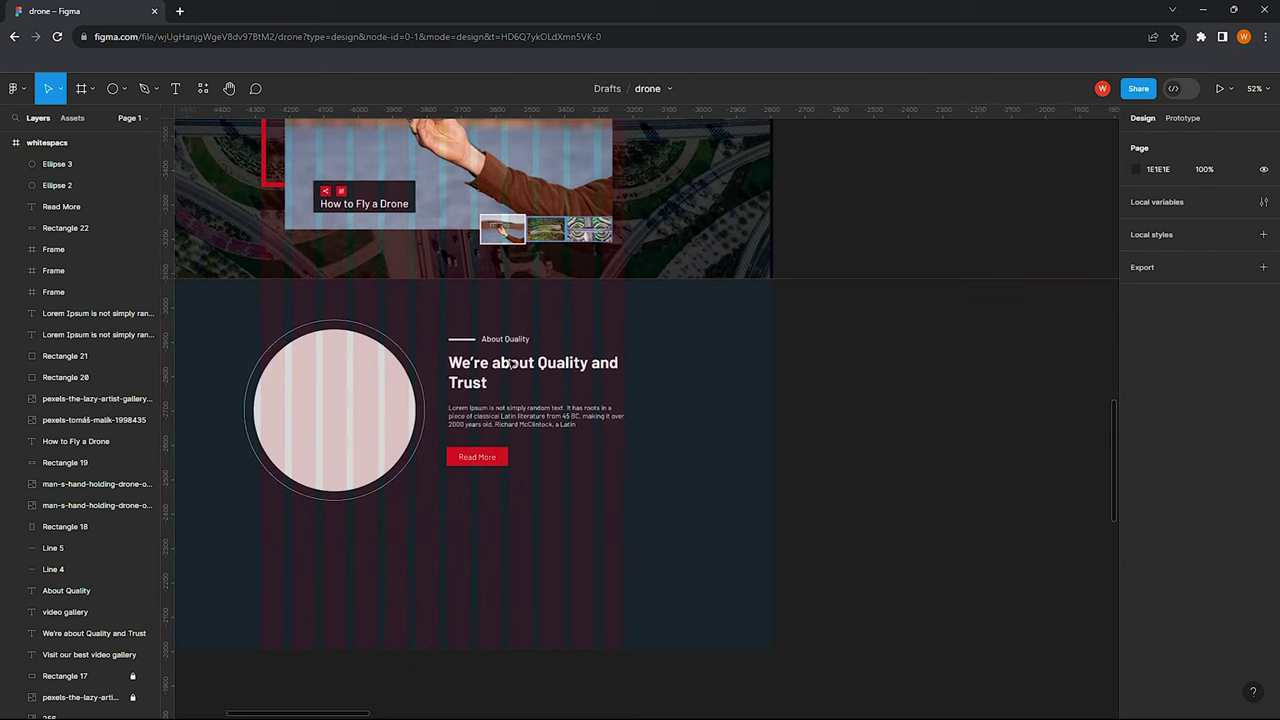
pyautogui.moveTo(515, 300); pyautogui.dragTo(604, 427)
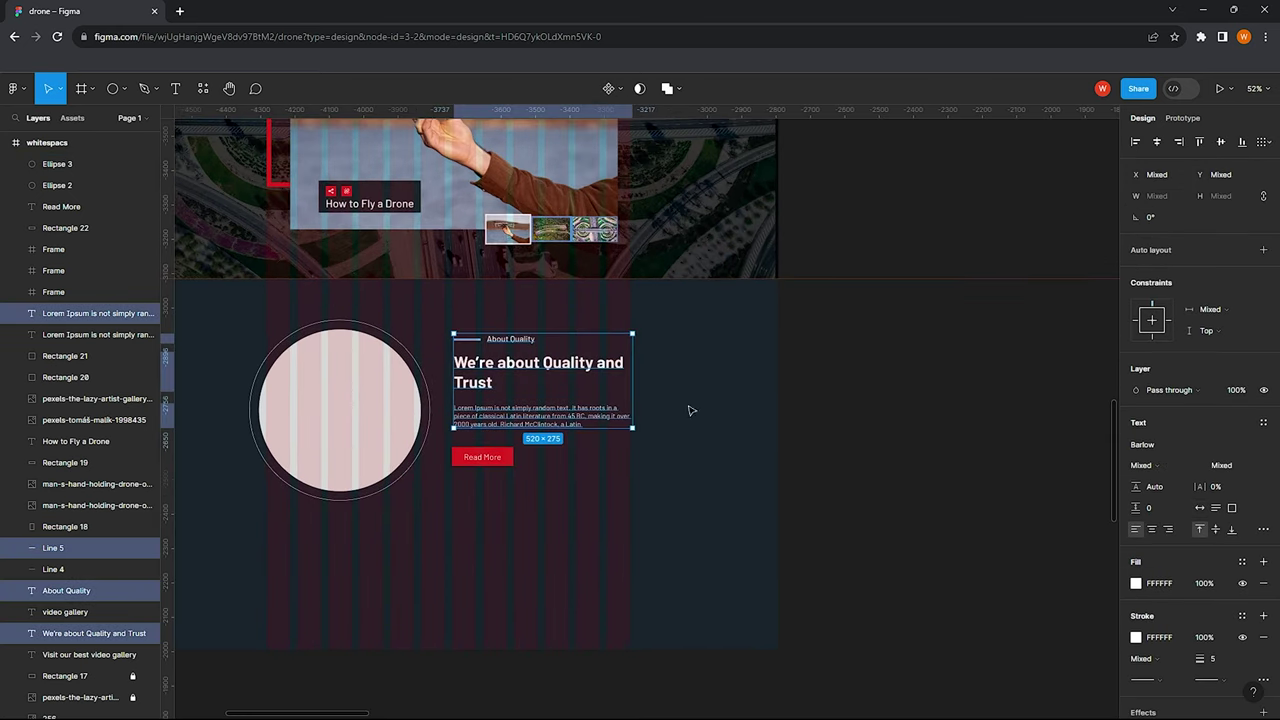
pyautogui.press('Delete')
pyautogui.scroll(-3, 400, 380)
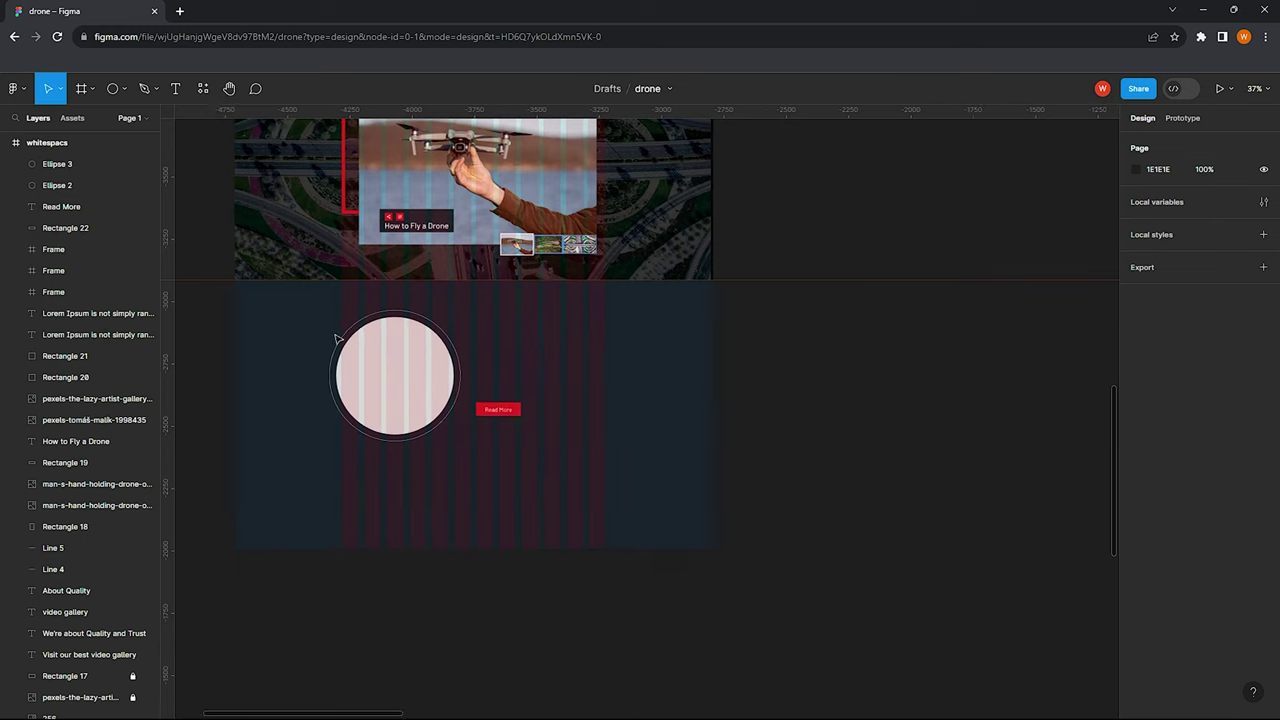
pyautogui.scroll(-2, 330, 280)
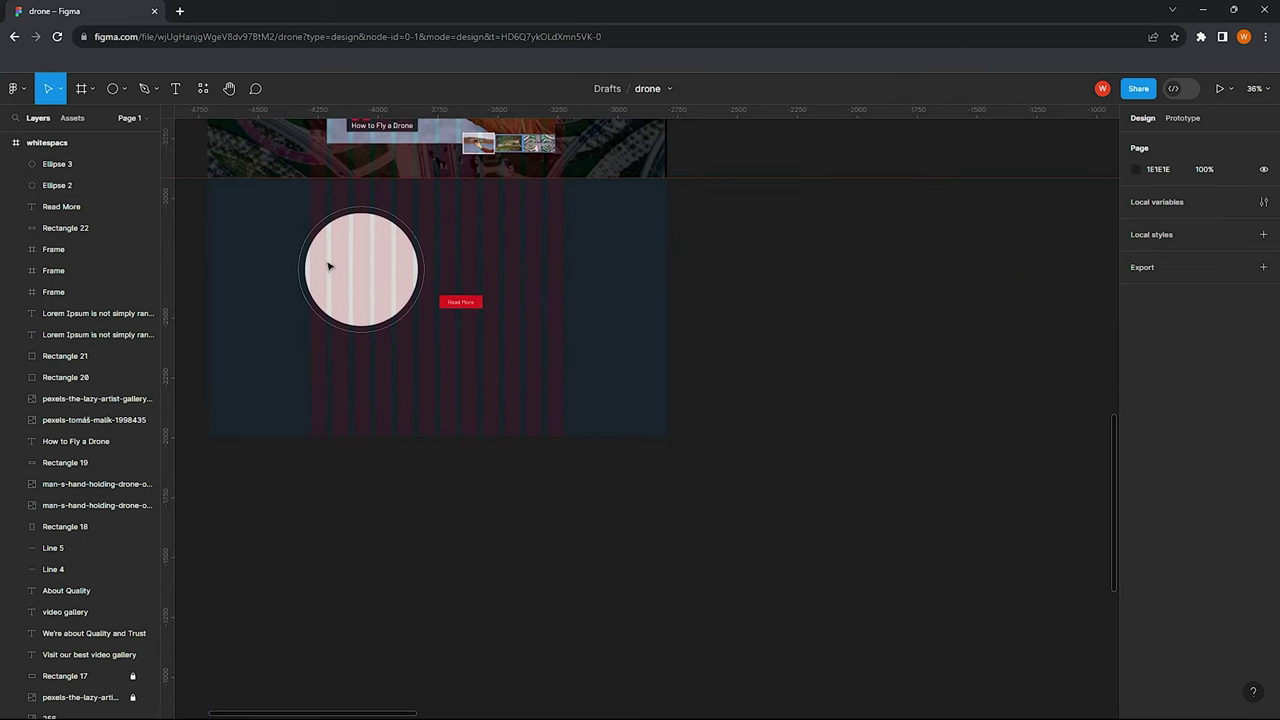
pyautogui.scroll(10, 330, 266)
pyautogui.scroll(-10, 357, 206)
pyautogui.keyDown('ctrl'); pyautogui.scroll(1, 371, 420); pyautogui.keyUp('ctrl')
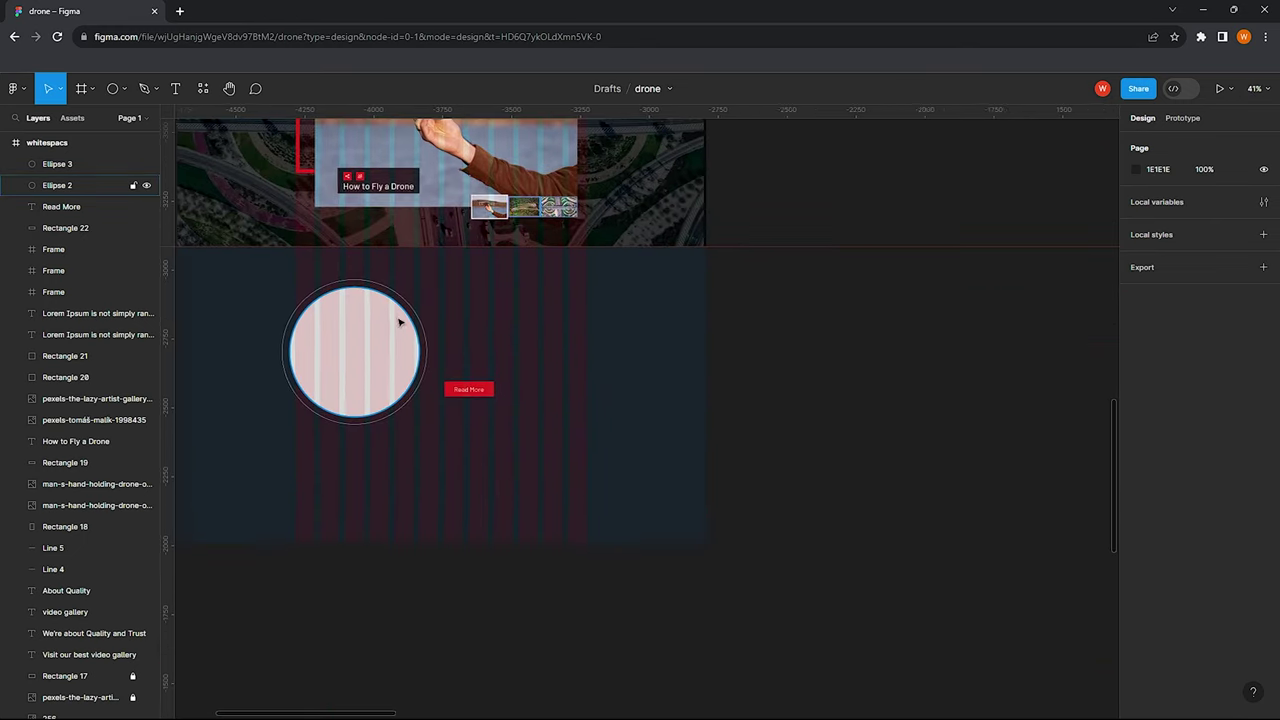
pyautogui.hscroll(-5, 430, 318)
pyautogui.hscroll(3, 490, 300)
pyautogui.keyDown('ctrl'); pyautogui.scroll(2, 503, 303); pyautogui.keyUp('ctrl')
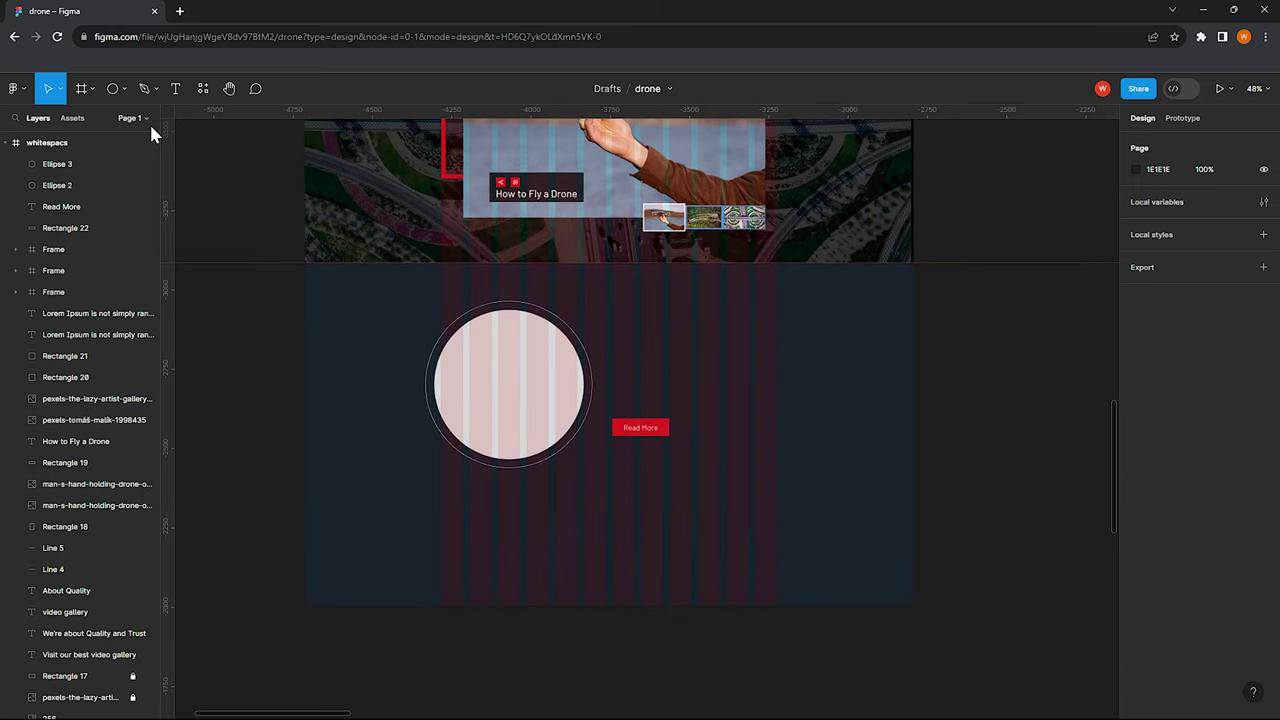
# Add a white FFFFFF rectangle covering the About Quality section, sent behind its content
pyautogui.click(123, 88)
pyautogui.click(80, 127)
pyautogui.moveTo(304, 263)
pyautogui.mouseDown()
pyautogui.moveTo(918, 588)
pyautogui.moveTo(902, 603)
pyautogui.mouseUp()
pyautogui.press('[')
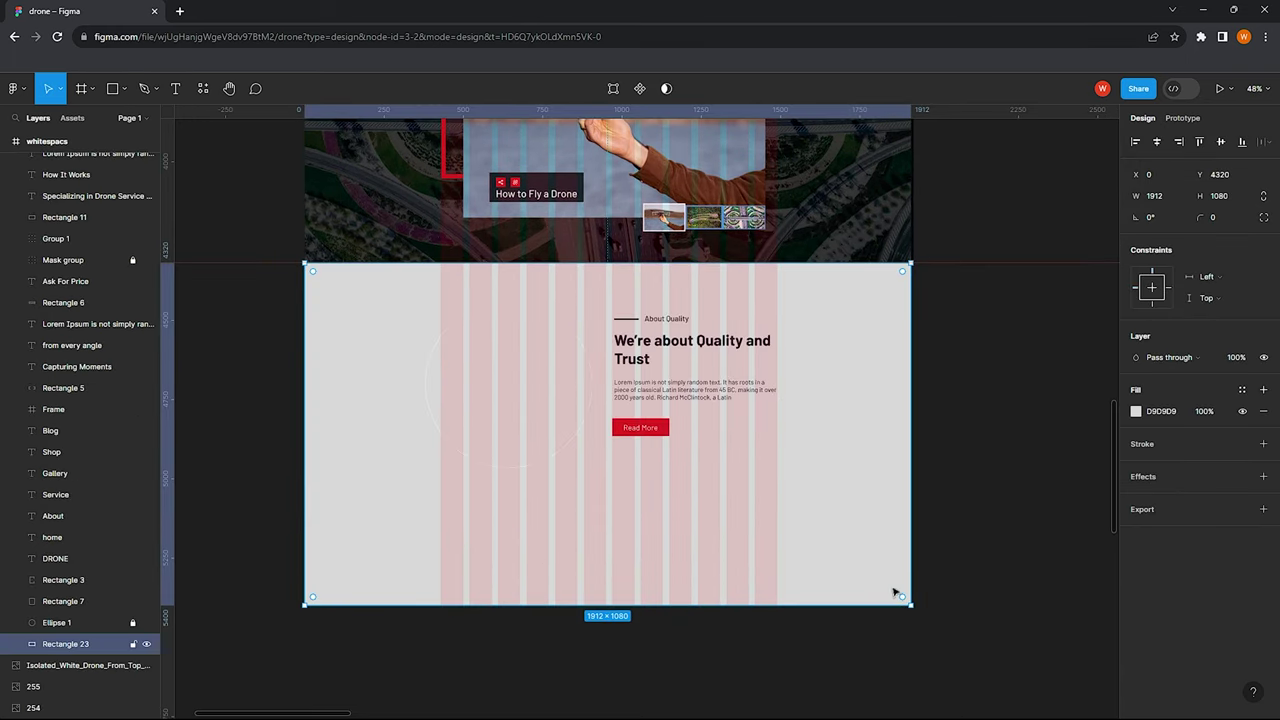
pyautogui.click(1136, 411)
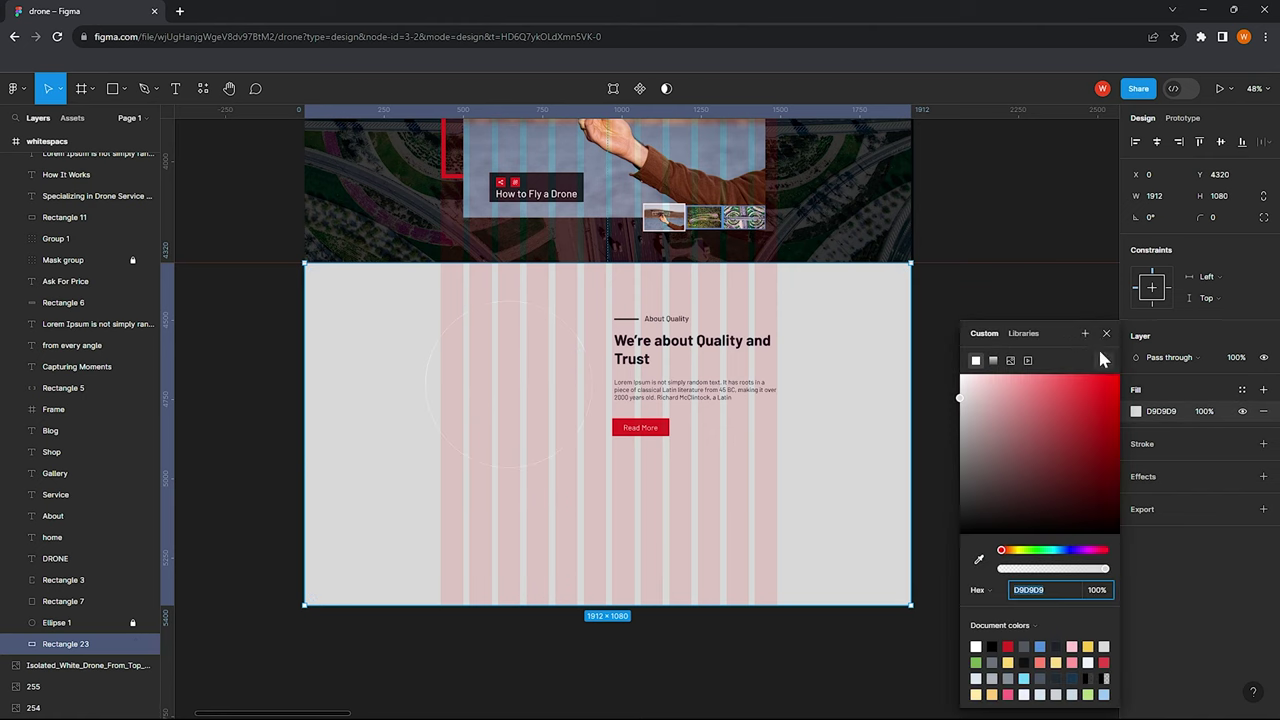
pyautogui.click(964, 370)
pyautogui.press('Escape')
# Select the inner circle, outer ring and background rectangle in turn, cancelling a colour sample
pyautogui.click(493, 347)
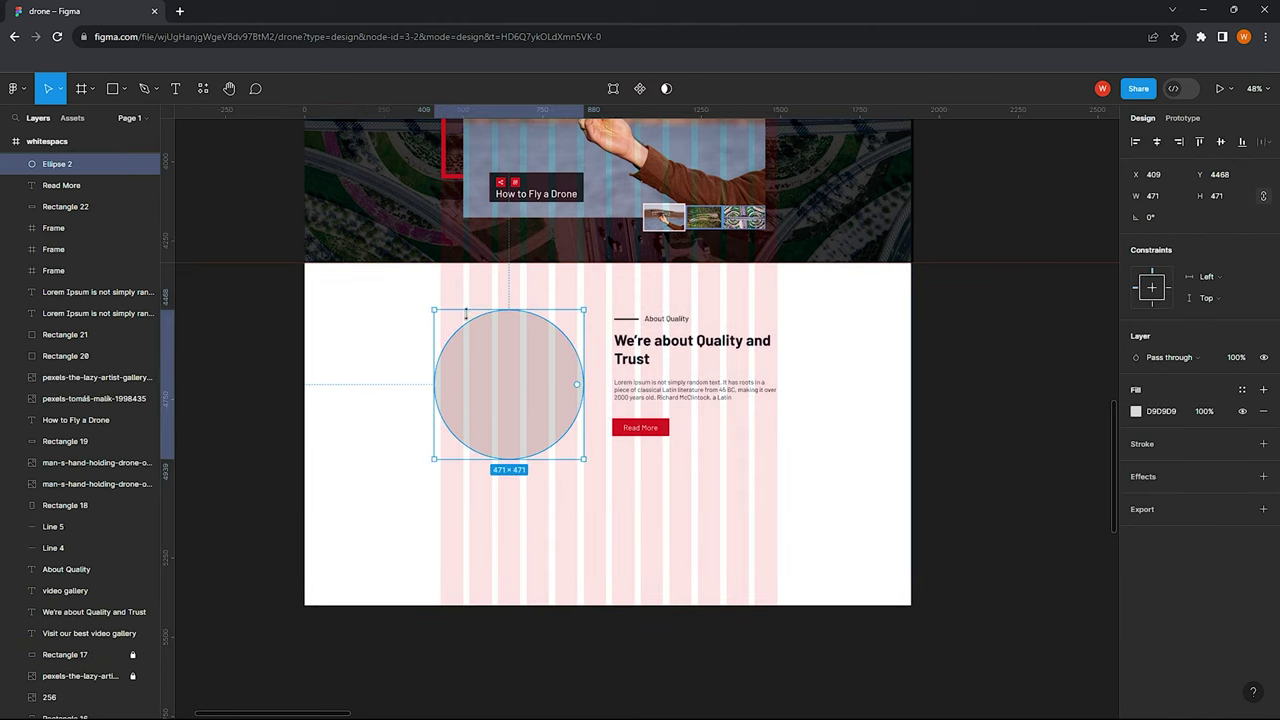
pyautogui.click(403, 325)
pyautogui.hotkey('ctrl', 'v')
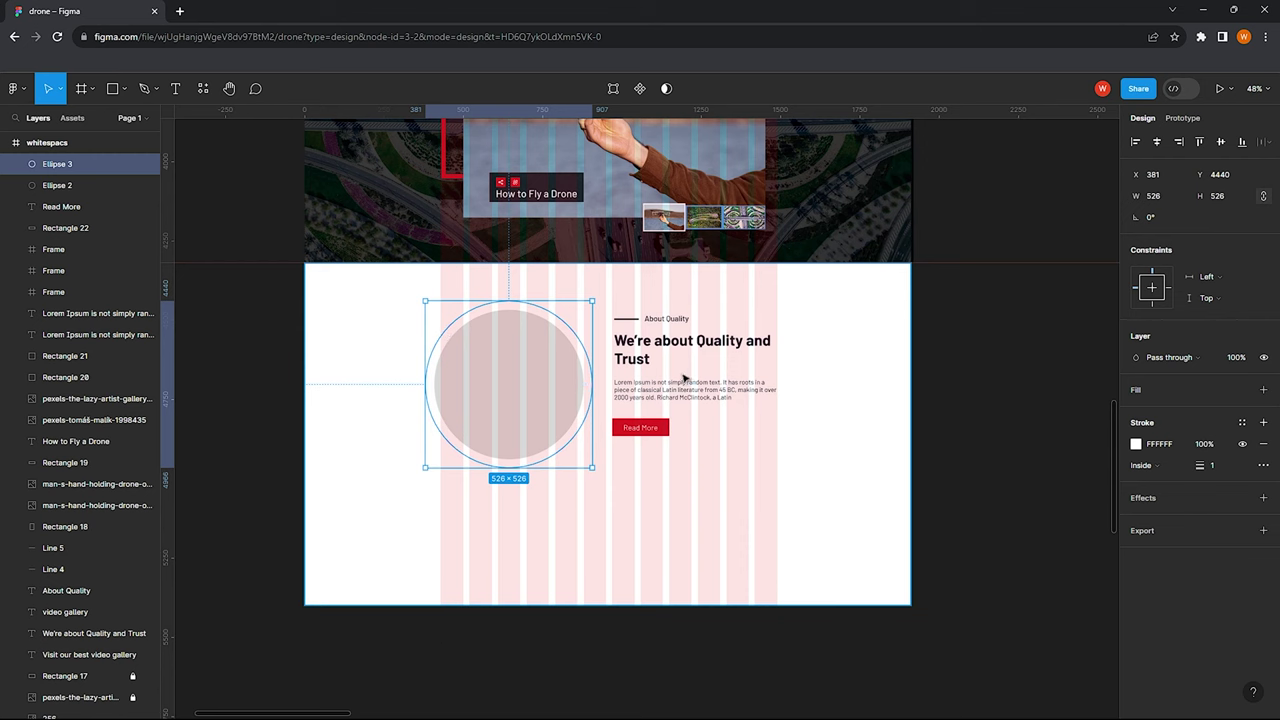
pyautogui.press('i')
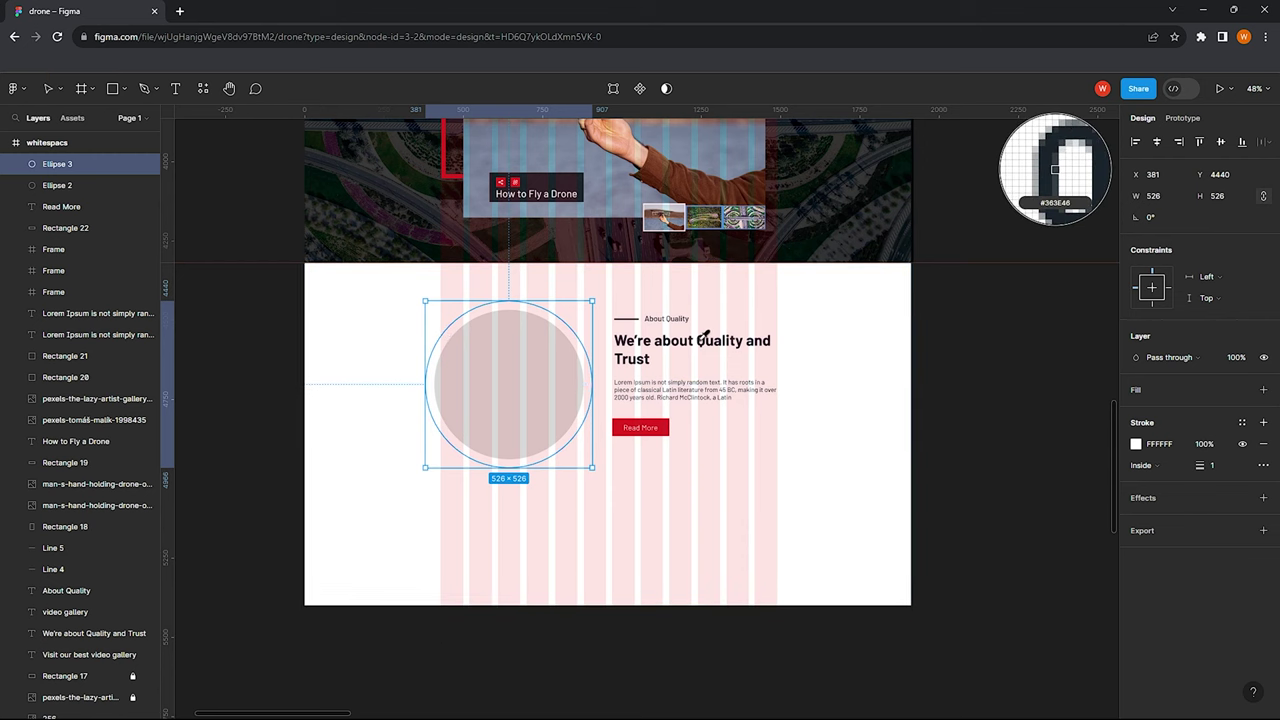
pyautogui.press('Escape')
pyautogui.click(740, 423)
# Place a copy of the winding-road photo beside the heading, about 666 wide
pyautogui.scroll(-5, 700, 380)
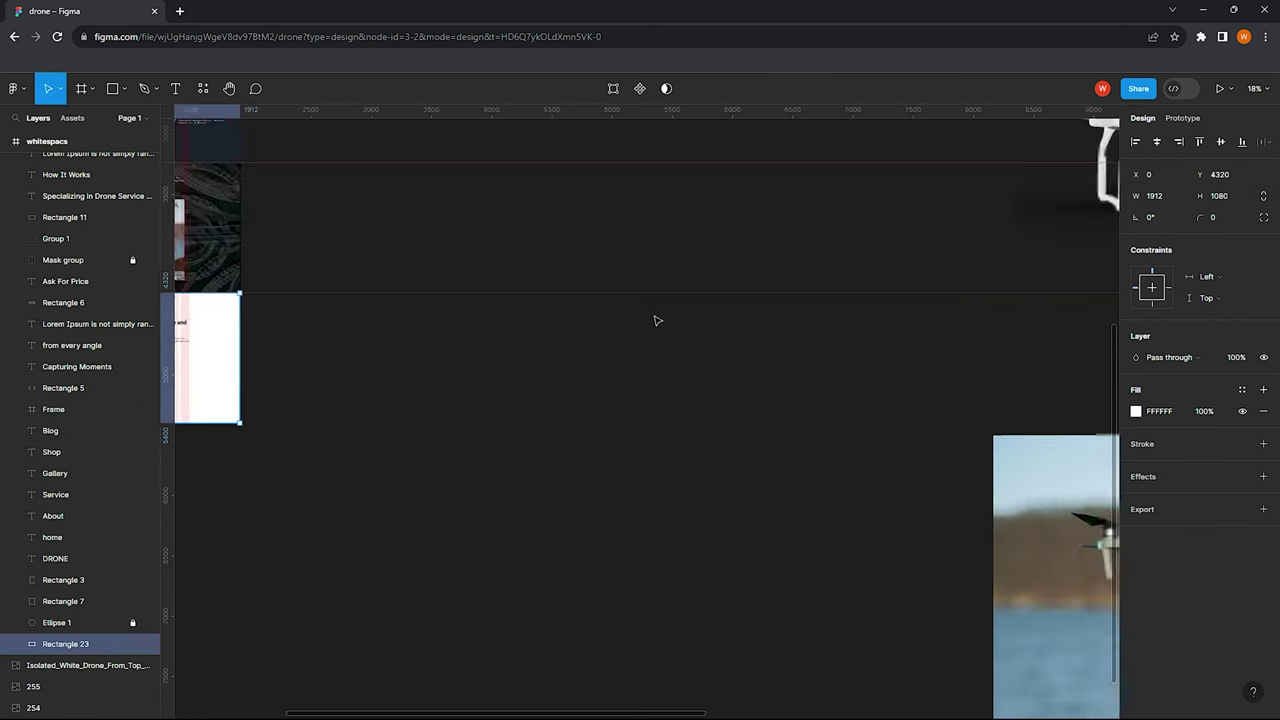
pyautogui.scroll(-3, 660, 318)
pyautogui.scroll(-1, 666, 317)
pyautogui.click(903, 278)
pyautogui.moveTo(903, 278); pyautogui.dragTo(389, 425)
pyautogui.hscroll(-4, 586, 357)
pyautogui.moveTo(868, 500)
pyautogui.mouseDown()
pyautogui.moveTo(702, 393)
pyautogui.moveTo(450, 335)
pyautogui.mouseUp()
pyautogui.scroll(5, 450, 340)
pyautogui.scroll(3, 566, 399)
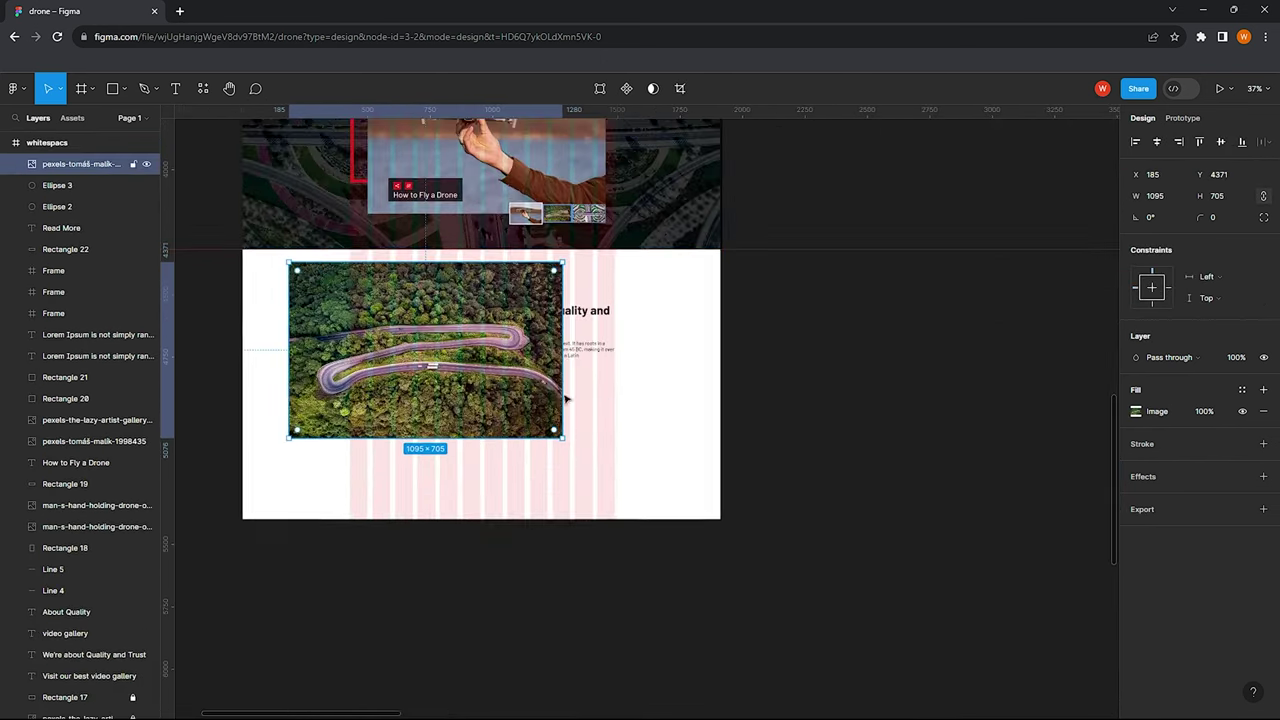
pyautogui.moveTo(556, 268); pyautogui.dragTo(428, 348)
pyautogui.moveTo(360, 395); pyautogui.dragTo(414, 431)
pyautogui.scroll(2, 463, 294)
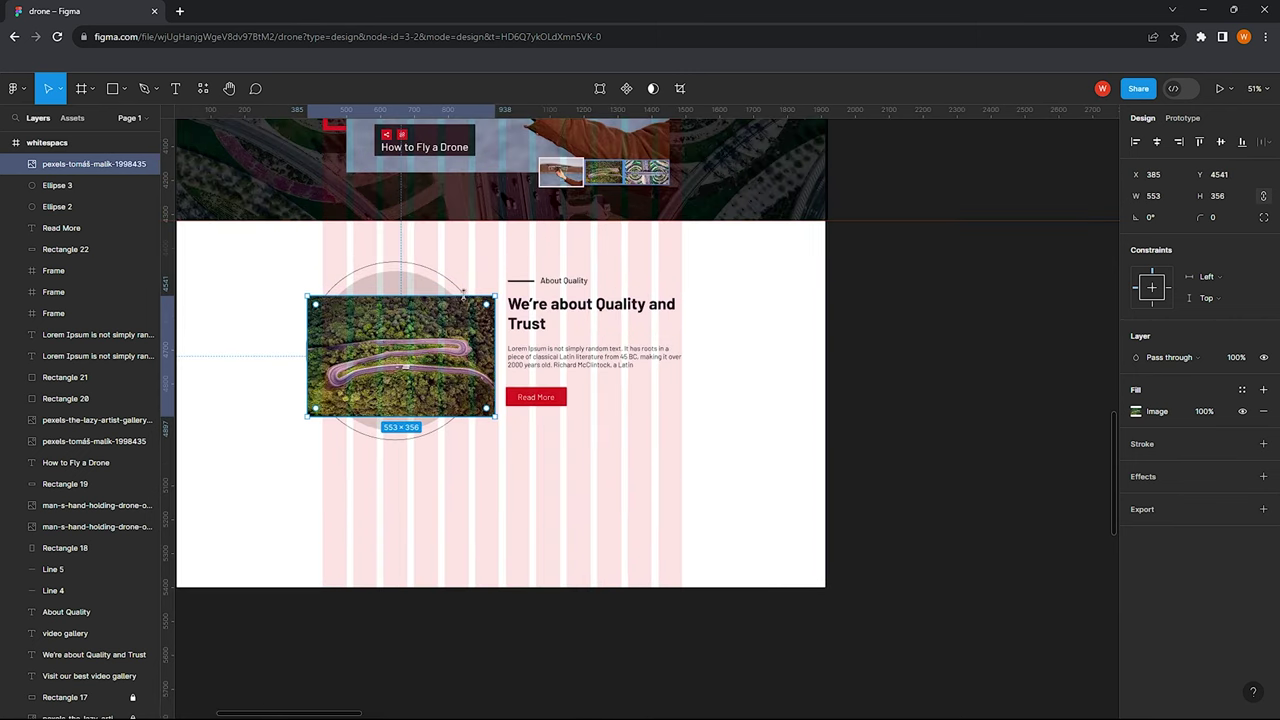
pyautogui.moveTo(499, 288); pyautogui.dragTo(518, 270)
# Mask the road photo with the inner circle and adjust its size and position inside
pyautogui.keyDown('shift'); pyautogui.click(360, 430); pyautogui.keyUp('shift')
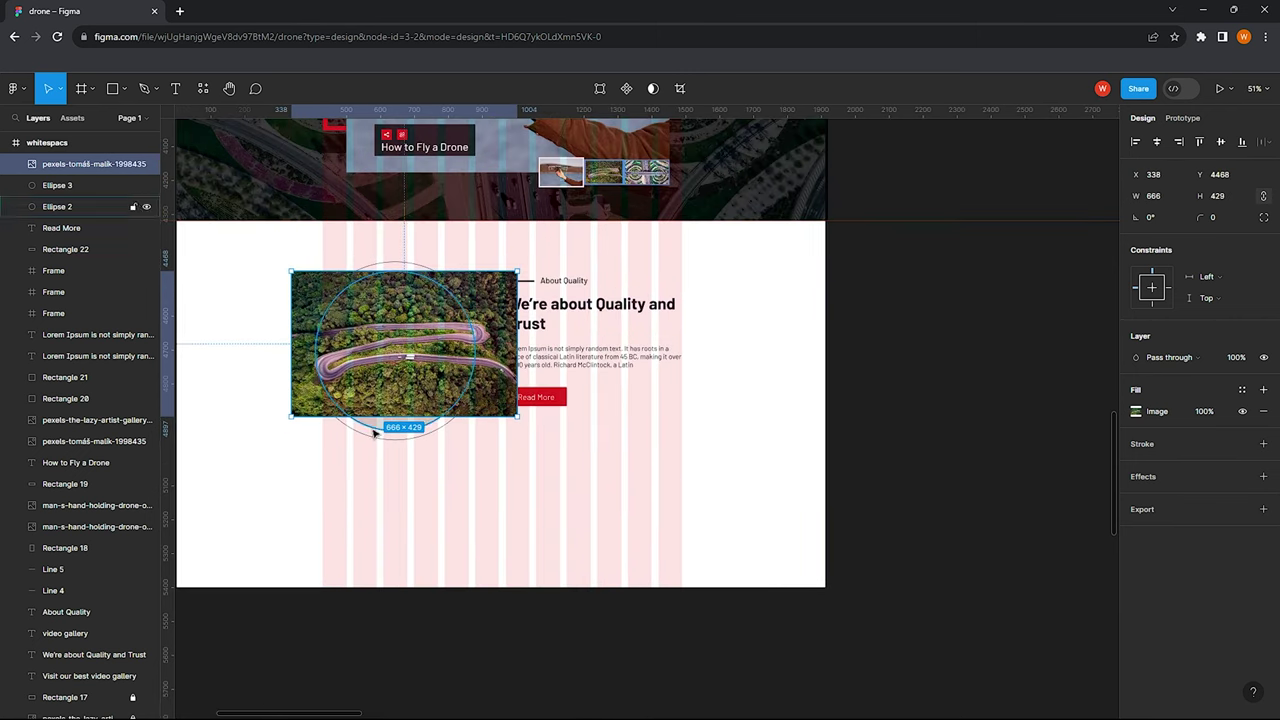
pyautogui.hotkey('ctrl', 'alt', 'm')
pyautogui.doubleClick(377, 380)
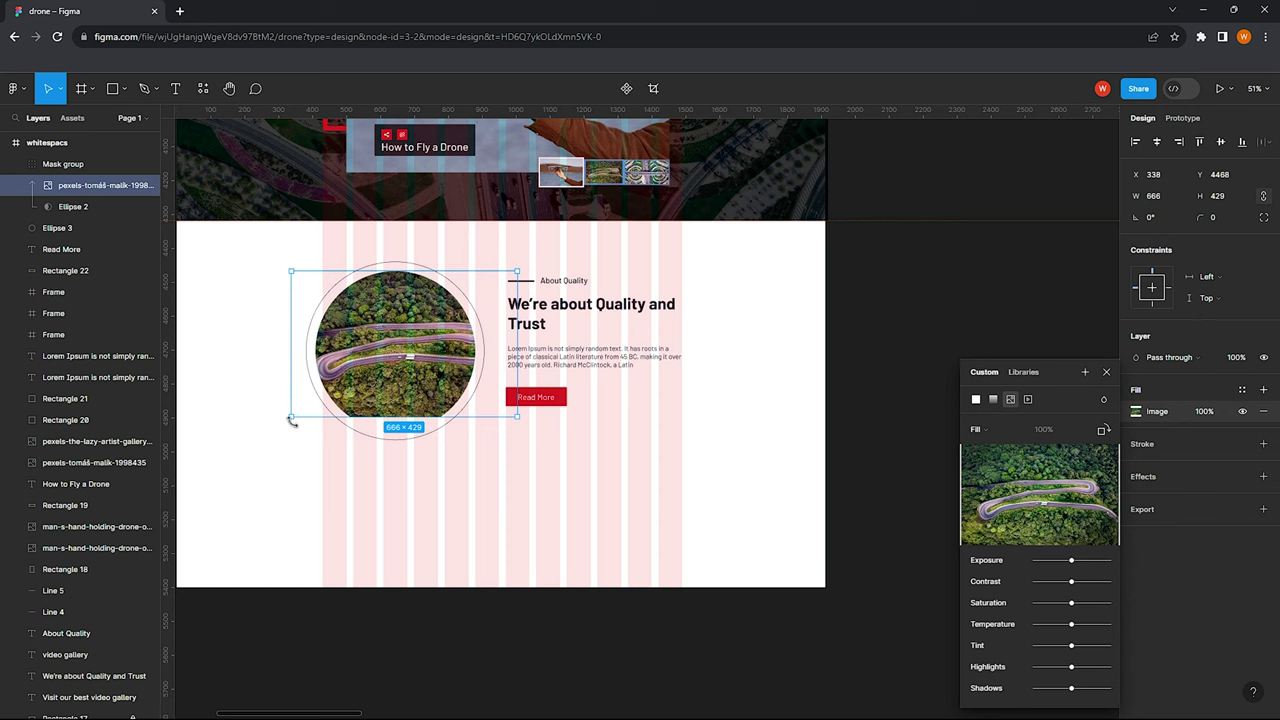
pyautogui.moveTo(292, 421); pyautogui.dragTo(263, 441)
pyautogui.click(563, 471)
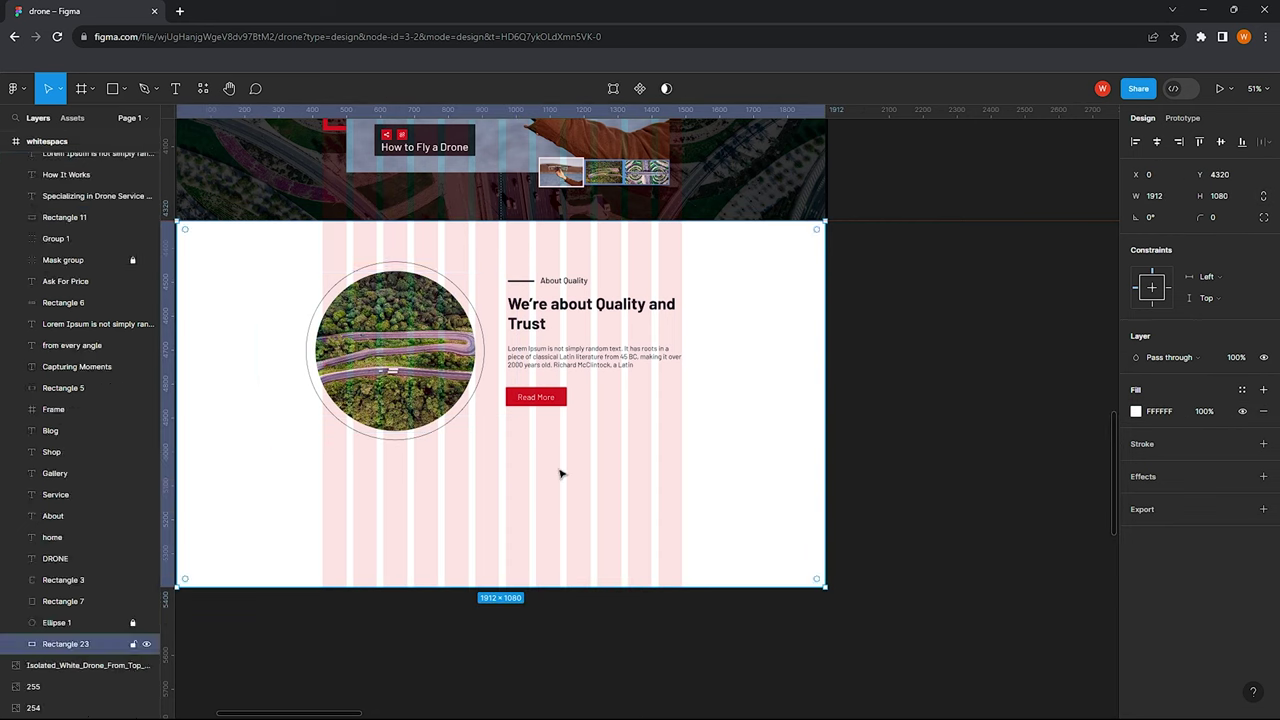
pyautogui.doubleClick(400, 374)
pyautogui.moveTo(400, 374); pyautogui.dragTo(400, 365)
pyautogui.click(326, 338)
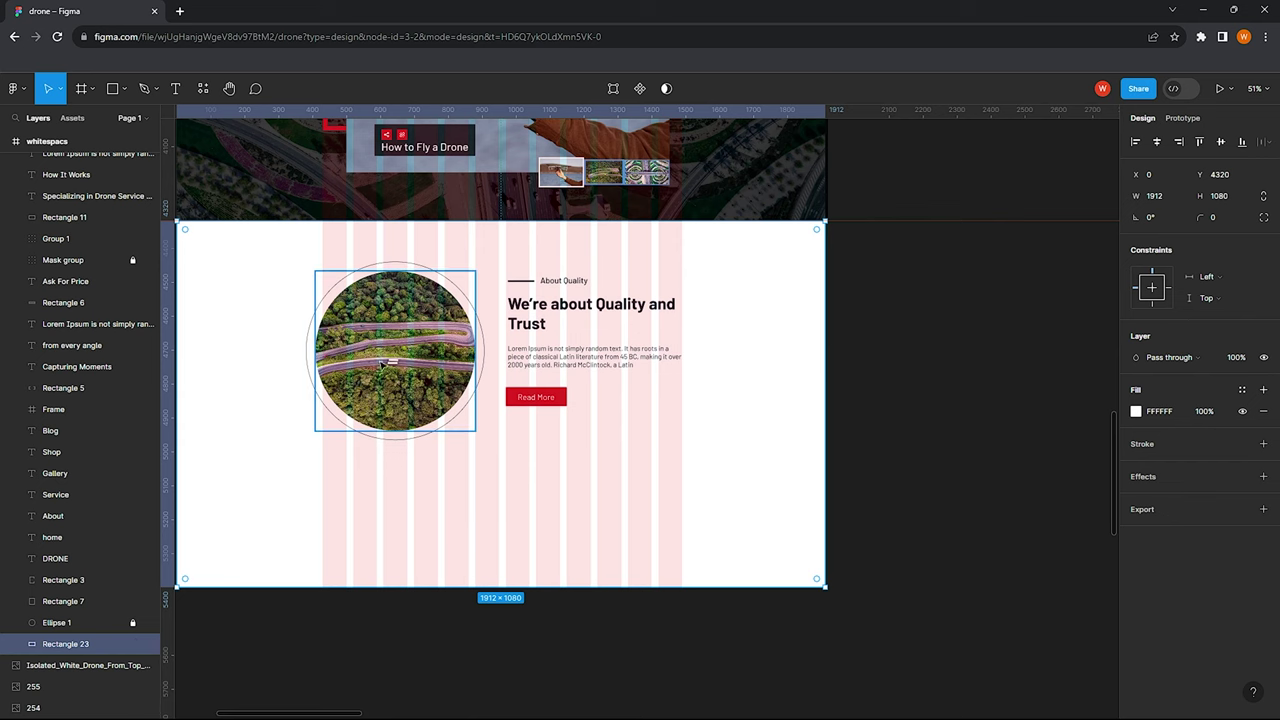
pyautogui.scroll(2, 385, 260)
pyautogui.click(397, 268)
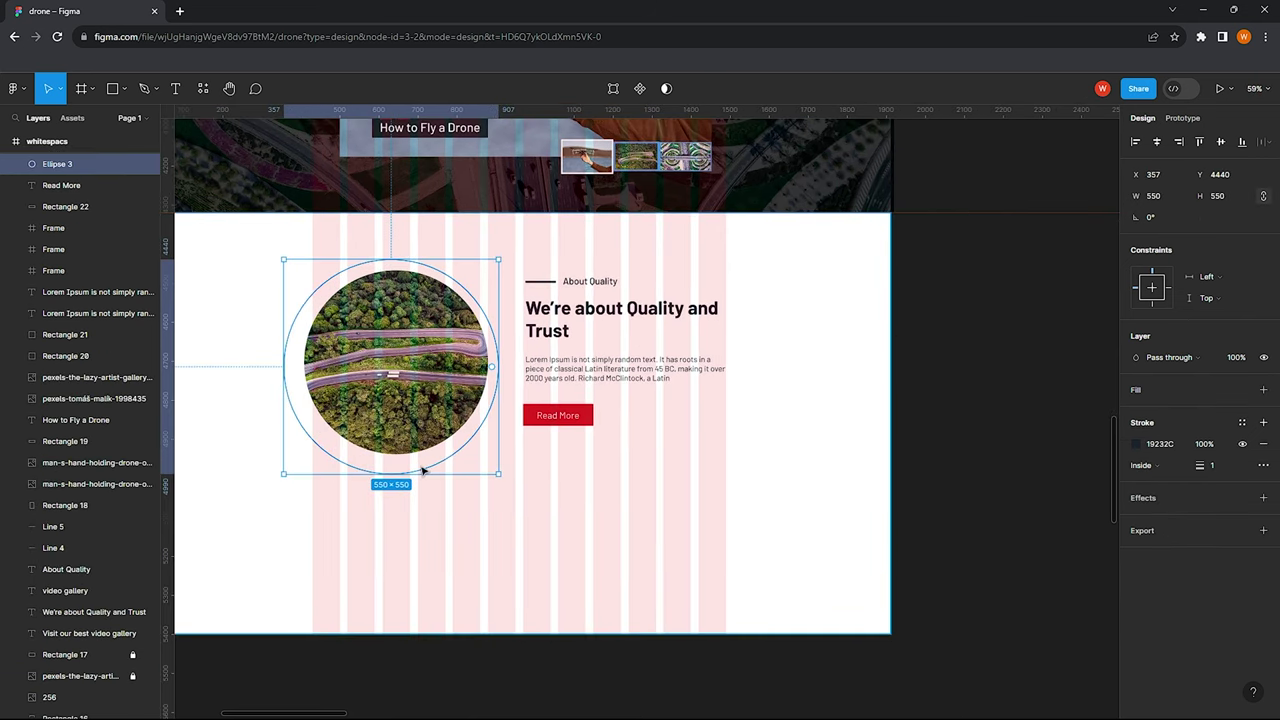
# Centre the outer ring on the photo and add a 23×23 red D72323 dot on its left edge
pyautogui.moveTo(422, 470); pyautogui.dragTo(431, 465)
pyautogui.click(477, 507)
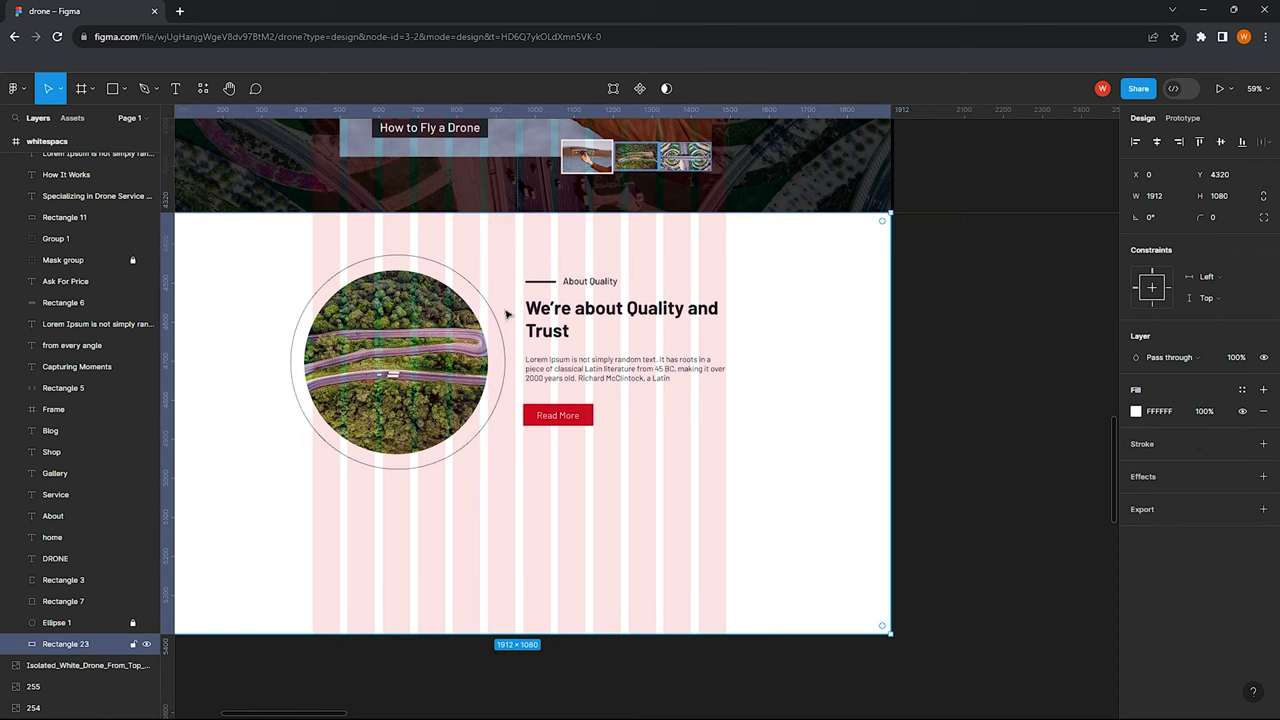
pyautogui.click(123, 88)
pyautogui.click(86, 166)
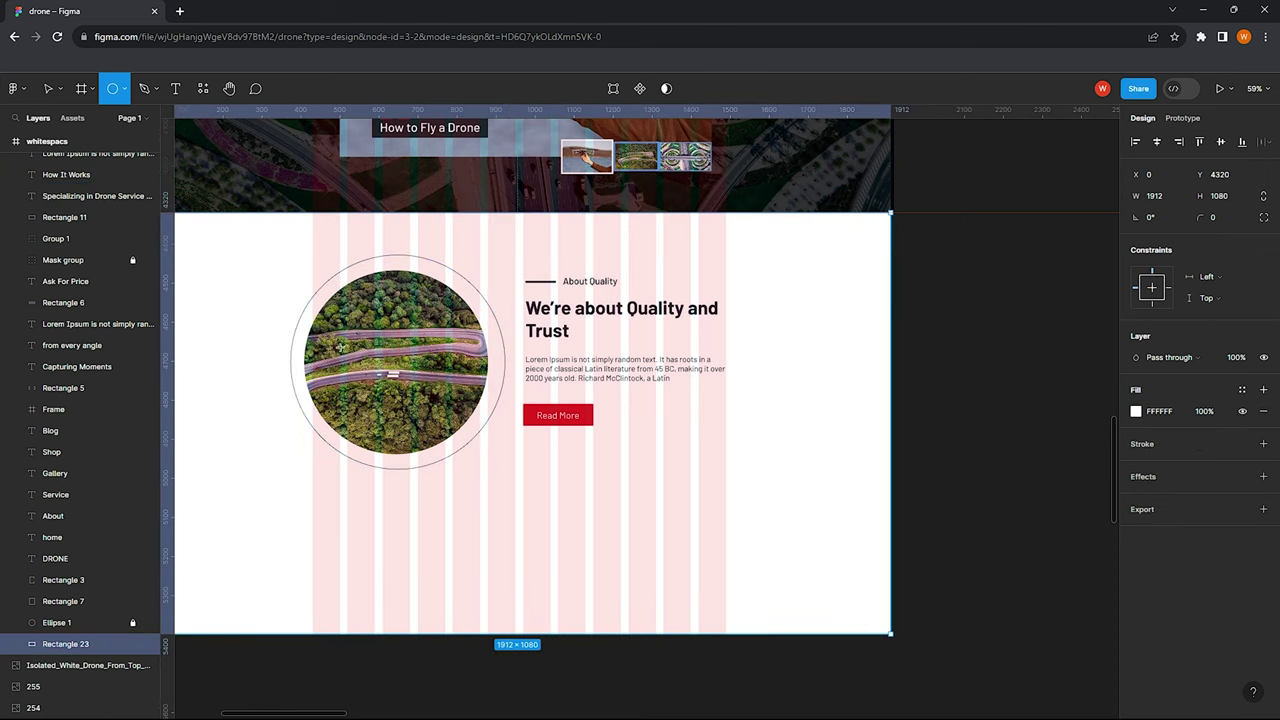
pyautogui.scroll(1, 288, 338)
pyautogui.moveTo(276, 325); pyautogui.dragTo(290, 338)
pyautogui.scroll(4, 290, 338)
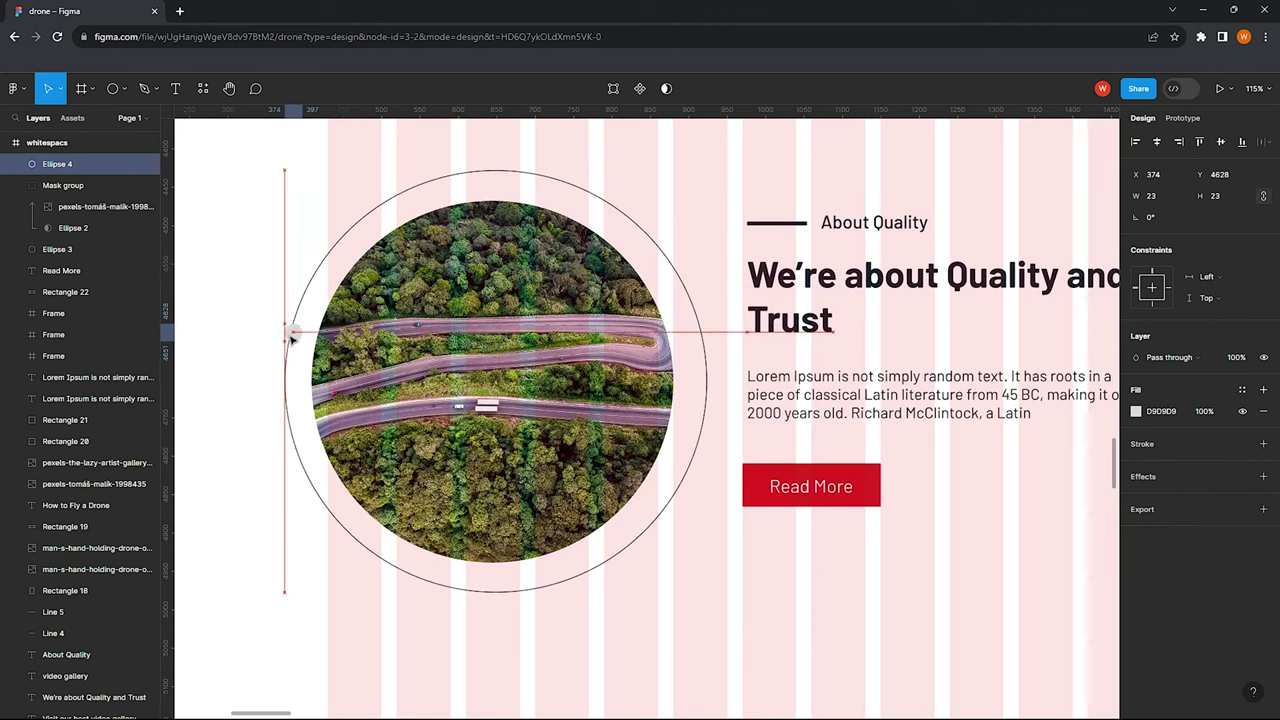
pyautogui.click(1136, 411)
pyautogui.click(1000, 646)
pyautogui.click(562, 643)
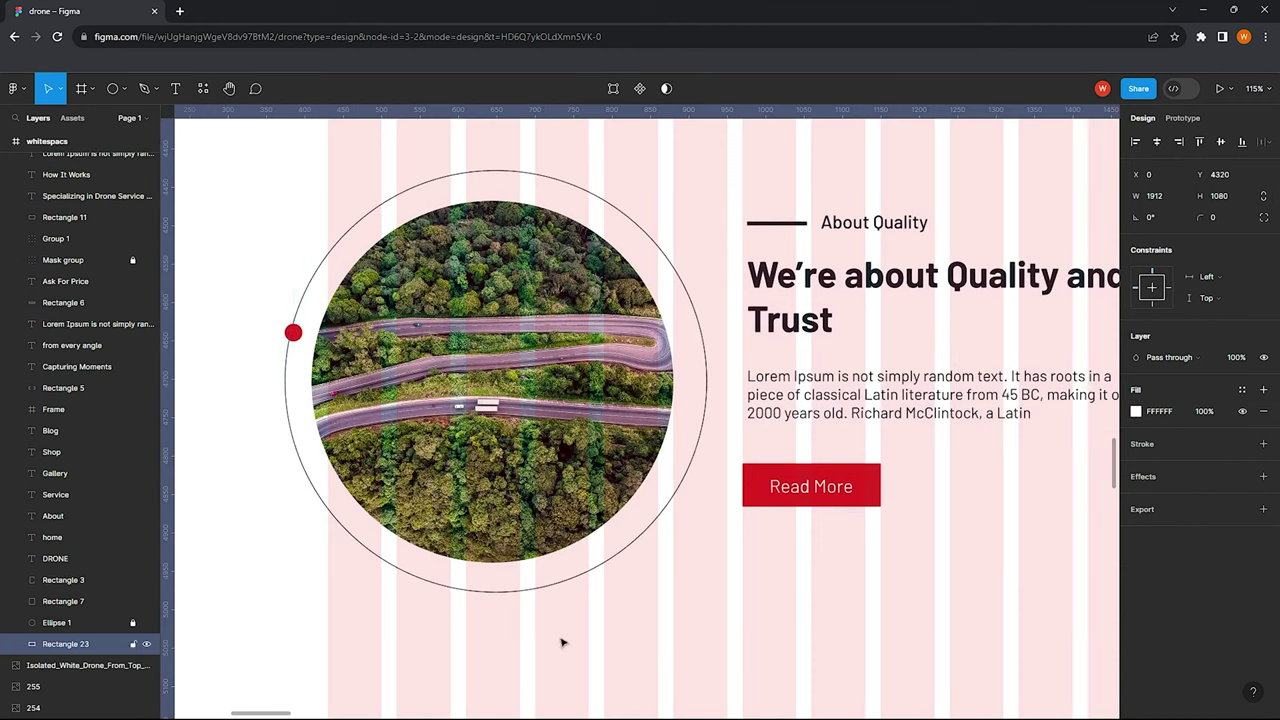
# Copy the red dot to another point on the ring, toward its lower right
pyautogui.scroll(4, 292, 332)
pyautogui.click(292, 332)
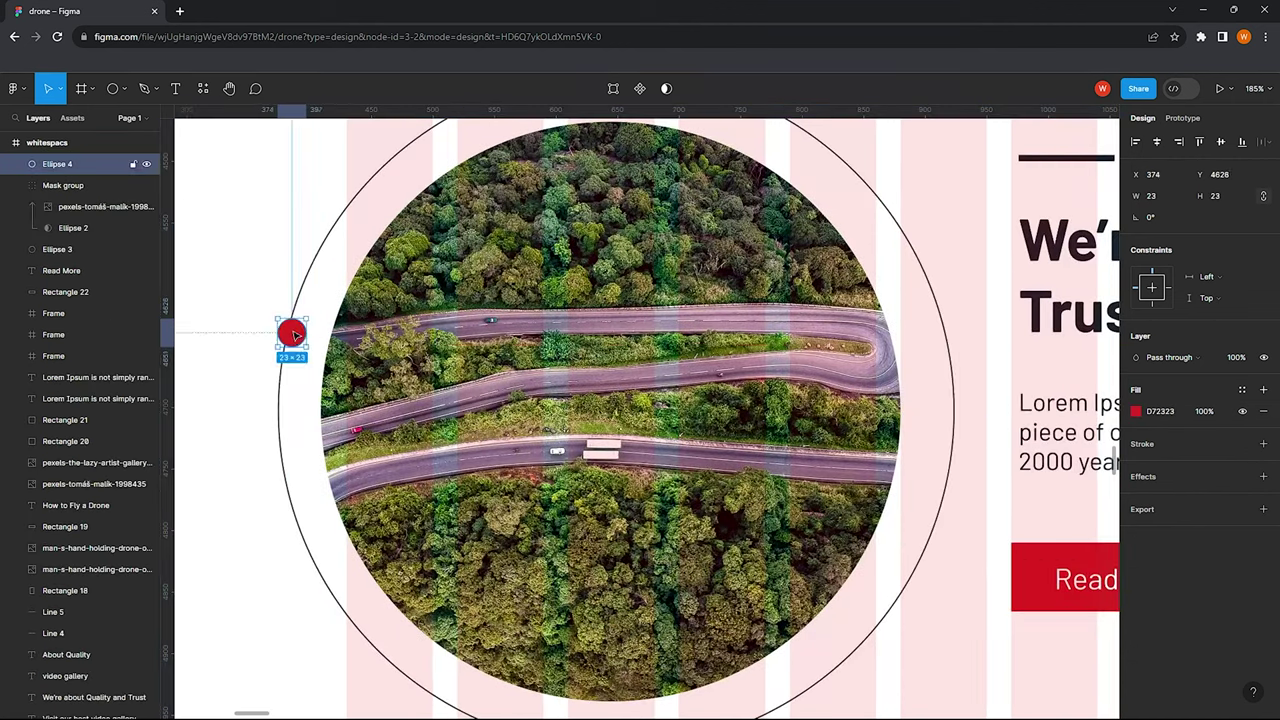
pyautogui.moveTo(295, 333)
pyautogui.mouseDown()
pyautogui.moveTo(874, 638)
pyautogui.moveTo(848, 166)
pyautogui.mouseUp()
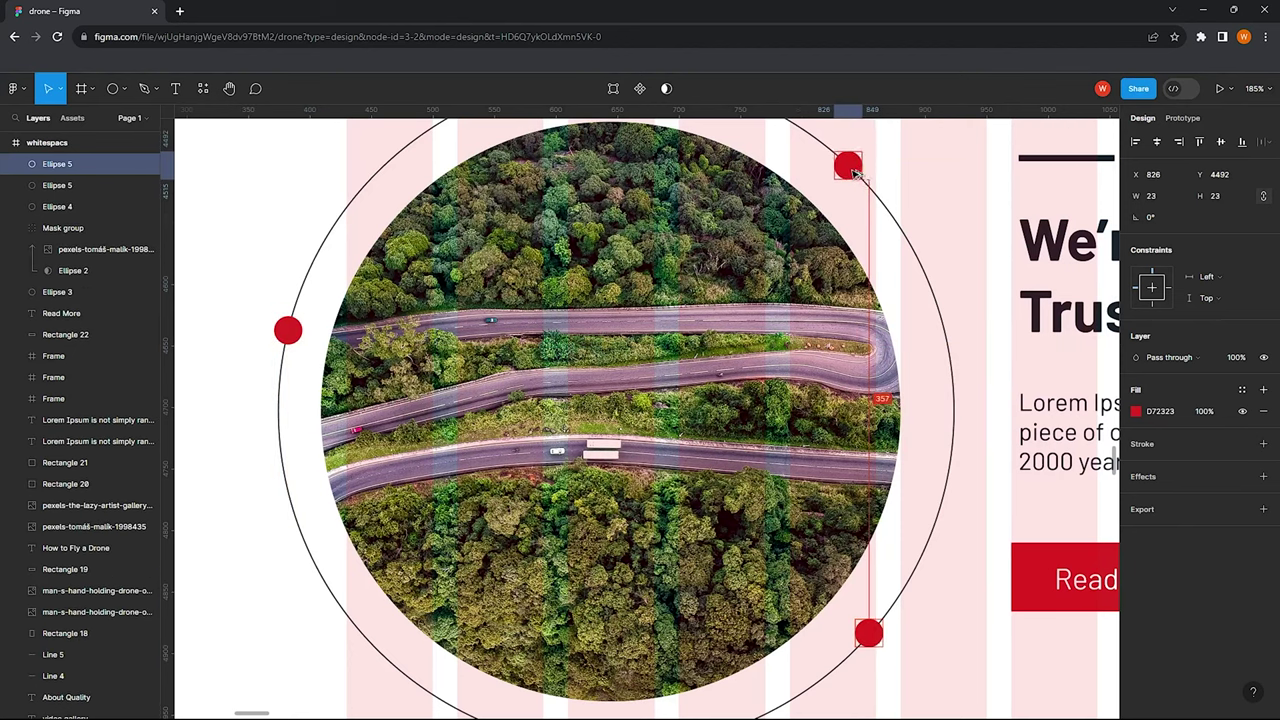
pyautogui.click(684, 440)
pyautogui.scroll(-5, 680, 232)
pyautogui.scroll(-3, 680, 232)
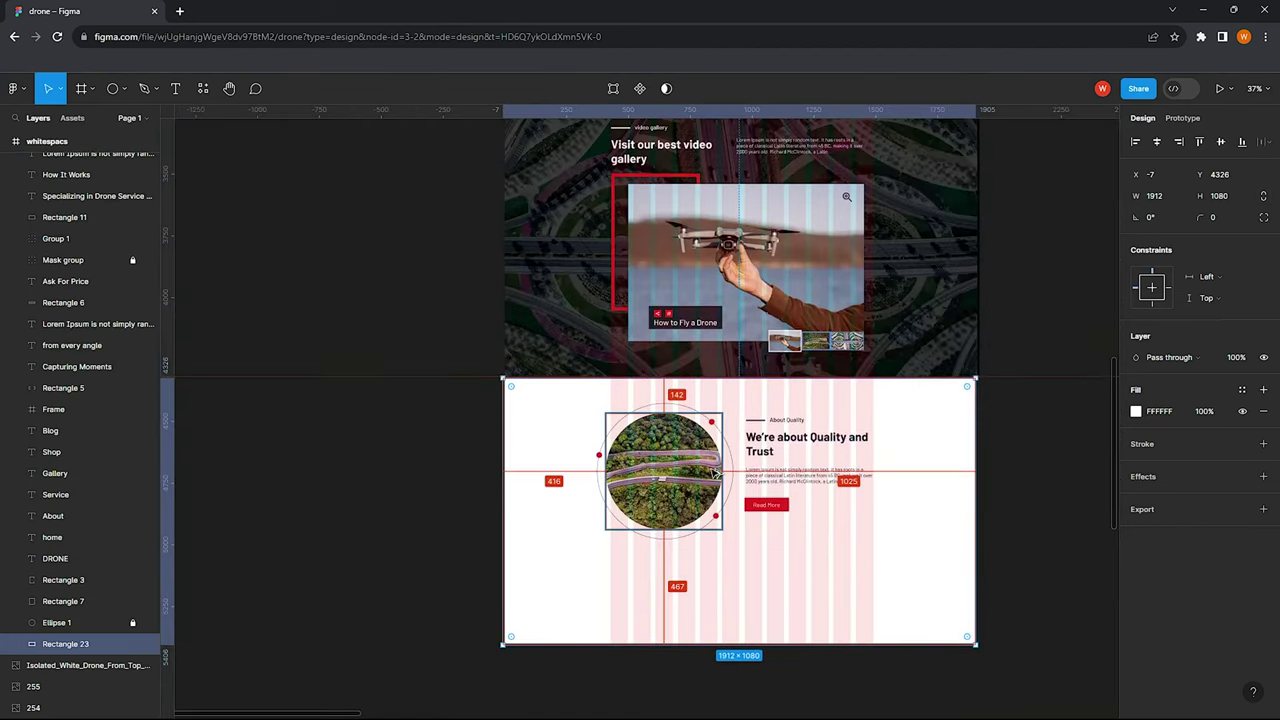
pyautogui.scroll(-1, 730, 330)
pyautogui.scroll(-2, 735, 341)
pyautogui.scroll(2, 735, 341)
pyautogui.scroll(2, 680, 480)
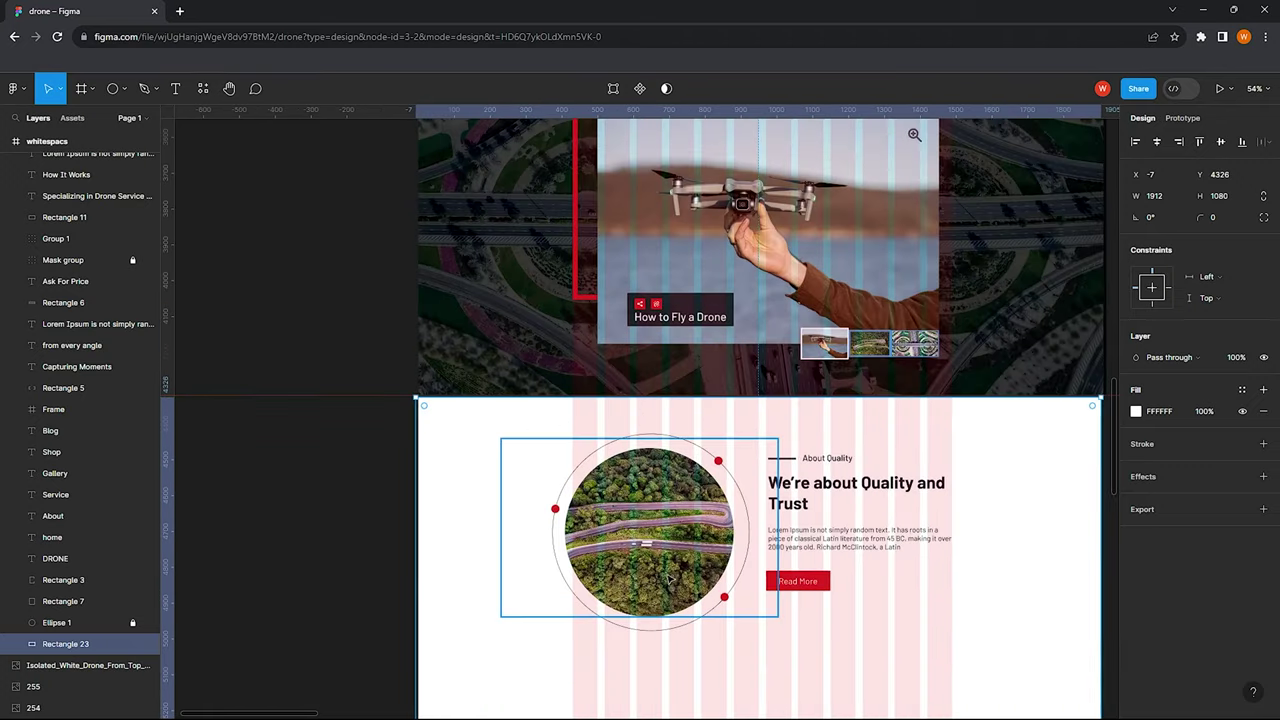
pyautogui.scroll(2, 512, 457)
# Draw a small circle on the road photo filled FFFFFF
pyautogui.click(121, 88)
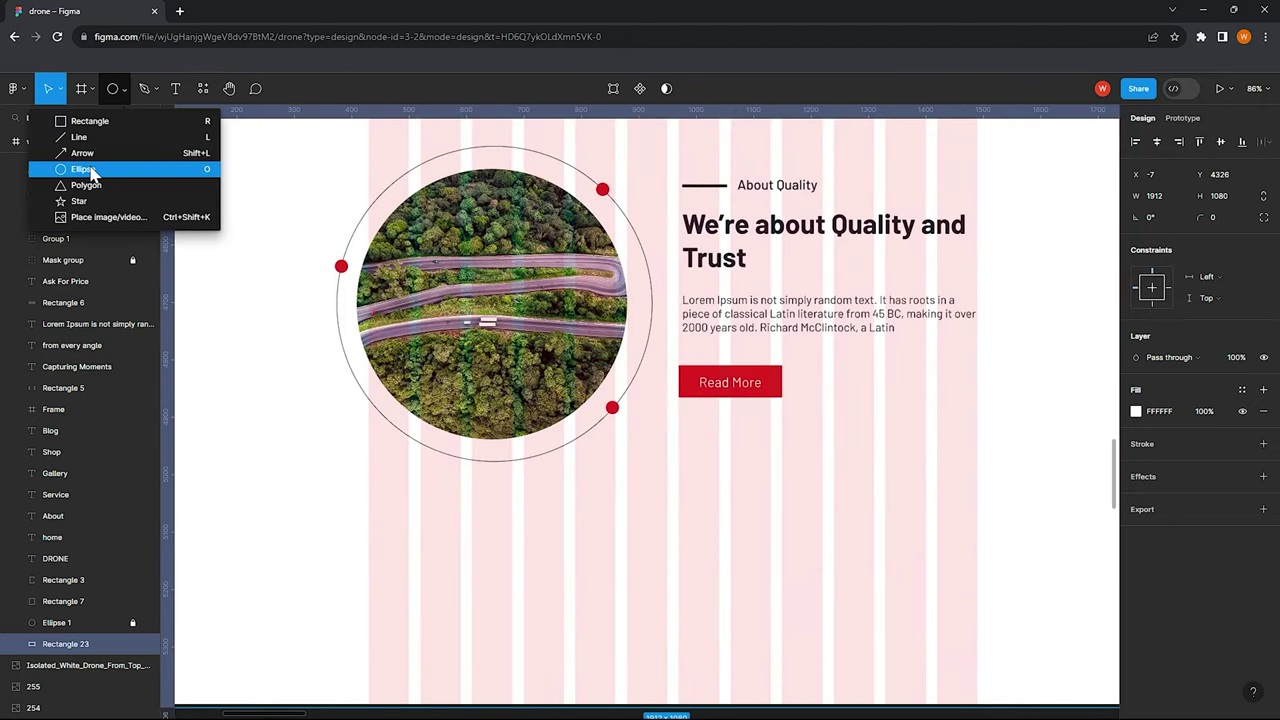
pyautogui.click(60, 171)
pyautogui.moveTo(470, 287)
pyautogui.mouseDown()
pyautogui.moveTo(524, 337)
pyautogui.moveTo(511, 319)
pyautogui.mouseUp()
pyautogui.click(1136, 411)
pyautogui.write('FFFFFF')
pyautogui.press('Return')
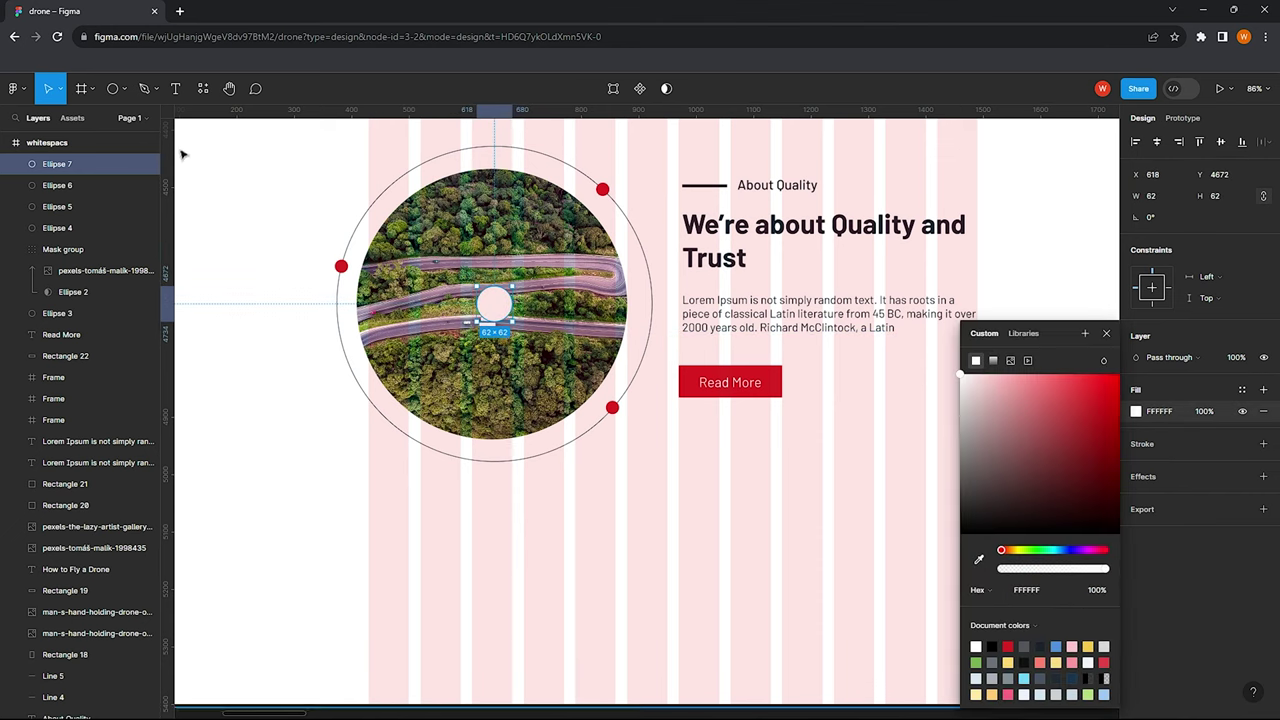
# Draw a red triangle in the white circle's centre as the play icon
pyautogui.click(124, 88)
pyautogui.click(60, 185)
pyautogui.scroll(5, 527, 312)
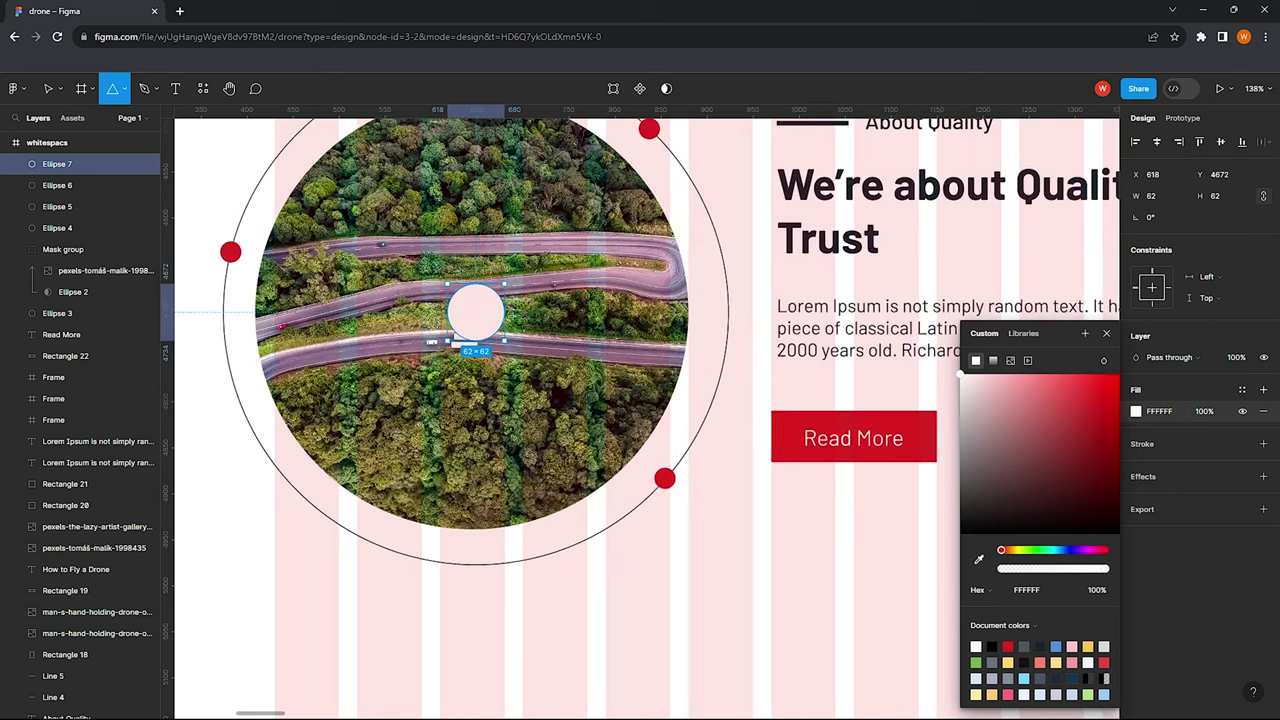
pyautogui.moveTo(466, 306); pyautogui.dragTo(482, 327)
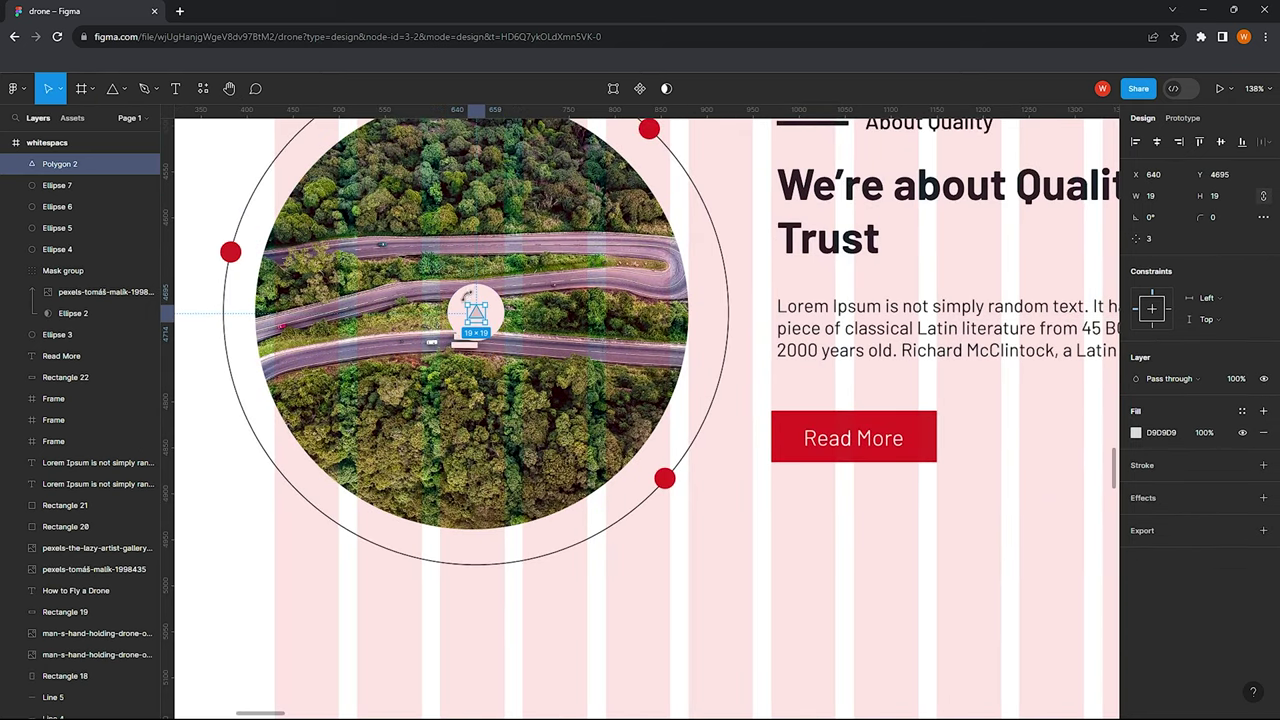
pyautogui.click(1137, 432)
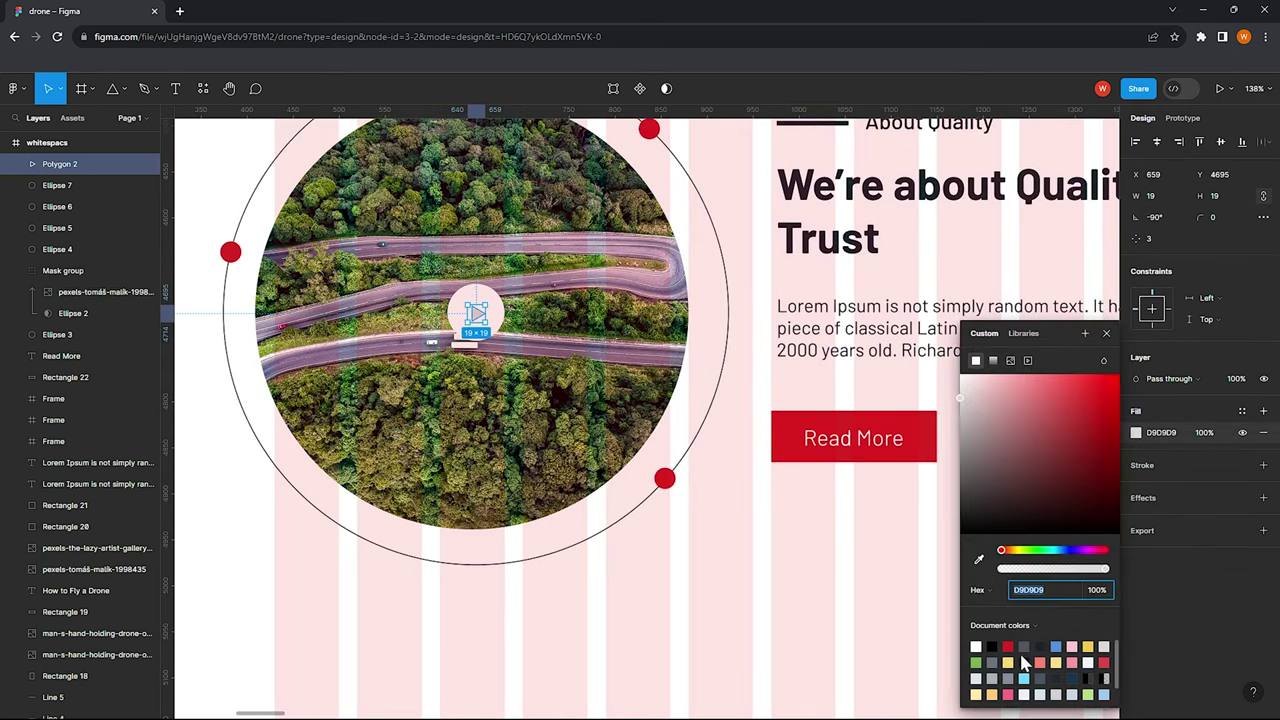
pyautogui.click(1026, 664)
pyautogui.click(766, 520)
pyautogui.scroll(-2, 477, 305)
pyautogui.scroll(2, 504, 339)
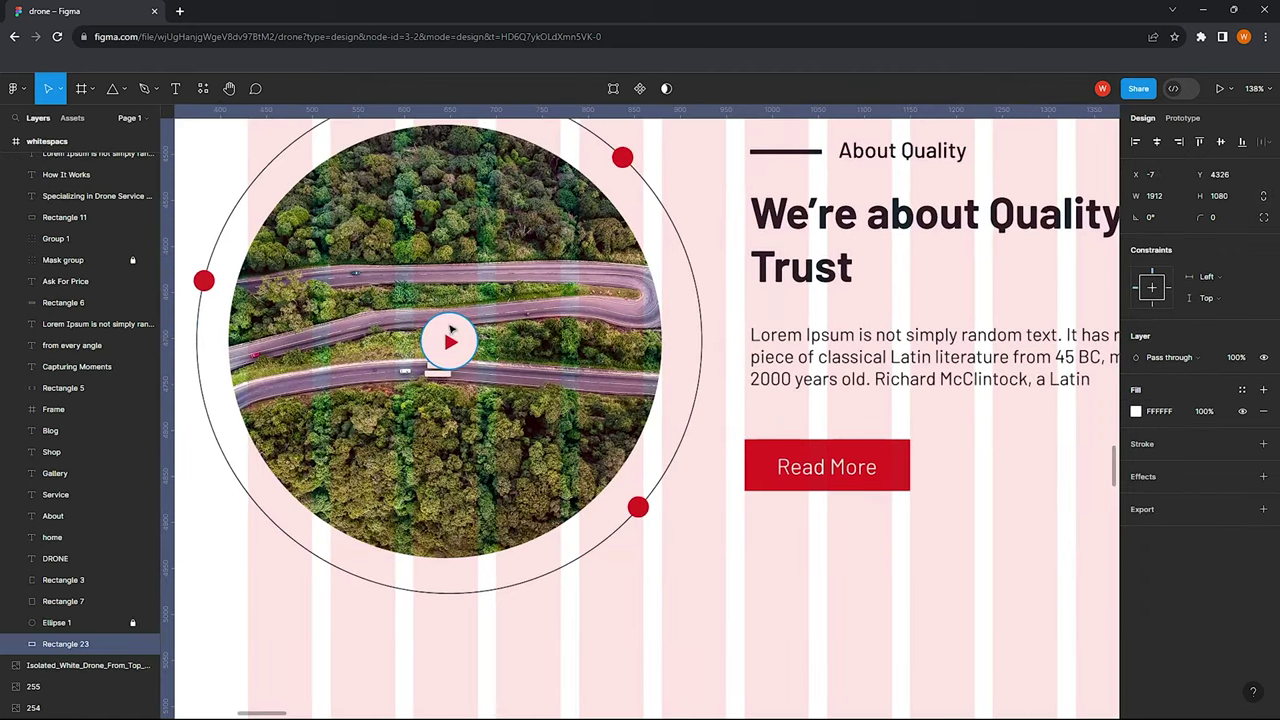
# Duplicate the white circle, enlarge the back copy to about 77 and give it Layer blur 15
pyautogui.click(450, 335)
pyautogui.hotkey('ctrl', 'd')
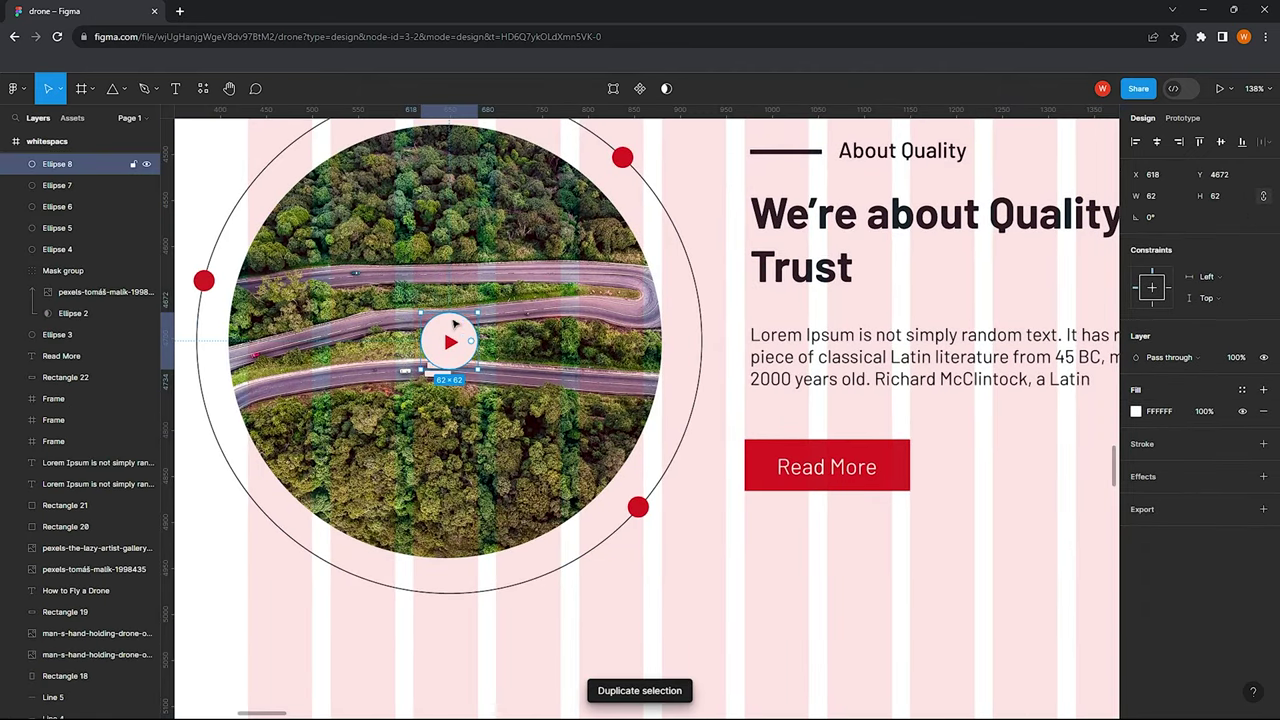
pyautogui.click(98, 182)
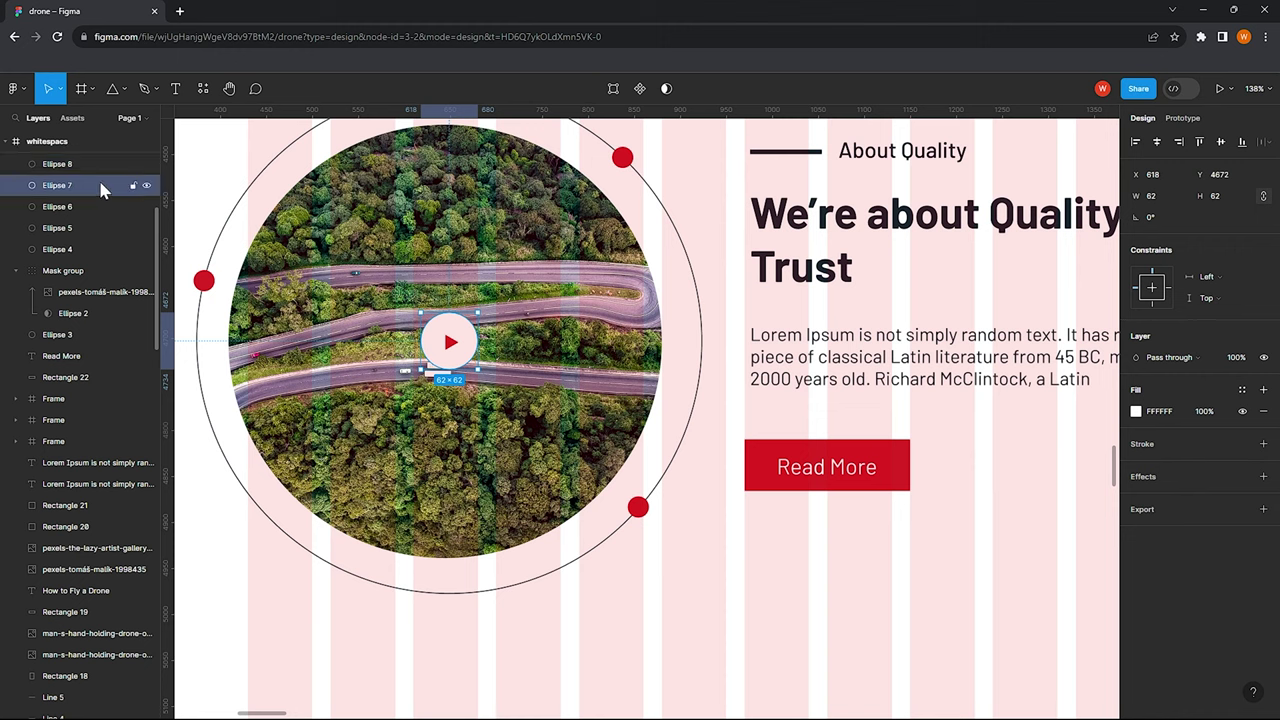
pyautogui.moveTo(478, 370); pyautogui.dragTo(485, 377)
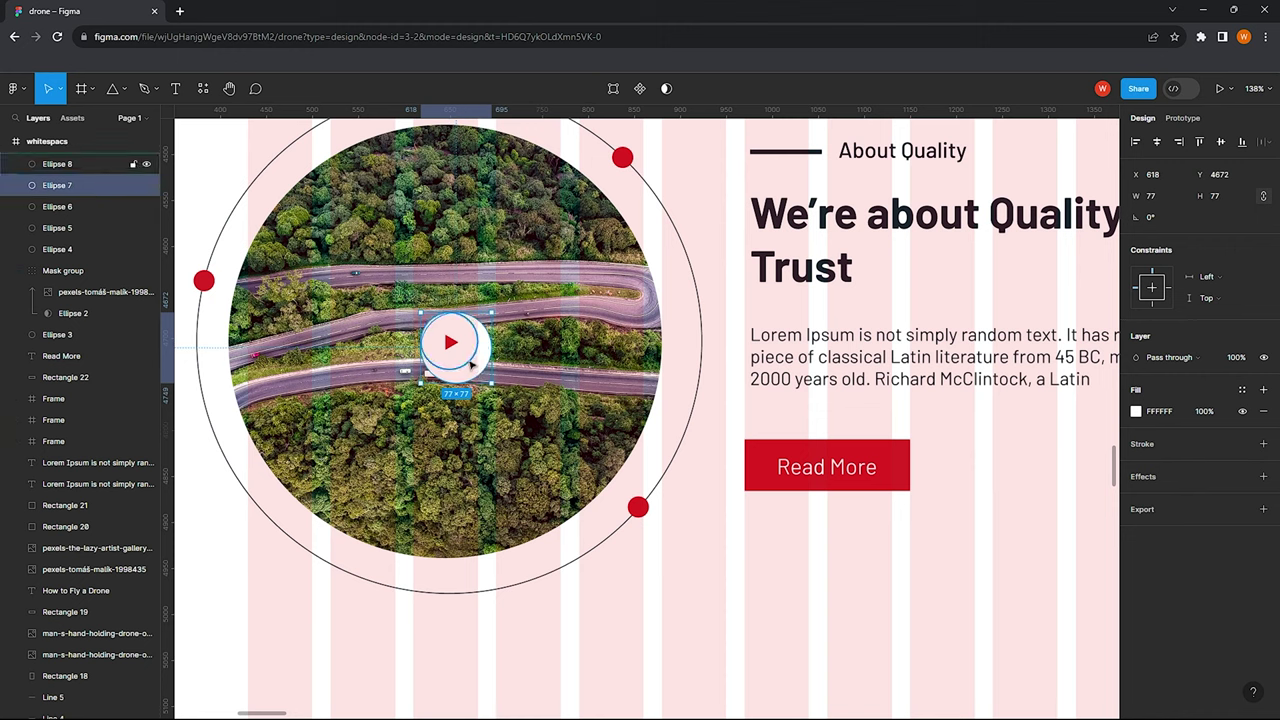
pyautogui.click(1263, 476)
pyautogui.click(1170, 497)
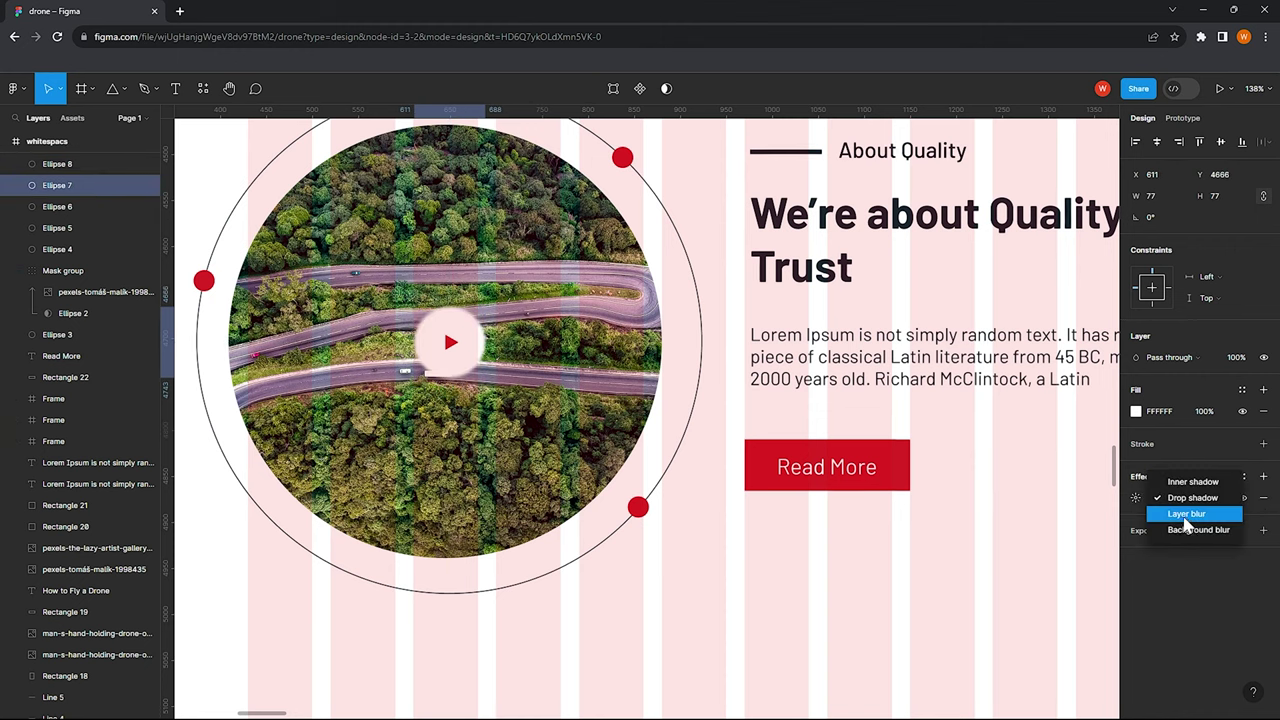
pyautogui.click(1185, 518)
pyautogui.click(1136, 497)
pyautogui.moveTo(977, 530); pyautogui.dragTo(1118, 520)
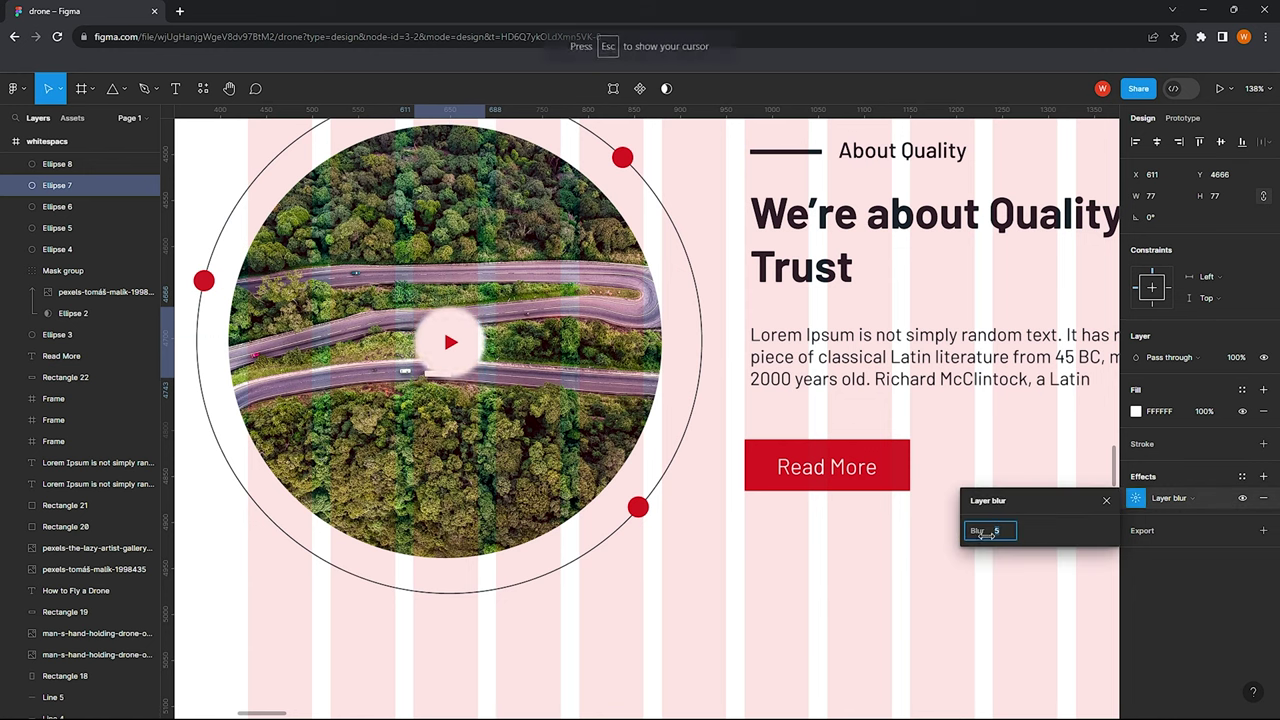
pyautogui.click(730, 450)
pyautogui.scroll(-5, 620, 449)
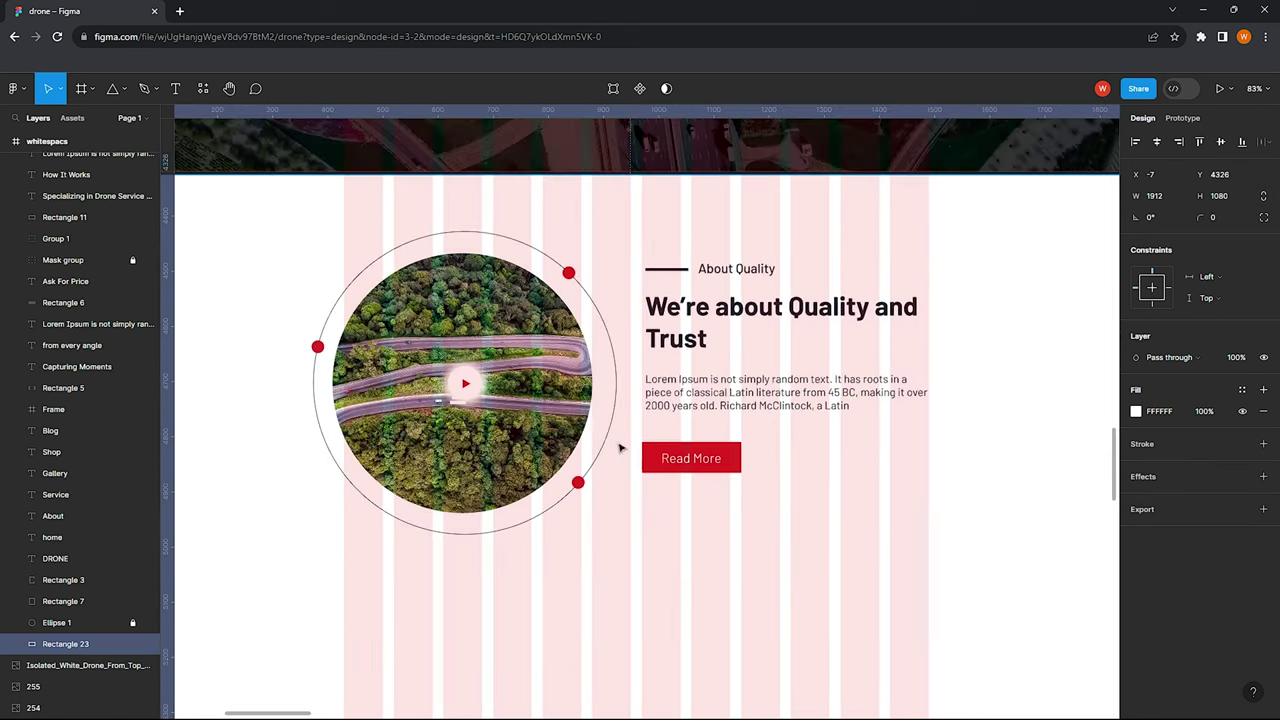
pyautogui.scroll(-2, 594, 358)
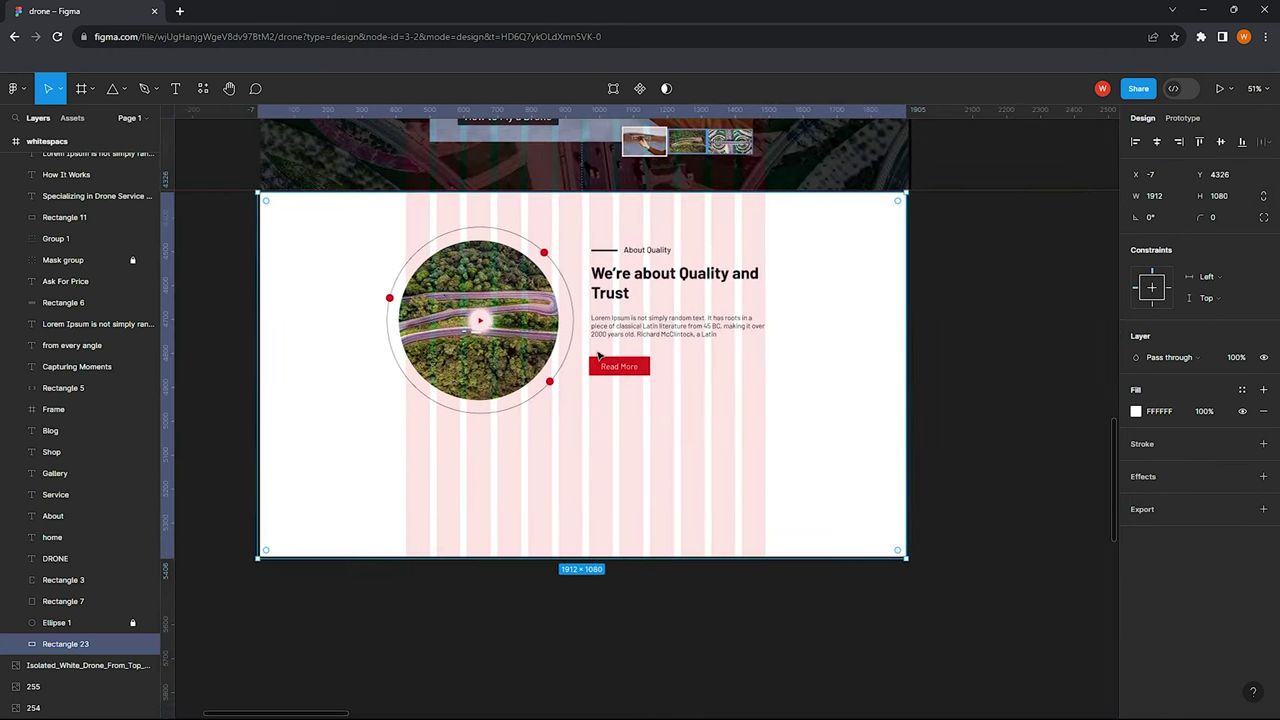
# Undo the last change so the section background spans the full 1920 width
pyautogui.hotkey('ctrl', 'z')
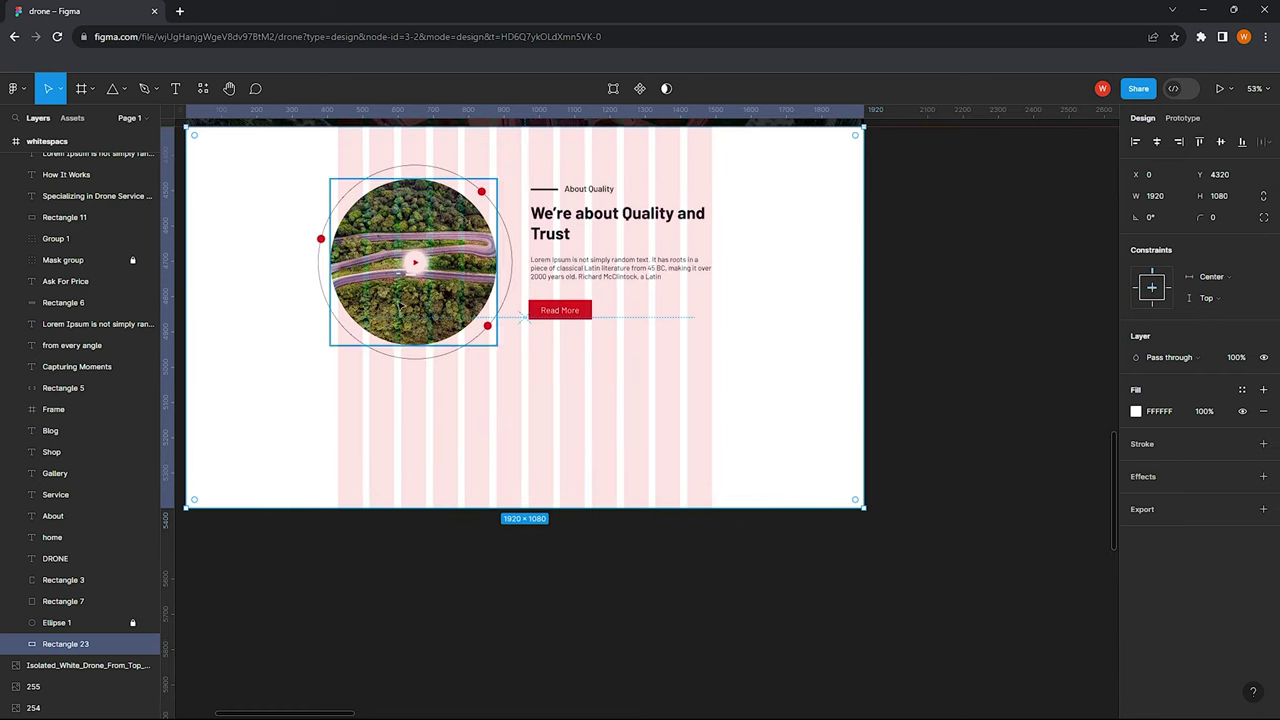
pyautogui.scroll(-3, 700, 228)
pyautogui.scroll(-4, 500, 220)
pyautogui.scroll(3, 309, 188)
pyautogui.scroll(1, 309, 188)
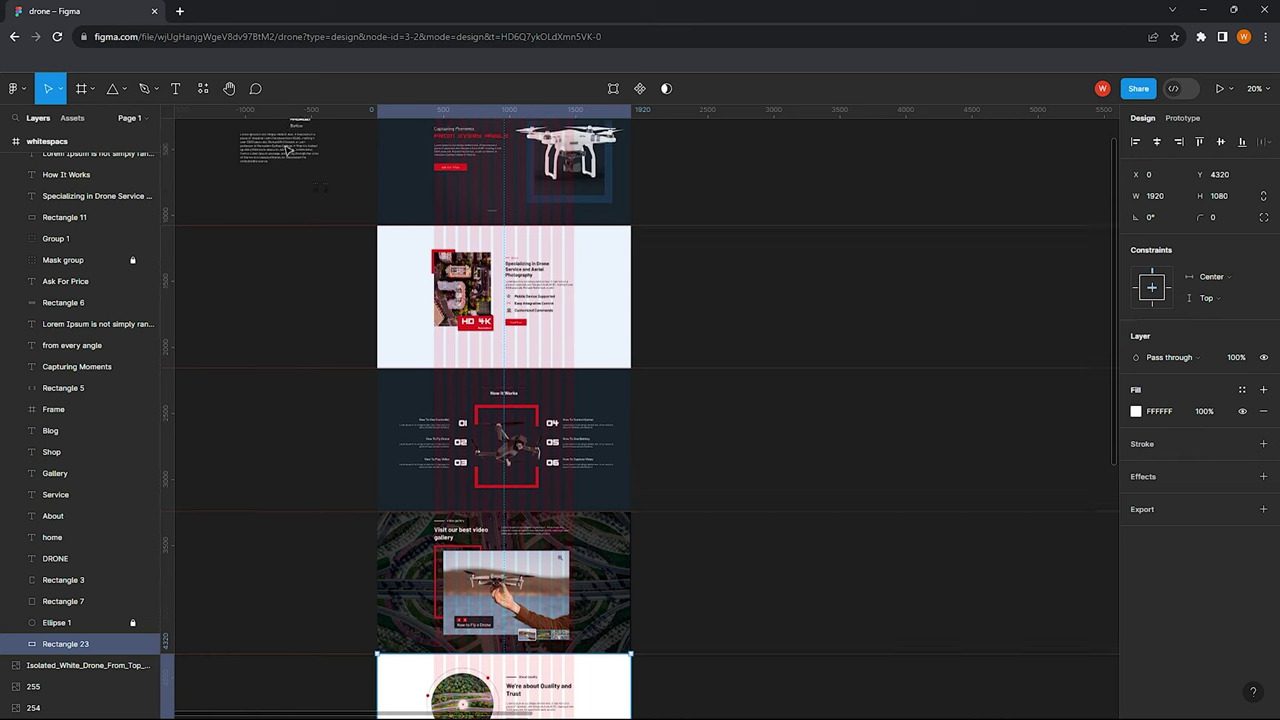
pyautogui.scroll(-5, 480, 470)
pyautogui.scroll(5, 480, 465)
# Add a '50' text at font size 64 below the circular photo
pyautogui.click(474, 460)
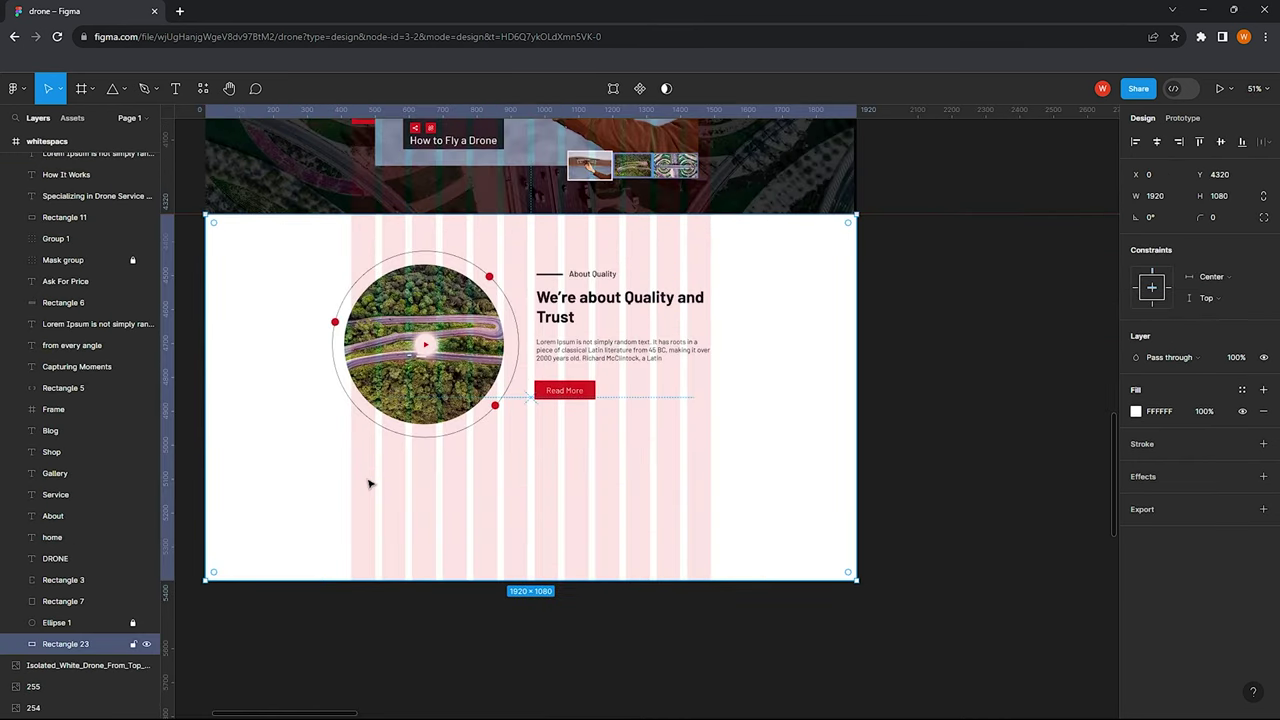
pyautogui.write('50')
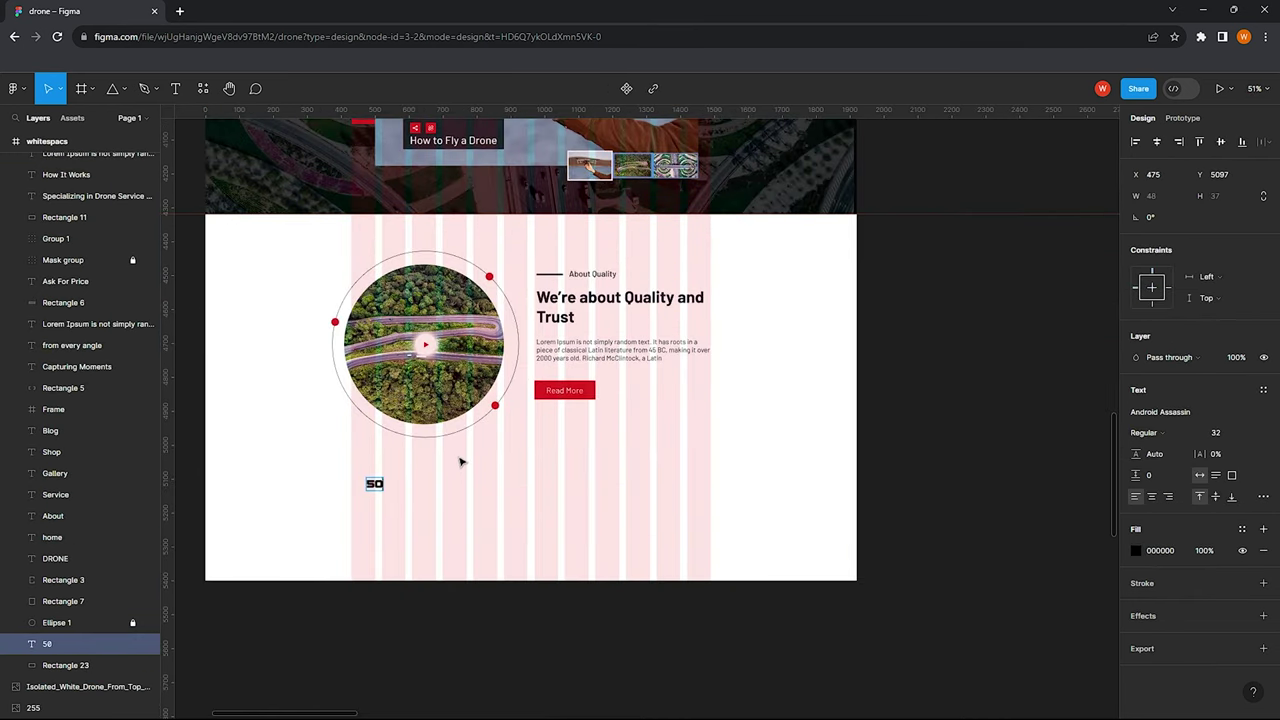
pyautogui.scroll(3, 460, 462)
pyautogui.click(1253, 434)
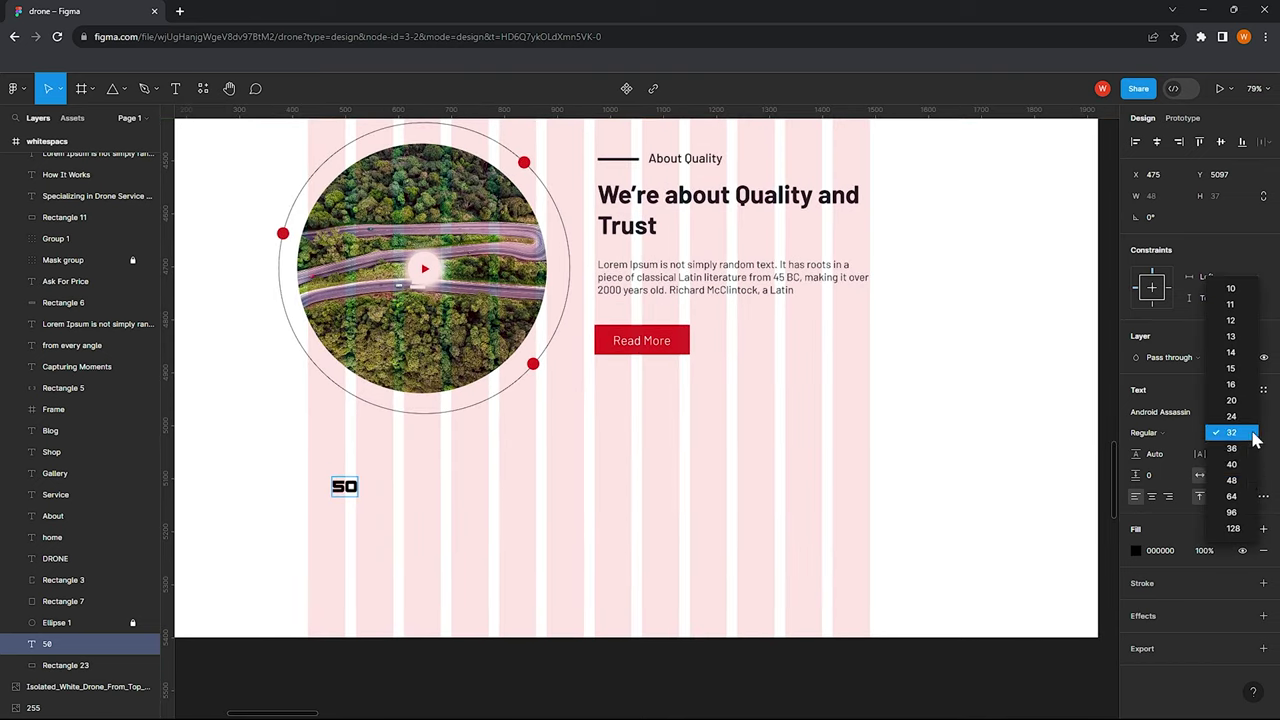
pyautogui.press('Escape')
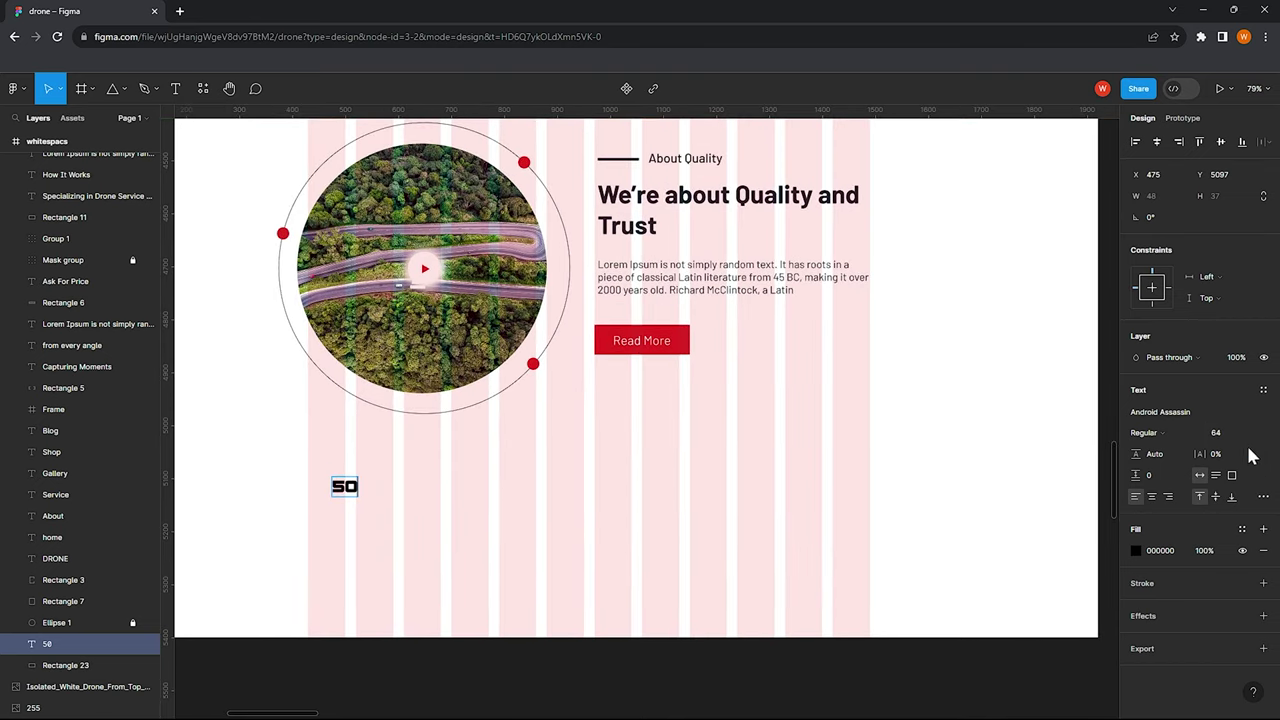
pyautogui.click(1253, 432)
pyautogui.click(1234, 477)
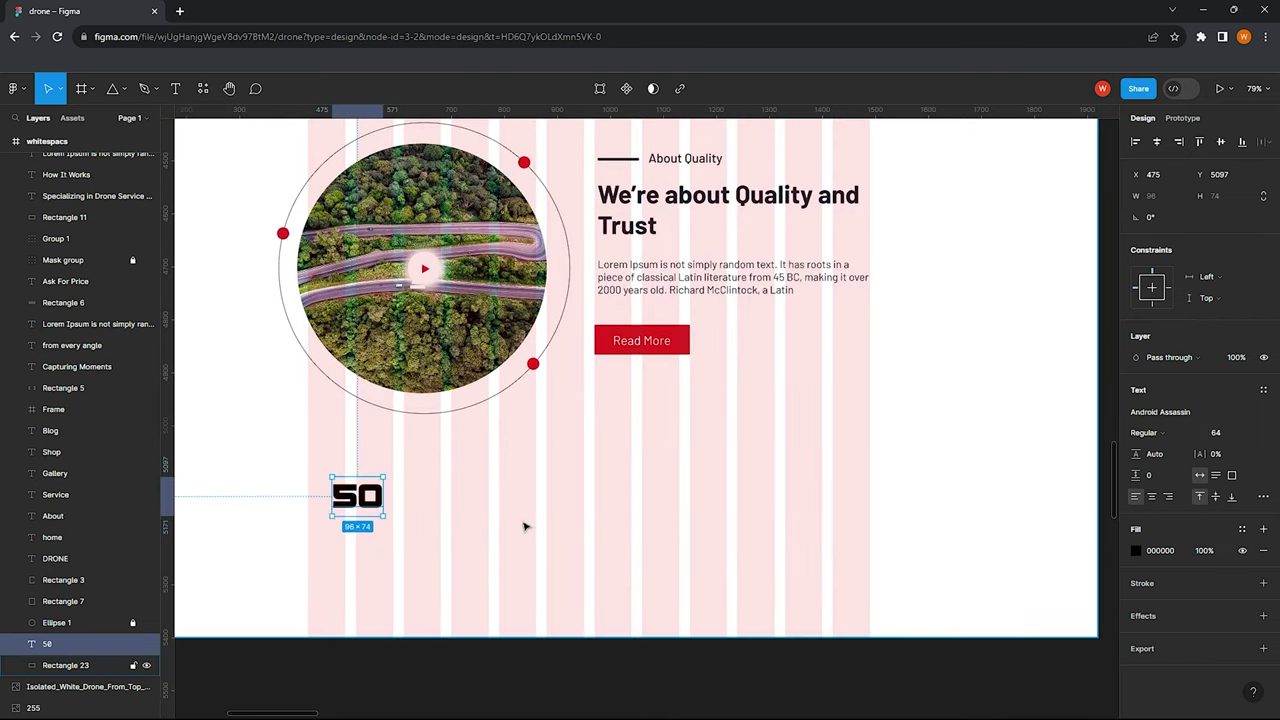
pyautogui.moveTo(363, 503); pyautogui.dragTo(407, 511)
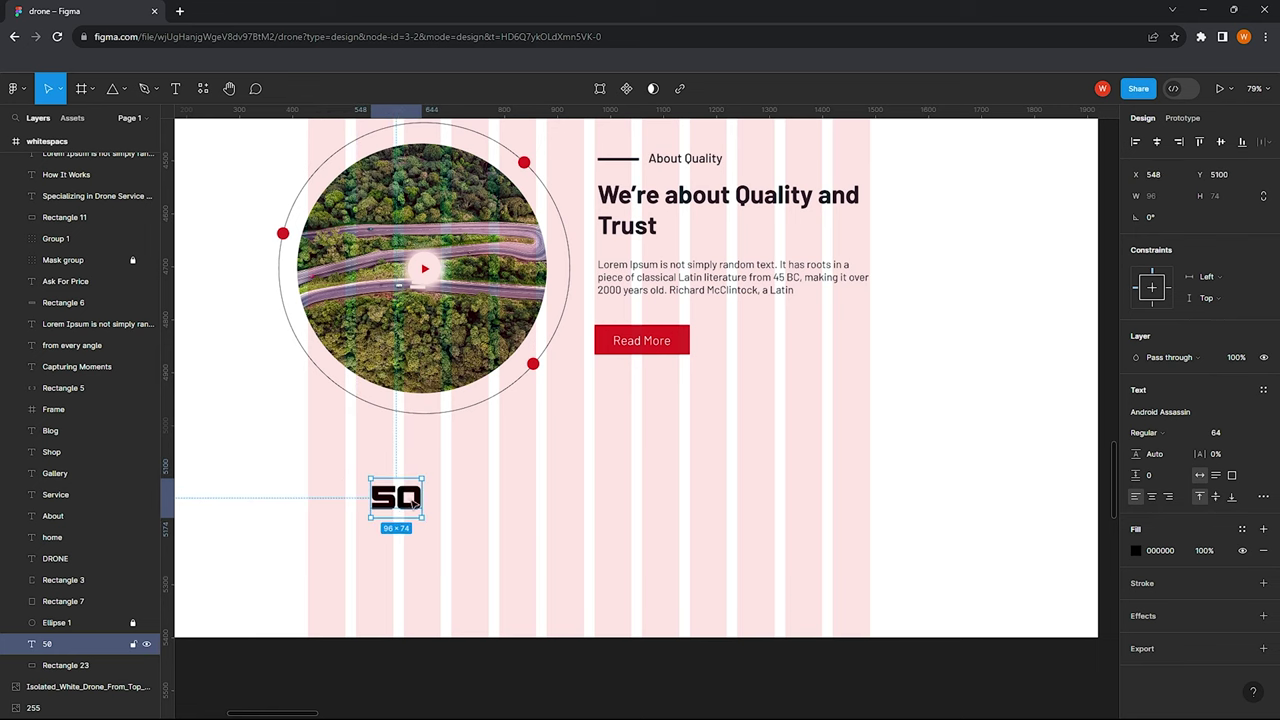
# Add a Barlow 20 'Satisfied Clients' caption centred under the 50, coloured red D72323
pyautogui.press('t')
pyautogui.click(405, 527)
pyautogui.write('Satisfied Clients')
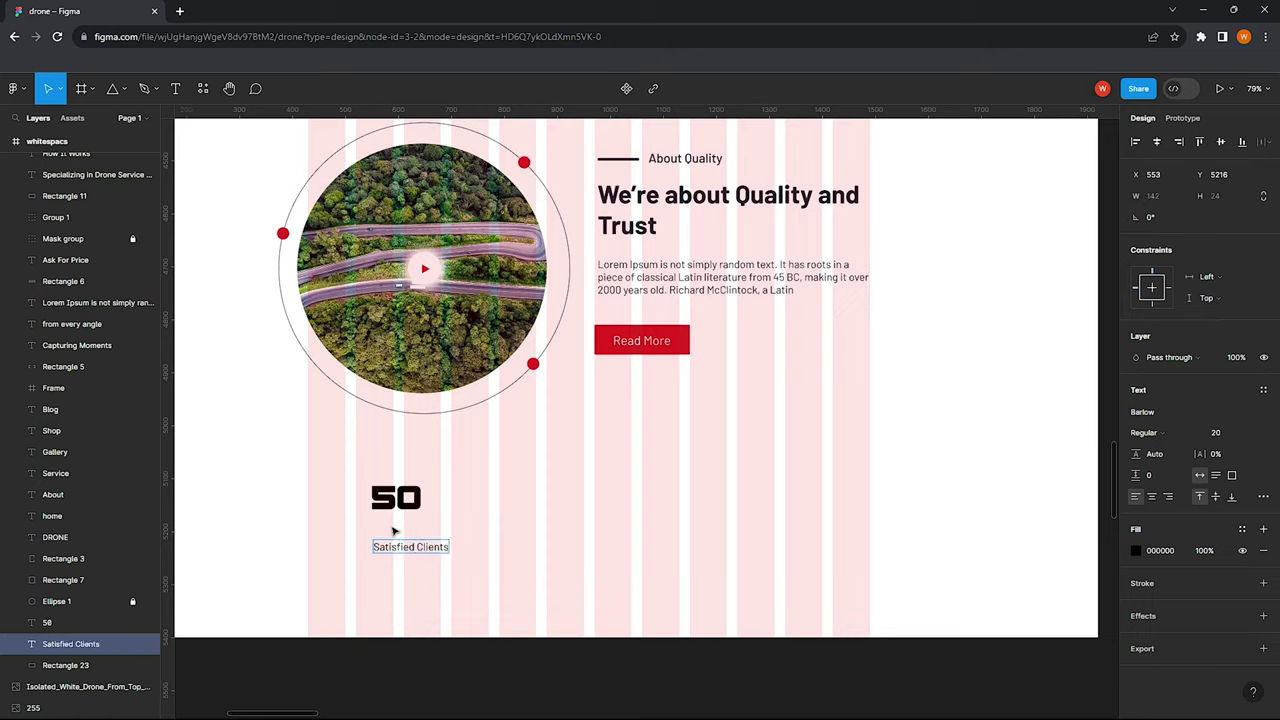
pyautogui.press('Escape')
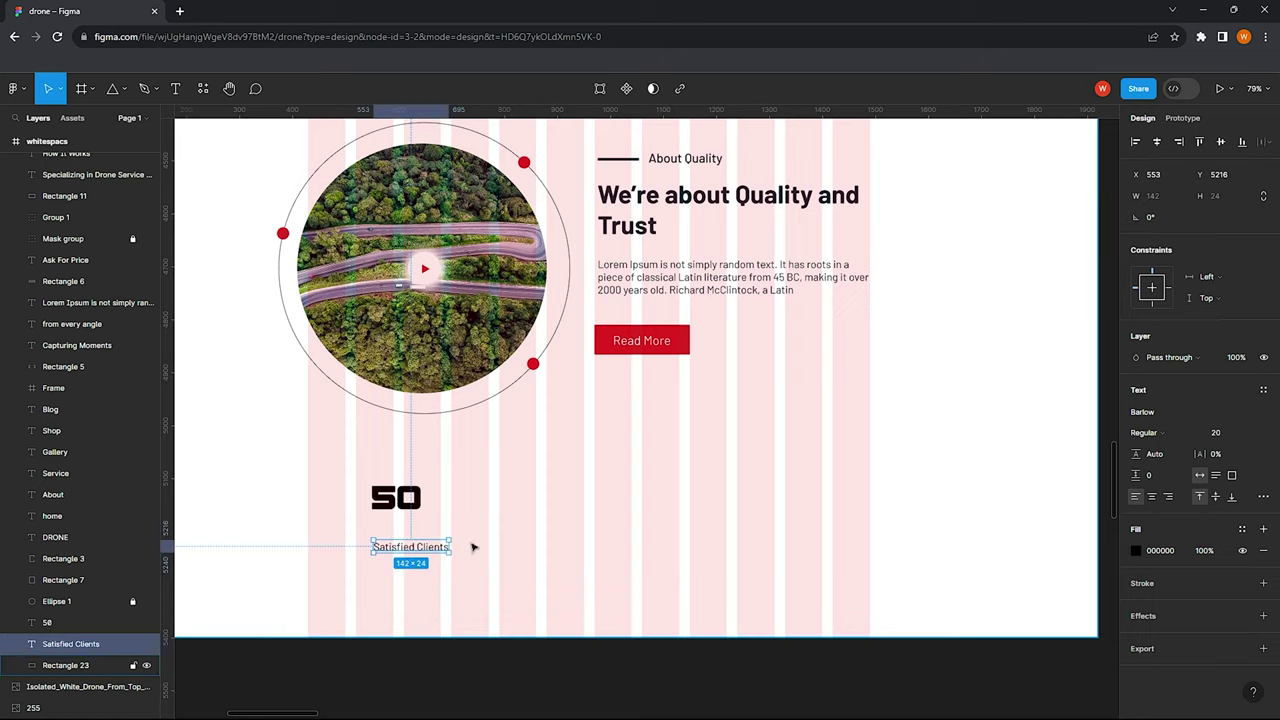
pyautogui.moveTo(403, 537); pyautogui.dragTo(396, 535)
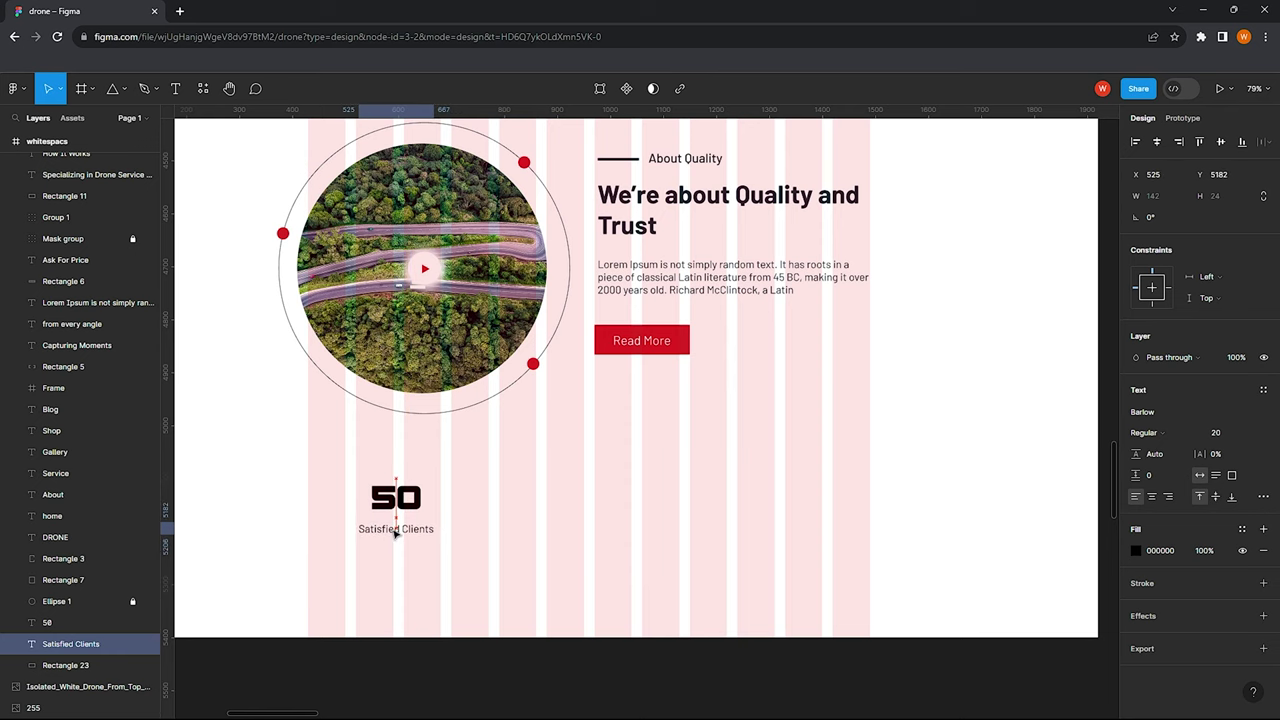
pyautogui.press('i')
pyautogui.click(676, 342)
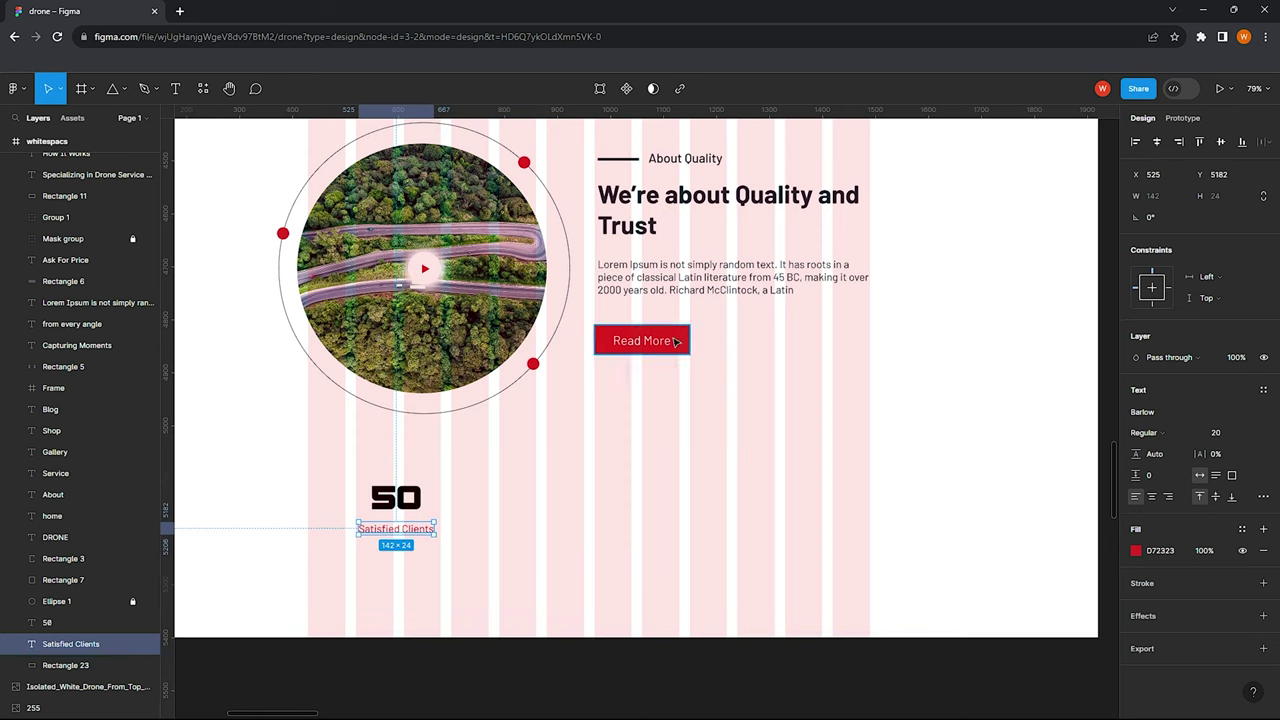
pyautogui.click(113, 90)
# Draw a box around the 50 and Satisfied Clients text with a dark blue-grey border and no fill
pyautogui.click(70, 120)
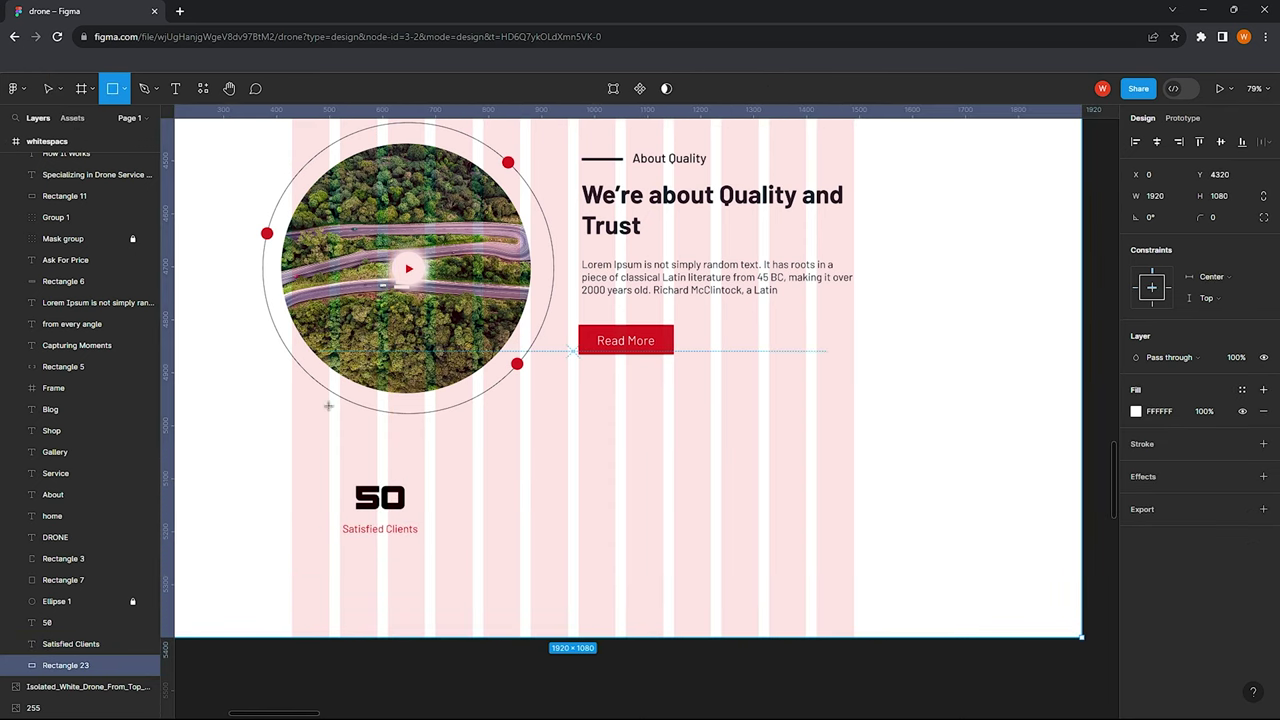
pyautogui.moveTo(321, 466); pyautogui.dragTo(448, 551)
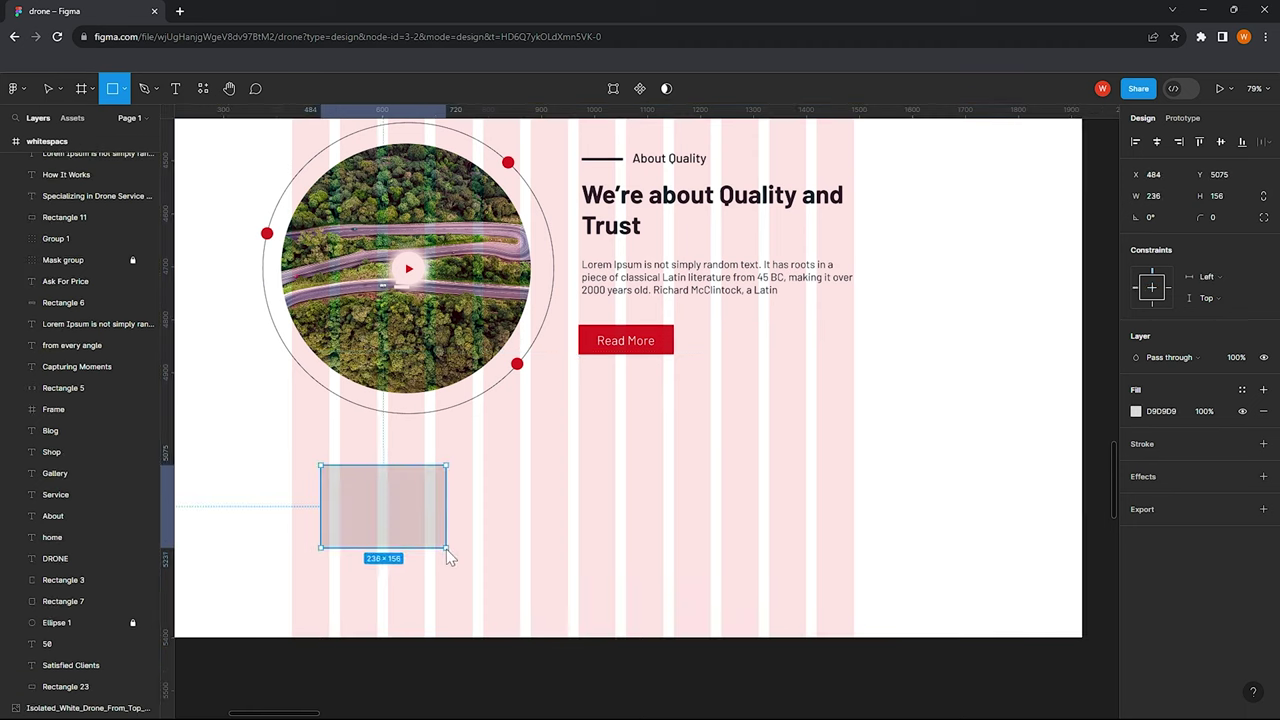
pyautogui.click(1263, 443)
pyautogui.click(1263, 411)
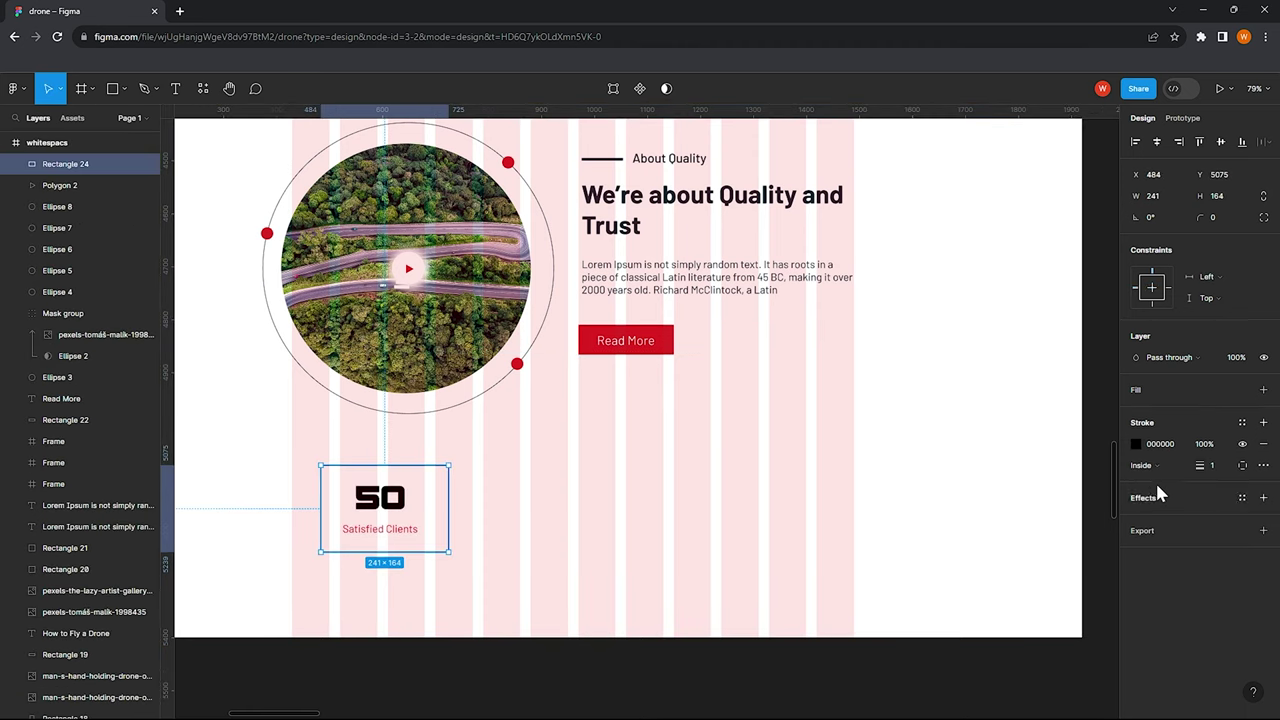
pyautogui.click(1135, 443)
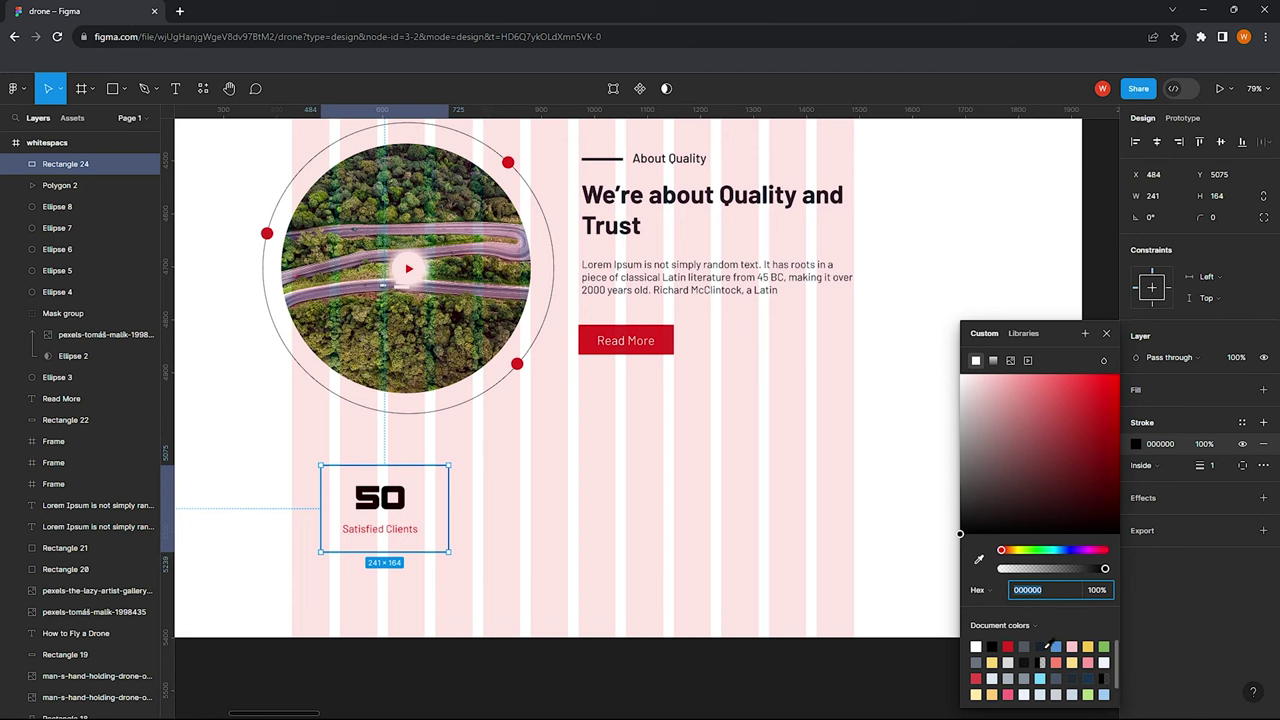
pyautogui.click(1045, 647)
pyautogui.click(546, 497)
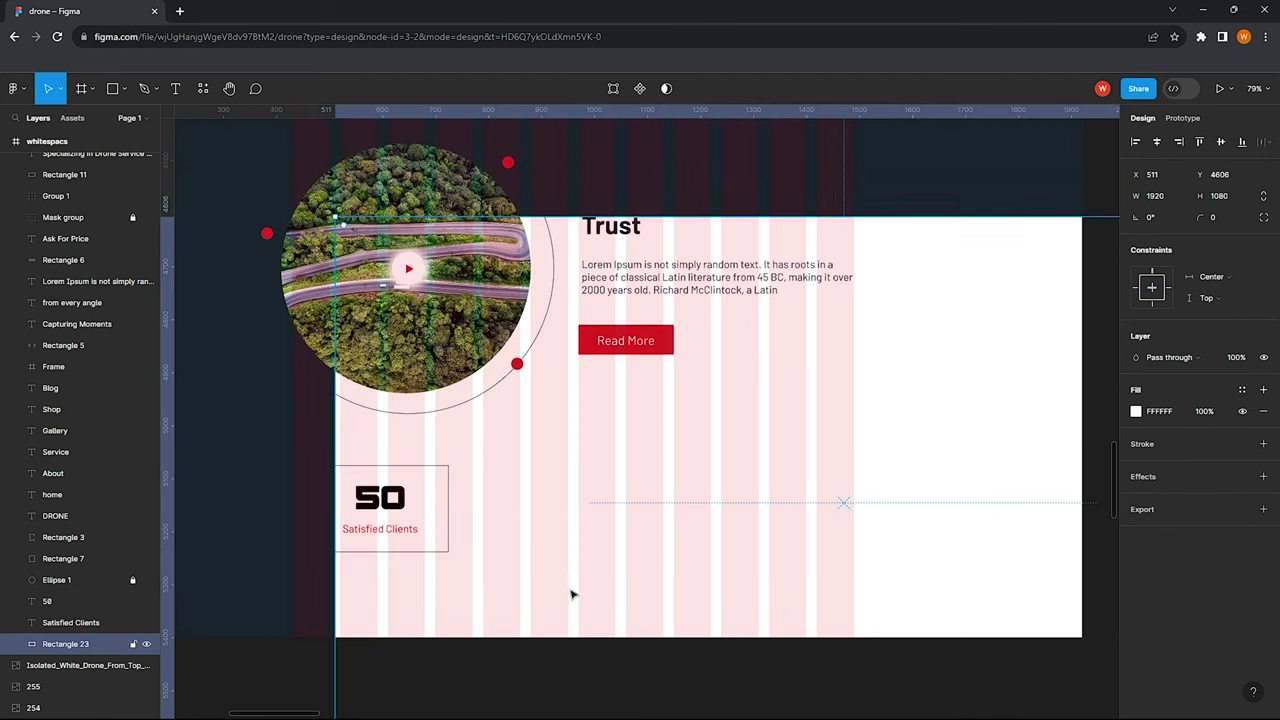
pyautogui.moveTo(90, 644)
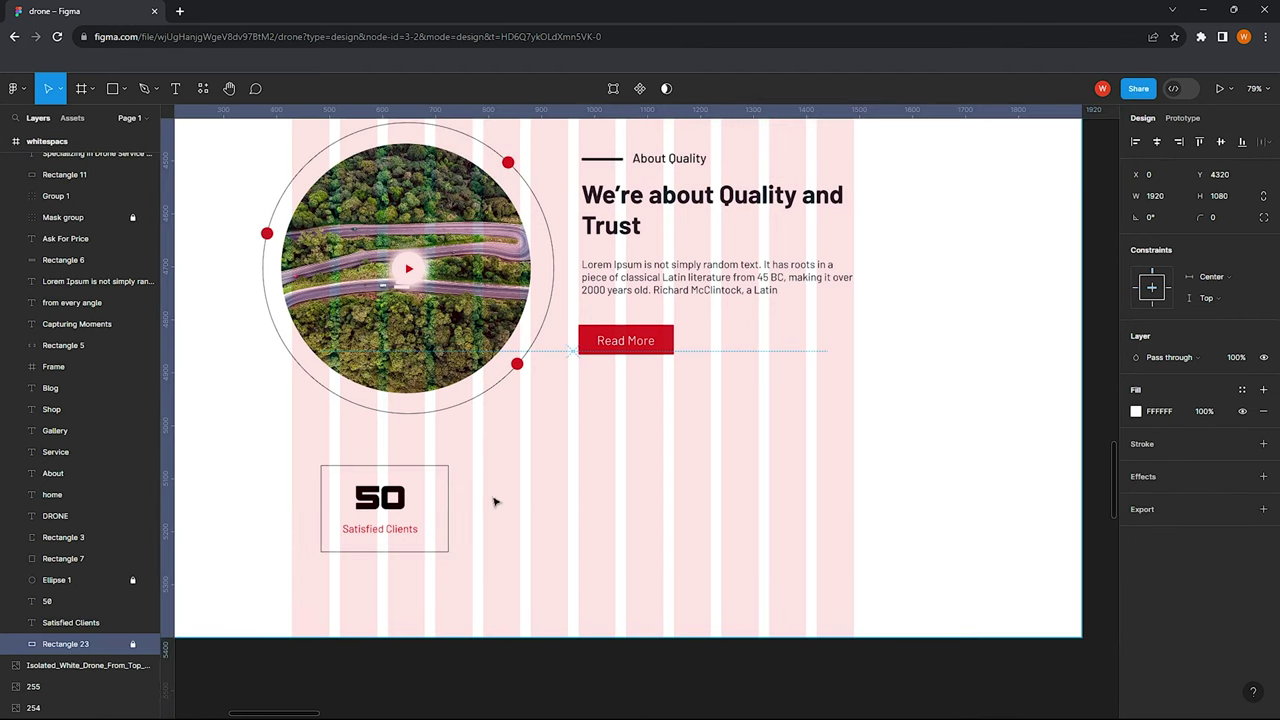
# Centre the 50 and Satisfied Clients text horizontally within the box
pyautogui.moveTo(280, 428); pyautogui.dragTo(556, 568)
pyautogui.click(1157, 143)
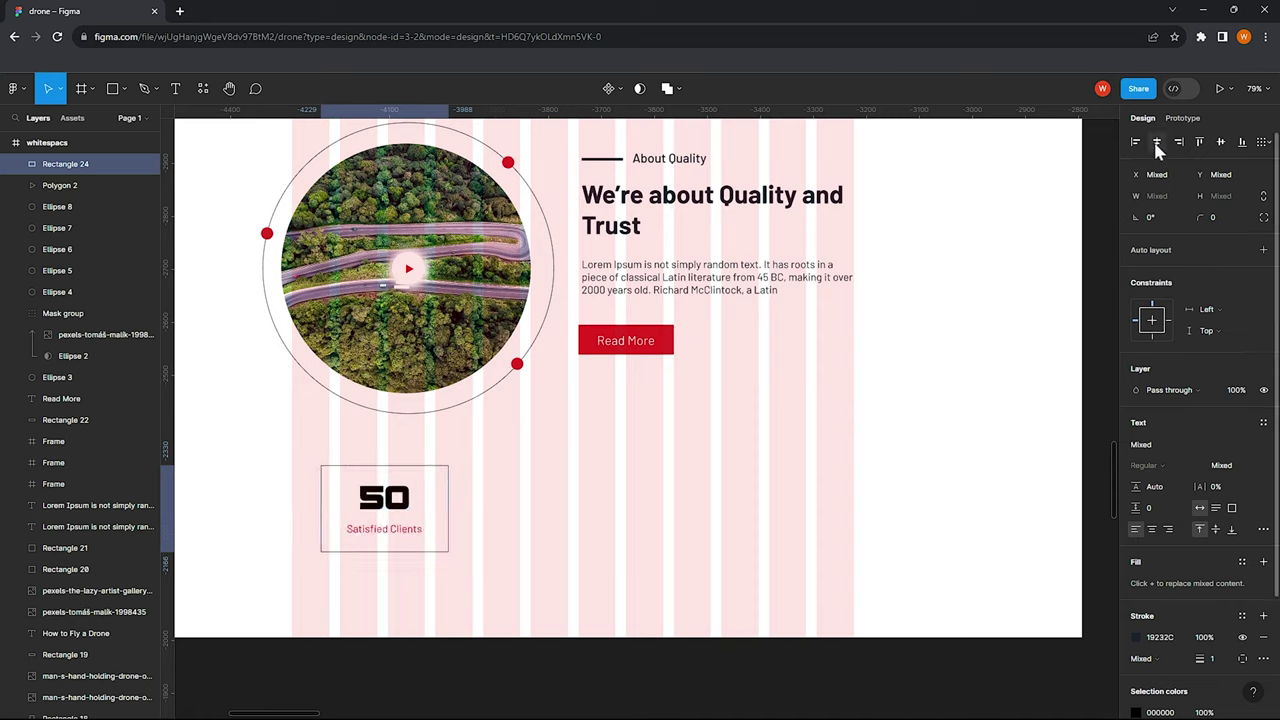
pyautogui.click(355, 430)
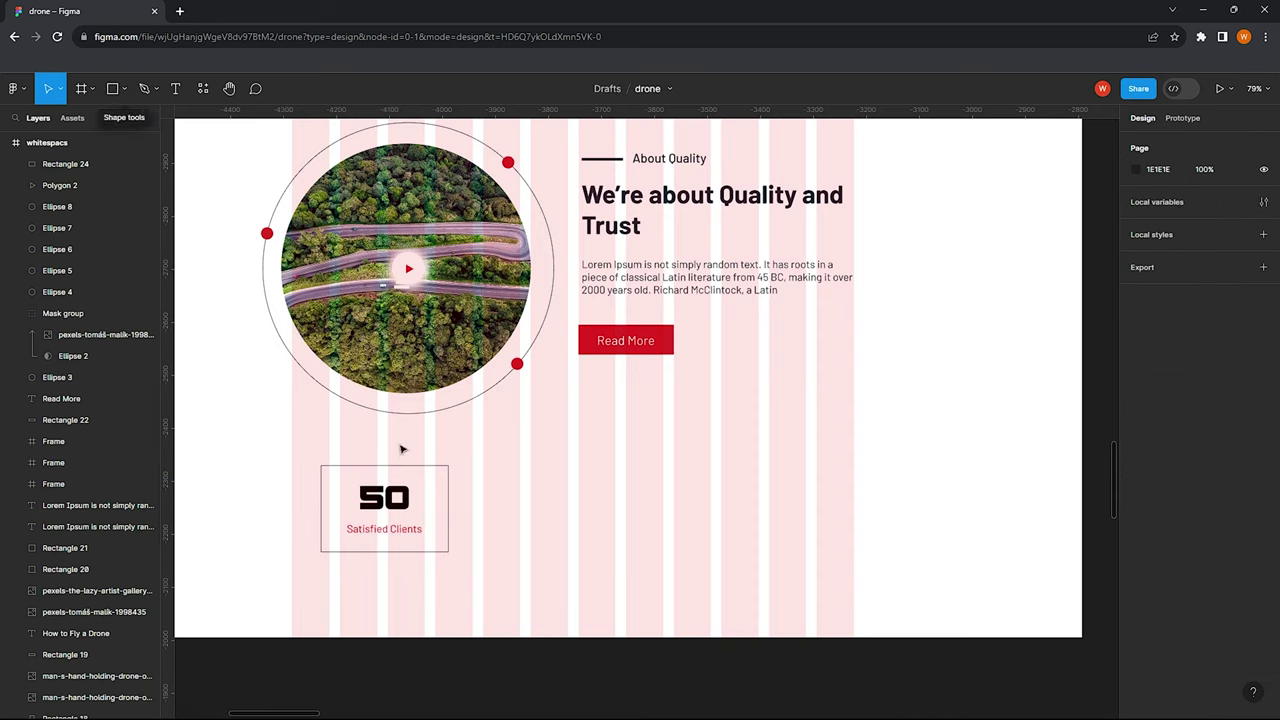
# Duplicate the box outline and stretch the copy slightly larger on every side, to 258×178
pyautogui.click(347, 469)
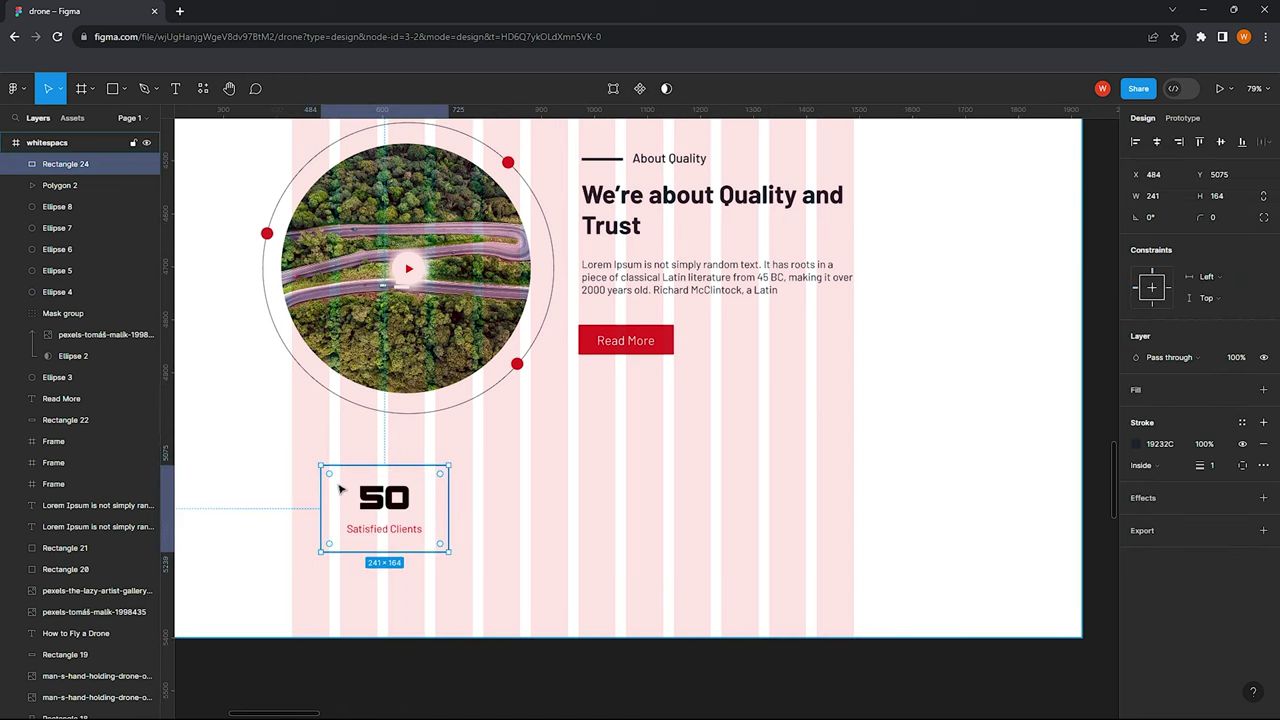
pyautogui.hotkey('ctrl', 'd')
pyautogui.moveTo(321, 521); pyautogui.dragTo(316, 519)
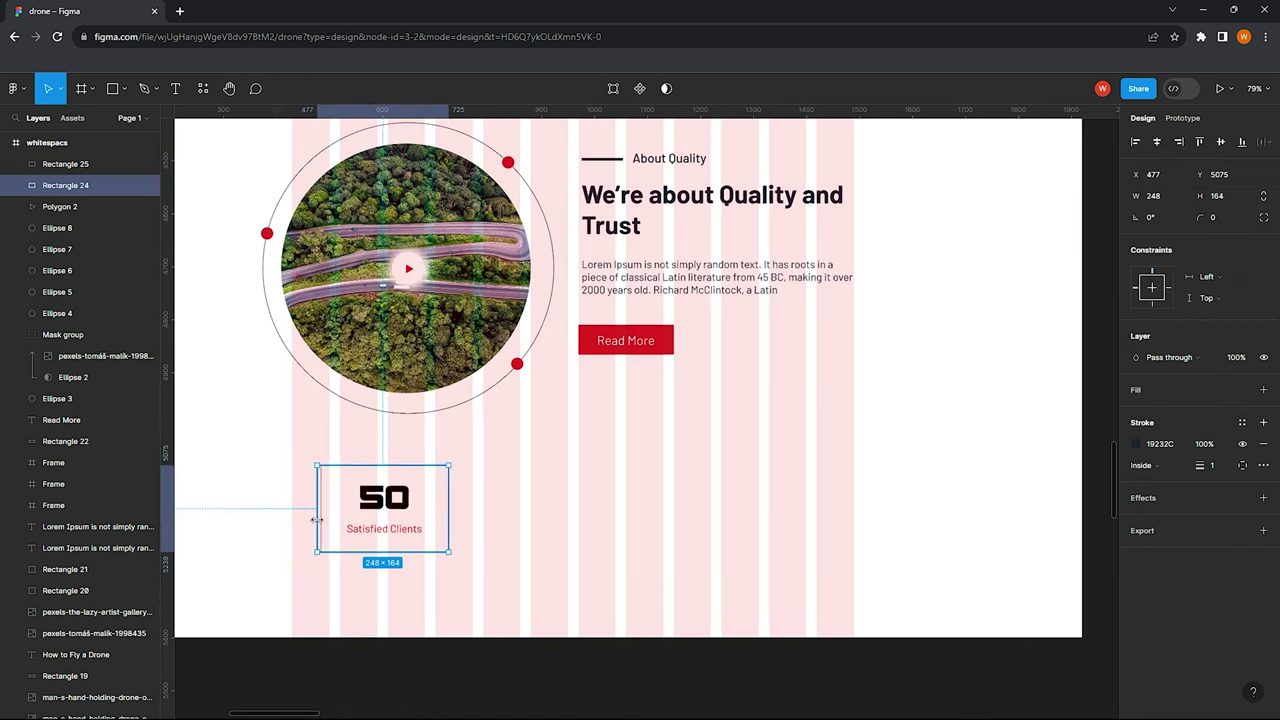
pyautogui.moveTo(368, 461); pyautogui.dragTo(369, 459)
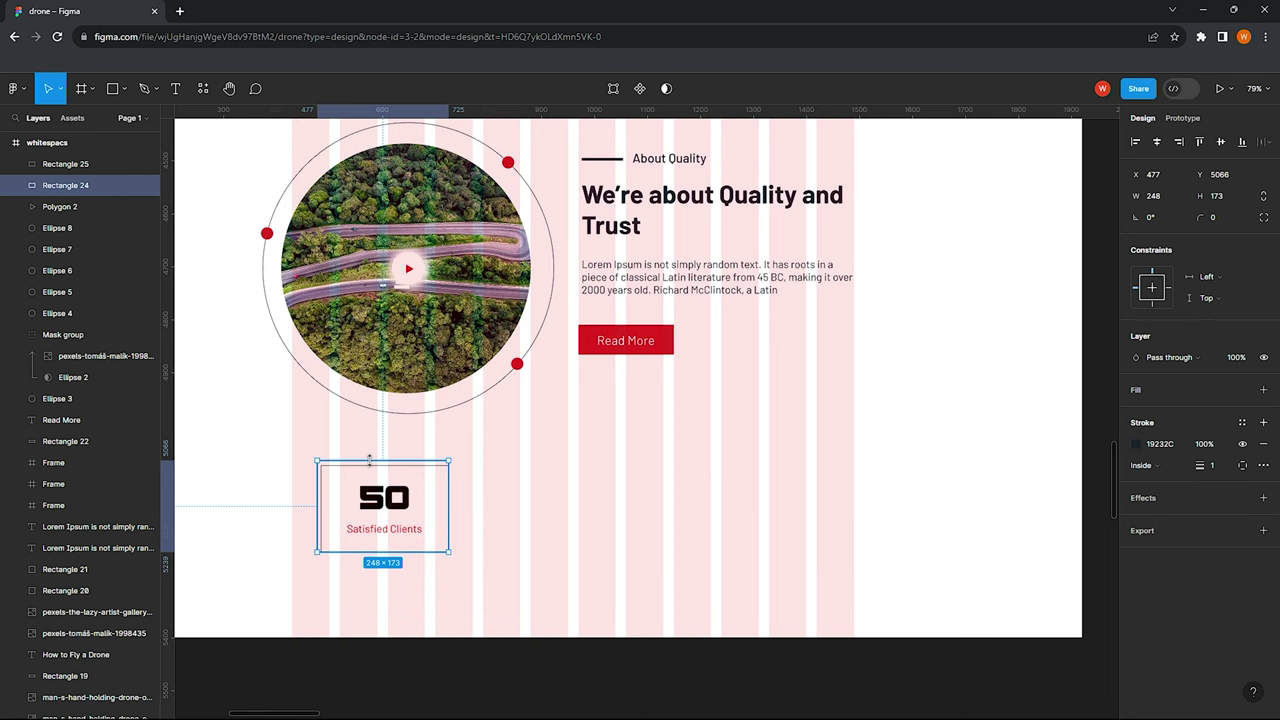
pyautogui.moveTo(402, 551); pyautogui.dragTo(399, 555)
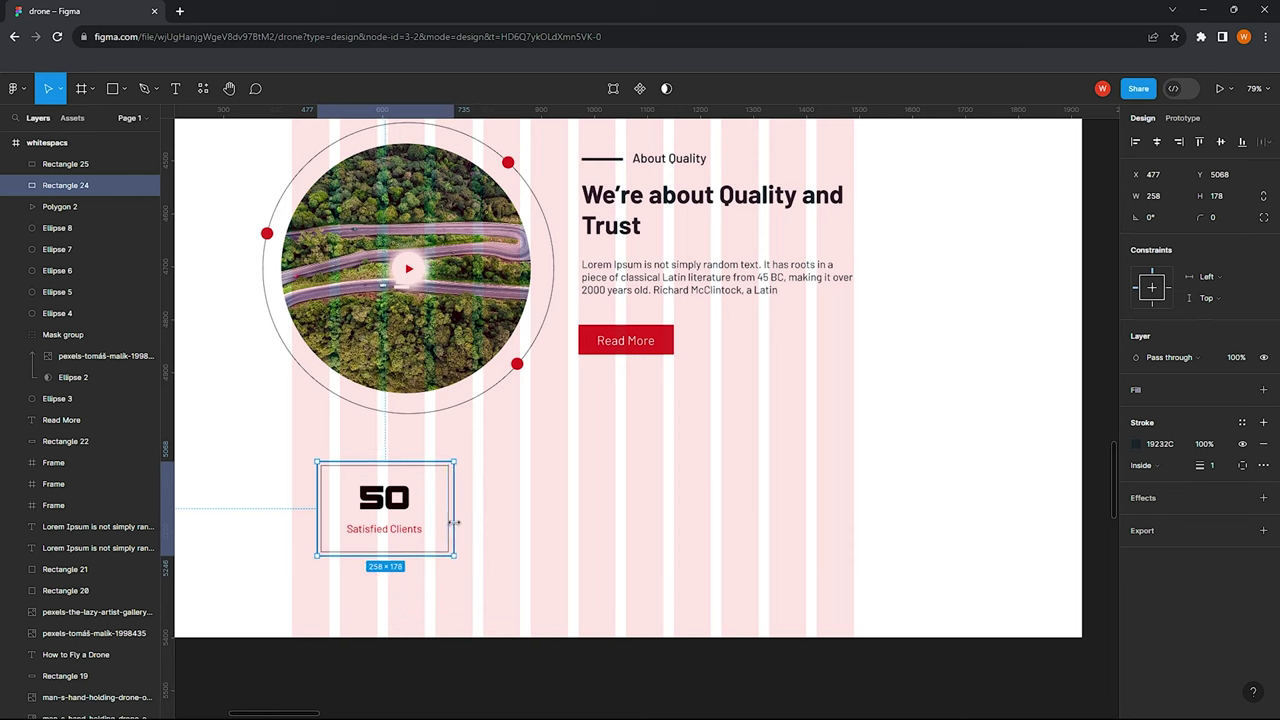
pyautogui.moveTo(450, 522); pyautogui.dragTo(453, 522)
pyautogui.click(528, 486)
# Change the outer outline's stroke colour to red D72323
pyautogui.scroll(2, 414, 494)
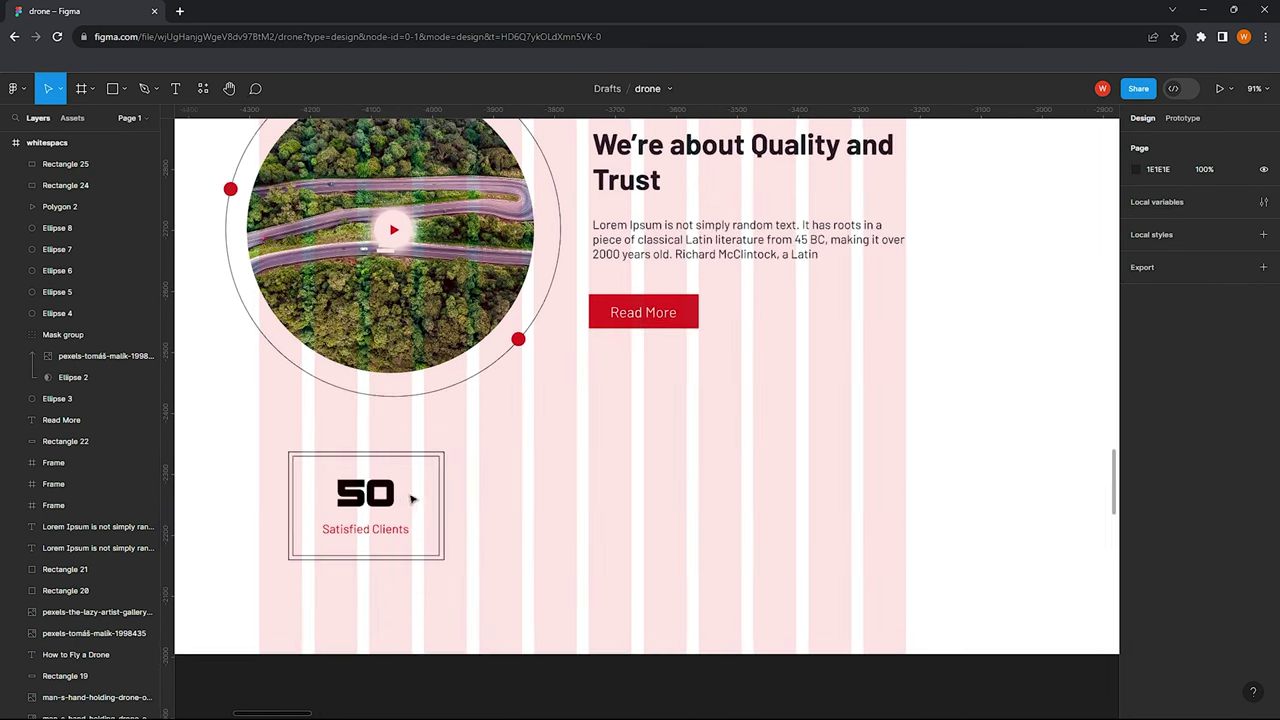
pyautogui.scroll(2, 423, 534)
pyautogui.click(443, 564)
pyautogui.click(1136, 443)
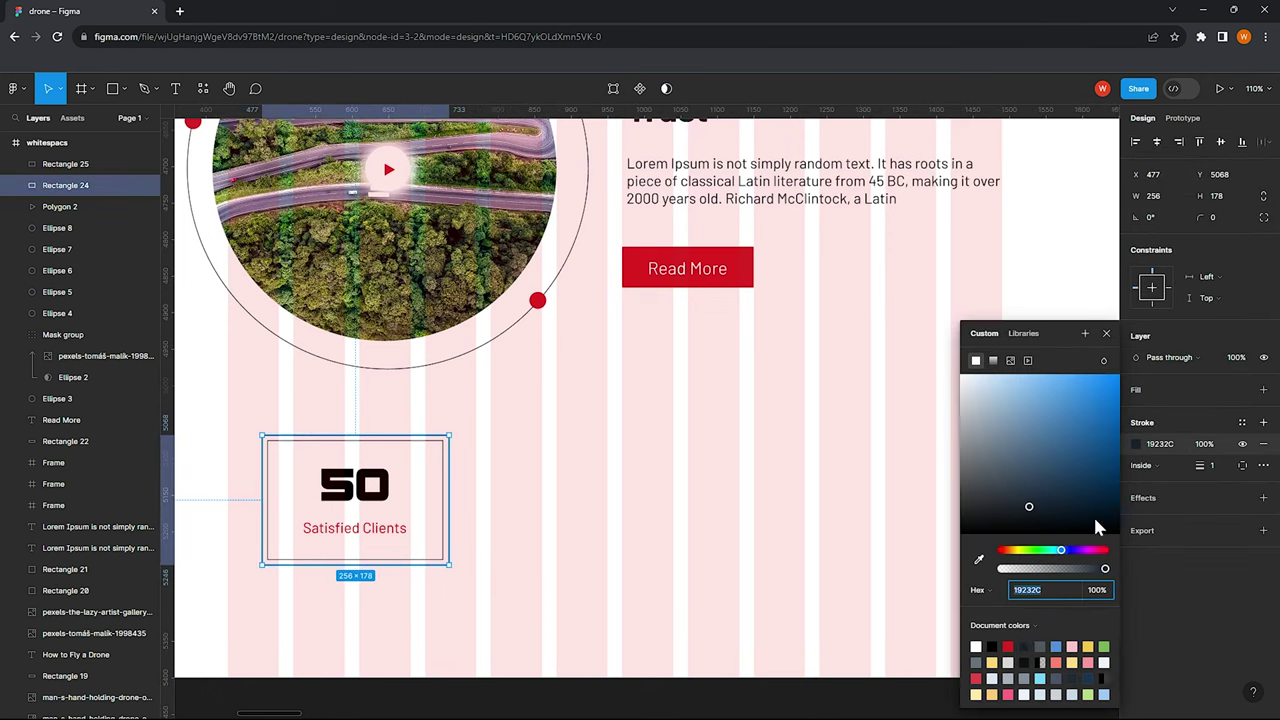
pyautogui.click(986, 654)
pyautogui.click(470, 510)
# In the outer outline's vector edit mode, add points near the top-left and bottom-right corners
pyautogui.scroll(2, 460, 517)
pyautogui.scroll(3, 460, 517)
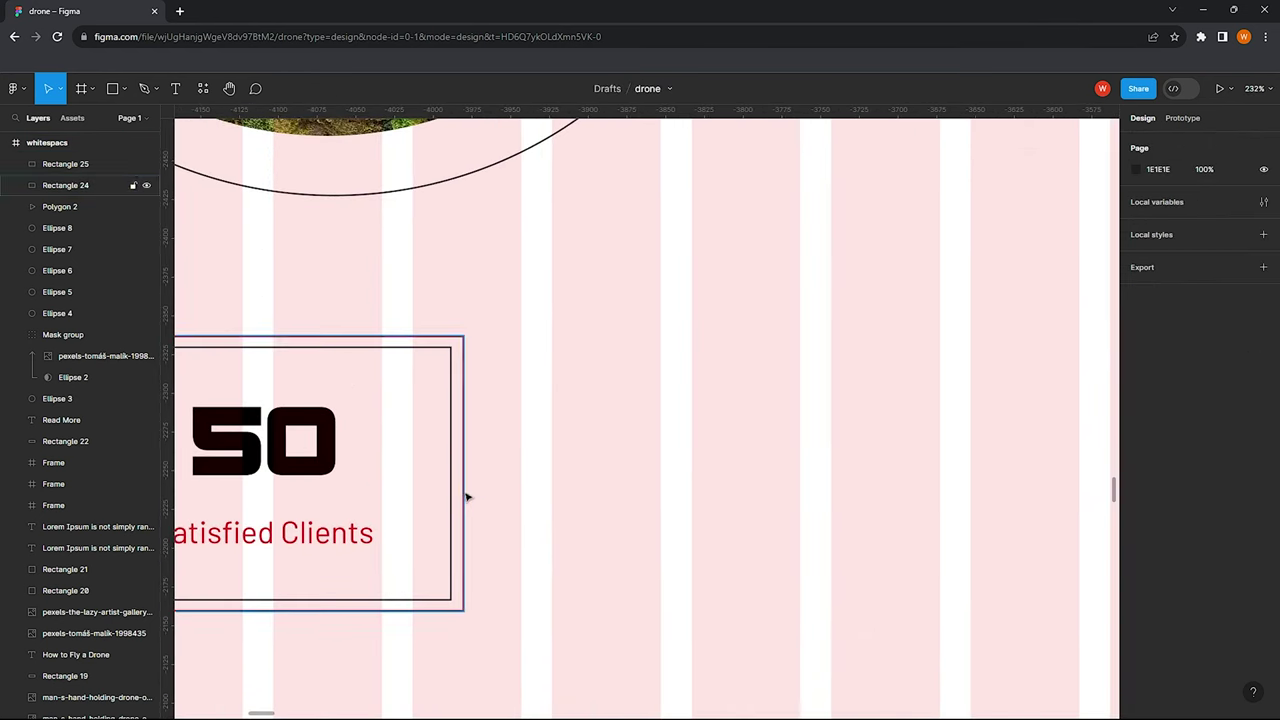
pyautogui.doubleClick(465, 500)
pyautogui.moveTo(466, 483); pyautogui.dragTo(468, 578)
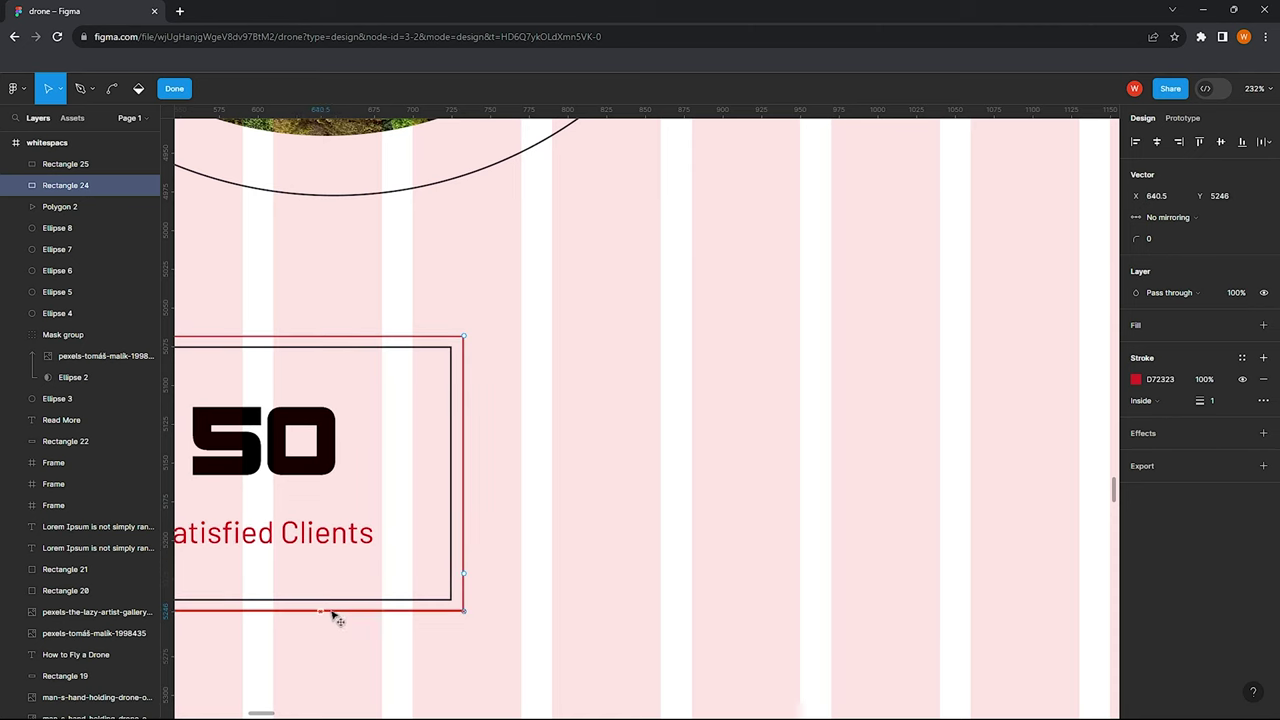
pyautogui.click(432, 610)
pyautogui.scroll(-1, 432, 617)
pyautogui.hscroll(-3, 514, 463)
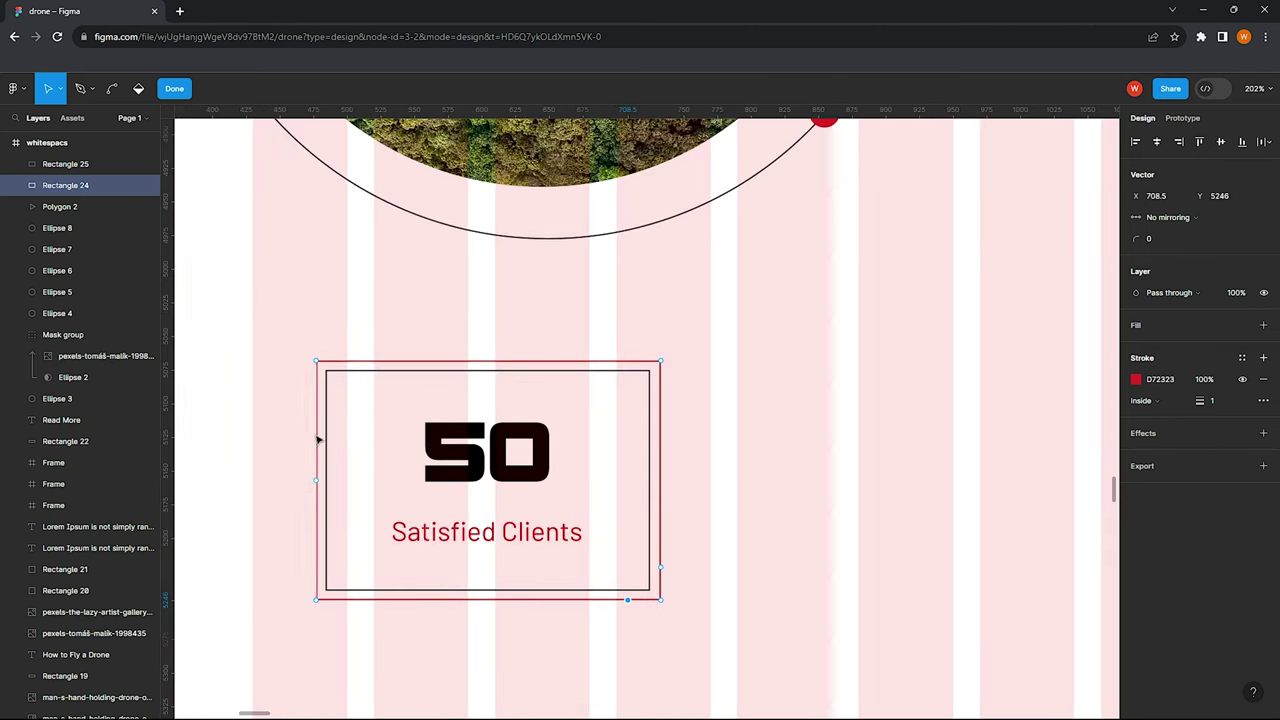
pyautogui.click(316, 390)
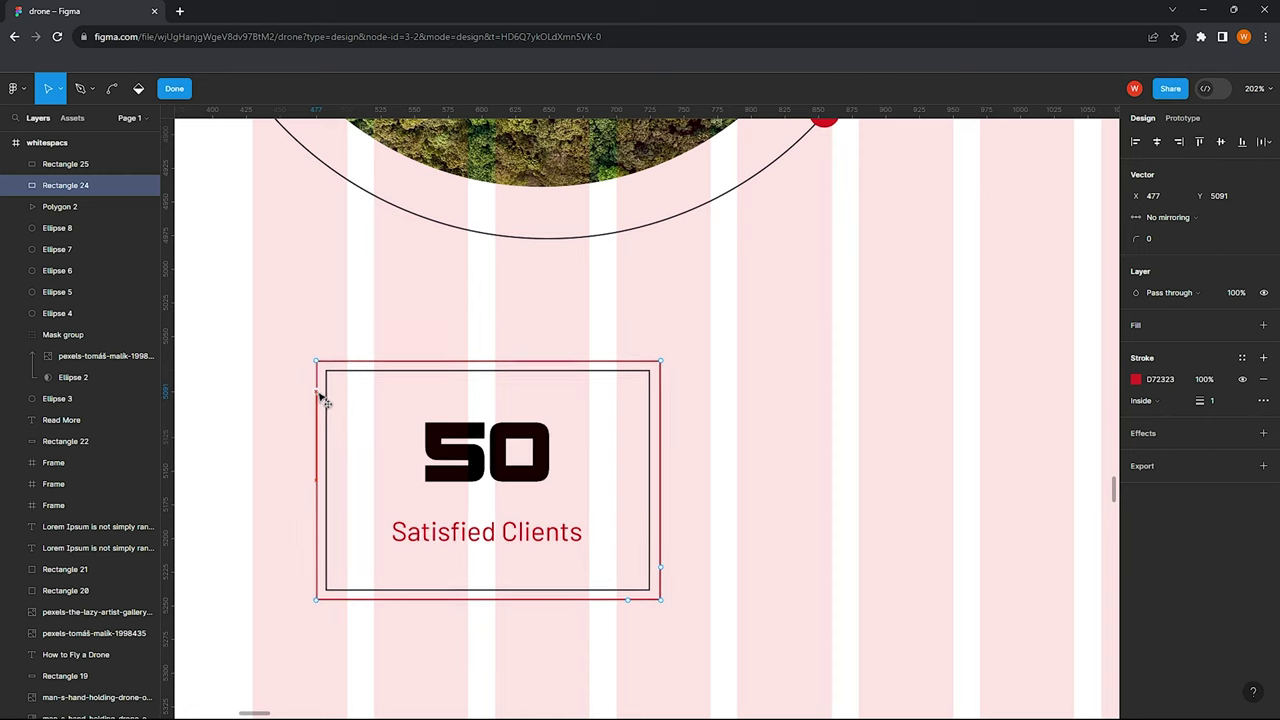
pyautogui.click(361, 361)
# Delete the middle outline segments, leaving red corner brackets at top-left and bottom-right
pyautogui.click(317, 600)
pyautogui.press('Delete')
pyautogui.click(660, 360)
pyautogui.press('Delete')
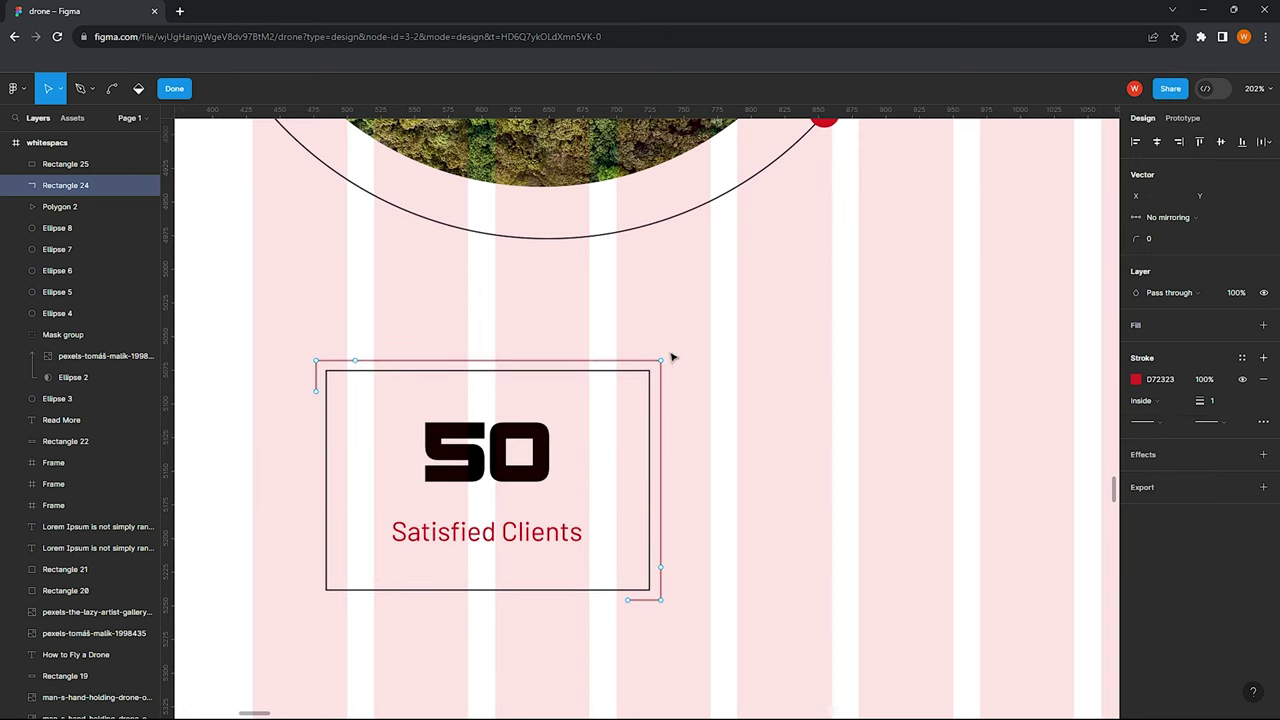
pyautogui.press('Escape')
pyautogui.scroll(-5, 576, 364)
pyautogui.hscroll(5, 576, 364)
pyautogui.click(540, 377)
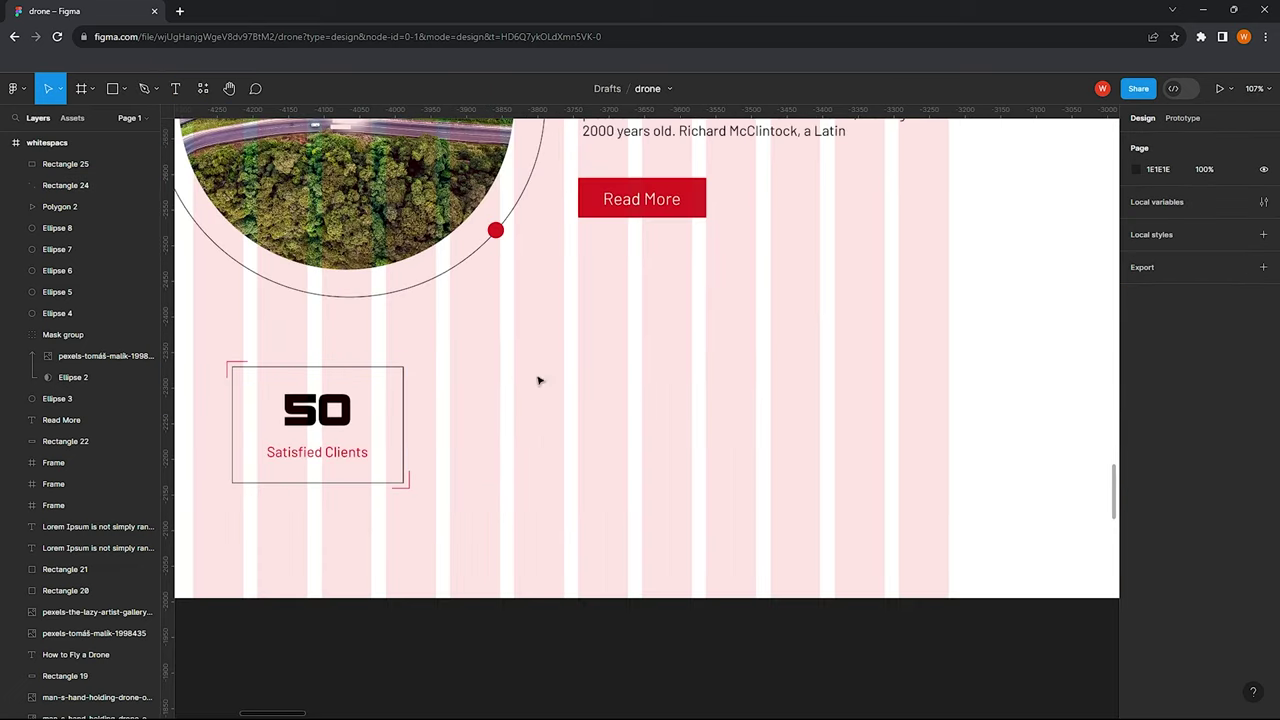
pyautogui.hscroll(-1, 540, 377)
pyautogui.keyDown('ctrl'); pyautogui.scroll(-3, 464, 372); pyautogui.keyUp('ctrl')
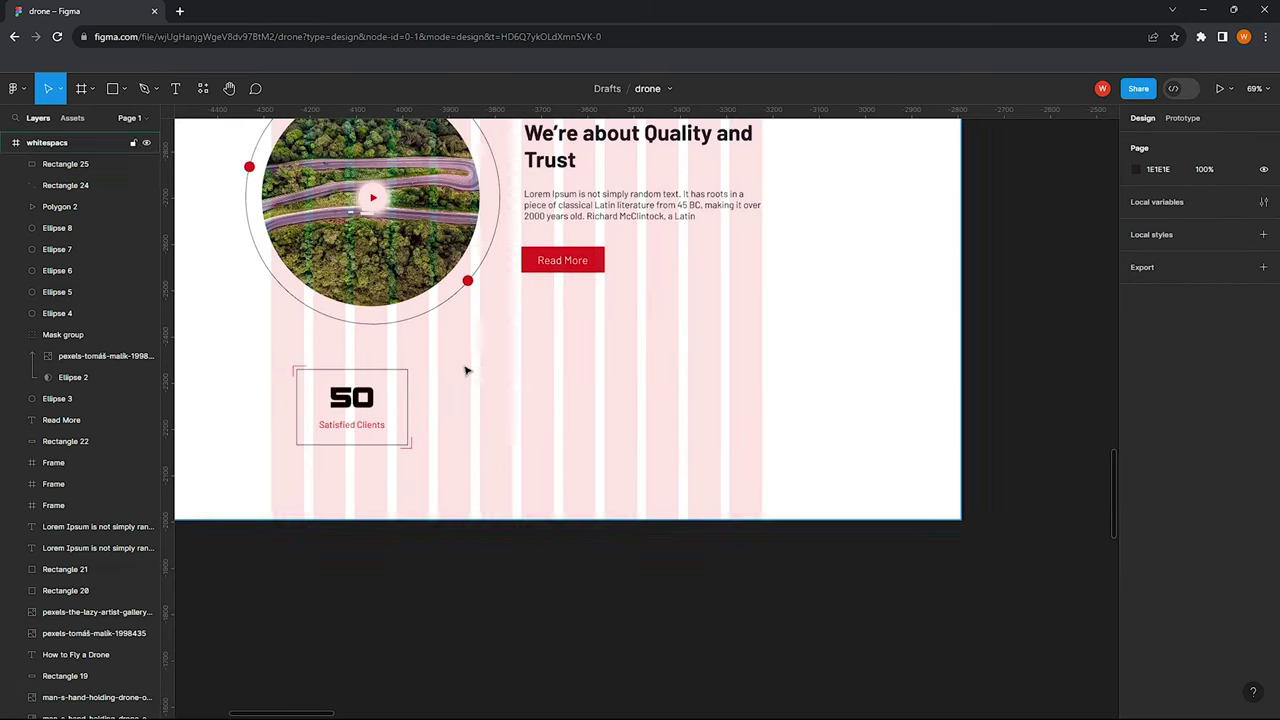
pyautogui.keyDown('ctrl'); pyautogui.scroll(-2, 466, 369); pyautogui.keyUp('ctrl')
pyautogui.keyDown('ctrl'); pyautogui.scroll(3, 405, 377); pyautogui.keyUp('ctrl')
# Copy the 50 stat box twice into a row of three and shift the row slightly right
pyautogui.click(401, 377)
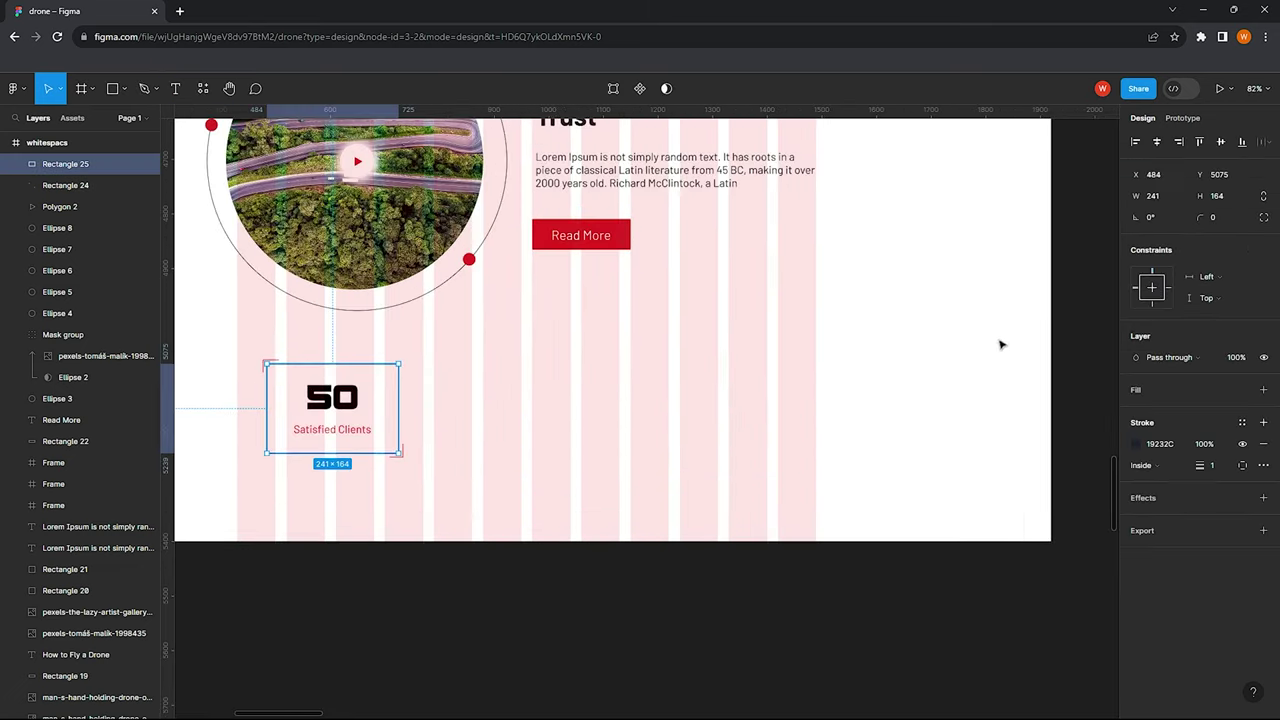
pyautogui.click(1137, 444)
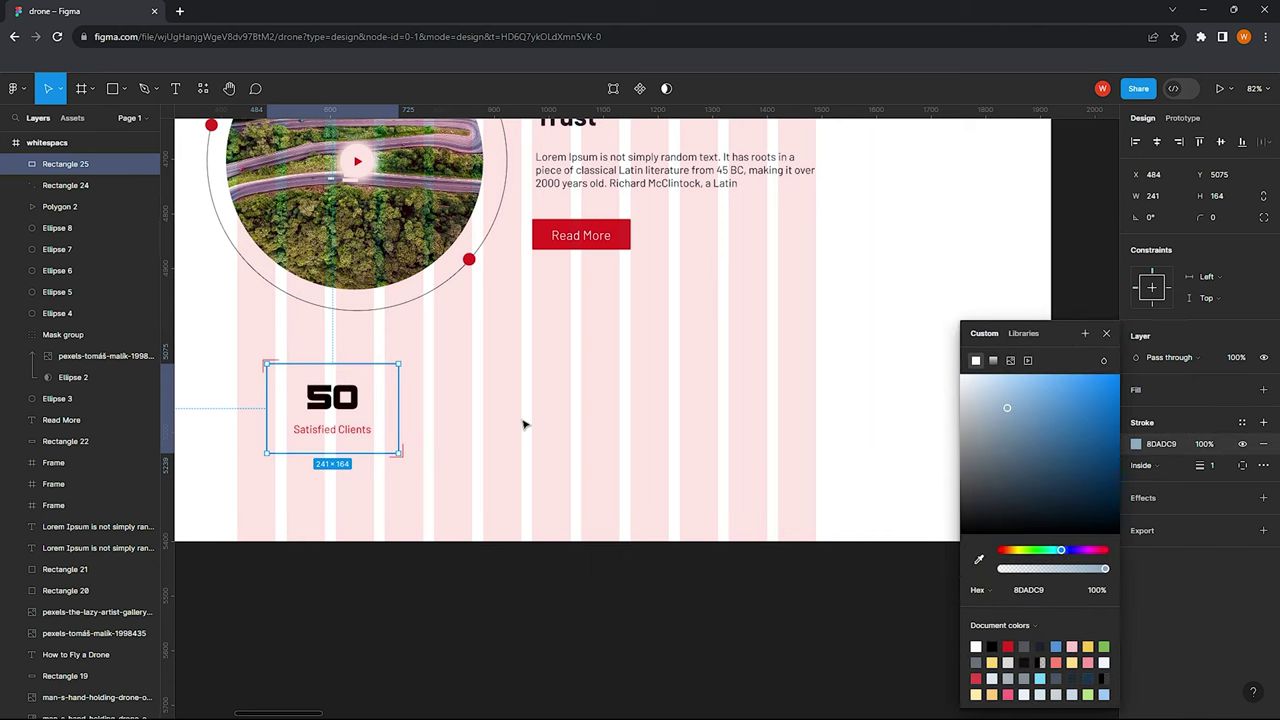
pyautogui.press('Escape')
pyautogui.moveTo(252, 342); pyautogui.dragTo(410, 470)
pyautogui.keyDown('alt'); pyautogui.moveTo(330, 400); pyautogui.dragTo(501, 401); pyautogui.keyUp('alt')
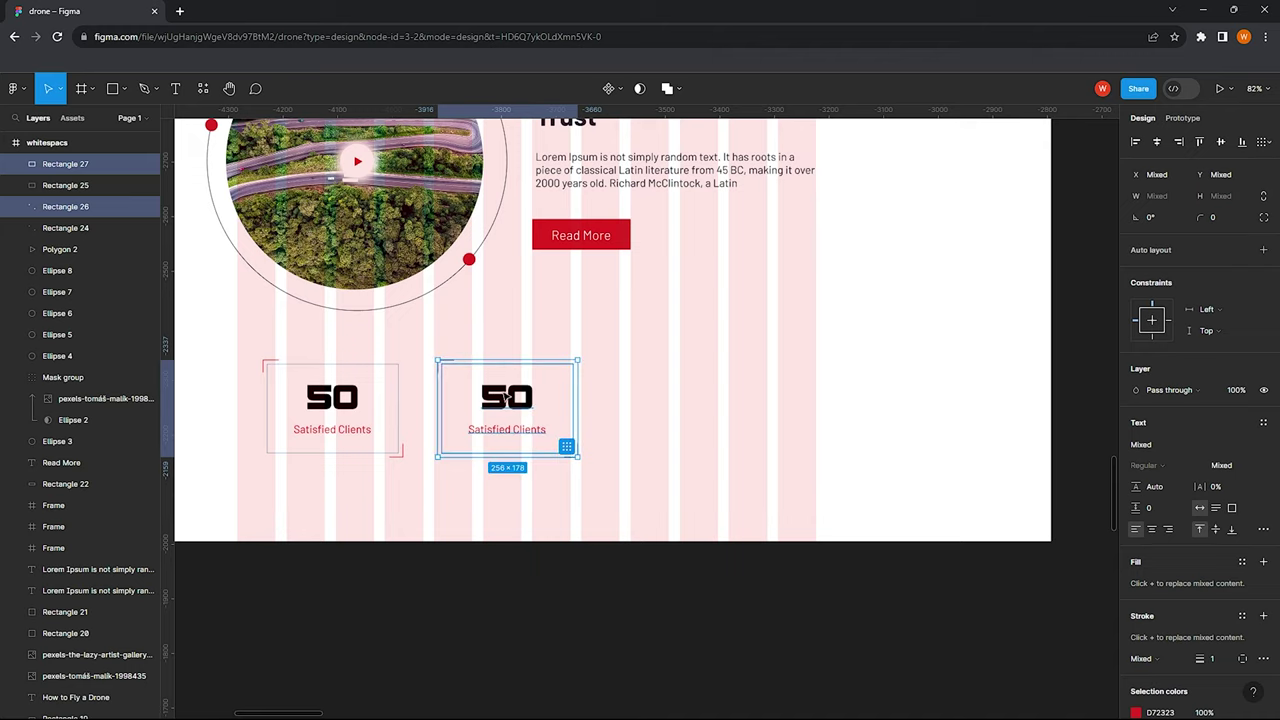
pyautogui.hotkey('ctrl', 'd')
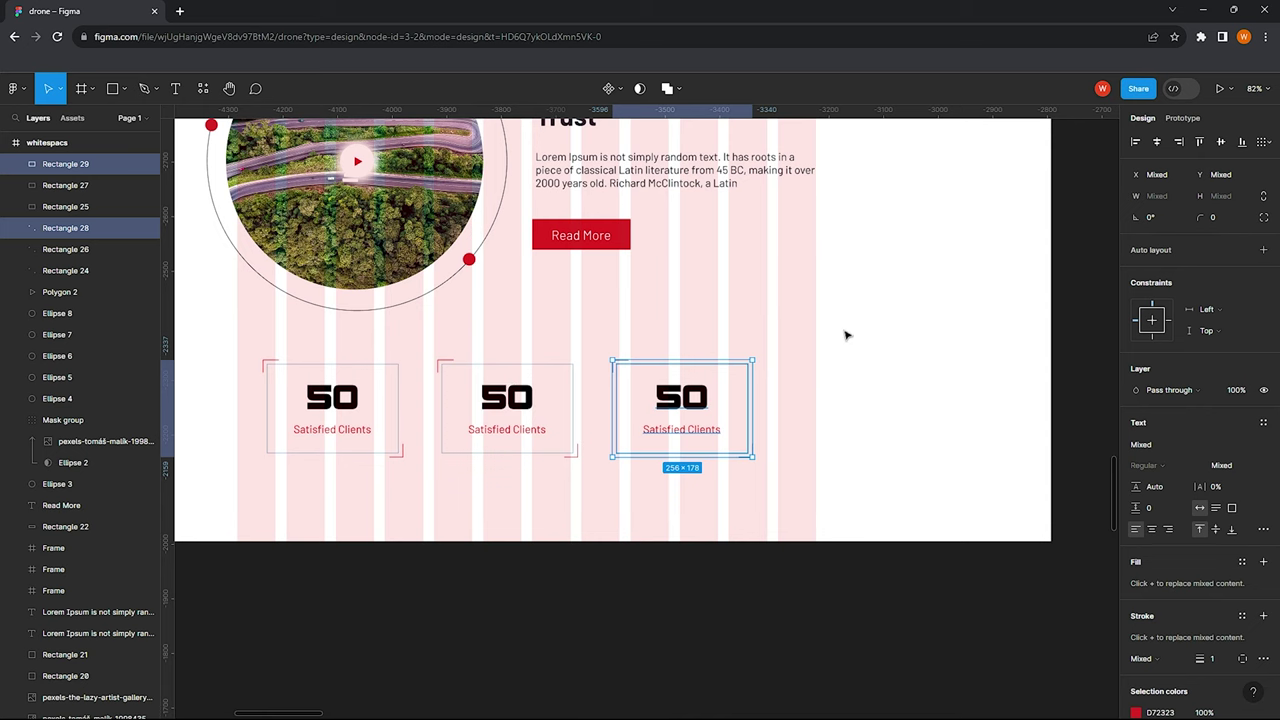
pyautogui.click(846, 336)
pyautogui.moveTo(836, 493); pyautogui.dragTo(245, 346)
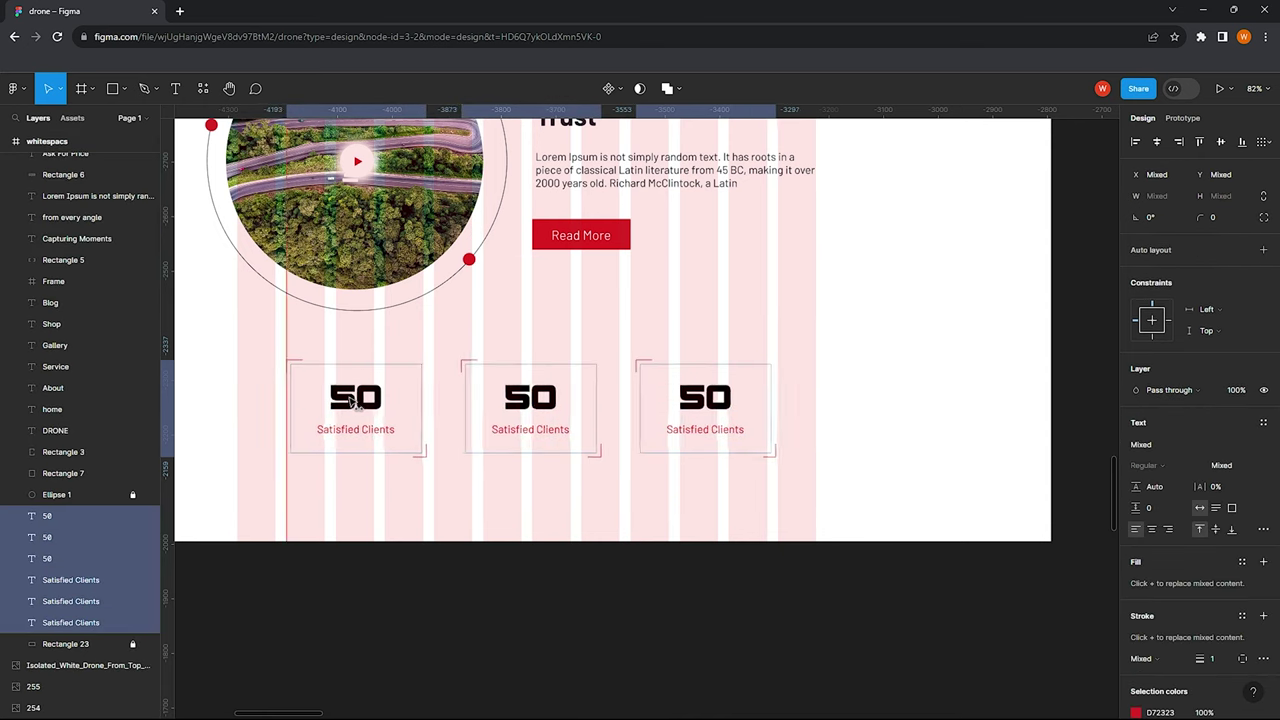
pyautogui.moveTo(741, 447); pyautogui.dragTo(760, 447)
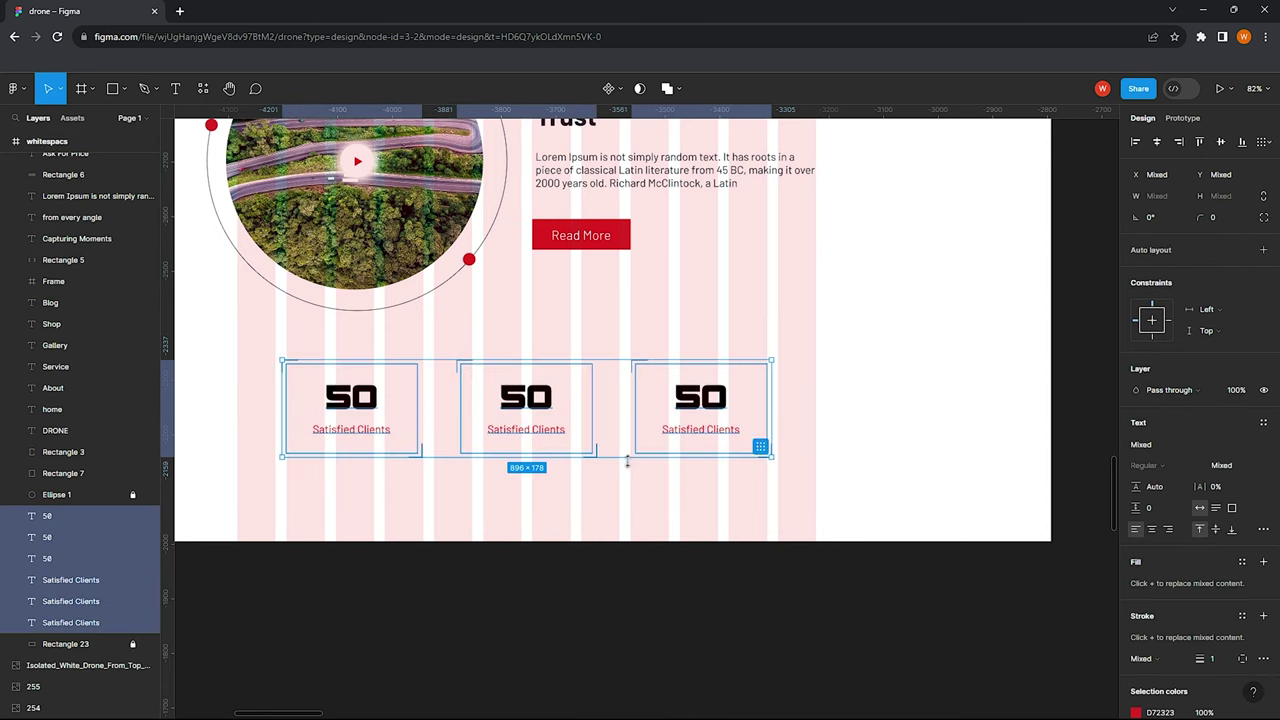
pyautogui.scroll(2, 606, 409)
# Change the middle box to 65 Flight Time and centre the number over its label
pyautogui.doubleClick(497, 400)
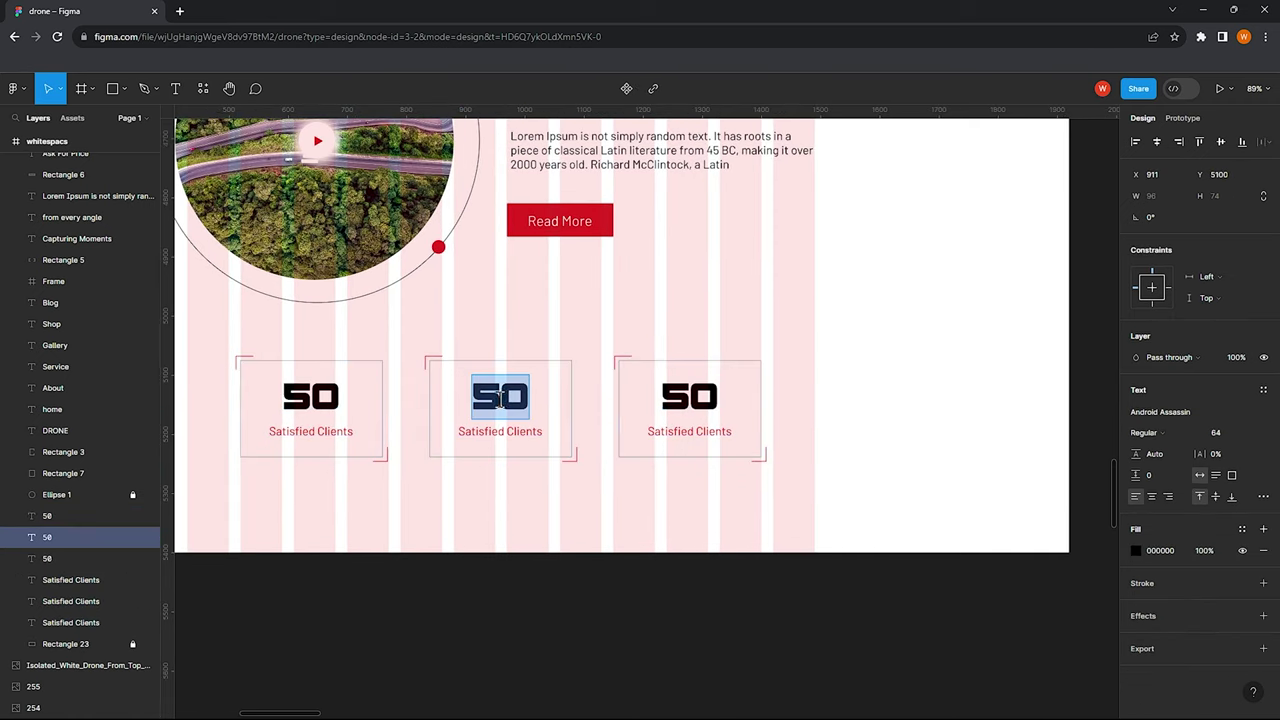
pyautogui.write('65')
pyautogui.click(482, 435)
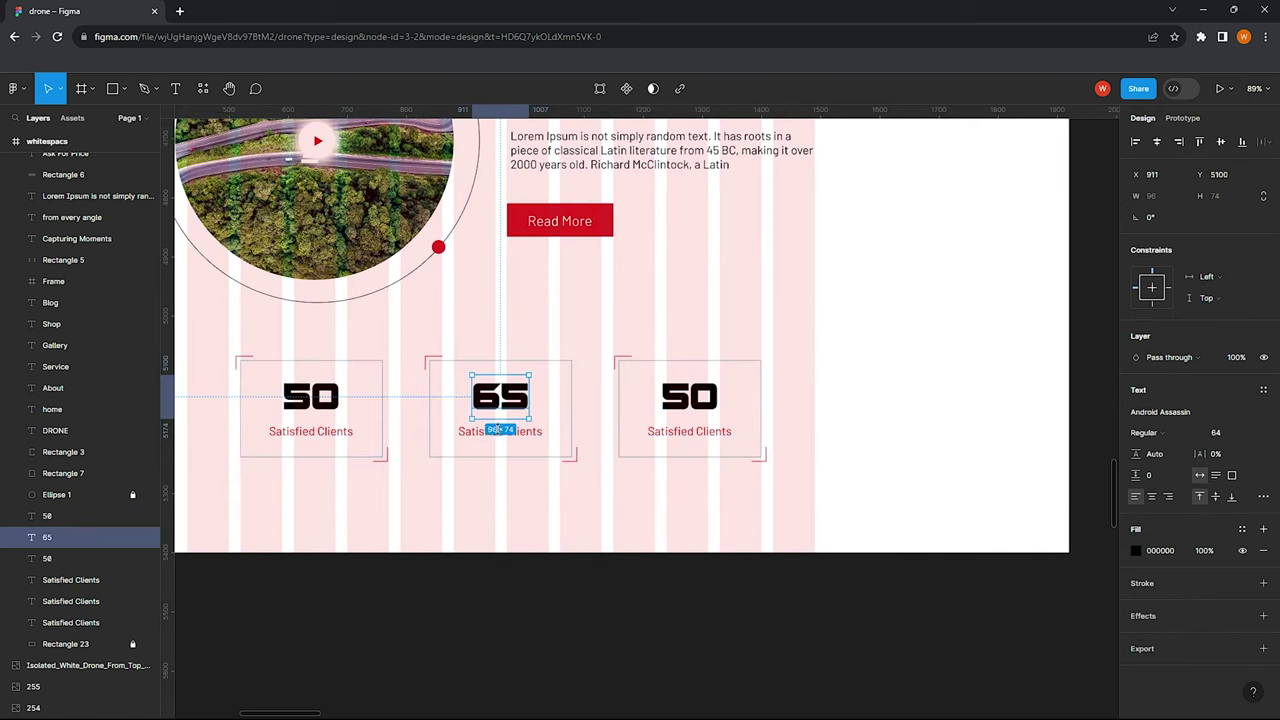
pyautogui.doubleClick(494, 431)
pyautogui.write('Fi')
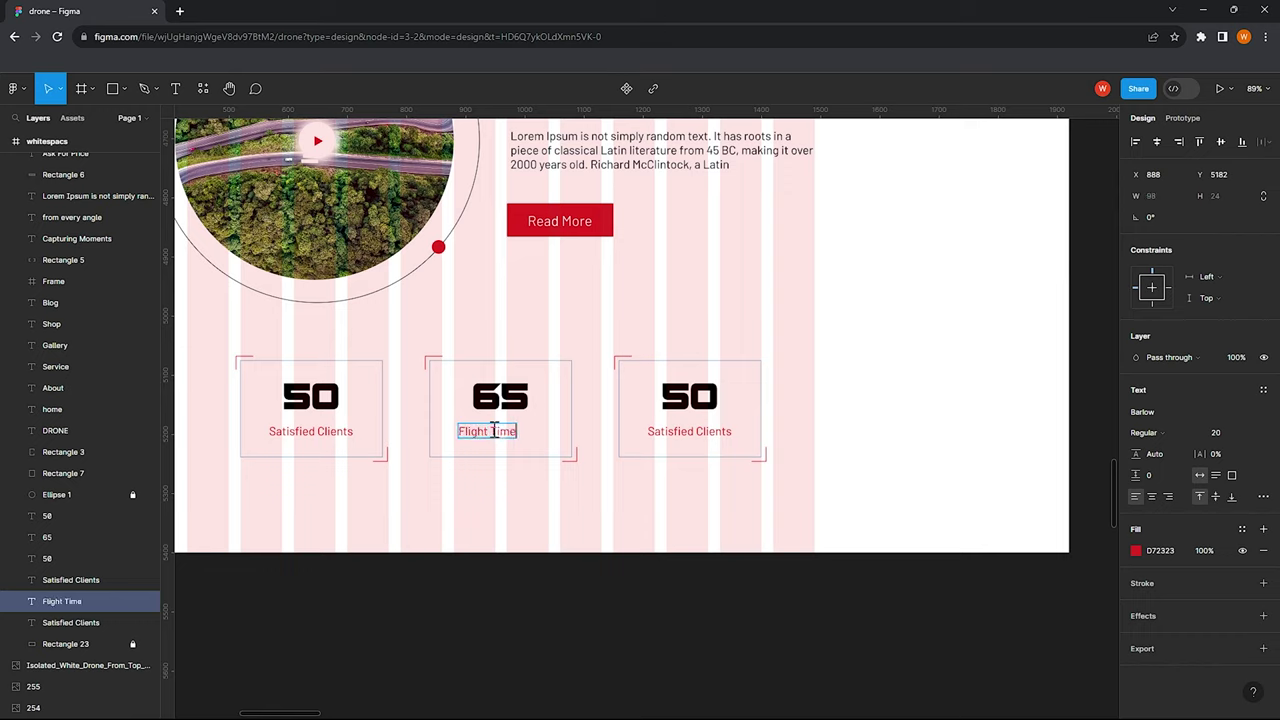
pyautogui.press('Escape')
pyautogui.keyDown('shift'); pyautogui.click(500, 398); pyautogui.keyUp('shift')
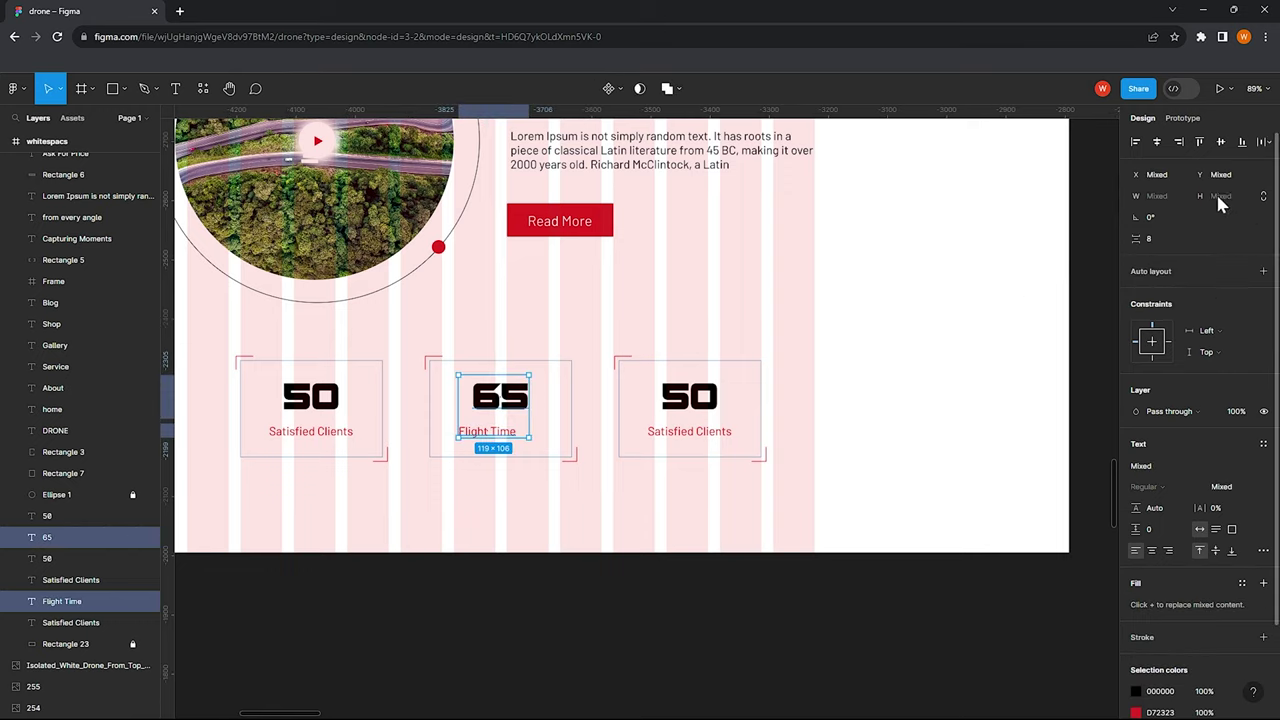
pyautogui.click(1157, 142)
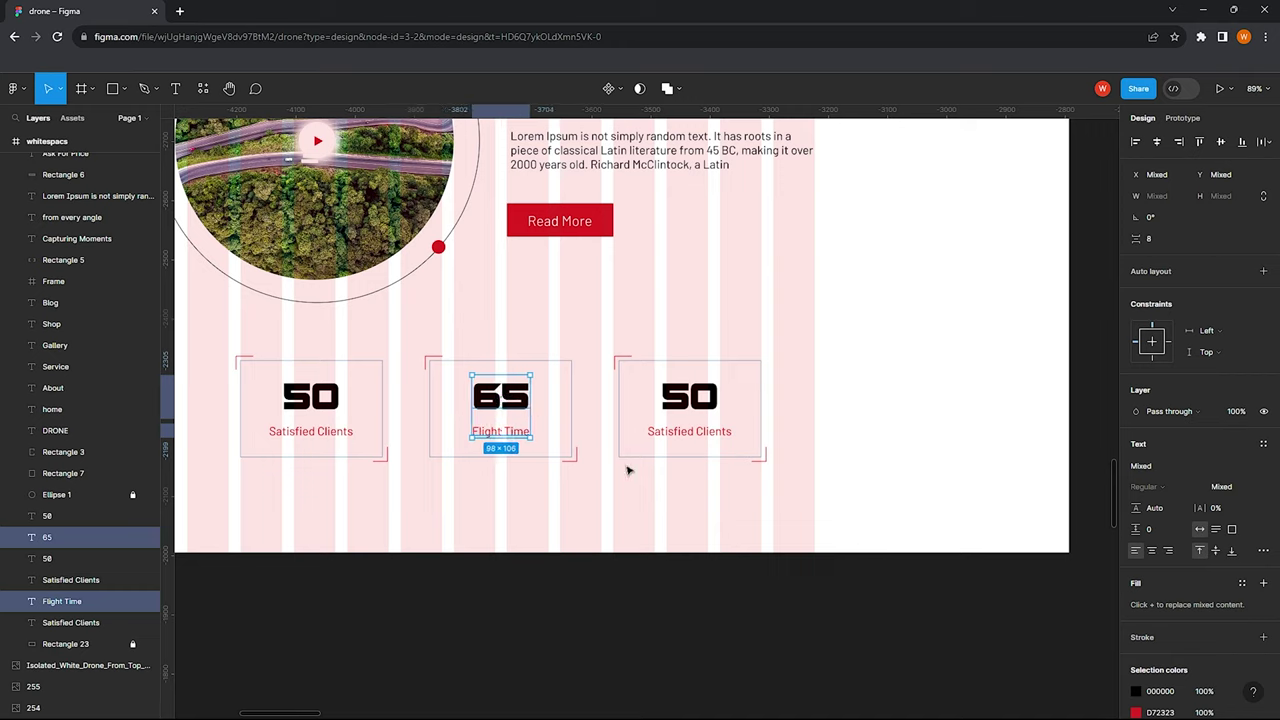
# Relabel the third box Project Done and centre its 50 over the label
pyautogui.doubleClick(706, 432)
pyautogui.write('Project Done')
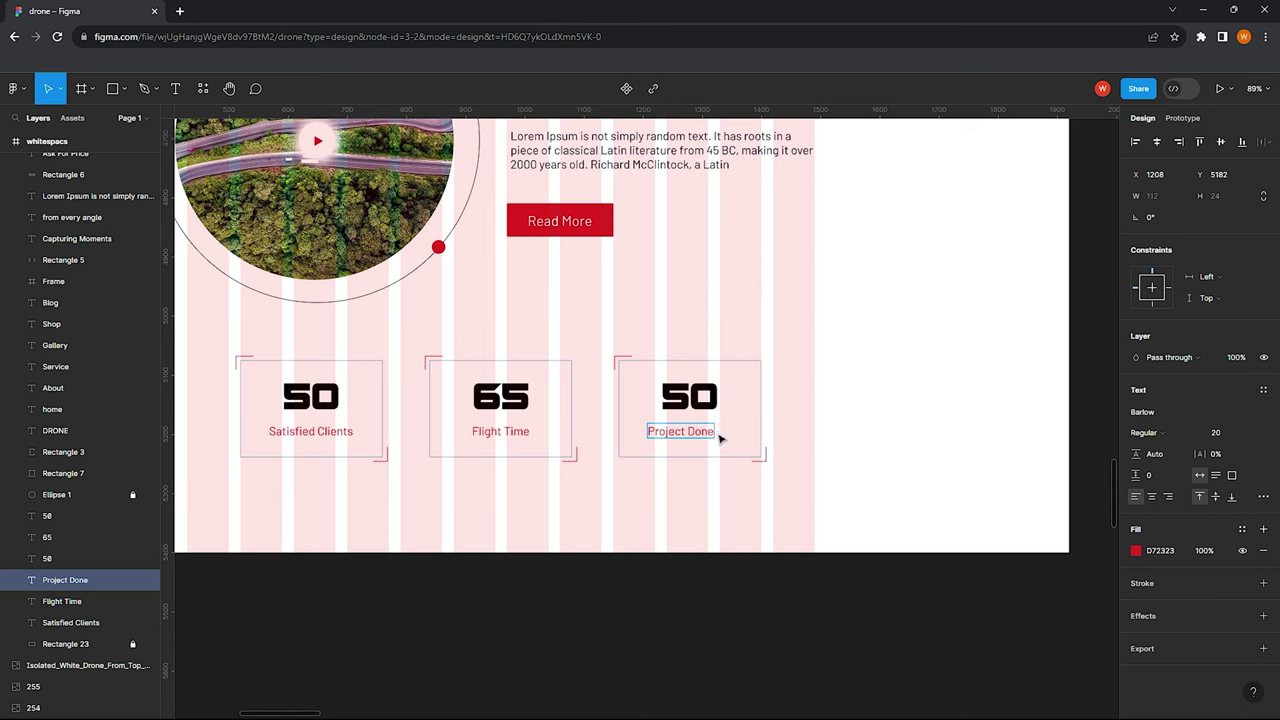
pyautogui.press('Escape')
pyautogui.keyDown('shift'); pyautogui.click(705, 400); pyautogui.keyUp('shift')
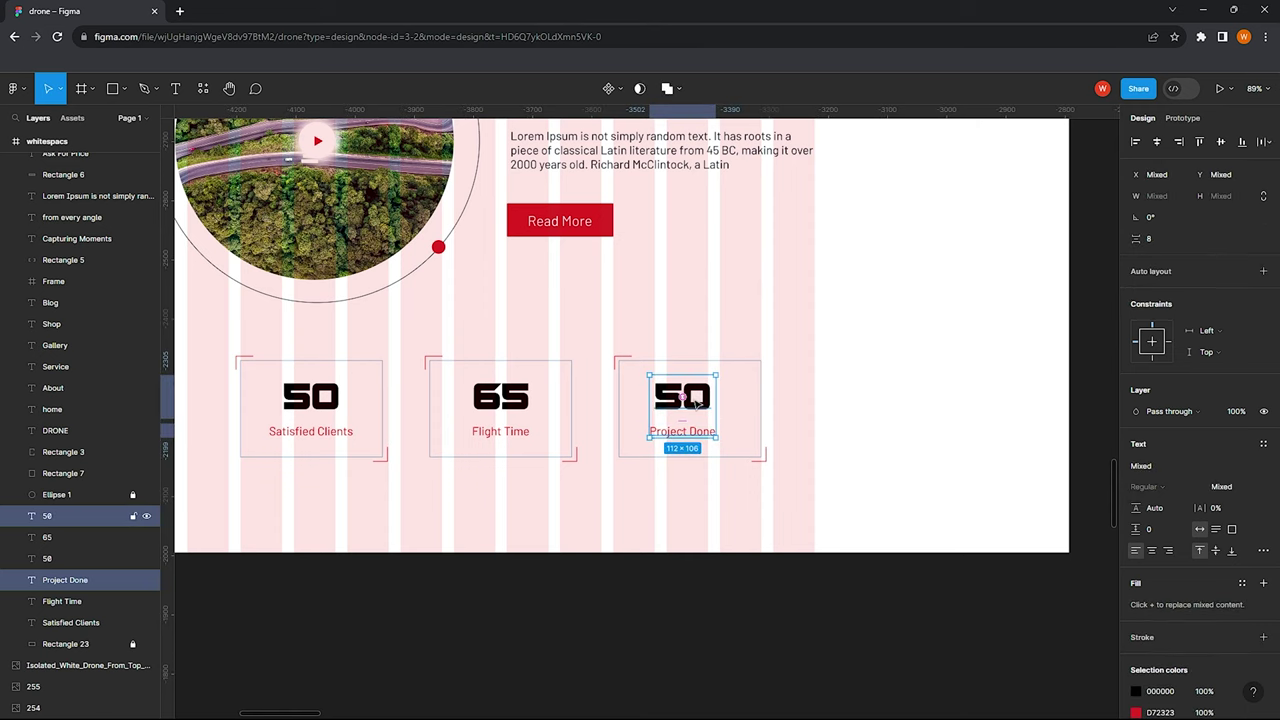
pyautogui.hotkey('alt', 'h')
pyautogui.click(851, 386)
pyautogui.scroll(-3, 657, 329)
# Set the page frame height to 6480
pyautogui.scroll(-3, 571, 323)
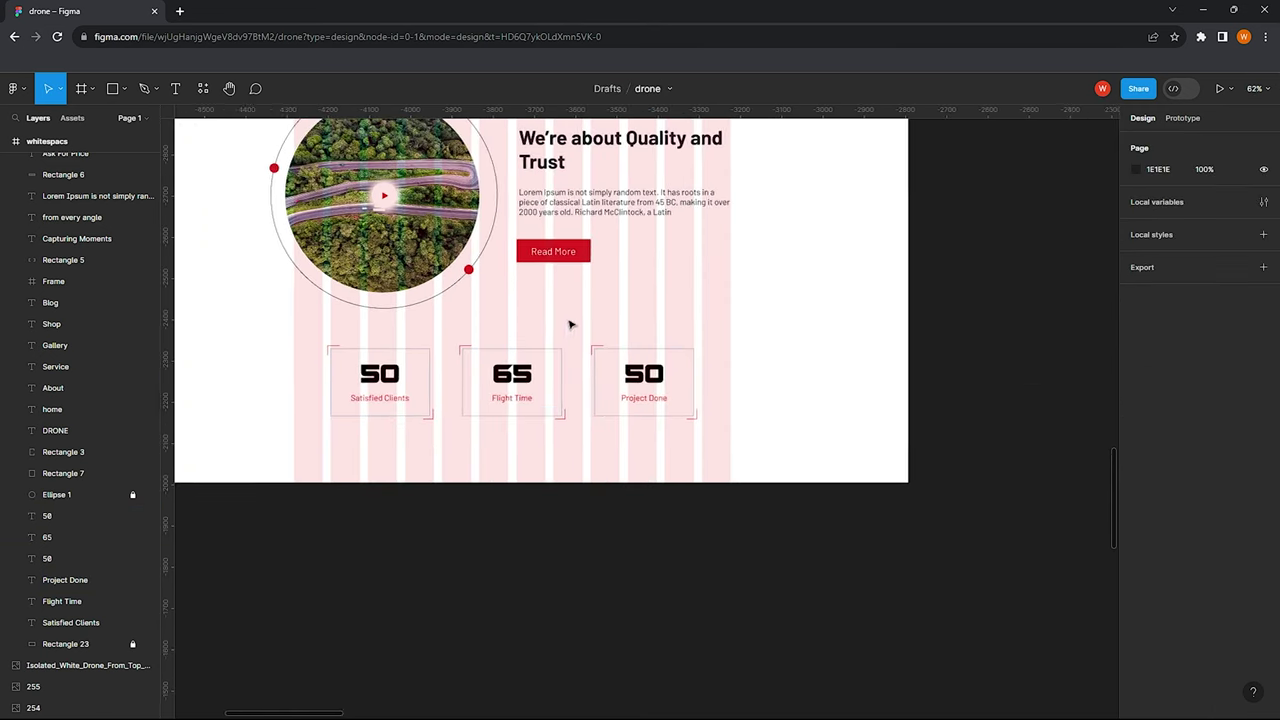
pyautogui.scroll(-3, 572, 318)
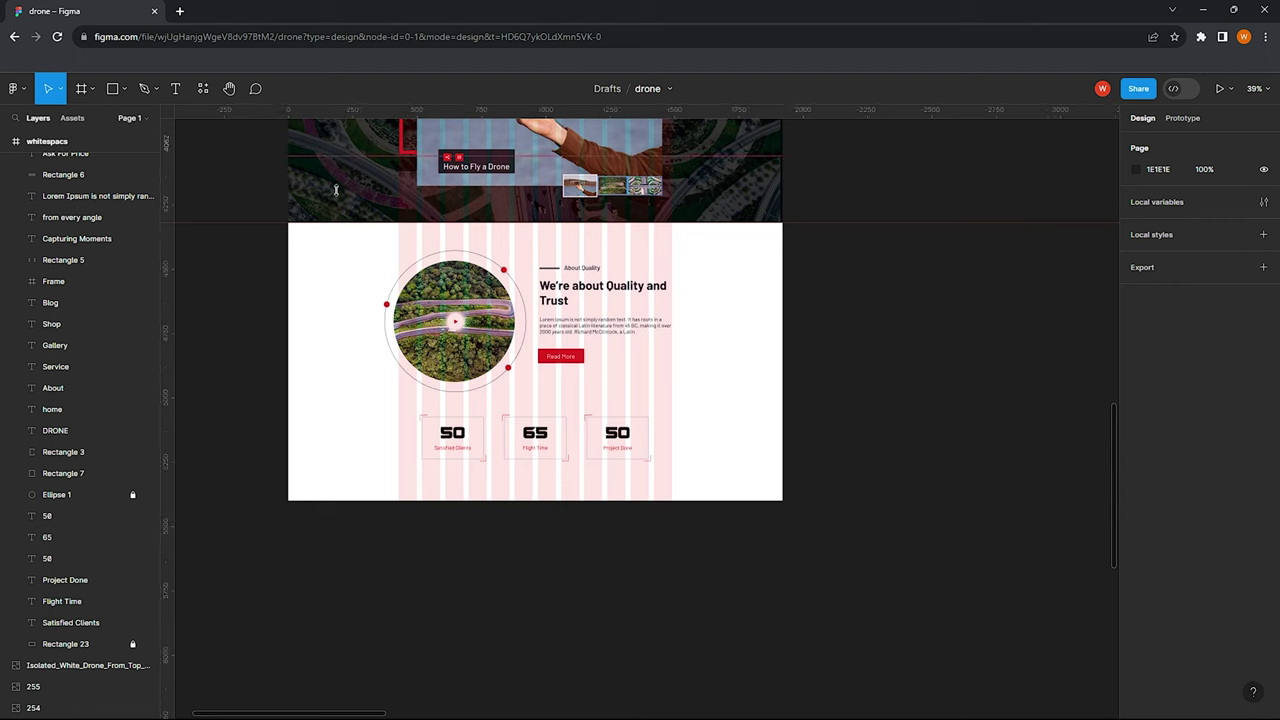
pyautogui.scroll(-1, 400, 313)
pyautogui.scroll(-1, 400, 313)
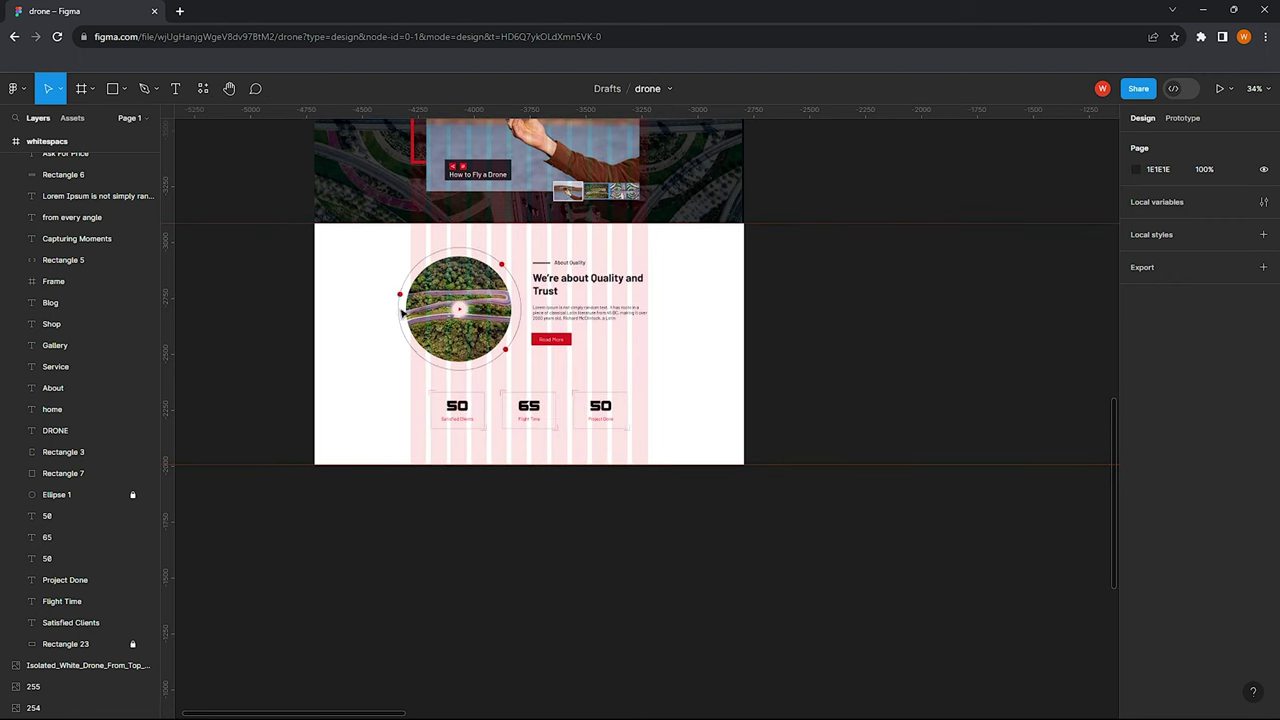
pyautogui.click(50, 141)
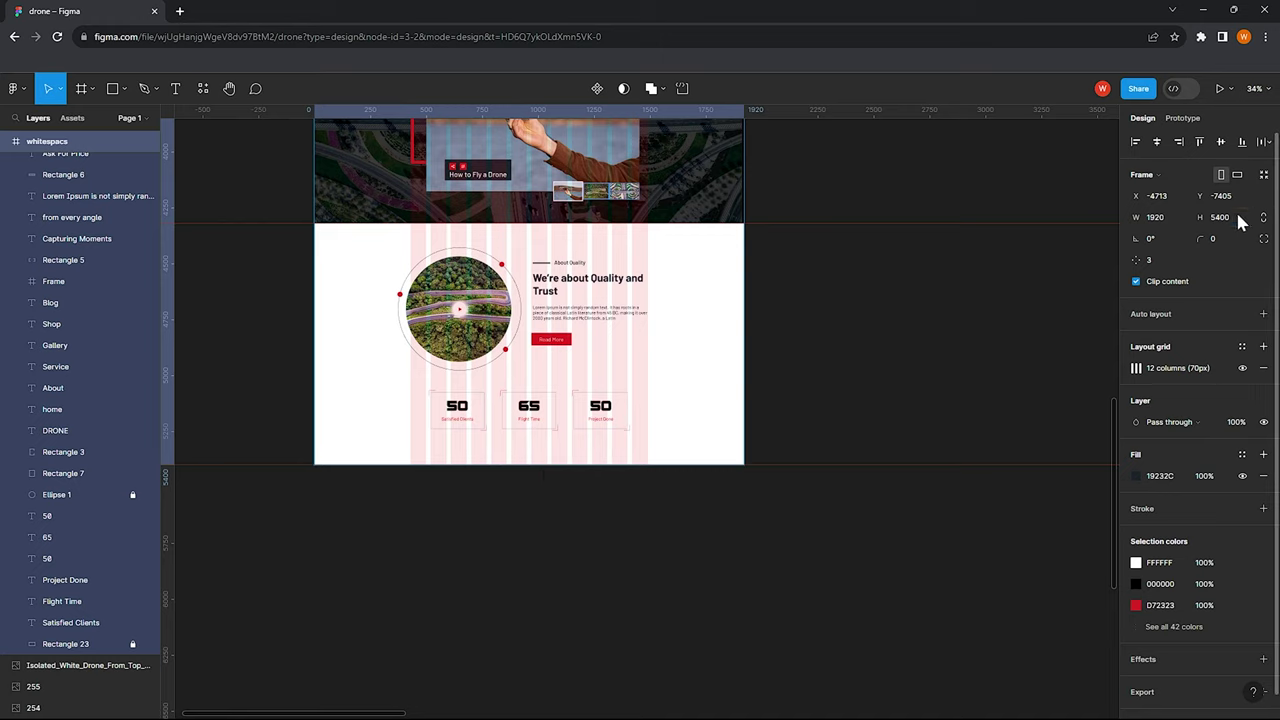
pyautogui.write('0')
pyautogui.press('Return')
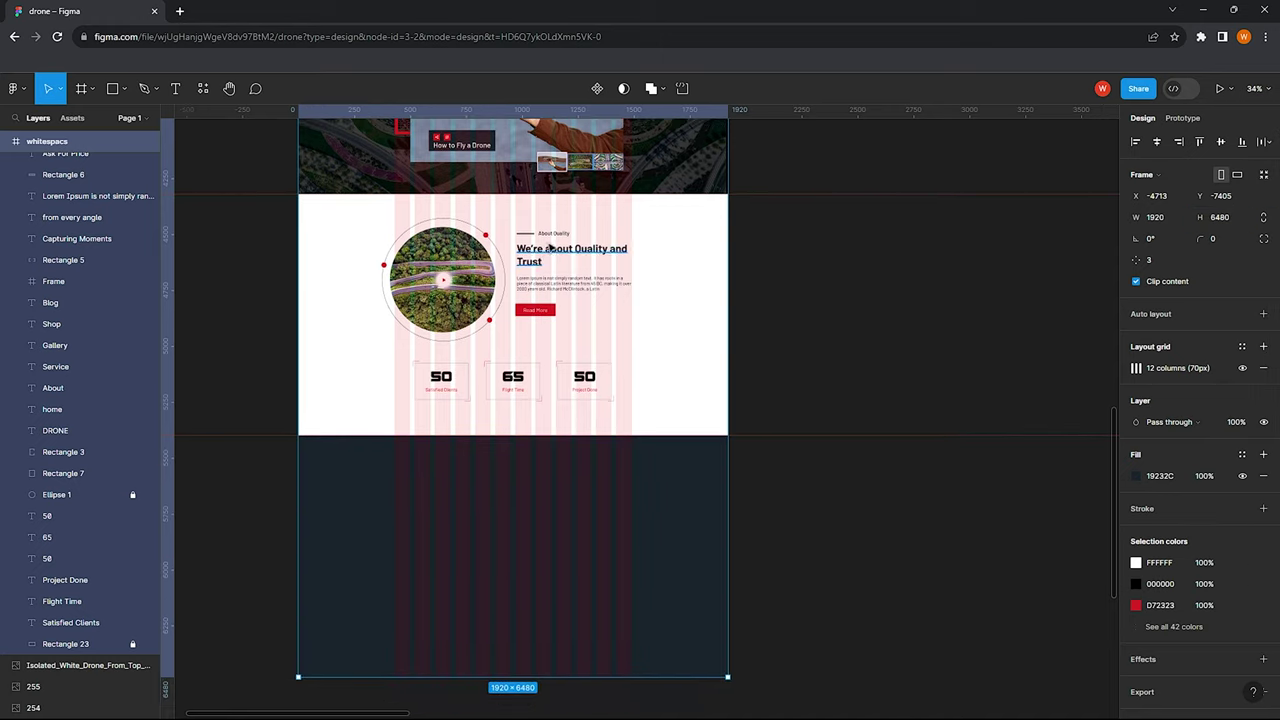
# Make the About Quality label and its side line red D72323
pyautogui.click(551, 235)
pyautogui.scroll(3, 620, 205)
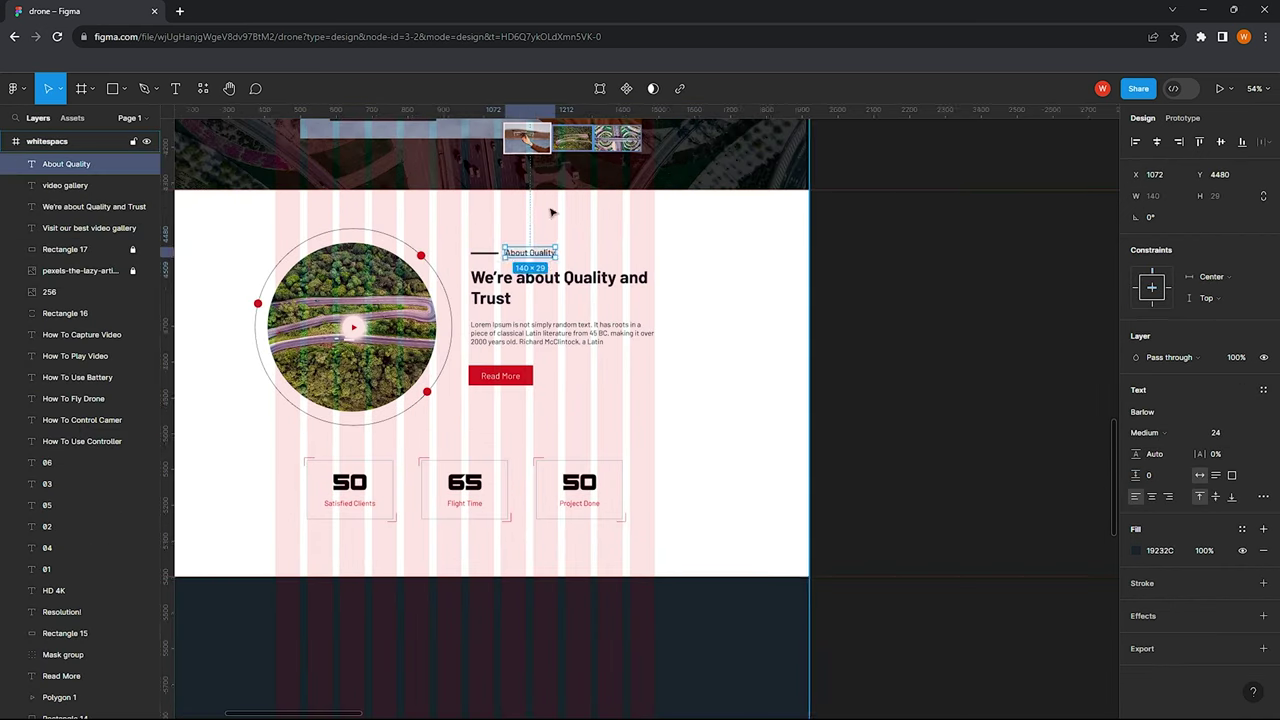
pyautogui.moveTo(468, 220); pyautogui.dragTo(582, 262)
pyautogui.click(1136, 604)
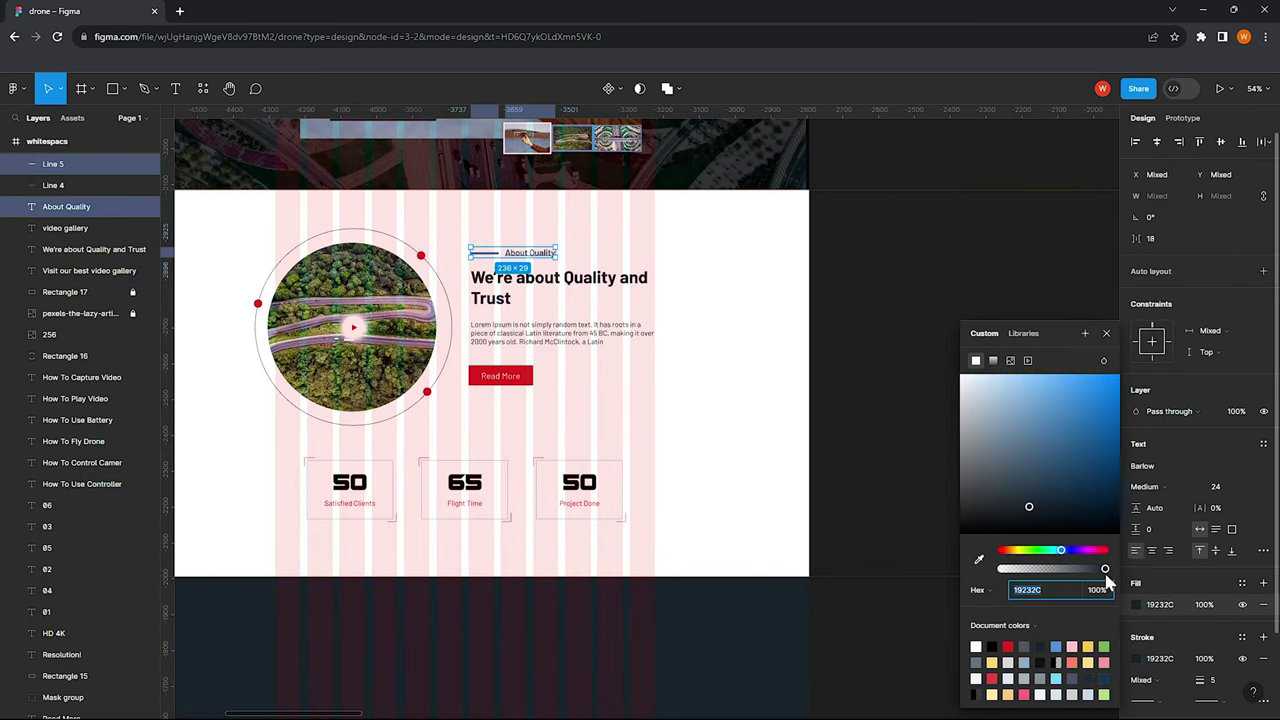
pyautogui.click(1009, 646)
pyautogui.click(1136, 659)
pyautogui.click(737, 389)
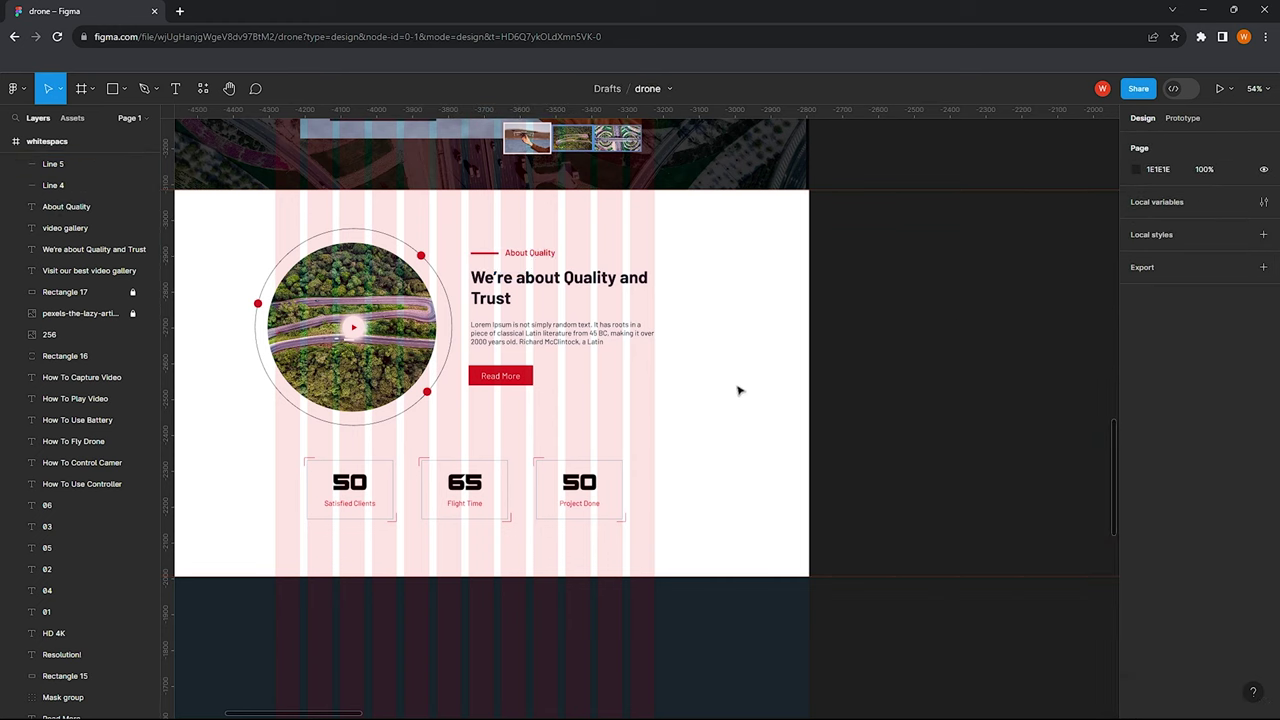
# Copy the About Quality label and heading into the dark section and make the copied heading white FFFFFF
pyautogui.scroll(-1, 546, 223)
pyautogui.moveTo(546, 223); pyautogui.dragTo(428, 623)
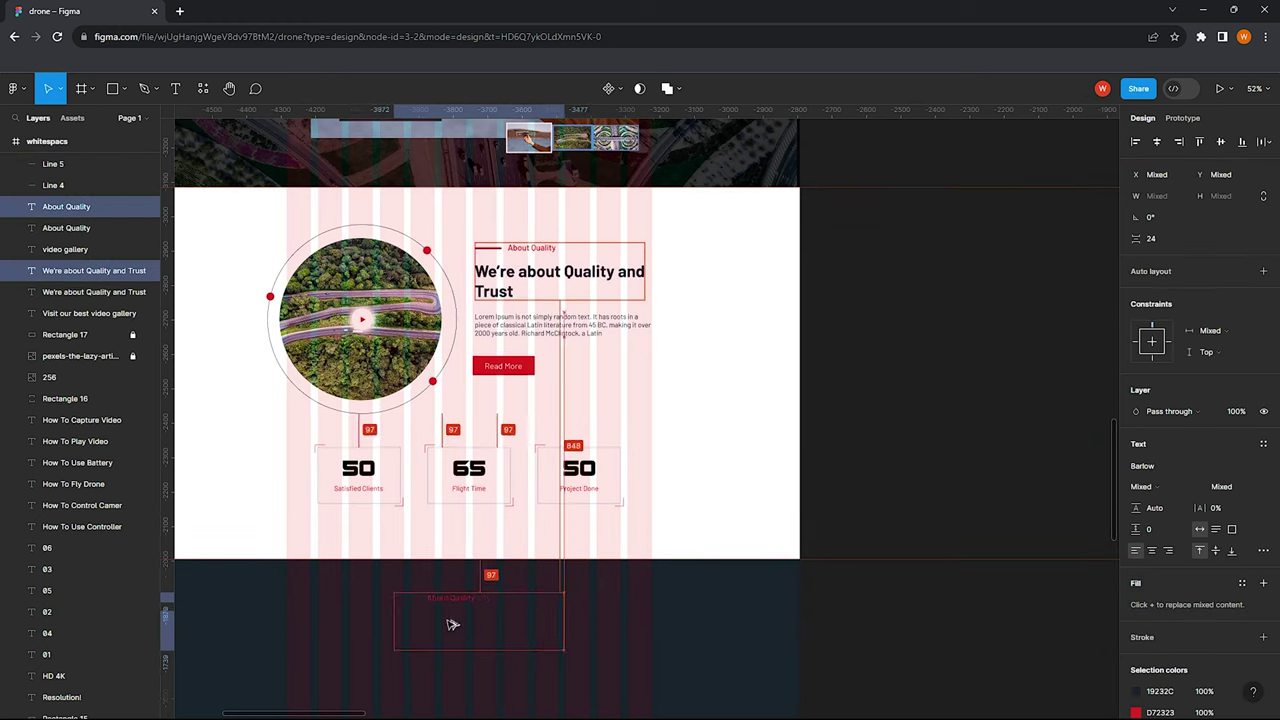
pyautogui.scroll(-3, 428, 530)
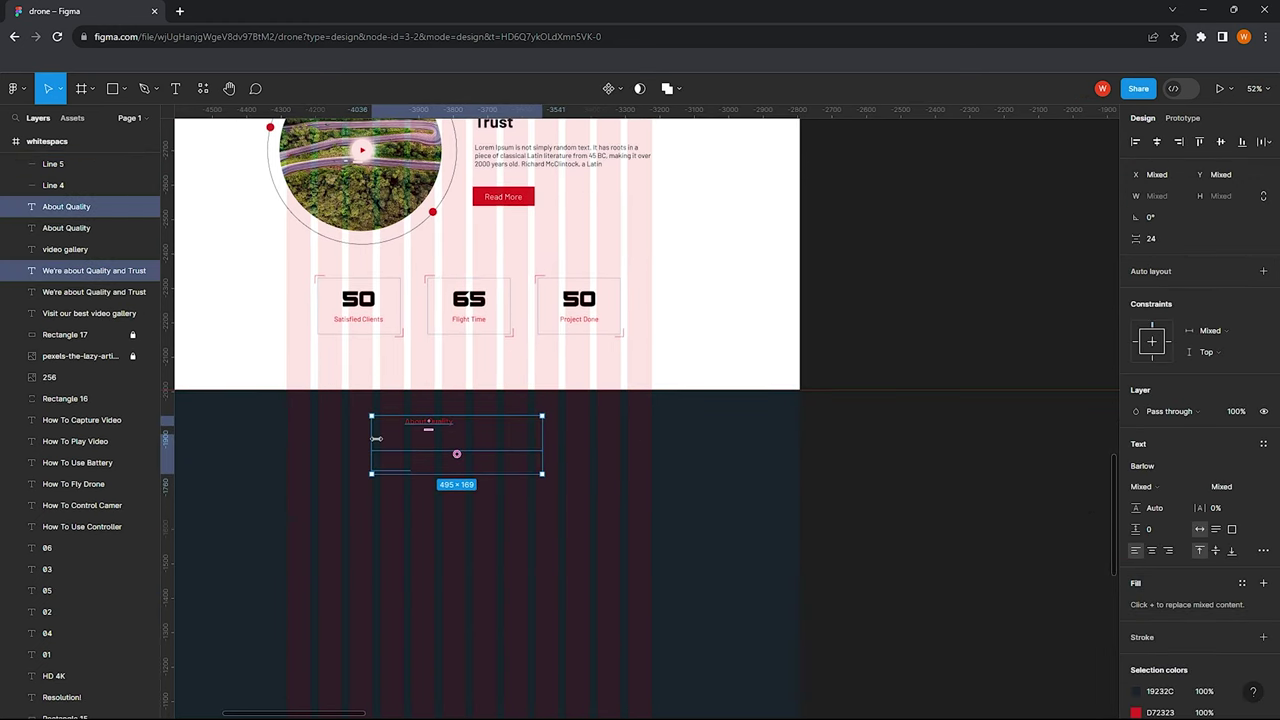
pyautogui.scroll(1, 376, 438)
pyautogui.click(383, 436)
pyautogui.click(490, 477)
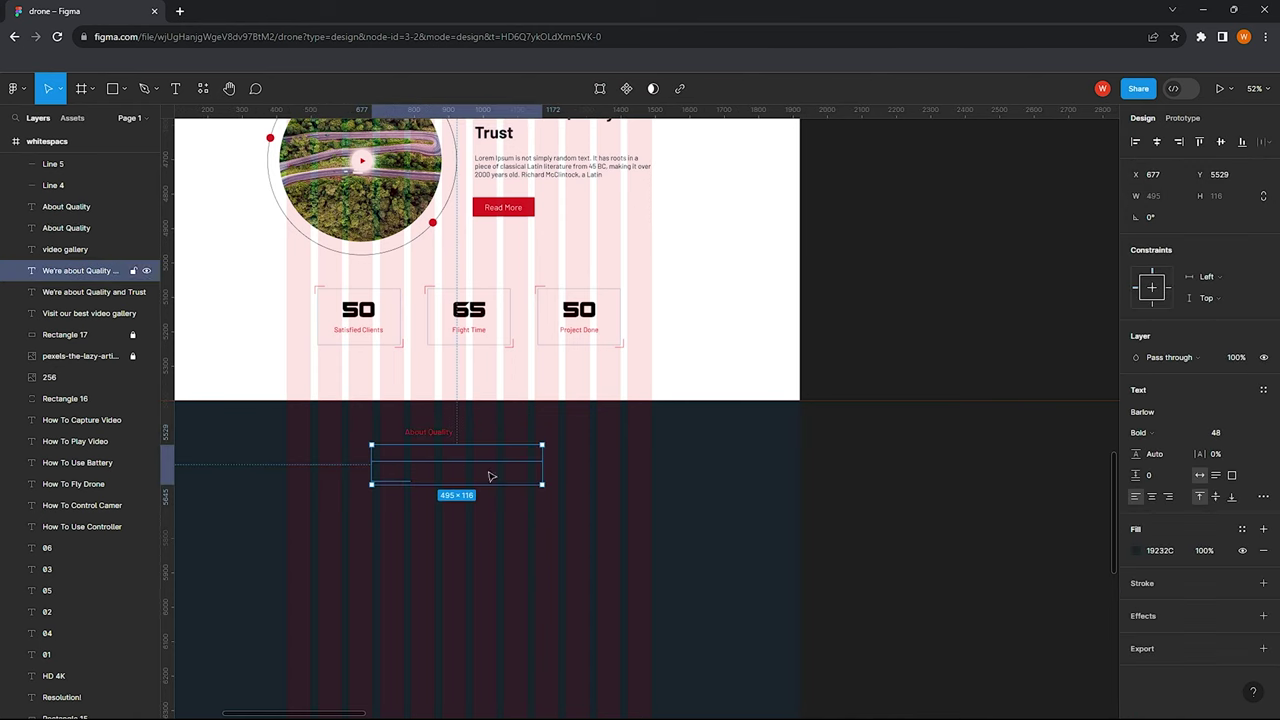
pyautogui.click(1137, 550)
pyautogui.click(960, 640)
pyautogui.click(900, 520)
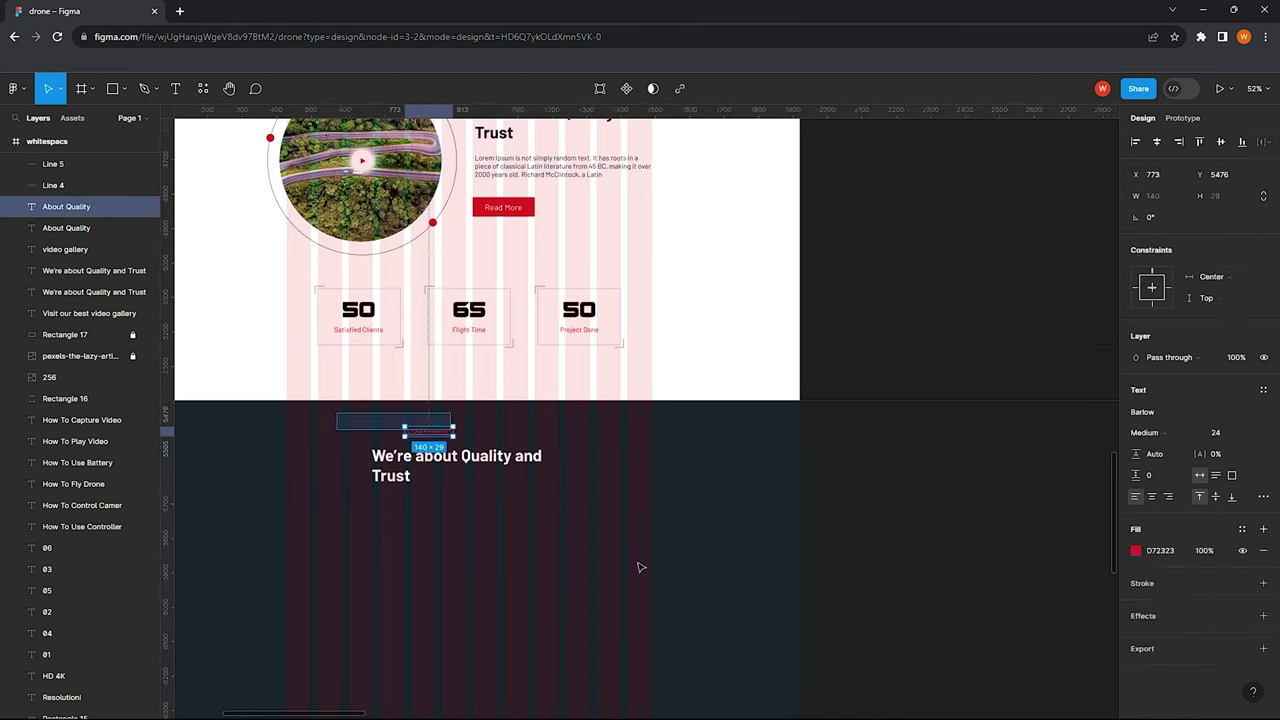
pyautogui.moveTo(336, 408); pyautogui.dragTo(548, 488)
# Copy the short red line into the dark section beside the copied About Quality label
pyautogui.click(336, 428)
pyautogui.scroll(3, 336, 428)
pyautogui.click(488, 221)
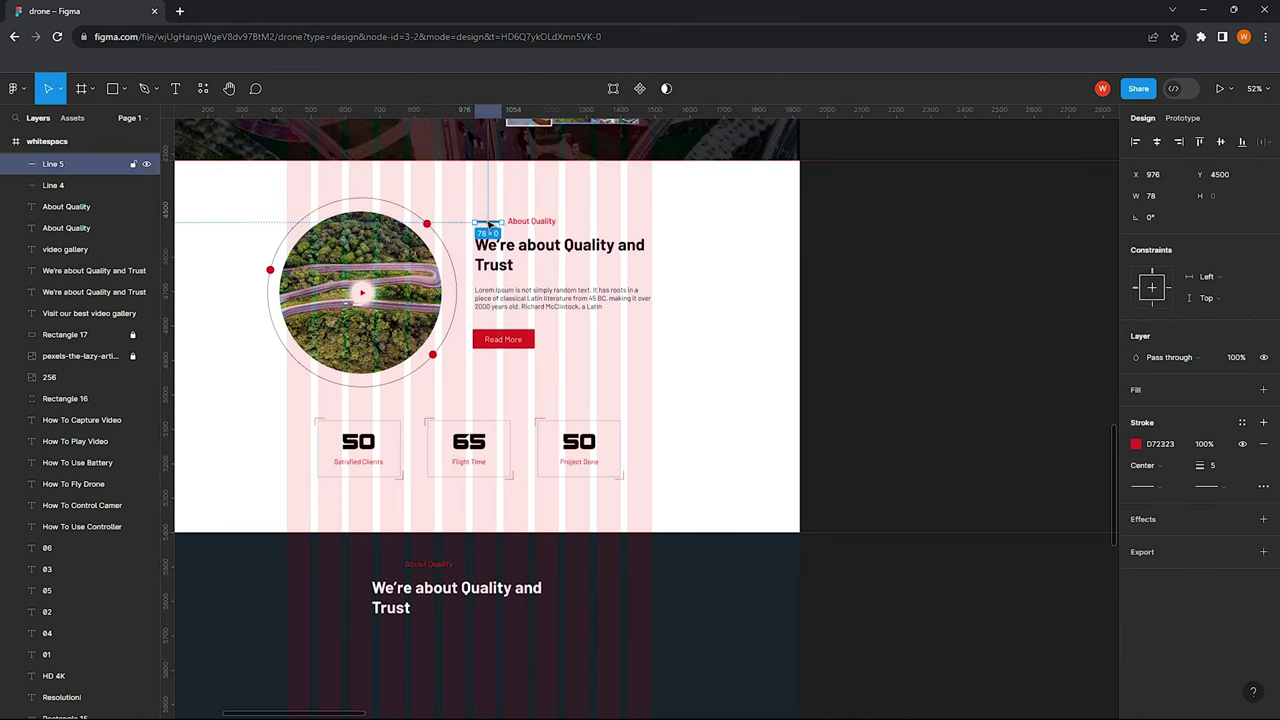
pyautogui.press('Return')
pyautogui.press('Escape')
pyautogui.moveTo(488, 221); pyautogui.dragTo(386, 567)
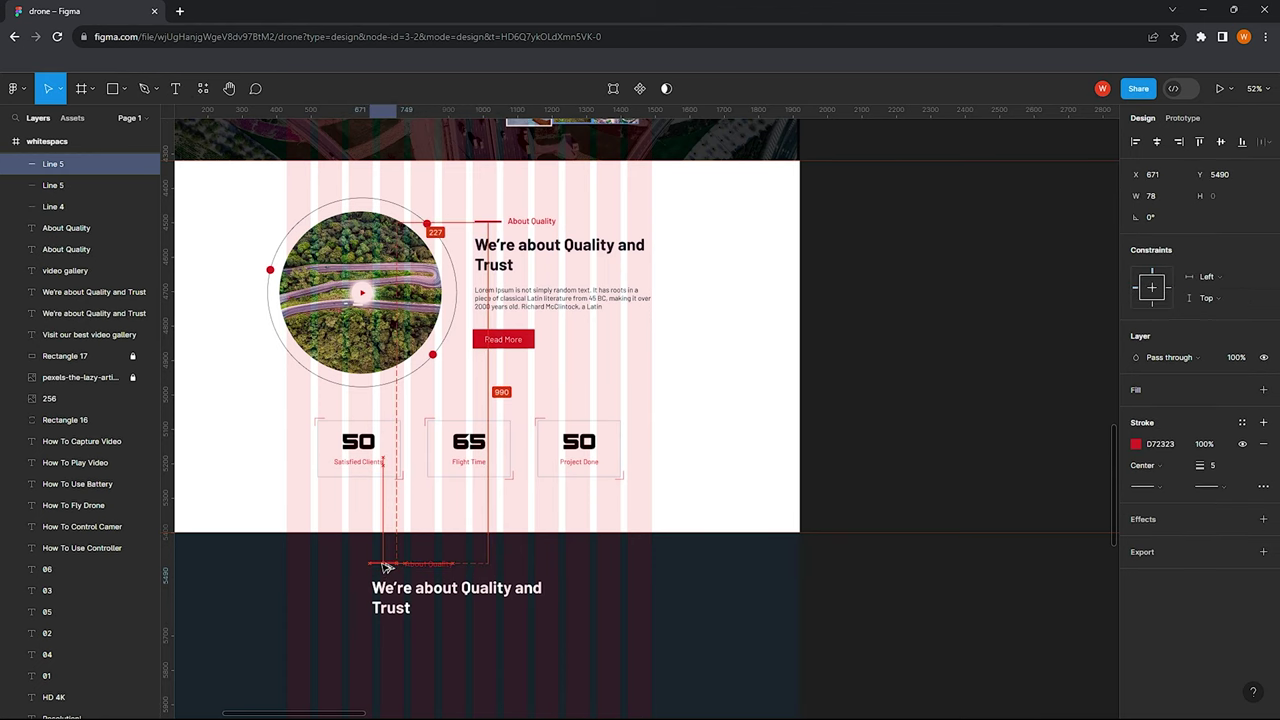
pyautogui.scroll(3, 386, 567)
pyautogui.click(446, 491)
pyautogui.scroll(-1, 446, 491)
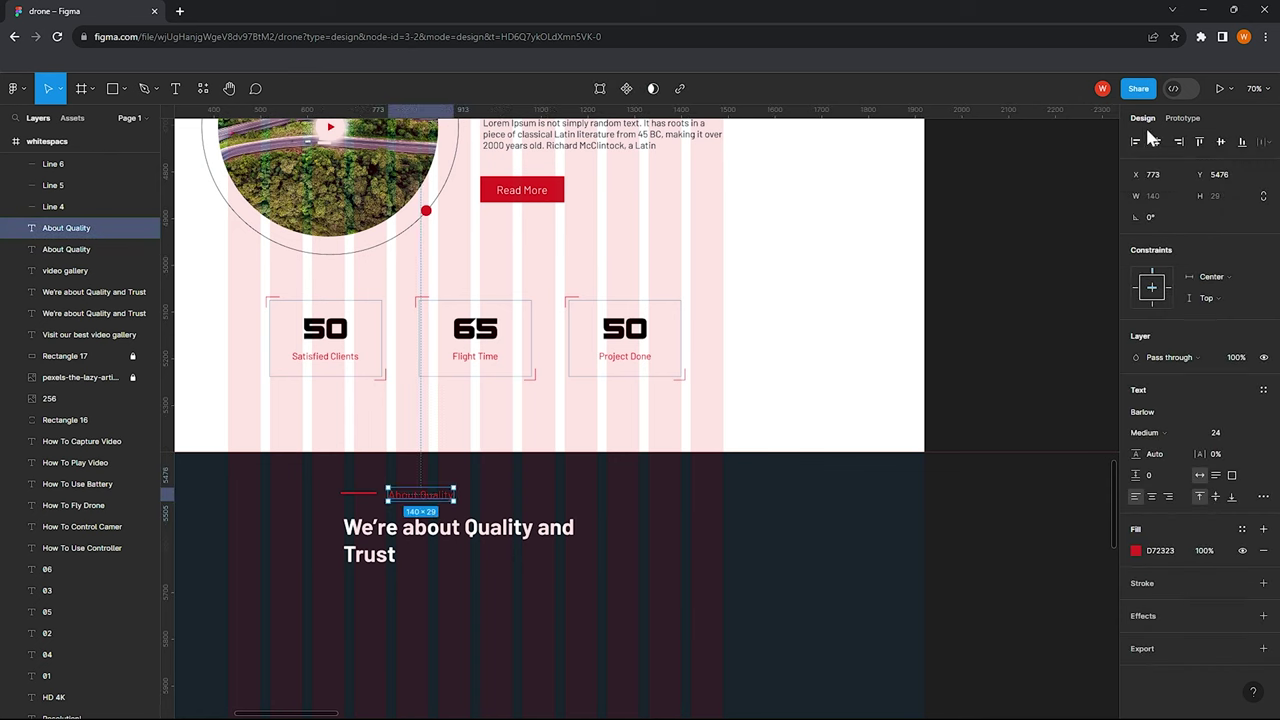
pyautogui.moveTo(420, 494); pyautogui.dragTo(475, 494)
pyautogui.moveTo(360, 493); pyautogui.dragTo(420, 500)
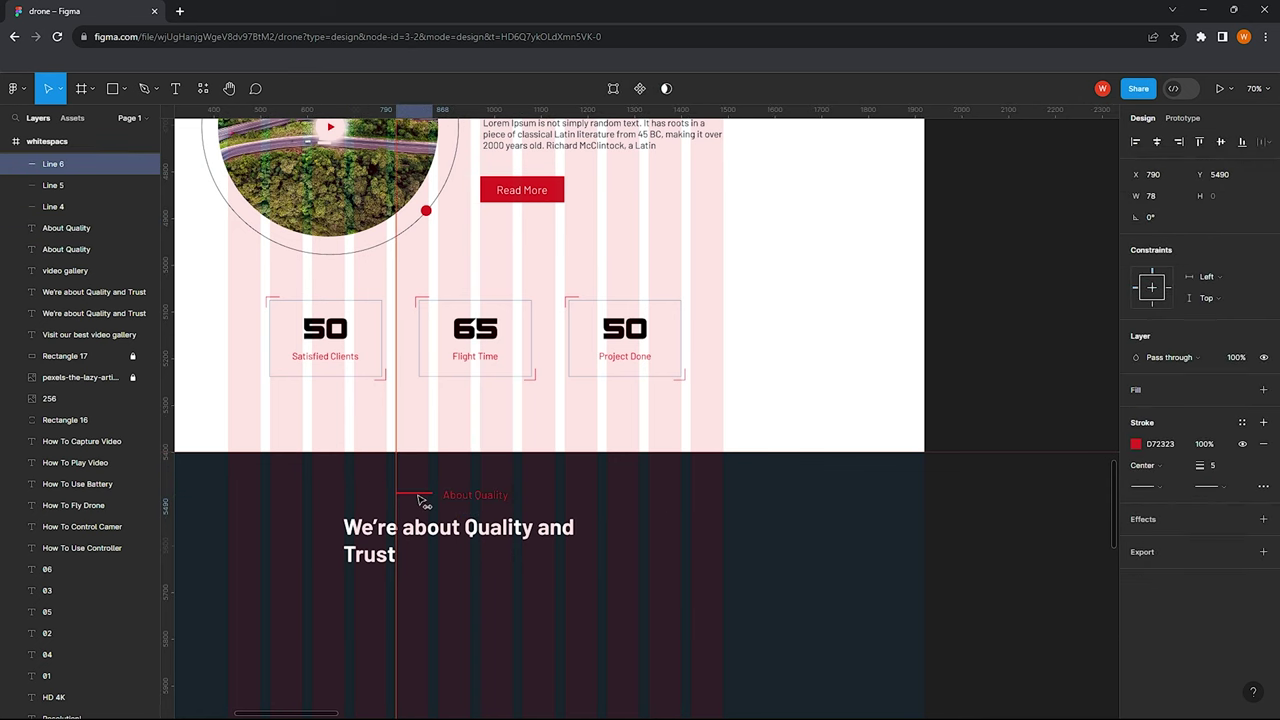
# Align the copied red line with the label and shift the white heading slightly right
pyautogui.scroll(1, 420, 500)
pyautogui.keyDown('shift'); pyautogui.click(455, 505); pyautogui.keyUp('shift')
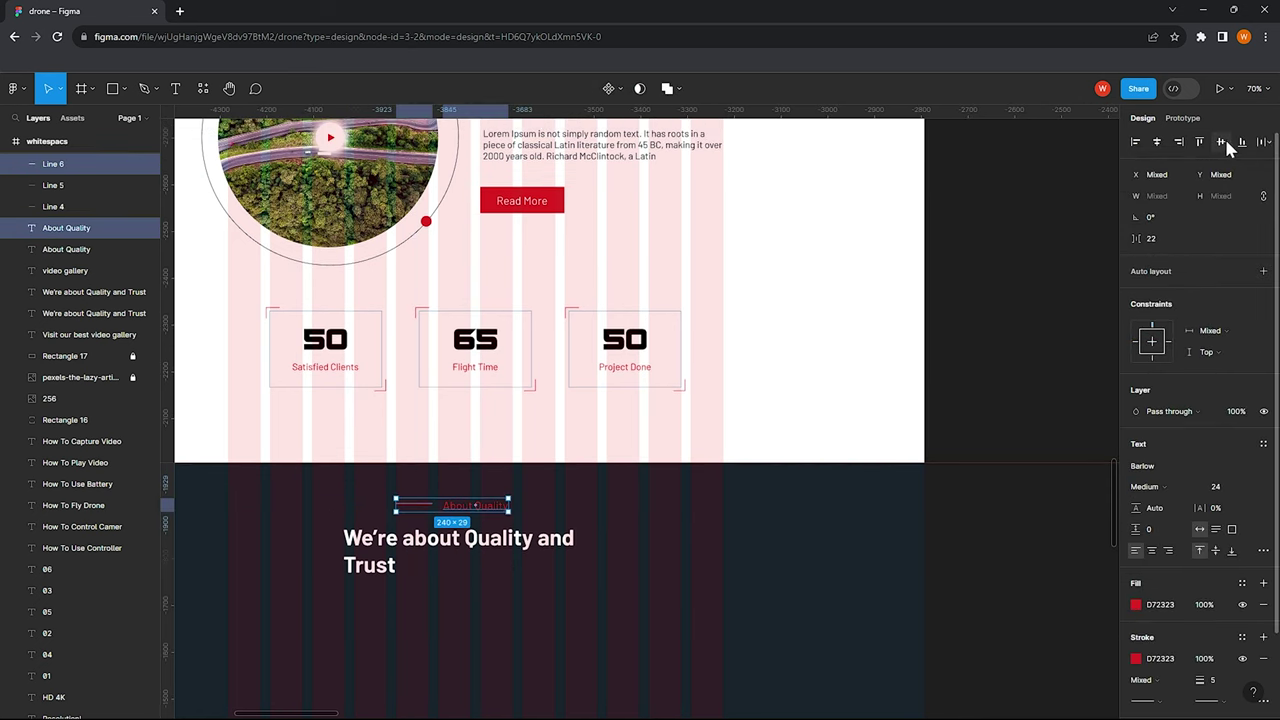
pyautogui.click(546, 491)
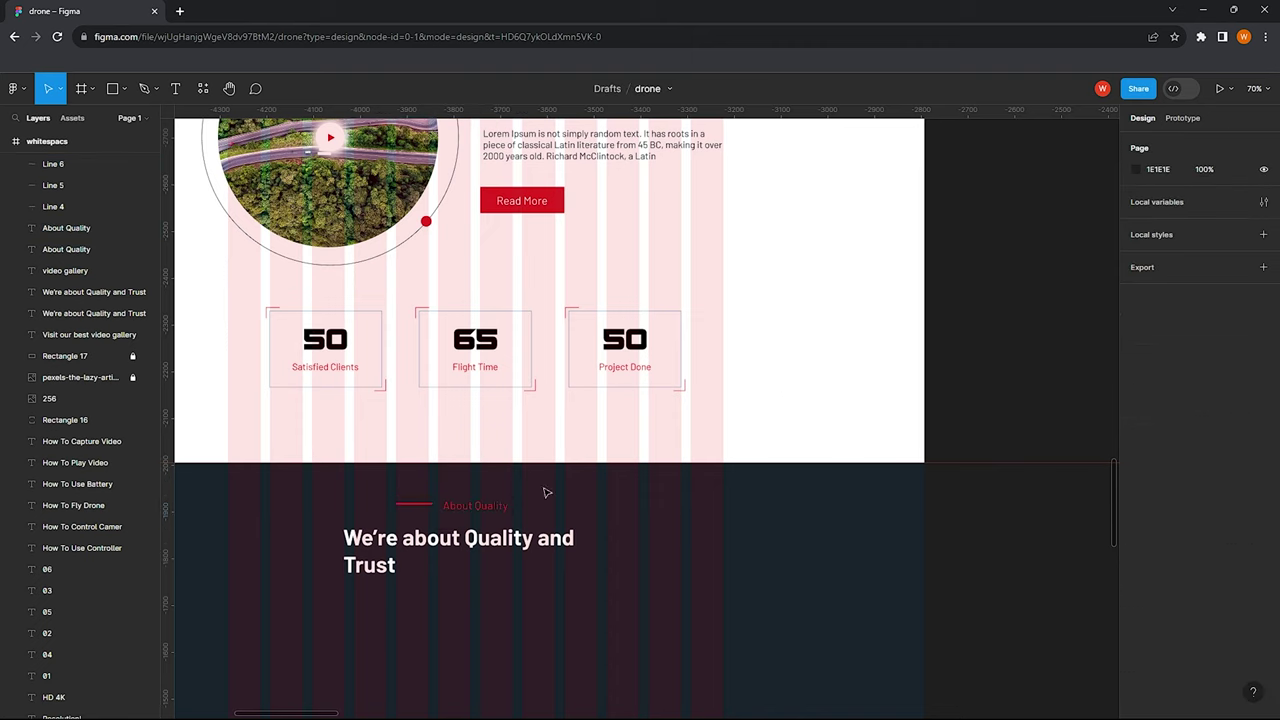
pyautogui.click(415, 507)
pyautogui.moveTo(420, 512); pyautogui.dragTo(414, 512)
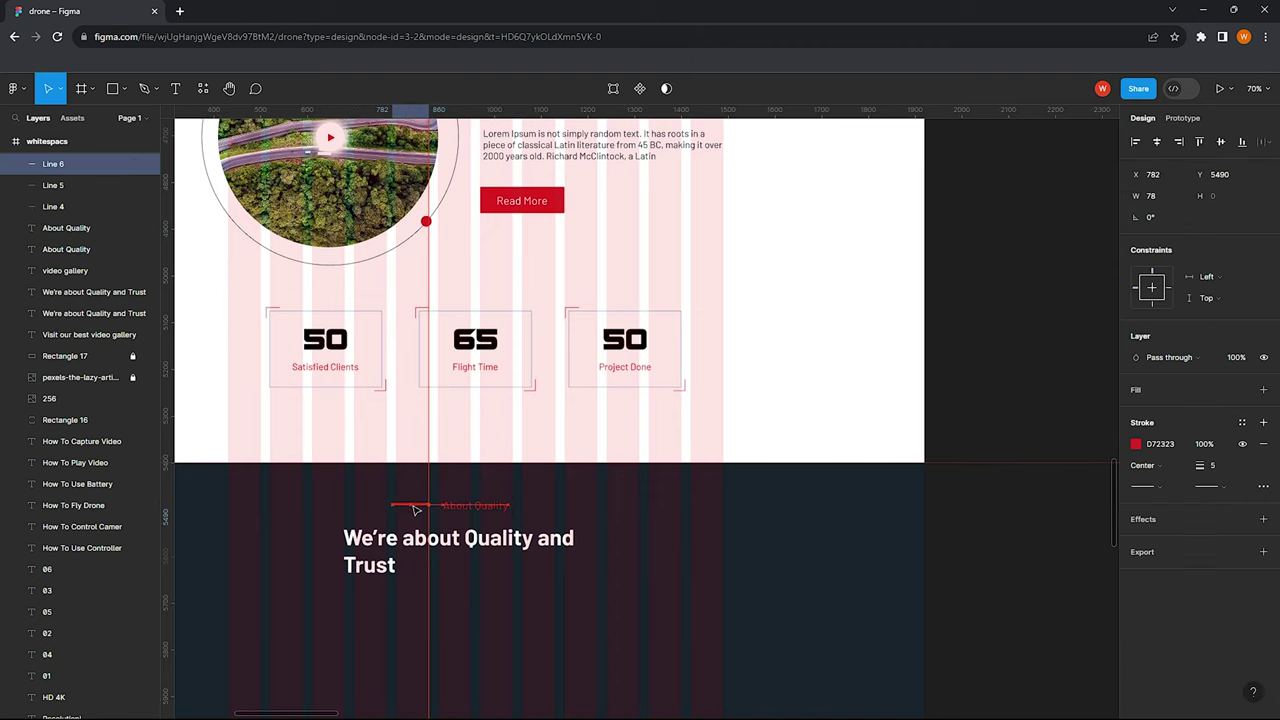
pyautogui.press('Down')
pyautogui.press('Down')
pyautogui.press('Down')
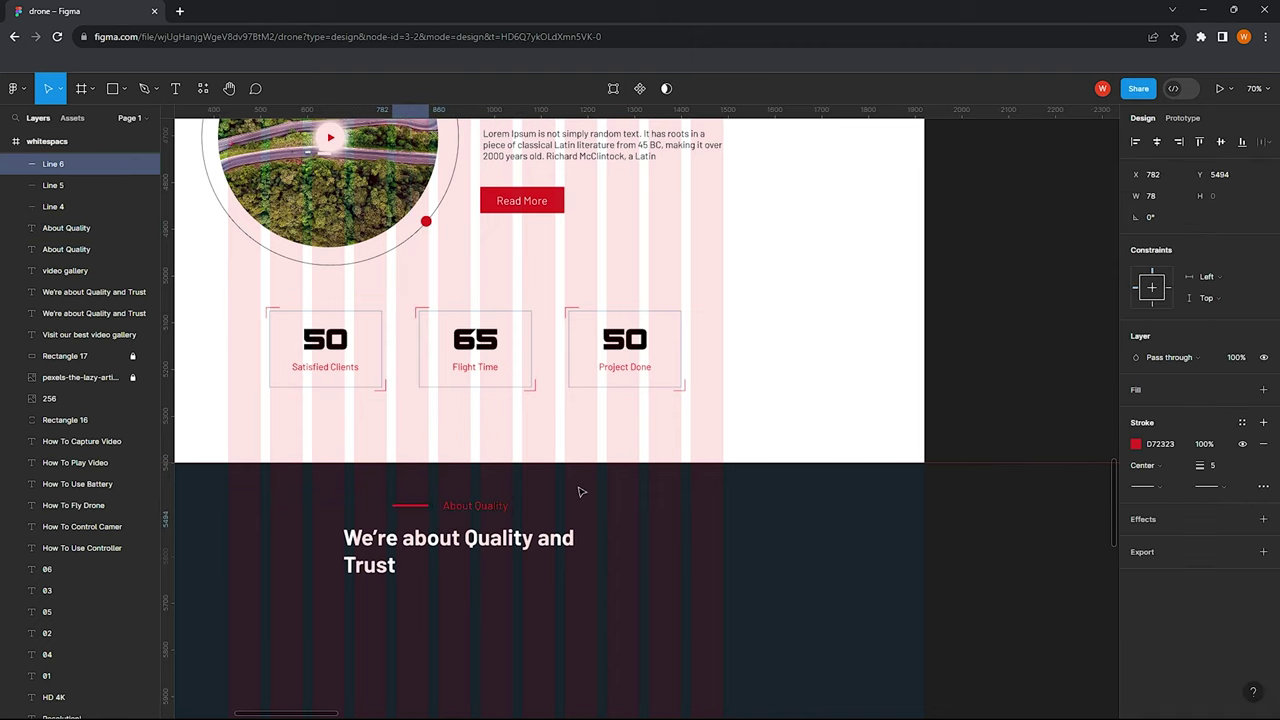
pyautogui.moveTo(450, 545); pyautogui.dragTo(464, 545)
# Begin retyping the white heading text, which now starts 'The'
pyautogui.scroll(-3, 449, 505)
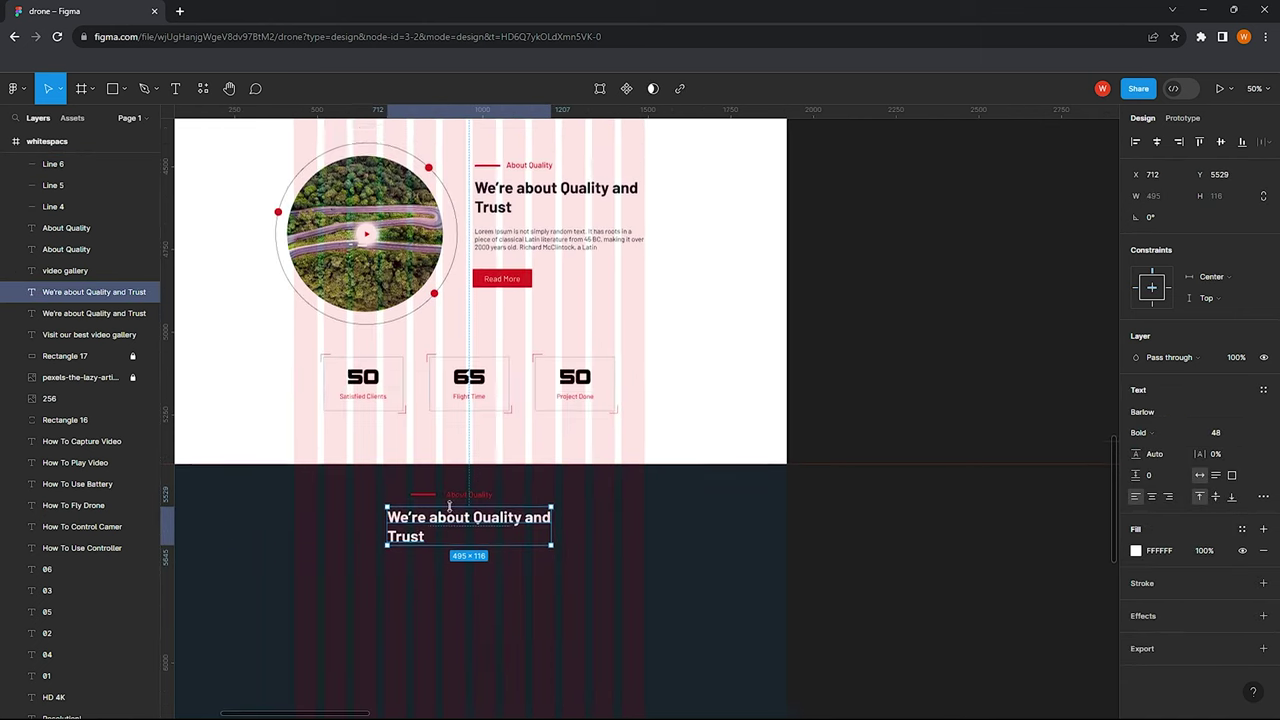
pyautogui.scroll(-3, 449, 505)
pyautogui.scroll(4, 405, 480)
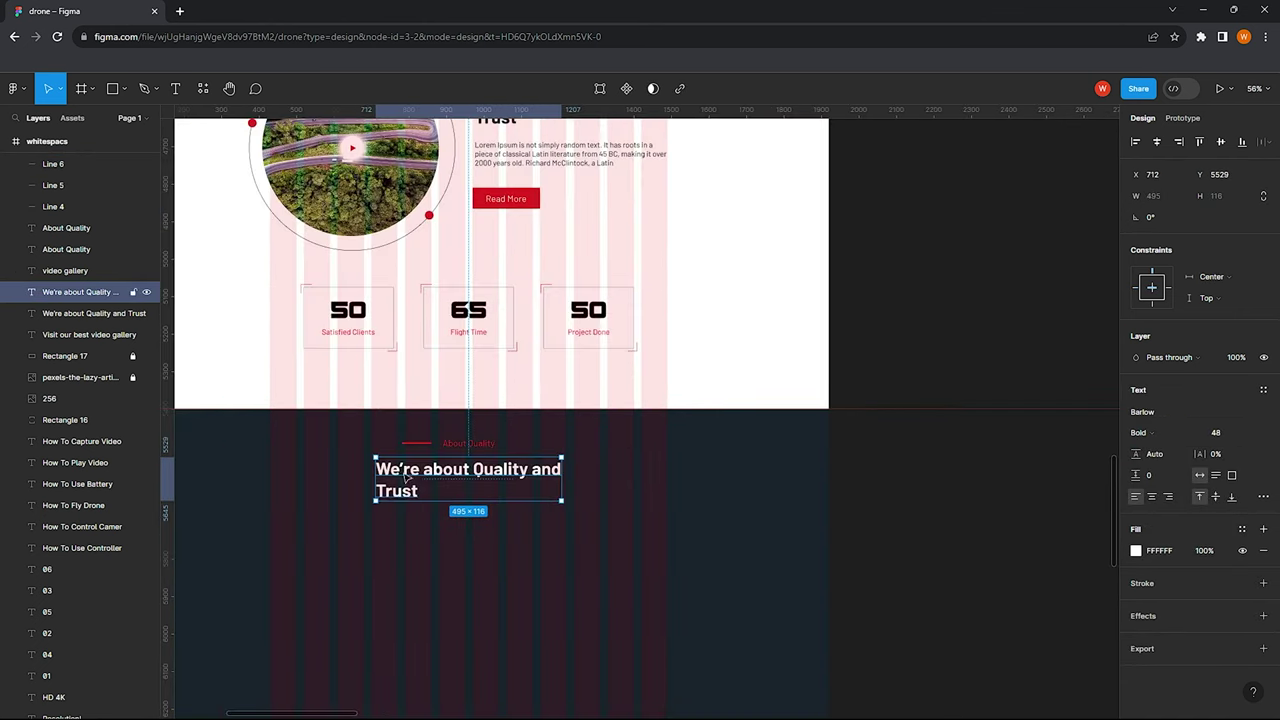
pyautogui.doubleClick(405, 480)
pyautogui.write('The')
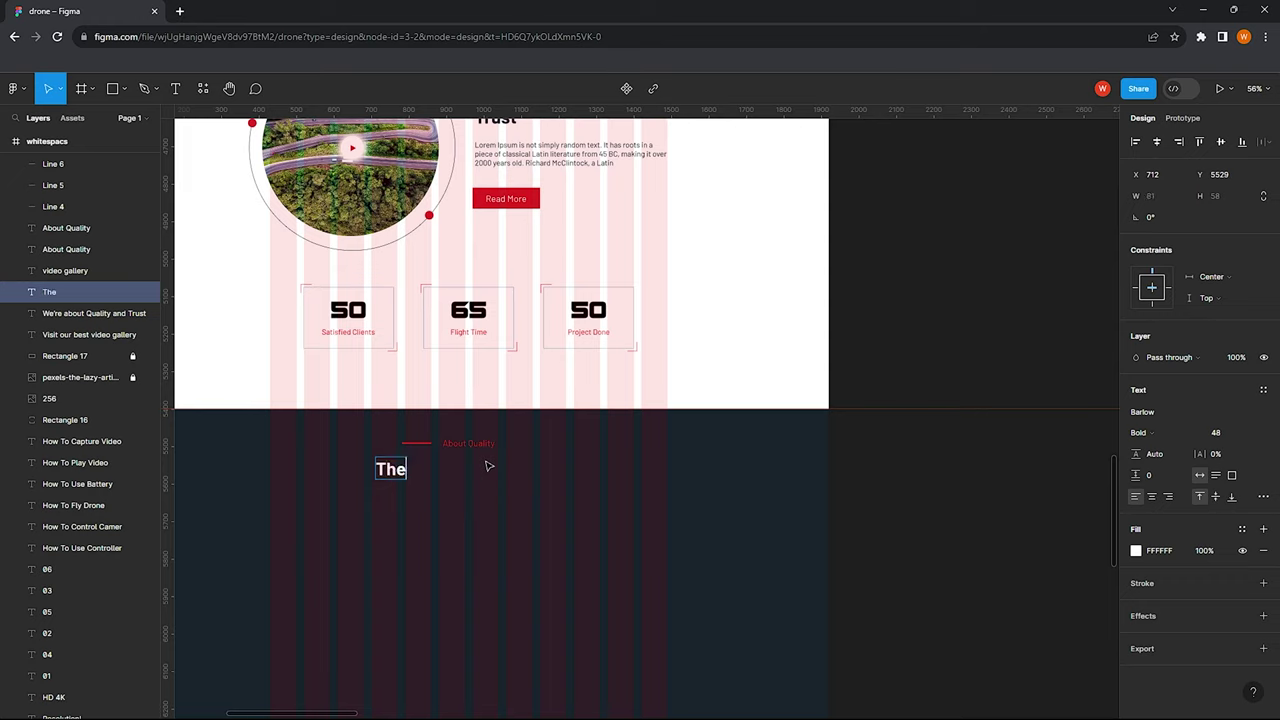
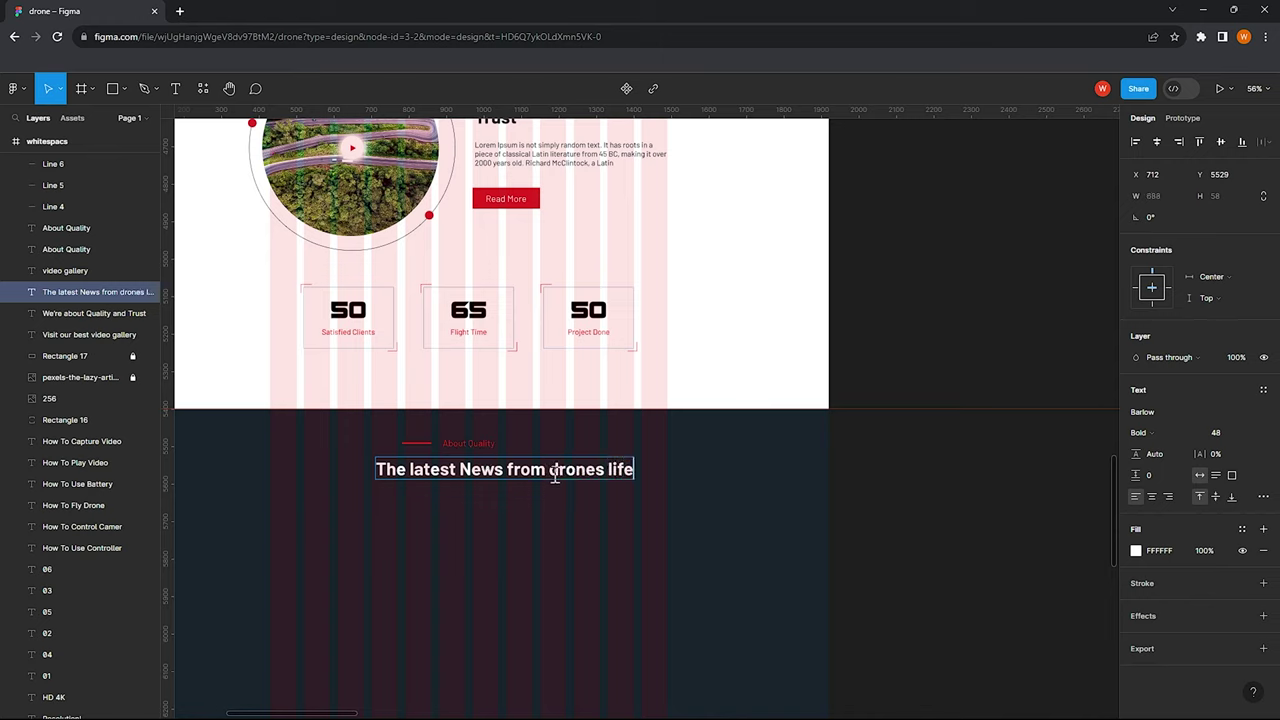
# Center-align the news headline and wrap it onto two lines
pyautogui.hotkey('ctrl', 'z')
pyautogui.click(1152, 497)
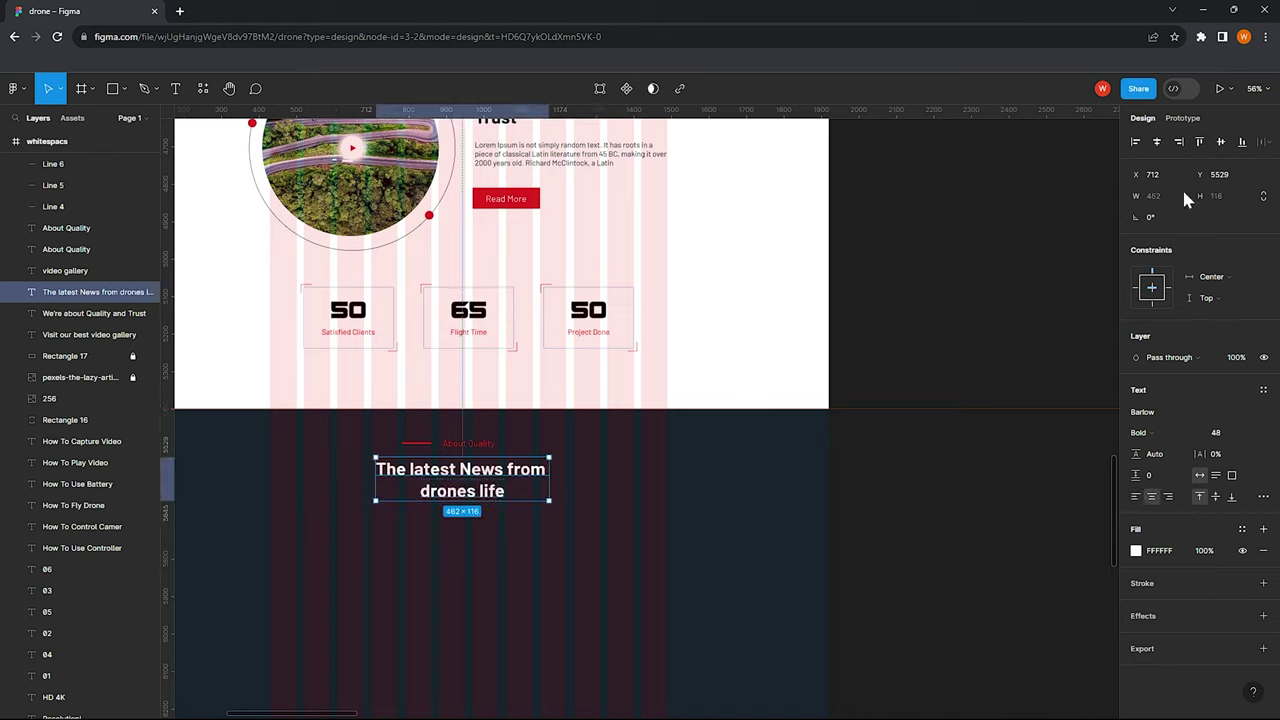
pyautogui.click(471, 517)
pyautogui.scroll(-3, 483, 425)
pyautogui.hscroll(-1, 480, 425)
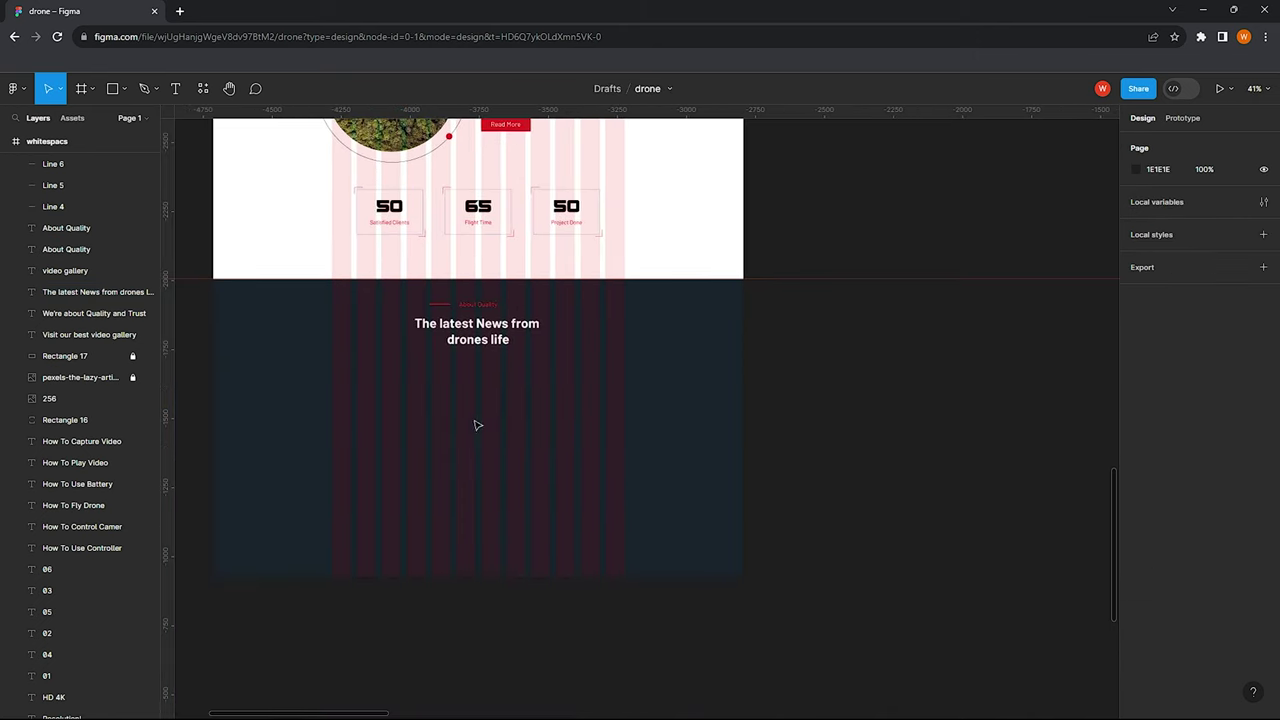
pyautogui.scroll(2, 392, 387)
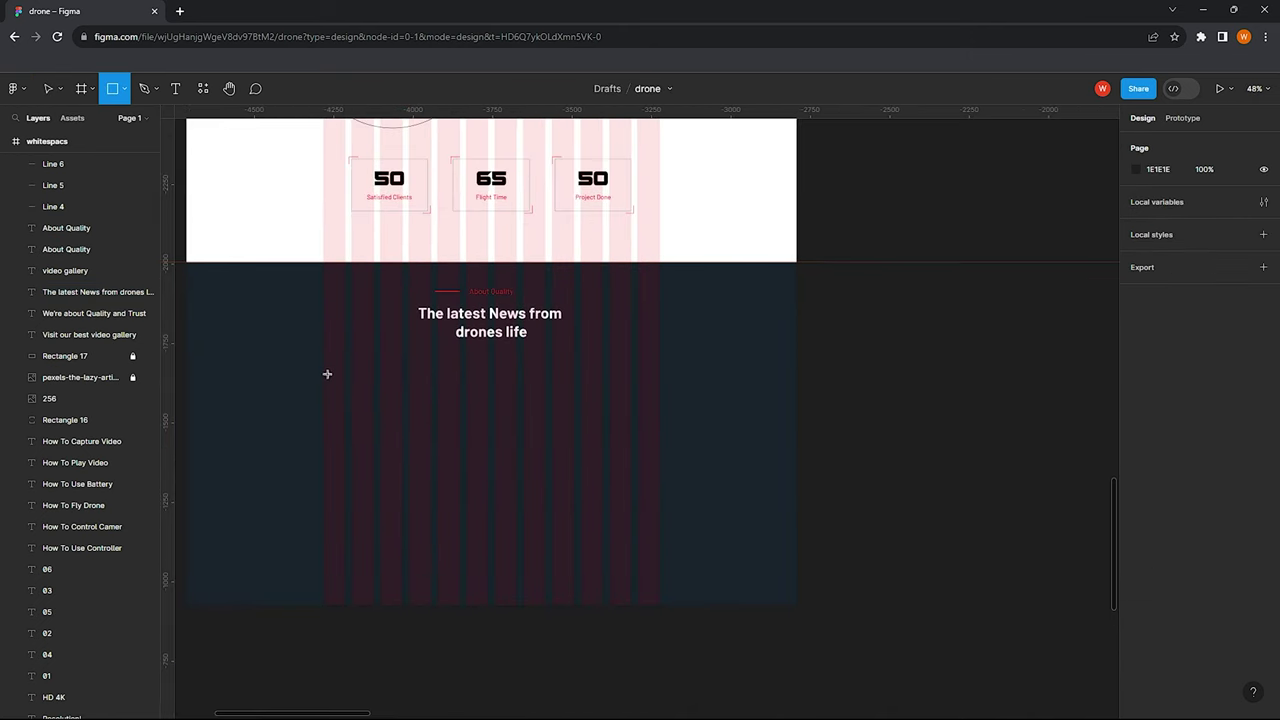
# Draw a 360×577 tall card below the headline and make smaller stacked copies to its right
pyautogui.moveTo(326, 374); pyautogui.dragTo(438, 552)
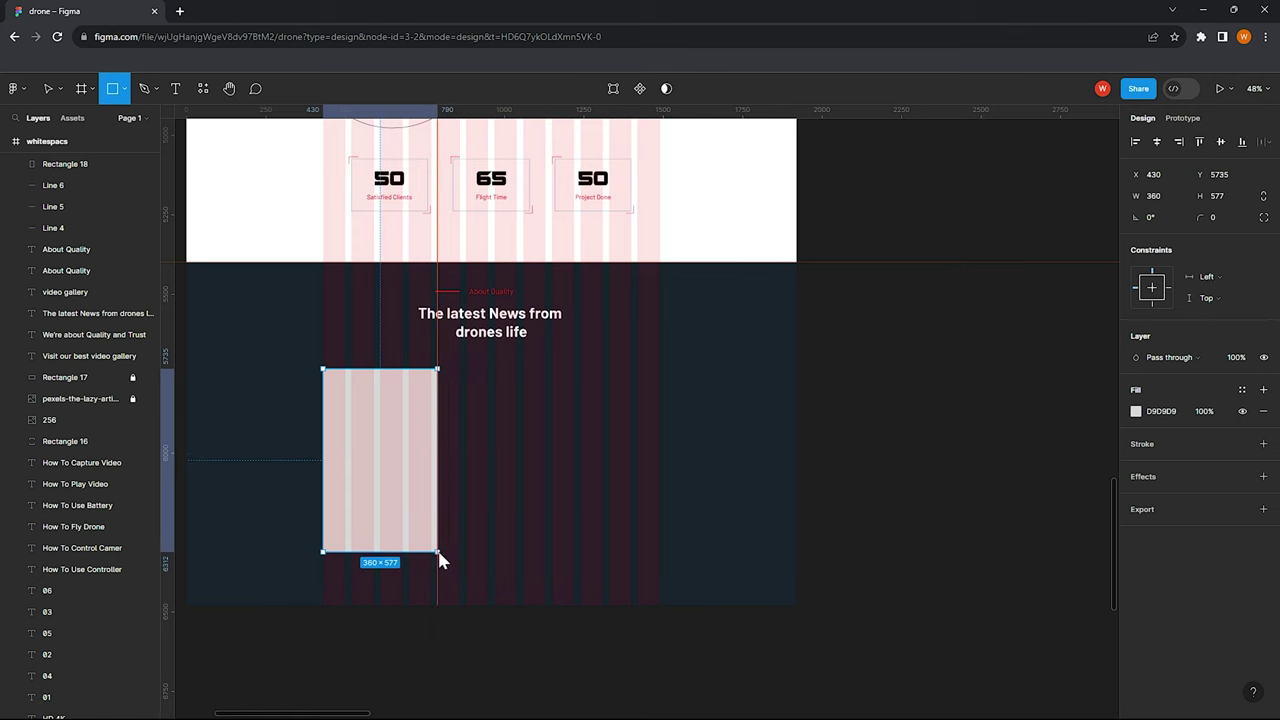
pyautogui.moveTo(396, 465); pyautogui.dragTo(517, 465)
pyautogui.scroll(1, 517, 465)
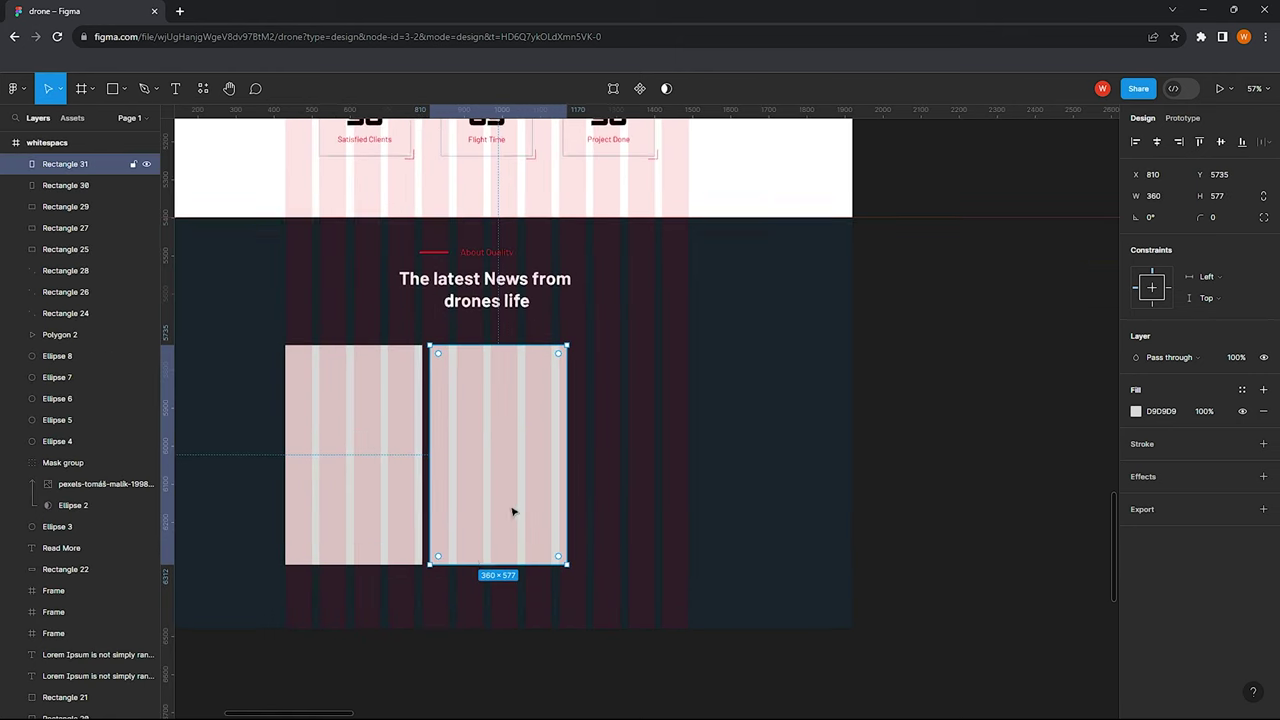
pyautogui.moveTo(483, 564); pyautogui.dragTo(473, 450)
pyautogui.moveTo(567, 400)
pyautogui.mouseDown()
pyautogui.moveTo(541, 395)
pyautogui.moveTo(689, 381)
pyautogui.moveTo(524, 381)
pyautogui.moveTo(455, 520)
pyautogui.mouseUp()
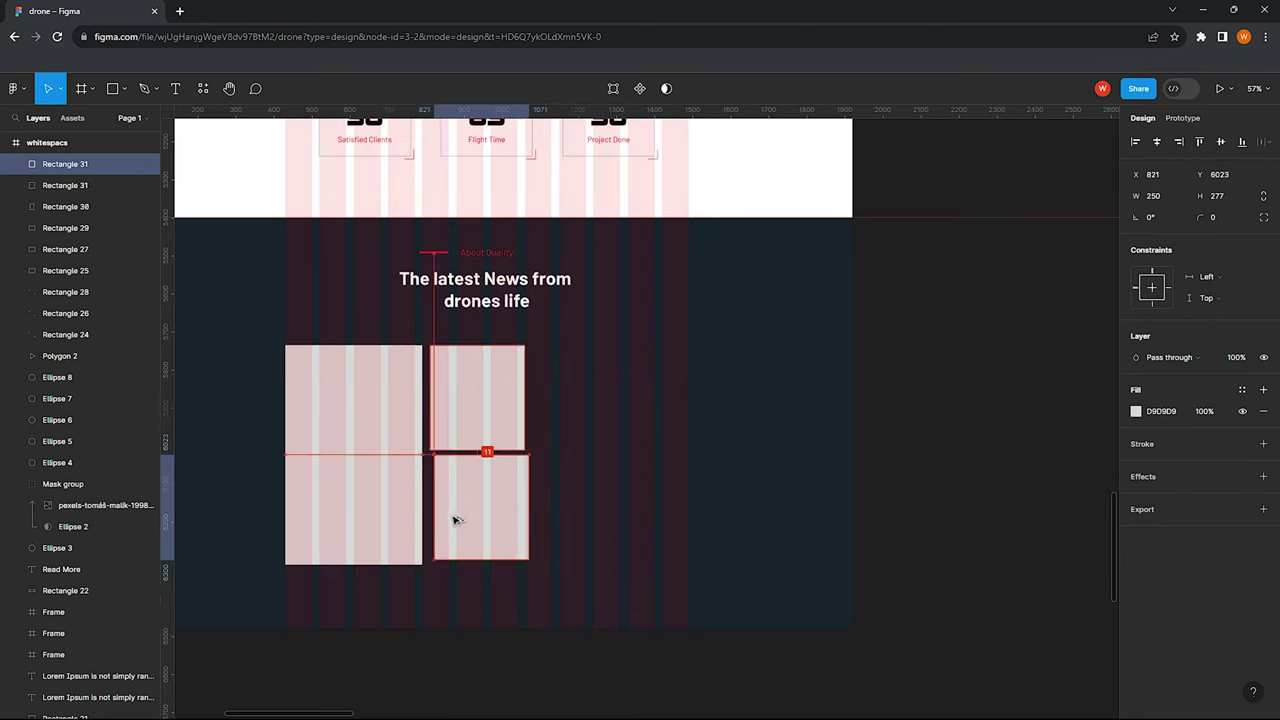
pyautogui.keyDown('shift'); pyautogui.click(497, 408); pyautogui.keyUp('shift')
pyautogui.moveTo(497, 408)
pyautogui.mouseDown()
pyautogui.moveTo(617, 420)
pyautogui.moveTo(572, 414)
pyautogui.mouseUp()
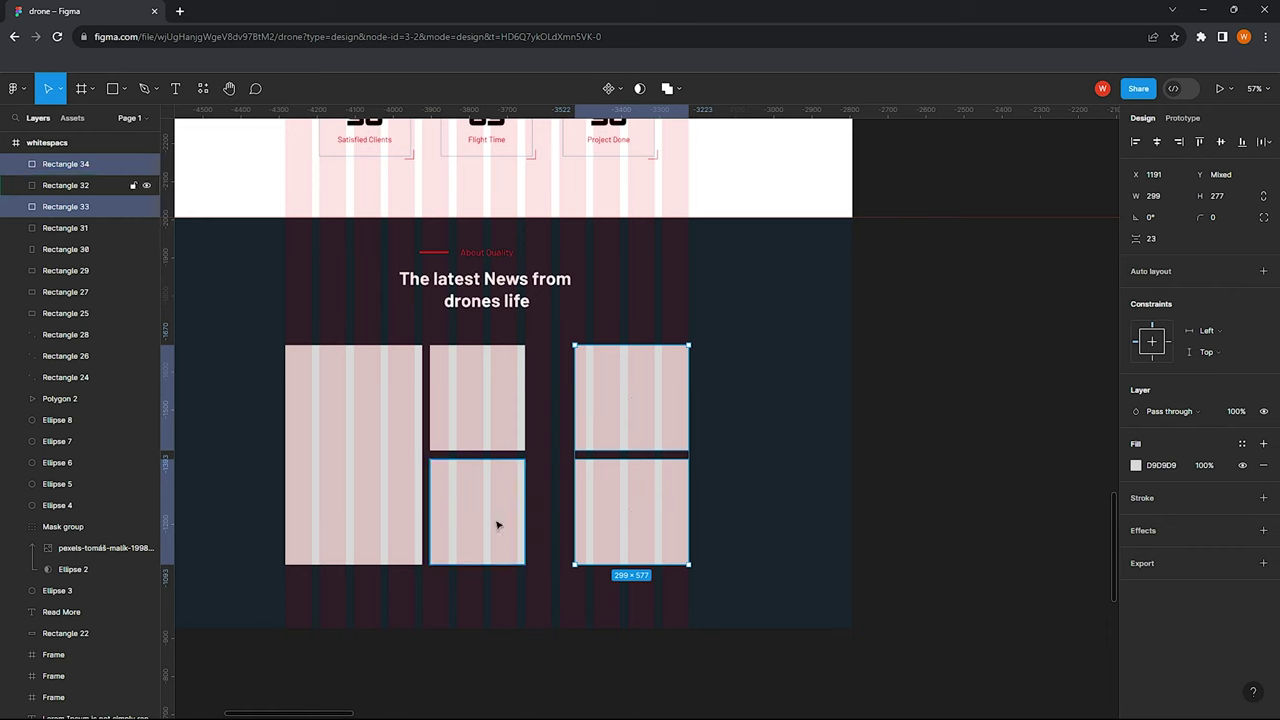
# Rearrange the four small cards into a 2×2 grid beside the tall card
pyautogui.moveTo(497, 571); pyautogui.dragTo(446, 334)
pyautogui.press('Delete')
pyautogui.click(632, 394)
pyautogui.keyDown('shift'); pyautogui.click(612, 462); pyautogui.keyUp('shift')
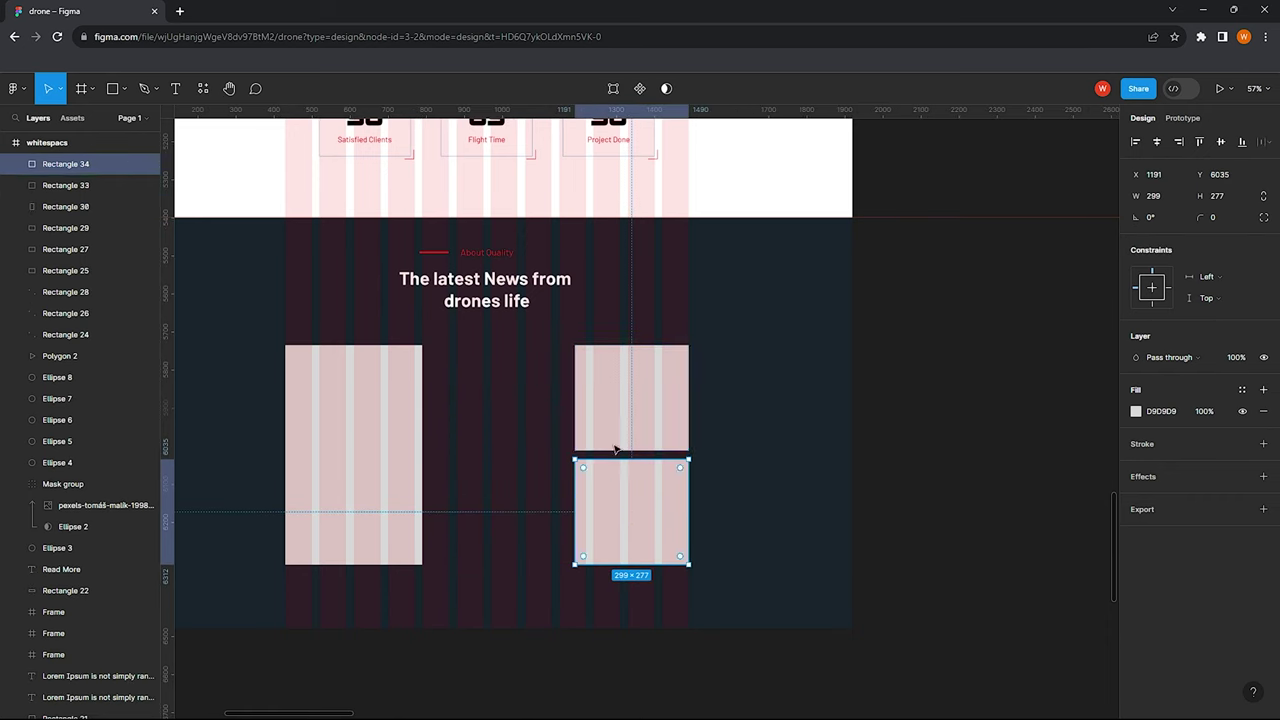
pyautogui.moveTo(590, 470)
pyautogui.mouseDown()
pyautogui.moveTo(567, 489)
pyautogui.moveTo(482, 494)
pyautogui.mouseUp()
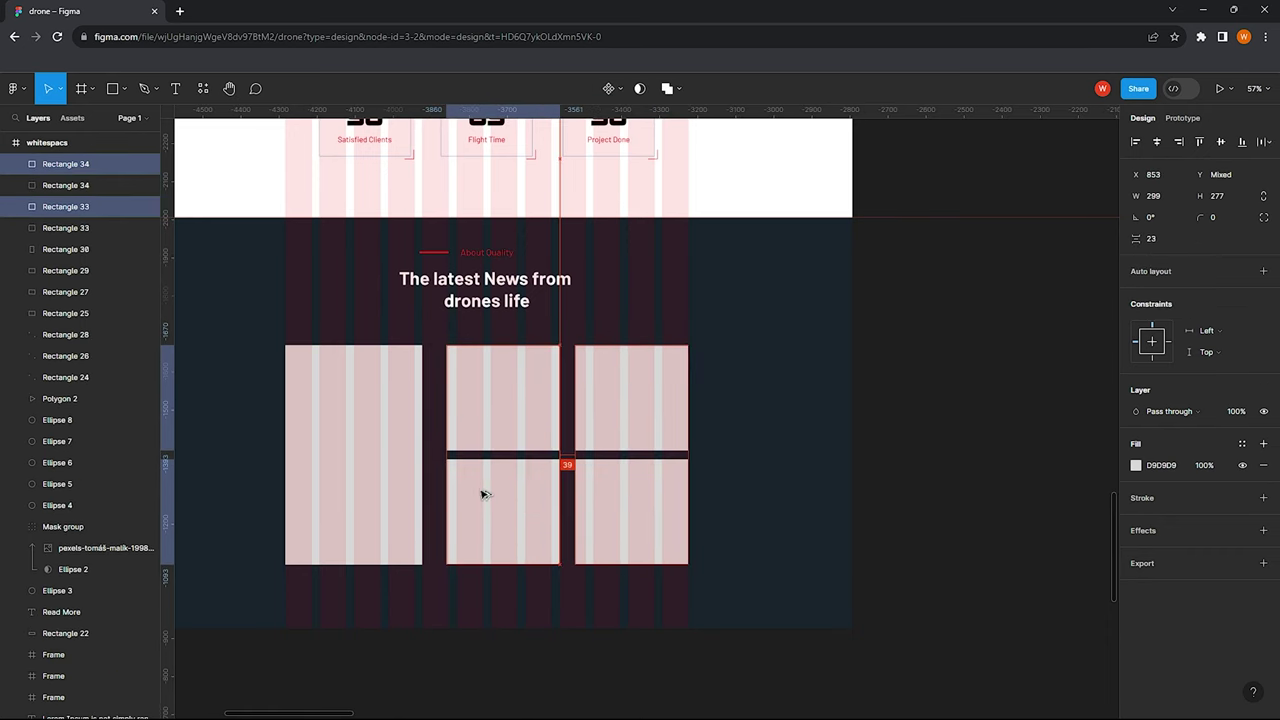
pyautogui.click(440, 530)
# Widen the tall left card and shift the middle column so the grid lines up
pyautogui.click(418, 460)
pyautogui.moveTo(422, 457); pyautogui.dragTo(432, 457)
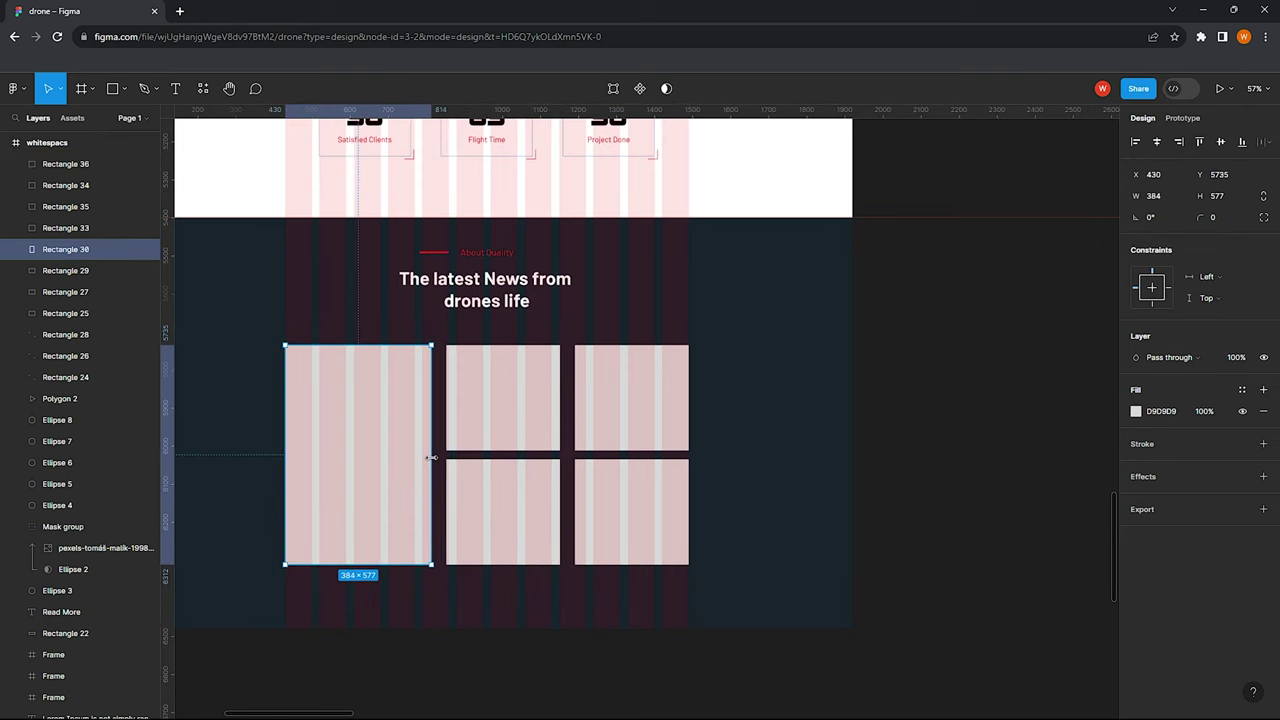
pyautogui.click(547, 593)
pyautogui.moveTo(503, 334); pyautogui.dragTo(518, 489)
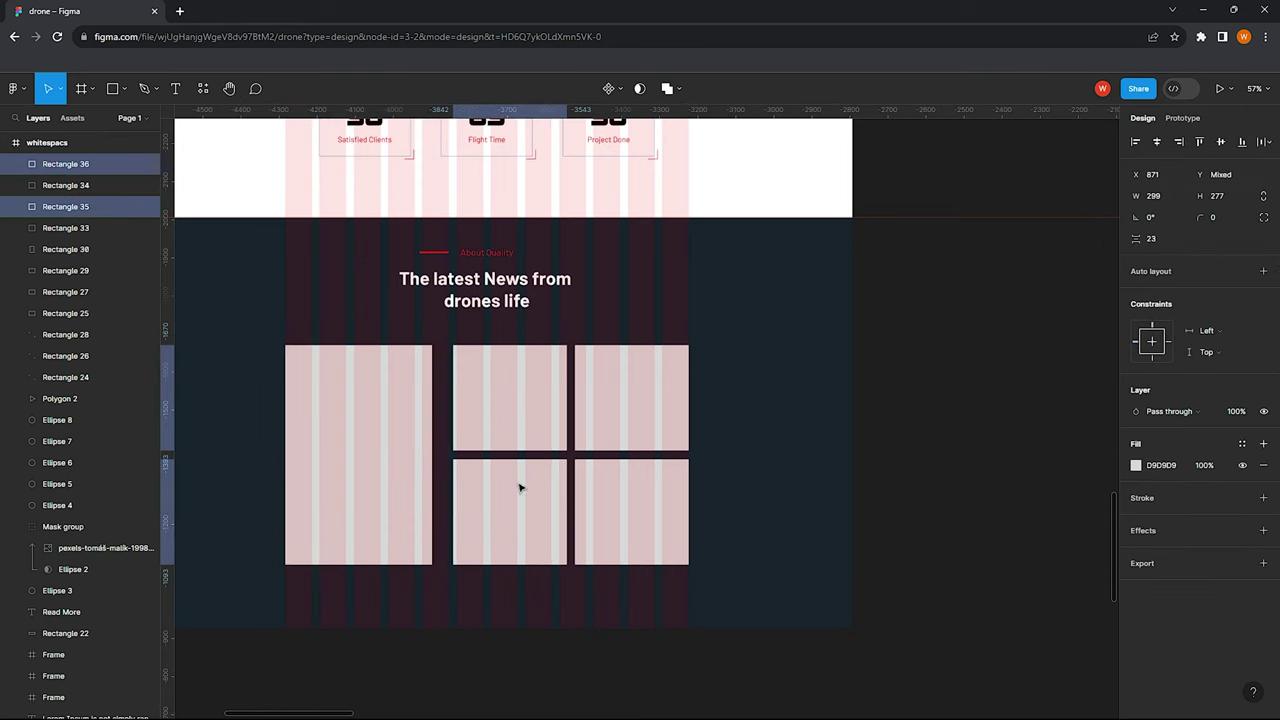
pyautogui.click(413, 457)
pyautogui.moveTo(432, 457); pyautogui.dragTo(444, 457)
pyautogui.press('Escape')
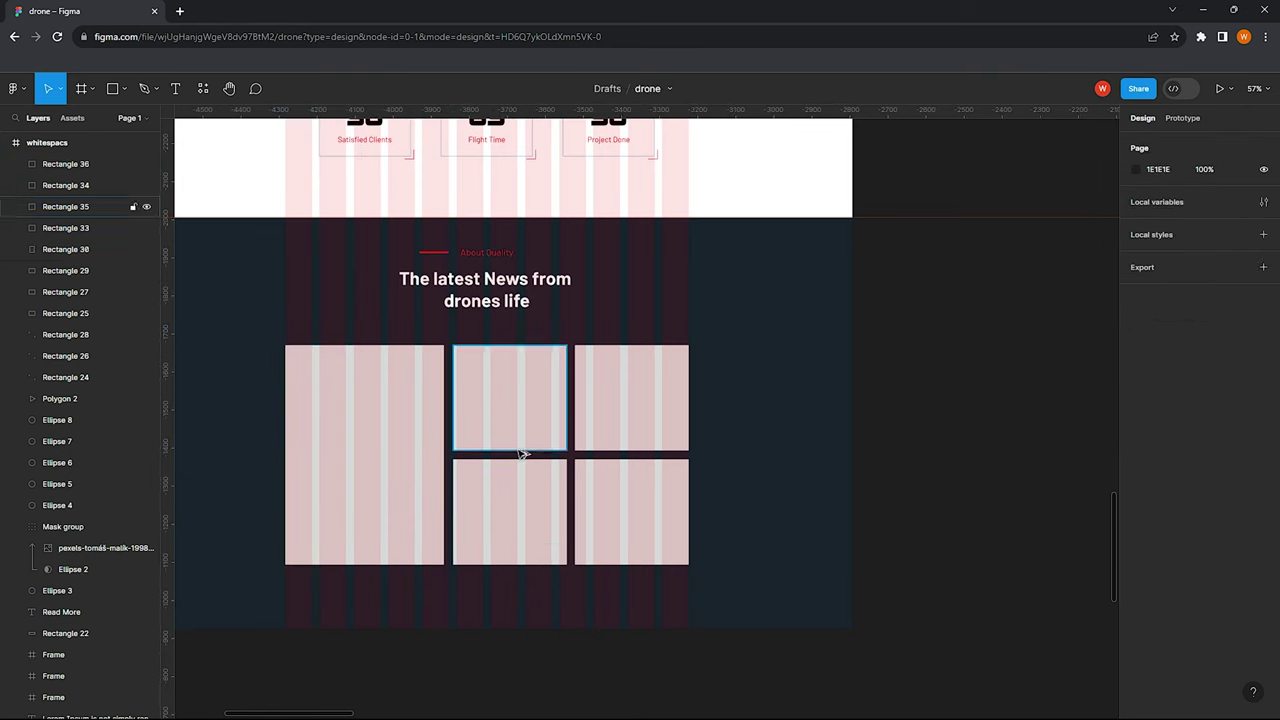
pyautogui.scroll(-5, 523, 451)
pyautogui.scroll(2, 497, 407)
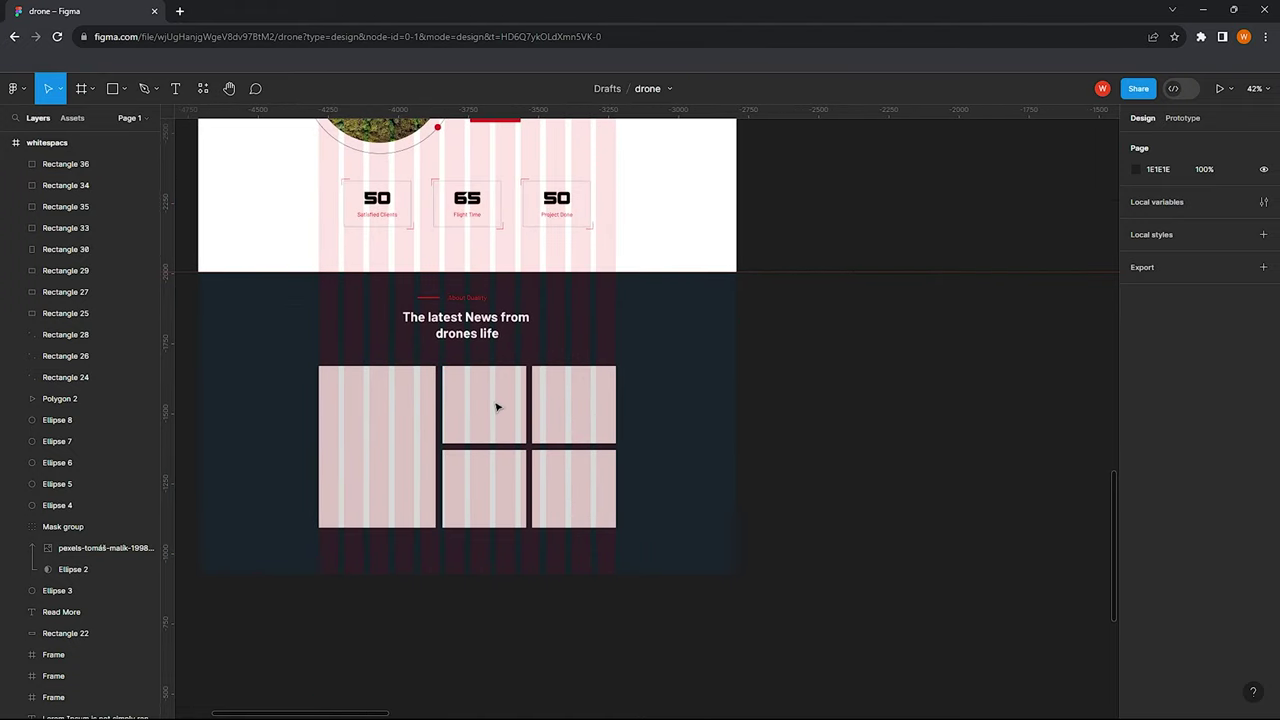
# Shrink the hand-held drone photo to card size and place it over the tall left card
pyautogui.scroll(-5, 497, 407)
pyautogui.scroll(-5, 537, 374)
pyautogui.scroll(-3, 631, 371)
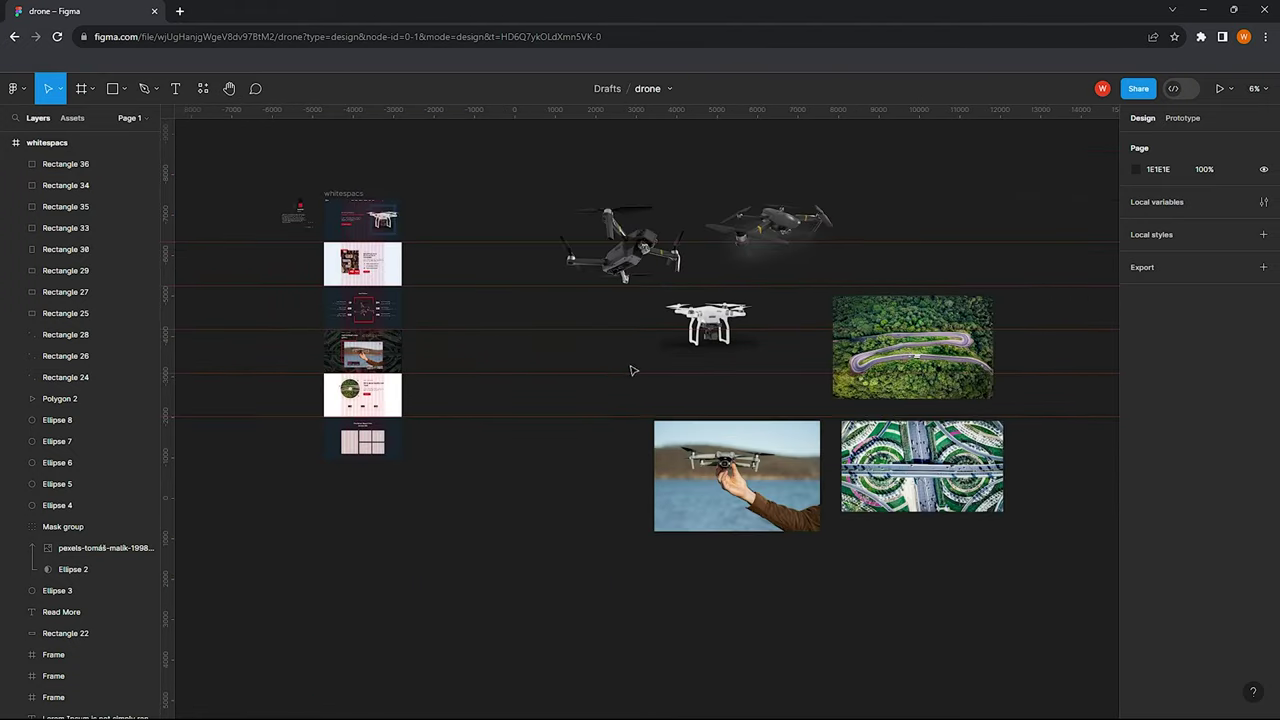
pyautogui.click(720, 465)
pyautogui.scroll(4, 720, 465)
pyautogui.moveTo(614, 619); pyautogui.dragTo(342, 437)
pyautogui.moveTo(322, 423); pyautogui.dragTo(295, 399)
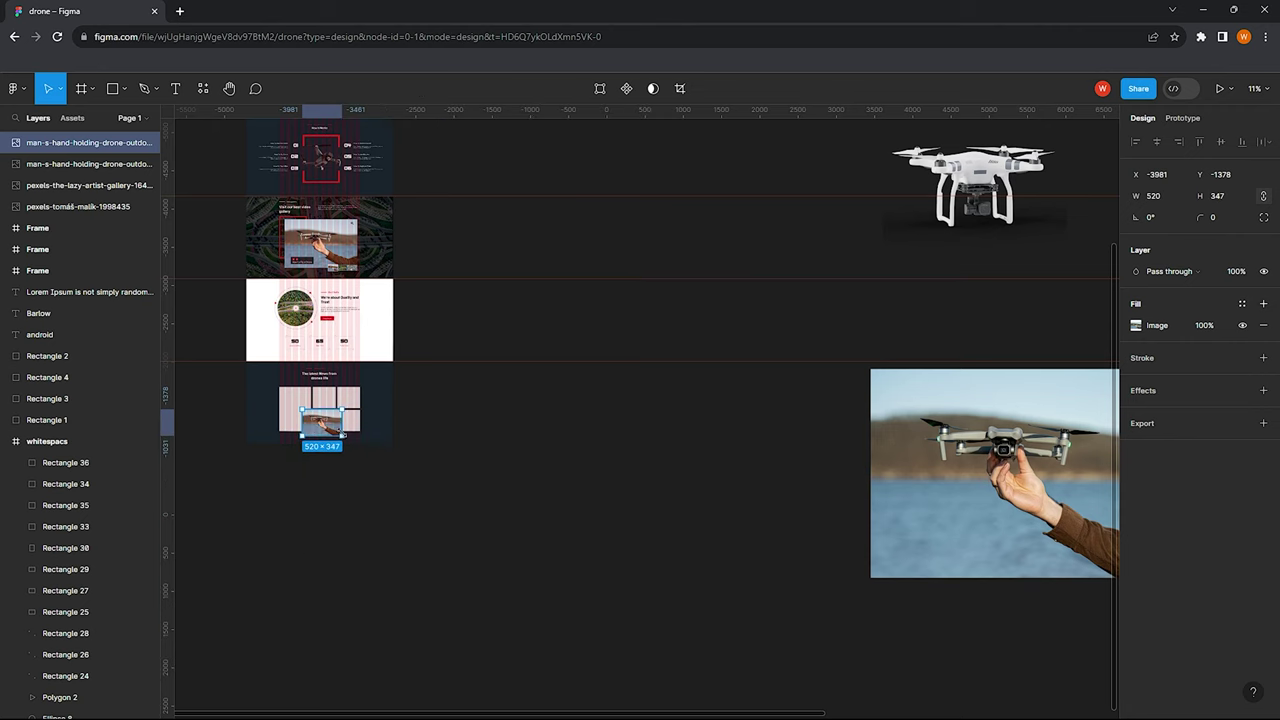
pyautogui.scroll(4, 300, 403)
pyautogui.scroll(4, 400, 380)
pyautogui.scroll(2, 509, 355)
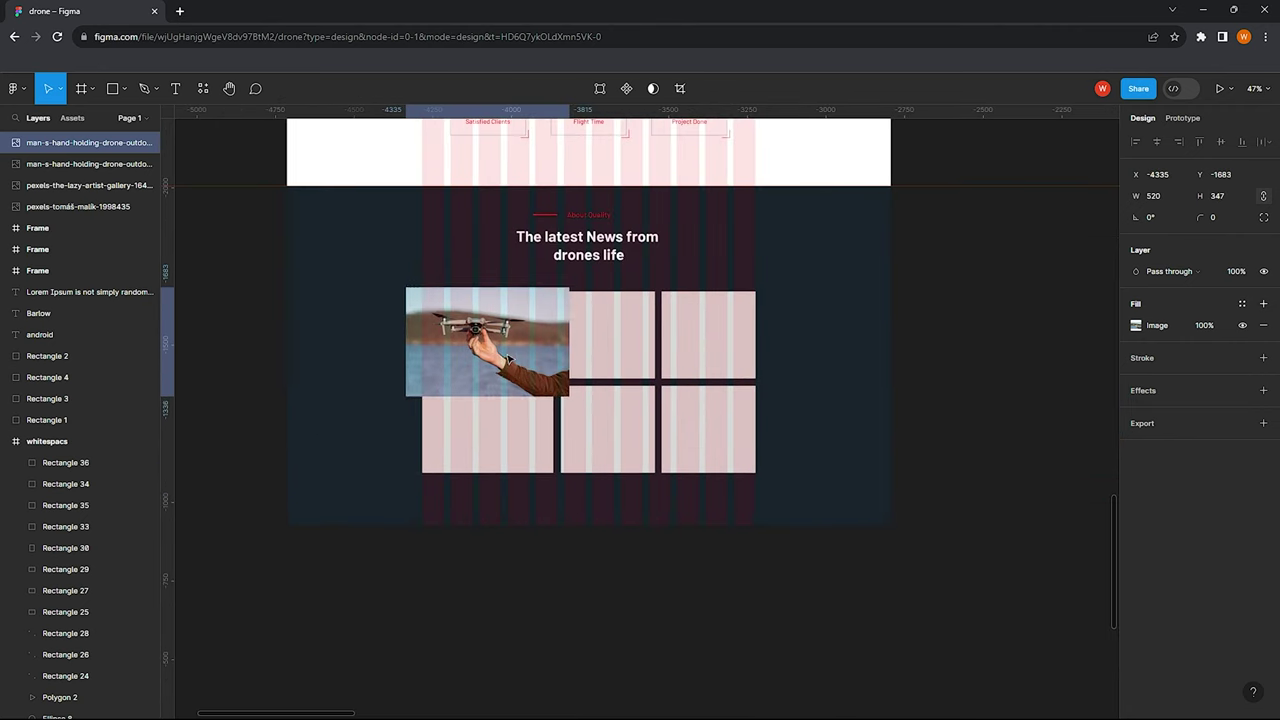
# Mask the drone photo to the tall card and enlarge it to fill the card
pyautogui.moveTo(443, 257); pyautogui.dragTo(520, 430)
pyautogui.click(640, 88)
pyautogui.doubleClick(453, 343)
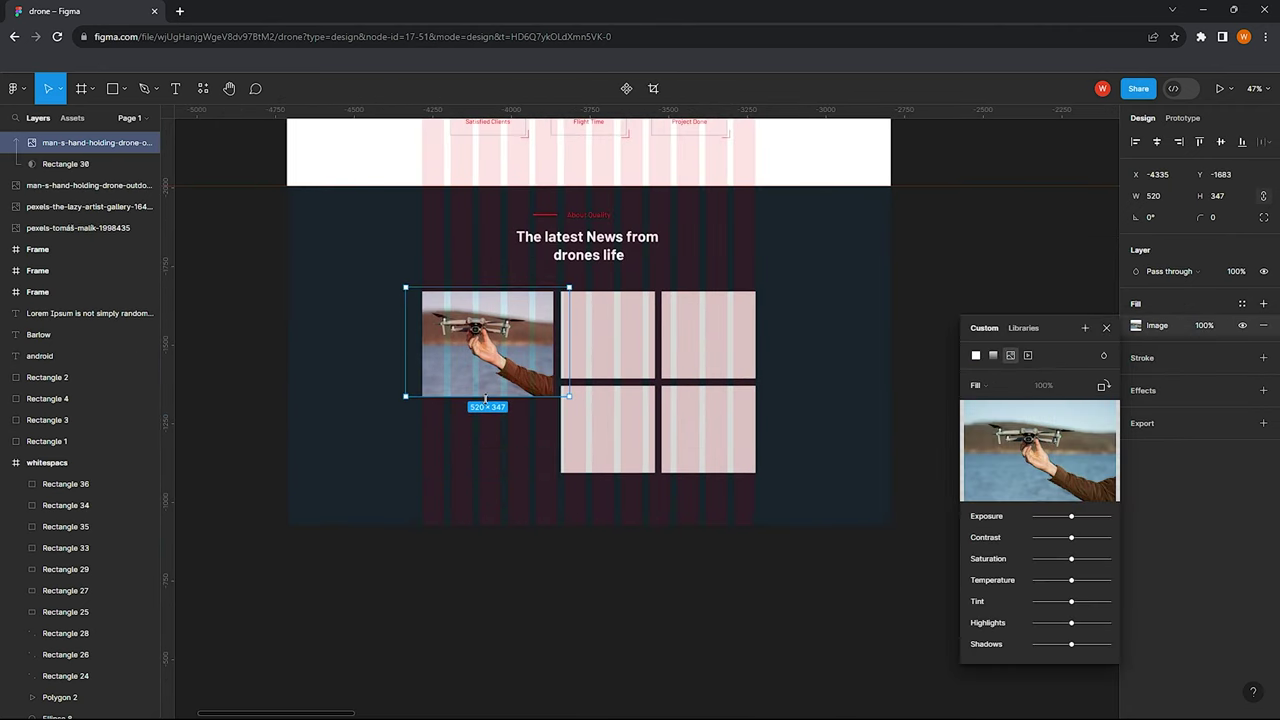
pyautogui.moveTo(453, 343); pyautogui.dragTo(512, 412)
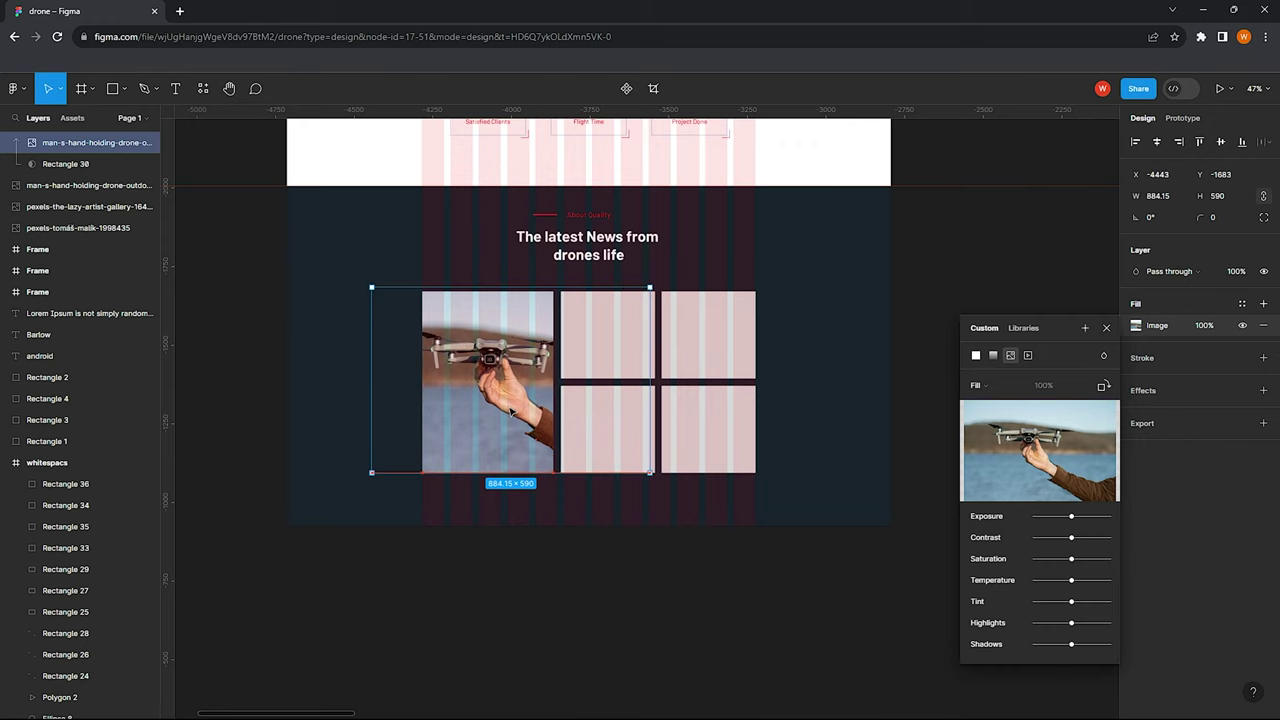
pyautogui.moveTo(484, 287); pyautogui.dragTo(484, 292)
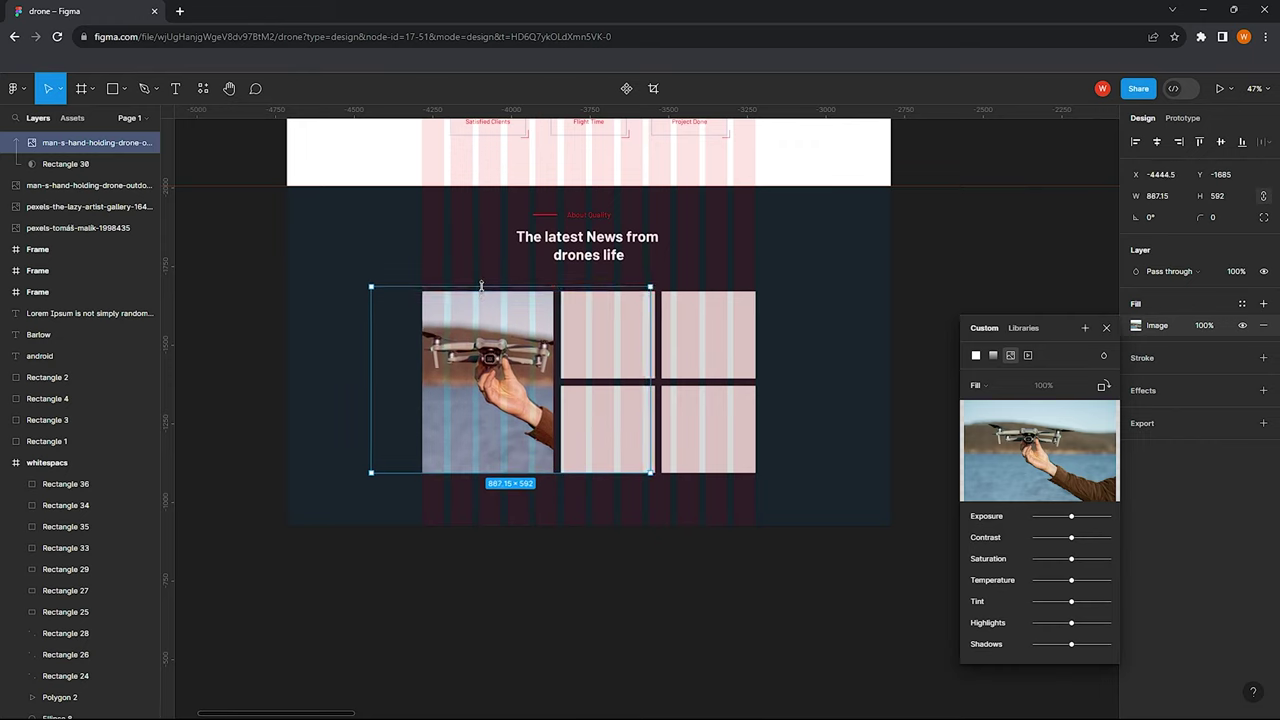
pyautogui.scroll(-3, 563, 406)
pyautogui.click(703, 373)
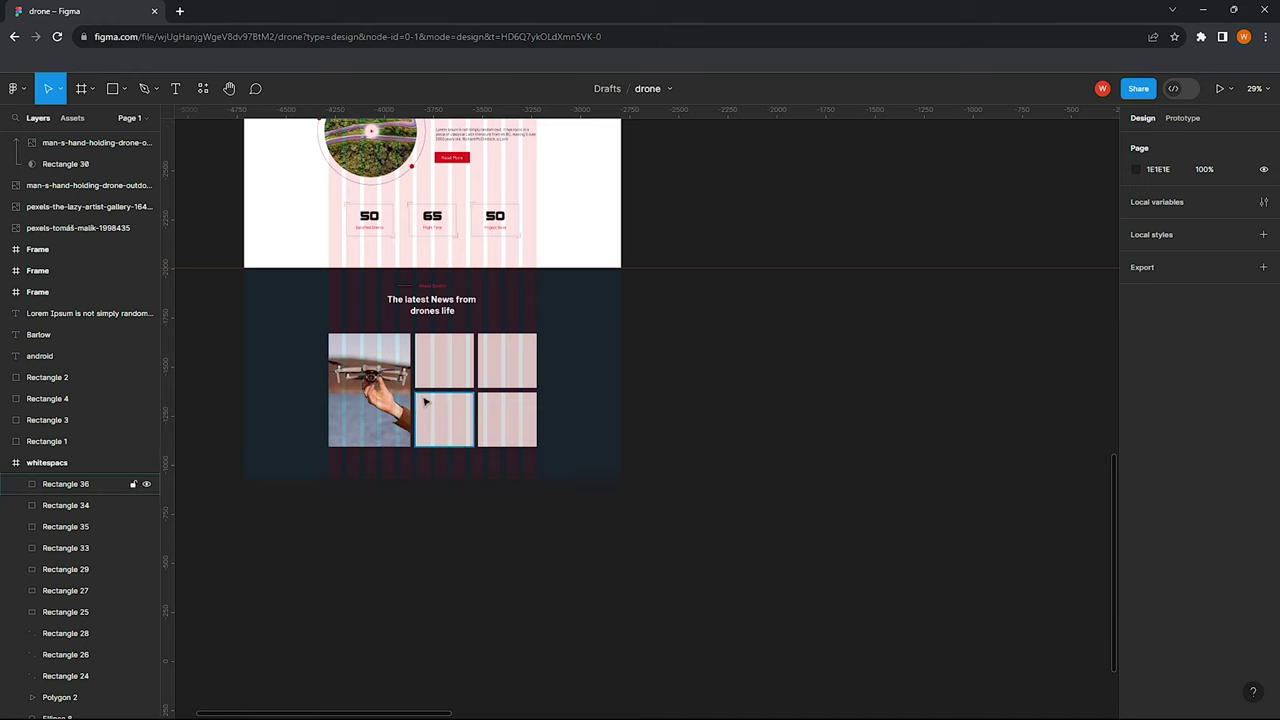
pyautogui.scroll(2, 424, 401)
pyautogui.scroll(1, 400, 410)
pyautogui.scroll(1, 375, 420)
pyautogui.scroll(1, 353, 435)
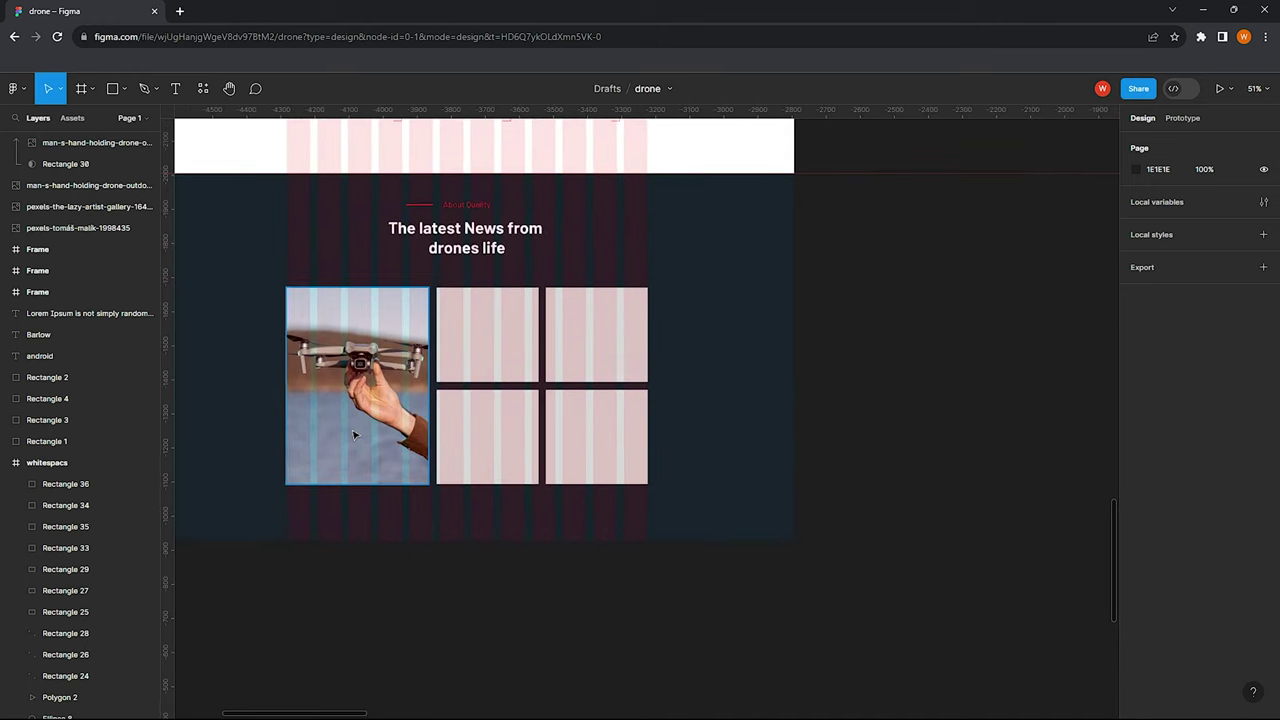
pyautogui.scroll(1, 409, 440)
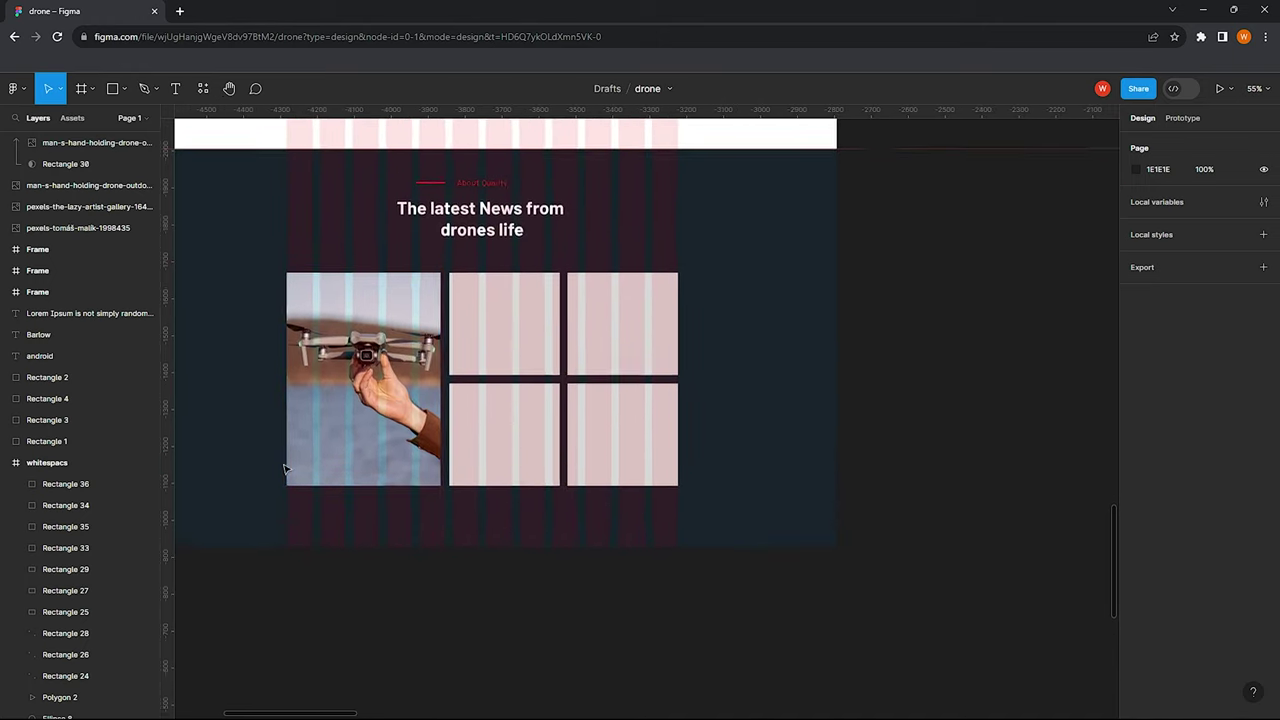
# Draw a box across the lower drone photo and layer it above the photo group
pyautogui.click(113, 88)
pyautogui.scroll(1, 366, 364)
pyautogui.moveTo(298, 389); pyautogui.dragTo(432, 442)
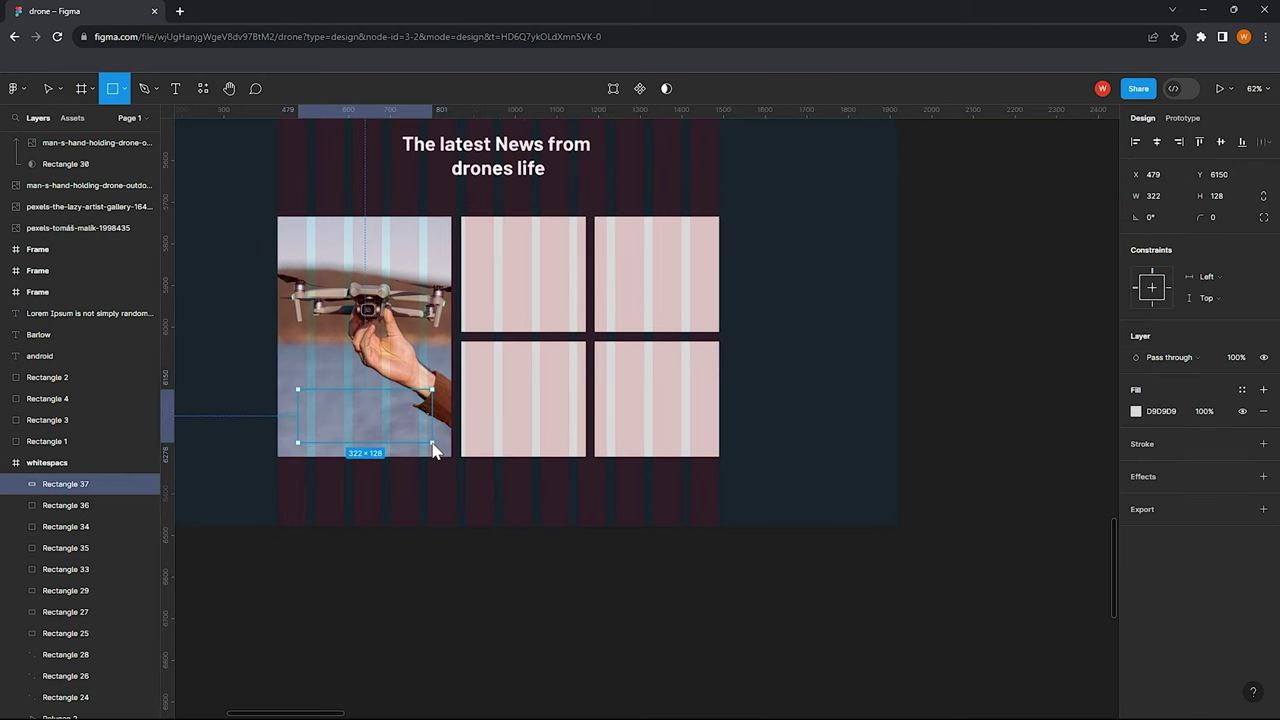
pyautogui.moveTo(358, 404); pyautogui.dragTo(354, 451)
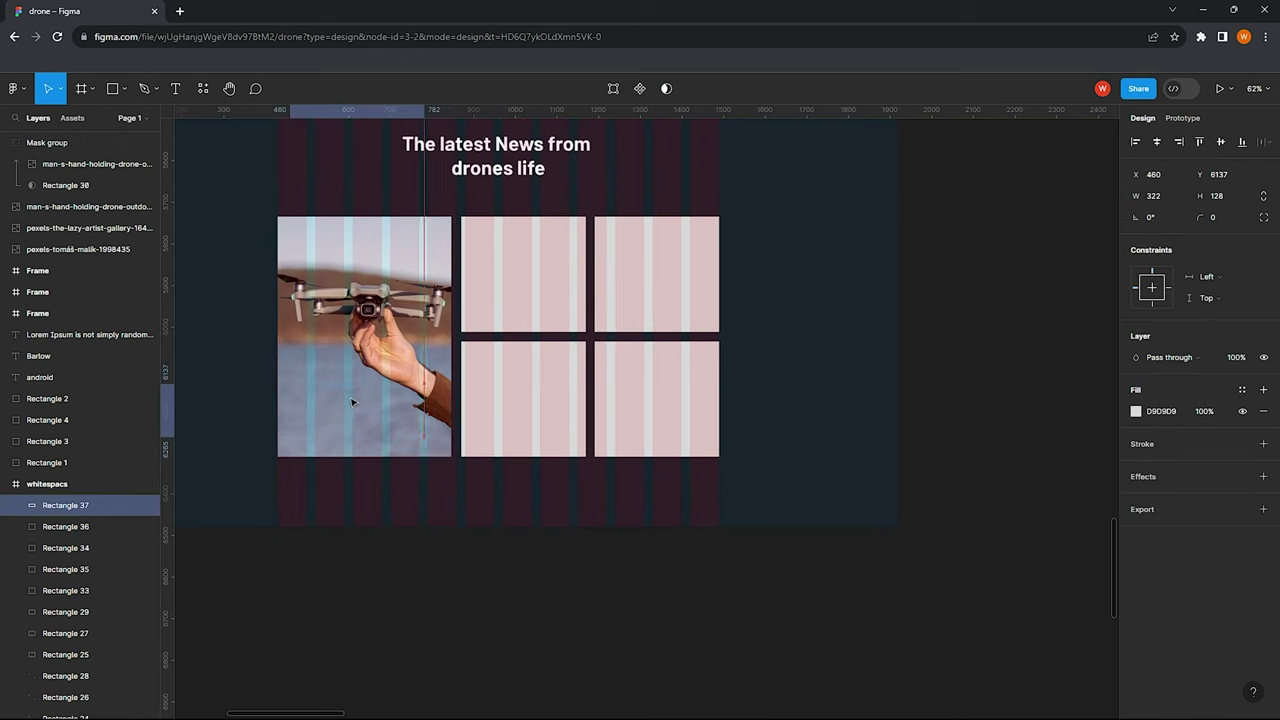
pyautogui.click(276, 288)
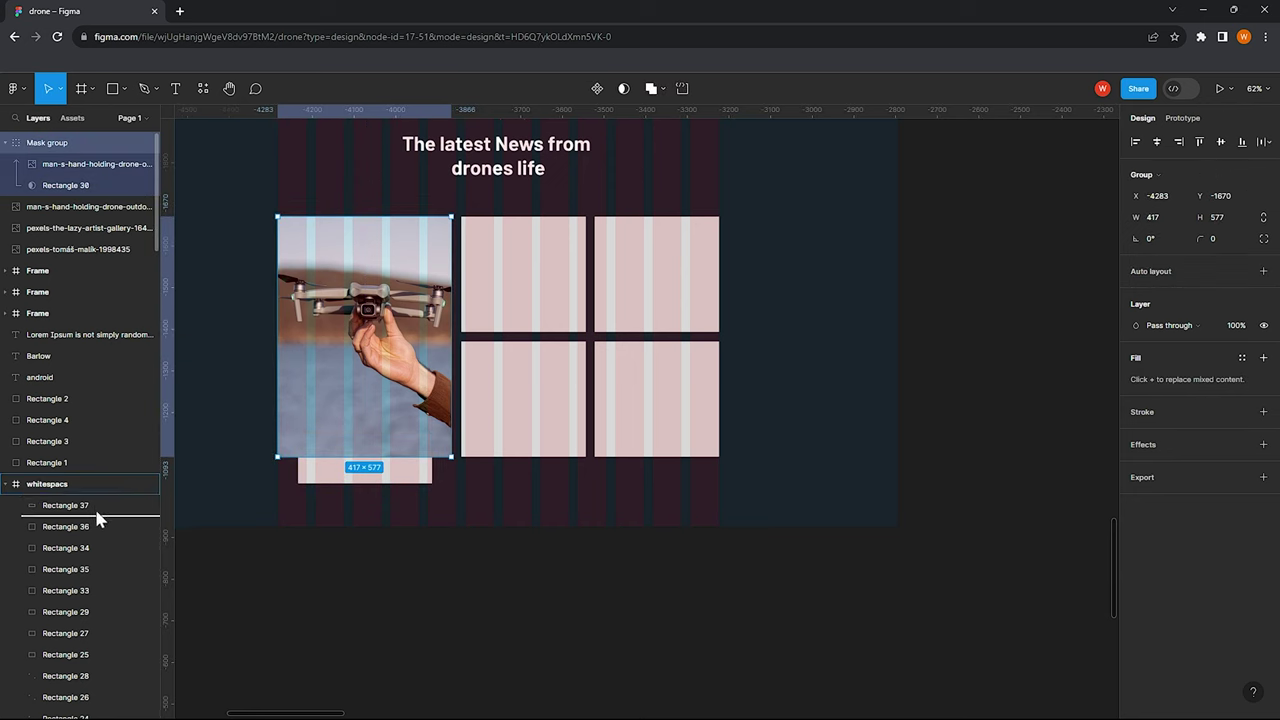
pyautogui.moveTo(97, 517); pyautogui.dragTo(97, 517)
pyautogui.moveTo(358, 466); pyautogui.dragTo(360, 434)
pyautogui.moveTo(368, 439); pyautogui.dragTo(370, 433)
# Fill the box FFFFFF white and move the About Quality label onto it
pyautogui.click(1136, 411)
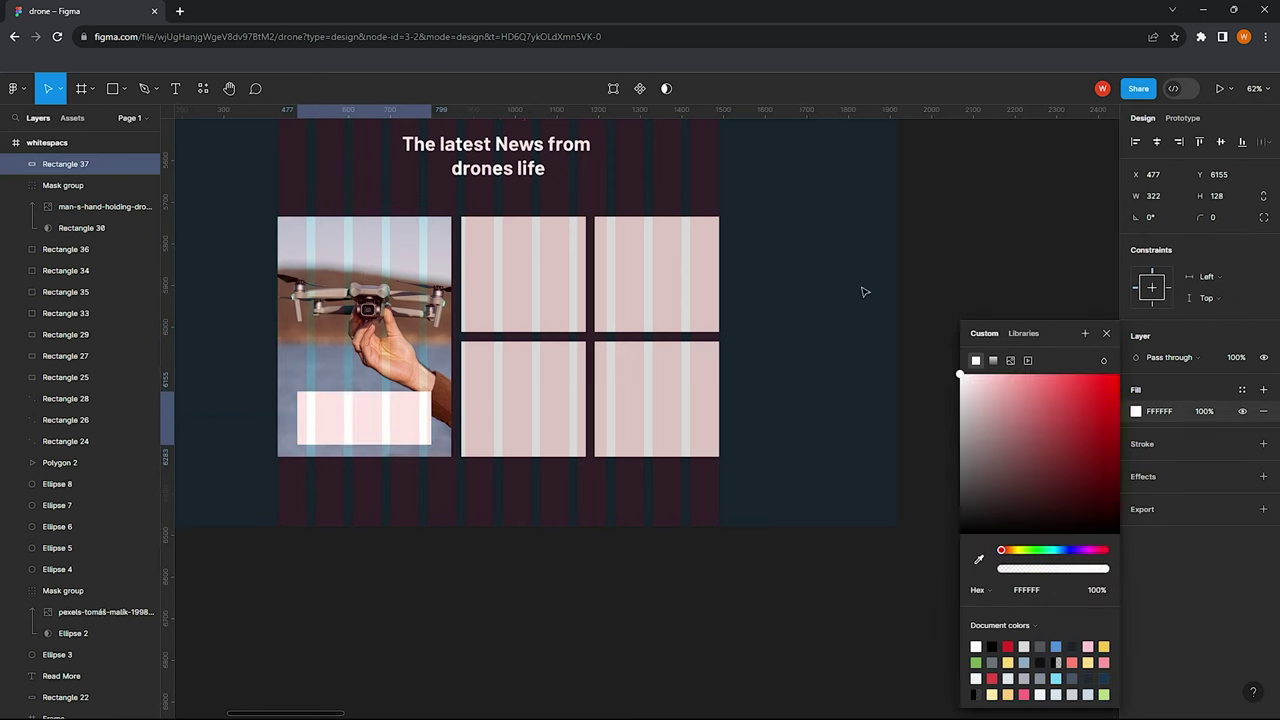
pyautogui.click(408, 557)
pyautogui.scroll(1, 349, 397)
pyautogui.scroll(-1, 349, 425)
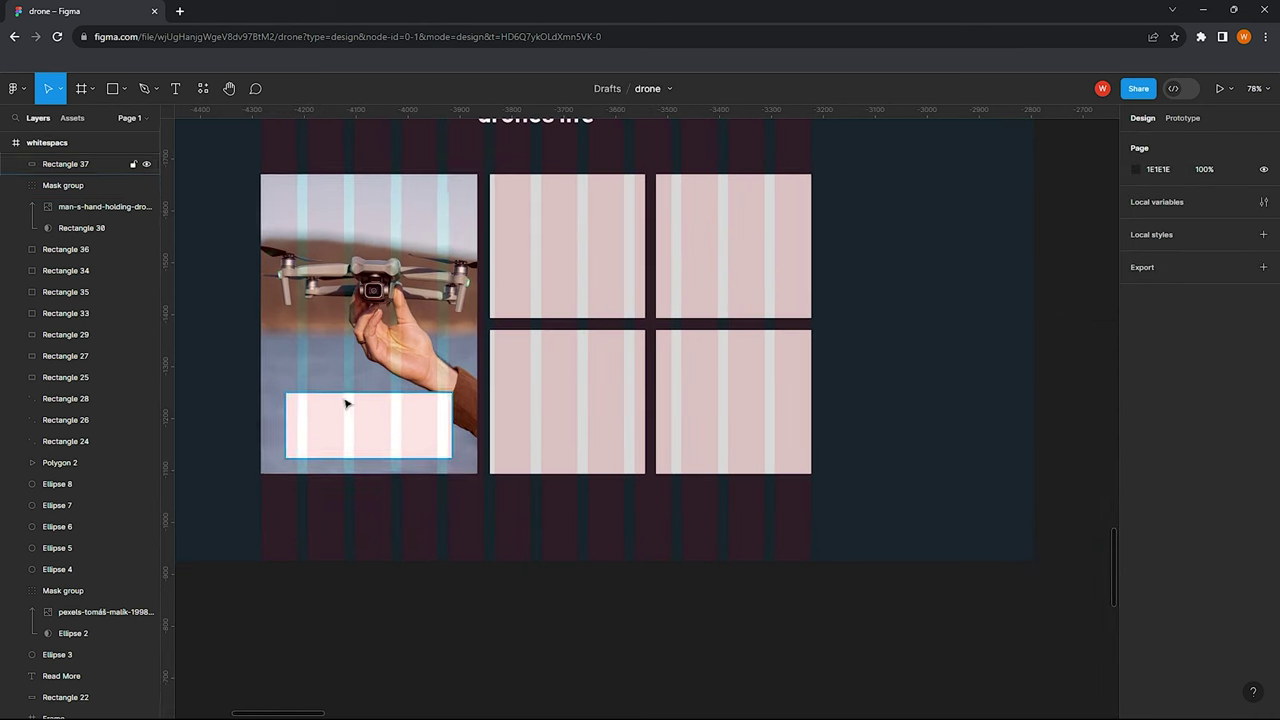
pyautogui.scroll(-2, 343, 406)
pyautogui.moveTo(500, 168); pyautogui.dragTo(386, 404)
pyautogui.scroll(3, 372, 408)
# Make the label size 20 Regular and change its text to 'March 15, 2023'
pyautogui.click(1248, 433)
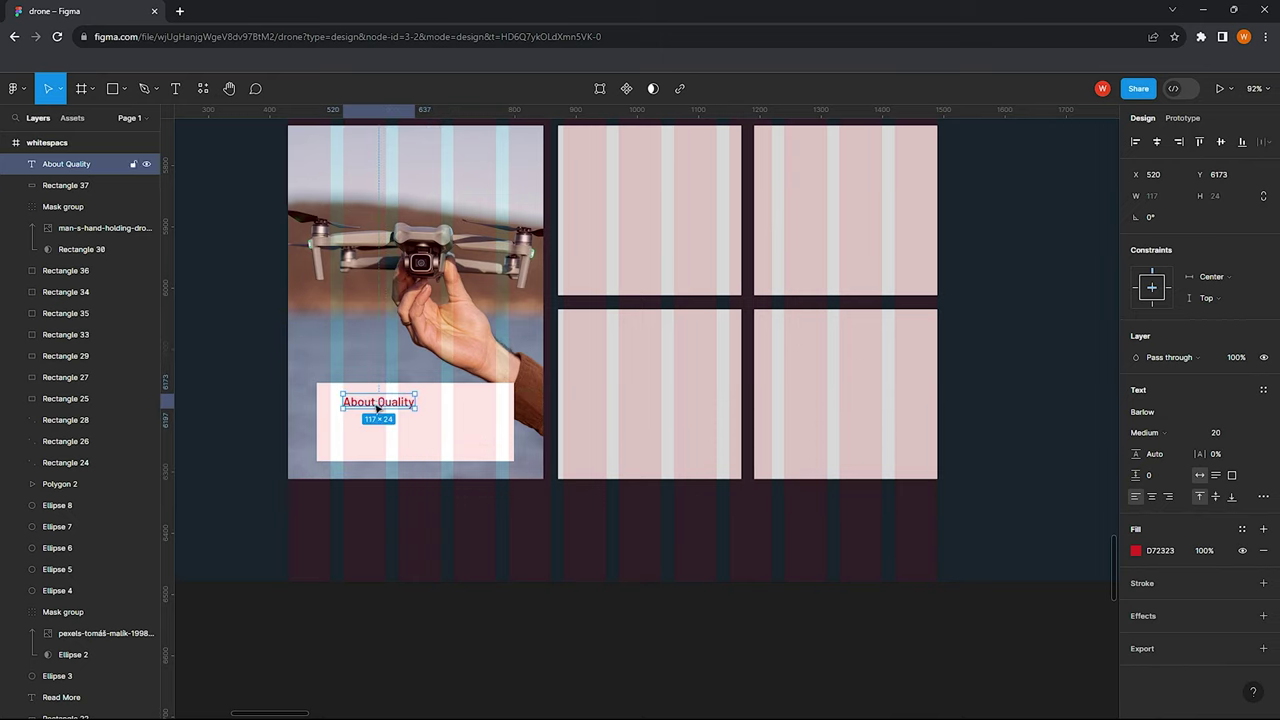
pyautogui.click(1175, 432)
pyautogui.click(1103, 405)
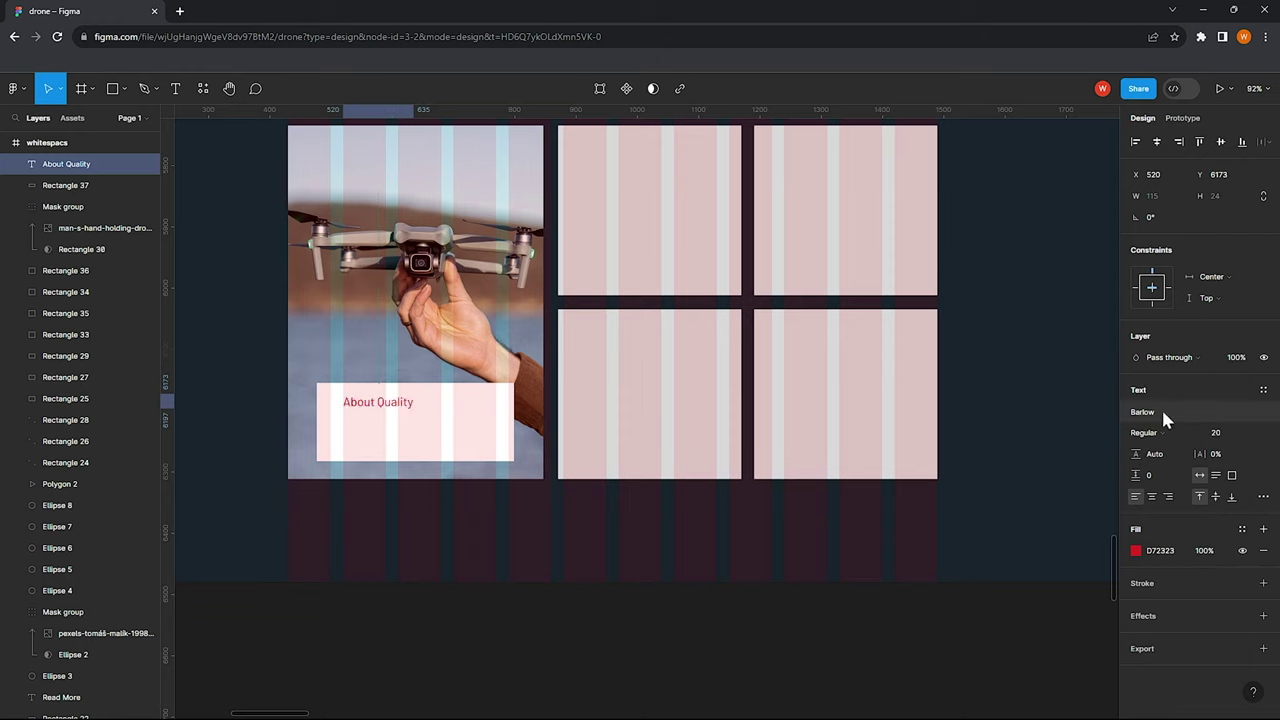
pyautogui.doubleClick(378, 402)
pyautogui.write('March 15, 2023')
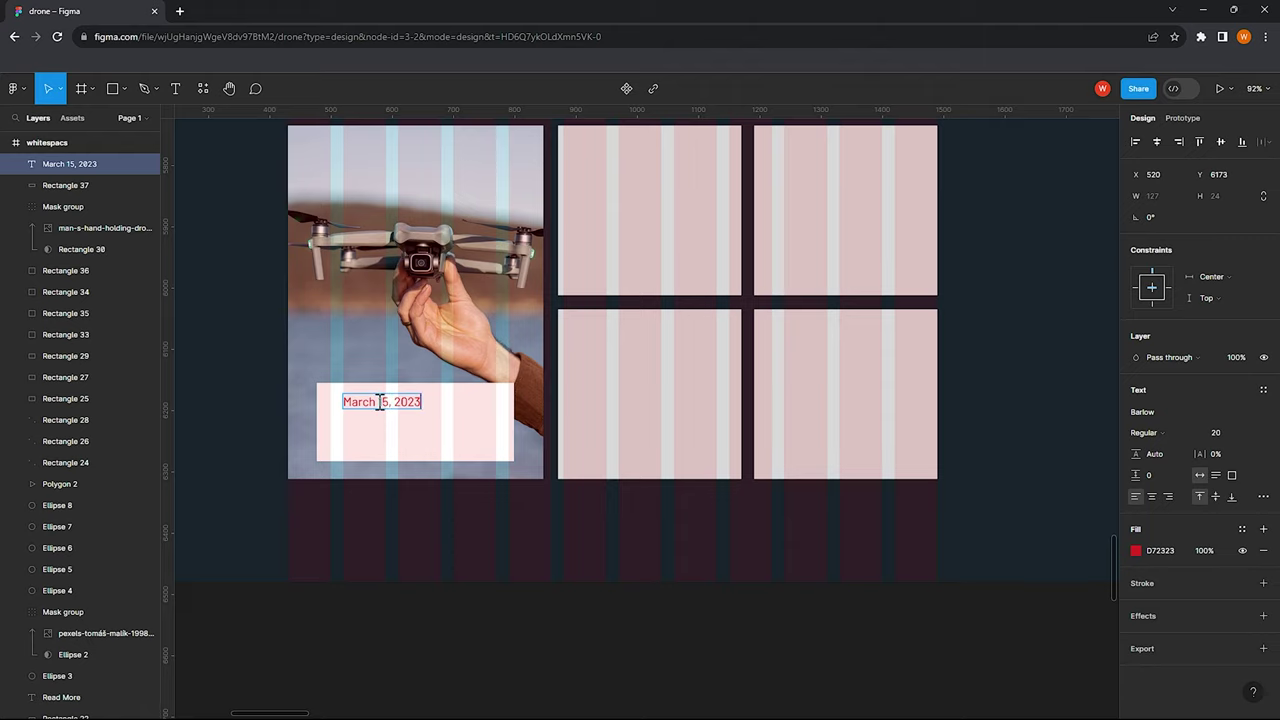
pyautogui.press('Escape')
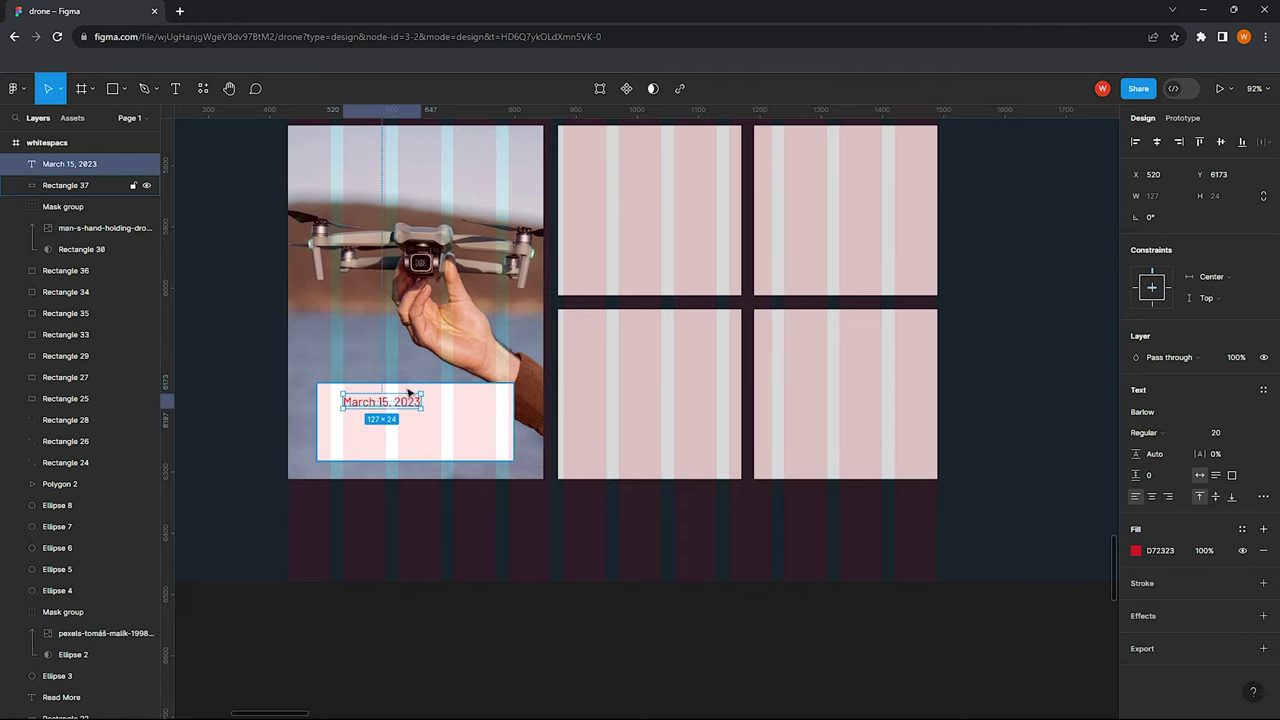
# Copy the news heading into the card, colored 19232C, size 32, left-aligned
pyautogui.keyDown('ctrl'); pyautogui.scroll(-5, 542, 192); pyautogui.keyUp('ctrl')
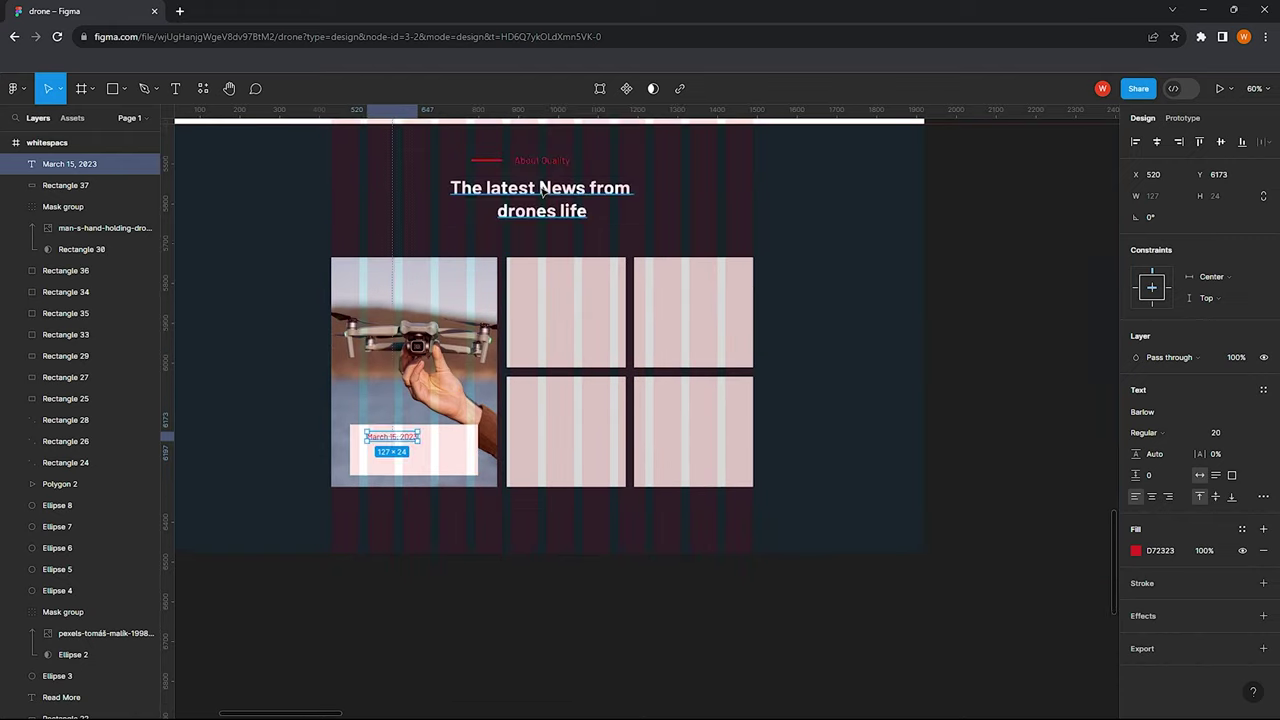
pyautogui.keyDown('alt'); pyautogui.moveTo(541, 192); pyautogui.dragTo(415, 477); pyautogui.keyUp('alt')
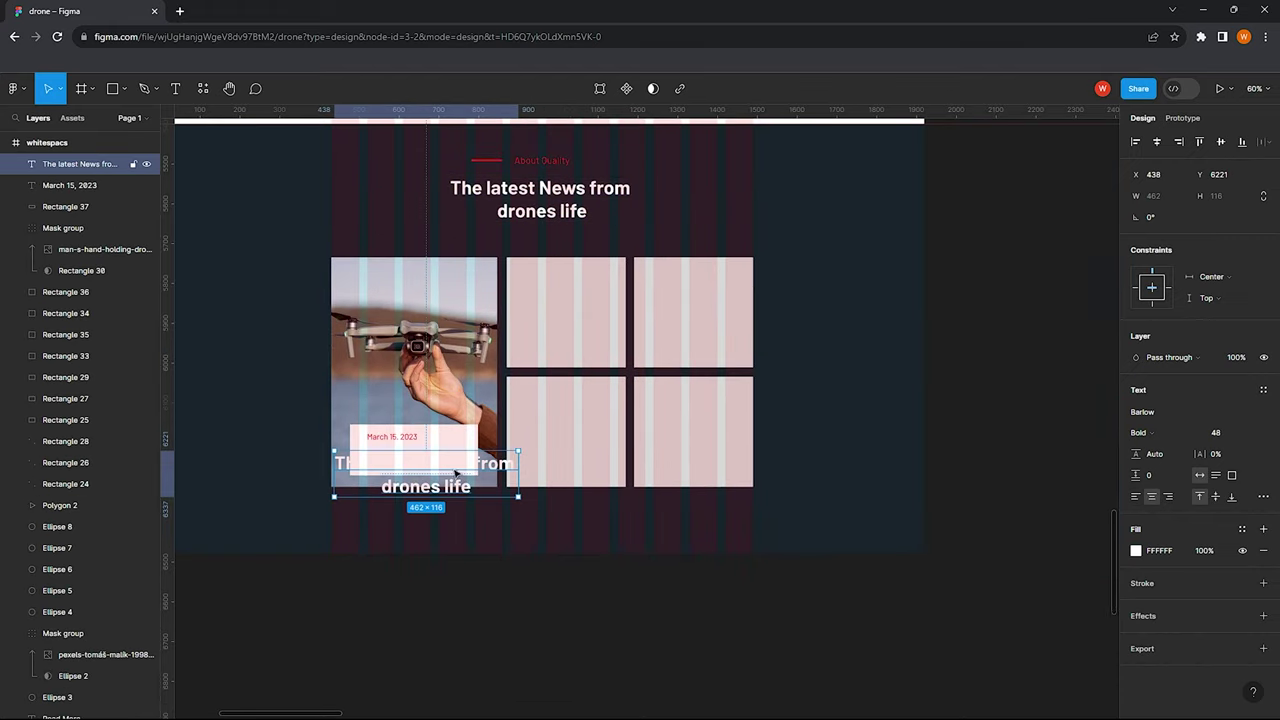
pyautogui.click(1136, 550)
pyautogui.click(979, 559)
pyautogui.click(850, 300)
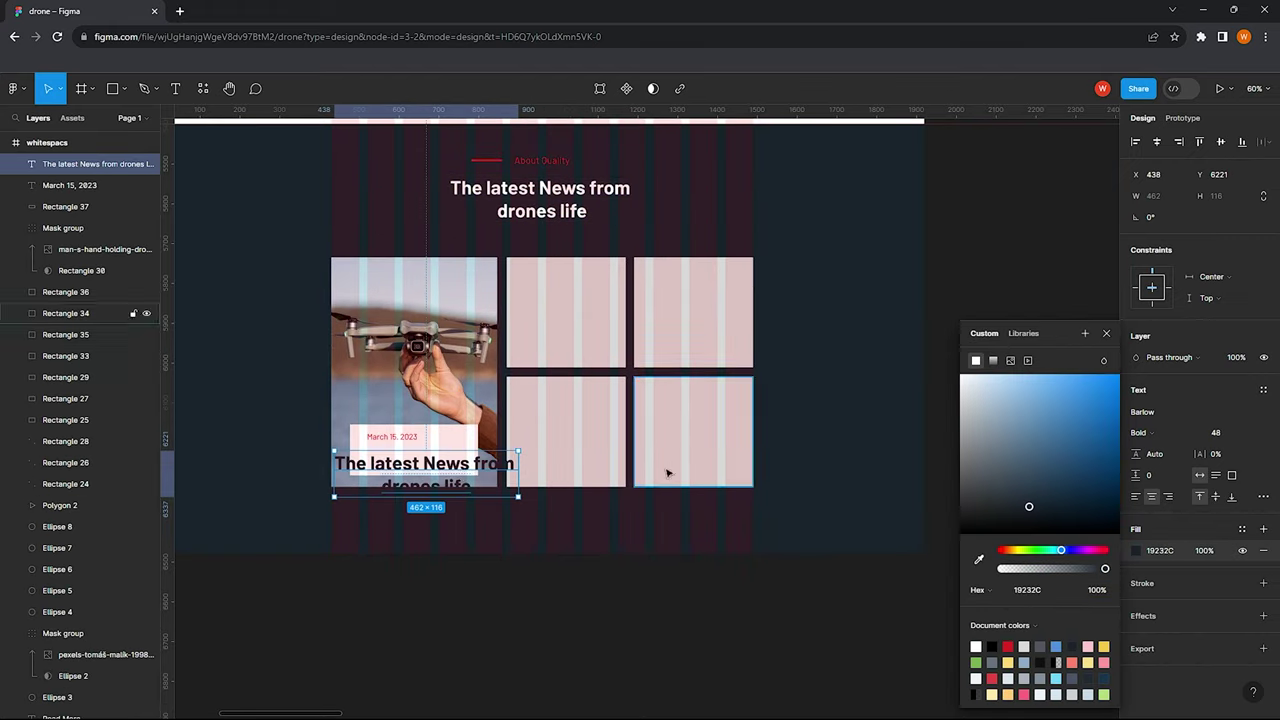
pyautogui.click(1247, 432)
pyautogui.click(1229, 380)
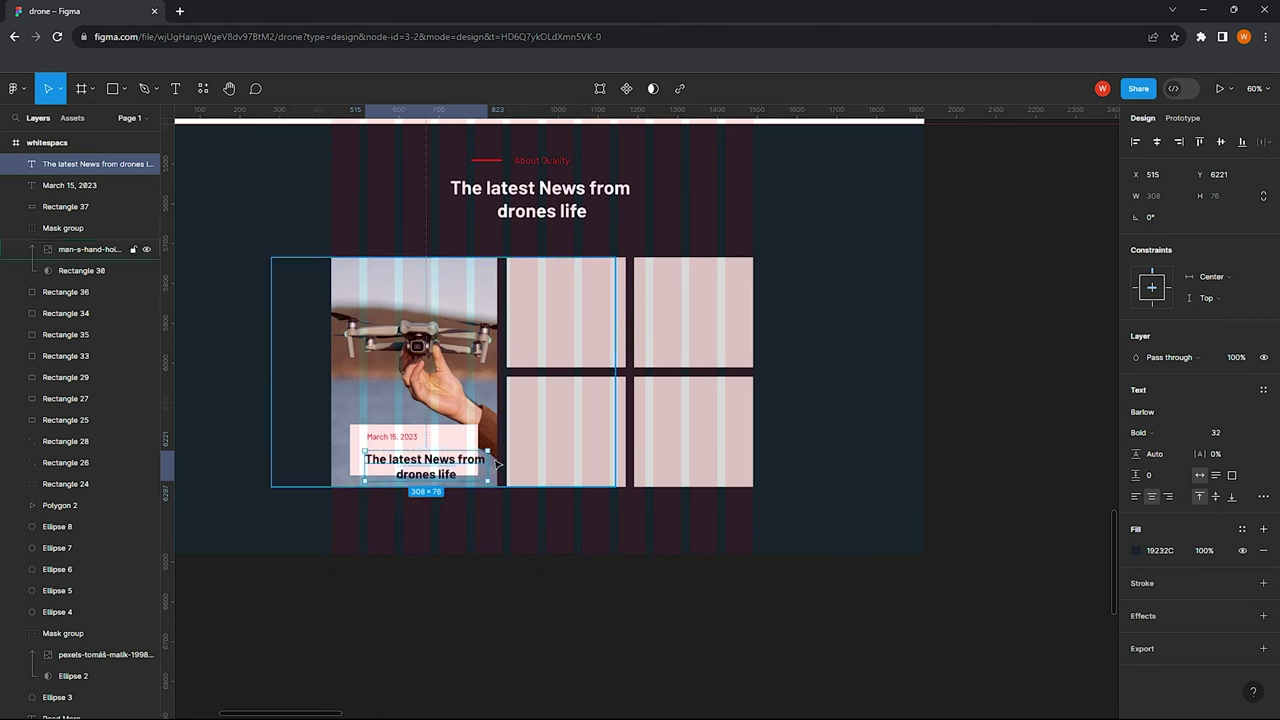
pyautogui.keyDown('ctrl'); pyautogui.scroll(3, 486, 460); pyautogui.keyUp('ctrl')
pyautogui.click(1135, 496)
pyautogui.keyDown('ctrl'); pyautogui.scroll(2, 425, 449); pyautogui.keyUp('ctrl')
pyautogui.moveTo(360, 478); pyautogui.dragTo(365, 463)
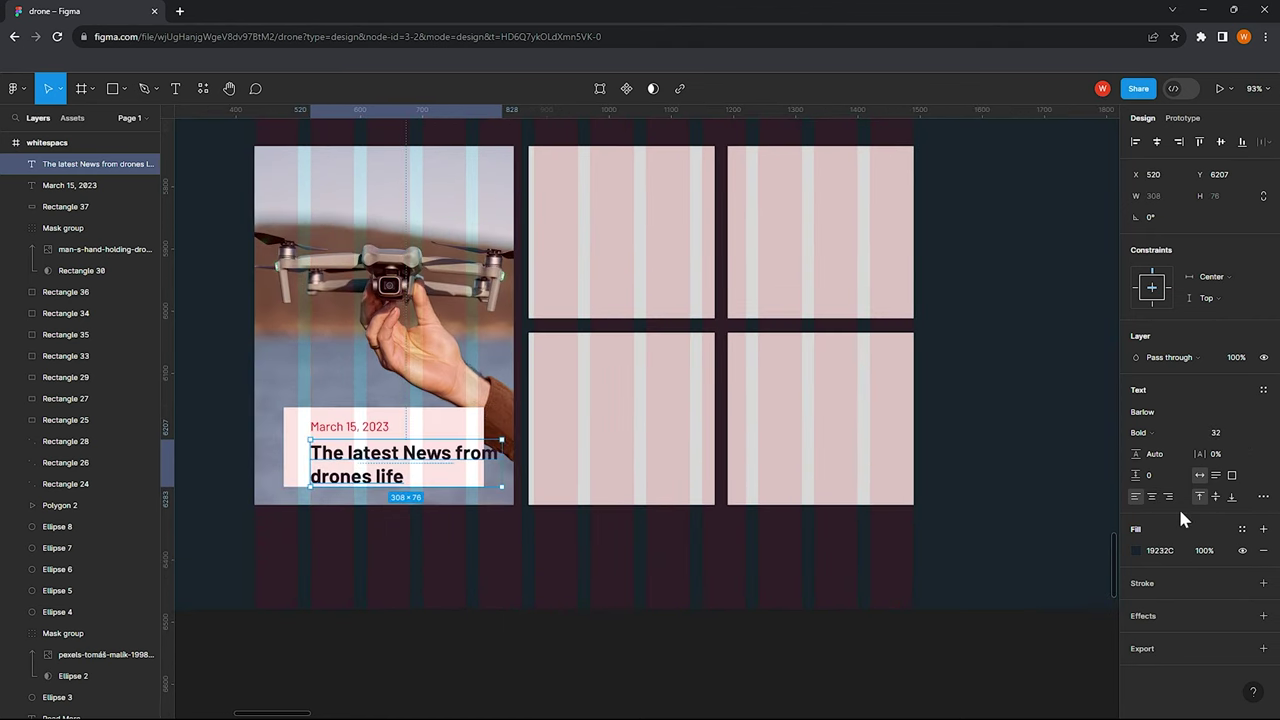
# Resize the card heading to 20 with a slightly heavier weight, placed below the date
pyautogui.click(1252, 432)
pyautogui.click(1250, 400)
pyautogui.click(1250, 432)
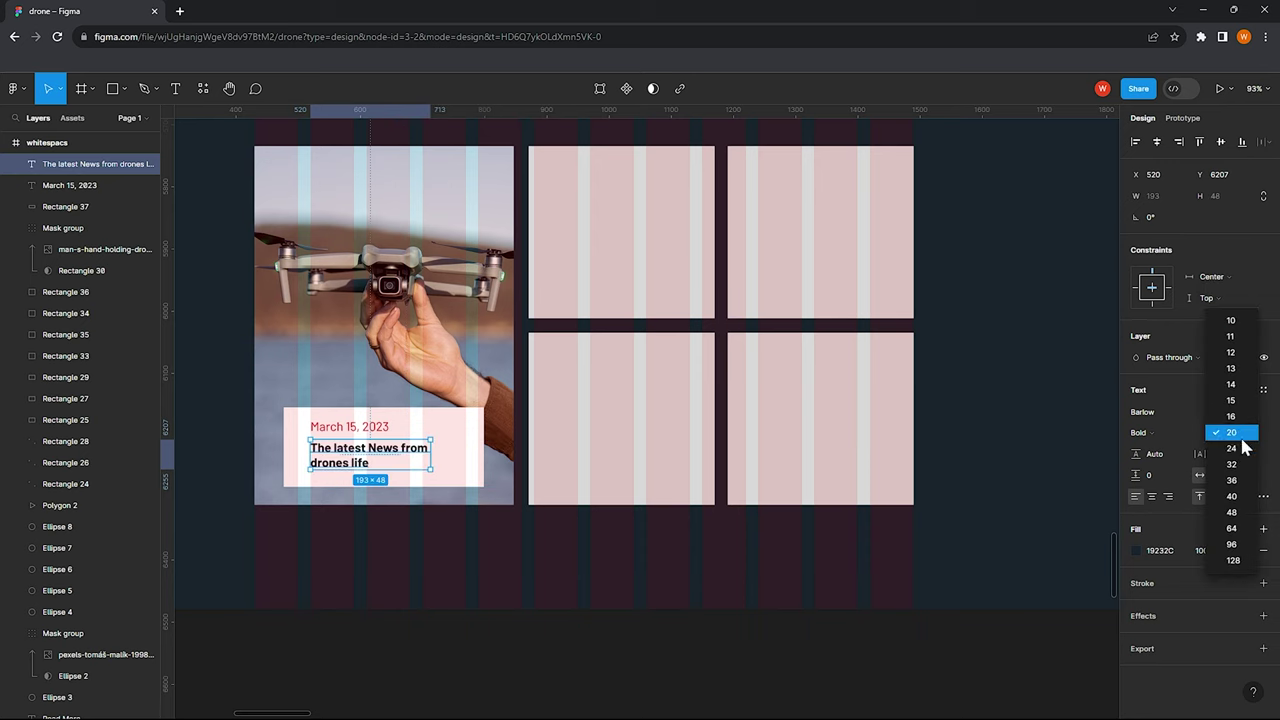
pyautogui.keyDown('ctrl'); pyautogui.scroll(2, 374, 472); pyautogui.keyUp('ctrl')
pyautogui.moveTo(335, 459); pyautogui.dragTo(336, 462)
pyautogui.click(1142, 432)
pyautogui.click(1232, 383)
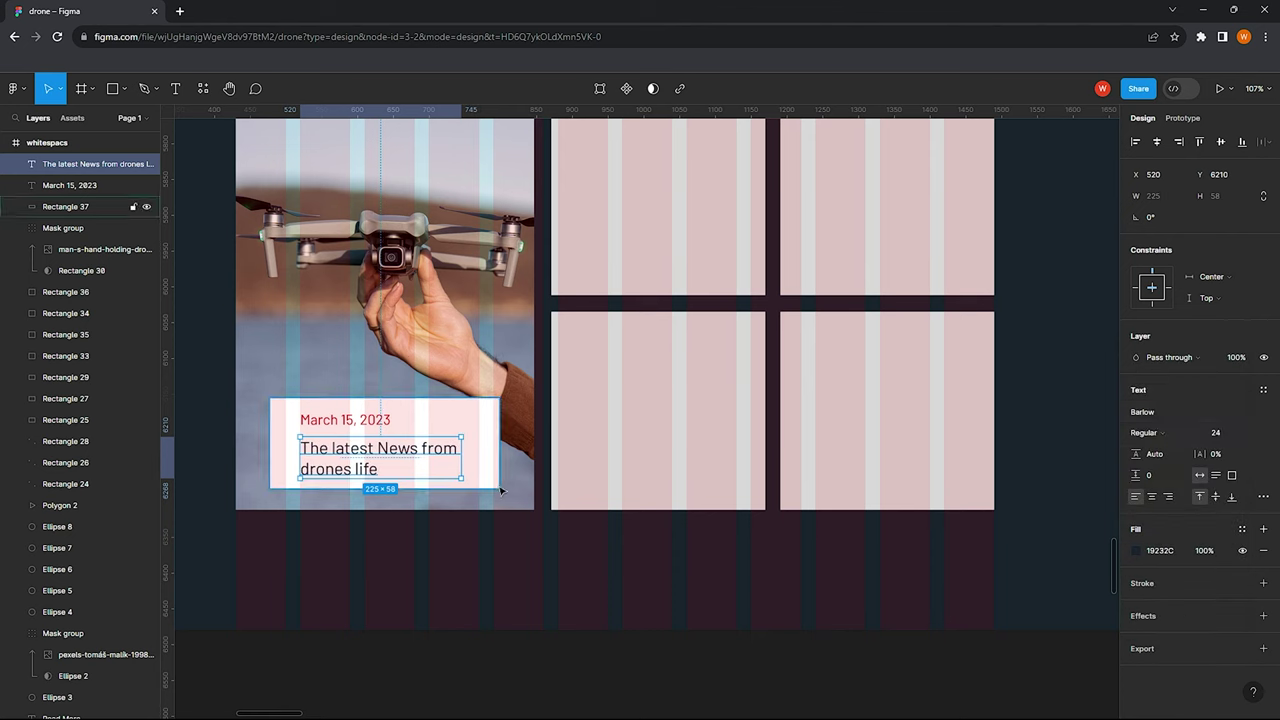
pyautogui.click(1150, 432)
pyautogui.keyDown('ctrl'); pyautogui.scroll(-3, 479, 474); pyautogui.keyUp('ctrl')
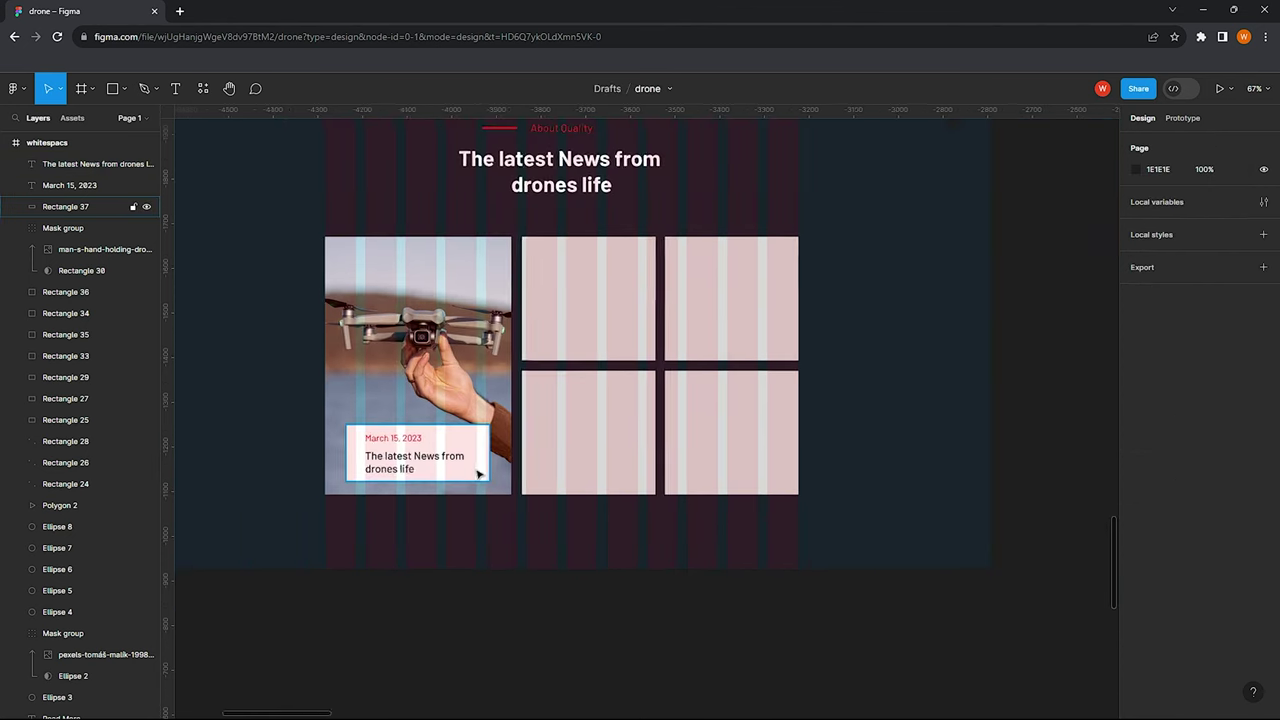
pyautogui.hscroll(2, 479, 474)
pyautogui.scroll(2, 407, 463)
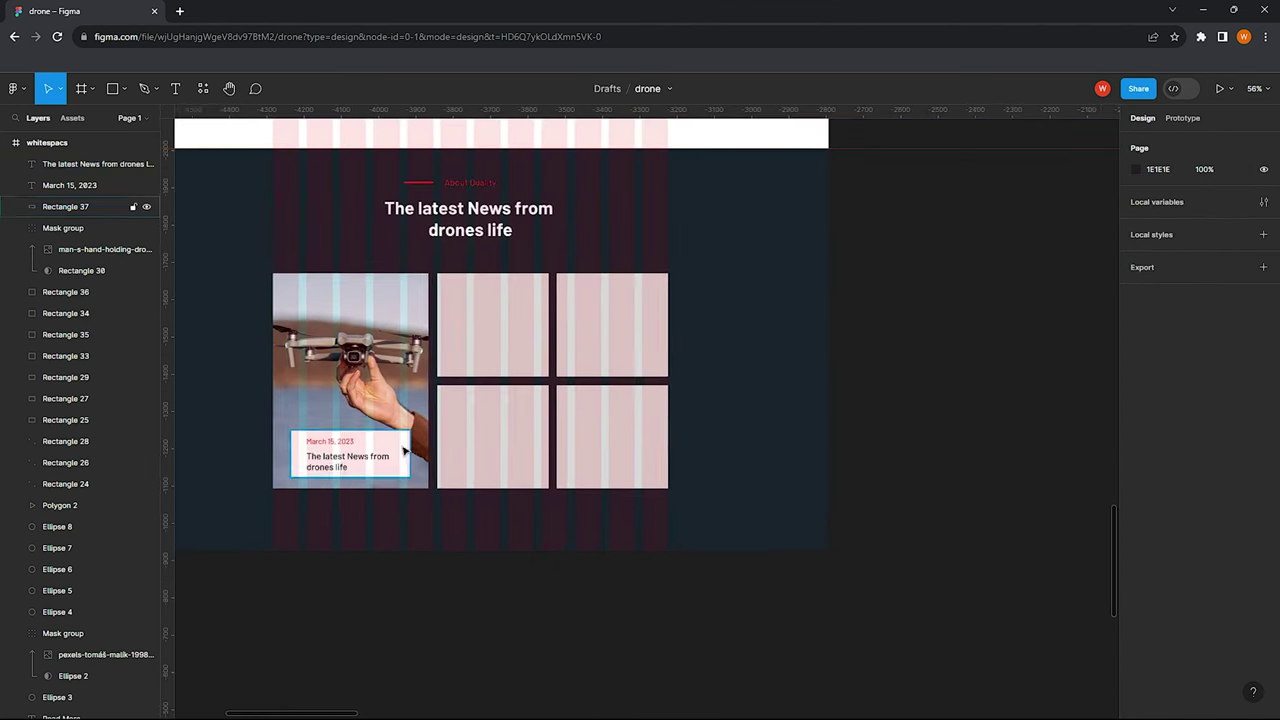
pyautogui.hscroll(2, 380, 430)
pyautogui.keyDown('ctrl'); pyautogui.scroll(2, 200, 495); pyautogui.keyUp('ctrl')
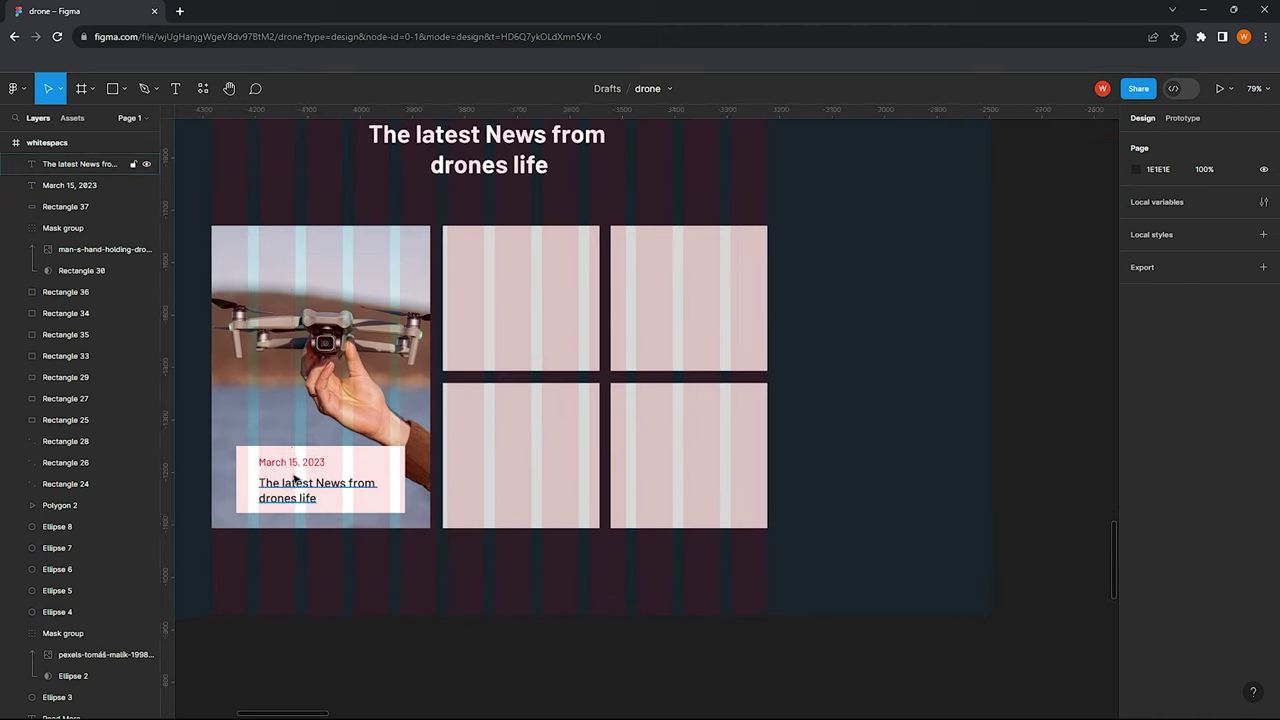
# Set the March 15, 2023 date text to size 16 and check the title
pyautogui.click(290, 462)
pyautogui.click(1252, 433)
pyautogui.click(1231, 416)
pyautogui.keyDown('ctrl'); pyautogui.scroll(3, 379, 448); pyautogui.keyUp('ctrl')
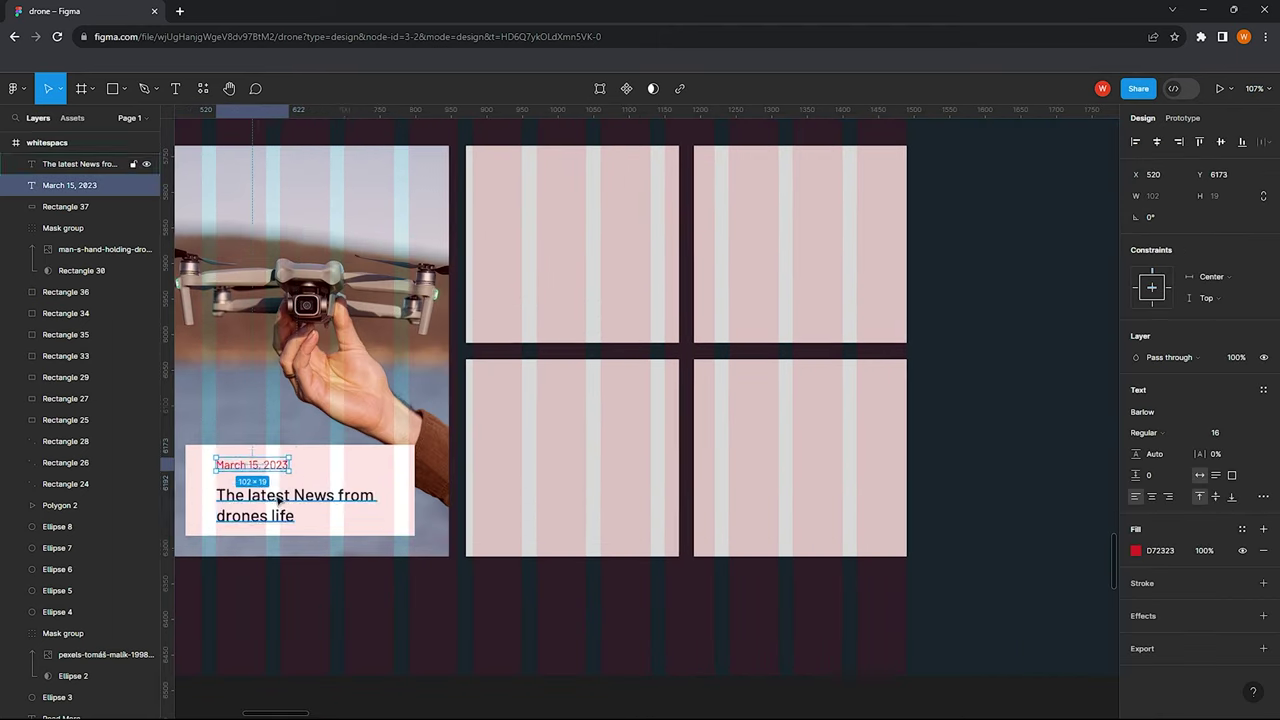
pyautogui.click(260, 500)
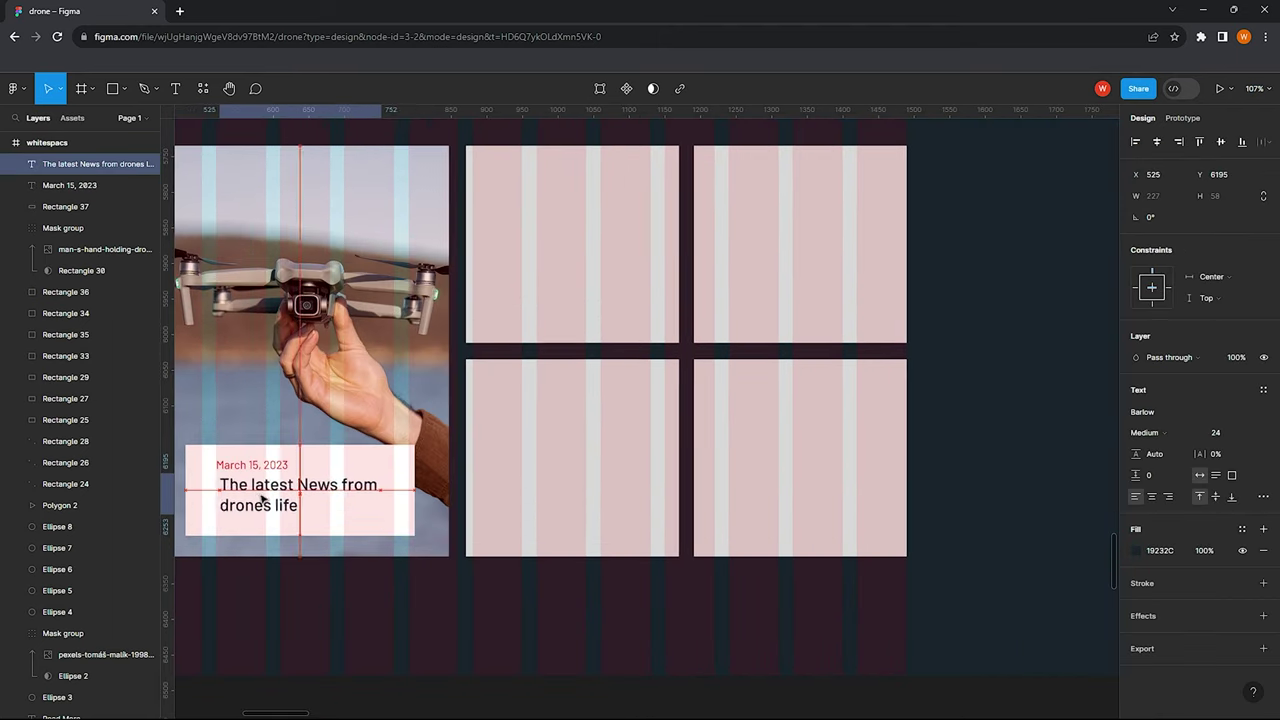
pyautogui.click(314, 569)
pyautogui.keyDown('ctrl'); pyautogui.scroll(-5, 314, 569); pyautogui.keyUp('ctrl')
pyautogui.click(288, 494)
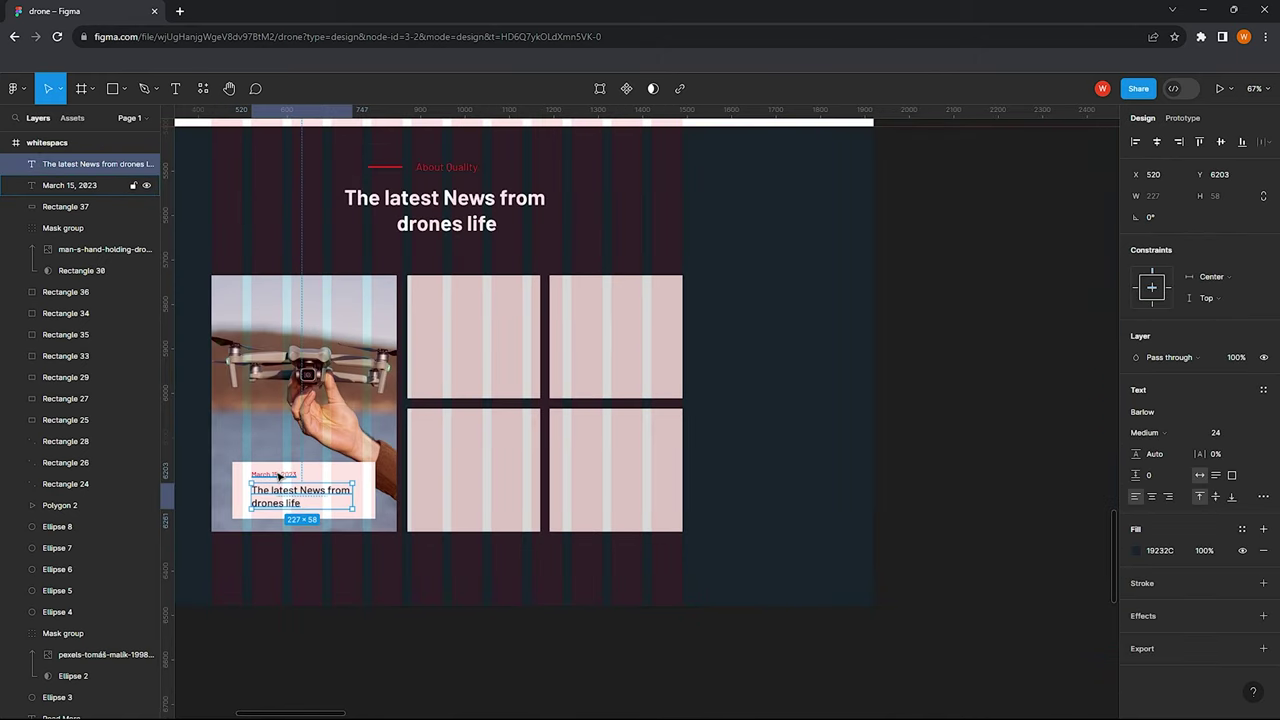
pyautogui.click(463, 374)
# Add a drop shadow to the four pink cards
pyautogui.keyDown('shift'); pyautogui.click(470, 470); pyautogui.keyUp('shift')
pyautogui.keyDown('shift'); pyautogui.click(615, 470); pyautogui.keyUp('shift')
pyautogui.keyDown('shift'); pyautogui.click(649, 386); pyautogui.keyUp('shift')
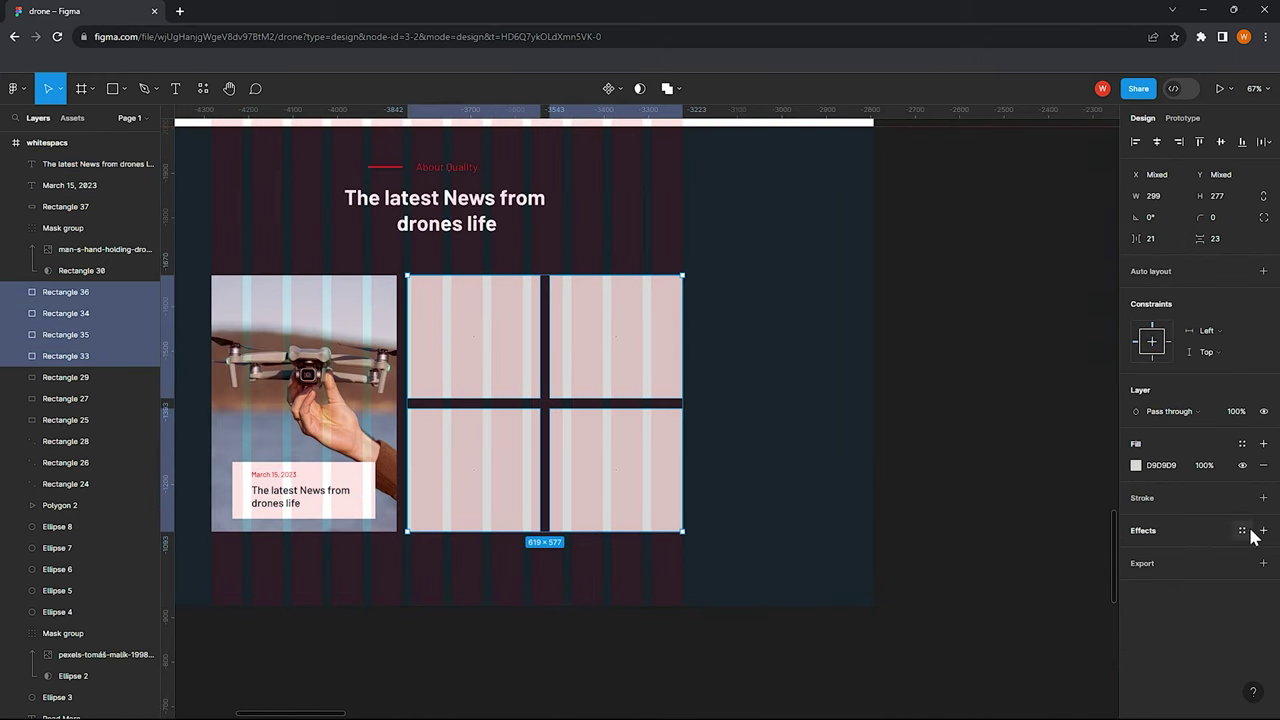
pyautogui.click(1260, 531)
# Round the corners of the four pink cards slightly
pyautogui.click(766, 371)
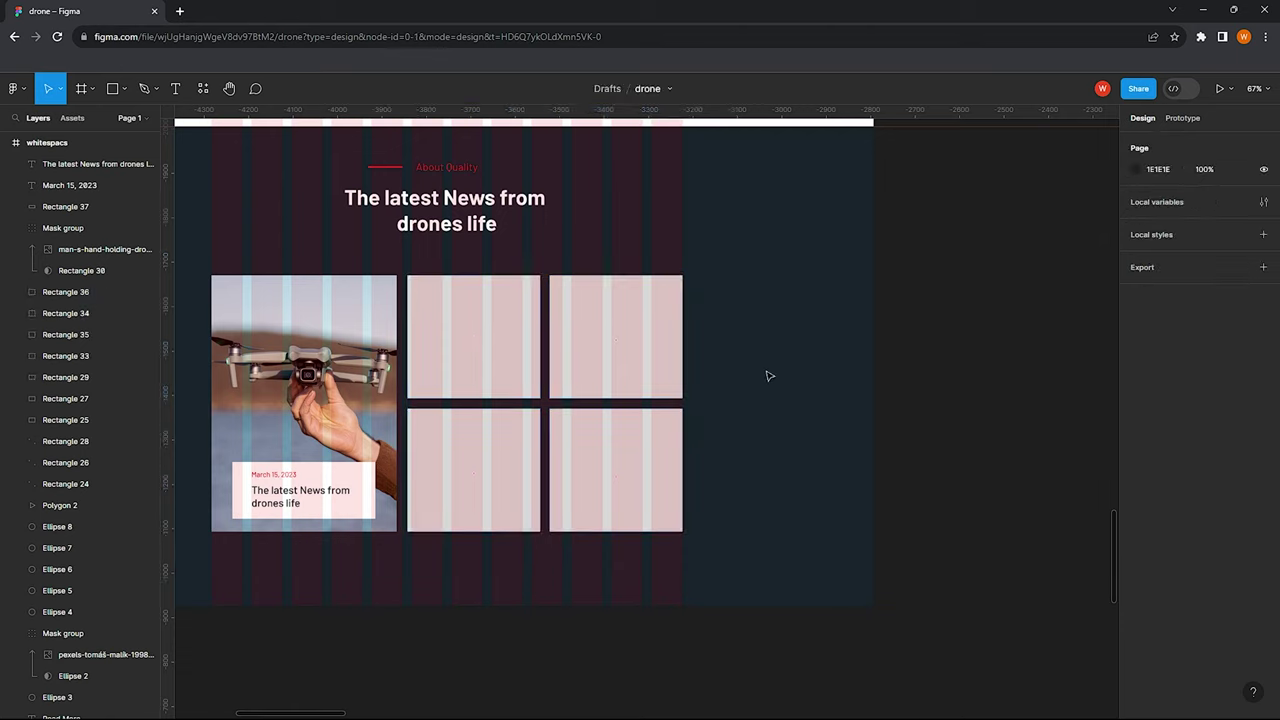
pyautogui.keyDown('ctrl'); pyautogui.scroll(-3, 766, 371); pyautogui.keyUp('ctrl')
pyautogui.keyDown('ctrl'); pyautogui.scroll(2, 585, 405); pyautogui.keyUp('ctrl')
pyautogui.moveTo(797, 555); pyautogui.dragTo(467, 277)
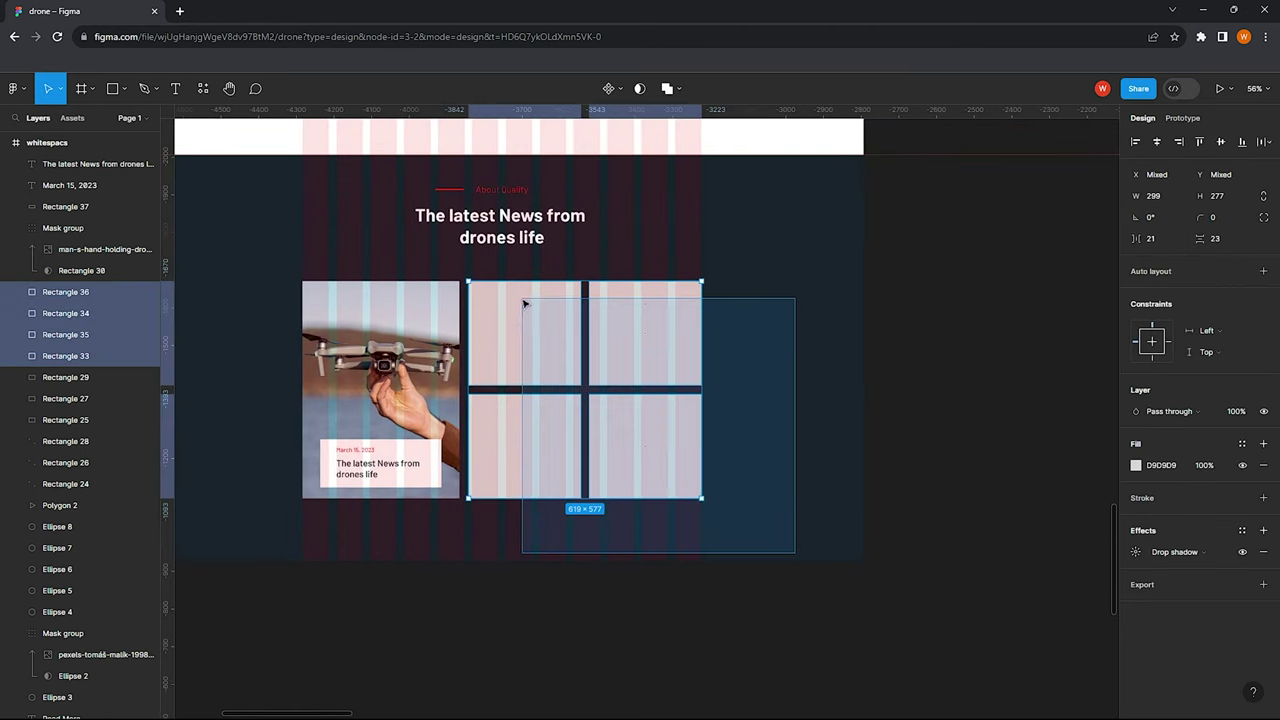
pyautogui.moveTo(1200, 217); pyautogui.dragTo(1243, 218)
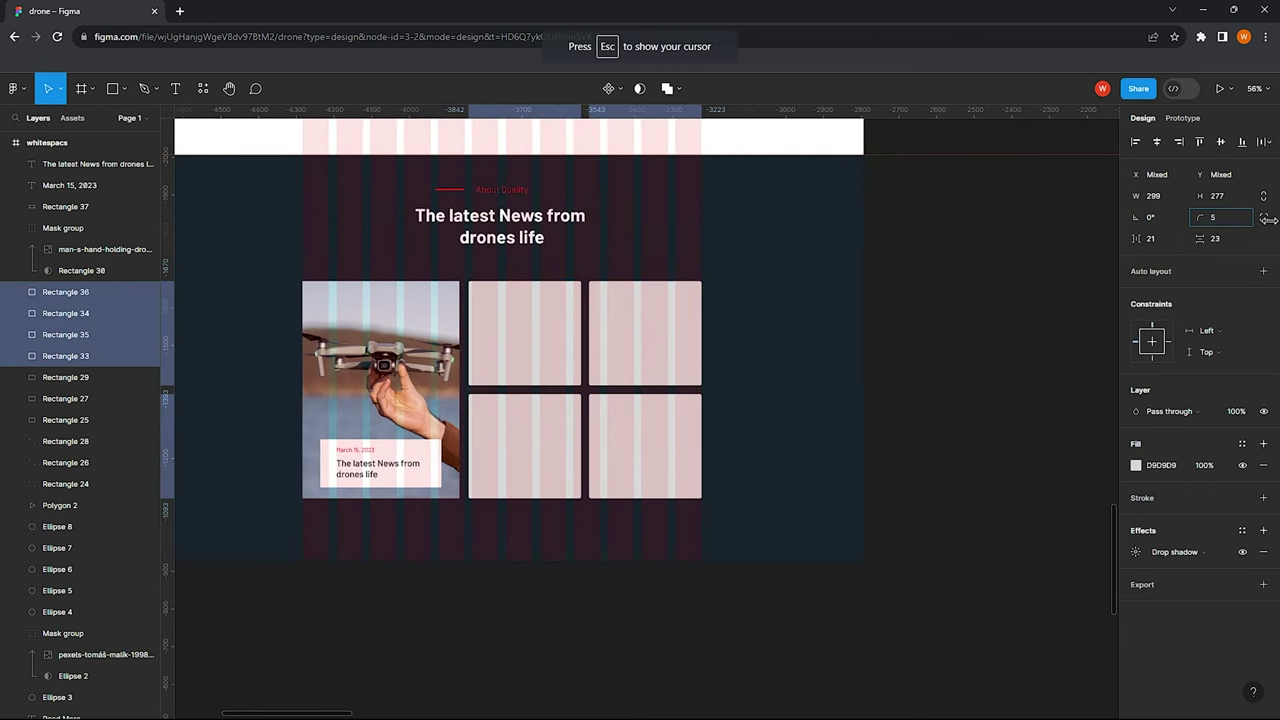
pyautogui.click(797, 320)
# Give the drone image mask group a corner radius of 6
pyautogui.click(373, 350)
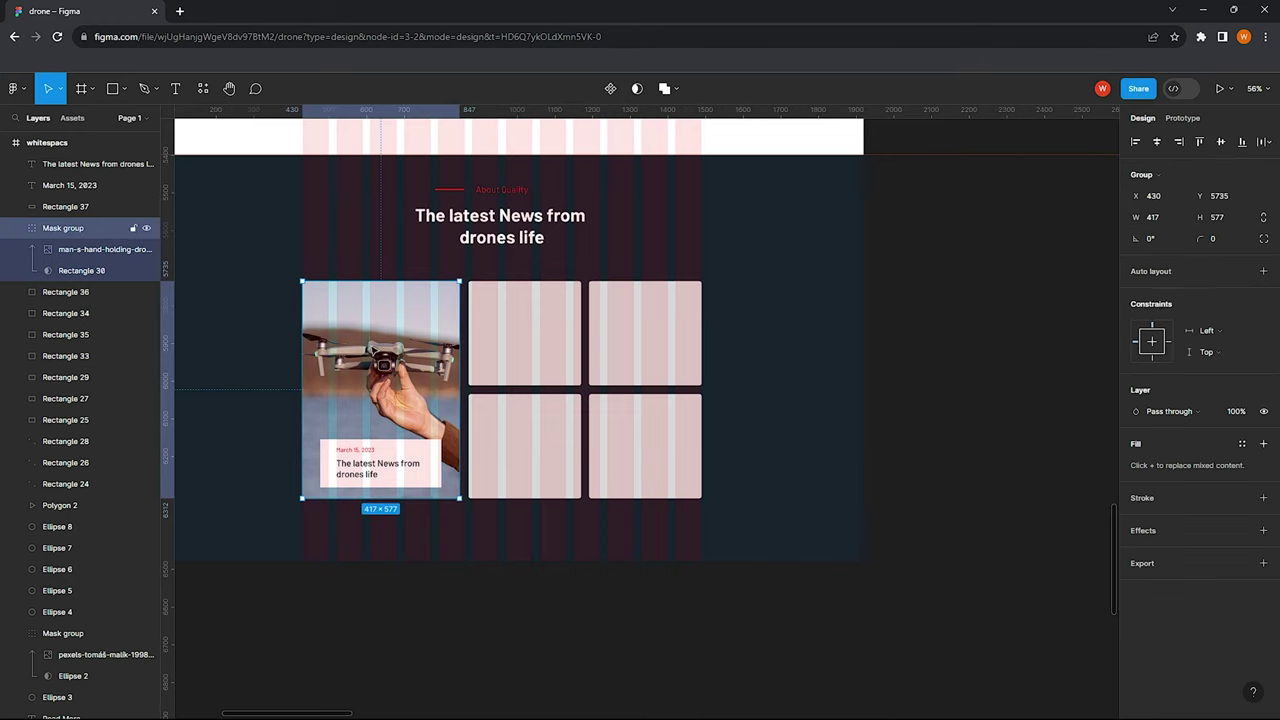
pyautogui.click(1218, 240)
pyautogui.write('6')
pyautogui.scroll(3, 361, 417)
# Duplicate the date and title into the second card
pyautogui.moveTo(312, 505)
pyautogui.mouseDown()
pyautogui.moveTo(416, 441)
pyautogui.moveTo(545, 281)
pyautogui.mouseUp()
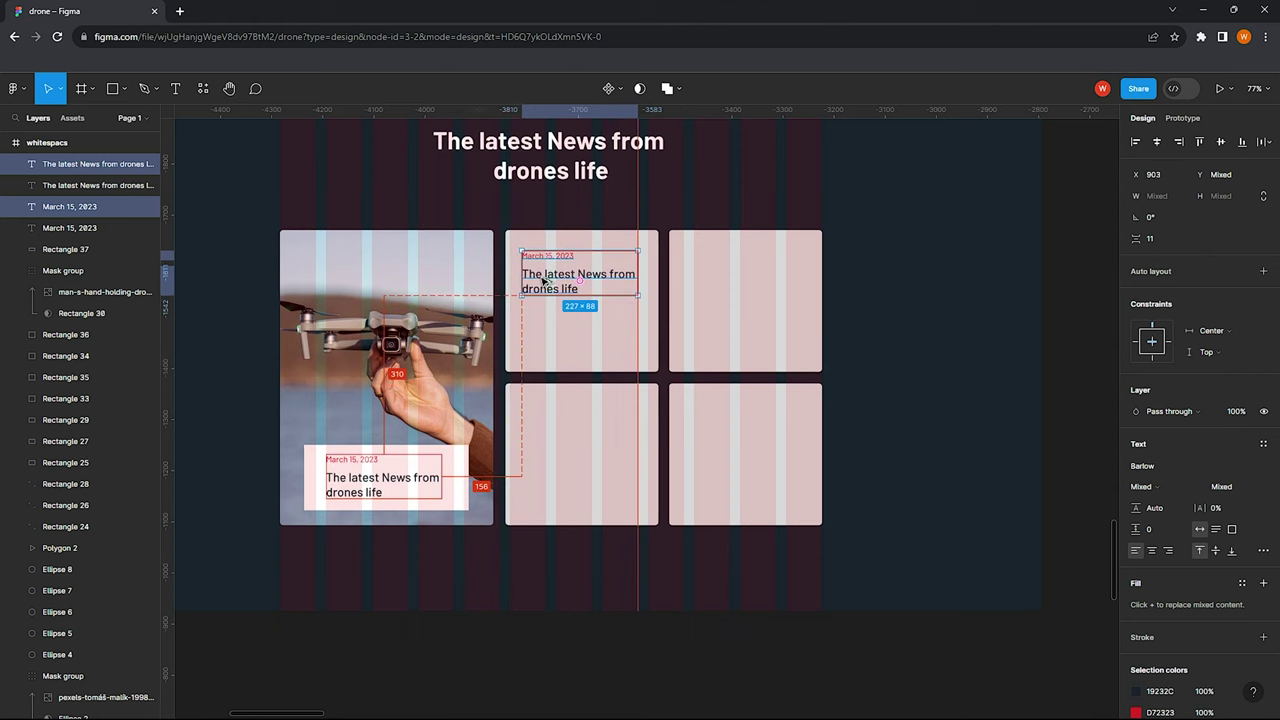
pyautogui.moveTo(545, 281); pyautogui.dragTo(545, 276)
pyautogui.press('Escape')
pyautogui.scroll(-2, 594, 241)
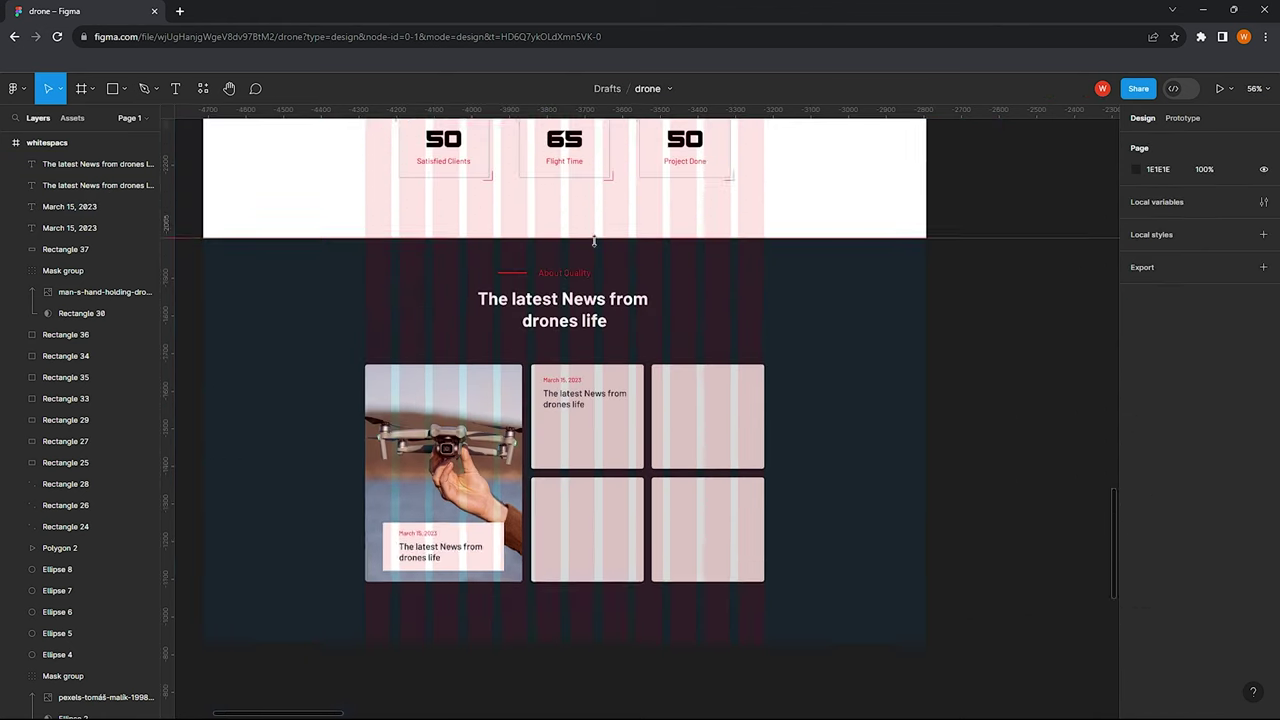
pyautogui.scroll(5, 594, 241)
# Copy the Lorem Ipsum excerpt under the second card's title, narrowed to fit and trimmed after 'classical'
pyautogui.moveTo(669, 194); pyautogui.dragTo(643, 600)
pyautogui.scroll(-3, 634, 566)
pyautogui.scroll(1, 645, 543)
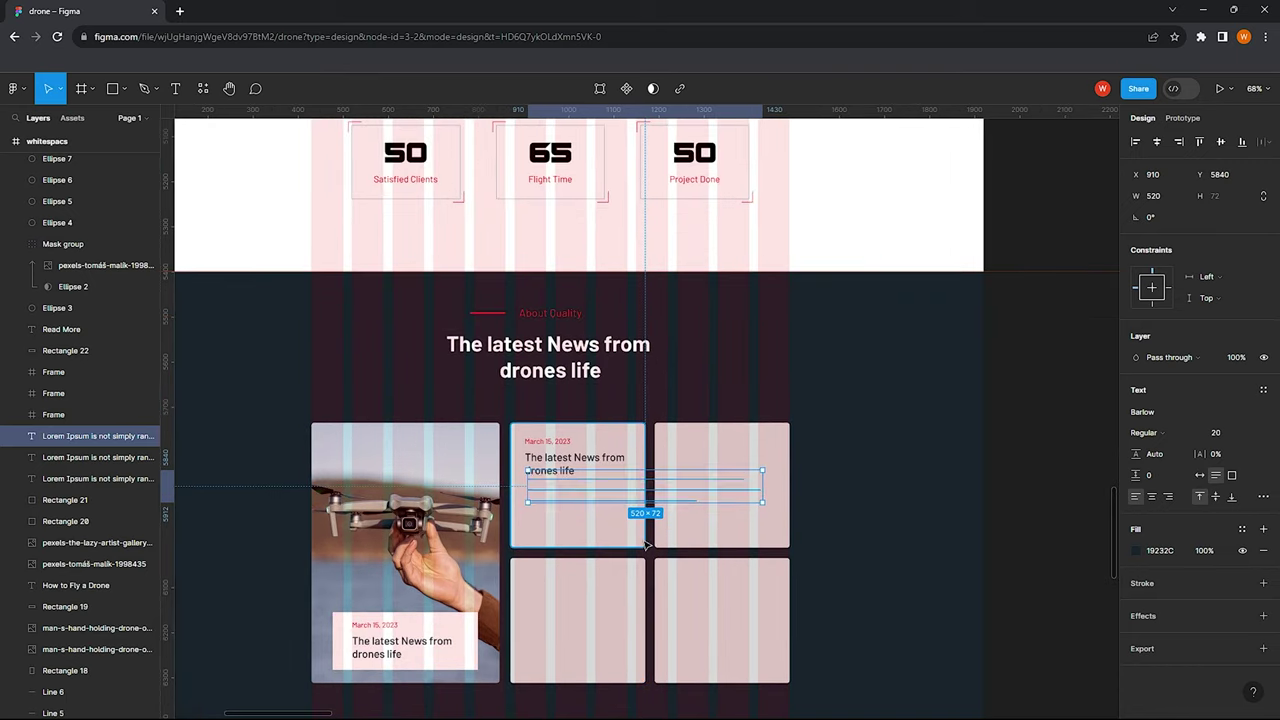
pyautogui.scroll(2, 607, 533)
pyautogui.moveTo(587, 474); pyautogui.dragTo(550, 491)
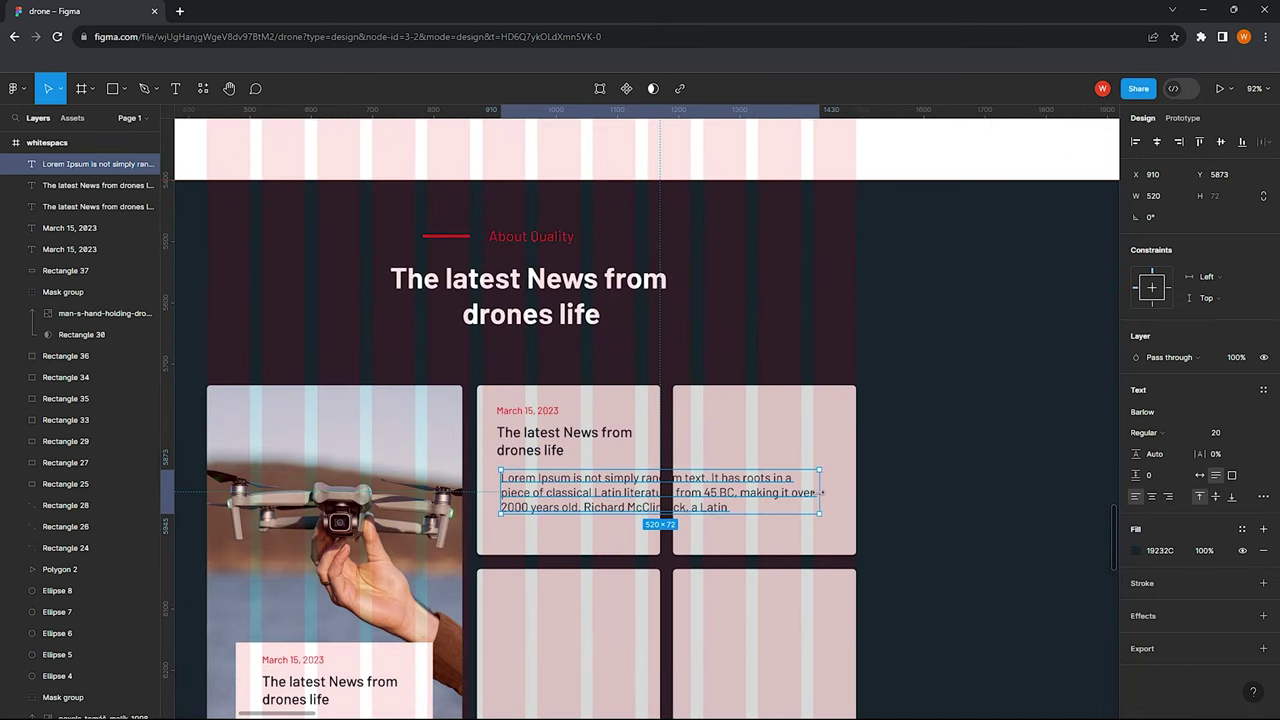
pyautogui.moveTo(821, 492); pyautogui.dragTo(653, 487)
pyautogui.moveTo(538, 505); pyautogui.dragTo(536, 493)
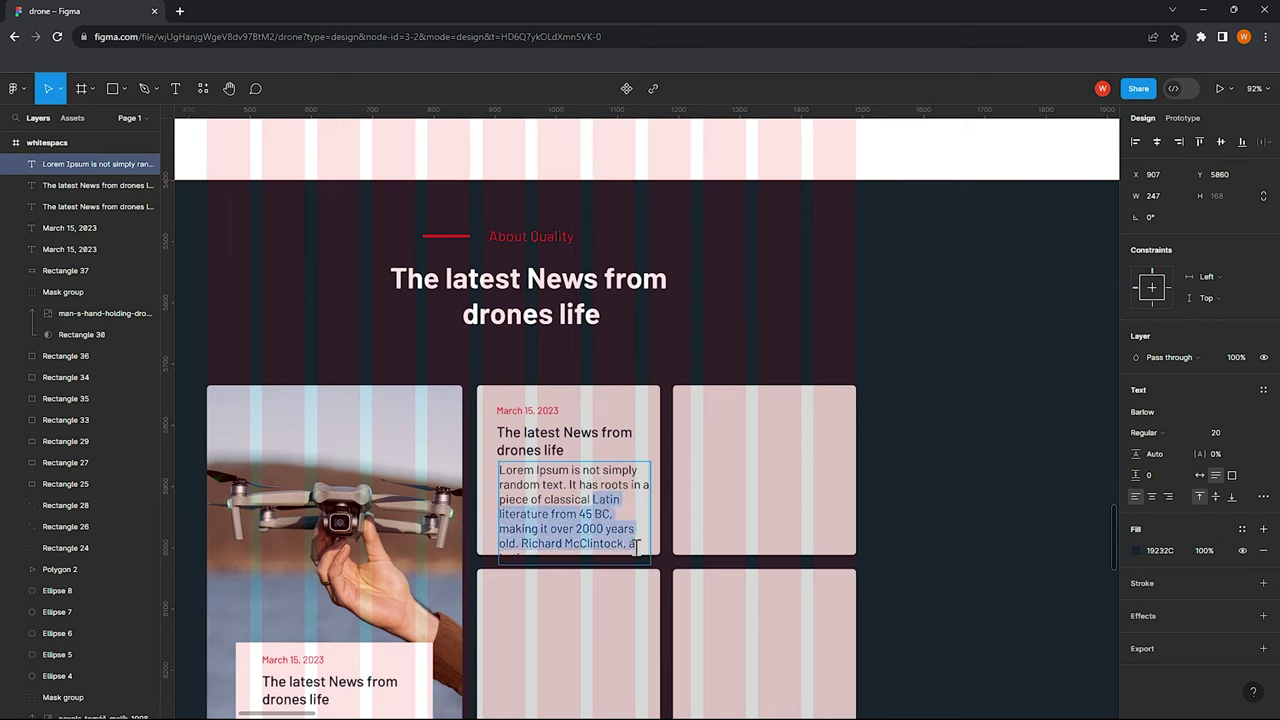
pyautogui.press('BackSpace')
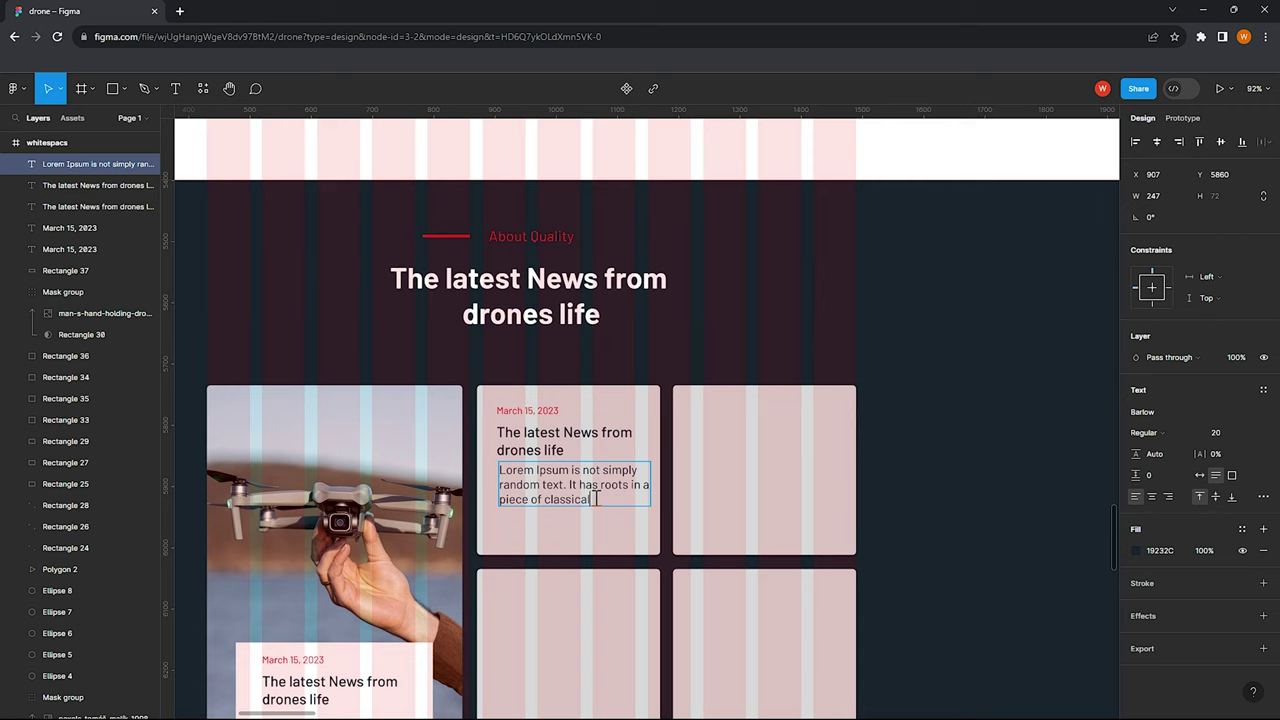
pyautogui.write('...')
pyautogui.press('Escape')
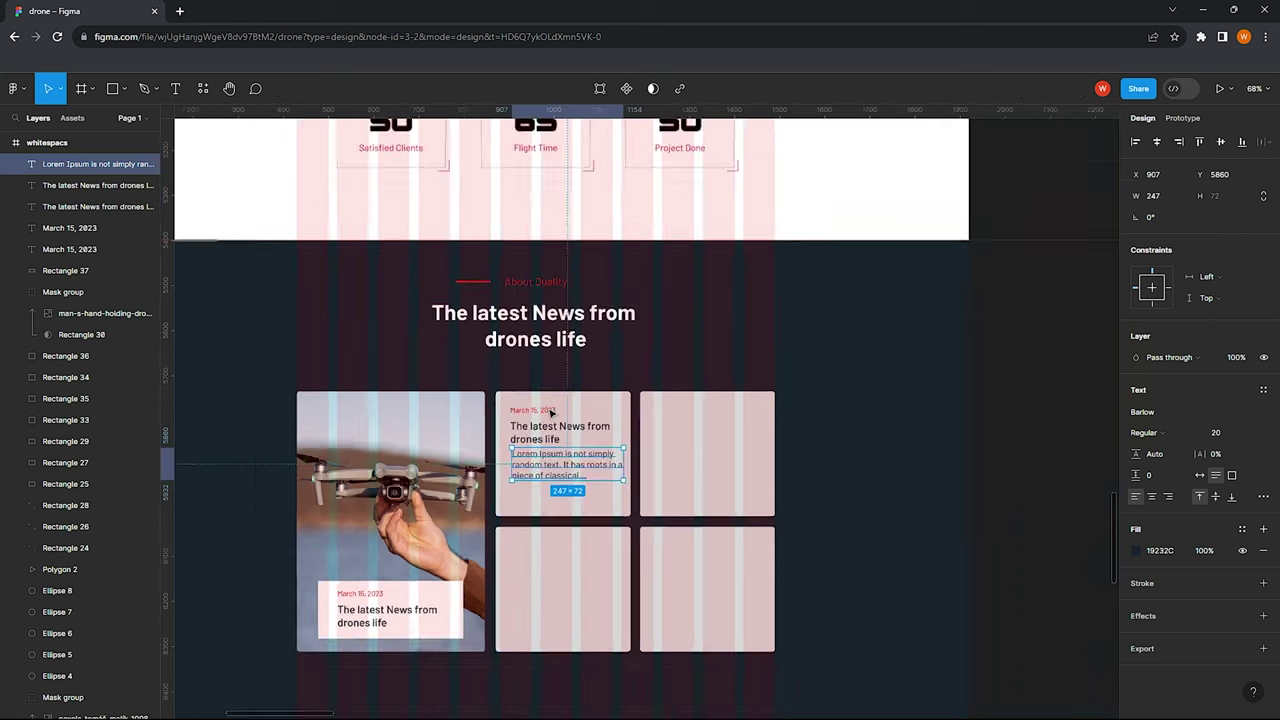
# Add a 'read more' link below the card excerpt, copied from the date text and aligned
pyautogui.click(1215, 432)
pyautogui.write('16')
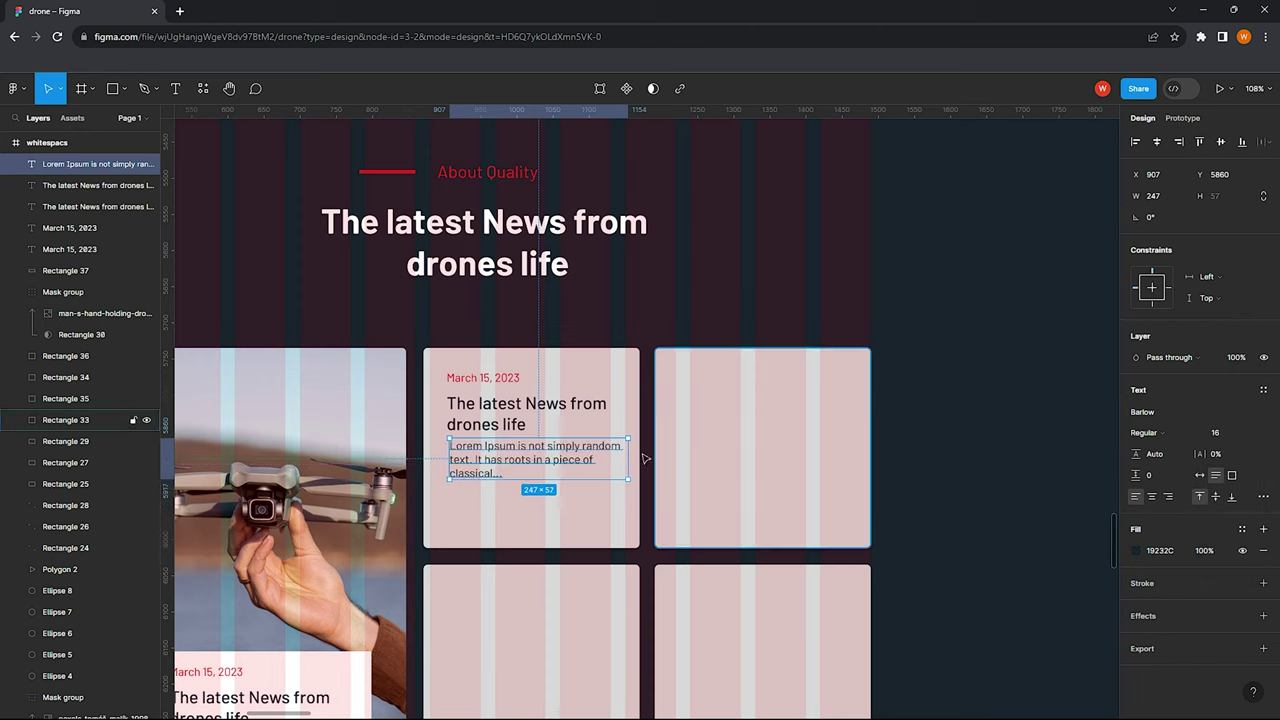
pyautogui.keyDown('ctrl'); pyautogui.scroll(3, 605, 454); pyautogui.keyUp('ctrl')
pyautogui.keyDown('ctrl'); pyautogui.scroll(-5, 466, 428); pyautogui.keyUp('ctrl')
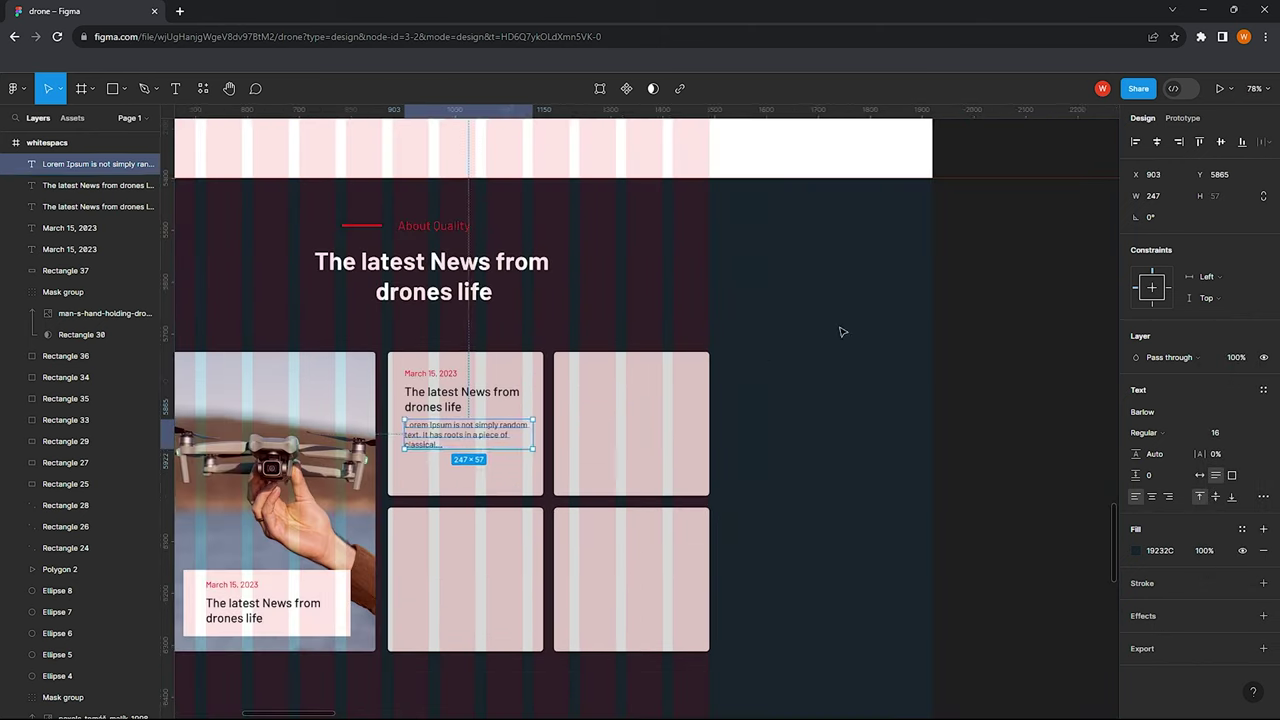
pyautogui.click(840, 331)
pyautogui.keyDown('ctrl'); pyautogui.scroll(2, 456, 370); pyautogui.keyUp('ctrl')
pyautogui.keyDown('alt'); pyautogui.moveTo(456, 370); pyautogui.dragTo(480, 465); pyautogui.keyUp('alt')
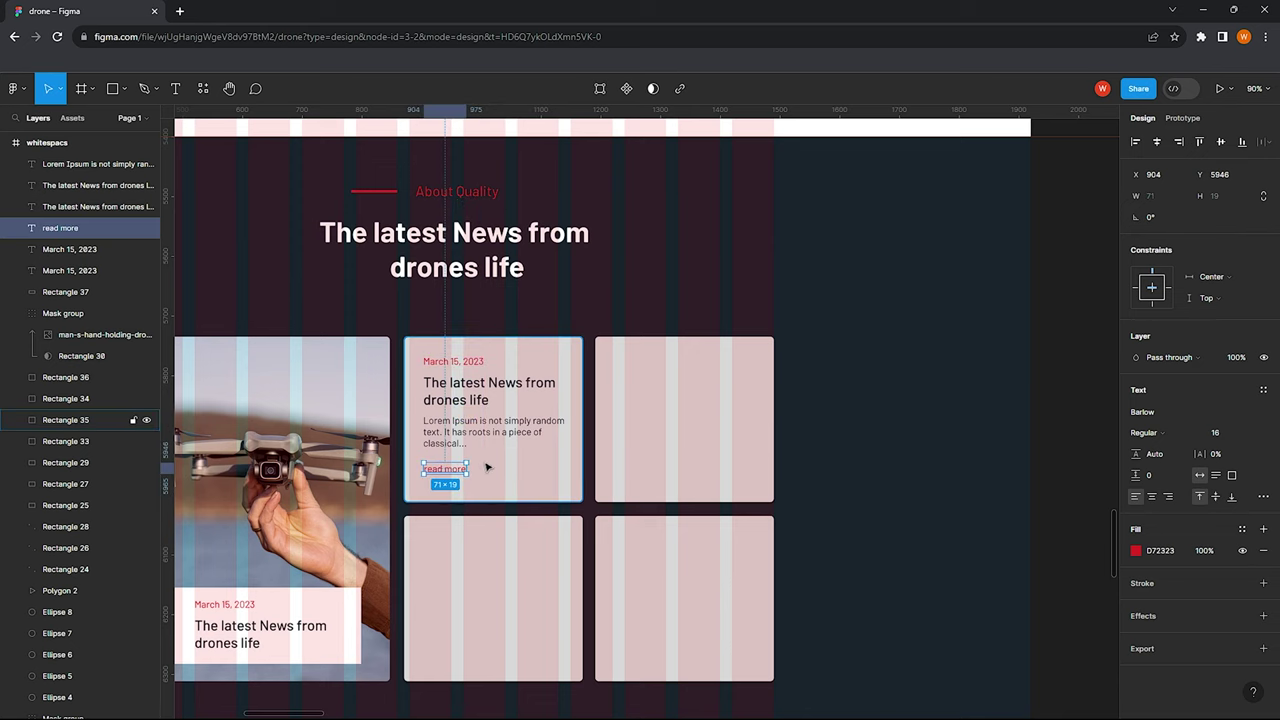
pyautogui.keyDown('ctrl'); pyautogui.scroll(3, 481, 469); pyautogui.keyUp('ctrl')
pyautogui.moveTo(436, 483); pyautogui.dragTo(435, 483)
pyautogui.keyDown('ctrl'); pyautogui.scroll(-2, 432, 483); pyautogui.keyUp('ctrl')
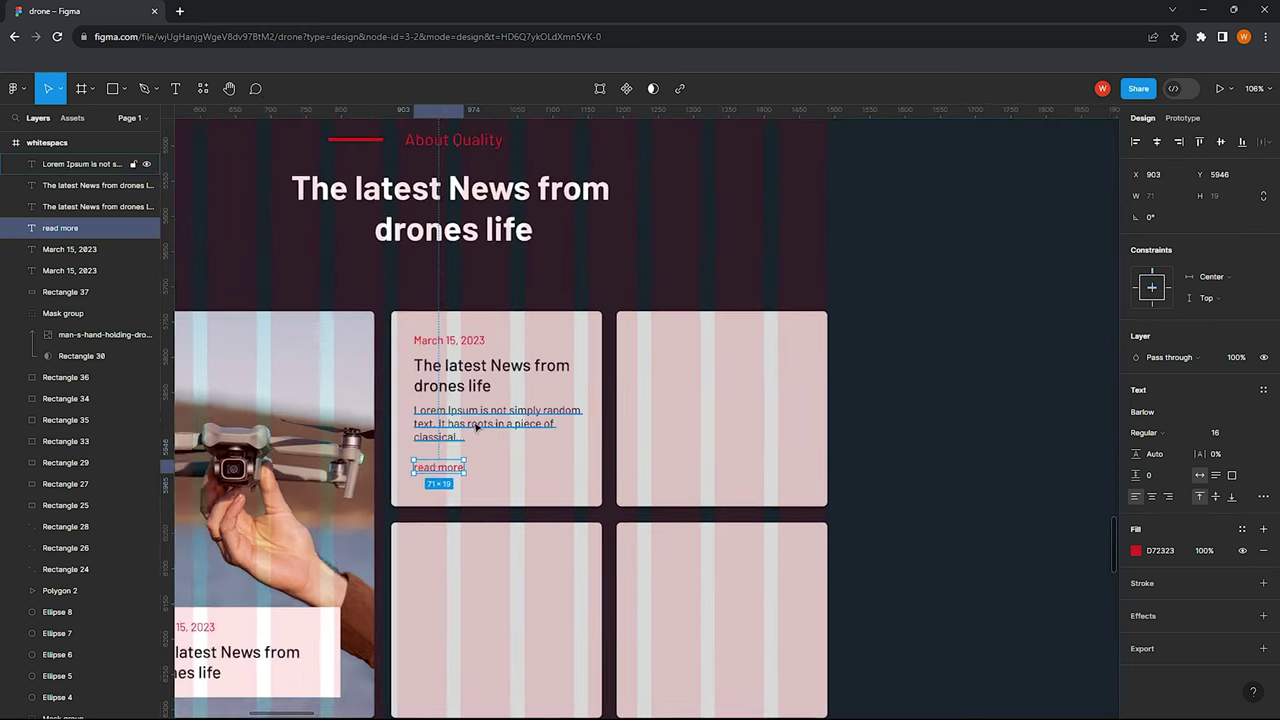
# Set the small card's date and the large image card's date to font size 12
pyautogui.click(430, 340)
pyautogui.click(1255, 432)
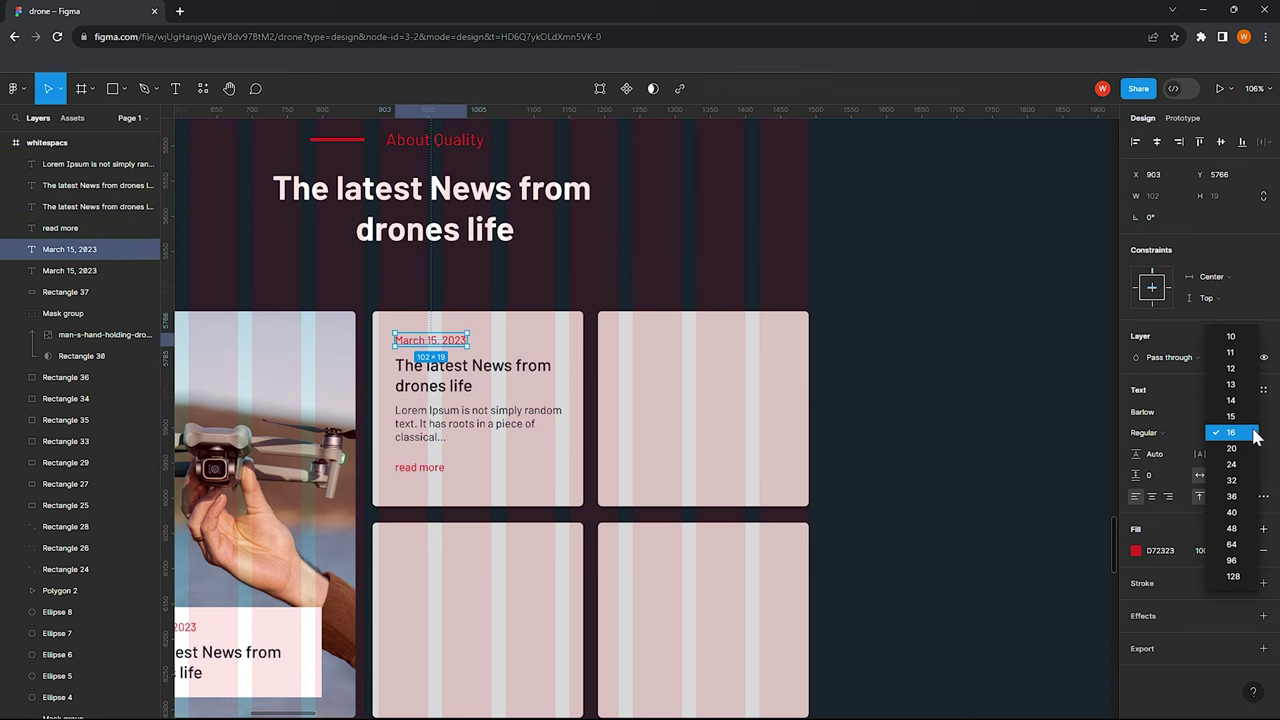
pyautogui.click(1231, 368)
pyautogui.keyDown('ctrl'); pyautogui.scroll(3, 424, 341); pyautogui.keyUp('ctrl')
pyautogui.keyDown('ctrl'); pyautogui.scroll(-5, 411, 353); pyautogui.keyUp('ctrl')
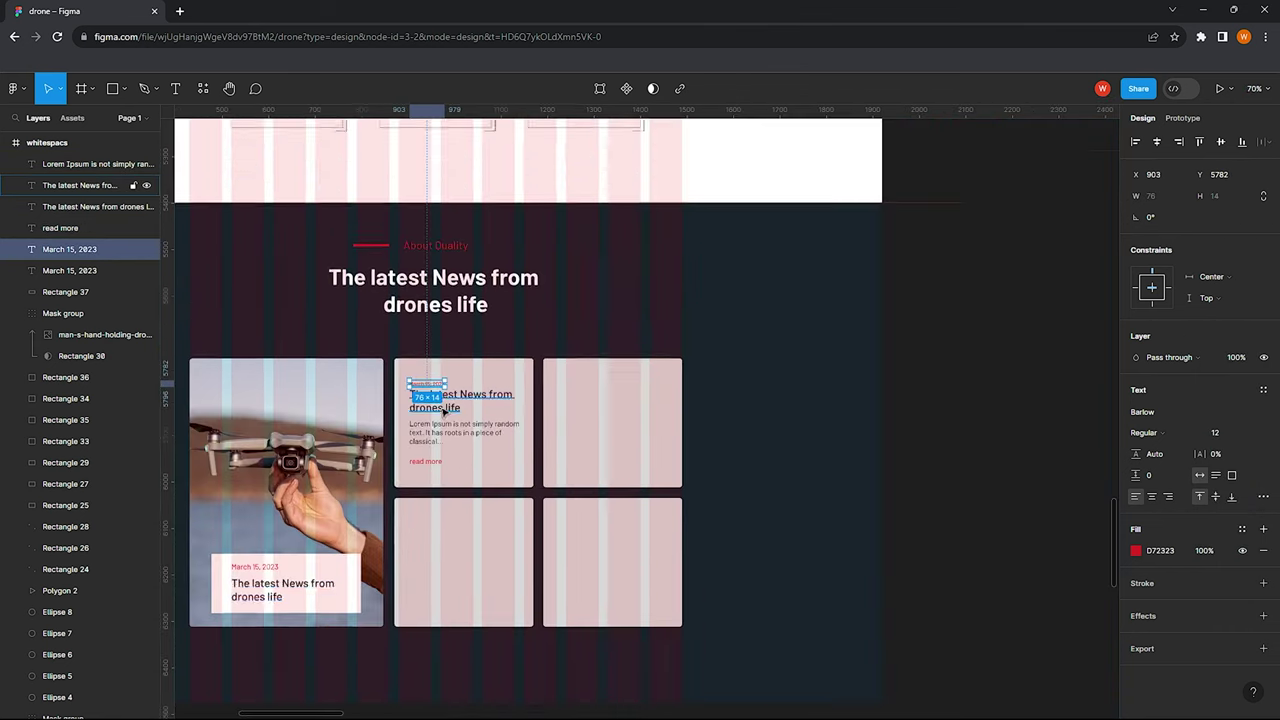
pyautogui.scroll(-1, 240, 500)
pyautogui.click(252, 515)
pyautogui.click(1255, 432)
pyautogui.click(1231, 368)
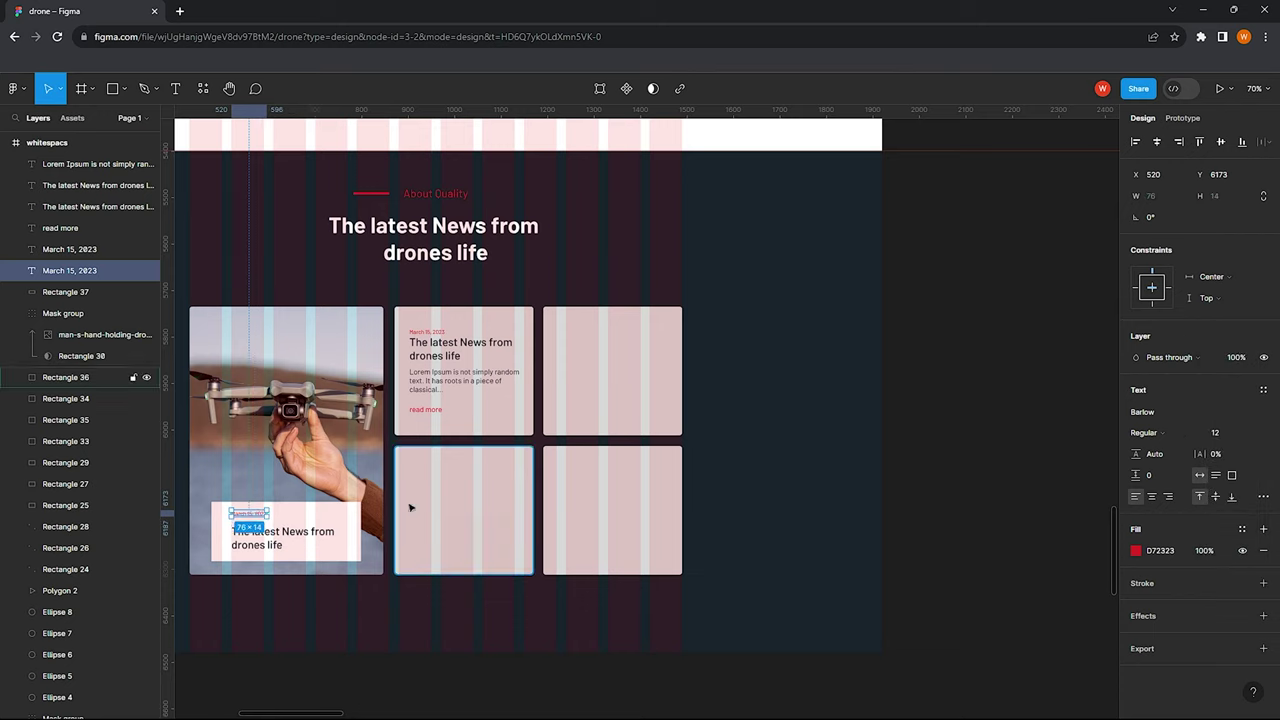
pyautogui.keyDown('ctrl'); pyautogui.scroll(3, 408, 505); pyautogui.keyUp('ctrl')
pyautogui.keyDown('ctrl'); pyautogui.scroll(-4, 390, 390); pyautogui.keyUp('ctrl')
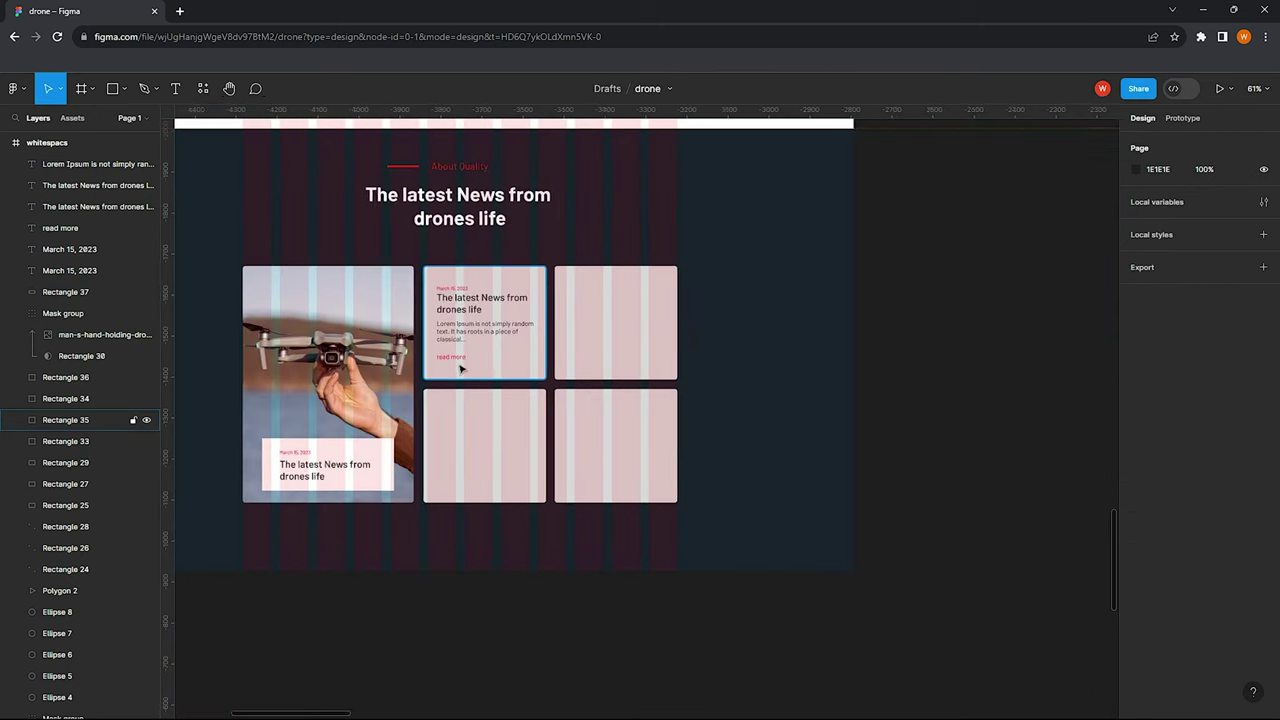
pyautogui.keyDown('ctrl'); pyautogui.scroll(2, 460, 360); pyautogui.keyUp('ctrl')
# Copy the red accent line beside 'read more', thin its stroke and nudge it into place
pyautogui.click(456, 147)
pyautogui.moveTo(460, 344); pyautogui.dragTo(463, 378)
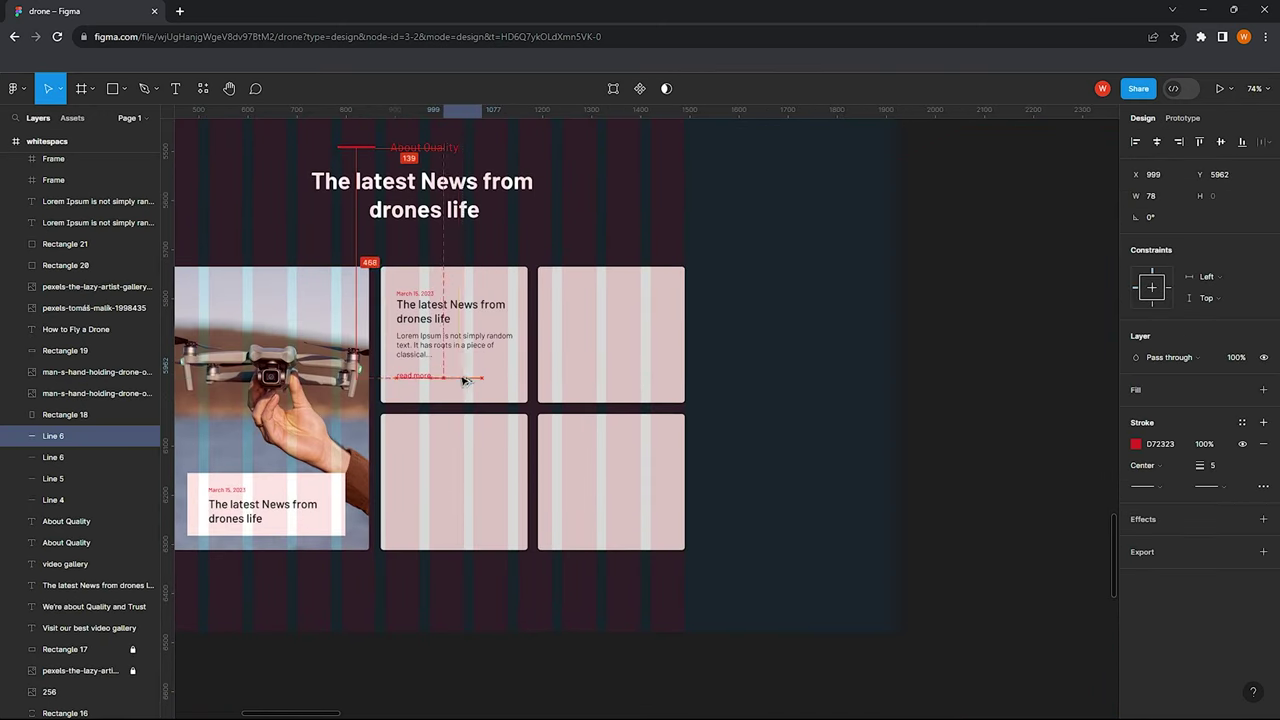
pyautogui.click(463, 384)
pyautogui.keyDown('ctrl'); pyautogui.scroll(5, 464, 384); pyautogui.keyUp('ctrl')
pyautogui.click(465, 382)
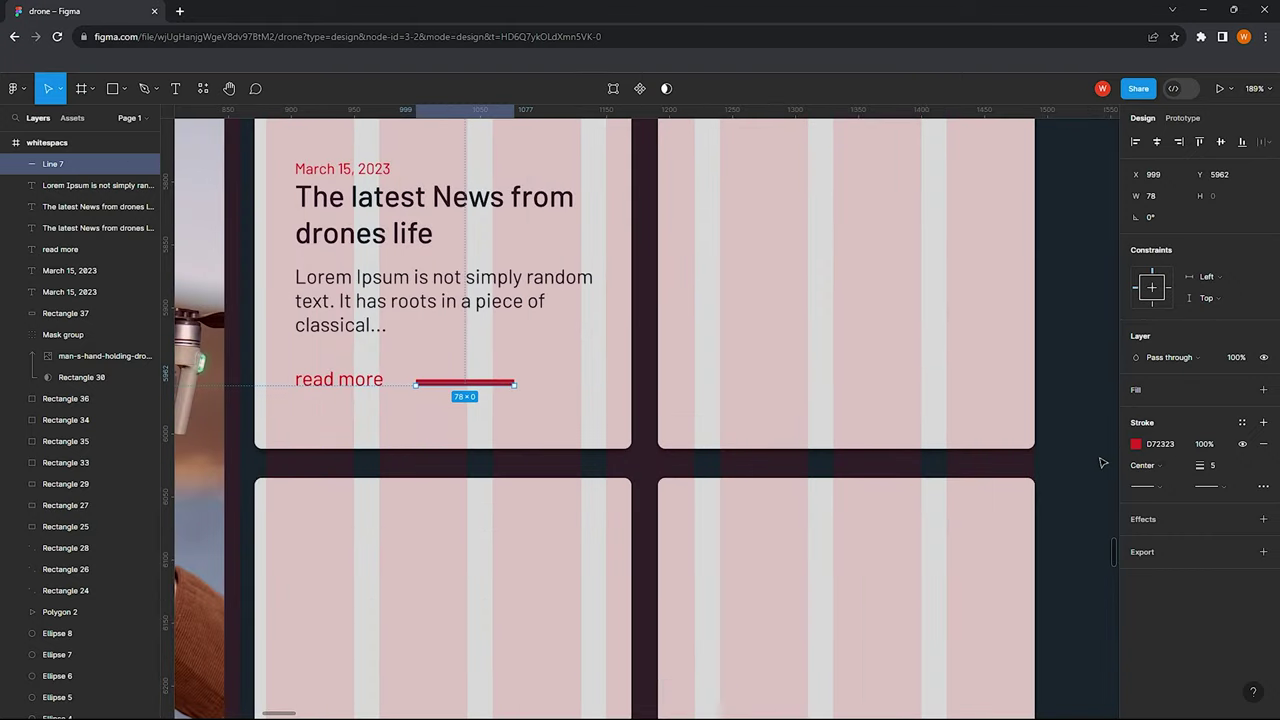
pyautogui.moveTo(1197, 467); pyautogui.dragTo(1210, 467)
pyautogui.moveTo(456, 386); pyautogui.dragTo(449, 382)
# Fill all four small news card rectangles with white FFFFFF
pyautogui.click(489, 357)
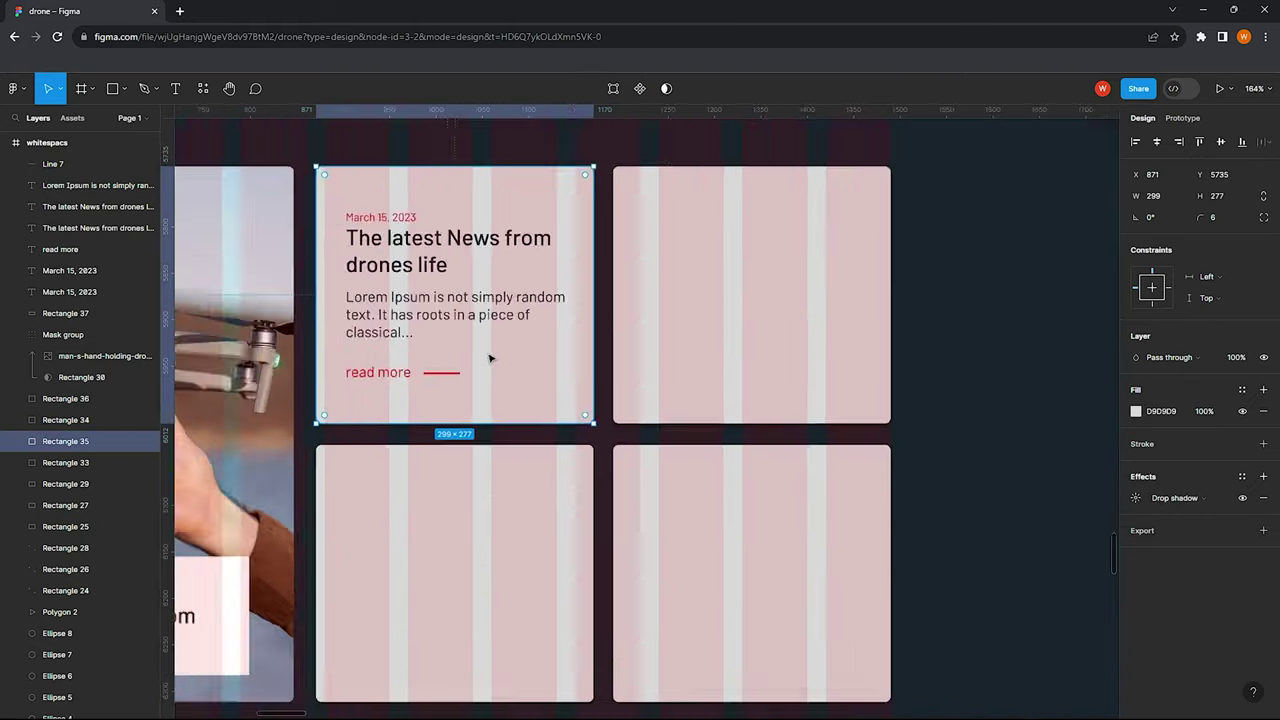
pyautogui.keyDown('ctrl'); pyautogui.scroll(-5, 489, 357); pyautogui.keyUp('ctrl')
pyautogui.click(674, 277)
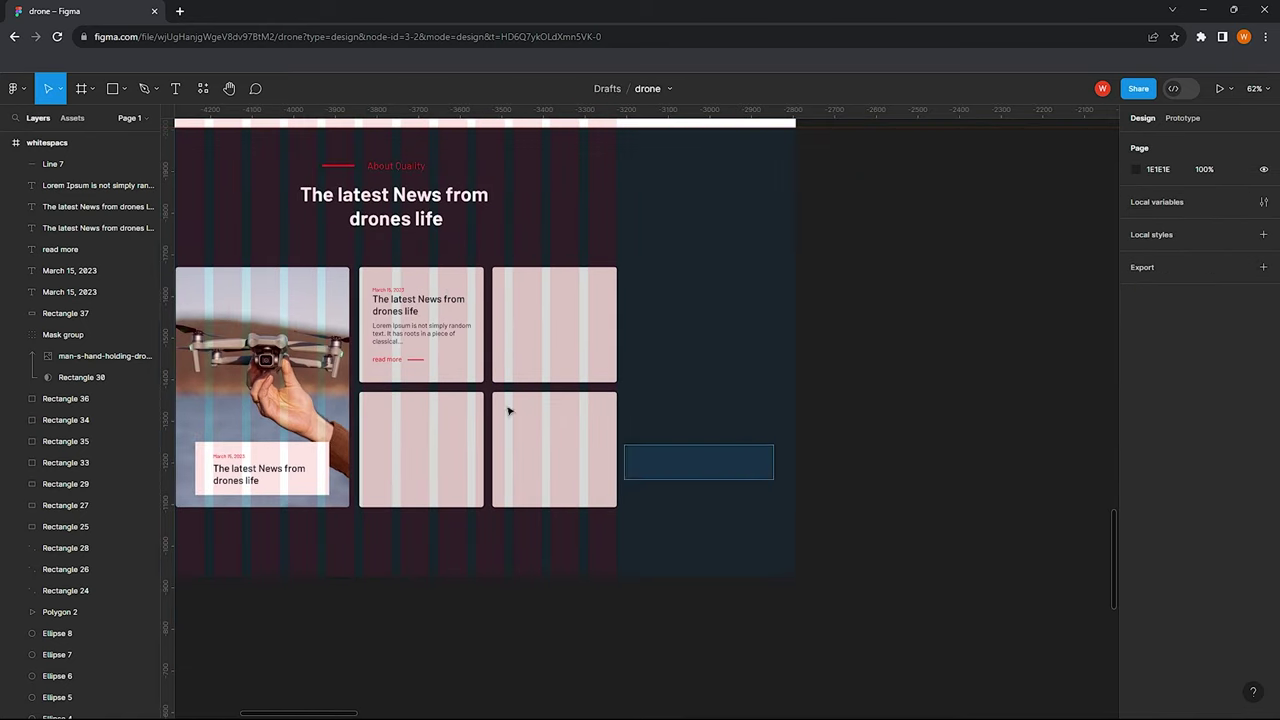
pyautogui.moveTo(772, 479); pyautogui.dragTo(475, 370)
pyautogui.click(1136, 466)
pyautogui.write('FFFFFF')
pyautogui.press('Return')
pyautogui.click(831, 294)
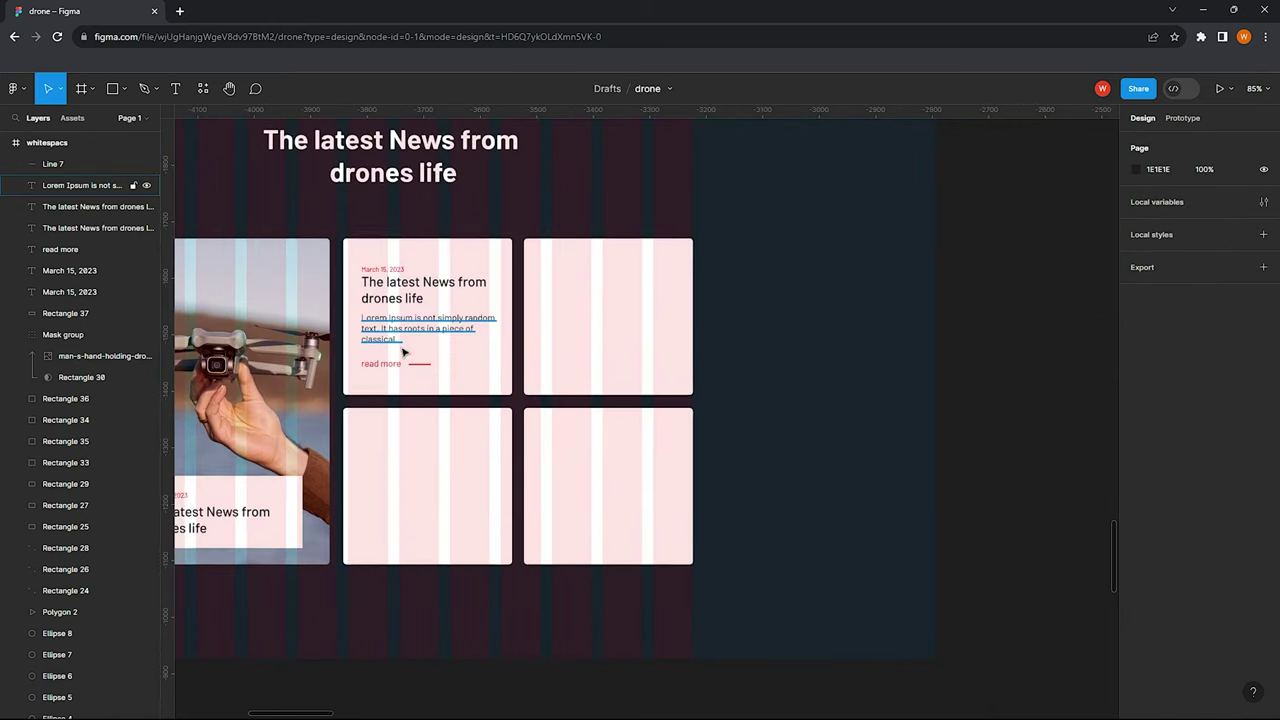
# Copy the date, title, excerpt and read more link into the neighbouring news cards
pyautogui.click(420, 278)
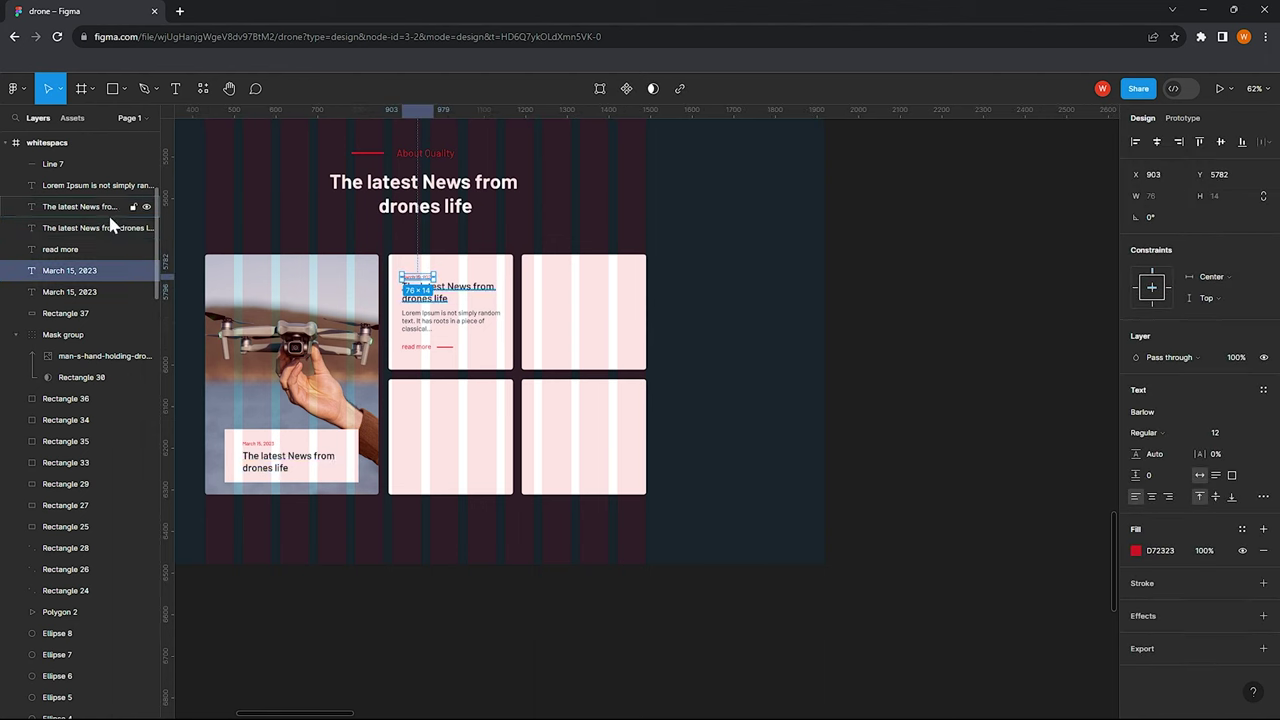
pyautogui.keyDown('shift'); pyautogui.click(88, 250); pyautogui.keyUp('shift')
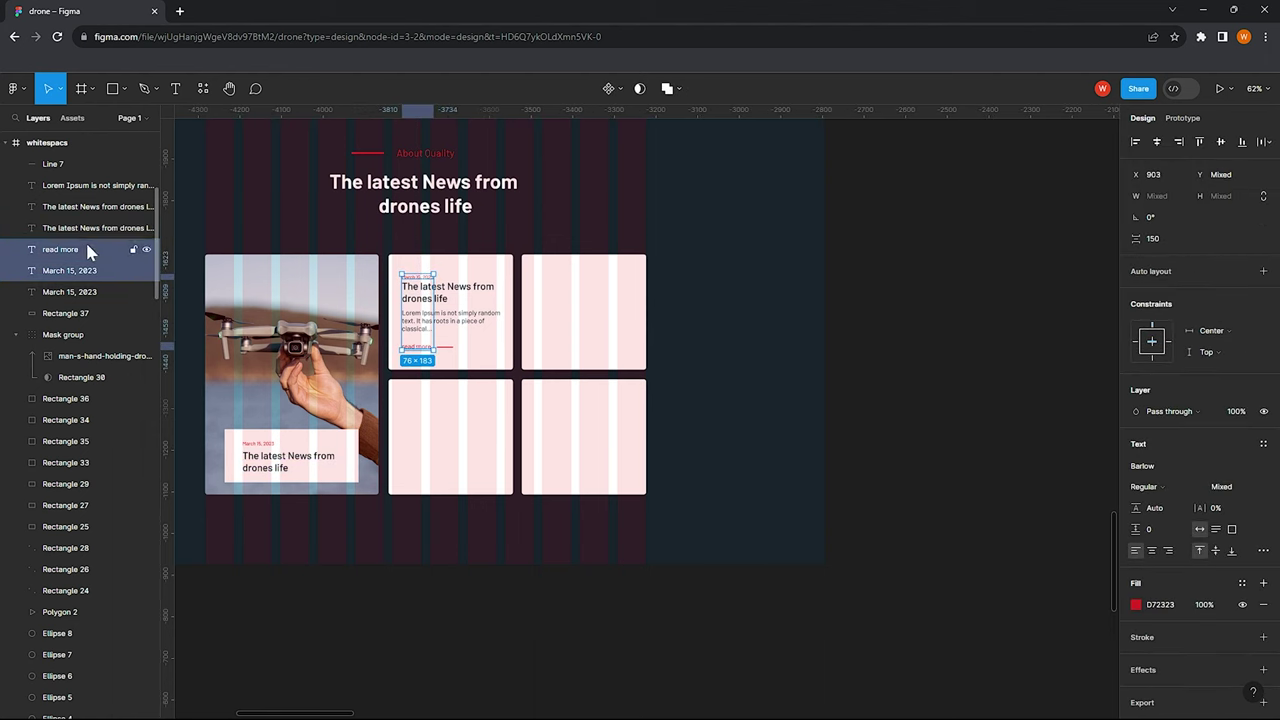
pyautogui.keyDown('shift'); pyautogui.click(452, 290); pyautogui.keyUp('shift')
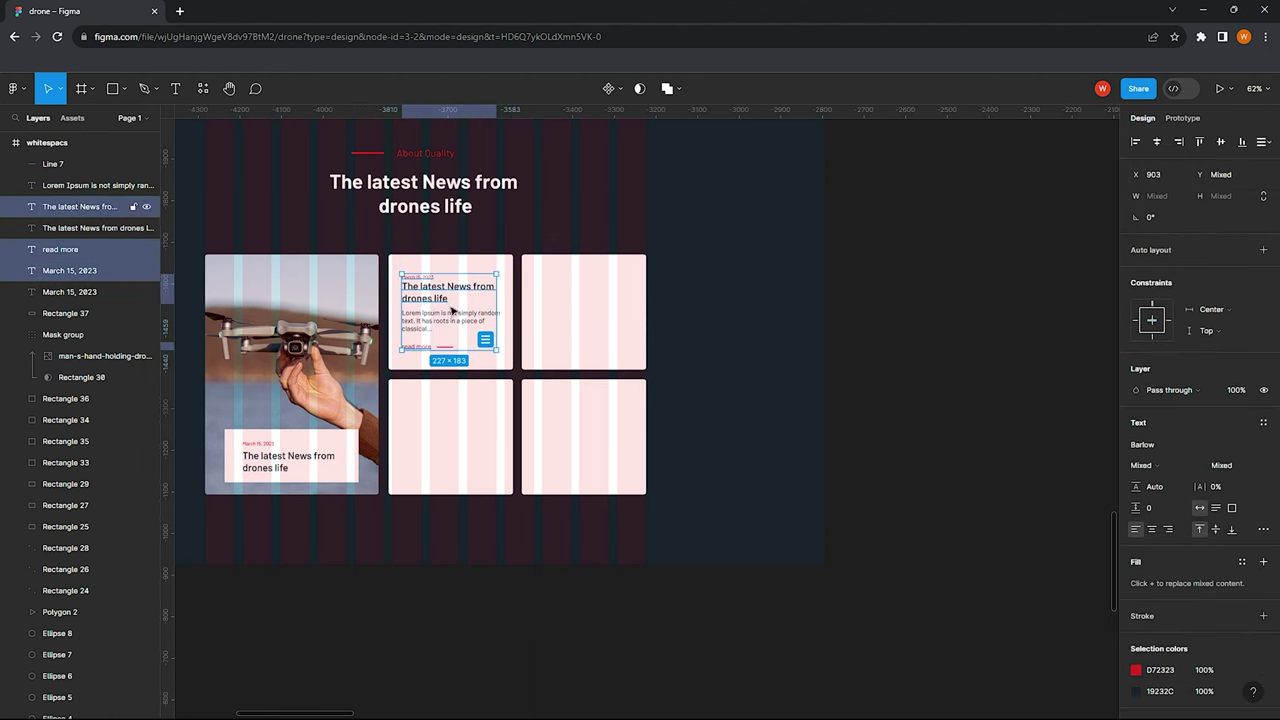
pyautogui.keyDown('shift'); pyautogui.click(432, 318); pyautogui.keyUp('shift')
pyautogui.moveTo(428, 318)
pyautogui.mouseDown()
pyautogui.moveTo(563, 318)
pyautogui.moveTo(560, 440)
pyautogui.moveTo(428, 438)
pyautogui.mouseUp()
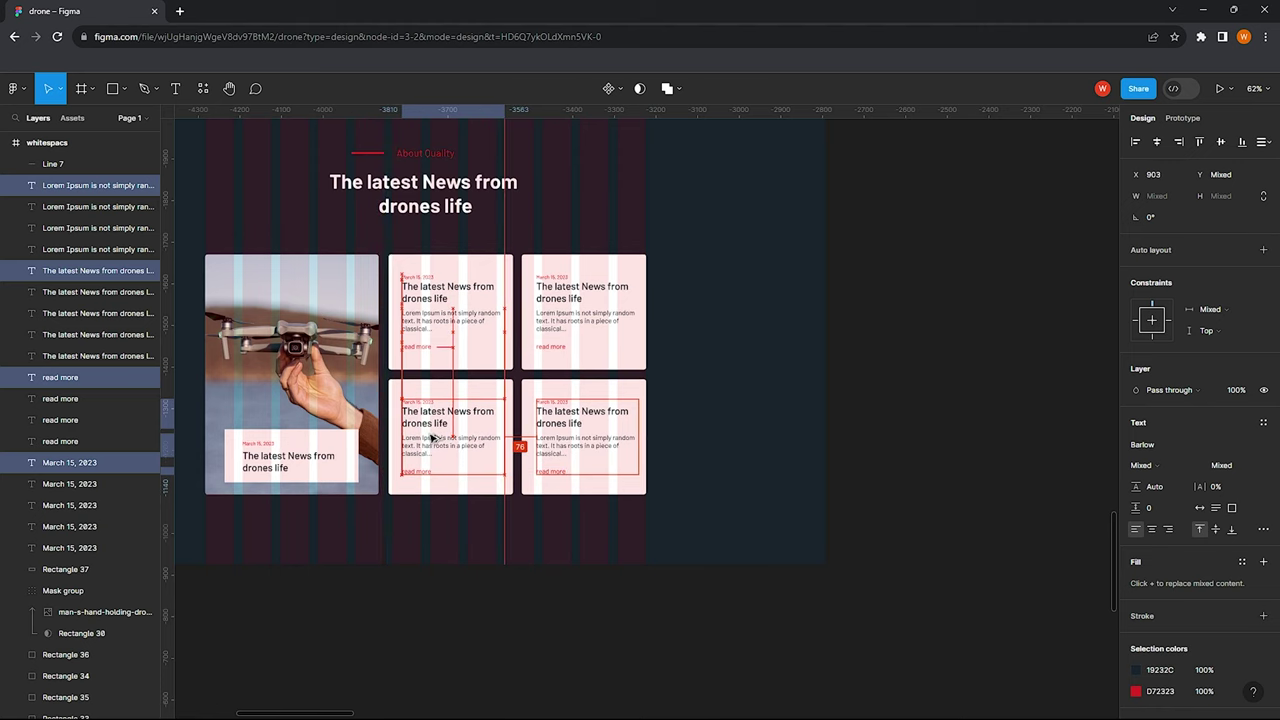
pyautogui.scroll(-3, 483, 316)
pyautogui.press('Escape')
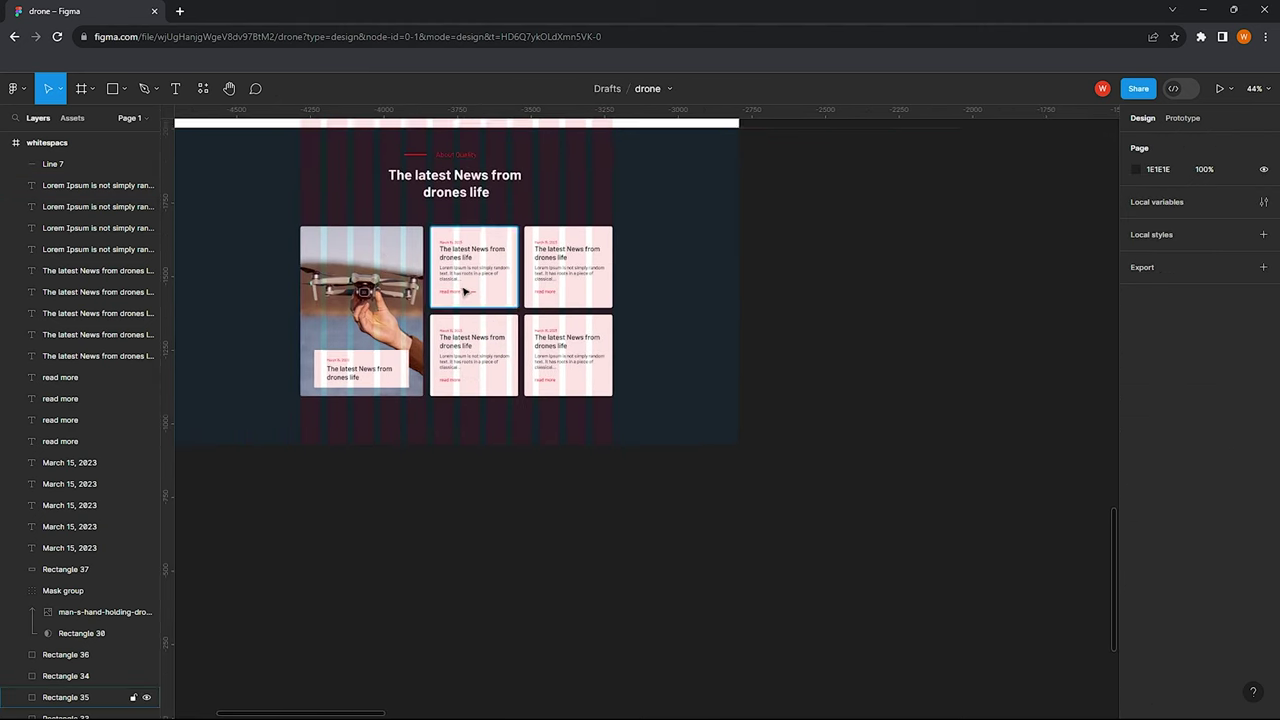
pyautogui.scroll(3, 483, 316)
pyautogui.hscroll(-5, 458, 280)
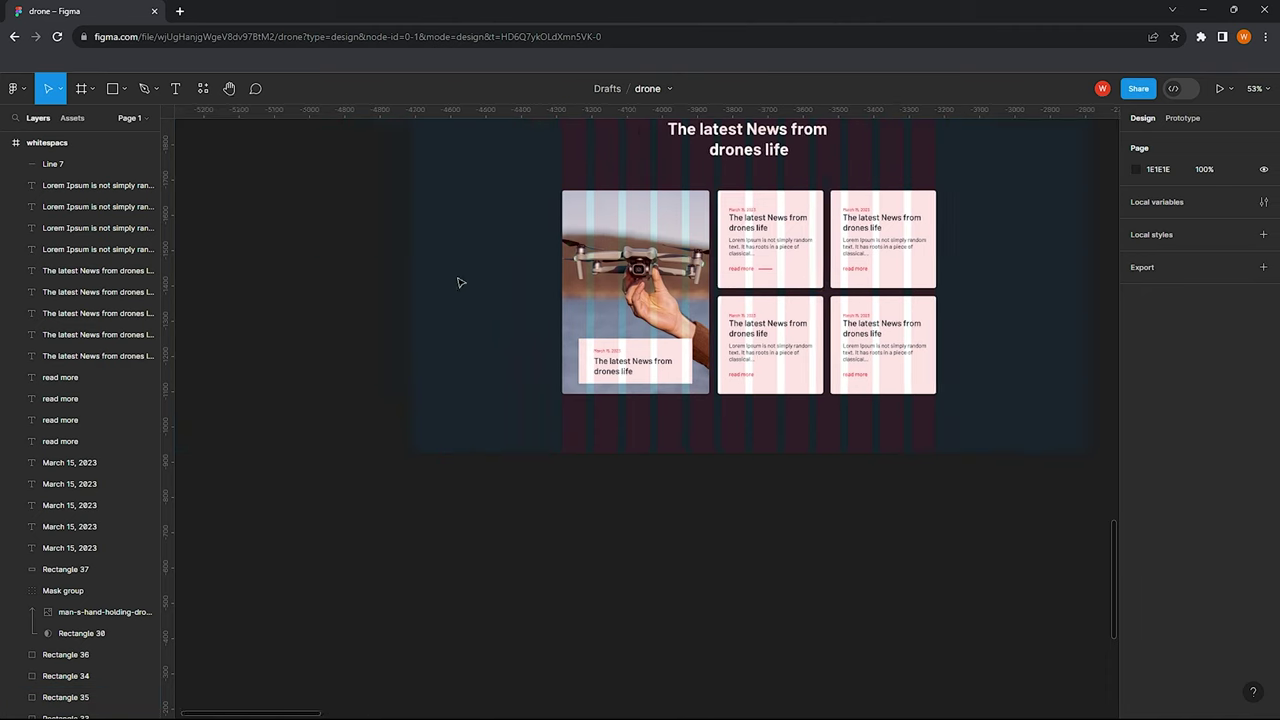
pyautogui.hscroll(3, 458, 280)
pyautogui.scroll(2, 470, 250)
pyautogui.hscroll(-1, 391, 166)
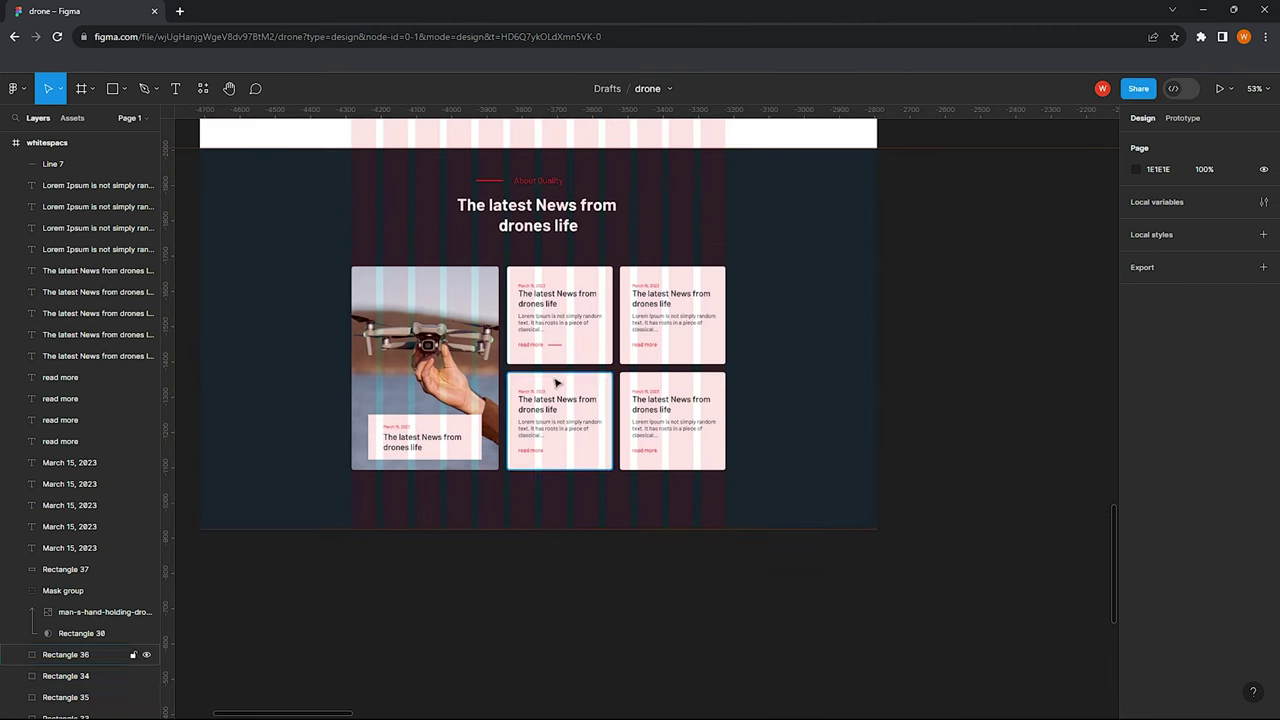
# Extend the whole page frame's height to 7560 (6480+1080)
pyautogui.click(60, 142)
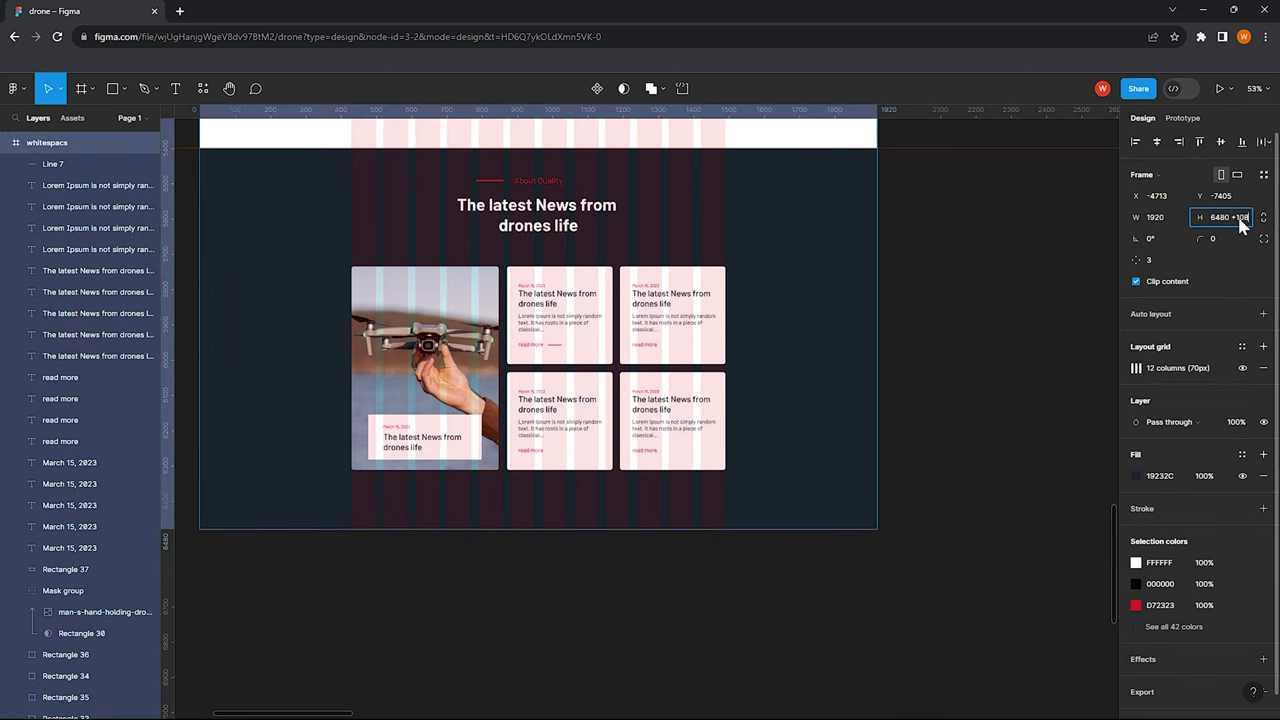
pyautogui.write('0')
pyautogui.press('Return')
pyautogui.press('Return')
pyautogui.keyDown('ctrl'); pyautogui.scroll(-3, 540, 400); pyautogui.keyUp('ctrl')
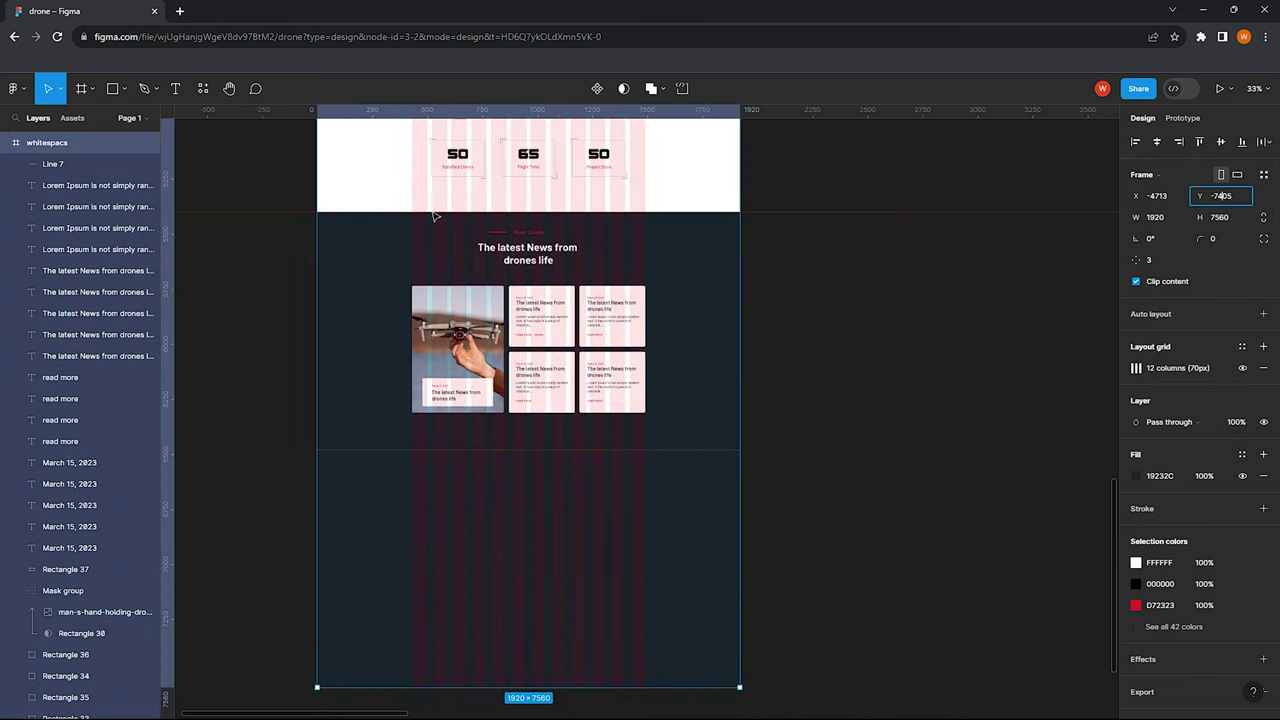
pyautogui.press('Escape')
# Draw a full-width white FFFFFF rectangle, 1080 tall, below the news section
pyautogui.moveTo(261, 347); pyautogui.dragTo(708, 598)
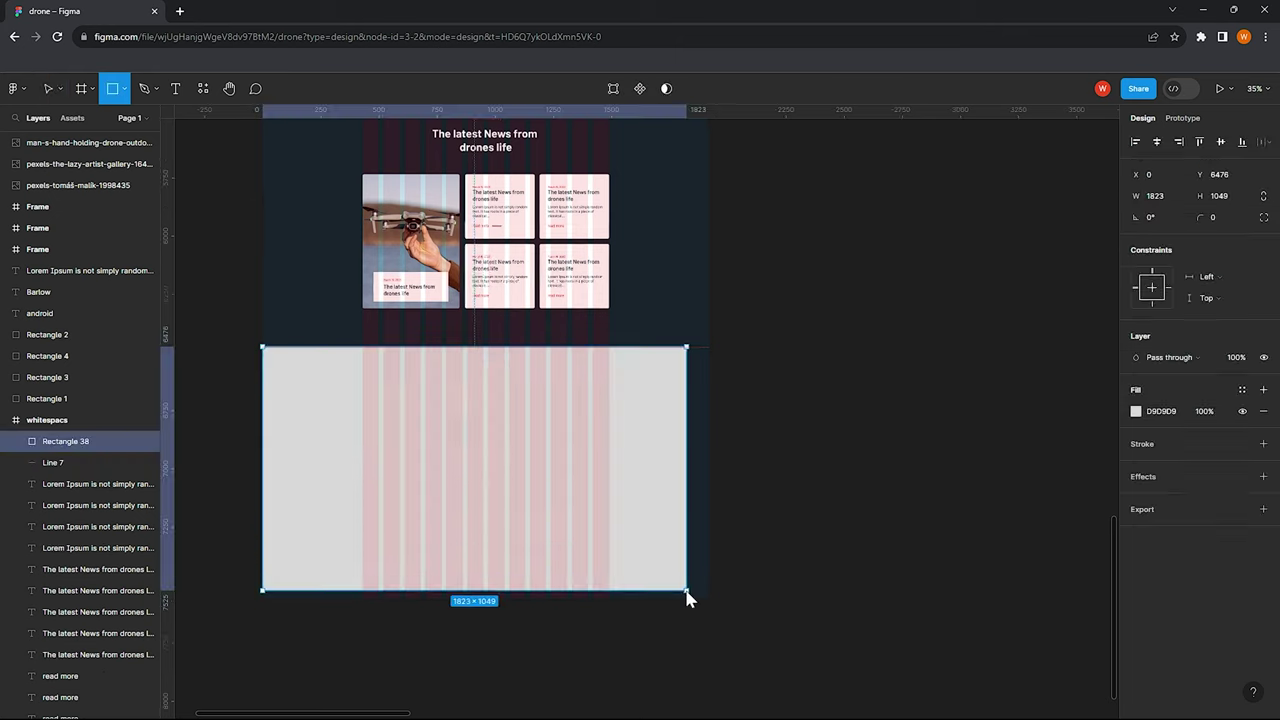
pyautogui.click(1136, 411)
pyautogui.moveTo(1028, 395); pyautogui.dragTo(960, 375)
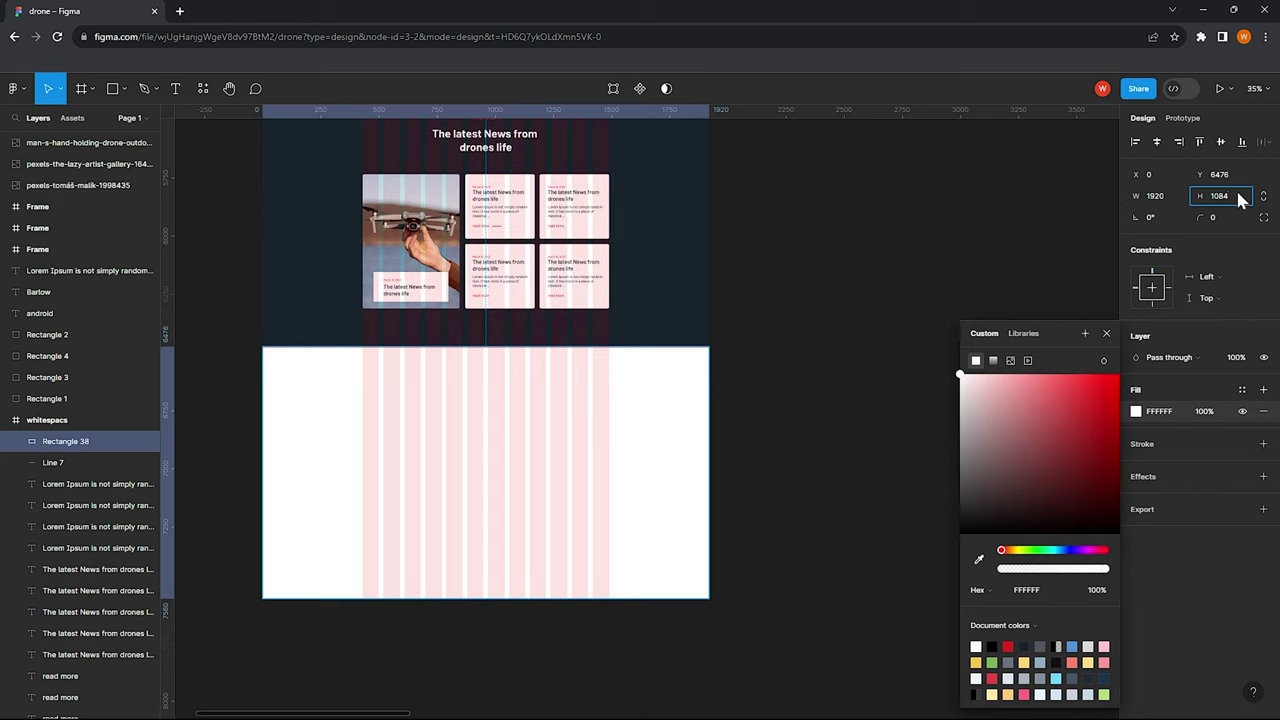
pyautogui.write('1080')
pyautogui.press('Return')
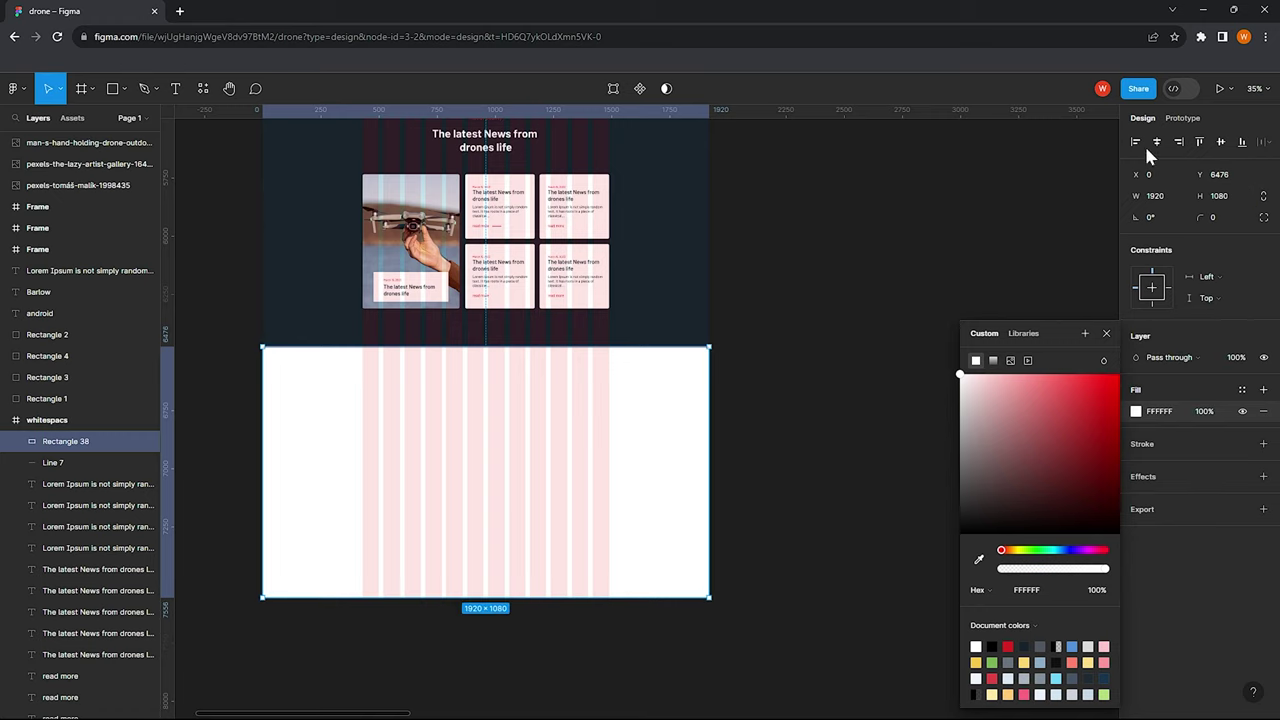
pyautogui.click(790, 330)
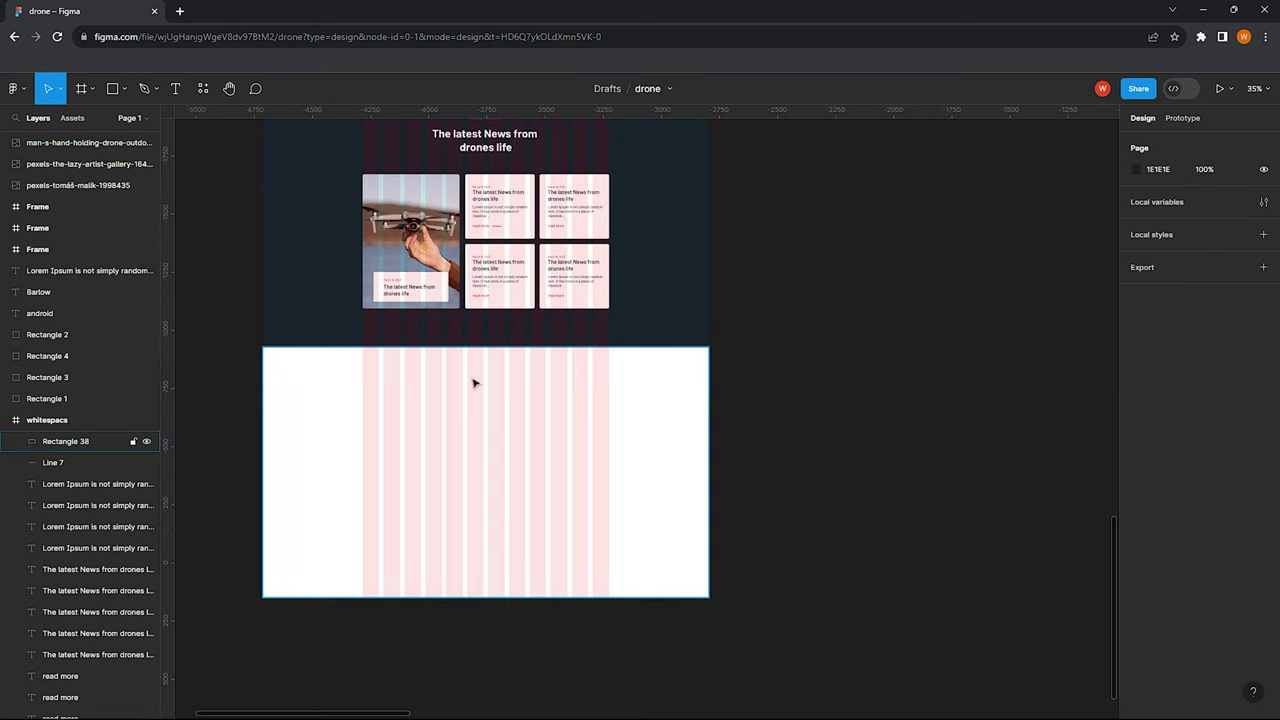
pyautogui.scroll(3, 475, 383)
# Copy the news heading, About Quality label and red accent line into the white section
pyautogui.click(487, 290)
pyautogui.keyDown('shift'); pyautogui.click(485, 256); pyautogui.keyUp('shift')
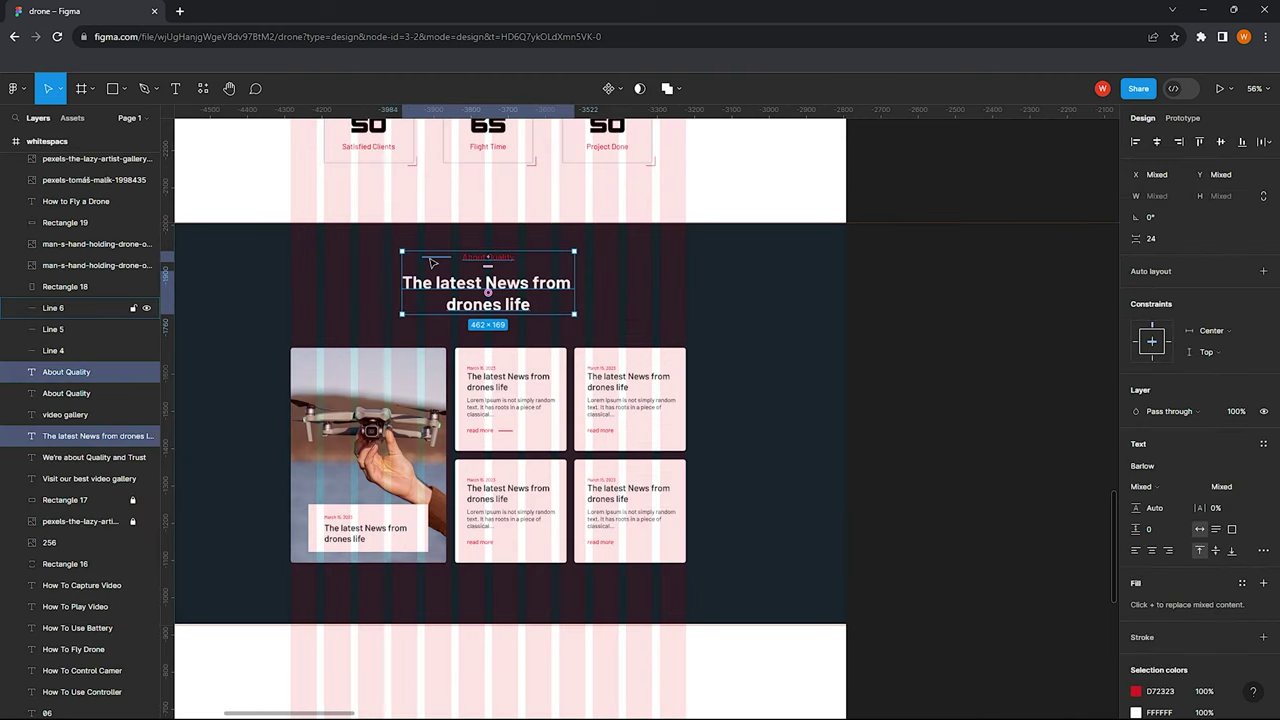
pyautogui.keyDown('shift'); pyautogui.click(432, 262); pyautogui.keyUp('shift')
pyautogui.scroll(-1, 432, 262)
pyautogui.keyDown('ctrl'); pyautogui.scroll(-3, 432, 262); pyautogui.keyUp('ctrl')
pyautogui.moveTo(480, 244); pyautogui.dragTo(481, 447)
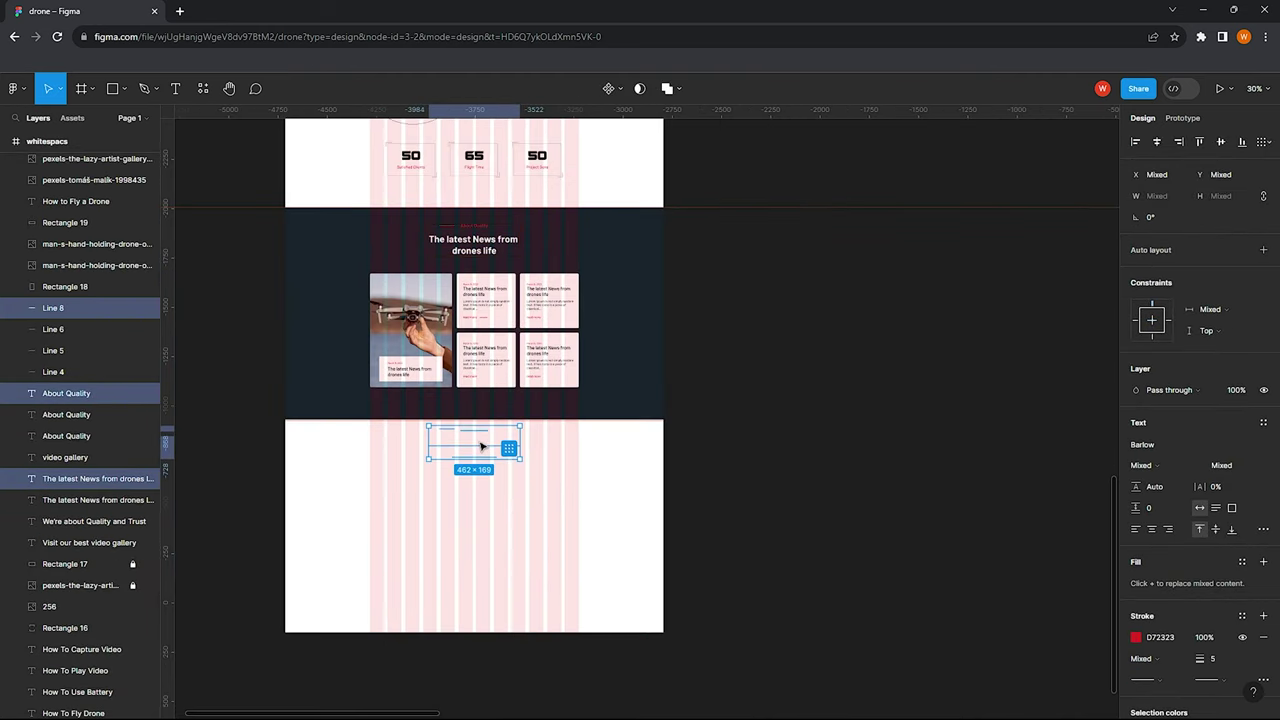
pyautogui.scroll(2, 481, 447)
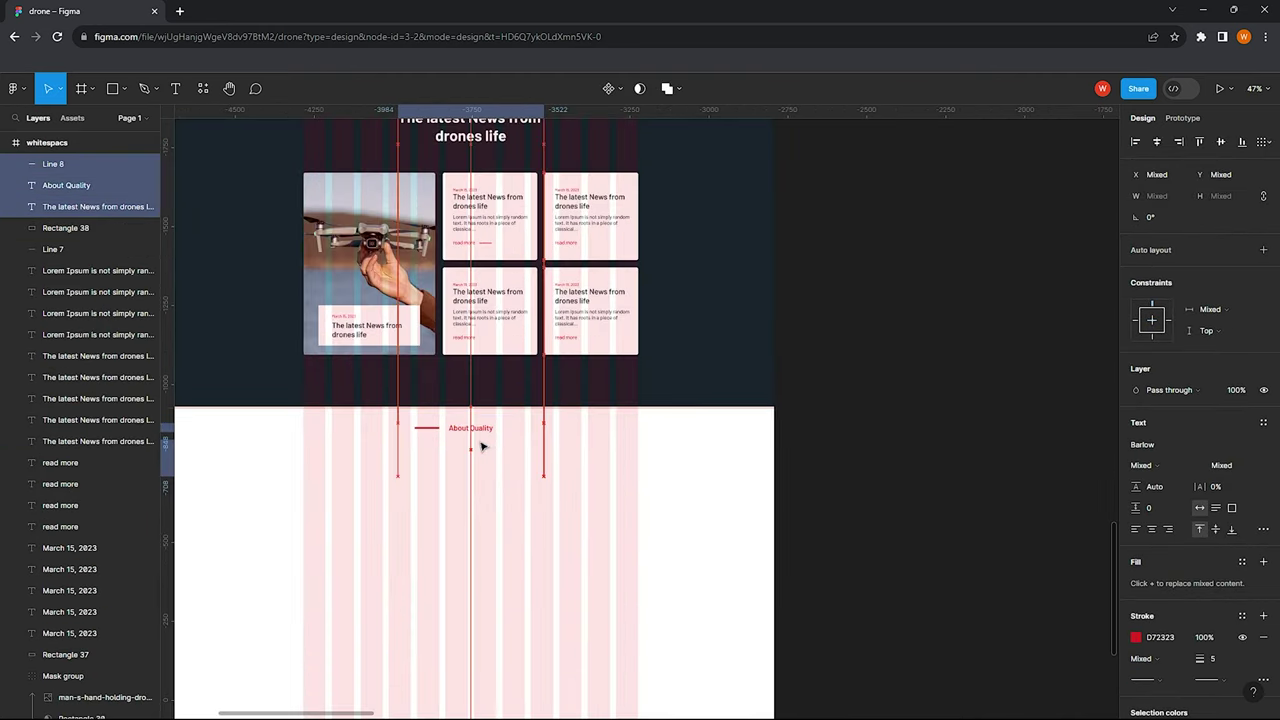
# Change the copied About Quality label text to 'Plans'
pyautogui.click(472, 473)
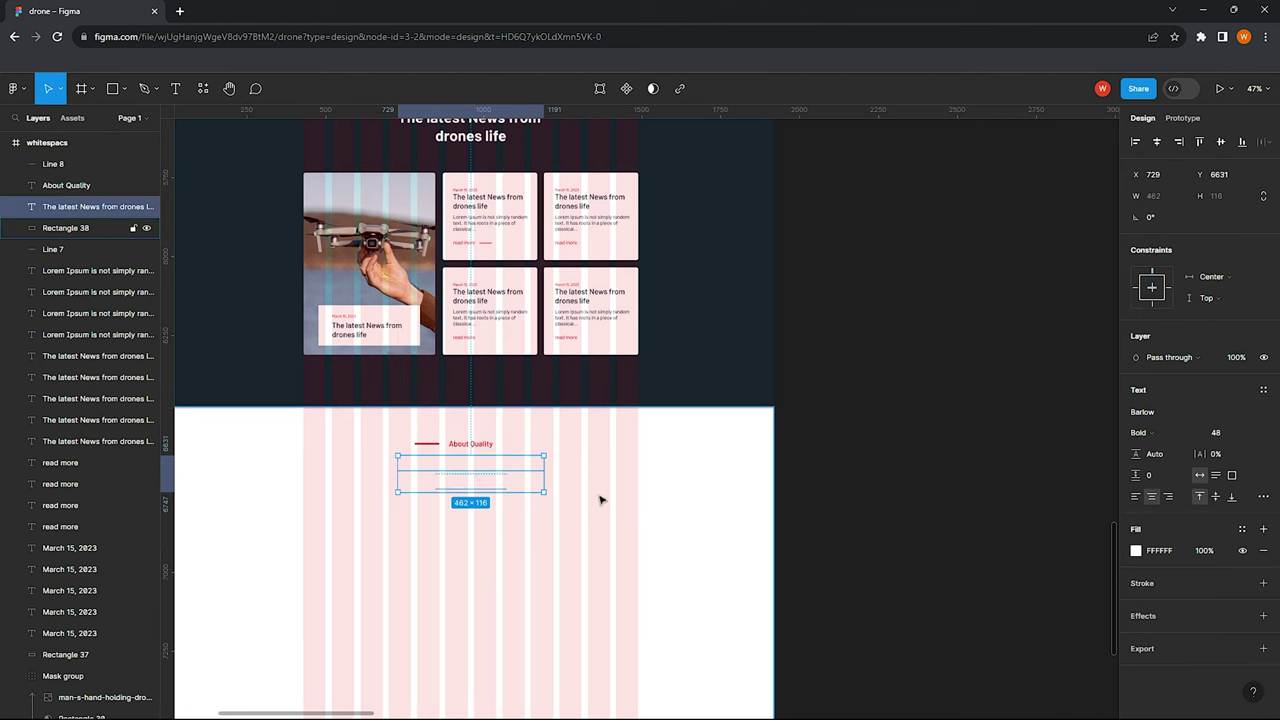
pyautogui.press('i')
pyautogui.click(1055, 170)
pyautogui.scroll(2, 477, 446)
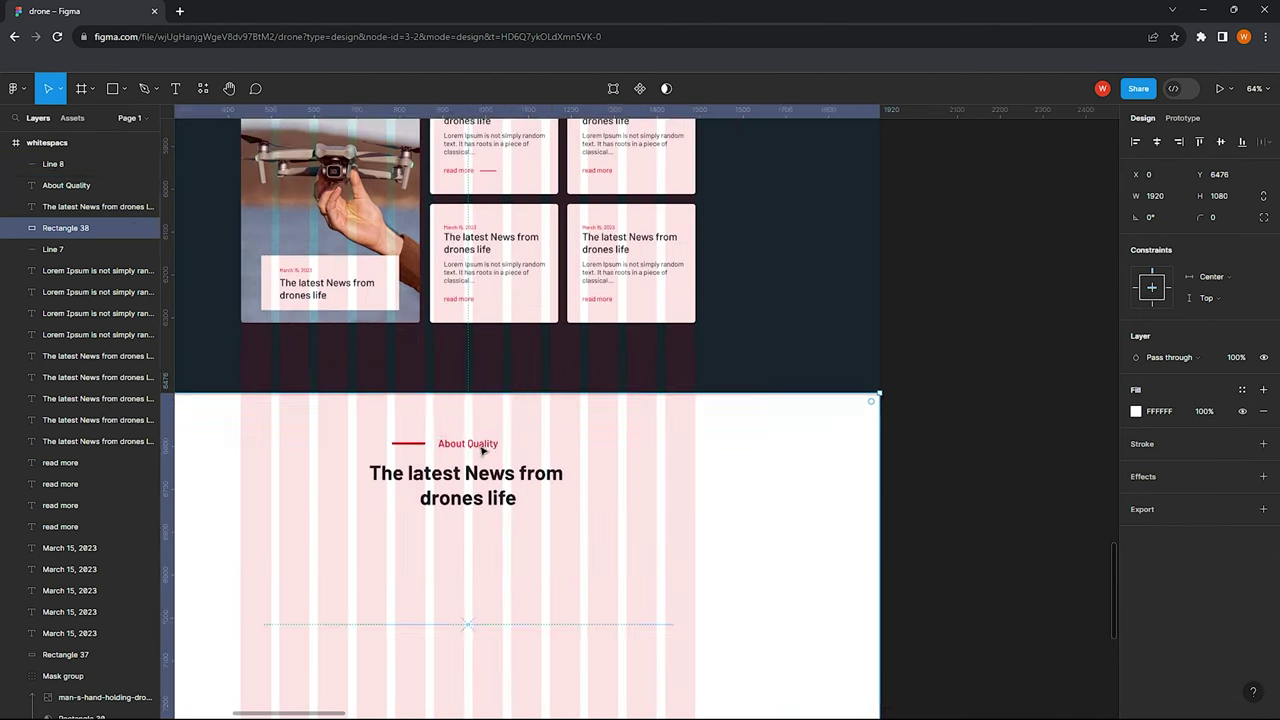
pyautogui.doubleClick(477, 444)
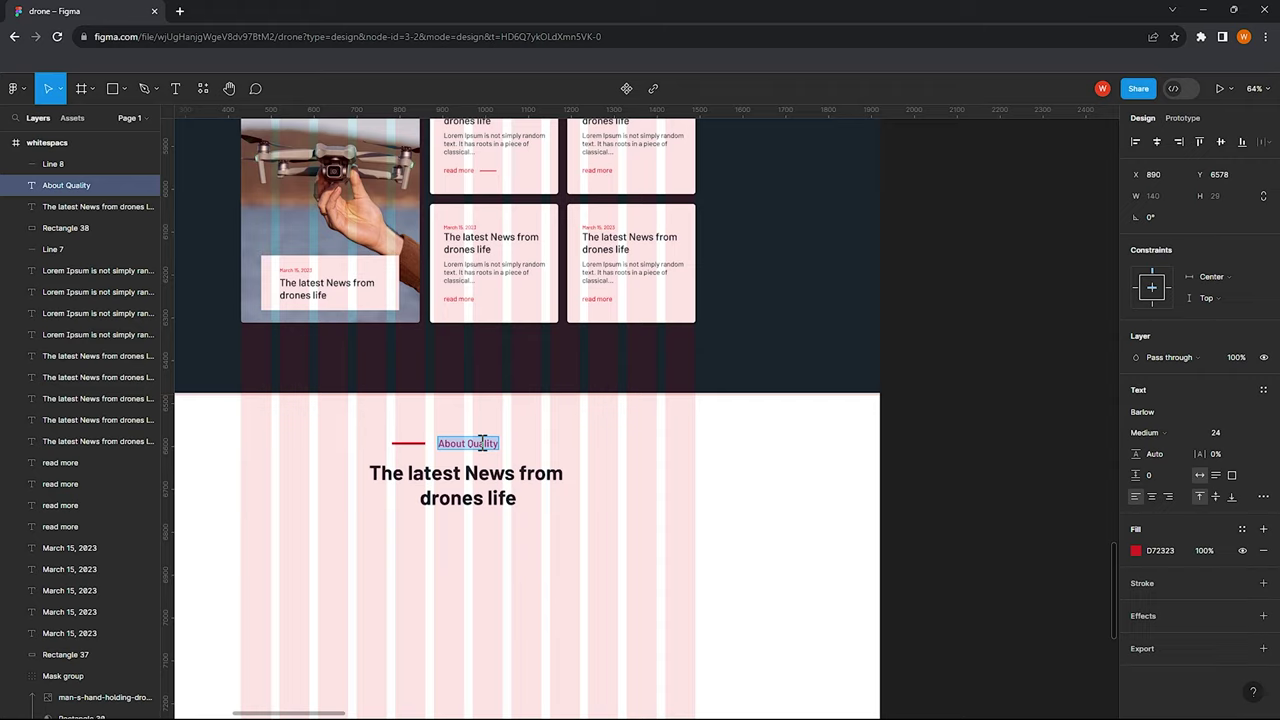
pyautogui.write('Plans')
pyautogui.press('Escape')
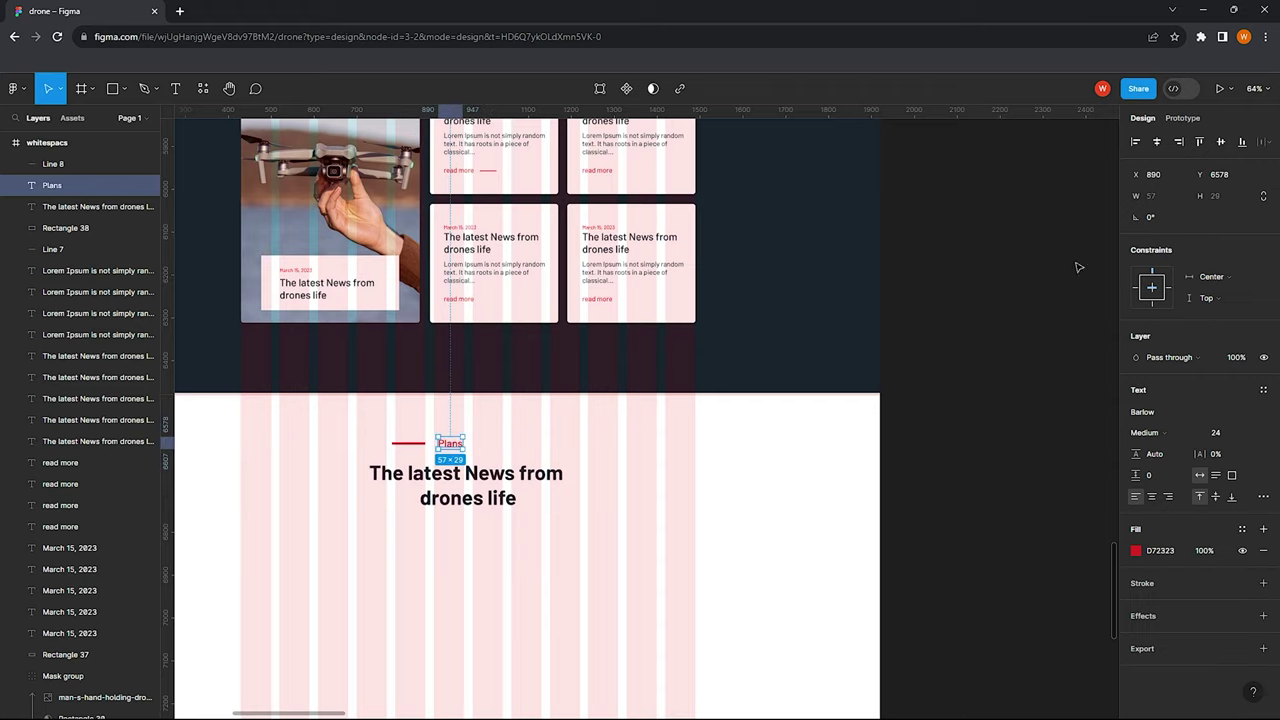
pyautogui.scroll(2, 453, 420)
# Mirror the red line to the right of Plans, group both lines and centre them
pyautogui.click(421, 448)
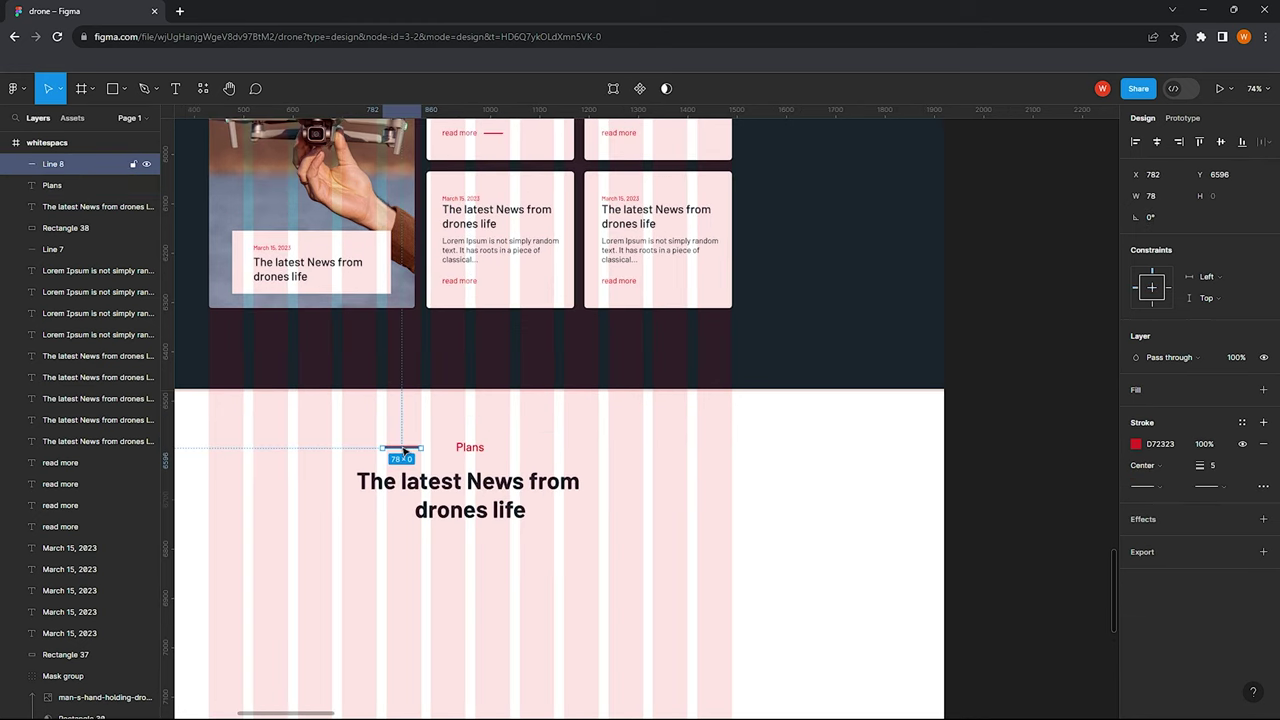
pyautogui.moveTo(421, 448); pyautogui.dragTo(530, 449)
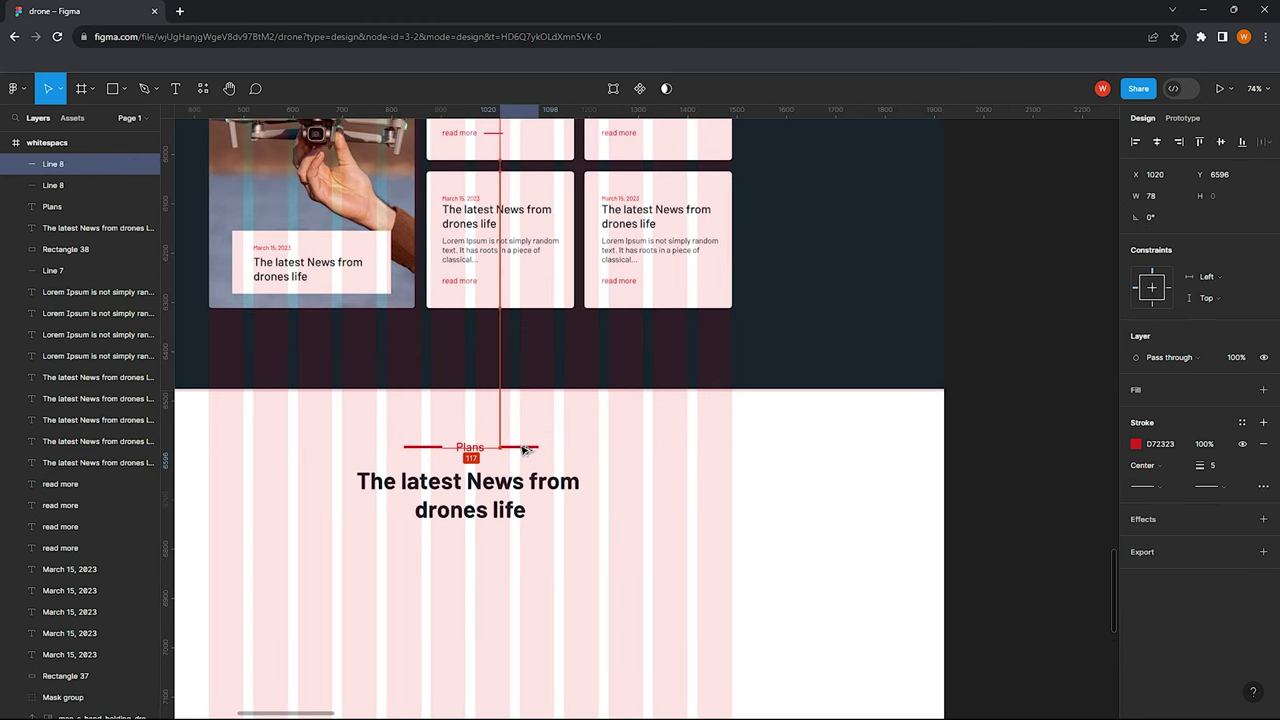
pyautogui.keyDown('shift'); pyautogui.click(420, 447); pyautogui.keyUp('shift')
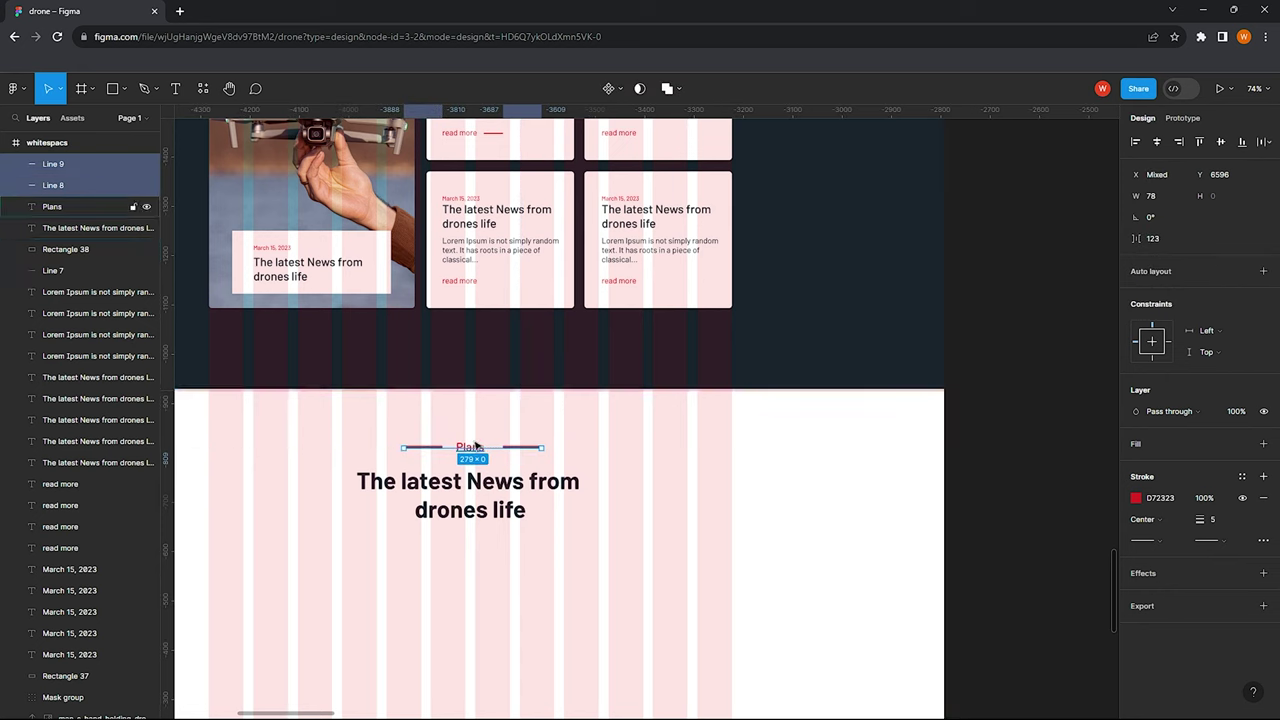
pyautogui.hotkey('ctrl', 'g')
pyautogui.click(1157, 142)
pyautogui.scroll(-3, 453, 450)
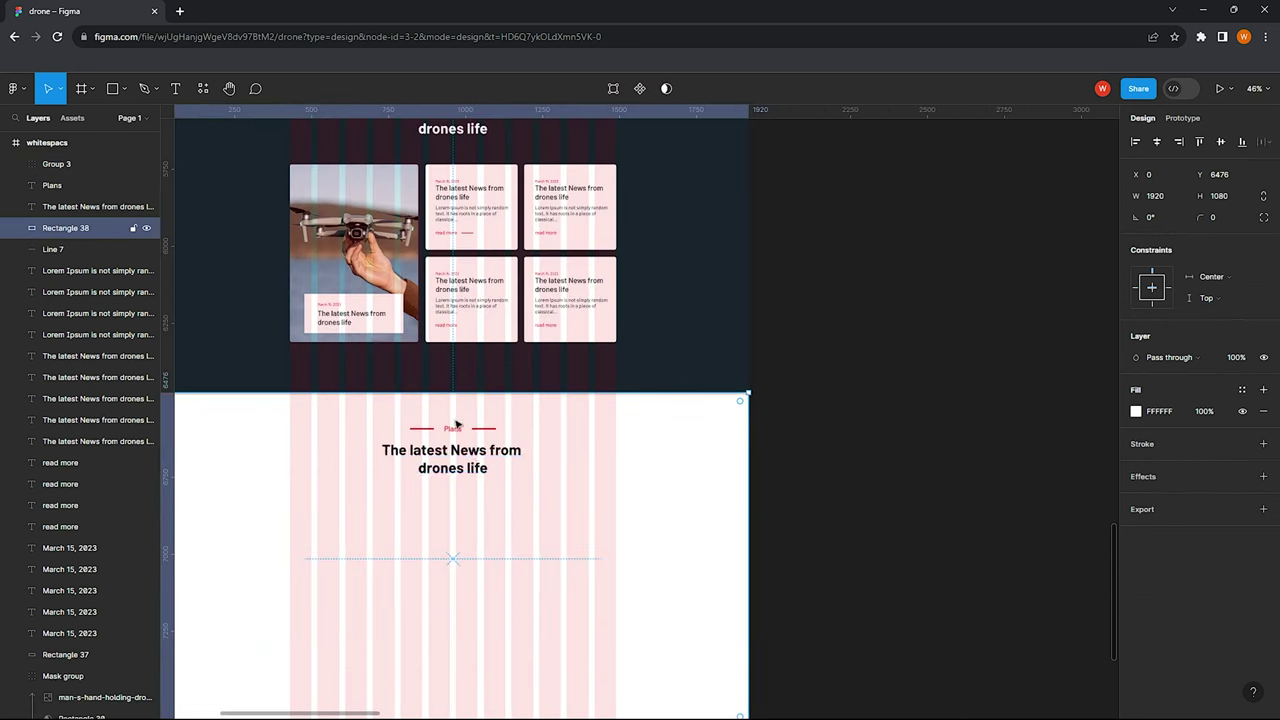
# Rename the section title to 'Pricing and Plans' and re-centre it
pyautogui.doubleClick(518, 451)
pyautogui.write('Pricing and Plans')
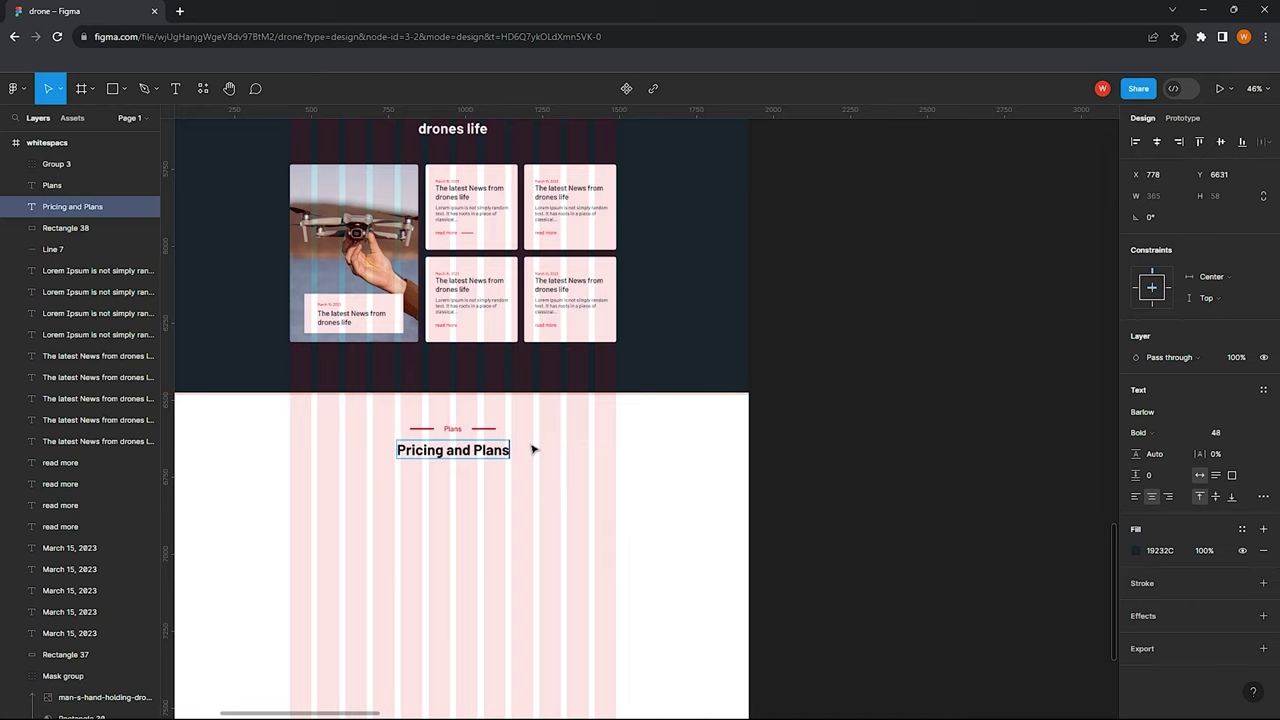
pyautogui.press('Escape')
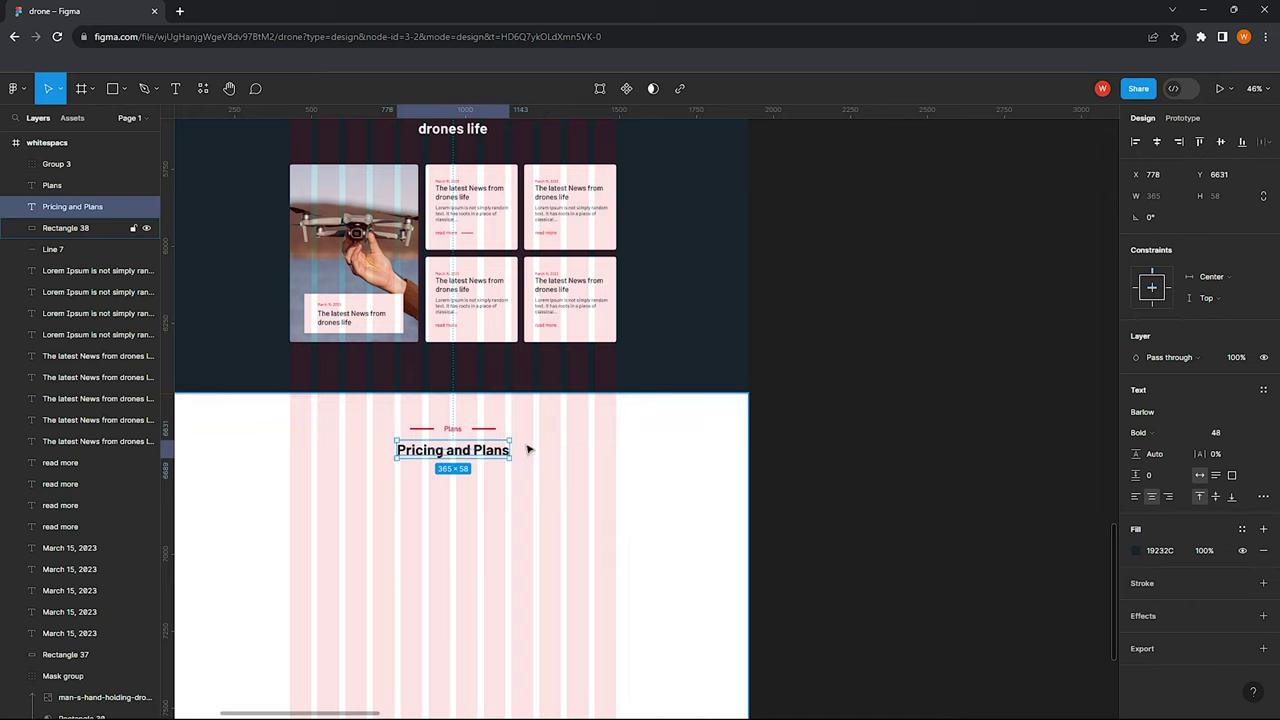
pyautogui.click(1157, 142)
pyautogui.scroll(-2, 380, 409)
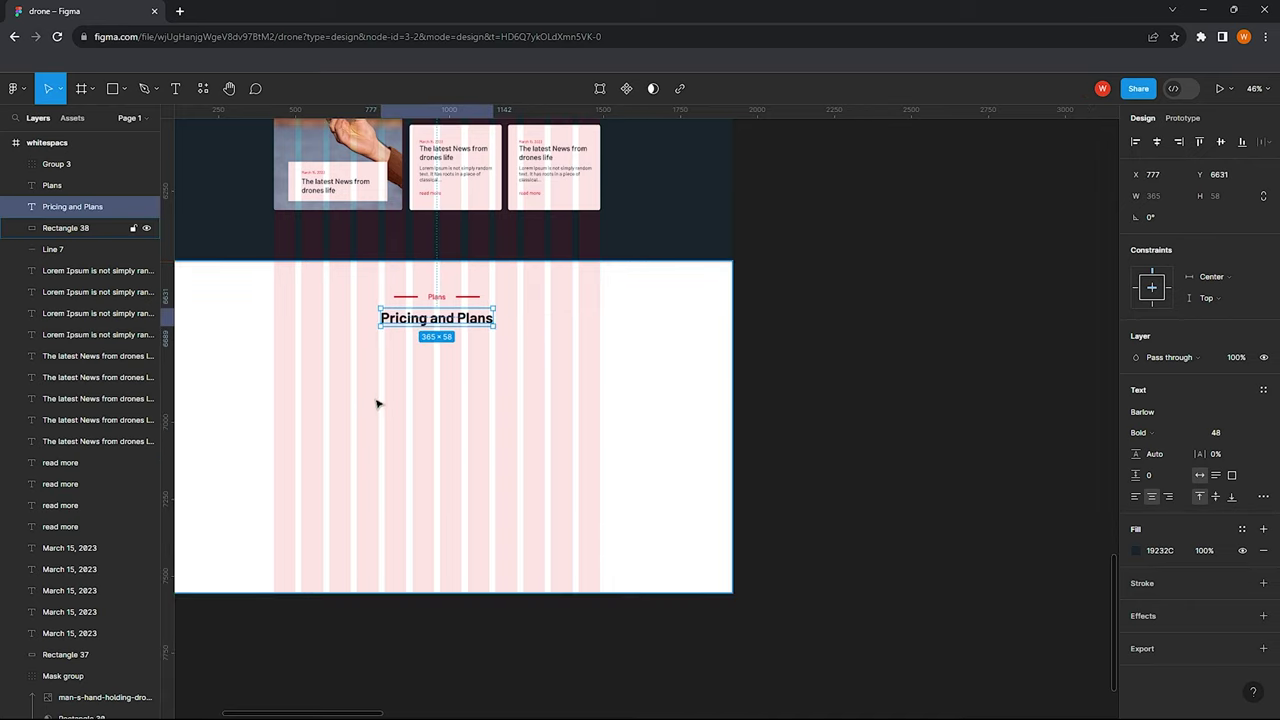
pyautogui.scroll(1, 380, 409)
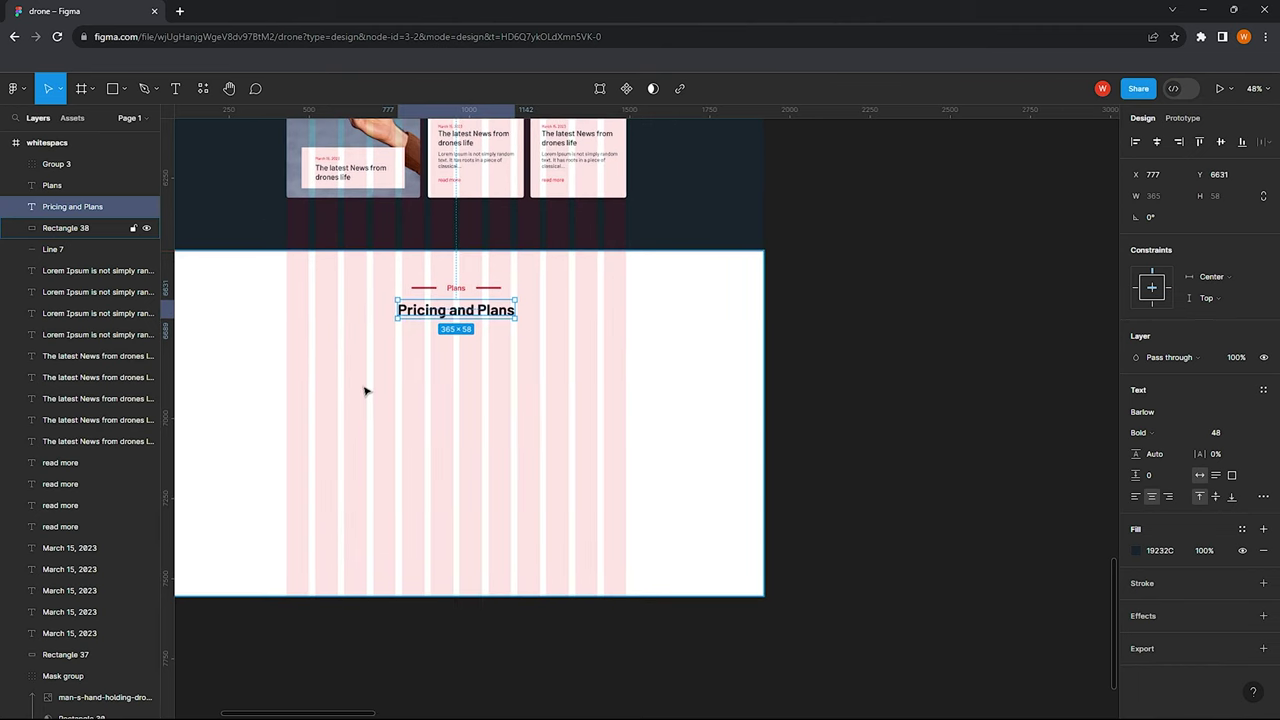
# Lock the white section background layer
pyautogui.click(352, 376)
pyautogui.scroll(1, 300, 345)
pyautogui.click(133, 228)
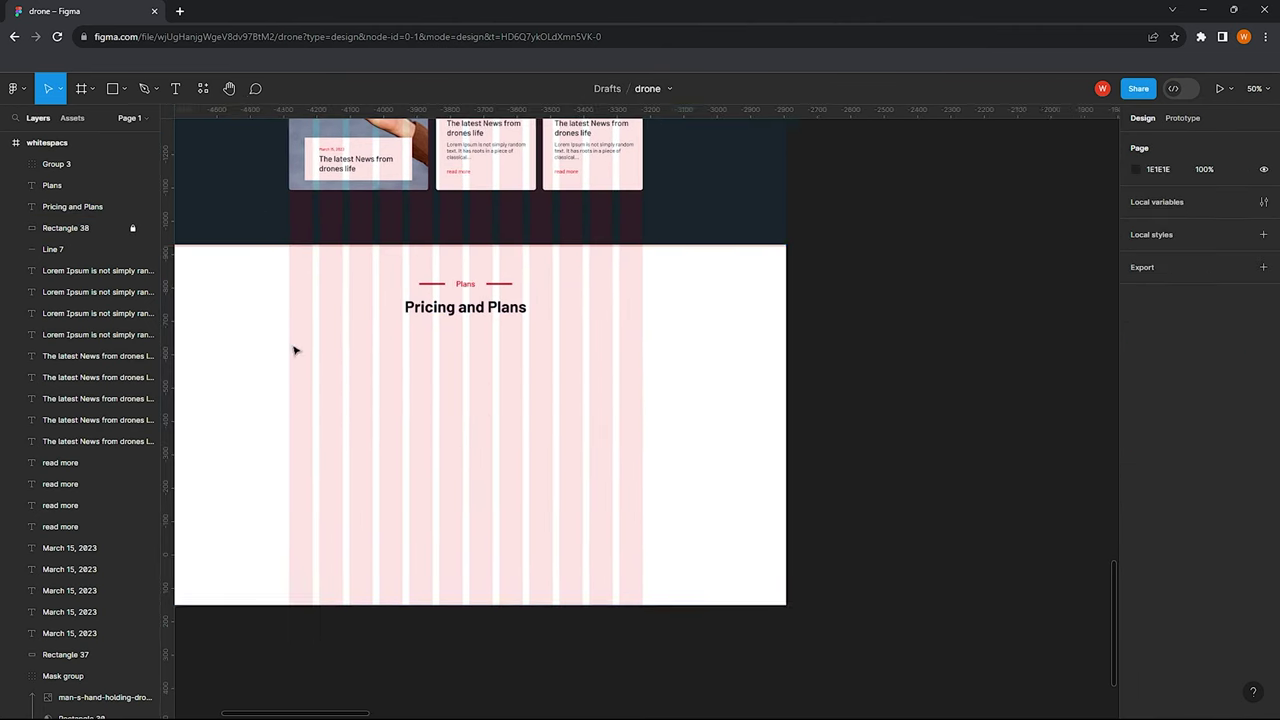
pyautogui.scroll(2, 426, 366)
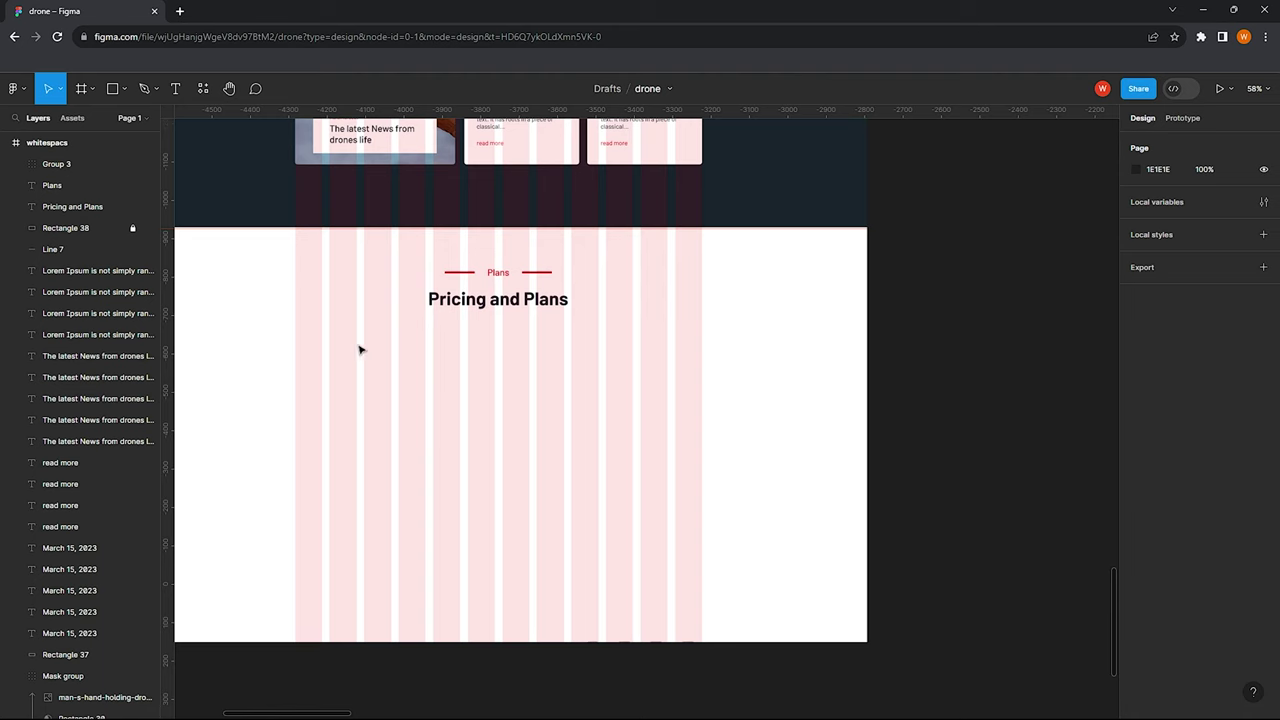
# Add a SPORTS label at 32 pt on the left of the pricing section
pyautogui.hotkey('ctrl', 'v')
pyautogui.write('S')
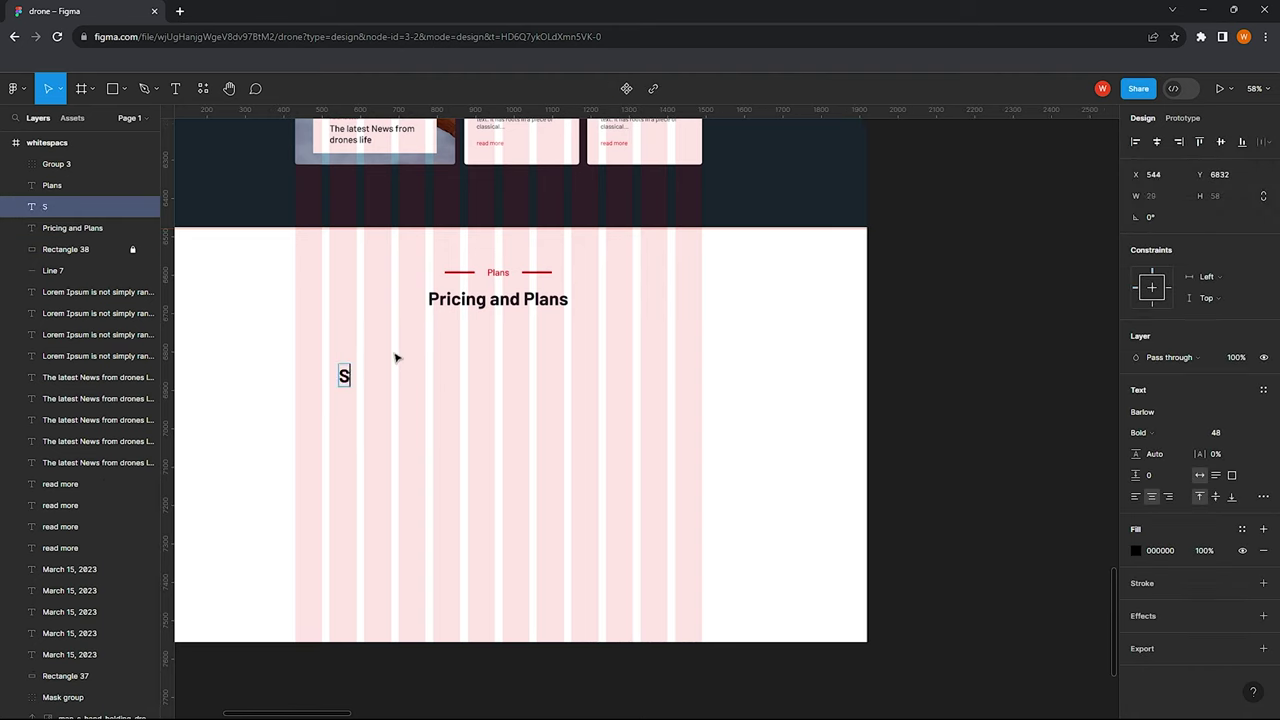
pyautogui.write('PORTS')
pyautogui.press('Escape')
pyautogui.click(1222, 432)
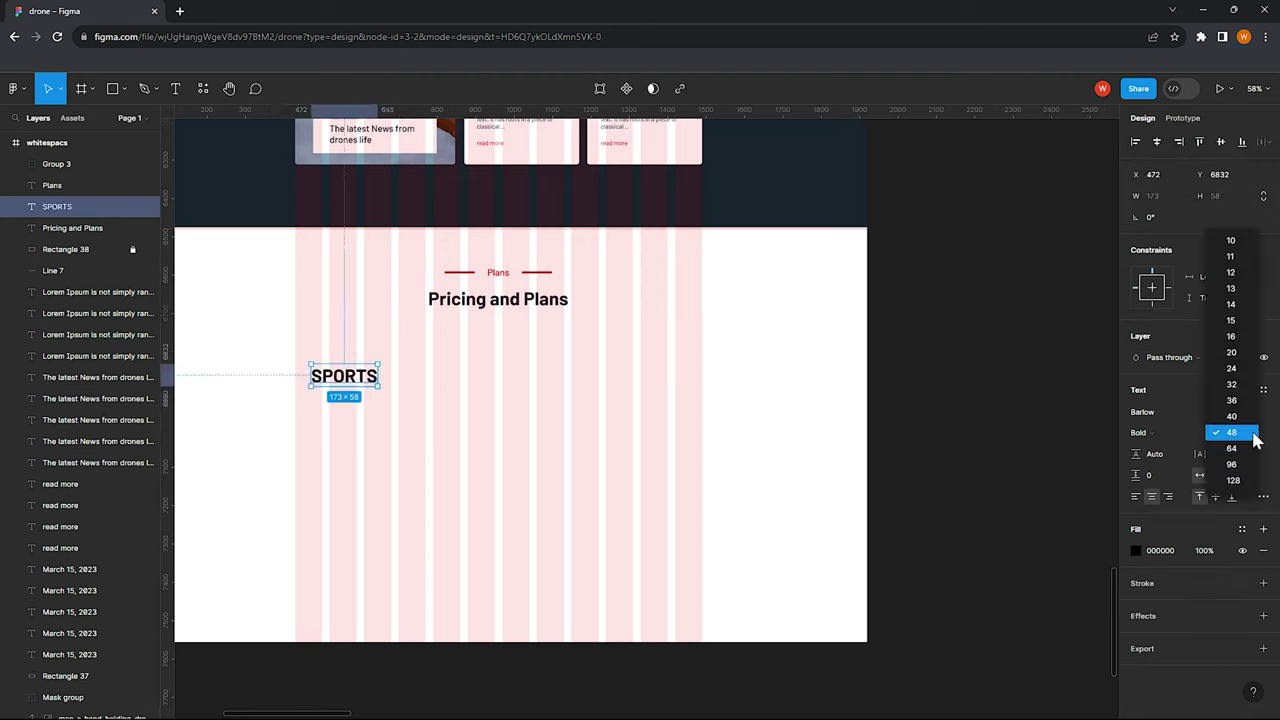
pyautogui.click(1230, 375)
pyautogui.moveTo(330, 382); pyautogui.dragTo(352, 368)
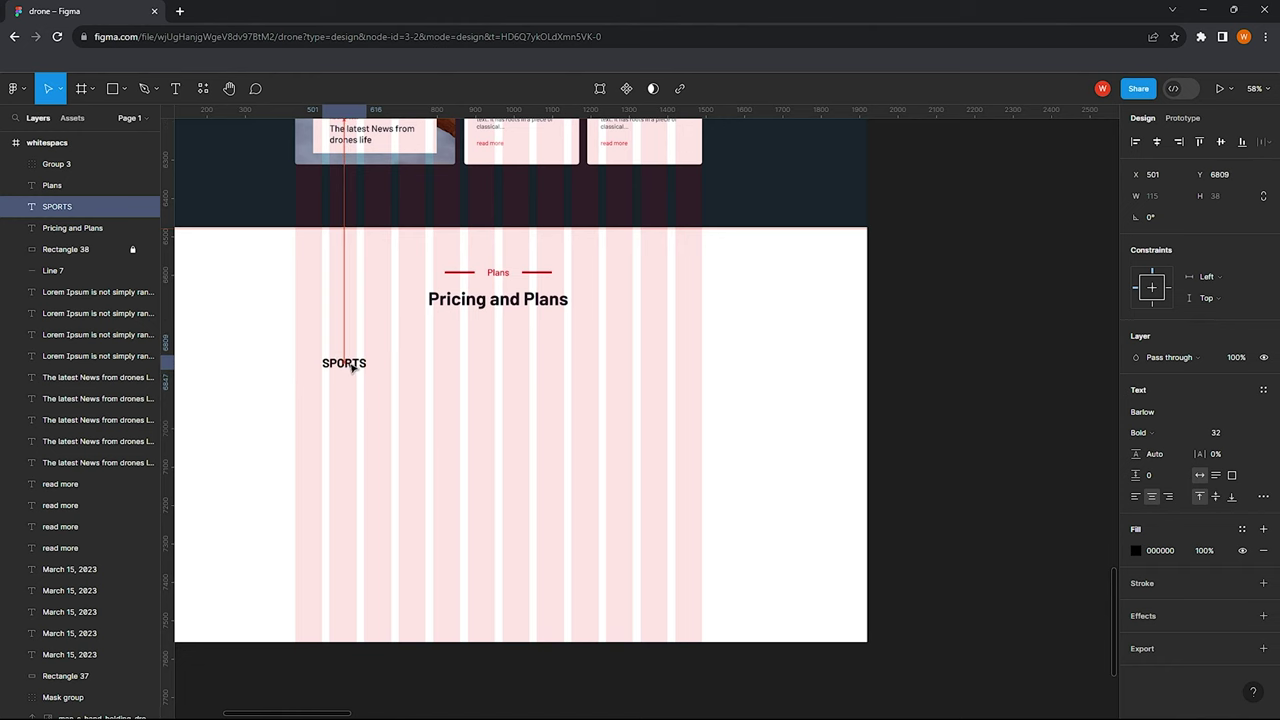
pyautogui.scroll(3, 417, 343)
pyautogui.scroll(3, 500, 250)
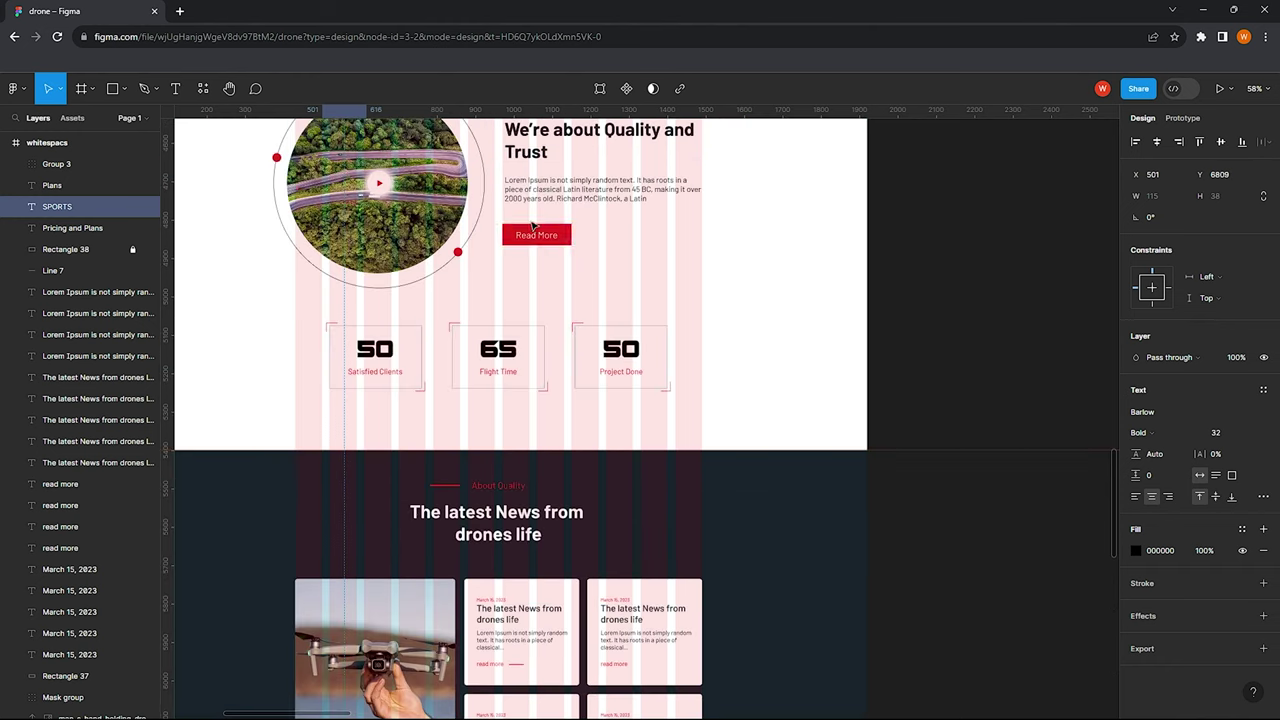
pyautogui.scroll(1, 541, 198)
pyautogui.scroll(-5, 381, 370)
pyautogui.scroll(-2, 350, 400)
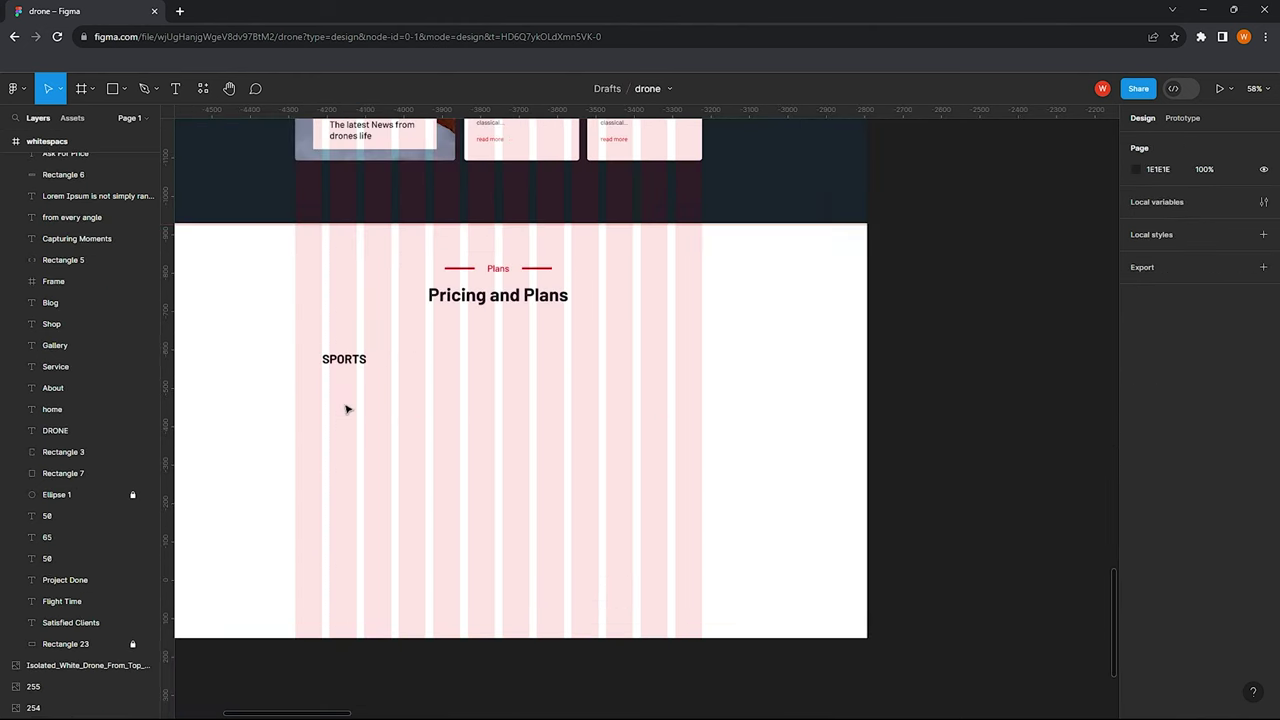
# Add the 155 price text aligned under the SPORTS label
pyautogui.press('t')
pyautogui.click(330, 405)
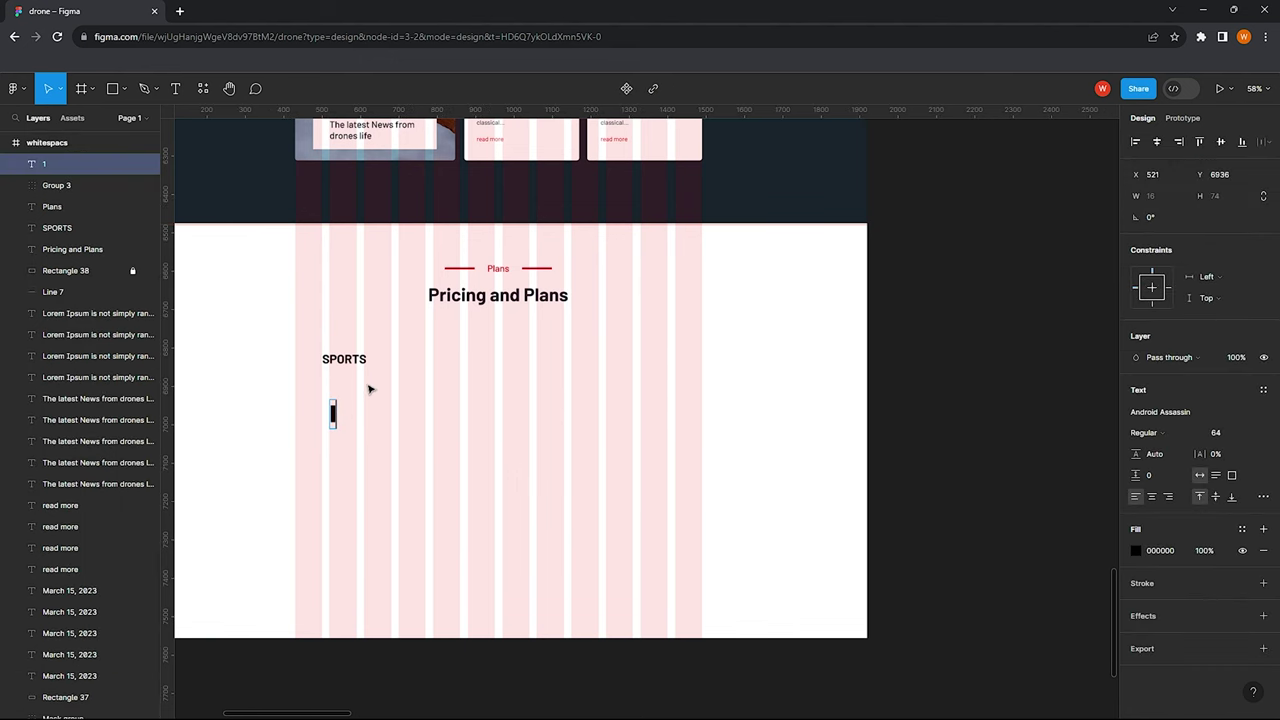
pyautogui.write('155')
pyautogui.press('Escape')
pyautogui.moveTo(350, 422); pyautogui.dragTo(350, 402)
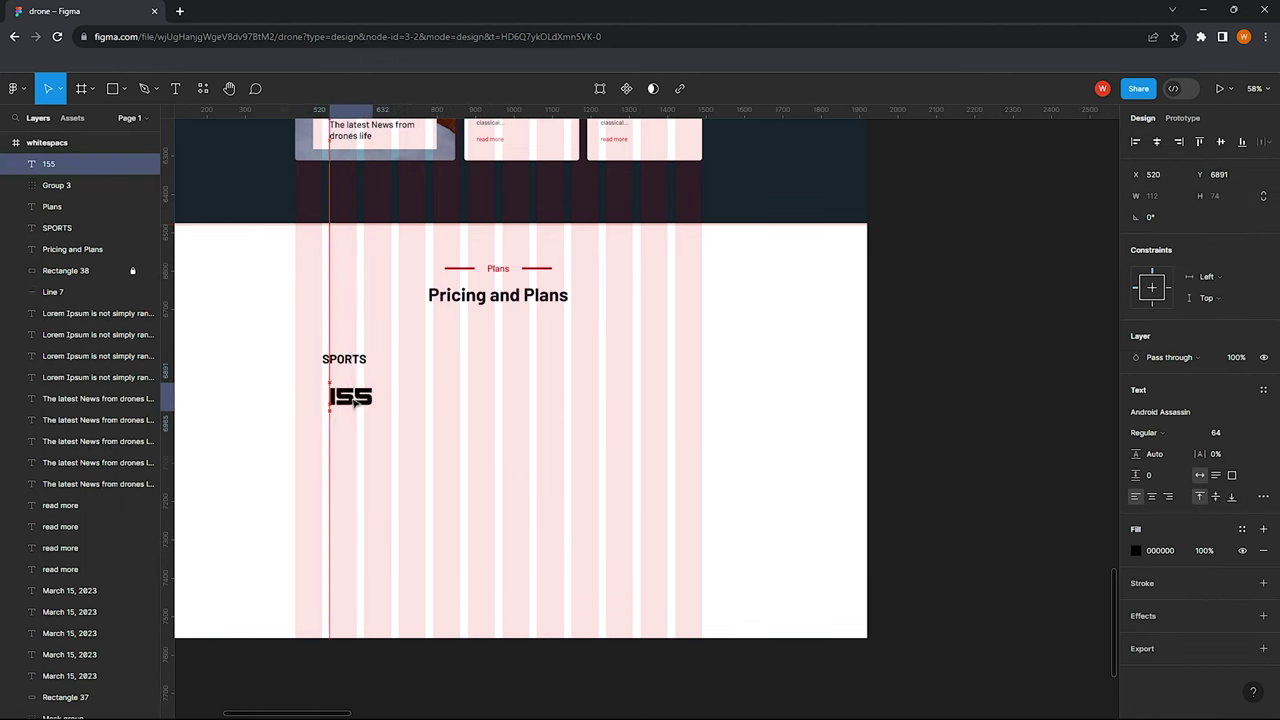
pyautogui.click(294, 420)
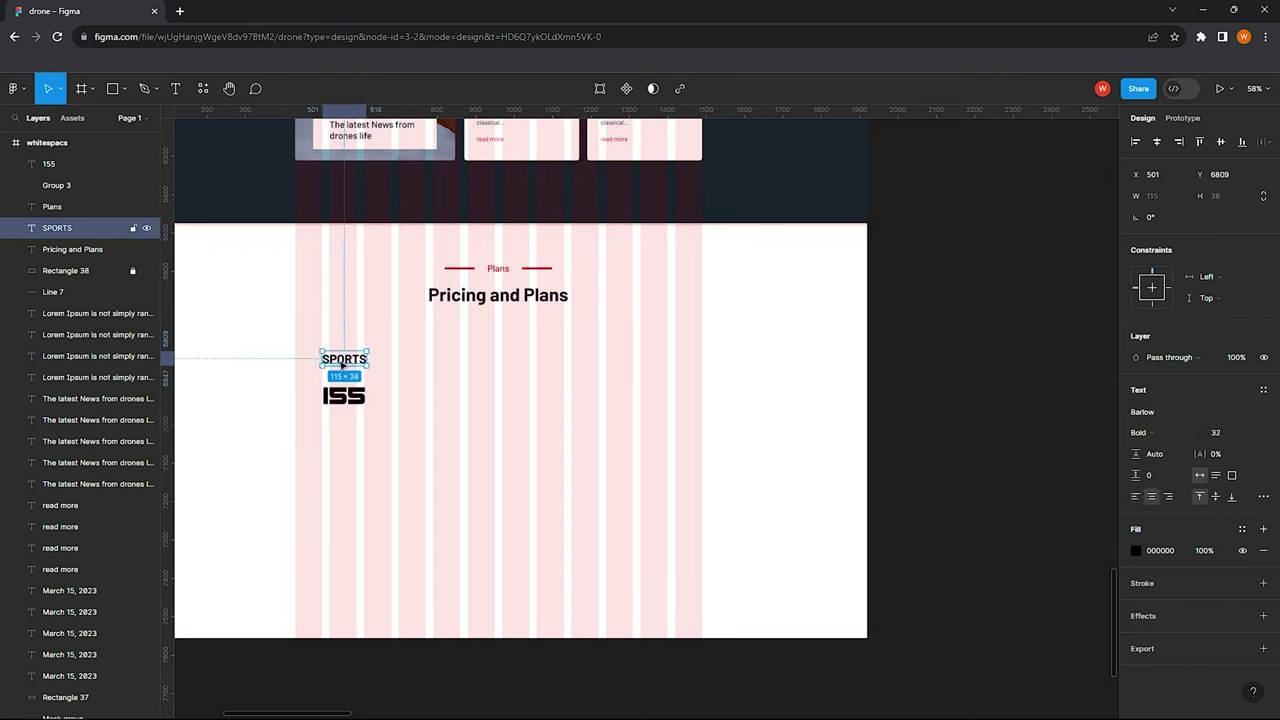
# Place a red $ sign right beside the 155 price
pyautogui.press('t')
pyautogui.click(299, 401)
pyautogui.write('$')
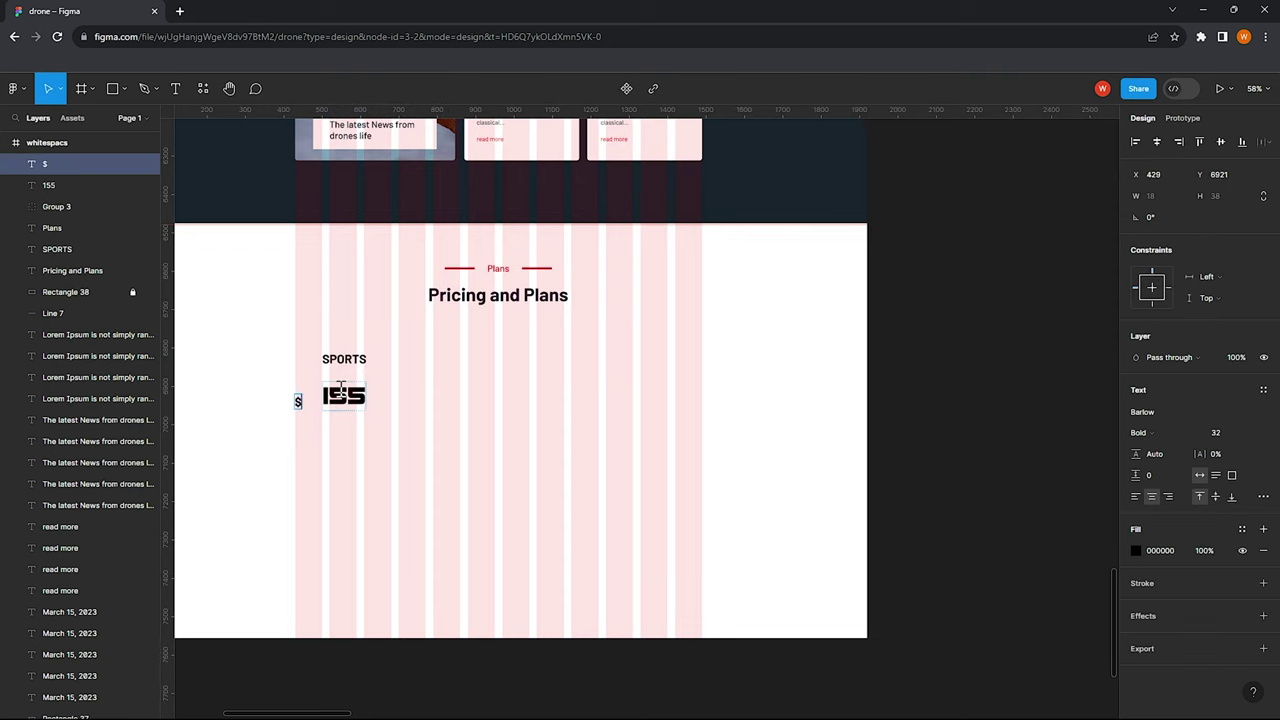
pyautogui.press('Escape')
pyautogui.moveTo(299, 401); pyautogui.dragTo(309, 397)
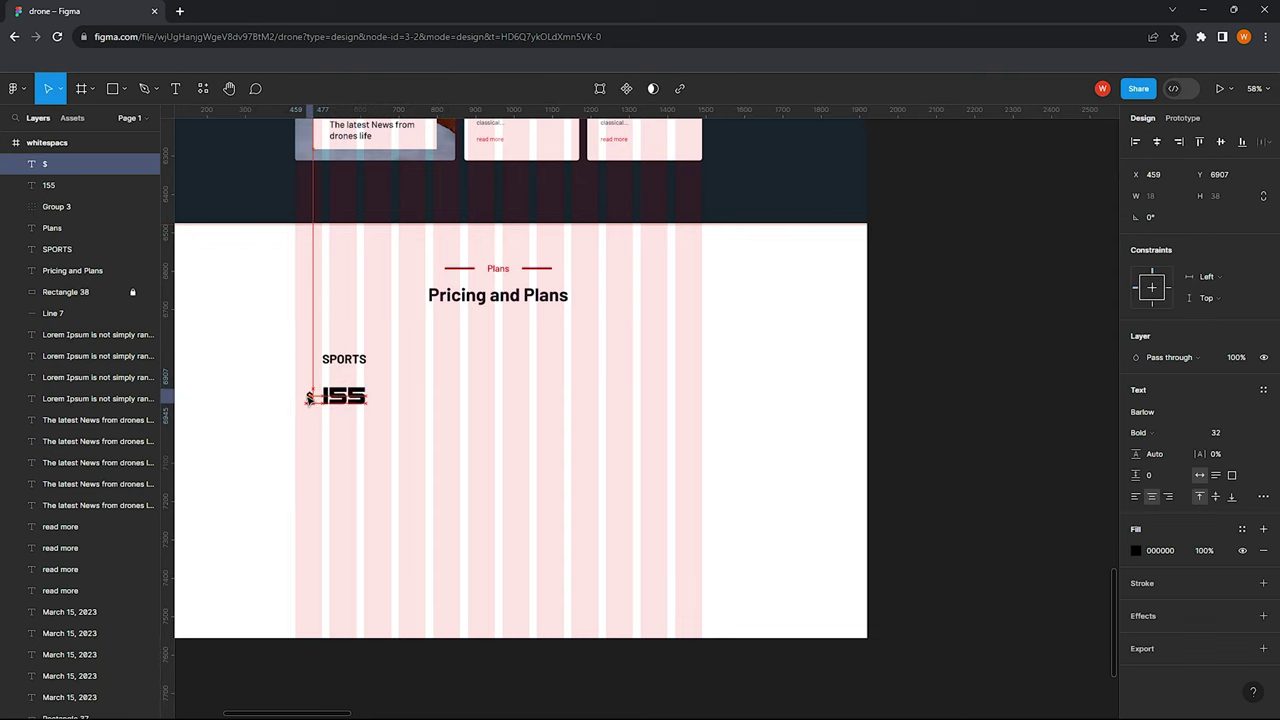
pyautogui.click(1136, 550)
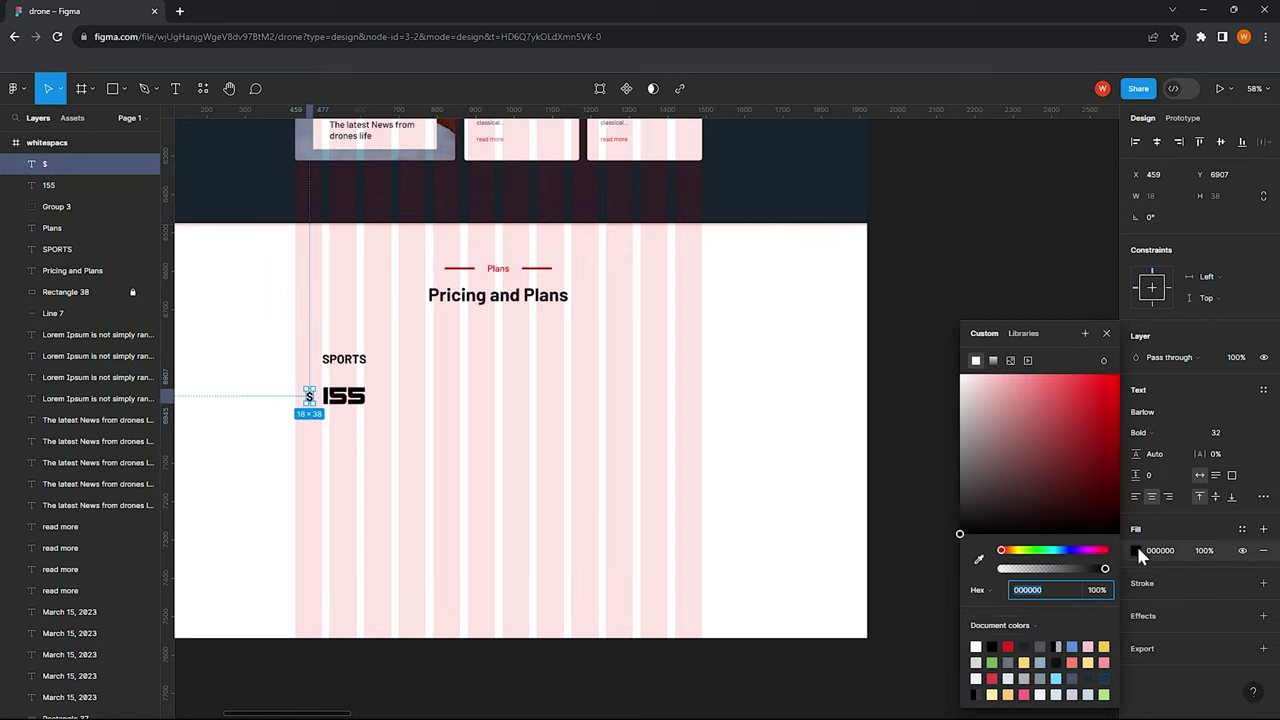
pyautogui.click(1008, 646)
pyautogui.click(414, 437)
pyautogui.scroll(-1, 380, 351)
pyautogui.click(498, 284)
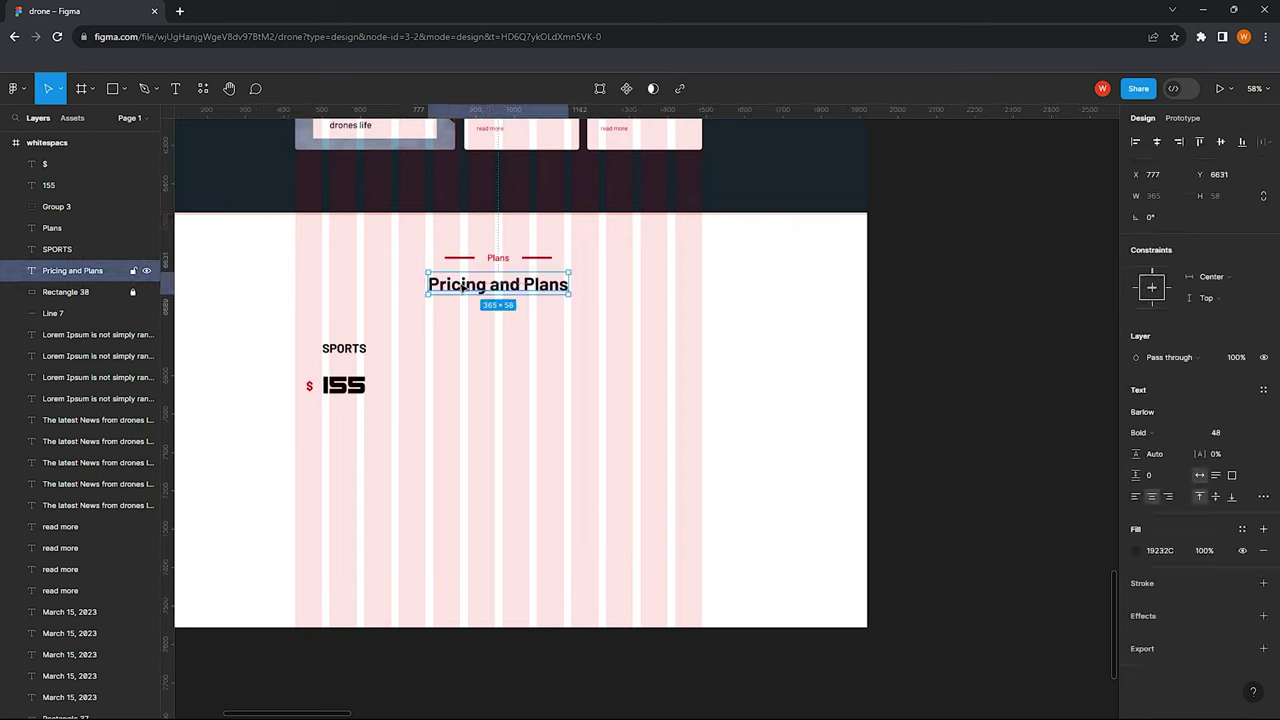
pyautogui.click(362, 370)
pyautogui.scroll(-1, 362, 370)
# Add the five-line drone feature list with line height 29, lined up under the price
pyautogui.press('t')
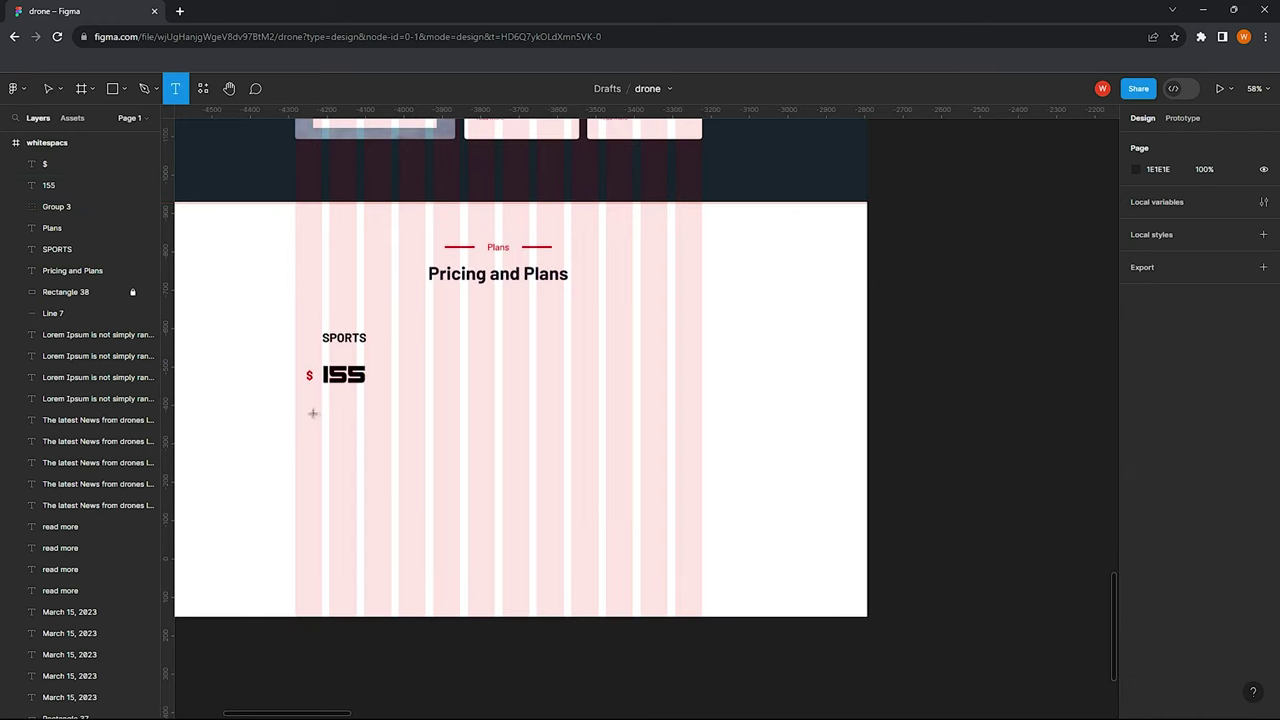
pyautogui.click(309, 411)
pyautogui.click(430, 324)
pyautogui.scroll(2, 430, 324)
pyautogui.scroll(3, 430, 324)
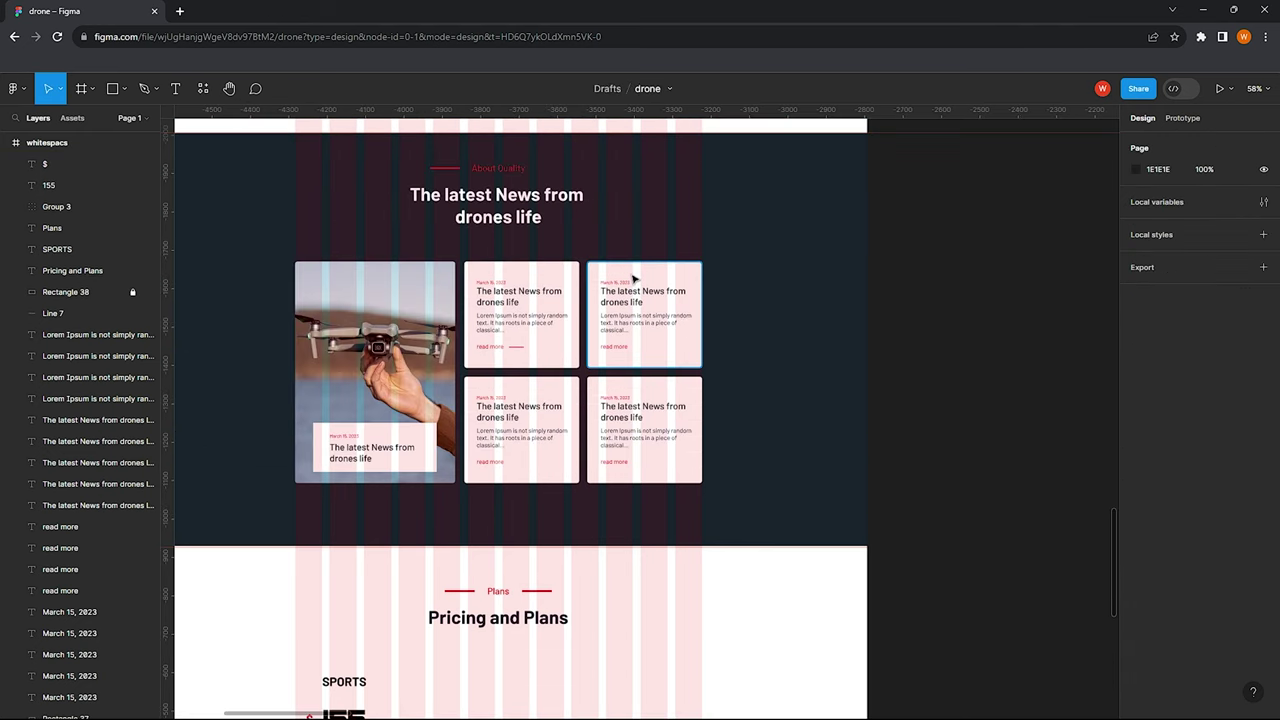
pyautogui.click(520, 305)
pyautogui.scroll(-5, 336, 386)
pyautogui.click(336, 386)
pyautogui.press('t')
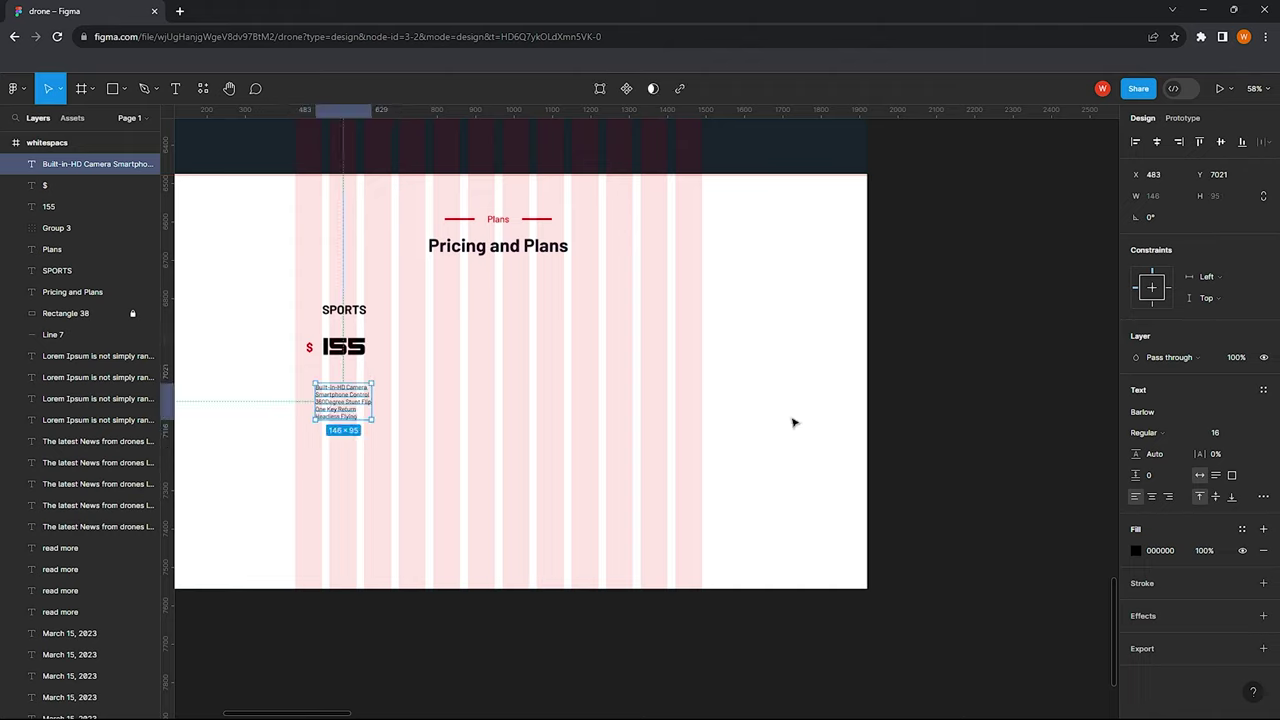
pyautogui.click(1153, 474)
pyautogui.write('29')
pyautogui.press('Return')
pyautogui.moveTo(334, 420); pyautogui.dragTo(347, 433)
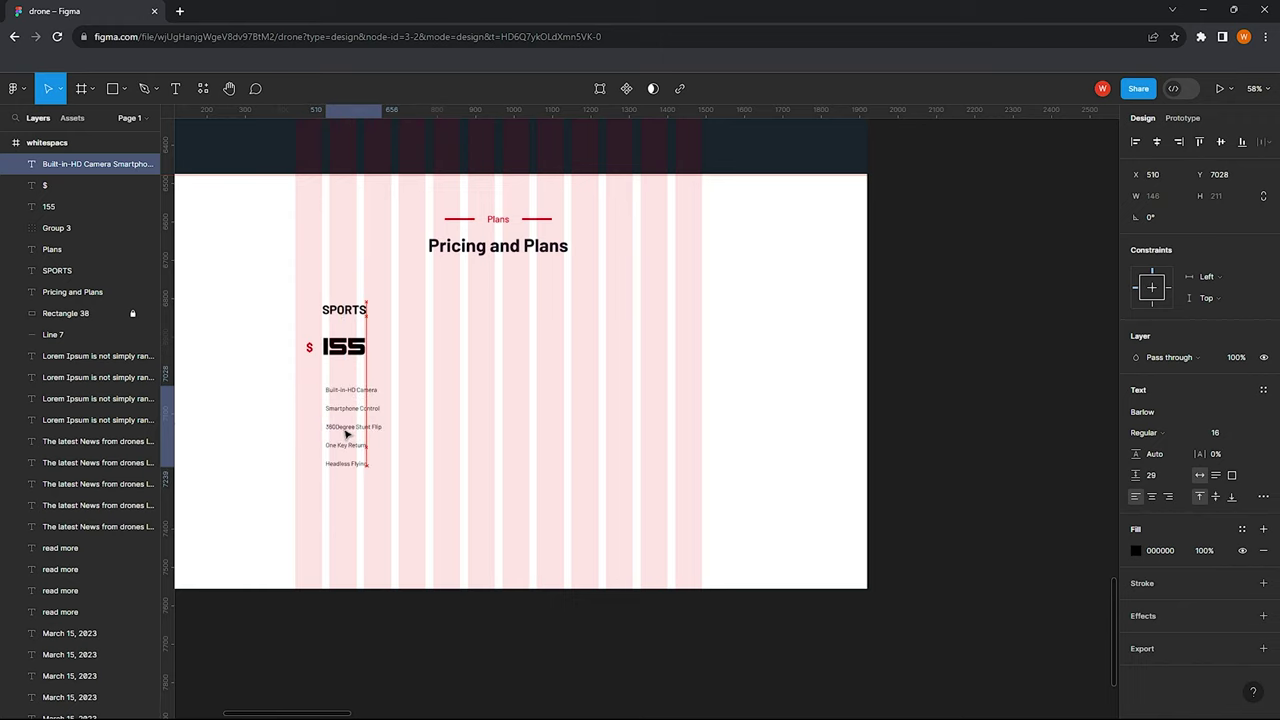
pyautogui.press('Escape')
# Draw the first card rectangle under Pricing and Plans and duplicate it into evenly spaced copies
pyautogui.click(113, 88)
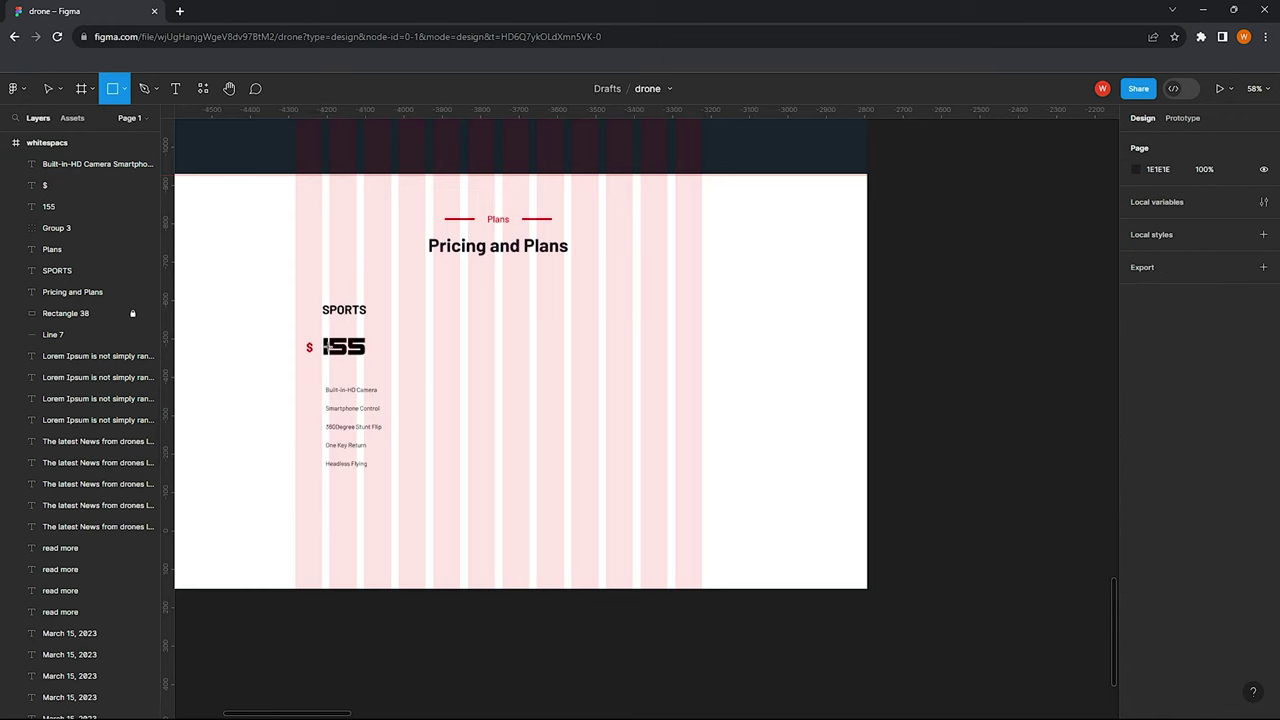
pyautogui.moveTo(296, 291); pyautogui.dragTo(407, 502)
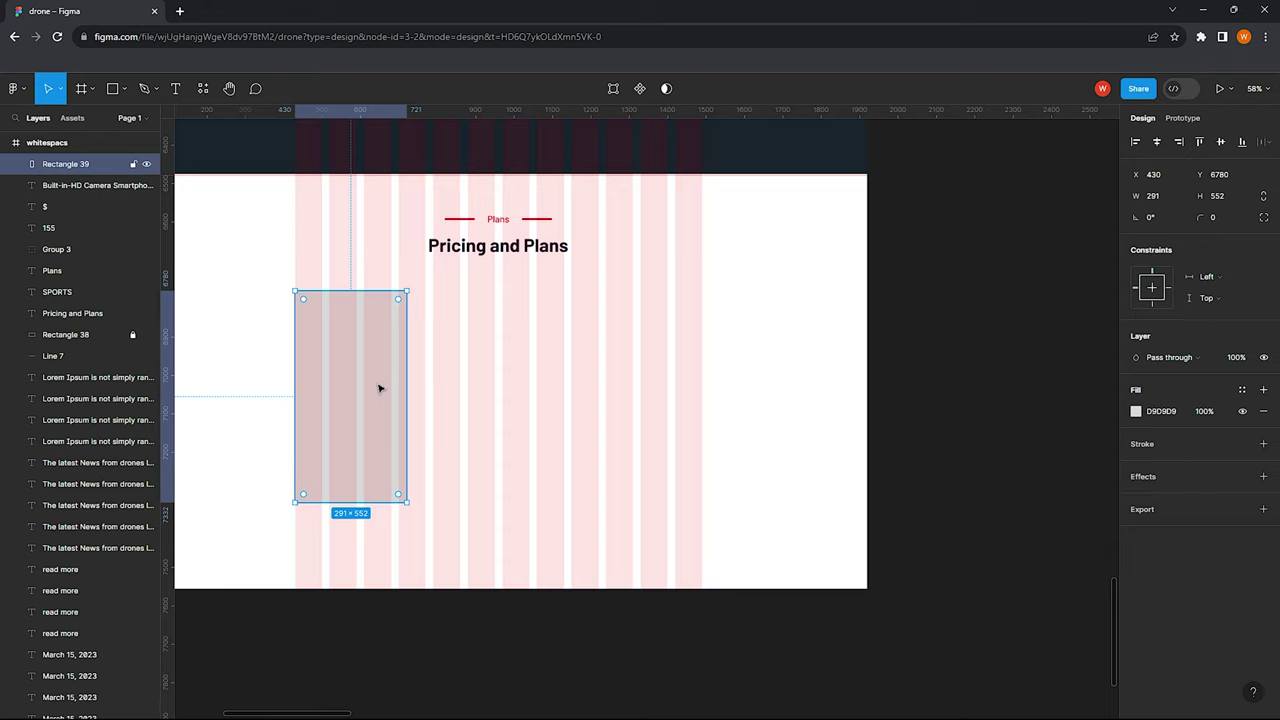
pyautogui.hotkey('ctrl', 'd')
pyautogui.moveTo(357, 380); pyautogui.dragTo(646, 381)
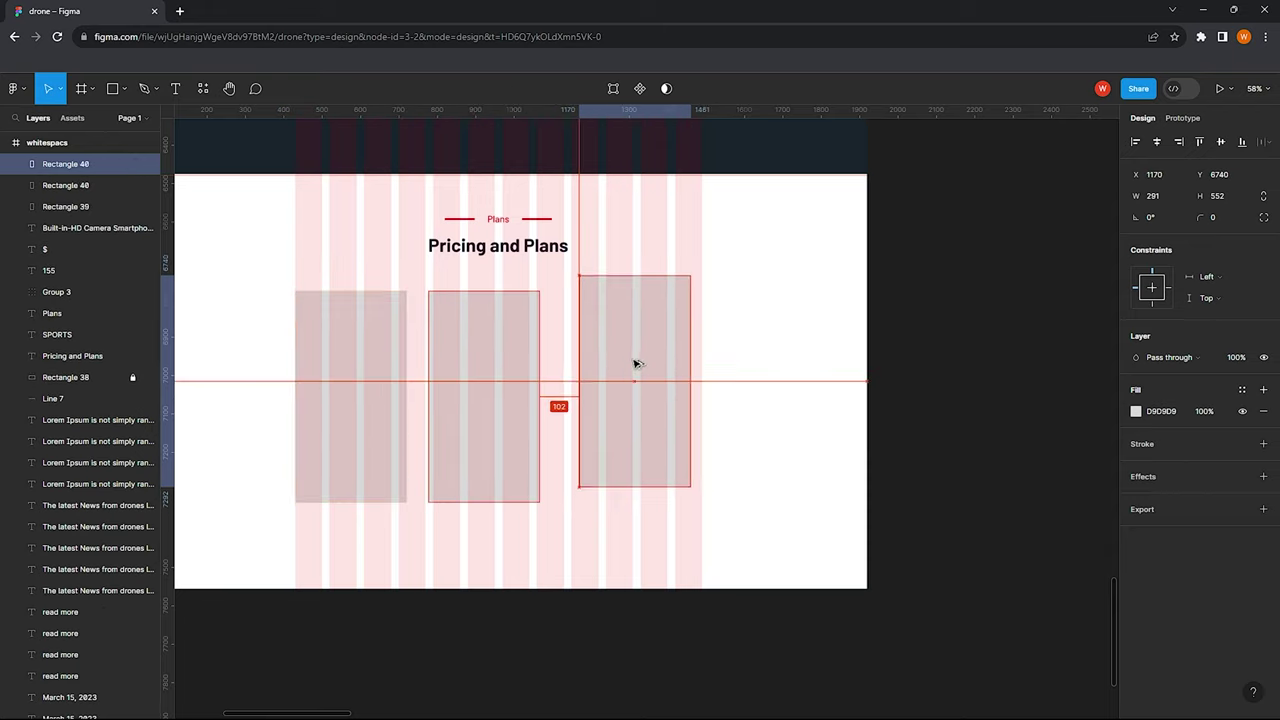
pyautogui.click(484, 395)
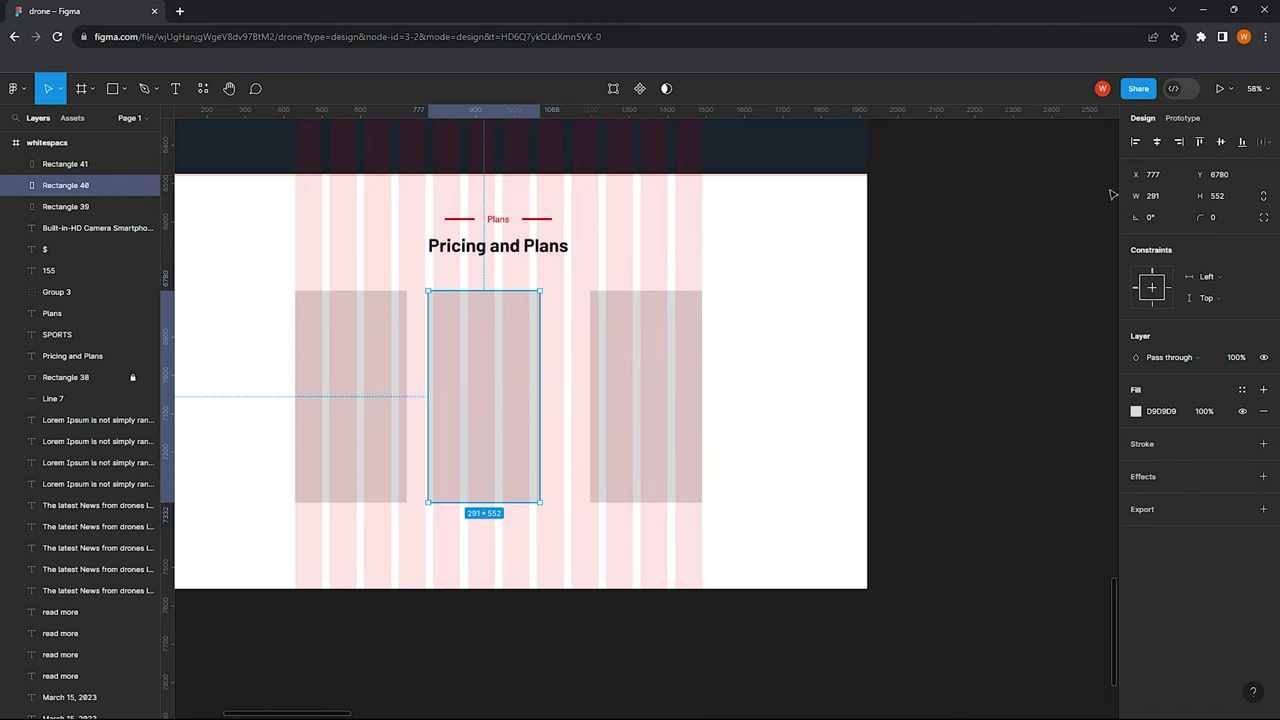
pyautogui.moveTo(484, 395); pyautogui.dragTo(498, 395)
pyautogui.click(363, 405)
pyautogui.press('Escape')
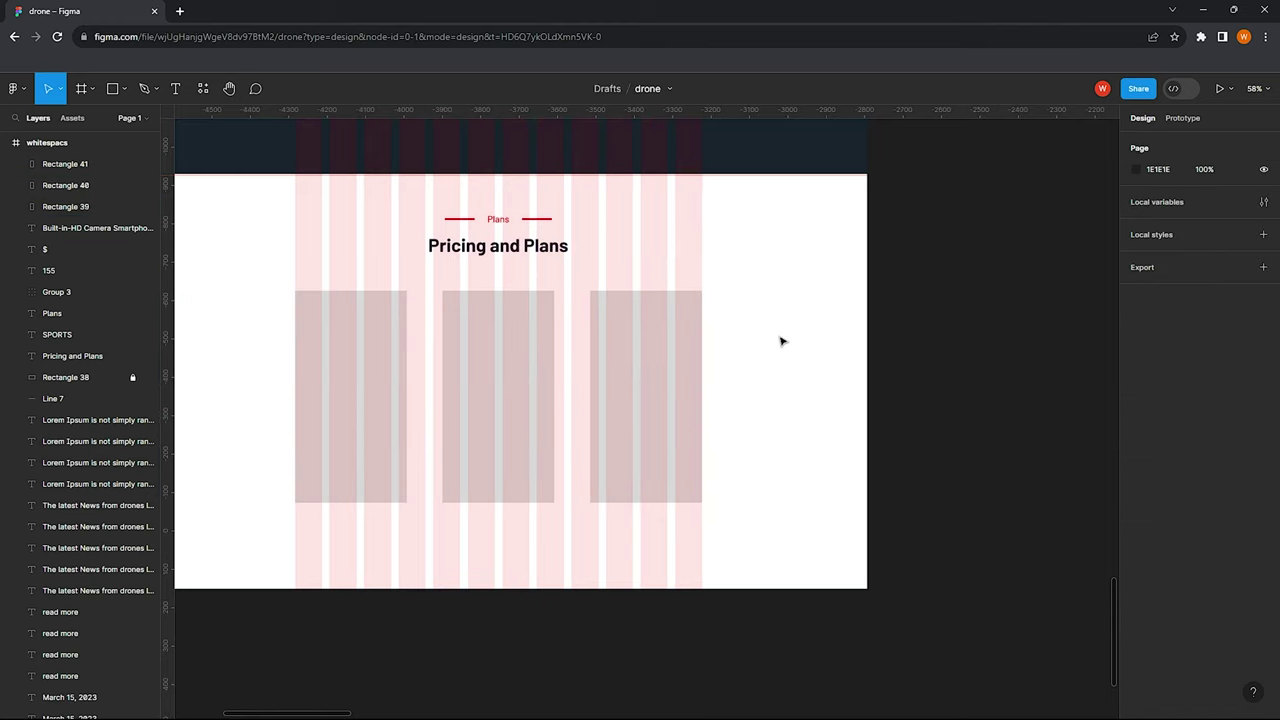
# Resize the three cards to 316×600, even their spacing, and place them behind the Sports text
pyautogui.click(350, 420)
pyautogui.keyDown('shift'); pyautogui.click(497, 420); pyautogui.keyUp('shift')
pyautogui.keyDown('shift'); pyautogui.click(645, 420); pyautogui.keyUp('shift')
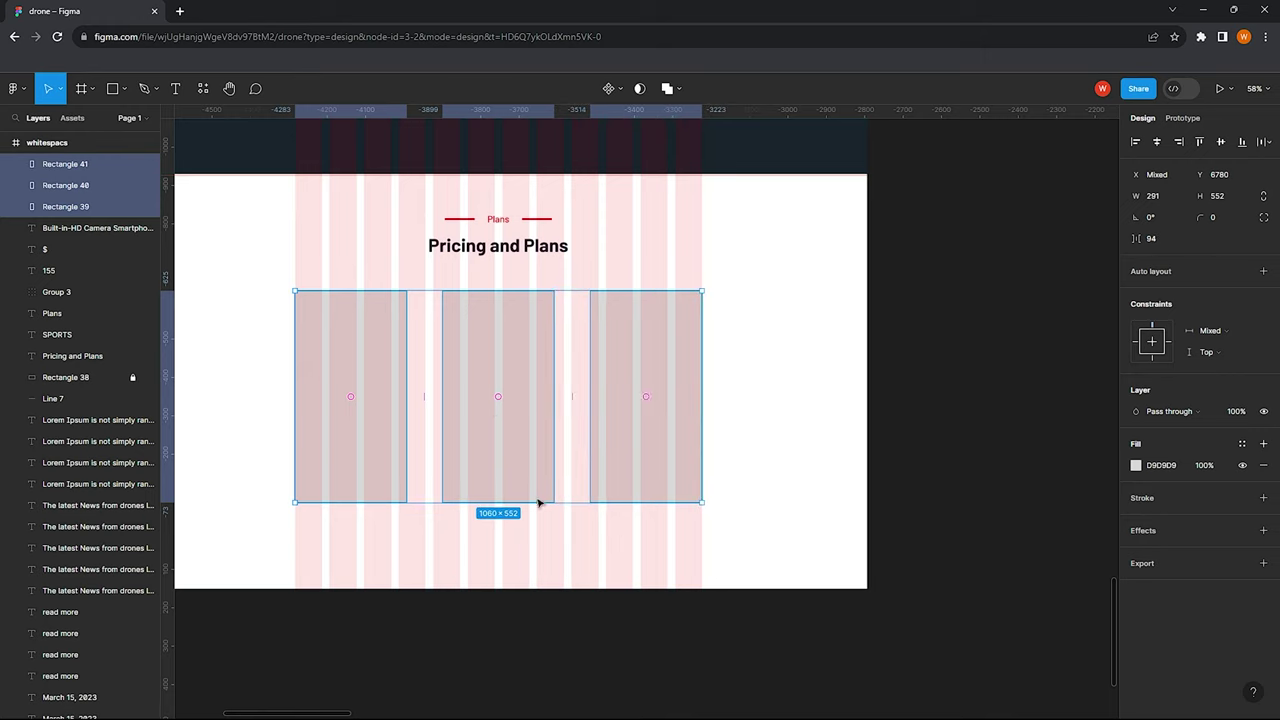
pyautogui.moveTo(289, 503); pyautogui.dragTo(257, 523)
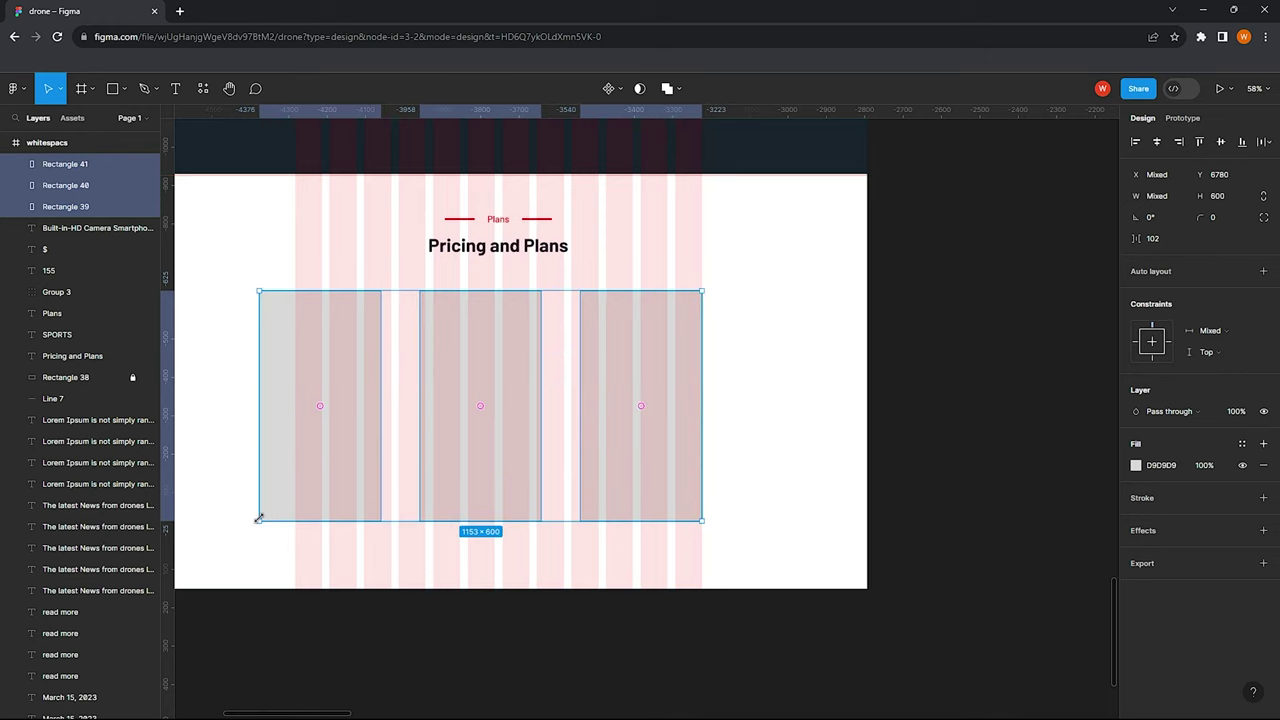
pyautogui.click(717, 369)
pyautogui.click(480, 400)
pyautogui.moveTo(360, 400); pyautogui.dragTo(345, 408)
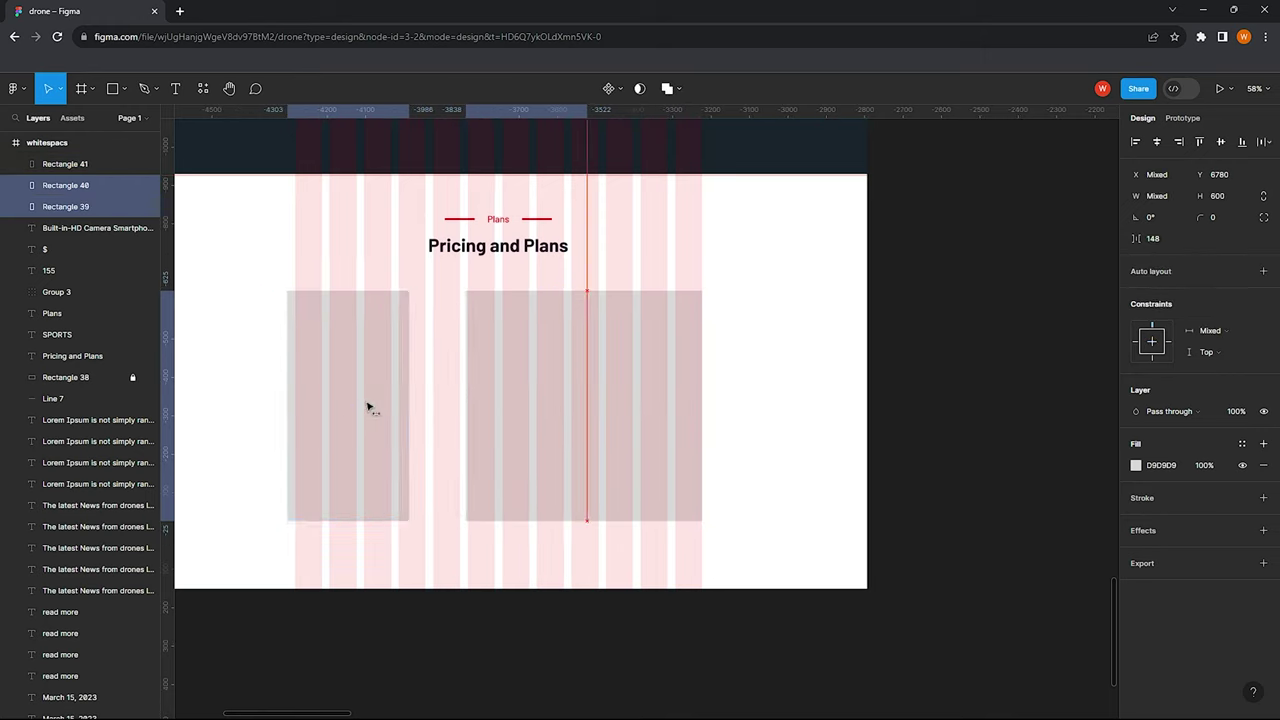
pyautogui.hotkey('shift', 'Tab')
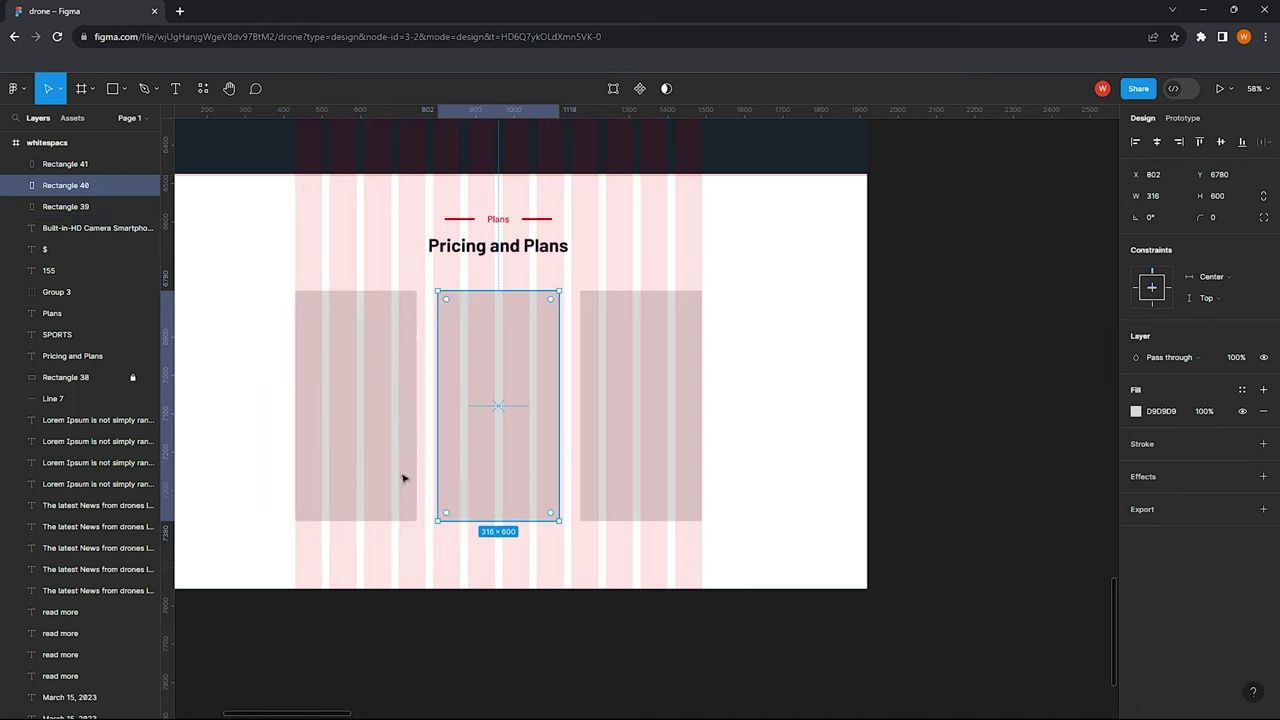
pyautogui.keyDown('shift'); pyautogui.click(362, 463); pyautogui.keyUp('shift')
pyautogui.hotkey('ctrl', 'a')
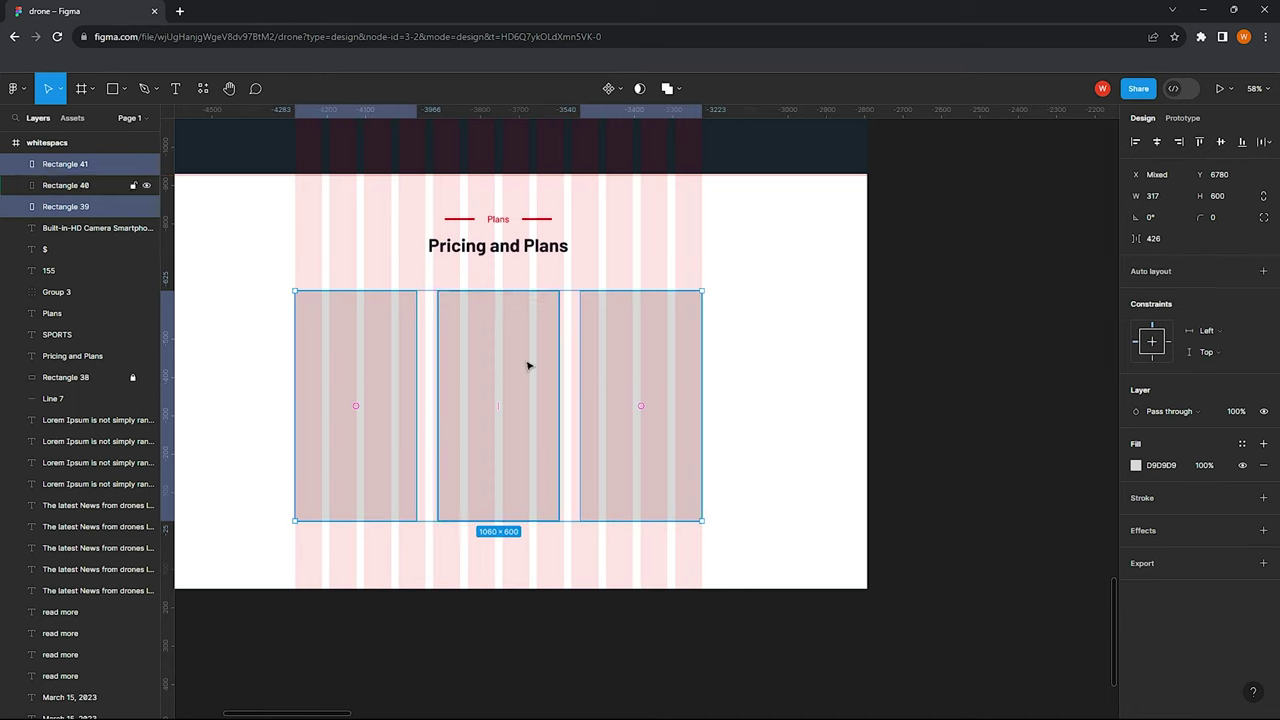
pyautogui.click(528, 366)
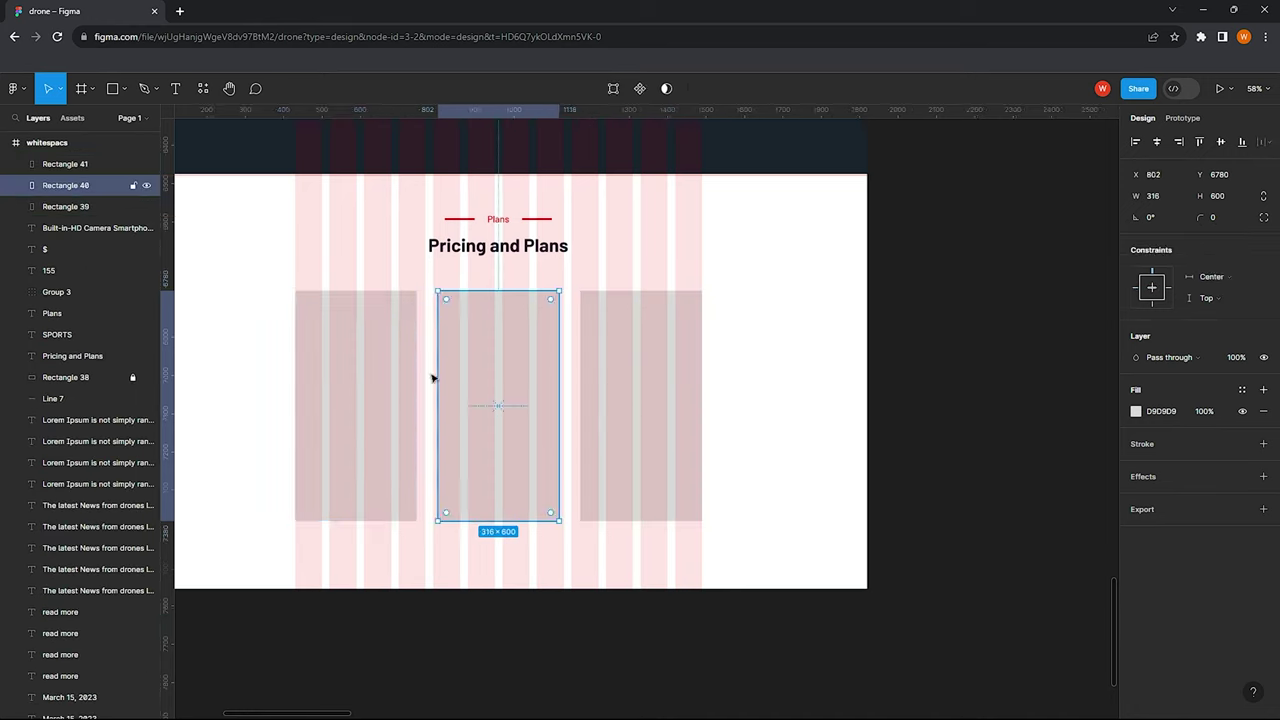
pyautogui.keyDown('shift'); pyautogui.click(410, 374); pyautogui.keyUp('shift')
pyautogui.keyDown('shift'); pyautogui.click(651, 369); pyautogui.keyUp('shift')
pyautogui.moveTo(62, 168); pyautogui.dragTo(83, 276)
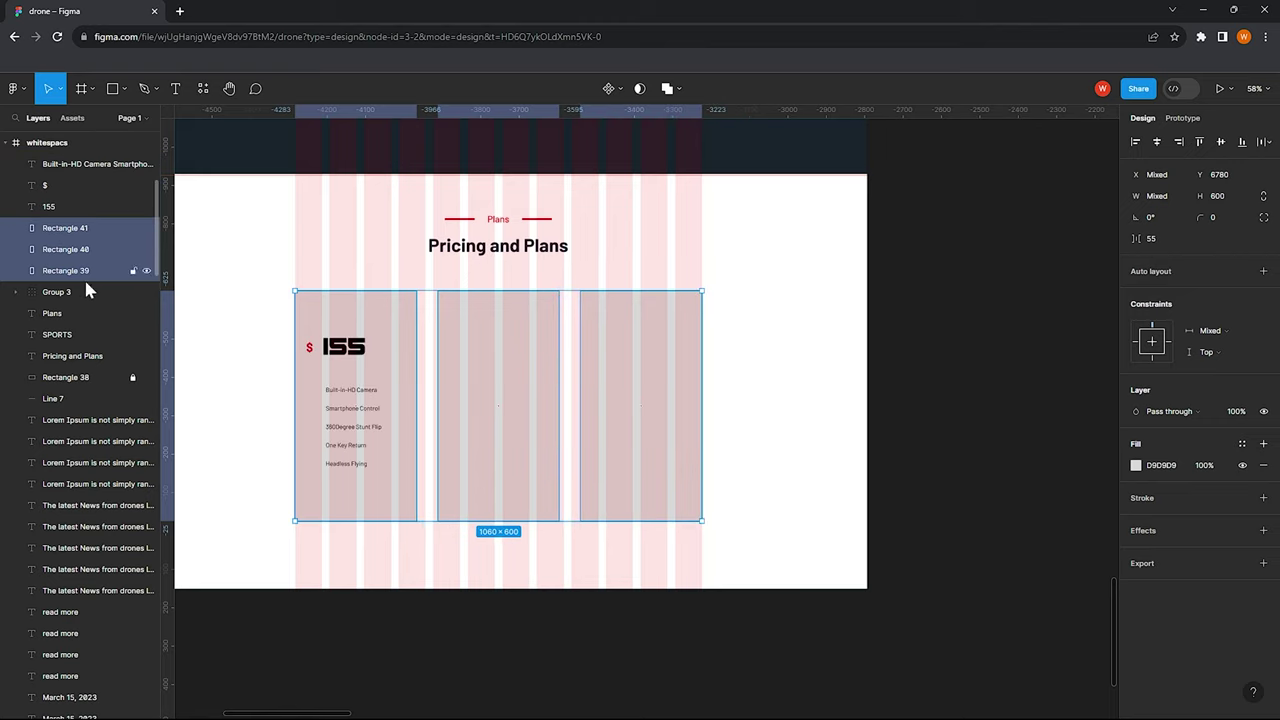
# Remove the cards' grey fill and give them a 10px outline
pyautogui.click(1263, 497)
pyautogui.click(1263, 465)
pyautogui.moveTo(1200, 519); pyautogui.dragTo(1240, 519)
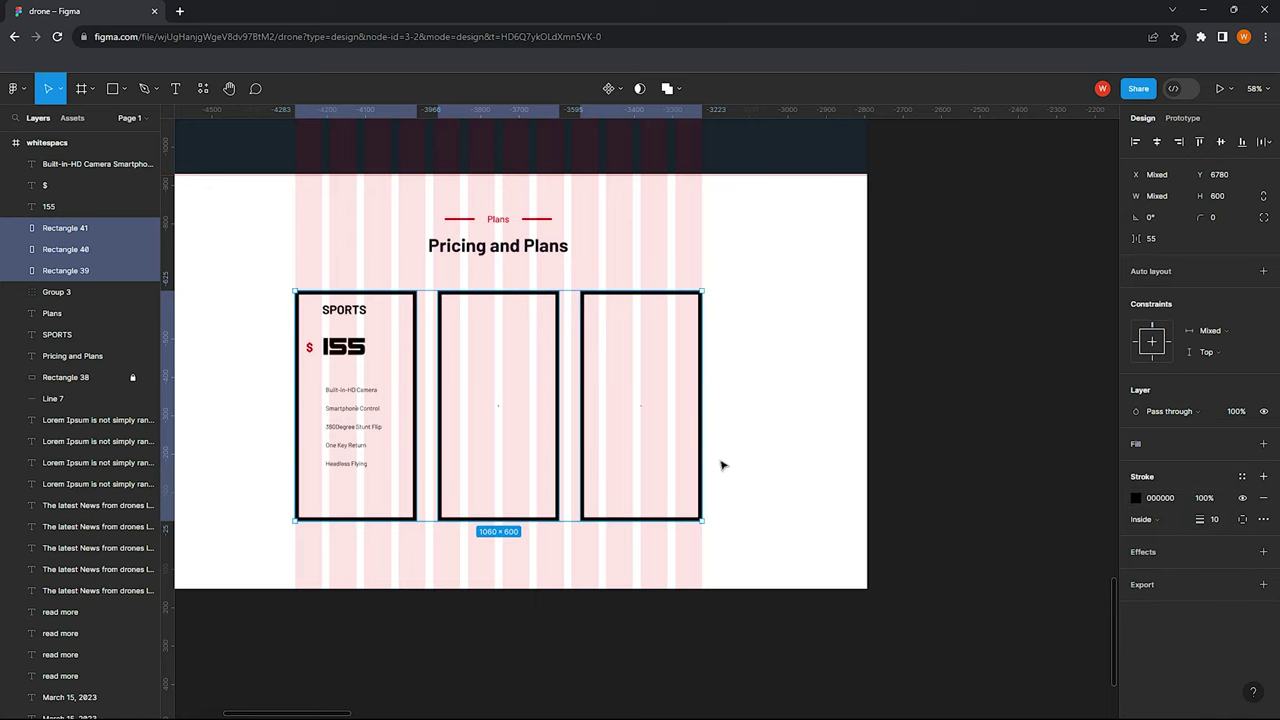
pyautogui.click(801, 467)
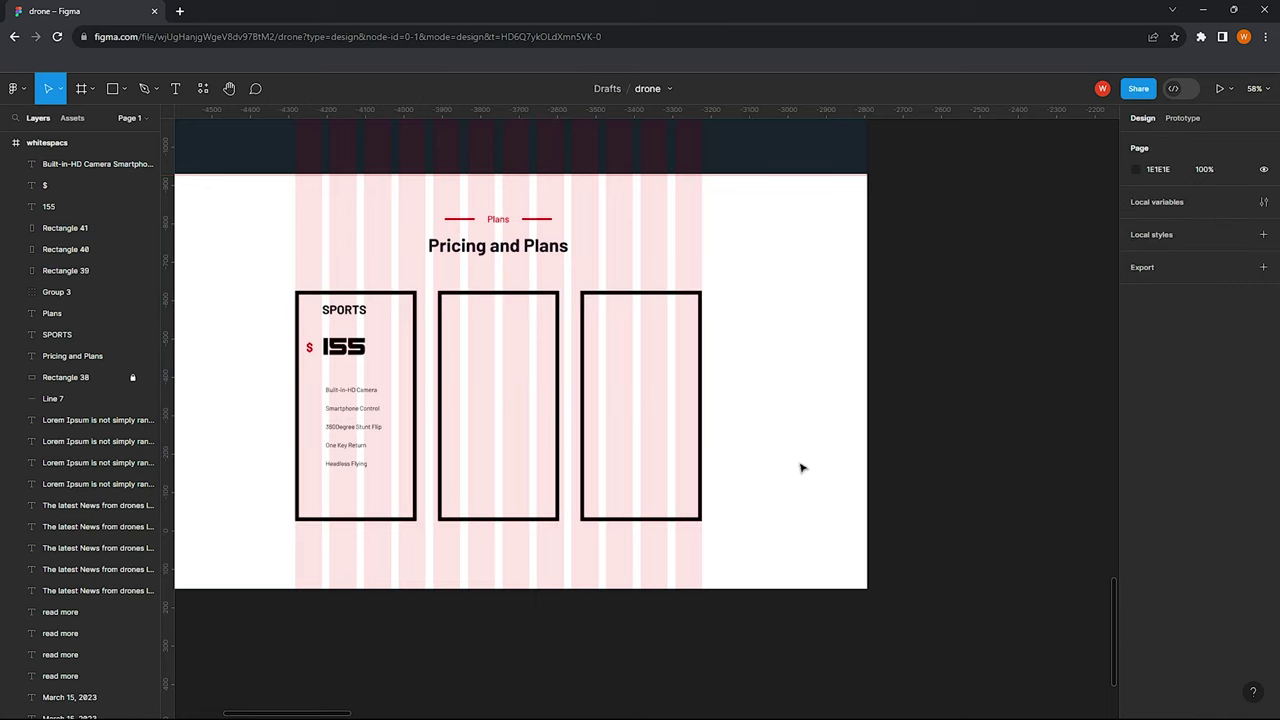
# Colour the side card outlines, sampling the dark page colour and trying blue-grey on the third card
pyautogui.click(393, 518)
pyautogui.keyDown('shift'); pyautogui.click(699, 486); pyautogui.keyUp('shift')
pyautogui.keyDown('ctrl'); pyautogui.scroll(-3, 600, 380); pyautogui.keyUp('ctrl')
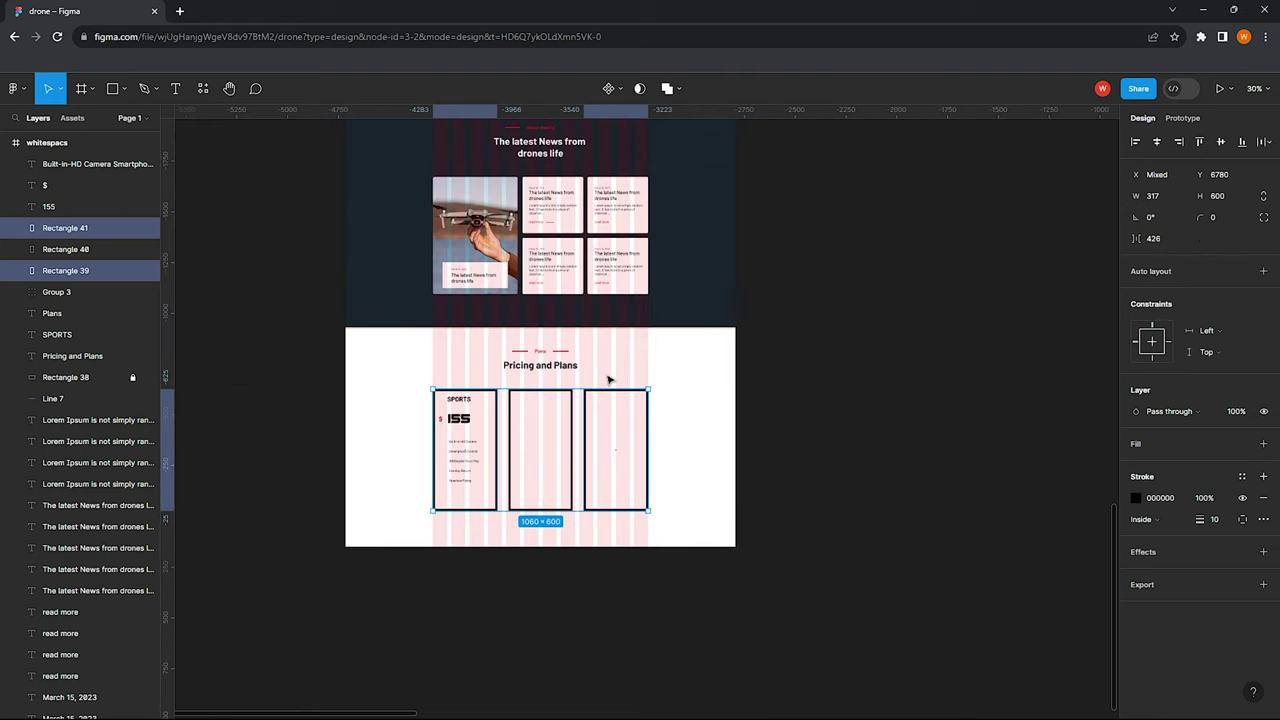
pyautogui.click(1136, 498)
pyautogui.click(978, 561)
pyautogui.click(1055, 170)
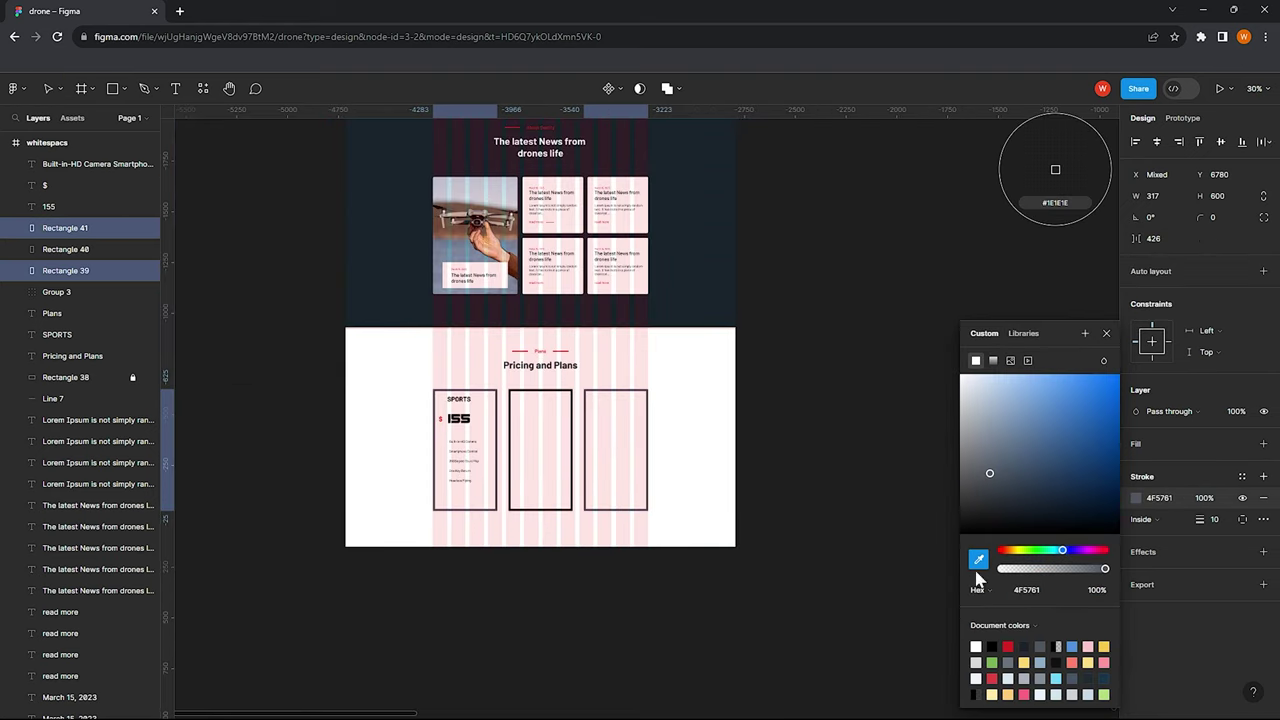
pyautogui.keyDown('ctrl'); pyautogui.scroll(2, 682, 455); pyautogui.keyUp('ctrl')
pyautogui.click(626, 443)
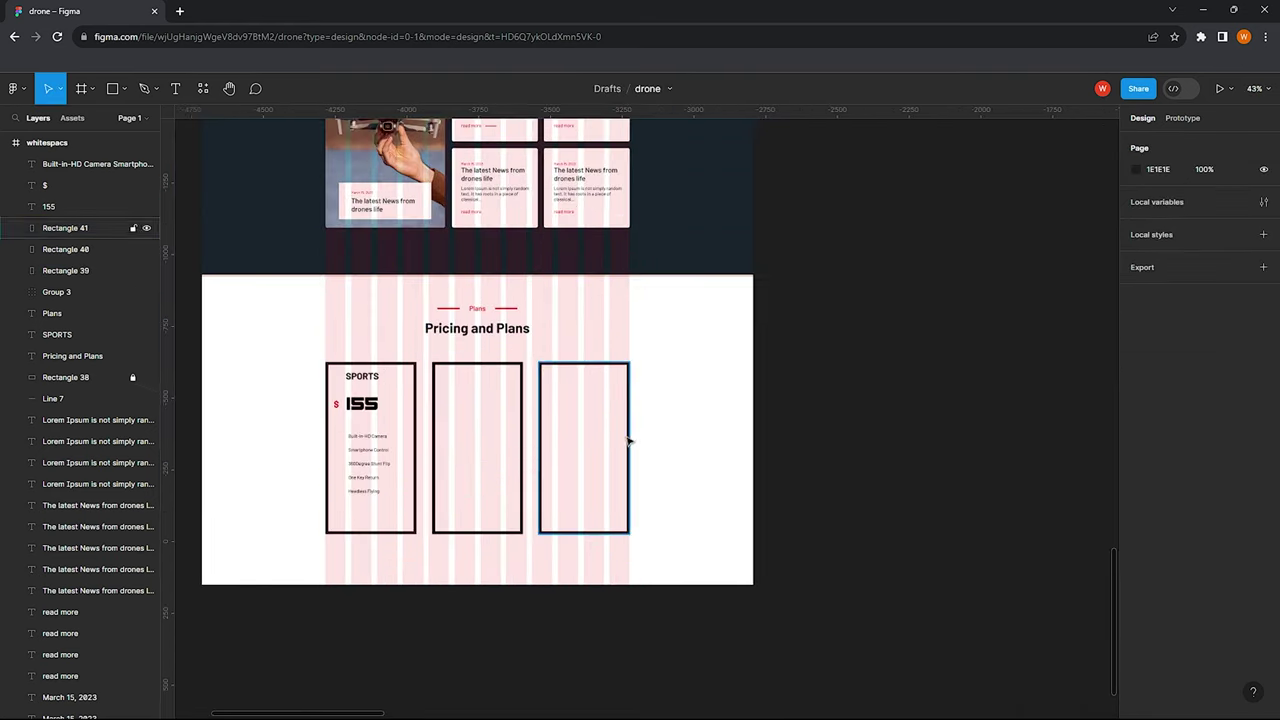
pyautogui.click(1136, 443)
pyautogui.click(1042, 646)
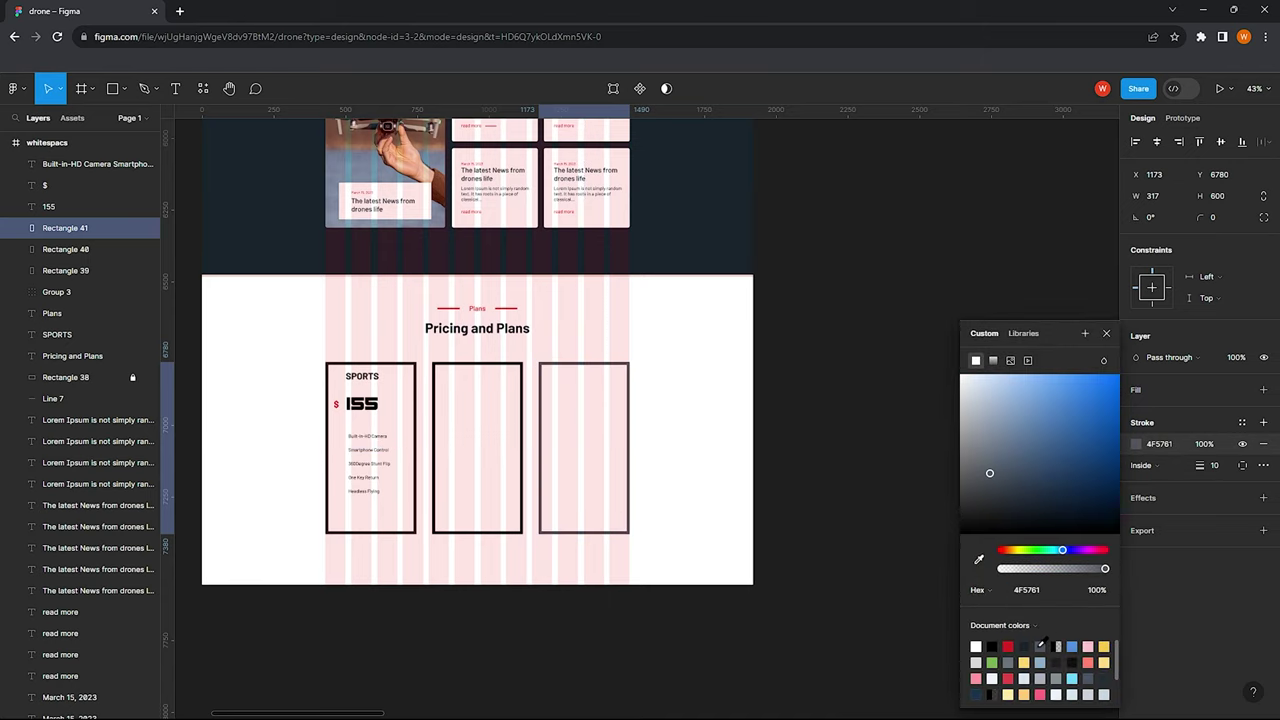
pyautogui.click(991, 662)
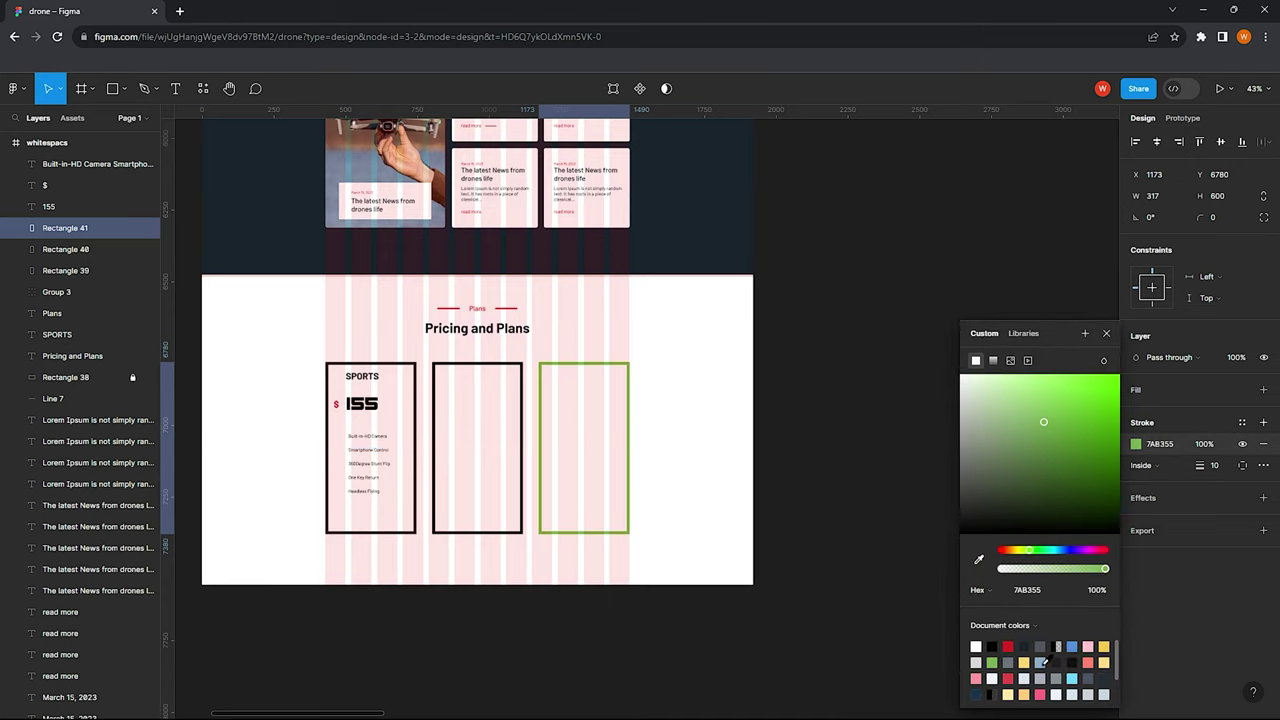
pyautogui.click(1040, 662)
pyautogui.click(716, 502)
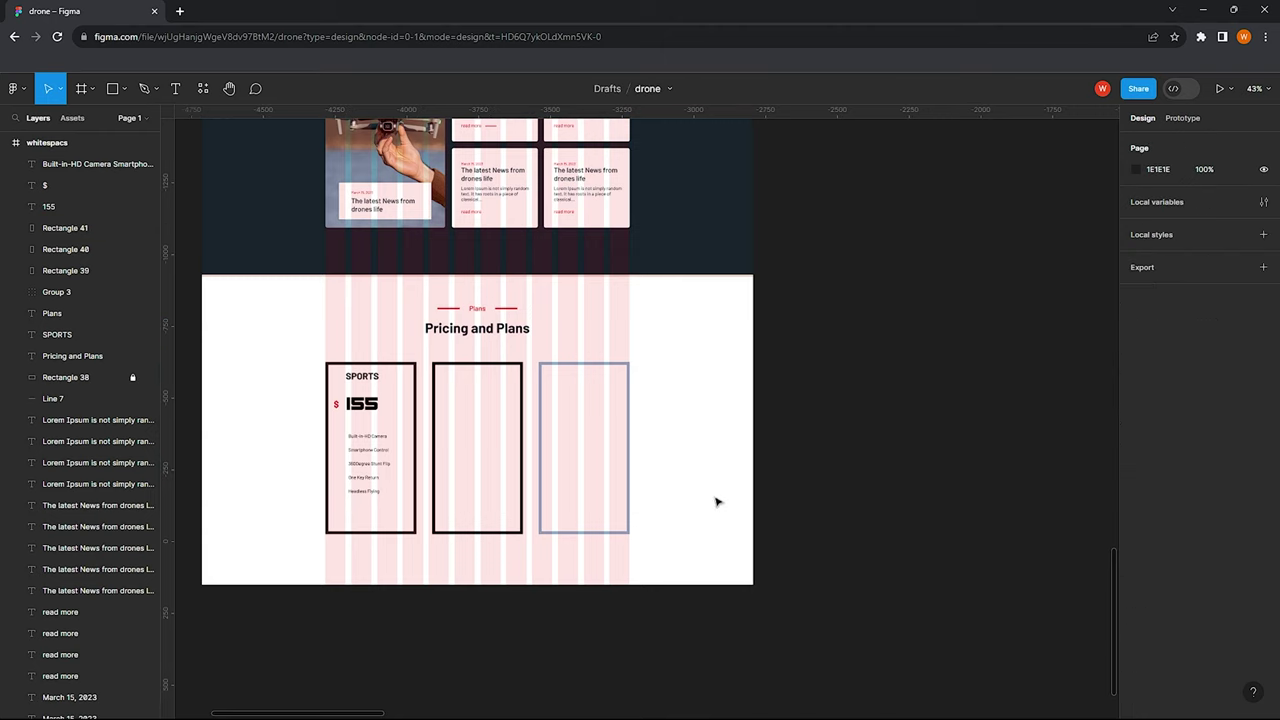
# Set both side card outlines to pale blue-grey D0E2F2, keeping the middle card's outline dark
pyautogui.moveTo(545, 314); pyautogui.dragTo(663, 500)
pyautogui.keyDown('shift'); pyautogui.click(330, 520); pyautogui.keyUp('shift')
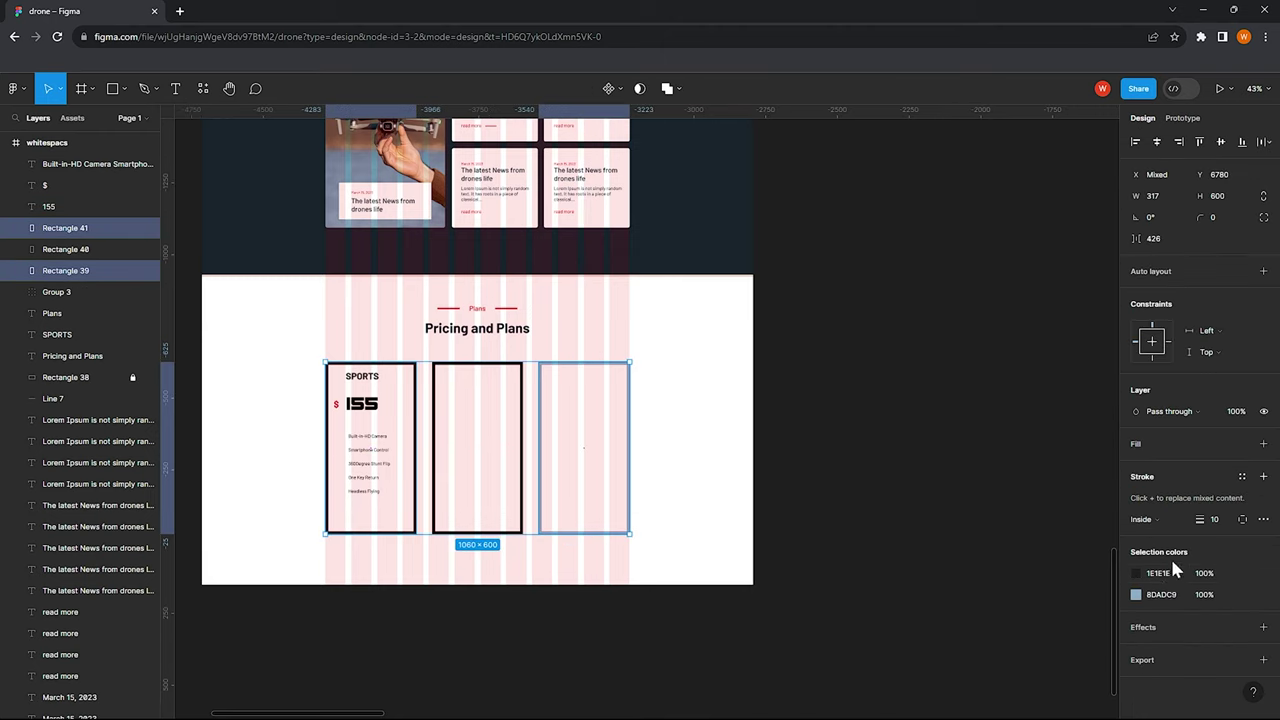
pyautogui.click(1137, 574)
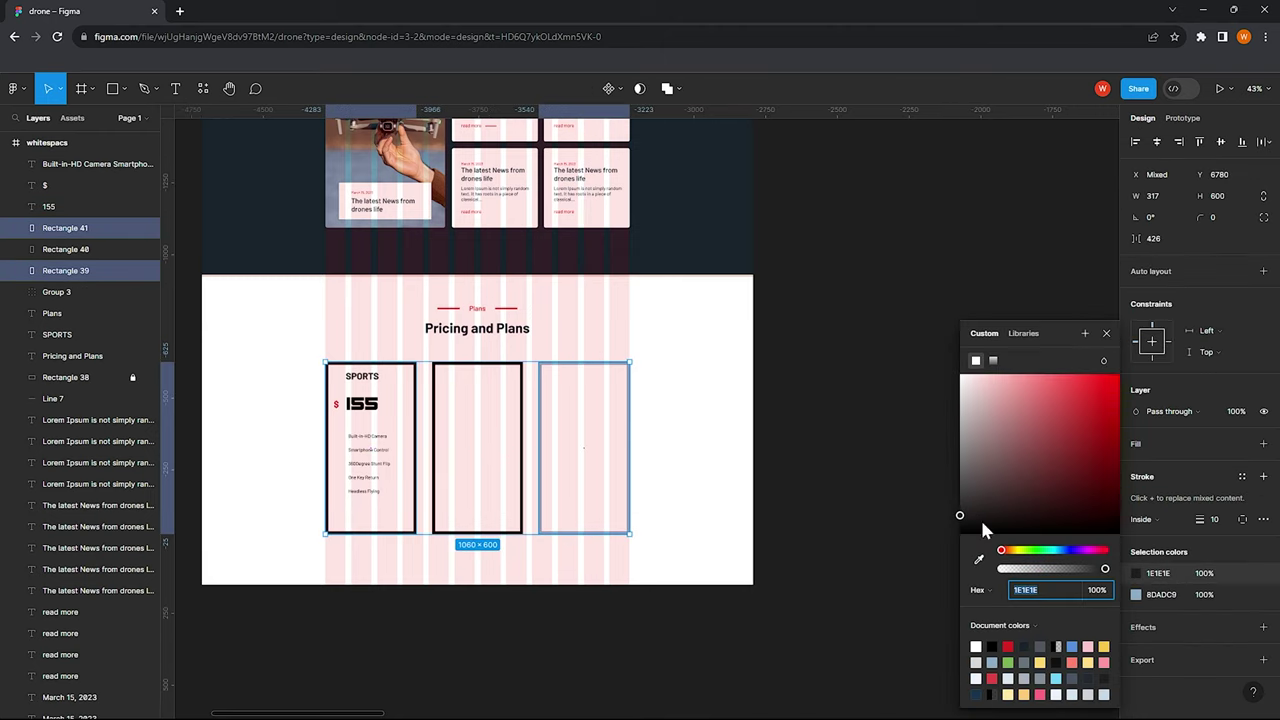
pyautogui.click(1073, 677)
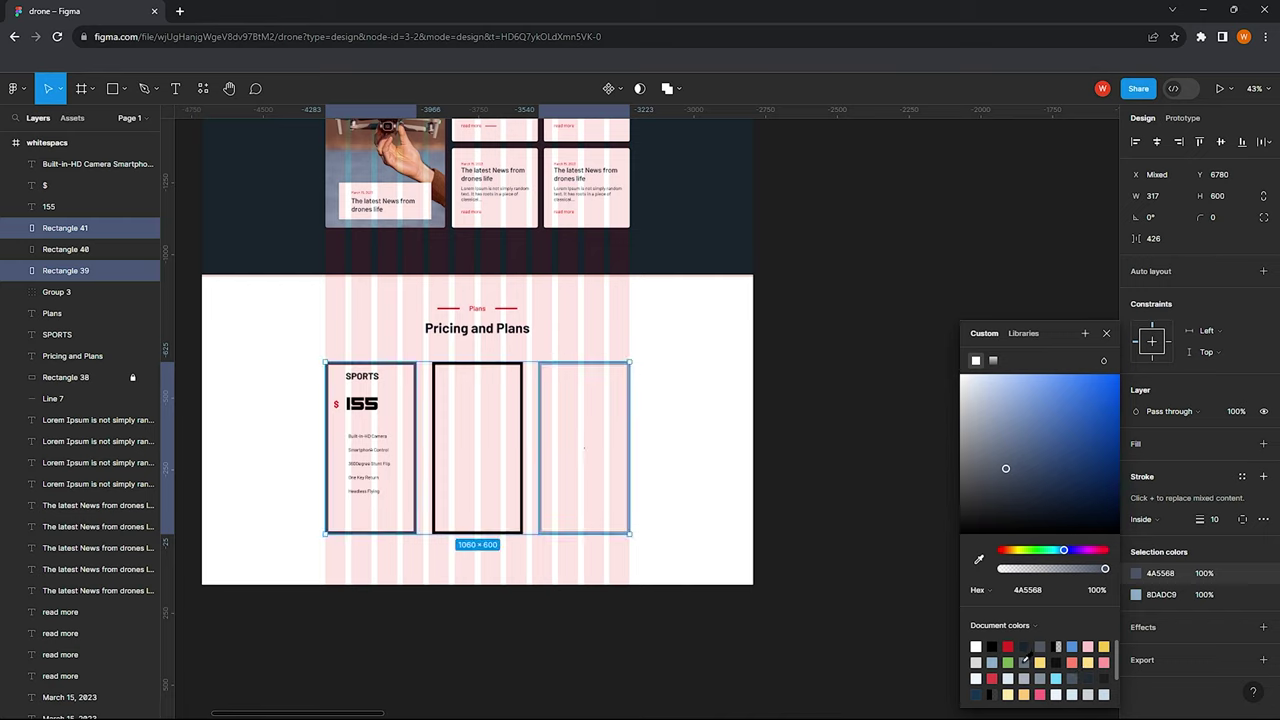
pyautogui.click(1056, 678)
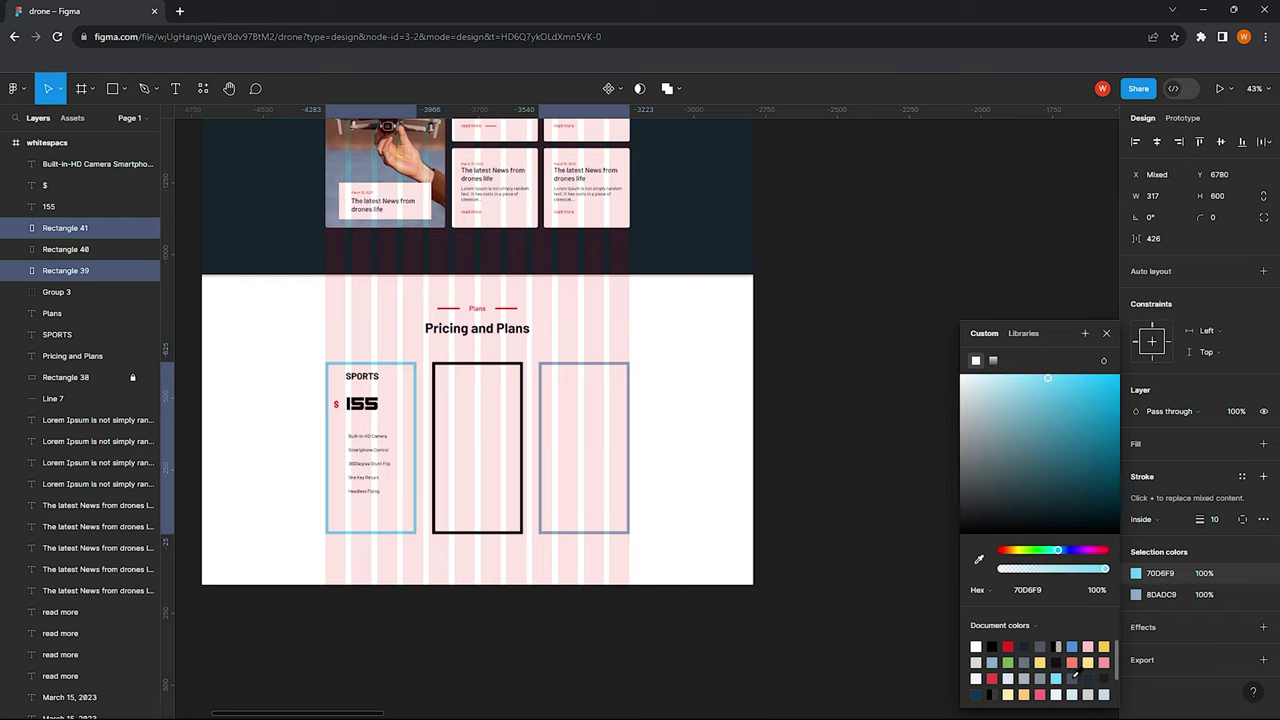
pyautogui.click(1075, 677)
pyautogui.click(1078, 645)
pyautogui.click(991, 662)
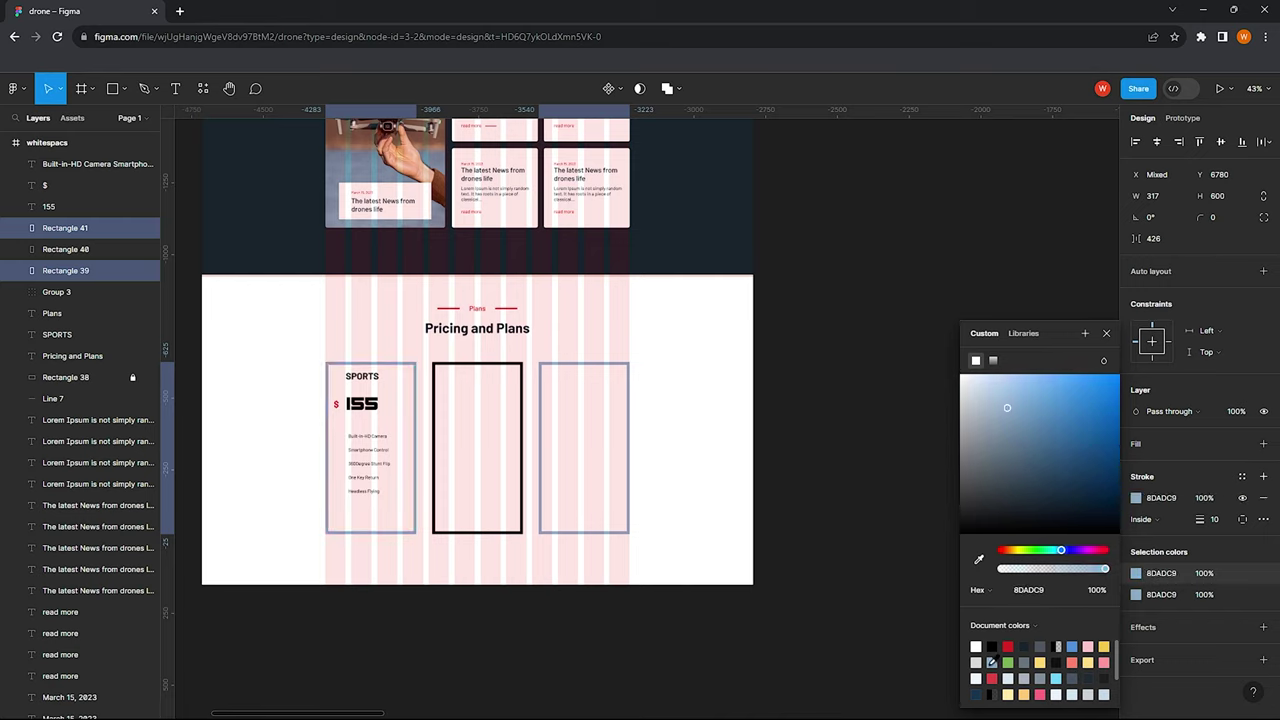
pyautogui.click(991, 385)
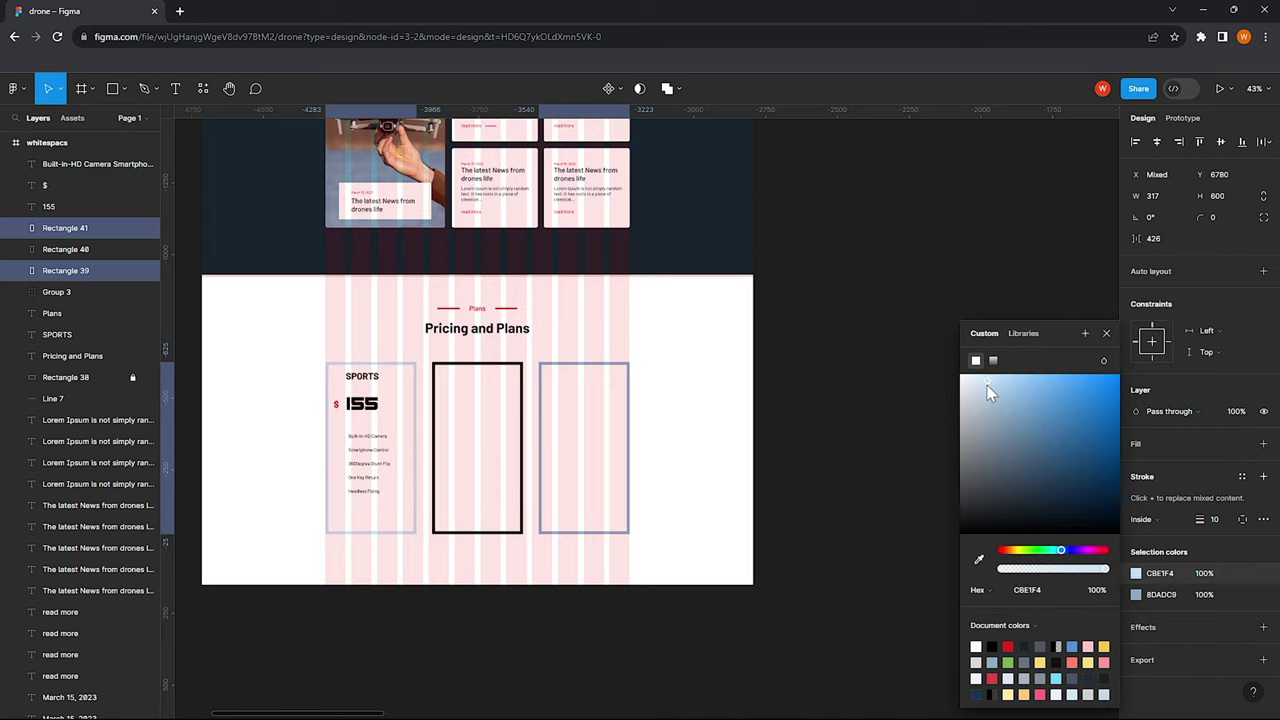
pyautogui.moveTo(988, 383); pyautogui.dragTo(983, 386)
pyautogui.click(1160, 574)
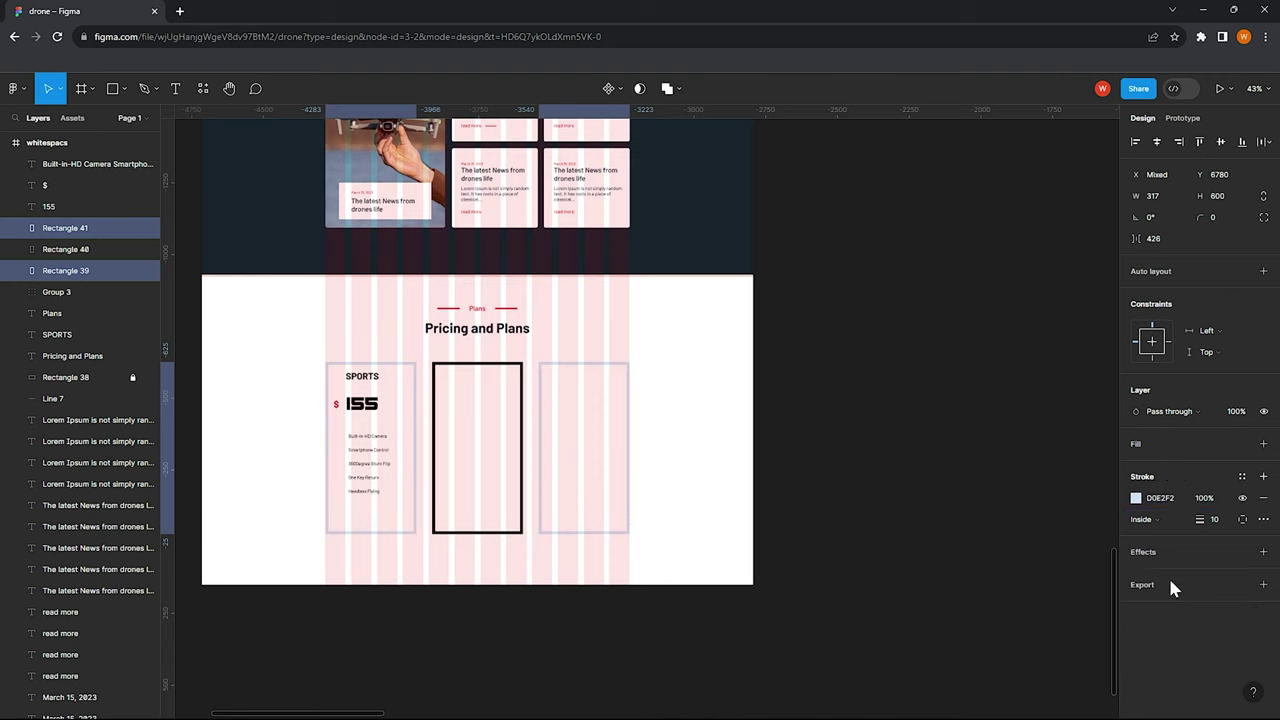
pyautogui.press('Escape')
pyautogui.click(506, 366)
pyautogui.click(1137, 444)
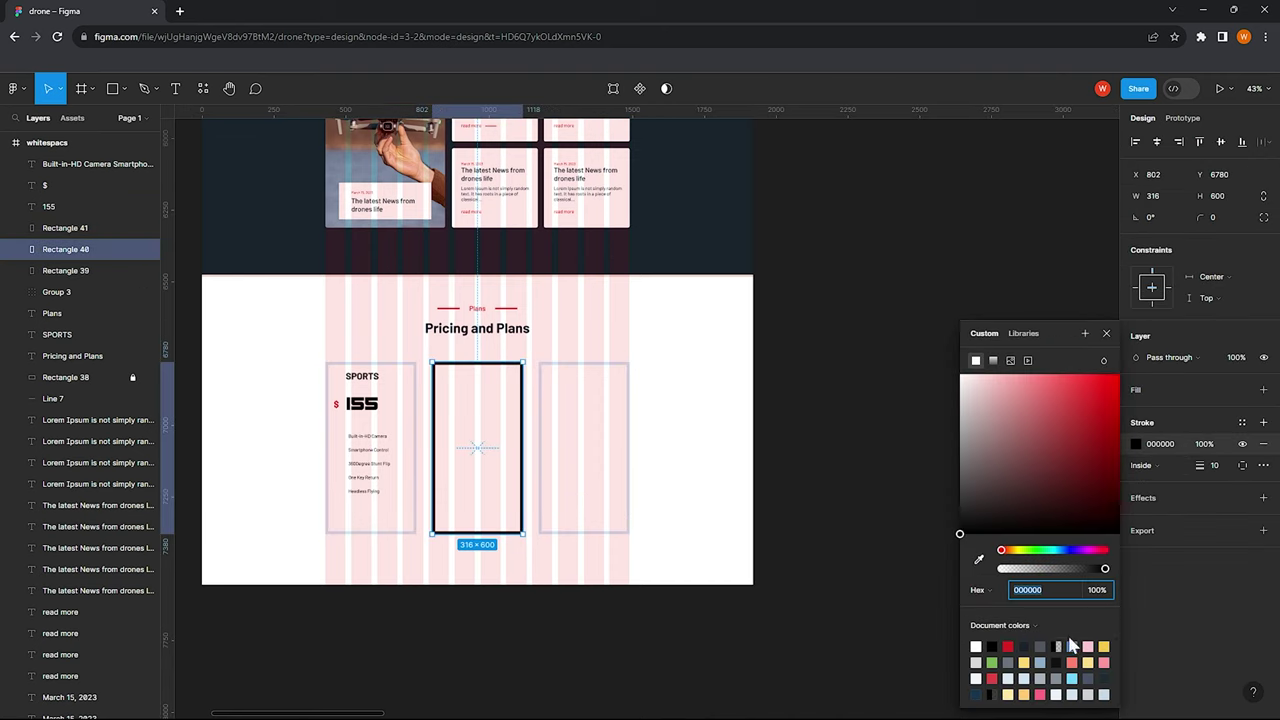
pyautogui.click(711, 434)
pyautogui.scroll(-2, 580, 391)
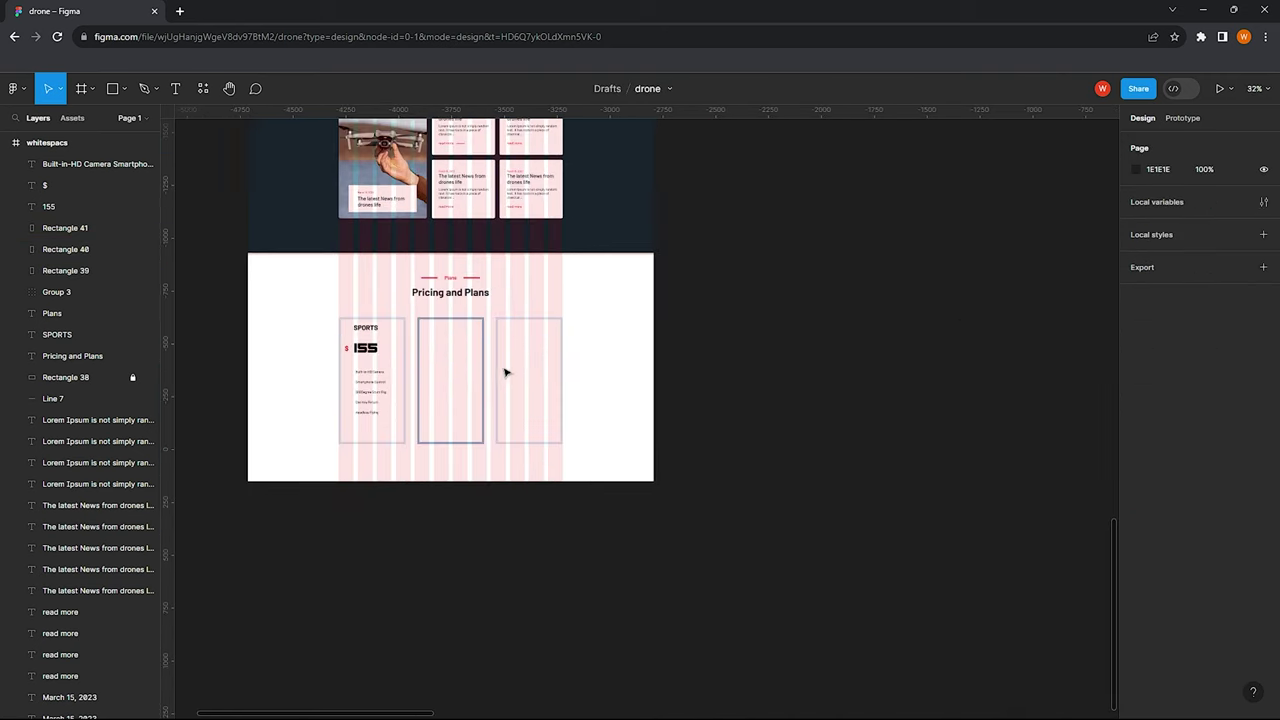
# Set the Sports feature list to font size 24 and centre it in the card
pyautogui.scroll(3, 440, 350)
pyautogui.scroll(2, 351, 394)
pyautogui.scroll(2, 371, 408)
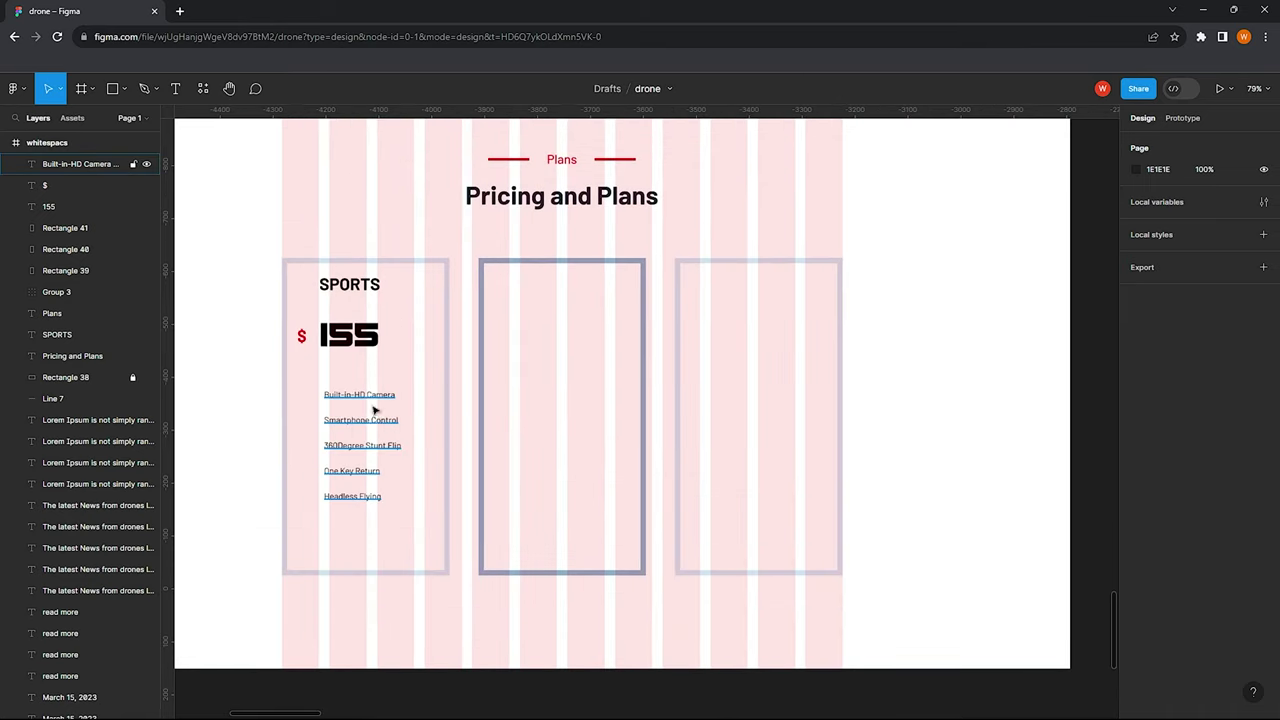
pyautogui.click(371, 408)
pyautogui.click(1248, 432)
pyautogui.click(1245, 478)
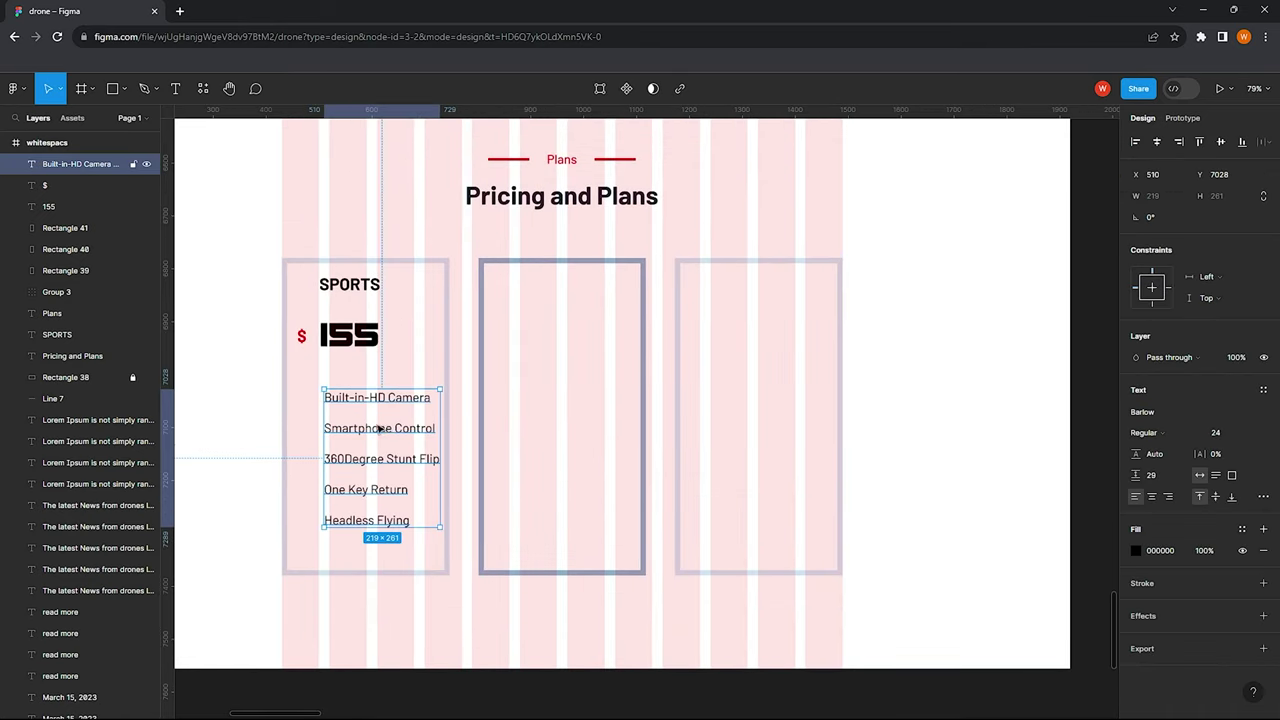
pyautogui.scroll(2, 378, 437)
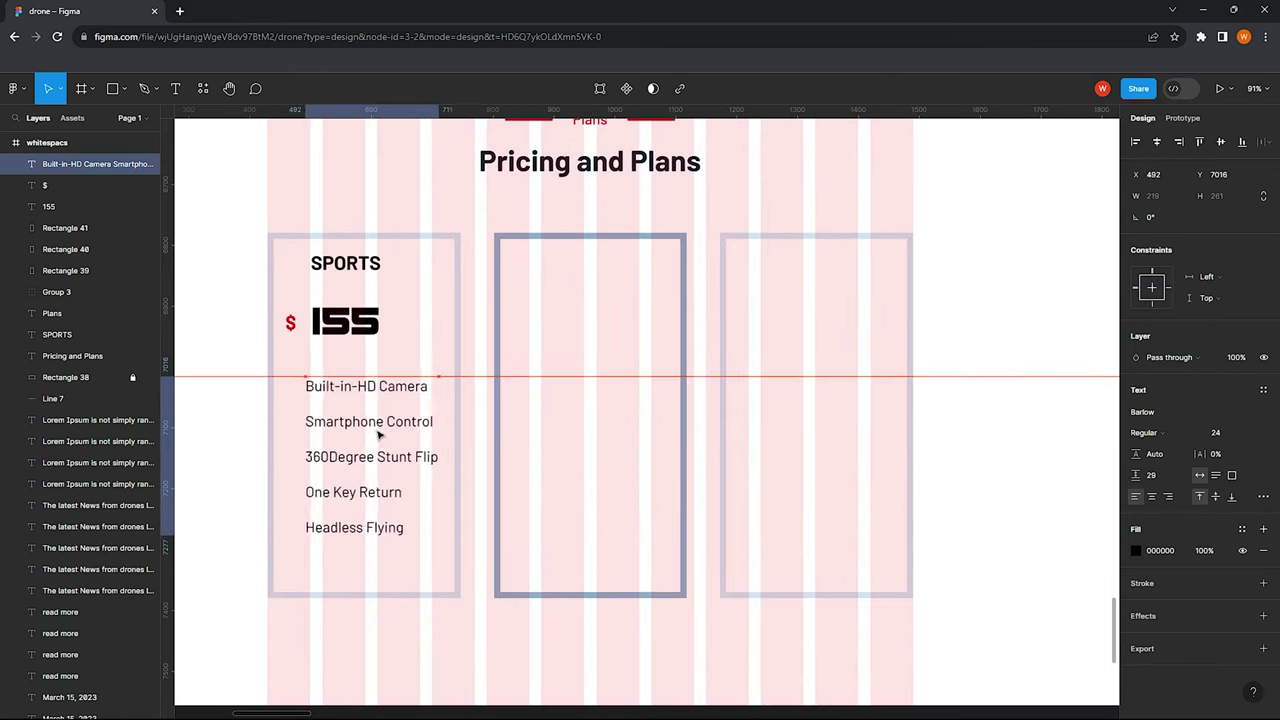
pyautogui.hotkey('shift', 'Right')
pyautogui.keyDown('shift'); pyautogui.click(340, 565); pyautogui.keyUp('shift')
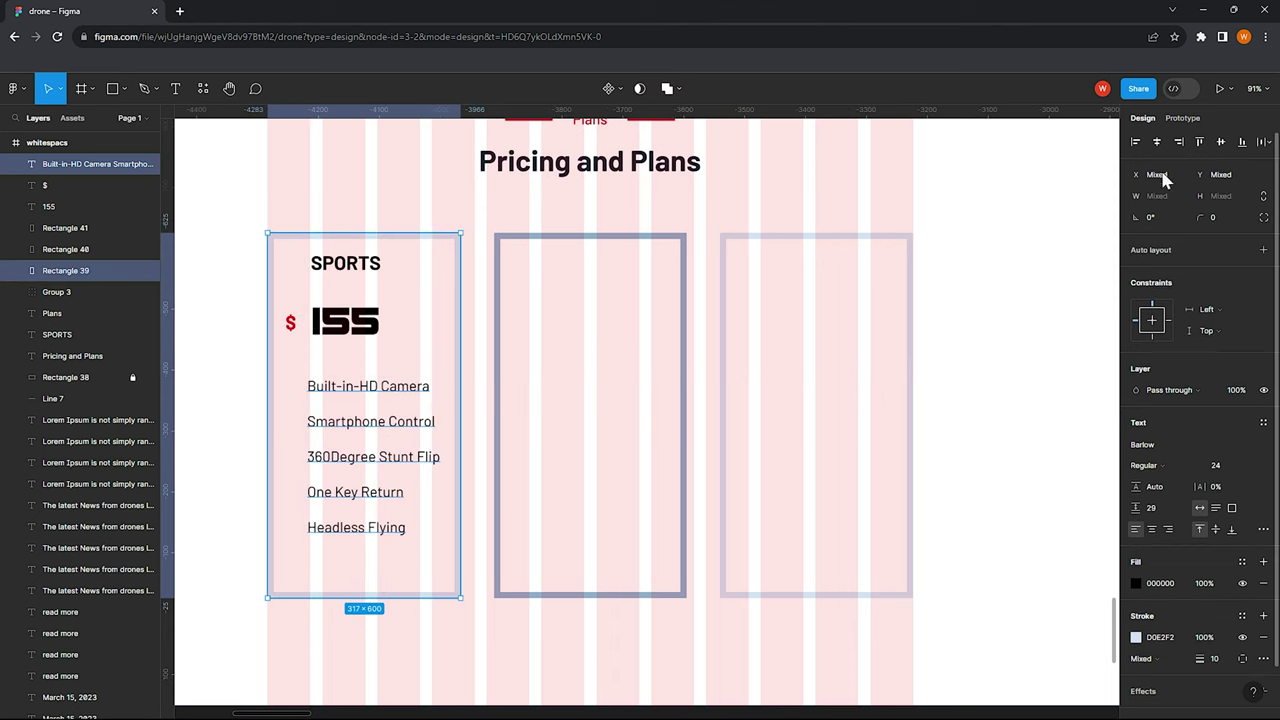
pyautogui.click(1157, 141)
# Shift the 155 price and SPORTS heading toward centre, with the $ beside the price
pyautogui.click(350, 322)
pyautogui.moveTo(350, 322); pyautogui.dragTo(380, 322)
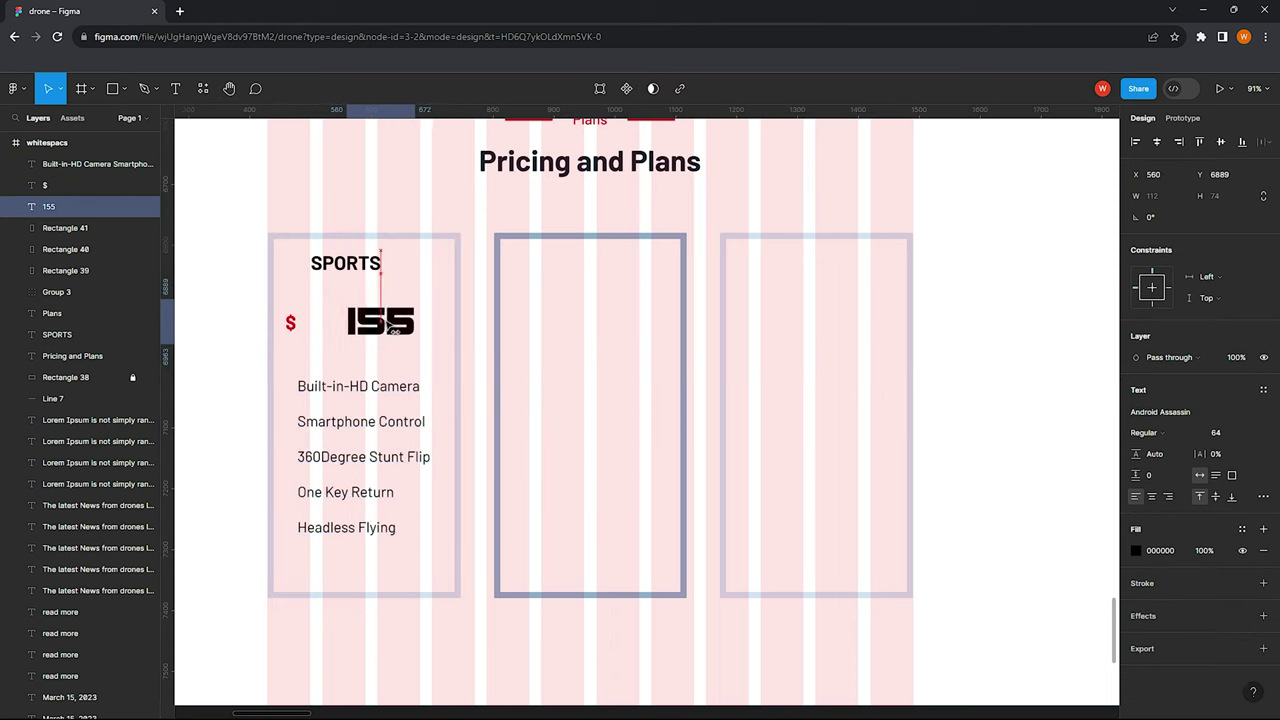
pyautogui.click(340, 265)
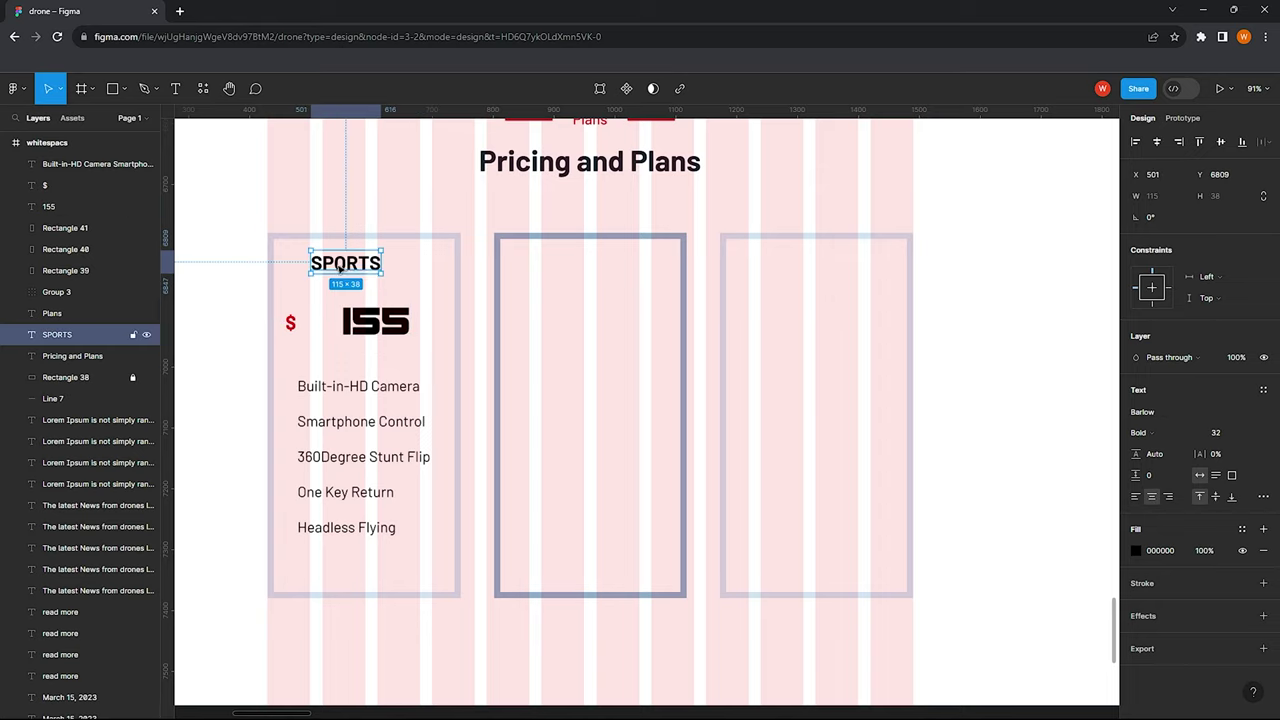
pyautogui.moveTo(352, 265); pyautogui.dragTo(371, 265)
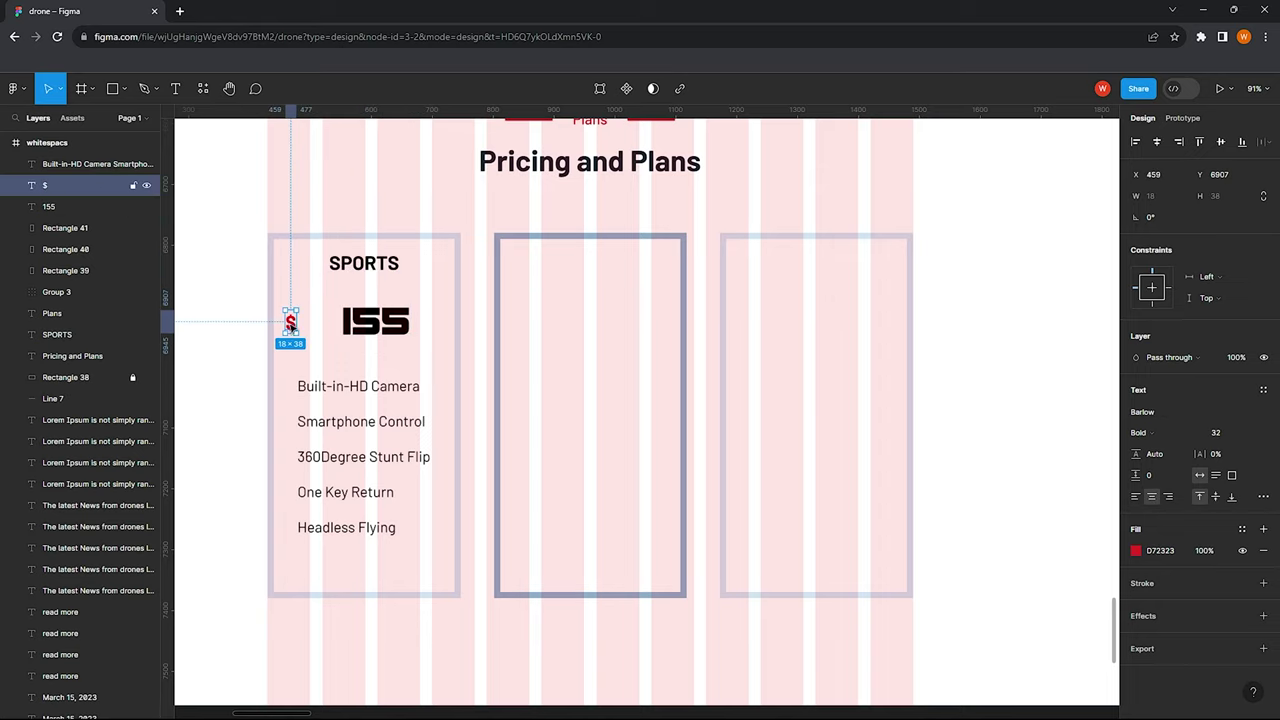
pyautogui.moveTo(290, 322); pyautogui.dragTo(323, 323)
pyautogui.click(440, 352)
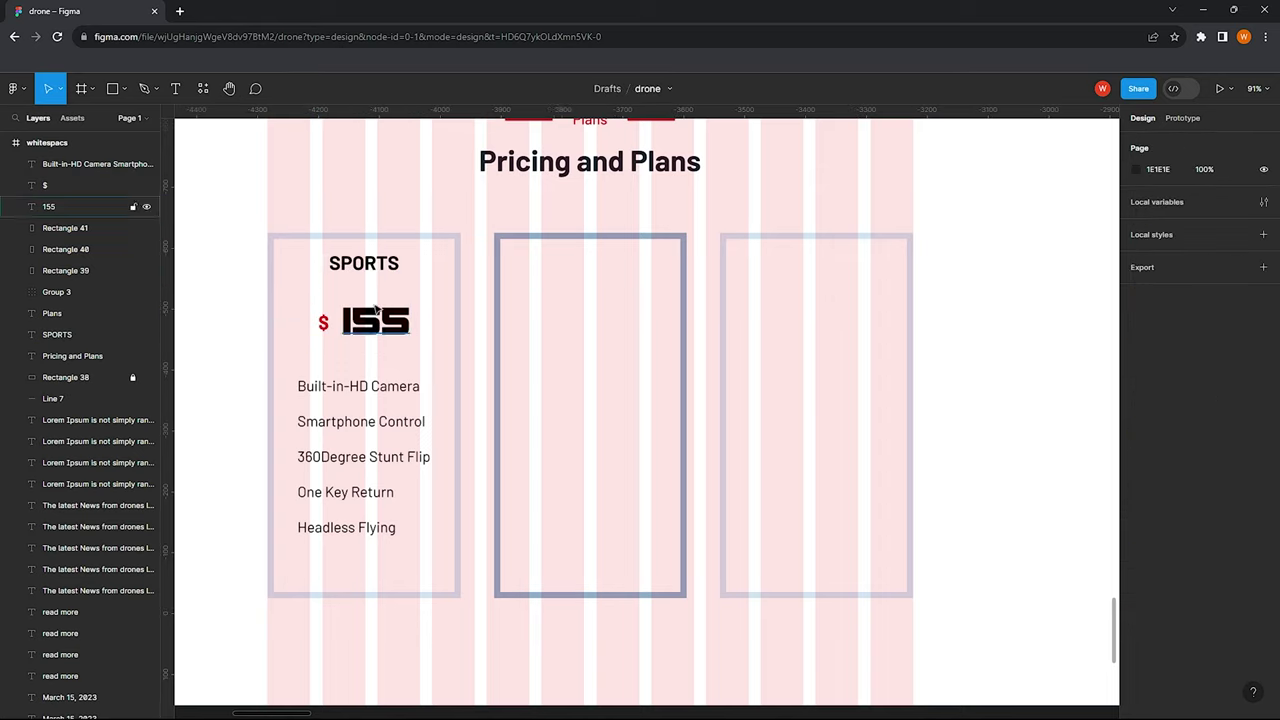
pyautogui.scroll(-3, 360, 373)
pyautogui.scroll(1, 358, 360)
pyautogui.moveTo(358, 360); pyautogui.dragTo(352, 353)
pyautogui.press('Escape')
# Adjust the SPORTS heading and move 155 left into the $ sign's old spot
pyautogui.scroll(-3, 357, 334)
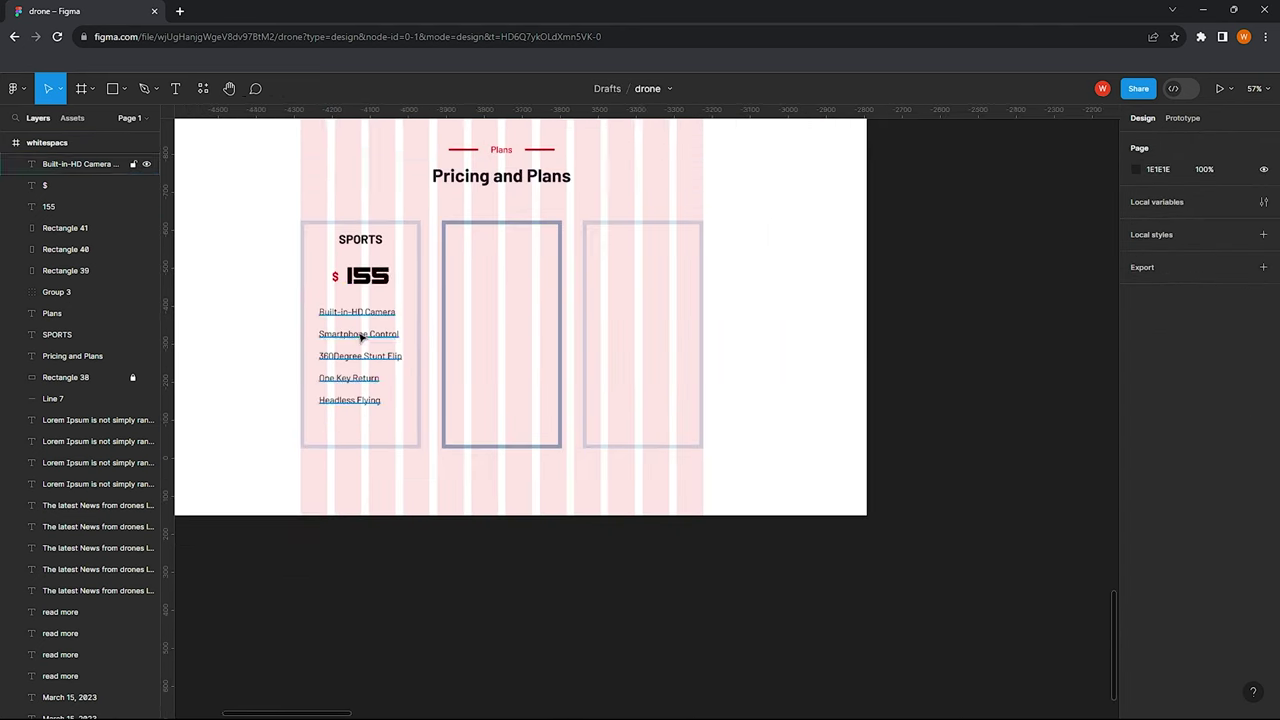
pyautogui.scroll(-2, 330, 268)
pyautogui.scroll(1, 330, 268)
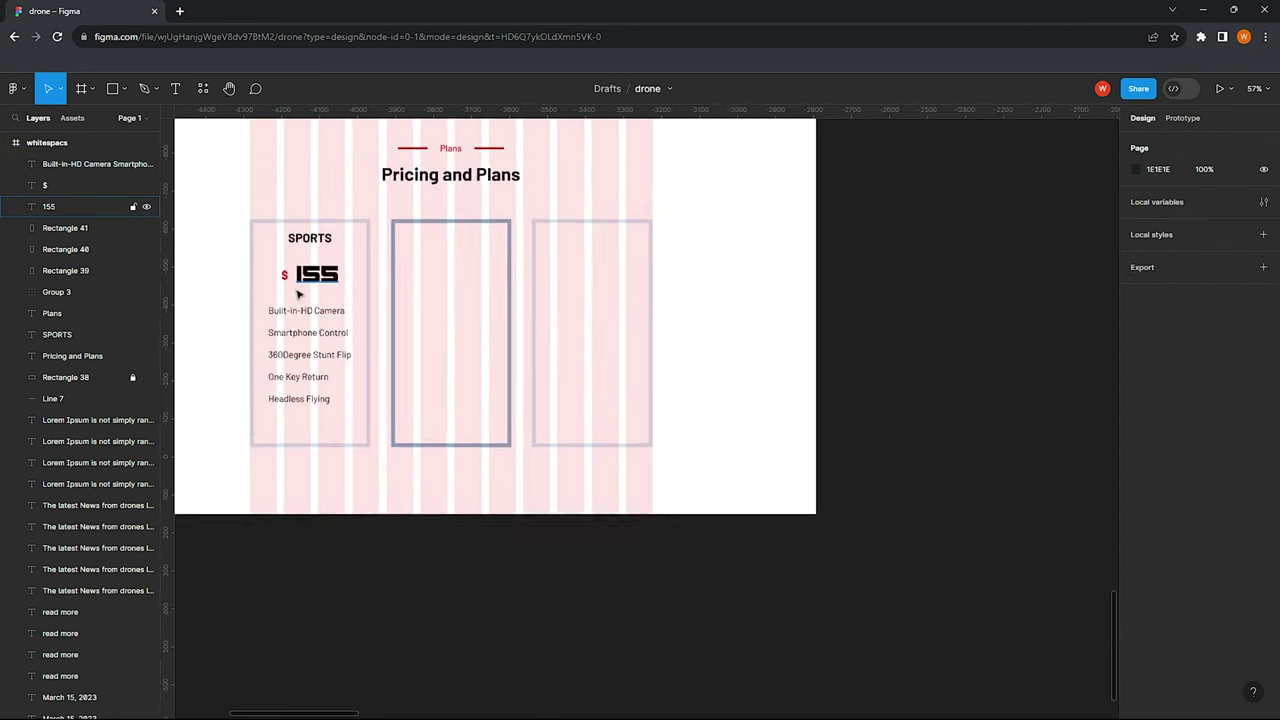
pyautogui.scroll(1, 320, 255)
pyautogui.scroll(1, 314, 248)
pyautogui.click(314, 248)
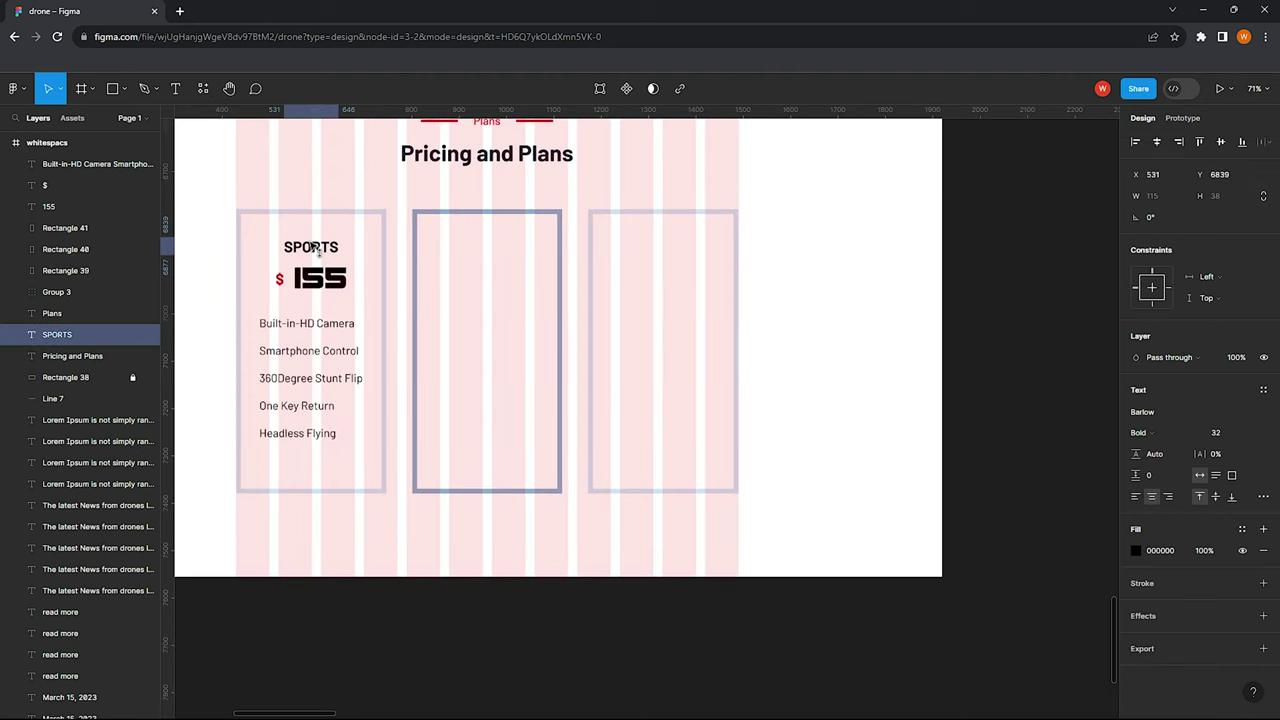
pyautogui.doubleClick(314, 248)
pyautogui.click(390, 548)
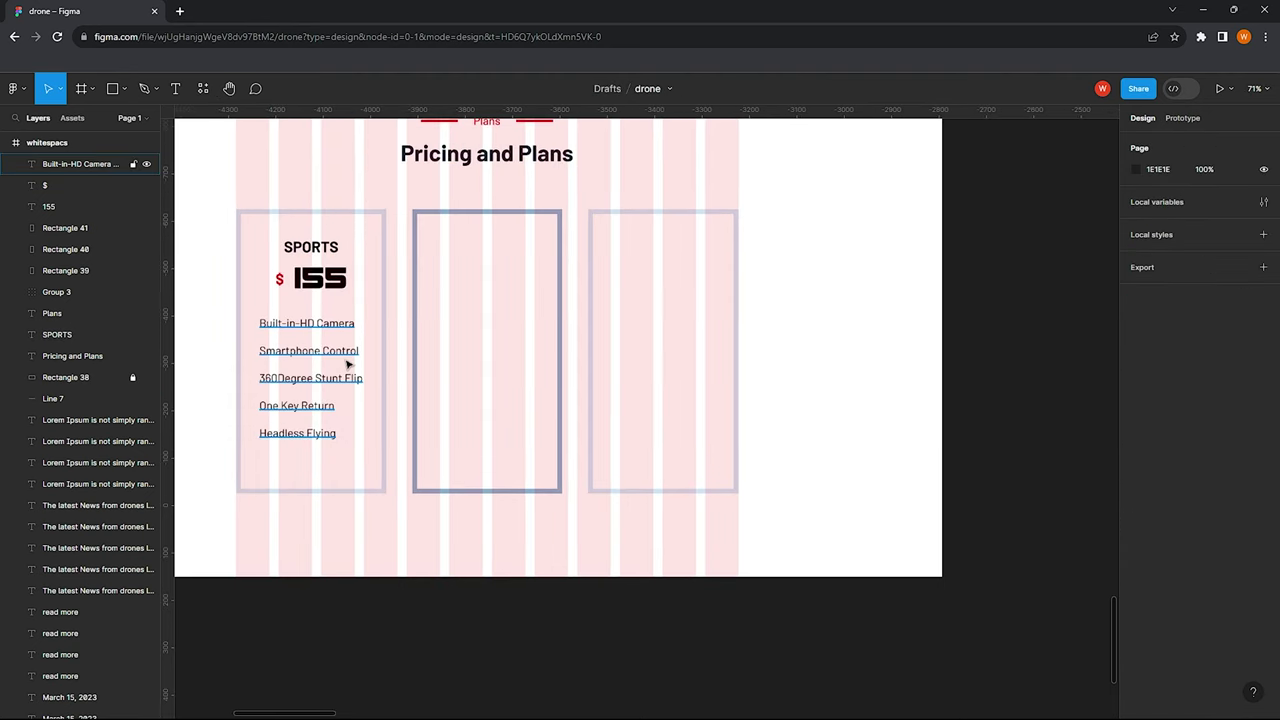
pyautogui.scroll(2, 304, 270)
pyautogui.click(330, 287)
pyautogui.moveTo(330, 287)
pyautogui.mouseDown()
pyautogui.moveTo(285, 287)
pyautogui.moveTo(327, 285)
pyautogui.mouseUp()
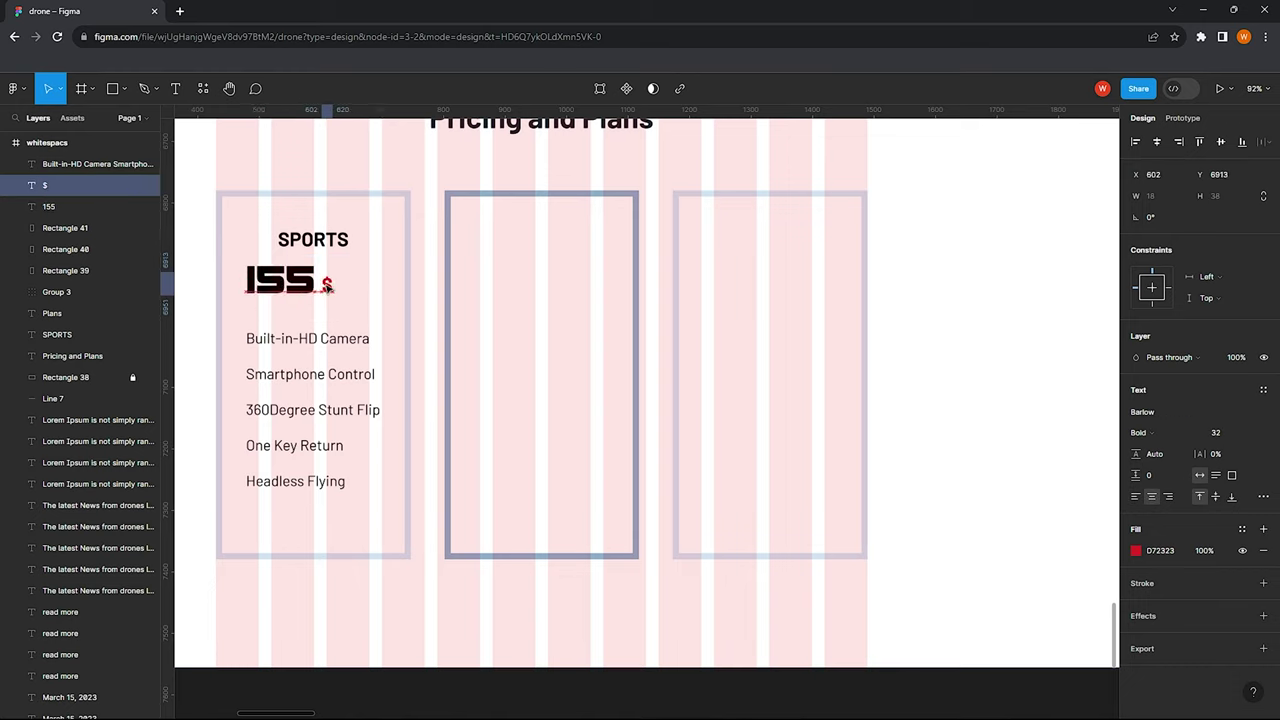
pyautogui.press('Escape')
# Line SPORTS up with the price and place the $ sign just after 155
pyautogui.click(313, 240)
pyautogui.moveTo(331, 245); pyautogui.dragTo(299, 245)
pyautogui.press('Escape')
pyautogui.keyDown('ctrl'); pyautogui.scroll(-4, 357, 250); pyautogui.keyUp('ctrl')
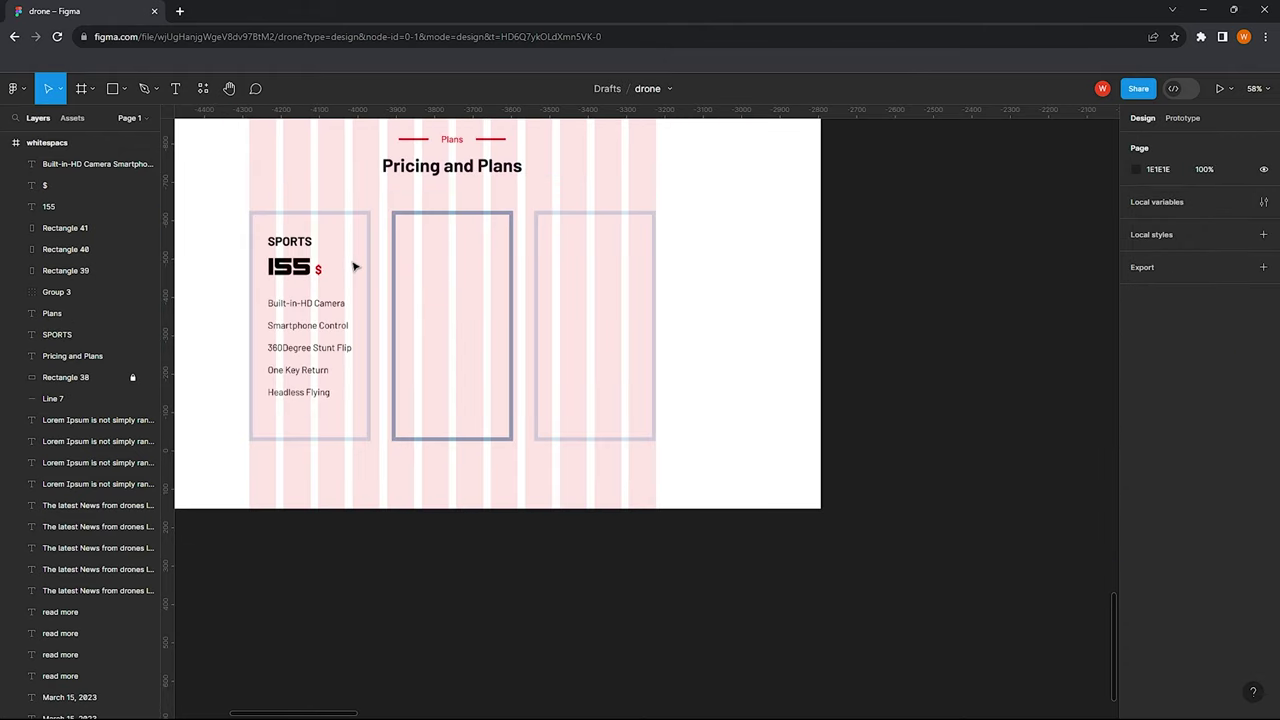
pyautogui.keyDown('ctrl'); pyautogui.scroll(5, 318, 270); pyautogui.keyUp('ctrl')
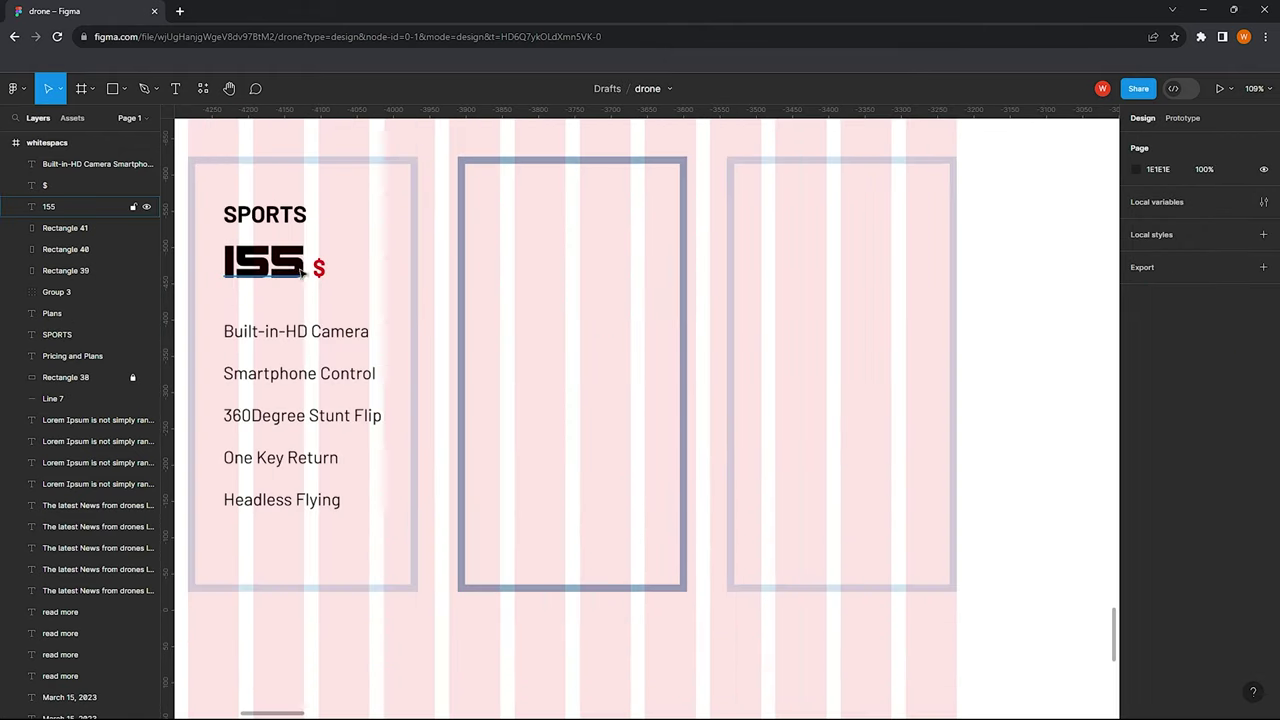
pyautogui.moveTo(318, 268); pyautogui.dragTo(325, 264)
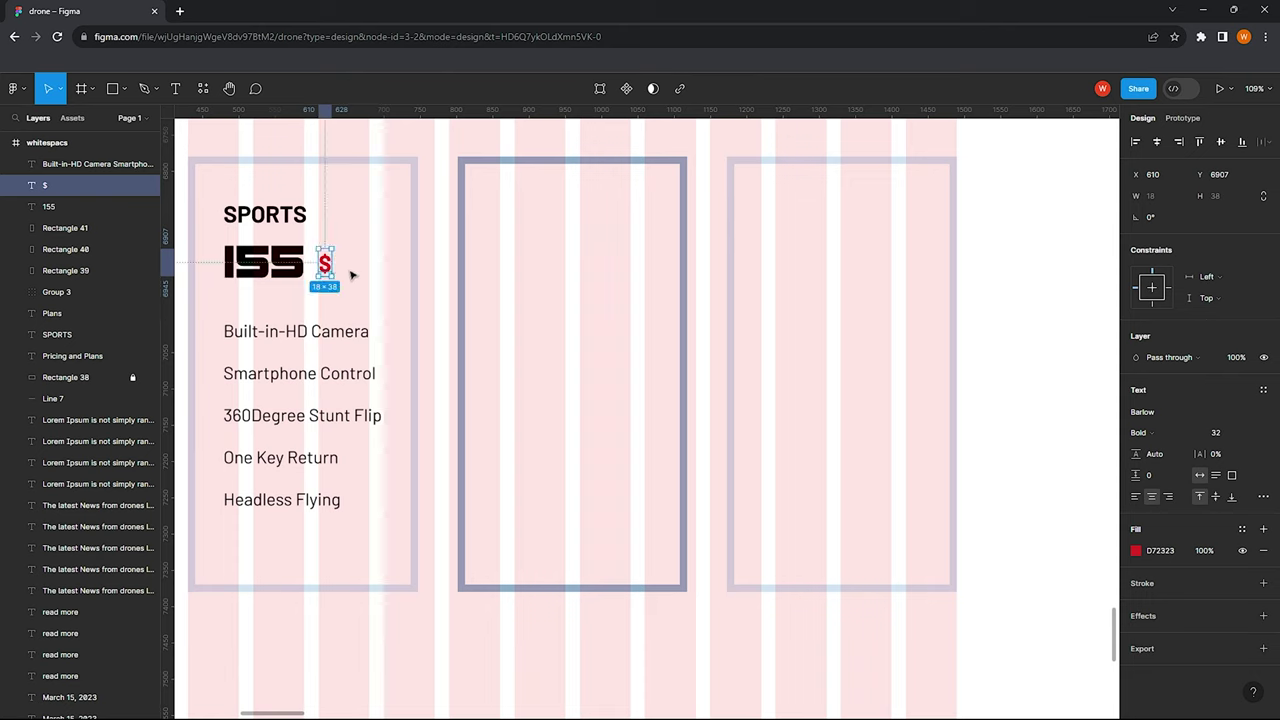
pyautogui.keyDown('shift'); pyautogui.click(284, 261); pyautogui.keyUp('shift')
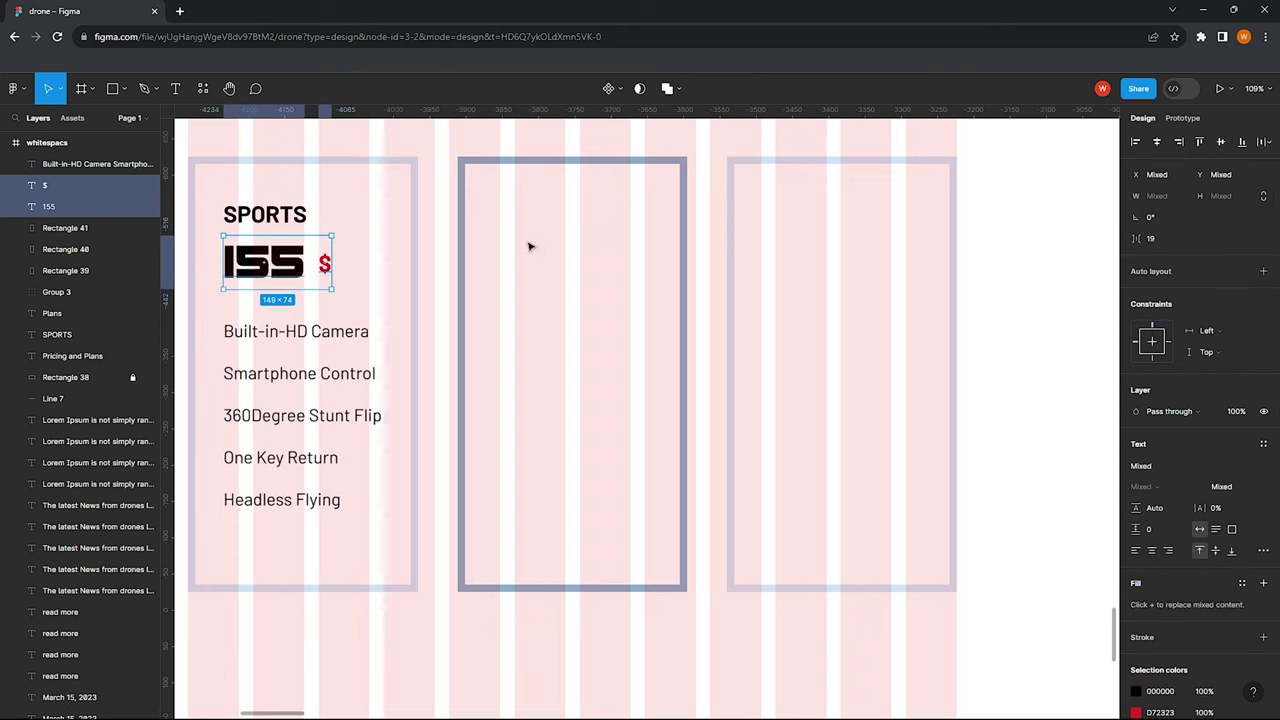
pyautogui.click(380, 243)
# Centre SPORTS horizontally in Rectangle 39 and centre-align the feature list lines
pyautogui.click(290, 212)
pyautogui.moveTo(280, 130); pyautogui.dragTo(318, 225)
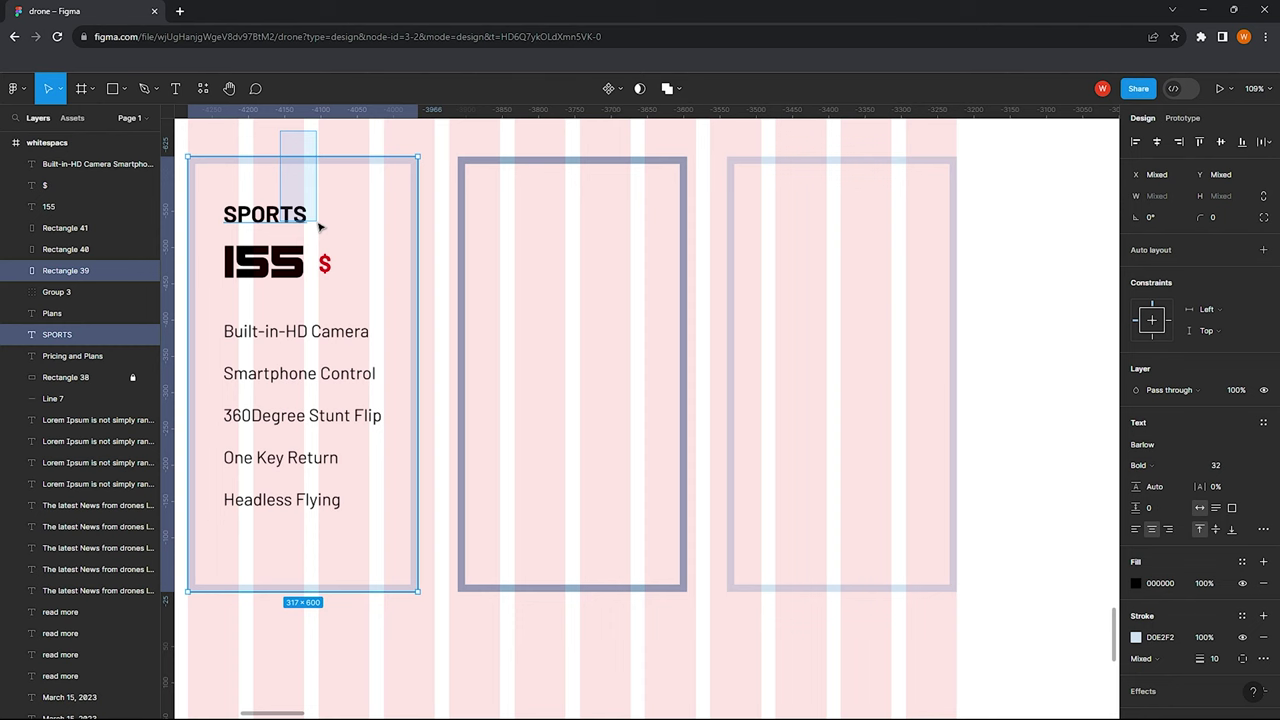
pyautogui.click(1157, 141)
pyautogui.click(300, 415)
pyautogui.click(1151, 496)
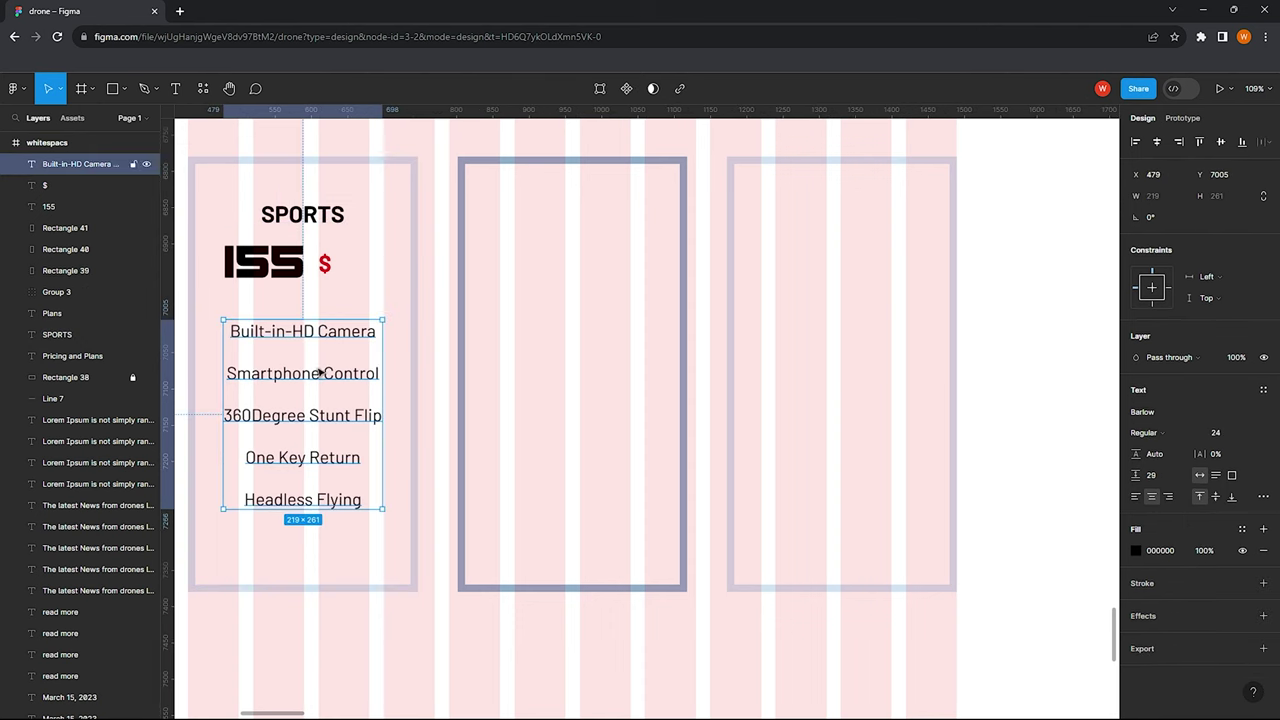
# Group 155 with its $ sign (Ctrl+G) and position the price group in the card
pyautogui.scroll(-3, 340, 330)
pyautogui.click(285, 280)
pyautogui.keyDown('shift'); pyautogui.click(331, 281); pyautogui.keyUp('shift')
pyautogui.hotkey('ctrl', 'g')
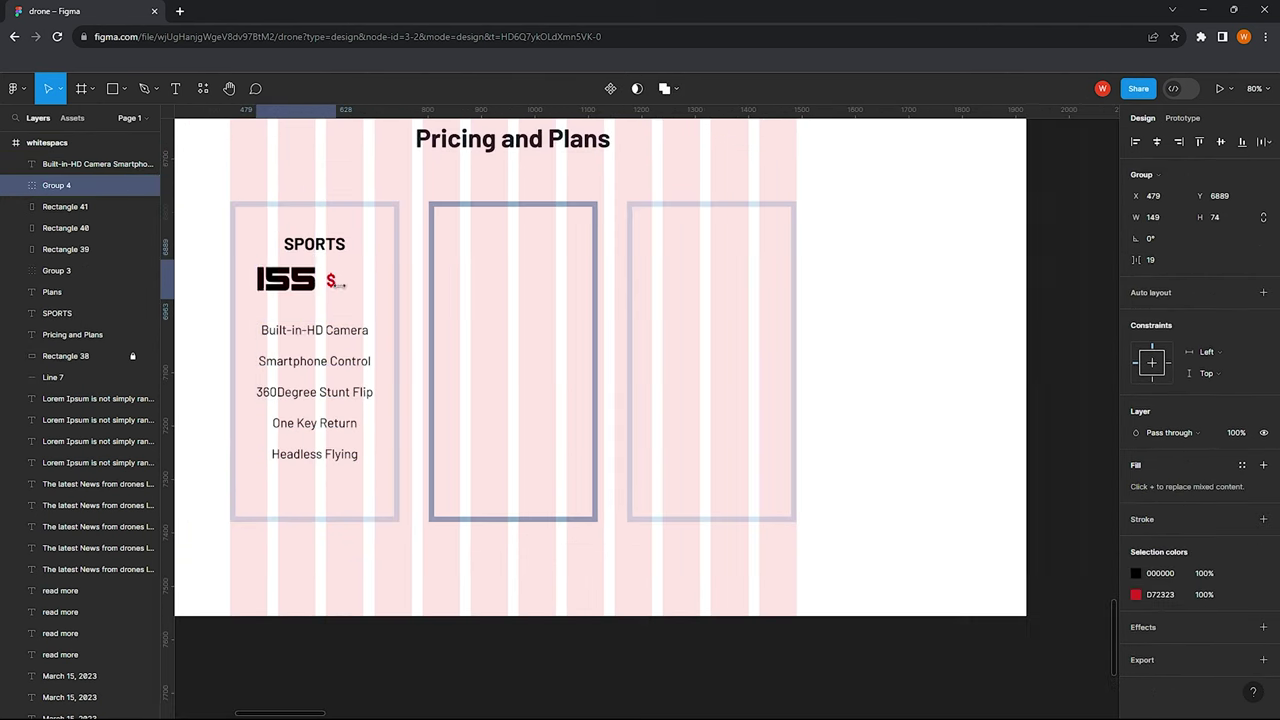
pyautogui.moveTo(313, 260)
pyautogui.mouseDown()
pyautogui.moveTo(528, 260)
pyautogui.moveTo(314, 280)
pyautogui.mouseUp()
pyautogui.keyDown('shift'); pyautogui.click(397, 237); pyautogui.keyUp('shift')
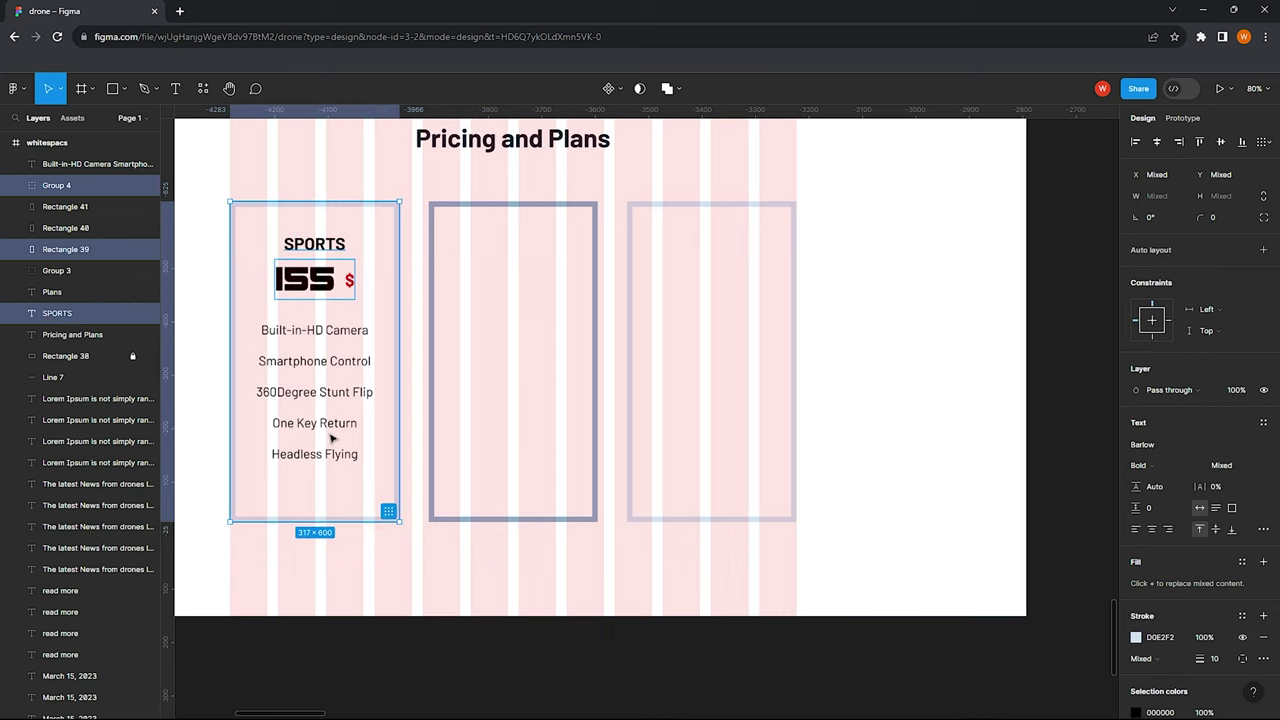
pyautogui.press('Escape')
pyautogui.scroll(-3, 366, 337)
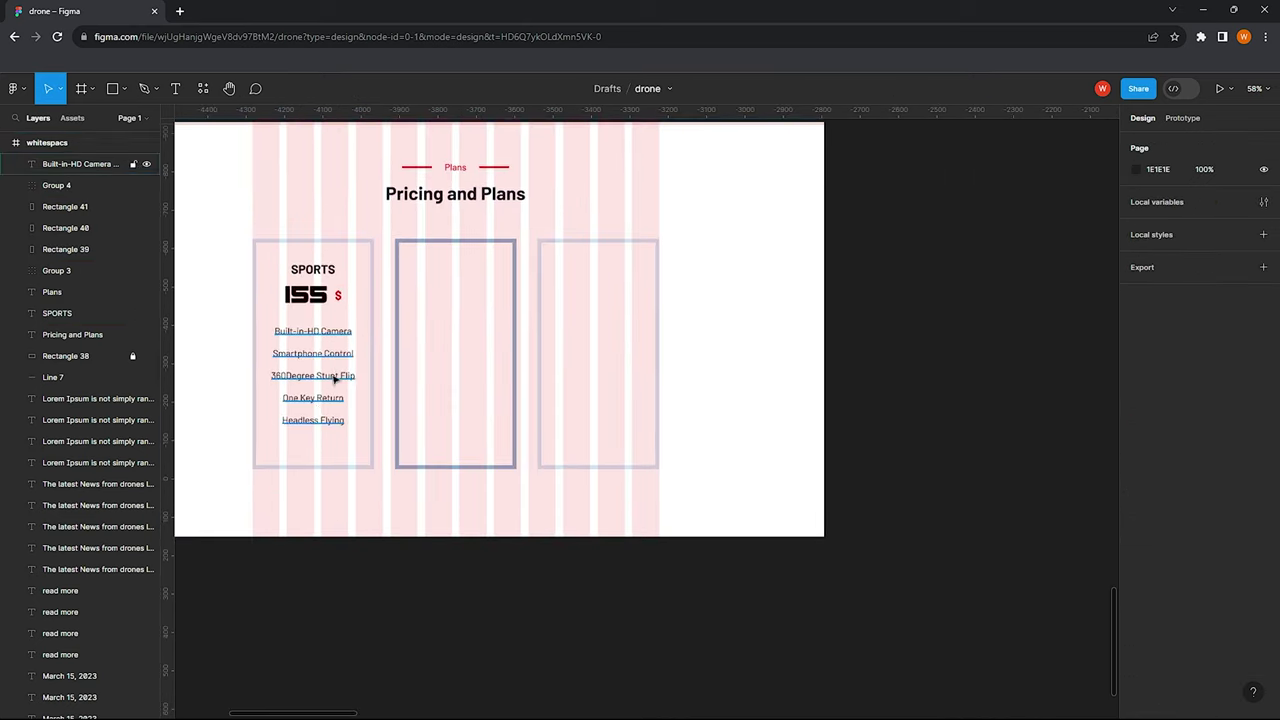
pyautogui.scroll(1, 335, 378)
pyautogui.click(113, 88)
# Draw a red 143-wide button rectangle below the Sports feature list
pyautogui.scroll(2, 304, 405)
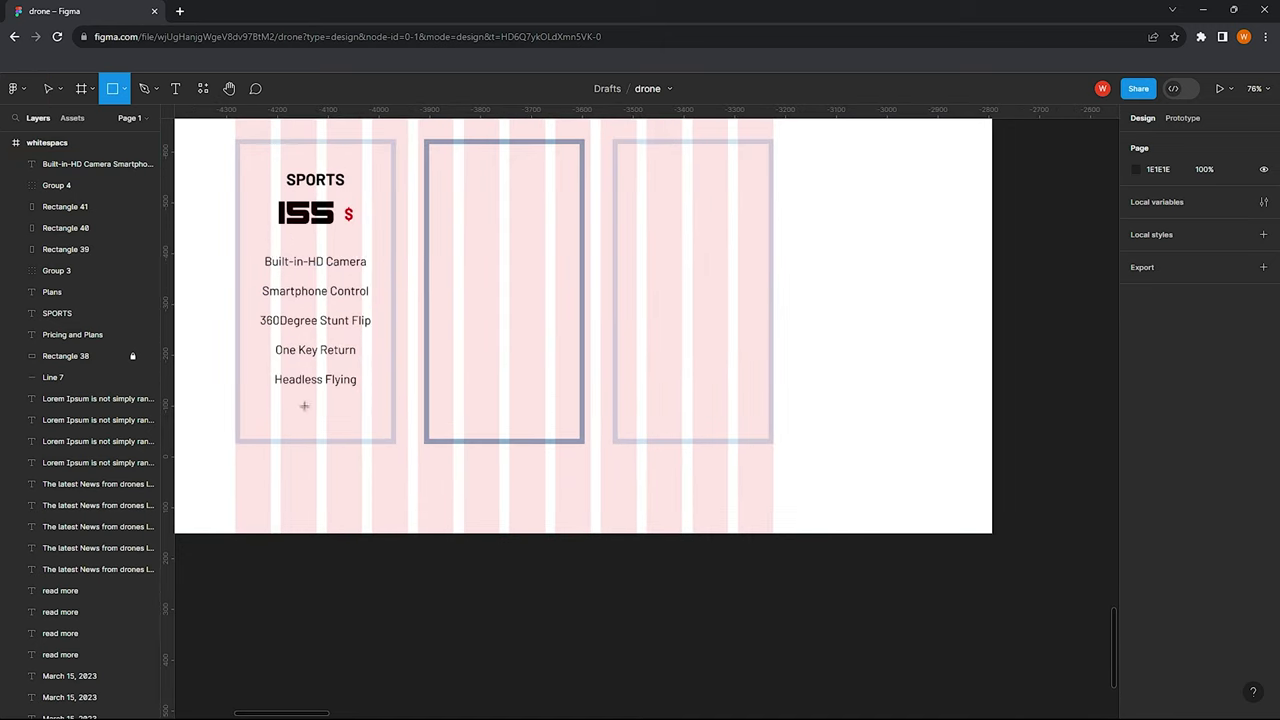
pyautogui.moveTo(271, 405)
pyautogui.mouseDown()
pyautogui.moveTo(310, 428)
pyautogui.moveTo(346, 426)
pyautogui.mouseUp()
pyautogui.scroll(2, 283, 410)
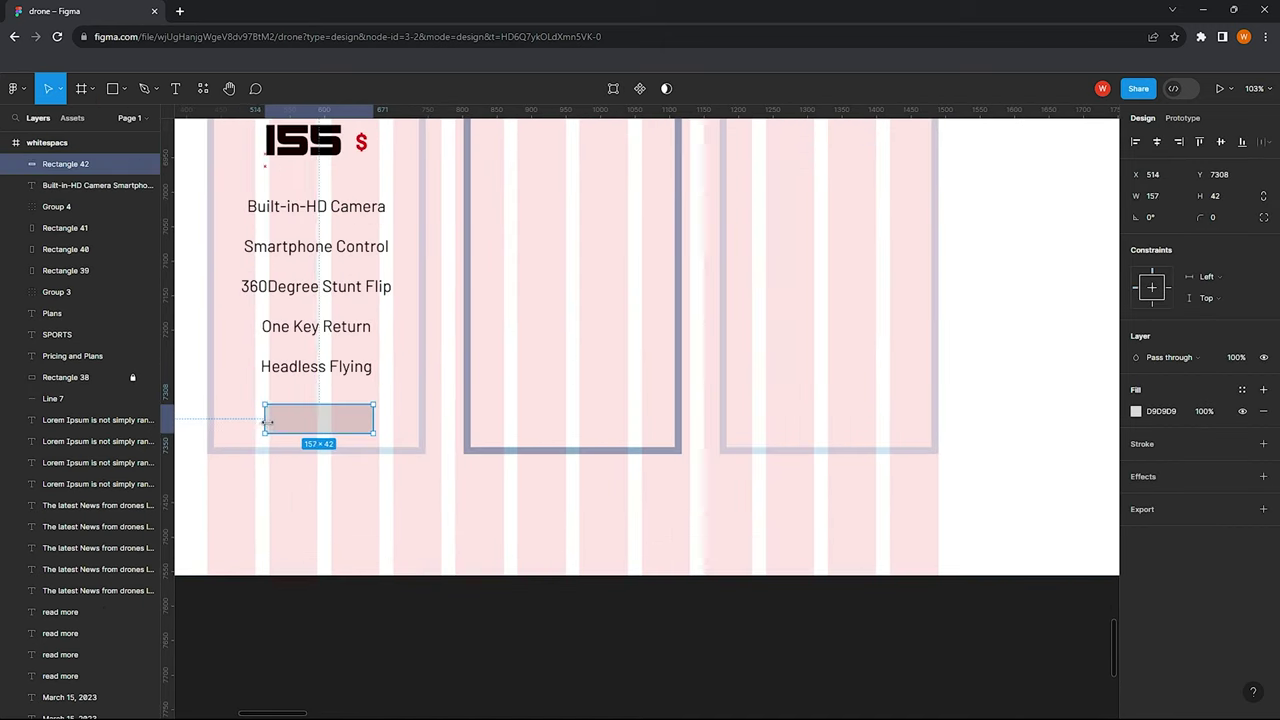
pyautogui.moveTo(267, 422); pyautogui.dragTo(270, 420)
pyautogui.moveTo(375, 420); pyautogui.dragTo(312, 413)
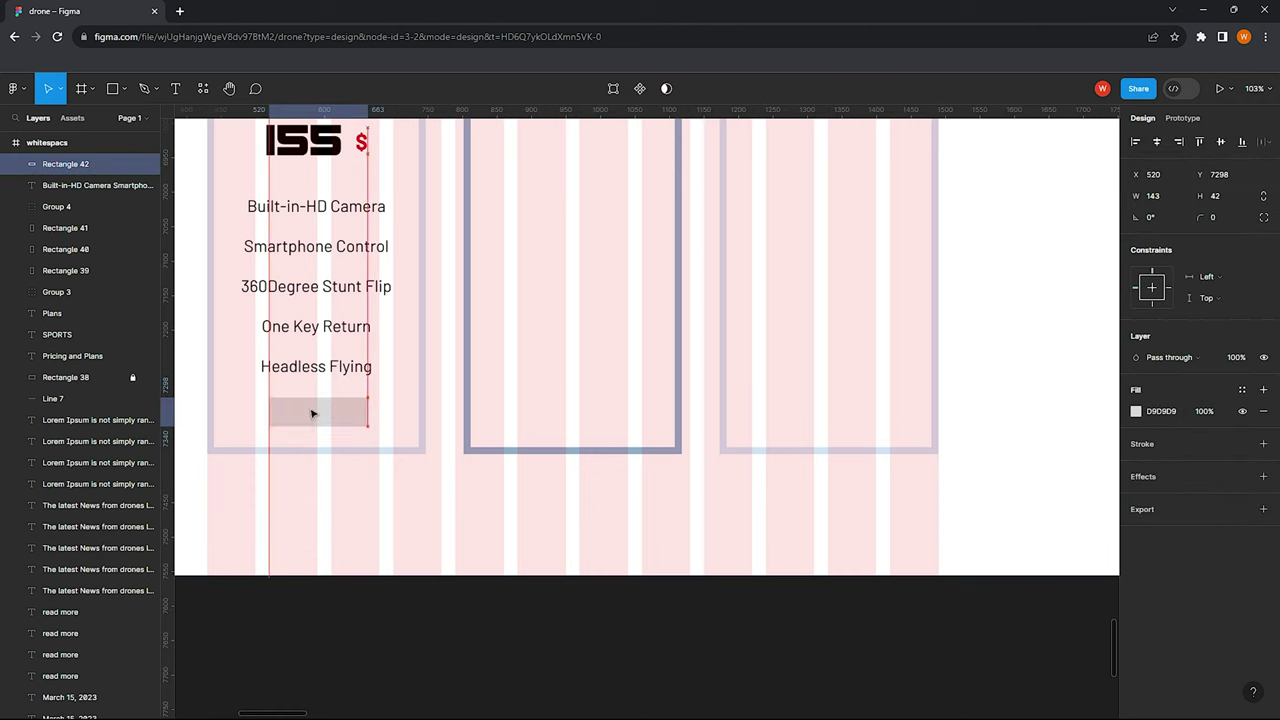
pyautogui.click(1136, 411)
pyautogui.click(1000, 640)
pyautogui.click(549, 491)
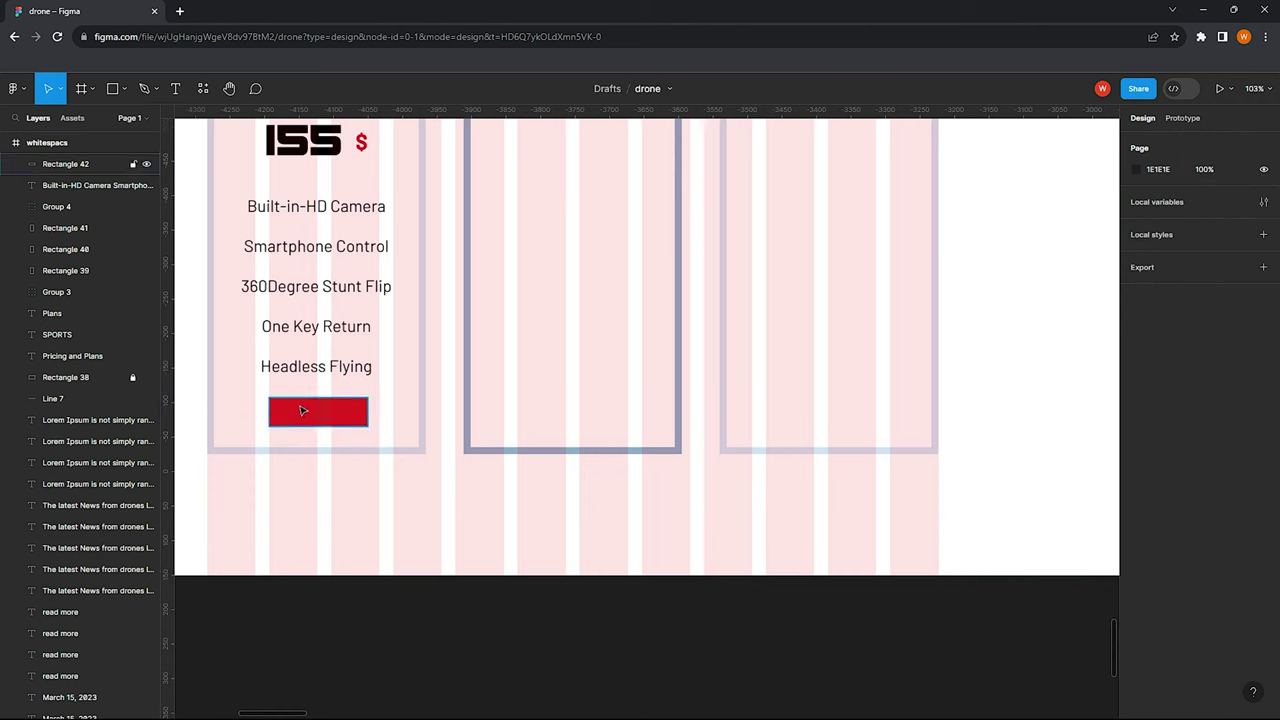
# Add a Read More text label and move it onto the red button
pyautogui.click(303, 410)
pyautogui.click(357, 366)
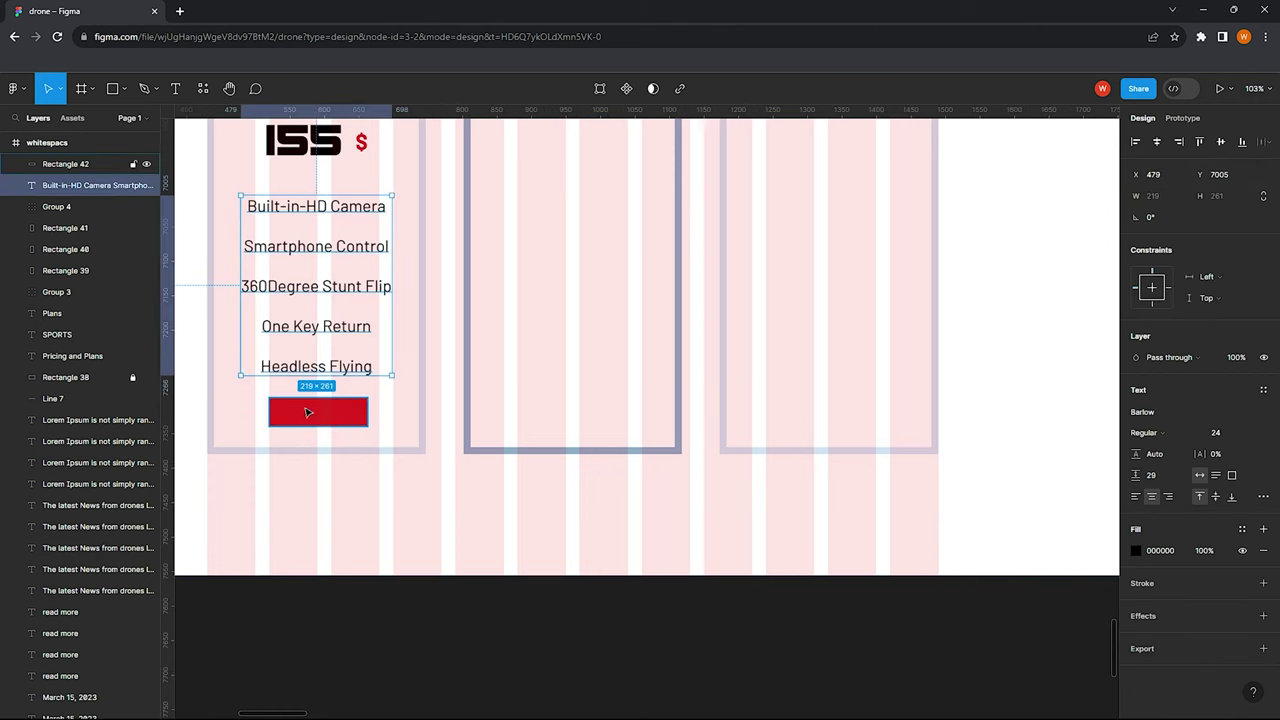
pyautogui.press('t')
pyautogui.click(314, 415)
pyautogui.write('Read More')
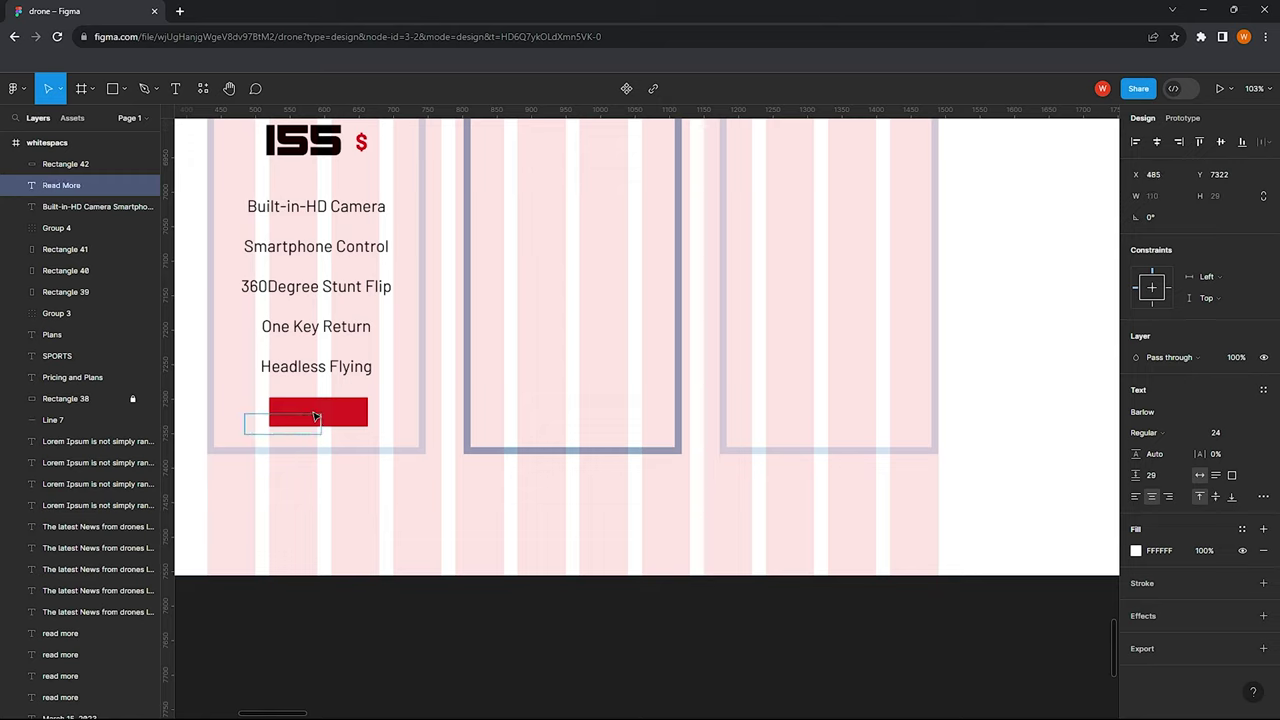
pyautogui.hotkey('ctrl', 'z')
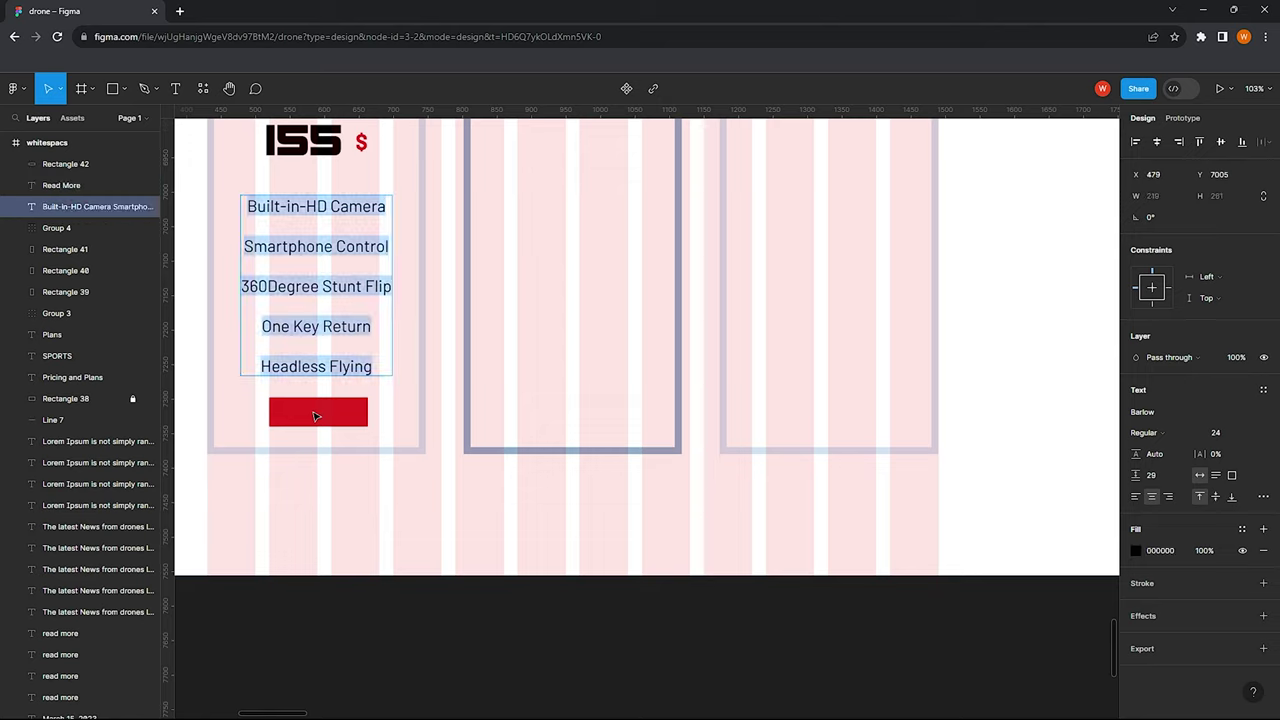
pyautogui.press('Escape')
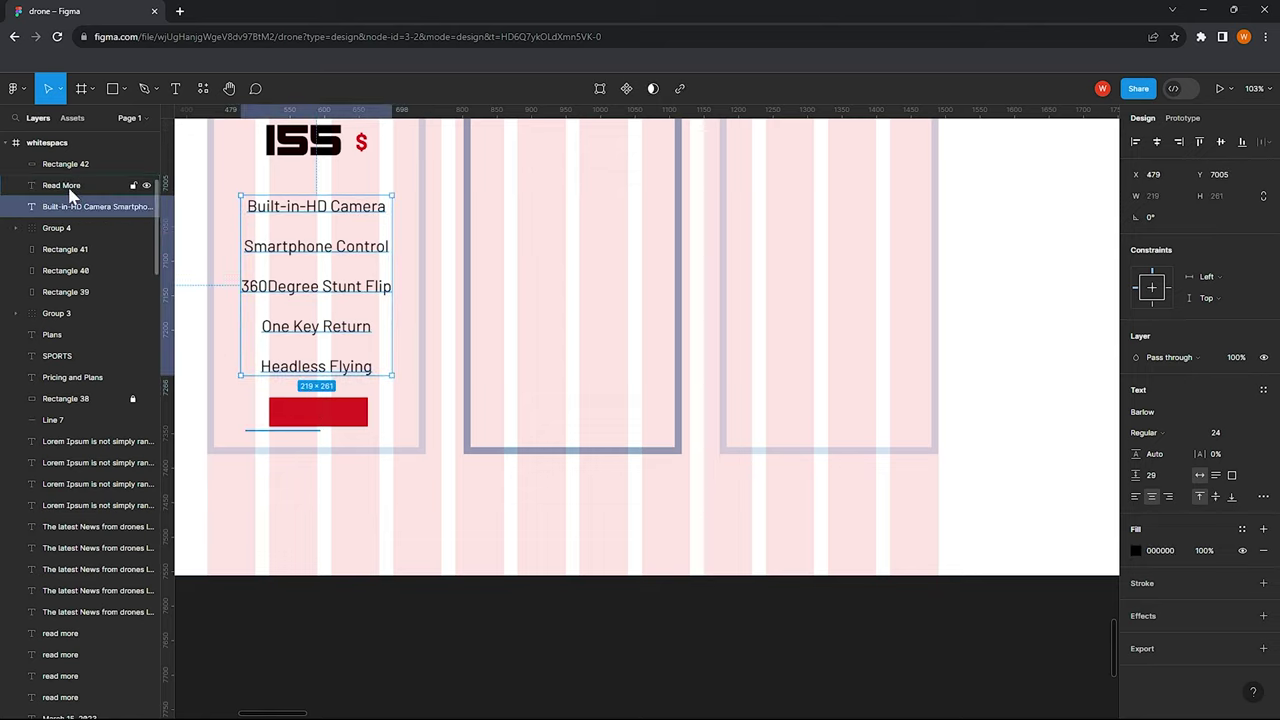
pyautogui.click(62, 186)
pyautogui.moveTo(72, 165); pyautogui.dragTo(72, 158)
pyautogui.moveTo(274, 430); pyautogui.dragTo(322, 418)
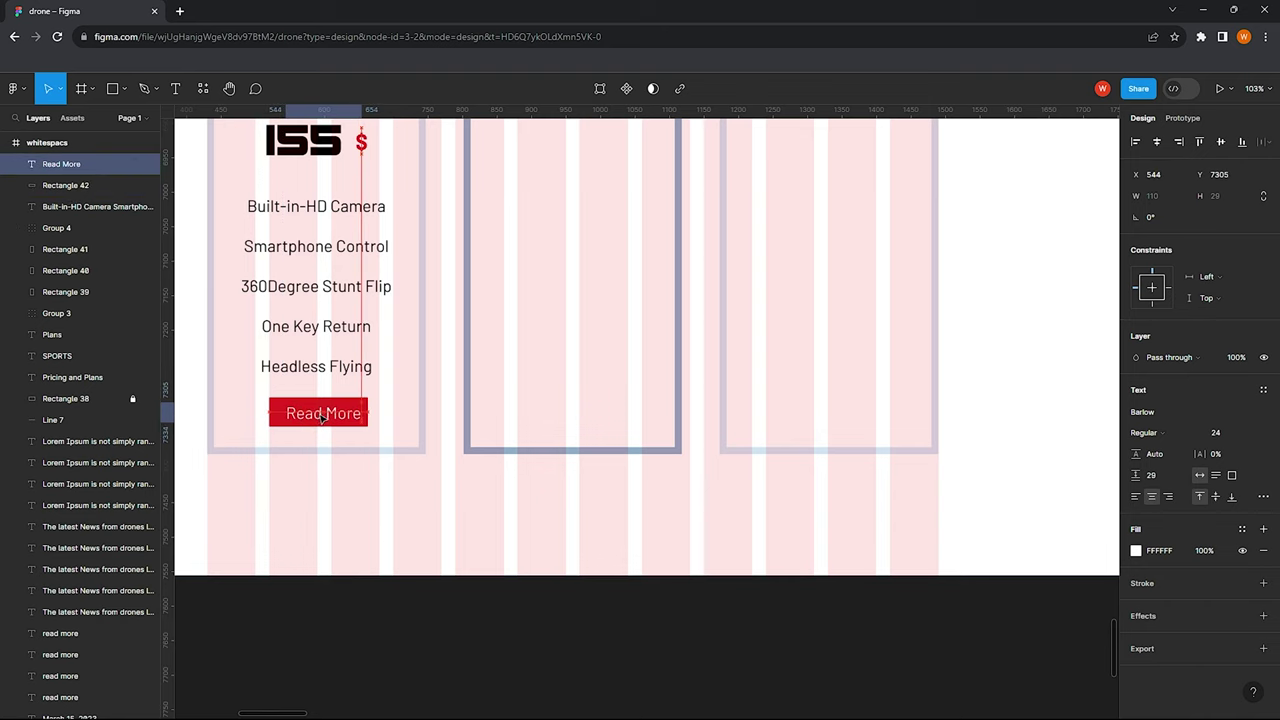
pyautogui.click(383, 428)
# Set the button height to 48 and centre the Read More label on it
pyautogui.scroll(-3, 375, 410)
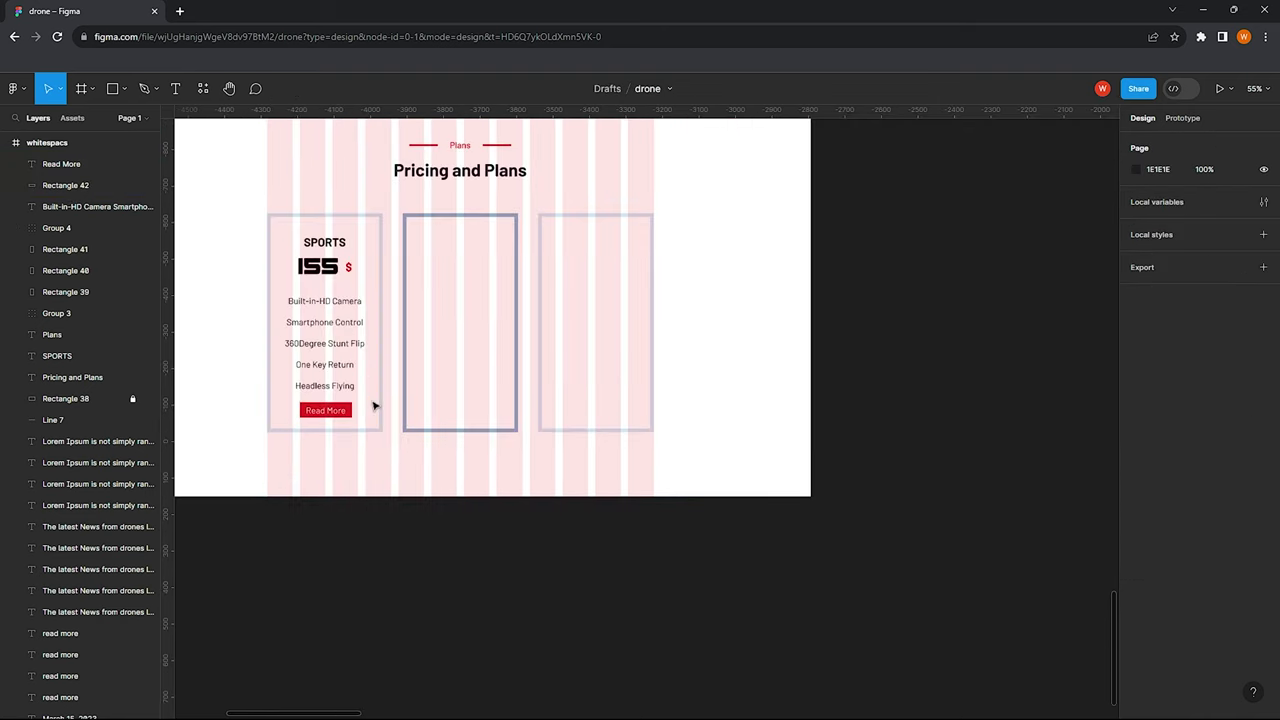
pyautogui.scroll(5, 328, 408)
pyautogui.click(335, 440)
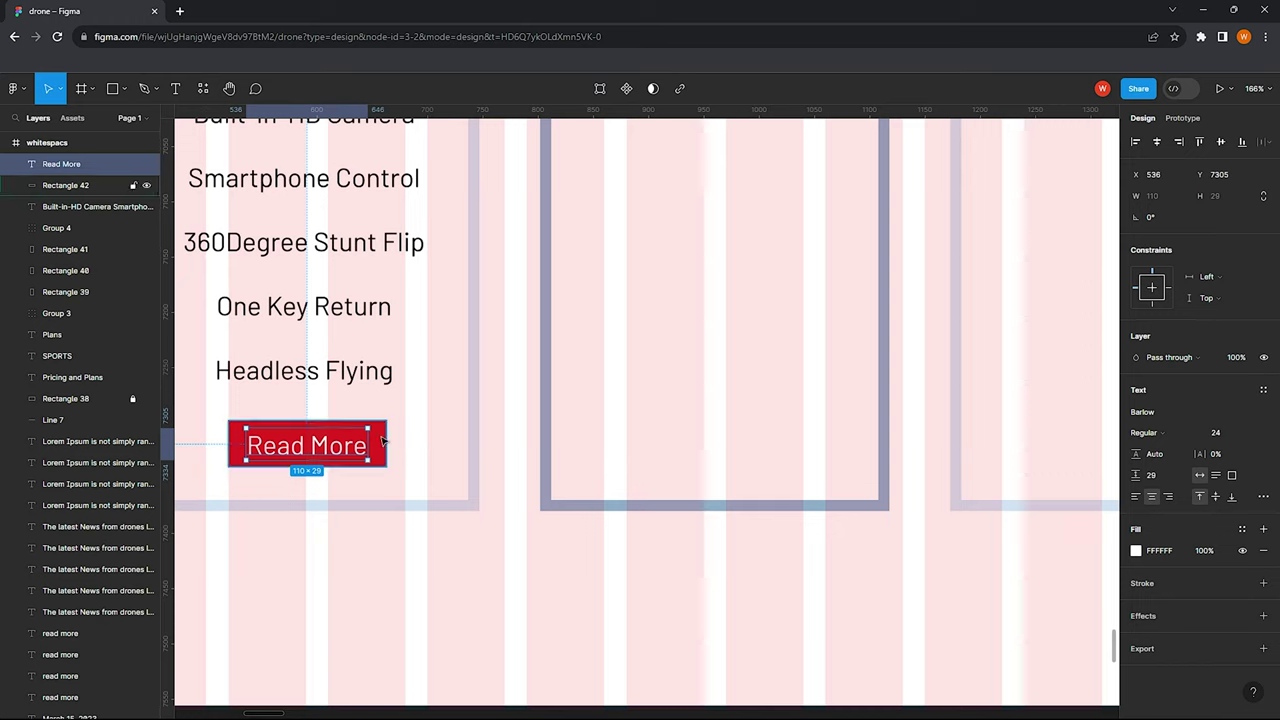
pyautogui.click(383, 441)
pyautogui.click(1218, 193)
pyautogui.write('4')
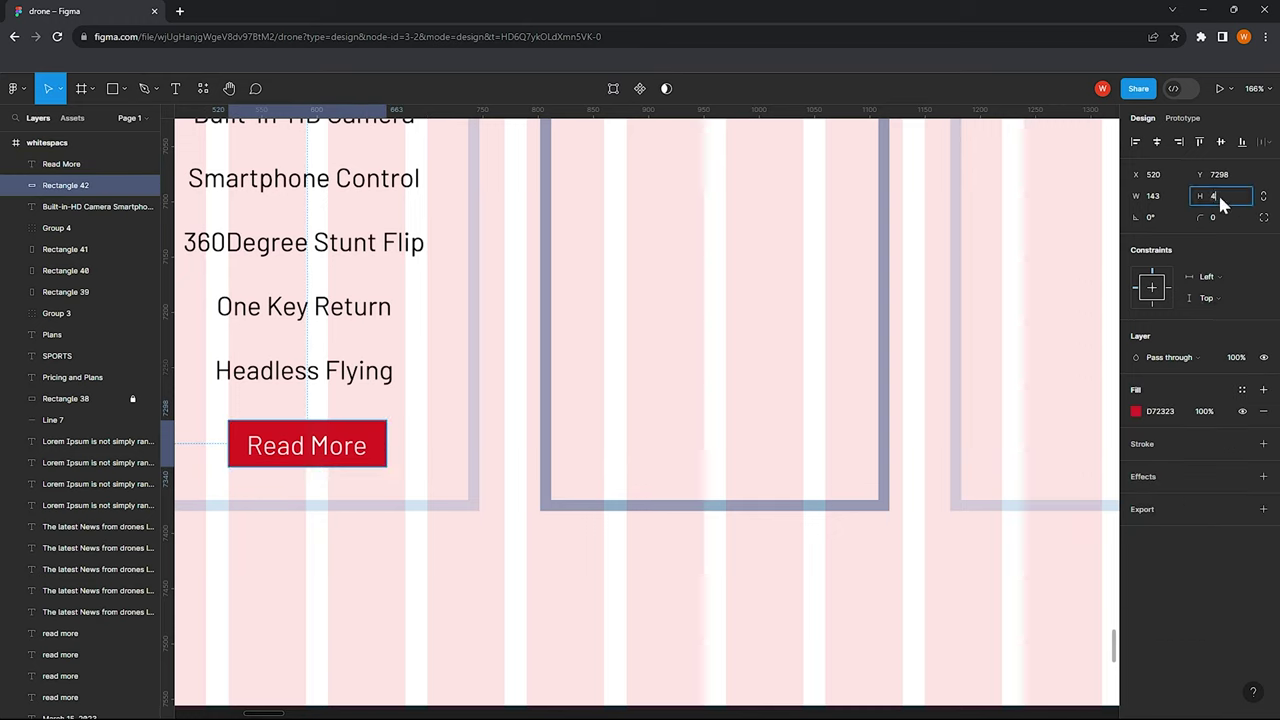
pyautogui.write('8')
pyautogui.press('Return')
pyautogui.moveTo(414, 486); pyautogui.dragTo(288, 418)
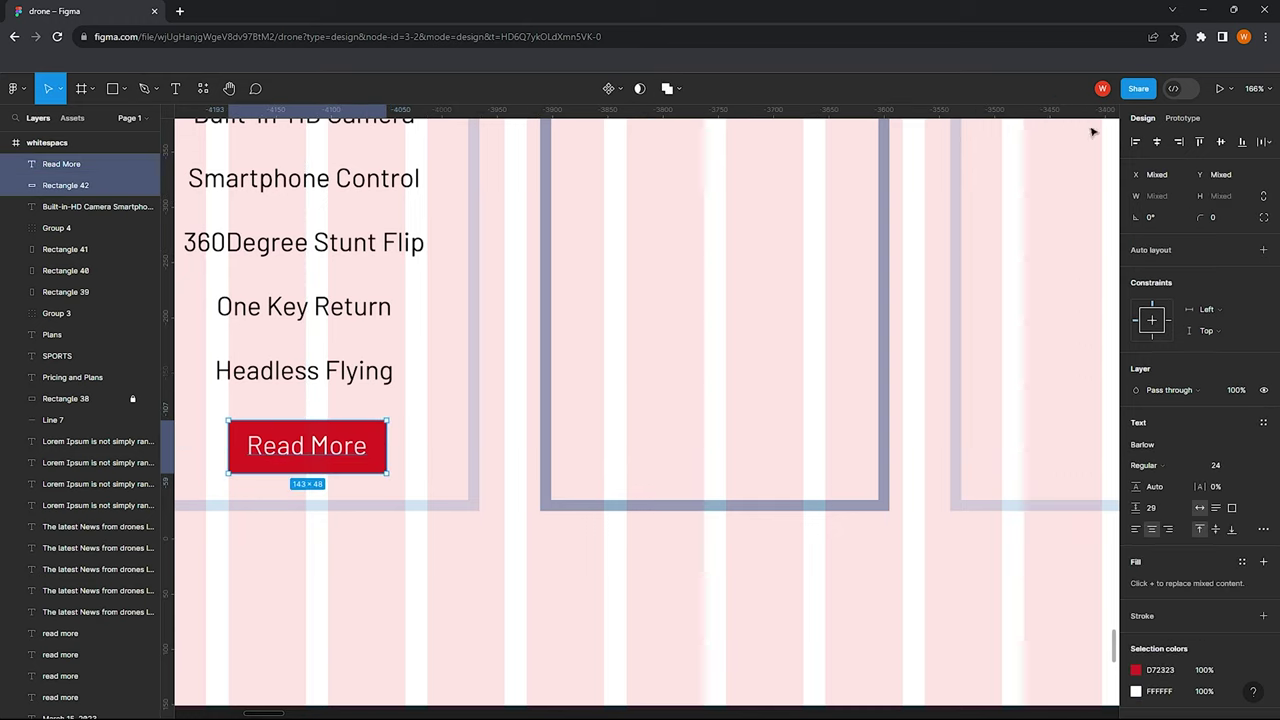
pyautogui.click(1221, 141)
pyautogui.keyDown('ctrl'); pyautogui.scroll(-5, 480, 326); pyautogui.keyUp('ctrl')
pyautogui.press('Escape')
pyautogui.keyDown('ctrl'); pyautogui.scroll(-3, 480, 326); pyautogui.keyUp('ctrl')
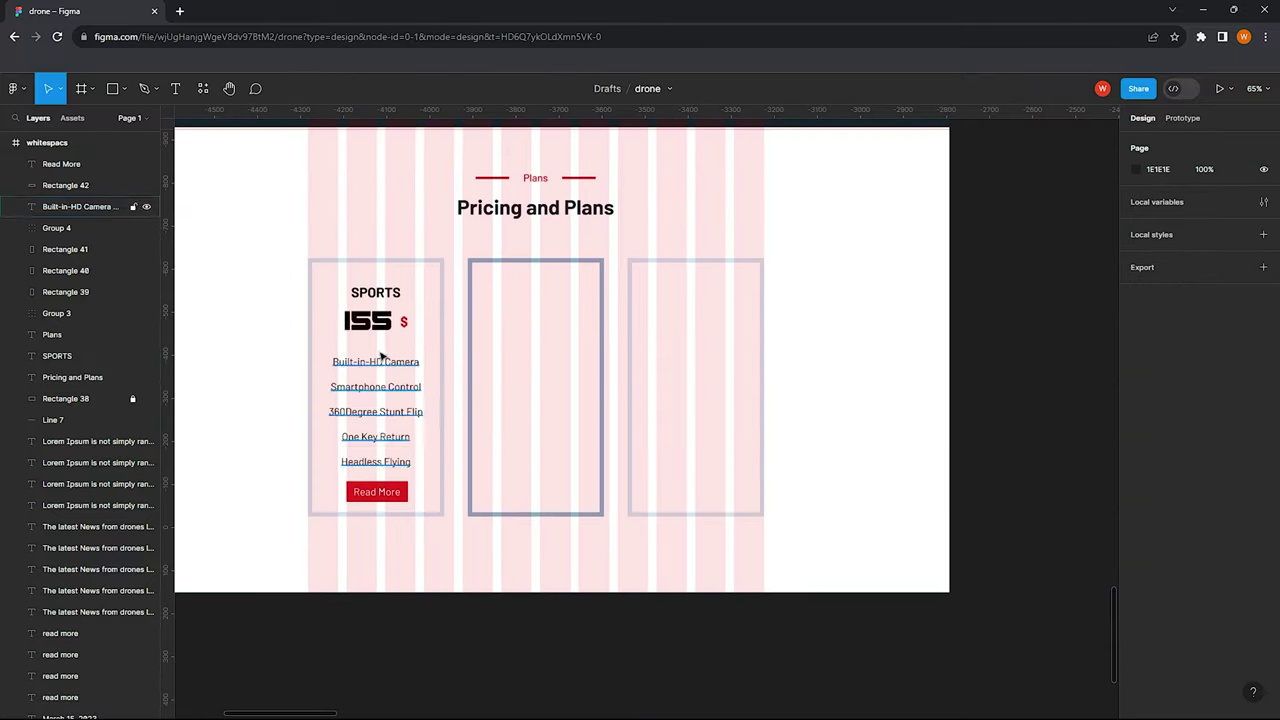
# Copy the Sports card contents, Read More button included, into the second and third cards
pyautogui.keyDown('shift'); pyautogui.click(366, 473); pyautogui.keyUp('shift')
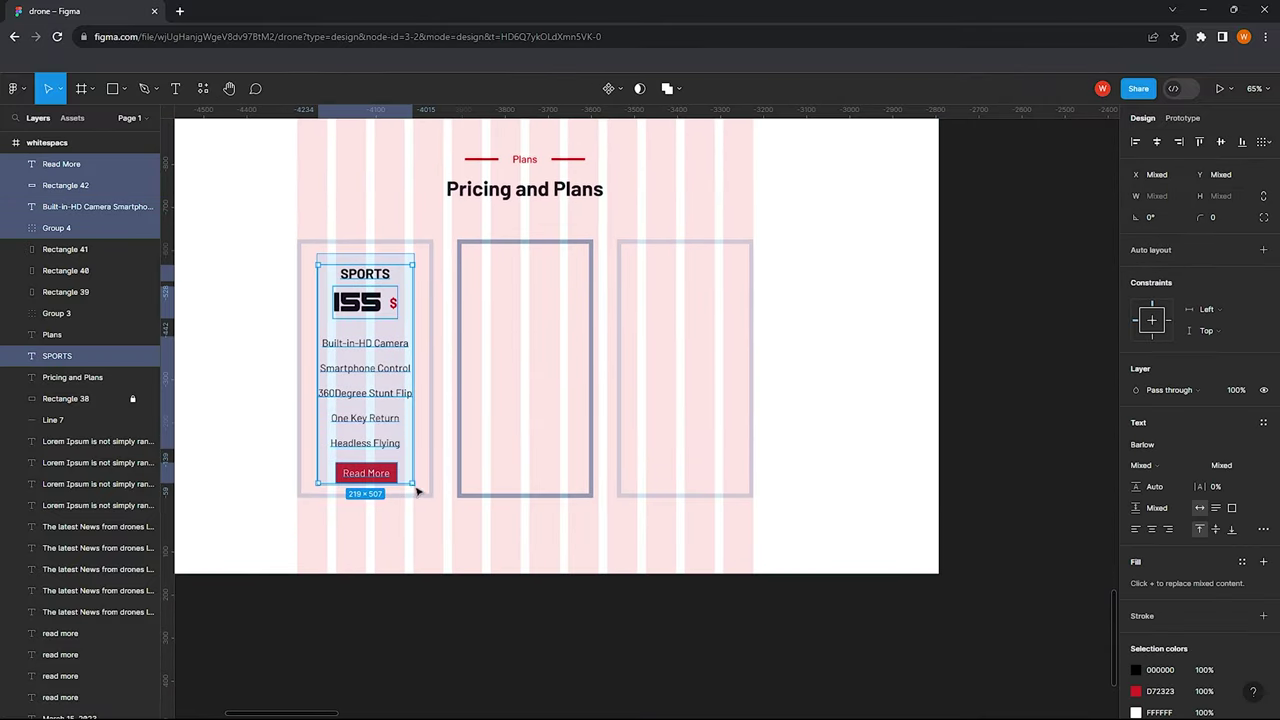
pyautogui.moveTo(351, 394); pyautogui.dragTo(512, 378)
pyautogui.hotkey('ctrl', 'd')
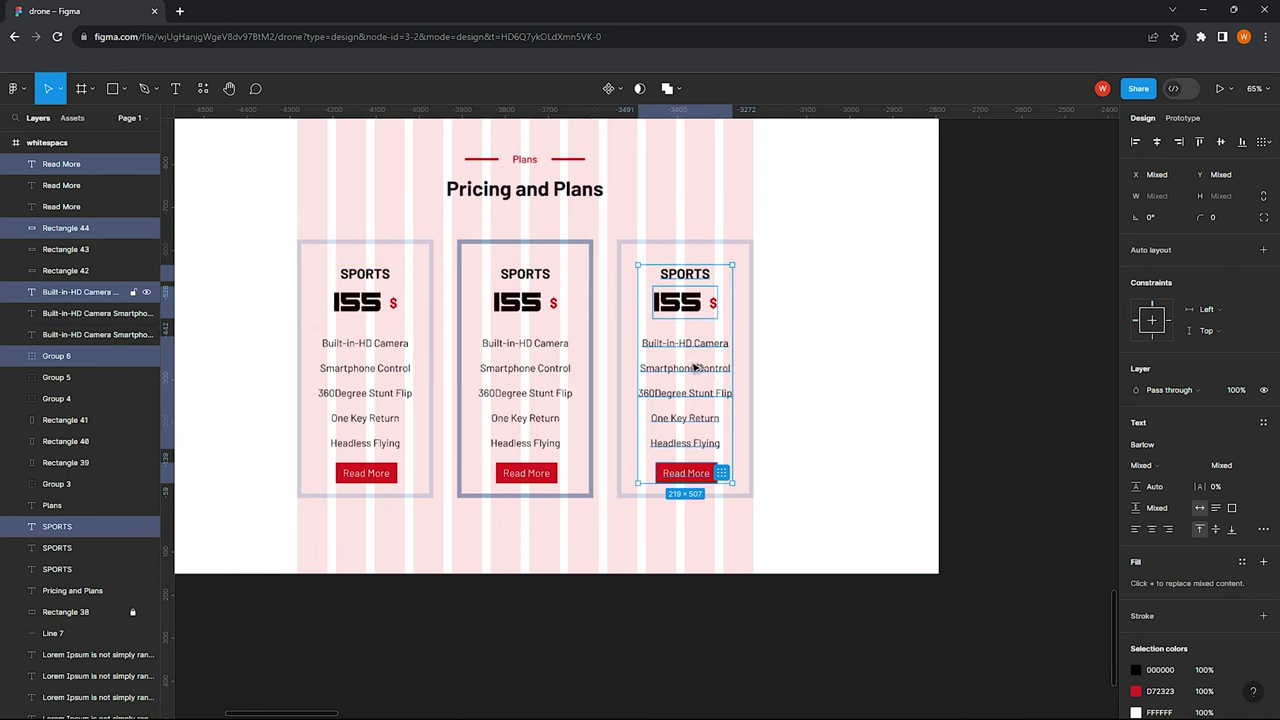
pyautogui.press('Escape')
# Relabel the second card SHOOTING with price 299, re-centring the price
pyautogui.click(510, 315)
pyautogui.doubleClick(522, 309)
pyautogui.write('299')
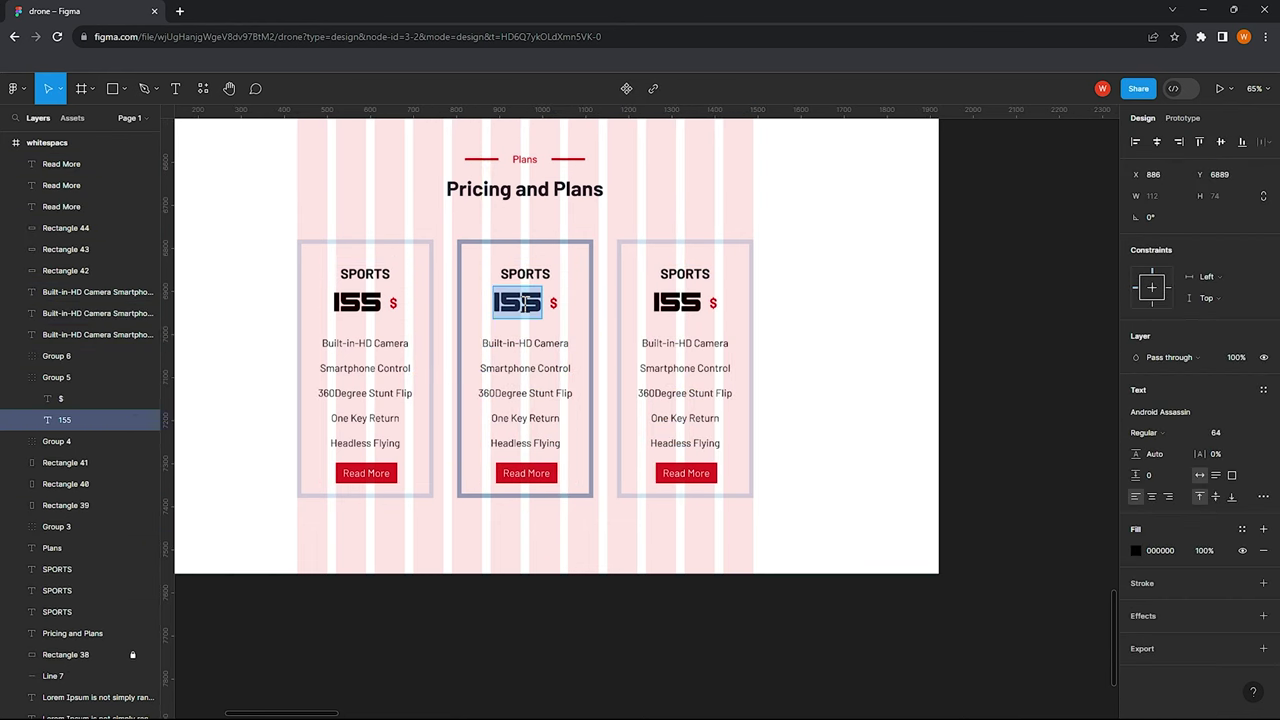
pyautogui.moveTo(531, 308); pyautogui.dragTo(520, 306)
pyautogui.press('Escape')
pyautogui.scroll(1, 674, 300)
pyautogui.click(500, 272)
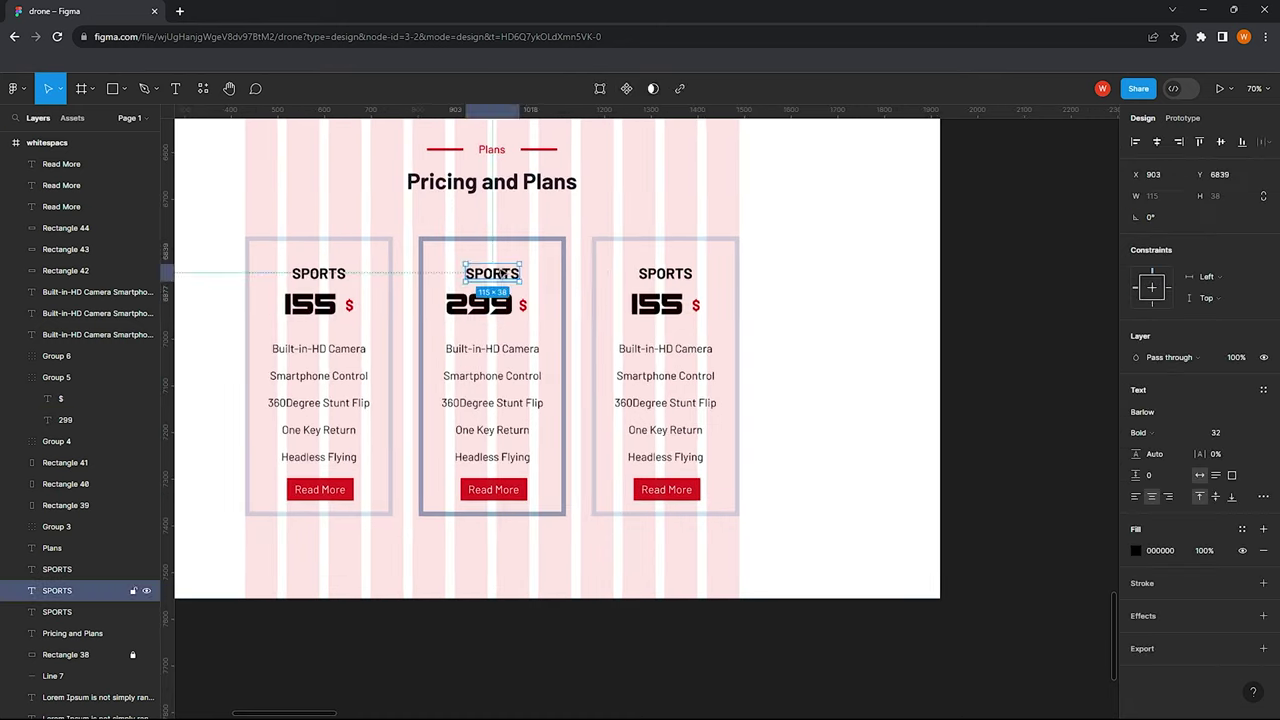
pyautogui.doubleClick(502, 273)
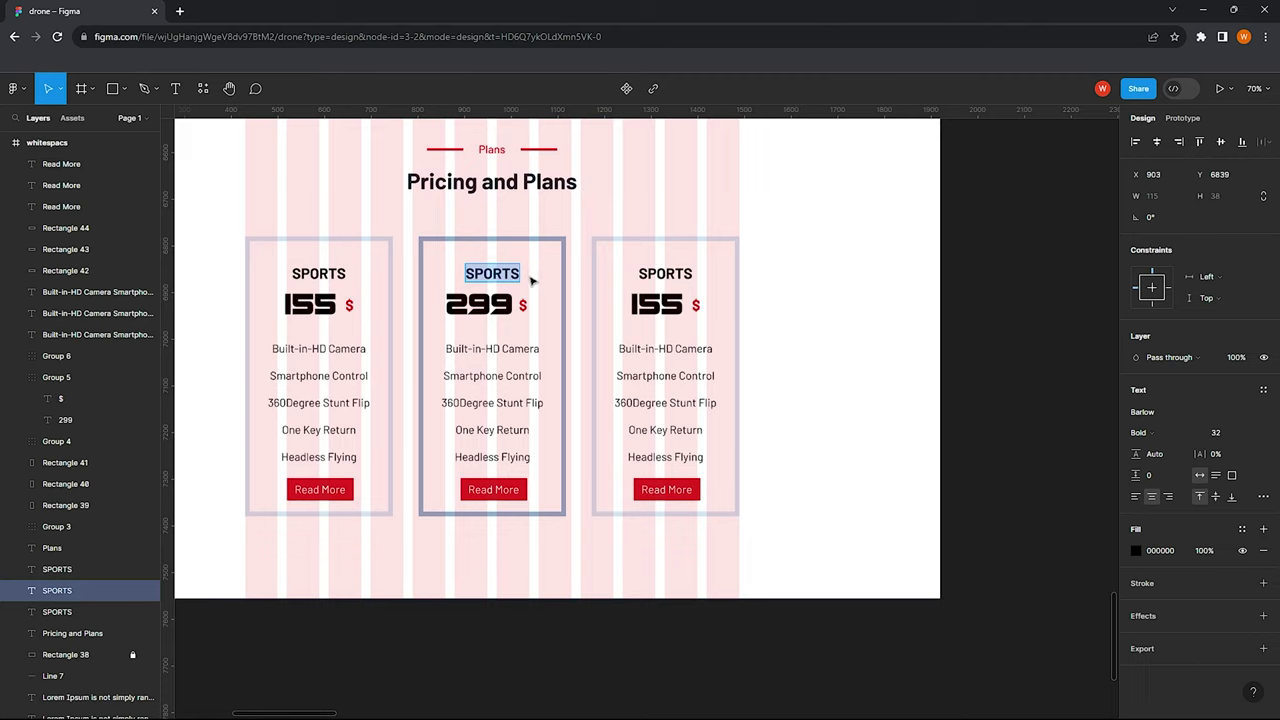
pyautogui.write('S')
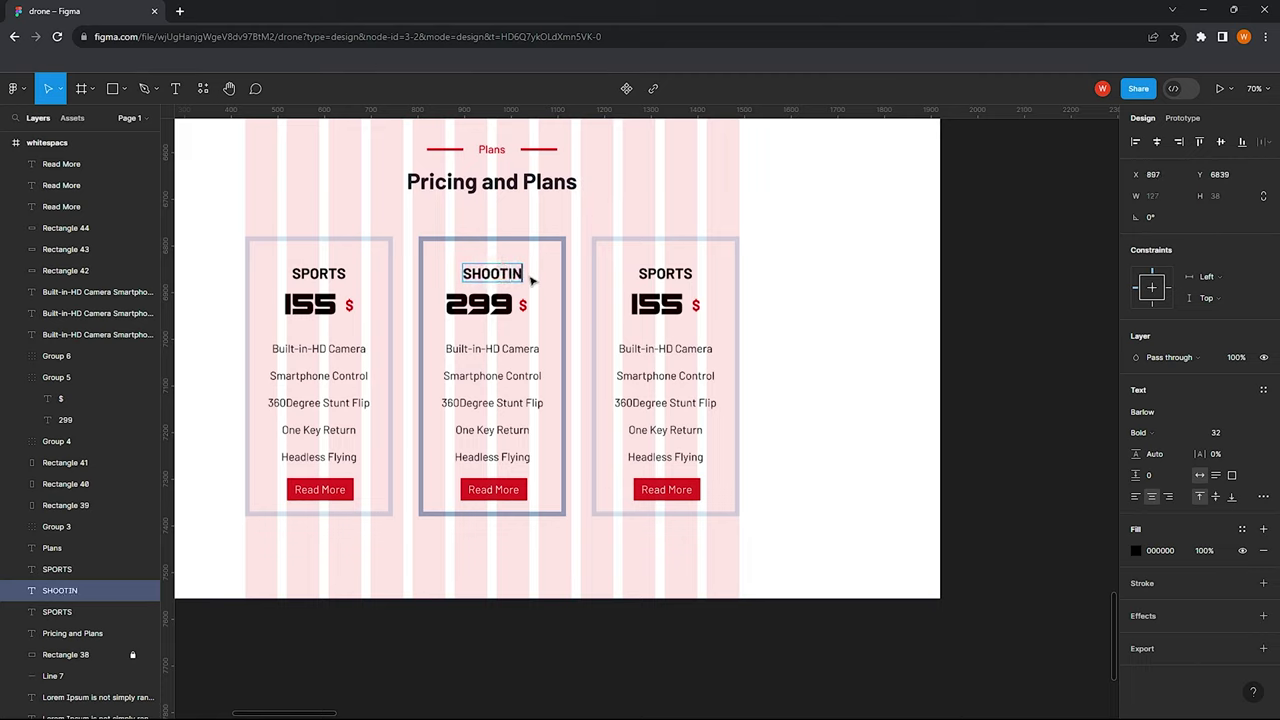
pyautogui.moveTo(495, 305)
pyautogui.mouseDown()
pyautogui.moveTo(510, 310)
pyautogui.moveTo(497, 318)
pyautogui.mouseUp()
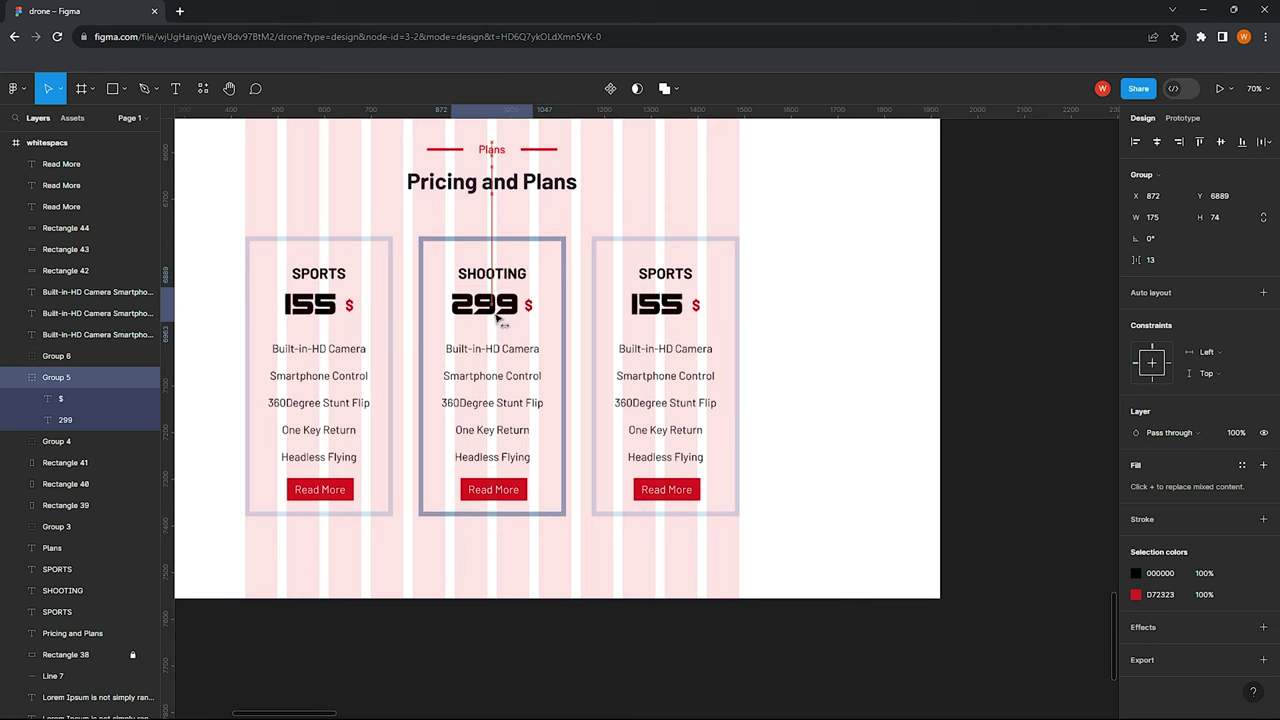
pyautogui.press('Escape')
# Relabel the third card TRAVELS with price 399, re-centring the price
pyautogui.hscroll(3, 517, 260)
pyautogui.doubleClick(573, 275)
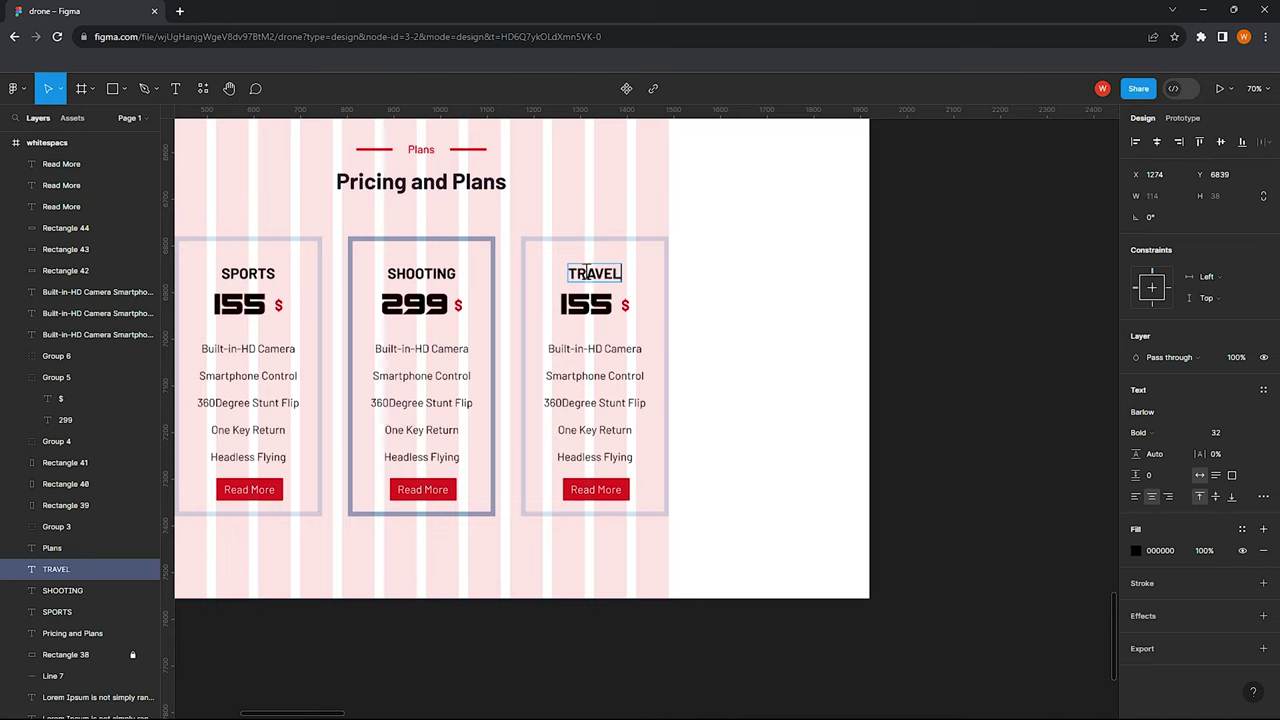
pyautogui.doubleClick(590, 304)
pyautogui.write('399')
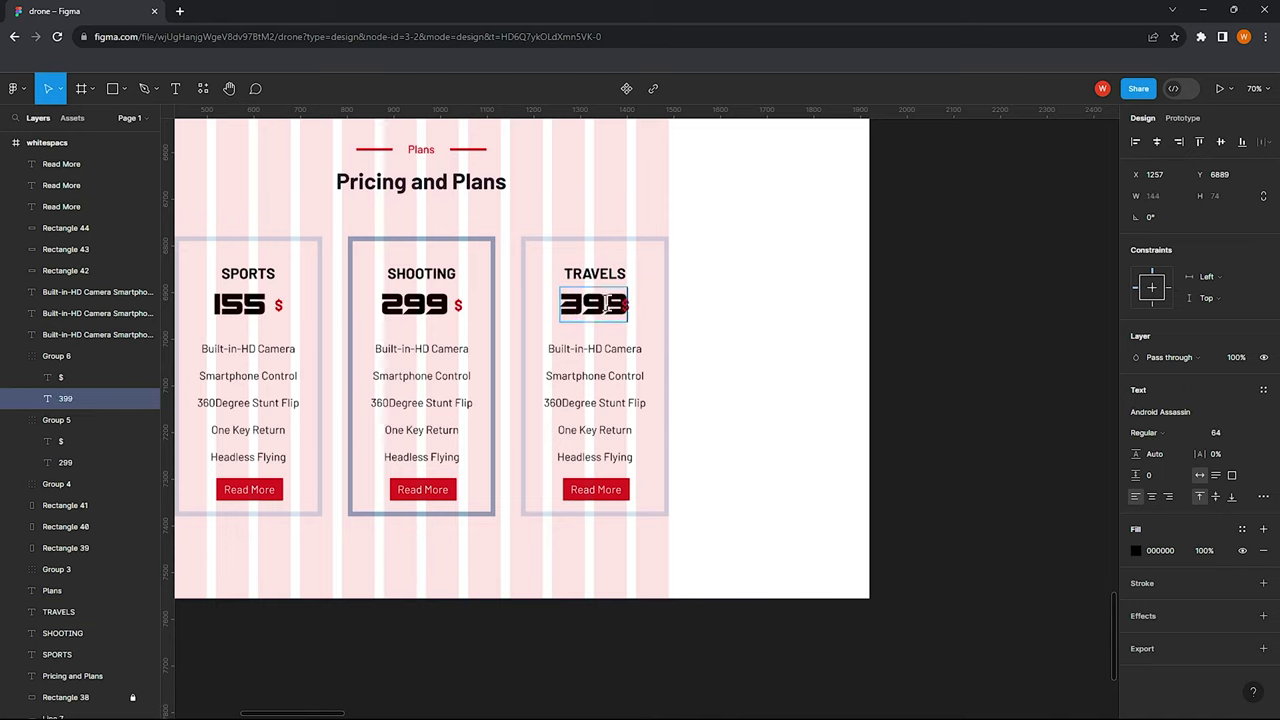
pyautogui.moveTo(608, 305); pyautogui.dragTo(603, 318)
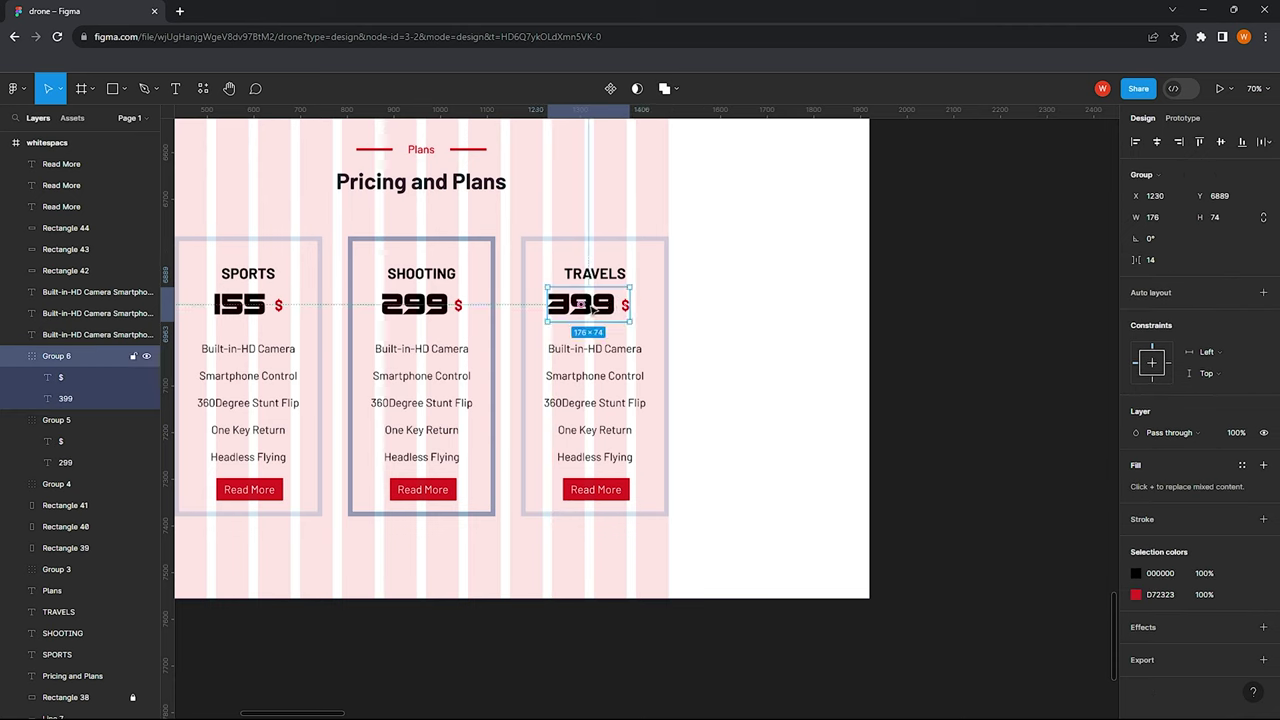
pyautogui.click(757, 280)
pyautogui.keyDown('ctrl'); pyautogui.scroll(-3, 757, 280); pyautogui.keyUp('ctrl')
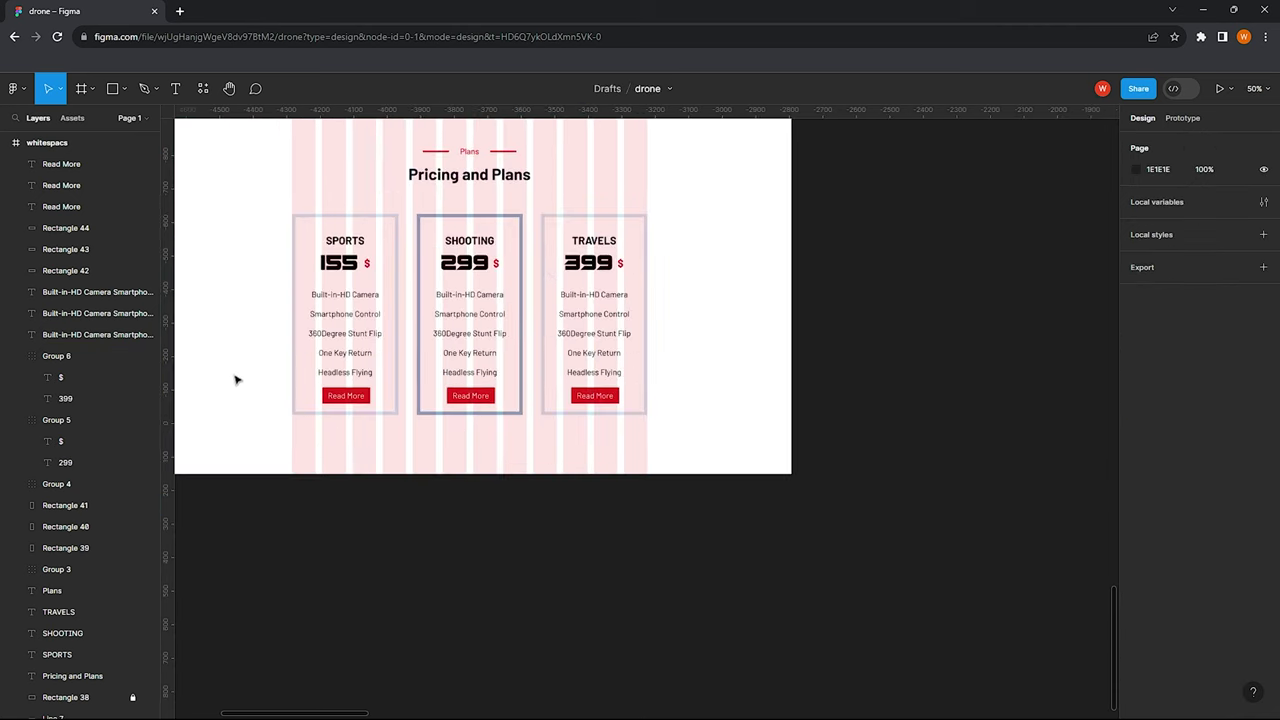
# Add a guide at the pricing section's bottom and grow the whitespacs frame to 8640 (7560+1080)
pyautogui.keyDown('ctrl'); pyautogui.scroll(-2, 400, 310); pyautogui.keyUp('ctrl')
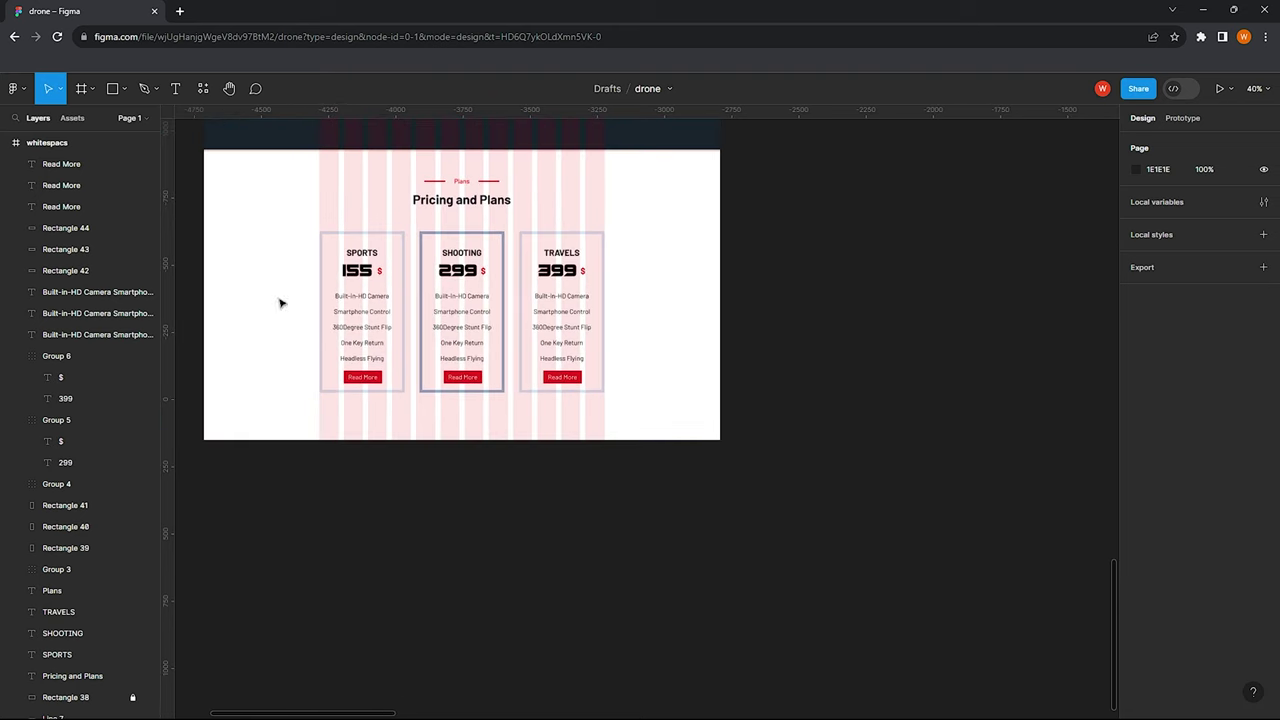
pyautogui.scroll(2, 465, 245)
pyautogui.keyDown('ctrl'); pyautogui.scroll(1, 445, 303); pyautogui.keyUp('ctrl')
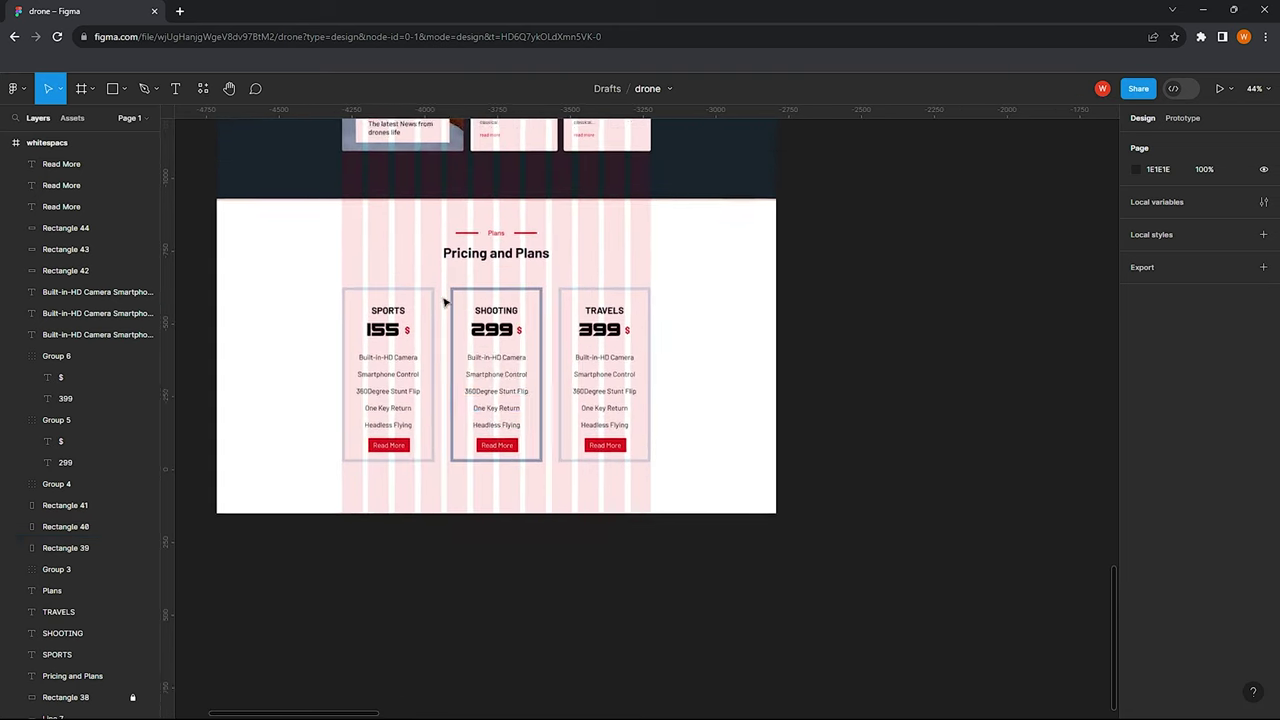
pyautogui.hscroll(-1, 470, 491)
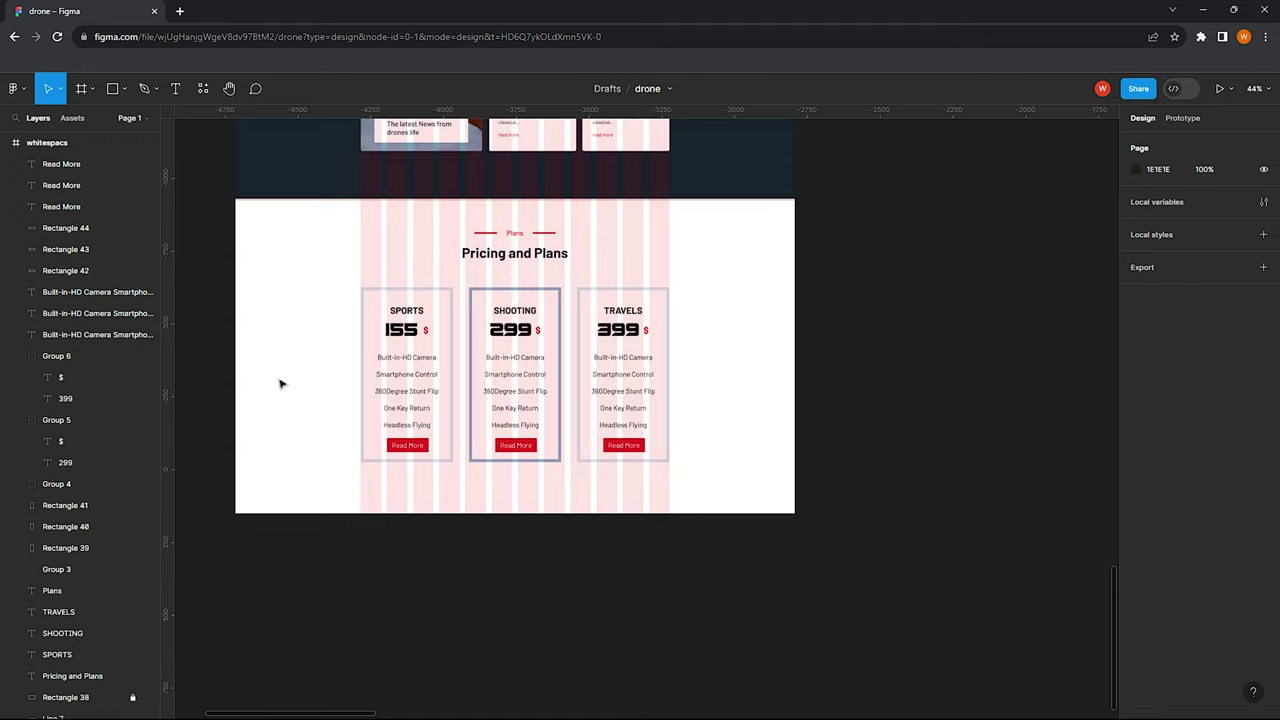
pyautogui.moveTo(304, 110); pyautogui.dragTo(313, 515)
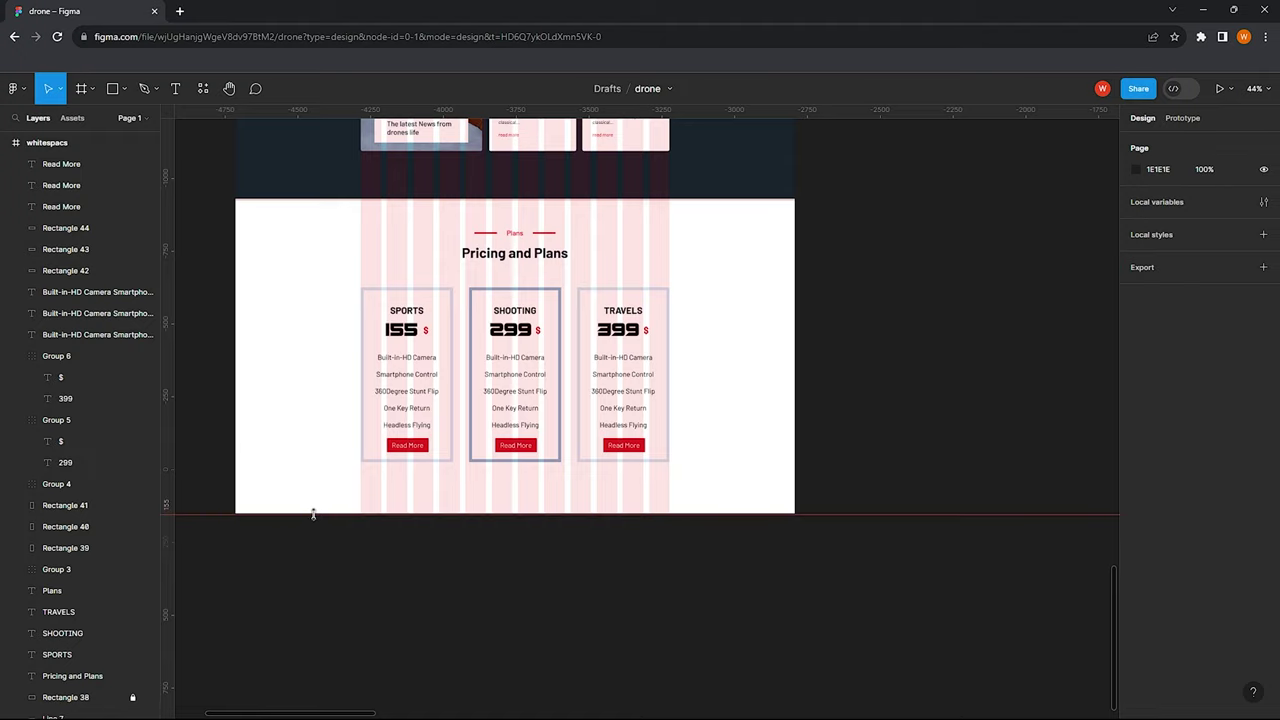
pyautogui.click(60, 143)
pyautogui.write('7560 +1080')
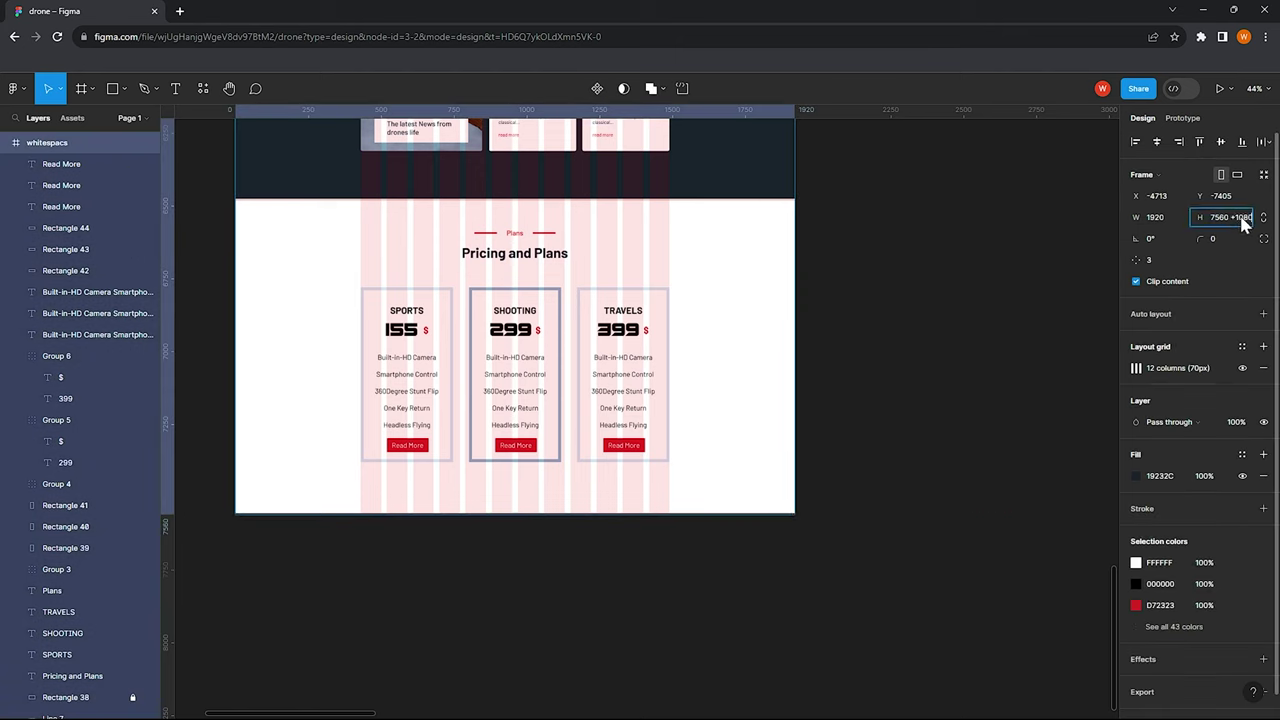
pyautogui.press('Return')
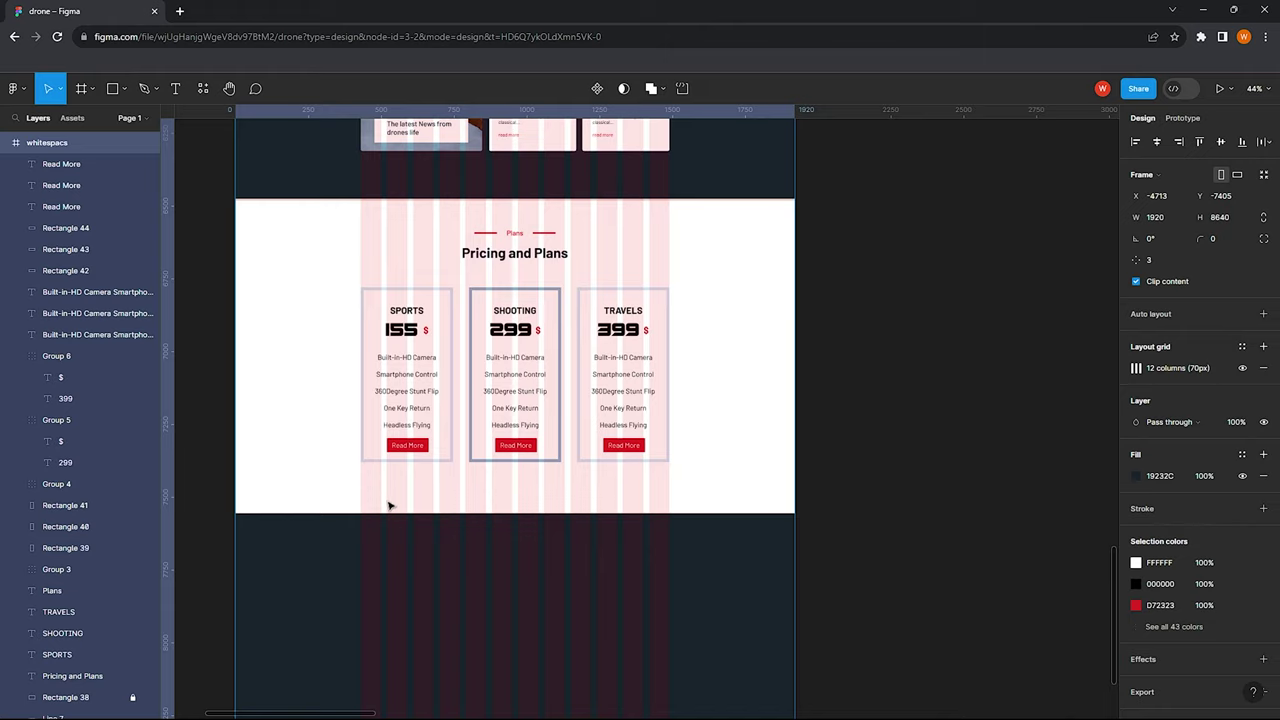
pyautogui.scroll(-3, 395, 498)
pyautogui.scroll(-2, 395, 498)
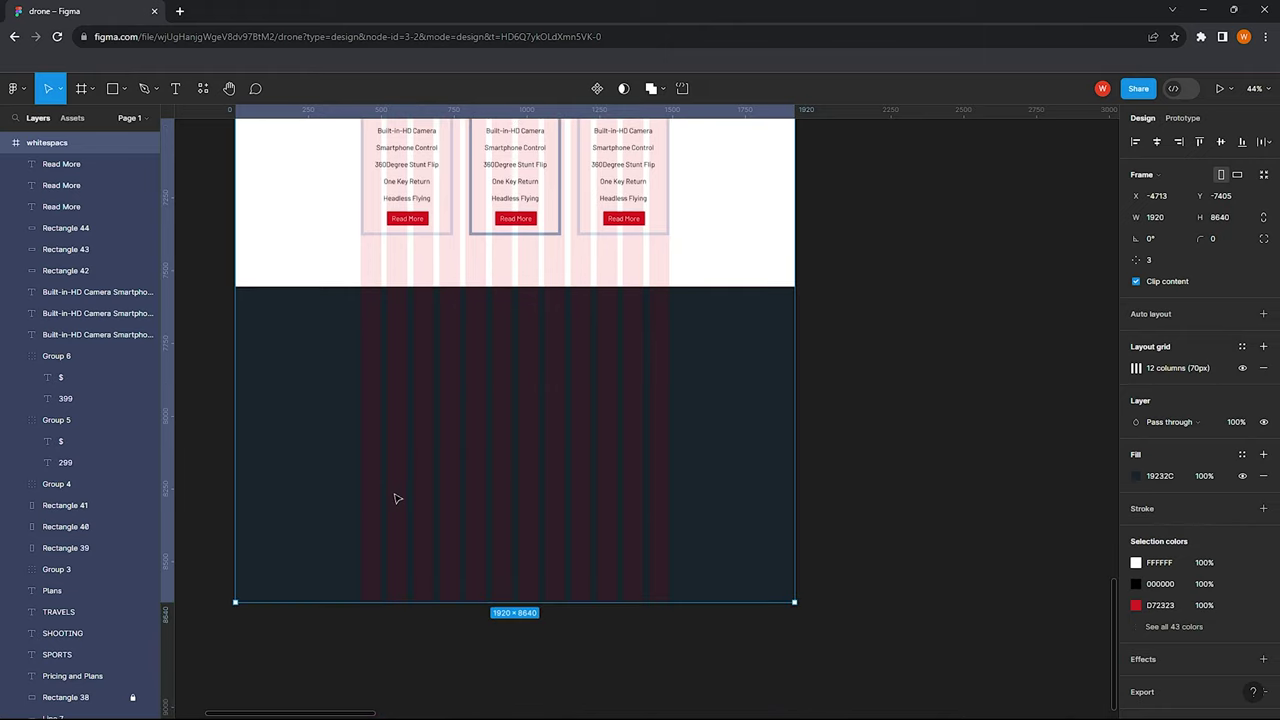
pyautogui.scroll(-5, 409, 486)
pyautogui.scroll(-5, 463, 449)
# Copy the forest highway image below the pricing cards, resized to 1456×937
pyautogui.scroll(-3, 743, 369)
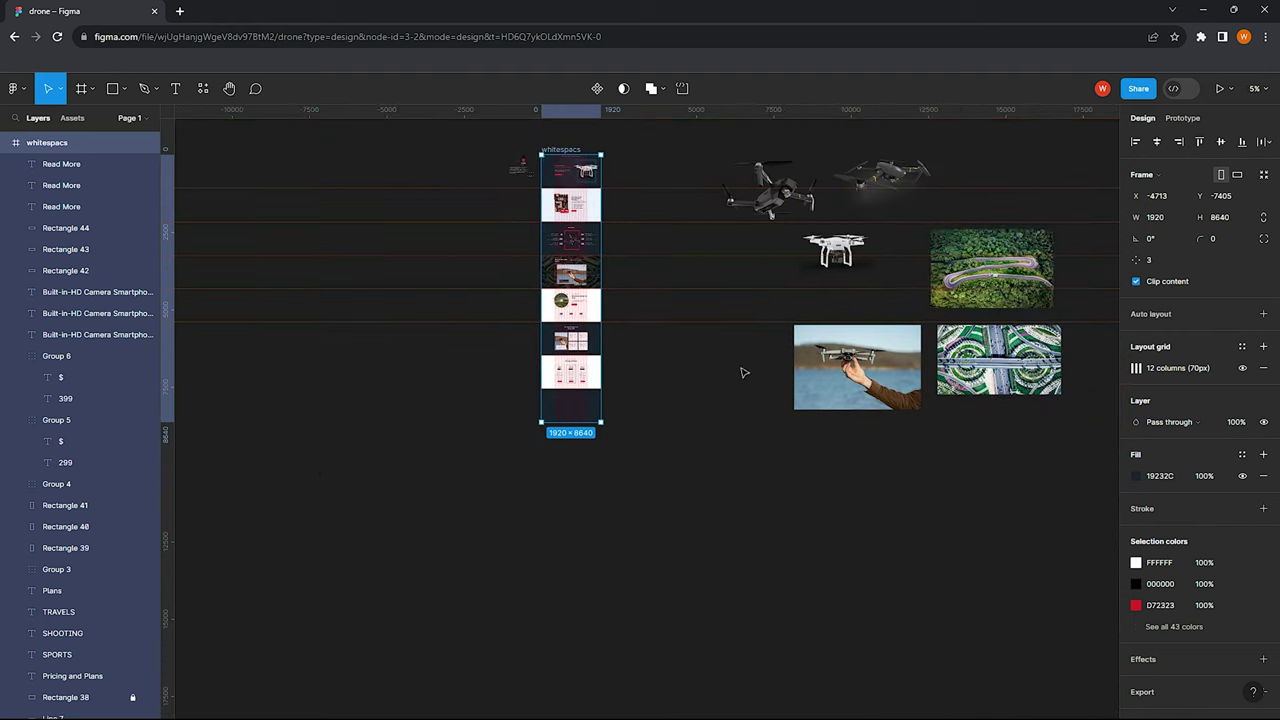
pyautogui.hscroll(1, 850, 320)
pyautogui.click(962, 285)
pyautogui.moveTo(945, 270); pyautogui.dragTo(553, 431)
pyautogui.scroll(5, 716, 513)
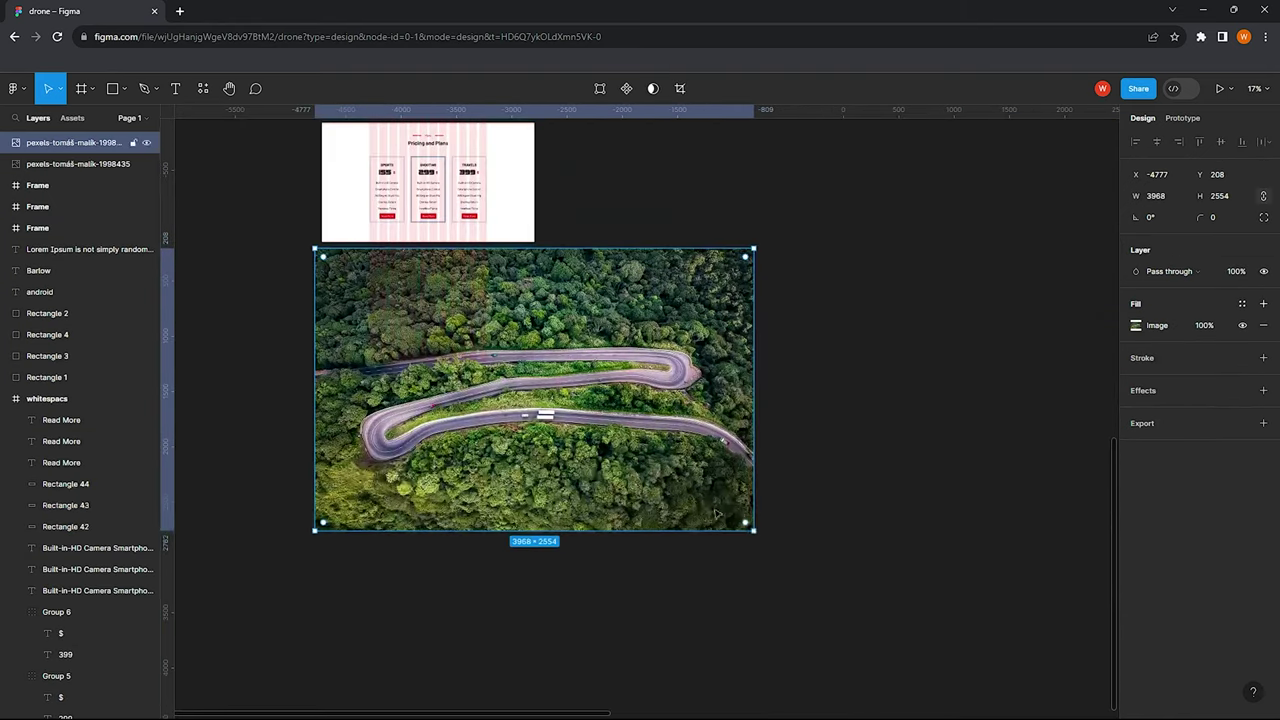
pyautogui.moveTo(744, 526); pyautogui.dragTo(477, 357)
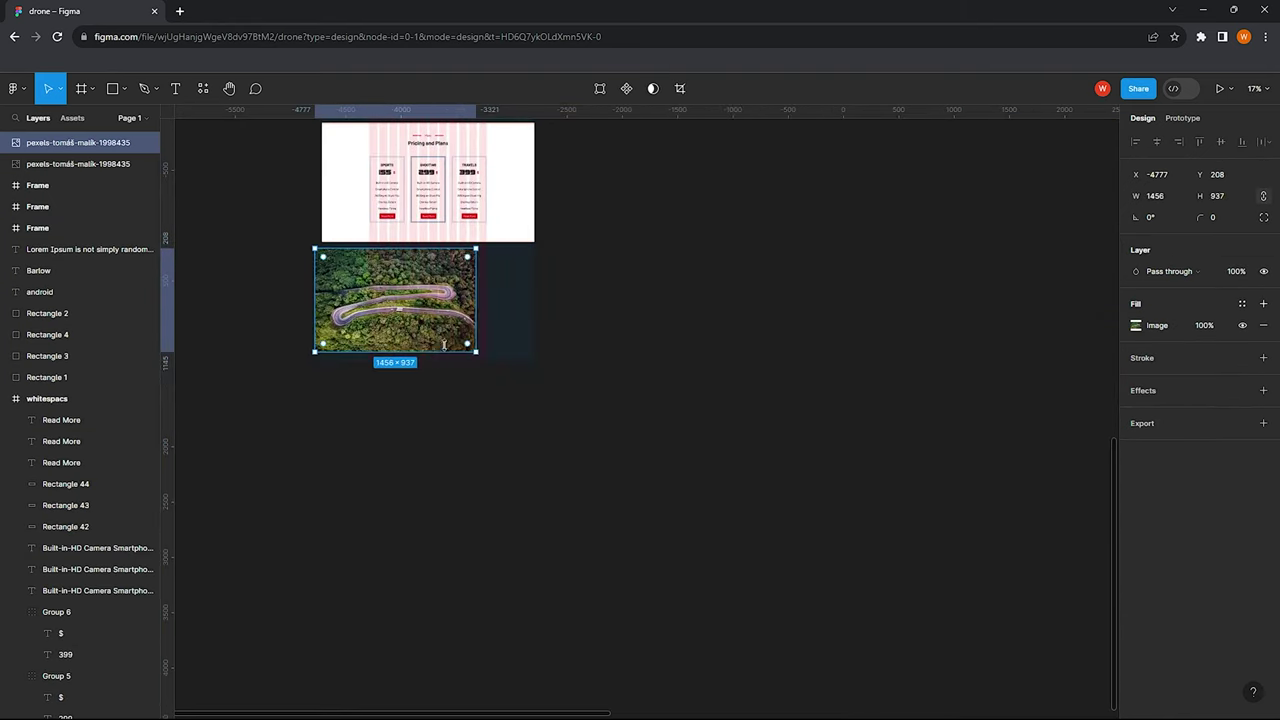
pyautogui.scroll(3, 420, 300)
pyautogui.moveTo(369, 280); pyautogui.dragTo(369, 364)
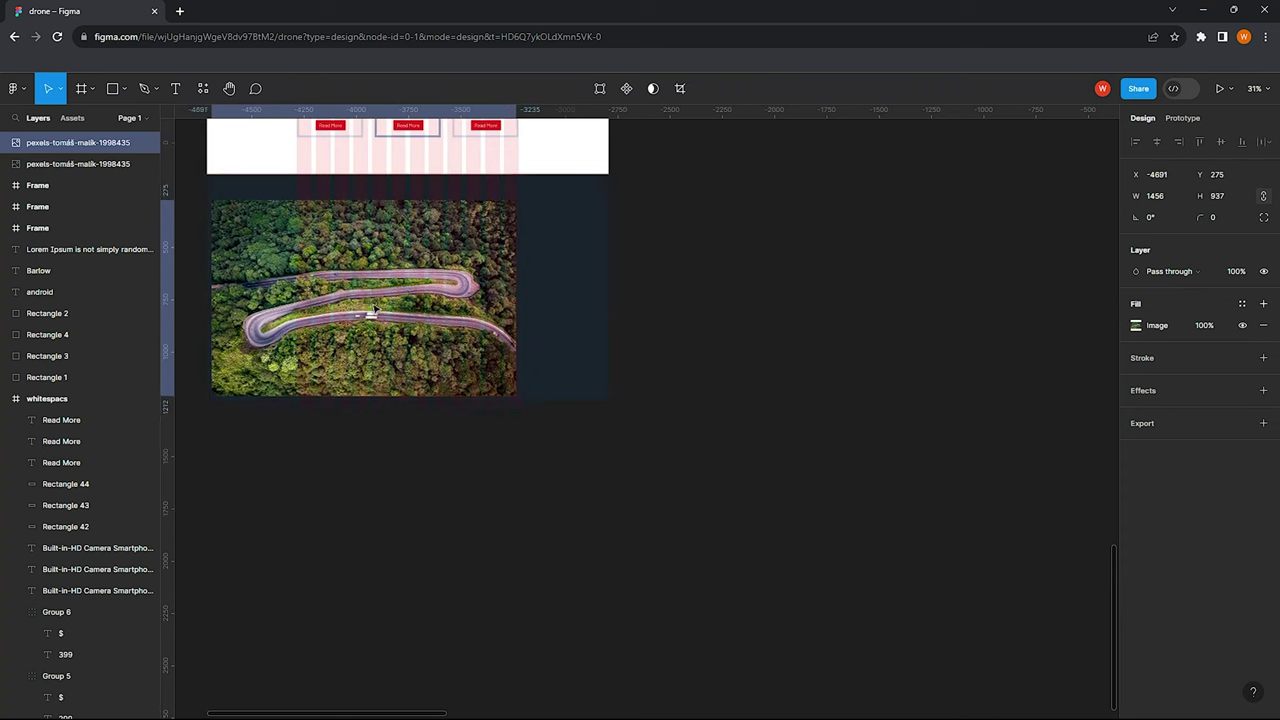
# Enlarge the forest photo to the full 1920 width, directly under the pricing section
pyautogui.moveTo(510, 257); pyautogui.dragTo(610, 220)
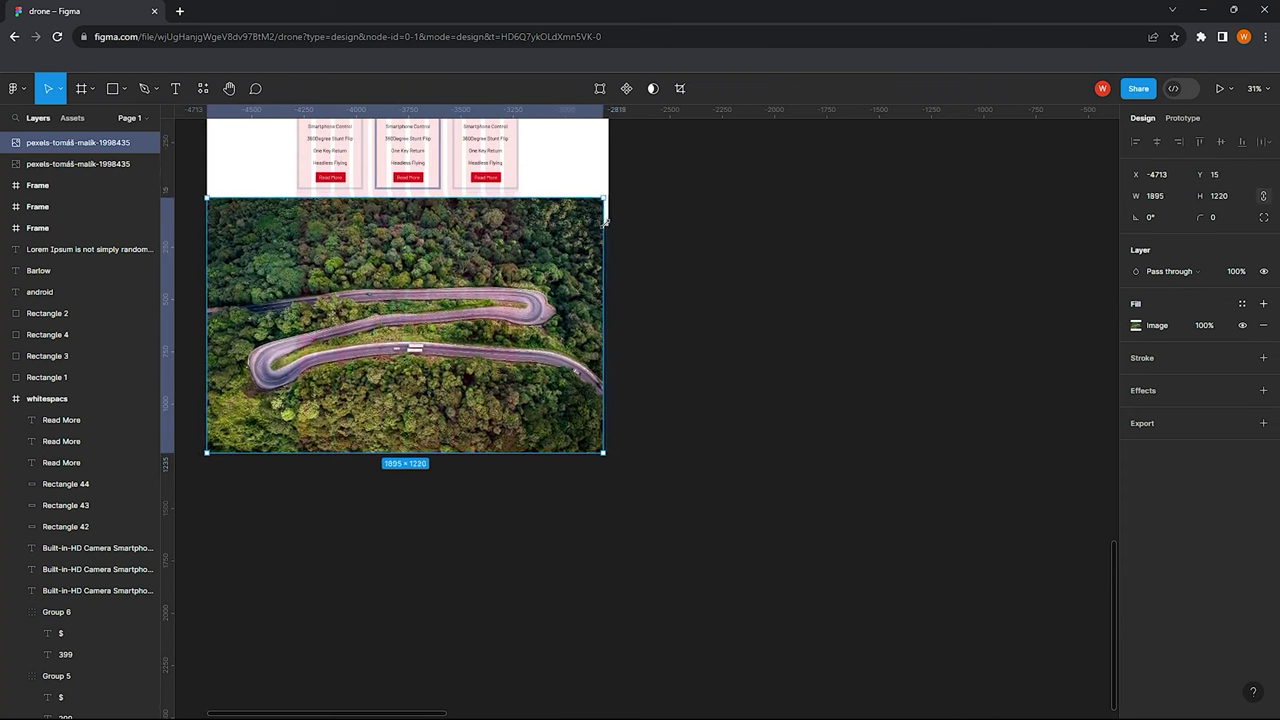
pyautogui.moveTo(444, 245)
pyautogui.mouseDown()
pyautogui.moveTo(396, 297)
pyautogui.moveTo(396, 321)
pyautogui.moveTo(360, 372)
pyautogui.moveTo(361, 402)
pyautogui.mouseUp()
pyautogui.click(783, 329)
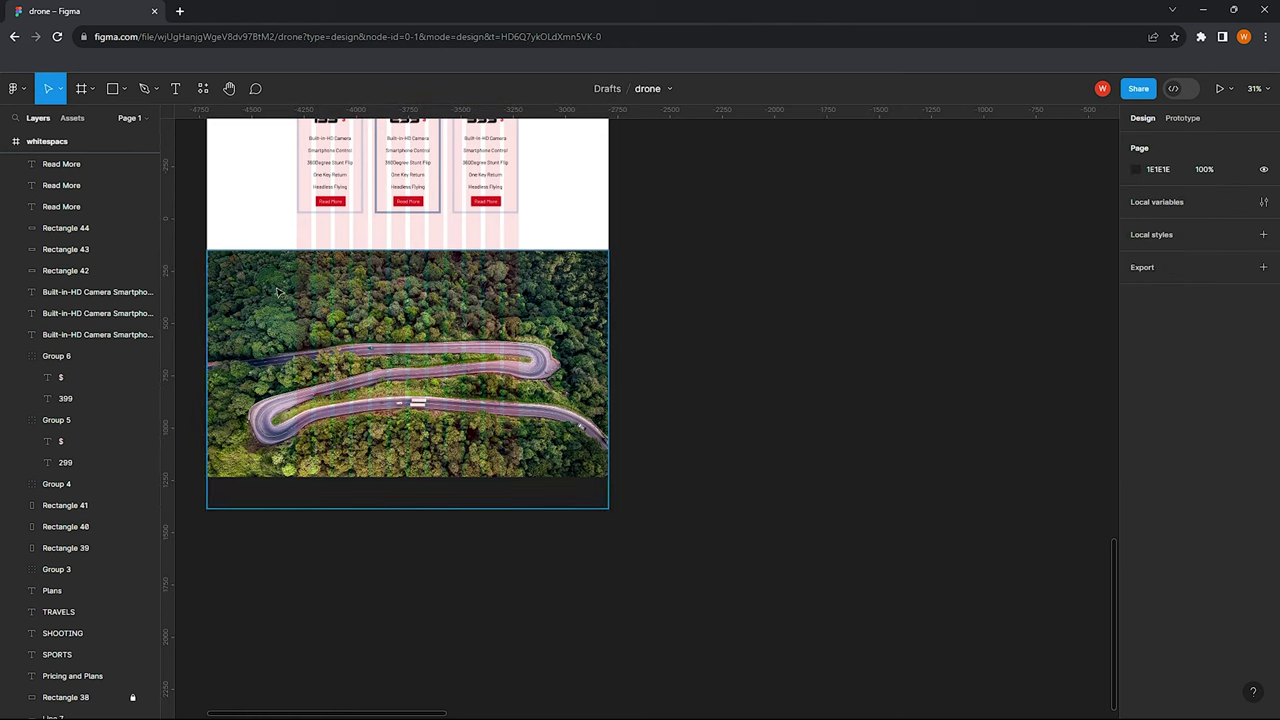
pyautogui.press('r')
pyautogui.scroll(1, 238, 289)
pyautogui.scroll(-2, 264, 286)
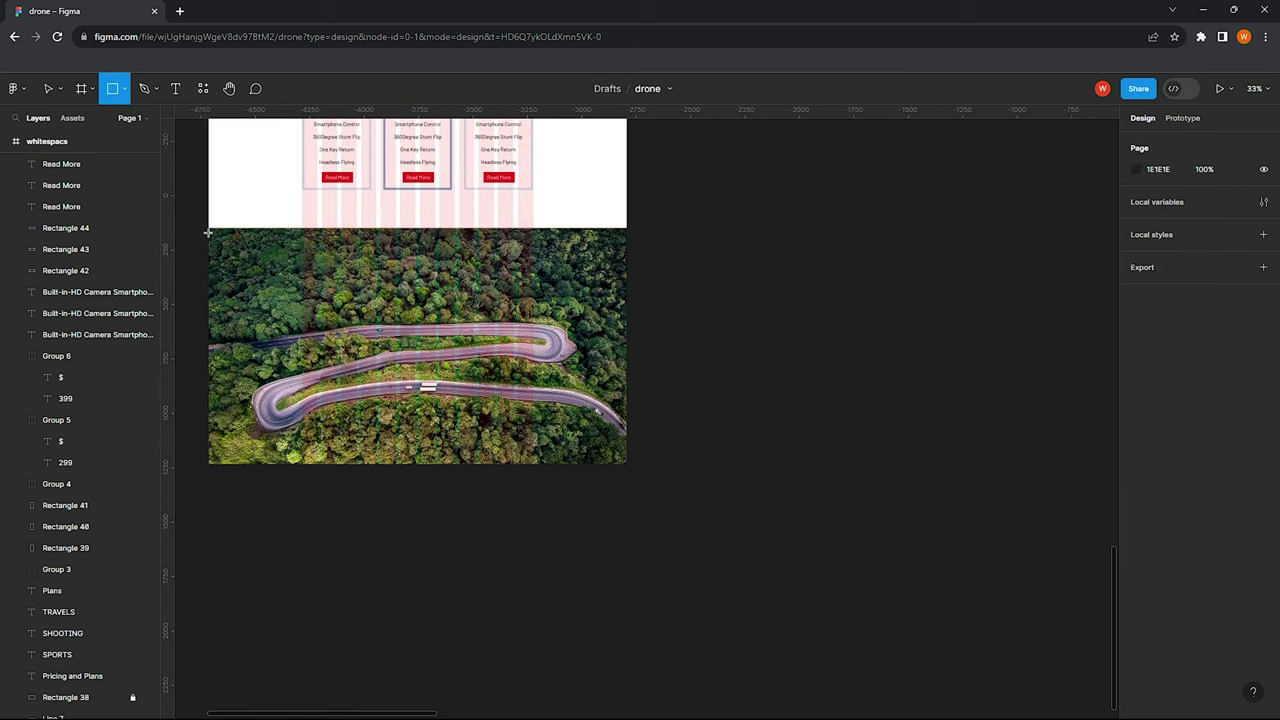
# Cover the forest photo with a 1920×1084 rectangle filled black (000000) at 72% opacity
pyautogui.moveTo(208, 227); pyautogui.dragTo(626, 464)
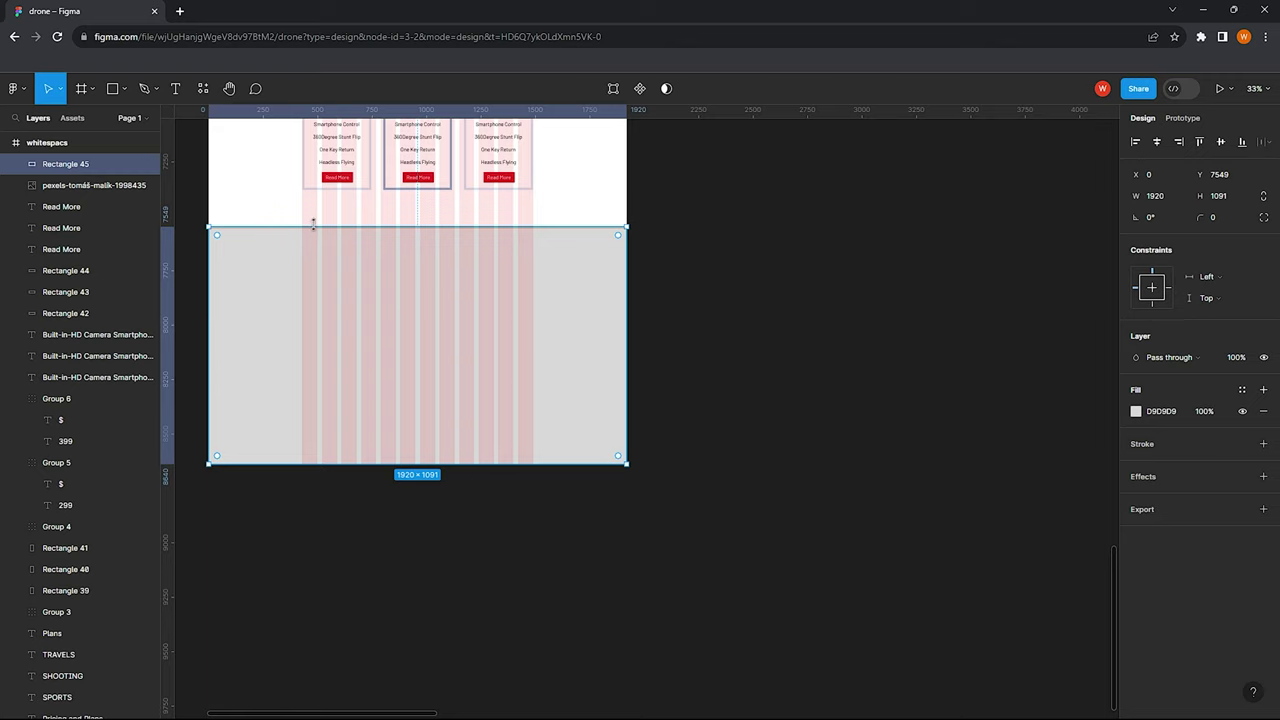
pyautogui.click(690, 269)
pyautogui.click(345, 279)
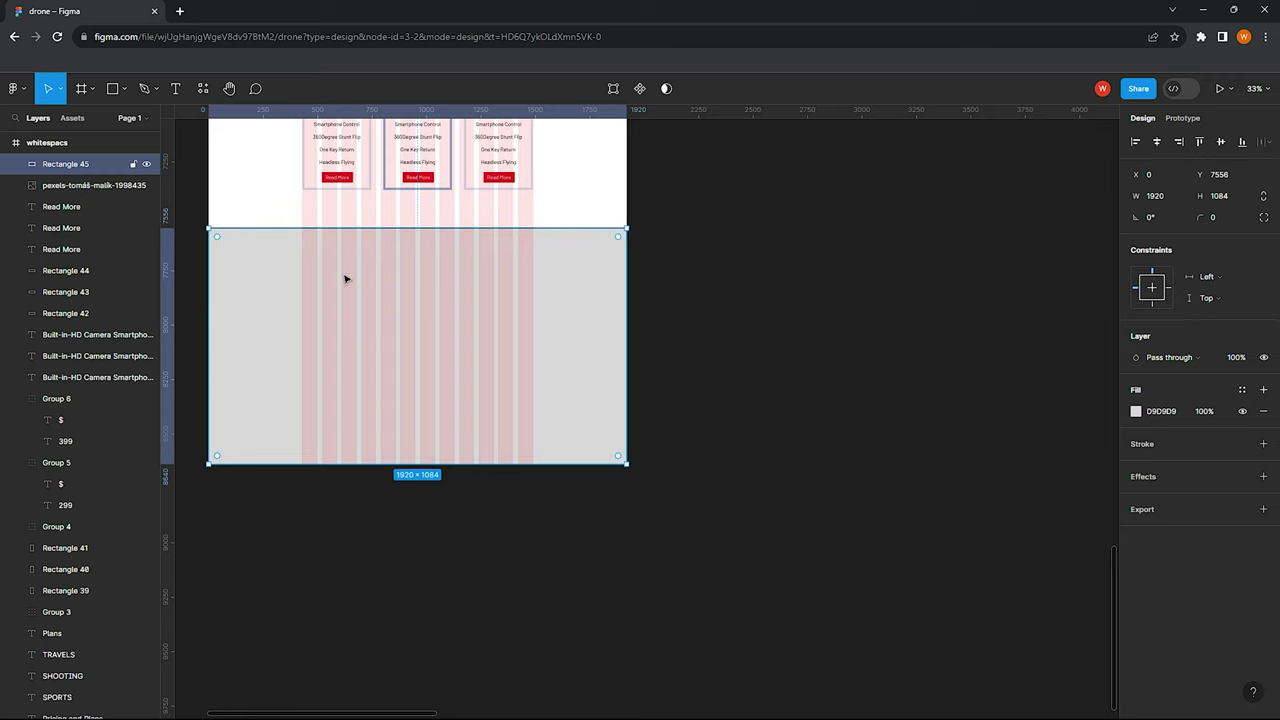
pyautogui.click(1137, 411)
pyautogui.click(960, 534)
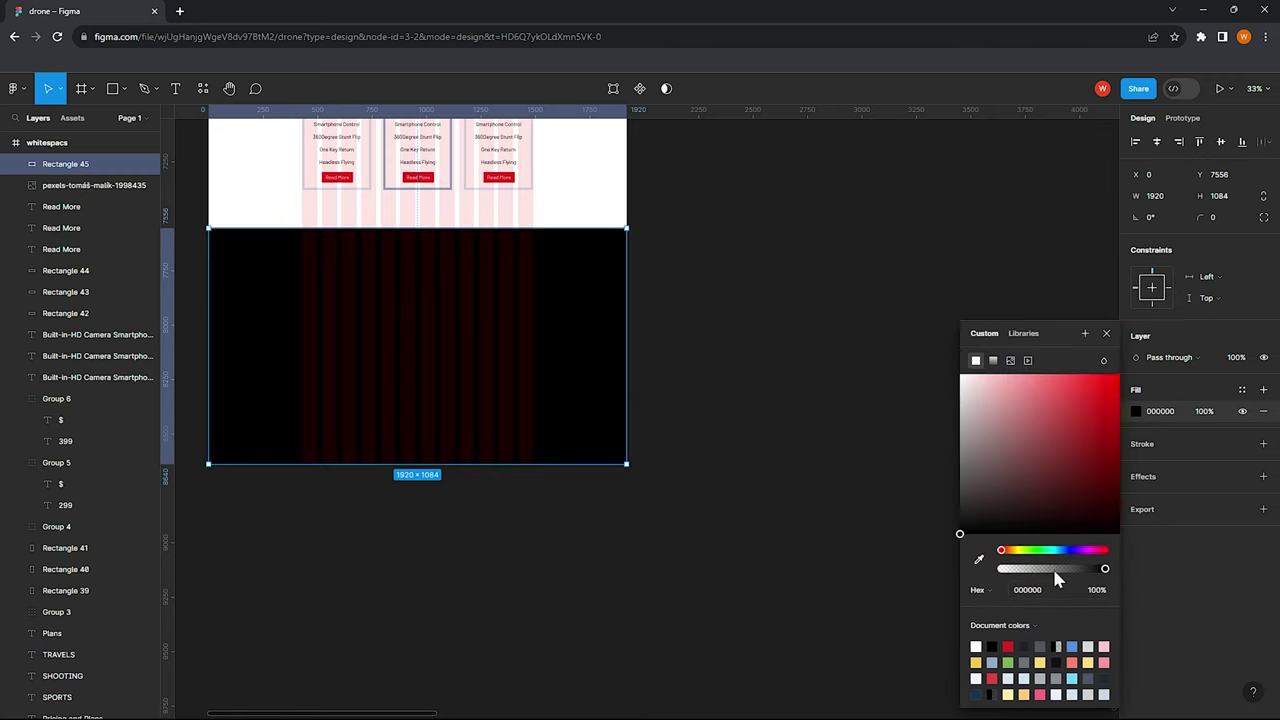
pyautogui.moveTo(1052, 569); pyautogui.dragTo(1075, 569)
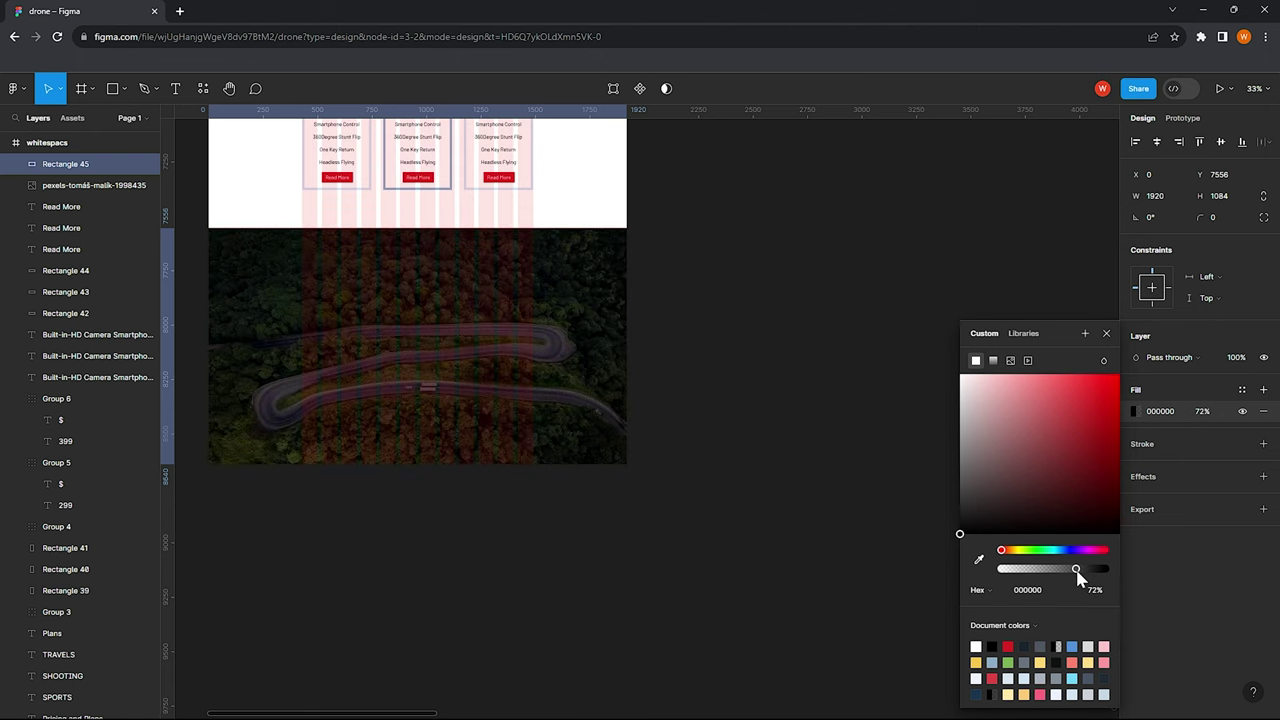
pyautogui.click(760, 450)
pyautogui.scroll(-10, 580, 317)
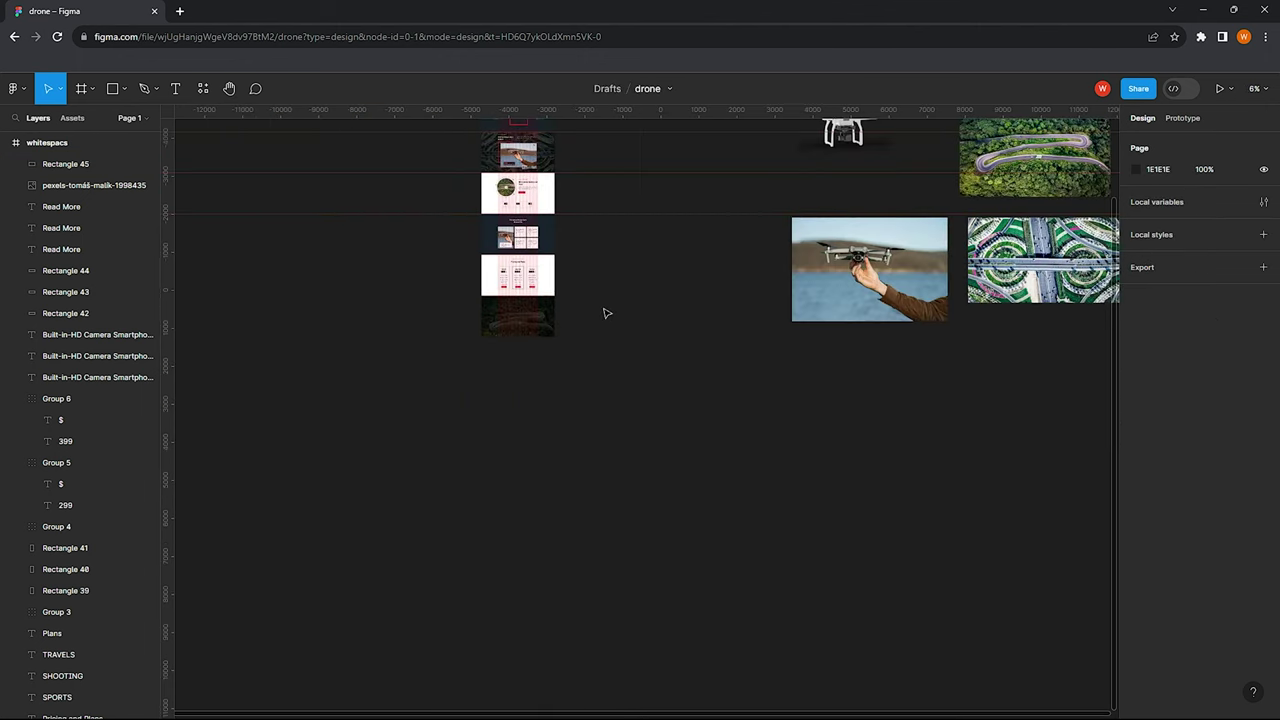
# Try the dark drone image at the forest section's left, shrunk to 937×535
pyautogui.click(770, 248)
pyautogui.moveTo(770, 248); pyautogui.dragTo(420, 530)
pyautogui.scroll(5, 375, 534)
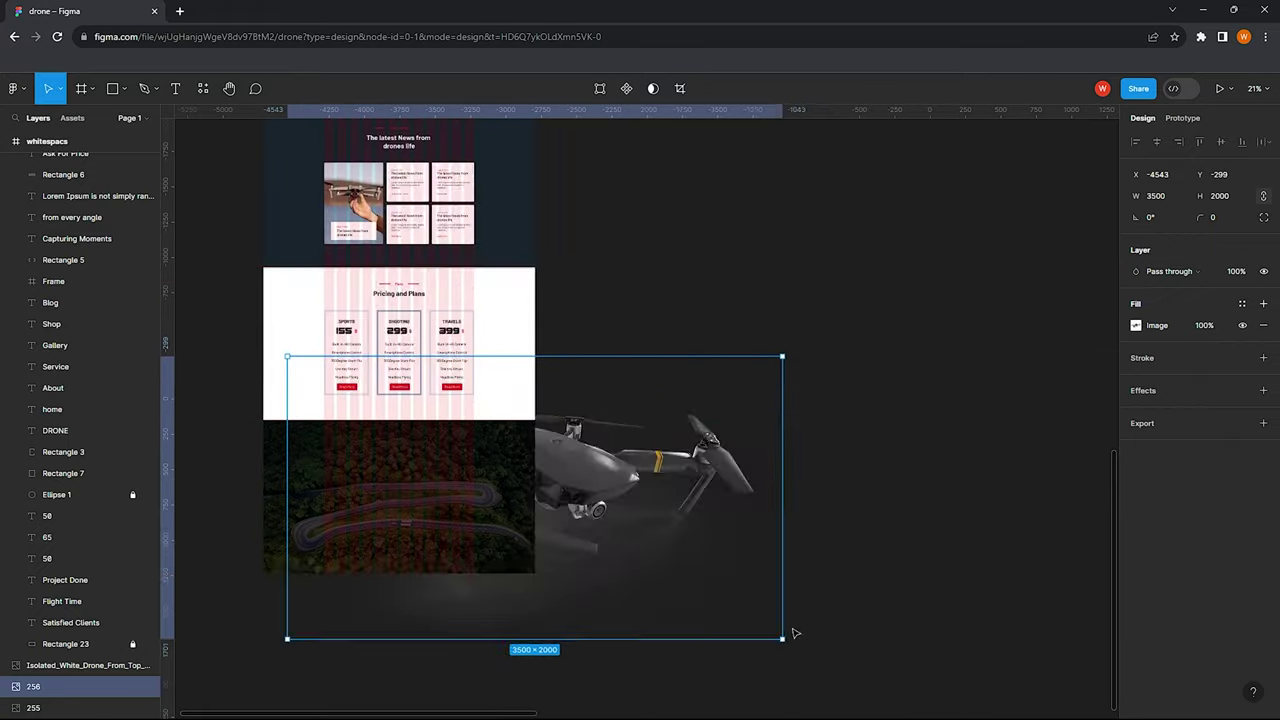
pyautogui.moveTo(786, 643)
pyautogui.mouseDown()
pyautogui.moveTo(573, 519)
pyautogui.moveTo(787, 470)
pyautogui.mouseUp()
pyautogui.moveTo(700, 470); pyautogui.dragTo(380, 487)
pyautogui.scroll(3, 450, 490)
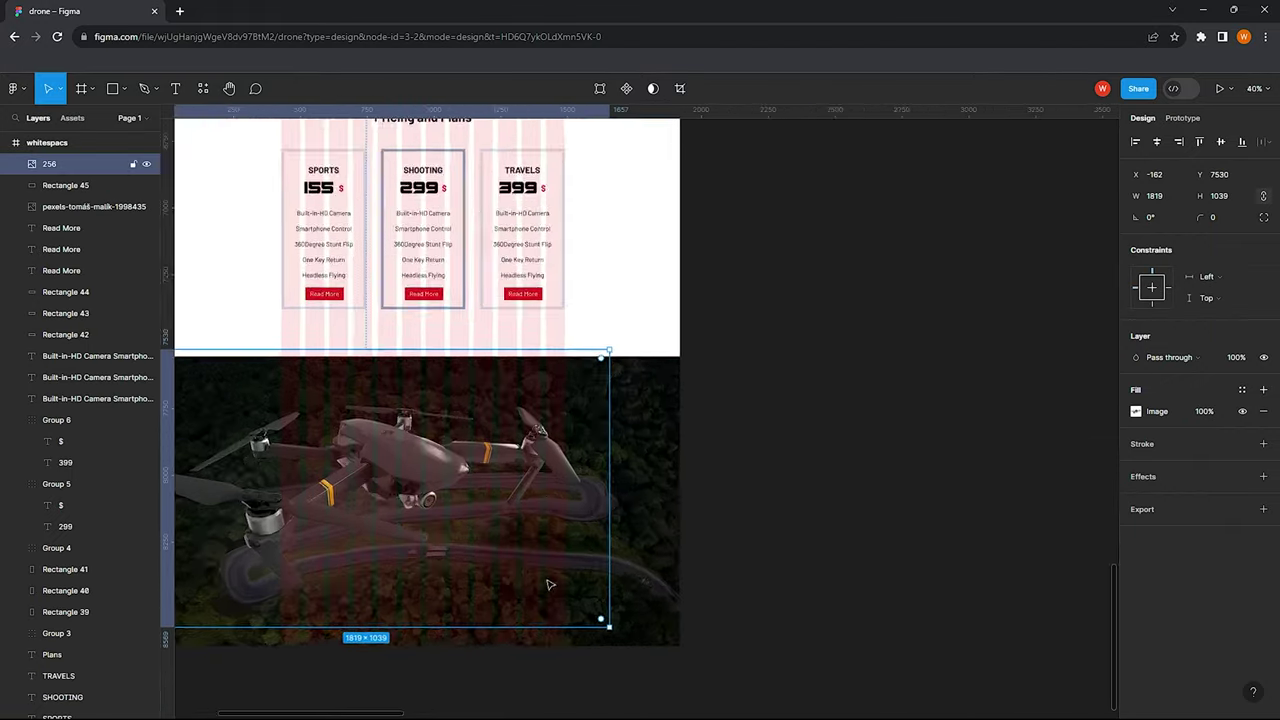
pyautogui.moveTo(624, 595); pyautogui.dragTo(450, 499)
pyautogui.moveTo(374, 447); pyautogui.dragTo(409, 500)
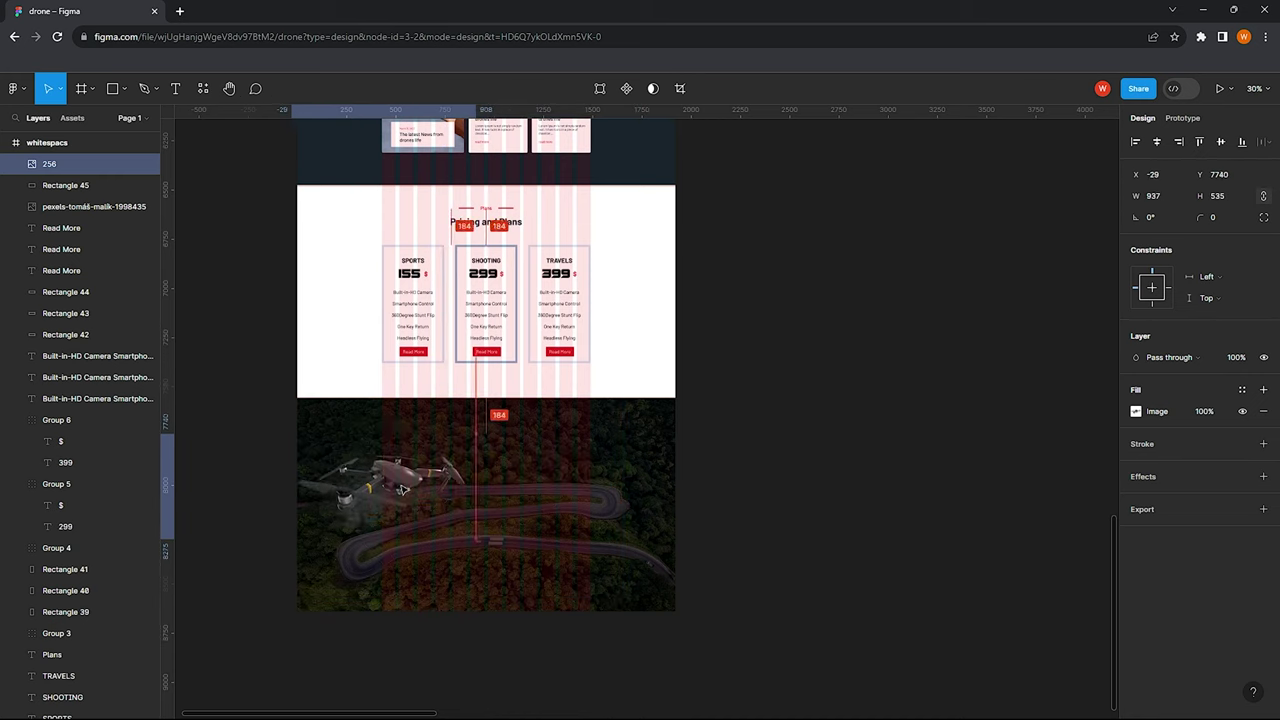
pyautogui.scroll(-2, 440, 490)
# Move the dark drone image back off the page
pyautogui.press('Escape')
pyautogui.scroll(2, 375, 378)
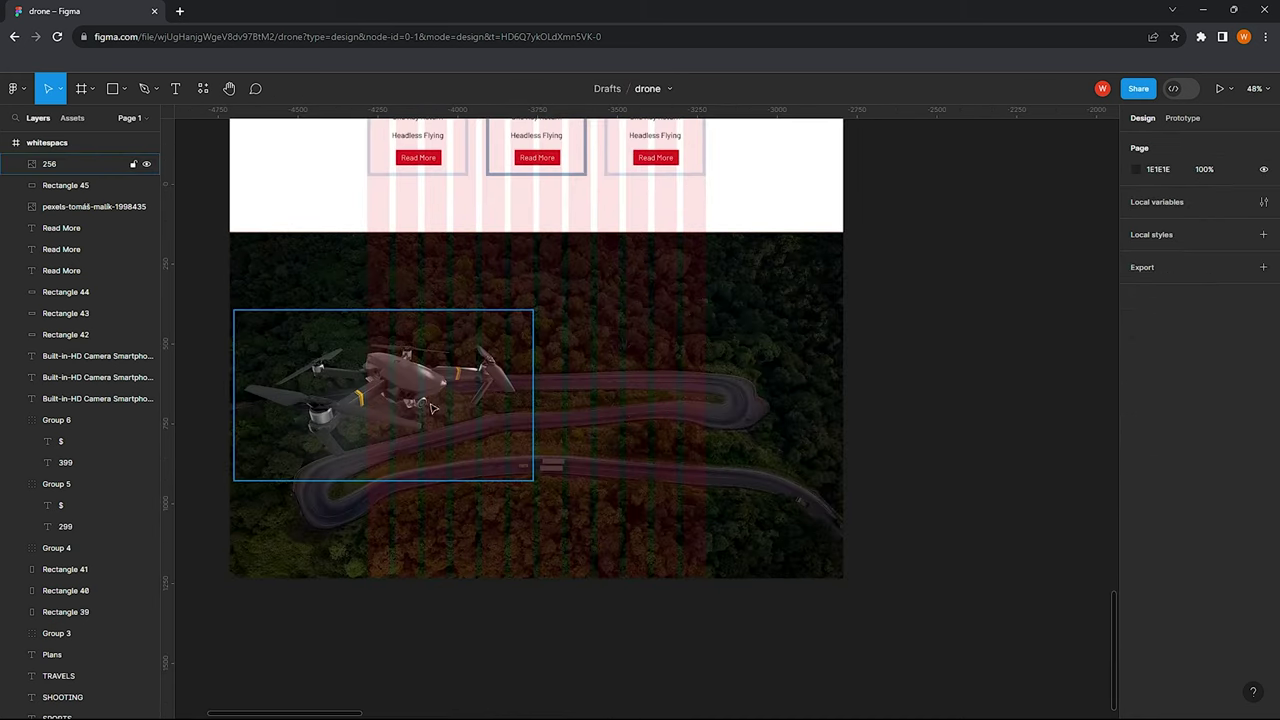
pyautogui.moveTo(375, 378); pyautogui.dragTo(853, 374)
pyautogui.scroll(-5, 820, 331)
pyautogui.scroll(3, 820, 331)
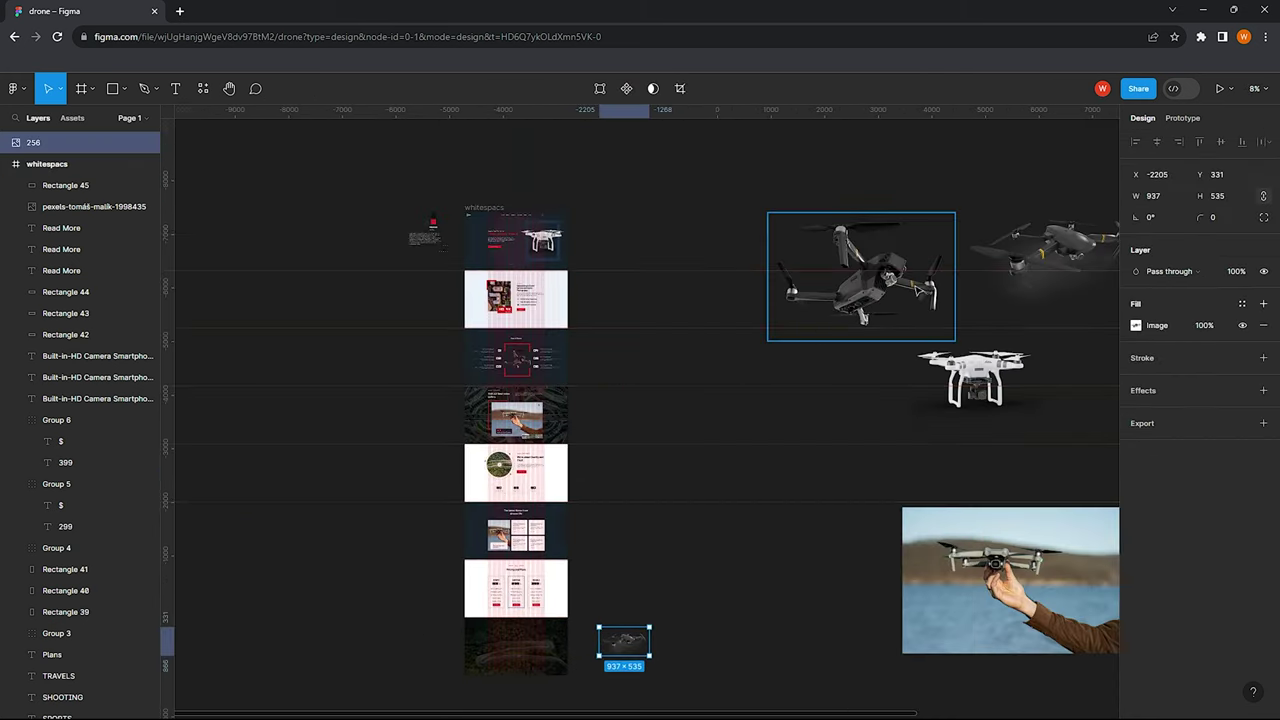
# Place the white drone image at the forest section's left, scaled to 745×745
pyautogui.click(975, 370)
pyautogui.moveTo(975, 370); pyautogui.dragTo(516, 580)
pyautogui.scroll(5, 516, 580)
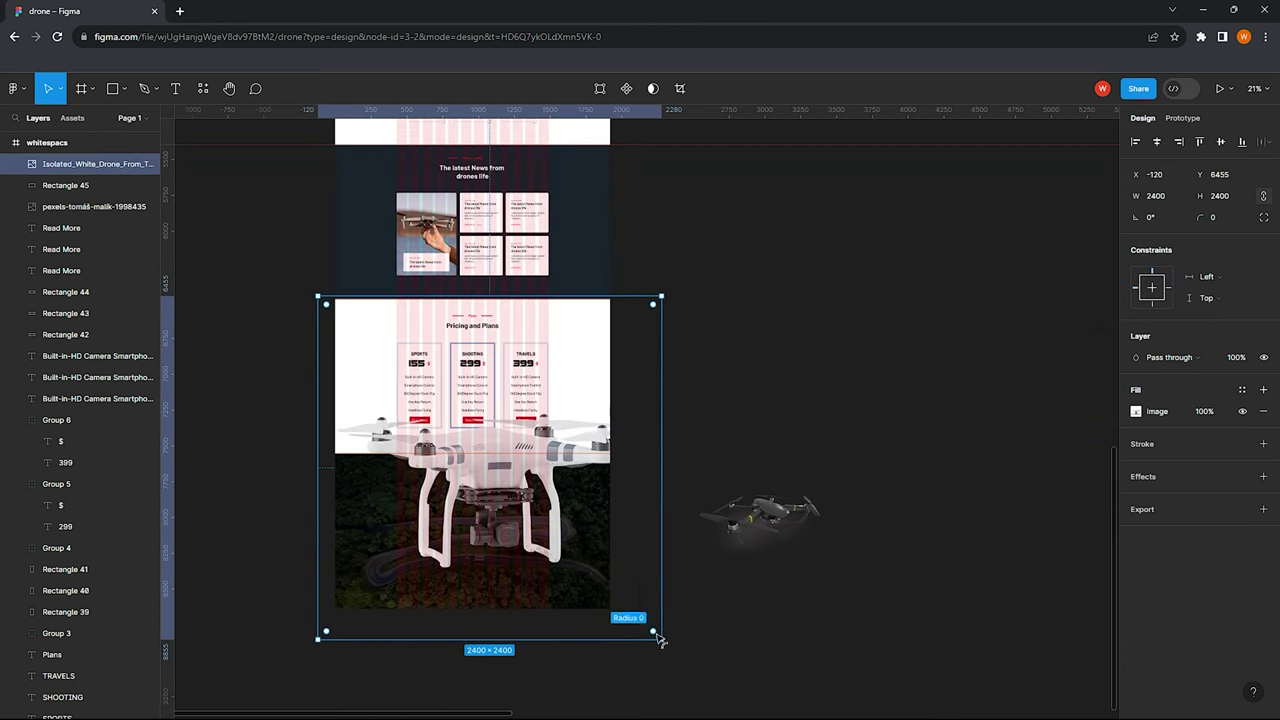
pyautogui.moveTo(657, 634)
pyautogui.mouseDown()
pyautogui.moveTo(432, 470)
pyautogui.moveTo(450, 507)
pyautogui.moveTo(436, 490)
pyautogui.mouseUp()
pyautogui.scroll(-2, 470, 530)
pyautogui.scroll(3, 470, 530)
pyautogui.moveTo(356, 398); pyautogui.dragTo(415, 467)
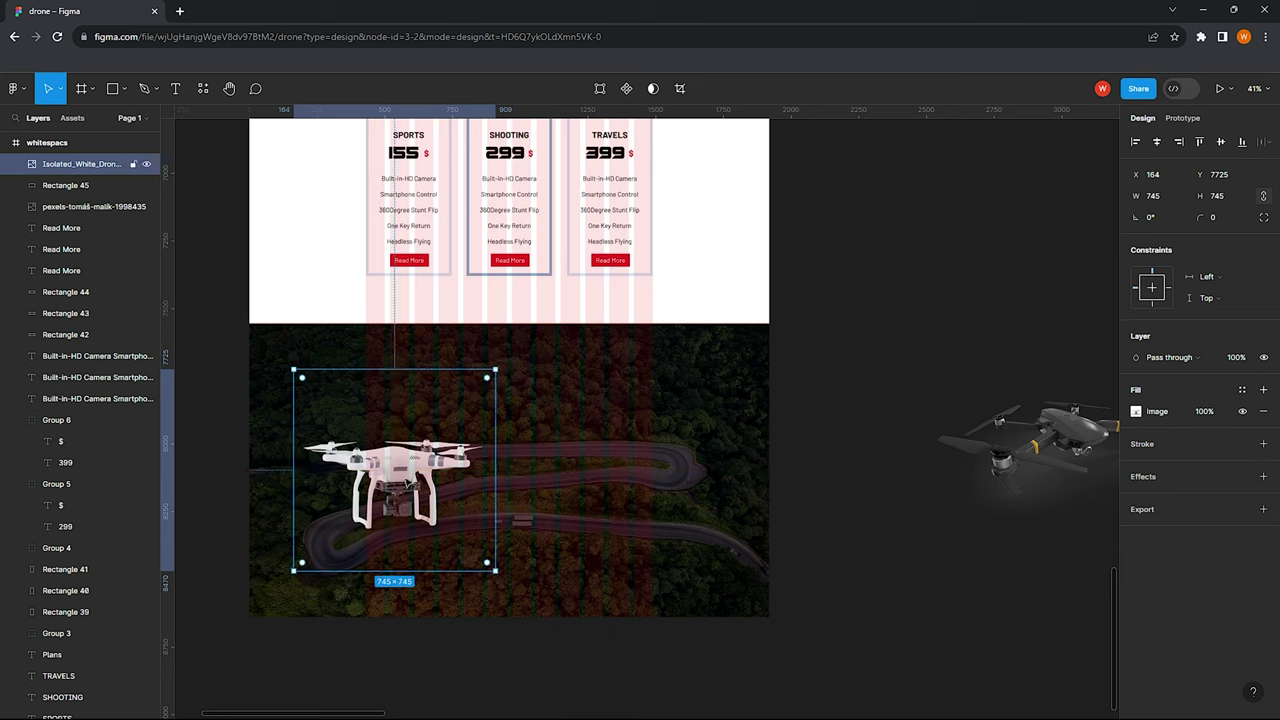
pyautogui.scroll(-3, 415, 467)
pyautogui.click(689, 391)
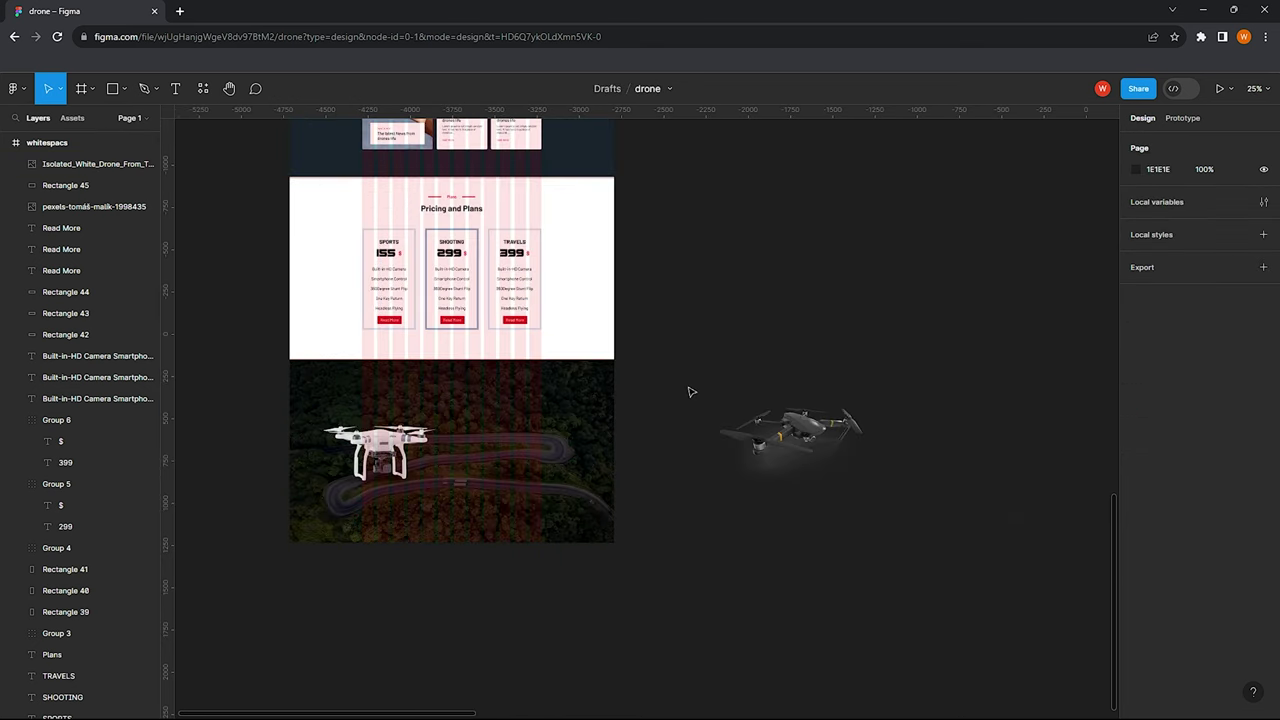
pyautogui.scroll(2, 440, 450)
pyautogui.scroll(3, 430, 400)
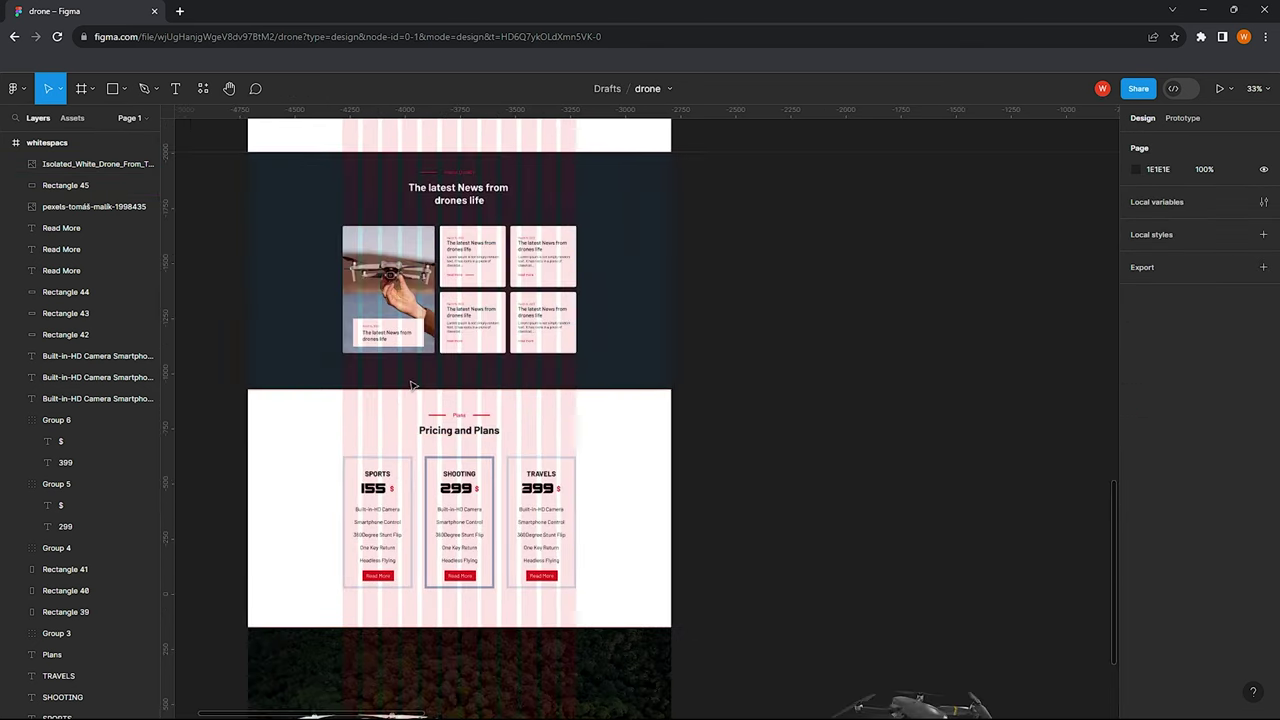
pyautogui.scroll(5, 410, 385)
pyautogui.scroll(3, 400, 380)
pyautogui.scroll(5, 250, 360)
# Duplicate the video gallery label, line and heading into the forest section's top-left
pyautogui.click(362, 250)
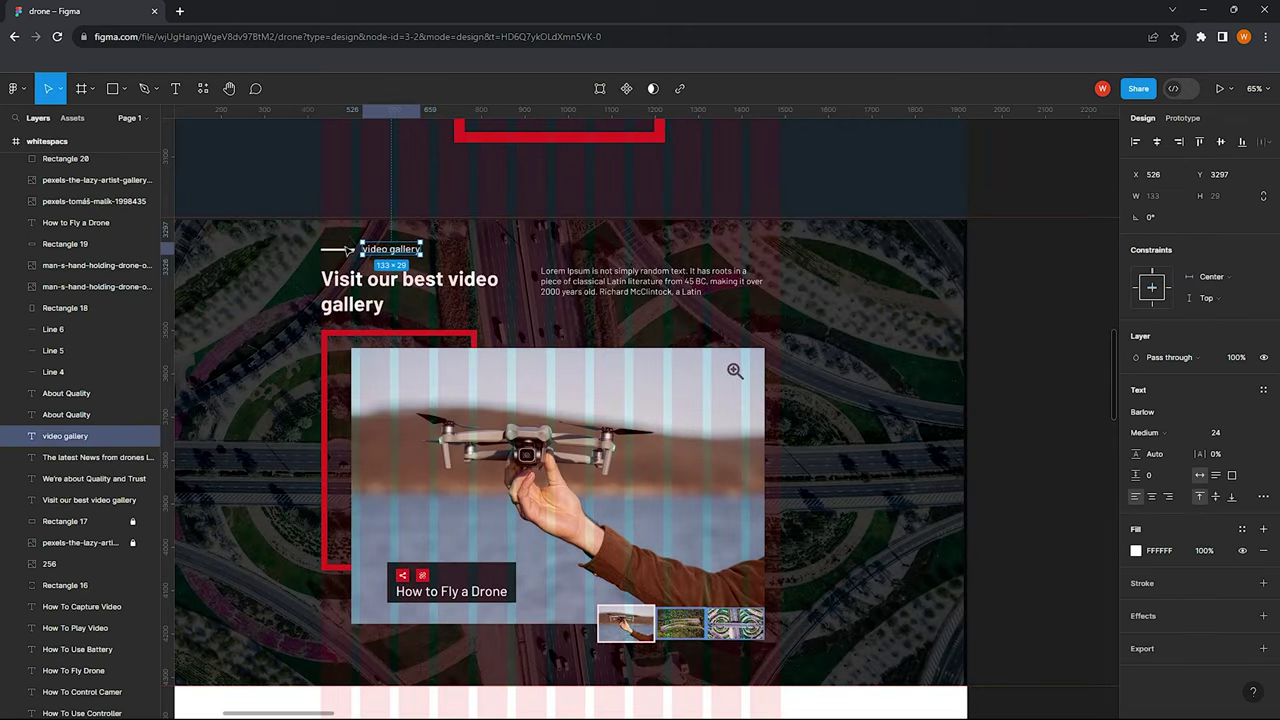
pyautogui.keyDown('shift'); pyautogui.click(400, 290); pyautogui.keyUp('shift')
pyautogui.scroll(-3, 350, 258)
pyautogui.scroll(-1, 360, 240)
pyautogui.moveTo(366, 228)
pyautogui.mouseDown()
pyautogui.moveTo(372, 705)
pyautogui.moveTo(366, 582)
pyautogui.mouseUp()
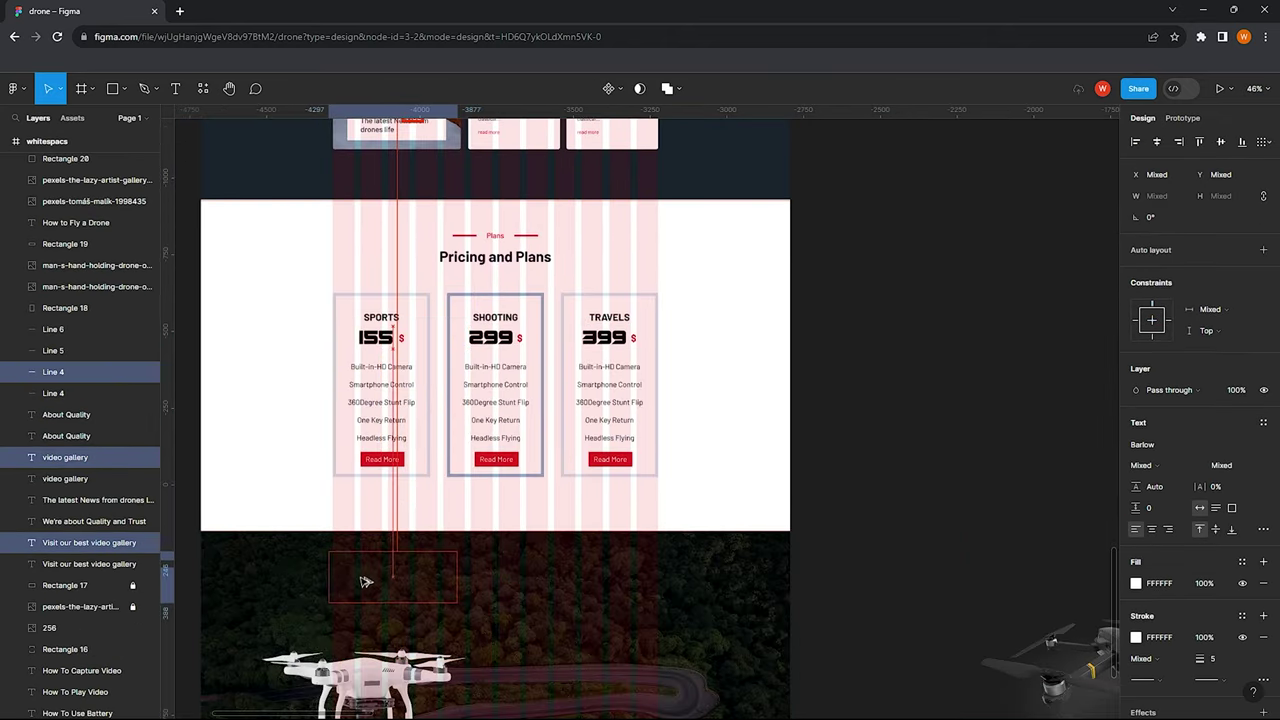
pyautogui.moveTo(366, 582); pyautogui.dragTo(370, 585)
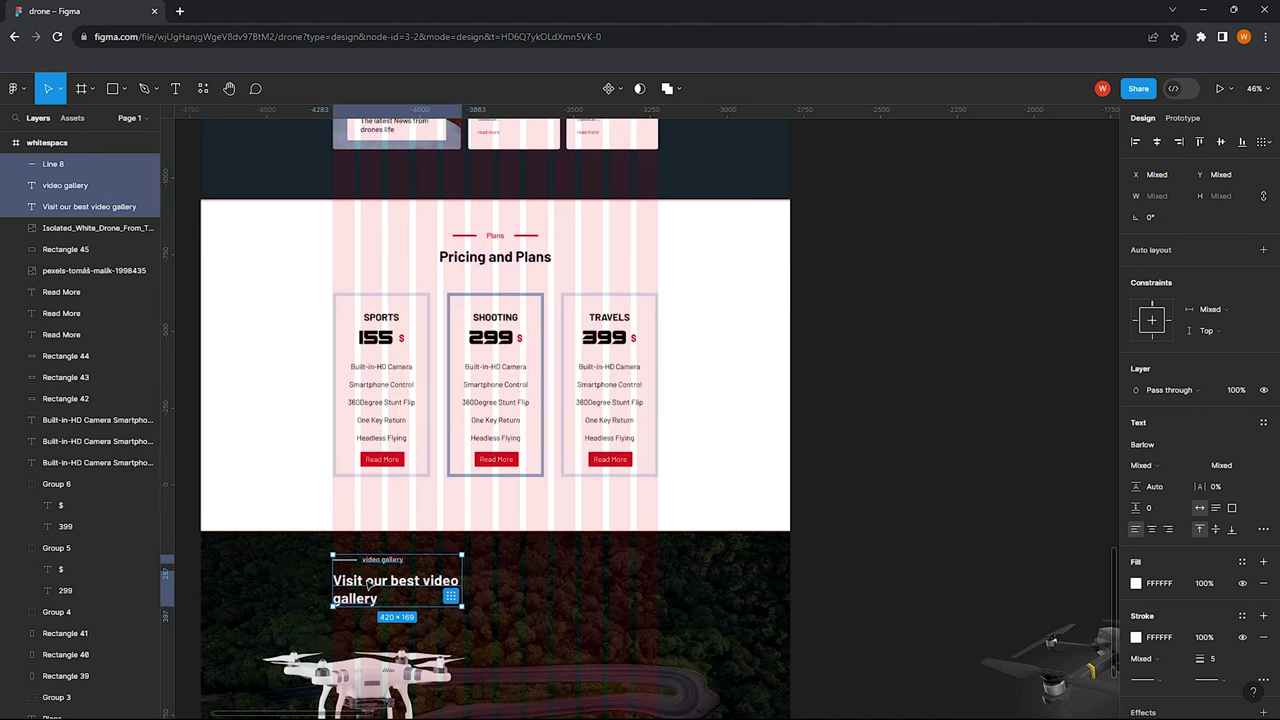
pyautogui.scroll(-2, 370, 585)
pyautogui.scroll(3, 330, 460)
# Rename the copied label to 'Client Feedback' and start the heading with 'What'
pyautogui.click(425, 404)
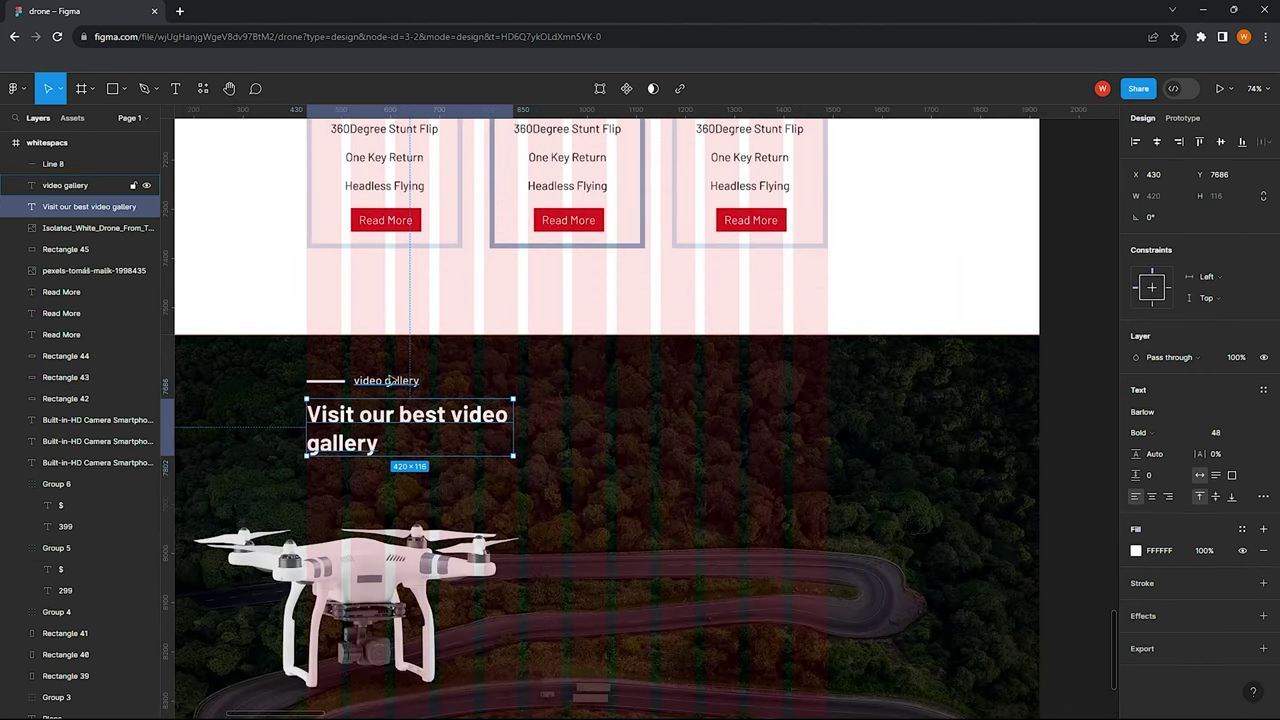
pyautogui.doubleClick(388, 379)
pyautogui.write('Client Feedback')
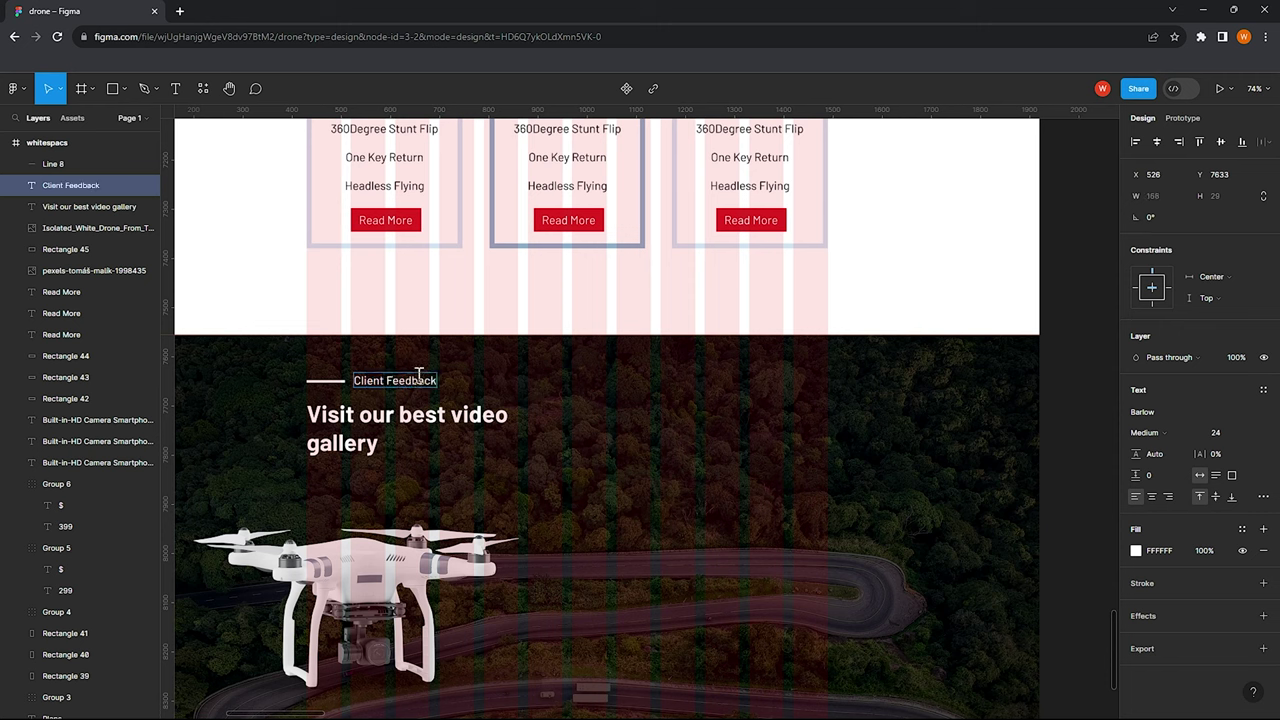
pyautogui.doubleClick(336, 418)
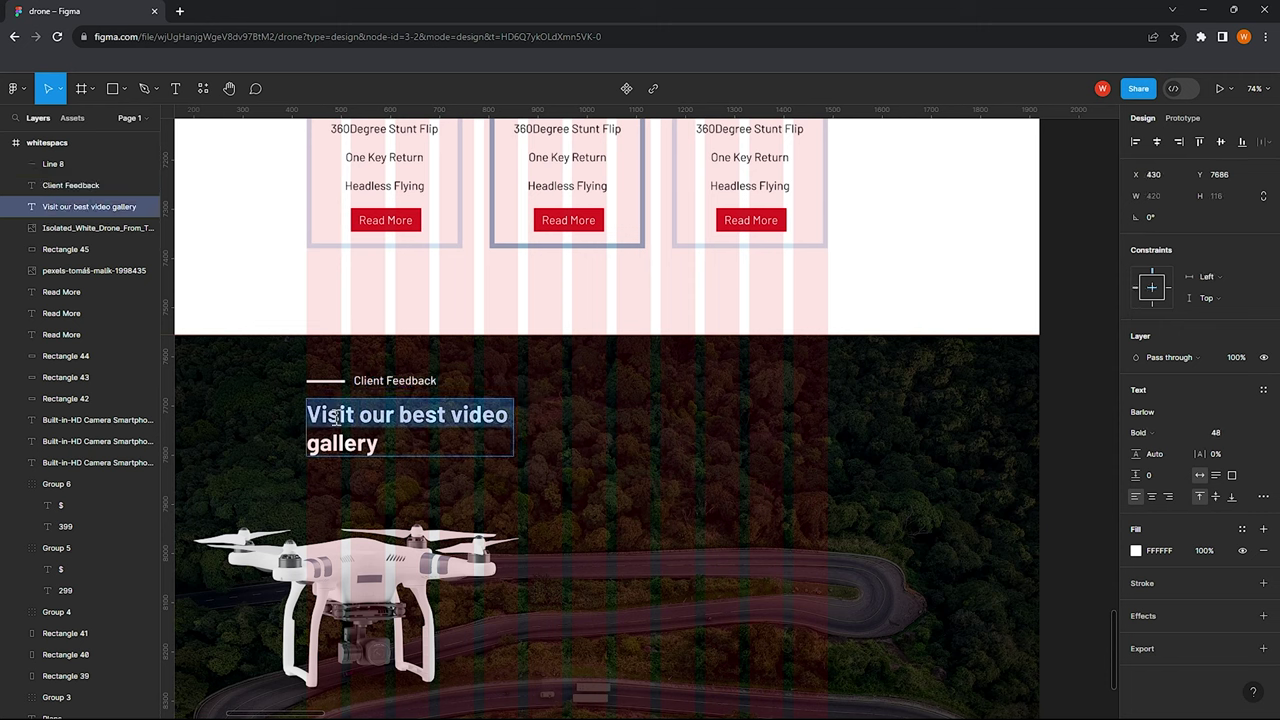
pyautogui.write('What Some People Say About Us.')
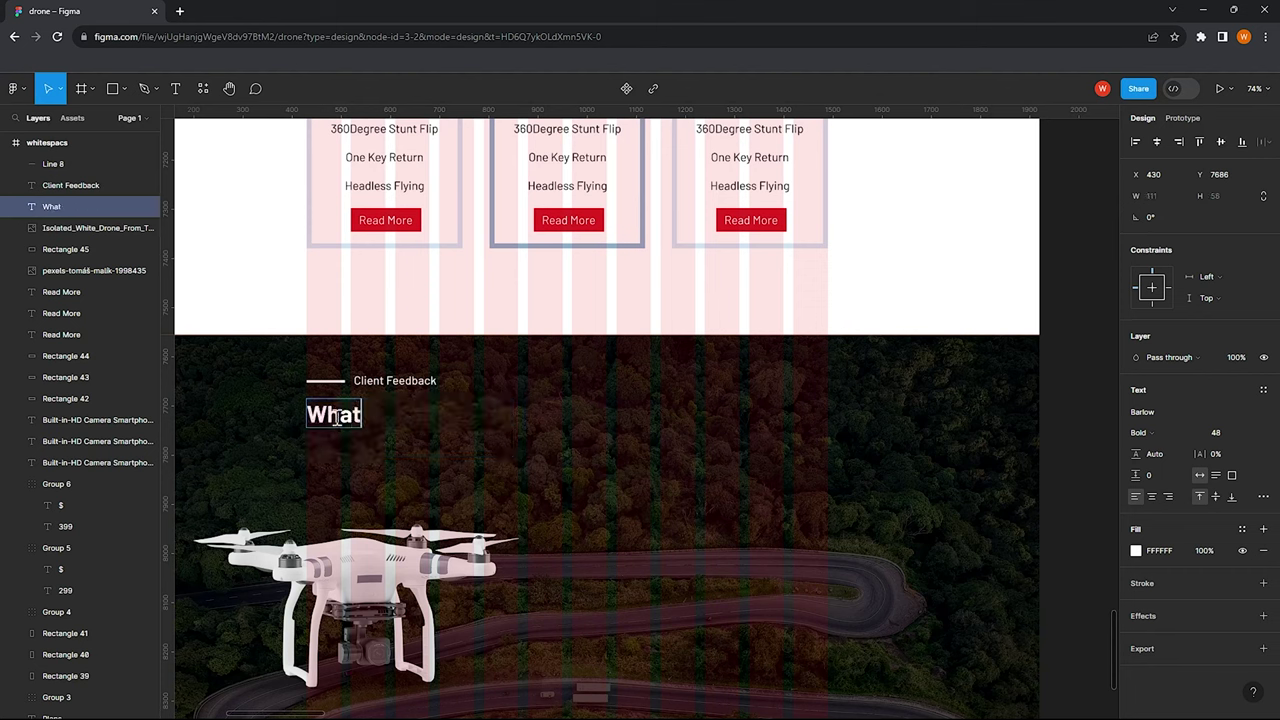
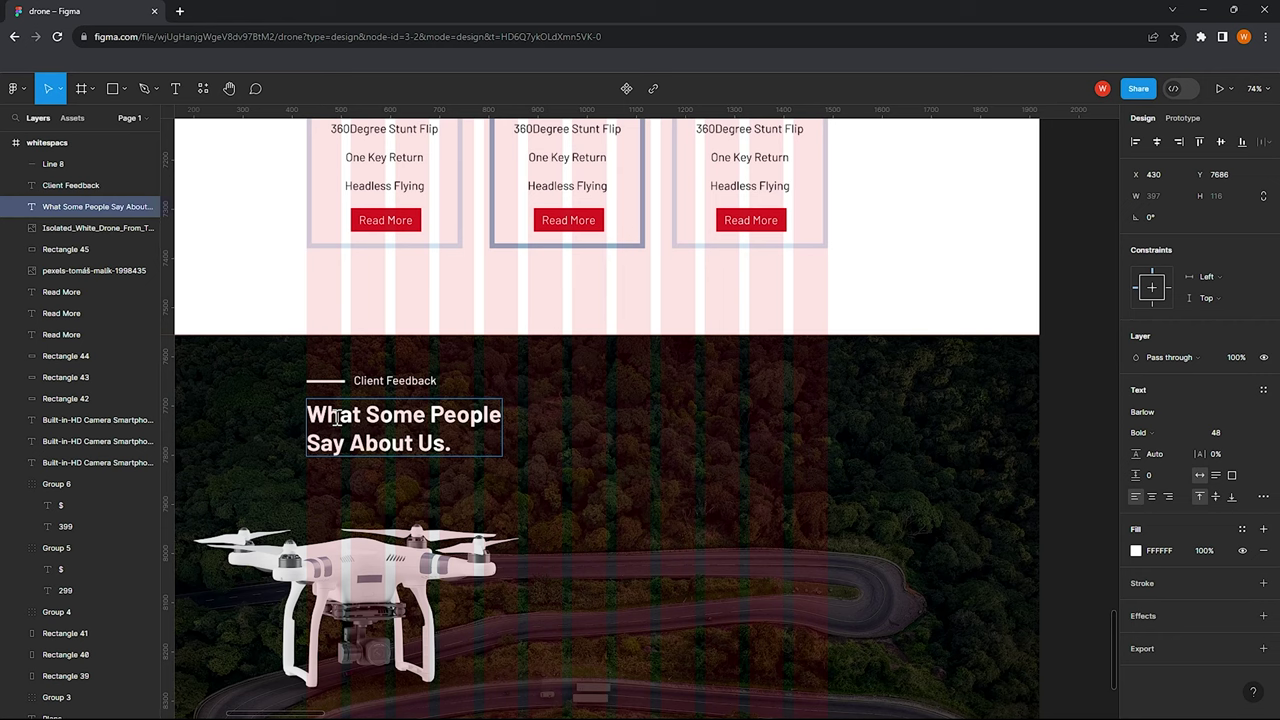
# Recolour the Client Feedback label and its Line 8 accent red D72323
pyautogui.scroll(-5, 563, 380)
pyautogui.press('Escape')
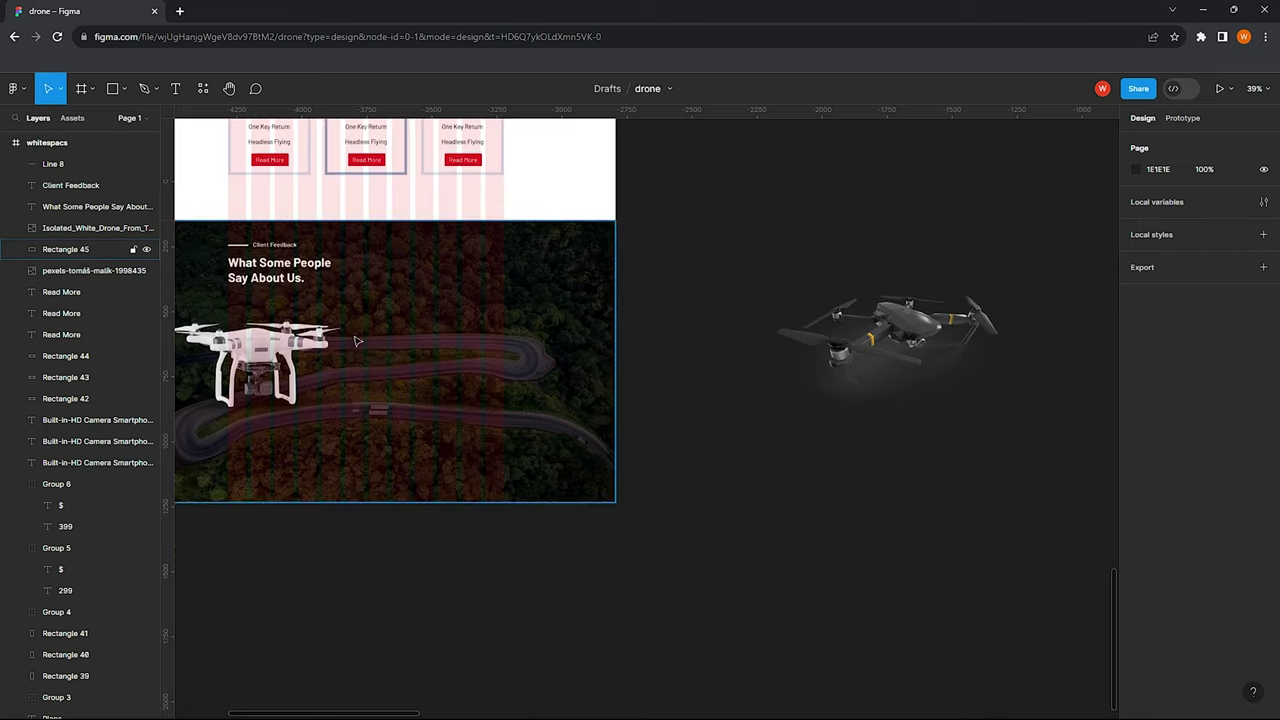
pyautogui.scroll(5, 215, 200)
pyautogui.click(70, 185)
pyautogui.keyDown('shift'); pyautogui.click(53, 163); pyautogui.keyUp('shift')
pyautogui.click(1136, 604)
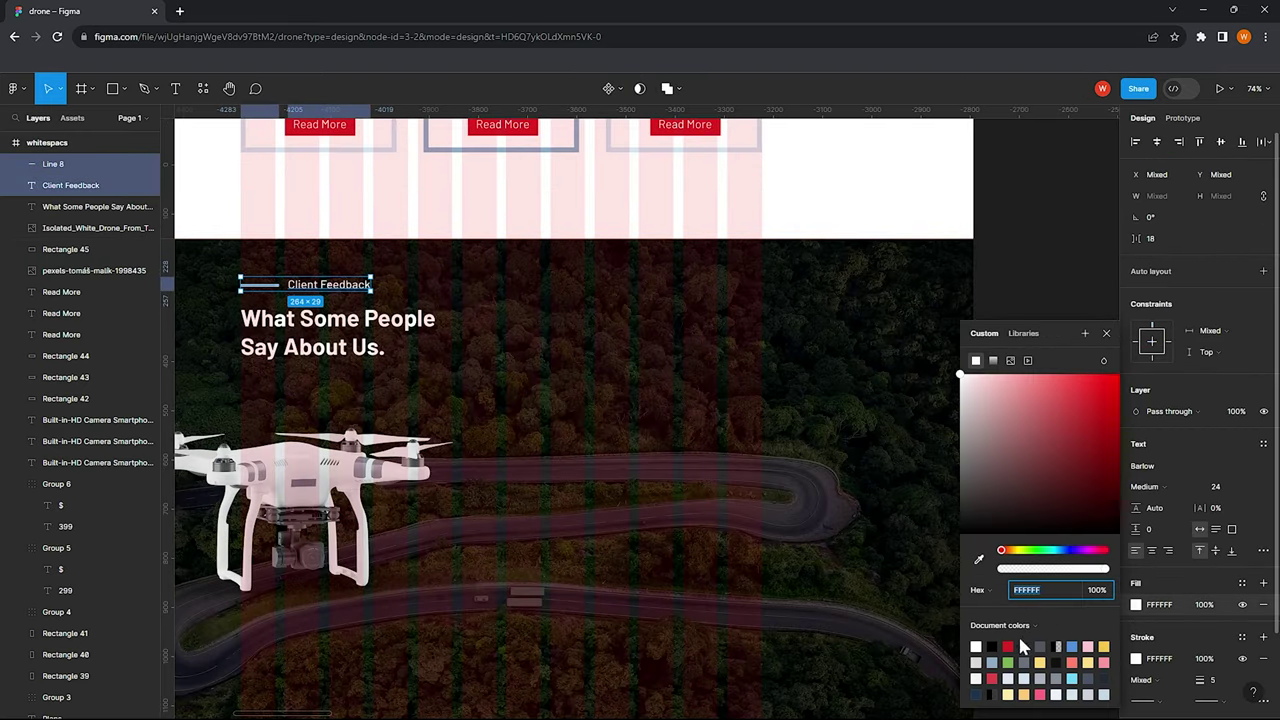
pyautogui.click(1008, 646)
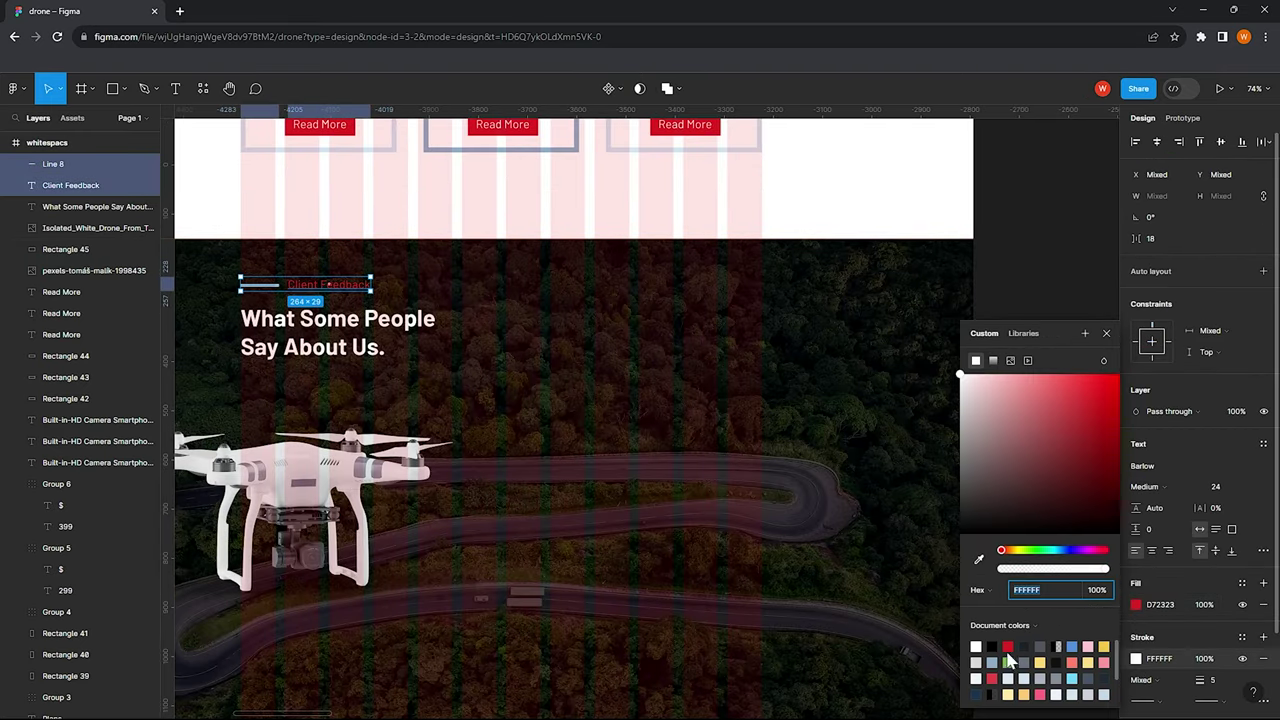
pyautogui.click(600, 470)
pyautogui.scroll(-5, 570, 472)
pyautogui.press('Escape')
pyautogui.scroll(-3, 570, 472)
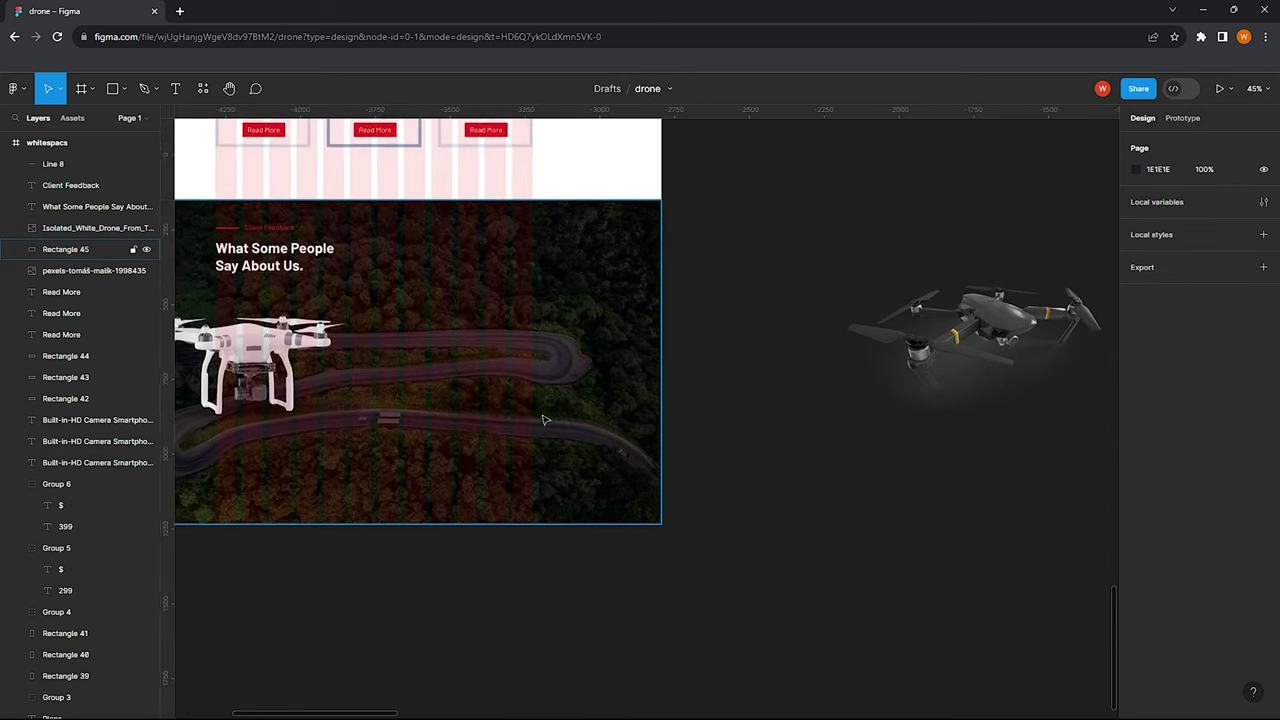
pyautogui.scroll(2, 480, 371)
pyautogui.click(113, 88)
# Draw a 595-wide light grey testimonial card inside the feedback section
pyautogui.hscroll(-1, 409, 280)
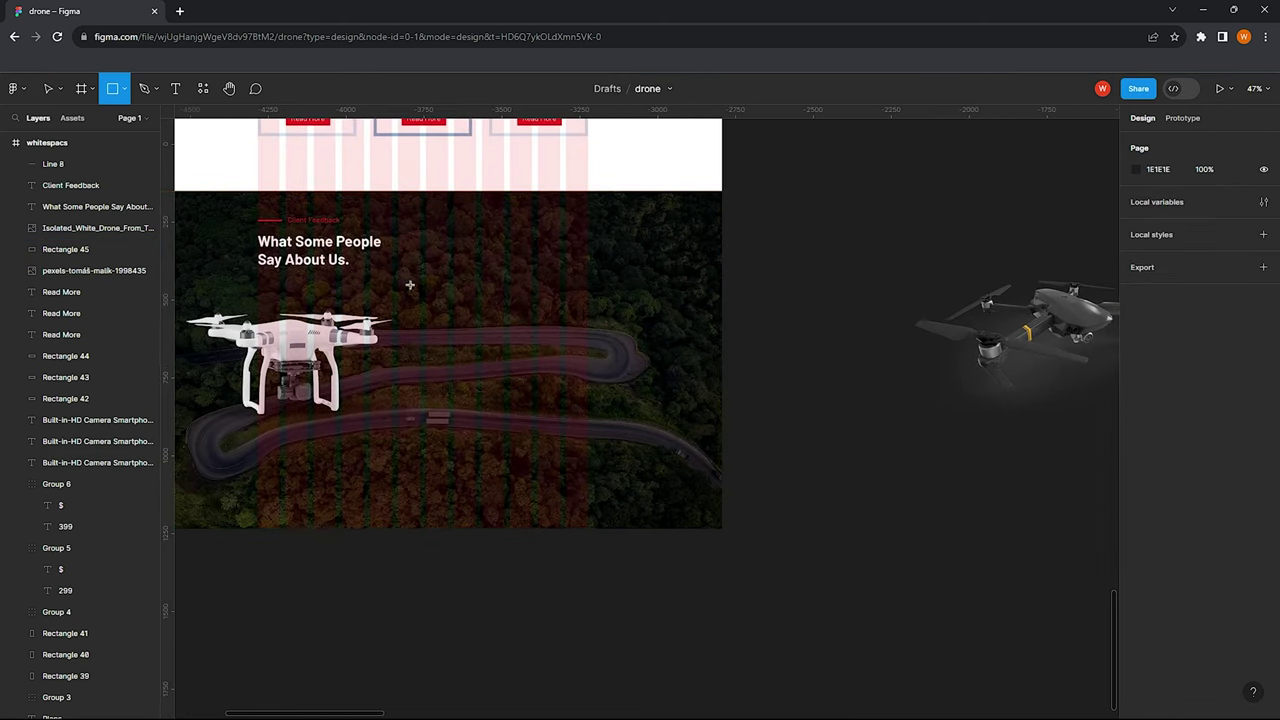
pyautogui.moveTo(402, 278); pyautogui.dragTo(590, 492)
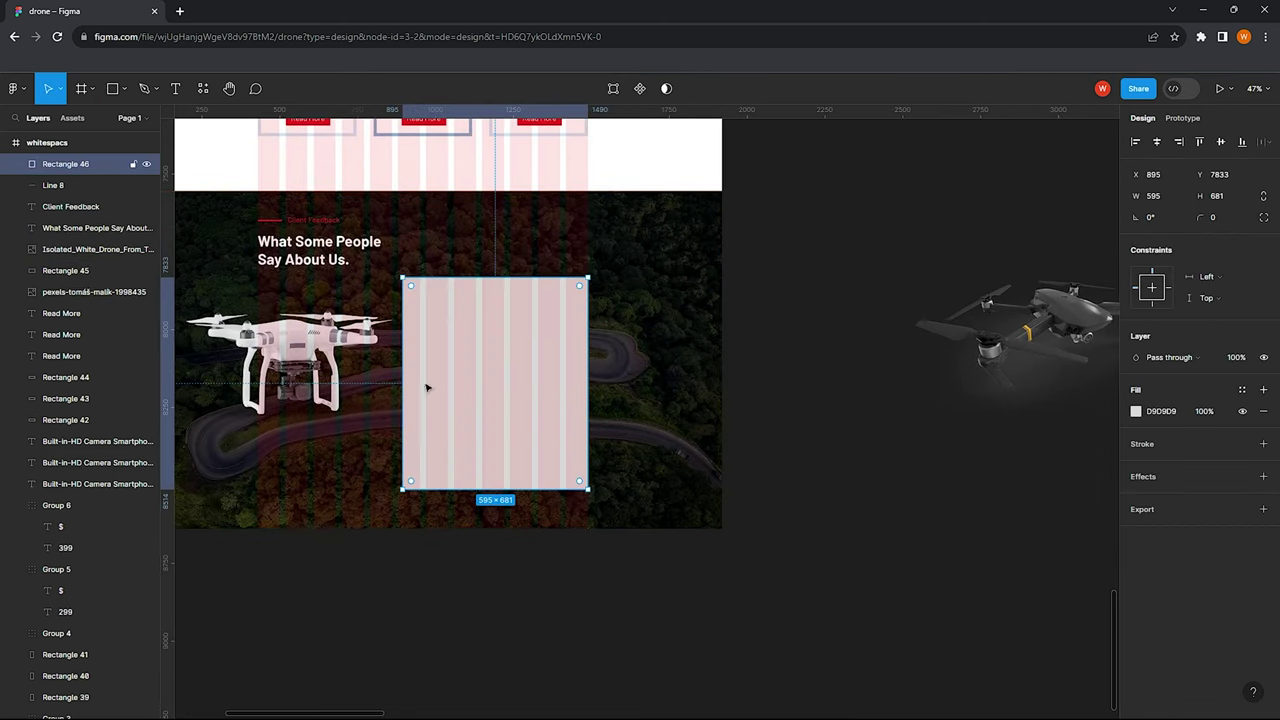
pyautogui.moveTo(466, 278); pyautogui.dragTo(466, 291)
pyautogui.moveTo(463, 490); pyautogui.dragTo(462, 485)
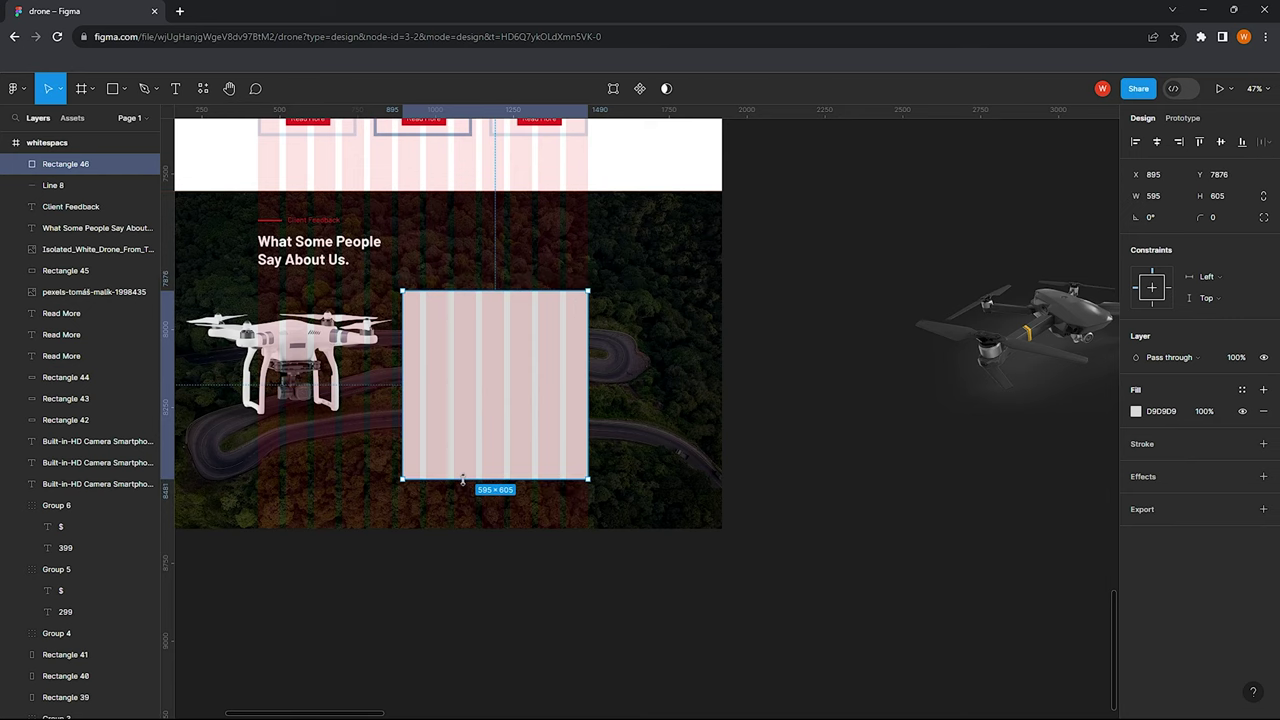
pyautogui.click(820, 374)
# Duplicate the card, shrink the copy to its lower part, and fill it red D72323
pyautogui.hscroll(1, 509, 323)
pyautogui.keyDown('ctrl'); pyautogui.scroll(1, 480, 357); pyautogui.keyUp('ctrl')
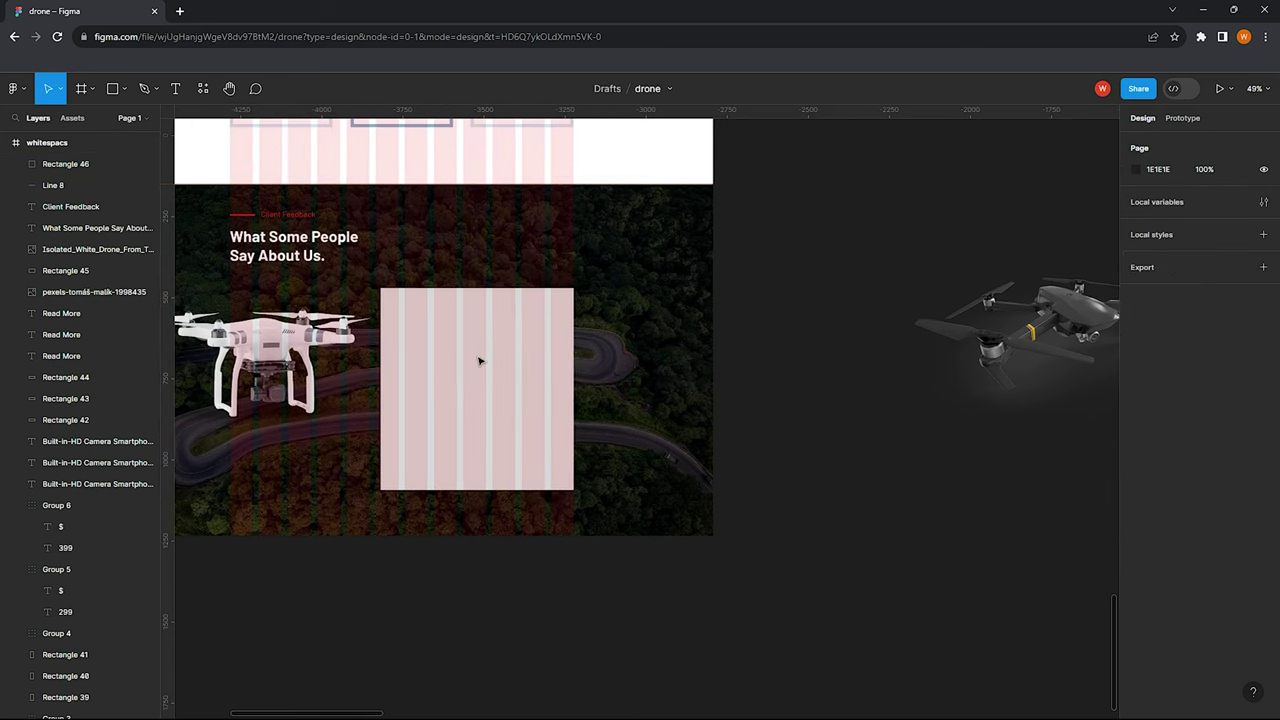
pyautogui.keyDown('alt'); pyautogui.moveTo(443, 352); pyautogui.dragTo(441, 379); pyautogui.keyUp('alt')
pyautogui.moveTo(452, 512); pyautogui.dragTo(452, 490)
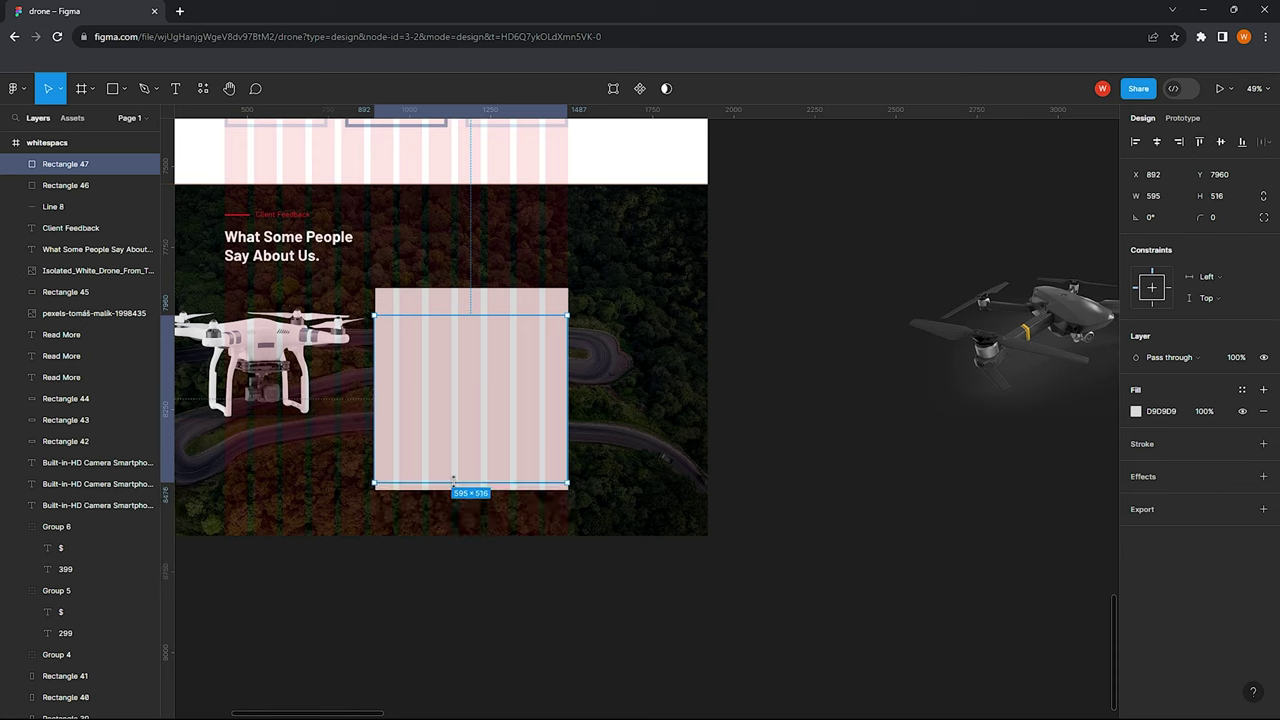
pyautogui.moveTo(452, 316); pyautogui.dragTo(439, 419)
pyautogui.click(1135, 411)
pyautogui.click(1008, 646)
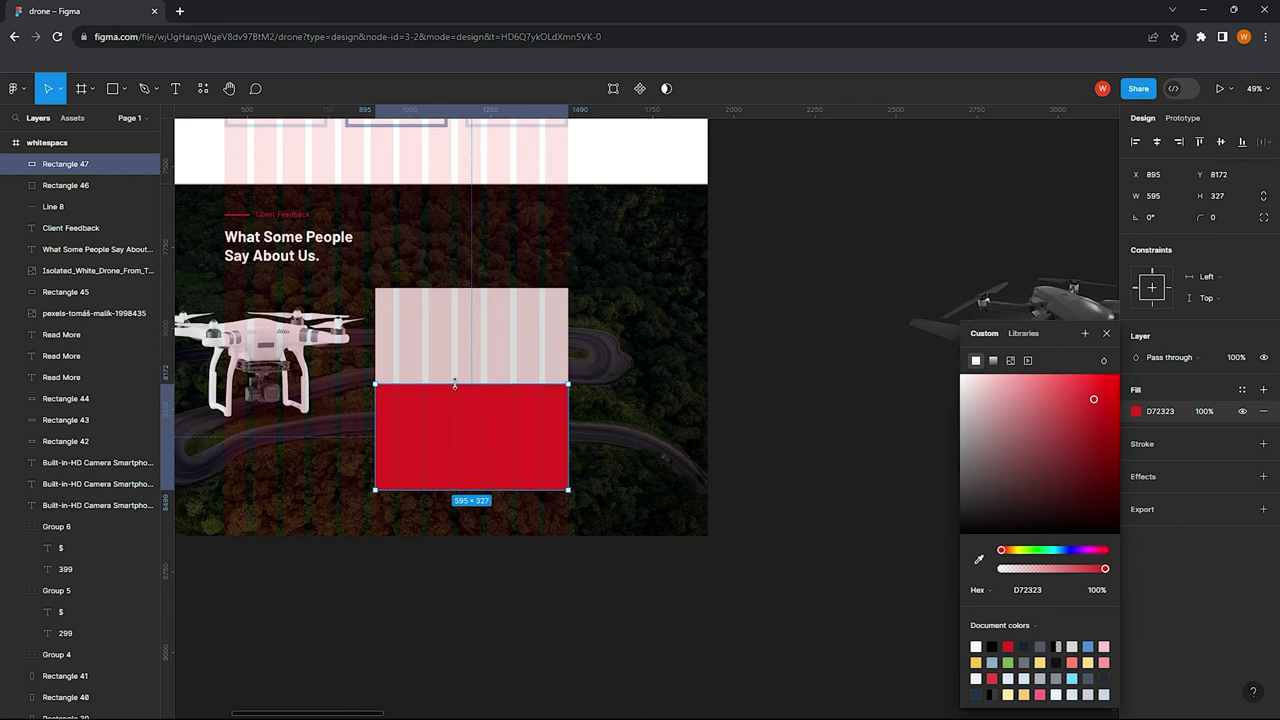
pyautogui.moveTo(454, 385); pyautogui.dragTo(456, 398)
pyautogui.press('Escape')
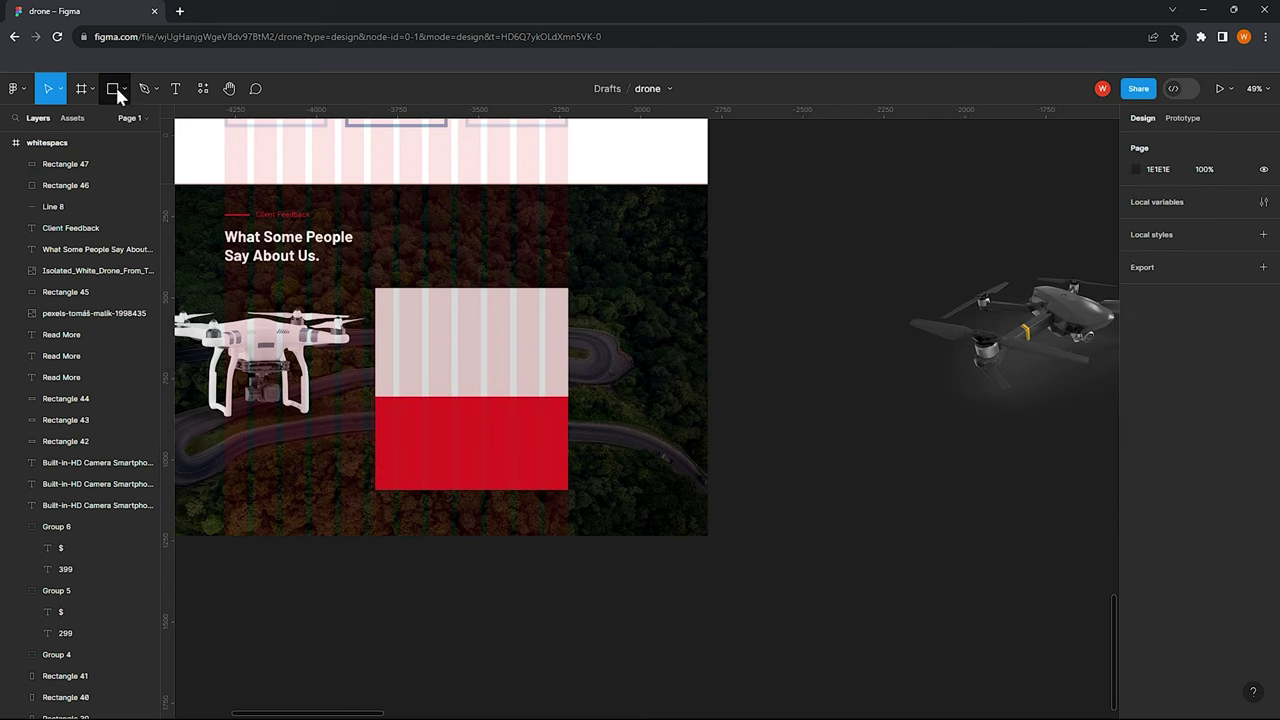
pyautogui.click(118, 88)
# Draw a 160×160 circle across the grey/red boundary with a thick white FFFFFF outline
pyautogui.click(82, 168)
pyautogui.moveTo(446, 371); pyautogui.dragTo(497, 423)
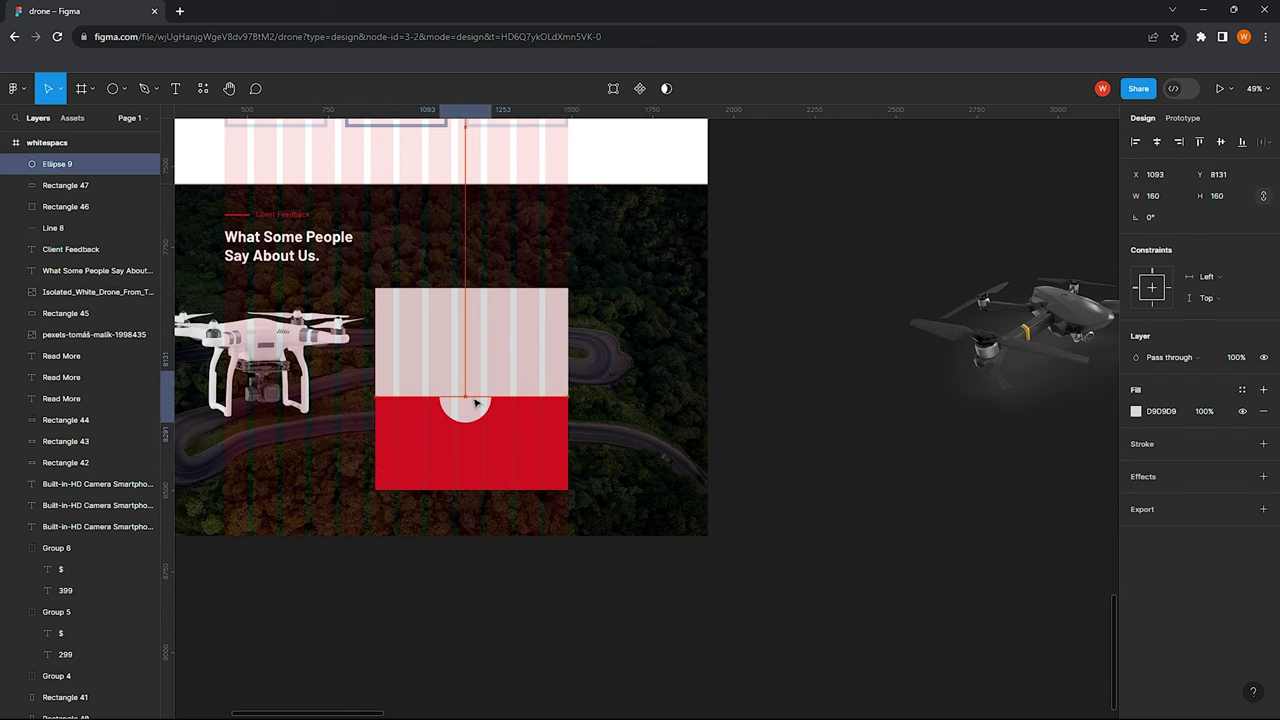
pyautogui.click(1263, 443)
pyautogui.click(1135, 465)
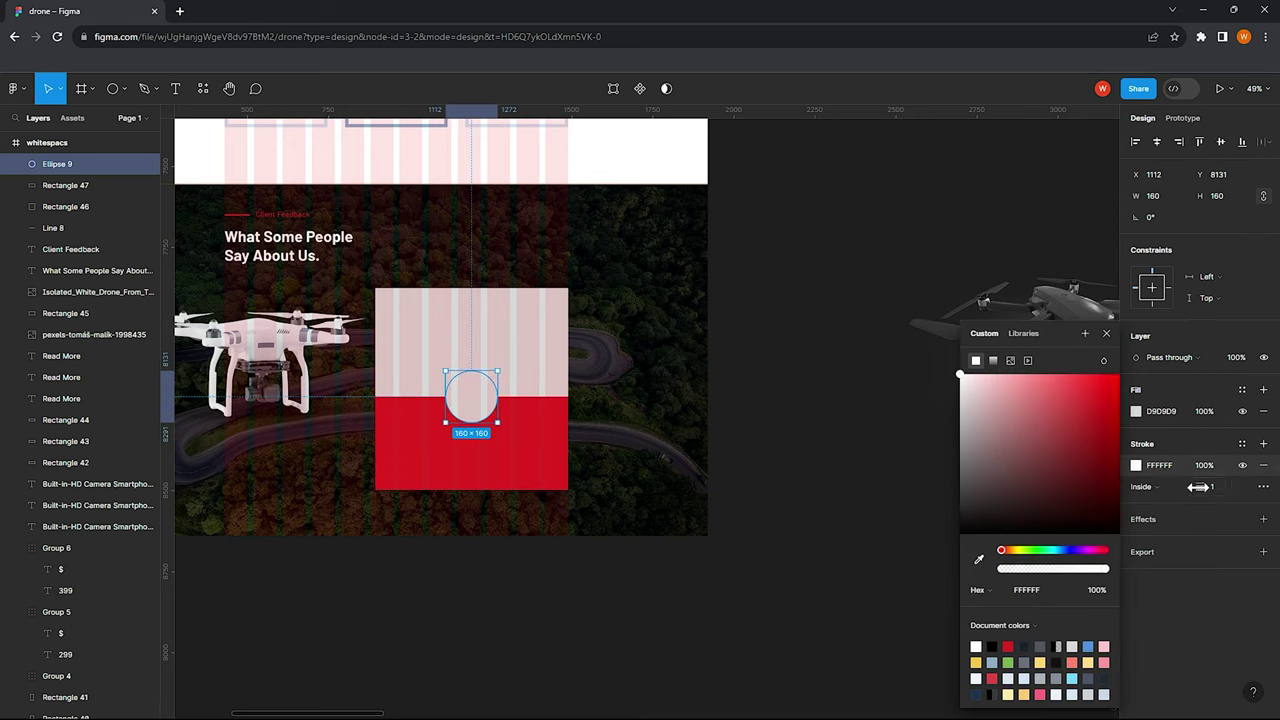
pyautogui.moveTo(1198, 486); pyautogui.dragTo(1215, 486)
pyautogui.click(880, 463)
pyautogui.scroll(1, 490, 330)
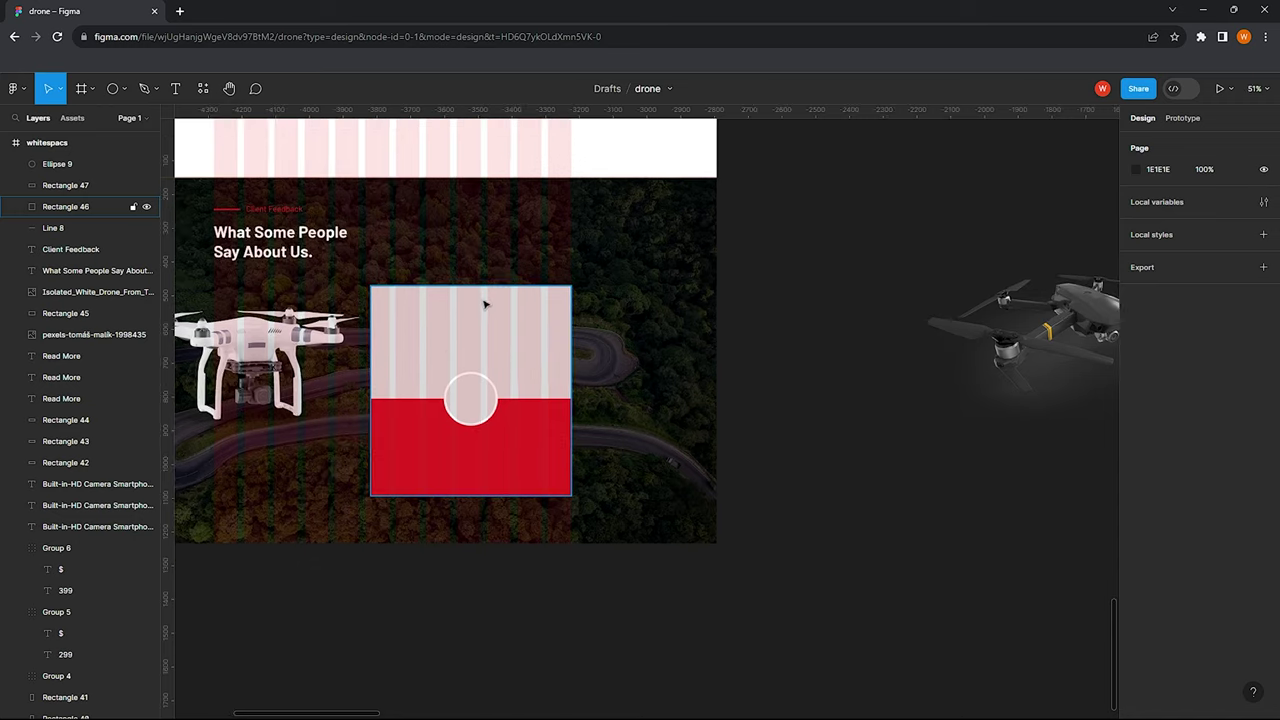
pyautogui.scroll(-3, 484, 304)
pyautogui.scroll(3, 484, 250)
pyautogui.scroll(3, 484, 215)
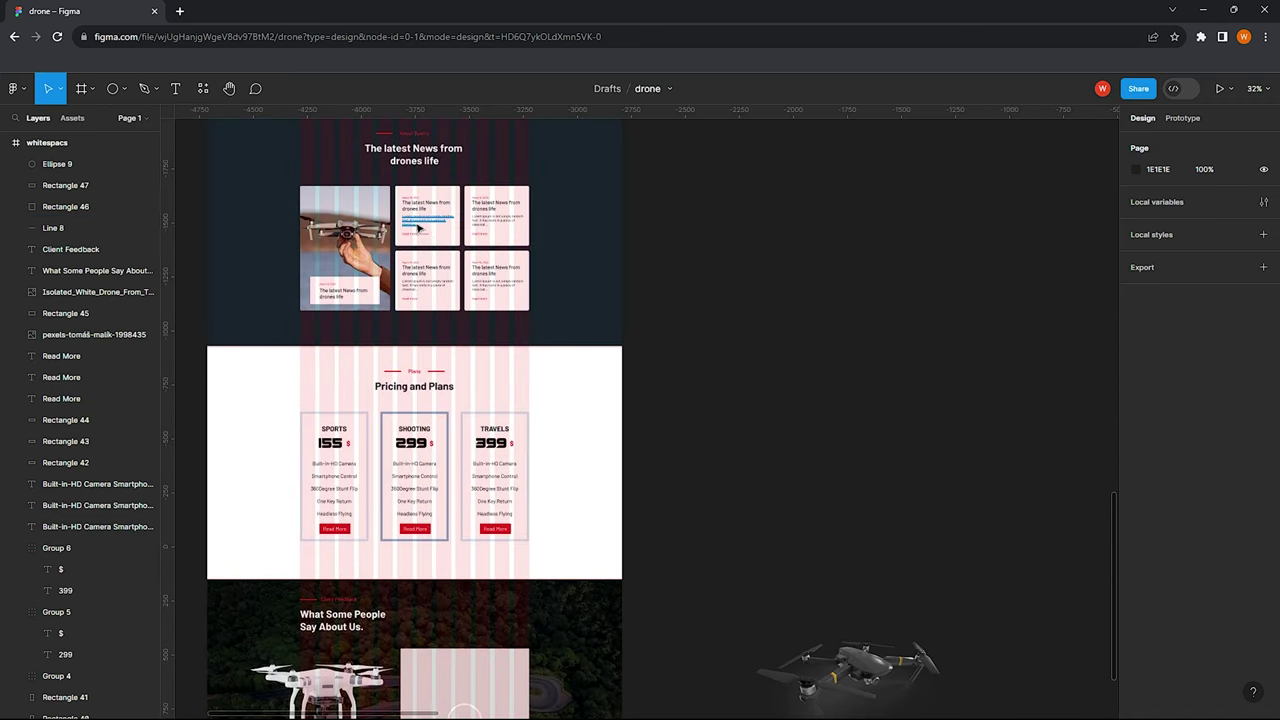
pyautogui.scroll(2, 418, 228)
# Copy the Lorem Ipsum paragraph from the stats section onto the card's grey area
pyautogui.scroll(2, 418, 228)
pyautogui.click(458, 146)
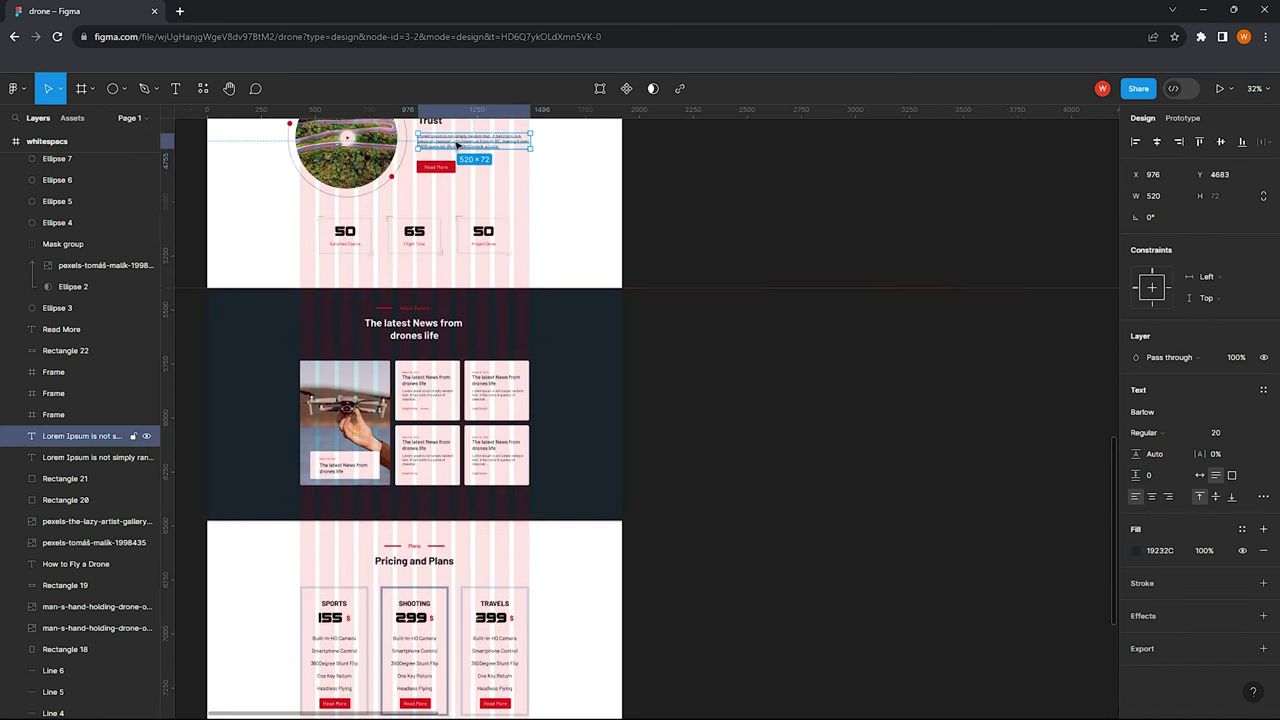
pyautogui.moveTo(458, 146); pyautogui.dragTo(461, 618)
pyautogui.scroll(-5, 461, 618)
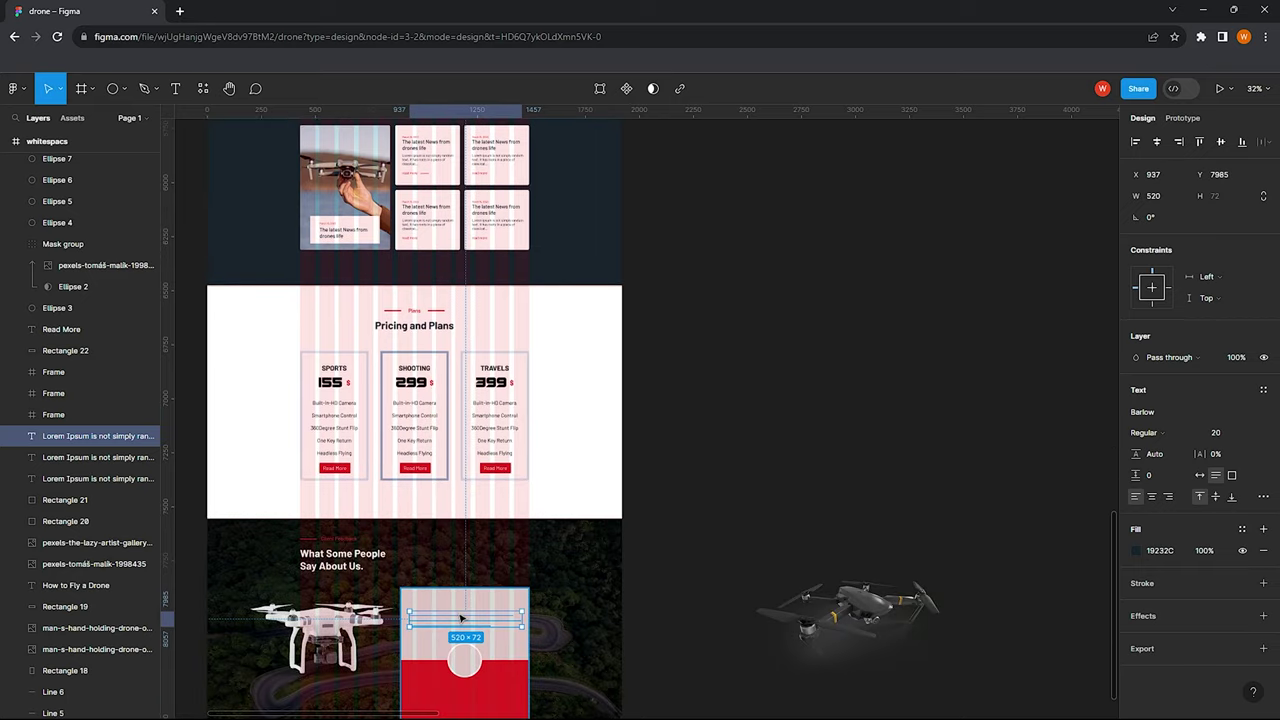
pyautogui.scroll(2, 461, 618)
pyautogui.scroll(2, 458, 560)
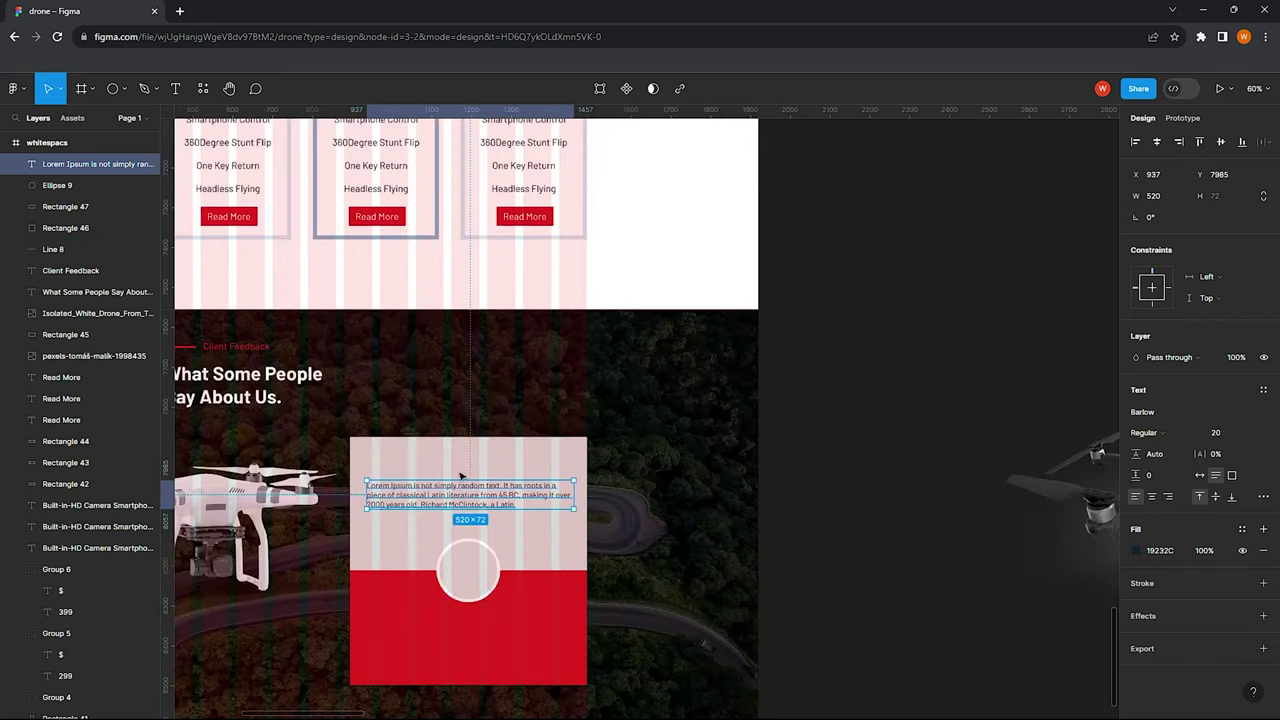
pyautogui.scroll(2, 451, 494)
pyautogui.moveTo(451, 494); pyautogui.dragTo(509, 486)
# Set the copied paragraph to font size 24 and centre-align it
pyautogui.click(1232, 432)
pyautogui.click(1248, 456)
pyautogui.hotkey('ctrl', 'alt', 't')
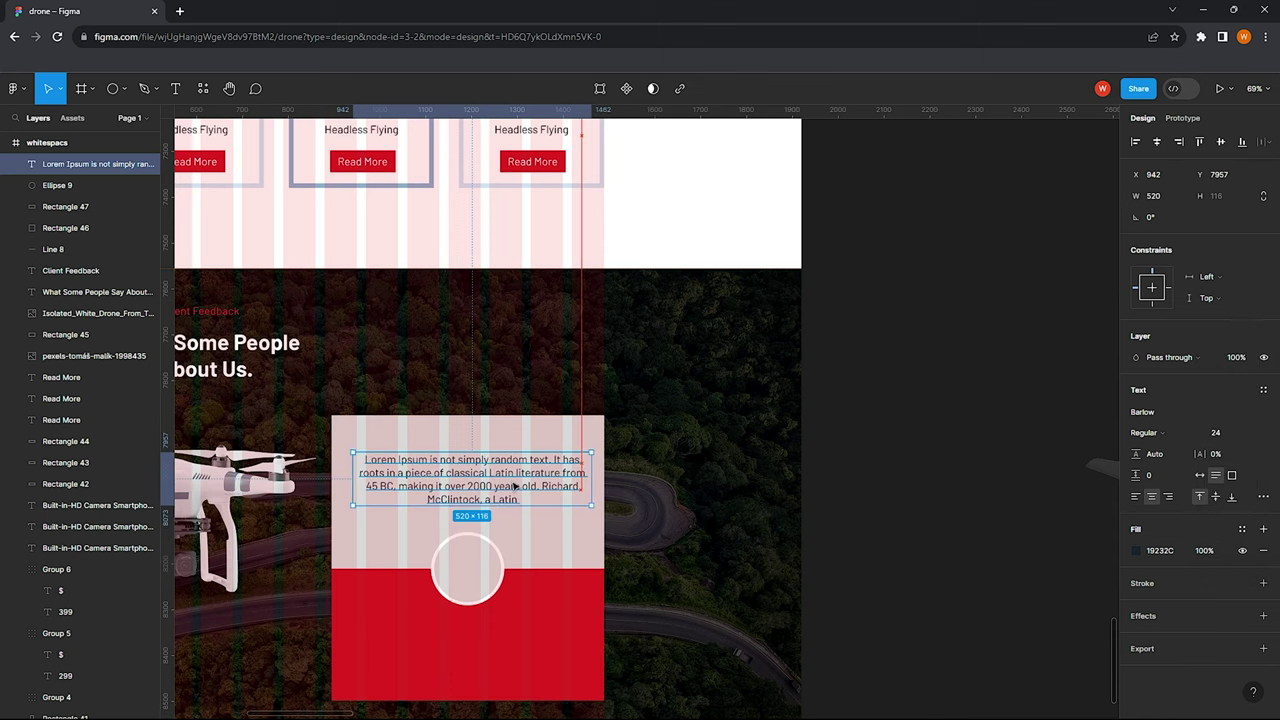
pyautogui.scroll(-3, 486, 343)
pyautogui.scroll(-1, 829, 294)
pyautogui.click(829, 294)
pyautogui.scroll(2, 829, 294)
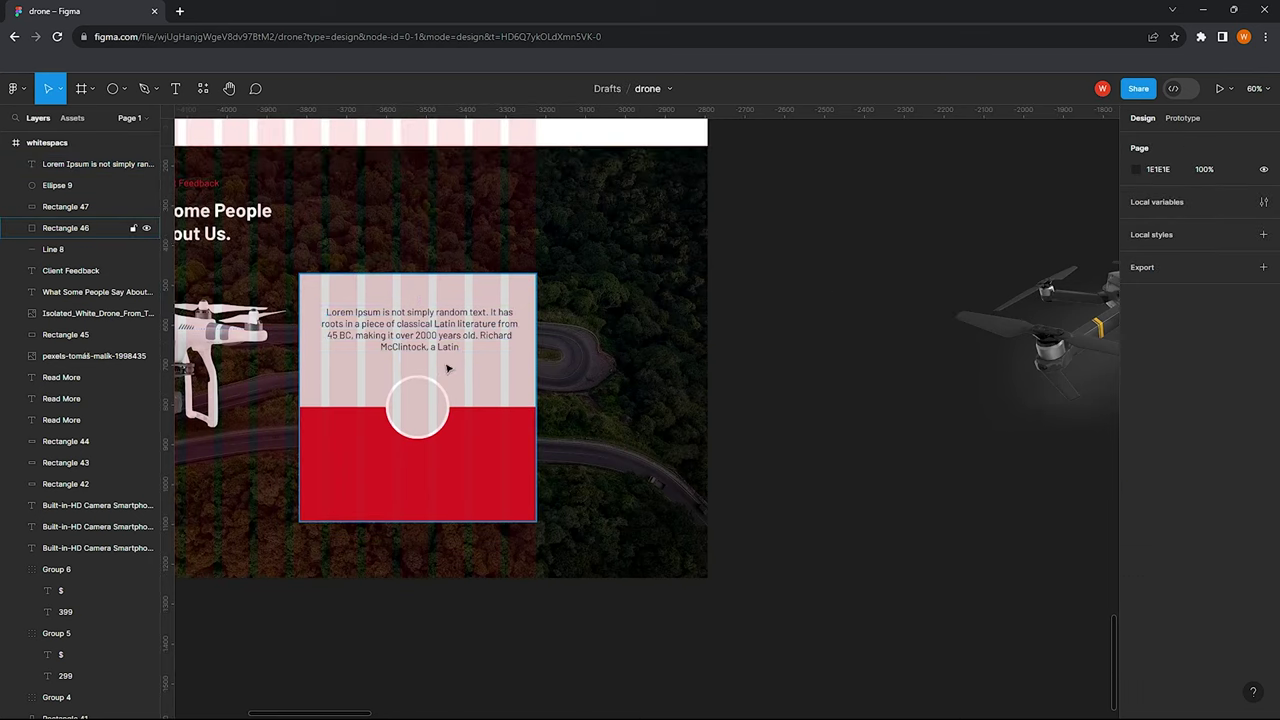
pyautogui.press('t')
pyautogui.click(325, 290)
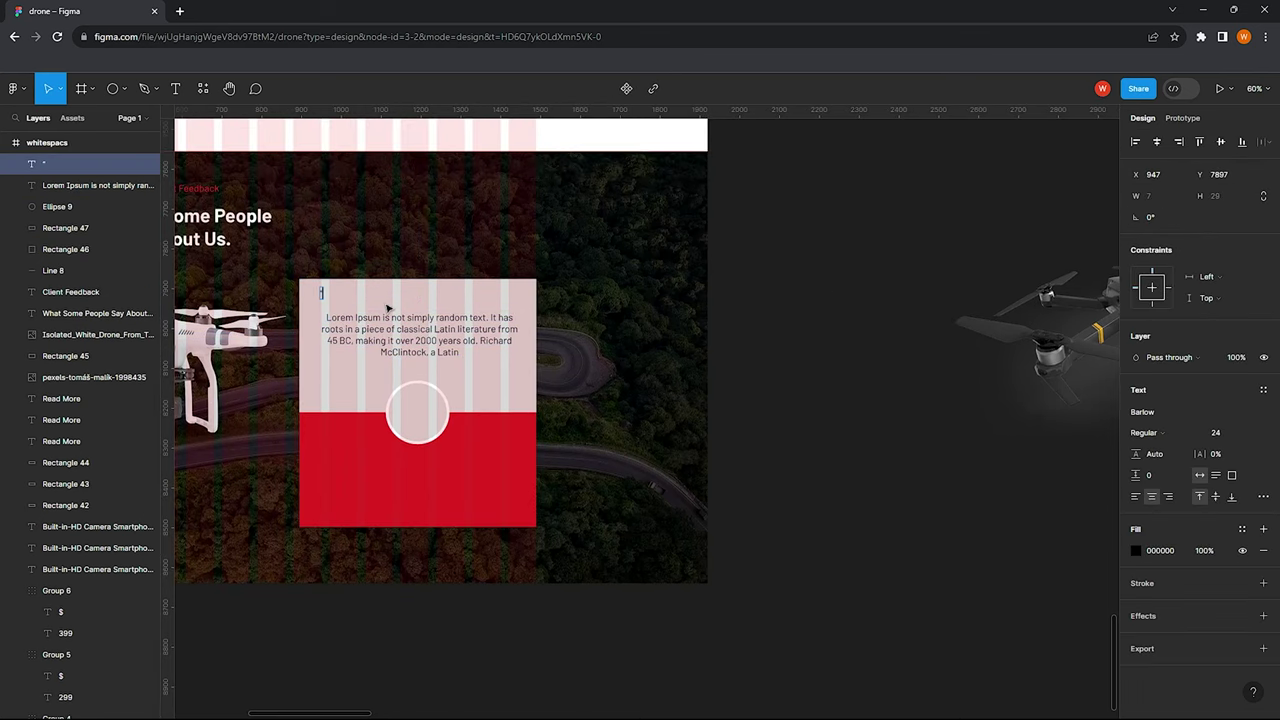
# Make the quotation mark size 96 in the Android Assassin font
pyautogui.press('Escape')
pyautogui.click(1222, 432)
pyautogui.click(1230, 524)
pyautogui.scroll(1, 349, 266)
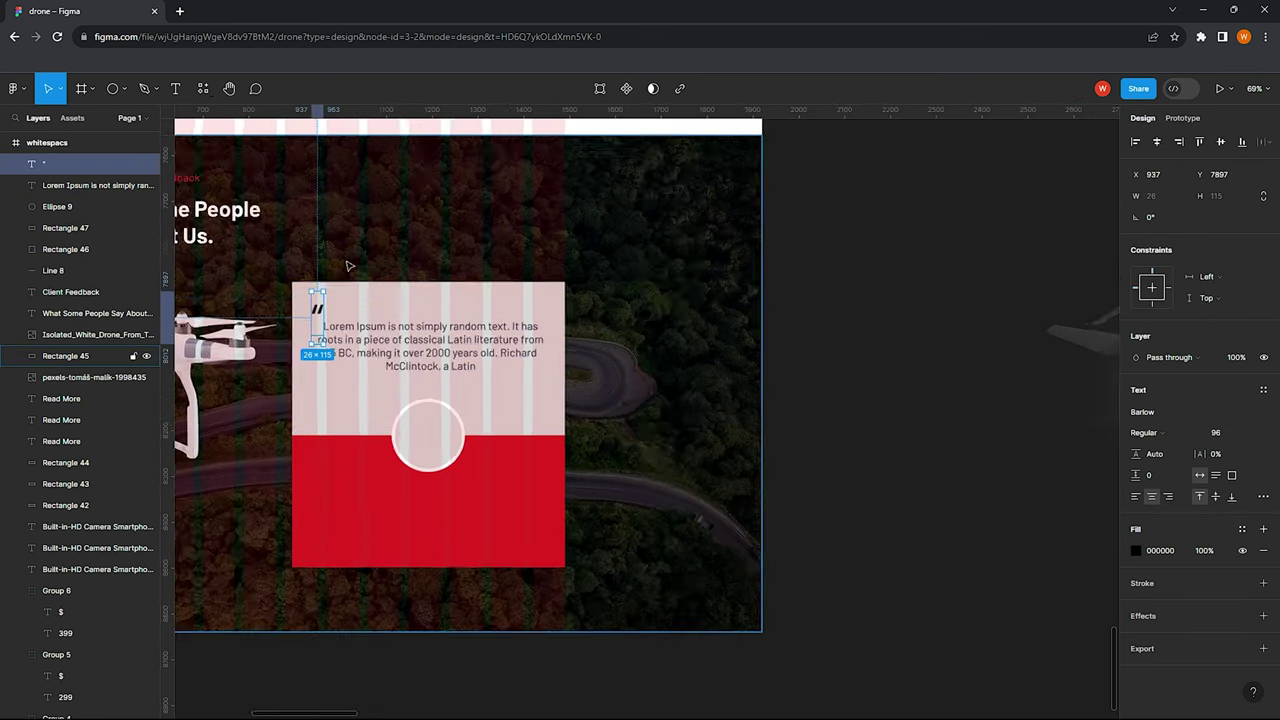
pyautogui.scroll(1, 349, 266)
pyautogui.click(1142, 412)
pyautogui.write('and')
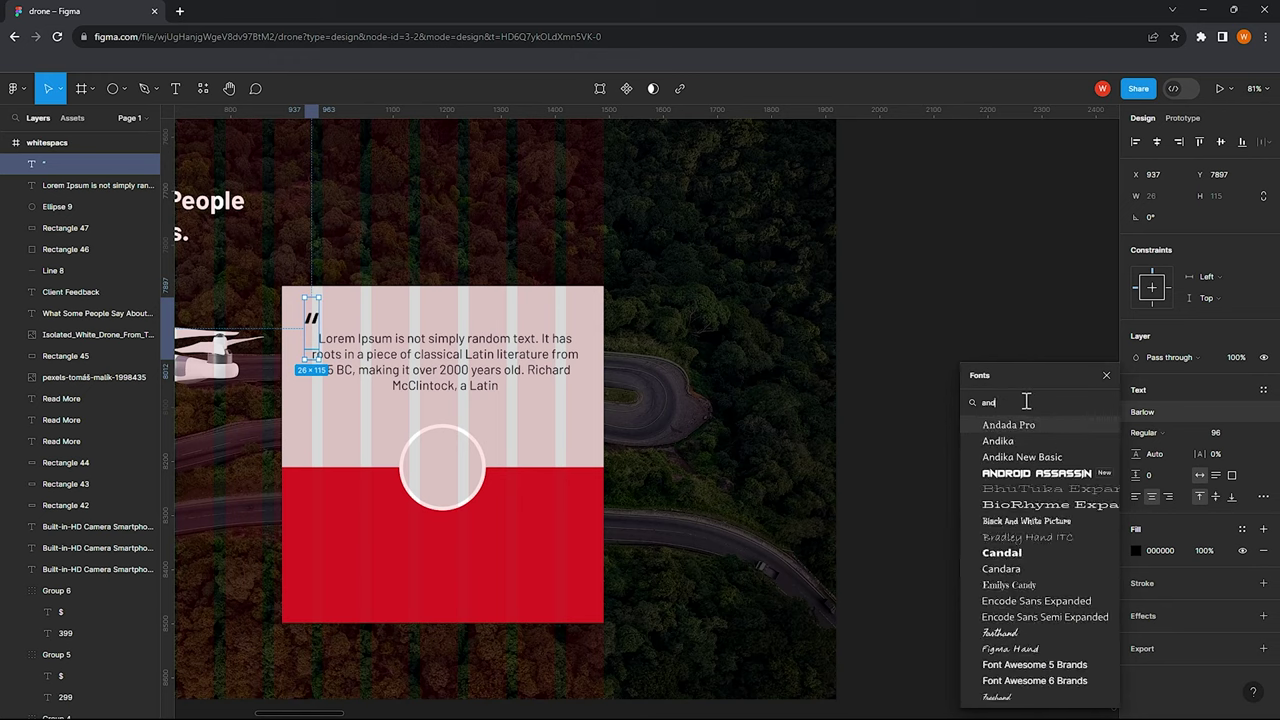
pyautogui.write('roi')
pyautogui.click(1027, 428)
pyautogui.scroll(2, 305, 338)
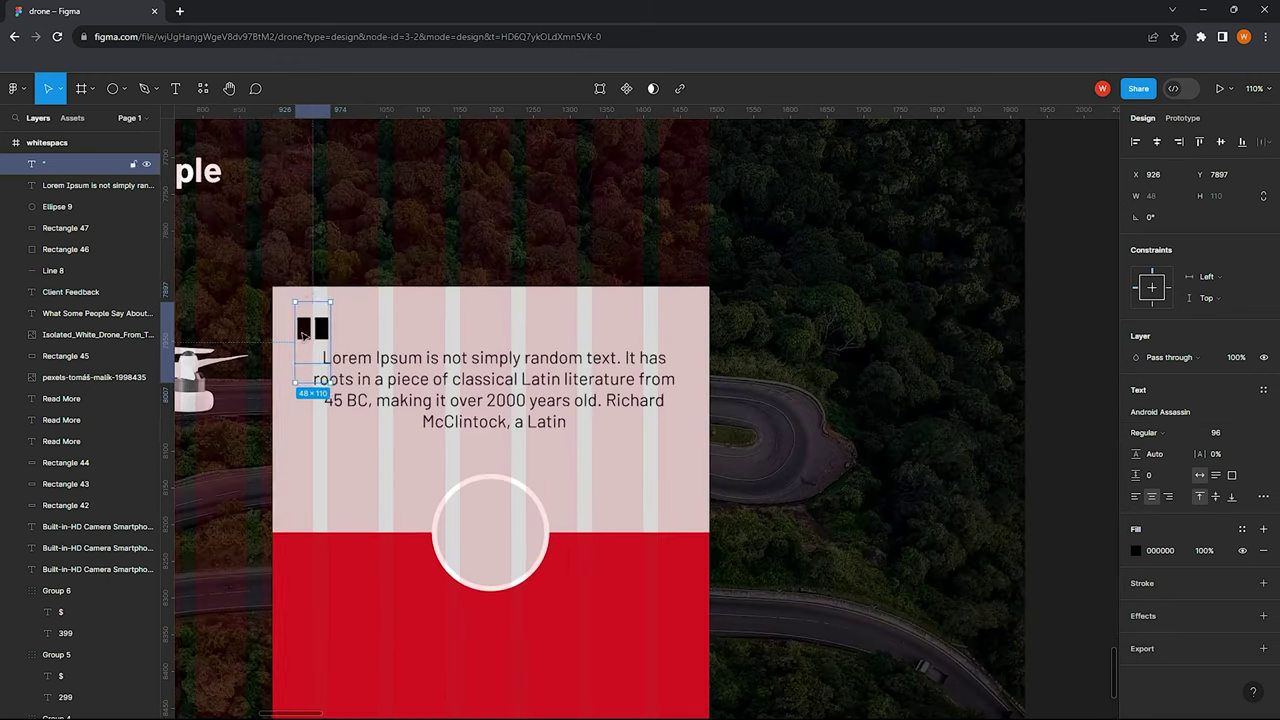
# Colour the quotation mark with a colour sampled from the design
pyautogui.click(1136, 550)
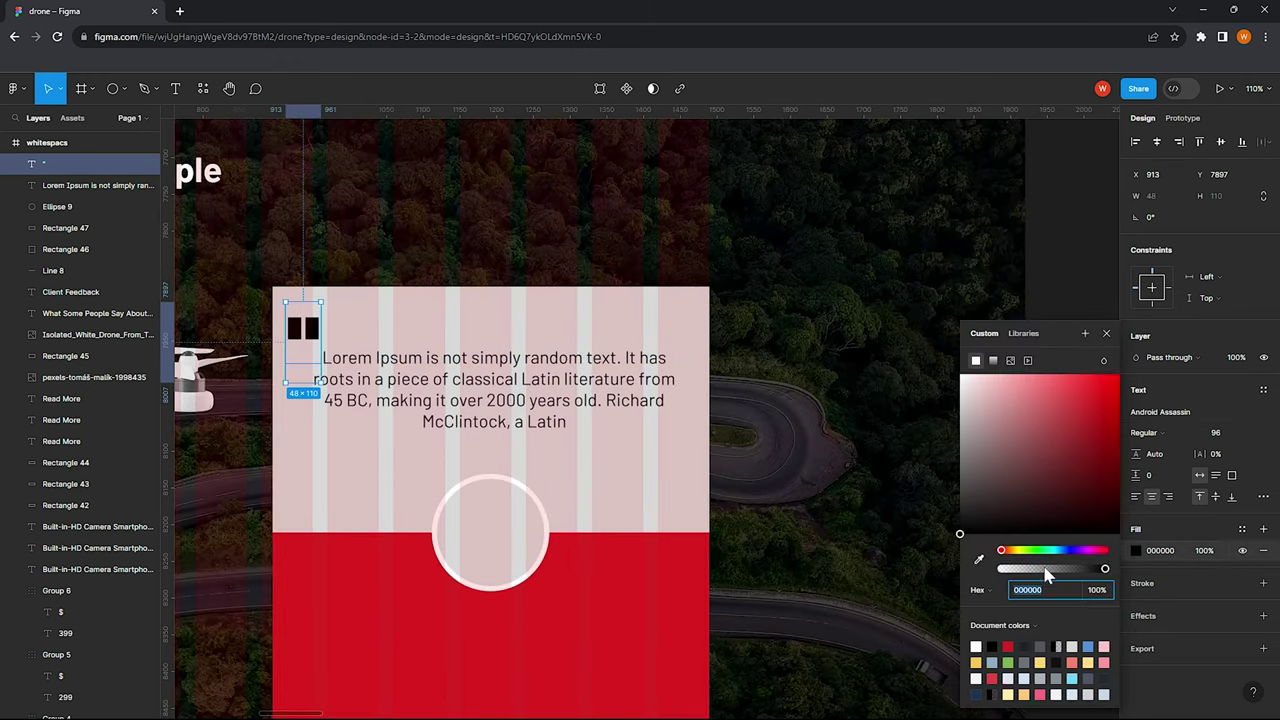
pyautogui.click(978, 559)
pyautogui.scroll(1, 700, 340)
pyautogui.scroll(3, 753, 335)
pyautogui.scroll(-3, 753, 335)
pyautogui.scroll(-3, 766, 300)
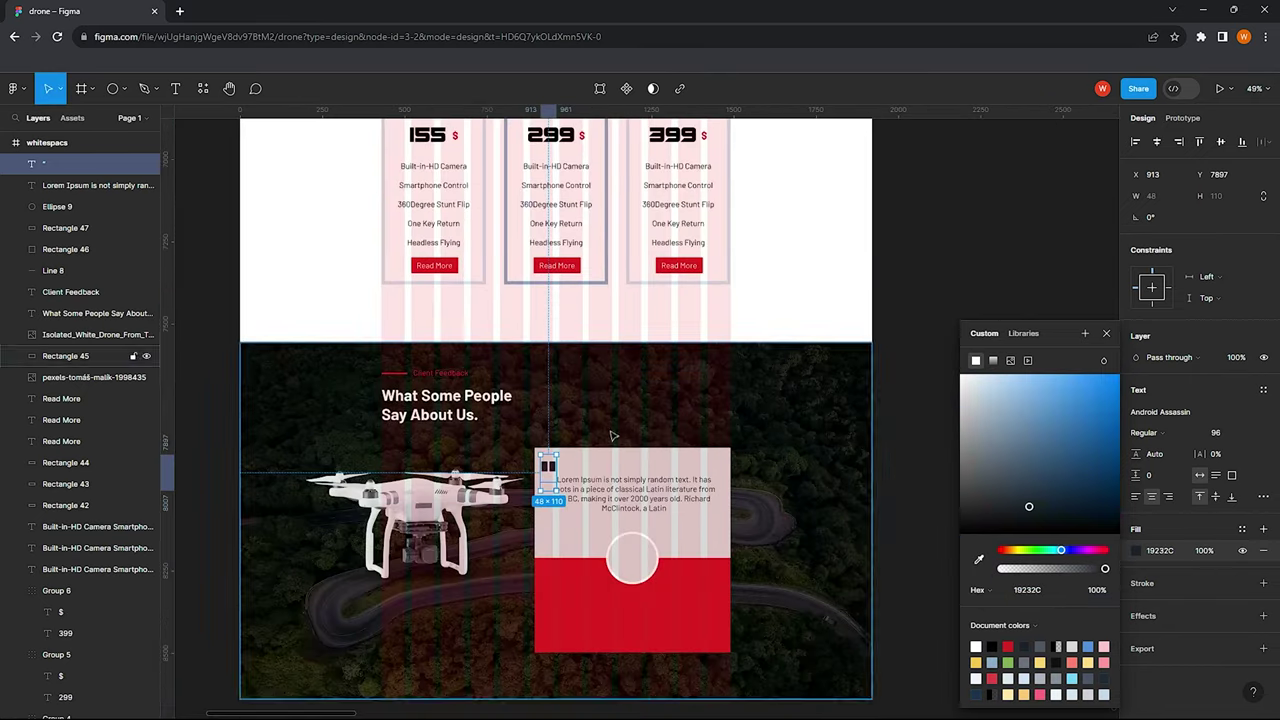
pyautogui.scroll(-2, 777, 406)
pyautogui.scroll(2, 344, 443)
pyautogui.press('Escape')
# Duplicate the quotation mark to the paragraph's lower right
pyautogui.moveTo(330, 435); pyautogui.dragTo(519, 498)
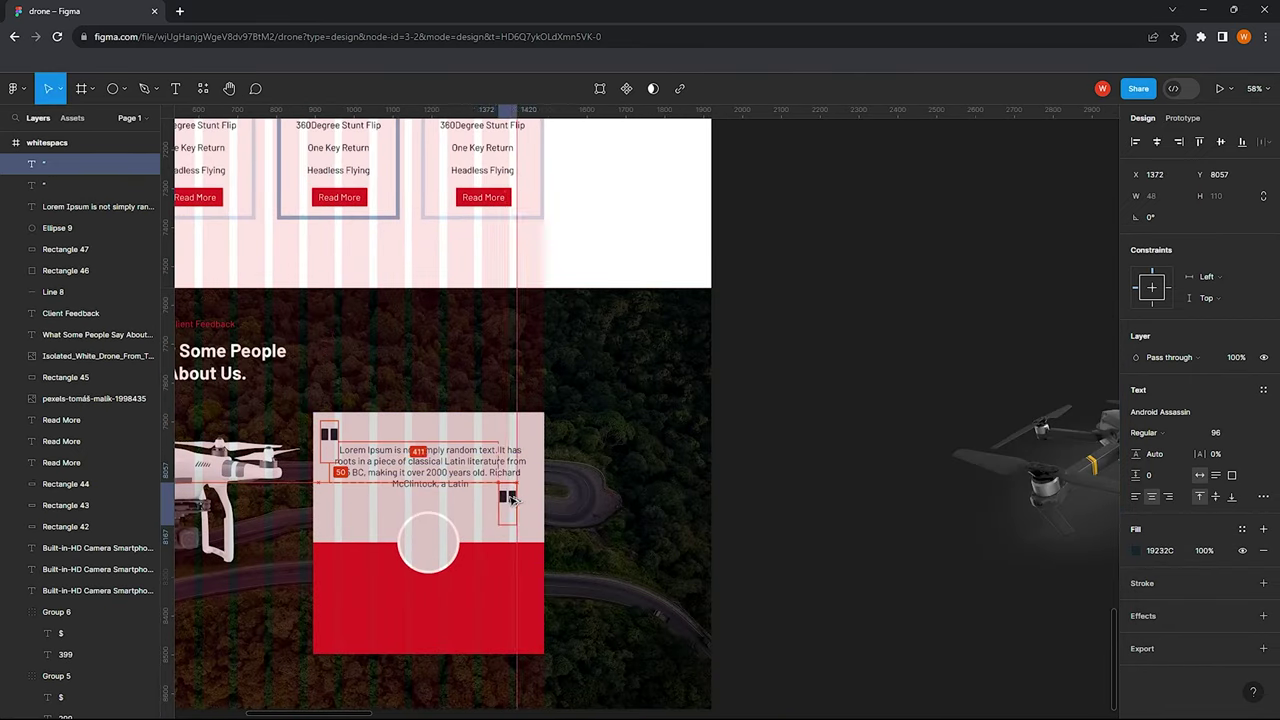
pyautogui.press('Escape')
pyautogui.scroll(-1, 507, 424)
pyautogui.scroll(2, 479, 415)
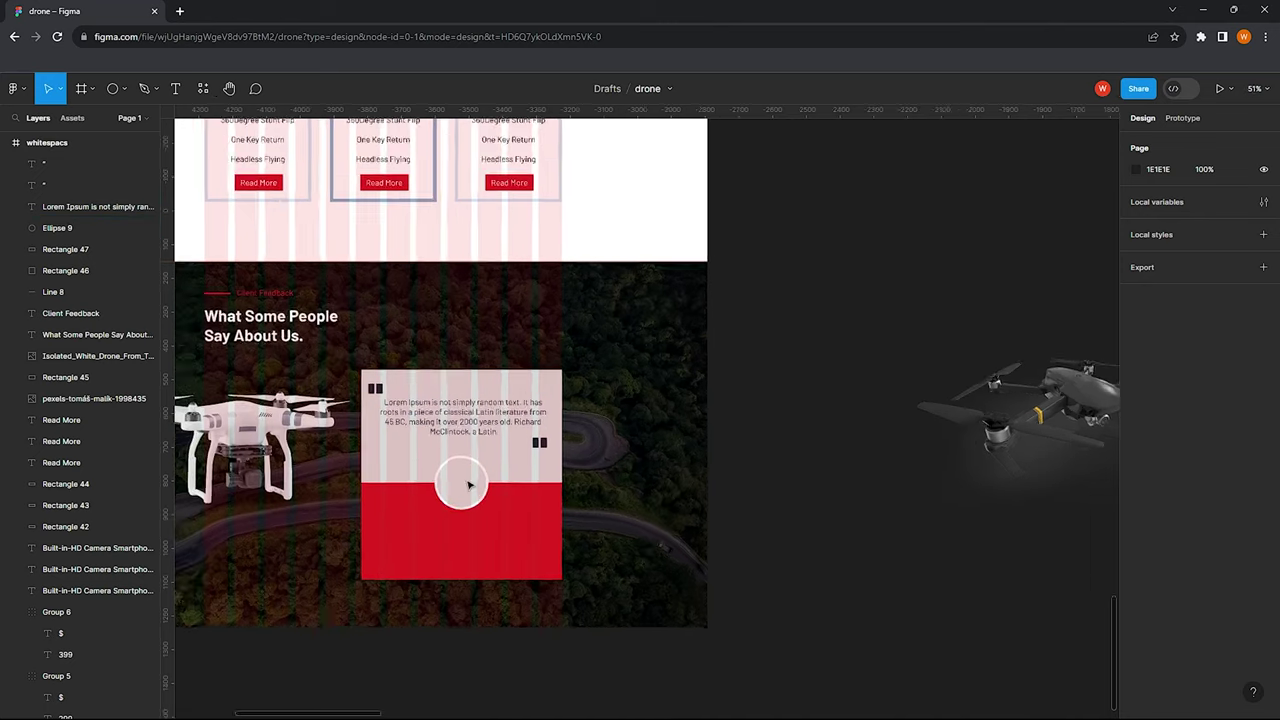
pyautogui.scroll(2, 470, 410)
# Position the two quotation marks at the paragraph's top-left and bottom-right
pyautogui.click(467, 407)
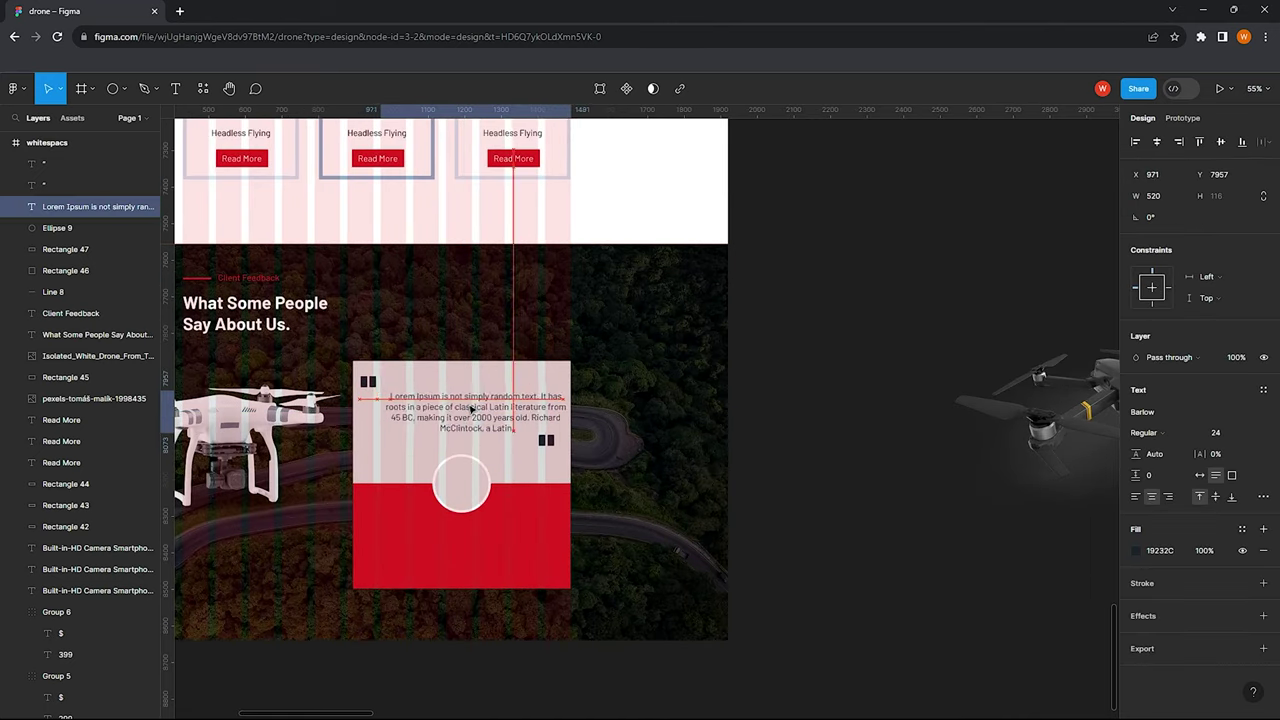
pyautogui.keyDown('shift'); pyautogui.click(465, 448); pyautogui.keyUp('shift')
pyautogui.click(1110, 165)
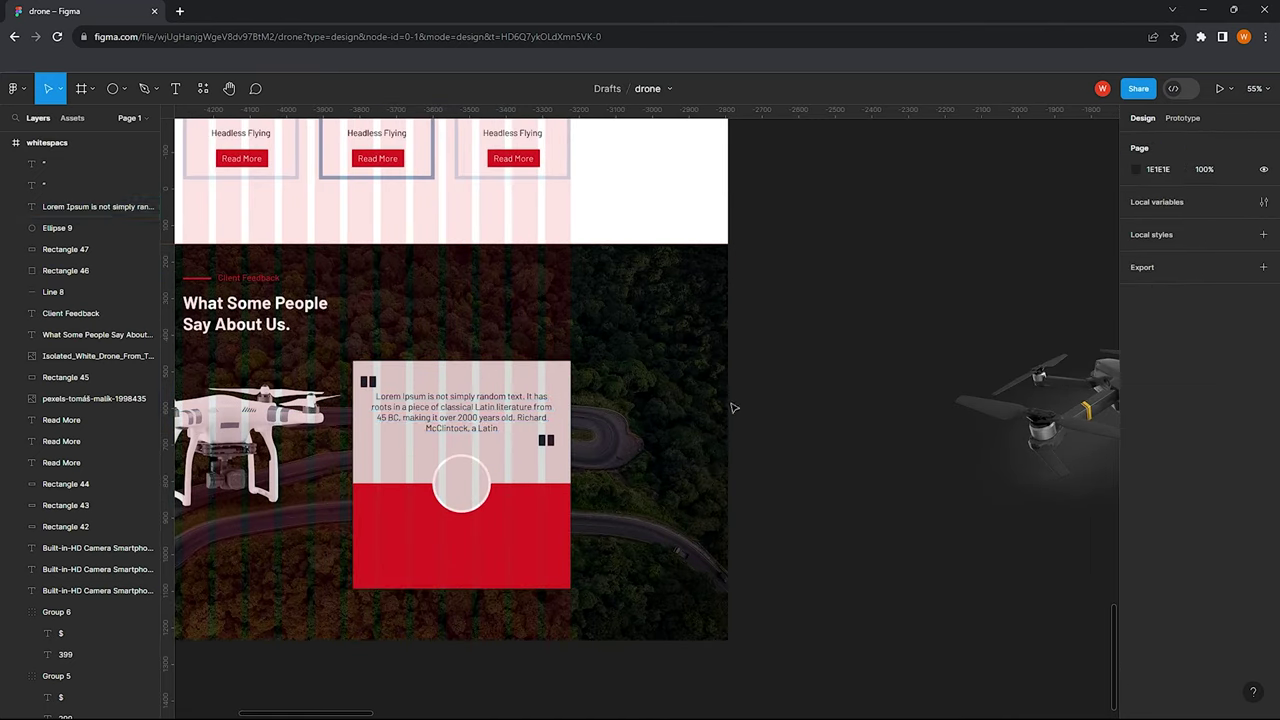
pyautogui.scroll(2, 500, 400)
pyautogui.click(533, 391)
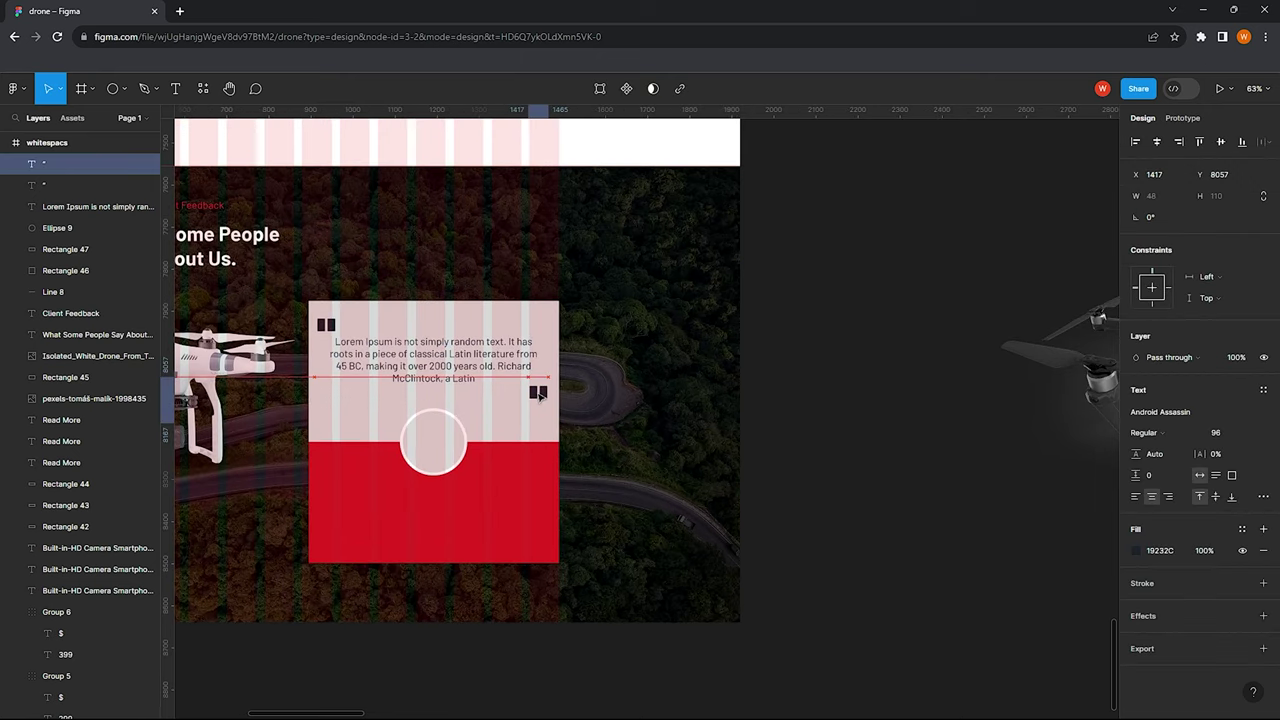
pyautogui.click(328, 321)
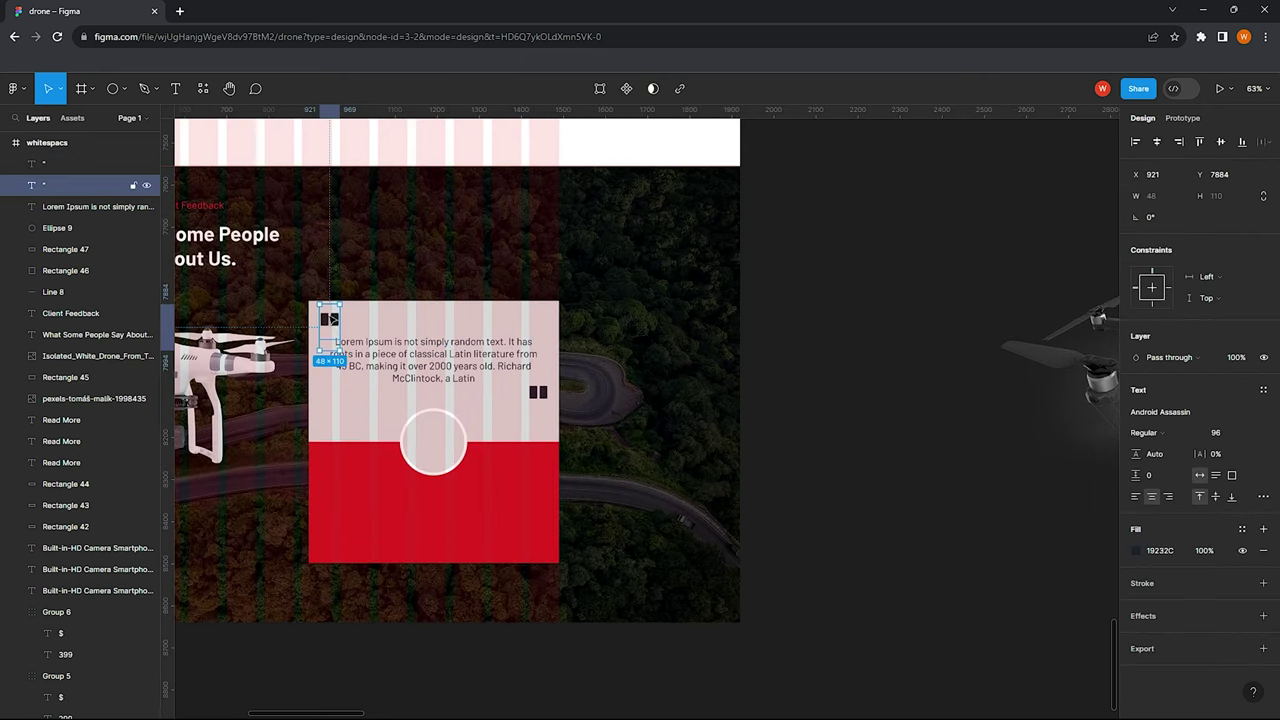
pyautogui.click(766, 300)
pyautogui.scroll(-2, 455, 463)
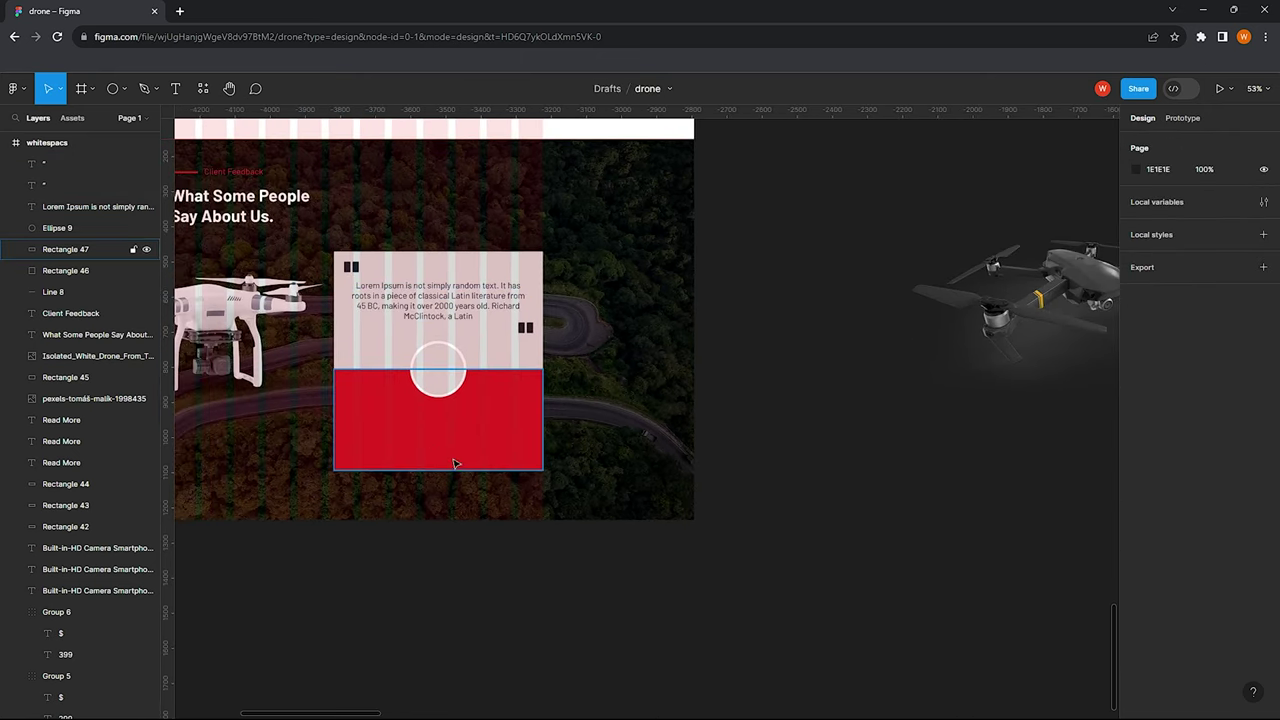
pyautogui.scroll(2, 455, 463)
# Add a bold white "White Spacs" name centred on the red block
pyautogui.click(446, 421)
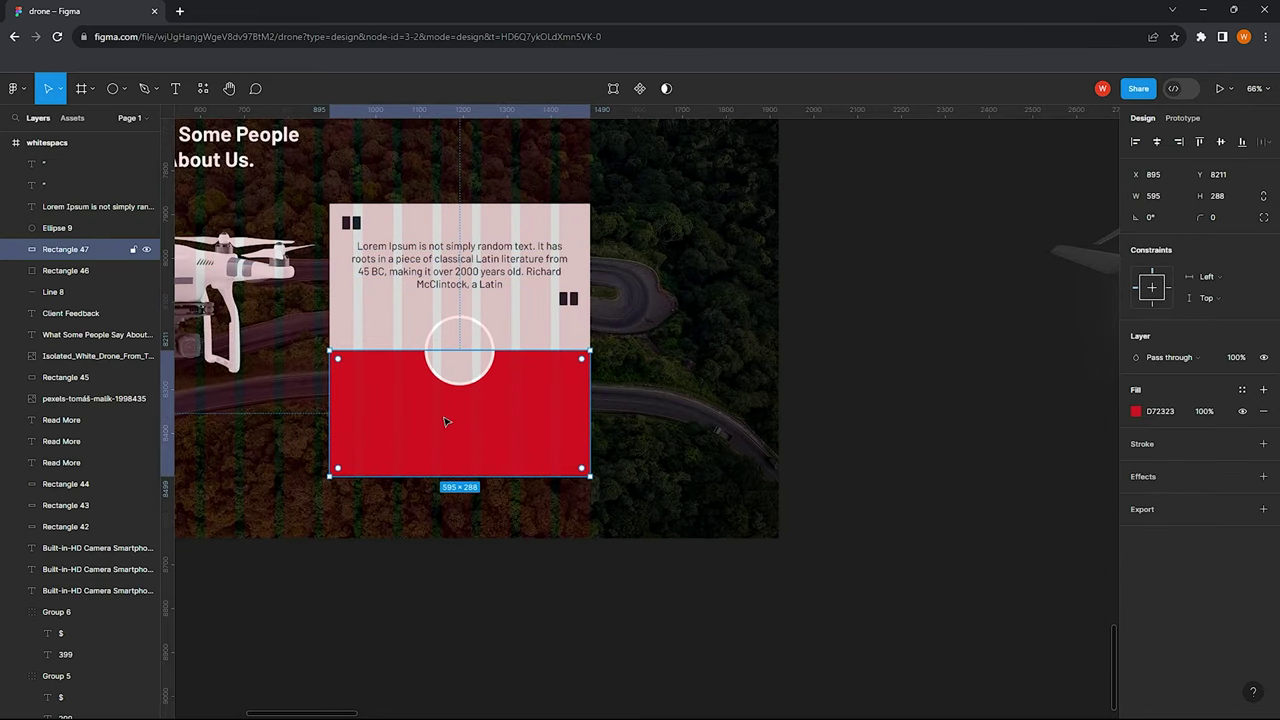
pyautogui.press('t')
pyautogui.click(431, 412)
pyautogui.write('White Spacs')
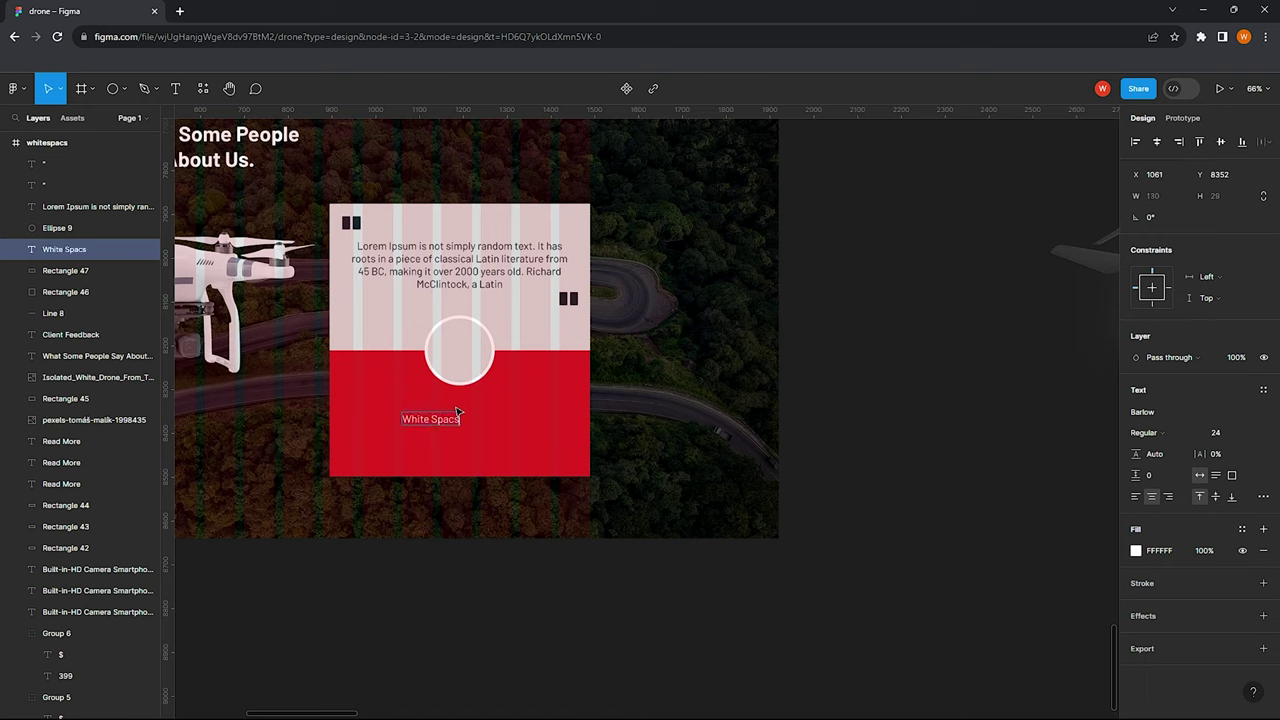
pyautogui.write('te Spacs')
pyautogui.press('Escape')
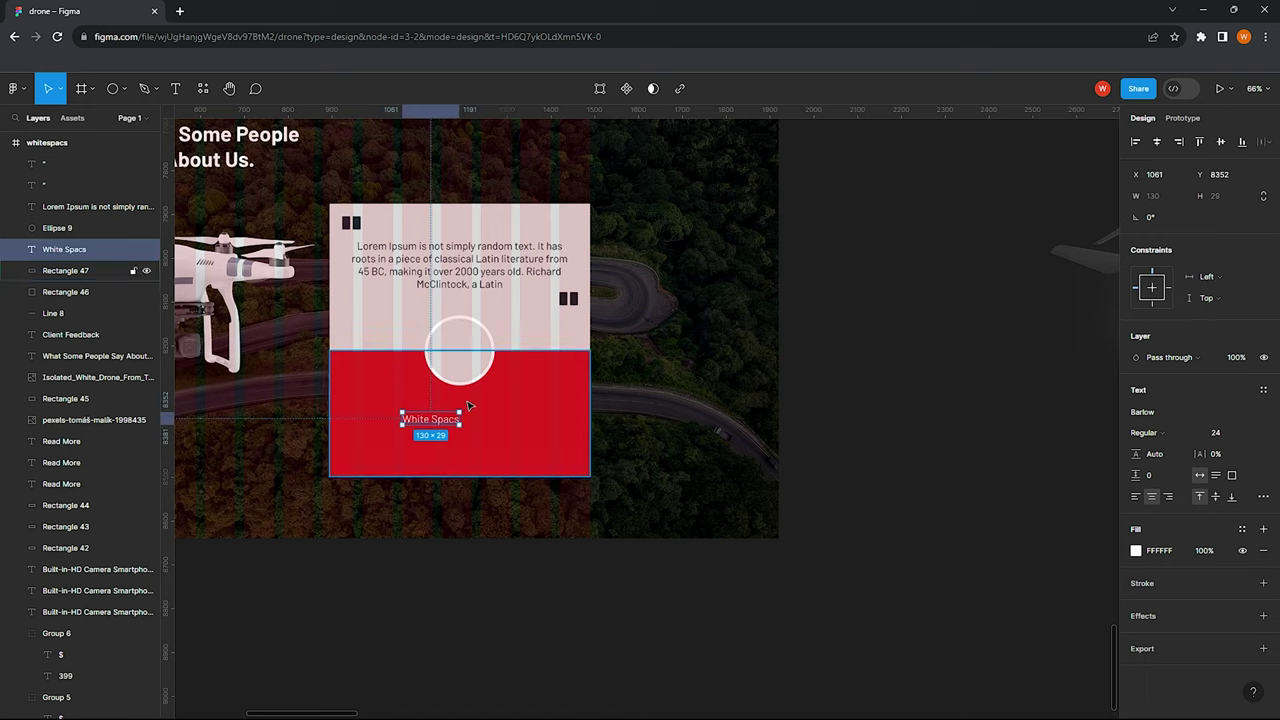
pyautogui.click(1150, 432)
pyautogui.click(1150, 477)
pyautogui.scroll(5, 430, 420)
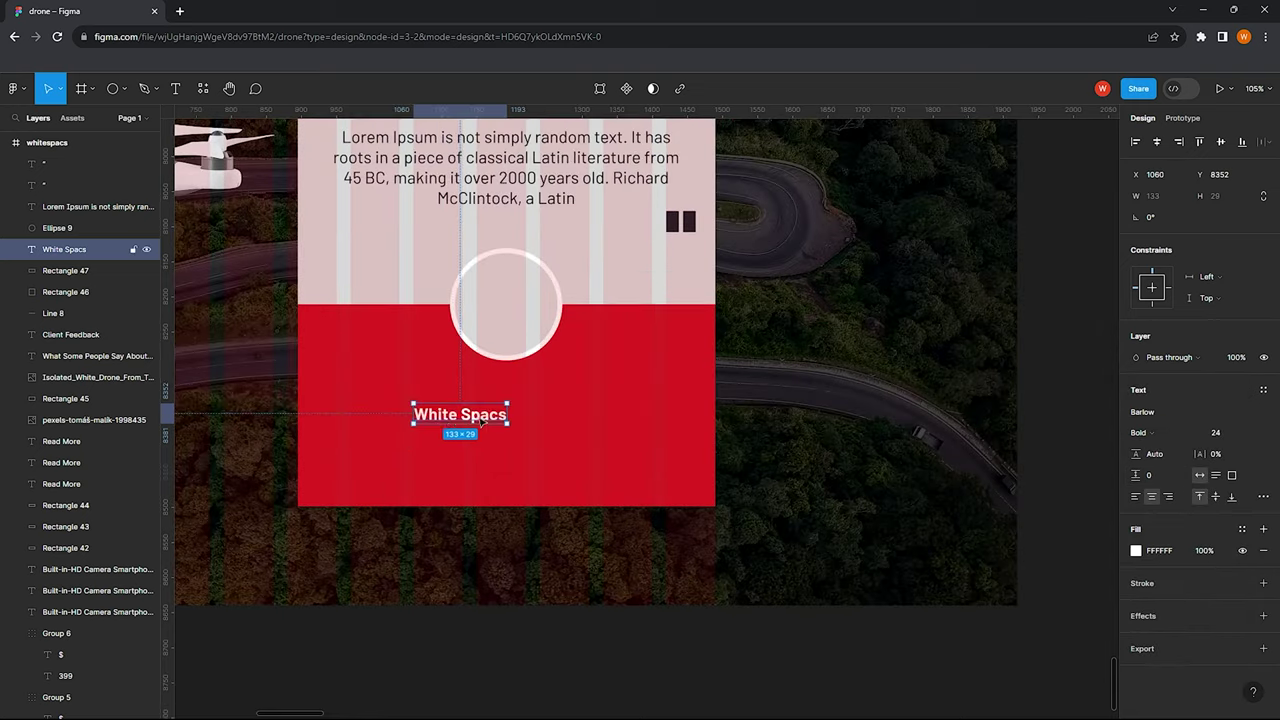
pyautogui.moveTo(437, 427)
pyautogui.mouseDown()
pyautogui.moveTo(507, 396)
pyautogui.moveTo(500, 421)
pyautogui.mouseUp()
# Turn a copy into a Regular, size-20 "Designer" caption centred under the name
pyautogui.doubleClick(519, 411)
pyautogui.write('Designer')
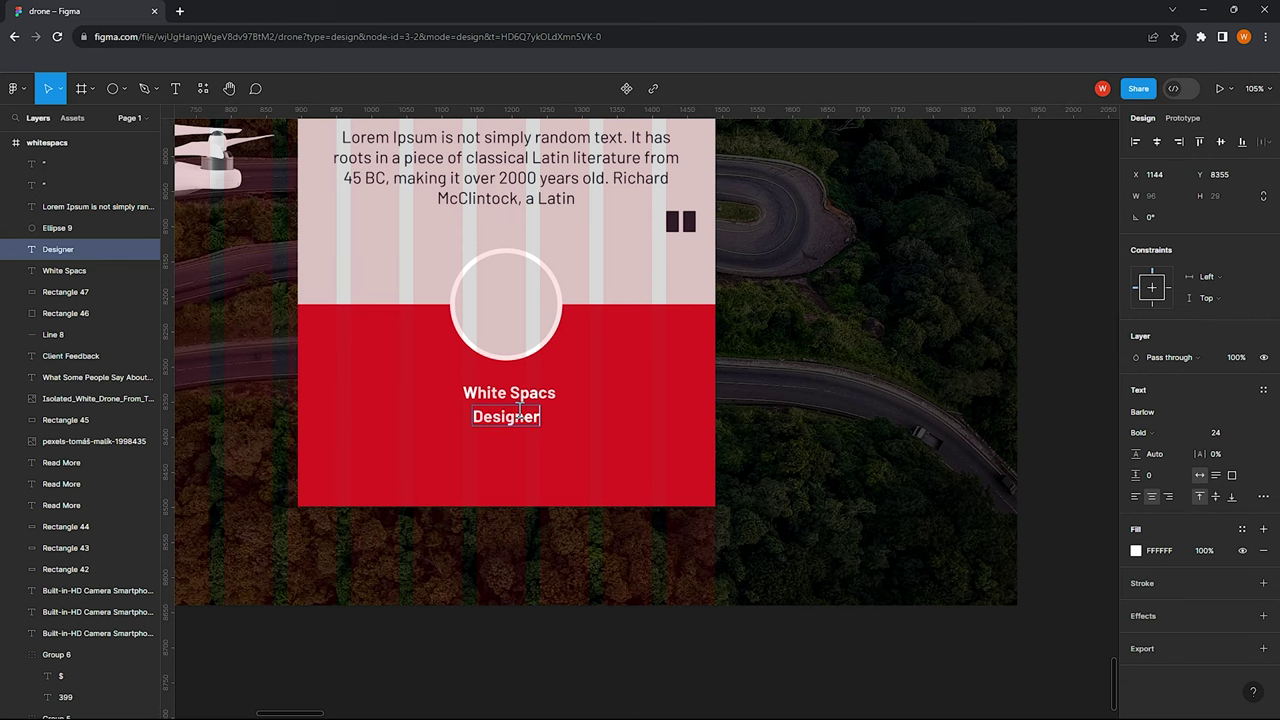
pyautogui.press('Escape')
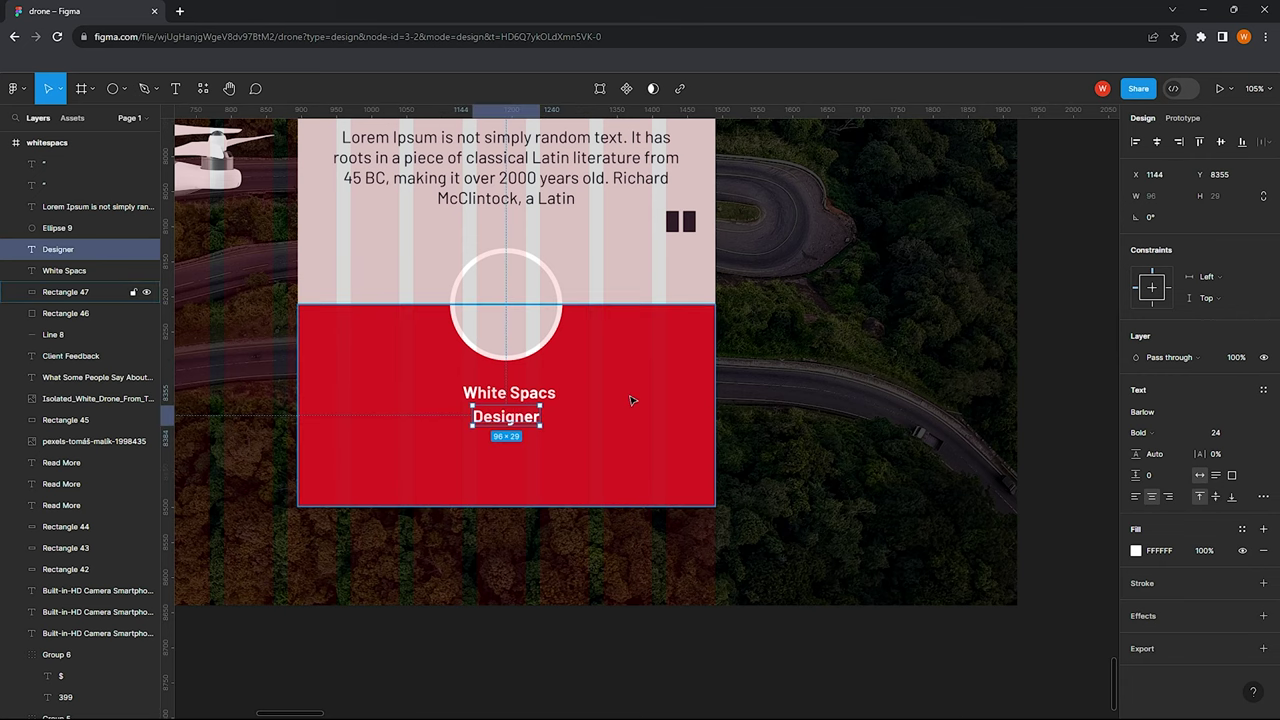
pyautogui.click(1142, 432)
pyautogui.click(1150, 380)
pyautogui.click(1253, 432)
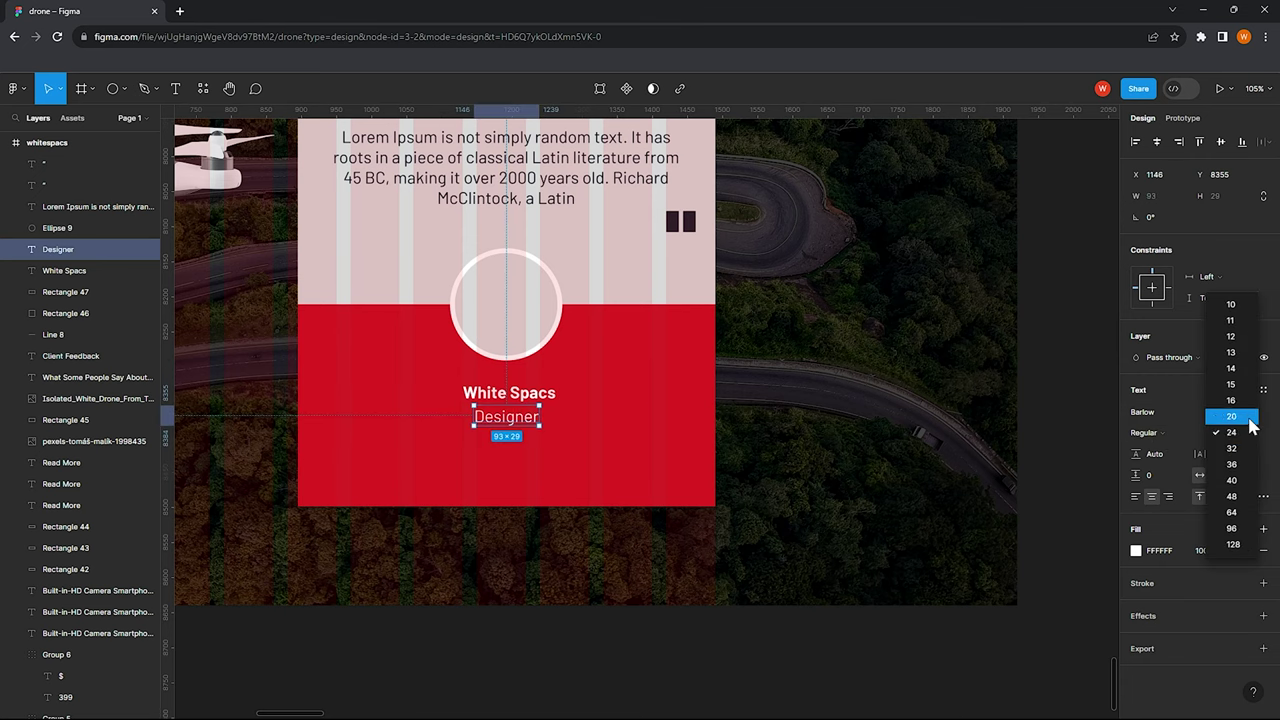
pyautogui.click(1225, 390)
pyautogui.scroll(-1, 528, 398)
pyautogui.scroll(3, 528, 398)
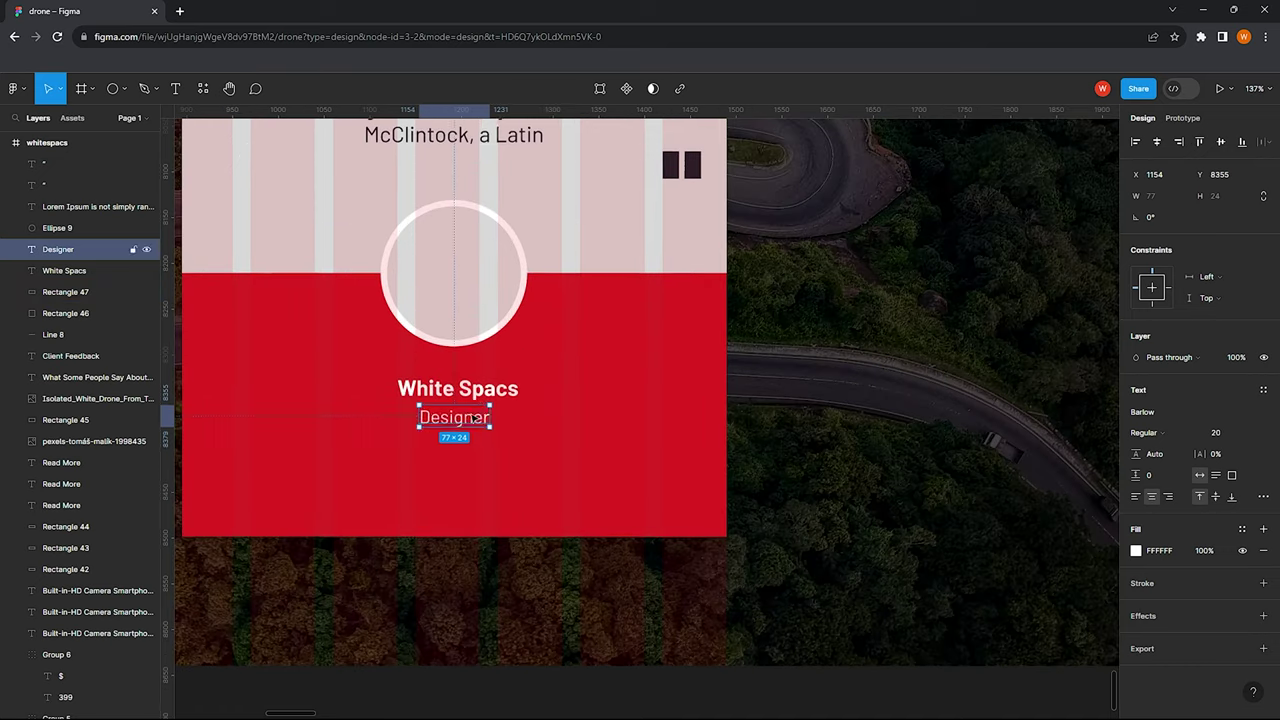
pyautogui.moveTo(452, 419); pyautogui.dragTo(455, 425)
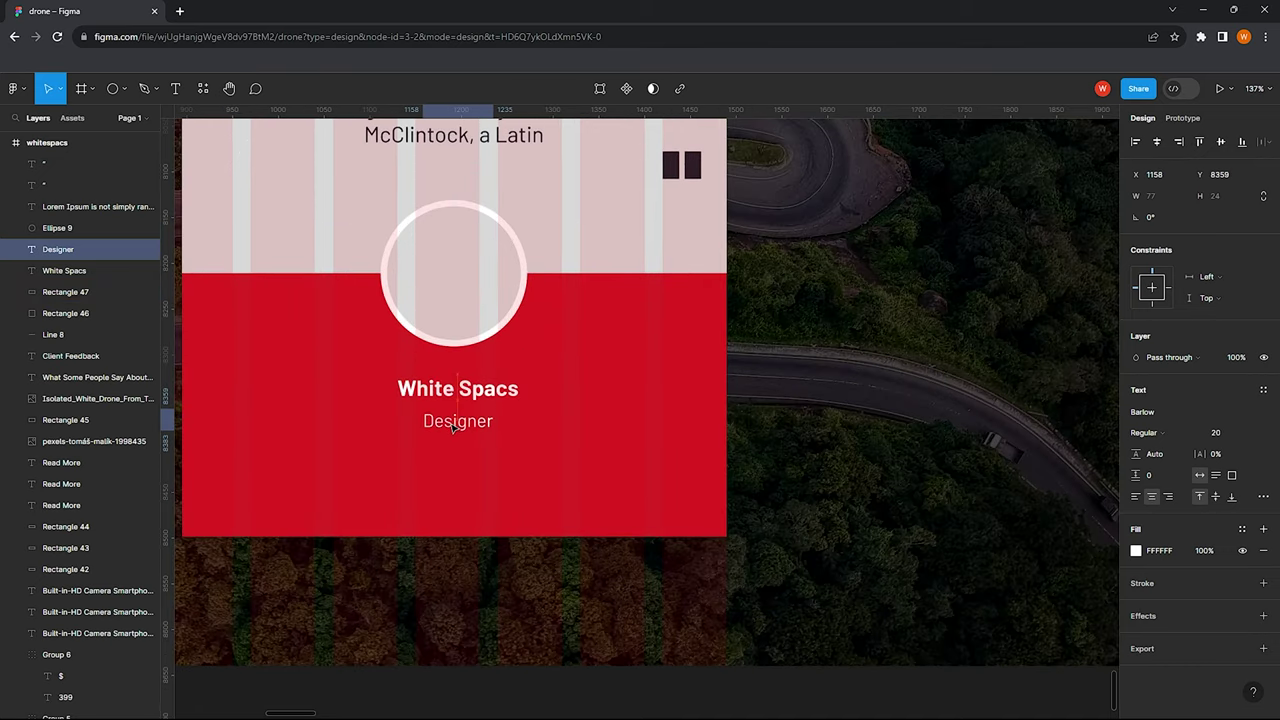
pyautogui.click(857, 357)
# Review the card and select the avatar circle
pyautogui.scroll(-1, 560, 400)
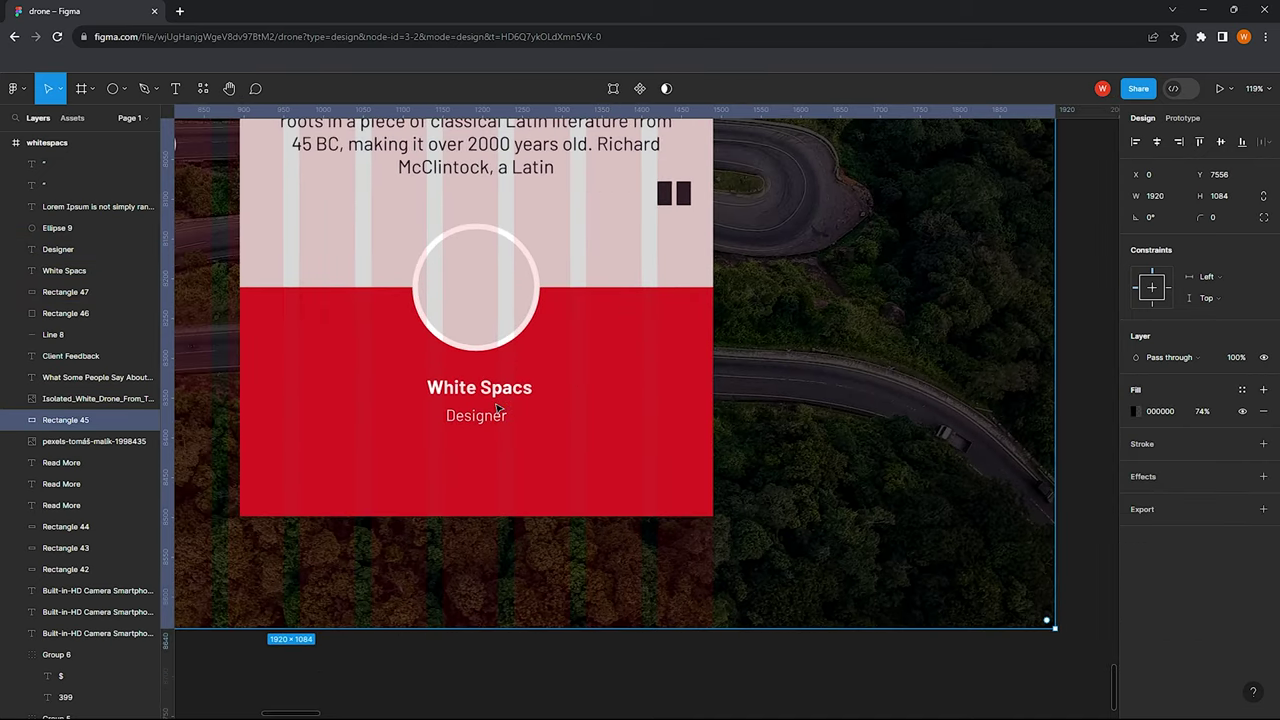
pyautogui.scroll(-2, 521, 395)
pyautogui.scroll(1, 521, 395)
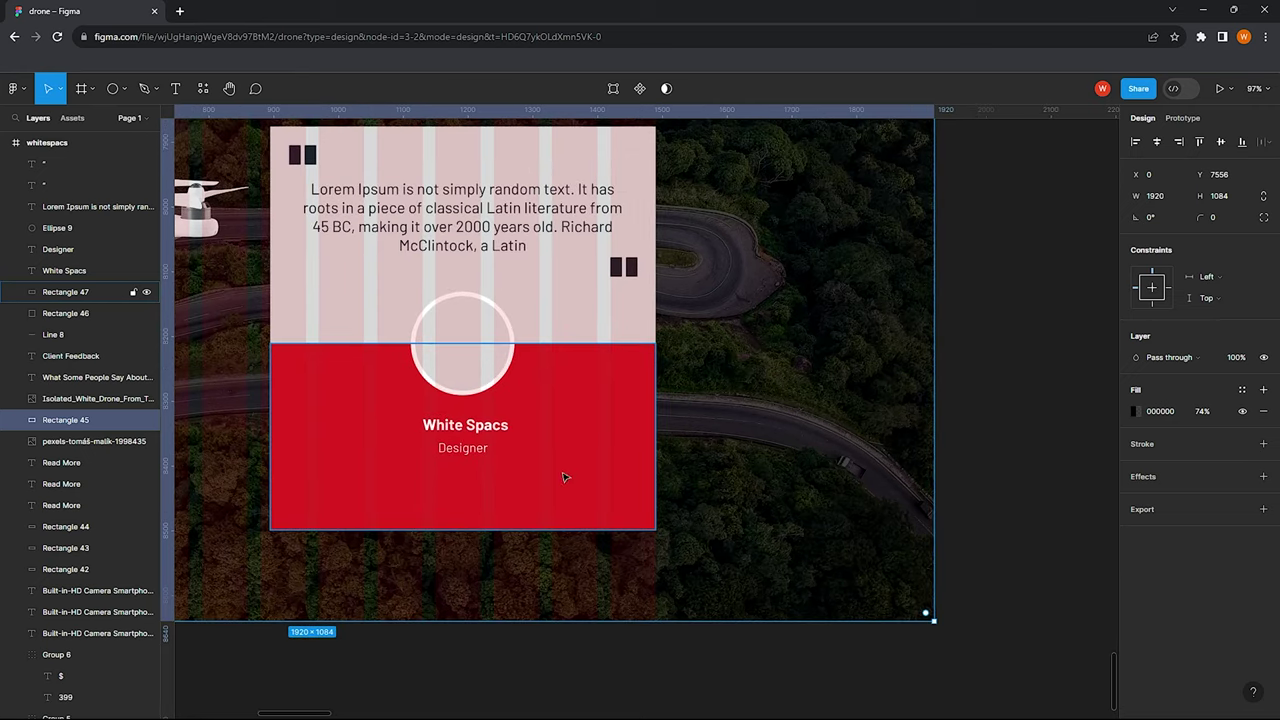
pyautogui.scroll(-2, 575, 372)
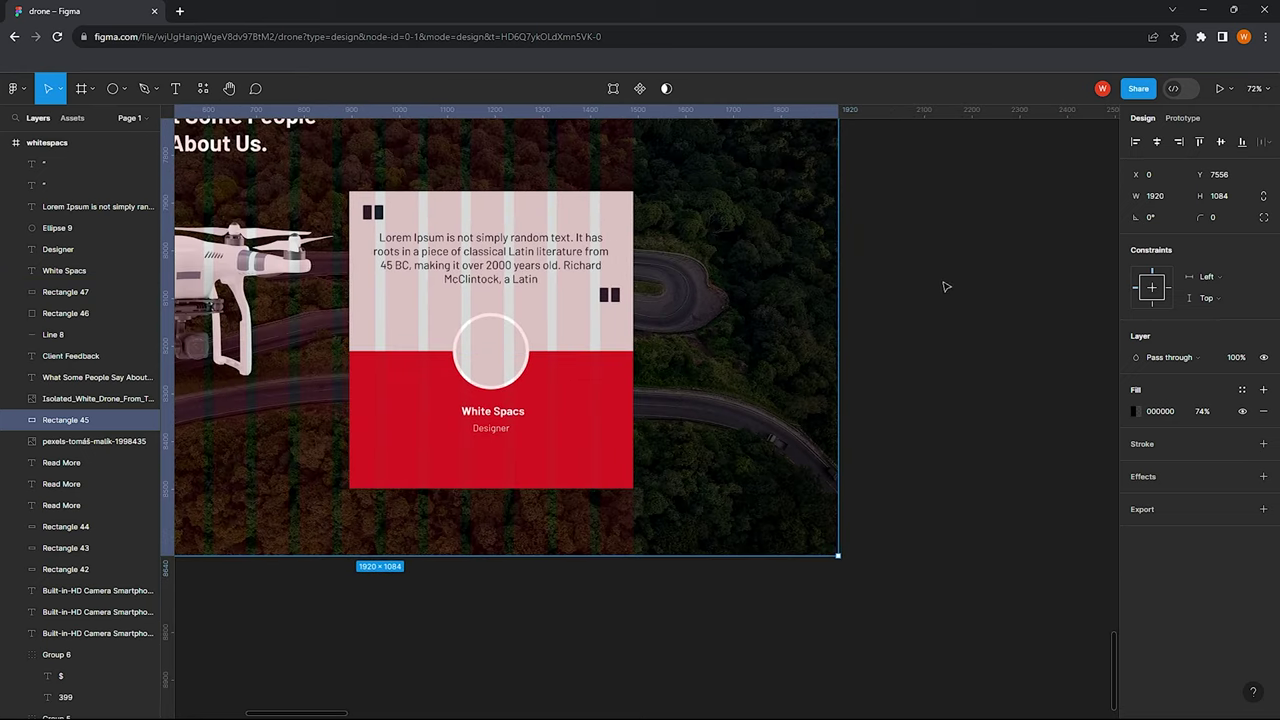
pyautogui.scroll(-2, 943, 283)
pyautogui.scroll(2, 549, 351)
pyautogui.click(549, 351)
# Fill the avatar circle with a random male portrait using the User Profile plugin
pyautogui.rightClick(549, 351)
pyautogui.moveTo(559, 597)
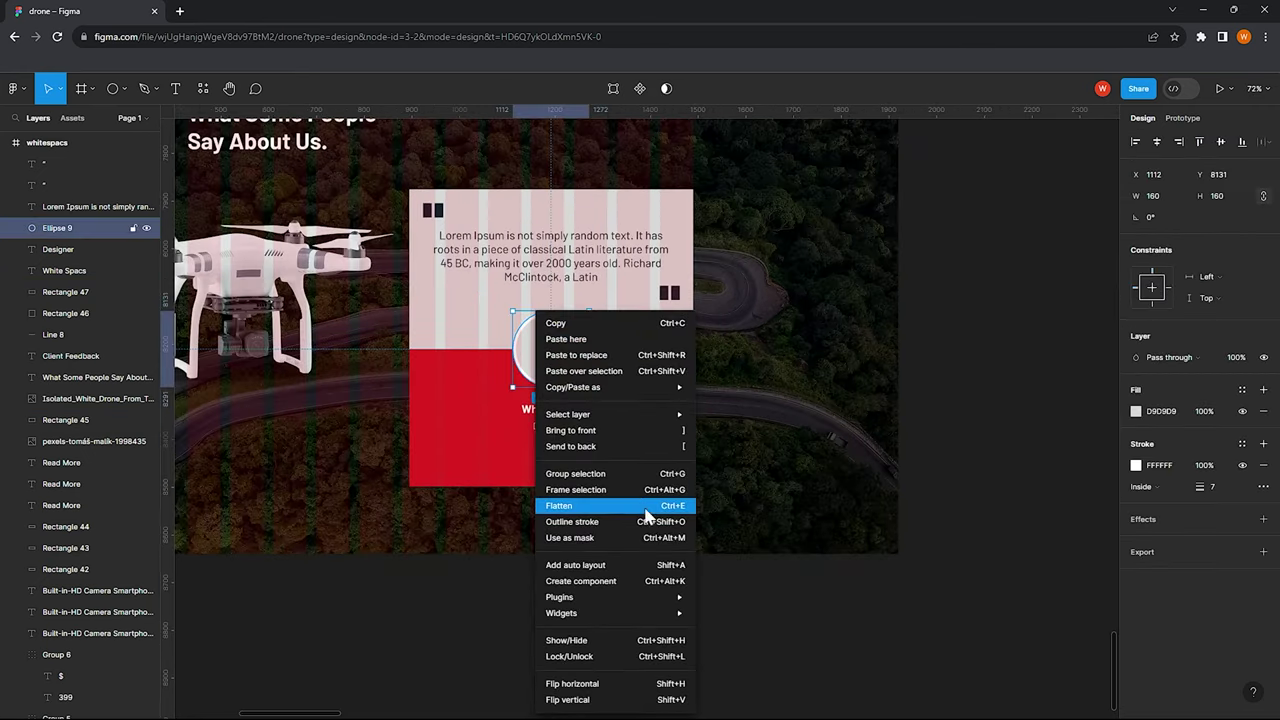
pyautogui.click(763, 577)
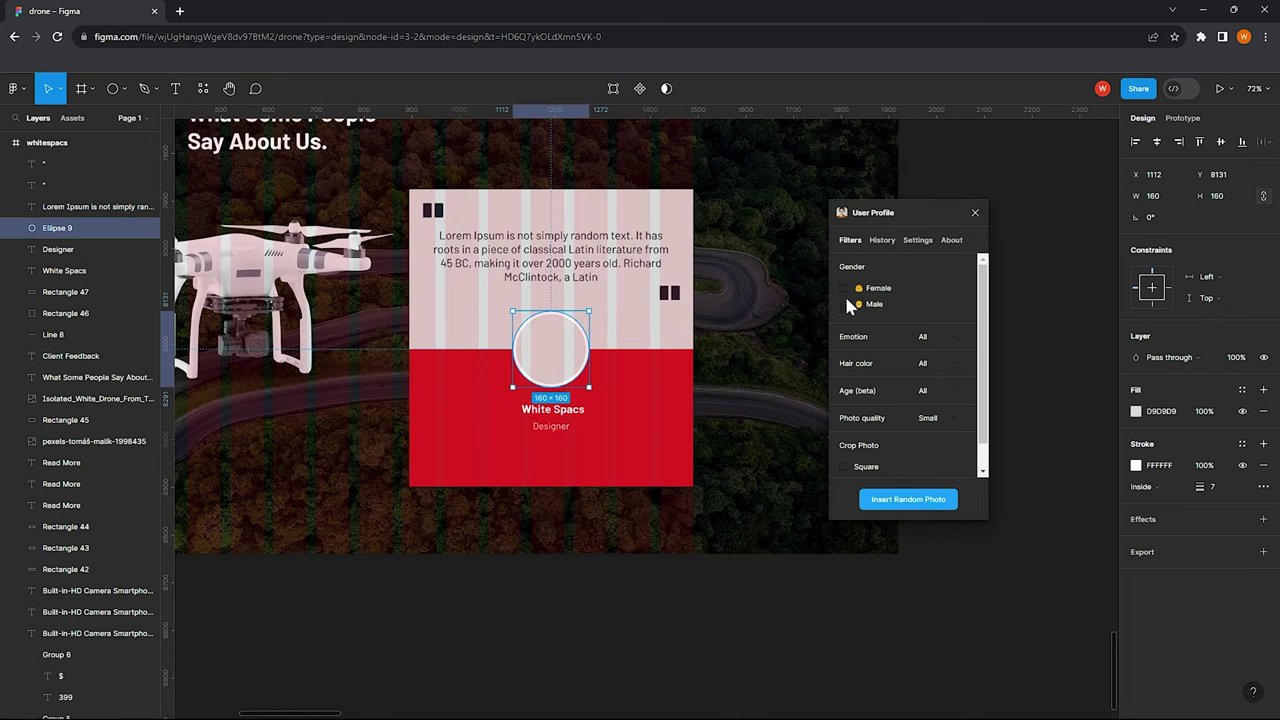
pyautogui.click(897, 502)
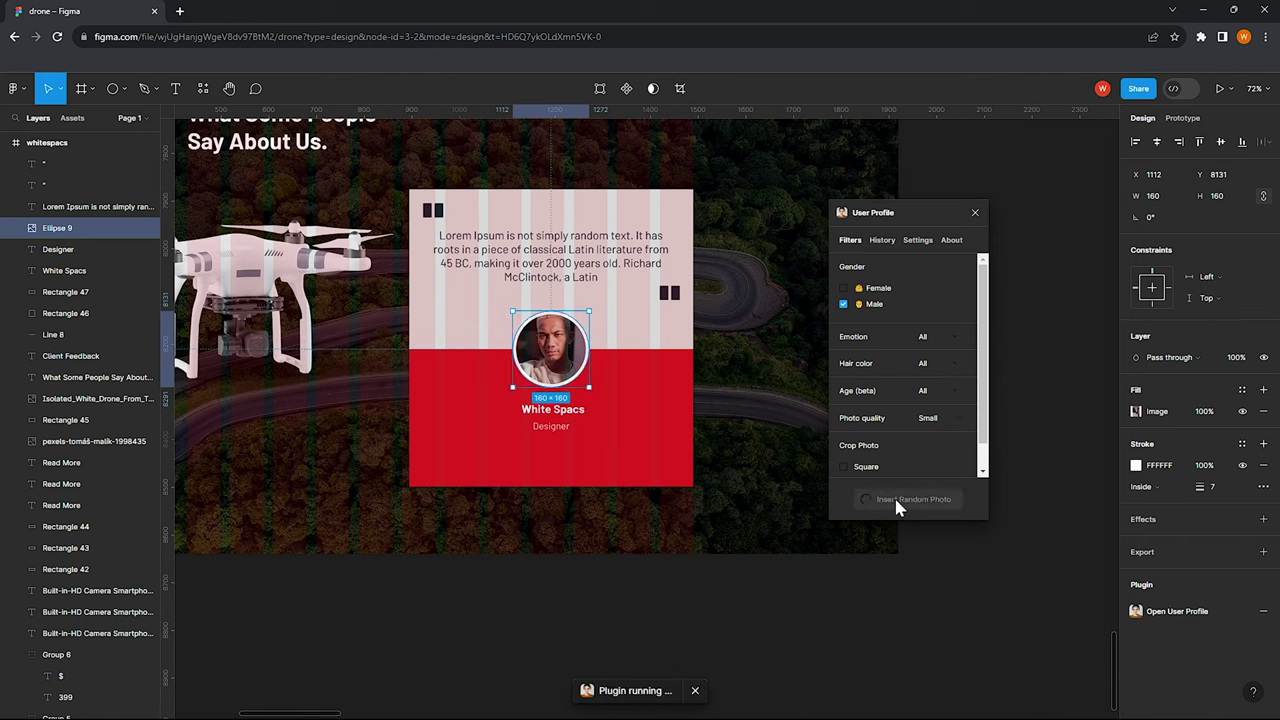
pyautogui.click(989, 263)
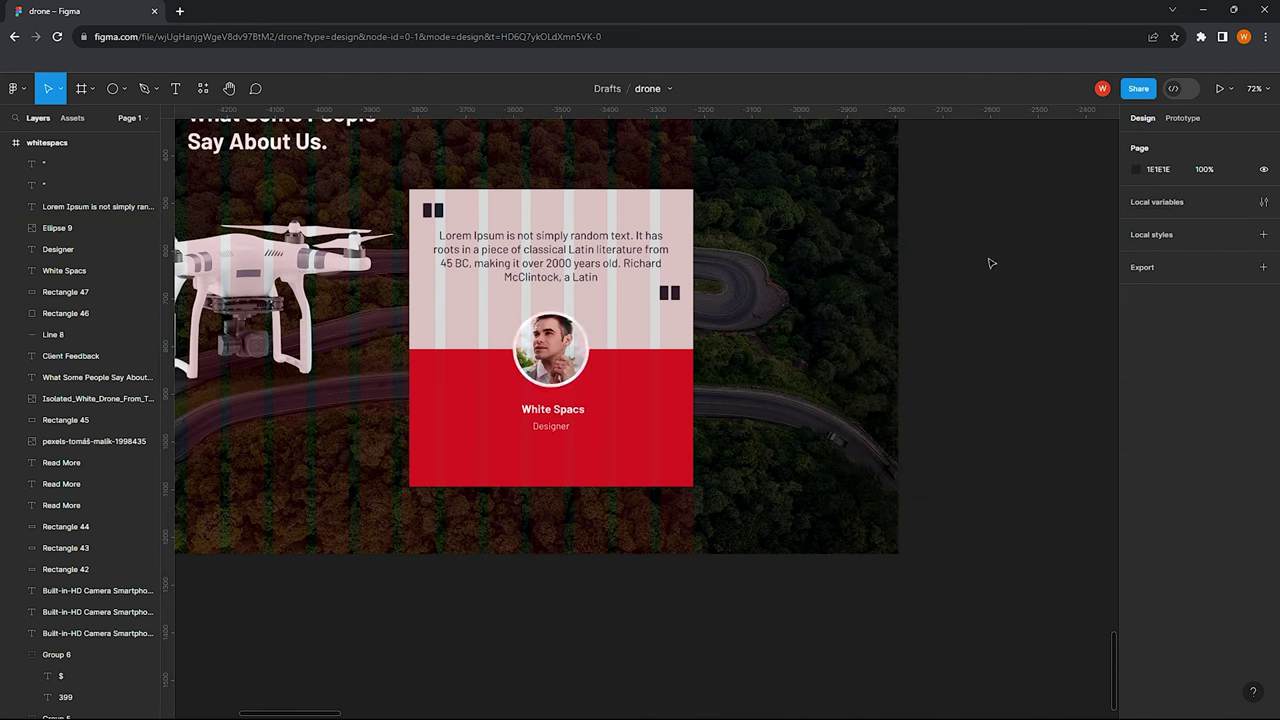
pyautogui.scroll(-3, 989, 263)
pyautogui.scroll(4, 614, 414)
pyautogui.scroll(1, 537, 422)
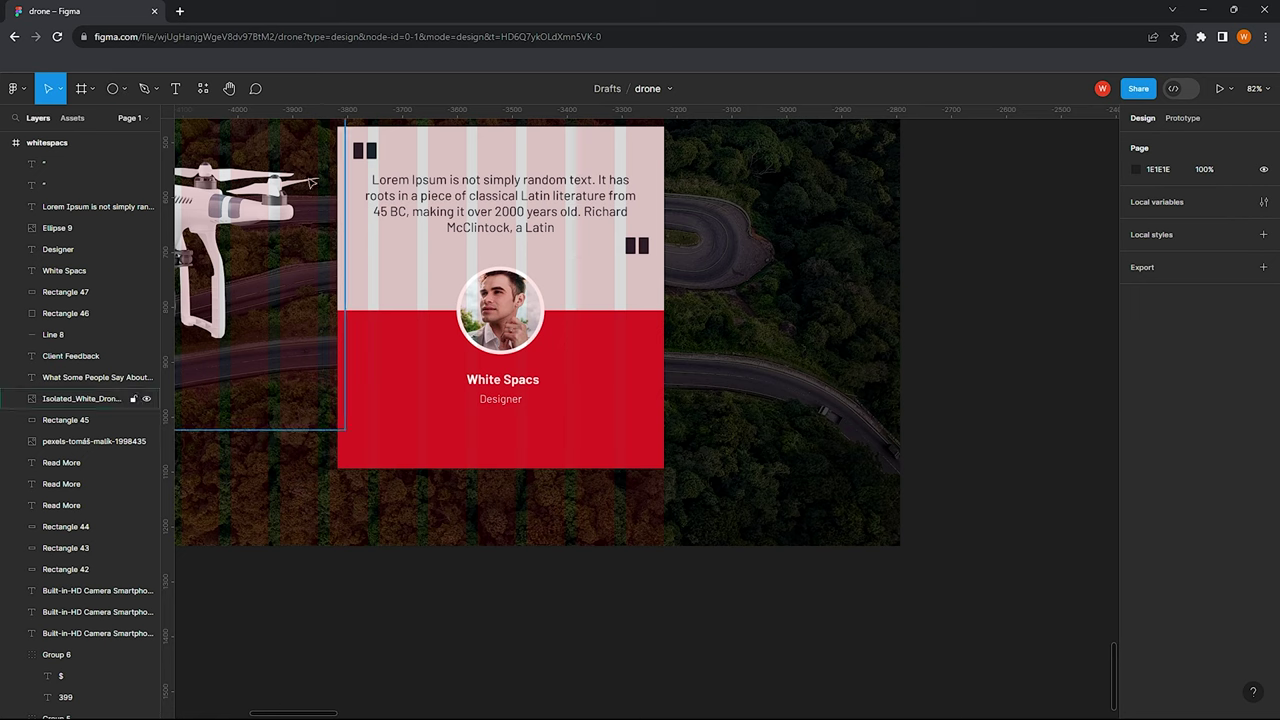
pyautogui.scroll(-3, 552, 277)
pyautogui.scroll(2, 646, 357)
pyautogui.scroll(2, 646, 357)
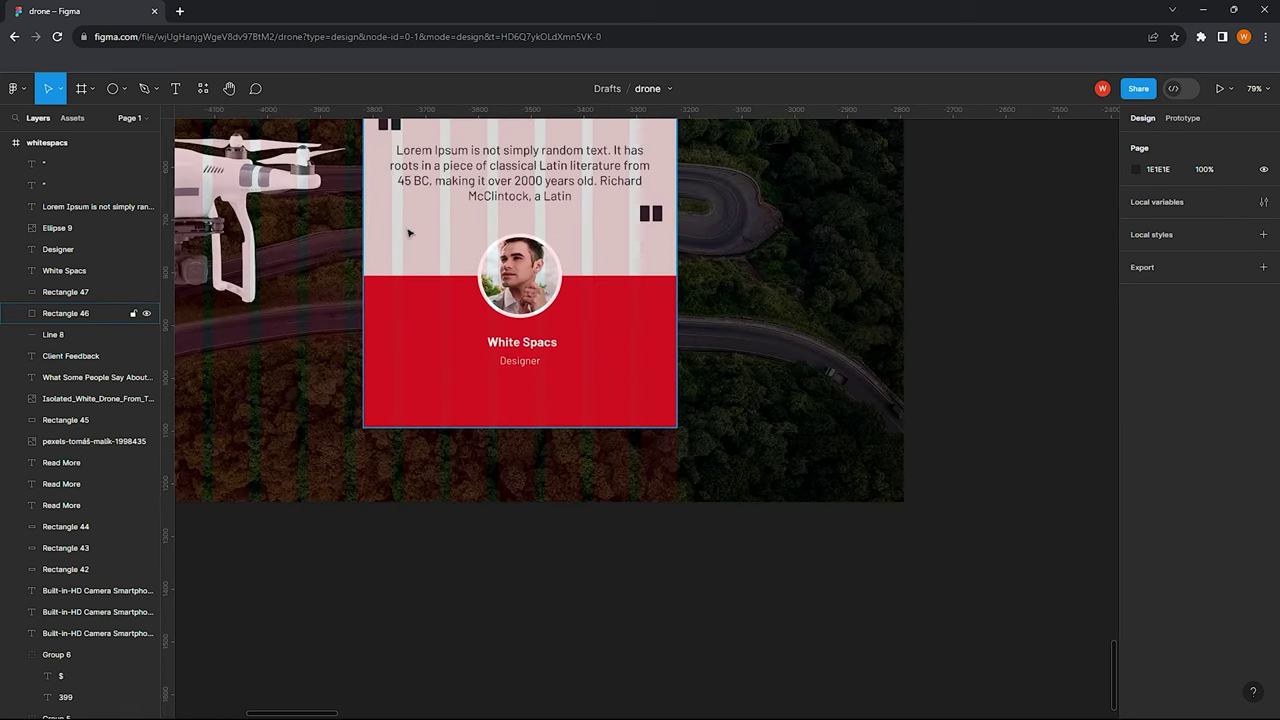
# Draw a right-pointing arrow below the Designer caption
pyautogui.click(124, 88)
pyautogui.click(68, 137)
pyautogui.scroll(2, 540, 380)
pyautogui.moveTo(538, 382)
pyautogui.mouseDown()
pyautogui.moveTo(576, 382)
pyautogui.moveTo(470, 394)
pyautogui.mouseUp()
pyautogui.scroll(3, 576, 382)
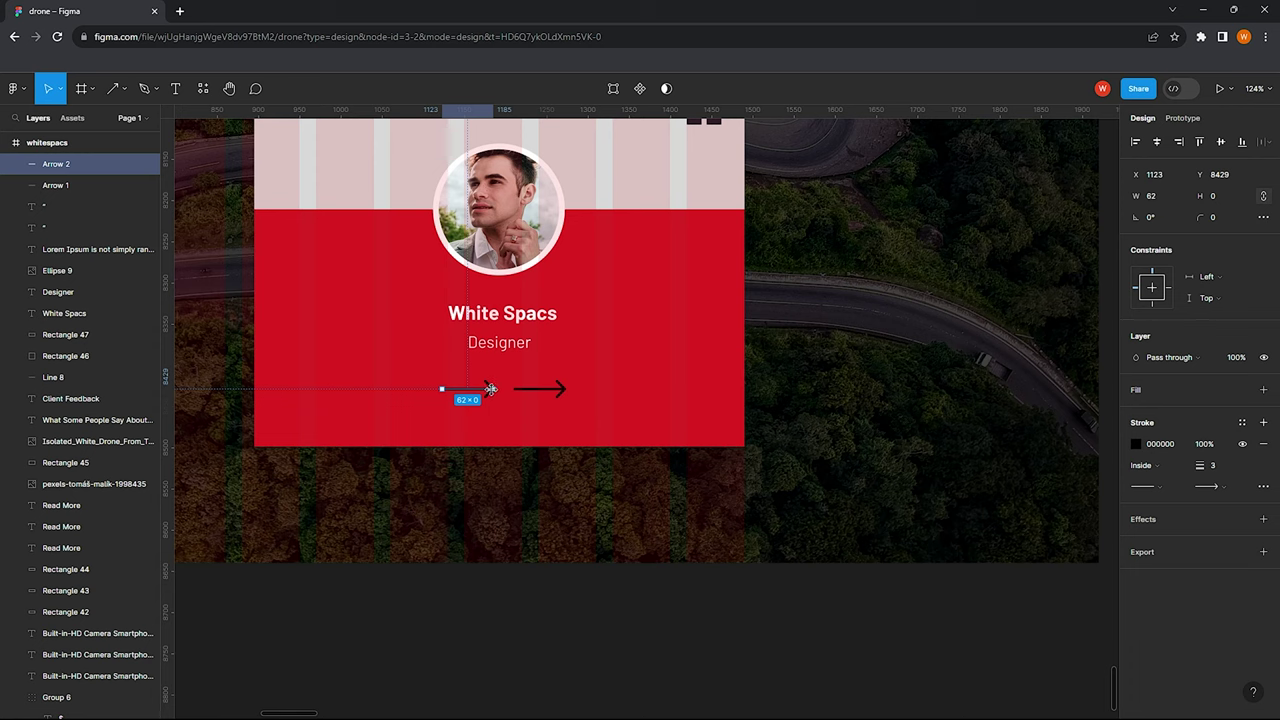
# Flip the duplicated arrow horizontally so it points left
pyautogui.rightClick(490, 389)
pyautogui.click(610, 688)
pyautogui.scroll(1, 545, 392)
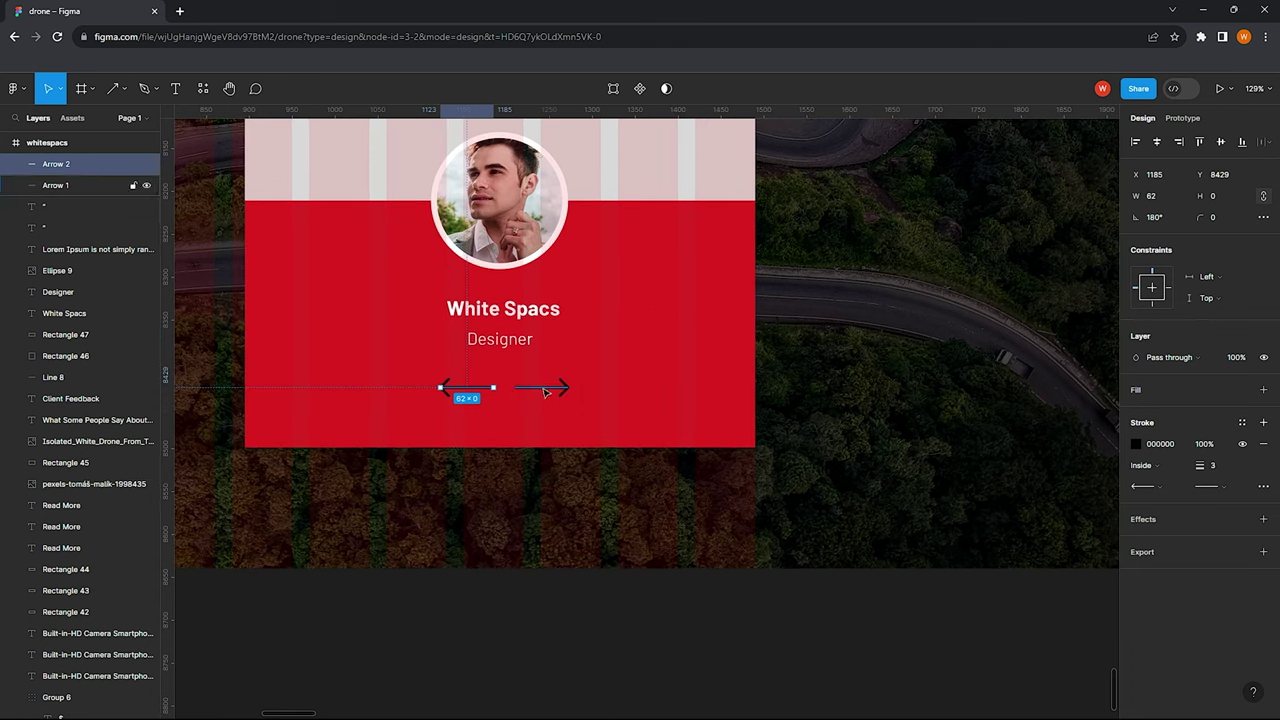
# Set both arrows' stroke to white FFFFFF at weight 1
pyautogui.click(1136, 443)
pyautogui.click(960, 370)
pyautogui.click(694, 651)
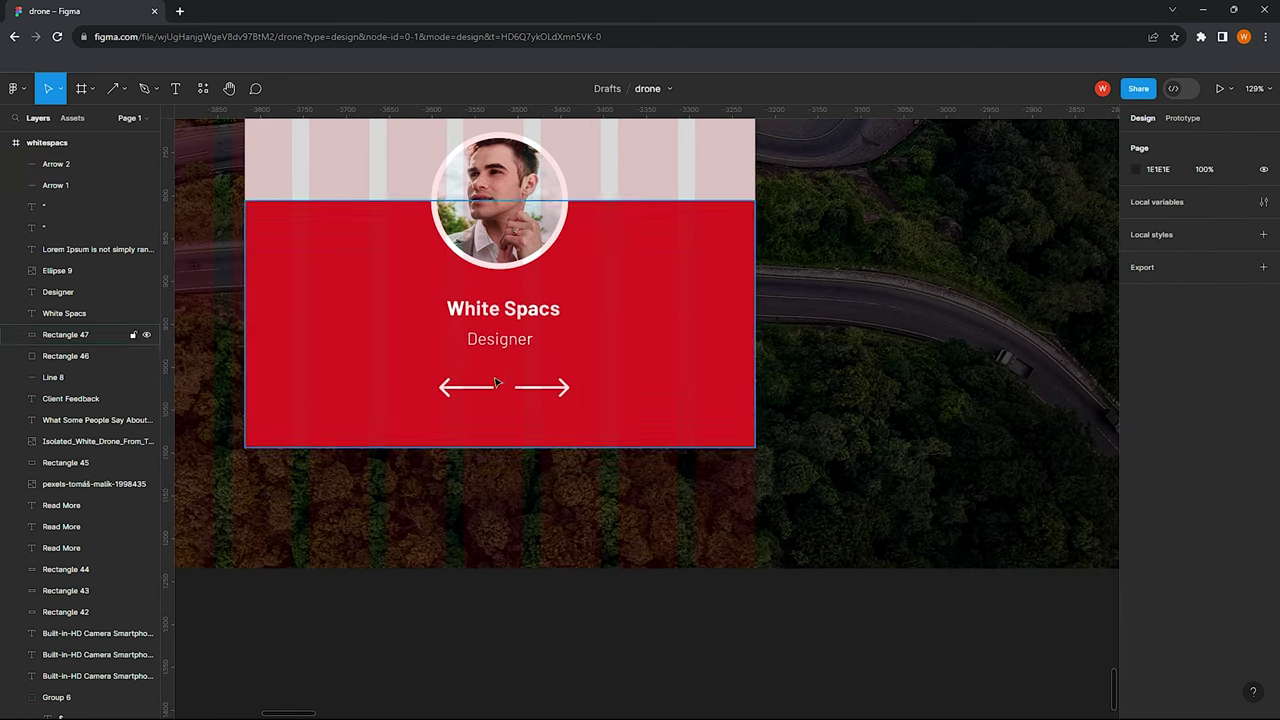
pyautogui.click(497, 383)
pyautogui.click(55, 163)
pyautogui.keyDown('shift'); pyautogui.click(55, 185); pyautogui.keyUp('shift')
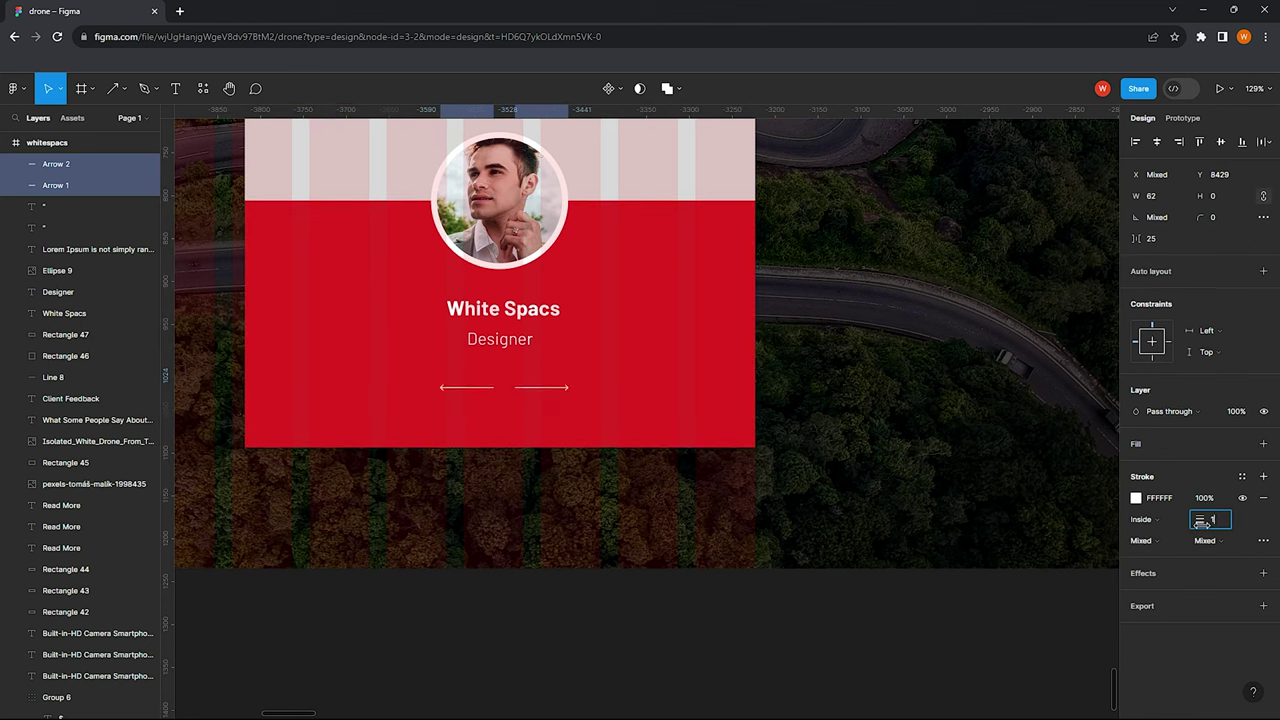
pyautogui.scroll(-5, 623, 528)
pyautogui.click(614, 503)
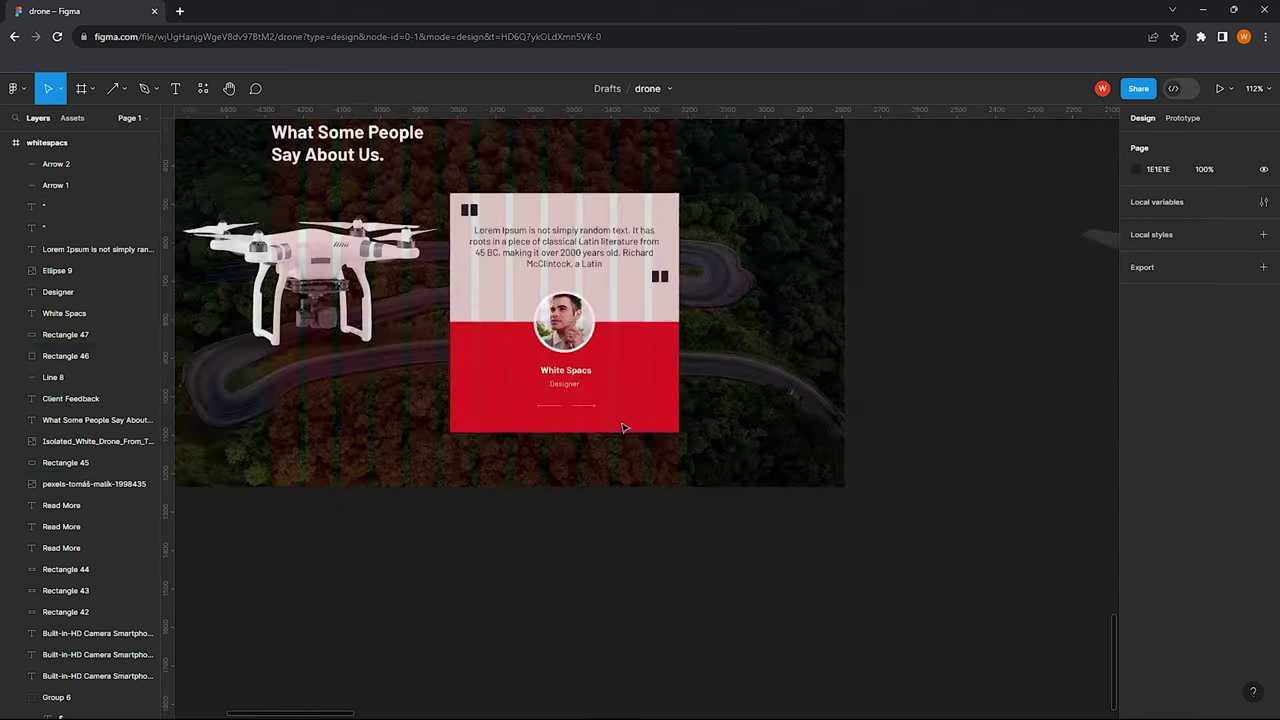
pyautogui.scroll(3, 614, 503)
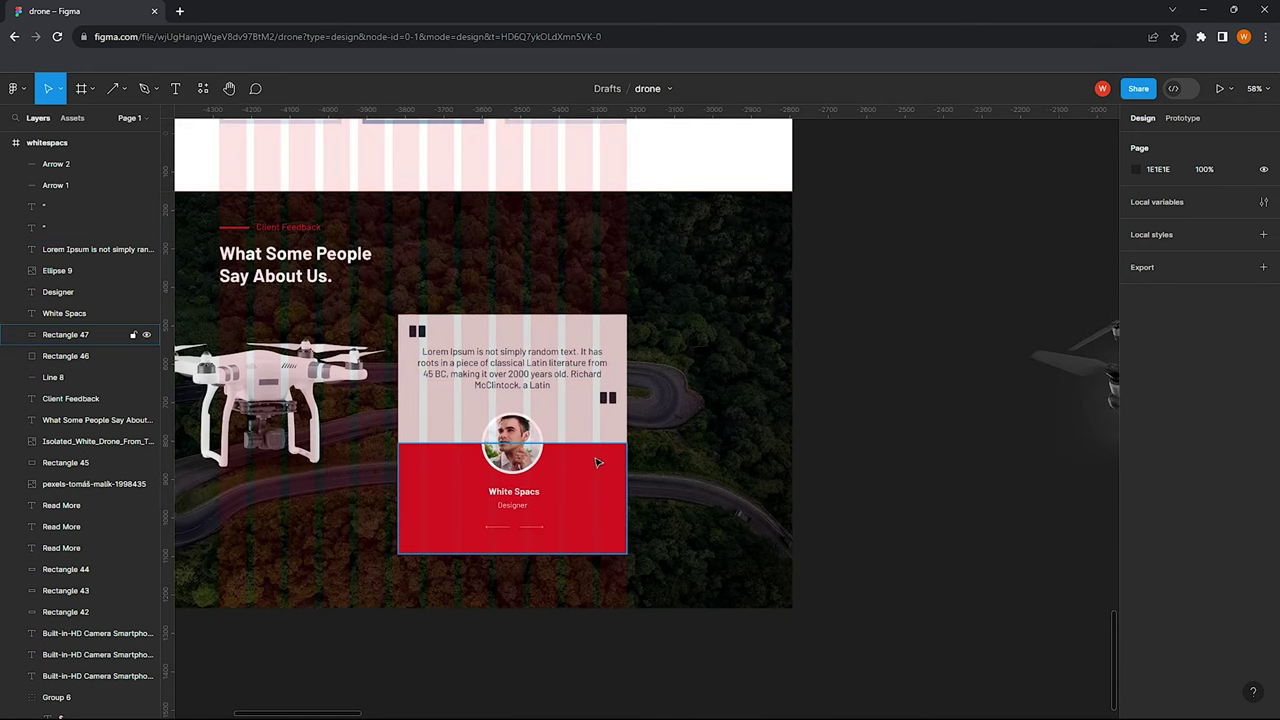
# Extend the page frame to a height of 9720
pyautogui.scroll(-1, 579, 374)
pyautogui.scroll(-2, 582, 370)
pyautogui.scroll(-1, 586, 366)
pyautogui.scroll(-1, 585, 366)
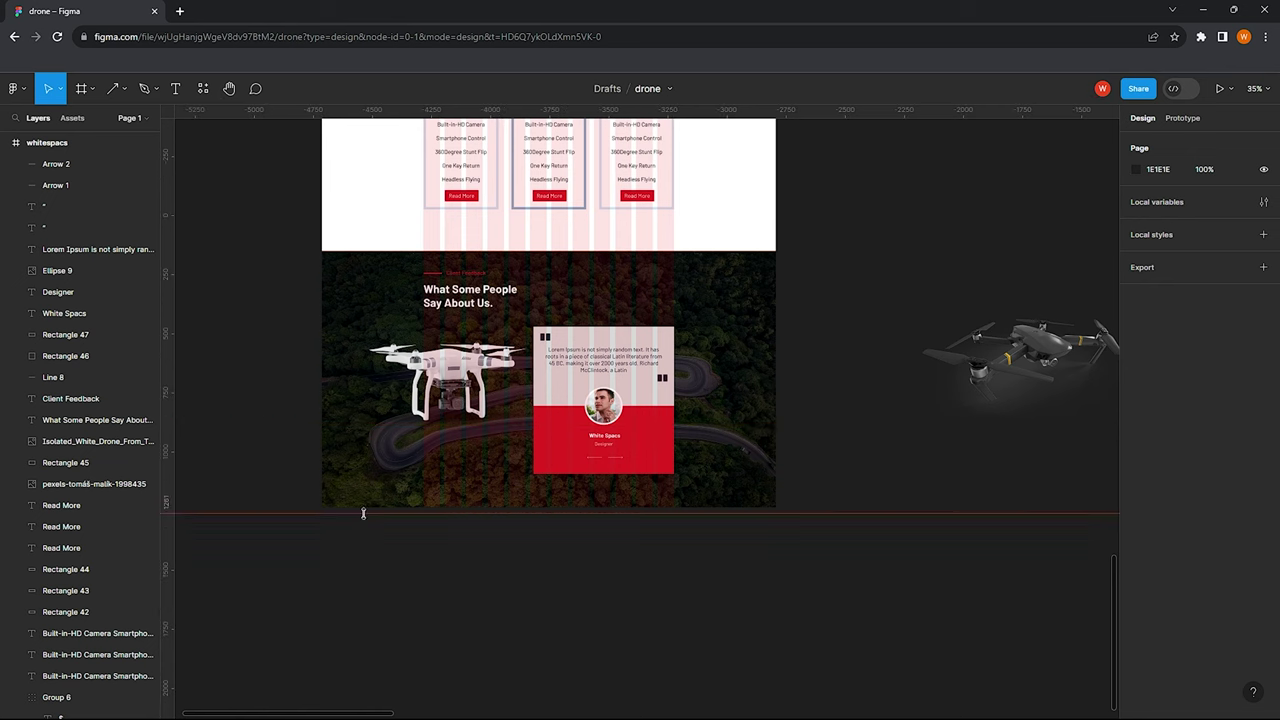
pyautogui.click(352, 460)
pyautogui.write('8640 +1080')
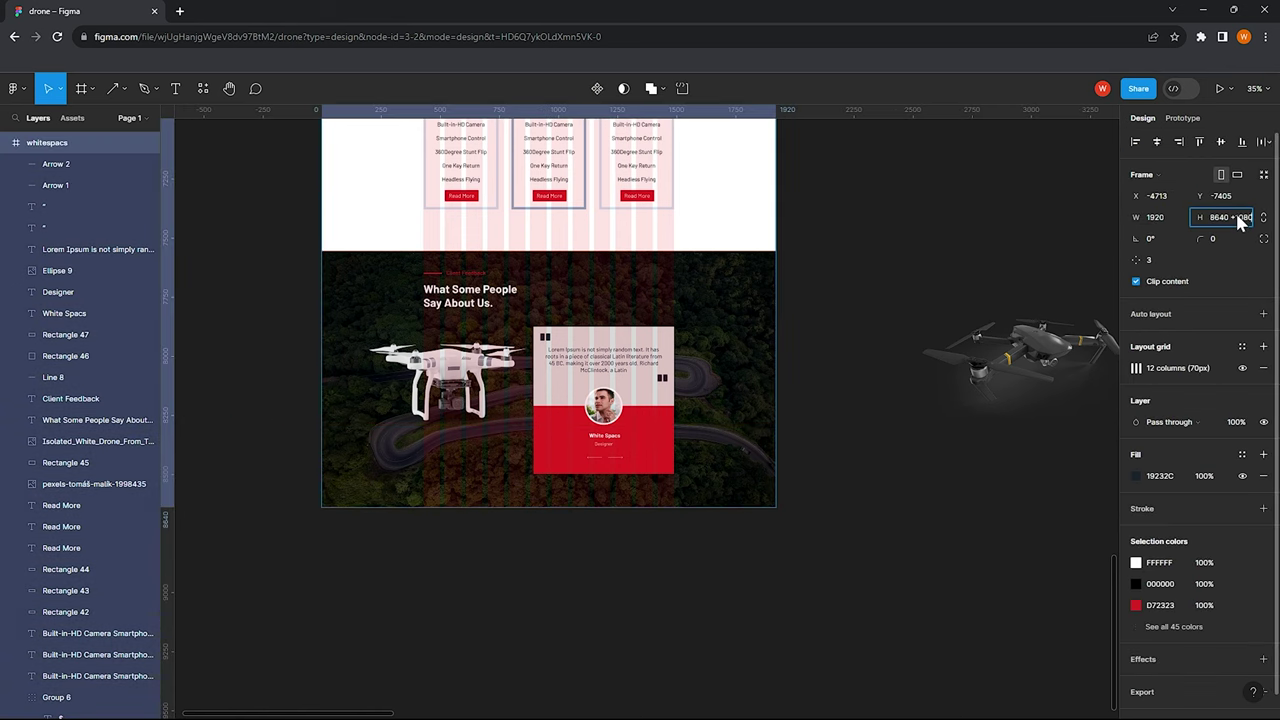
pyautogui.press('Return')
# Duplicate the dark overlay and mask the forest image with Rectangle 45
pyautogui.hscroll(2, 582, 393)
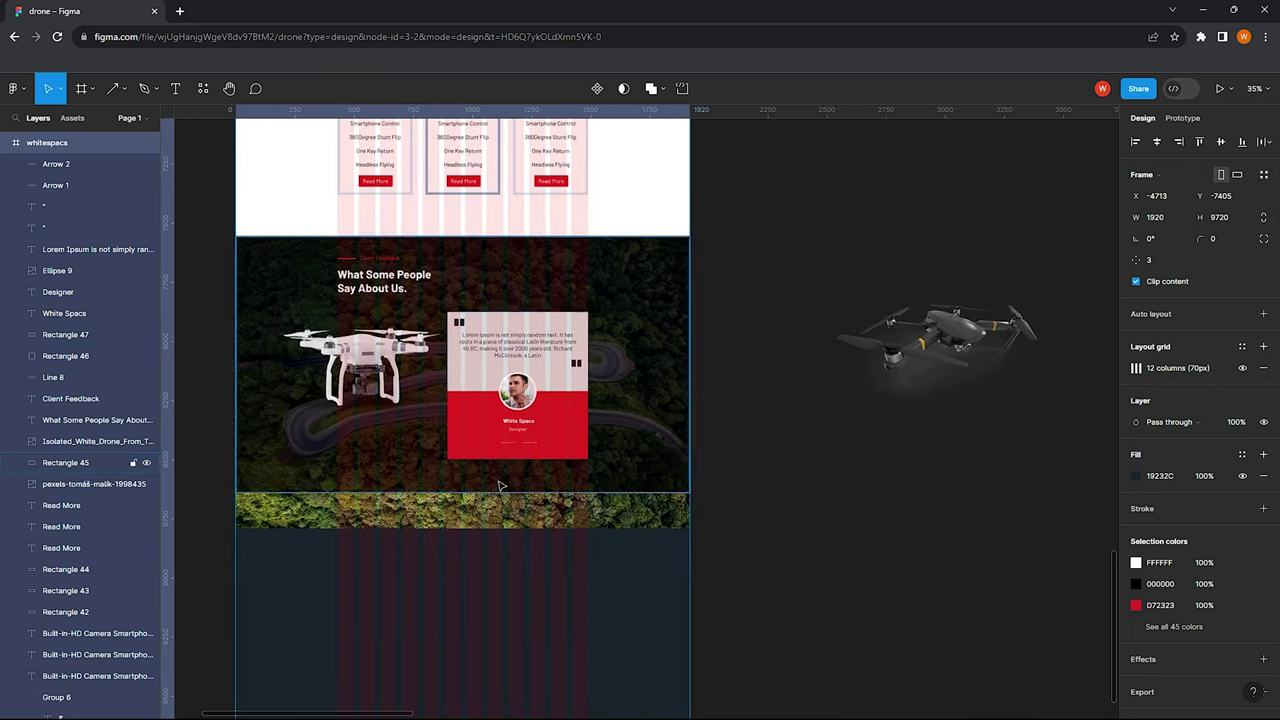
pyautogui.scroll(-3, 582, 393)
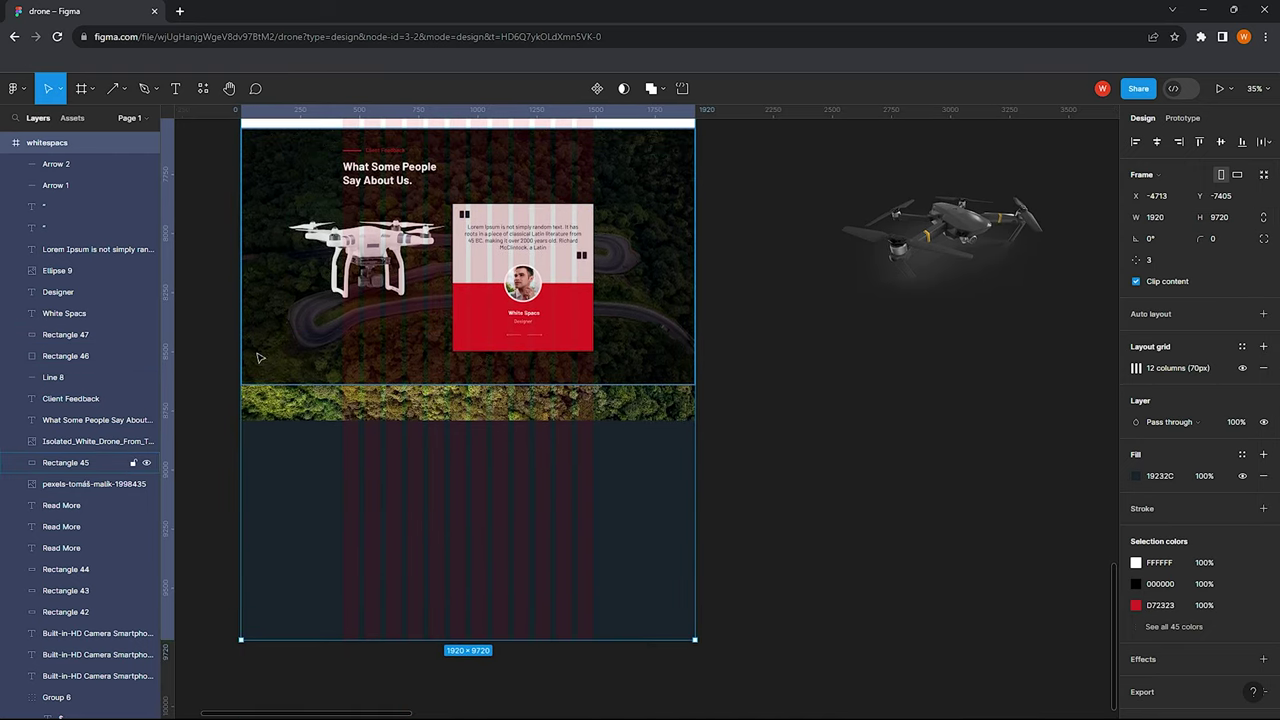
pyautogui.click(258, 357)
pyautogui.hotkey('ctrl', 'd')
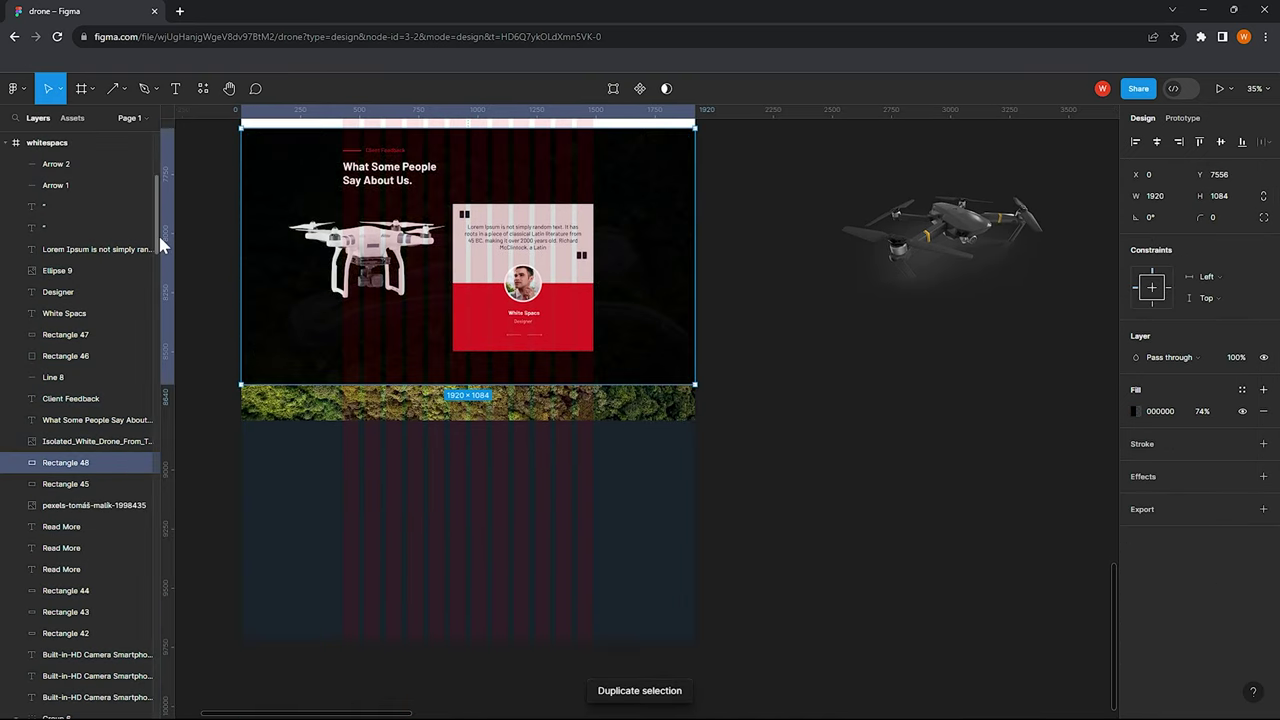
pyautogui.click(80, 484)
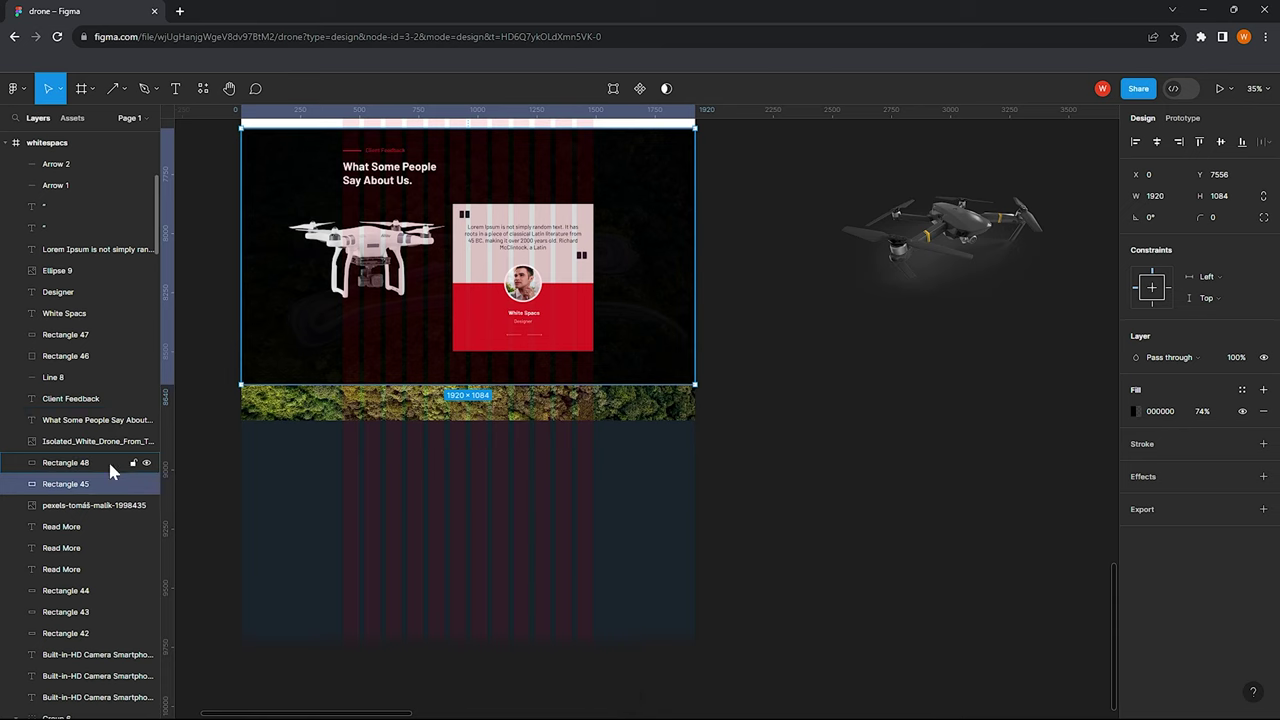
pyautogui.keyDown('shift'); pyautogui.click(80, 505); pyautogui.keyUp('shift')
pyautogui.moveTo(80, 505); pyautogui.dragTo(78, 490)
pyautogui.hotkey('ctrl', 'alt', 'm')
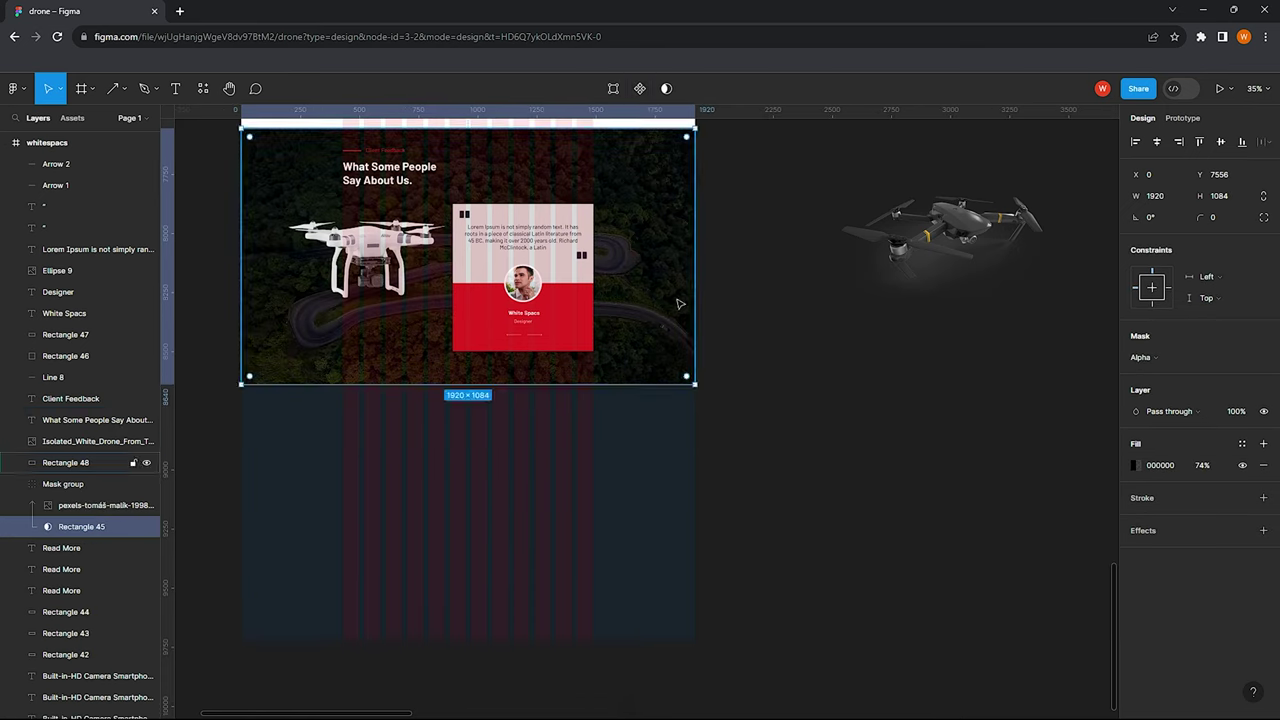
pyautogui.press('Escape')
# Set the mask rectangle's fill to white FFFFFF at 100% opacity
pyautogui.scroll(1, 370, 300)
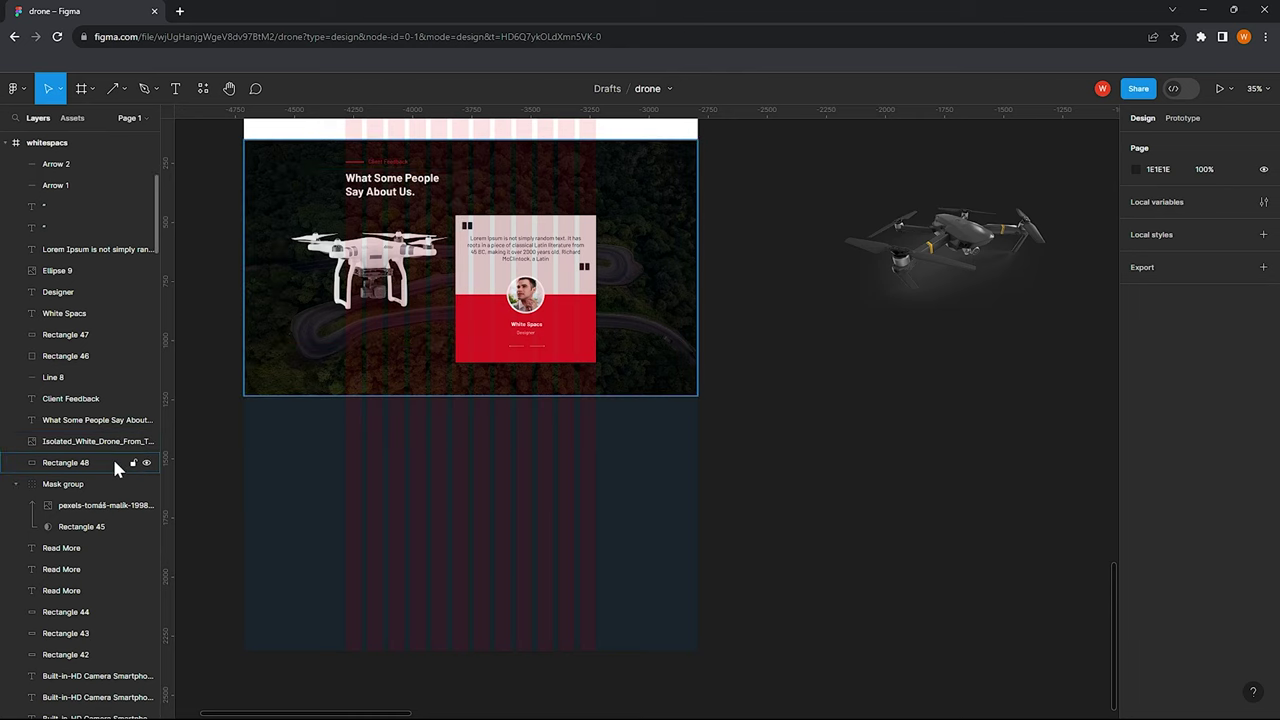
pyautogui.click(104, 505)
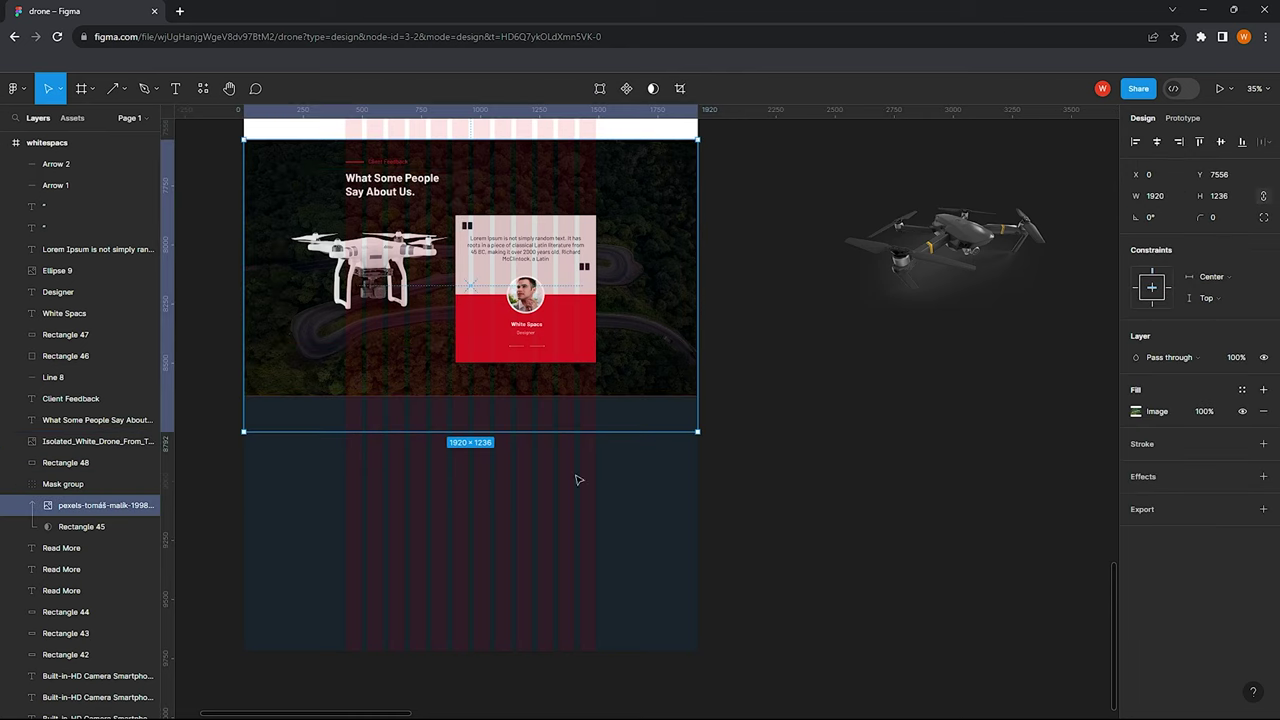
pyautogui.press('Tab')
pyautogui.click(1140, 467)
pyautogui.moveTo(982, 377); pyautogui.dragTo(960, 372)
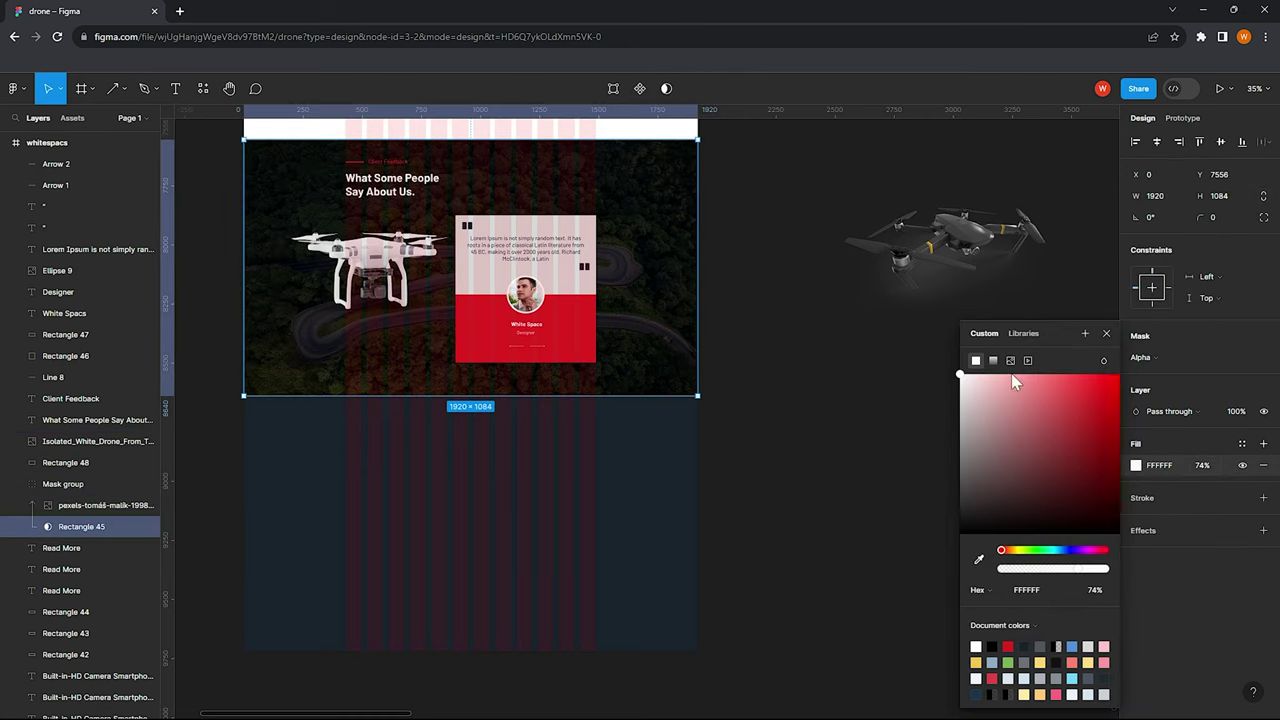
pyautogui.click(1210, 465)
pyautogui.write('00')
pyautogui.press('Return')
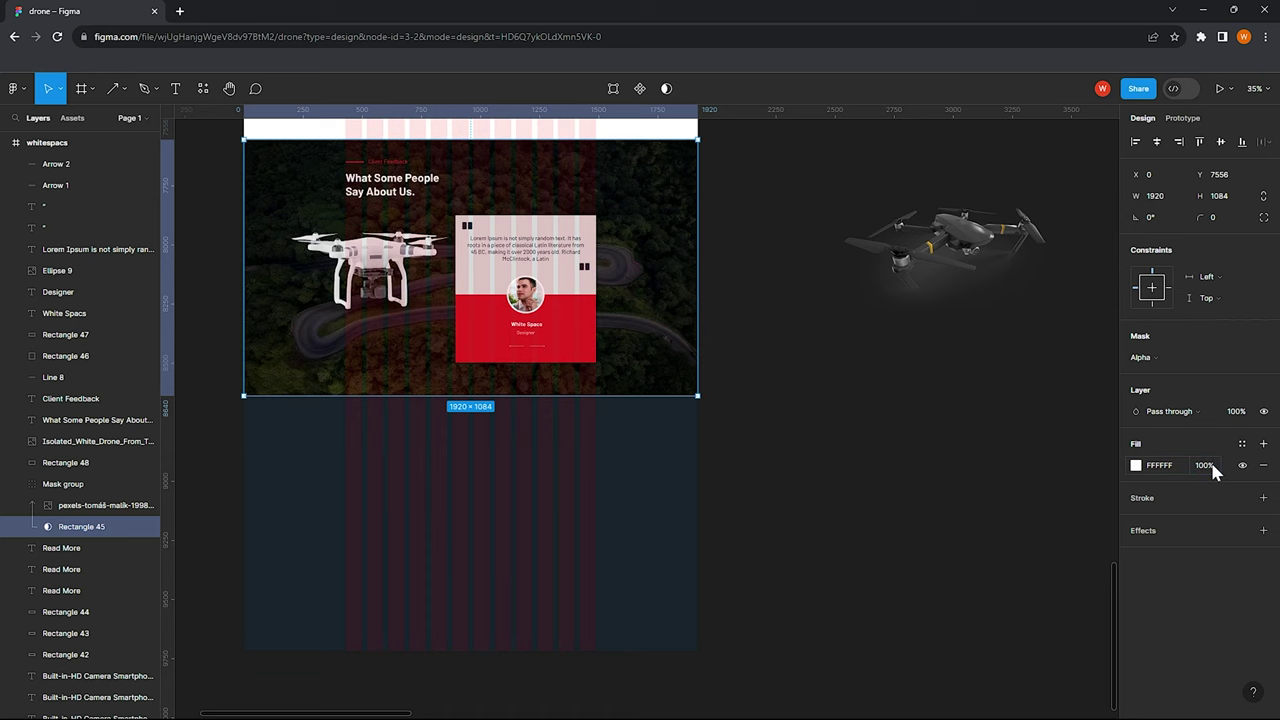
pyautogui.click(763, 406)
pyautogui.hotkey('shift', '1')
# Select and copy the hero header's DRONE logo together with its bracket
pyautogui.scroll(1, 510, 470)
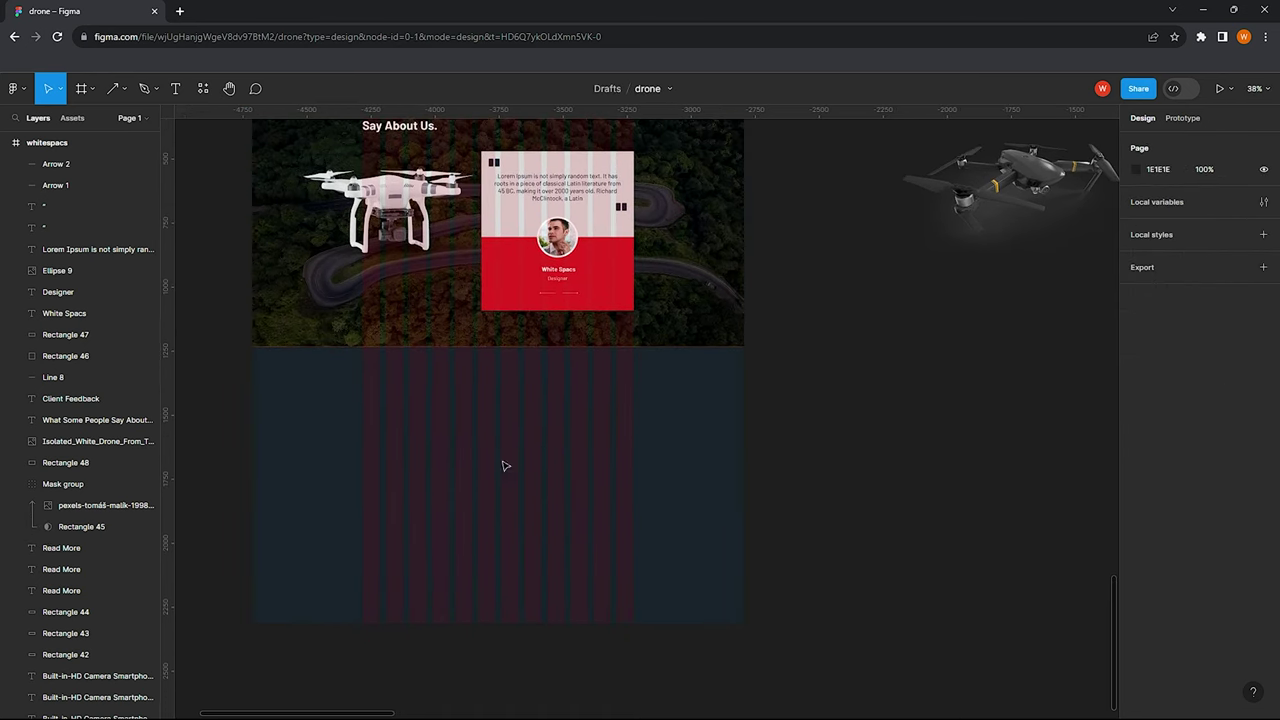
pyautogui.scroll(1, 495, 430)
pyautogui.scroll(-3, 492, 428)
pyautogui.scroll(2, 485, 427)
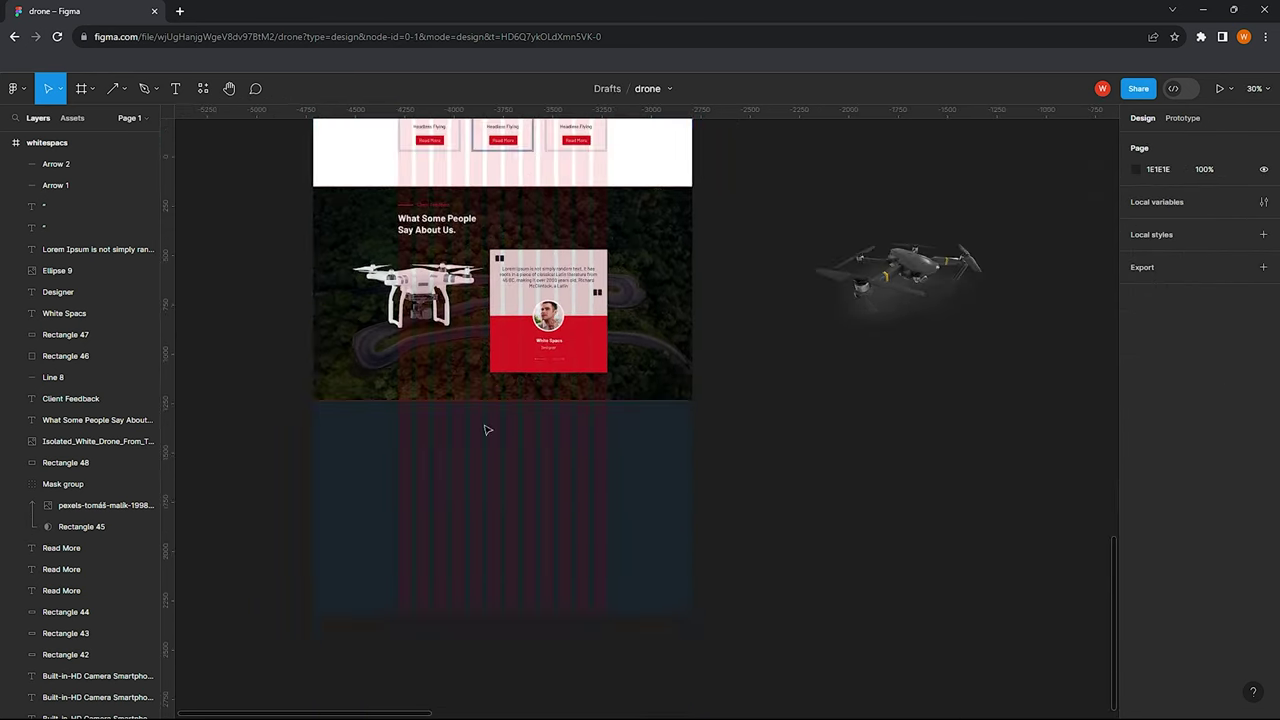
pyautogui.scroll(2, 484, 426)
pyautogui.scroll(1, 495, 440)
pyautogui.scroll(-1, 508, 428)
pyautogui.scroll(2, 540, 390)
pyautogui.scroll(-3, 566, 343)
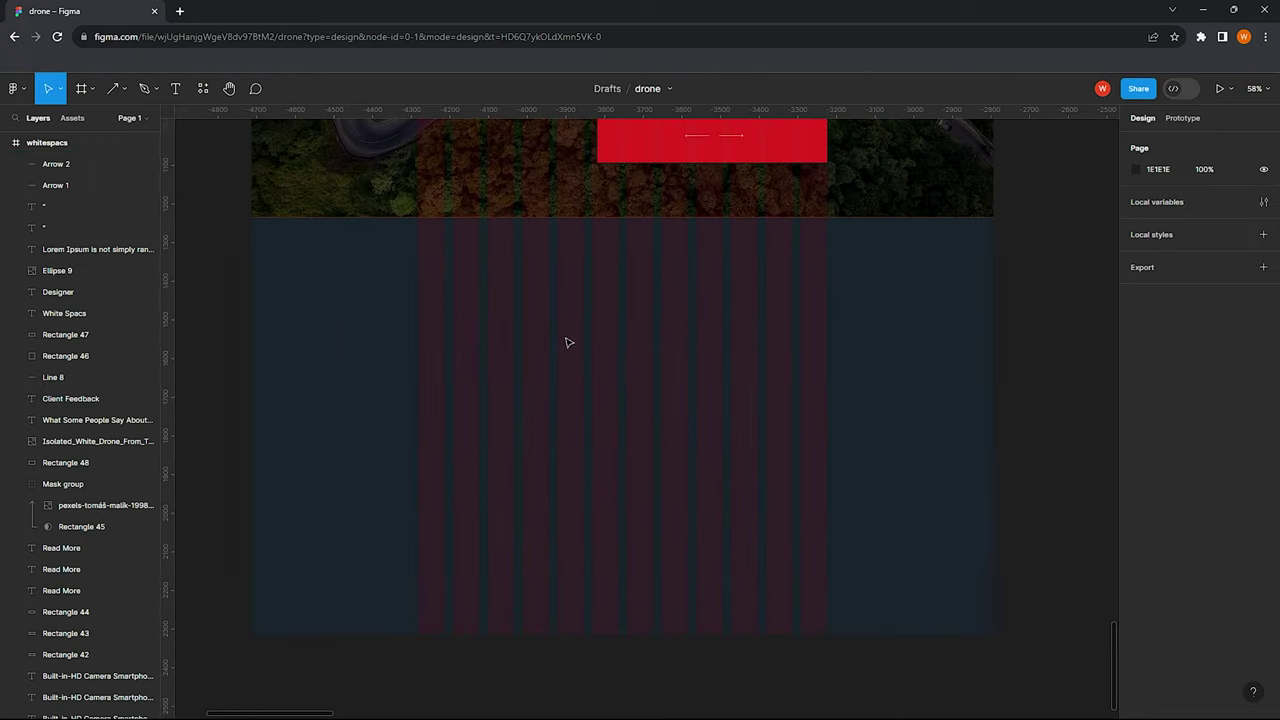
pyautogui.scroll(-1, 350, 180)
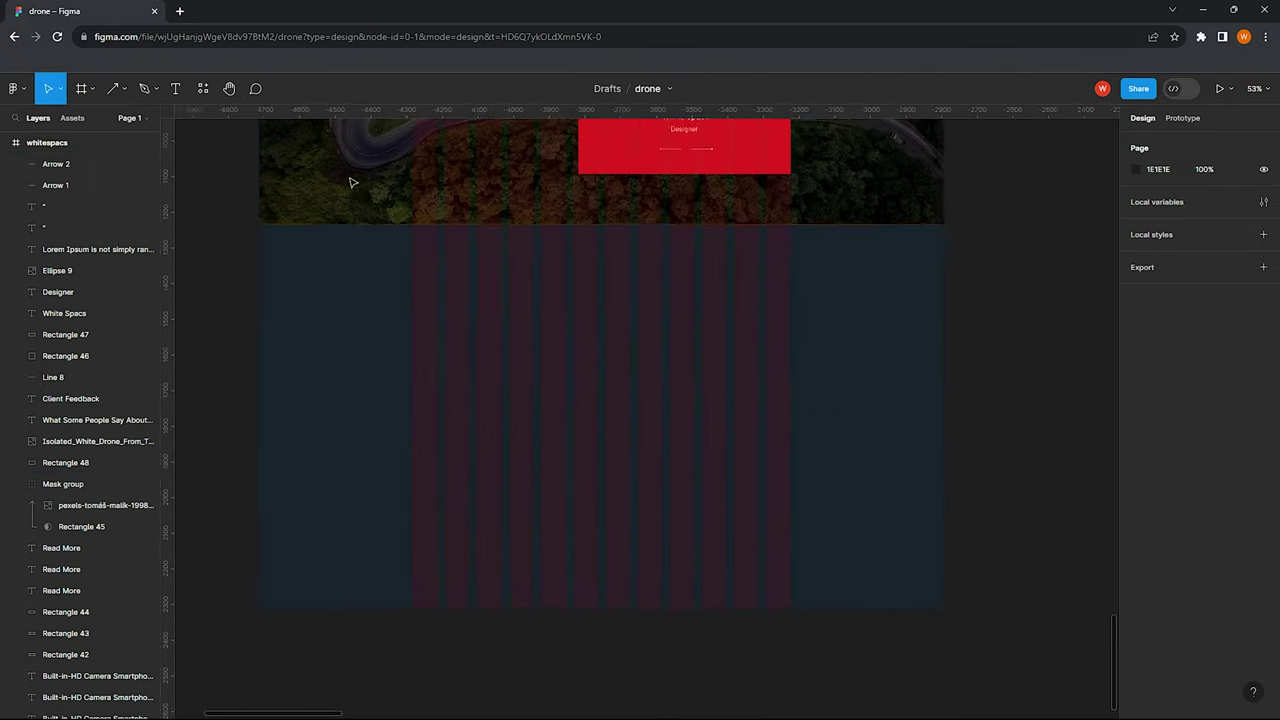
pyautogui.scroll(3, 340, 178)
pyautogui.scroll(-4, 343, 183)
pyautogui.scroll(5, 330, 175)
pyautogui.scroll(5, 330, 174)
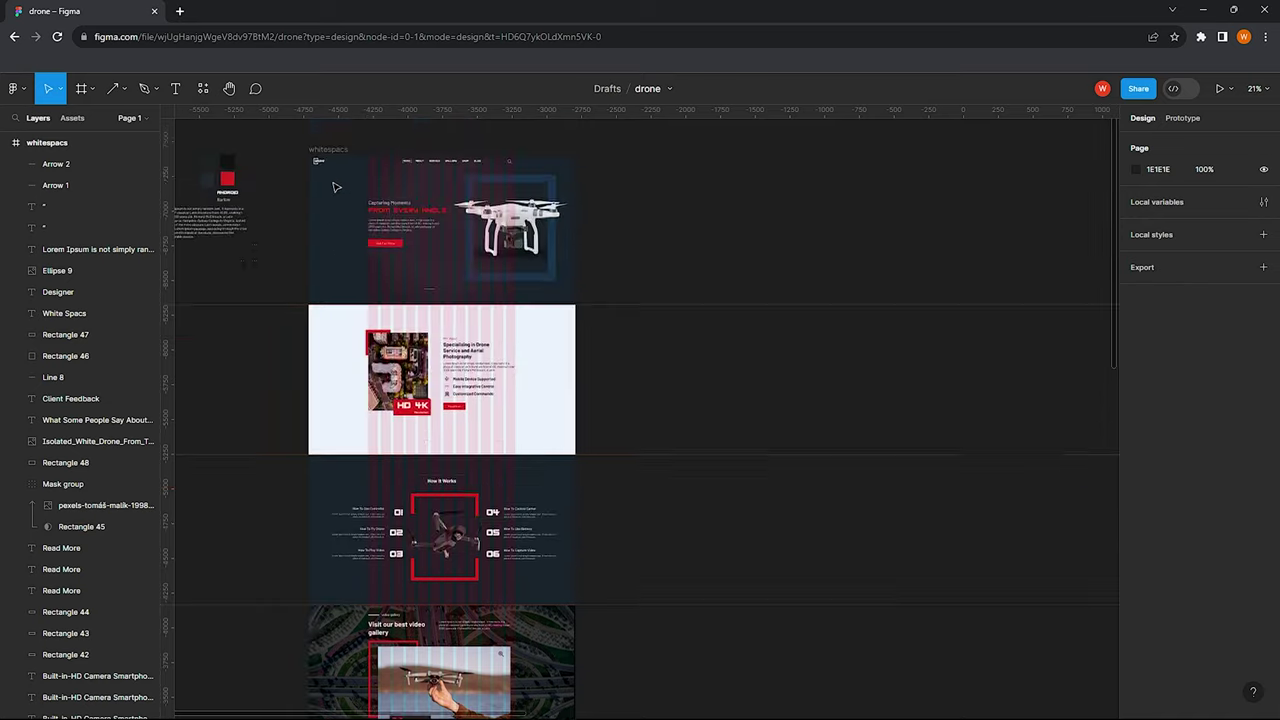
pyautogui.scroll(3, 334, 214)
pyautogui.scroll(3, 334, 214)
pyautogui.moveTo(312, 298); pyautogui.dragTo(251, 234)
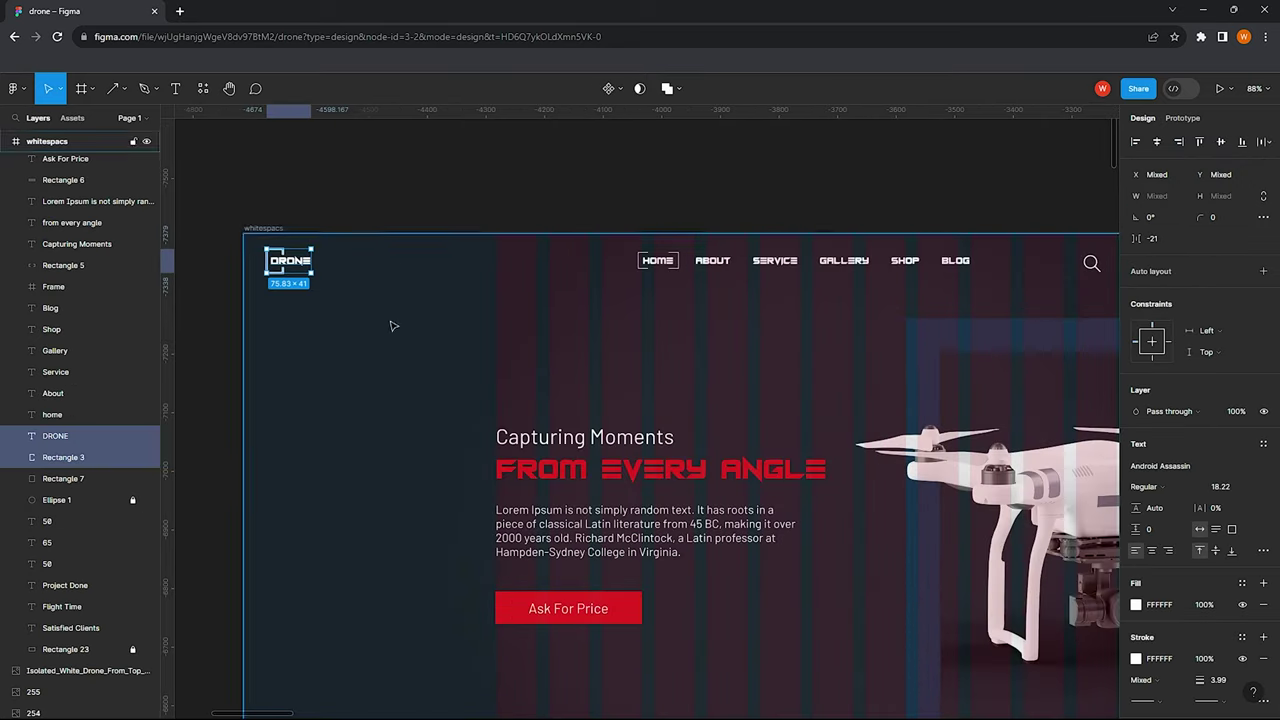
pyautogui.moveTo(350, 312); pyautogui.dragTo(264, 250)
pyautogui.scroll(-5, 333, 286)
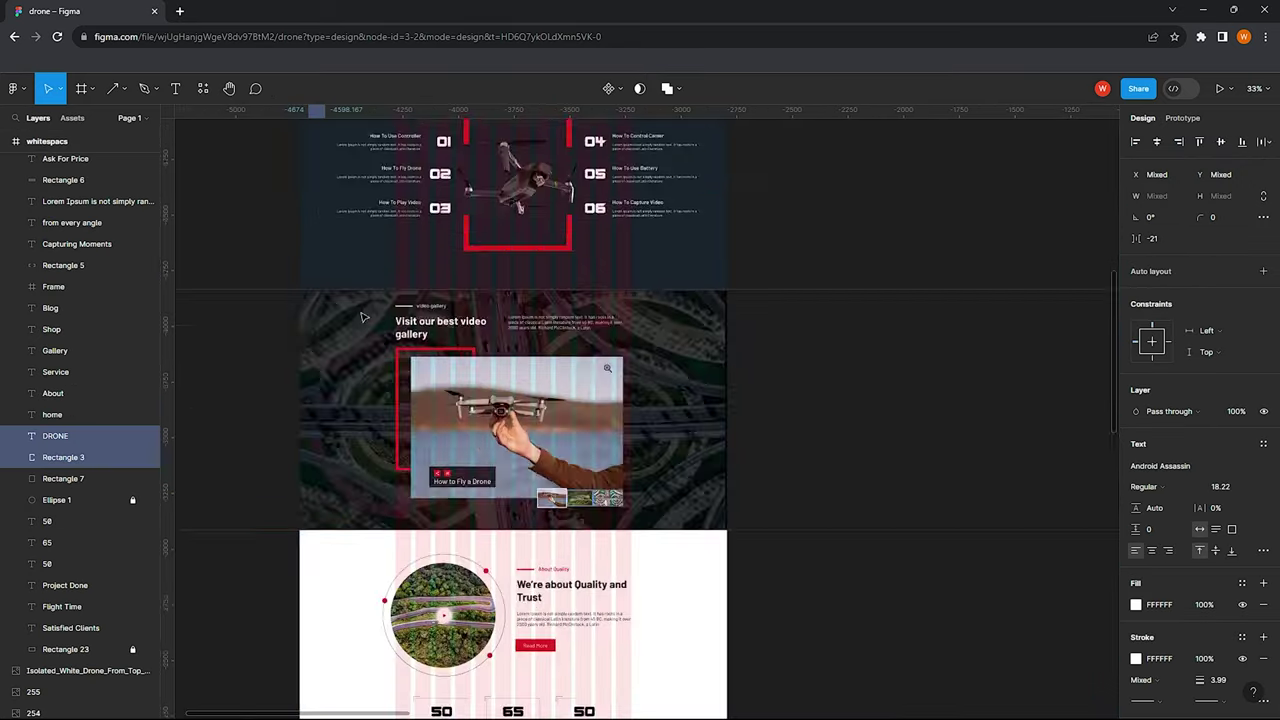
pyautogui.scroll(-5, 400, 340)
pyautogui.scroll(2, 440, 380)
pyautogui.scroll(2, 451, 394)
pyautogui.press('Escape')
# Paste the DRONE logo at the footer's left and scale it up proportionally
pyautogui.hotkey('ctrl', 'v')
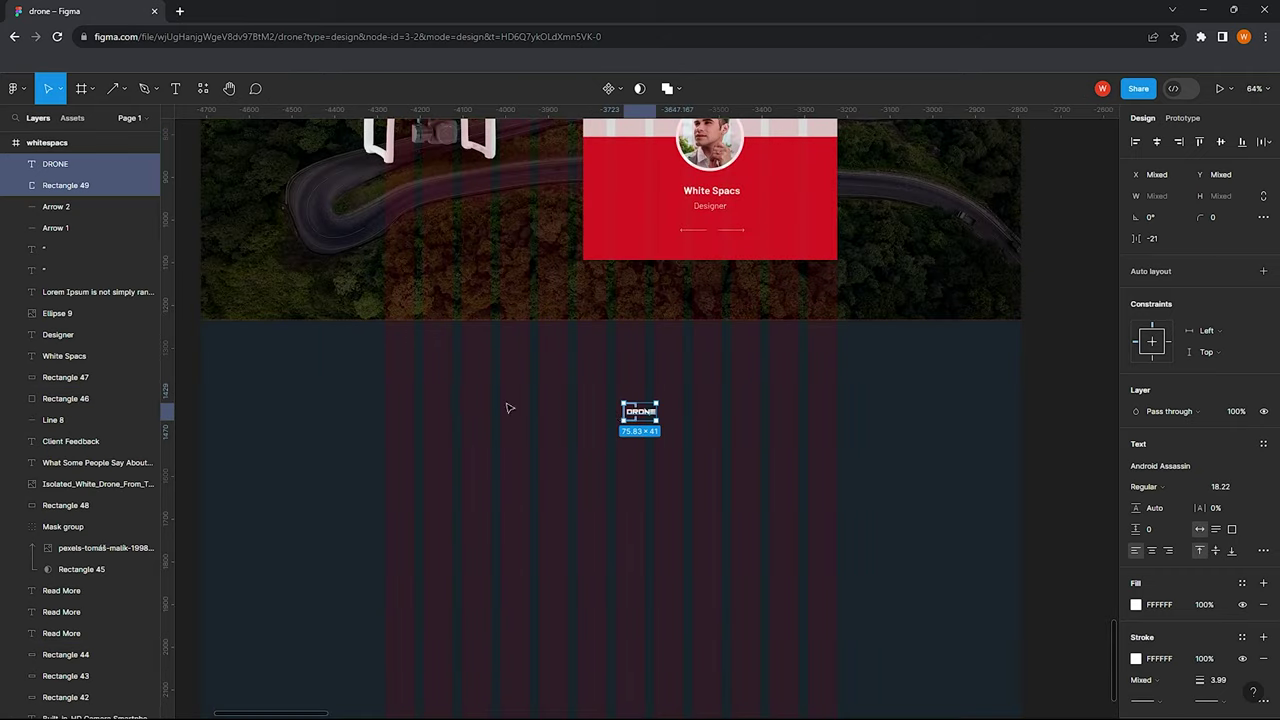
pyautogui.moveTo(648, 416); pyautogui.dragTo(398, 364)
pyautogui.keyDown('ctrl'); pyautogui.scroll(3, 424, 366); pyautogui.keyUp('ctrl')
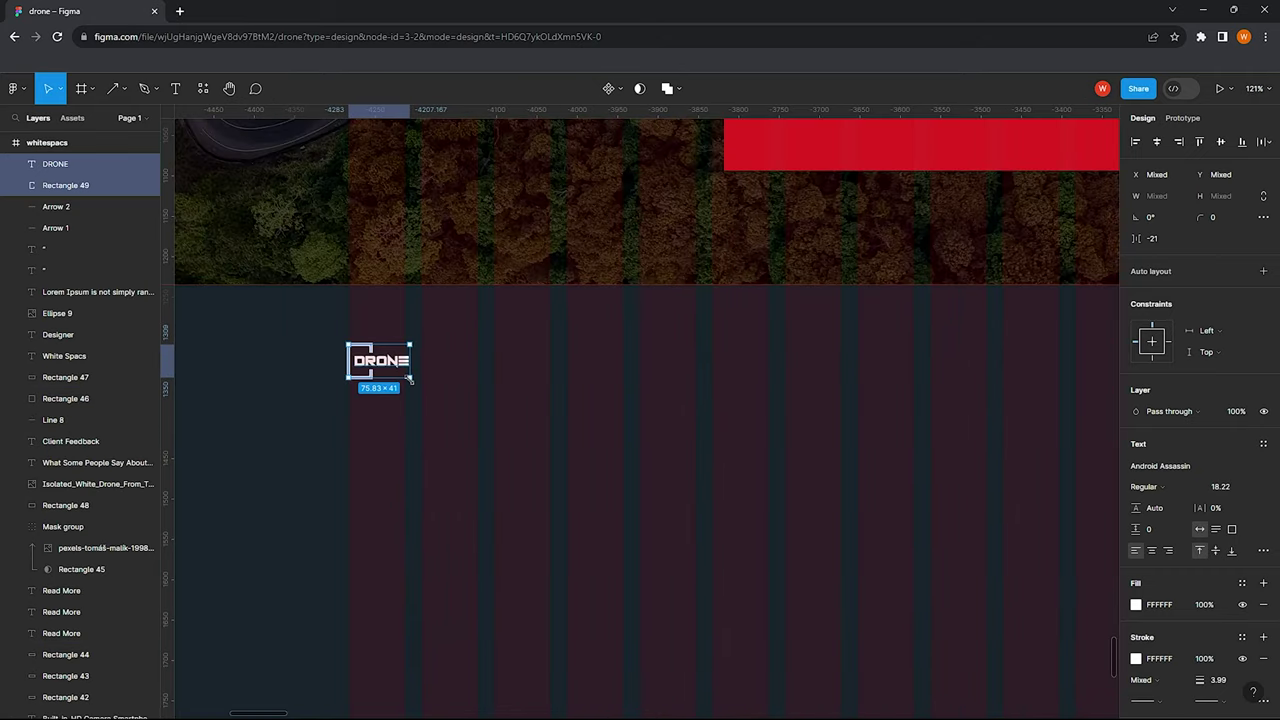
pyautogui.press('k')
pyautogui.moveTo(410, 380)
pyautogui.mouseDown()
pyautogui.moveTo(447, 365)
pyautogui.moveTo(411, 366)
pyautogui.mouseUp()
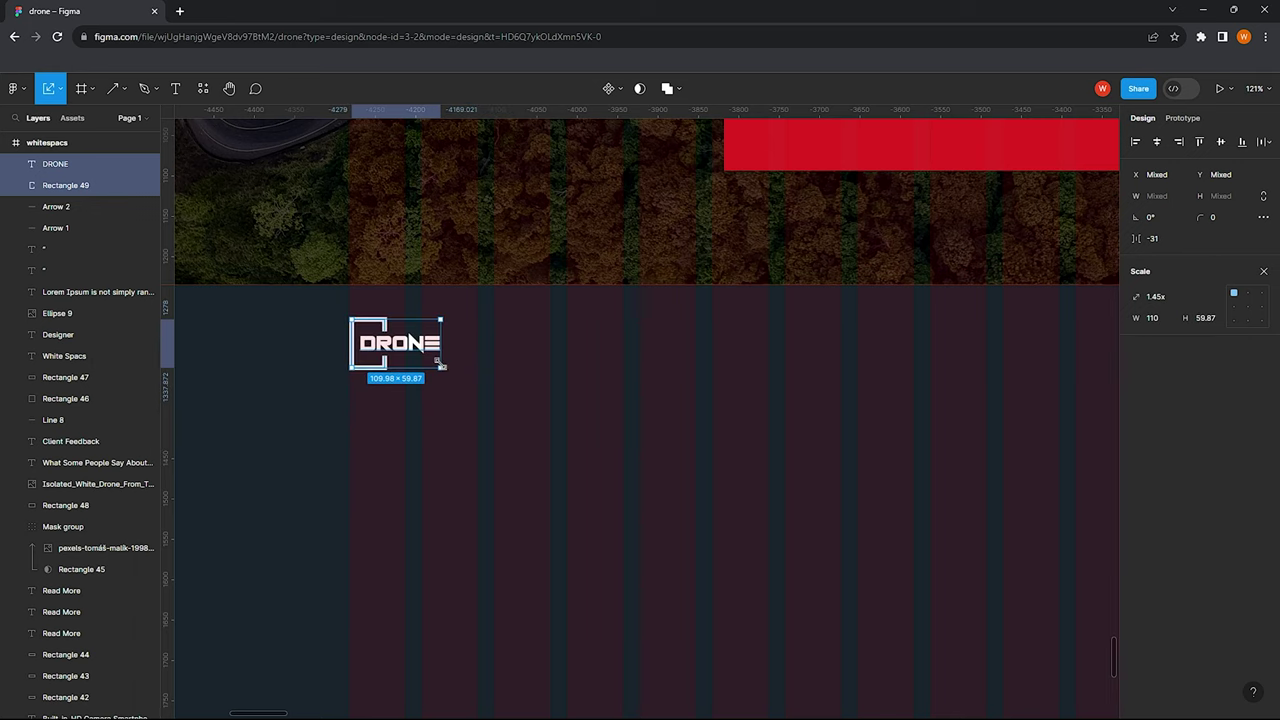
# Place a white copy of the Lorem Ipsum text just under the DRONE logo
pyautogui.scroll(-5, 412, 366)
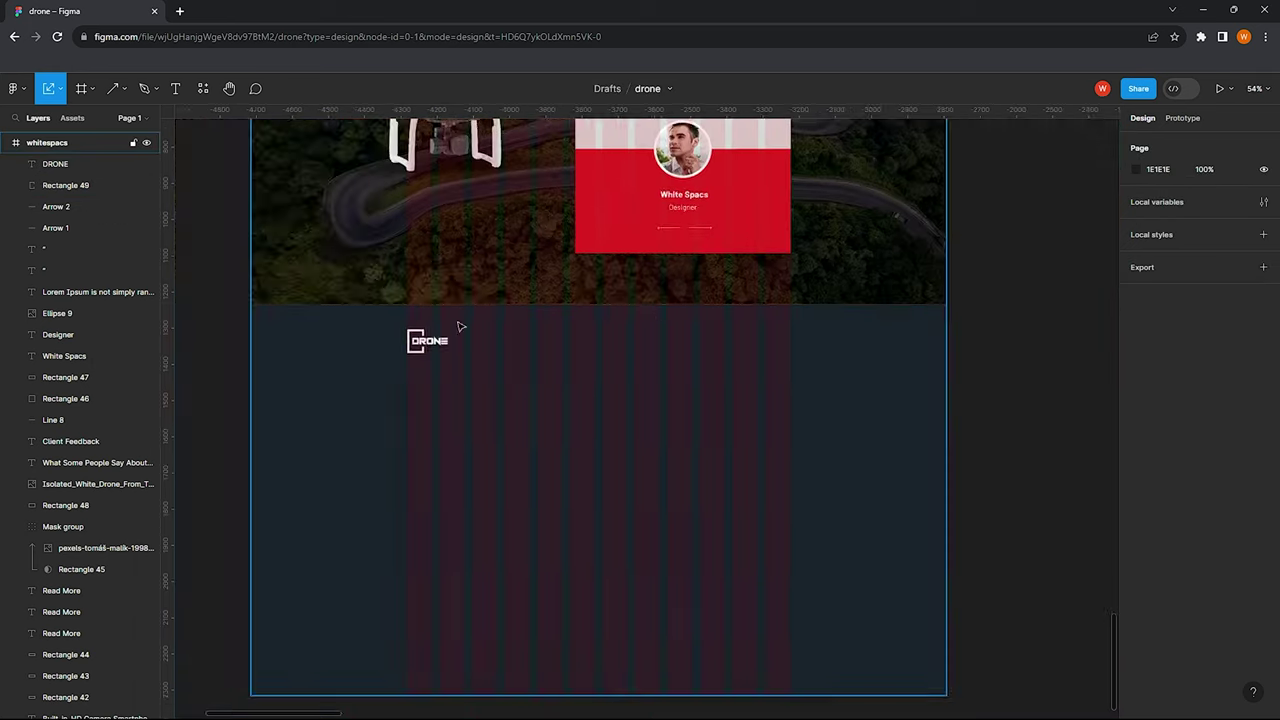
pyautogui.scroll(-3, 457, 323)
pyautogui.click(471, 206)
pyautogui.moveTo(471, 206); pyautogui.dragTo(369, 359)
pyautogui.scroll(3, 369, 359)
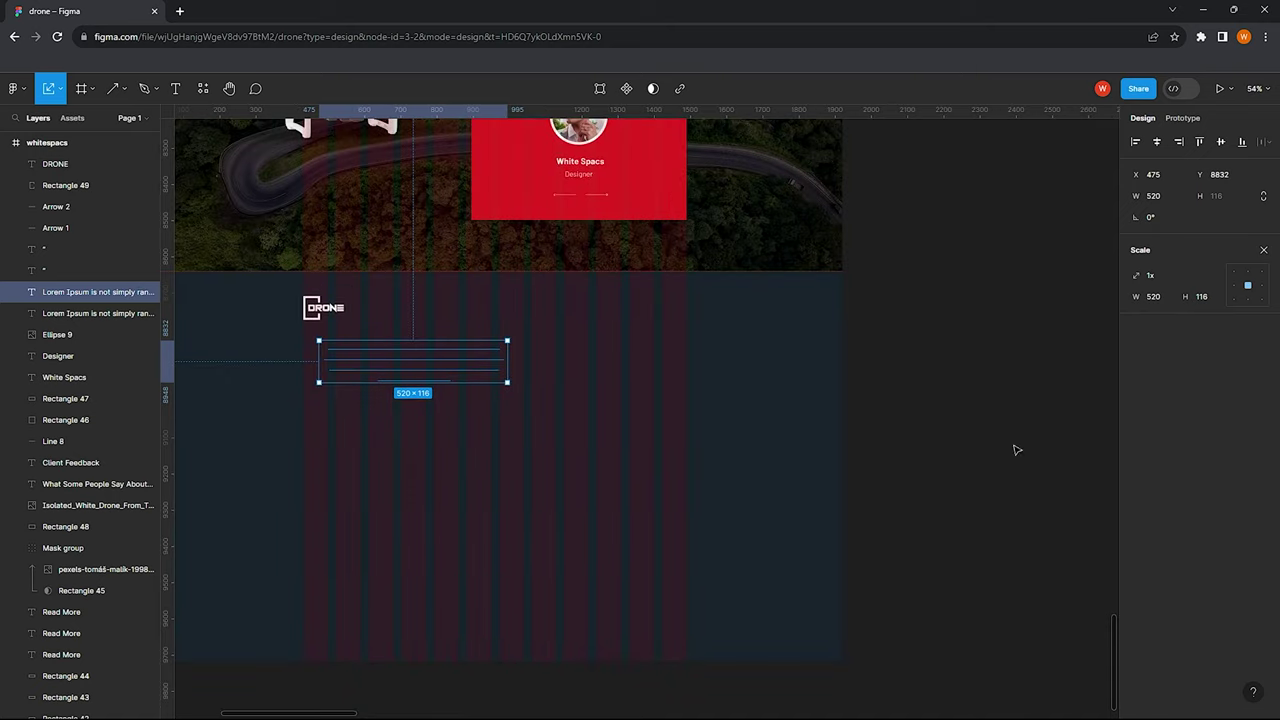
pyautogui.click(1263, 250)
pyautogui.click(1136, 550)
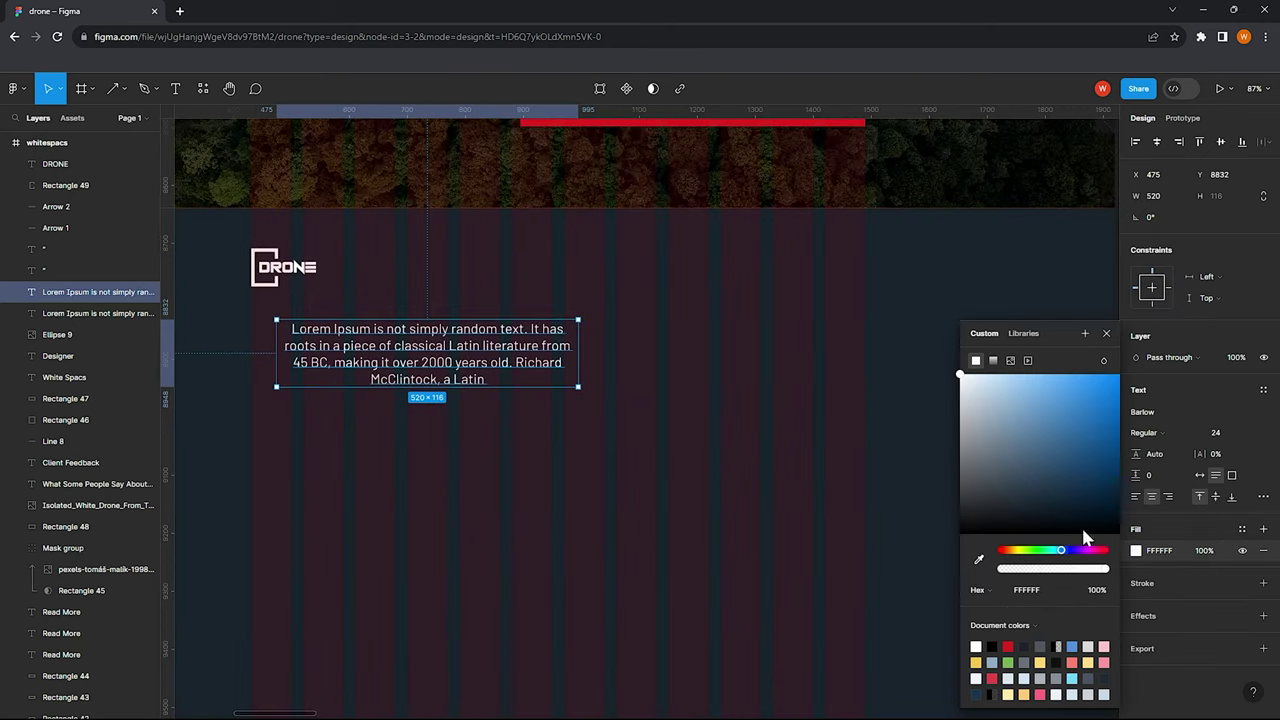
pyautogui.scroll(2, 398, 349)
pyautogui.moveTo(440, 370); pyautogui.dragTo(410, 349)
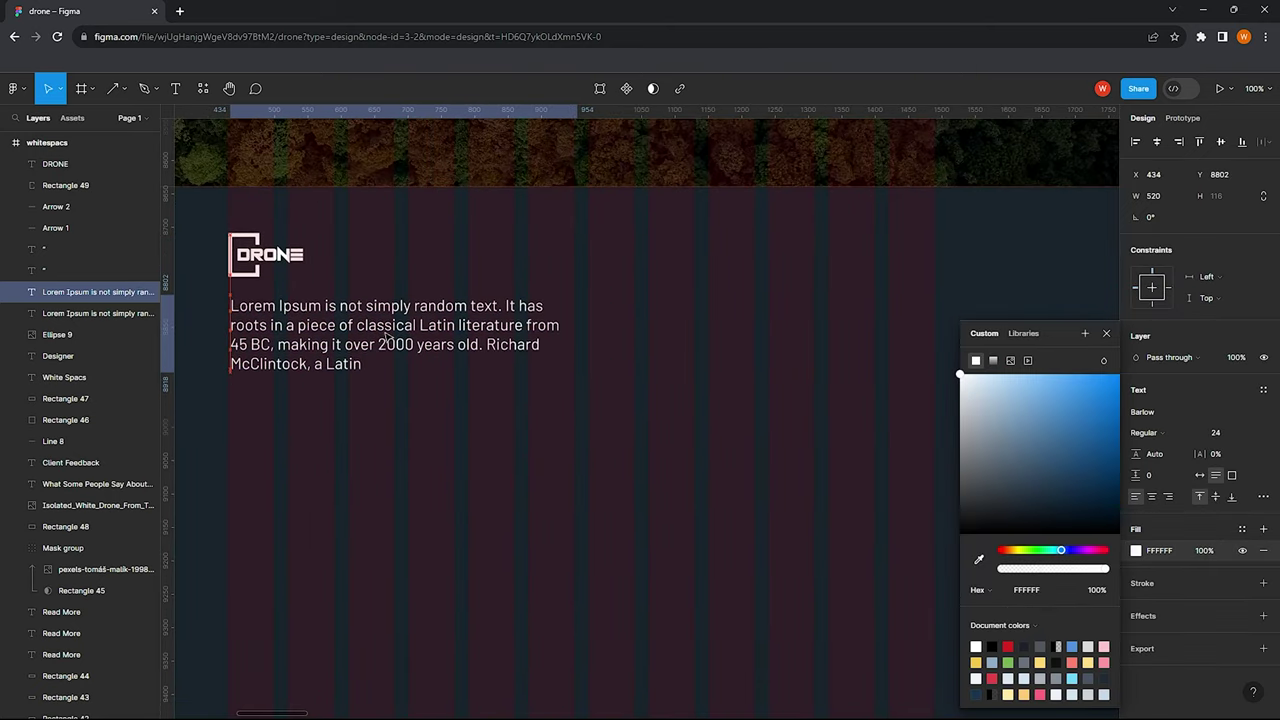
# Narrow the footer paragraph to about 399 wide so it rewraps
pyautogui.click(468, 436)
pyautogui.scroll(-3, 470, 400)
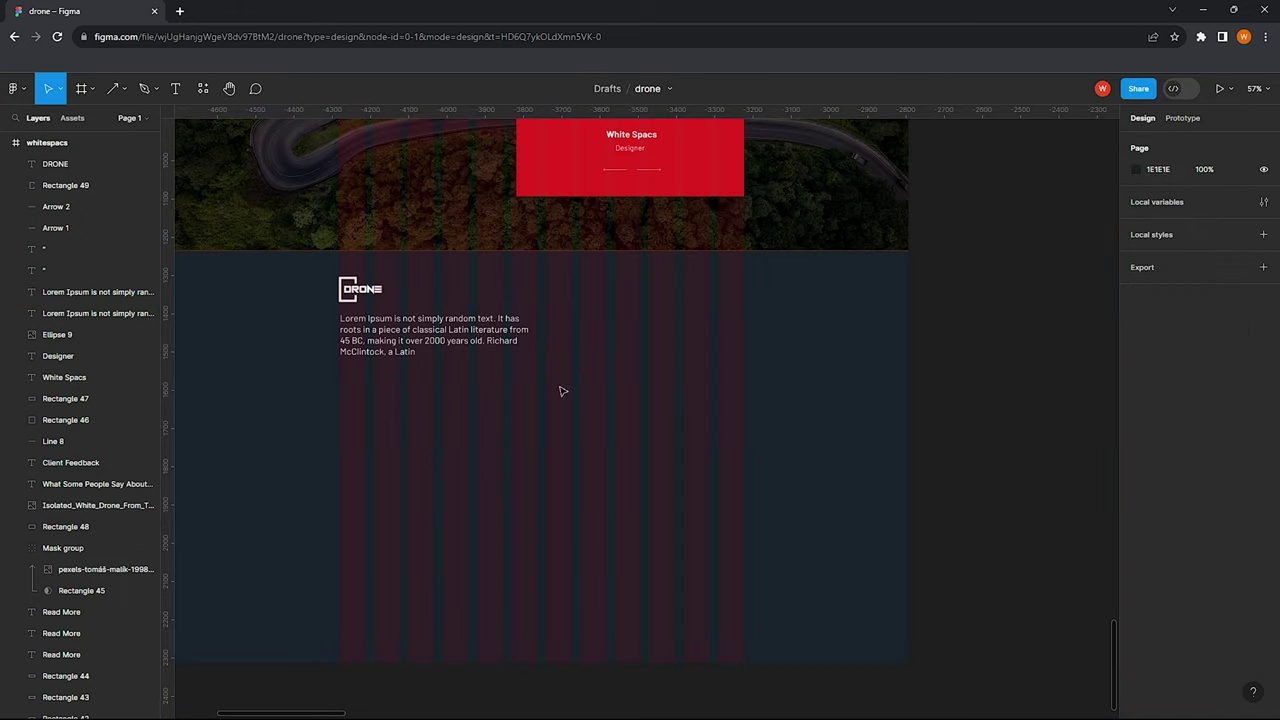
pyautogui.click(490, 352)
pyautogui.moveTo(529, 335); pyautogui.dragTo(469, 336)
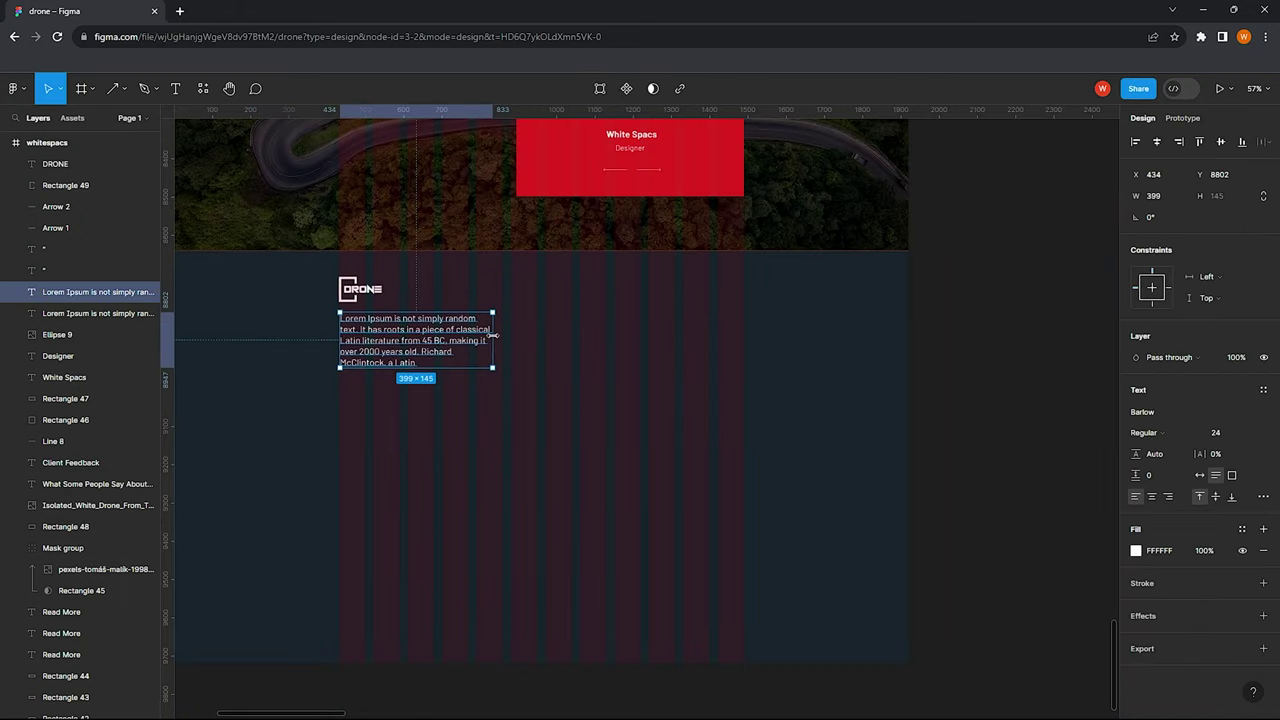
pyautogui.click(514, 351)
pyautogui.hscroll(3, 508, 329)
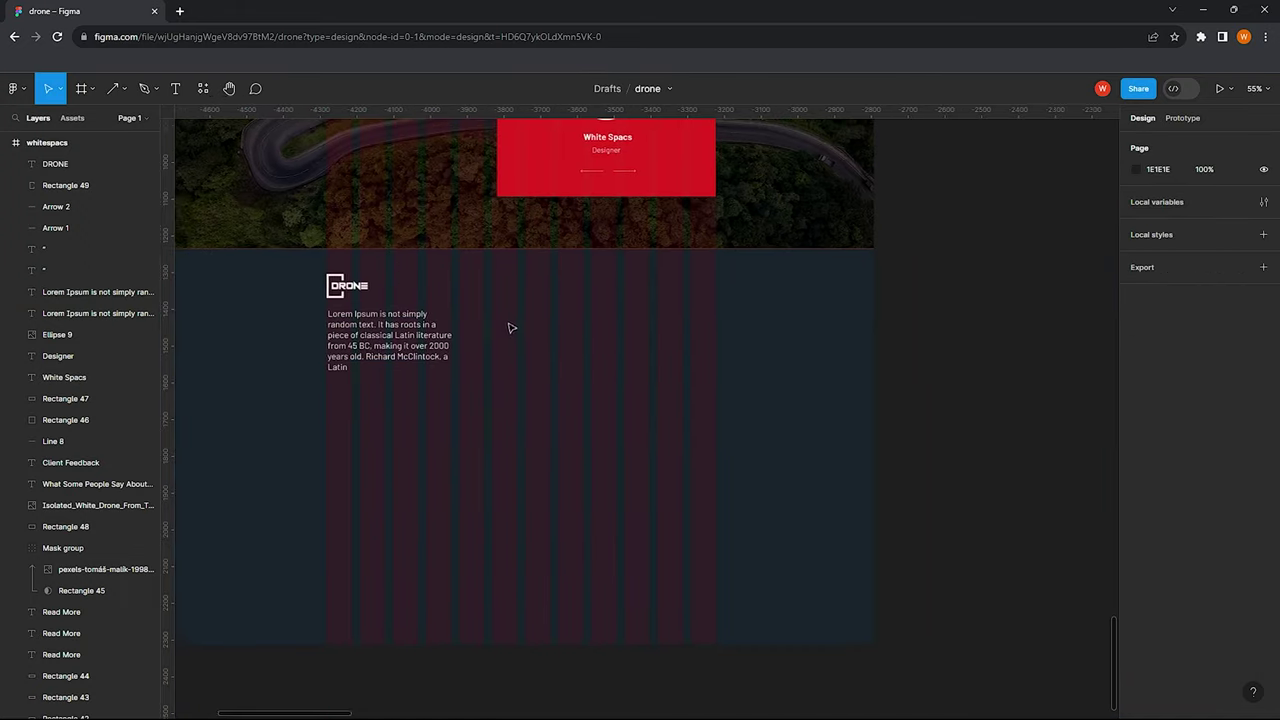
pyautogui.scroll(1, 502, 312)
pyautogui.scroll(1, 502, 312)
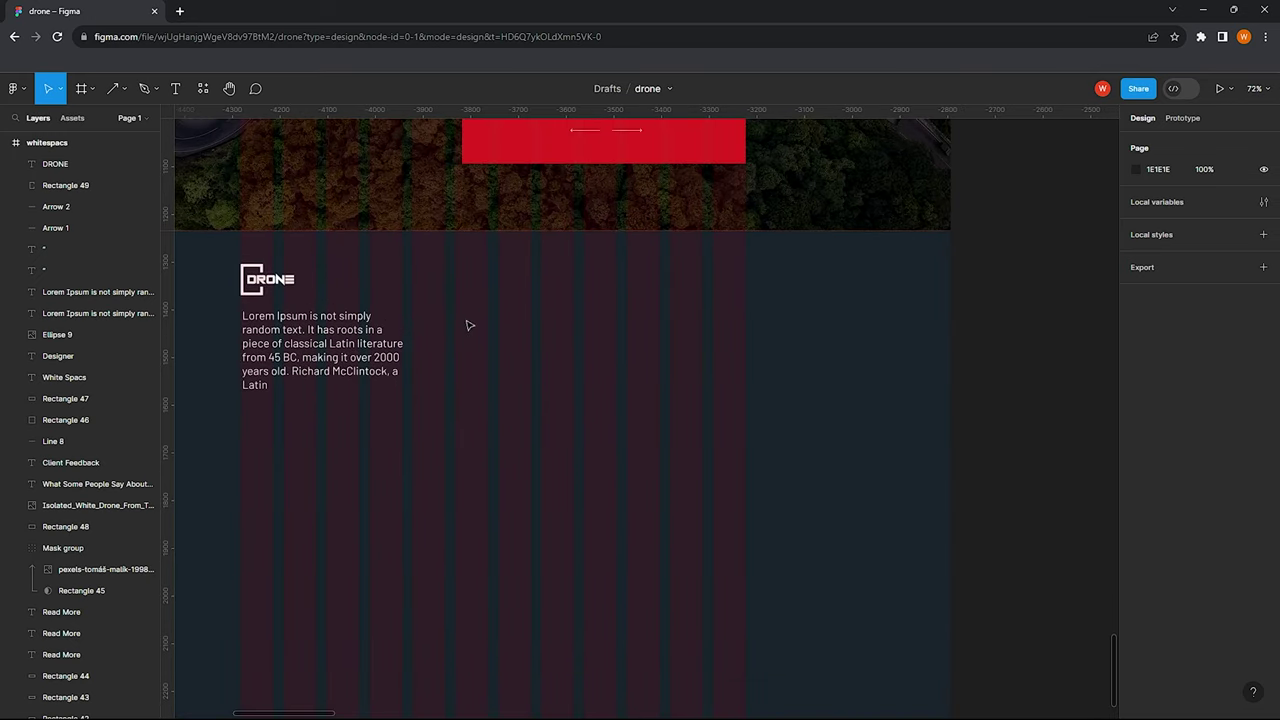
# Add a bold "Useful Links" heading beside the paragraph
pyautogui.click(432, 308)
pyautogui.write('Useful Links')
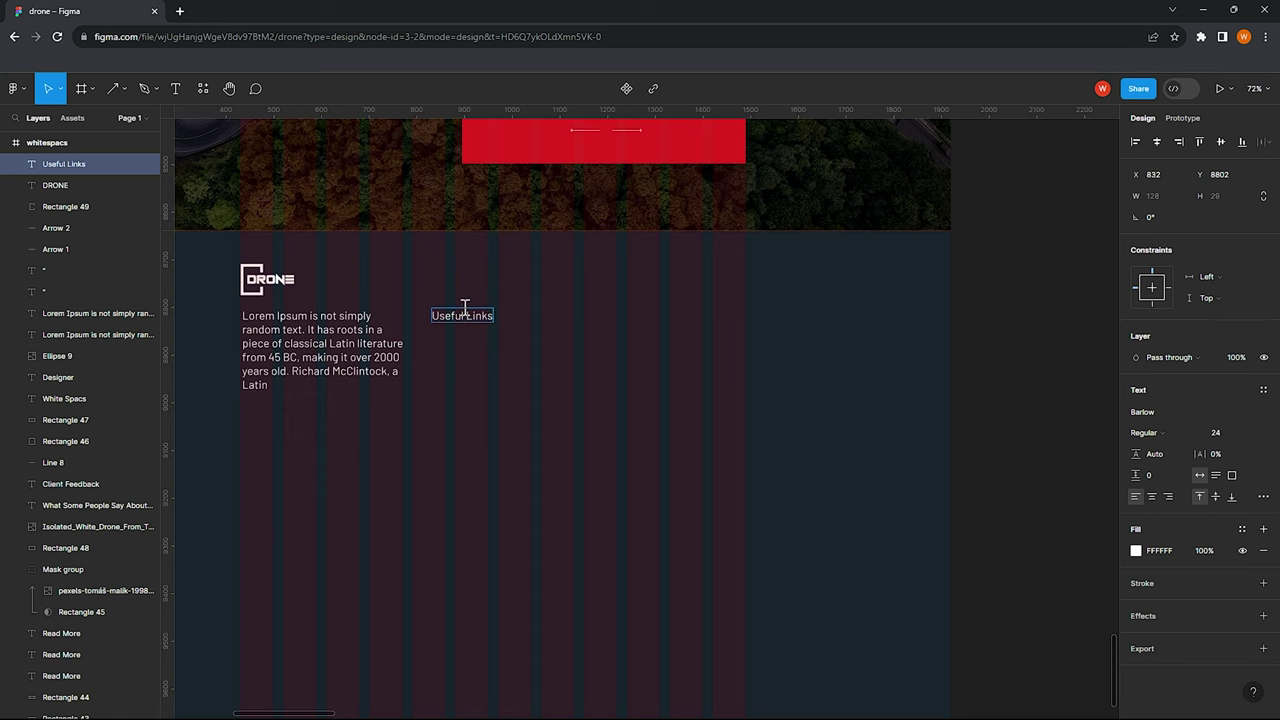
pyautogui.press('Escape')
pyautogui.scroll(2, 466, 305)
pyautogui.click(1145, 432)
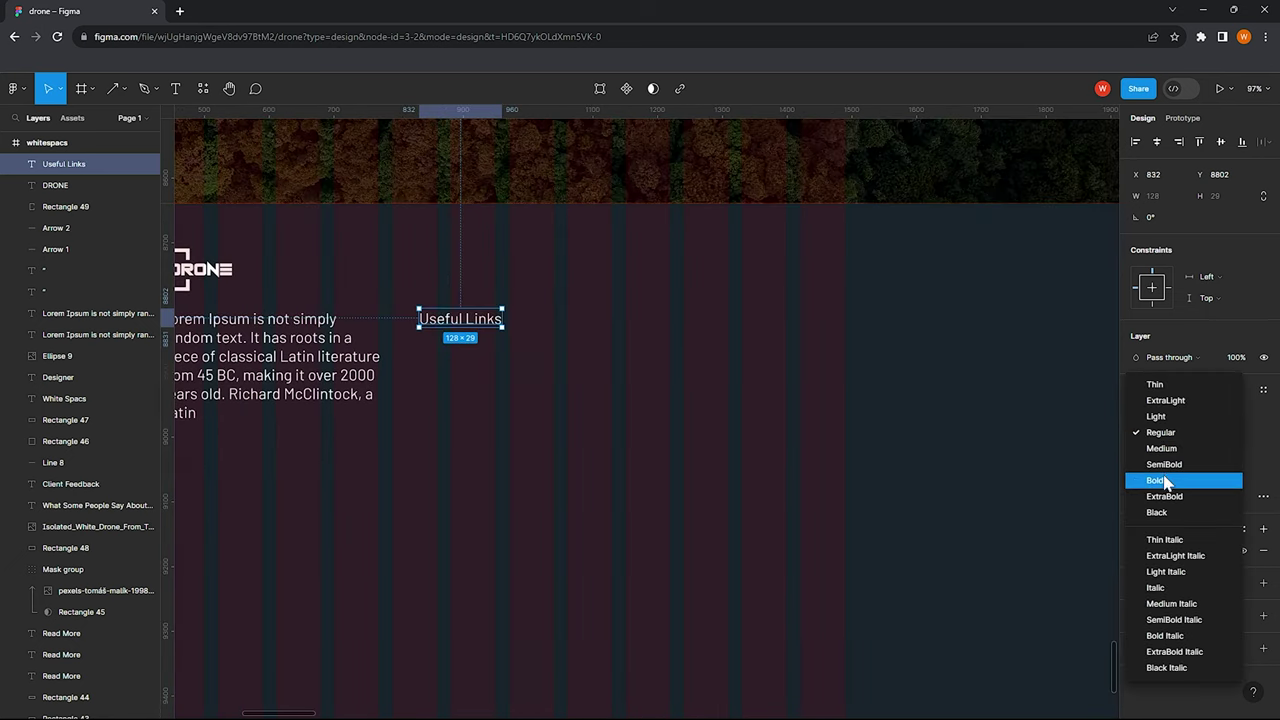
pyautogui.click(1158, 480)
pyautogui.moveTo(474, 319); pyautogui.dragTo(494, 318)
# Give the Lorem Ipsum paragraph a smaller font size
pyautogui.click(95, 313)
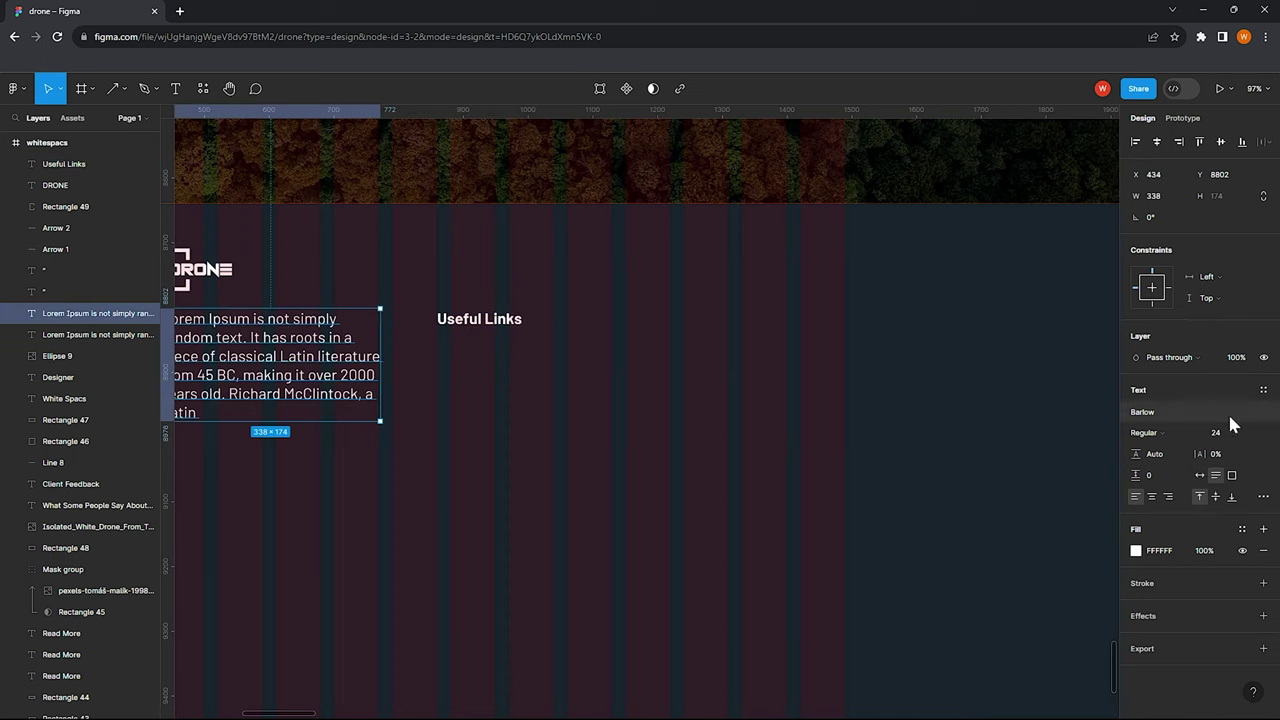
pyautogui.click(1215, 432)
pyautogui.scroll(-3, 463, 414)
pyautogui.click(475, 349)
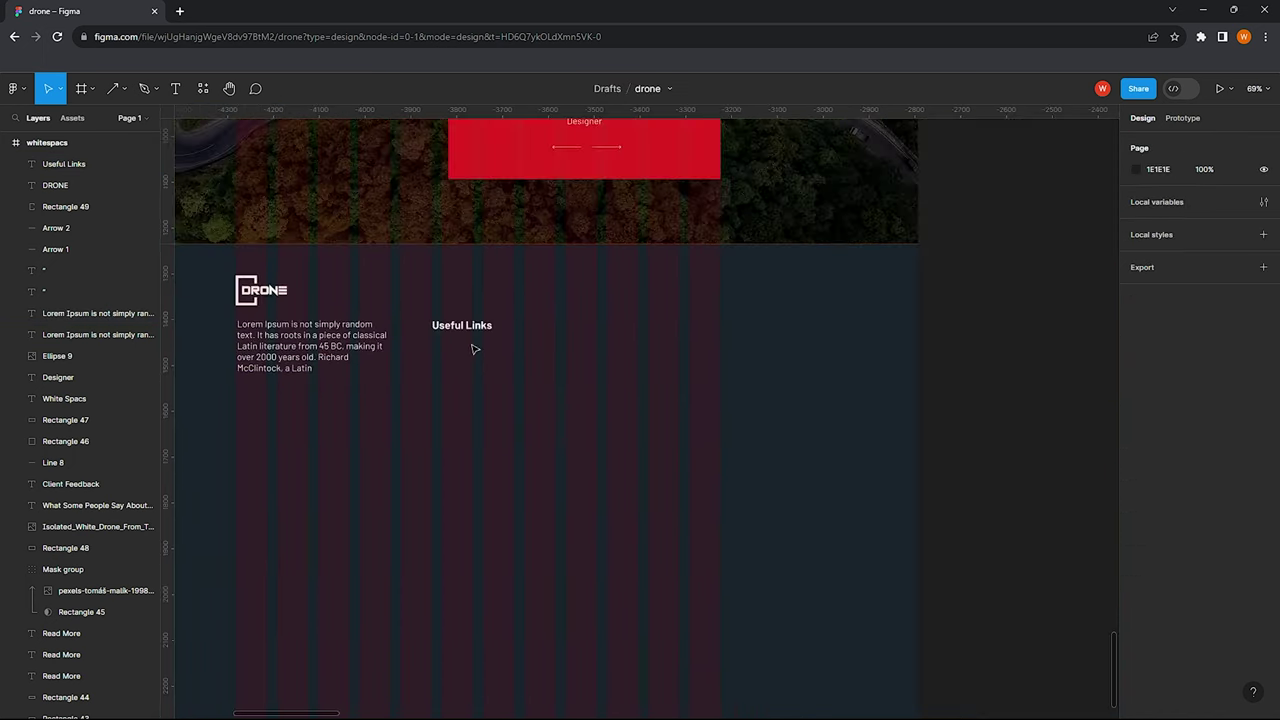
pyautogui.click(465, 322)
pyautogui.scroll(5, 470, 320)
pyautogui.scroll(-5, 460, 345)
pyautogui.click(468, 344)
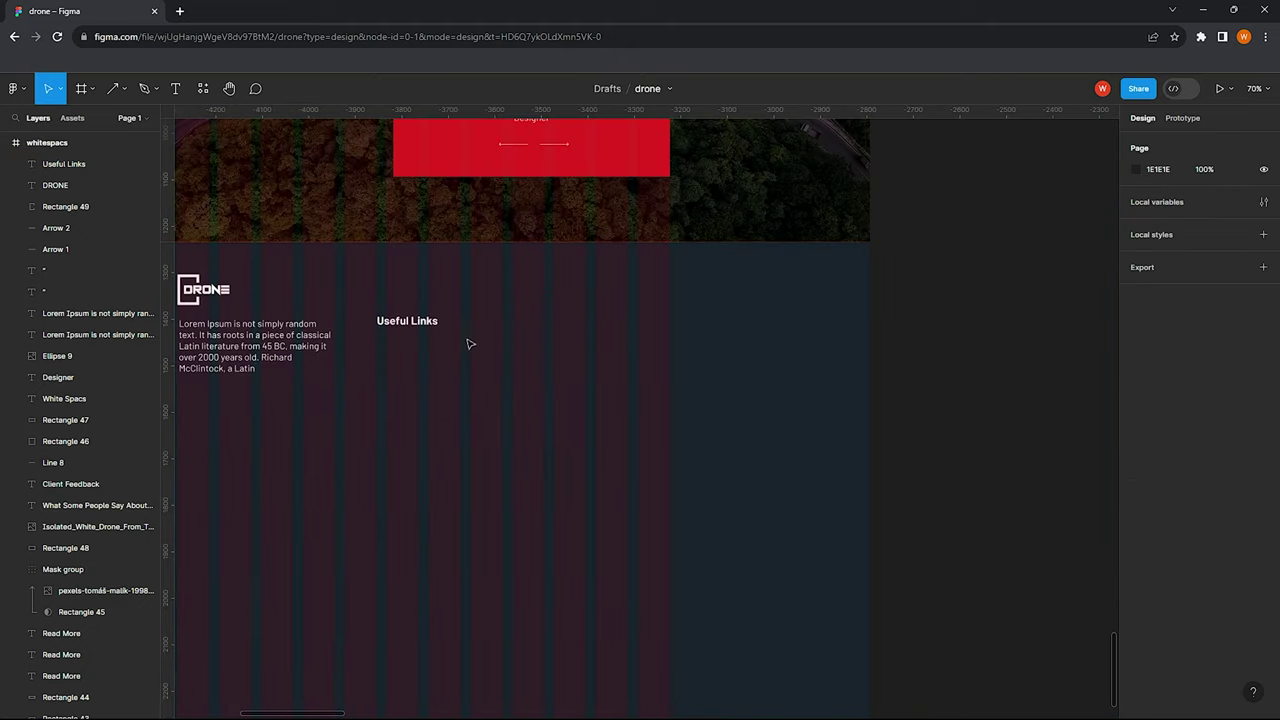
pyautogui.scroll(3, 465, 340)
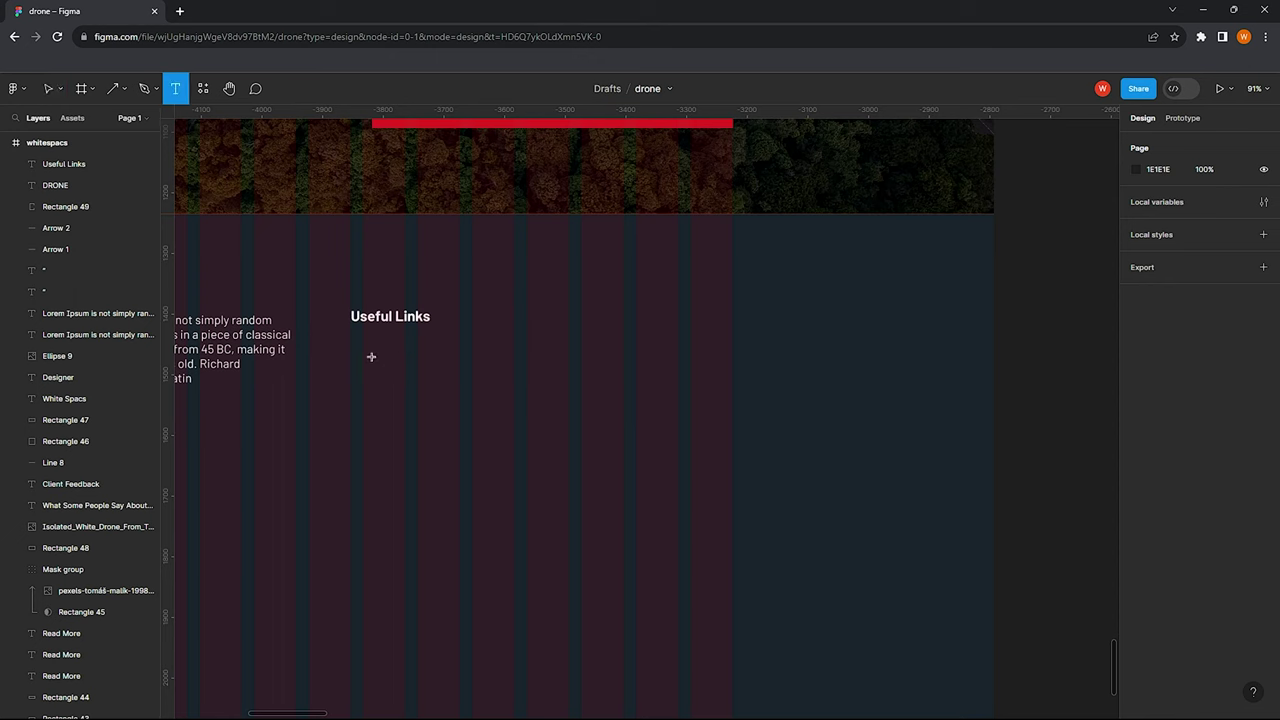
# Add the About, FAQ, Shop, Service, Blog list below Useful Links
pyautogui.click(350, 360)
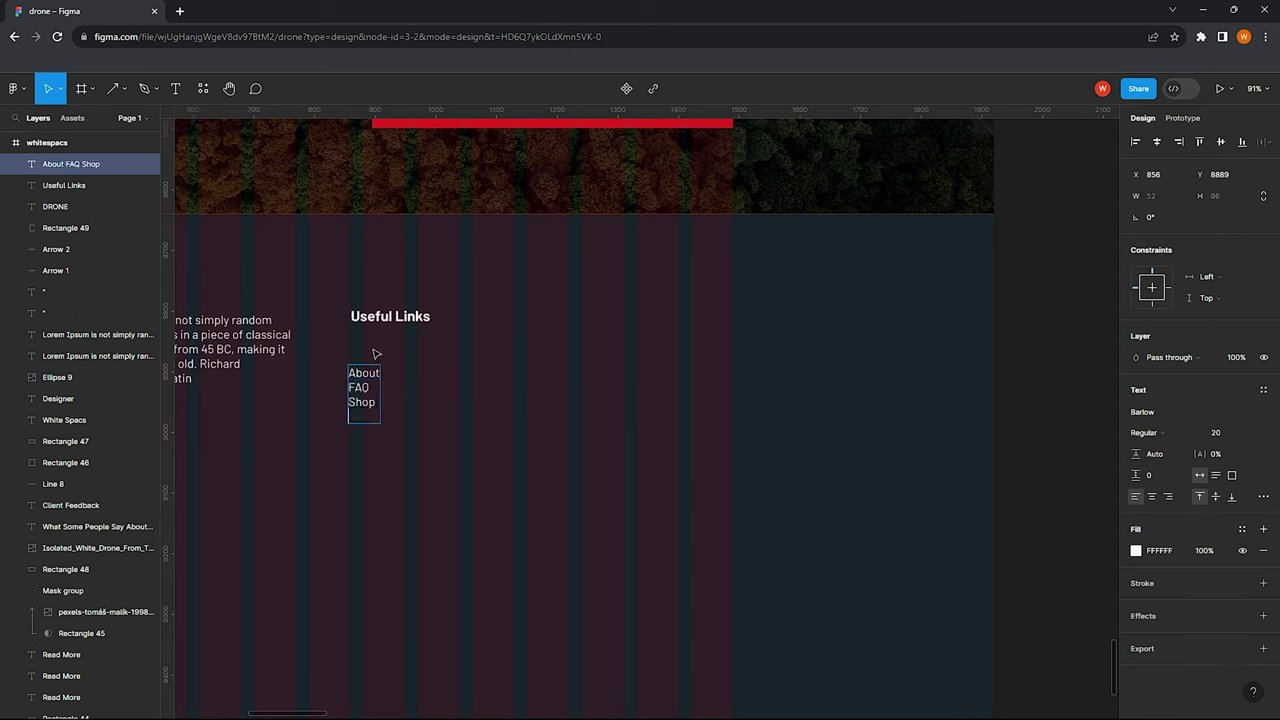
pyautogui.write('g')
pyautogui.press('Escape')
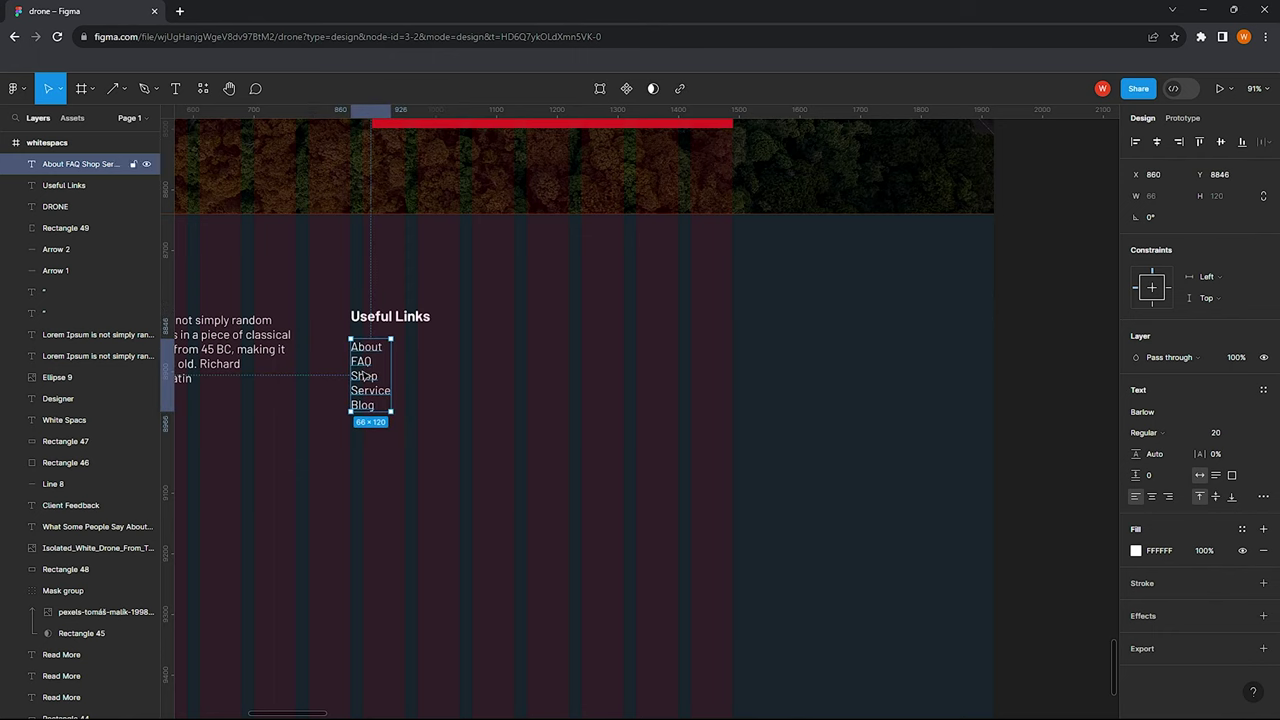
pyautogui.keyDown('ctrl'); pyautogui.scroll(-2, 433, 404); pyautogui.keyUp('ctrl')
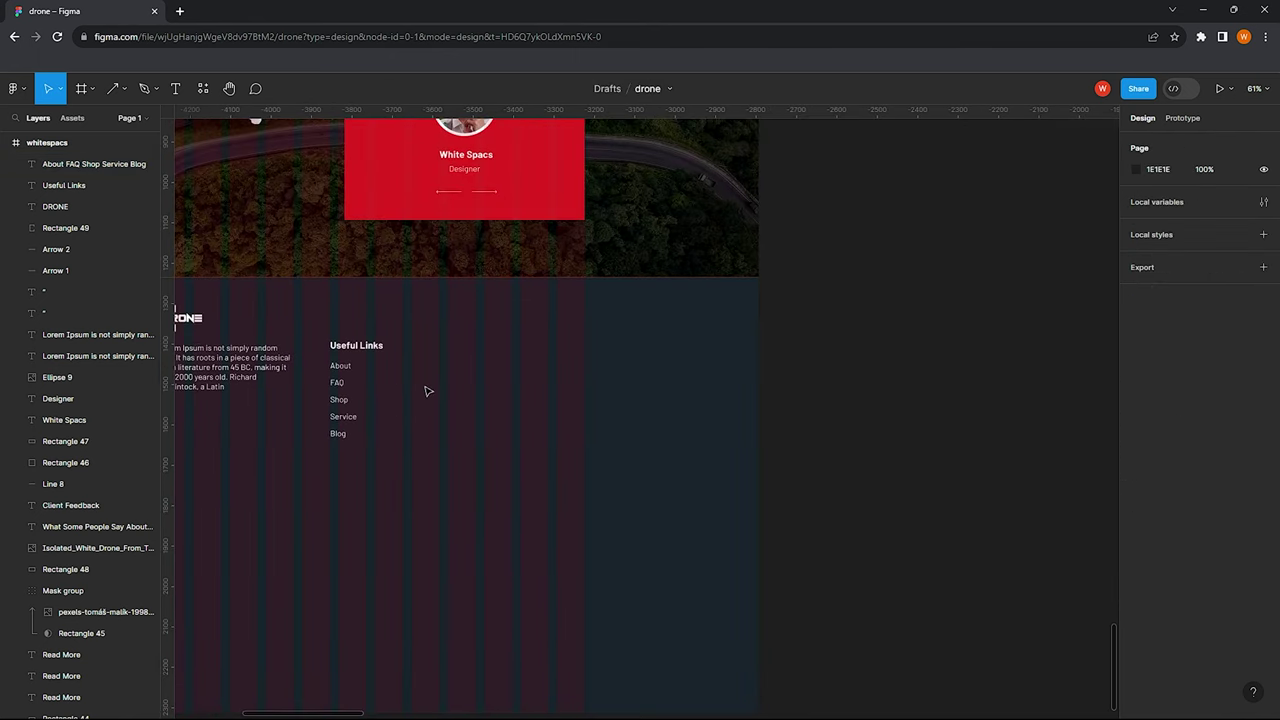
# Duplicate the Useful Links heading to the right and rename it Address
pyautogui.keyDown('alt'); pyautogui.moveTo(352, 345); pyautogui.dragTo(452, 352); pyautogui.keyUp('alt')
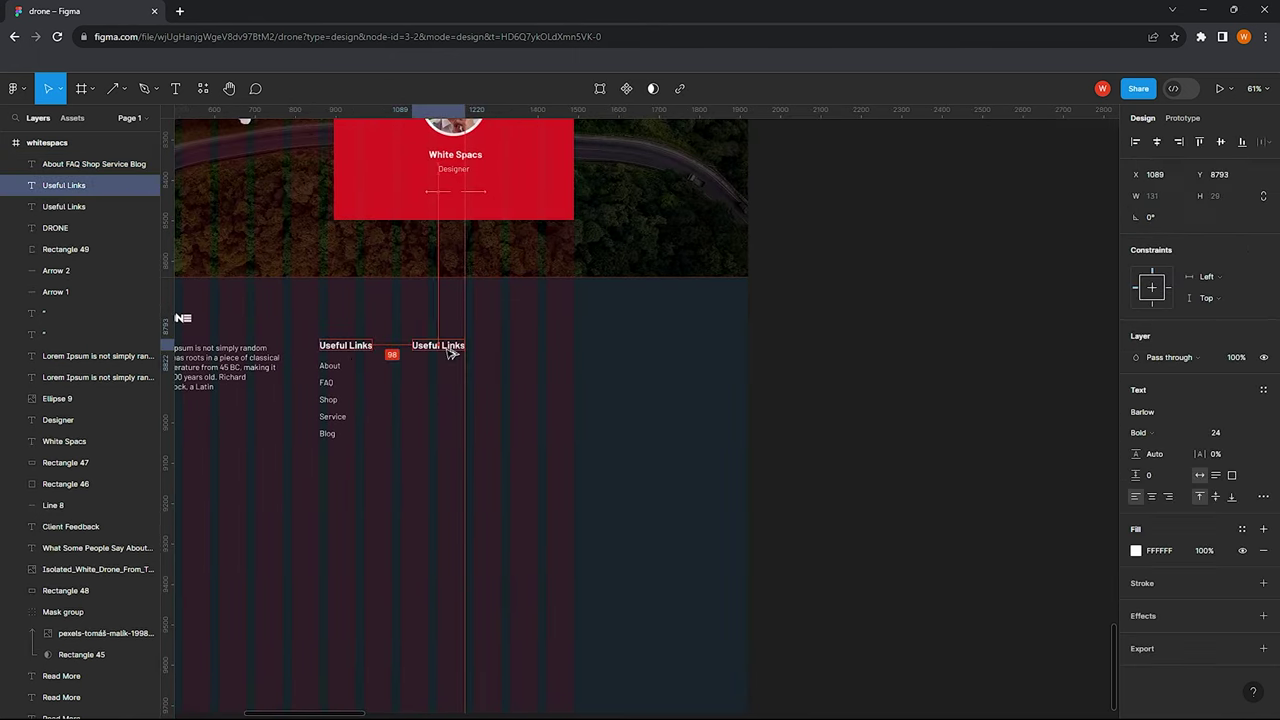
pyautogui.press('Return')
pyautogui.write('Adreress')
pyautogui.press('Escape')
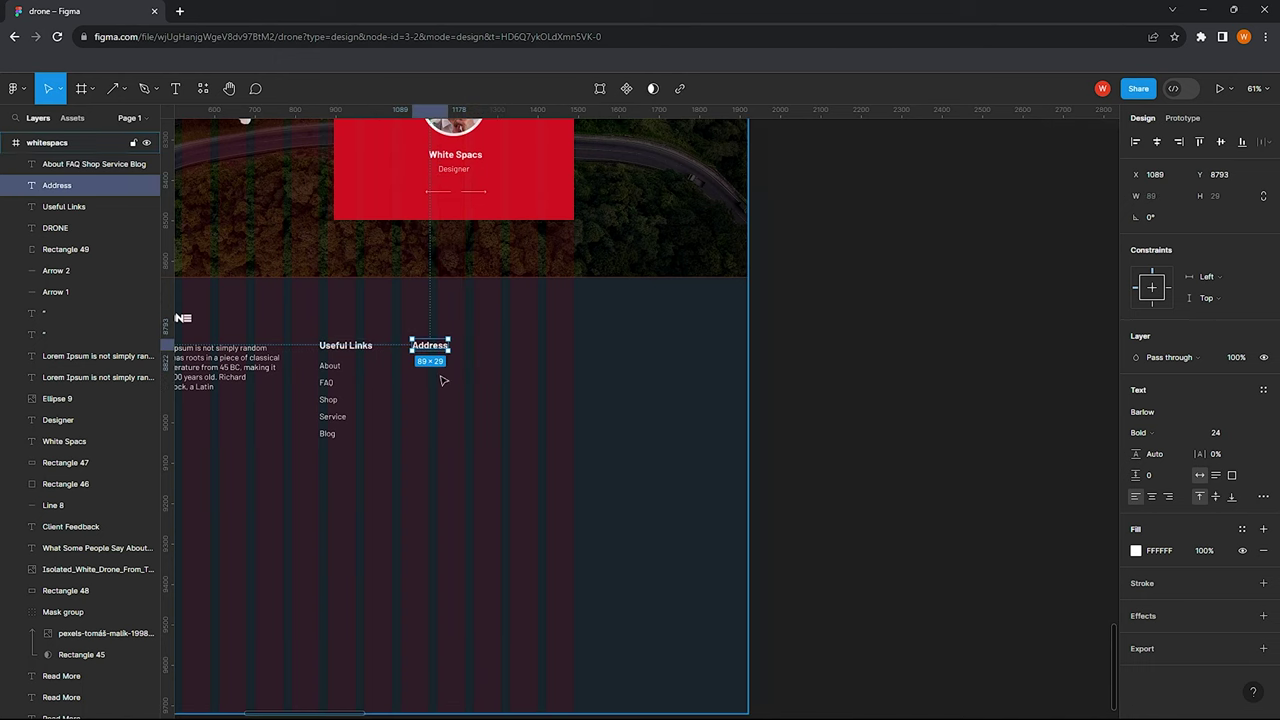
# Add the street address under Address, with New York on a second line
pyautogui.keyDown('ctrl'); pyautogui.scroll(3, 414, 351); pyautogui.keyUp('ctrl')
pyautogui.press('t')
pyautogui.click(384, 363)
pyautogui.write('105 Park Road, Venue, New York')
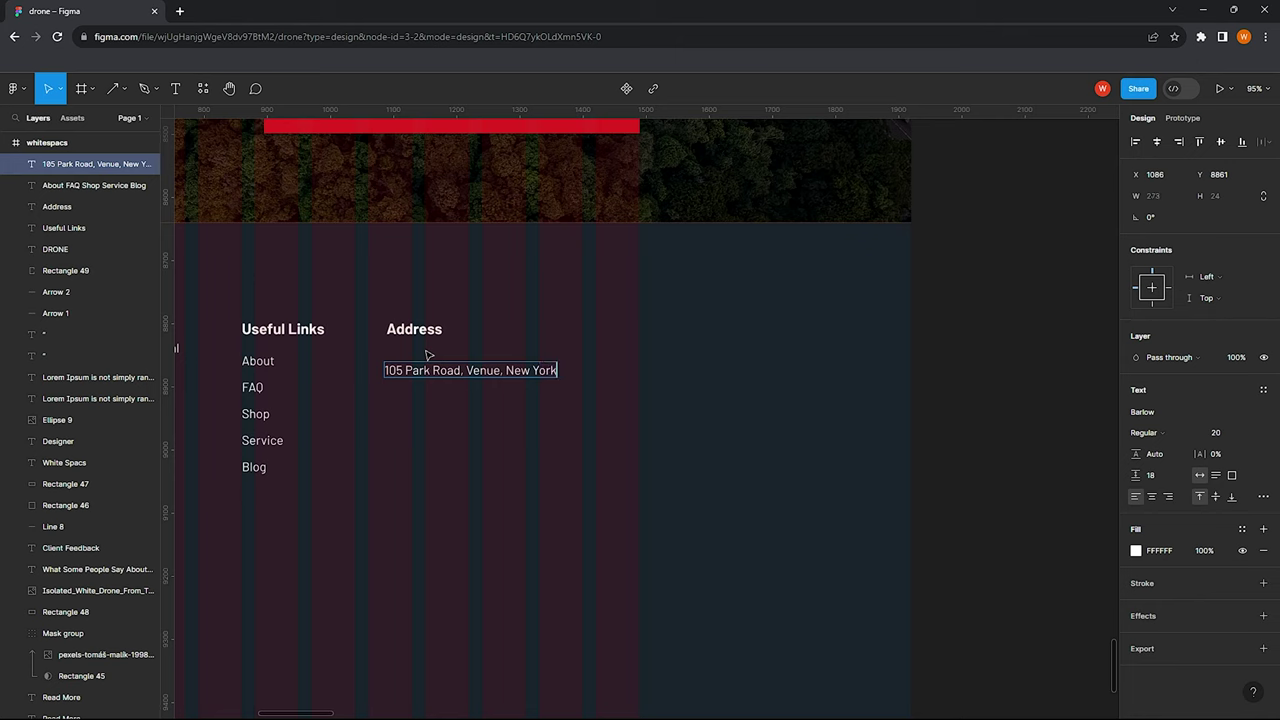
pyautogui.press('Escape')
pyautogui.moveTo(470, 370); pyautogui.dragTo(490, 361)
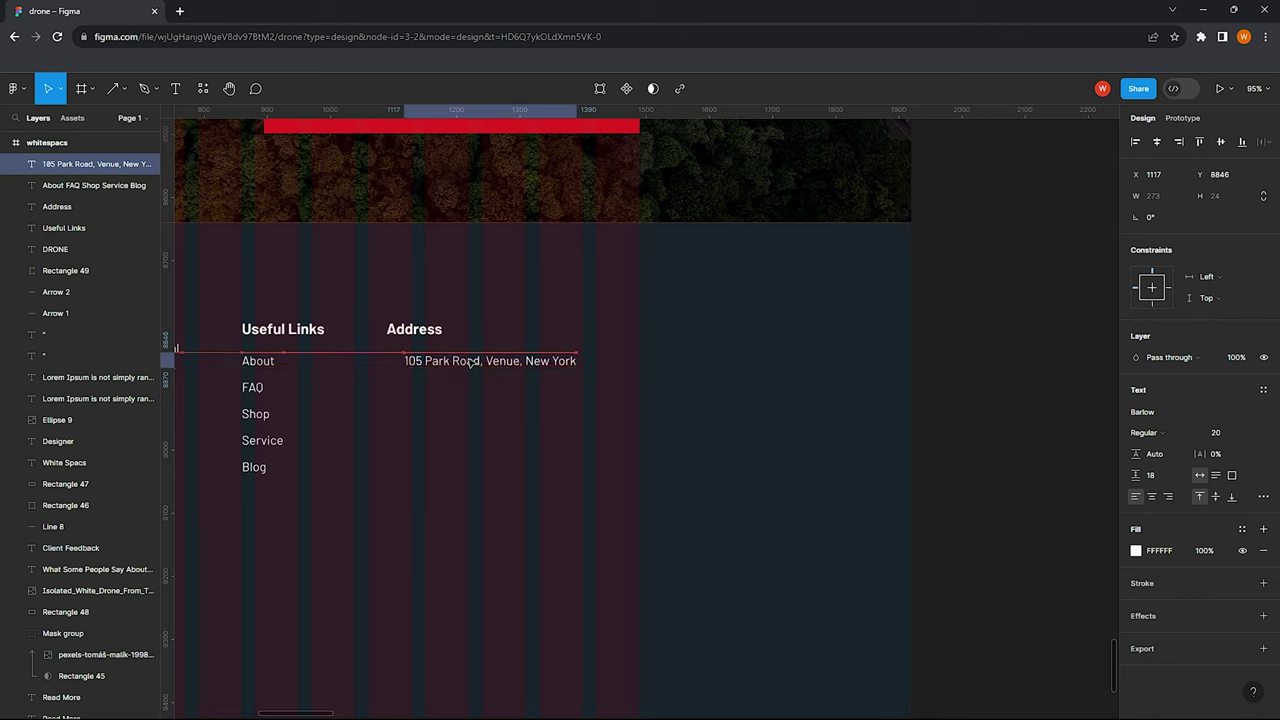
pyautogui.click(457, 386)
pyautogui.doubleClick(534, 360)
pyautogui.click(527, 360)
pyautogui.press('Return')
pyautogui.press('Escape')
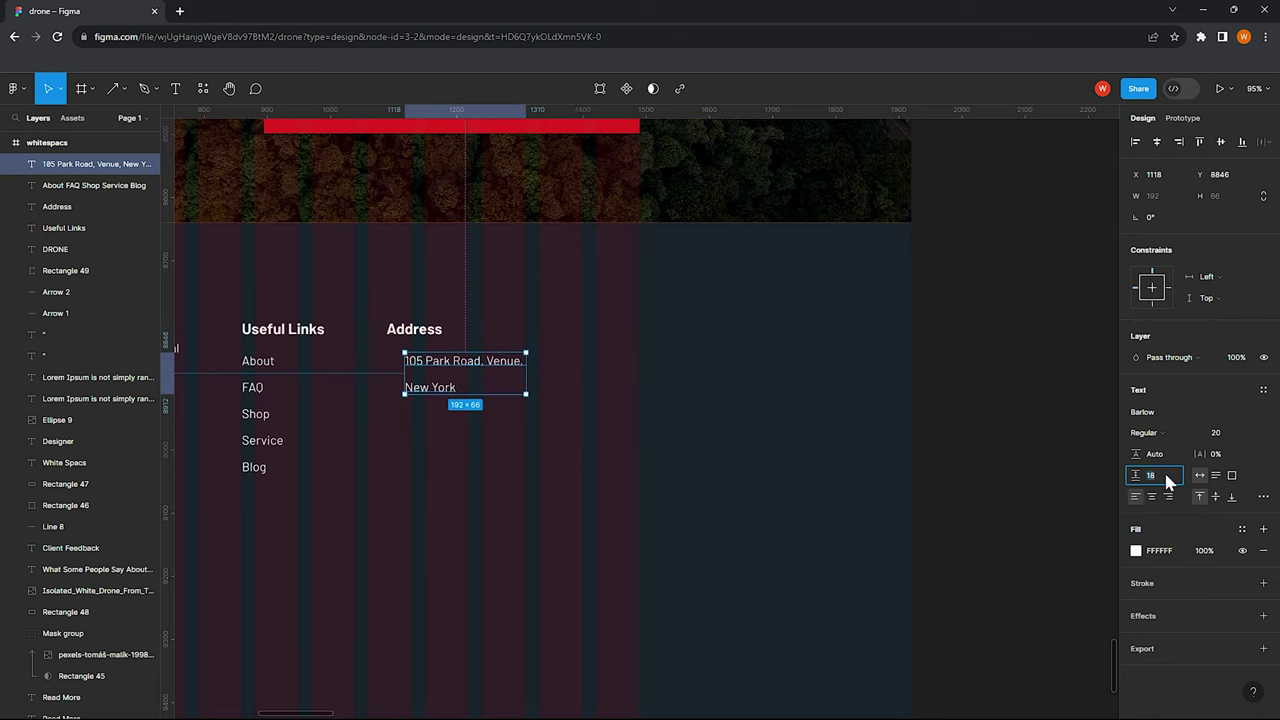
pyautogui.press('Escape')
# Duplicate the address line into a contact e-mail line and a phone number line
pyautogui.moveTo(443, 368); pyautogui.dragTo(445, 440)
pyautogui.press('Return')
pyautogui.write('Contact@gmail.com')
pyautogui.press('Escape')
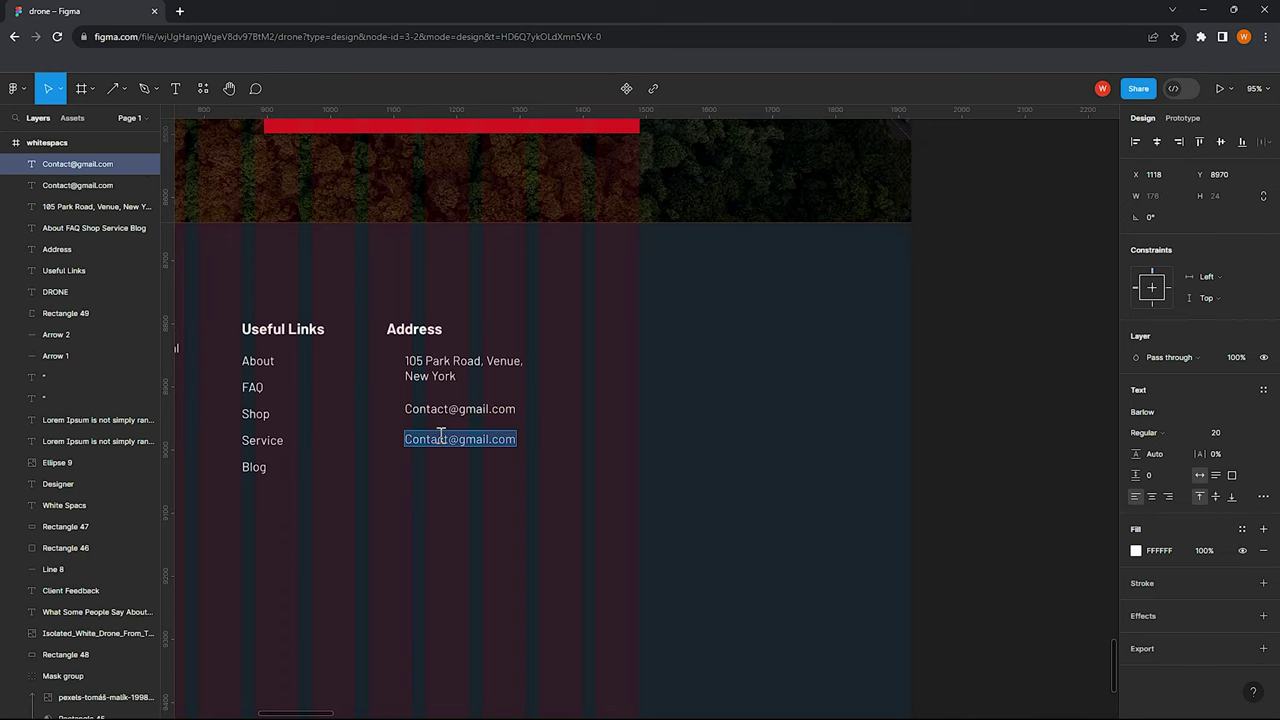
pyautogui.press('Return')
pyautogui.write('000) 123')
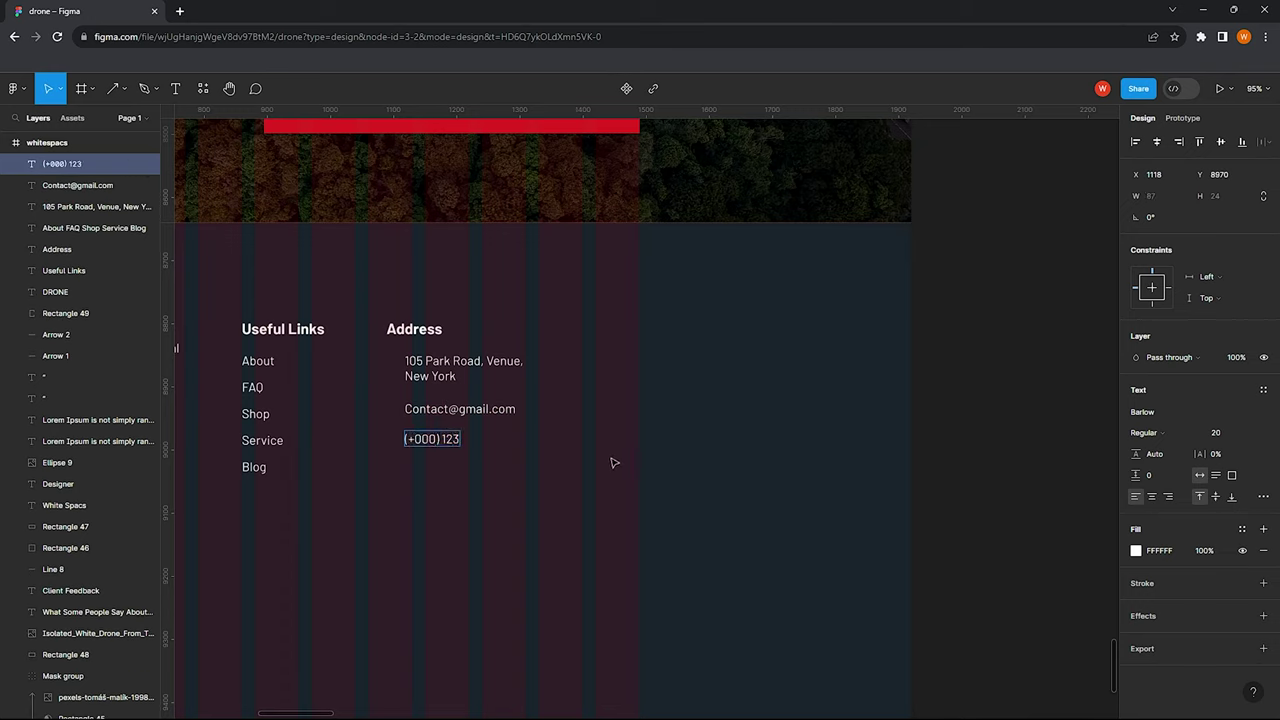
pyautogui.write('89')
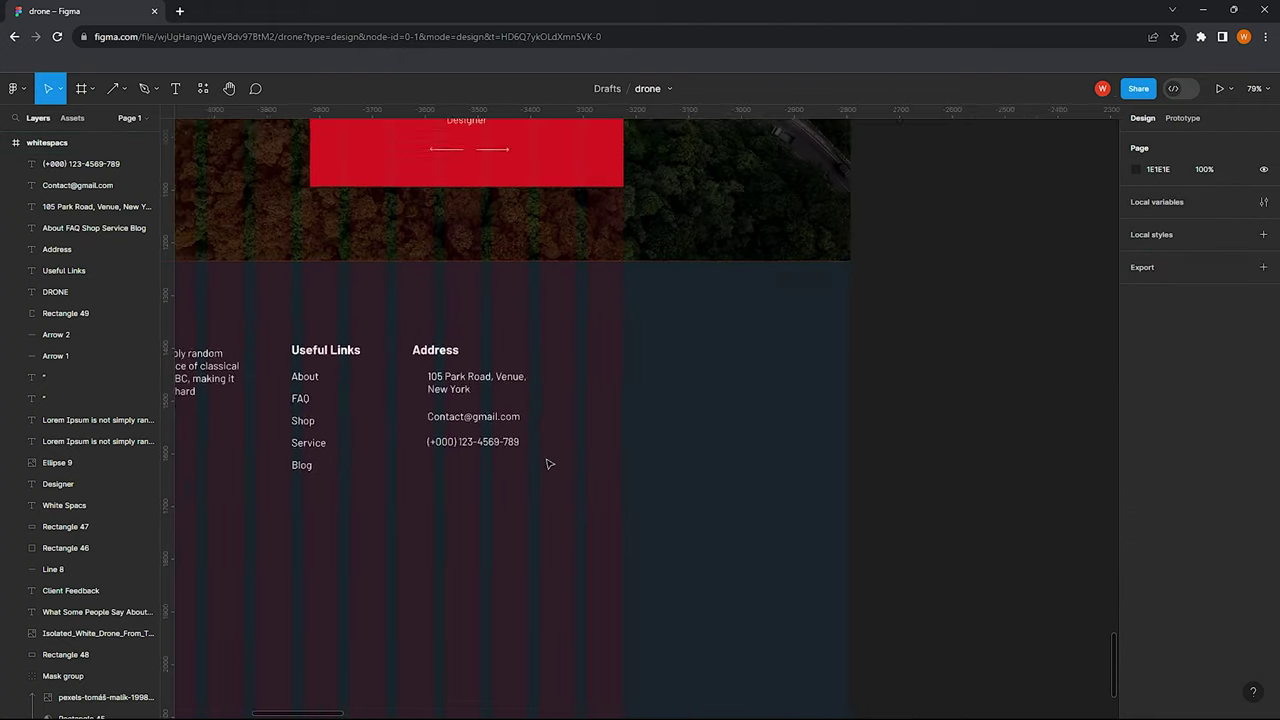
# Colour the three contact icons red (D72323)
pyautogui.scroll(3, 601, 462)
pyautogui.scroll(-5, 620, 450)
pyautogui.moveTo(770, 400); pyautogui.dragTo(880, 600)
pyautogui.click(1136, 520)
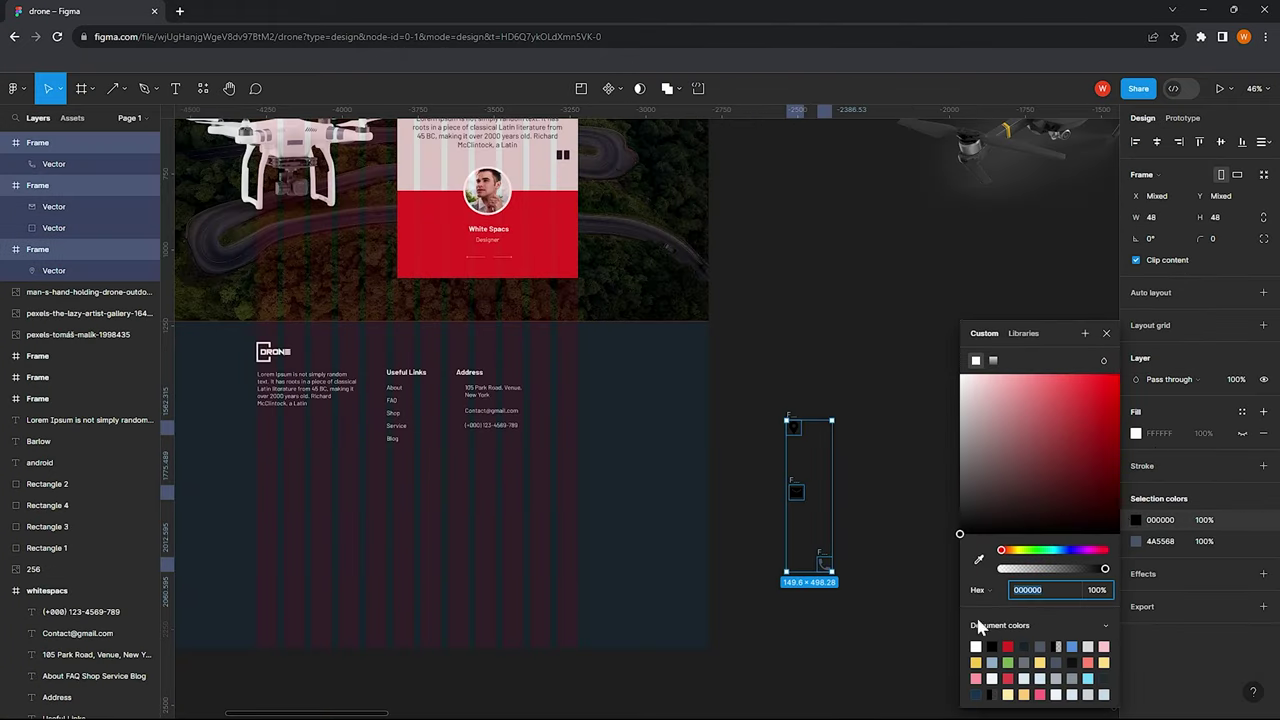
pyautogui.click(1007, 646)
pyautogui.click(1136, 541)
pyautogui.click(1007, 646)
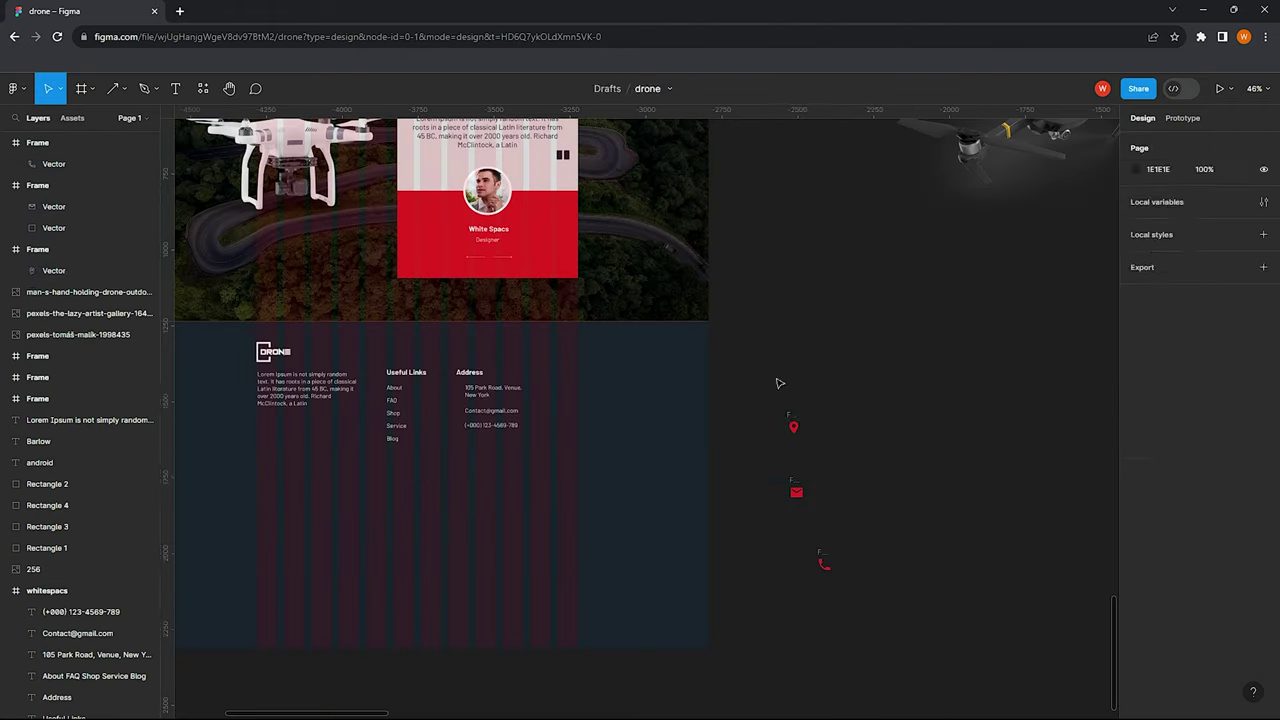
# Move the red icons into the footer beside the address and phone lines
pyautogui.moveTo(777, 377)
pyautogui.mouseDown()
pyautogui.moveTo(835, 592)
pyautogui.moveTo(590, 580)
pyautogui.mouseUp()
pyautogui.scroll(3, 563, 430)
pyautogui.click(564, 430)
pyautogui.moveTo(564, 430); pyautogui.dragTo(405, 343)
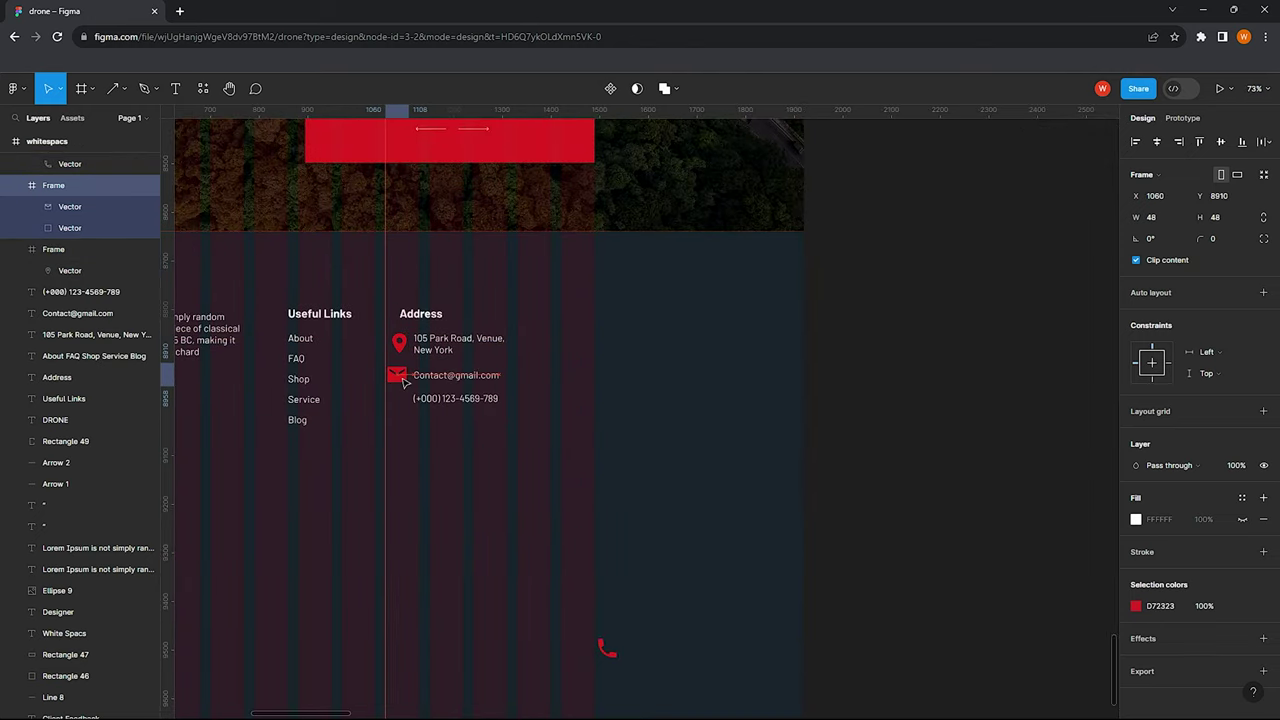
pyautogui.moveTo(606, 648); pyautogui.dragTo(399, 398)
pyautogui.scroll(5, 399, 400)
# Resize the location, mail and phone icons to 24 and align them to the lines
pyautogui.keyDown('shift'); pyautogui.click(398, 346); pyautogui.keyUp('shift')
pyautogui.keyDown('shift'); pyautogui.click(403, 275); pyautogui.keyUp('shift')
pyautogui.scroll(1, 403, 300)
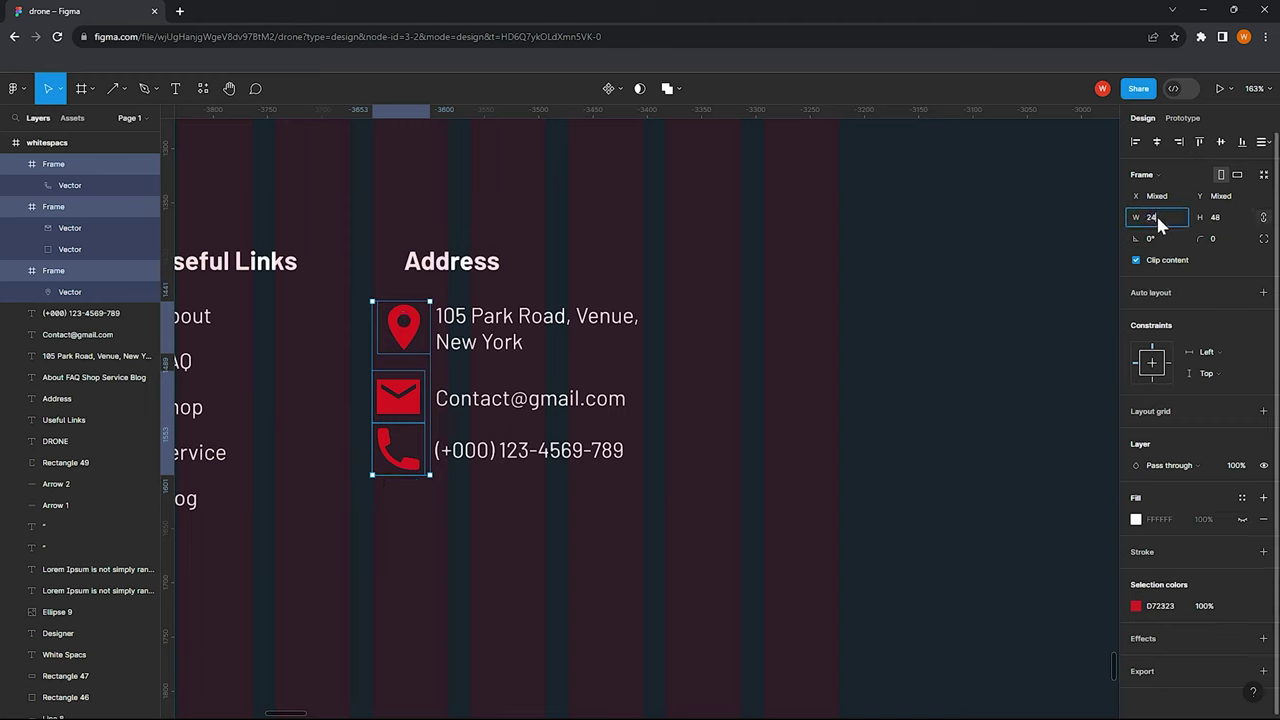
pyautogui.write('24')
pyautogui.press('Return')
pyautogui.click(1157, 142)
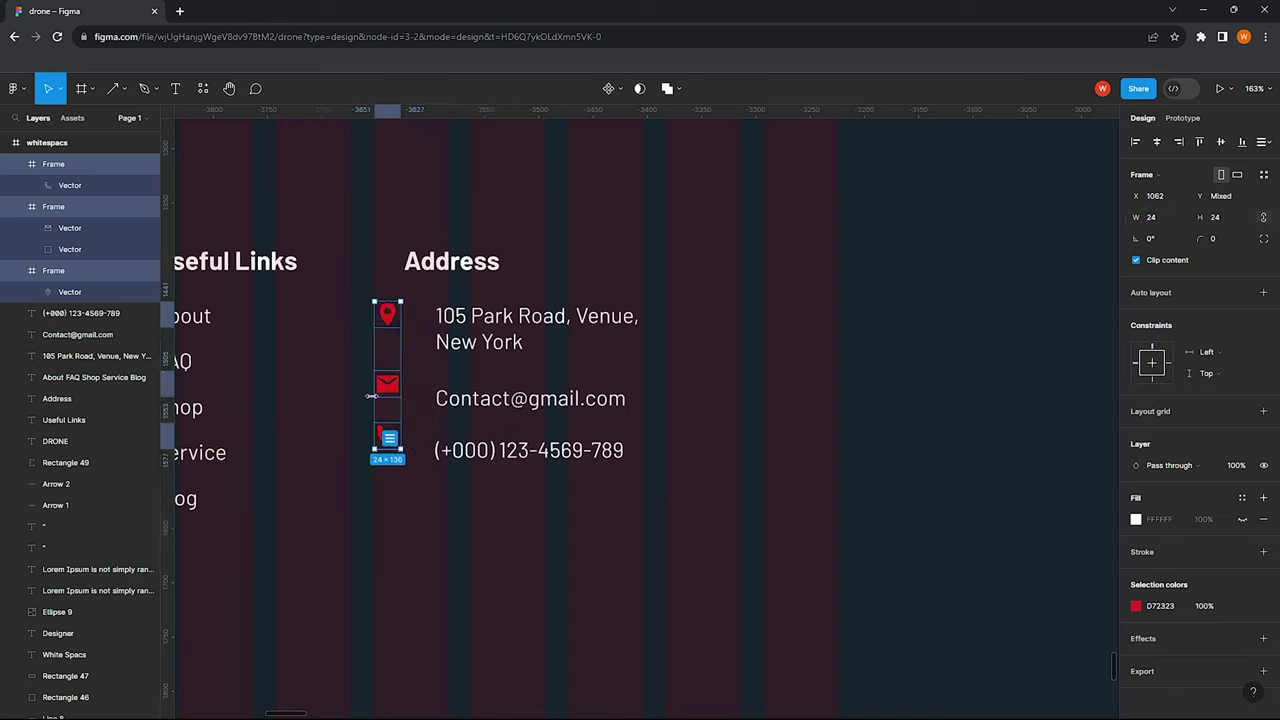
pyautogui.moveTo(388, 387); pyautogui.dragTo(418, 402)
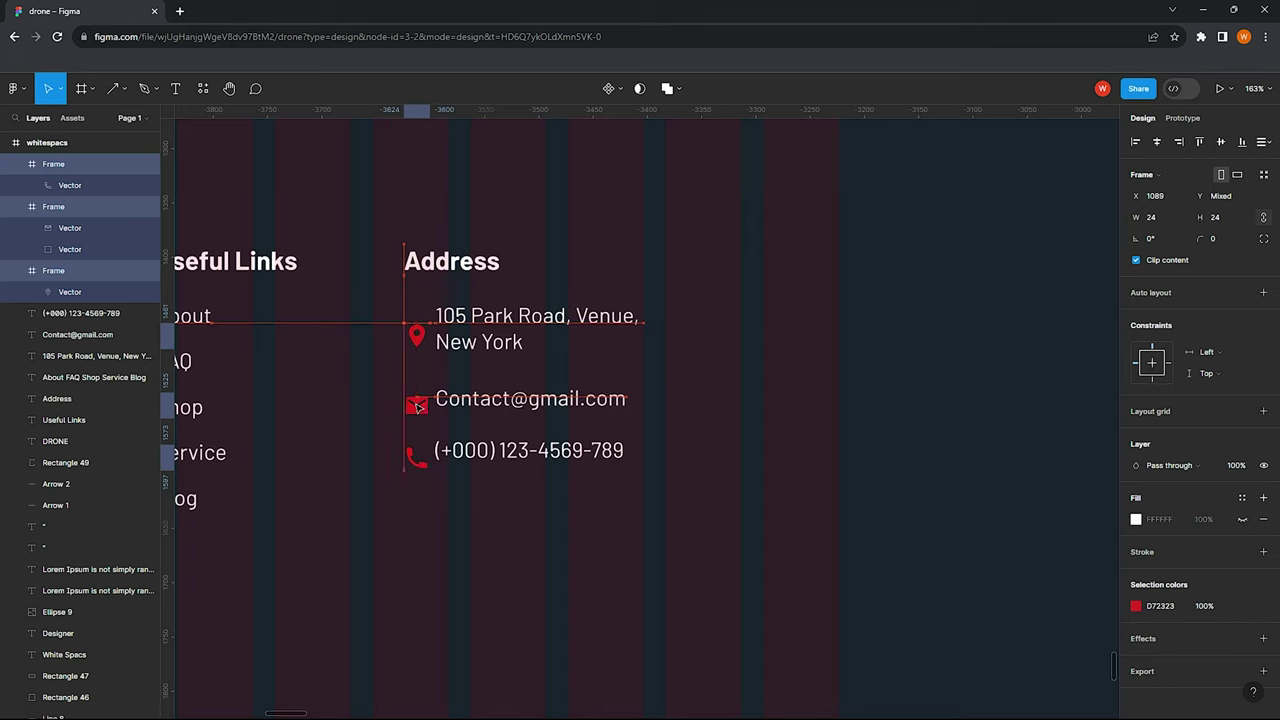
# Shift the address, e-mail and phone lines right to make room for the icons
pyautogui.click(723, 323)
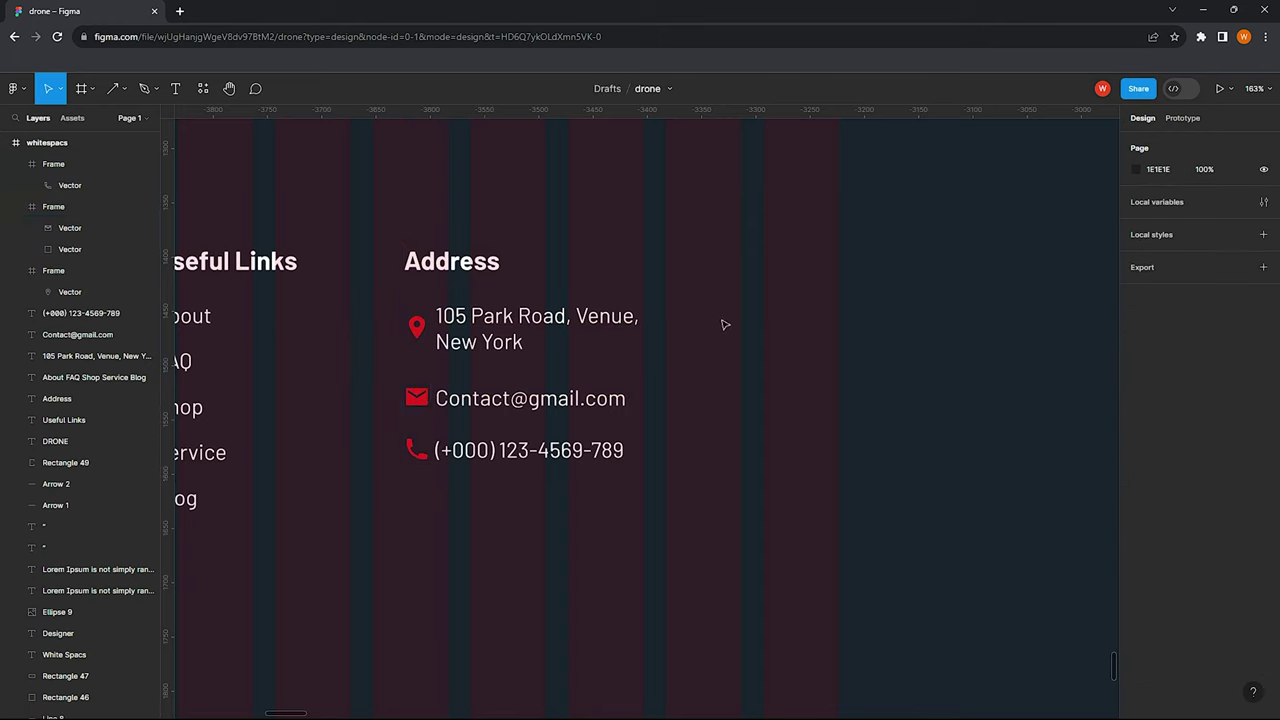
pyautogui.click(418, 403)
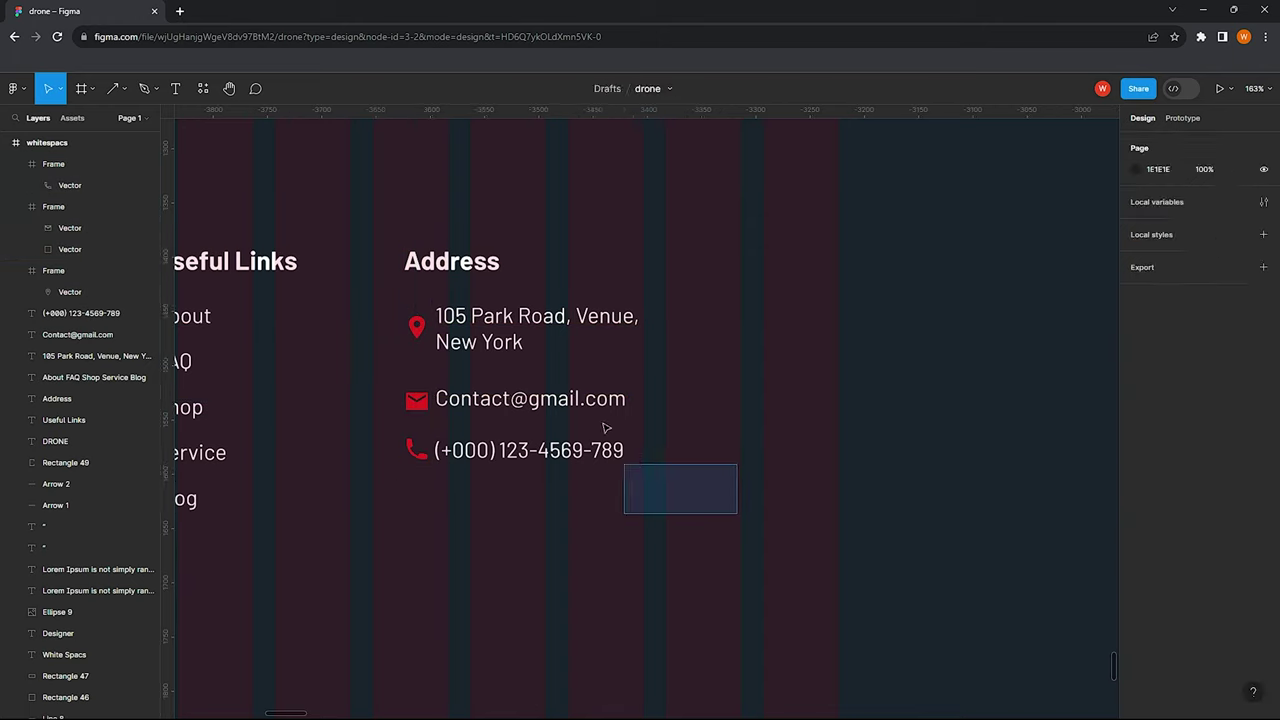
pyautogui.moveTo(740, 514); pyautogui.dragTo(434, 298)
pyautogui.click(480, 420)
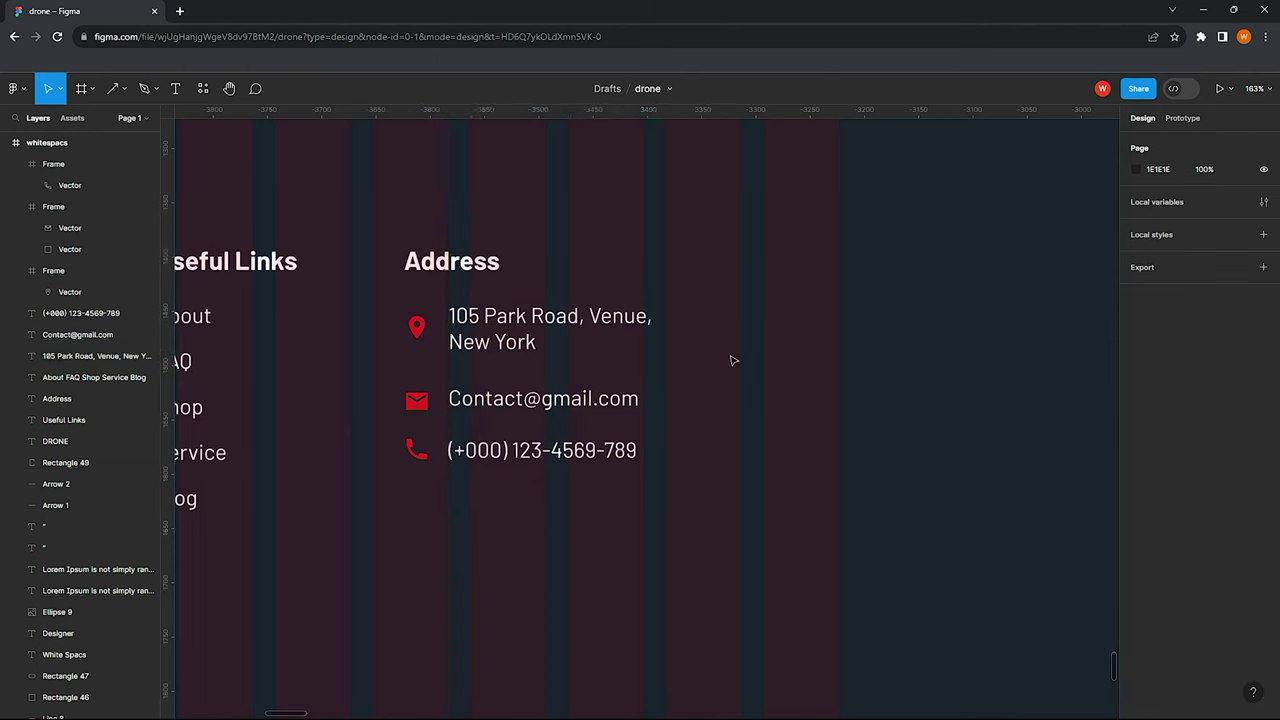
pyautogui.scroll(-5, 608, 326)
pyautogui.scroll(-2, 505, 351)
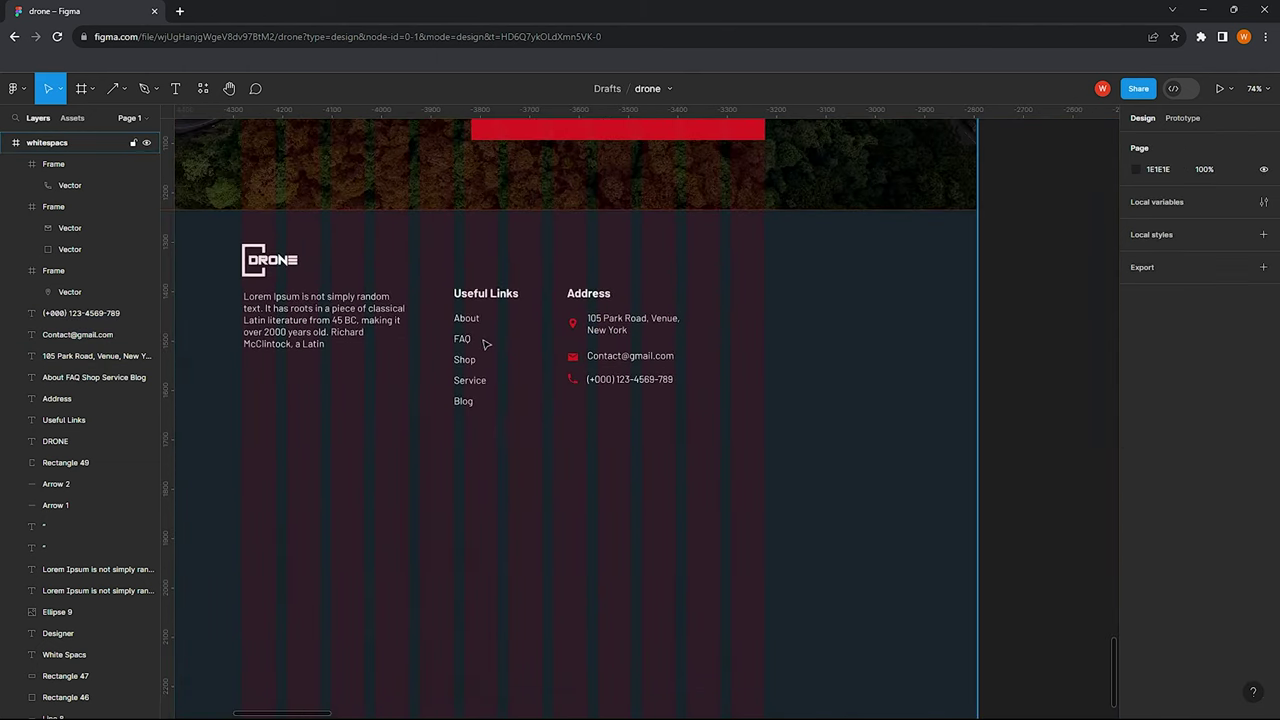
pyautogui.scroll(1, 437, 432)
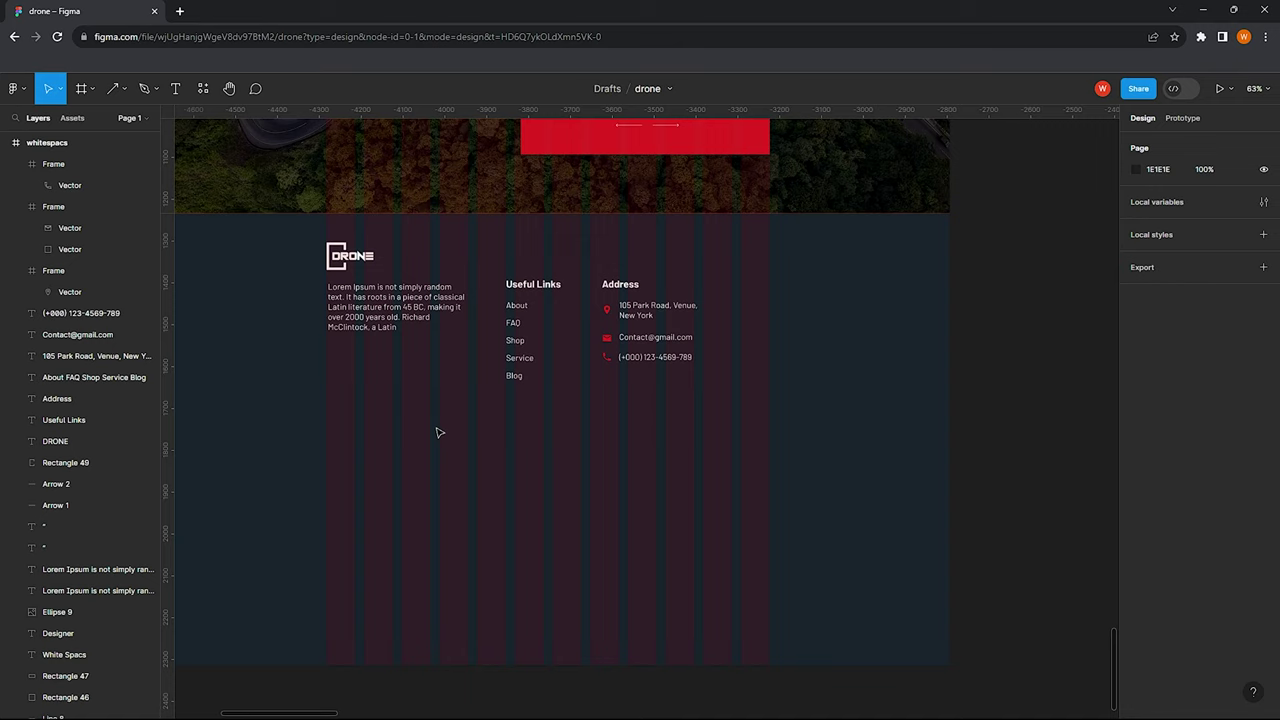
# Draw a white rectangle bar 1060 wide across the footer below the link columns
pyautogui.click(122, 88)
pyautogui.click(150, 113)
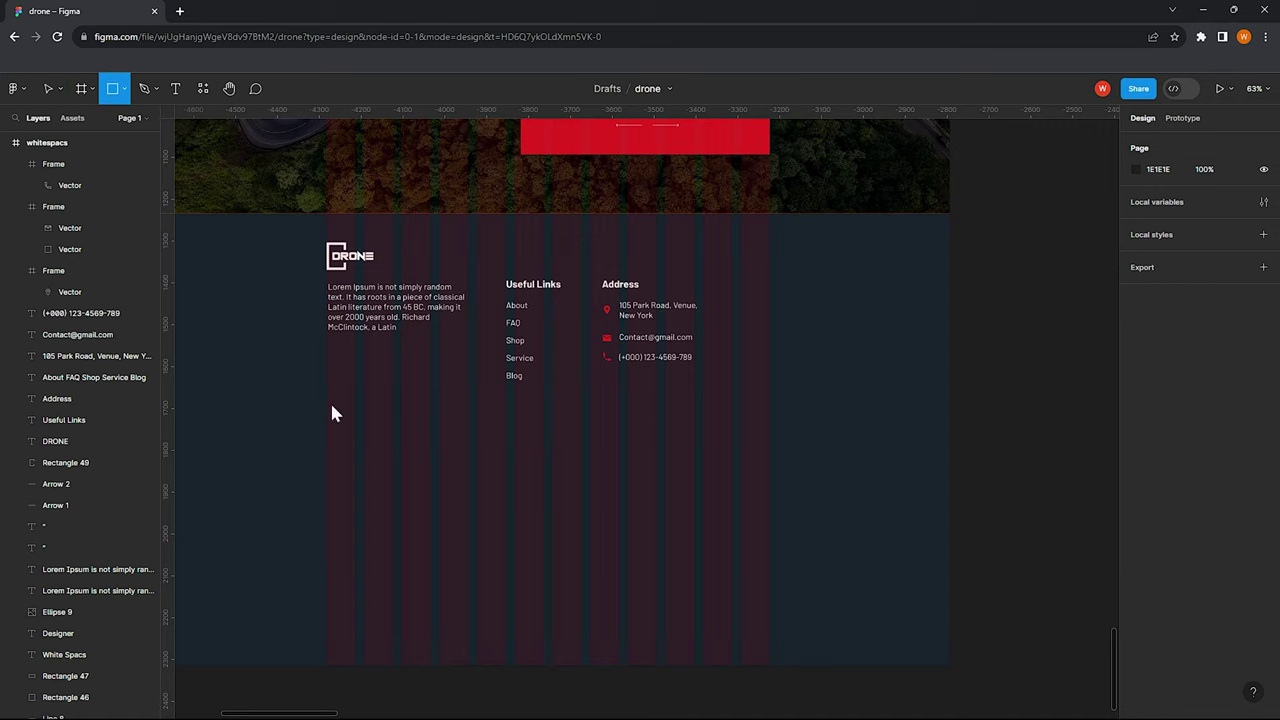
pyautogui.moveTo(327, 401); pyautogui.dragTo(770, 434)
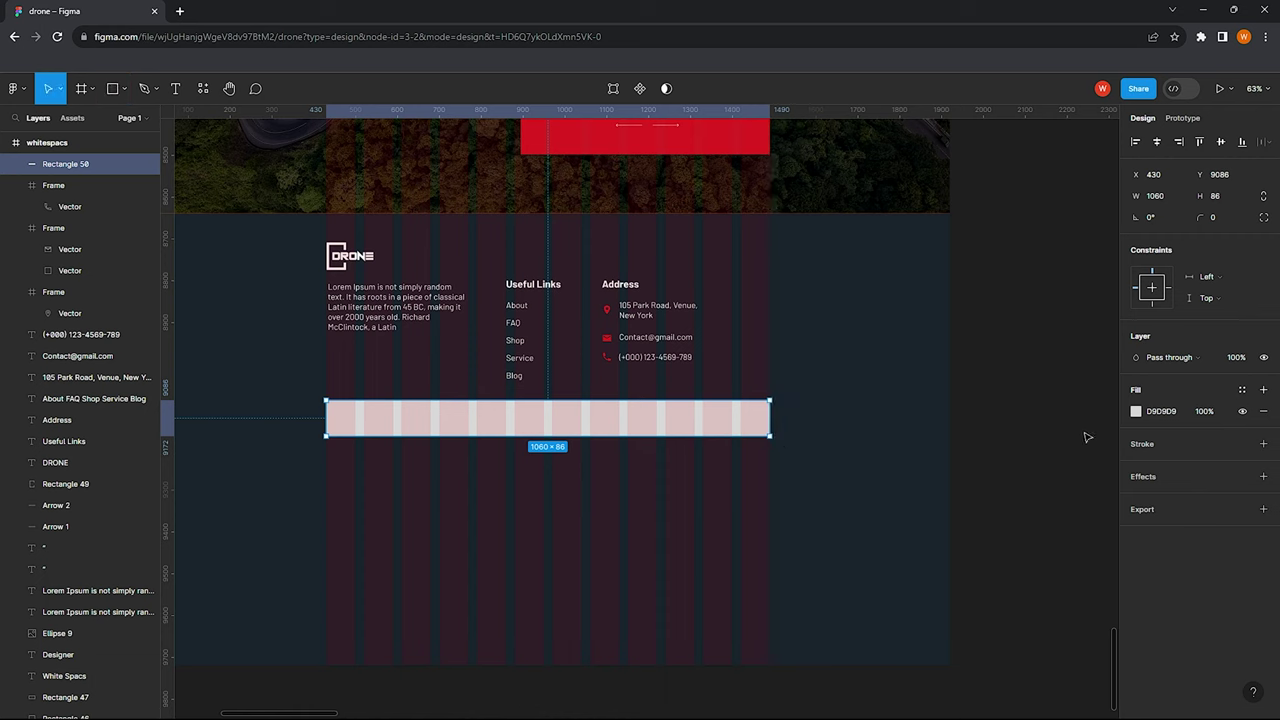
pyautogui.click(1136, 411)
pyautogui.click(960, 382)
pyautogui.click(410, 388)
# Reduce the white bar's height to 86
pyautogui.hscroll(1, 410, 388)
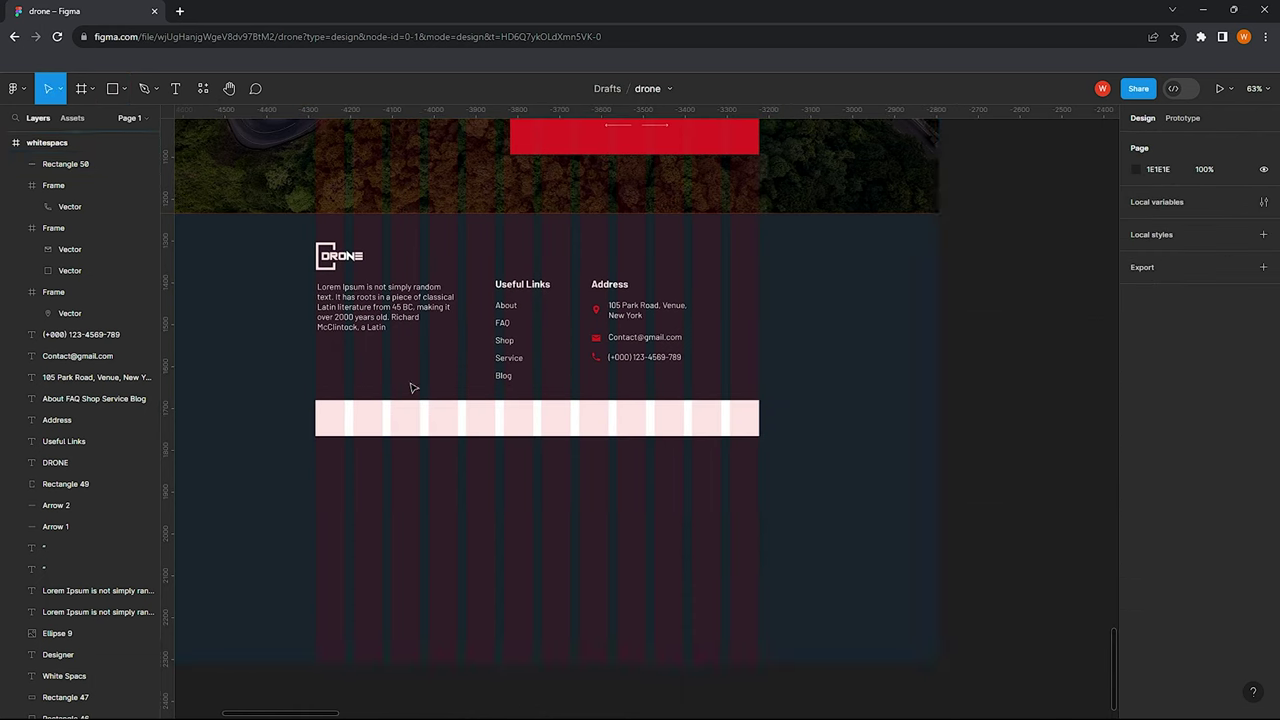
pyautogui.keyDown('ctrl'); pyautogui.scroll(2, 400, 400); pyautogui.keyUp('ctrl')
pyautogui.hscroll(1, 375, 380)
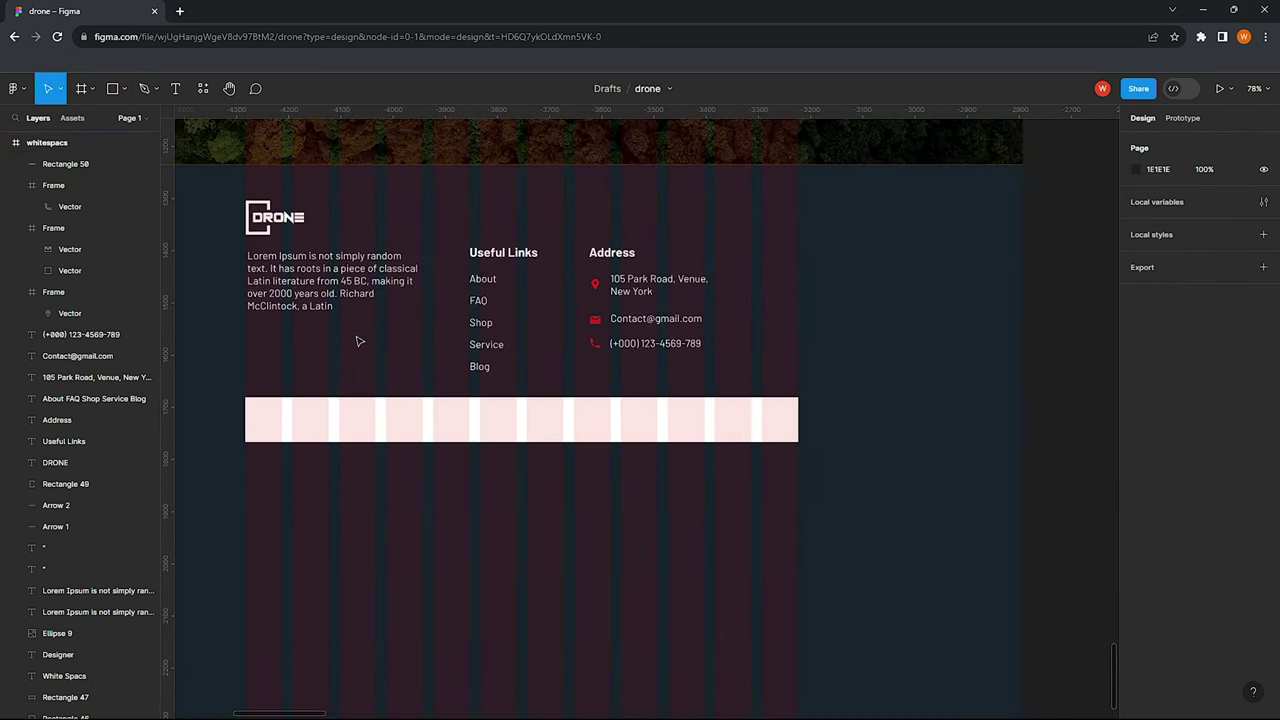
pyautogui.click(286, 420)
pyautogui.click(425, 380)
pyautogui.keyDown('ctrl'); pyautogui.scroll(-1, 431, 369); pyautogui.keyUp('ctrl')
pyautogui.click(398, 425)
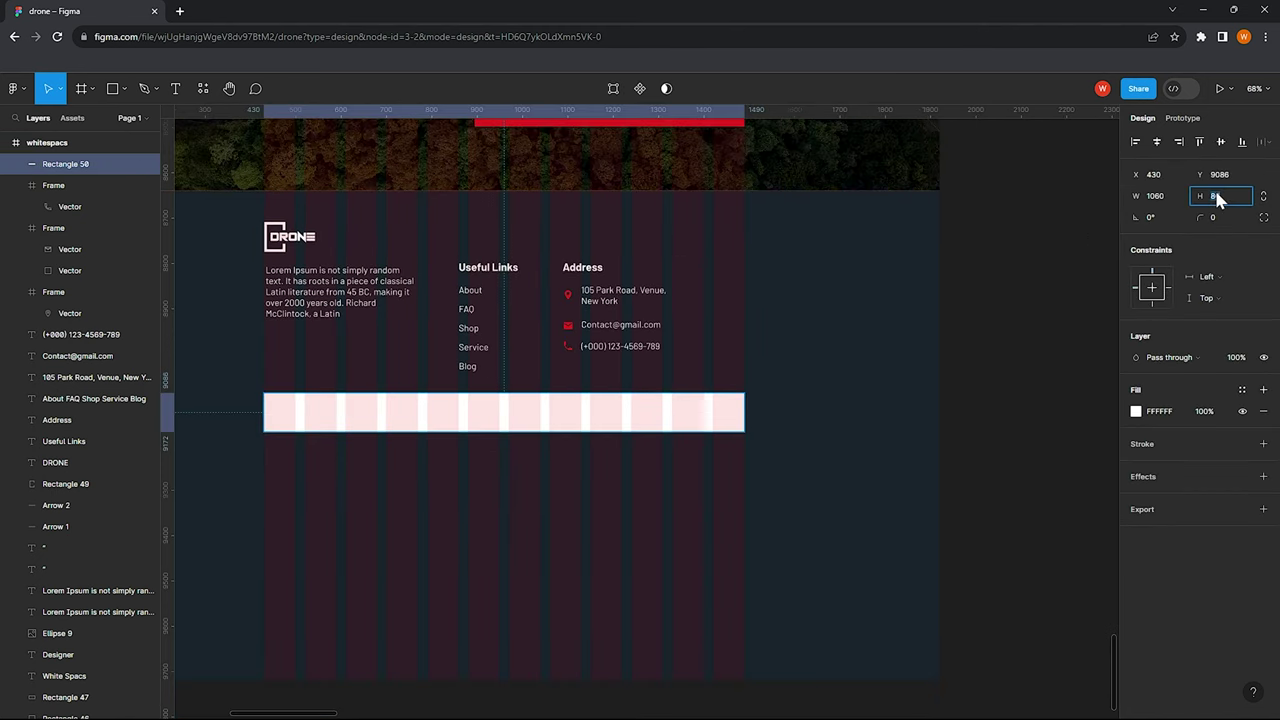
pyautogui.press('Return')
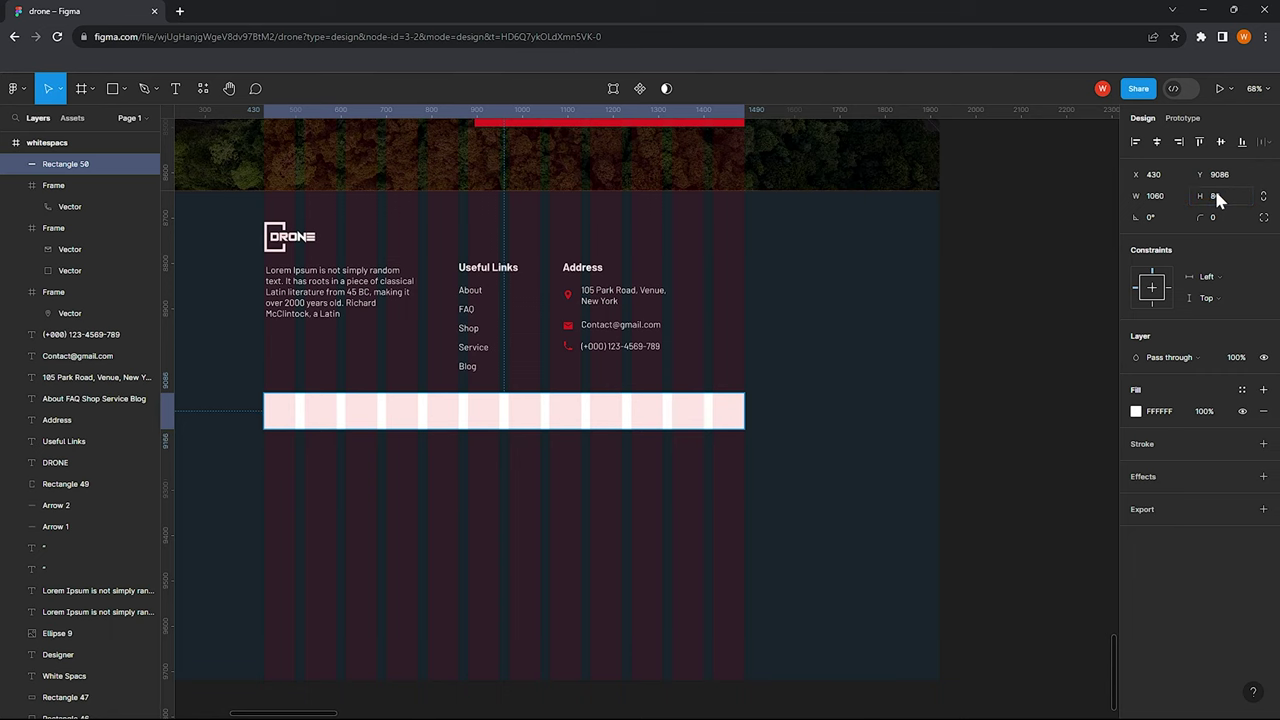
# Alt-drag a copy of the DRONE logo onto the white bar
pyautogui.click(437, 471)
pyautogui.scroll(-2, 443, 446)
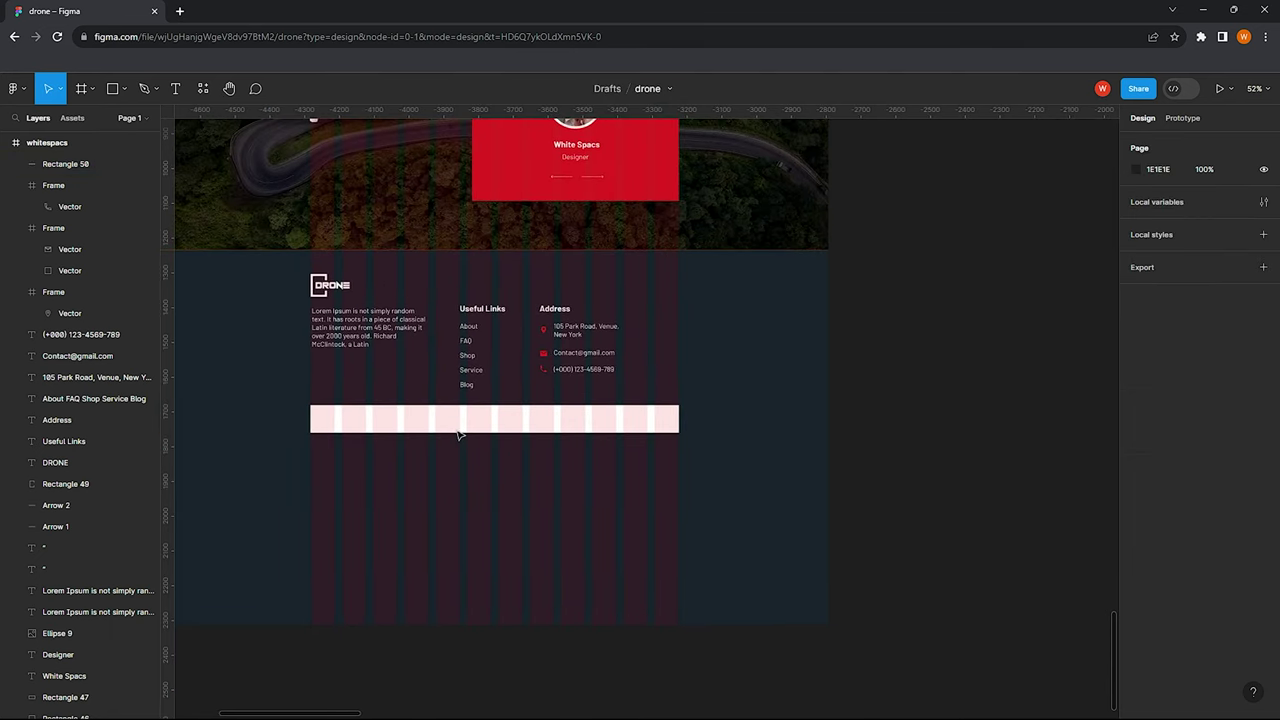
pyautogui.moveTo(296, 258)
pyautogui.mouseDown()
pyautogui.moveTo(351, 288)
pyautogui.moveTo(340, 420)
pyautogui.mouseUp()
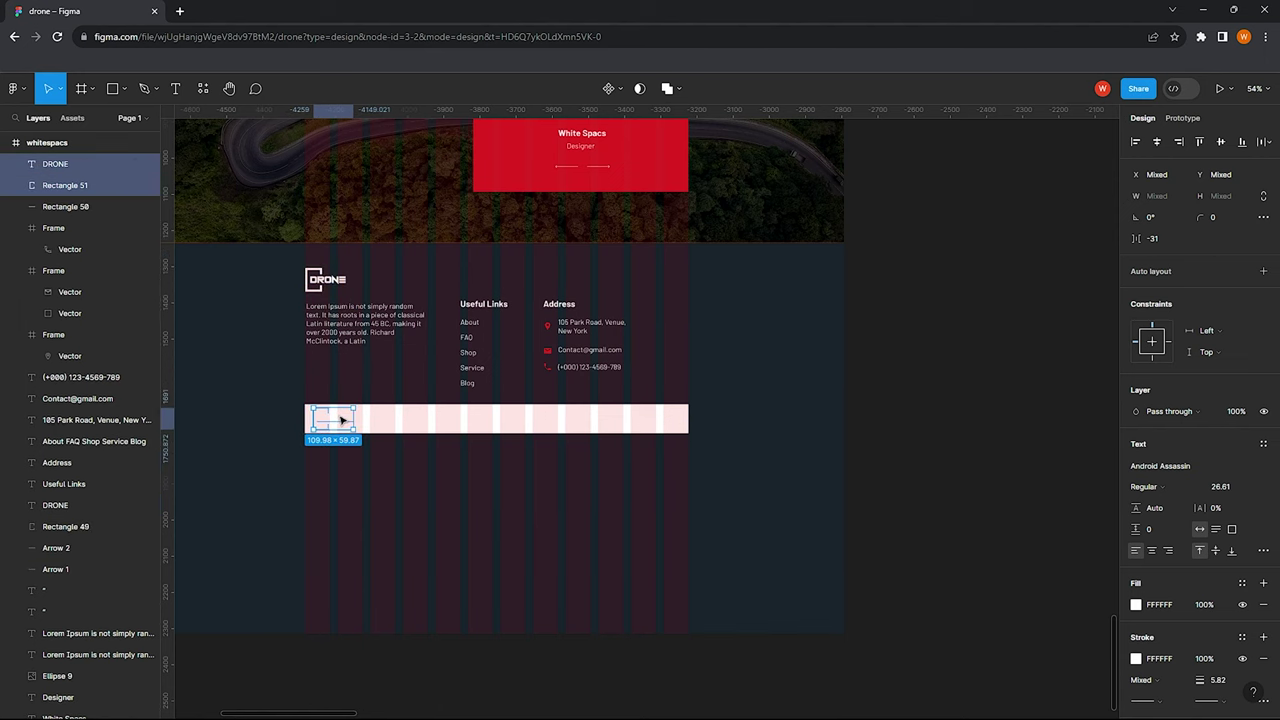
# Recolour the copied DRONE logo on the white bar red
pyautogui.press('Escape')
pyautogui.press('Escape')
pyautogui.scroll(5, 340, 420)
pyautogui.click(301, 424)
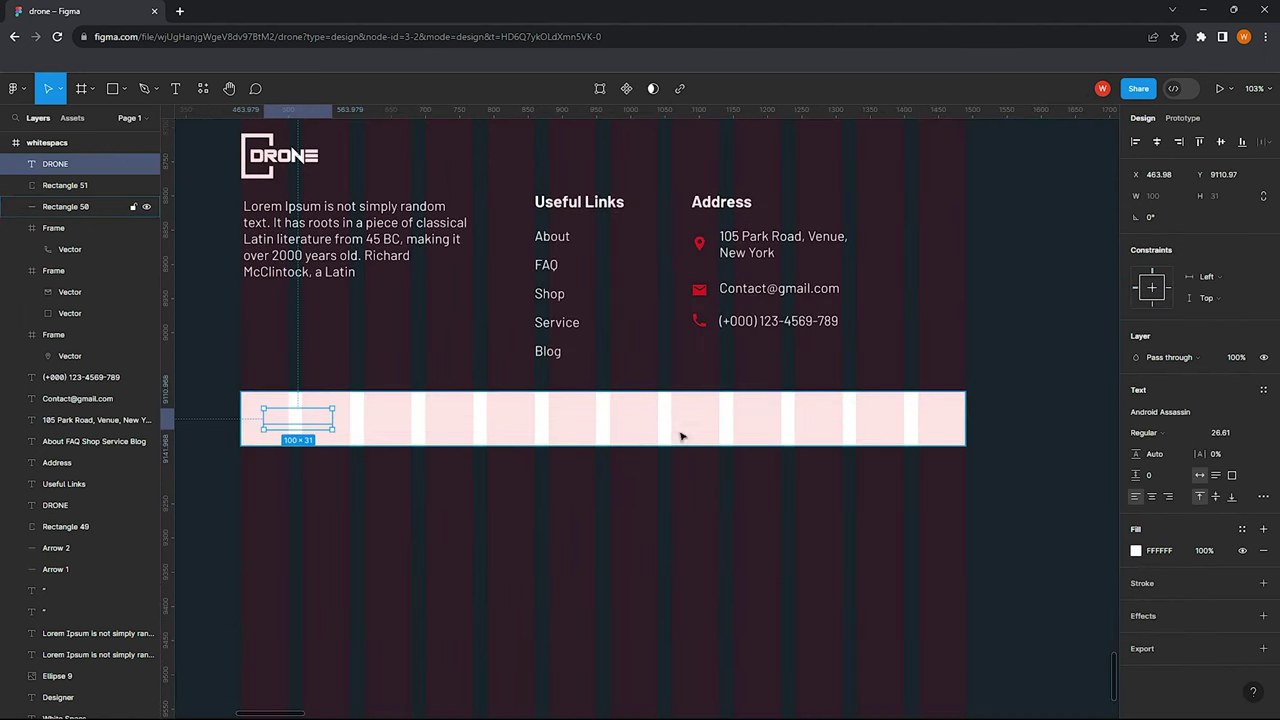
pyautogui.click(1141, 557)
pyautogui.click(980, 656)
pyautogui.press('Escape')
pyautogui.press('Escape')
pyautogui.click(268, 433)
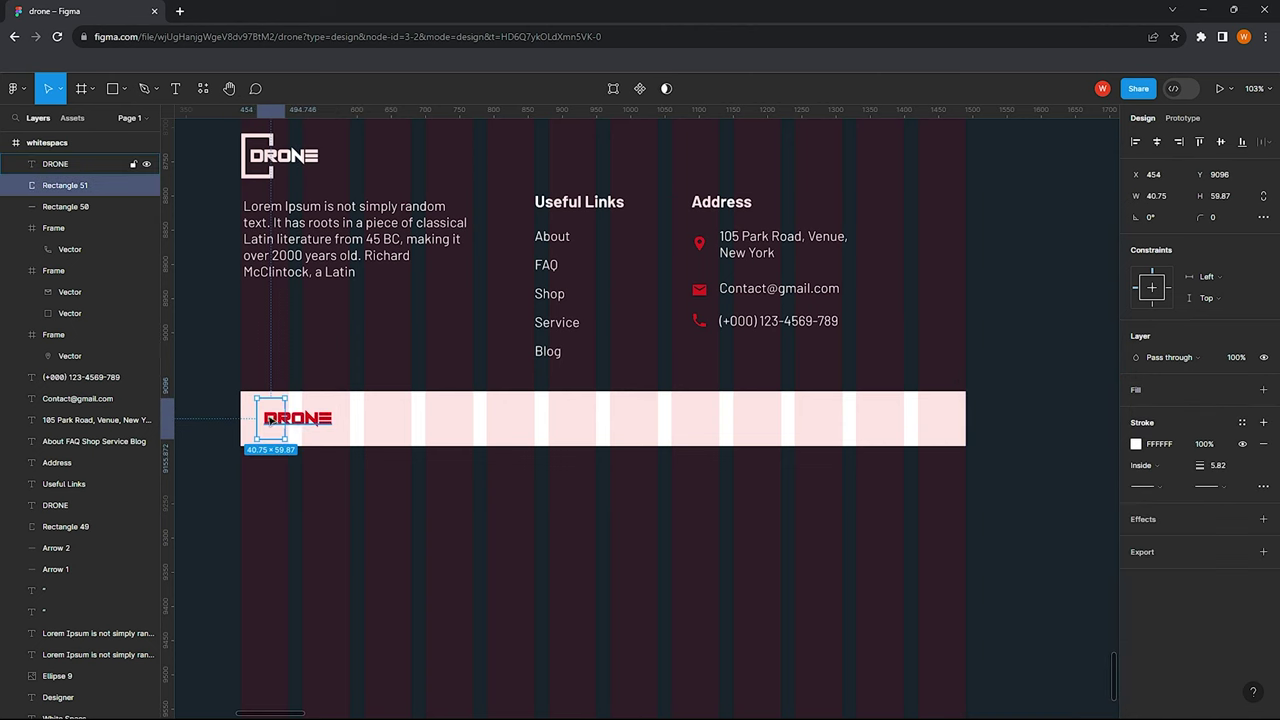
pyautogui.press('Escape')
pyautogui.press('Escape')
# Add a 'My account / Privacy Policy / Contact Us' text line beside the logo
pyautogui.scroll(-5, 394, 457)
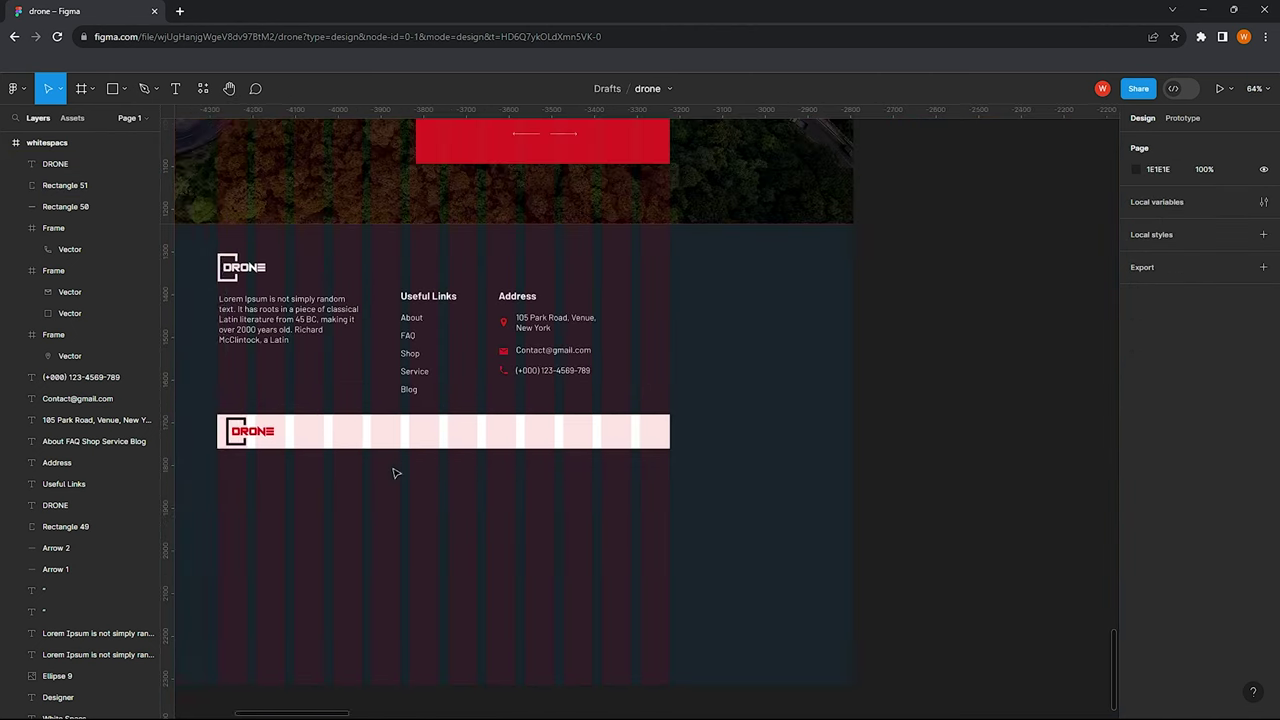
pyautogui.scroll(2, 437, 410)
pyautogui.scroll(2, 397, 430)
pyautogui.scroll(1, 397, 430)
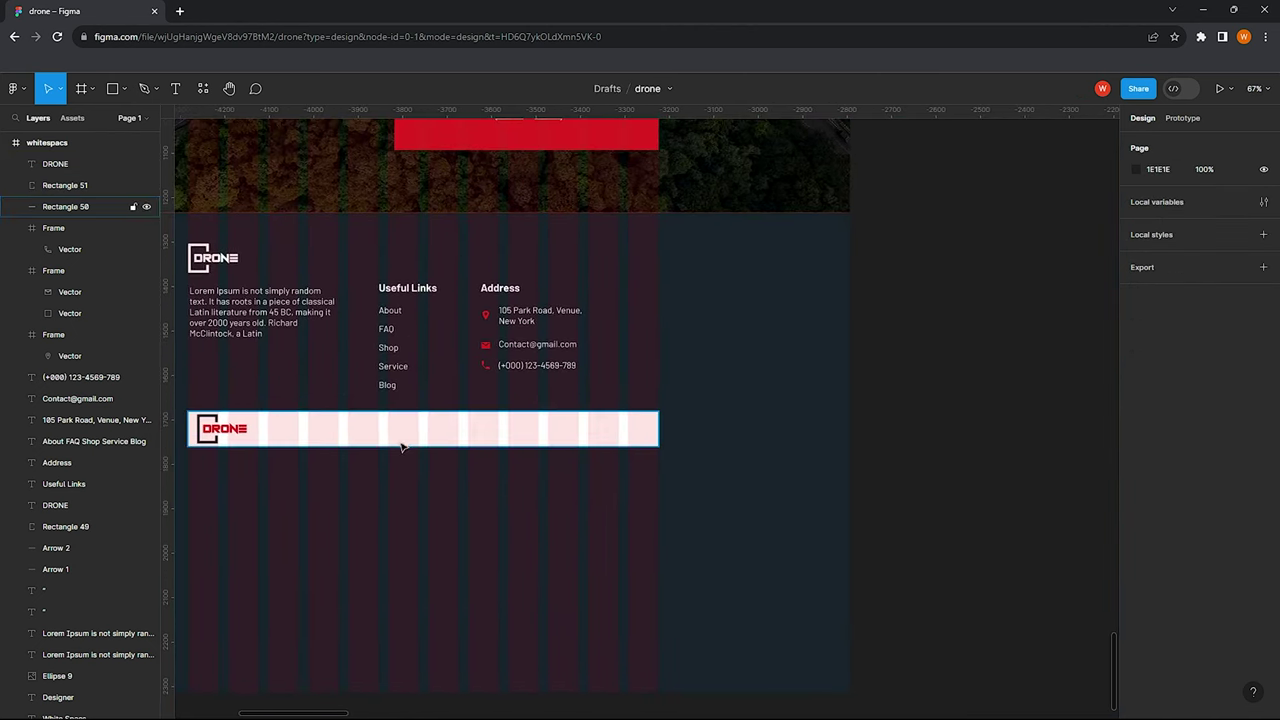
pyautogui.scroll(2, 397, 430)
pyautogui.click(388, 377)
pyautogui.press('Escape')
pyautogui.press('t')
pyautogui.click(322, 429)
pyautogui.write('My account / Privacy Policy / Contact U')
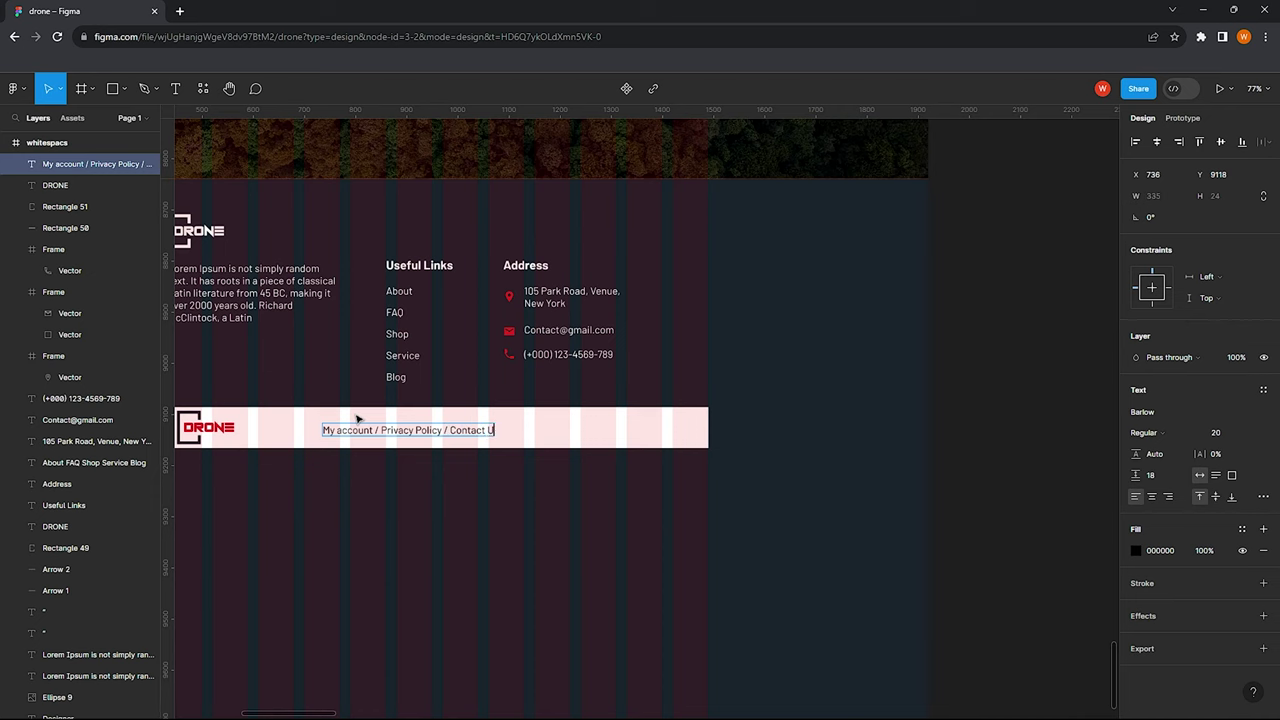
pyautogui.write('s')
pyautogui.press('Escape')
pyautogui.press('Escape')
pyautogui.scroll(-3, 356, 430)
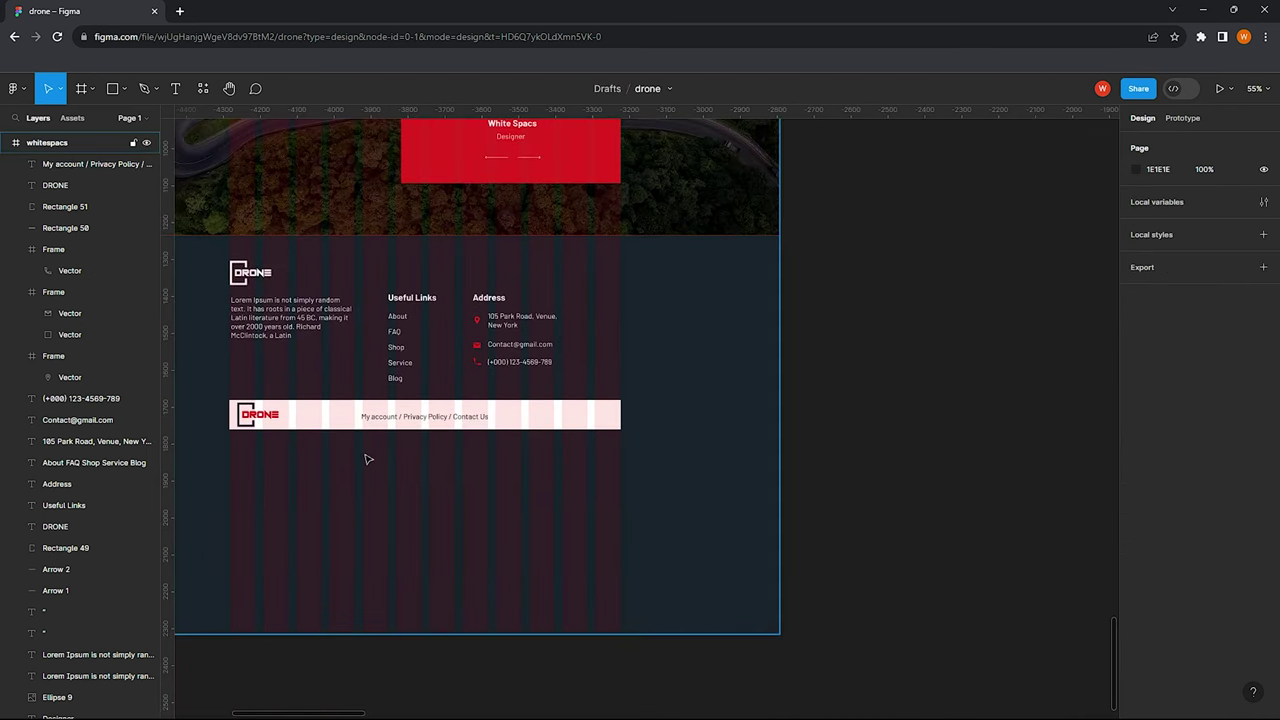
pyautogui.scroll(-2, 330, 450)
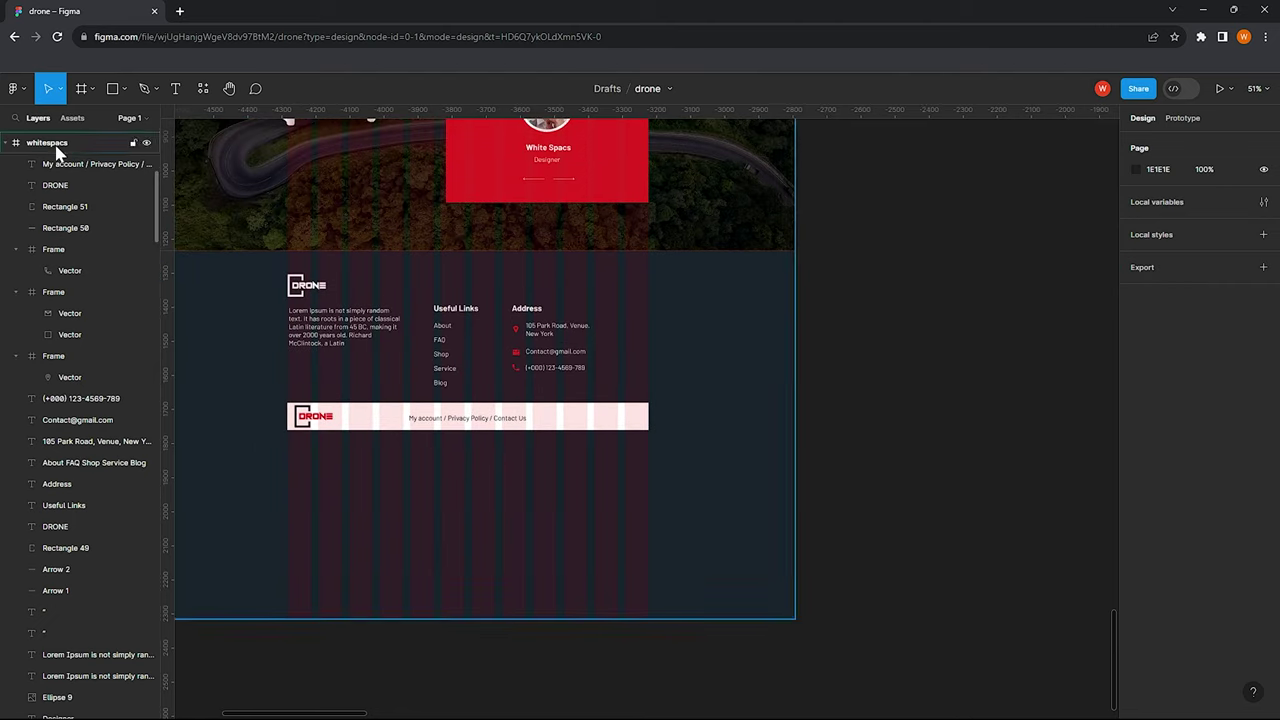
# Shorten the page frame so it ends just below the footer
pyautogui.click(400, 612)
pyautogui.moveTo(400, 617); pyautogui.dragTo(387, 446)
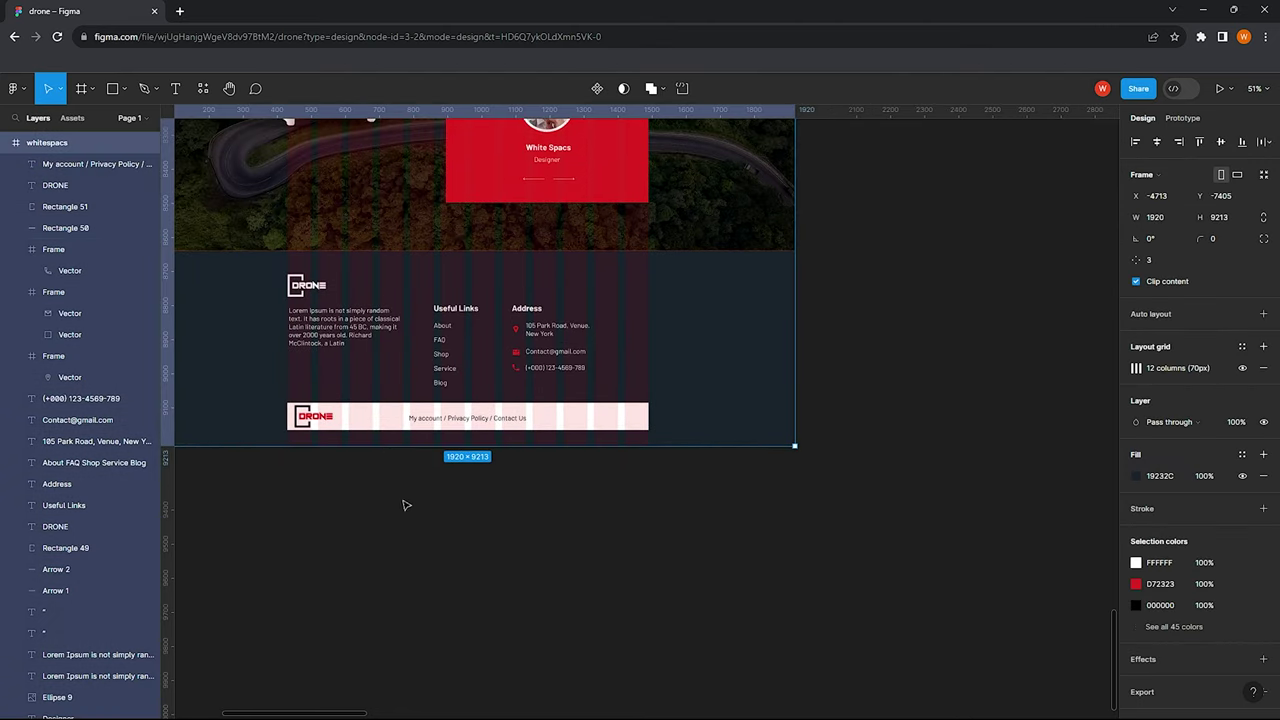
pyautogui.scroll(3, 403, 505)
# Duplicate the links text below the bar, colour it FFFFFF, and retype it as '2023 All Rights Reserved'
pyautogui.click(455, 401)
pyautogui.moveTo(413, 404); pyautogui.dragTo(417, 437)
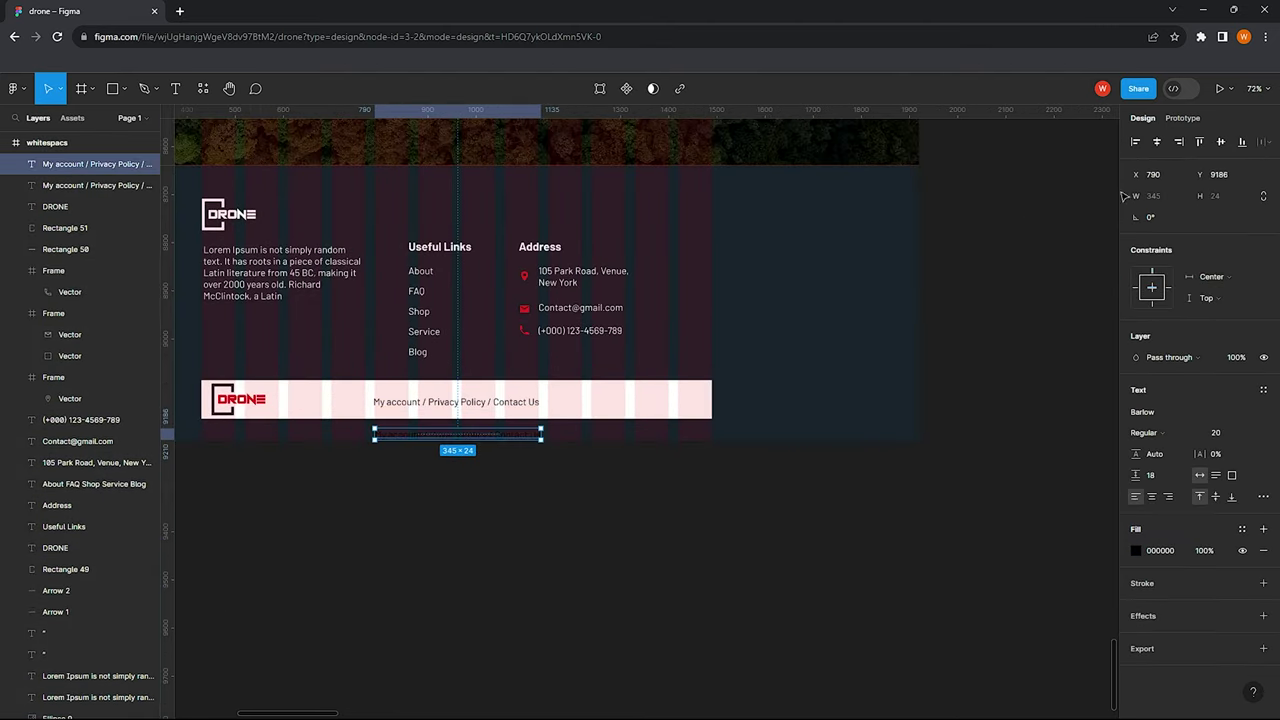
pyautogui.scroll(3, 563, 392)
pyautogui.press('Return')
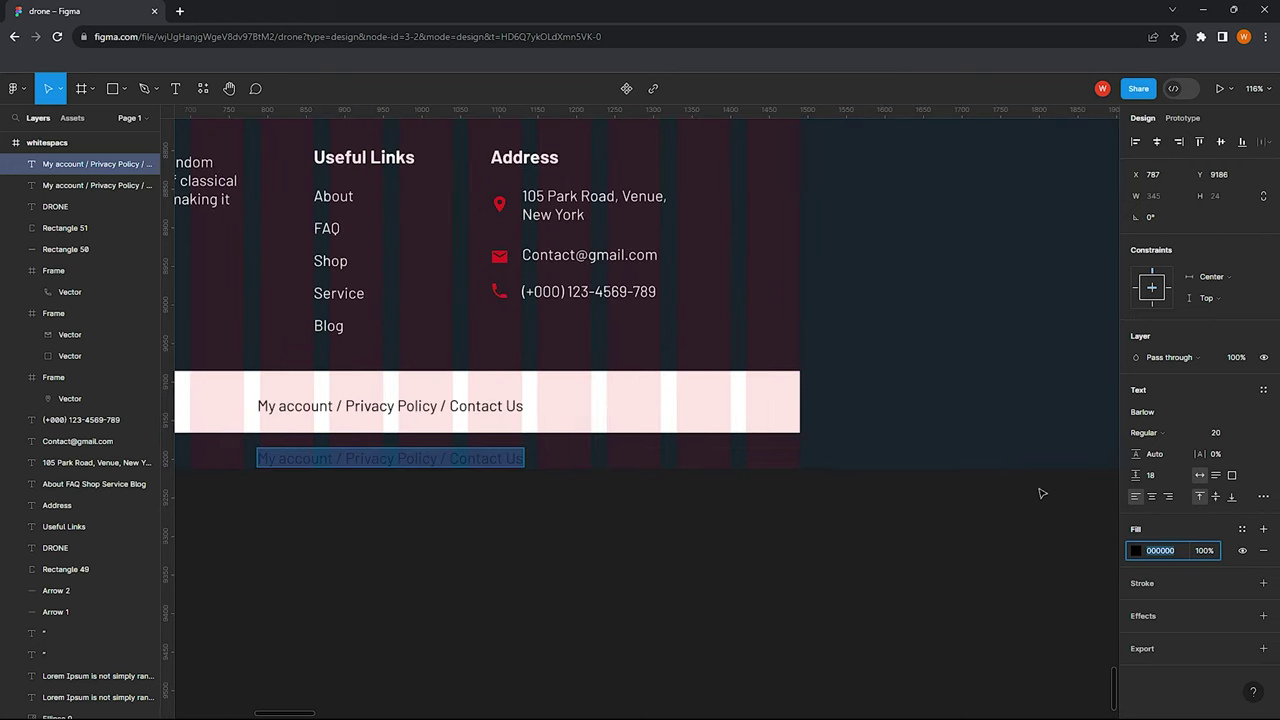
pyautogui.write('ffffff')
pyautogui.click(1135, 550)
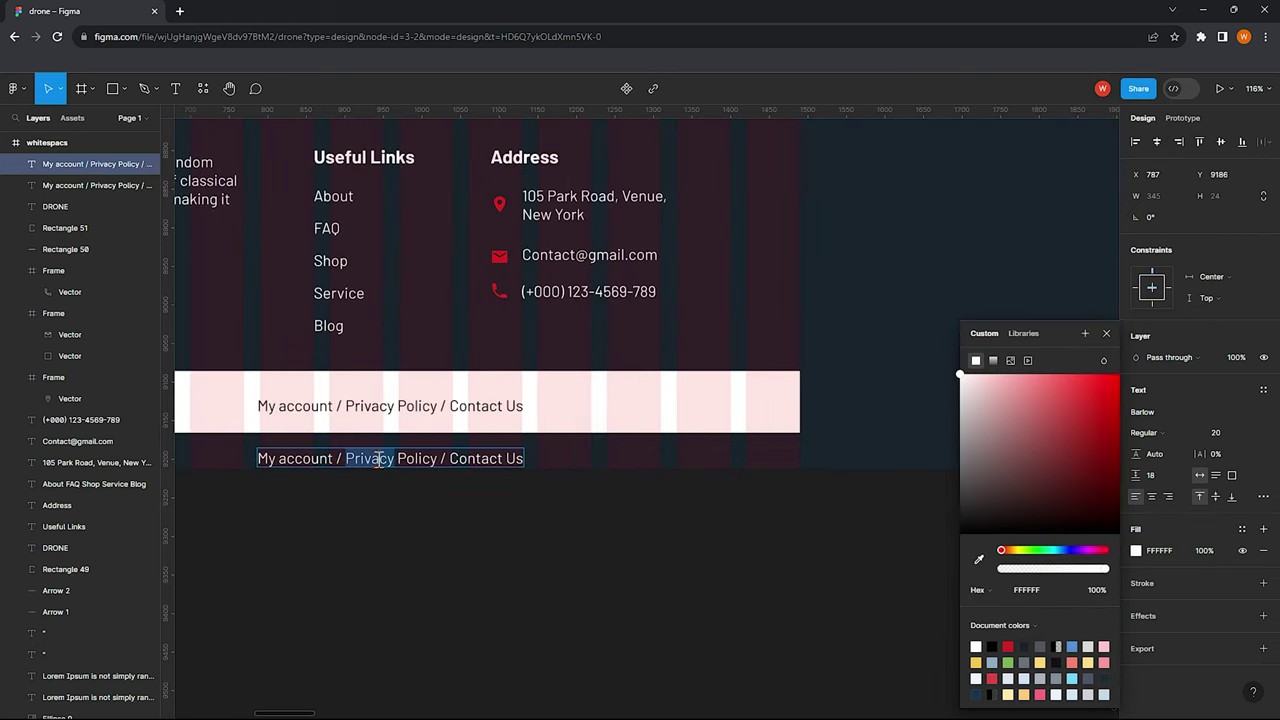
pyautogui.tripleClick(378, 459)
pyautogui.write('2023 All Rights Reserved')
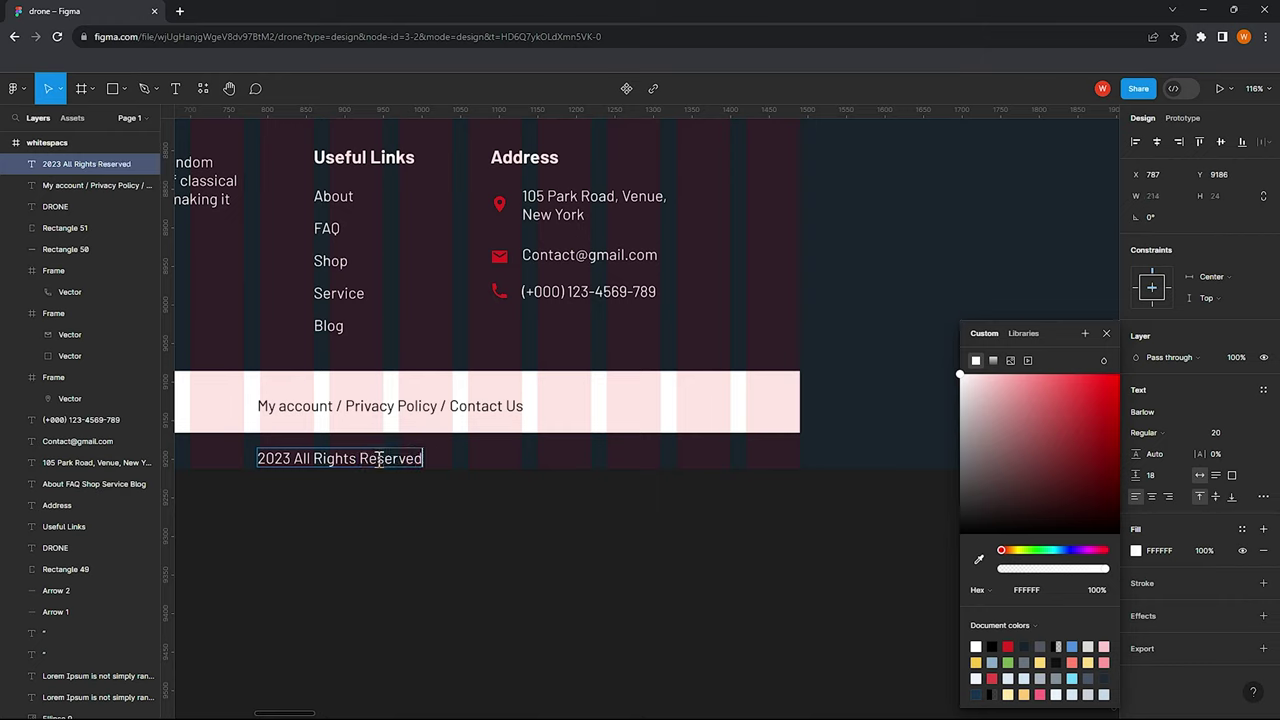
pyautogui.press('Escape')
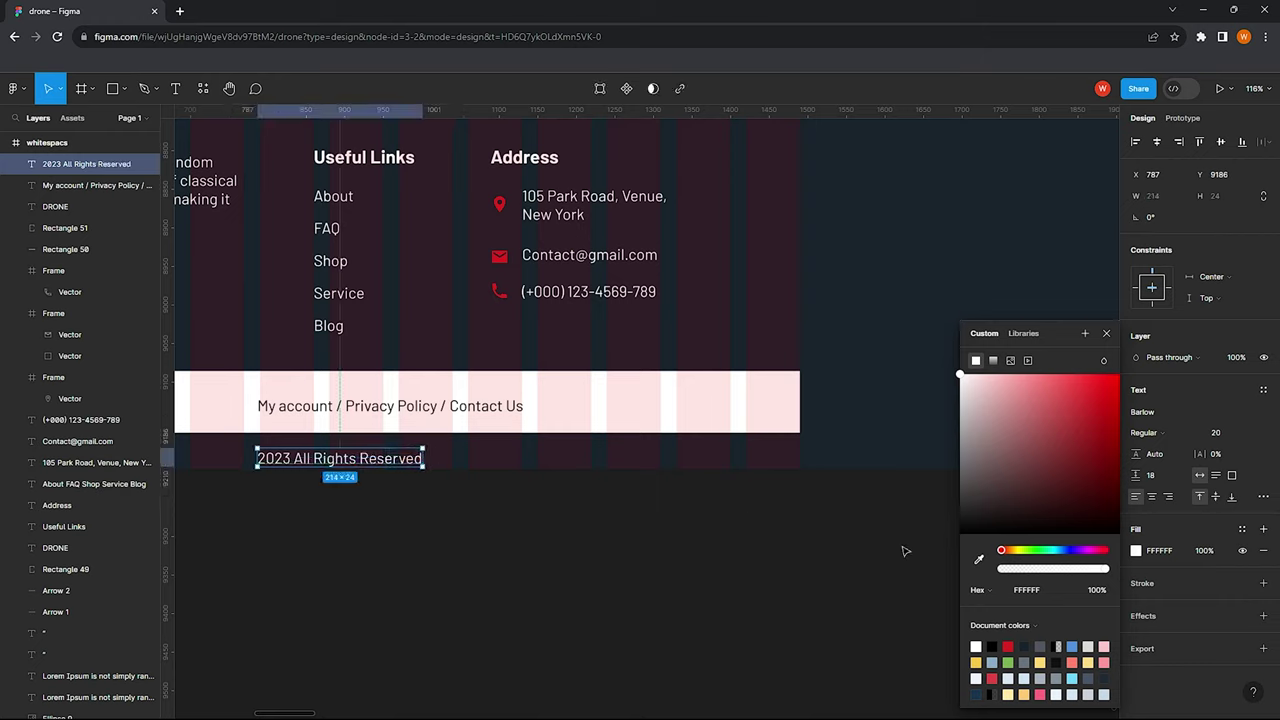
# Set the copyright line to size 12 and centre it under the white bar
pyautogui.click(1250, 432)
pyautogui.click(1225, 266)
pyautogui.moveTo(300, 455); pyautogui.dragTo(390, 455)
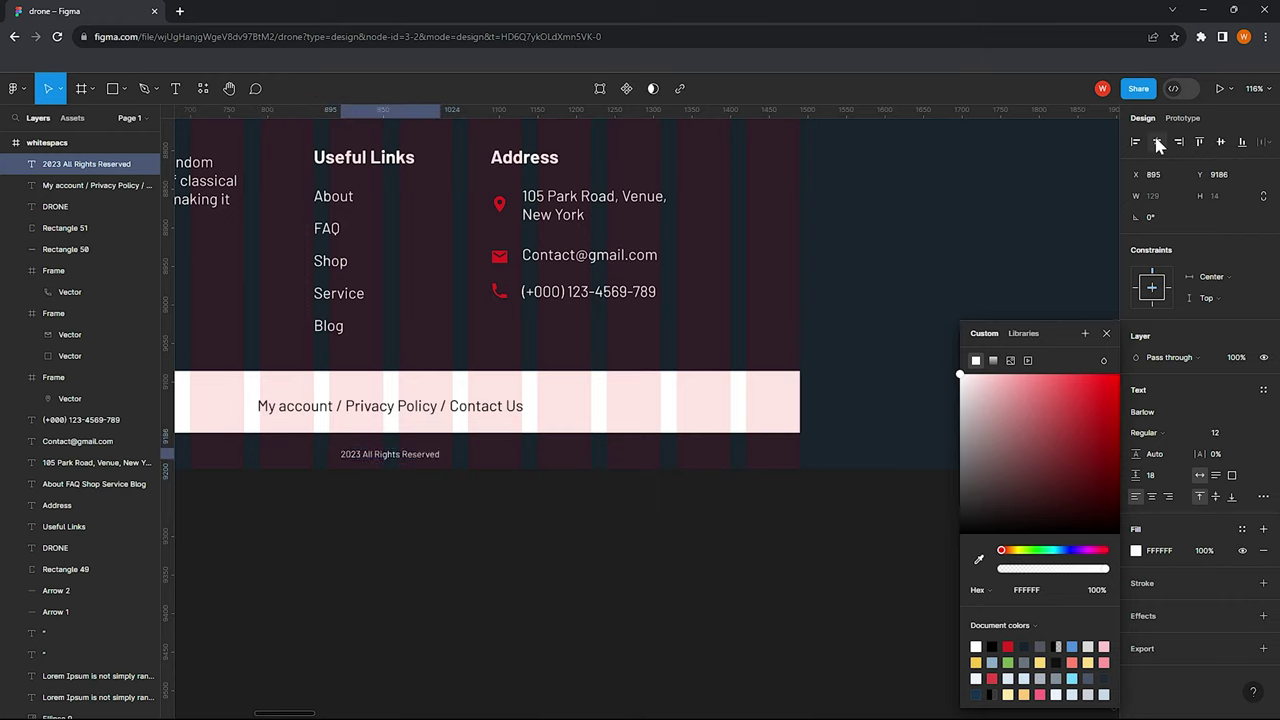
pyautogui.click(516, 477)
pyautogui.scroll(-5, 516, 477)
pyautogui.scroll(-3, 574, 474)
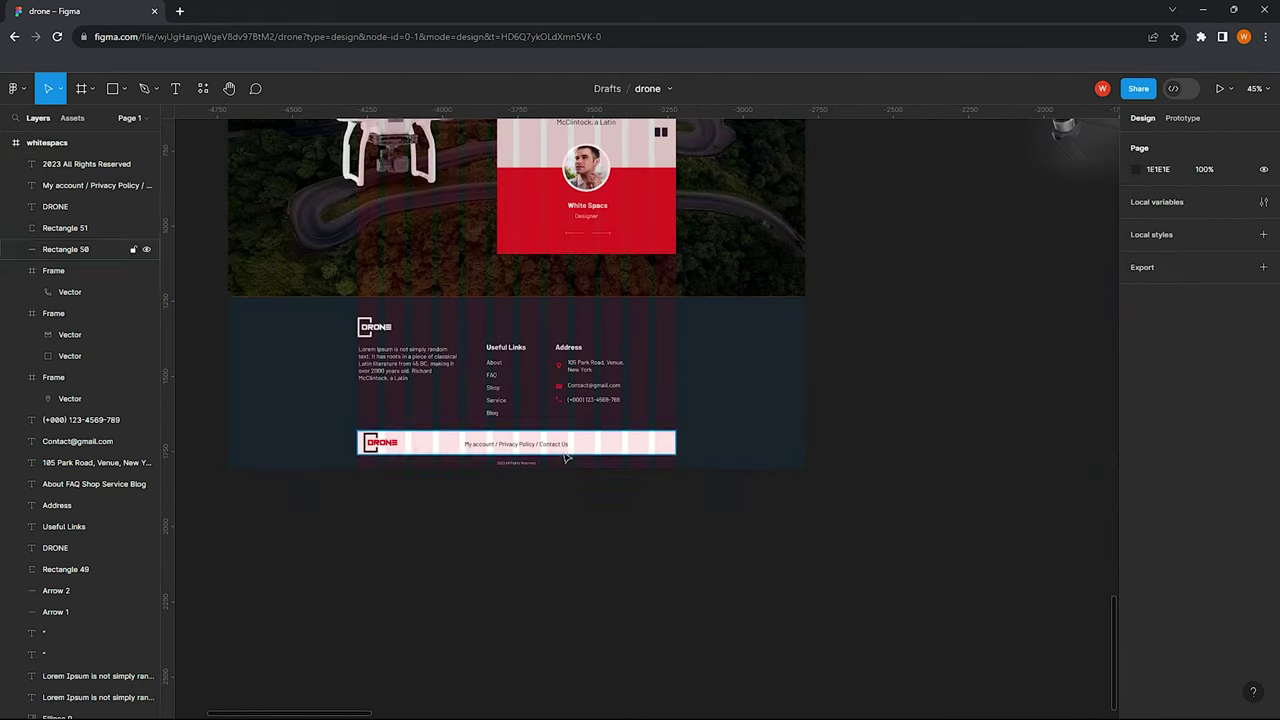
pyautogui.scroll(-3, 583, 466)
pyautogui.scroll(5, 593, 422)
pyautogui.scroll(3, 593, 422)
# Present the top page frame as a prototype and scroll down to the footer
pyautogui.click(430, 400)
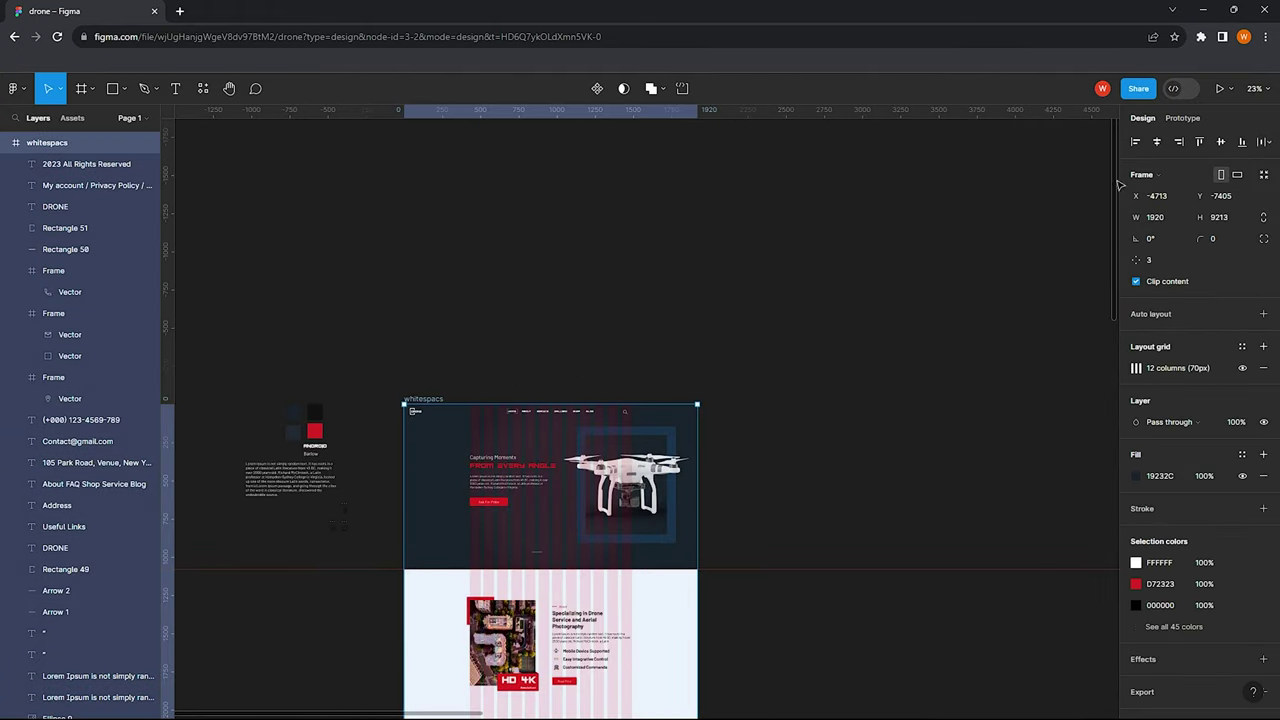
pyautogui.click(1219, 88)
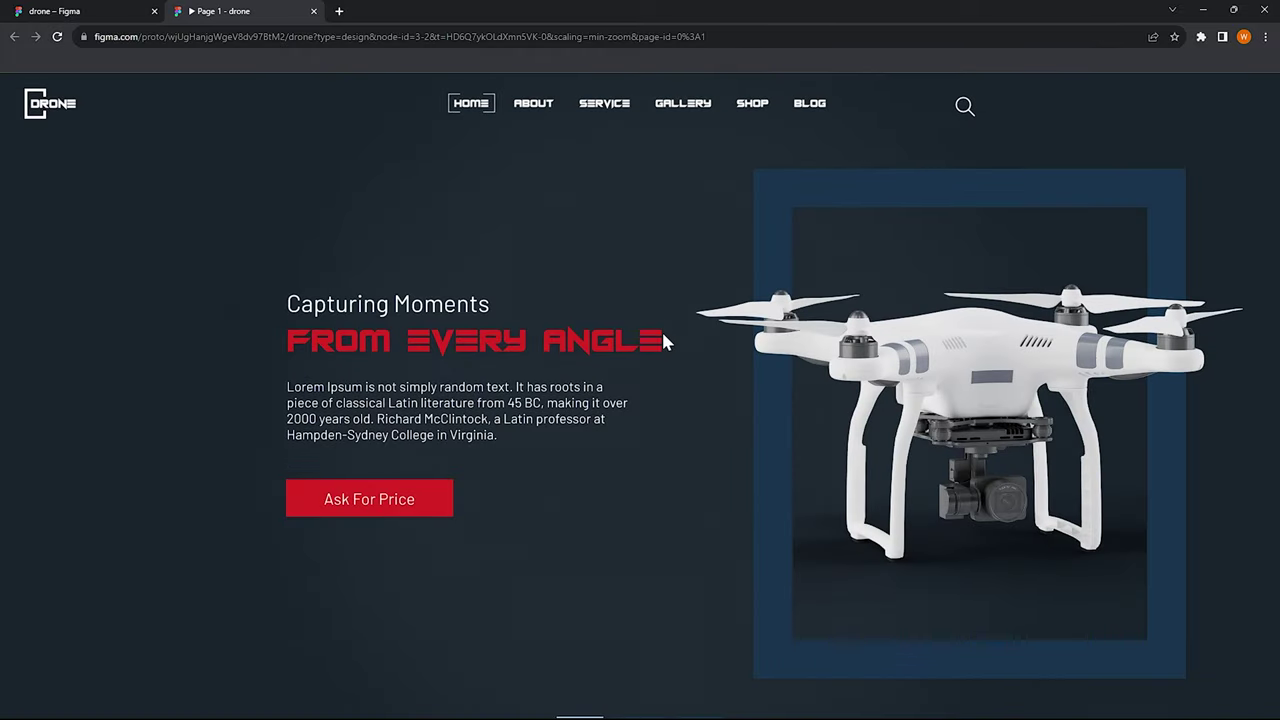
pyautogui.scroll(-5, 712, 375)
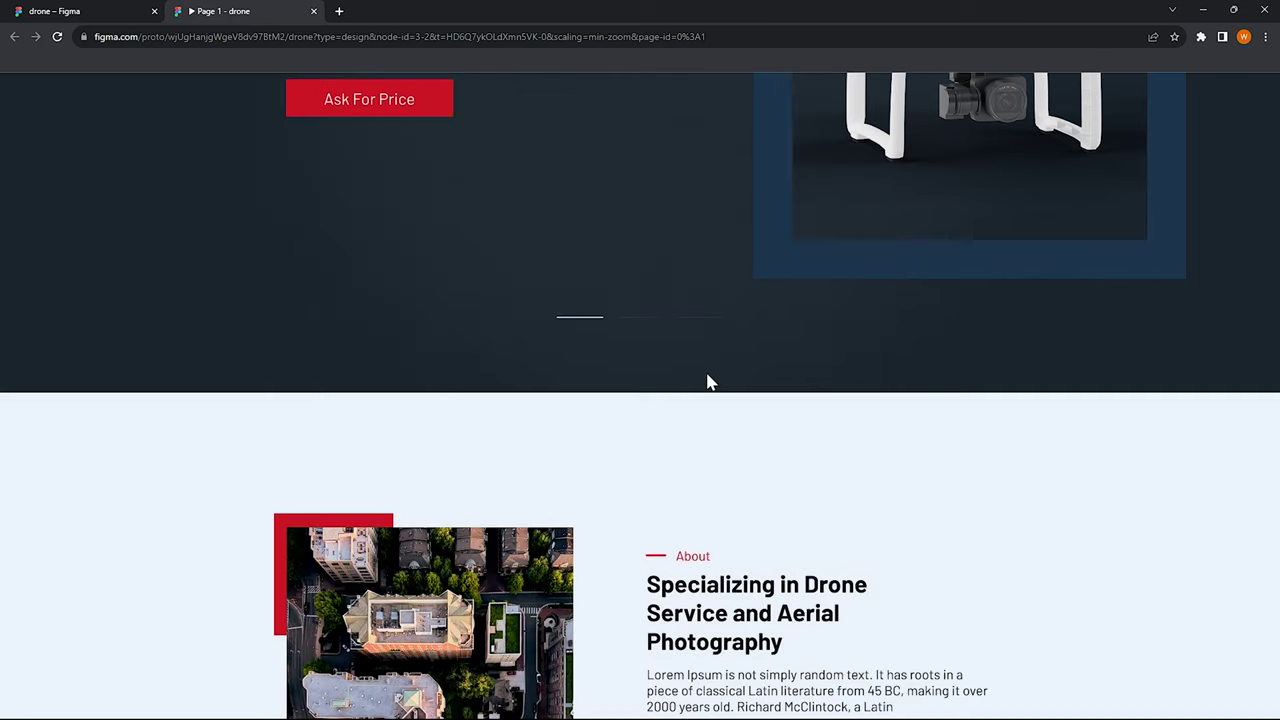
pyautogui.scroll(-5, 707, 372)
pyautogui.scroll(-2, 707, 378)
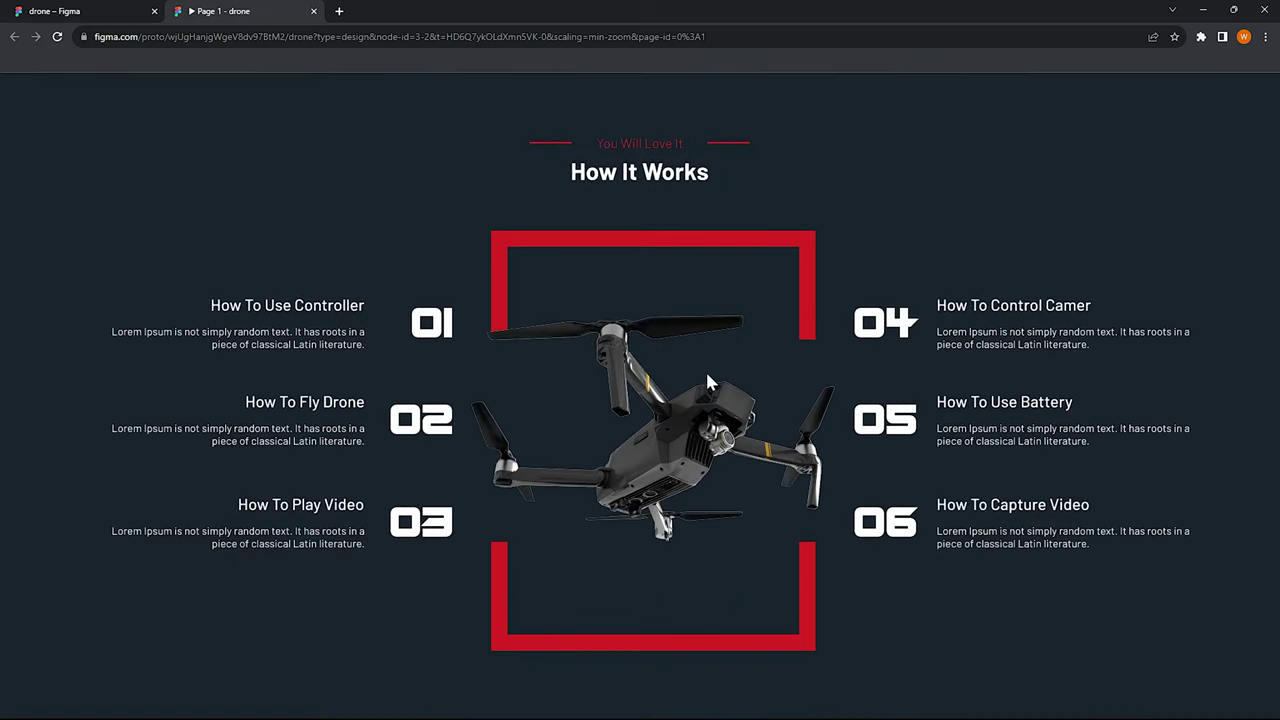
pyautogui.scroll(-3, 707, 381)
pyautogui.scroll(-2, 707, 381)
pyautogui.scroll(-1, 707, 381)
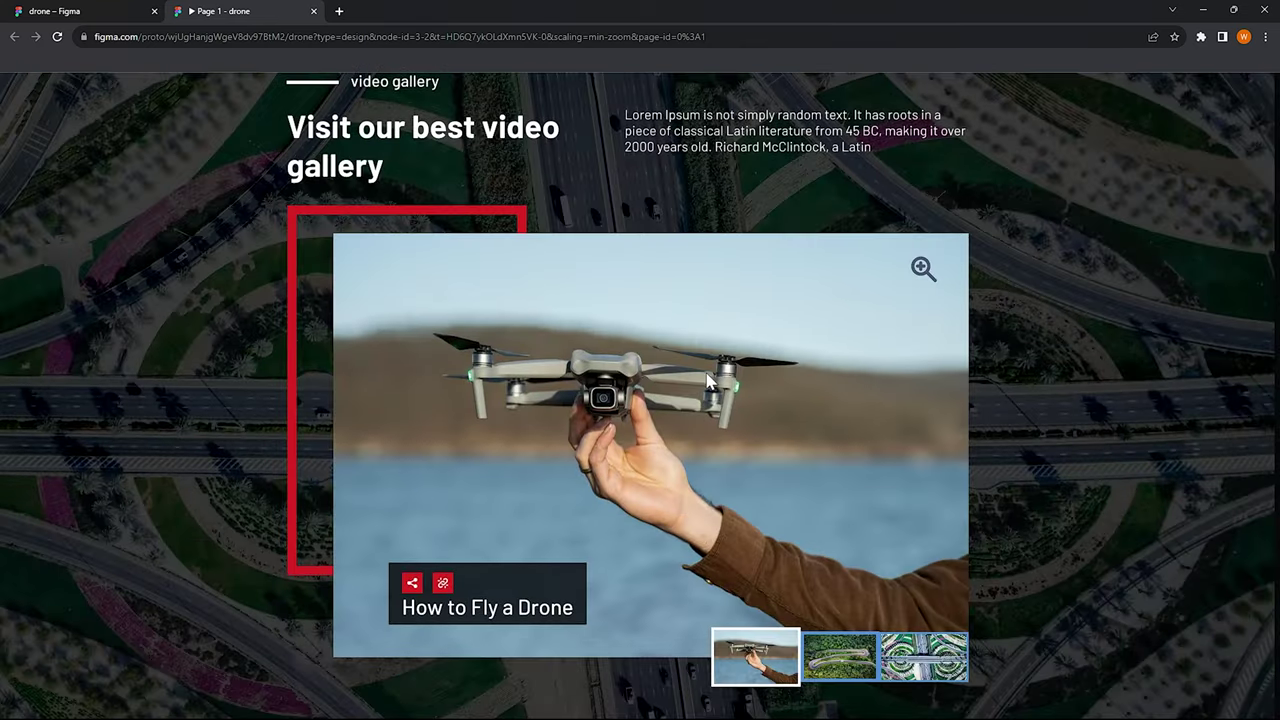
pyautogui.scroll(-1, 707, 381)
pyautogui.scroll(-4, 706, 381)
pyautogui.scroll(-1, 706, 378)
pyautogui.scroll(-1, 708, 375)
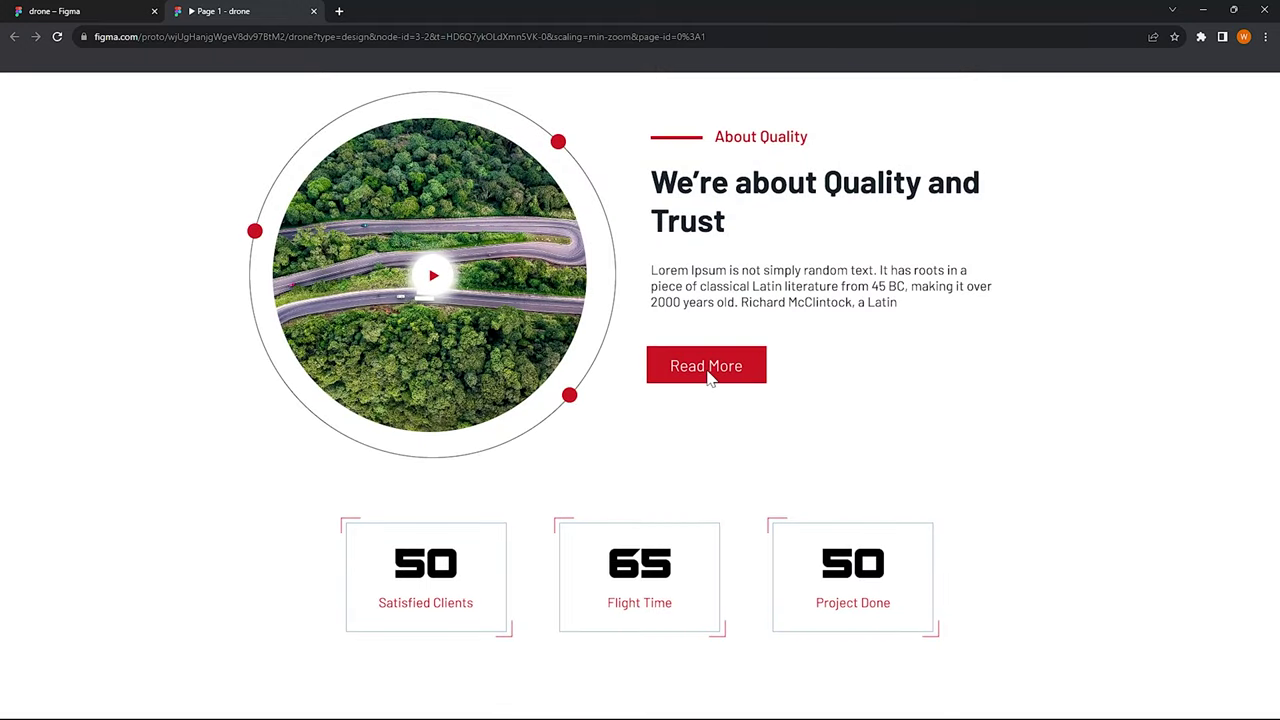
pyautogui.scroll(-3, 637, 400)
pyautogui.scroll(-3, 635, 409)
pyautogui.scroll(-1, 620, 405)
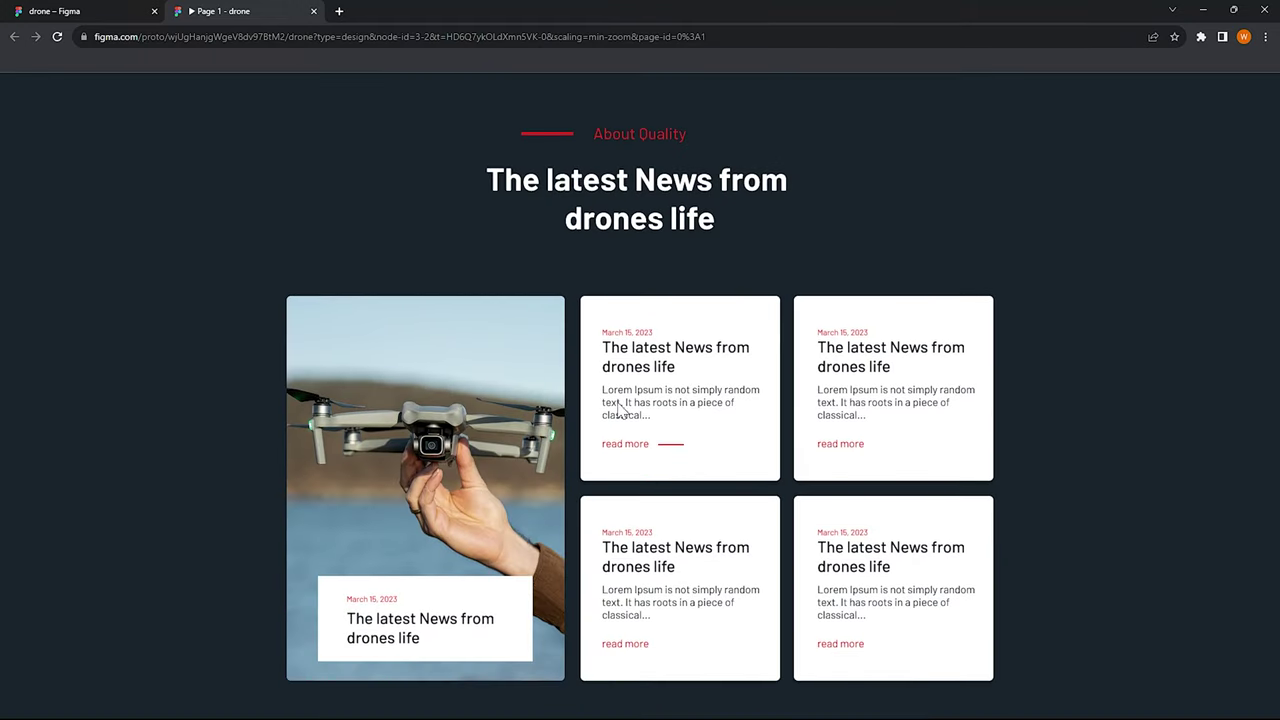
pyautogui.scroll(-1, 617, 403)
pyautogui.scroll(-5, 620, 405)
pyautogui.scroll(-1, 619, 407)
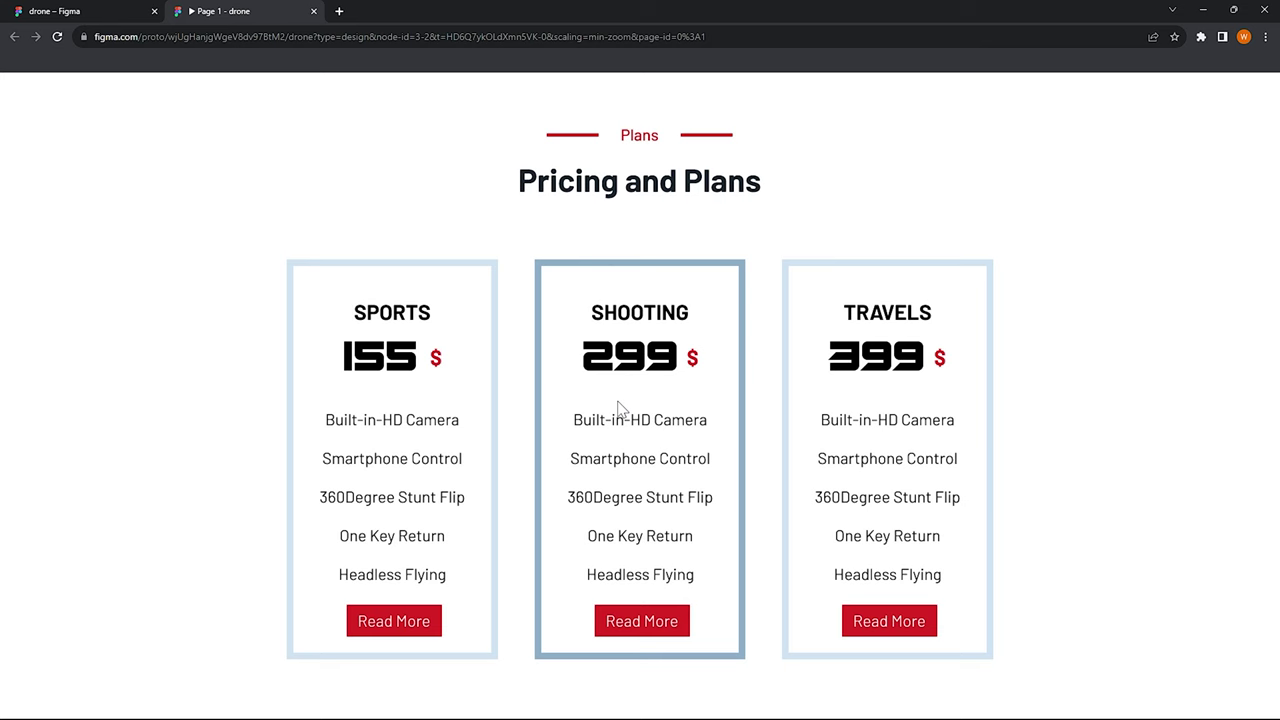
pyautogui.scroll(-3, 617, 405)
pyautogui.scroll(-3, 617, 408)
pyautogui.scroll(-1, 617, 408)
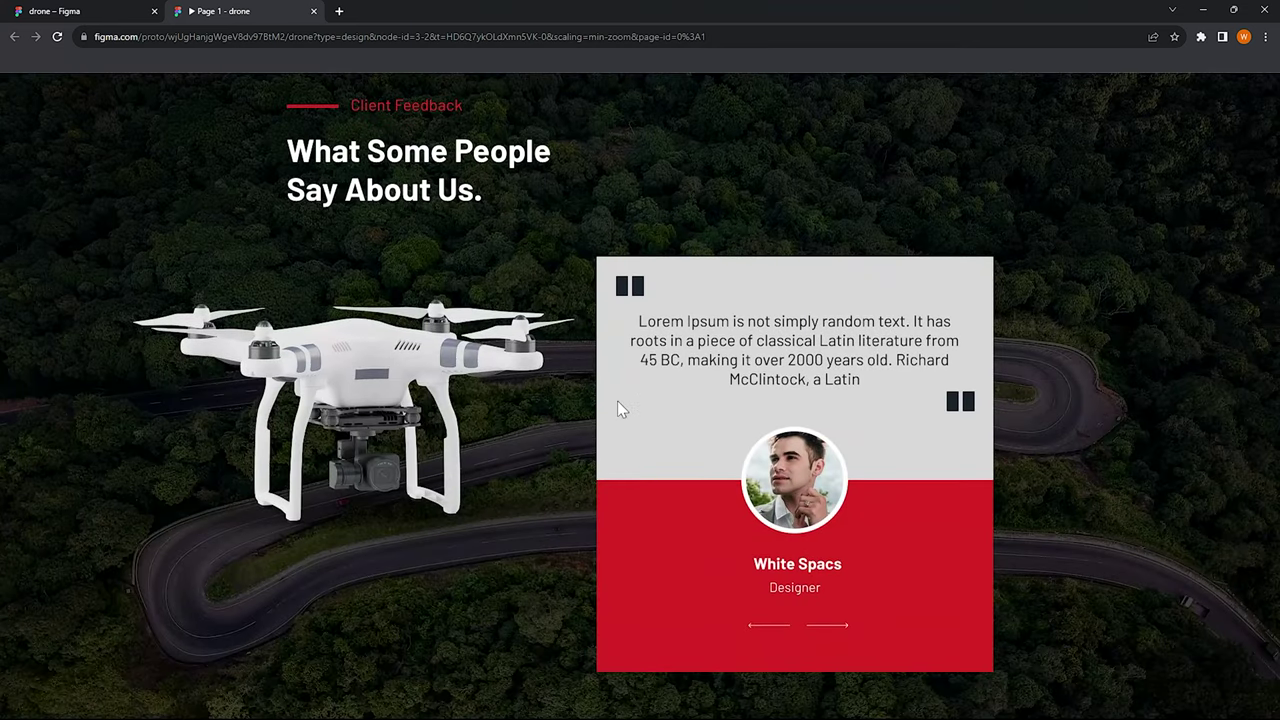
pyautogui.scroll(-1, 617, 403)
pyautogui.scroll(-3, 617, 403)
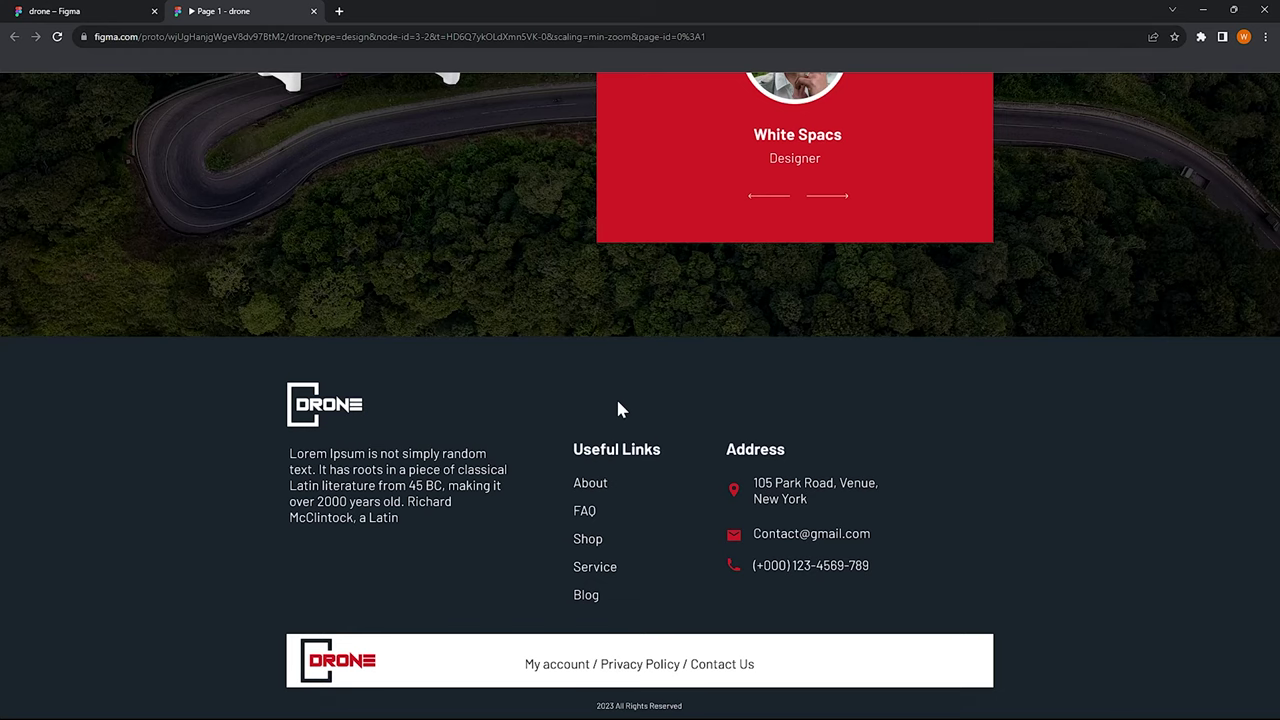
# Scroll back up through the prototype preview of the landing page
pyautogui.scroll(6, 615, 396)
pyautogui.scroll(5, 617, 408)
pyautogui.scroll(5, 617, 408)
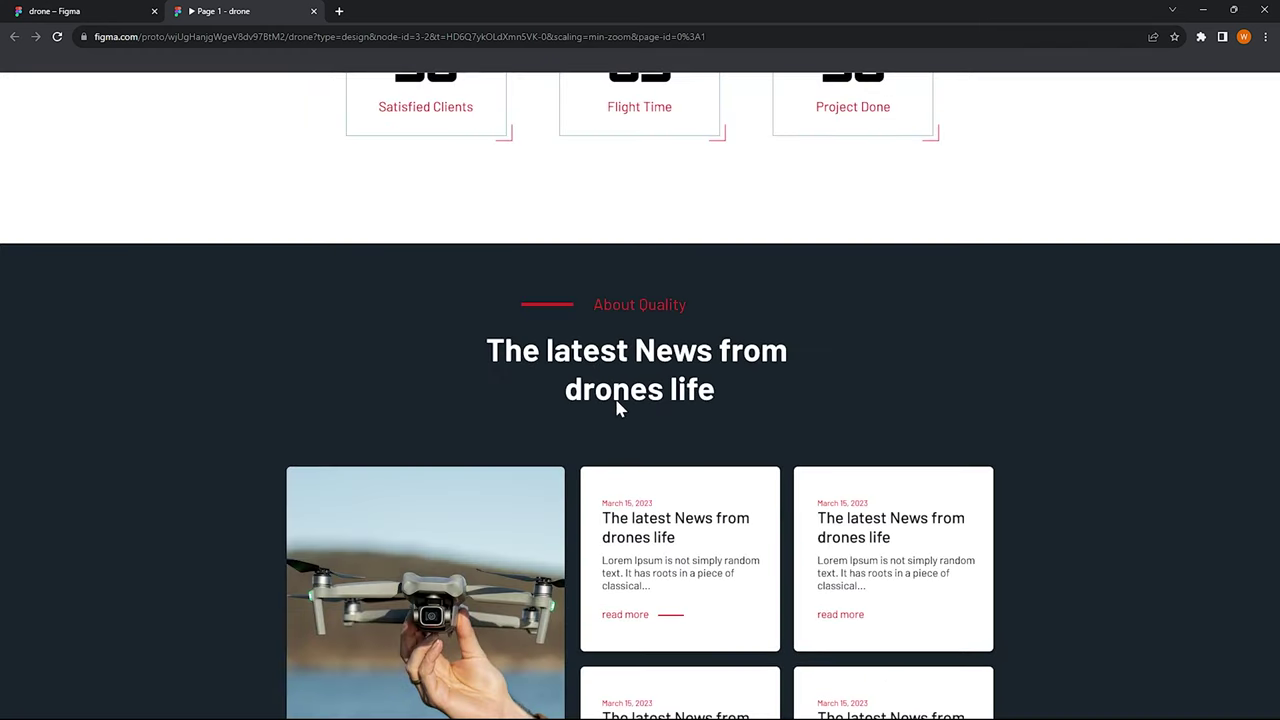
pyautogui.scroll(5, 617, 408)
pyautogui.scroll(4, 617, 408)
pyautogui.scroll(5, 617, 408)
pyautogui.scroll(5, 617, 408)
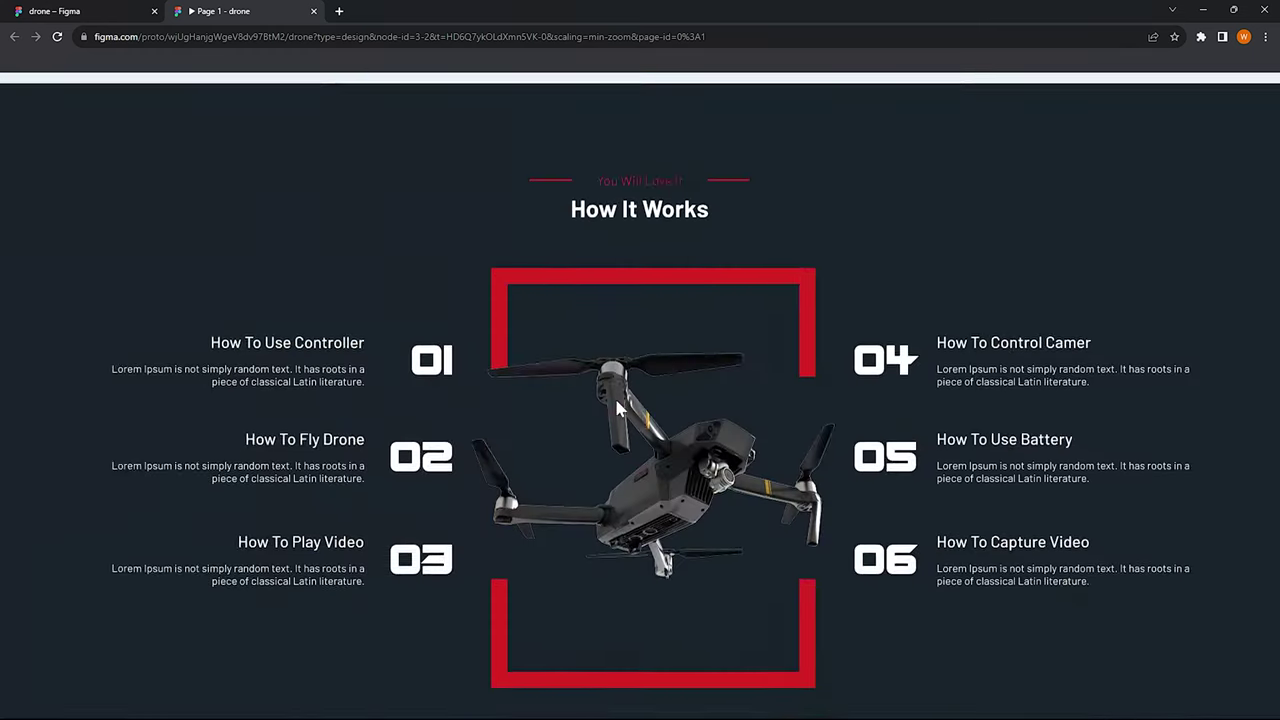
pyautogui.scroll(5, 617, 408)
pyautogui.scroll(5, 617, 408)
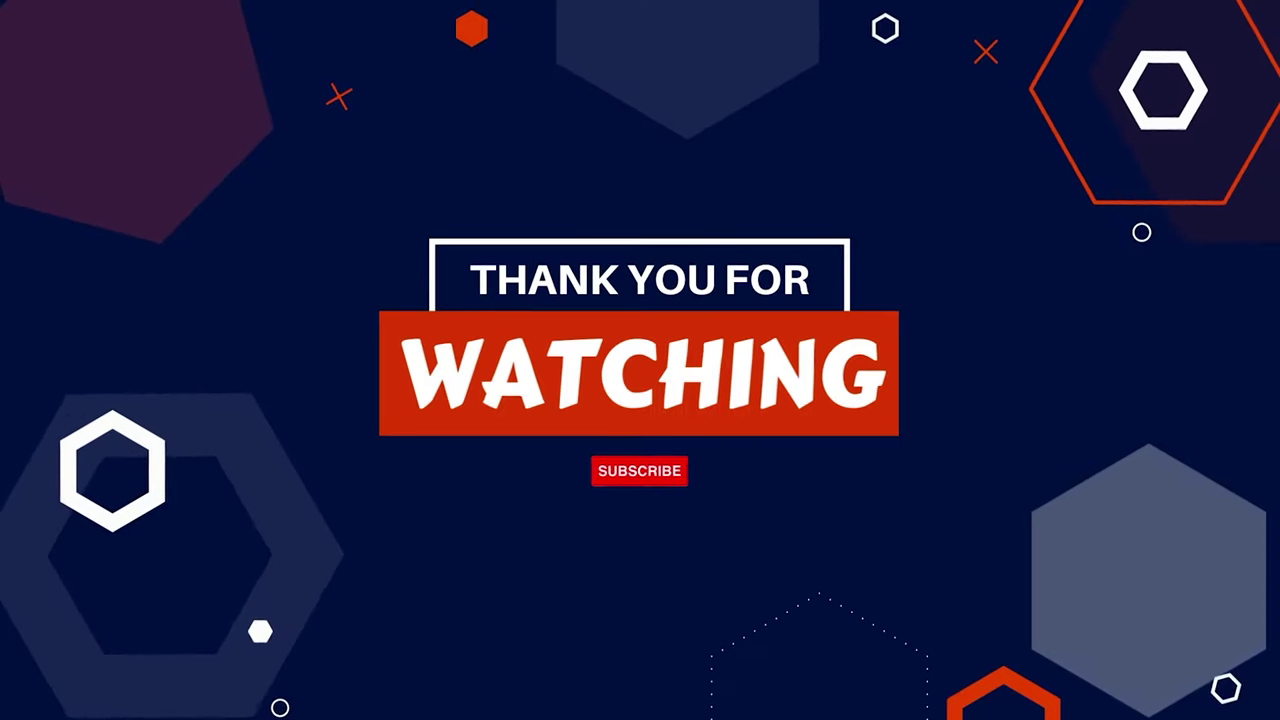